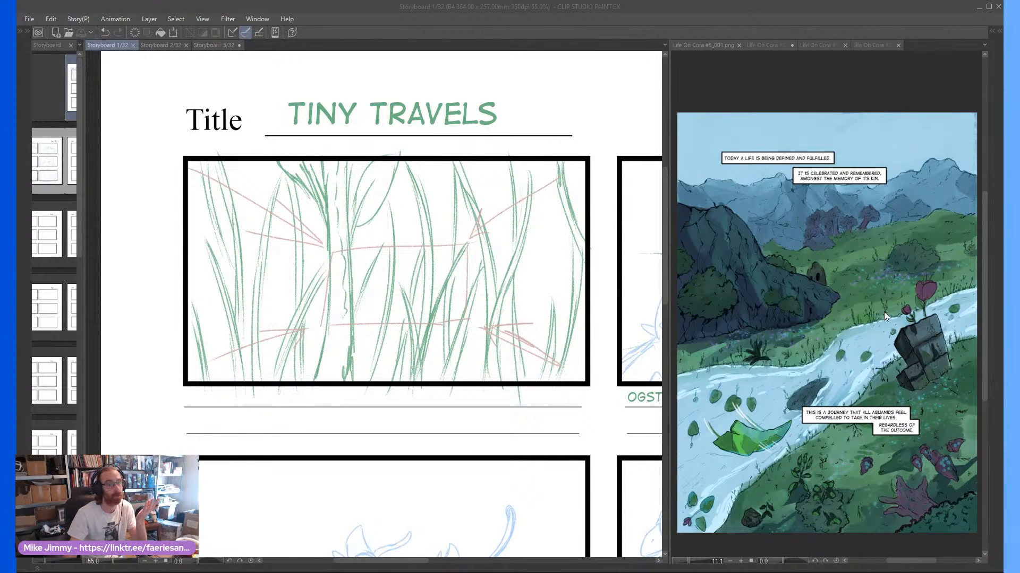
# Examine the comic page Life On Cora #5_001.png up close beside the first Tiny Travels storyboard panel
pyautogui.click(316, 247)
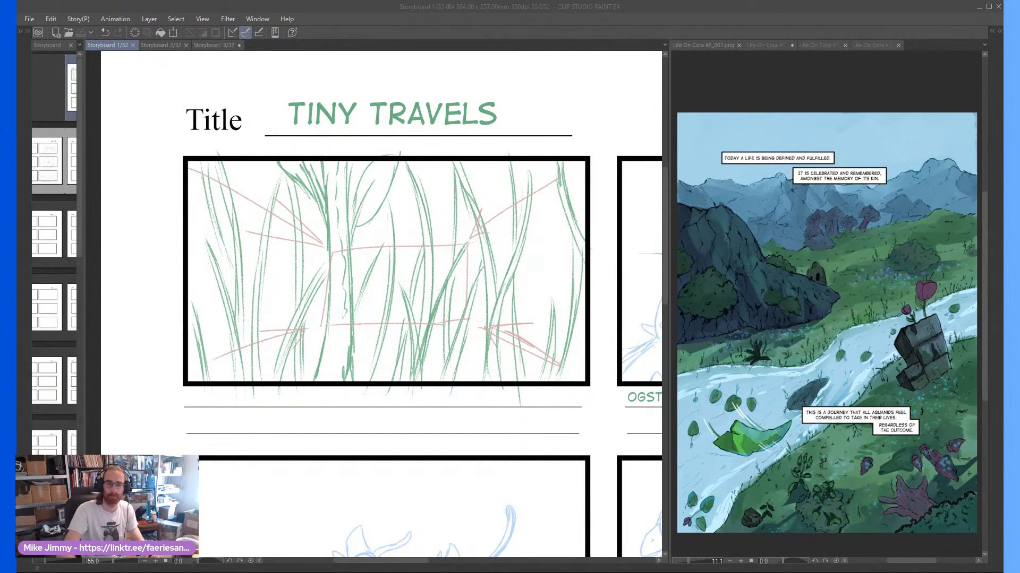
pyautogui.click(458, 35)
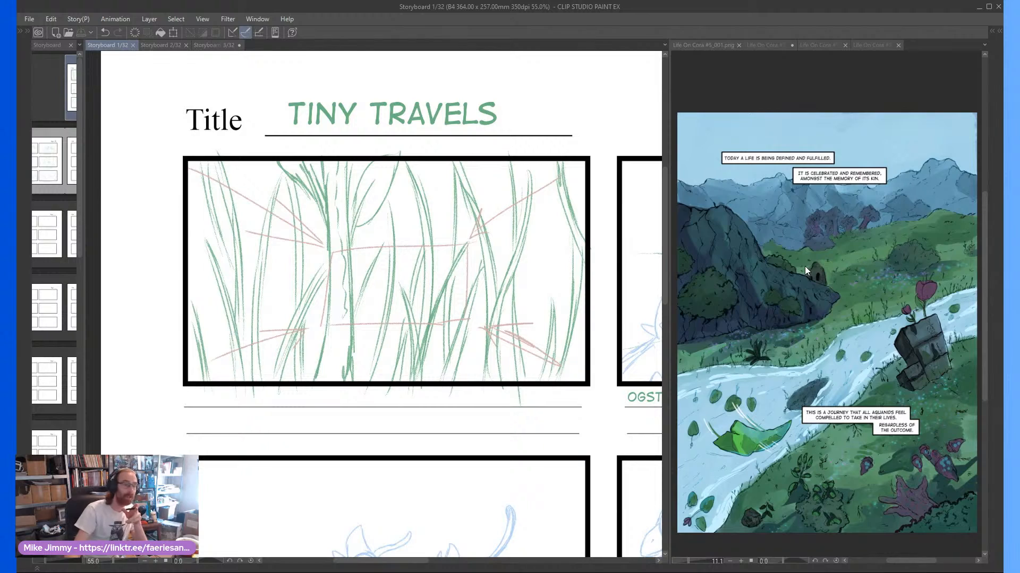
pyautogui.scroll(3, 814, 266)
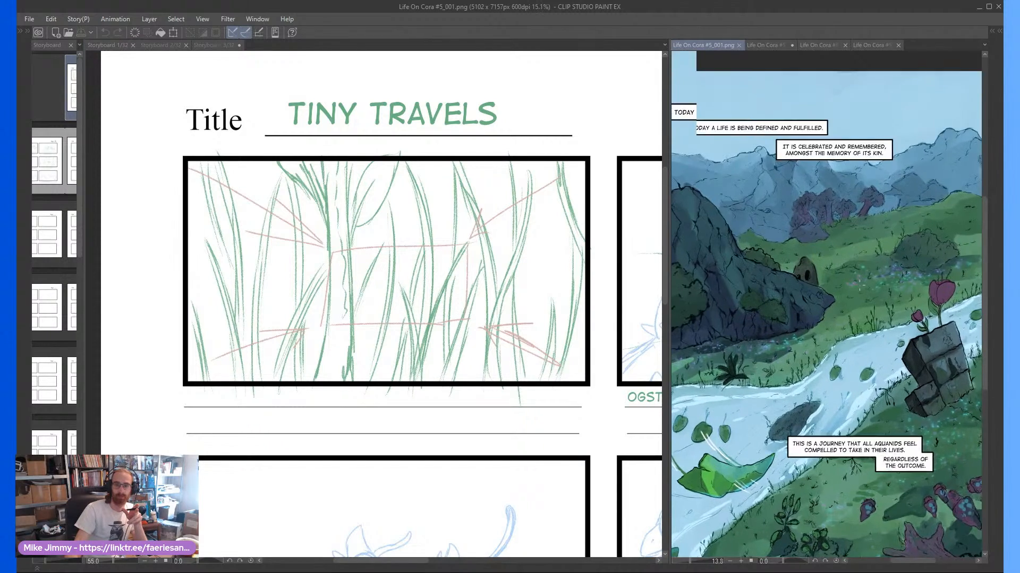
pyautogui.scroll(-2, 816, 286)
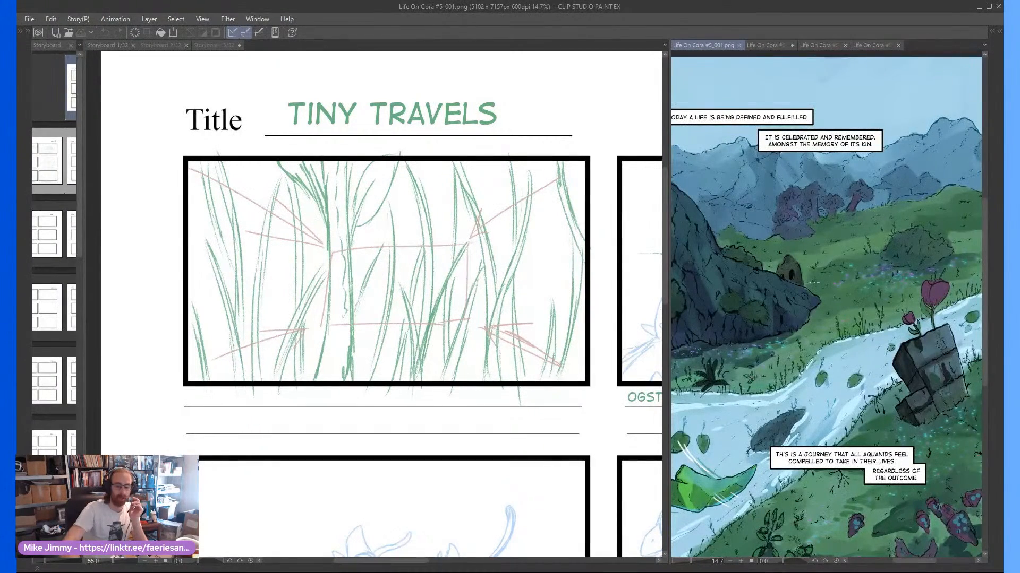
pyautogui.moveTo(814, 282)
pyautogui.mouseDown()
pyautogui.moveTo(823, 294)
pyautogui.moveTo(845, 288)
pyautogui.mouseUp()
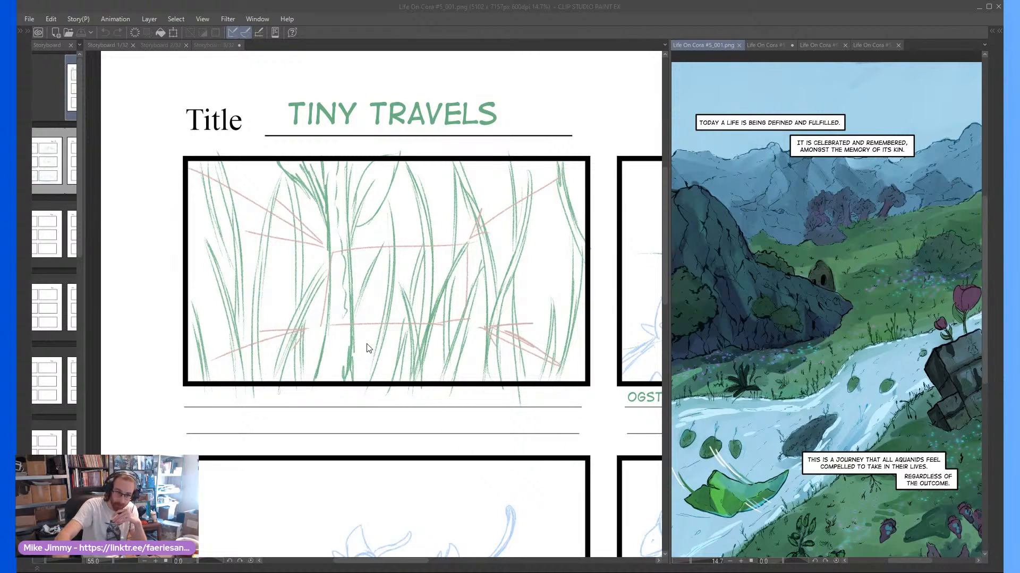
# Show the comic page Life On Cora #5_002.png and view the storyboard's second Scene 1 frame beside it
pyautogui.click(753, 46)
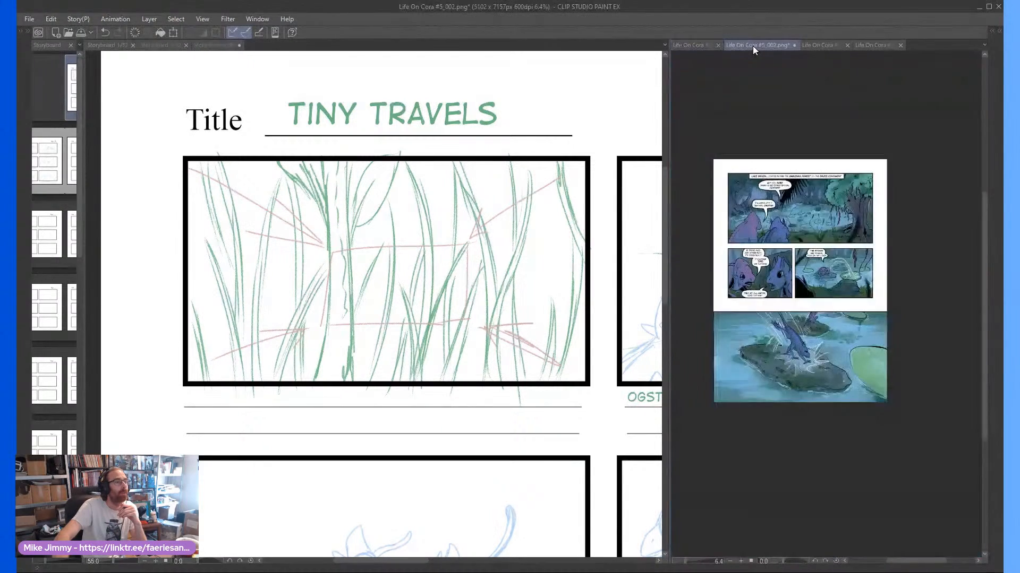
pyautogui.scroll(1, 770, 154)
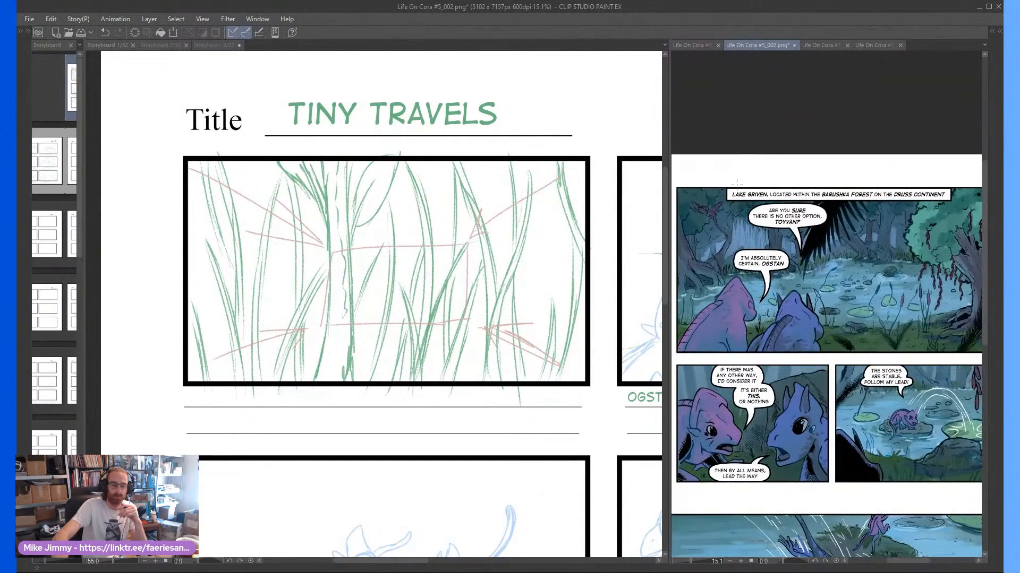
pyautogui.moveTo(737, 184); pyautogui.dragTo(741, 175)
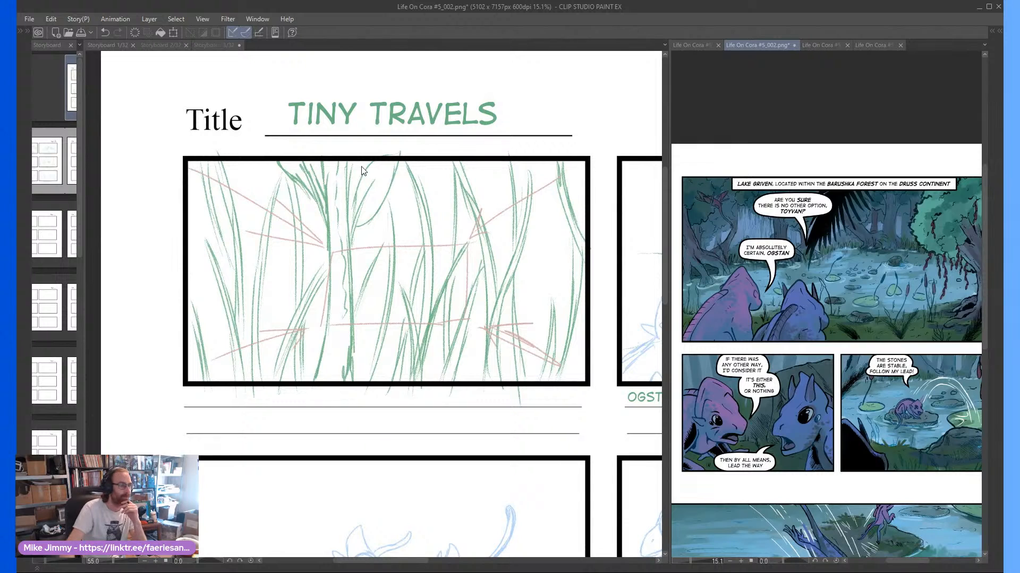
pyautogui.click(354, 185)
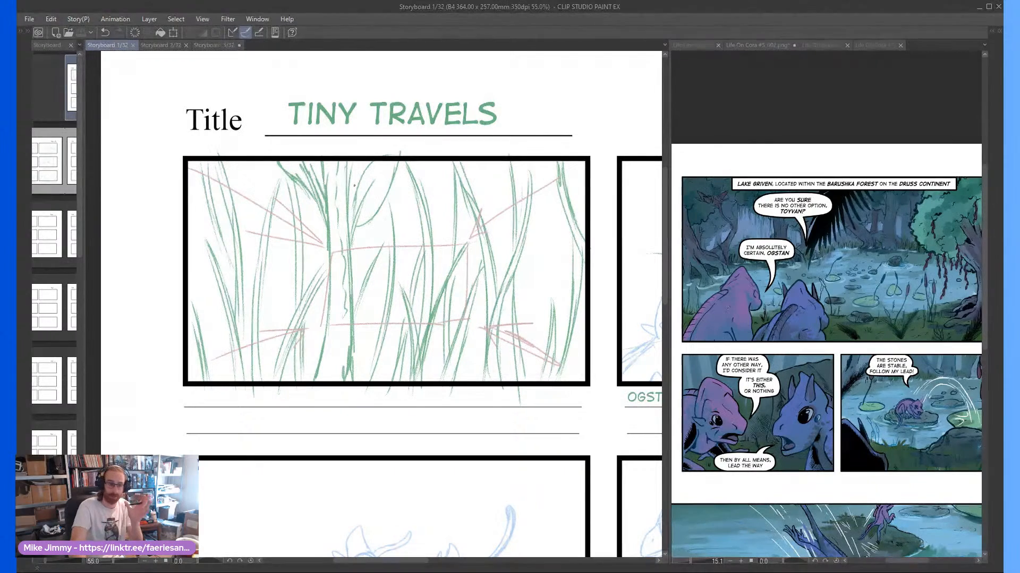
pyautogui.hscroll(10, 354, 185)
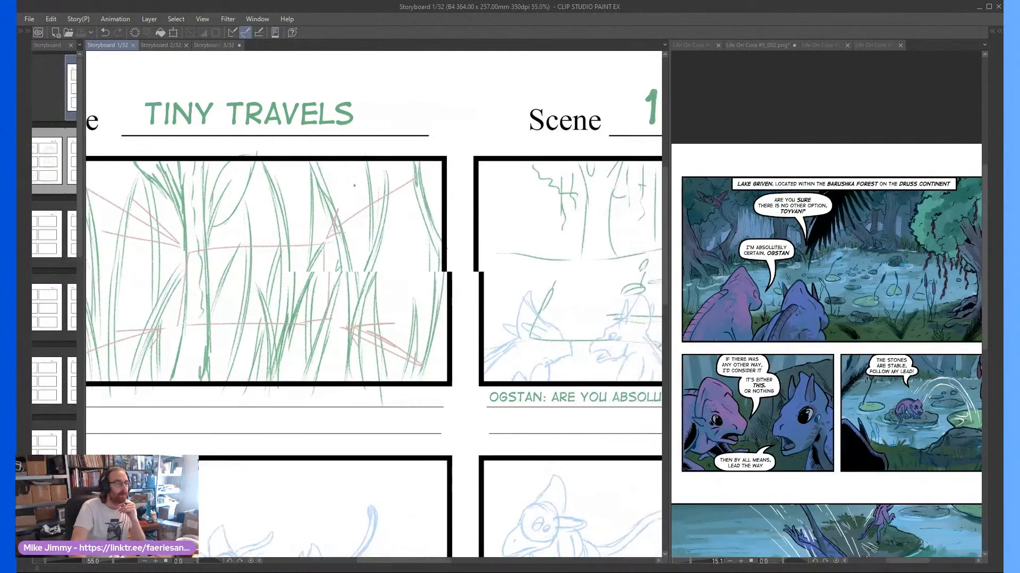
pyautogui.hscroll(6, 354, 185)
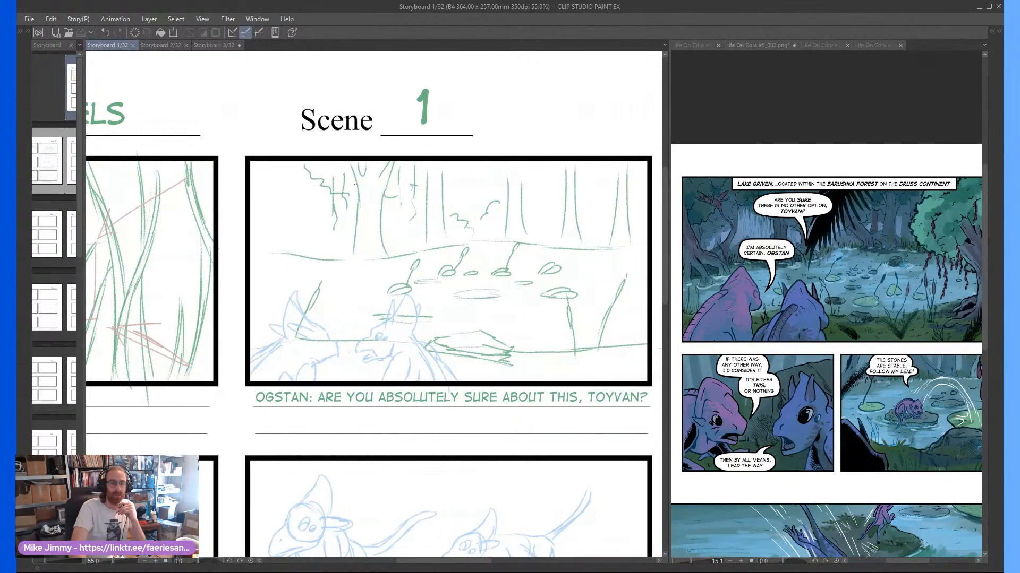
# Examine the comic's opening Lake Griven panel up close against the storyboard frame of Ogstan questioning Toyvan
pyautogui.click(879, 253)
pyautogui.scroll(4, 858, 237)
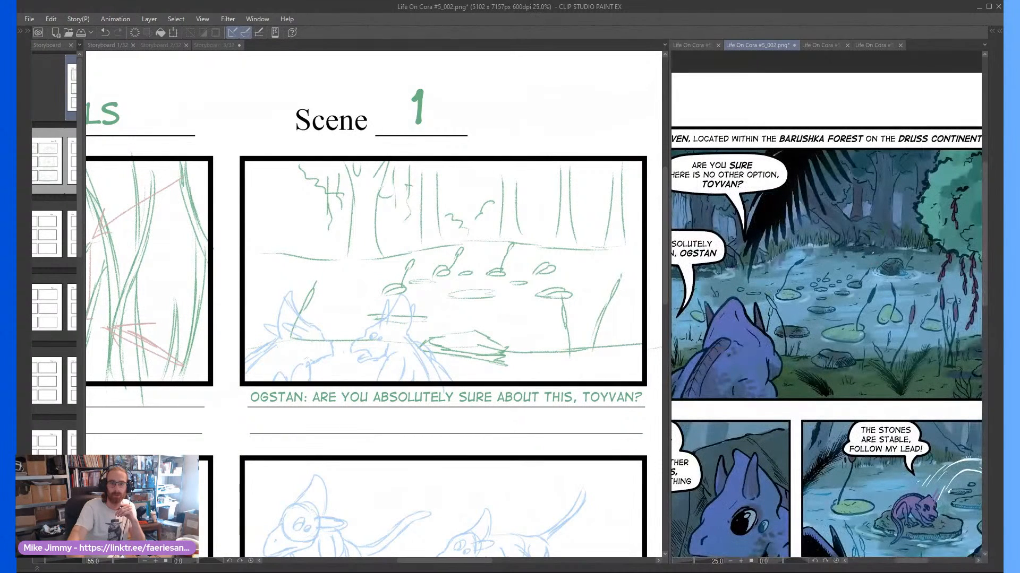
pyautogui.hscroll(-1, 873, 253)
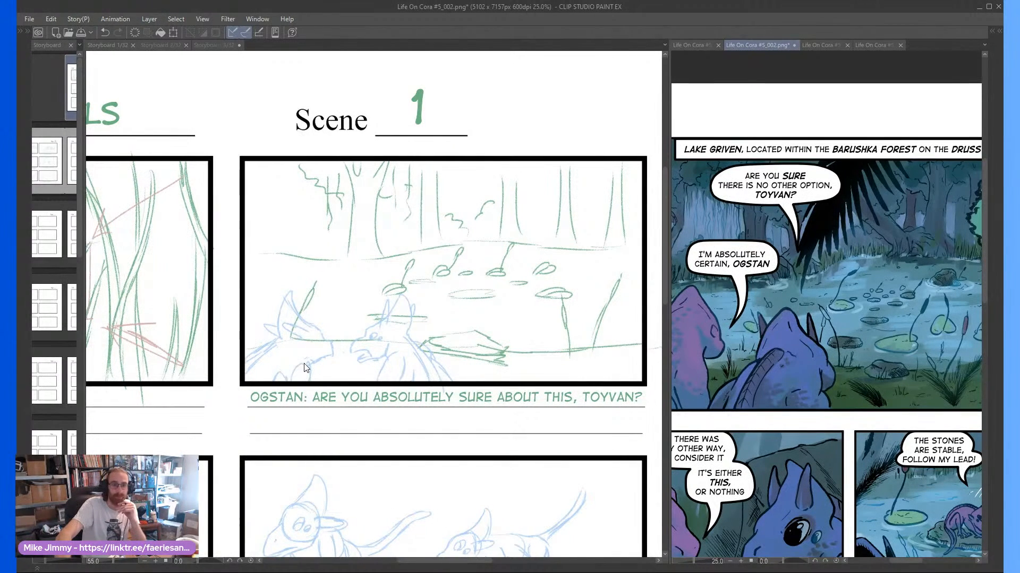
pyautogui.hscroll(3, 397, 363)
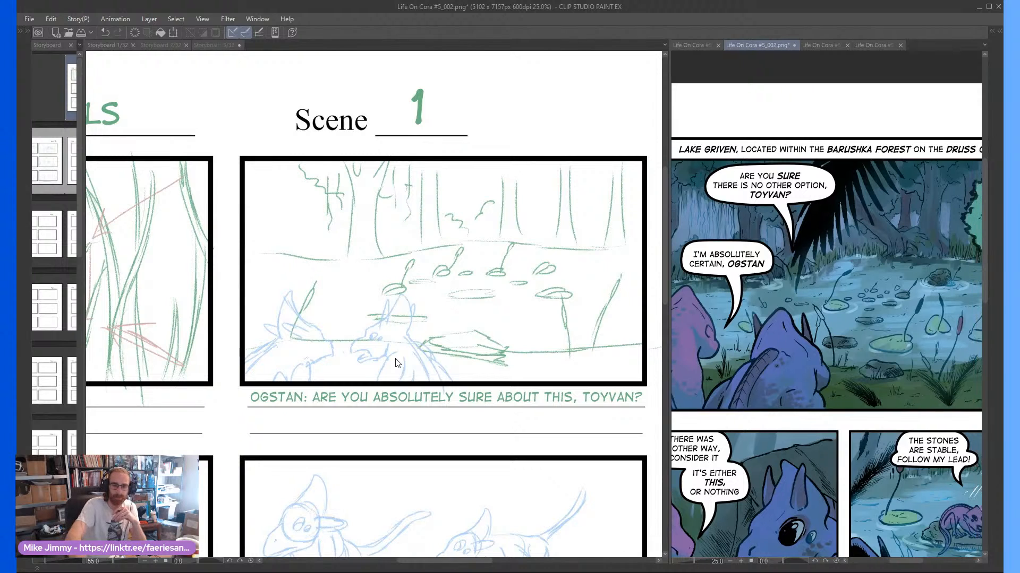
pyautogui.hscroll(-1, 398, 364)
pyautogui.hscroll(-1, 397, 364)
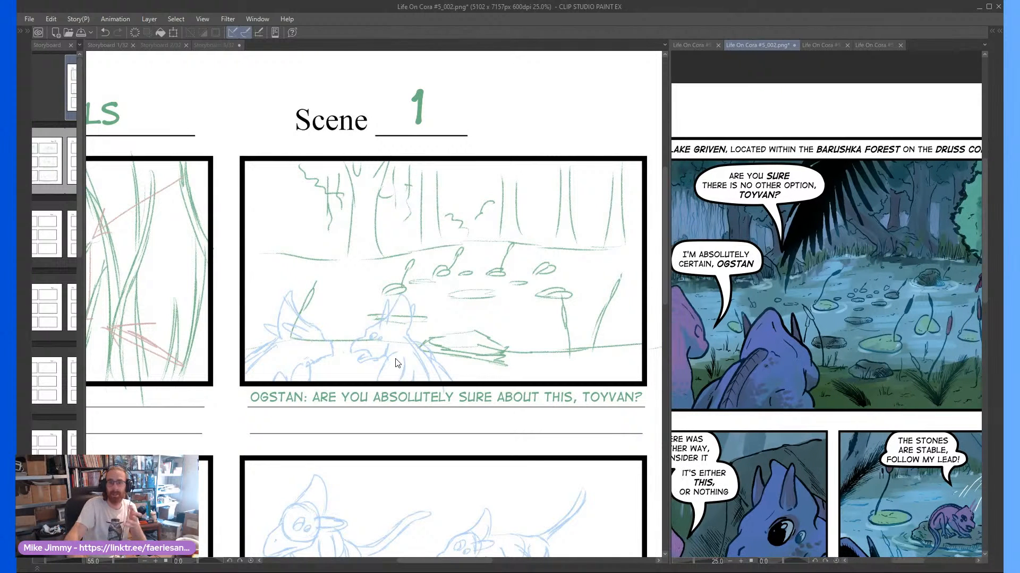
# Review the storyboard's third frame with Toyvan's "Absolutely certain, Ogstan" line and the frames beneath it
pyautogui.click(192, 368)
pyautogui.hscroll(3, 193, 367)
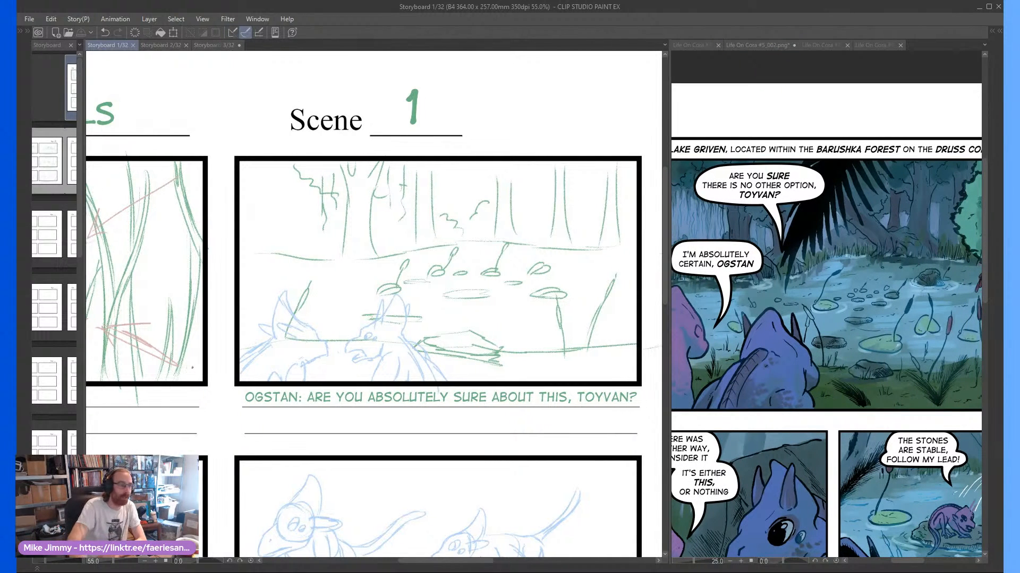
pyautogui.hscroll(8, 192, 367)
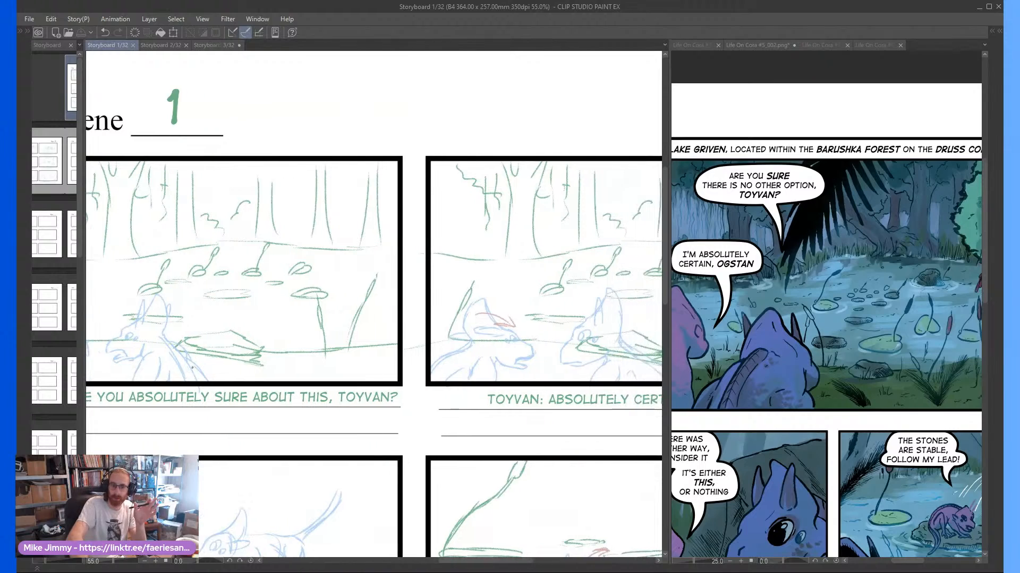
pyautogui.hscroll(6, 192, 367)
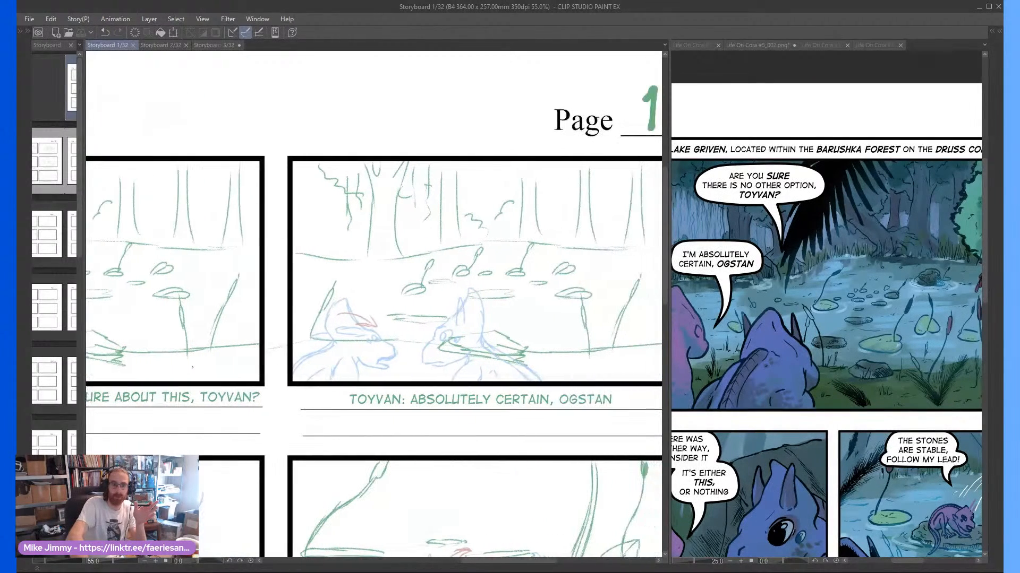
pyautogui.hscroll(1, 193, 367)
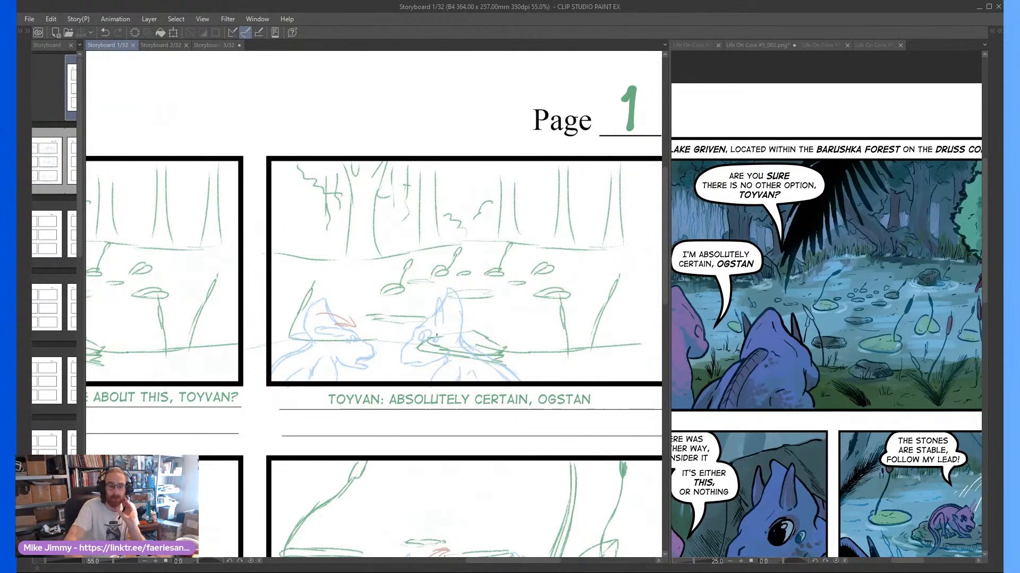
pyautogui.scroll(-1, 436, 335)
pyautogui.scroll(-2, 437, 335)
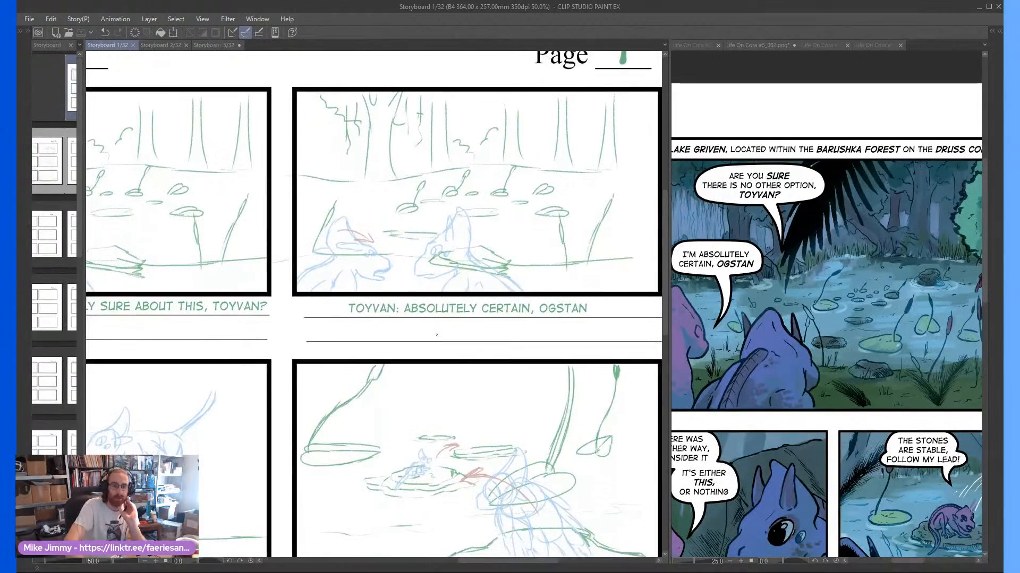
pyautogui.hscroll(-3, 436, 335)
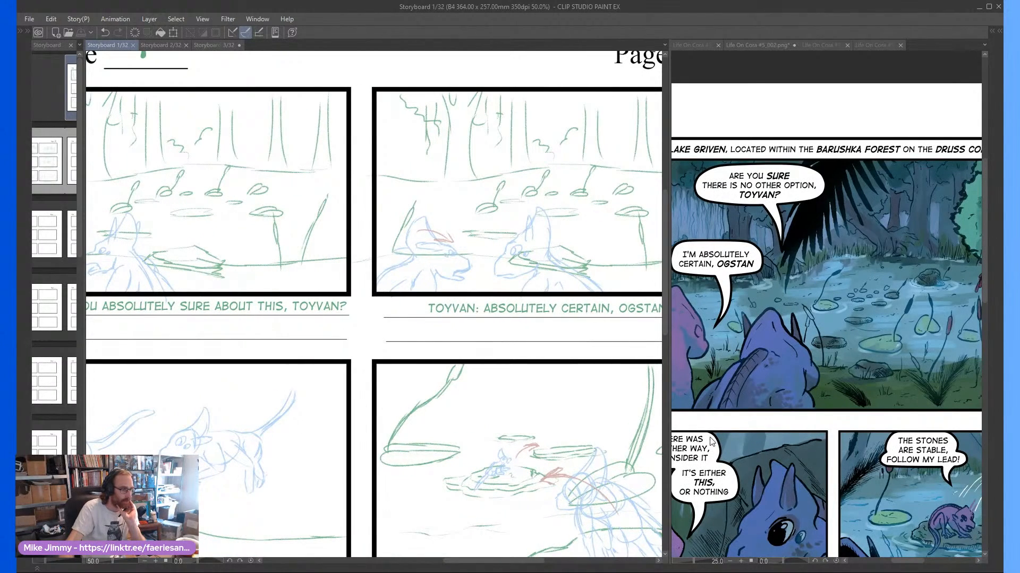
# Compare the storyboard's "If there was any other way, I'd consider it" frame with the matching close-up dialogue panel in the comic
pyautogui.moveTo(490, 561); pyautogui.dragTo(386, 570)
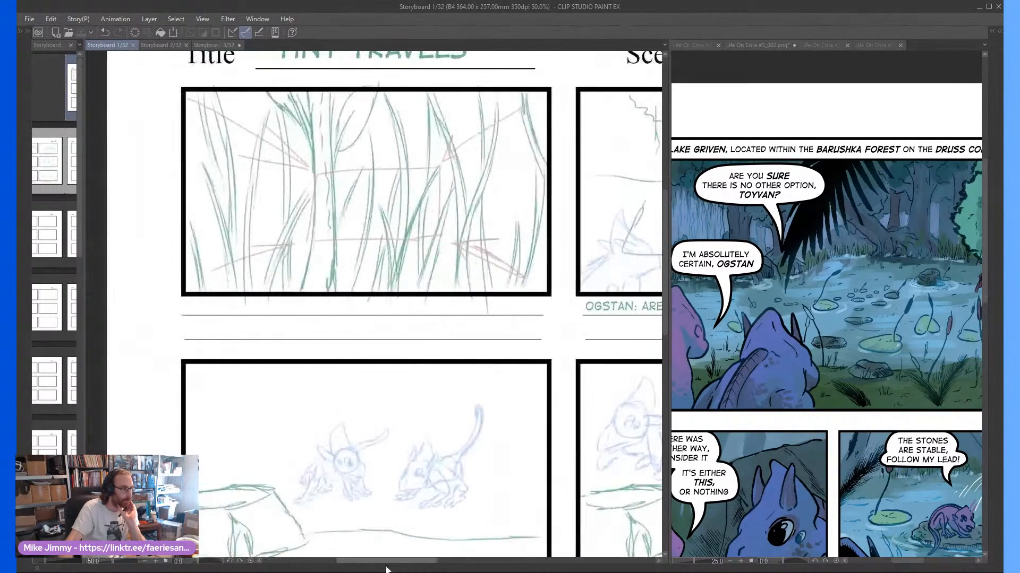
pyautogui.scroll(-2, 485, 472)
pyautogui.scroll(1, 474, 555)
pyautogui.scroll(1, 473, 555)
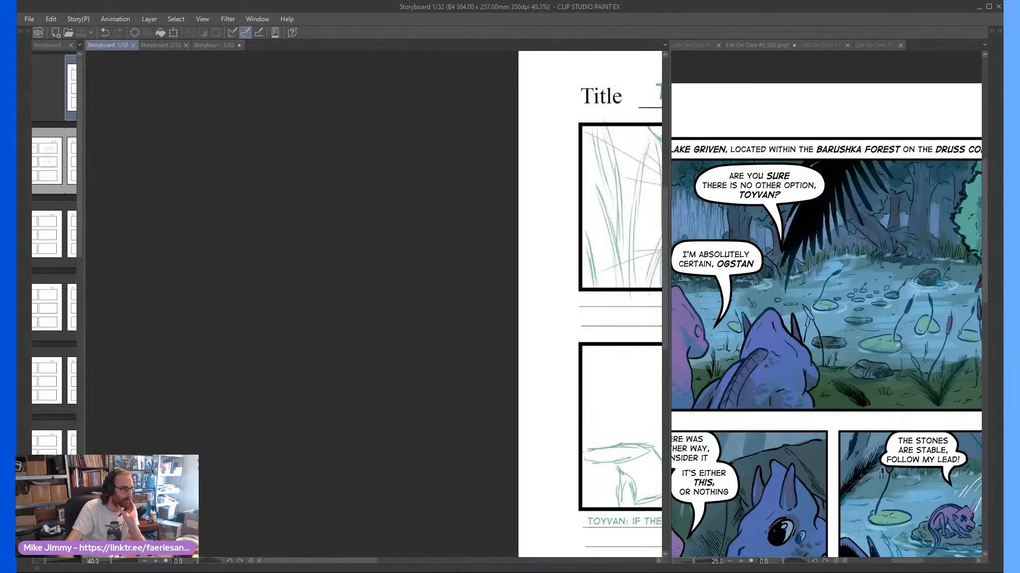
pyautogui.moveTo(322, 561); pyautogui.dragTo(415, 566)
pyautogui.scroll(3, 418, 536)
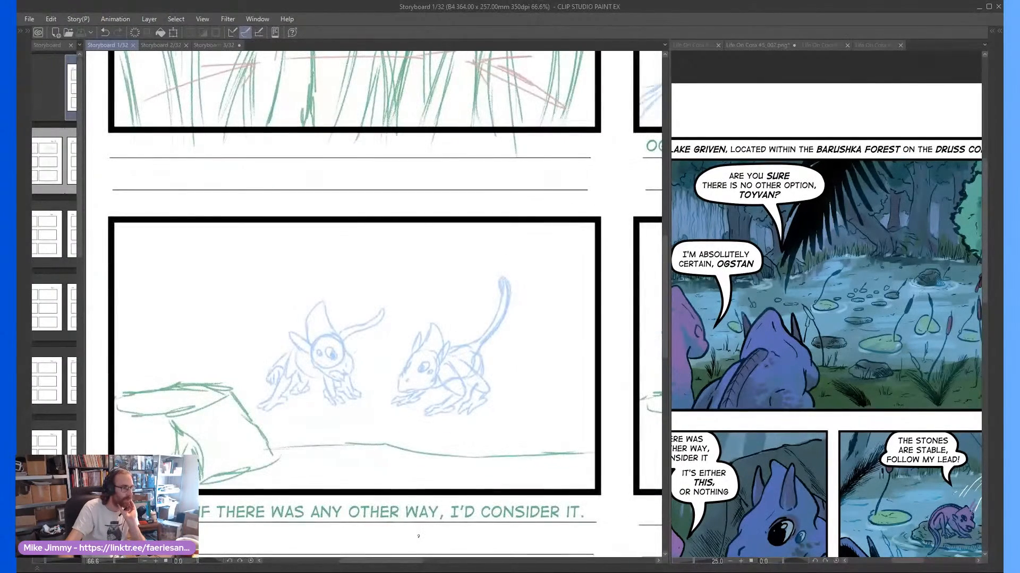
pyautogui.scroll(-2, 801, 331)
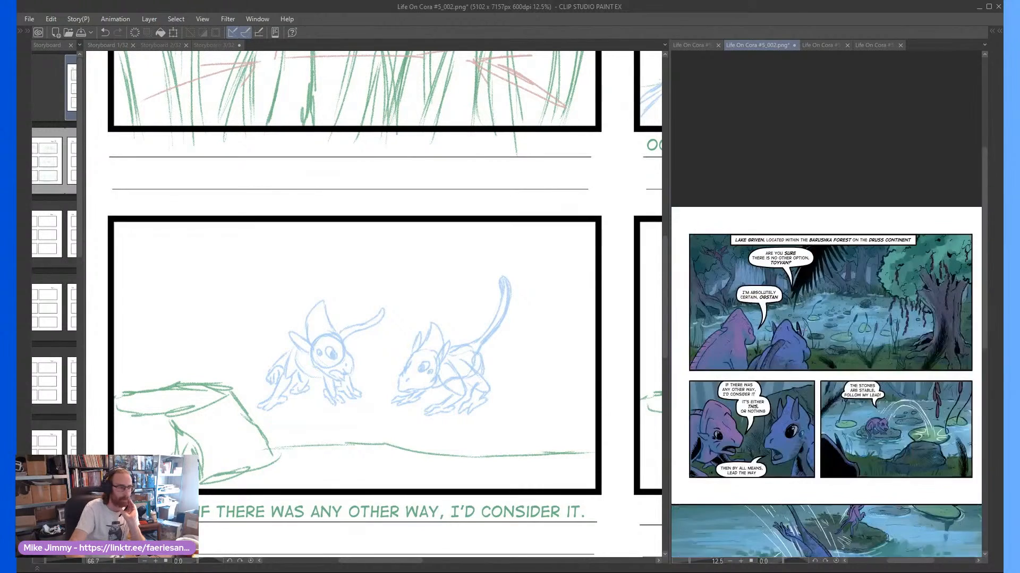
pyautogui.scroll(2, 801, 331)
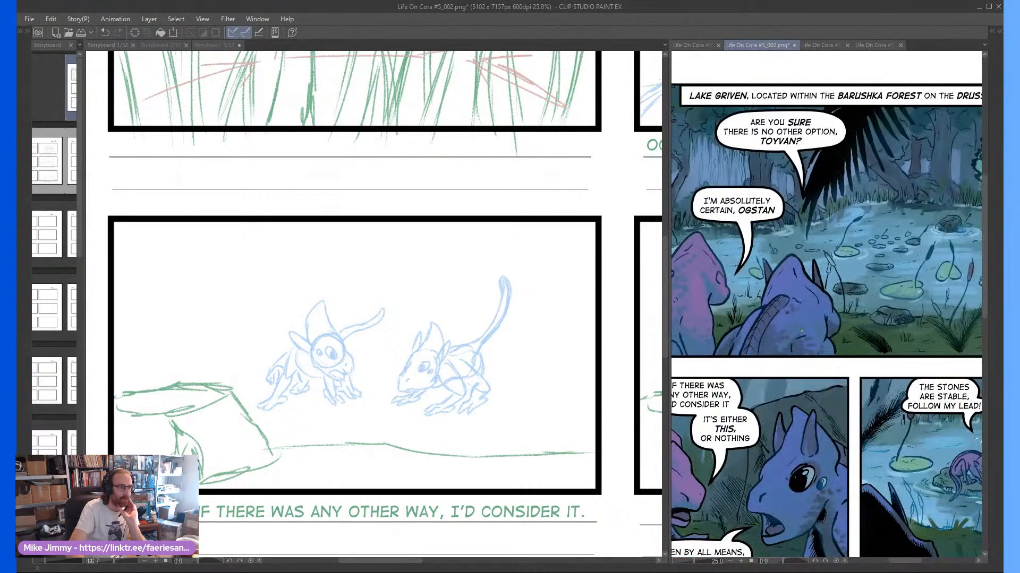
pyautogui.moveTo(801, 331); pyautogui.dragTo(865, 251)
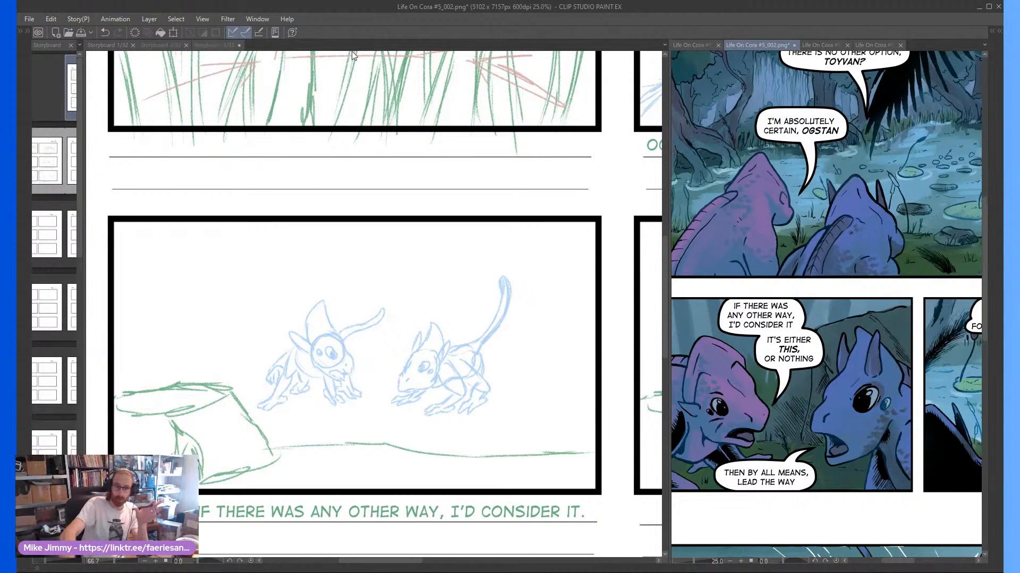
# Compare the storyboard's "Ogstan: Let's do it then" frame with the comic's "The stones are stable, follow my lead!" panel
pyautogui.click(346, 299)
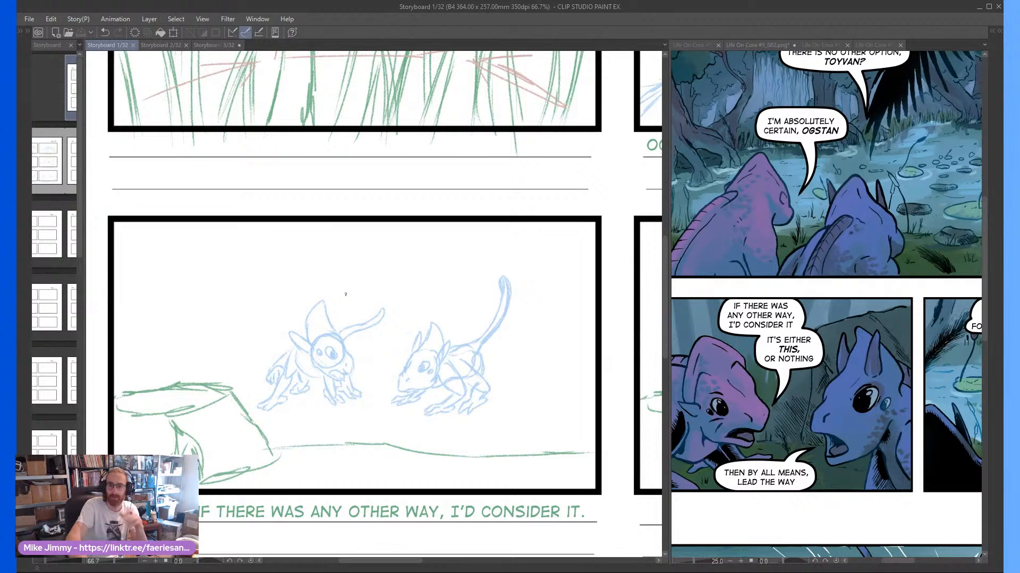
pyautogui.hscroll(5, 346, 294)
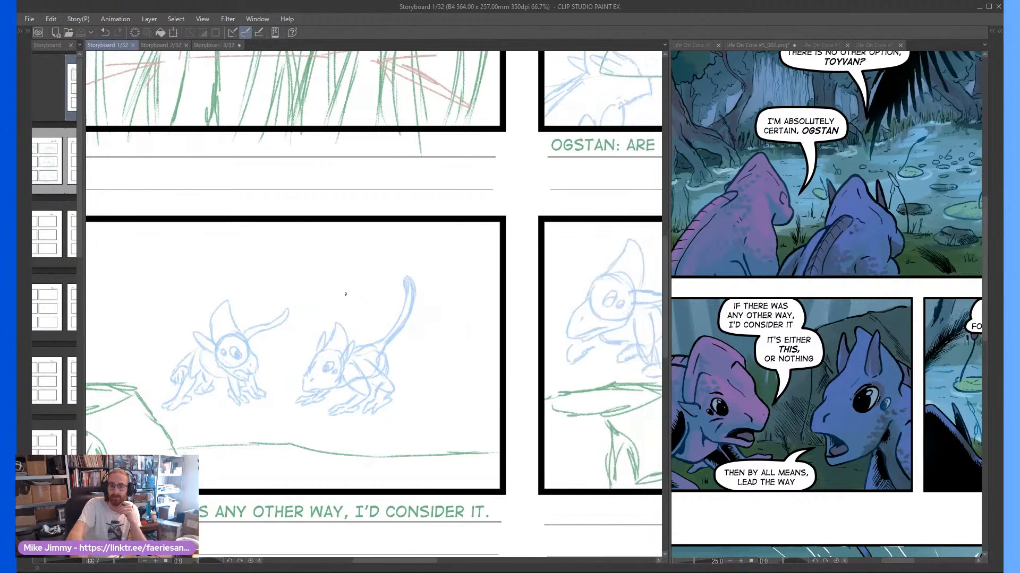
pyautogui.hscroll(3, 346, 294)
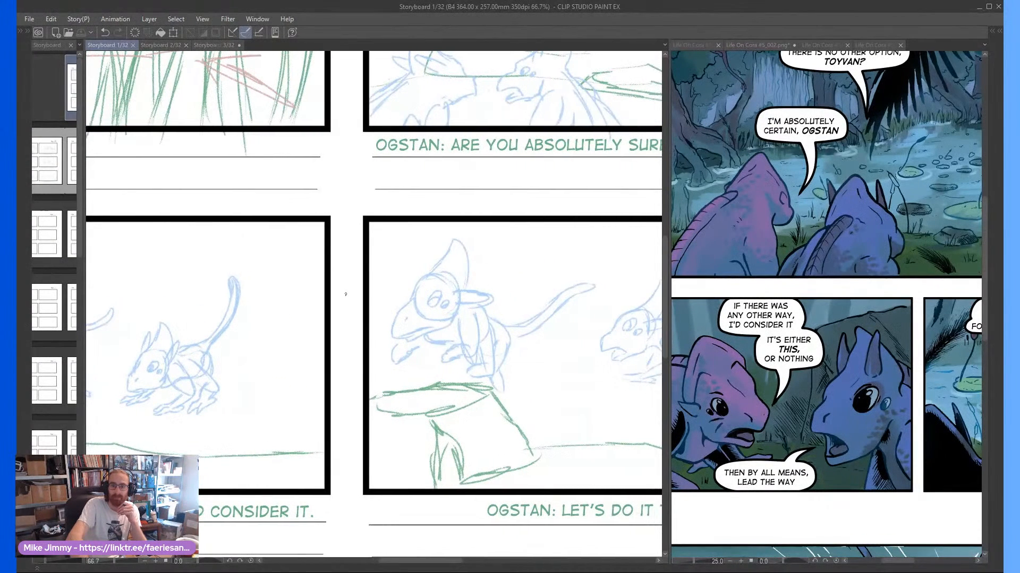
pyautogui.hscroll(2, 345, 294)
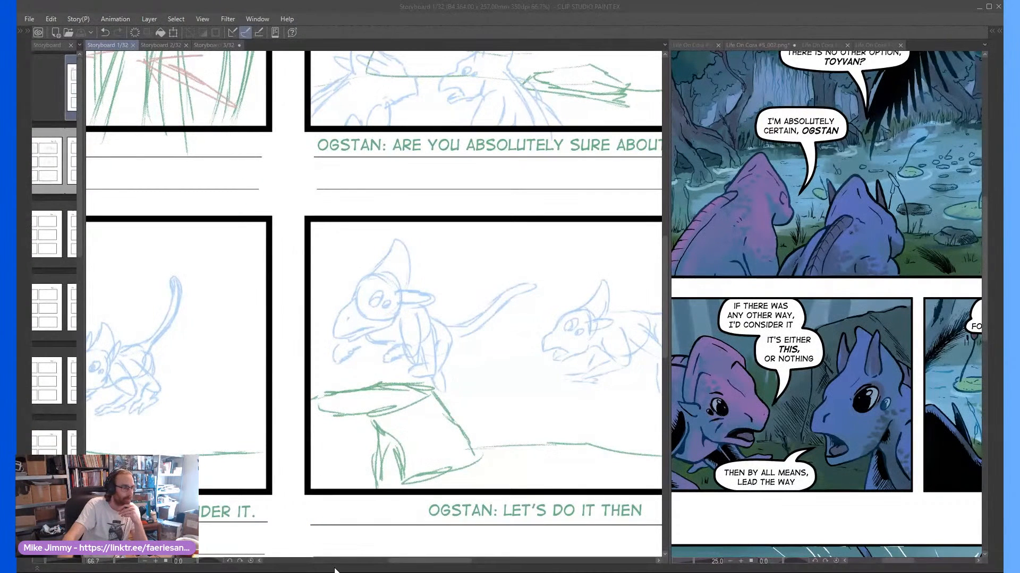
pyautogui.moveTo(398, 562); pyautogui.dragTo(426, 563)
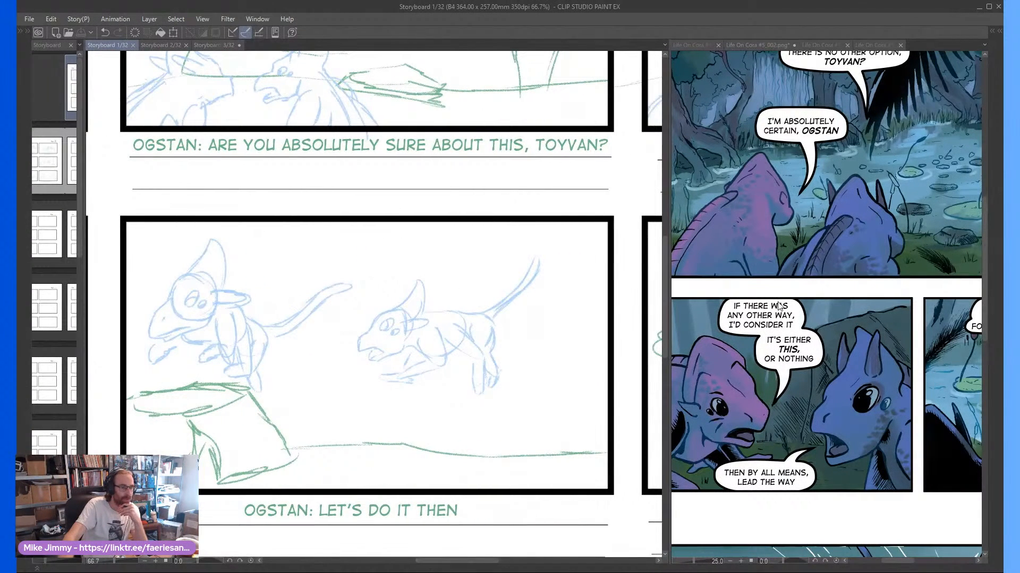
pyautogui.click(850, 339)
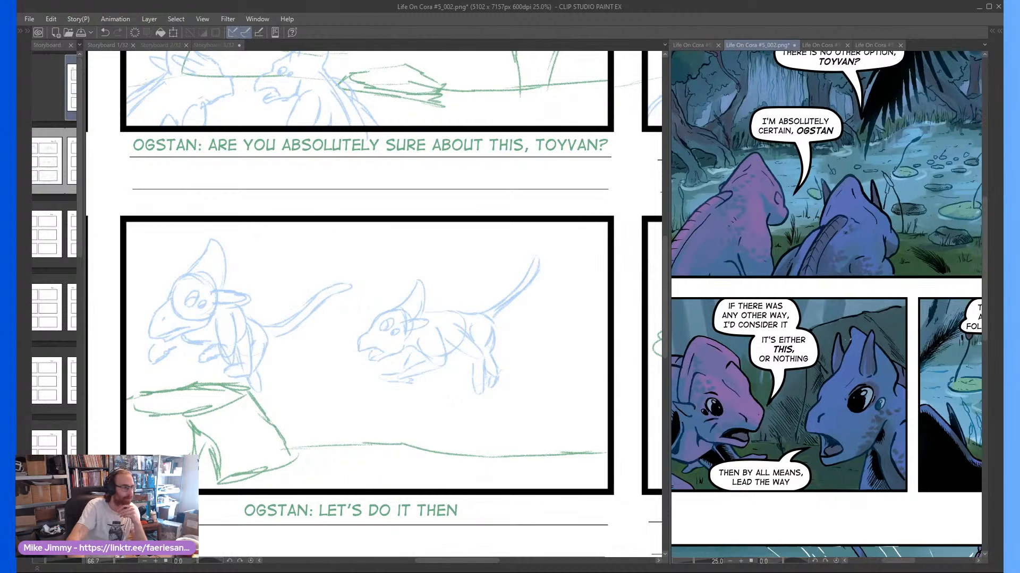
pyautogui.moveTo(897, 561); pyautogui.dragTo(910, 562)
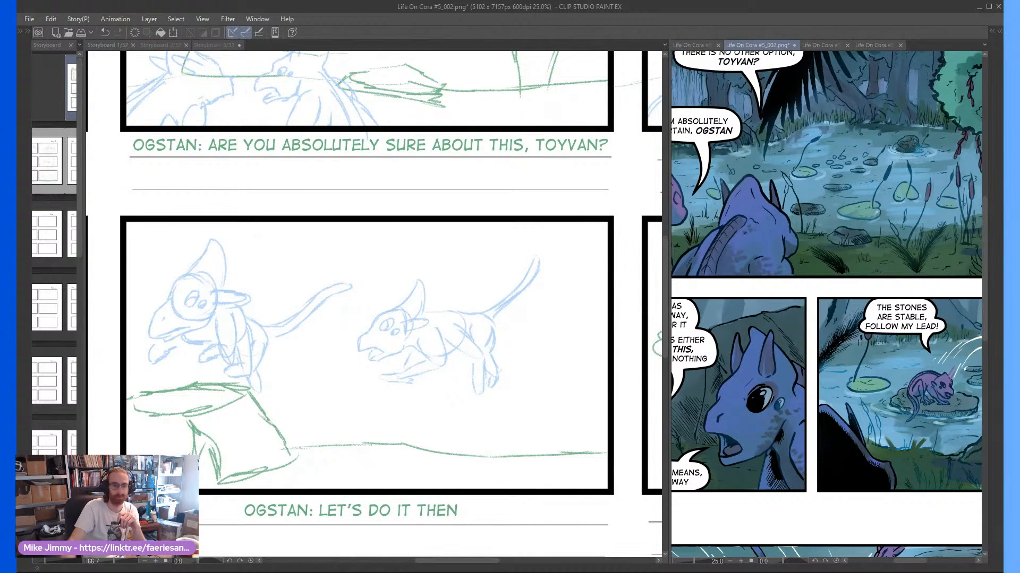
pyautogui.moveTo(909, 561); pyautogui.dragTo(910, 562)
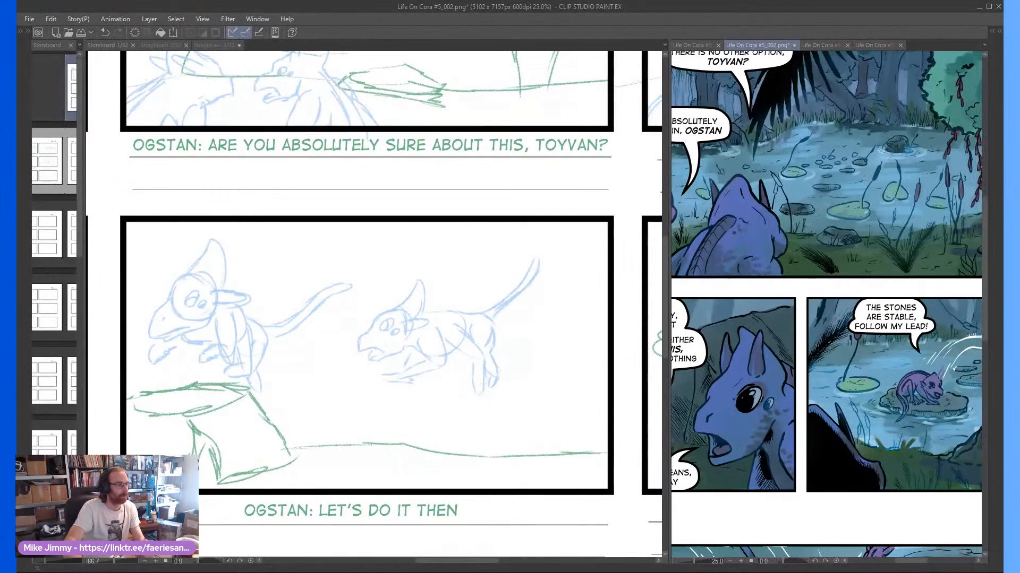
# Compare the storyboard frame of the jump onto the pond stones with the comic's "The stones are stable, follow my lead!" panel
pyautogui.moveTo(353, 471); pyautogui.dragTo(325, 467)
pyautogui.hscroll(10, 326, 467)
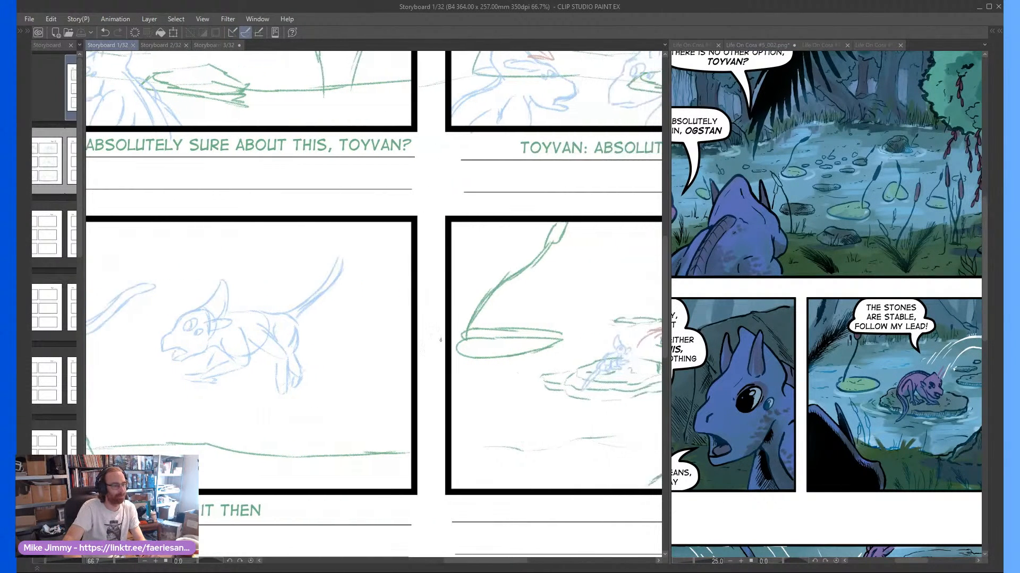
pyautogui.hscroll(3, 430, 349)
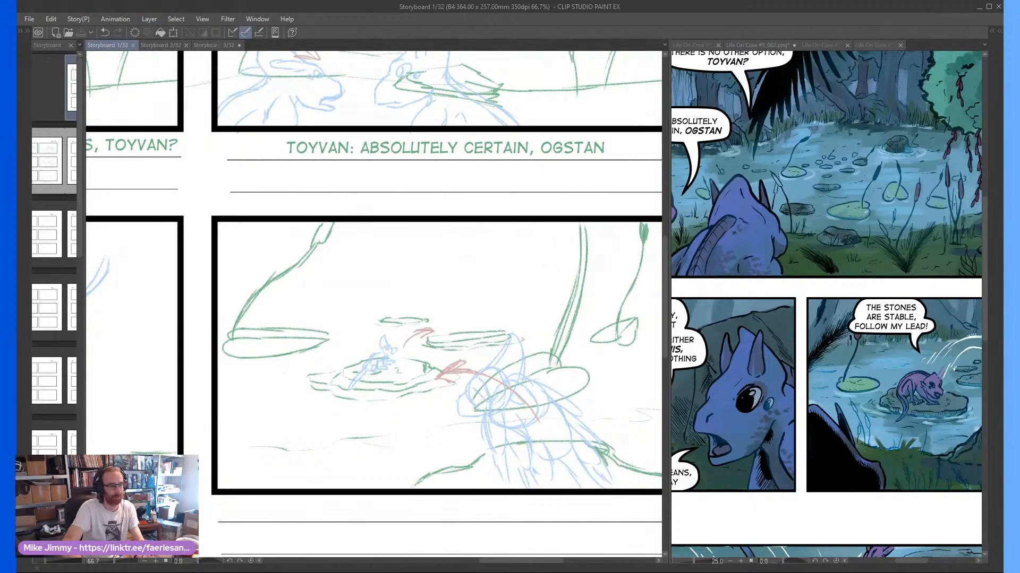
pyautogui.hscroll(1, 698, 433)
pyautogui.hscroll(4, 774, 409)
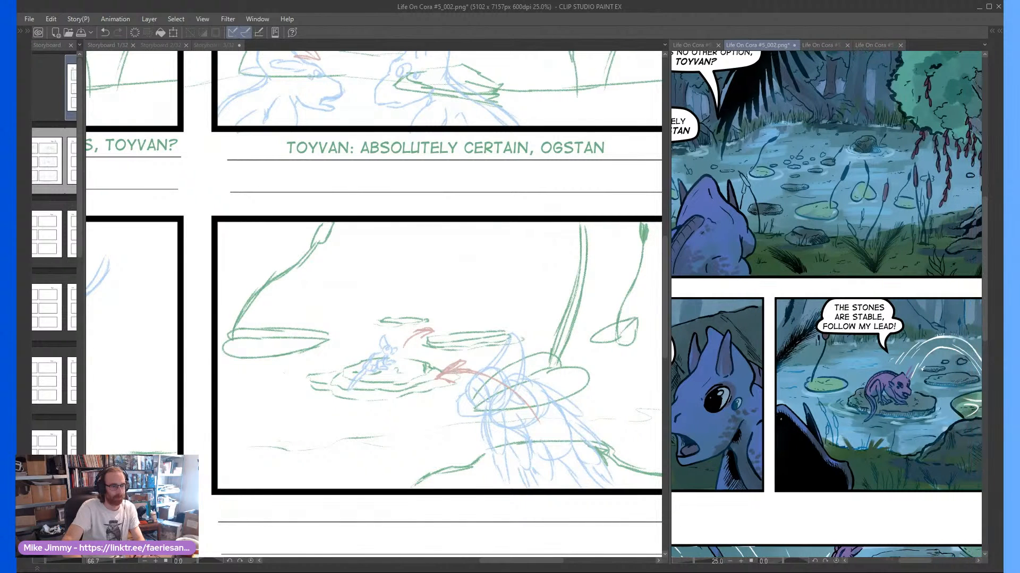
pyautogui.hscroll(2, 826, 306)
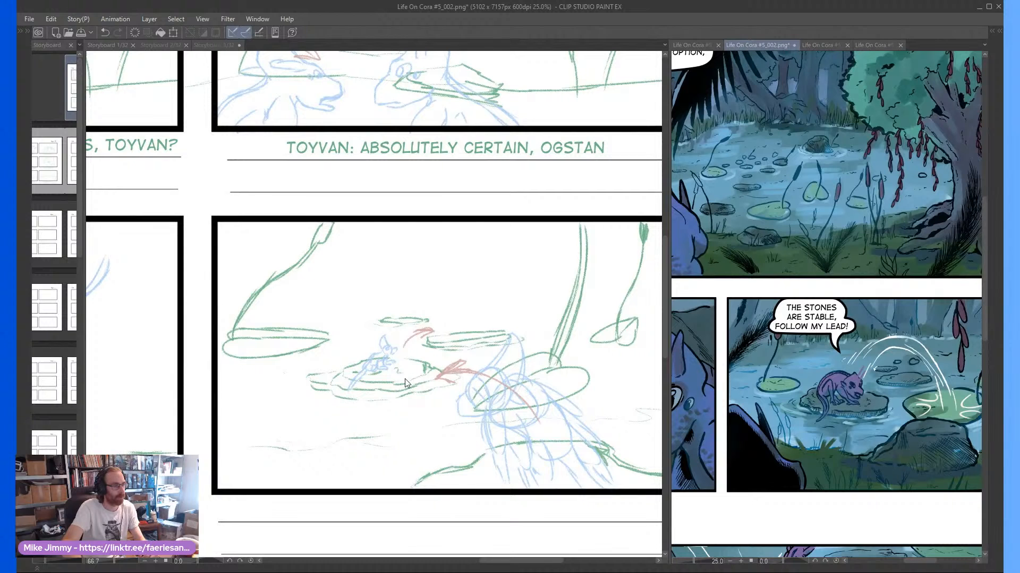
# Review the lower part of the second comic page alongside the storyboard's "The stones are stable, follow my lead" frame
pyautogui.hotkey('ctrl', '-')
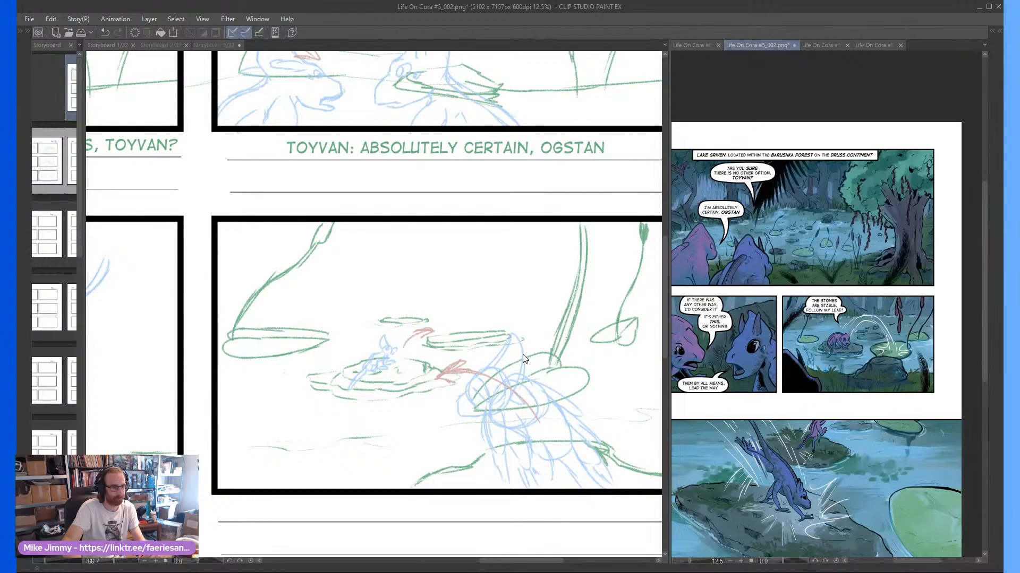
pyautogui.scroll(-3, 314, 525)
pyautogui.hscroll(-2, 387, 432)
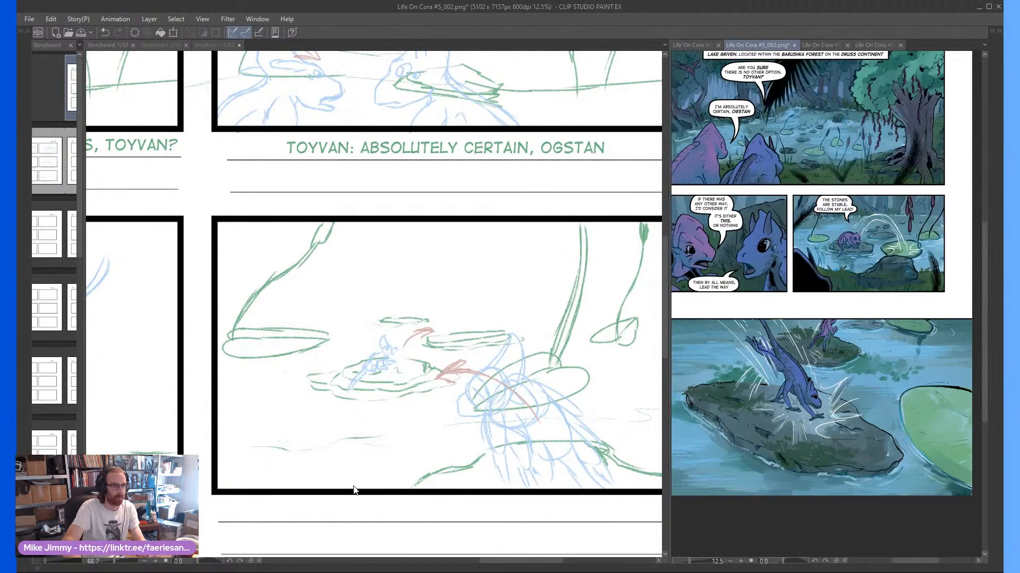
pyautogui.click(355, 489)
pyautogui.scroll(-1, 367, 425)
pyautogui.scroll(-5, 371, 416)
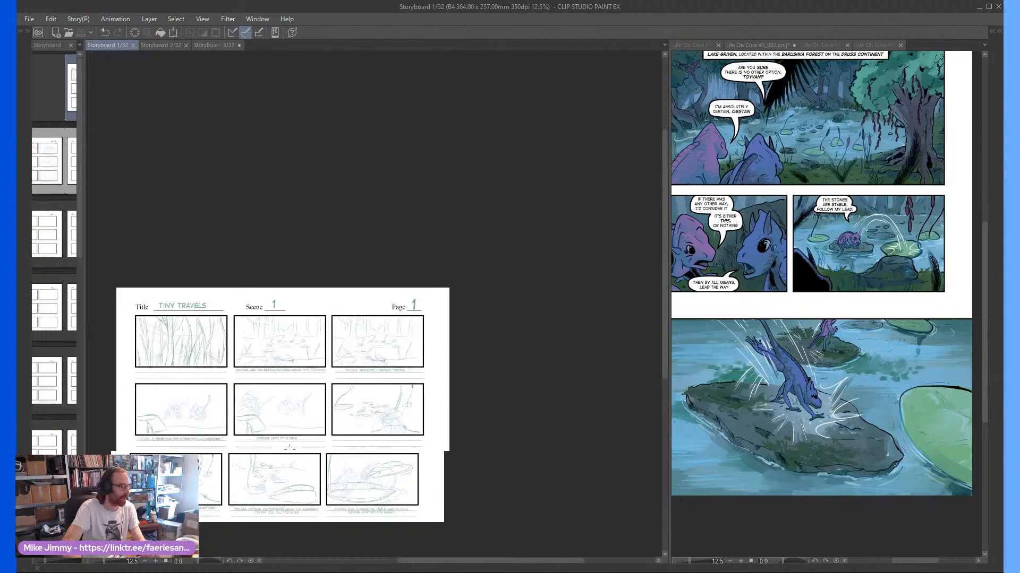
pyautogui.scroll(3, 158, 509)
pyautogui.scroll(3, 164, 501)
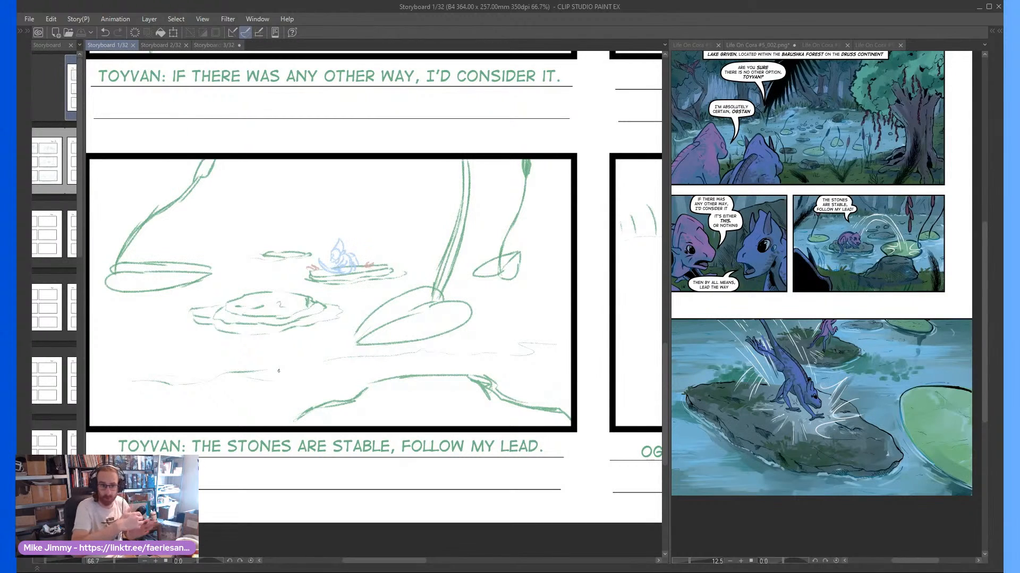
pyautogui.hscroll(3, 278, 370)
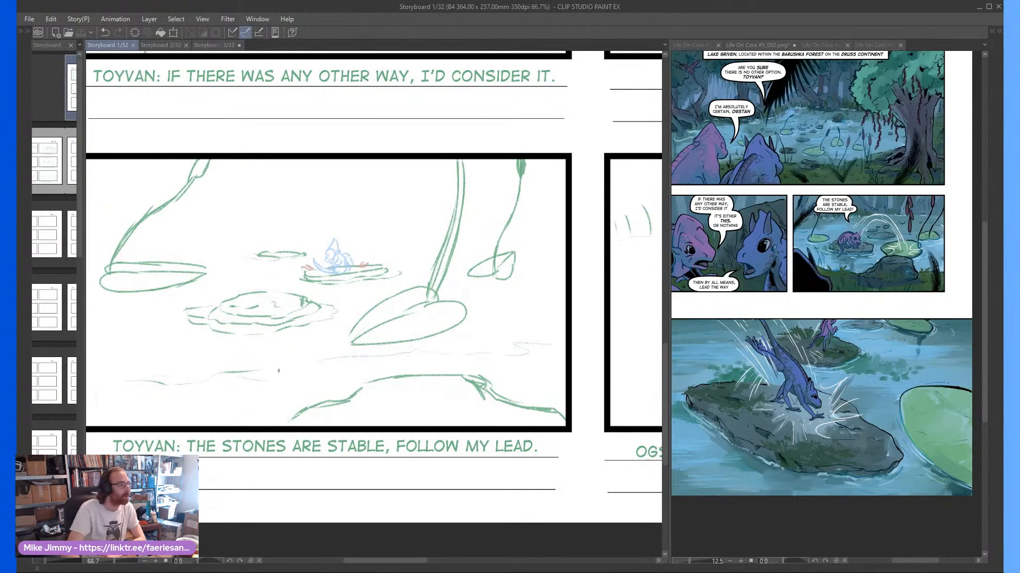
pyautogui.hscroll(-1, 279, 370)
pyautogui.hscroll(10, 278, 370)
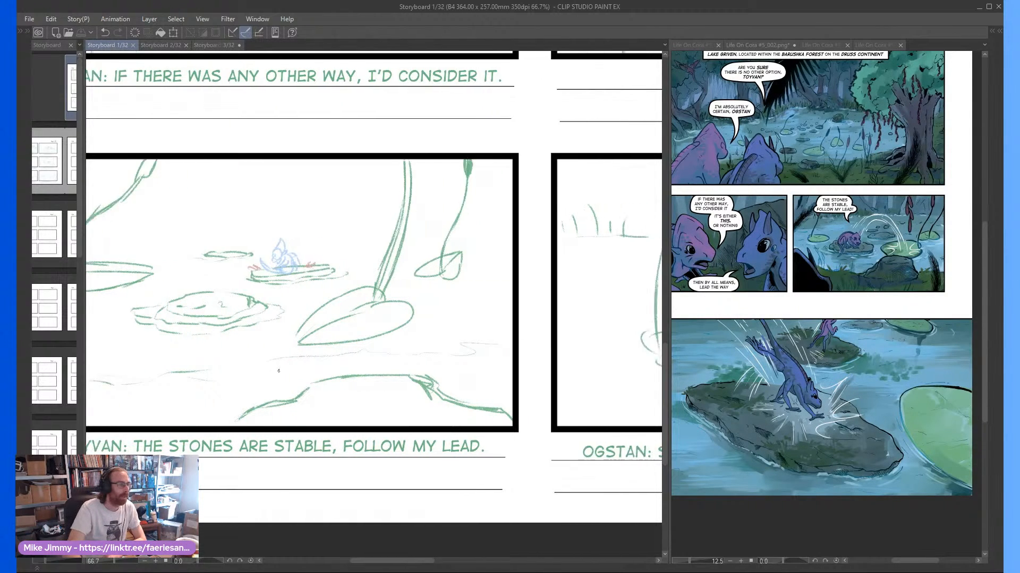
# Examine the storyboard's "So what do you know about the Aquanids?" frame and the "This is where we take a leap of faith" frame
pyautogui.hscroll(5, 279, 370)
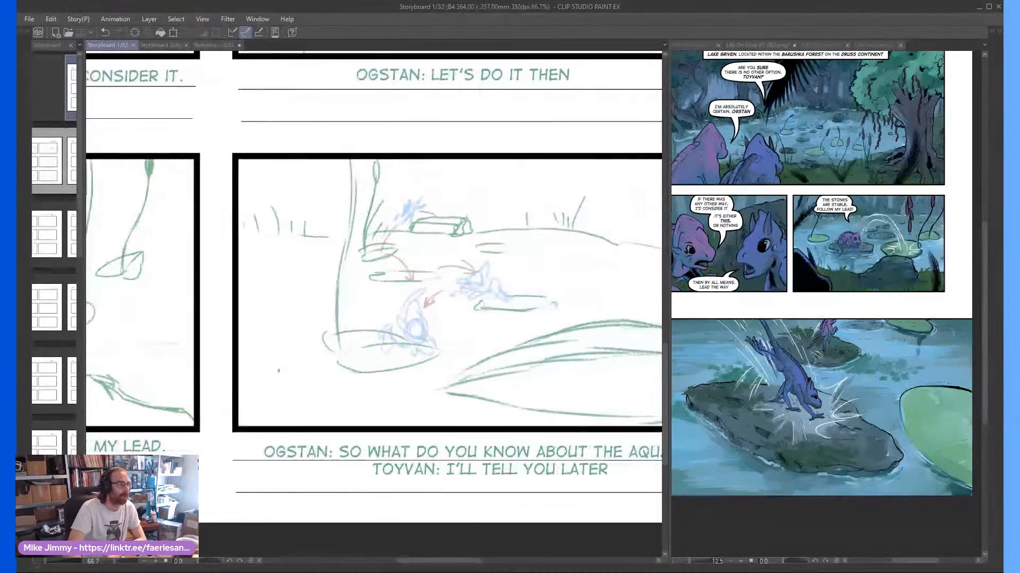
pyautogui.hscroll(1, 279, 370)
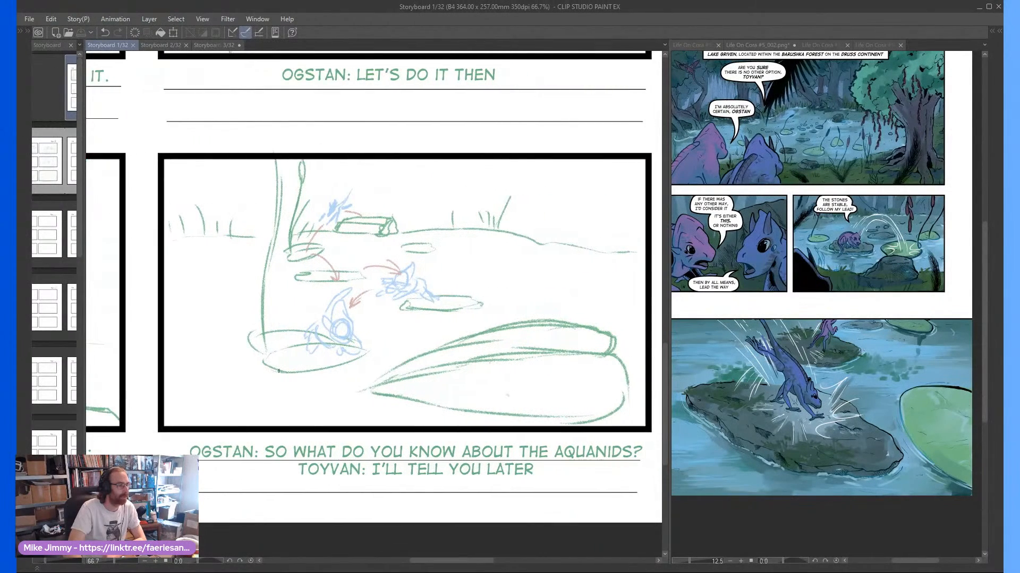
pyautogui.hscroll(1, 279, 370)
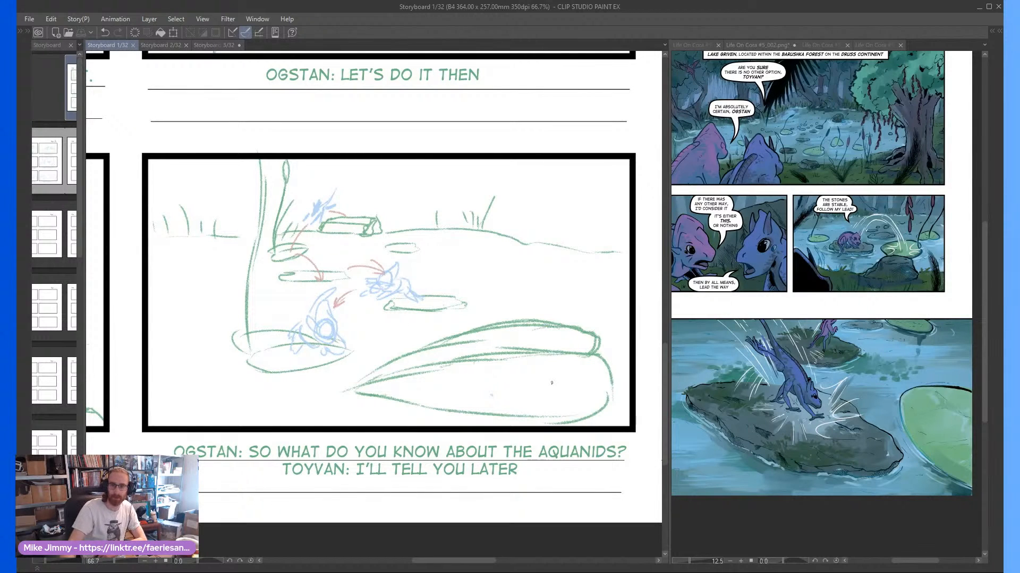
pyautogui.hscroll(1, 552, 383)
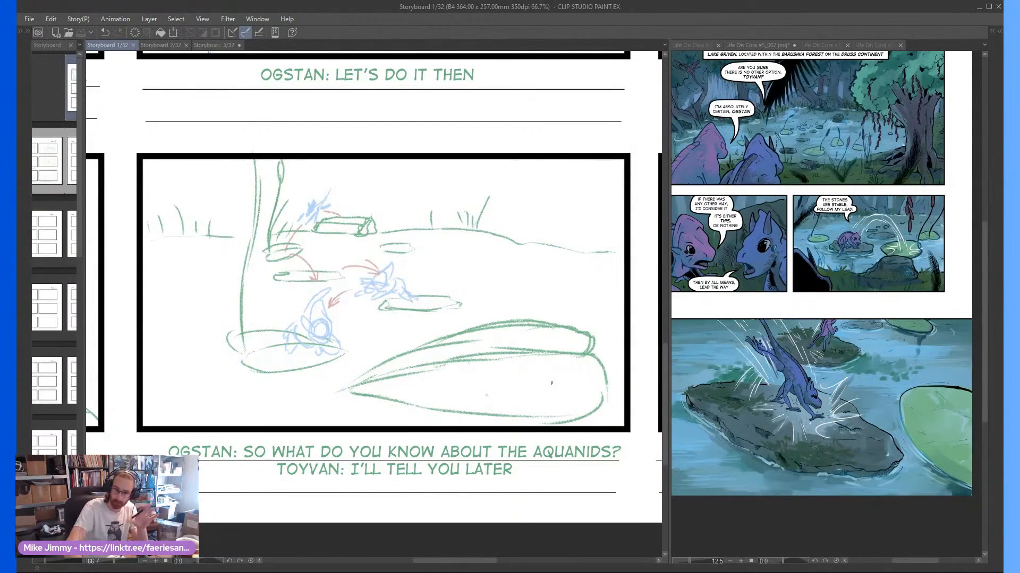
pyautogui.hscroll(10, 551, 383)
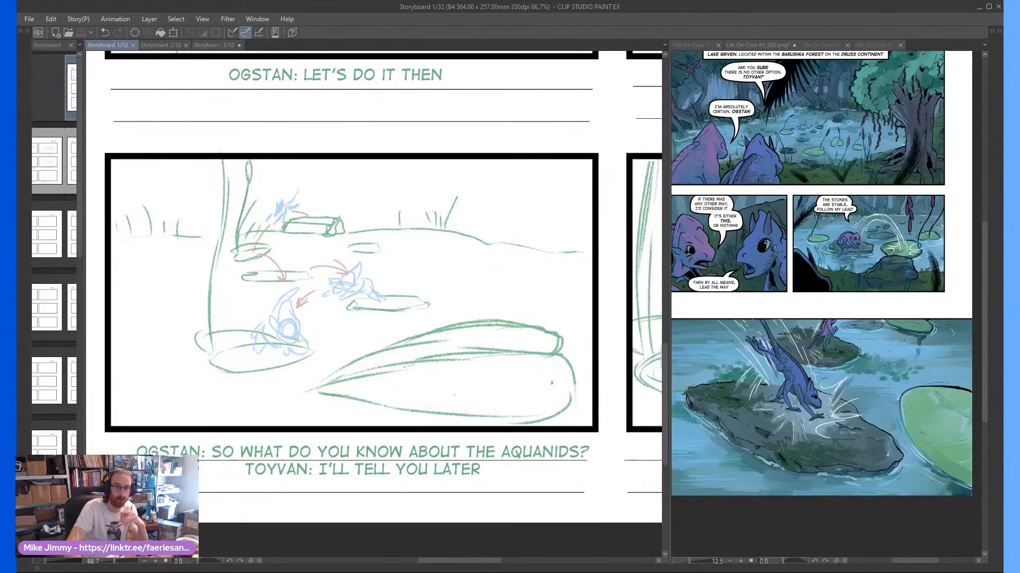
pyautogui.hscroll(12, 551, 382)
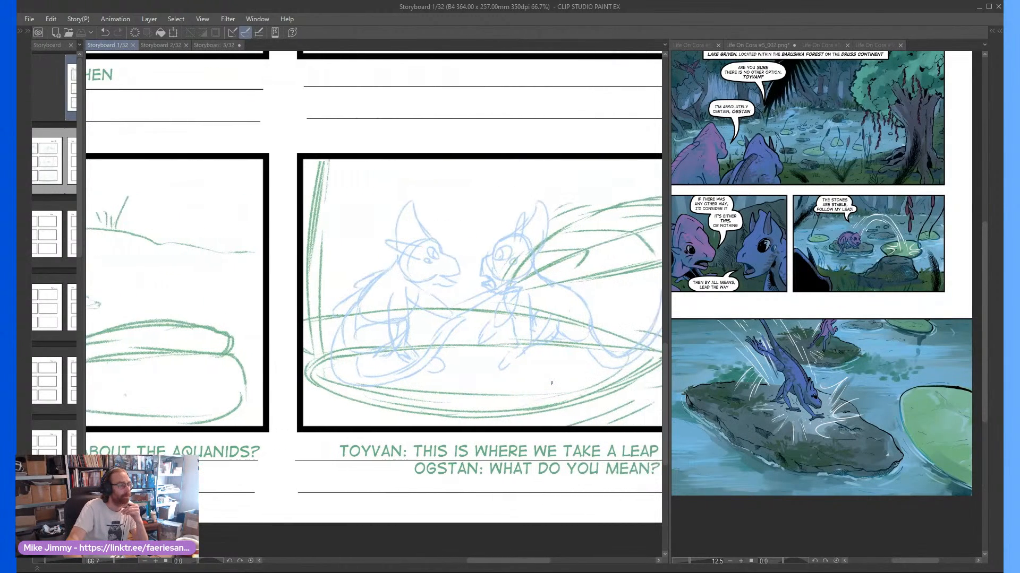
pyautogui.hscroll(1, 551, 383)
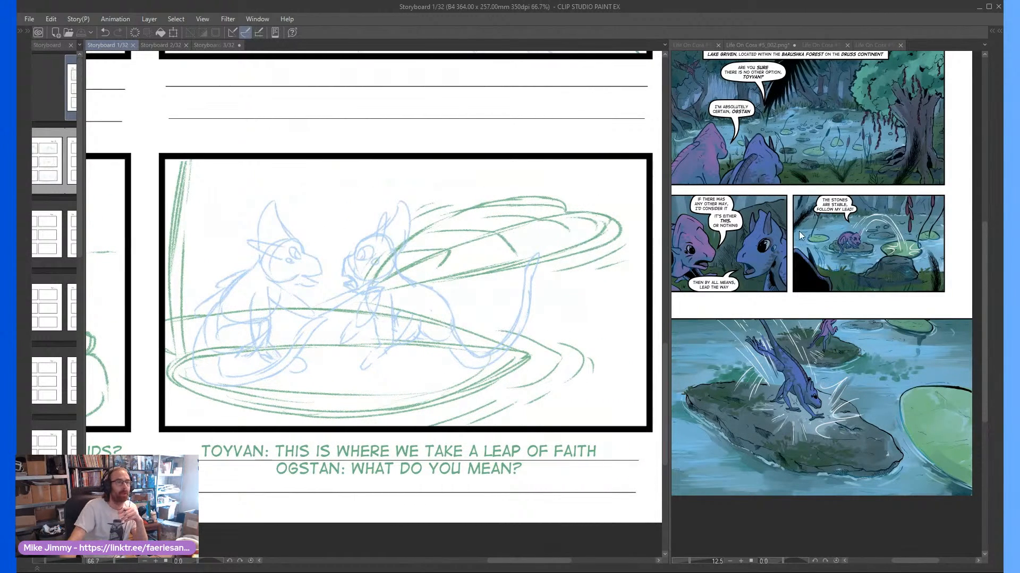
# Bring up comic page Life On Cora #5_003 and examine its opening "What do you know about the Aquanids?" panel
pyautogui.click(817, 46)
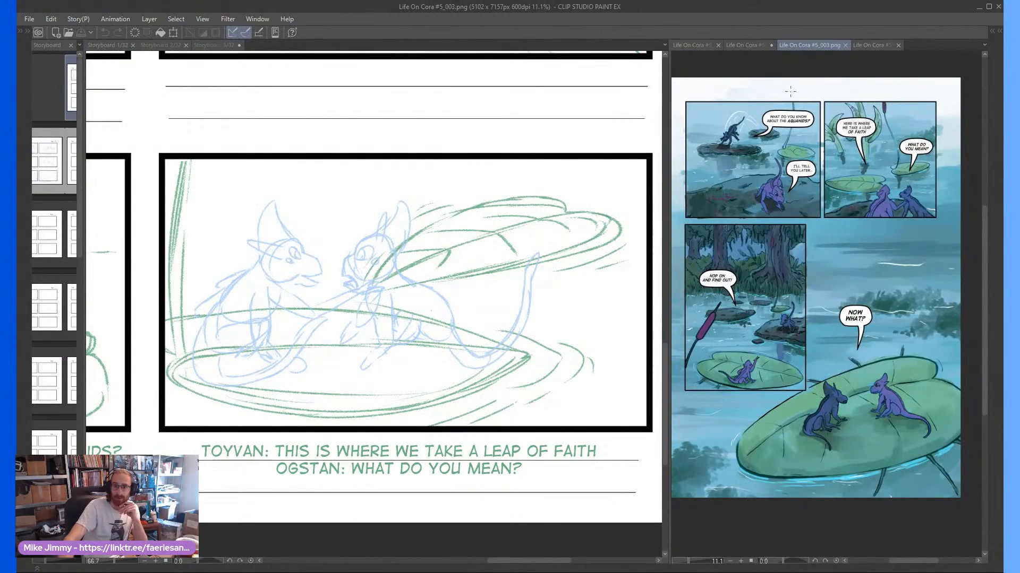
pyautogui.scroll(4, 791, 93)
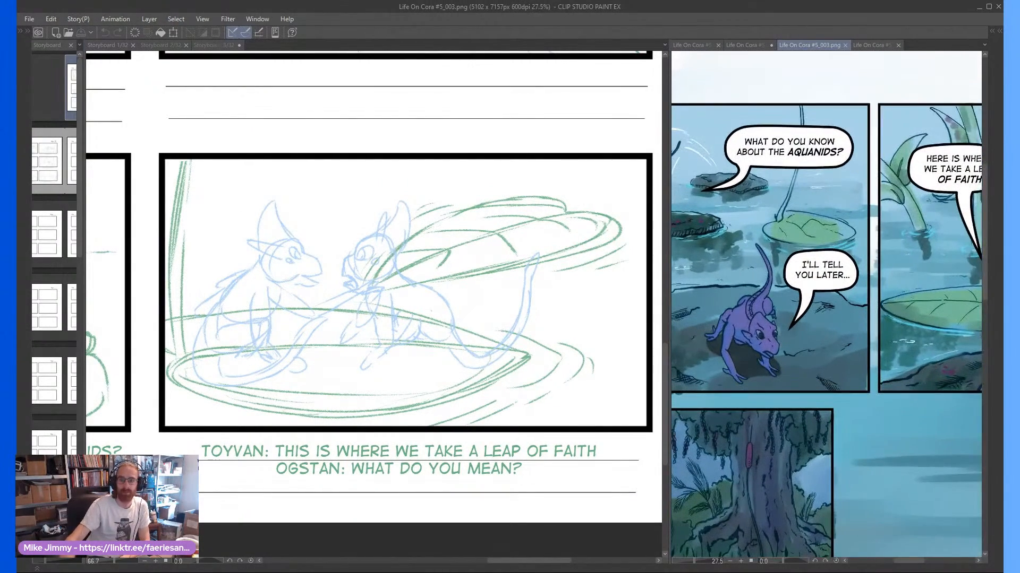
pyautogui.moveTo(909, 560); pyautogui.dragTo(900, 561)
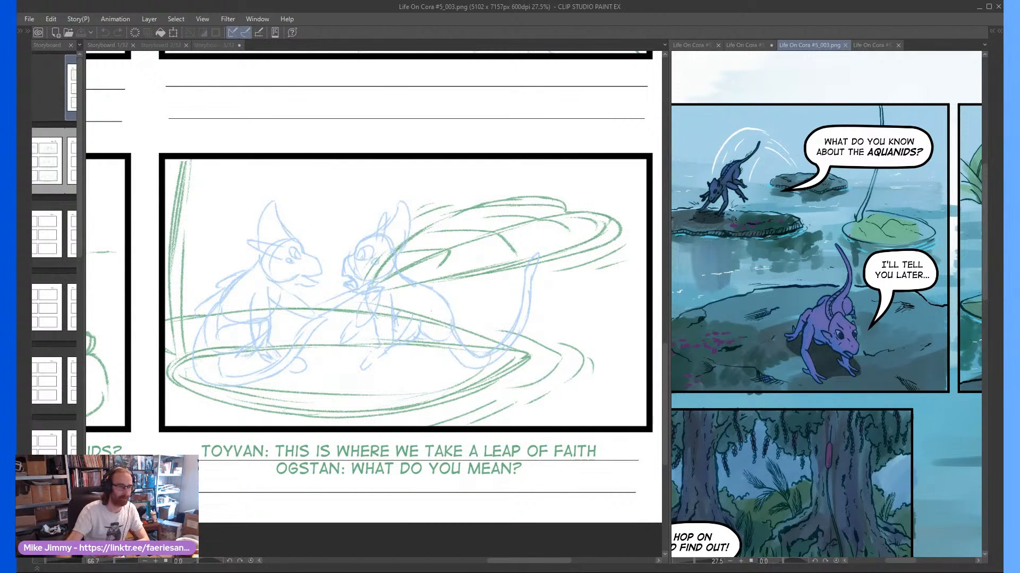
pyautogui.click(849, 235)
pyautogui.scroll(-5, 849, 236)
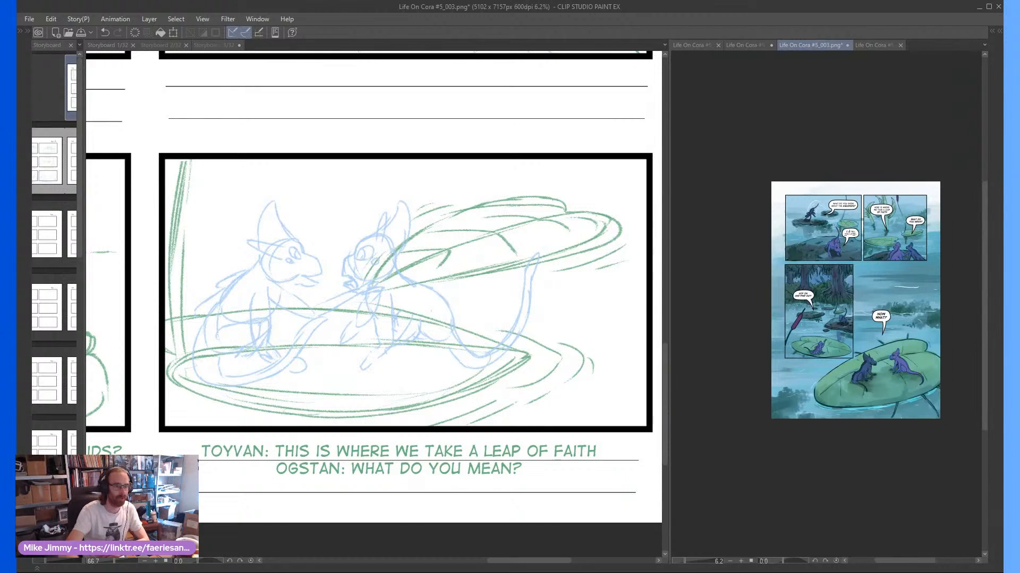
# Compare the comic's "Here is where we take a leap of faith" panel with the matching storyboard frame
pyautogui.scroll(4, 849, 235)
pyautogui.hscroll(1, 849, 235)
pyautogui.hscroll(-1, 850, 235)
pyautogui.hscroll(-1, 849, 235)
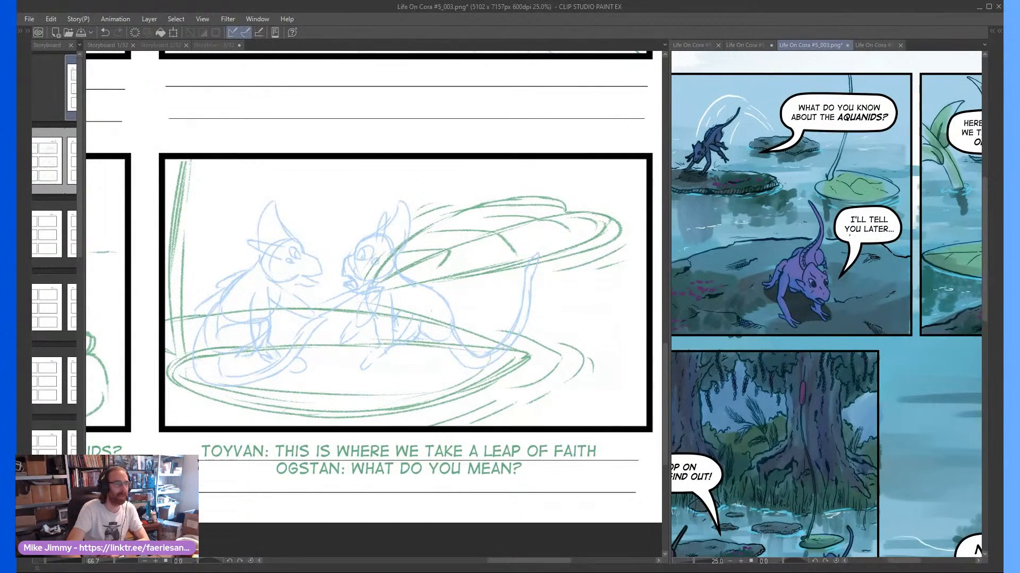
pyautogui.hscroll(5, 849, 235)
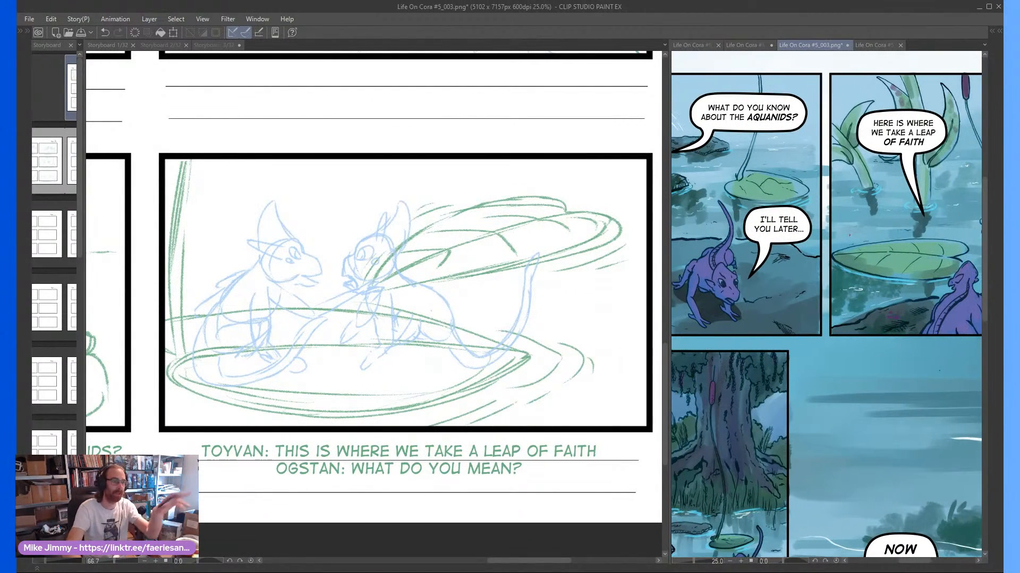
pyautogui.hscroll(5, 850, 235)
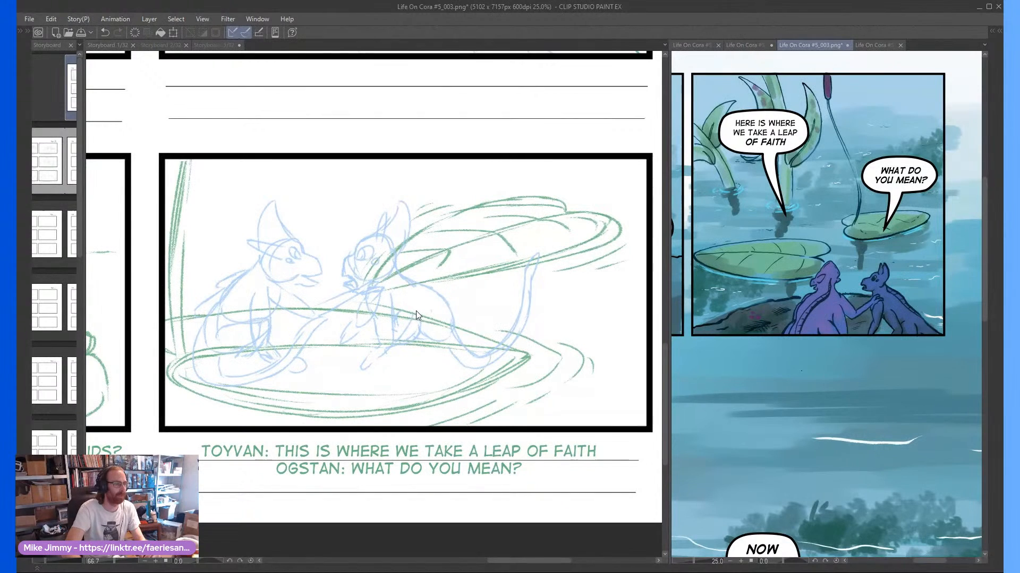
# Bring up storyboard page 2 and examine its first frame, with the leap between lily pads, up close
pyautogui.scroll(-2, 415, 311)
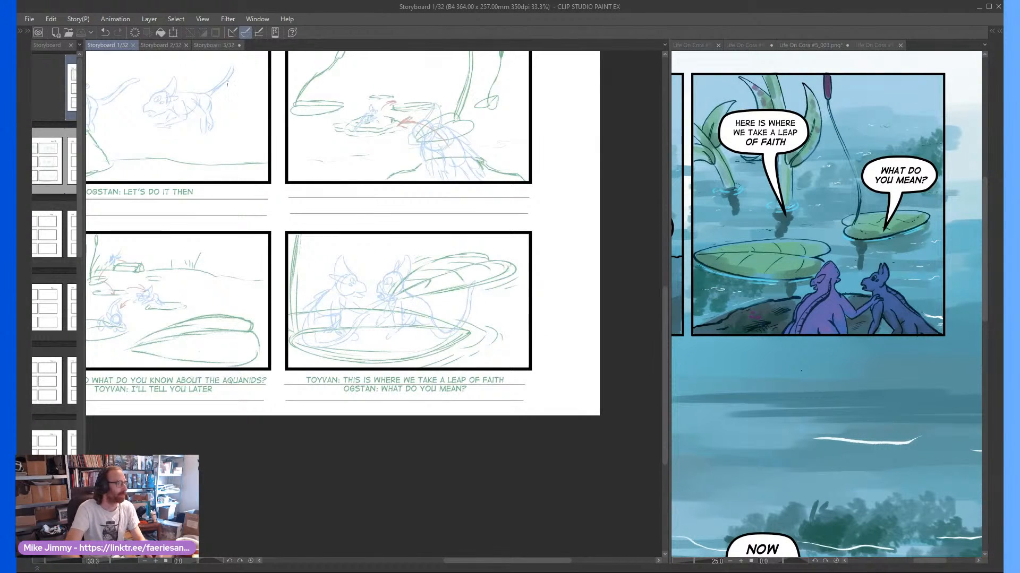
pyautogui.click(160, 45)
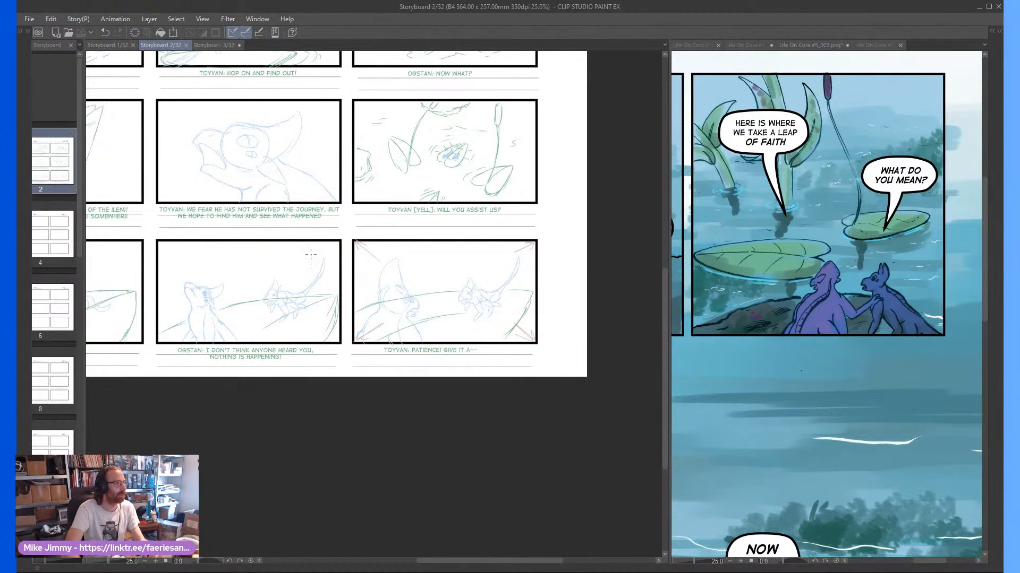
pyautogui.hscroll(-6, 310, 255)
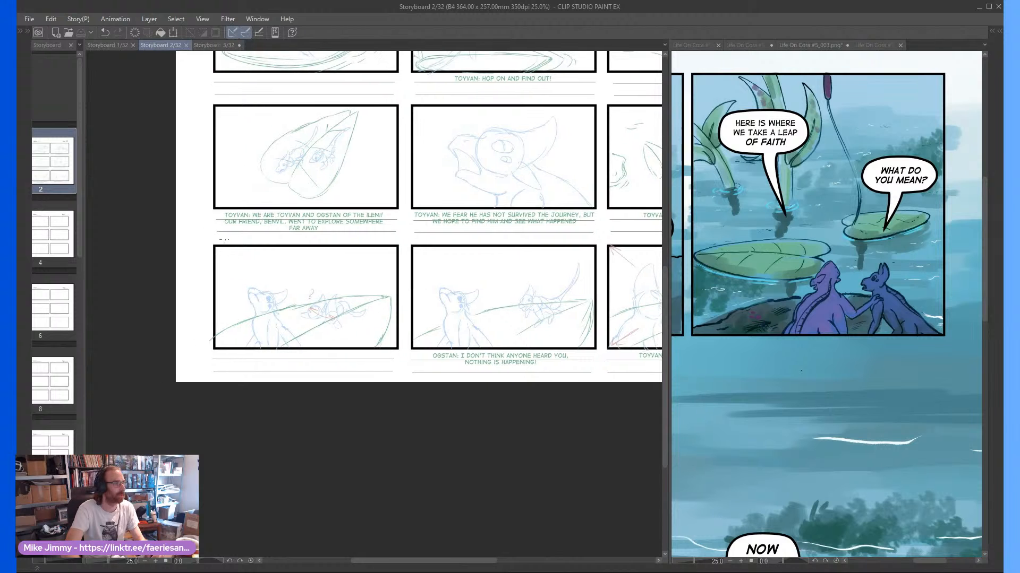
pyautogui.scroll(5, 229, 234)
pyautogui.scroll(3, 255, 162)
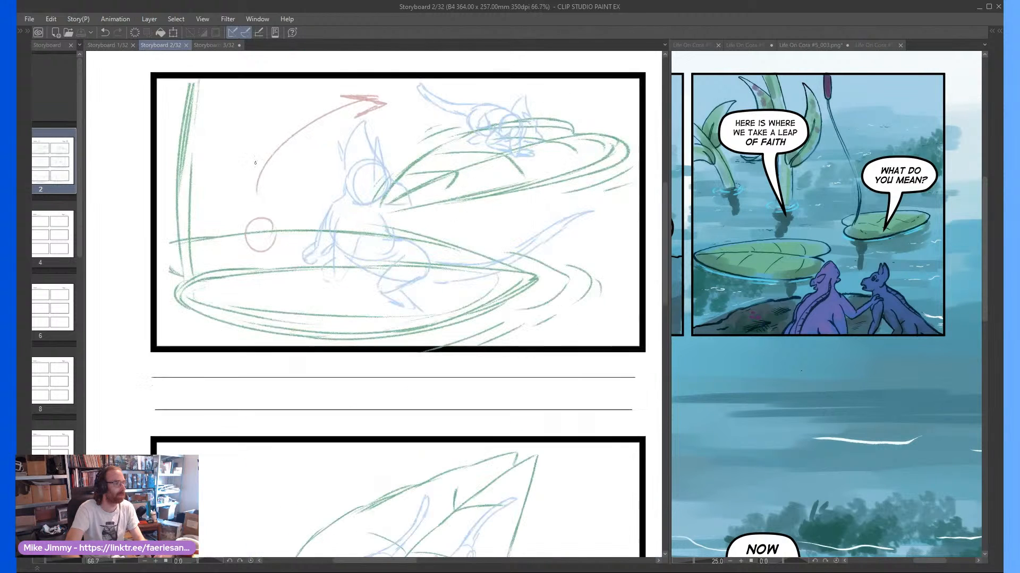
pyautogui.moveTo(255, 163); pyautogui.dragTo(239, 173)
# Compare the comic's "Hop on and find out!" panel with the storyboard's first frame and its "Hop on and find out!" frame
pyautogui.scroll(-5, 787, 314)
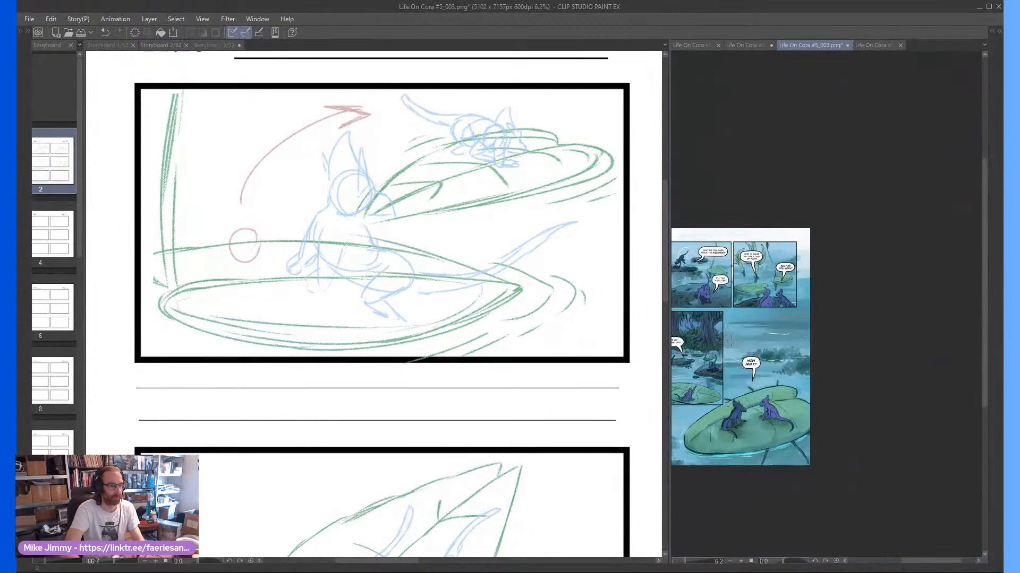
pyautogui.scroll(4, 693, 367)
pyautogui.moveTo(693, 367); pyautogui.dragTo(682, 375)
pyautogui.click(398, 284)
pyautogui.hscroll(3, 437, 246)
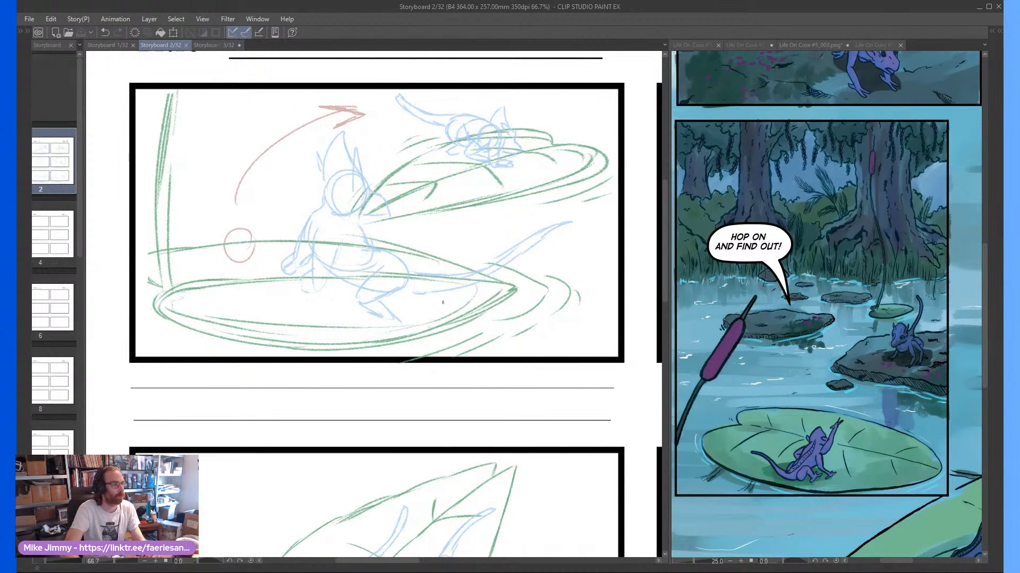
pyautogui.hscroll(10, 437, 245)
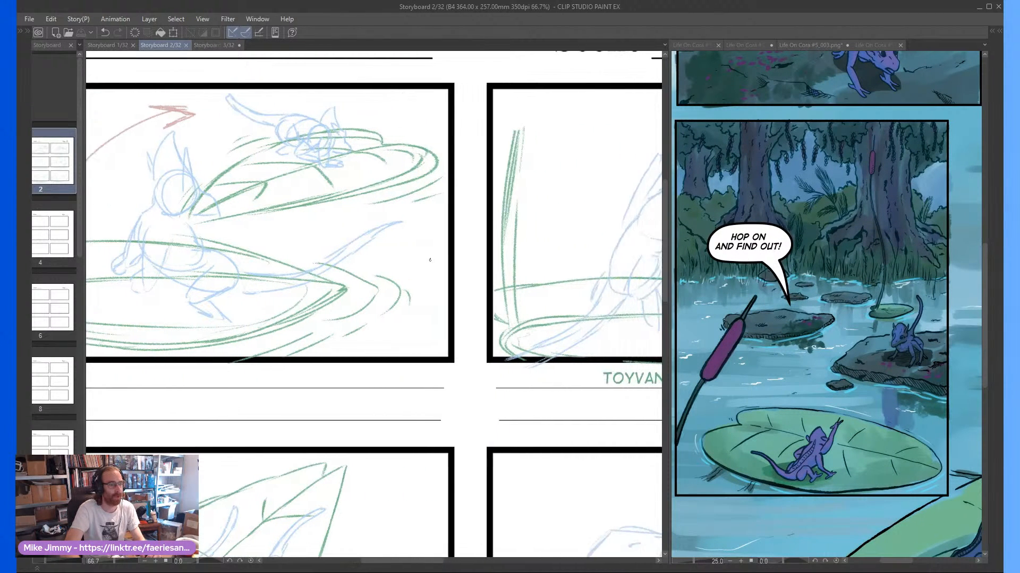
pyautogui.hscroll(4, 427, 262)
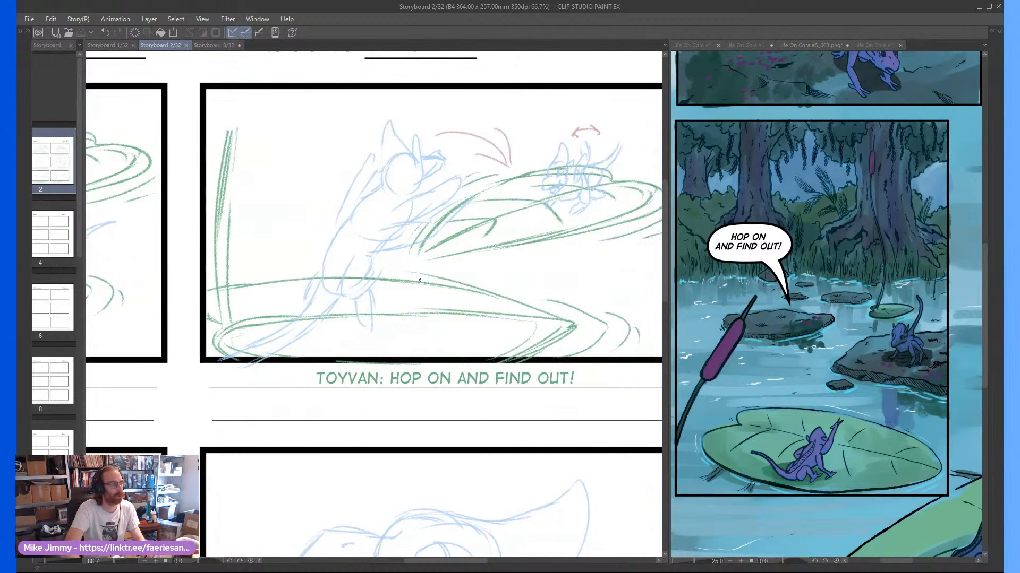
pyautogui.hscroll(9, 423, 274)
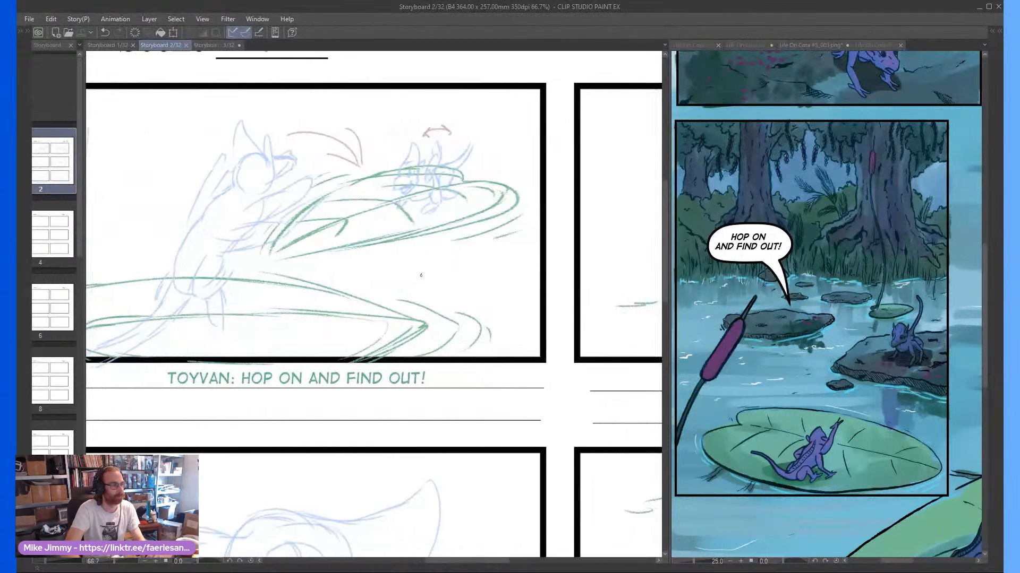
# Compare the storyboard's "Now what?" frame with the comic's "Now what?" panel up close
pyautogui.hscroll(13, 420, 277)
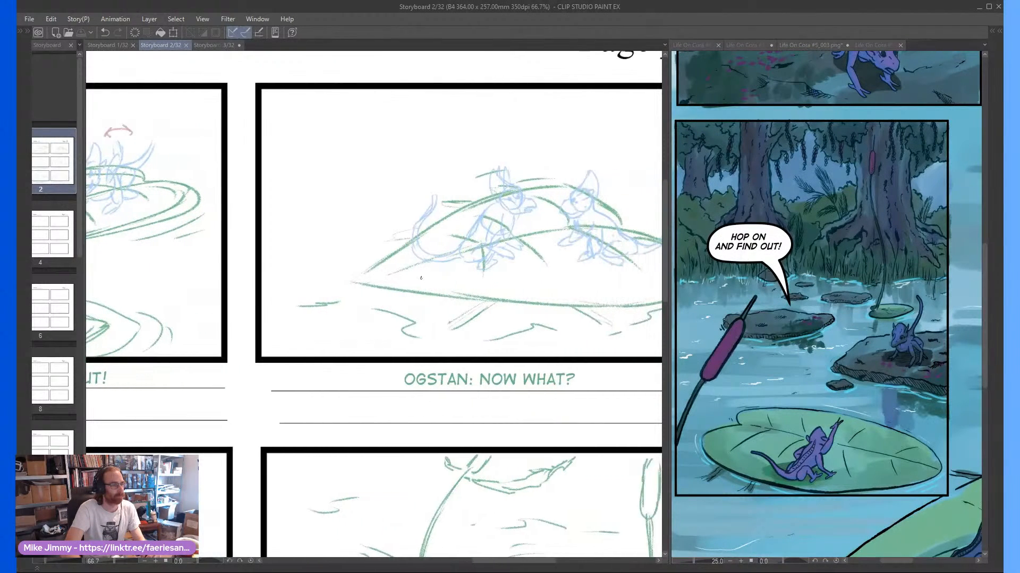
pyautogui.click(715, 453)
pyautogui.scroll(-4, 714, 453)
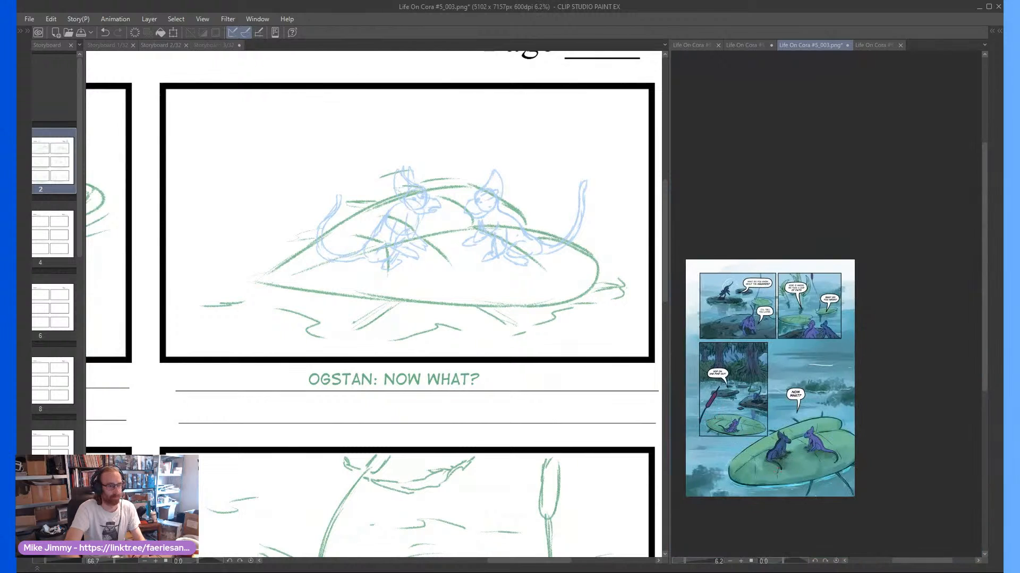
pyautogui.scroll(4, 763, 482)
pyautogui.hscroll(2, 826, 296)
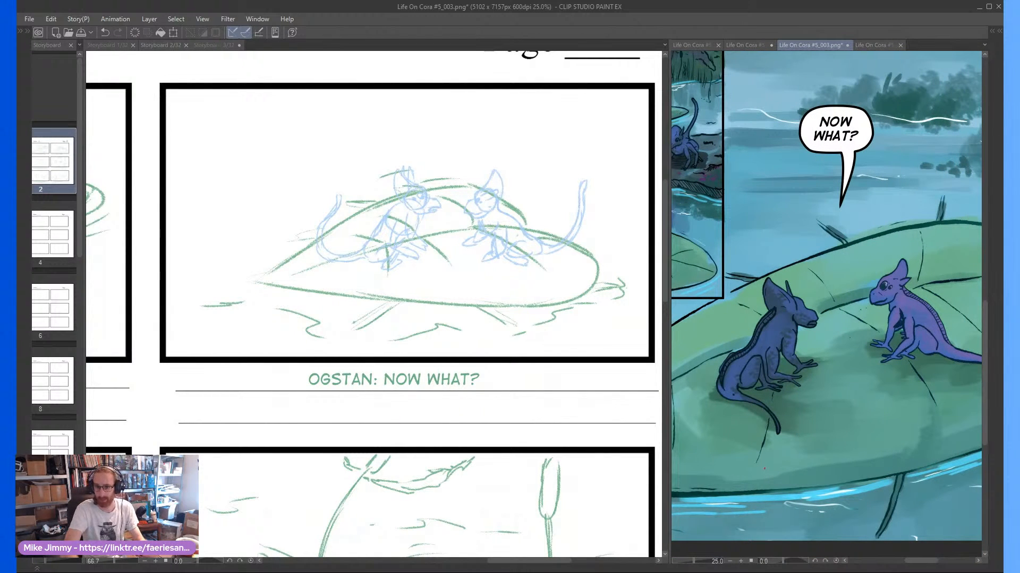
# Review storyboard page 2's frames and examine the "We are Toyvan and Ogstan of the Ileni!" frame up close
pyautogui.click(240, 368)
pyautogui.scroll(-3, 240, 367)
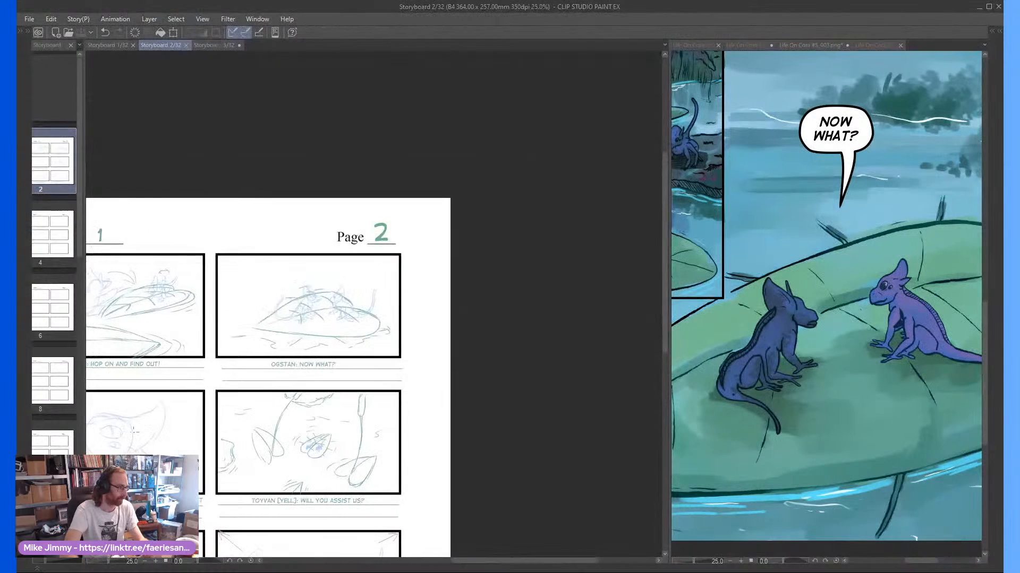
pyautogui.hscroll(-8, 154, 411)
pyautogui.hscroll(-6, 154, 411)
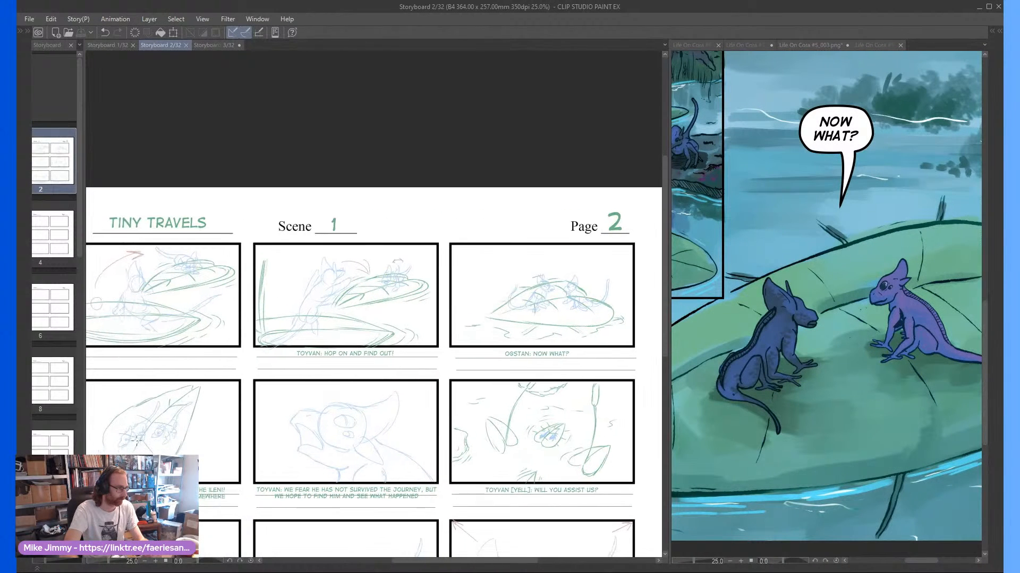
pyautogui.hscroll(-3, 137, 436)
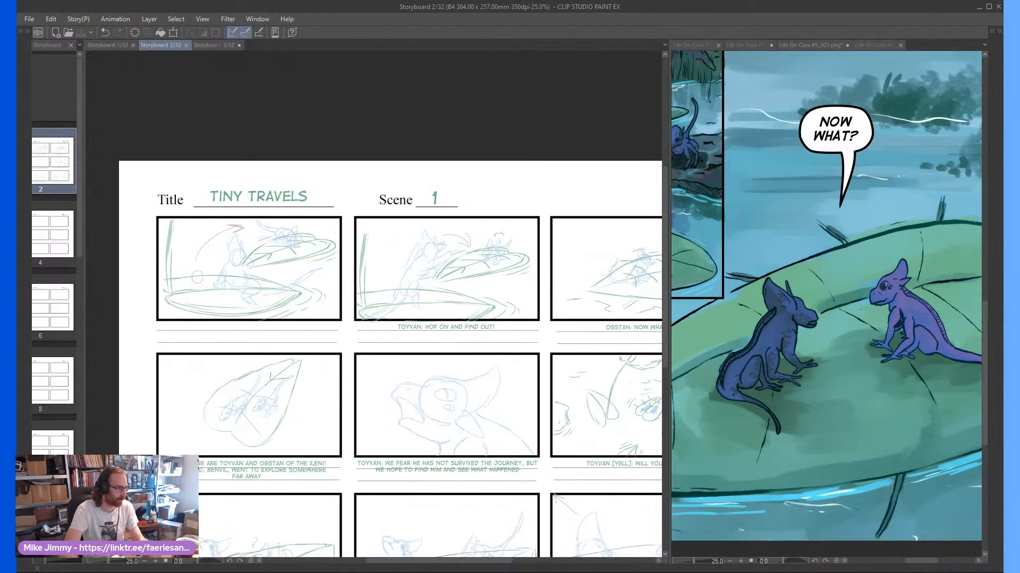
pyautogui.scroll(3, 137, 435)
# Bring up comic page Life On Cora #5_004 and examine its opening "We are Toyvan and Ogstan of the Ileni" panel
pyautogui.click(810, 46)
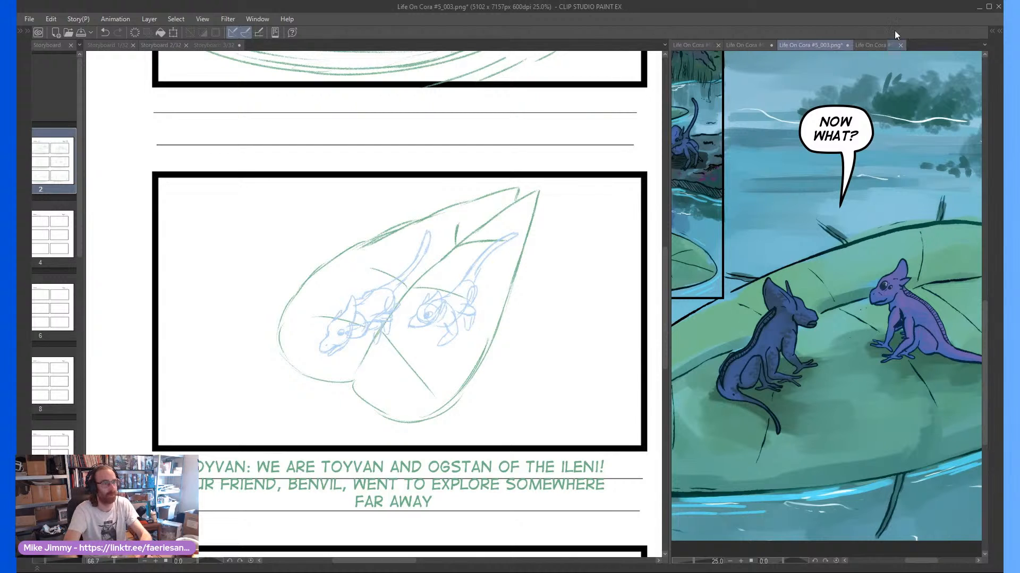
pyautogui.click(874, 44)
pyautogui.scroll(4, 681, 316)
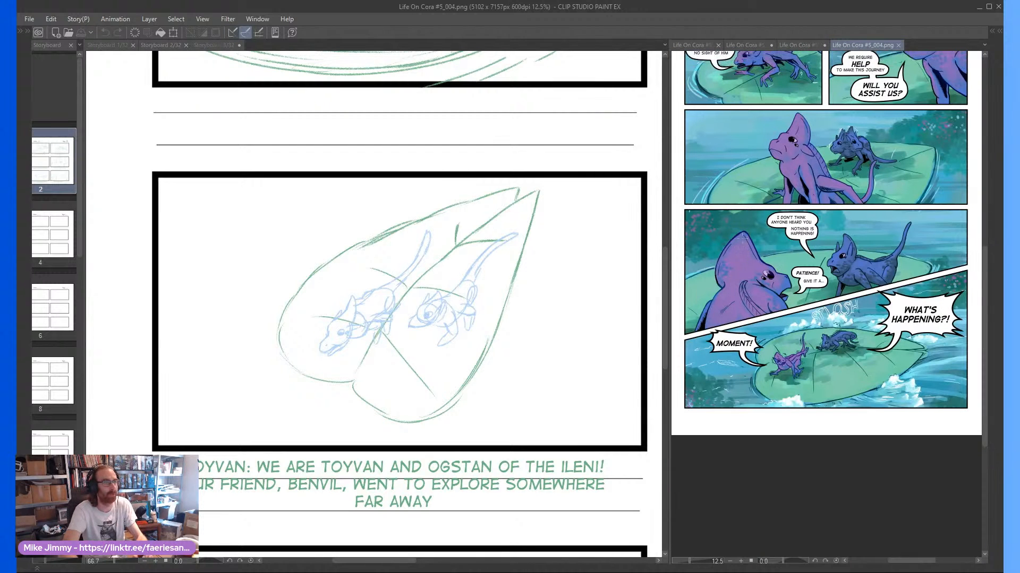
pyautogui.scroll(4, 680, 315)
pyautogui.scroll(3, 701, 196)
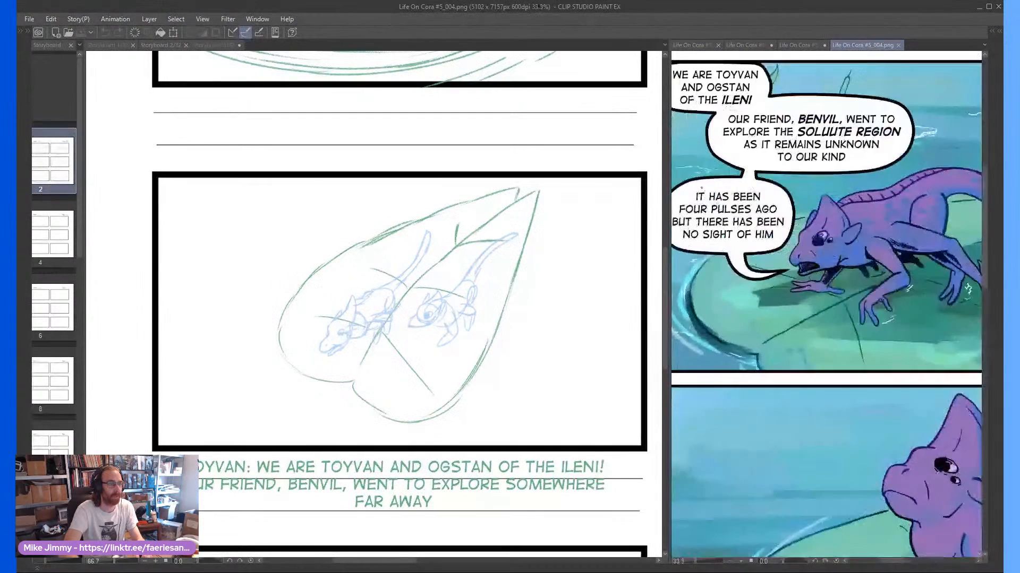
pyautogui.scroll(-1, 700, 196)
pyautogui.moveTo(701, 196); pyautogui.dragTo(716, 212)
# Compare the comic's opening panel with the storyboard's Toyvan and Ogstan frame and its "We fear he has not survived the journey" frame
pyautogui.click(383, 379)
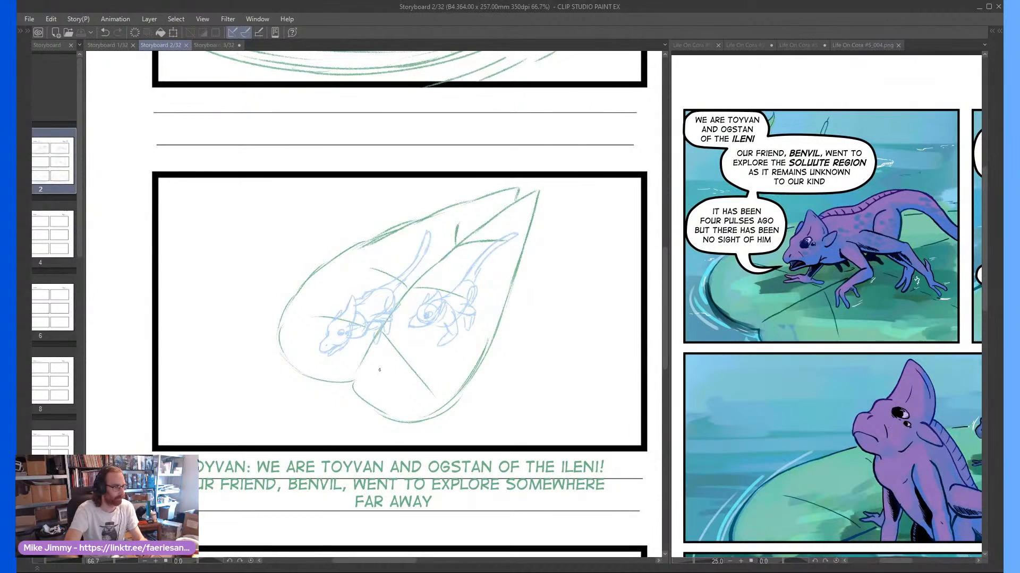
pyautogui.scroll(-1, 385, 377)
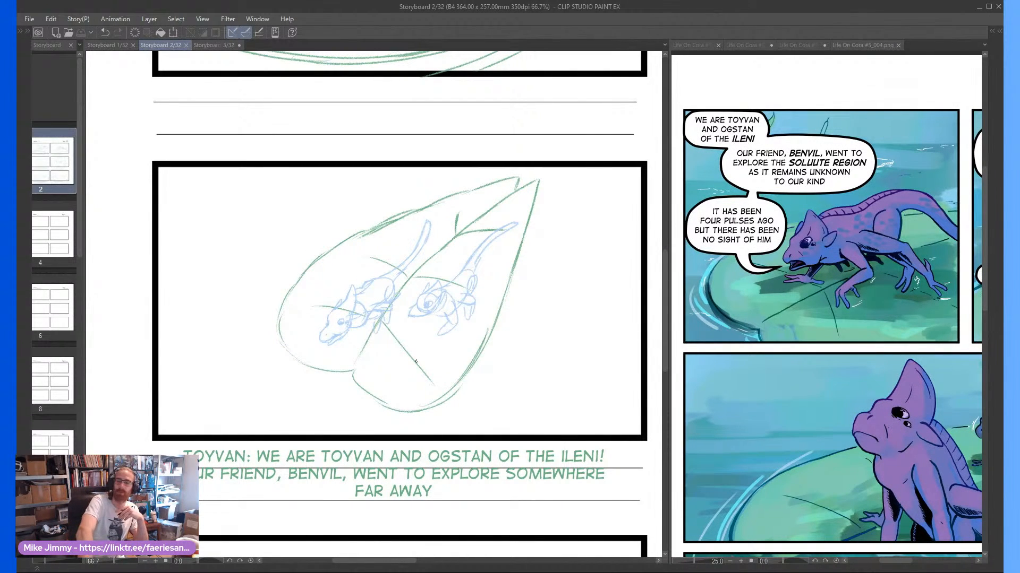
pyautogui.hscroll(1, 416, 361)
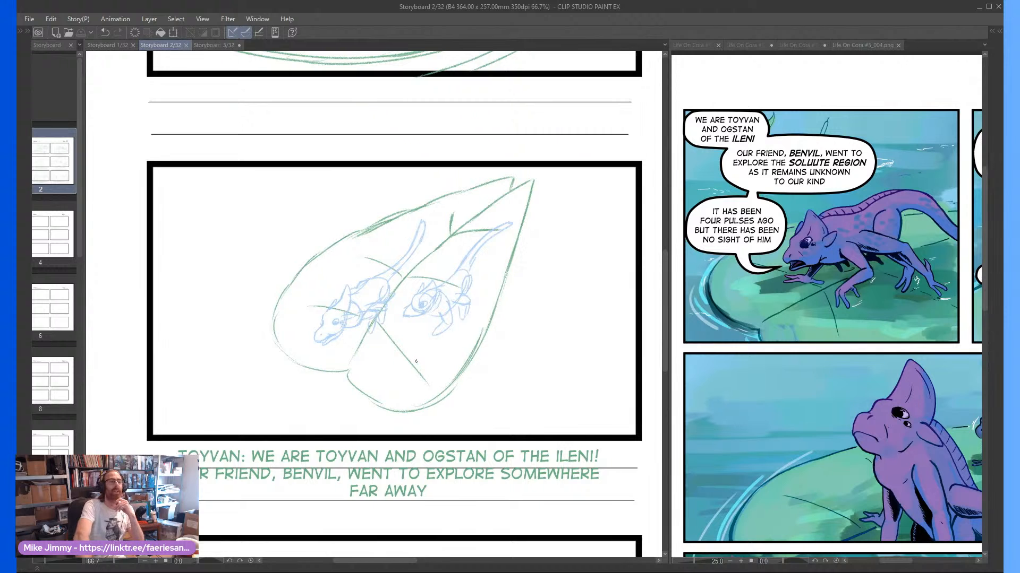
pyautogui.hscroll(10, 416, 361)
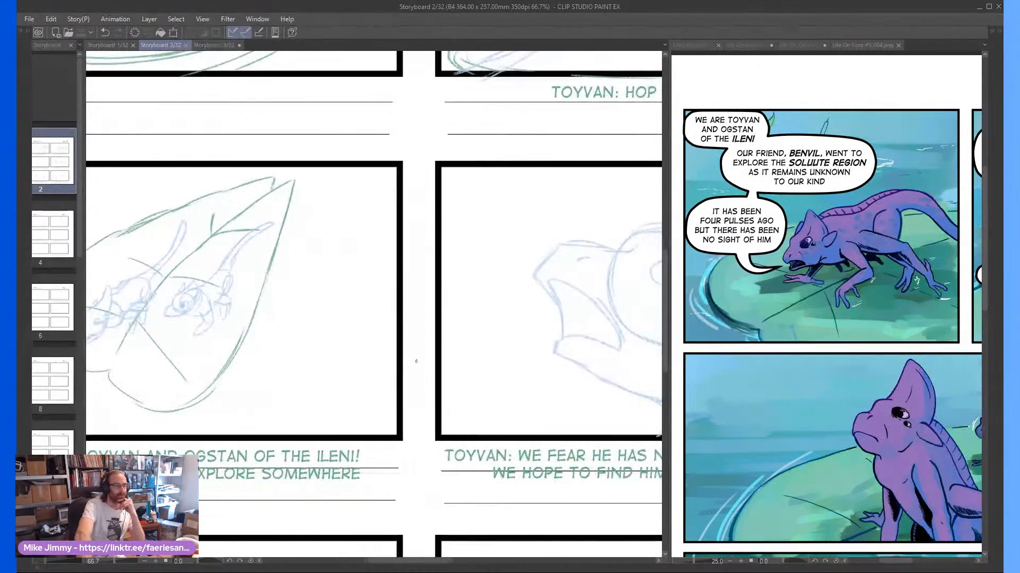
pyautogui.hscroll(6, 416, 362)
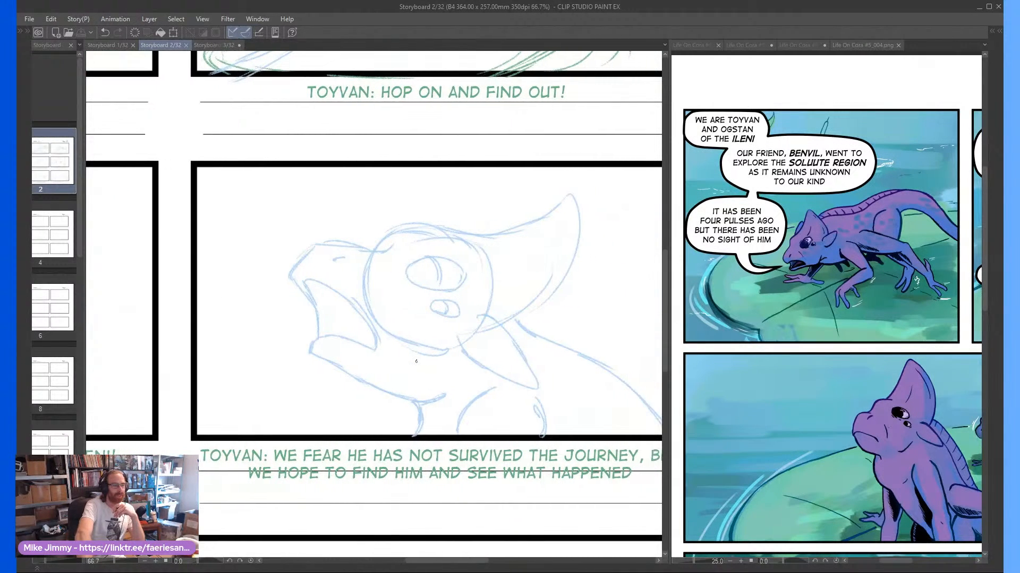
pyautogui.hscroll(2, 416, 361)
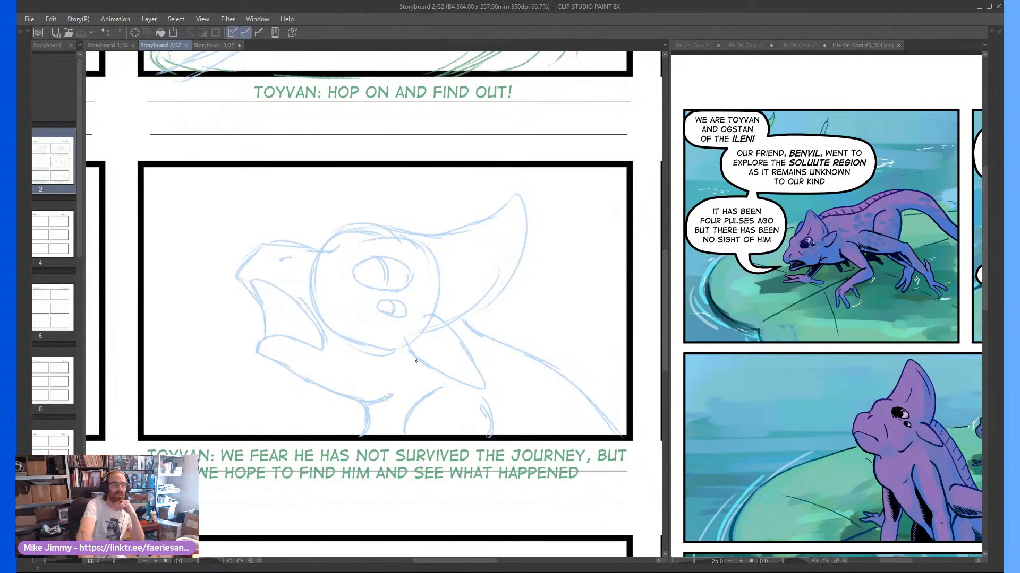
pyautogui.hscroll(4, 416, 361)
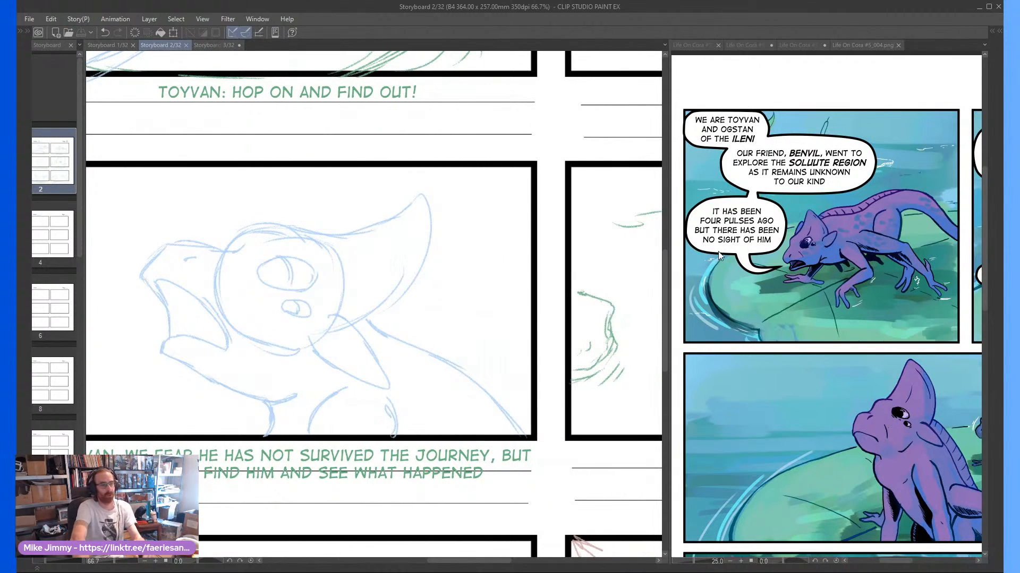
# Circle the speech balloons in the comic page's opening panel and undo the mark
pyautogui.hscroll(3, 720, 257)
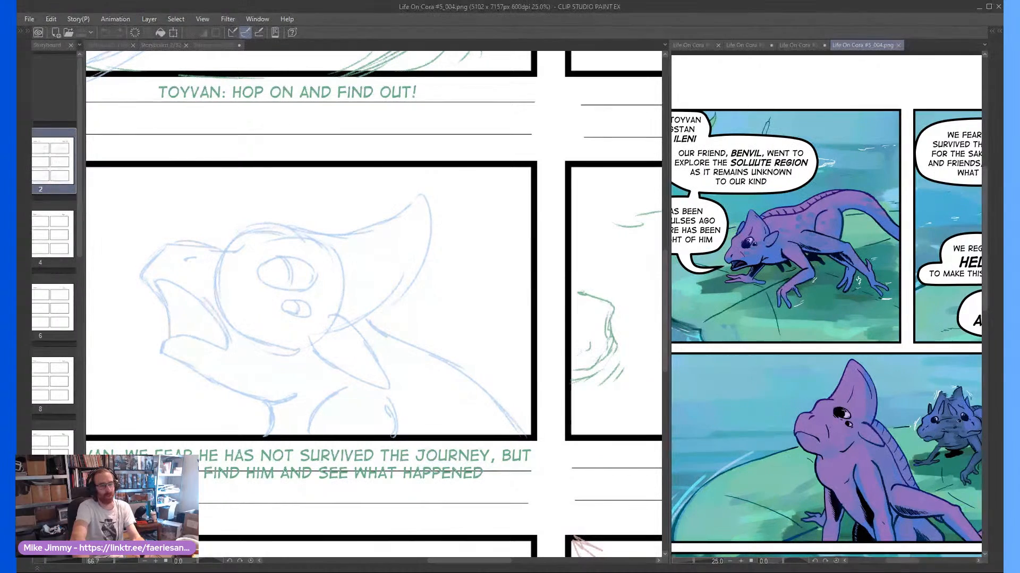
pyautogui.hscroll(-3, 826, 256)
pyautogui.moveTo(742, 263)
pyautogui.mouseDown()
pyautogui.moveTo(712, 128)
pyautogui.moveTo(703, 253)
pyautogui.mouseUp()
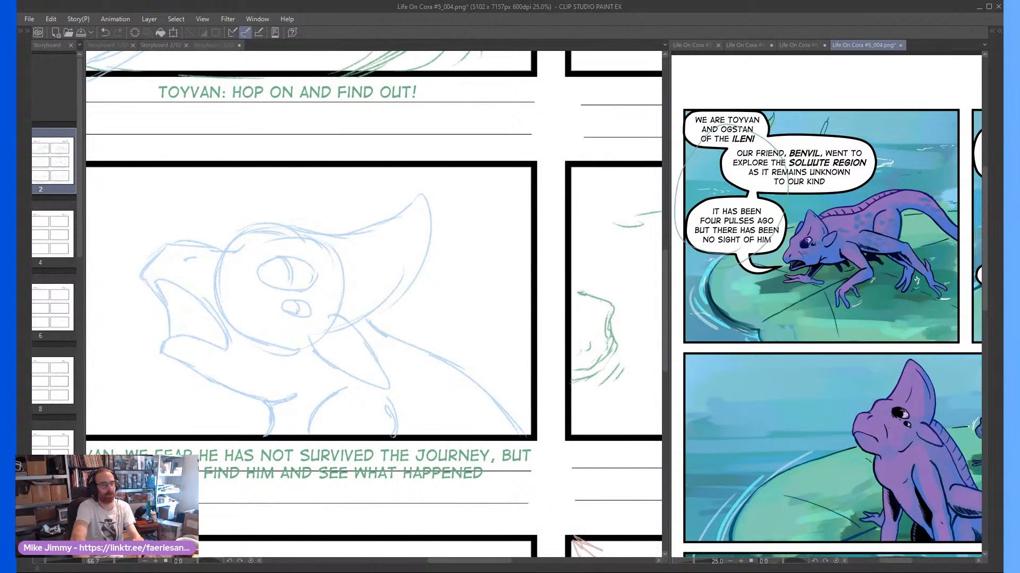
pyautogui.hotkey('ctrl', 'z')
# Compare the comic's "Will you assist us?" panel with the storyboard's "We fear he has not survived" and "Will you assist us?" frames
pyautogui.hscroll(12, 753, 235)
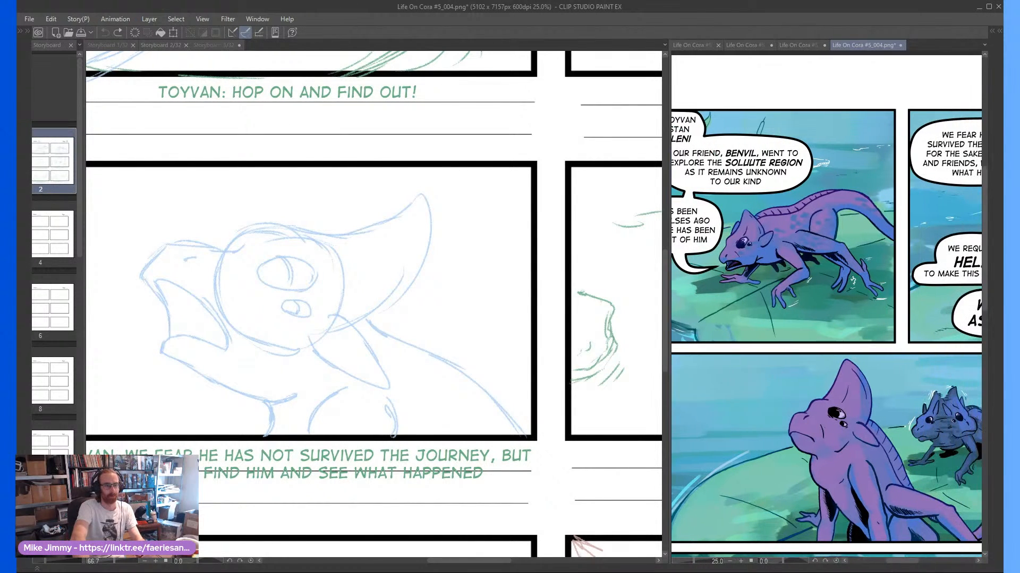
pyautogui.hscroll(5, 826, 297)
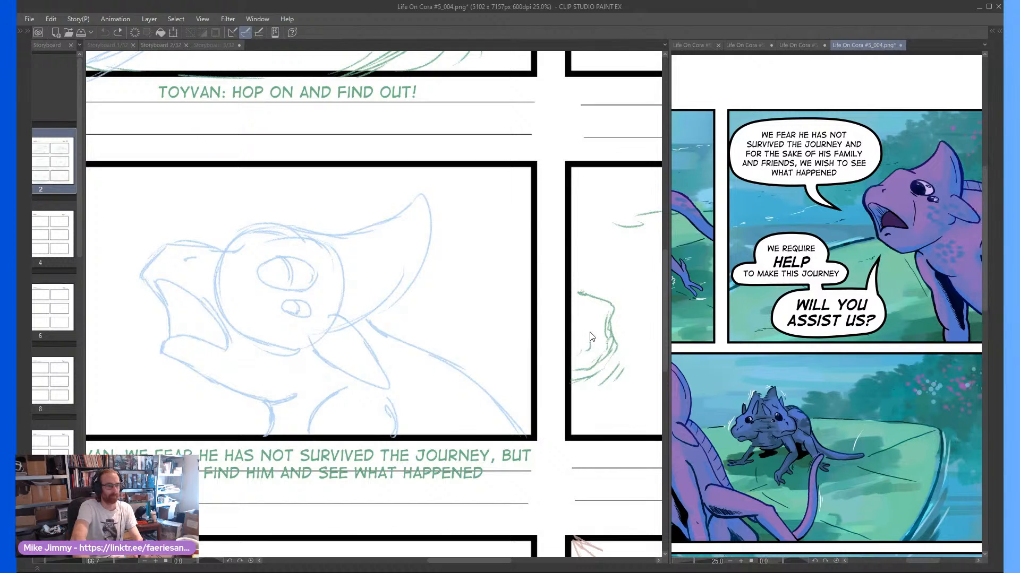
pyautogui.hscroll(13, 577, 335)
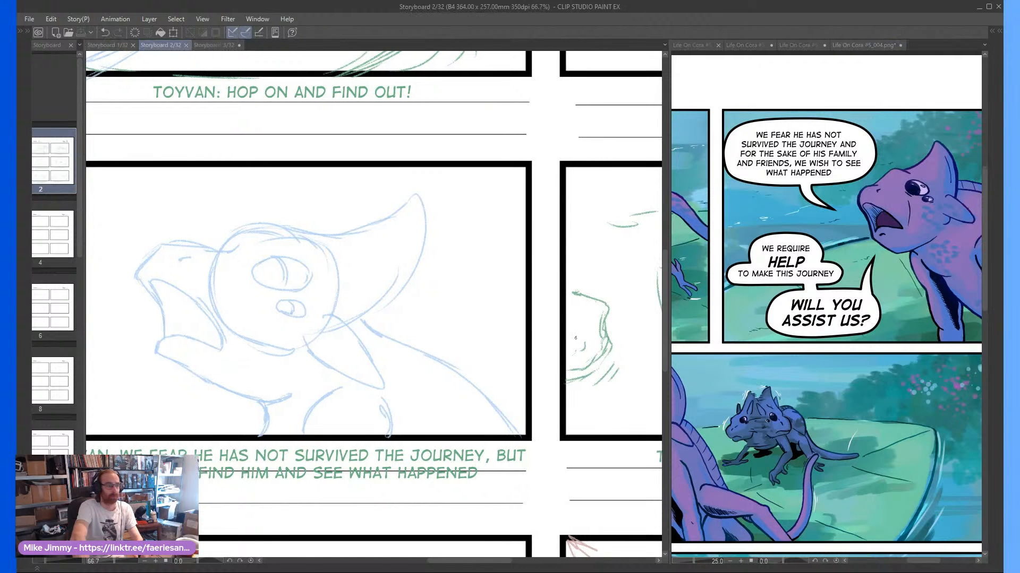
pyautogui.hscroll(7, 573, 344)
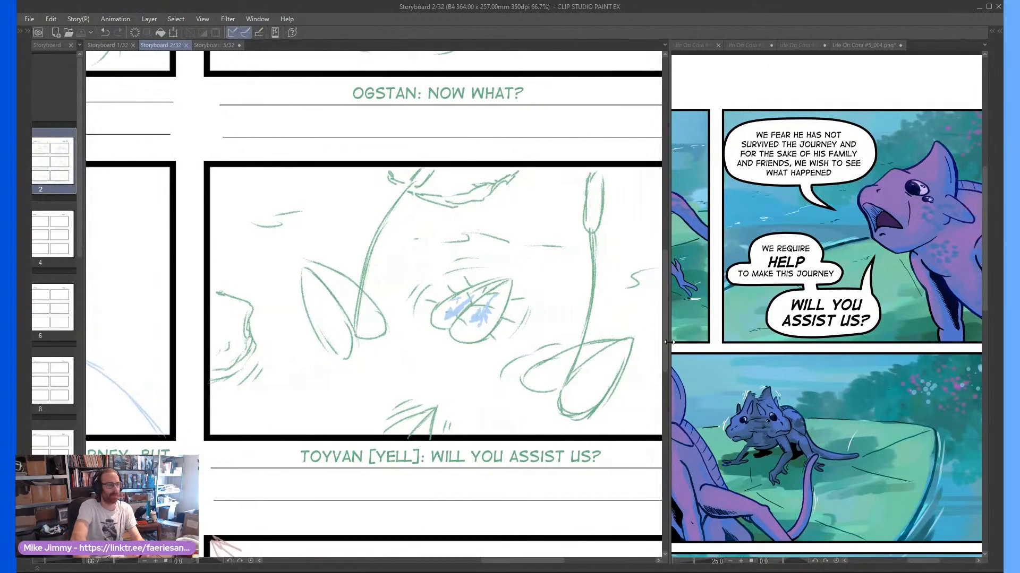
# Review the second and third rows of frames on storyboard page 2 at a reduced size
pyautogui.hotkey('ctrl', '-')
pyautogui.scroll(-1, 515, 243)
pyautogui.scroll(-1, 515, 243)
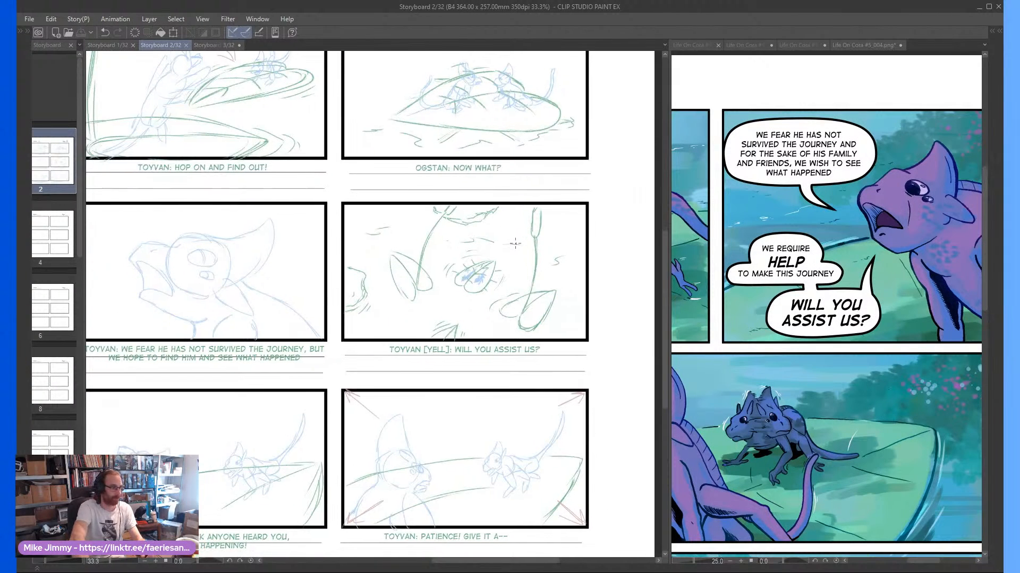
pyautogui.hscroll(-4, 516, 243)
pyautogui.hscroll(-15, 515, 243)
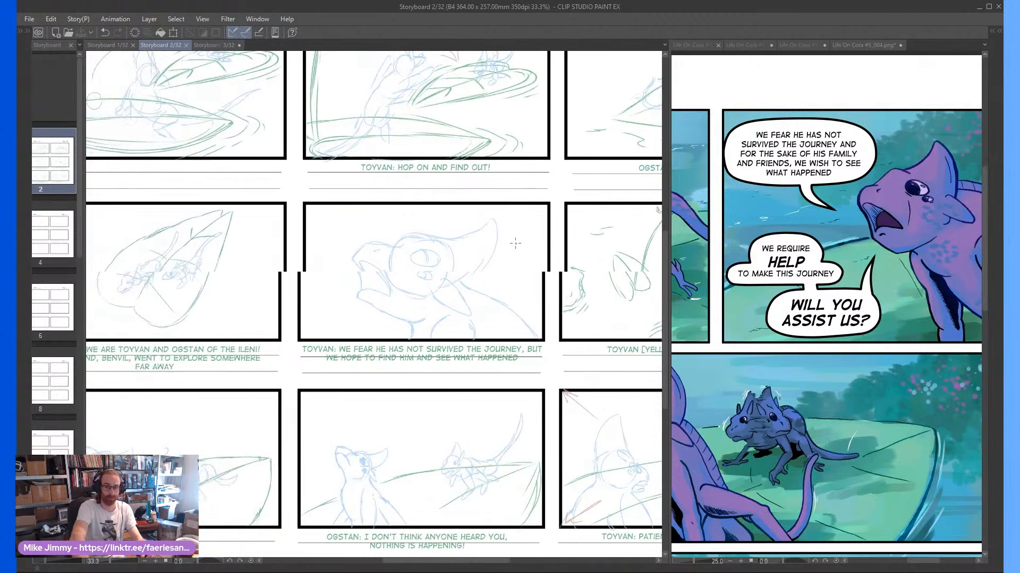
pyautogui.hscroll(-1, 515, 244)
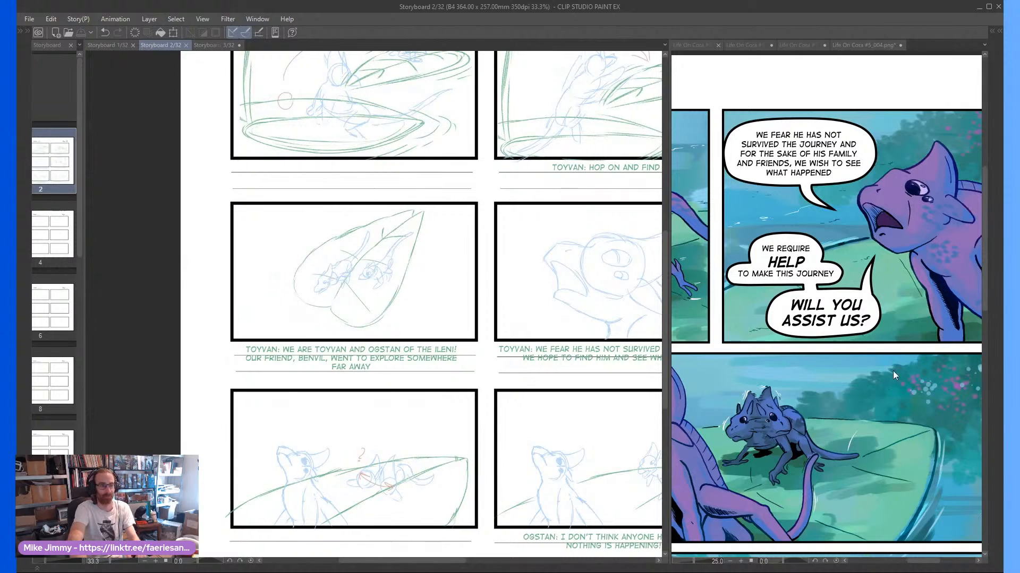
# Examine the comic page's bottom panels, from "I don't think anyone heard you" to "Moment!"
pyautogui.click(737, 399)
pyautogui.scroll(-2, 737, 400)
pyautogui.scroll(-2, 718, 410)
pyautogui.scroll(-6, 718, 410)
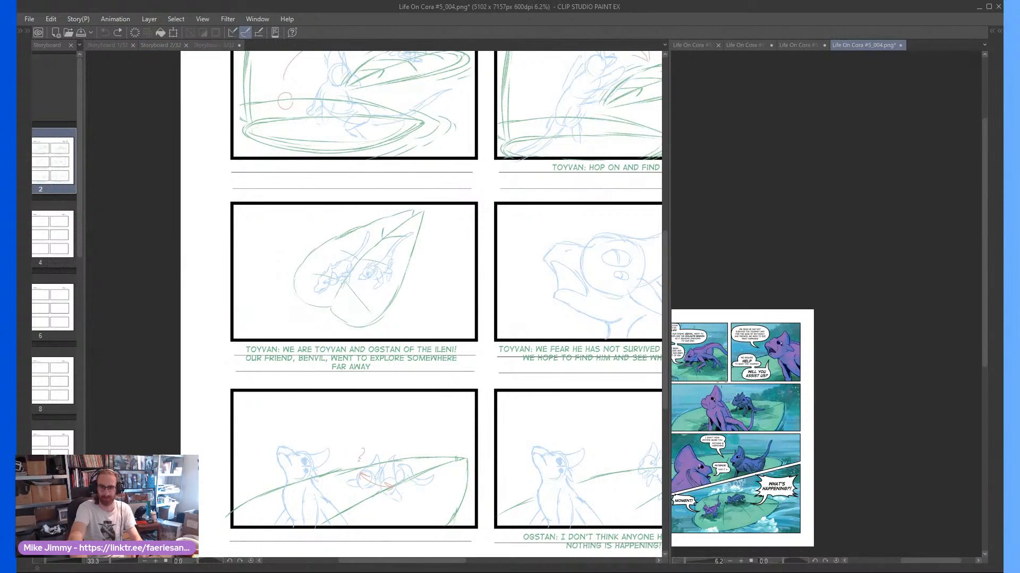
pyautogui.scroll(4, 679, 398)
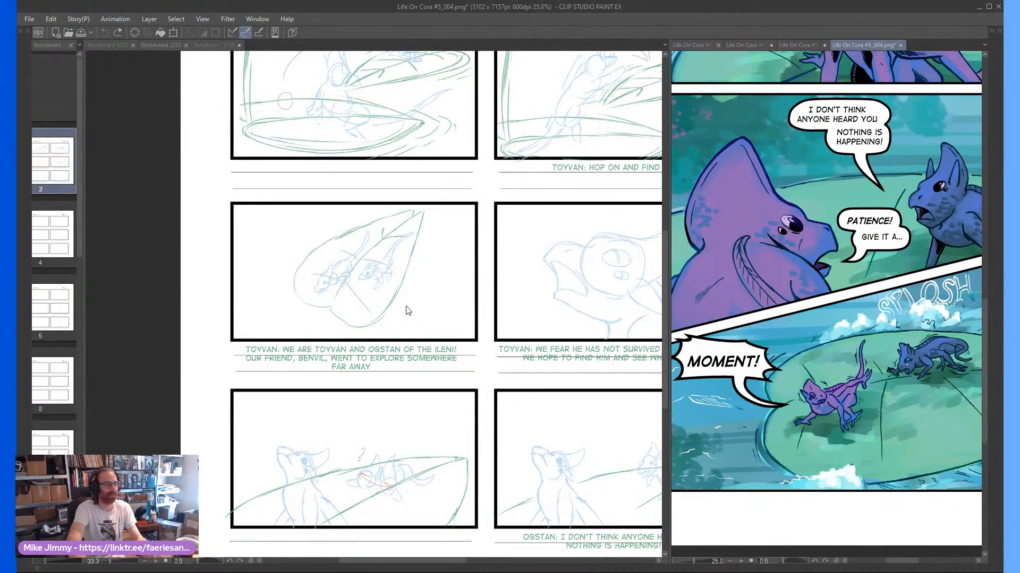
# Examine the storyboard's third-row opening frame, with the question mark above the small creature, up close
pyautogui.scroll(-4, 317, 409)
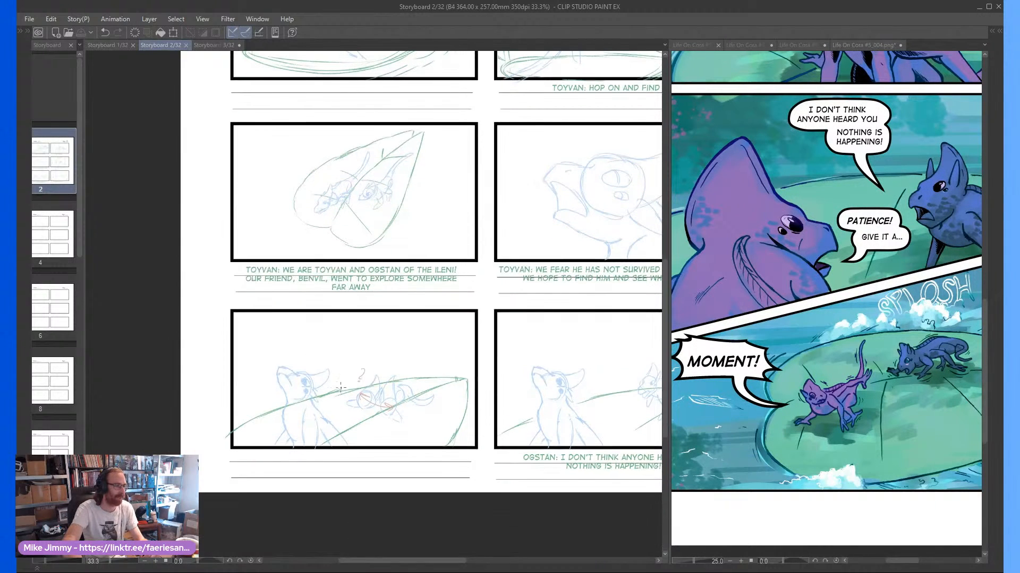
pyautogui.scroll(1, 334, 391)
pyautogui.scroll(1, 332, 391)
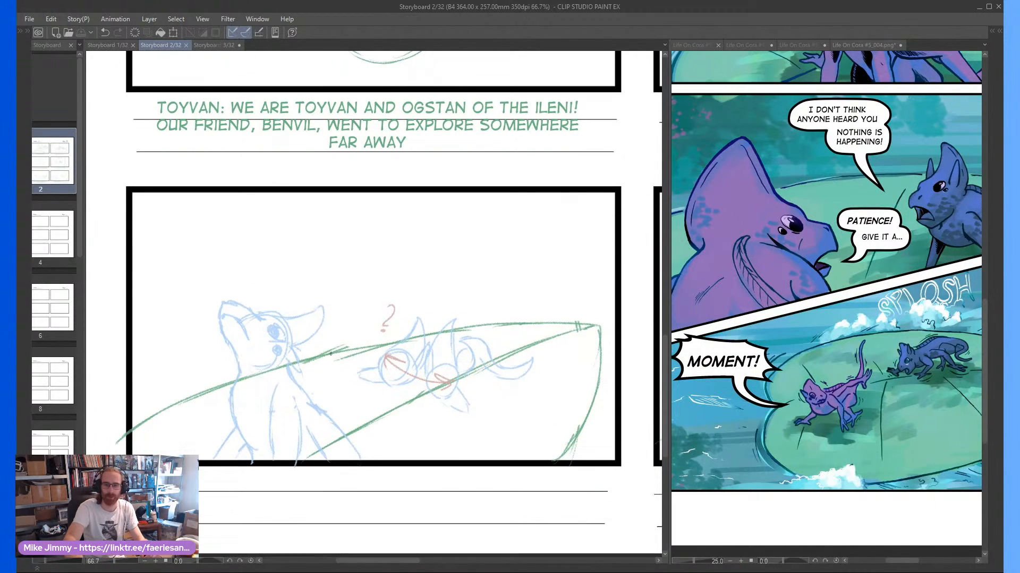
pyautogui.moveTo(293, 251); pyautogui.dragTo(303, 246)
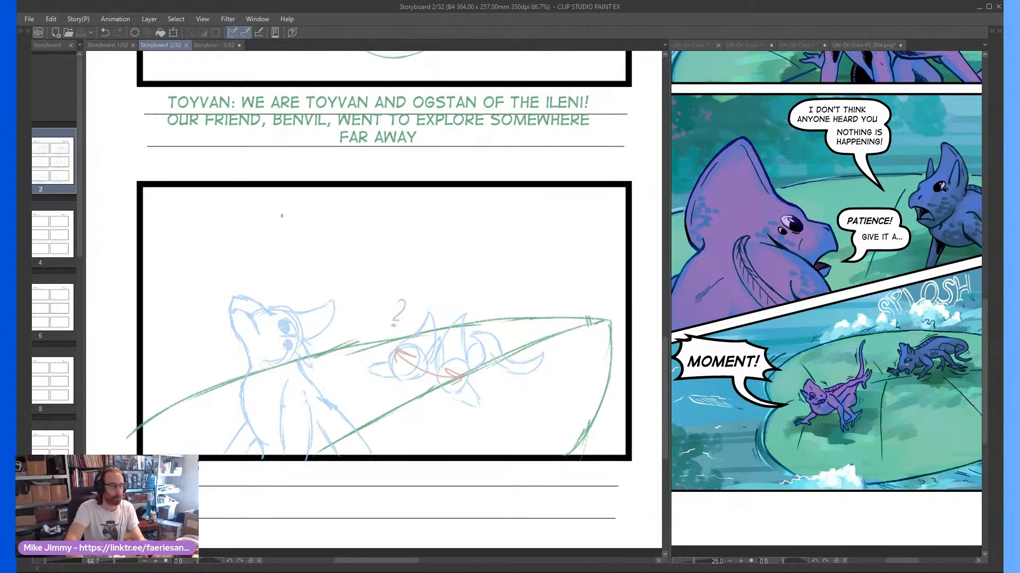
pyautogui.moveTo(382, 319); pyautogui.dragTo(377, 334)
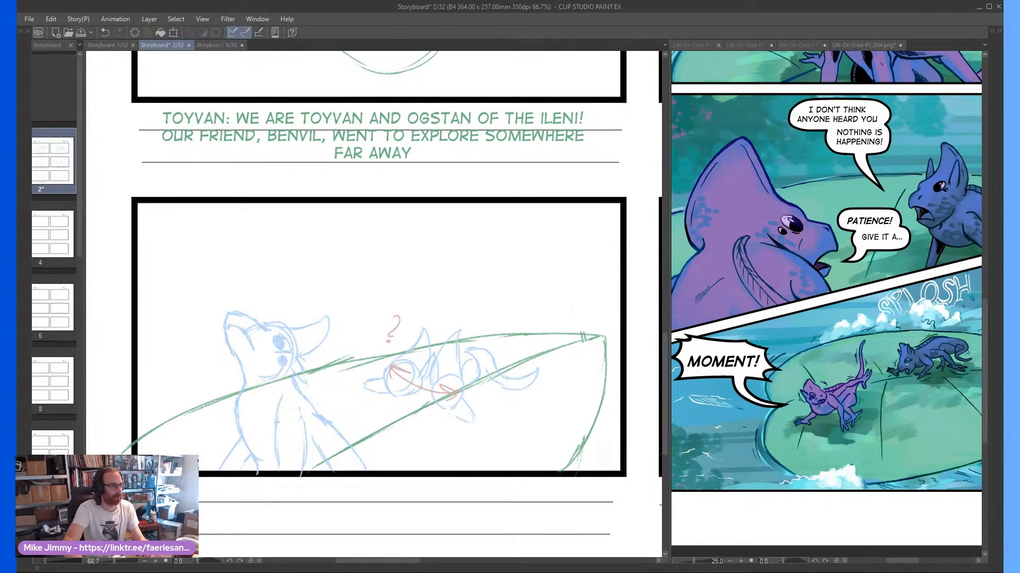
pyautogui.moveTo(393, 393); pyautogui.dragTo(388, 393)
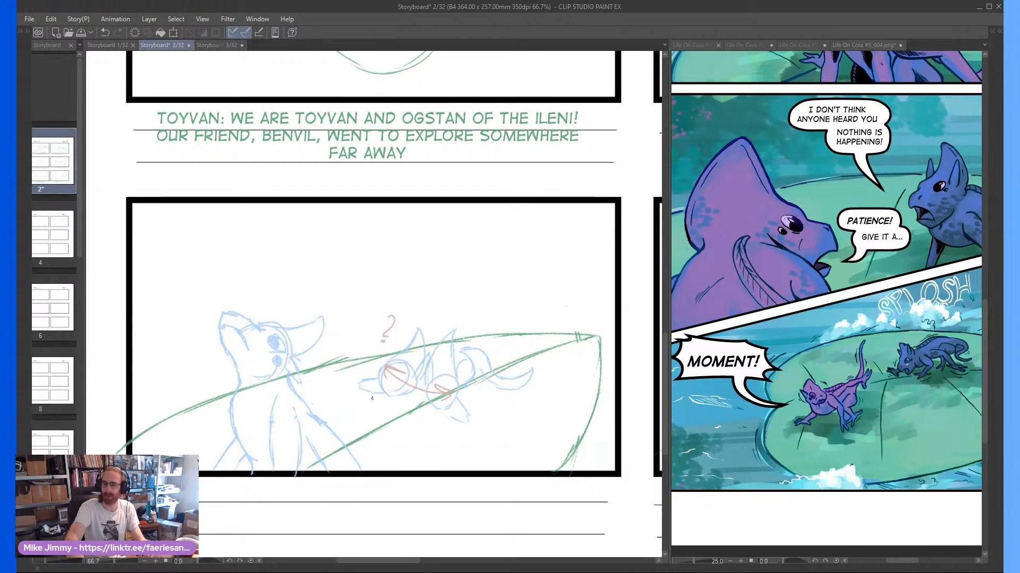
# Compare the storyboard's "I don't think anyone heard you, nothing is happening!" frame with the matching comic panel
pyautogui.hscroll(20, 400, 398)
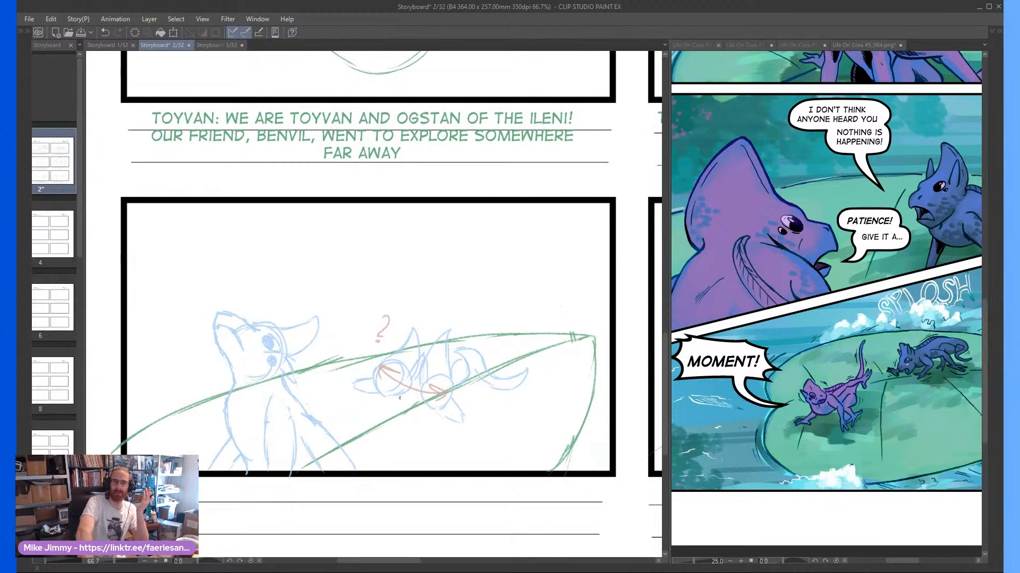
pyautogui.hscroll(20, 400, 398)
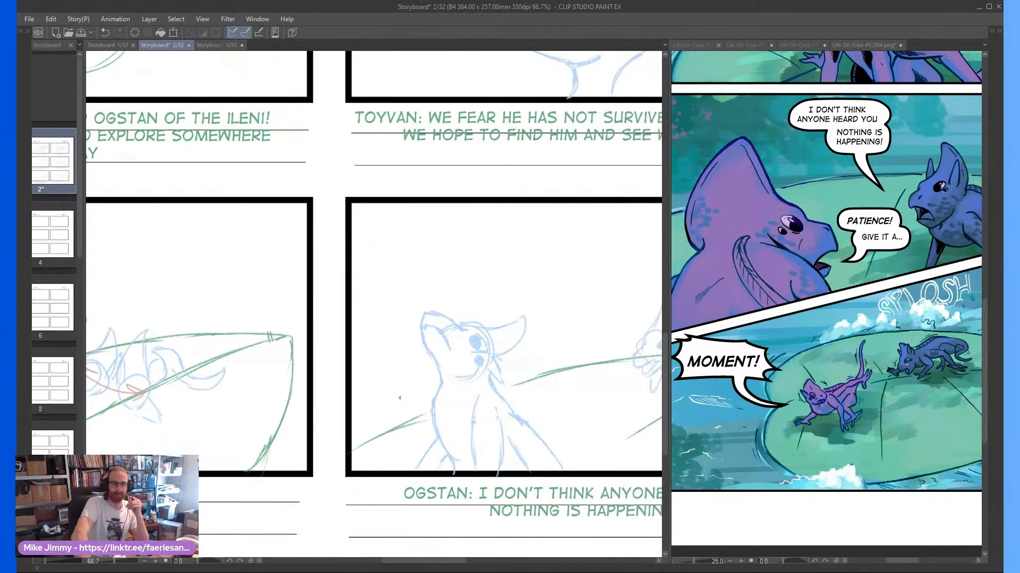
pyautogui.hscroll(12, 400, 397)
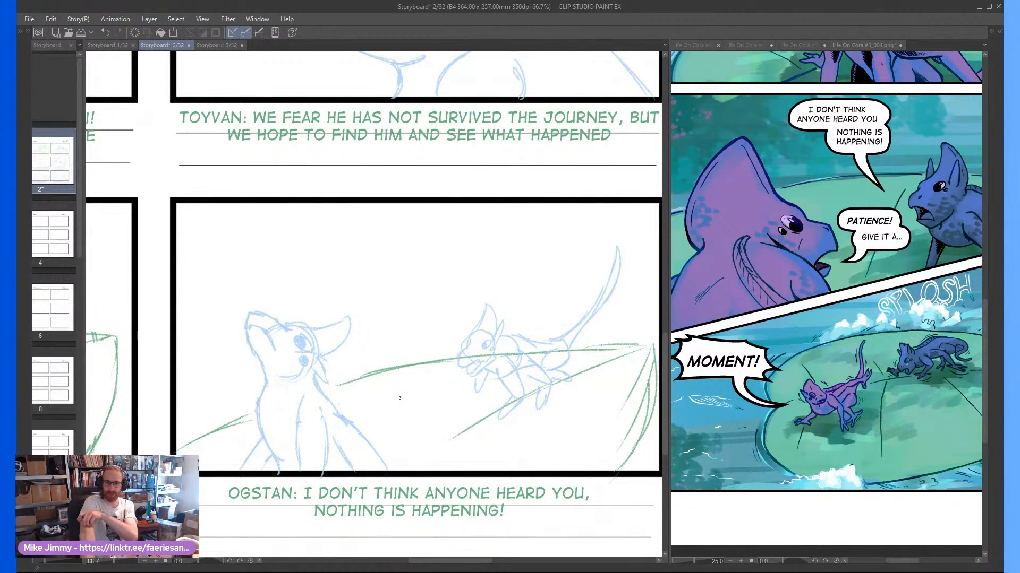
# Compare the storyboard's "Patience! Give it a--" frame with its comic panel, and open storyboard page 3 at the water splashing frame
pyautogui.hscroll(9, 400, 398)
pyautogui.hscroll(10, 399, 398)
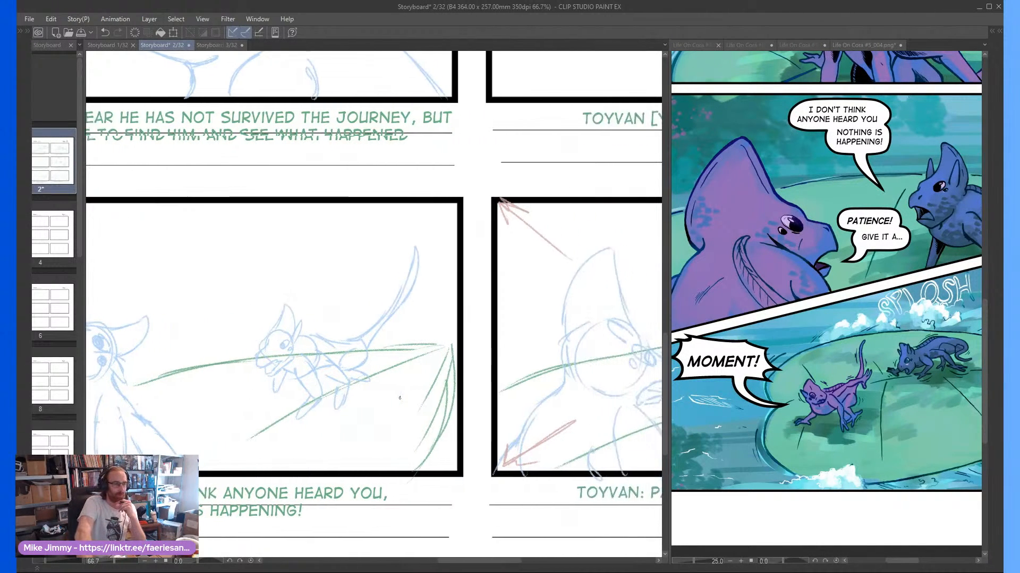
pyautogui.hscroll(5, 399, 398)
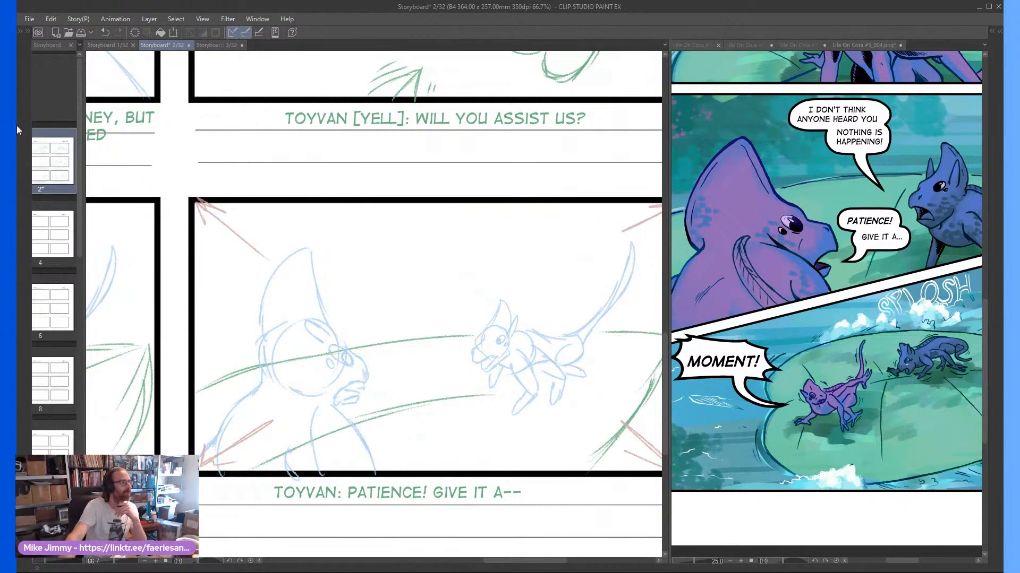
pyautogui.click(215, 45)
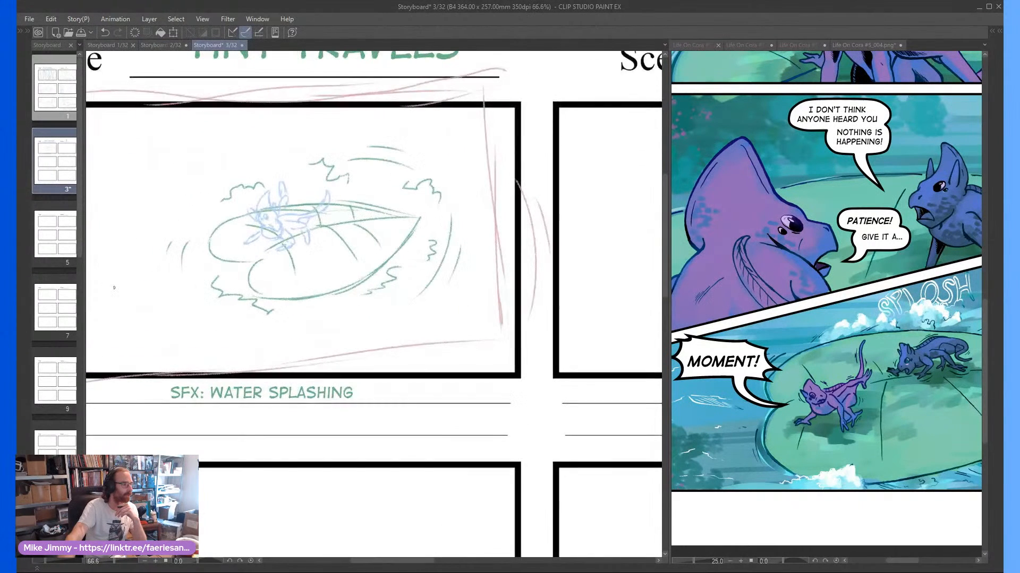
pyautogui.hscroll(-1, 114, 287)
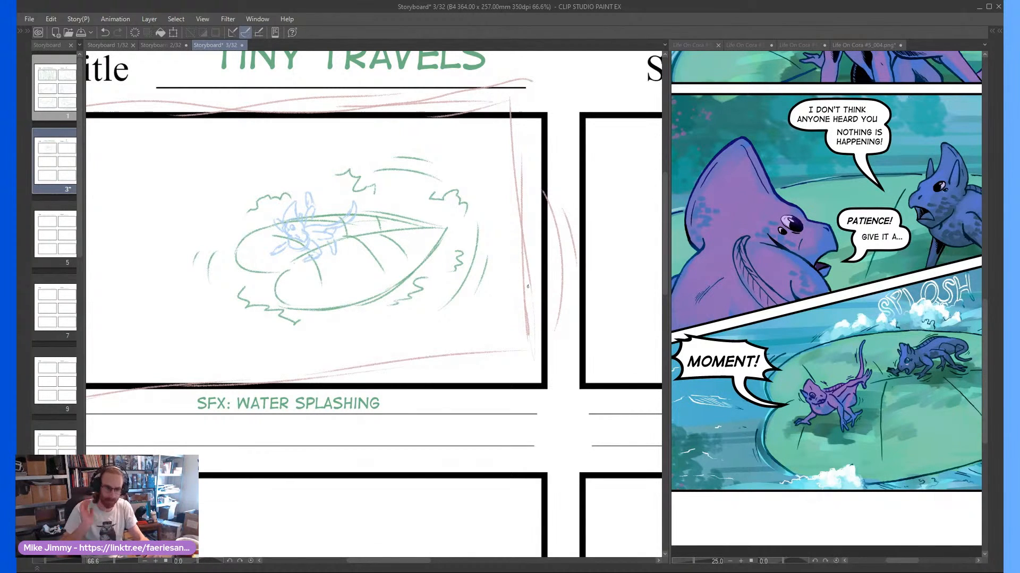
# Bring back the hidden palettes and detach the Life On Cora #5_001 comic page into a narrow floating window
pyautogui.press('Tab')
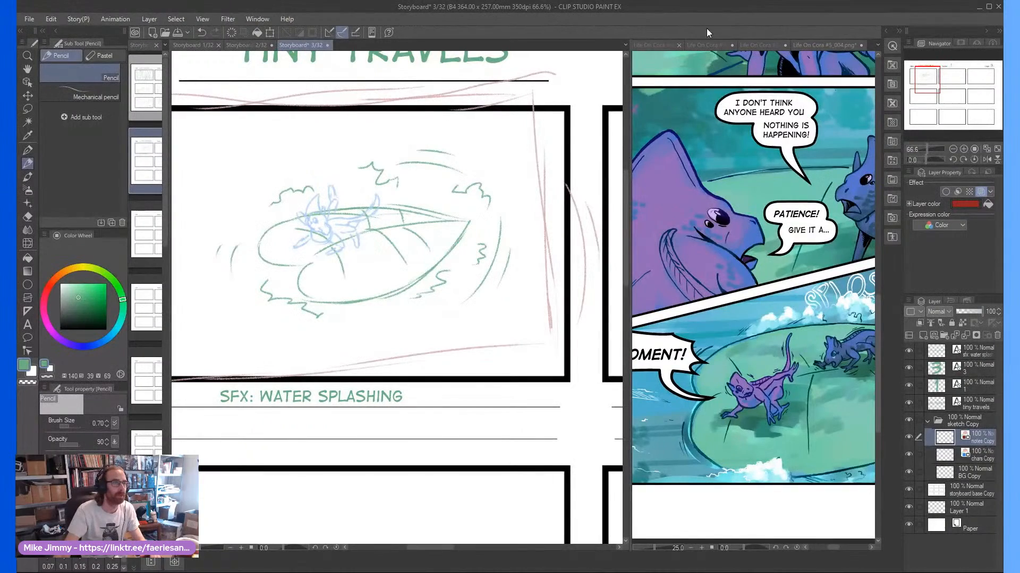
pyautogui.moveTo(653, 45); pyautogui.dragTo(677, 75)
pyautogui.scroll(-10, 825, 159)
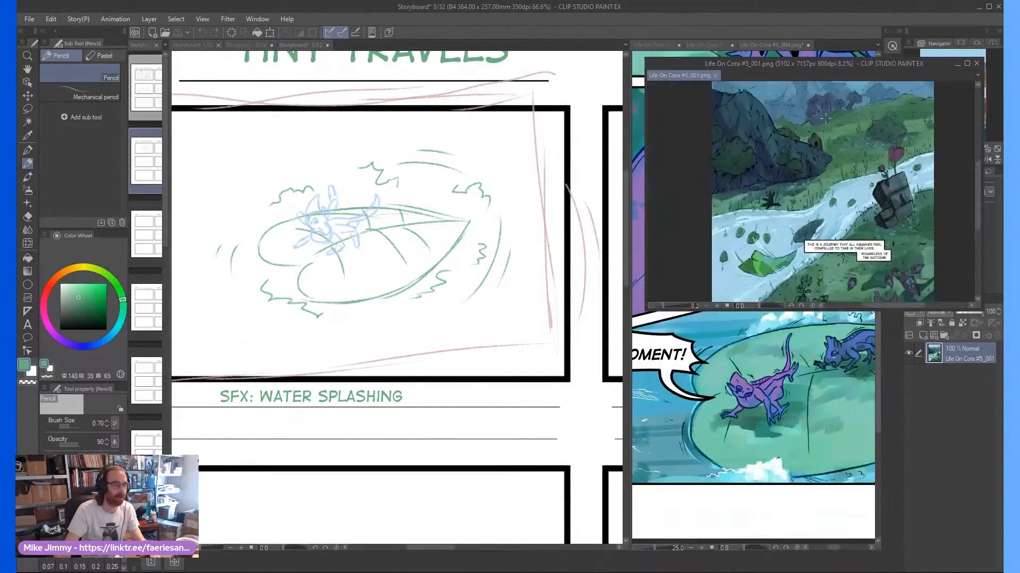
pyautogui.scroll(-1, 823, 186)
pyautogui.moveTo(644, 157); pyautogui.dragTo(787, 155)
pyautogui.moveTo(884, 186); pyautogui.dragTo(873, 197)
# Move Life On Cora #5 comic pages 002 and 003 into the floating window as tabs, with page 003 zoomed out
pyautogui.moveTo(662, 46); pyautogui.dragTo(881, 134)
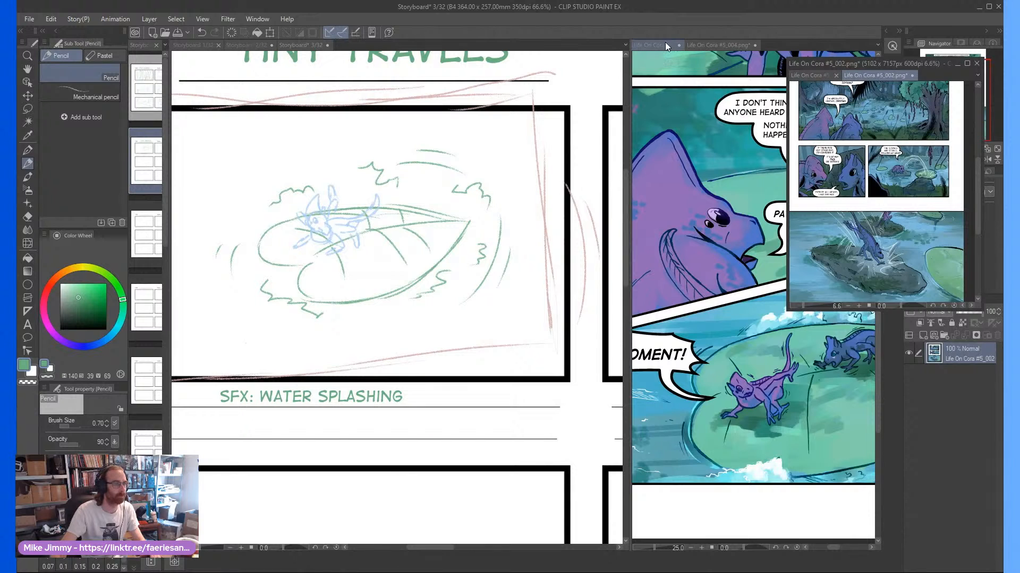
pyautogui.moveTo(665, 43); pyautogui.dragTo(926, 75)
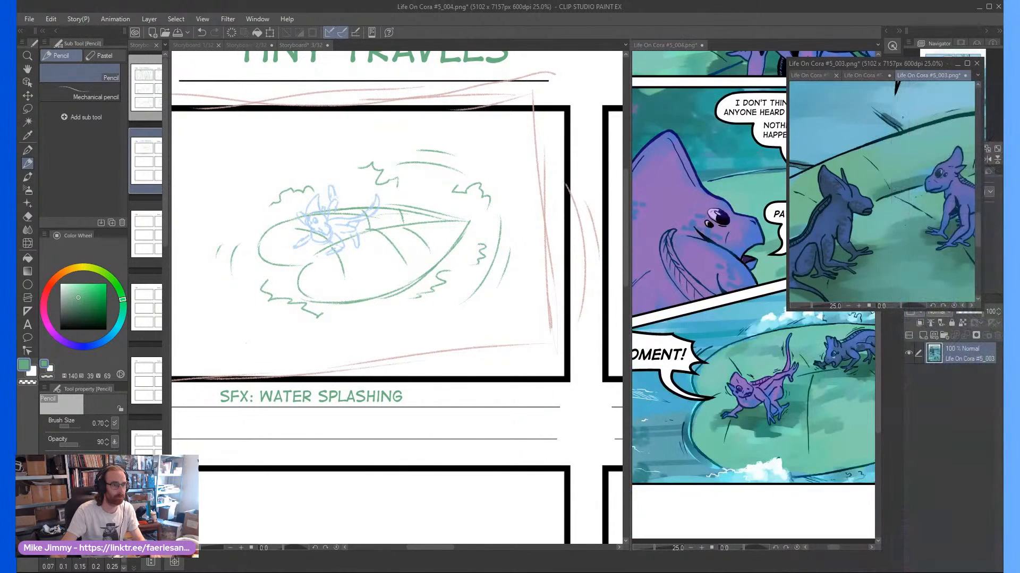
pyautogui.scroll(-6, 902, 118)
pyautogui.moveTo(897, 112); pyautogui.dragTo(898, 138)
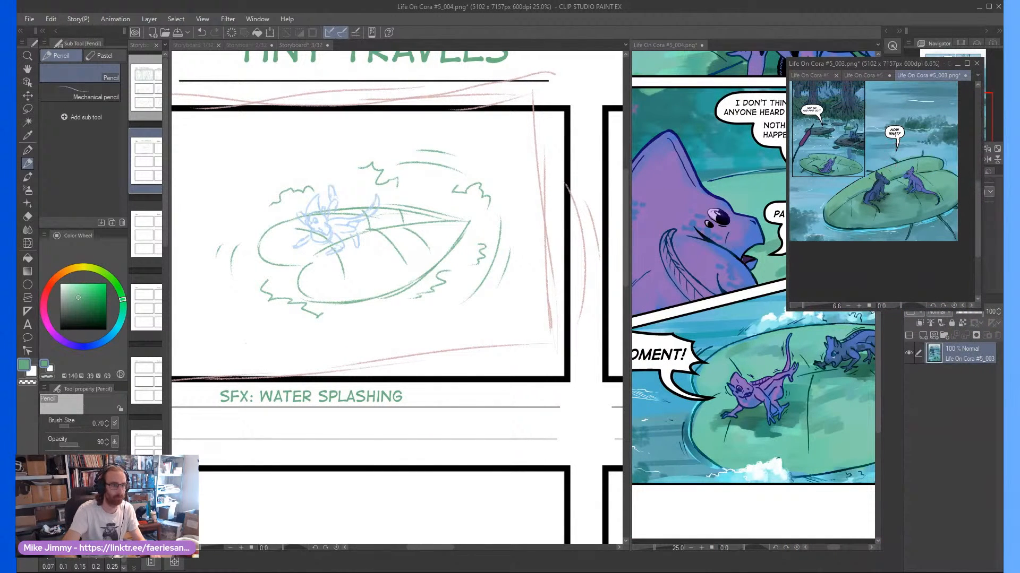
pyautogui.moveTo(893, 80); pyautogui.dragTo(895, 139)
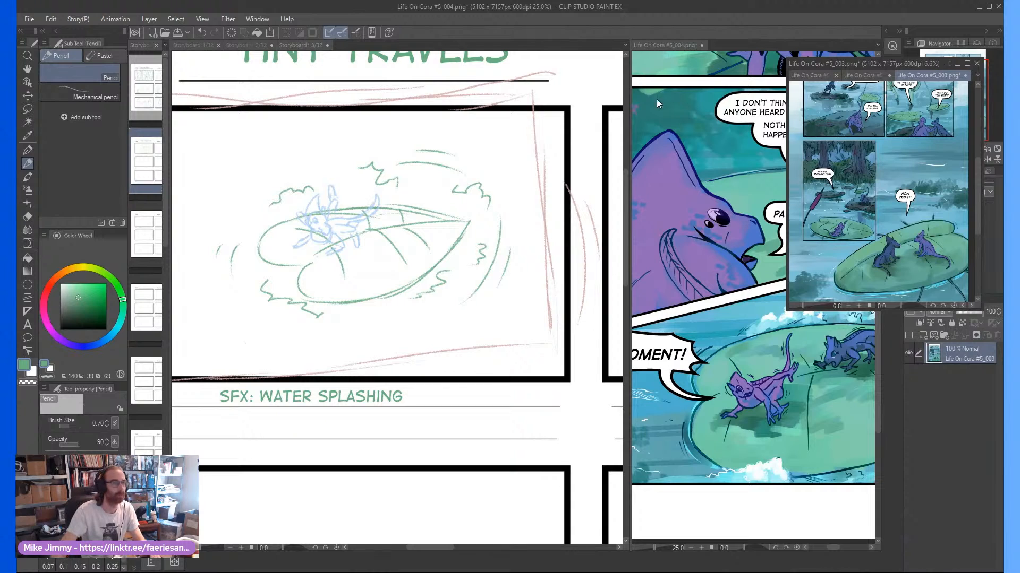
# Add comic page 004 to the floating window and frame its lower panels, including "Moment!" and "What's happening?!", as reference
pyautogui.moveTo(675, 46); pyautogui.dragTo(932, 75)
pyautogui.scroll(-5, 882, 191)
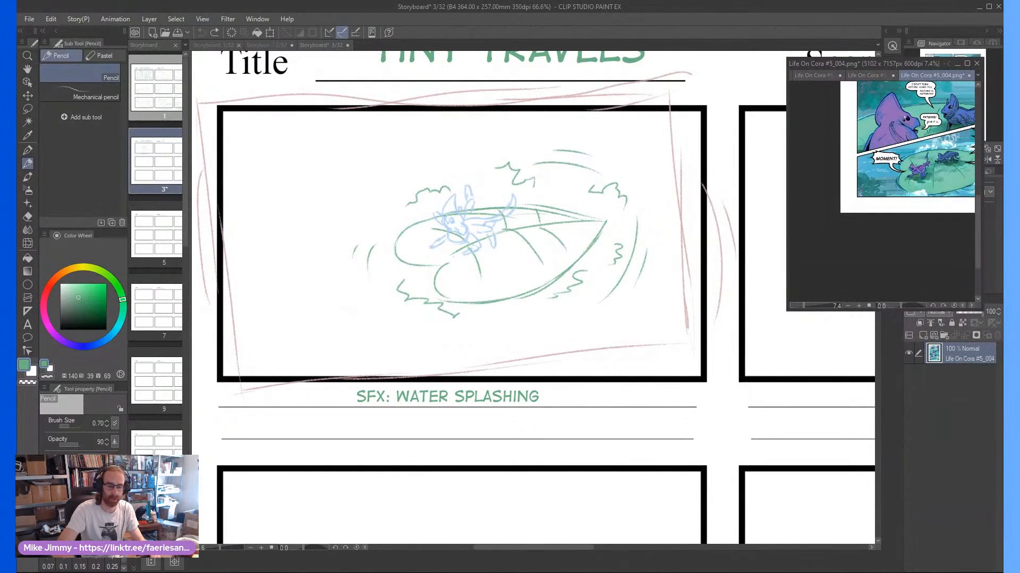
pyautogui.moveTo(900, 154); pyautogui.dragTo(874, 260)
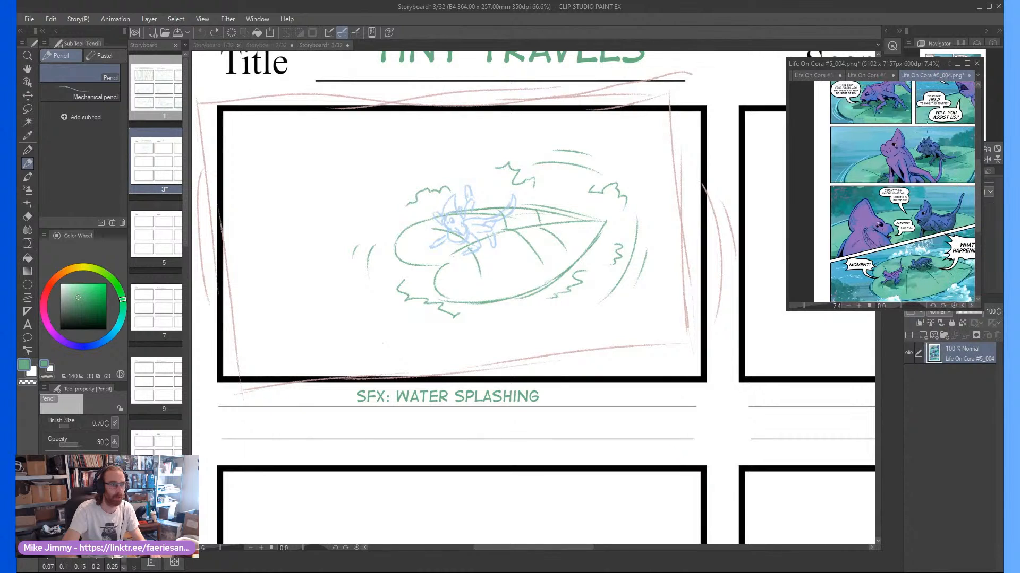
pyautogui.hscroll(4, 926, 128)
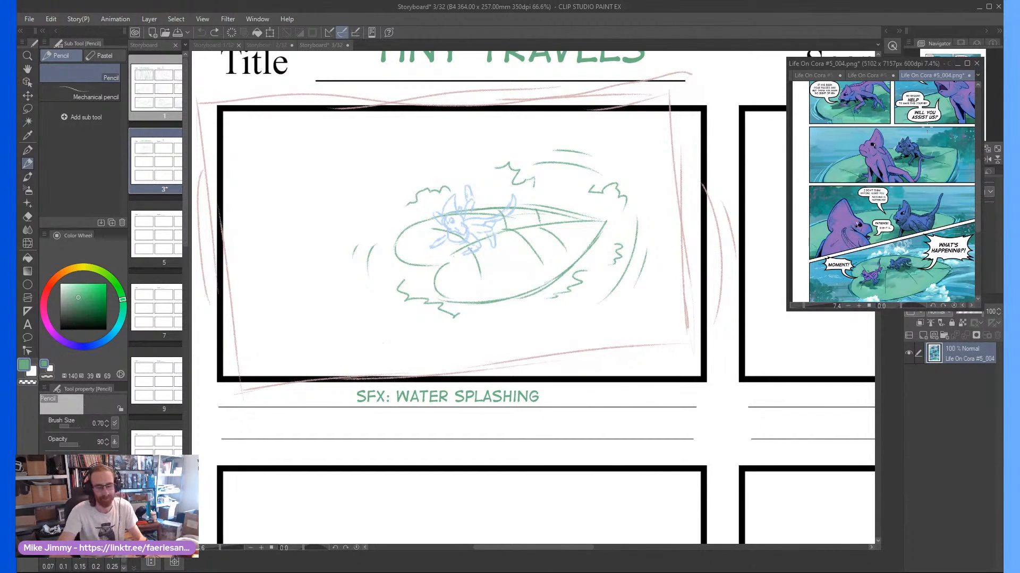
# Move the "SFX: WATER SPLASHING" caption of storyboard page 3's first frame down to the second caption line
pyautogui.click(479, 304)
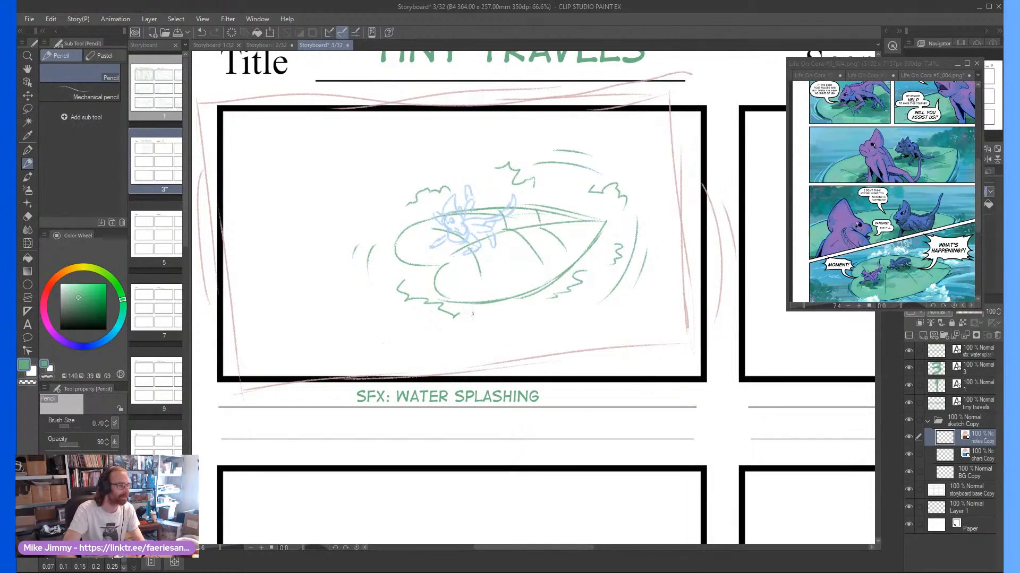
pyautogui.click(389, 396)
pyautogui.moveTo(389, 395); pyautogui.dragTo(391, 429)
pyautogui.click(304, 401)
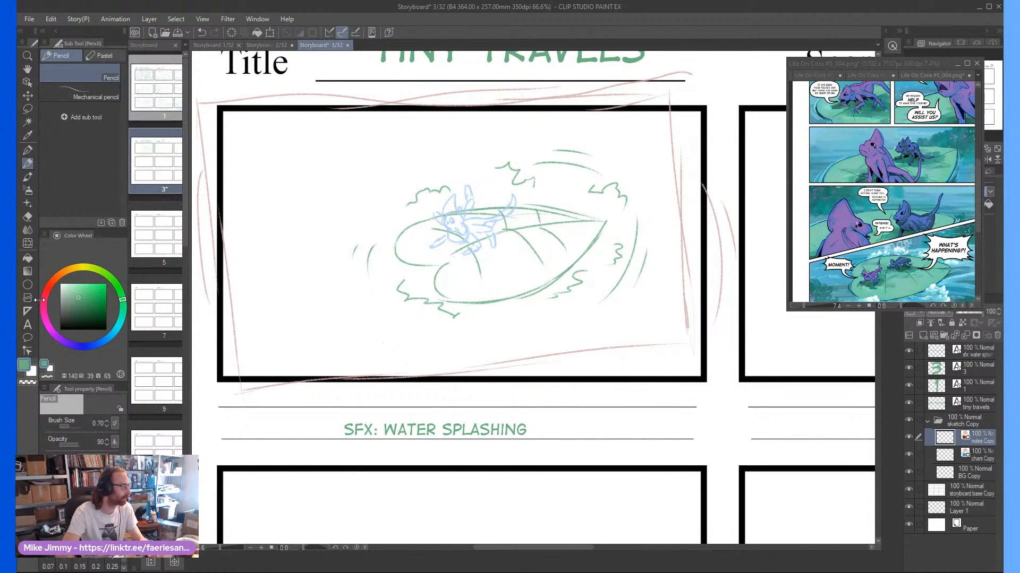
# Add the caption "TOYVAN: --MOMENT!" on the first line under the frame in the digitalstrip text style
pyautogui.click(28, 325)
pyautogui.click(322, 393)
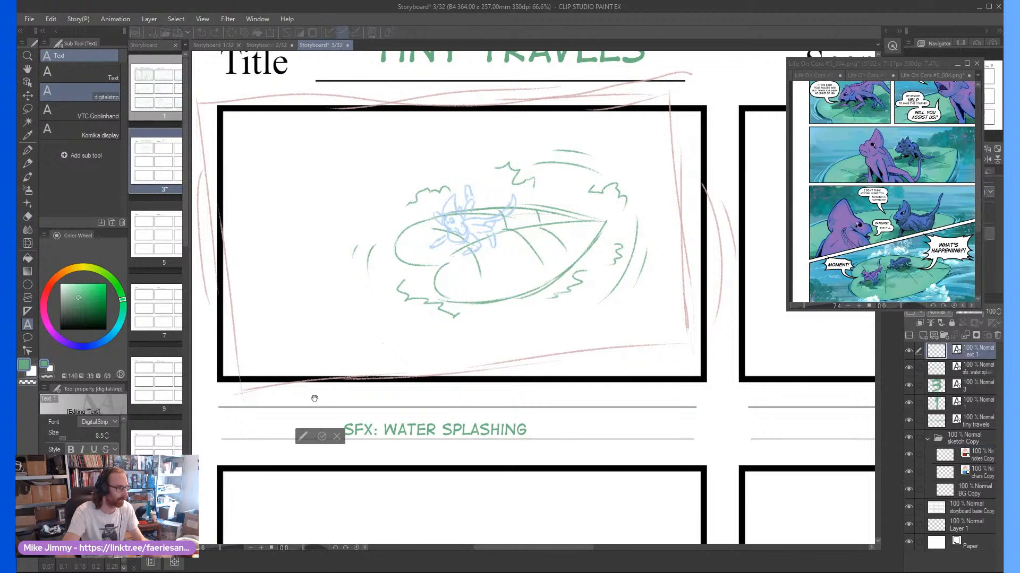
pyautogui.write('TOYVAN')
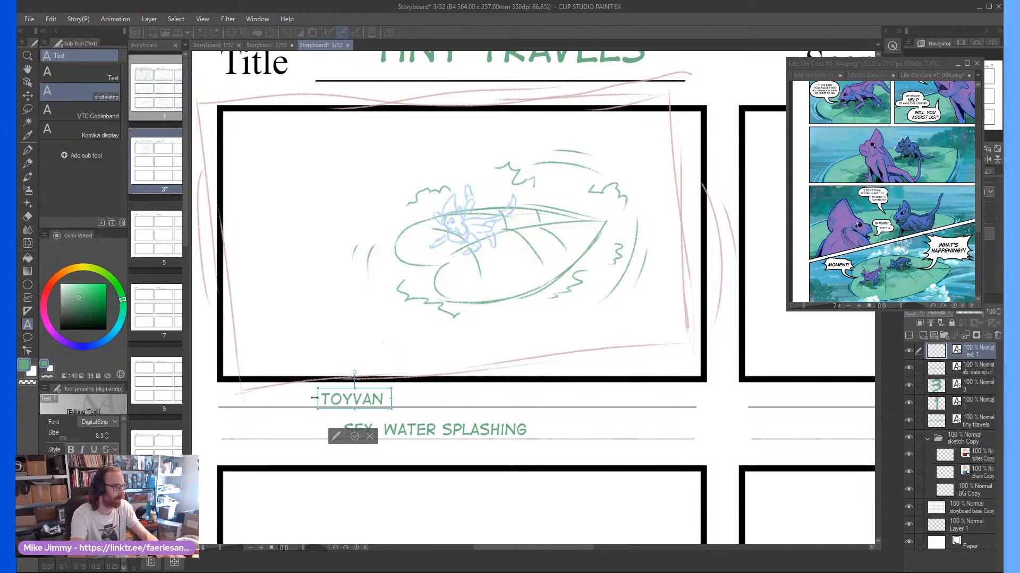
pyautogui.write(': --')
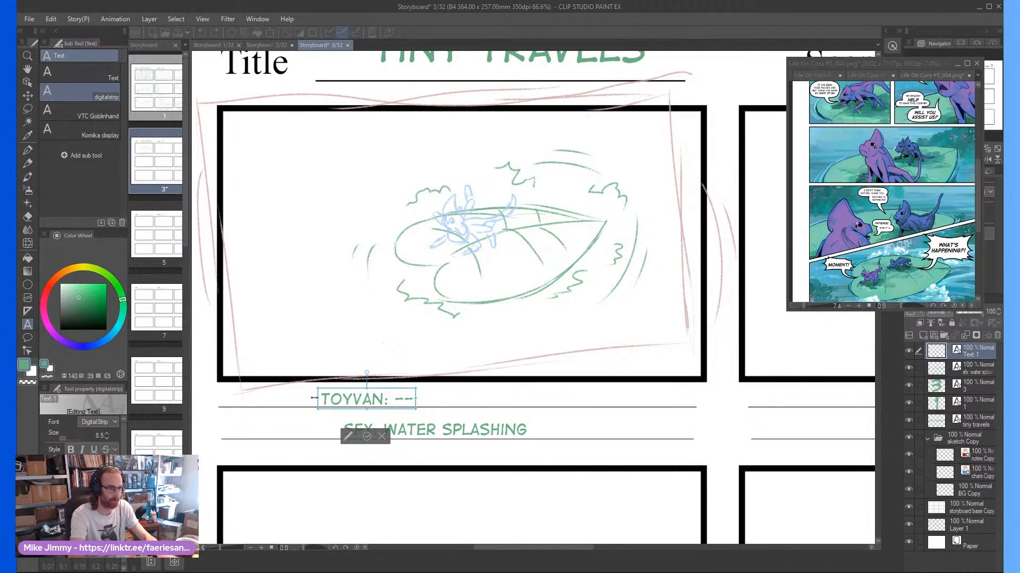
pyautogui.write('MOMENT!')
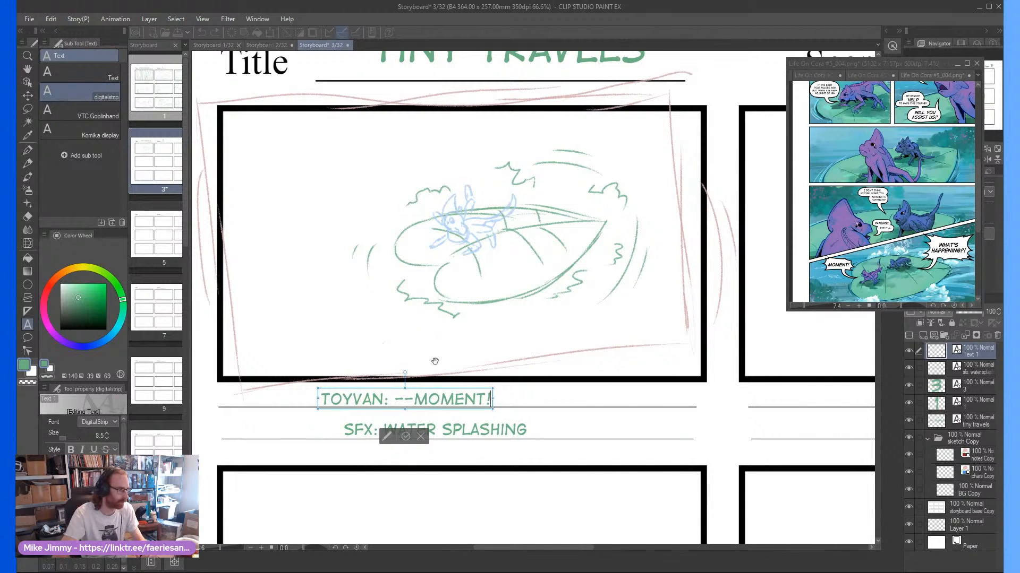
pyautogui.click(405, 436)
# Lower the "SFX: WATER SPLASHING" caption below the second line and add "OGSTAN: WHAT IS HAPPENING?!" as a new line under Toyvan's dialogue
pyautogui.click(413, 445)
pyautogui.moveTo(413, 445); pyautogui.dragTo(403, 458)
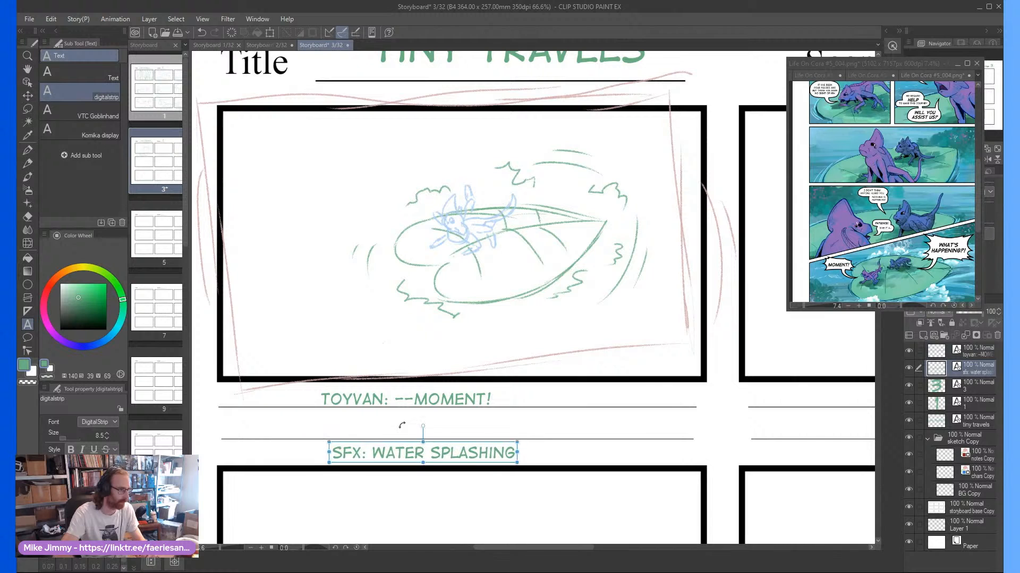
pyautogui.click(409, 396)
pyautogui.click(489, 399)
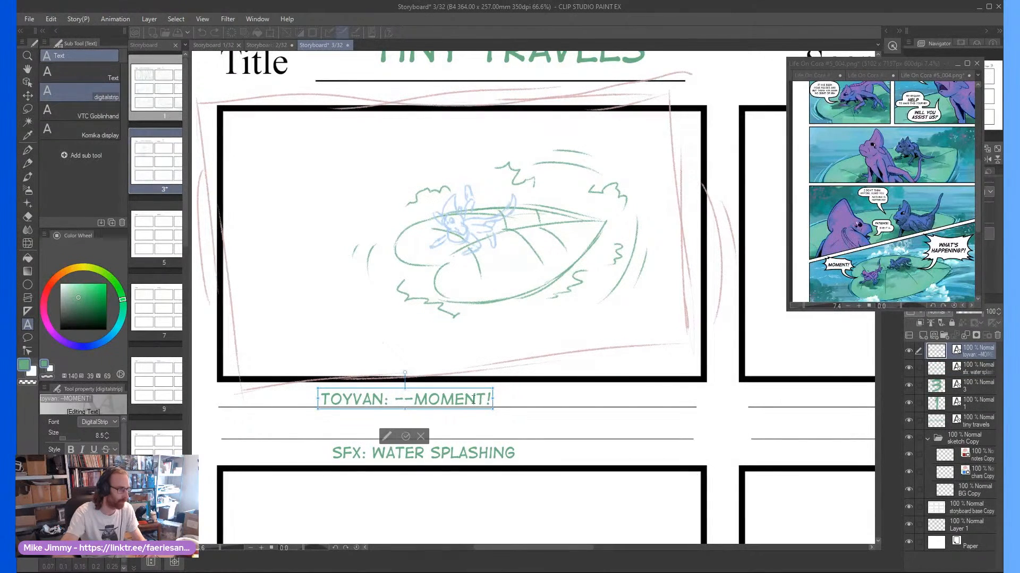
pyautogui.press('Return')
pyautogui.write('OGS')
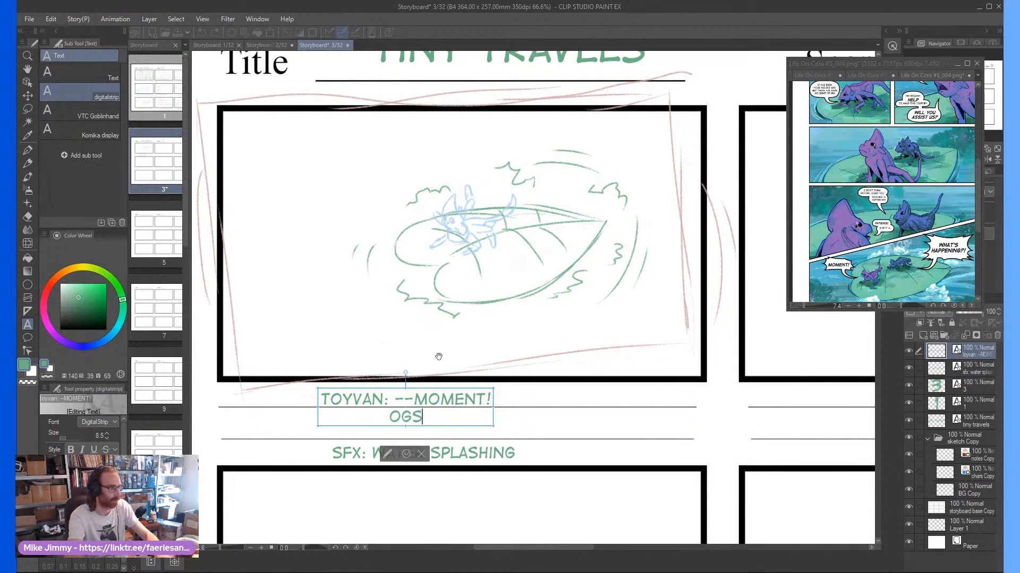
pyautogui.write('TAN: WH')
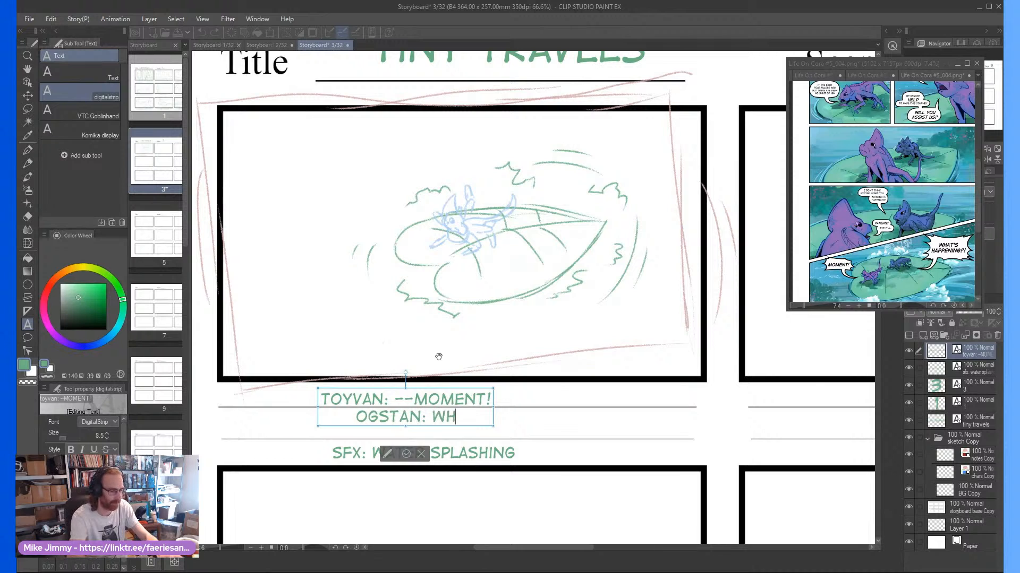
pyautogui.write('AT IS HAPPENING?!')
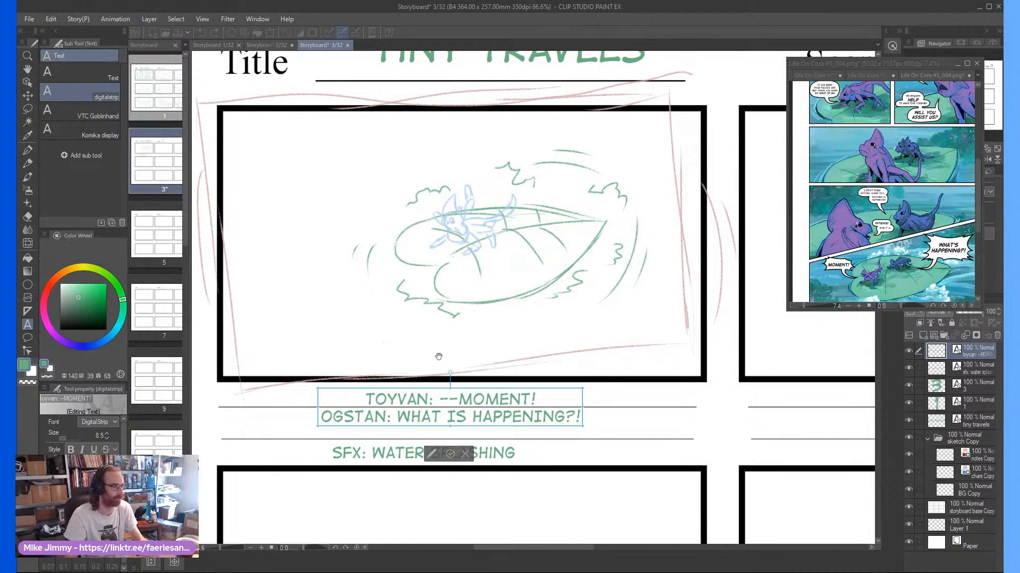
pyautogui.click(451, 453)
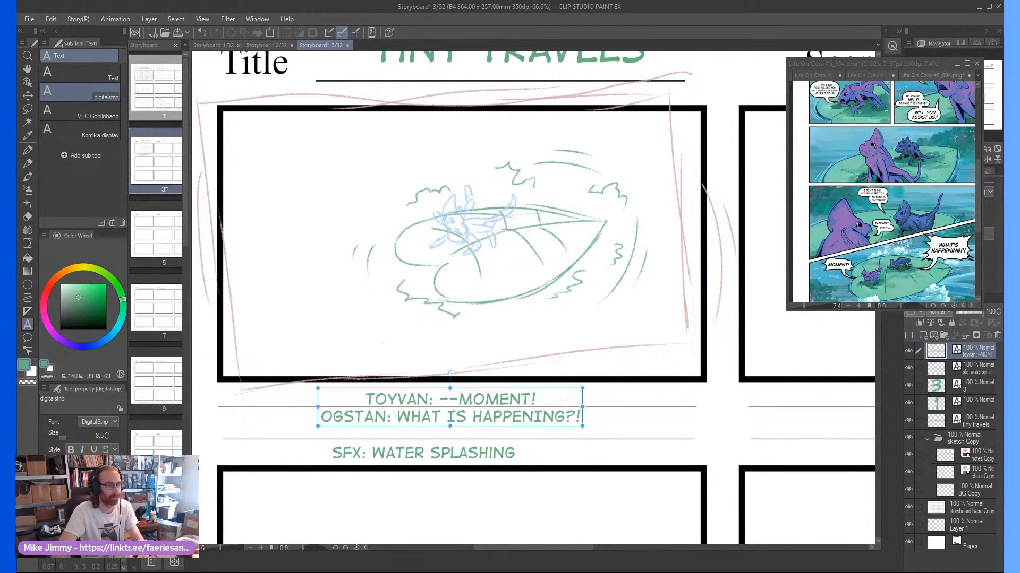
# Using the enlarged SPLOSH panel as reference, scale down and reposition the creature sketch on the leaf in the chars Copy layer
pyautogui.click(894, 310)
pyautogui.scroll(5, 895, 298)
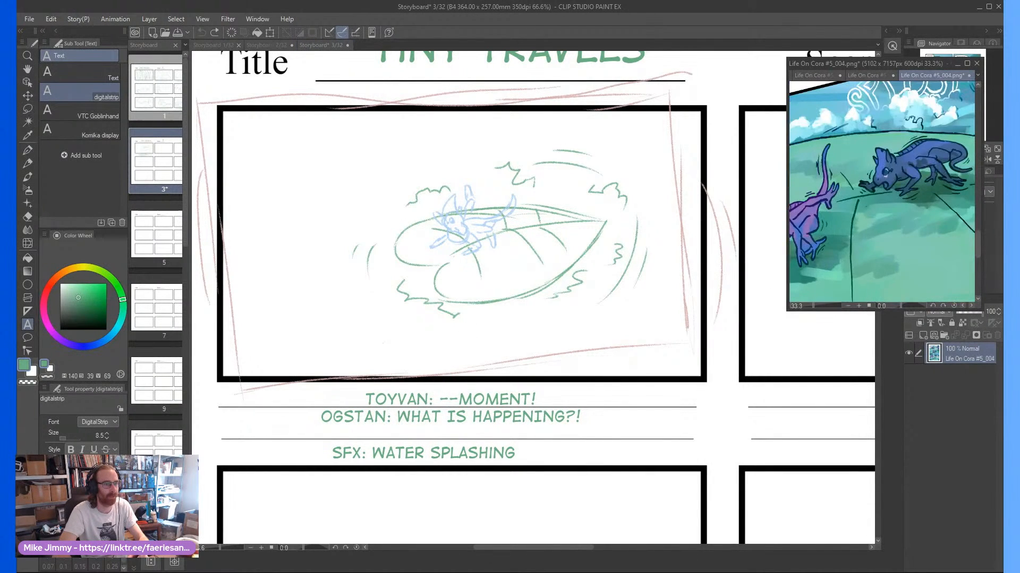
pyautogui.click(473, 272)
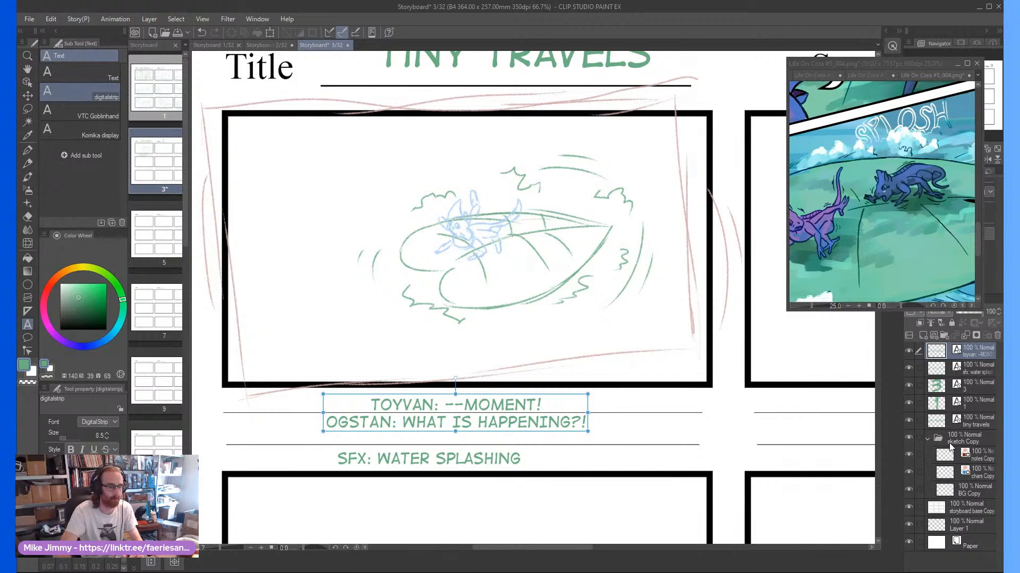
pyautogui.click(956, 472)
pyautogui.scroll(4, 449, 306)
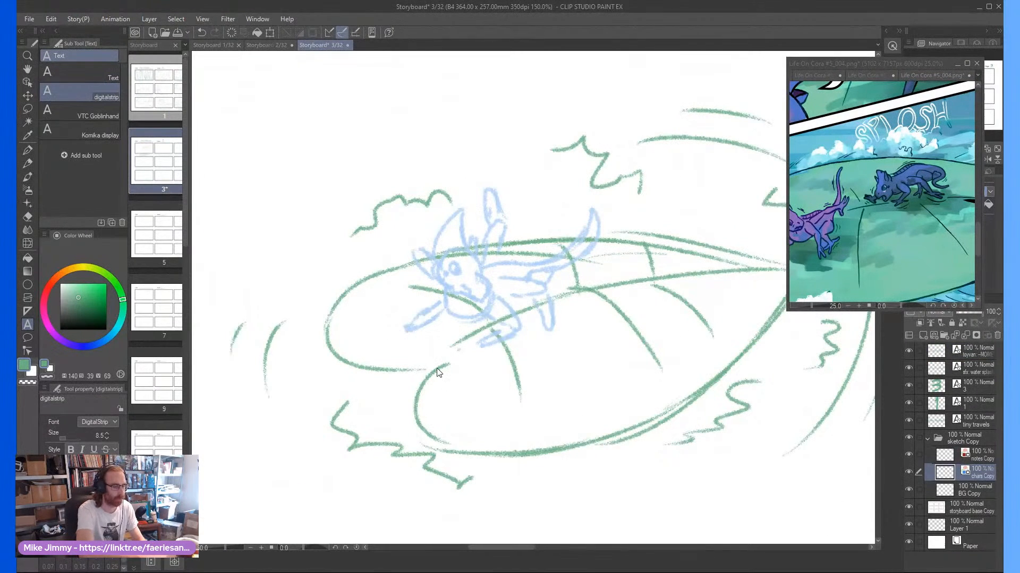
pyautogui.hotkey('ctrl', 't')
pyautogui.moveTo(401, 351)
pyautogui.mouseDown()
pyautogui.moveTo(467, 319)
pyautogui.moveTo(409, 334)
pyautogui.mouseUp()
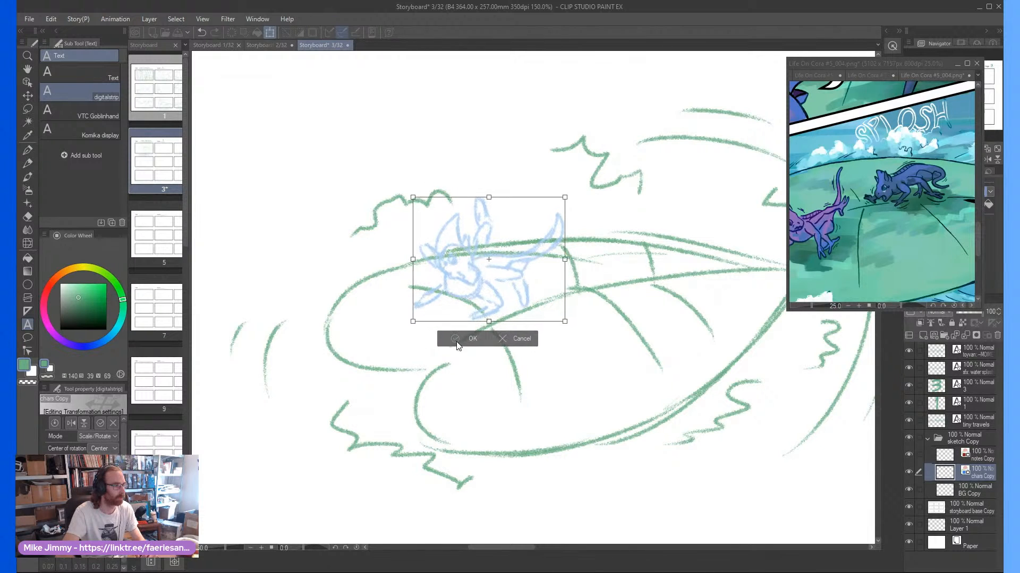
pyautogui.click(456, 338)
# With the Pencil, sketch a second creature's rounded head, pointed ear, body and front legs on the leaf behind the first creature
pyautogui.press('p')
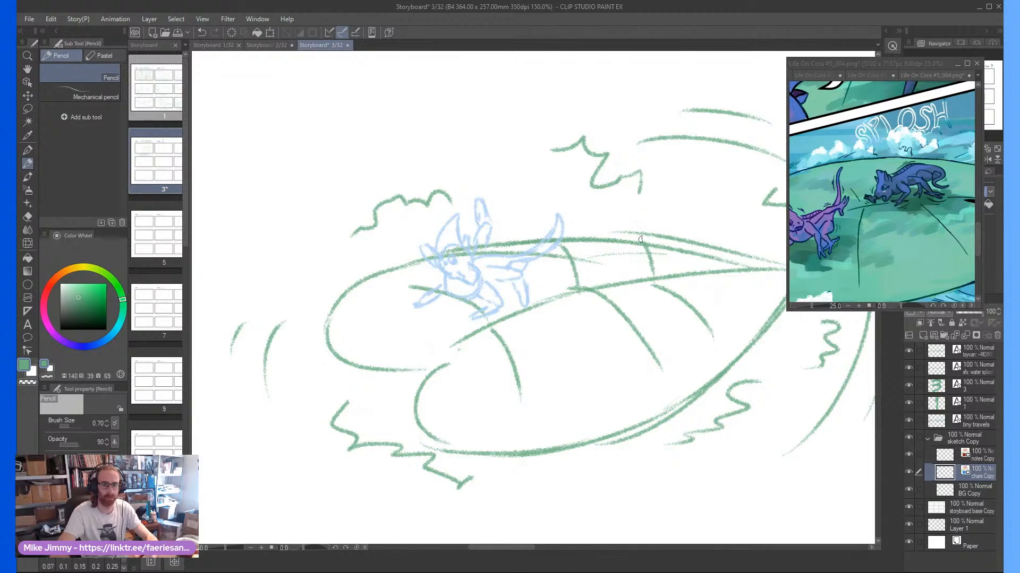
pyautogui.scroll(-1, 624, 240)
pyautogui.scroll(1, 685, 269)
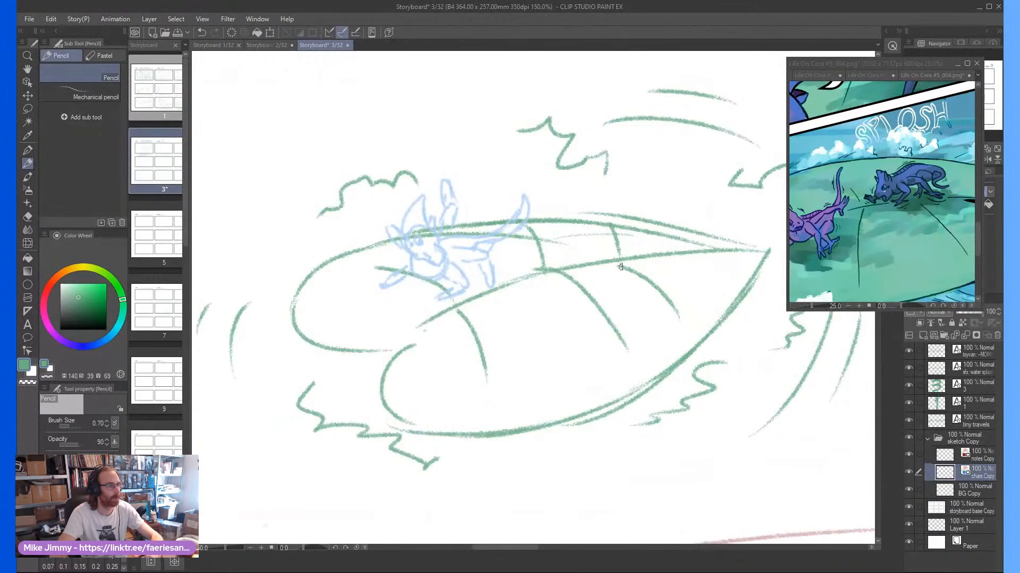
pyautogui.scroll(1, 615, 253)
pyautogui.moveTo(614, 283)
pyautogui.mouseDown()
pyautogui.moveTo(633, 264)
pyautogui.moveTo(599, 221)
pyautogui.moveTo(590, 287)
pyautogui.moveTo(596, 279)
pyautogui.moveTo(584, 280)
pyautogui.moveTo(569, 246)
pyautogui.mouseUp()
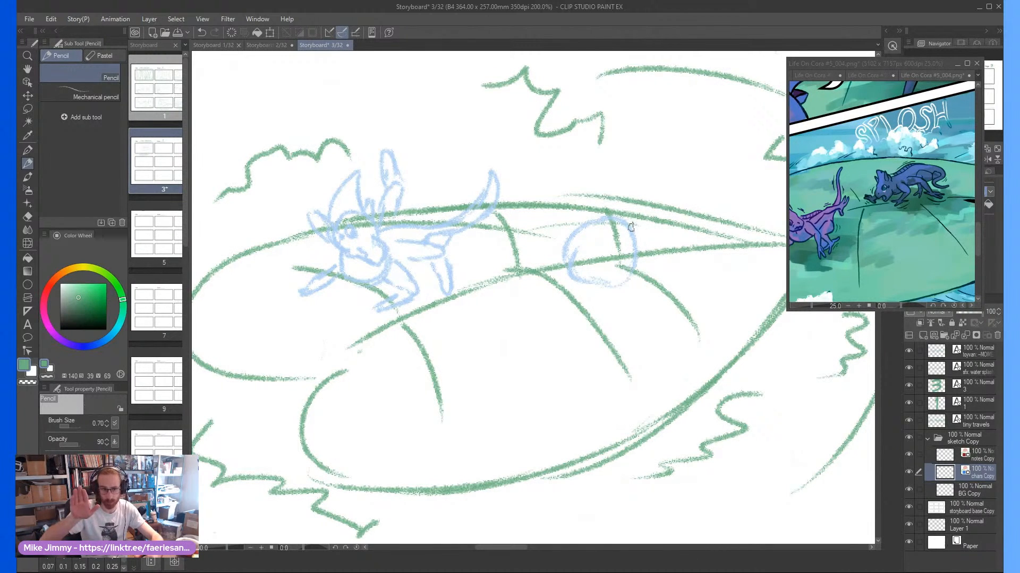
pyautogui.moveTo(636, 227)
pyautogui.mouseDown()
pyautogui.moveTo(699, 236)
pyautogui.moveTo(696, 249)
pyautogui.moveTo(662, 243)
pyautogui.moveTo(648, 260)
pyautogui.moveTo(564, 227)
pyautogui.moveTo(587, 233)
pyautogui.moveTo(560, 243)
pyautogui.moveTo(565, 259)
pyautogui.moveTo(568, 225)
pyautogui.moveTo(575, 256)
pyautogui.moveTo(565, 225)
pyautogui.moveTo(560, 265)
pyautogui.moveTo(543, 231)
pyautogui.moveTo(563, 220)
pyautogui.moveTo(565, 233)
pyautogui.moveTo(554, 226)
pyautogui.moveTo(557, 183)
pyautogui.moveTo(582, 222)
pyautogui.mouseUp()
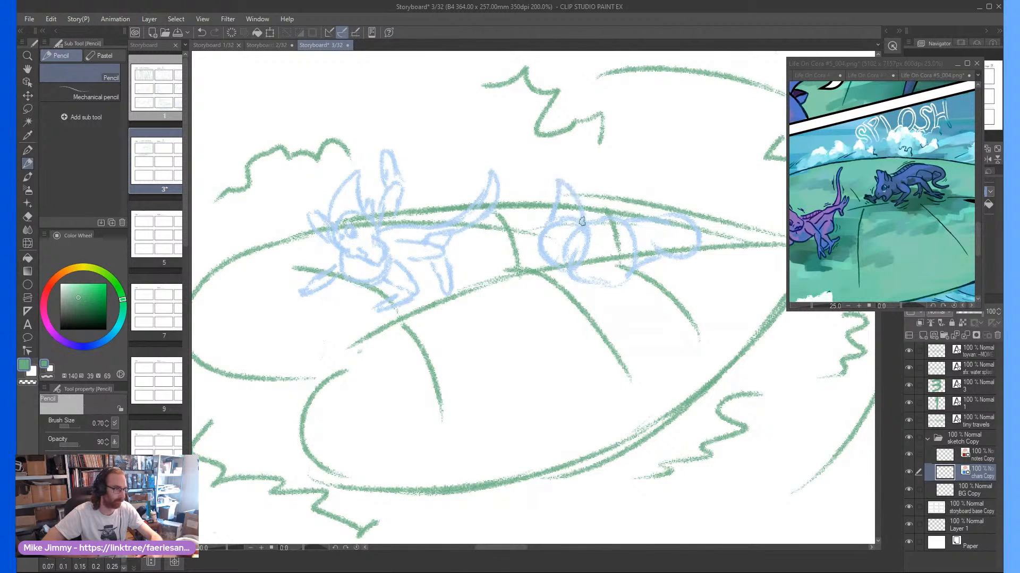
pyautogui.moveTo(546, 270)
pyautogui.mouseDown()
pyautogui.moveTo(540, 292)
pyautogui.moveTo(557, 302)
pyautogui.moveTo(571, 279)
pyautogui.mouseUp()
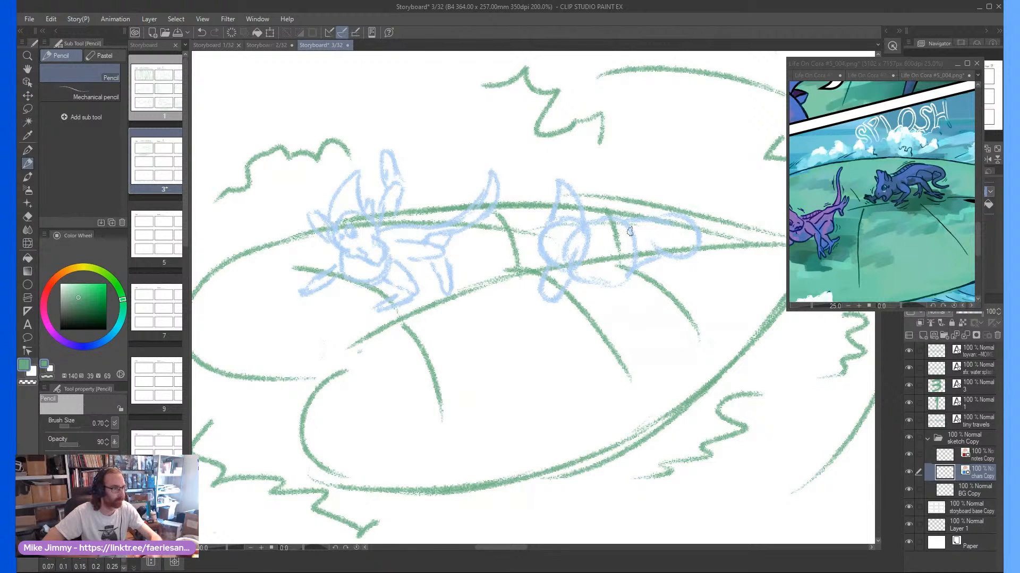
pyautogui.moveTo(608, 241)
pyautogui.mouseDown()
pyautogui.moveTo(656, 231)
pyautogui.moveTo(656, 242)
pyautogui.moveTo(623, 253)
pyautogui.moveTo(662, 246)
pyautogui.moveTo(631, 303)
pyautogui.moveTo(638, 268)
pyautogui.mouseUp()
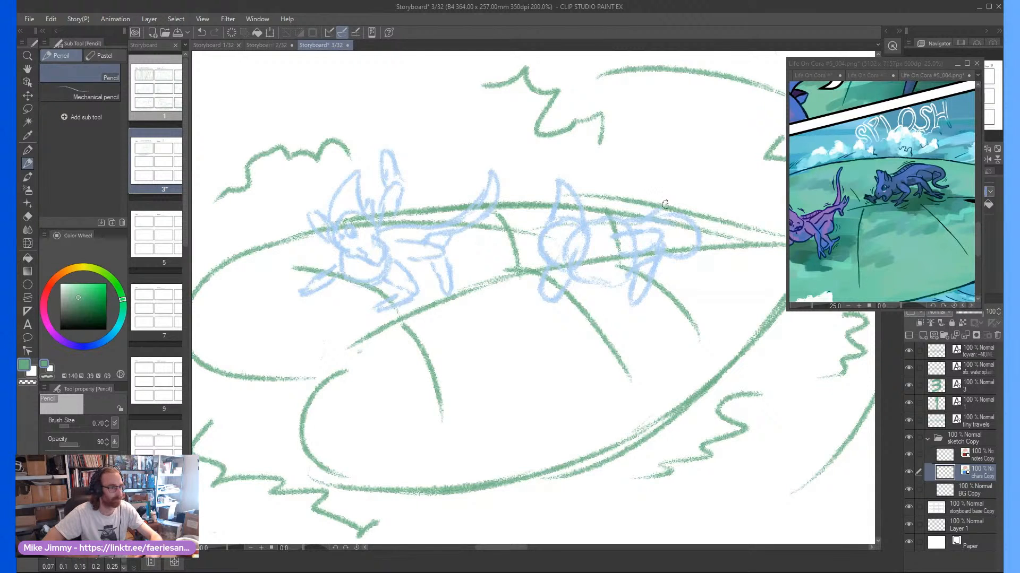
# Add the raised tail and the hind legs to the second creature's sketch
pyautogui.moveTo(653, 209); pyautogui.dragTo(688, 189)
pyautogui.moveTo(668, 228)
pyautogui.mouseDown()
pyautogui.moveTo(737, 155)
pyautogui.moveTo(692, 201)
pyautogui.mouseUp()
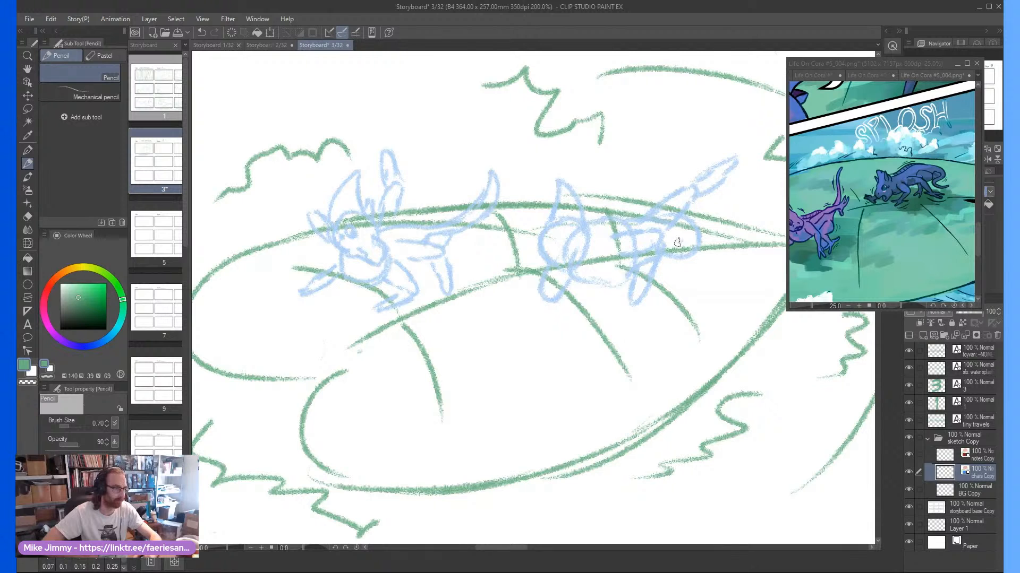
pyautogui.moveTo(679, 243)
pyautogui.mouseDown()
pyautogui.moveTo(671, 283)
pyautogui.moveTo(686, 277)
pyautogui.moveTo(696, 255)
pyautogui.moveTo(683, 275)
pyautogui.moveTo(709, 290)
pyautogui.moveTo(672, 287)
pyautogui.mouseUp()
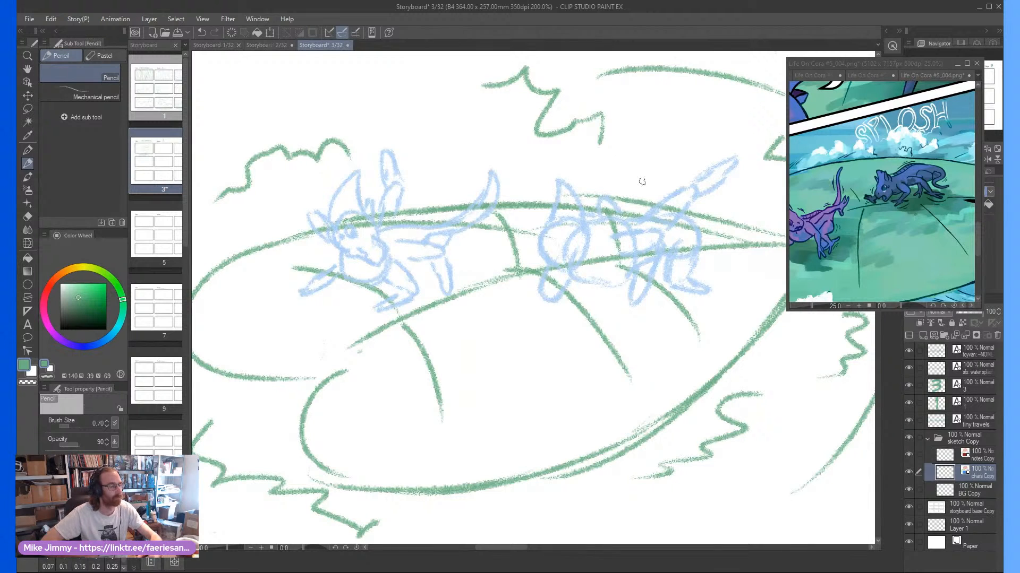
pyautogui.scroll(-2, 694, 221)
pyautogui.scroll(1, 687, 222)
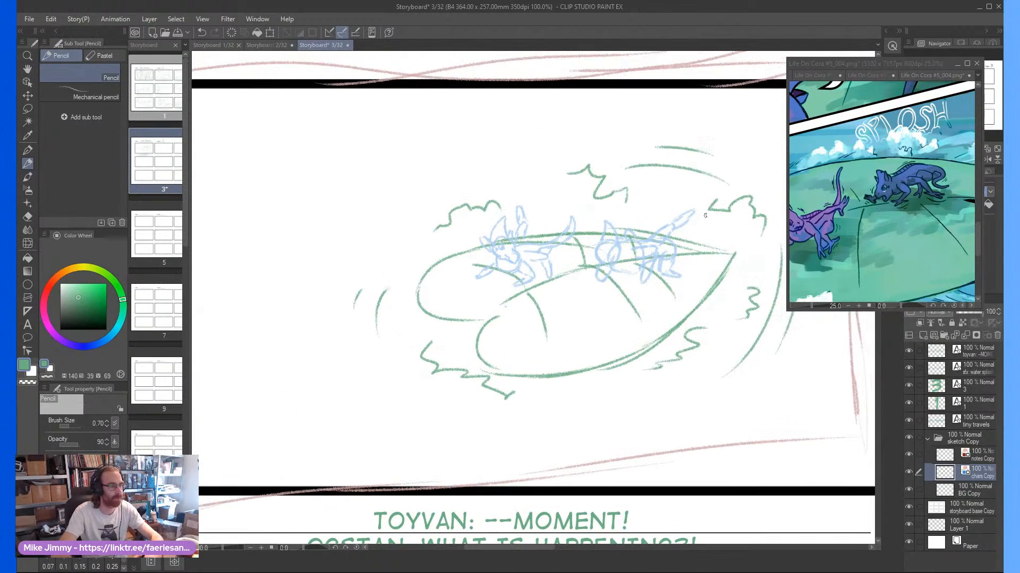
pyautogui.moveTo(668, 242)
pyautogui.mouseDown()
pyautogui.moveTo(704, 223)
pyautogui.moveTo(752, 160)
pyautogui.moveTo(725, 211)
pyautogui.moveTo(670, 249)
pyautogui.mouseUp()
# Erase the construction lines inside the second creature's head with the Hard eraser, and pencil in its other ear and an eye
pyautogui.scroll(3, 558, 287)
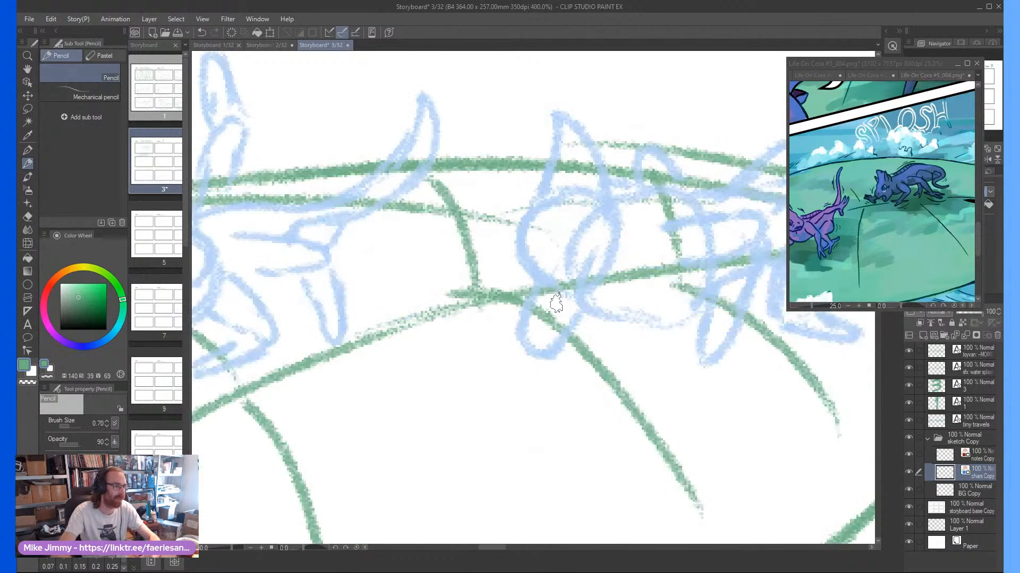
pyautogui.press('w')
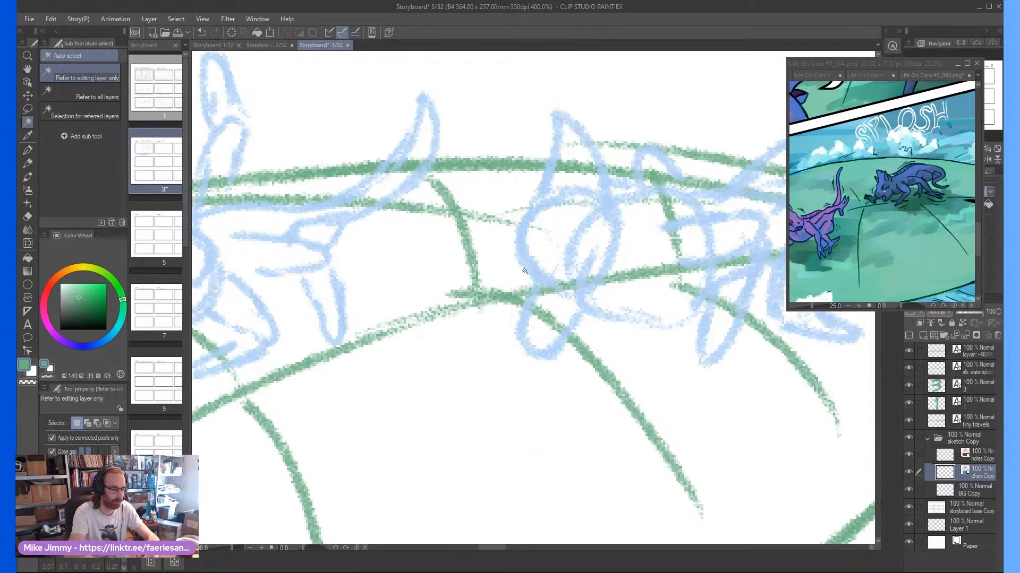
pyautogui.press('e')
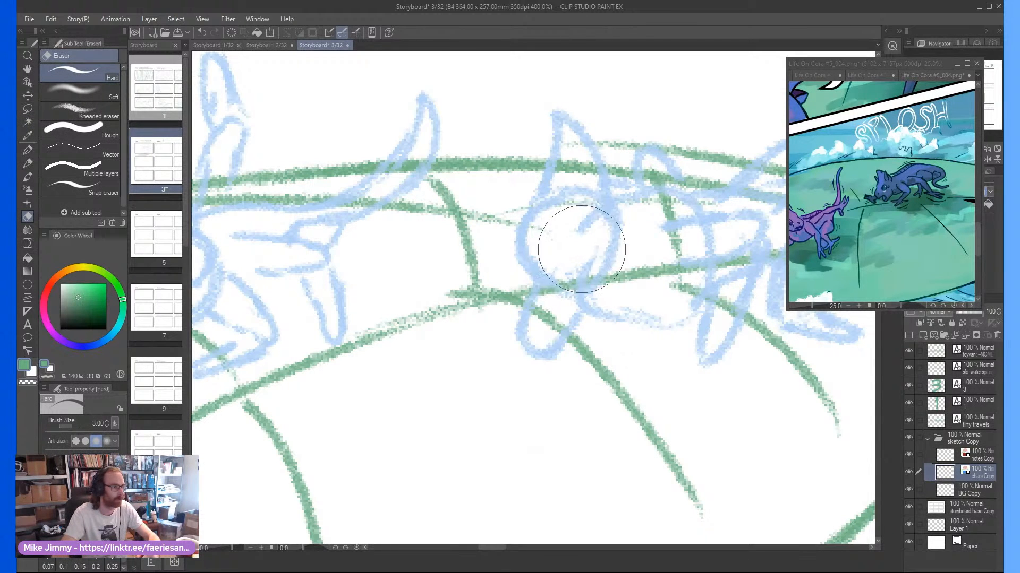
pyautogui.moveTo(578, 232); pyautogui.dragTo(591, 218)
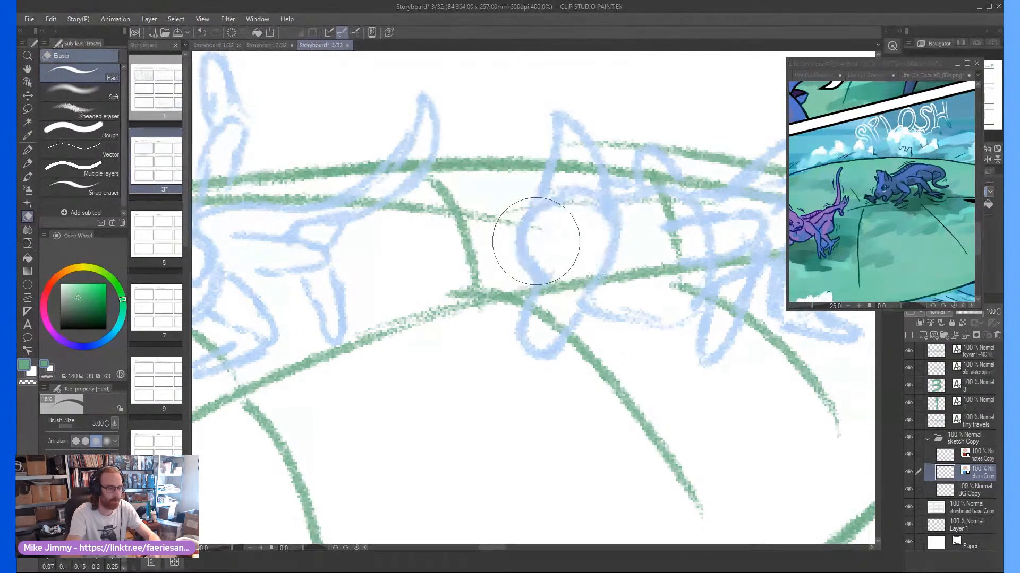
pyautogui.press('p')
pyautogui.press('p')
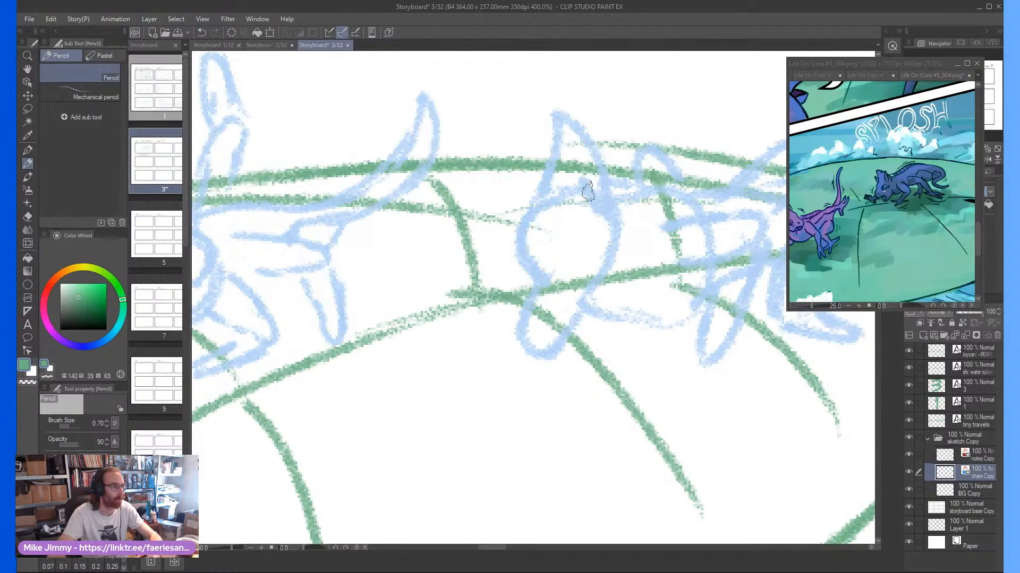
pyautogui.moveTo(531, 199)
pyautogui.mouseDown()
pyautogui.moveTo(525, 172)
pyautogui.moveTo(537, 188)
pyautogui.mouseUp()
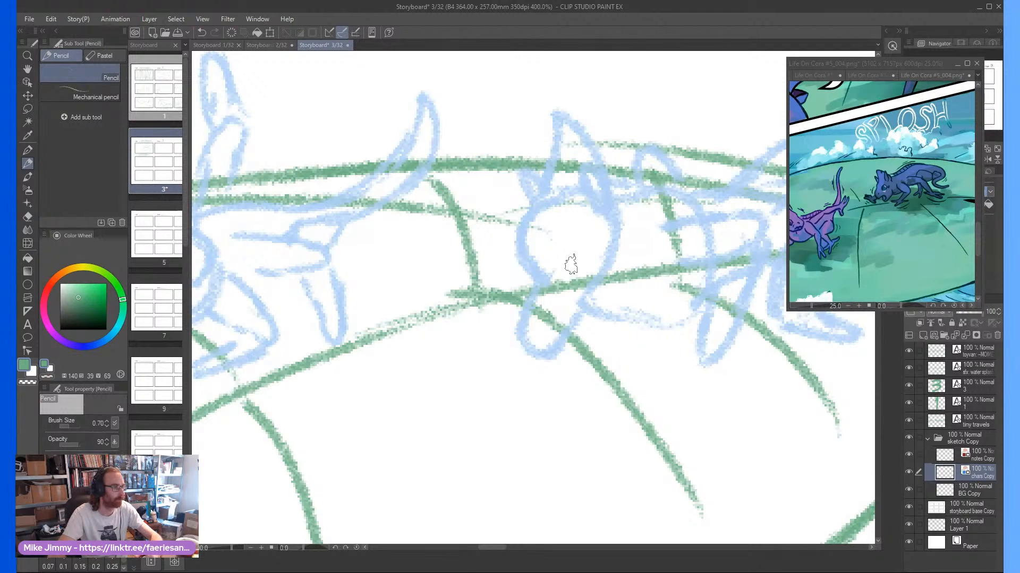
pyautogui.moveTo(569, 256)
pyautogui.mouseDown()
pyautogui.moveTo(568, 229)
pyautogui.moveTo(561, 246)
pyautogui.moveTo(578, 243)
pyautogui.moveTo(567, 243)
pyautogui.moveTo(570, 263)
pyautogui.moveTo(600, 234)
pyautogui.mouseUp()
pyautogui.scroll(-2, 603, 229)
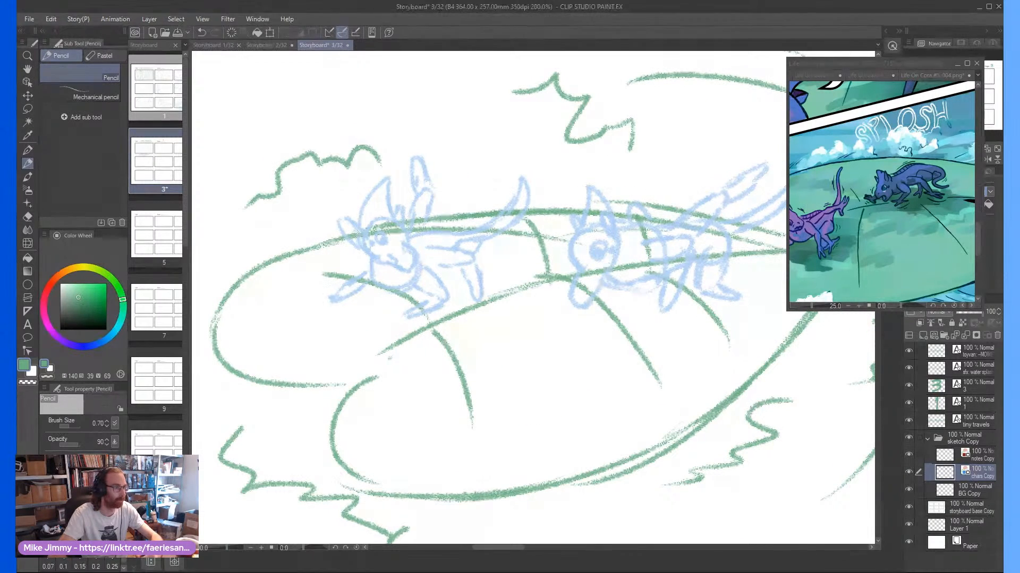
# Review the whole first frame and switch the reference window from comic page 004 to Life On Cora #5_005.png
pyautogui.scroll(-1, 521, 276)
pyautogui.scroll(-2, 521, 275)
pyautogui.scroll(-1, 521, 276)
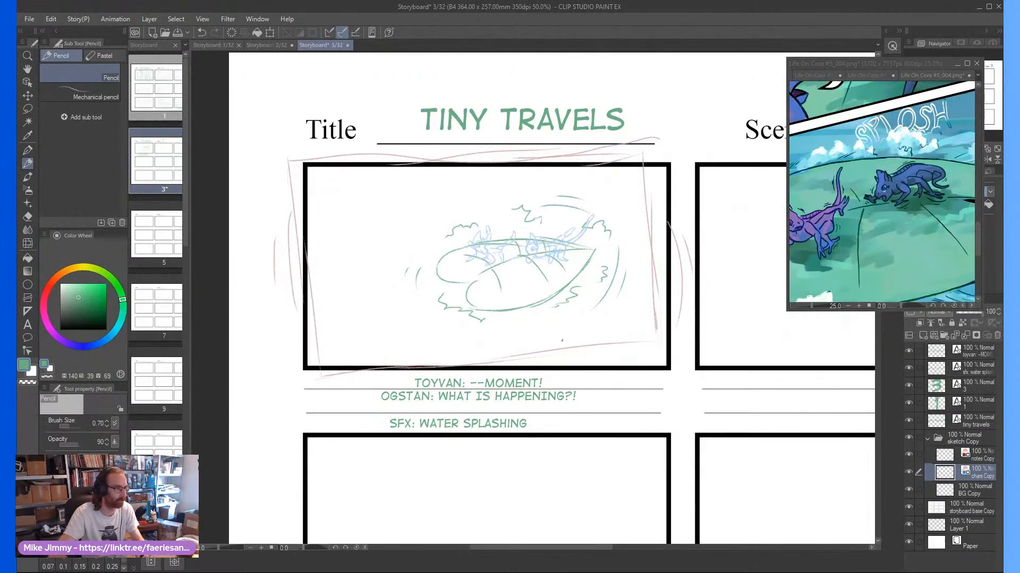
pyautogui.scroll(1, 520, 275)
pyautogui.moveTo(369, 345); pyautogui.dragTo(353, 361)
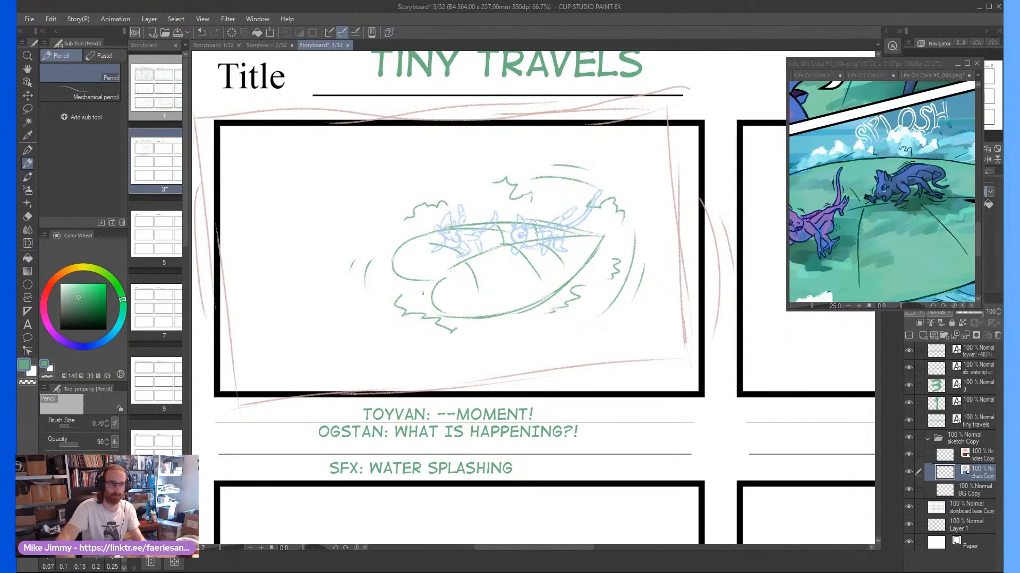
pyautogui.click(881, 64)
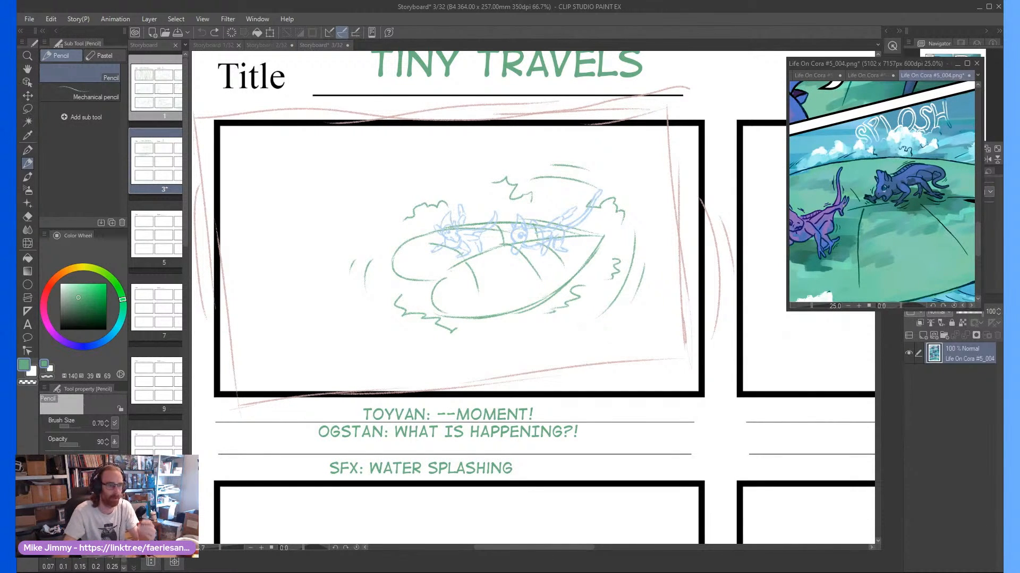
pyautogui.scroll(-2, 881, 191)
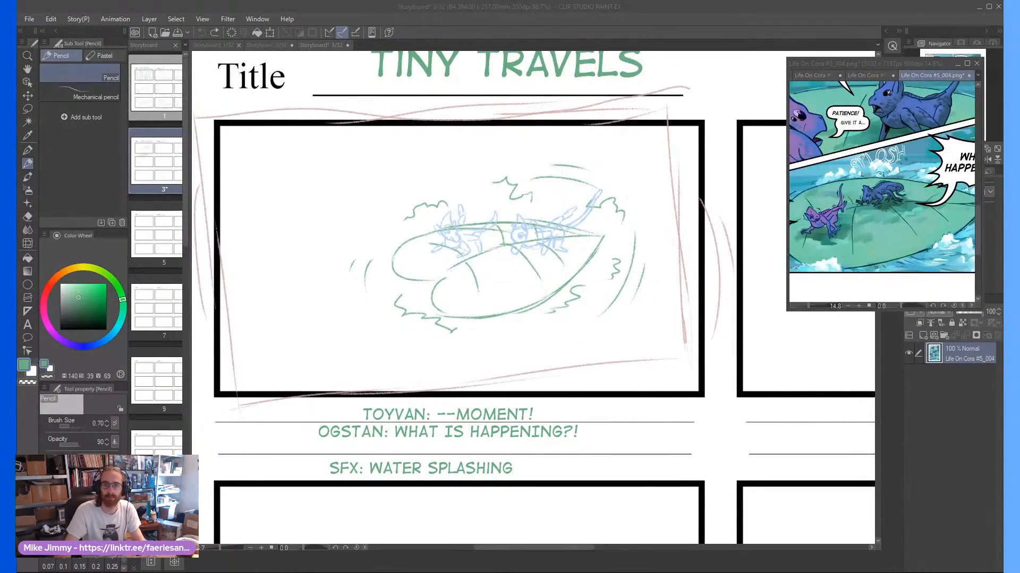
pyautogui.click(975, 77)
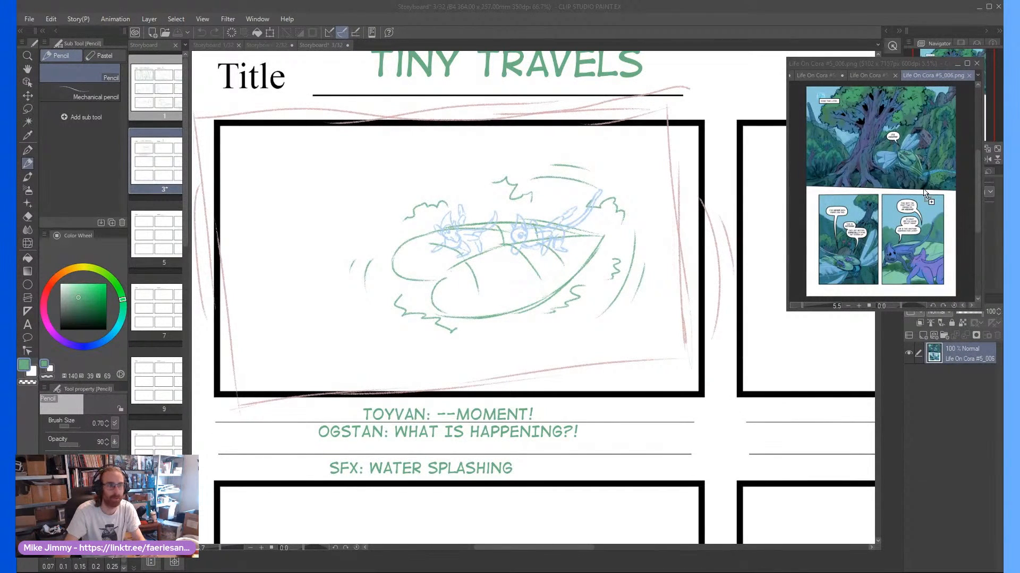
pyautogui.click(854, 78)
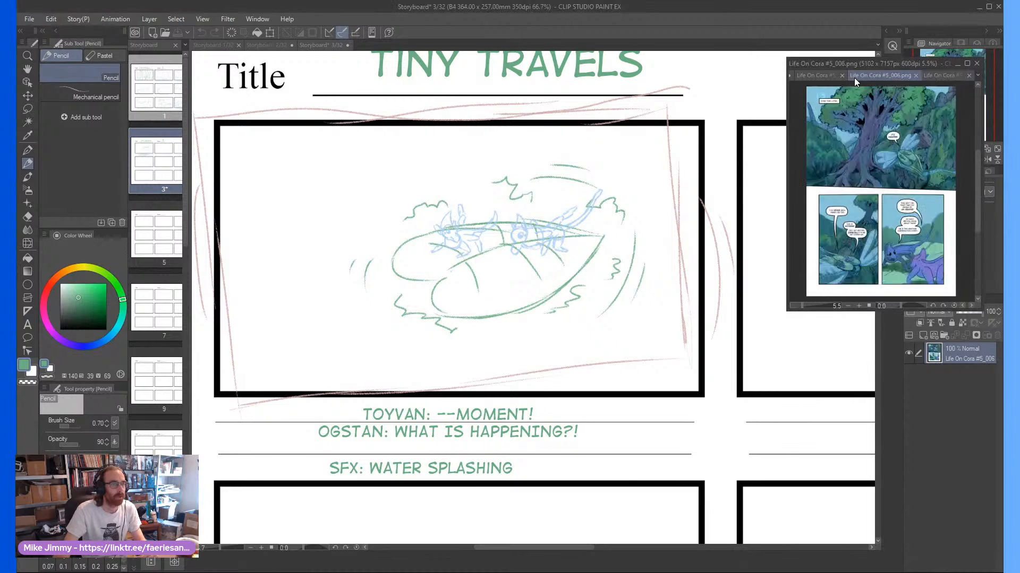
pyautogui.click(820, 79)
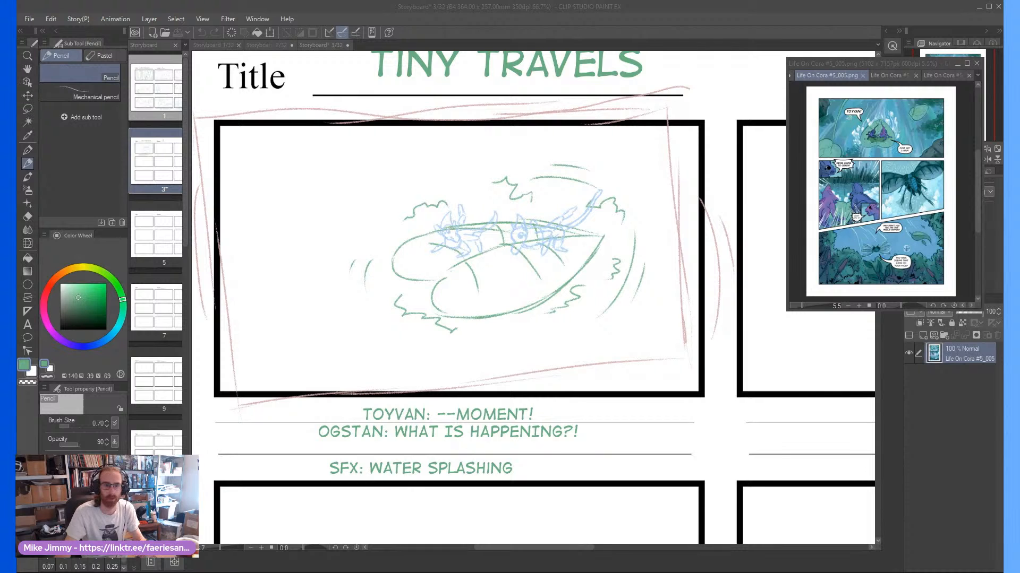
# Return to the storyboard and bring the empty second frame of page 3 into view
pyautogui.click(643, 326)
pyautogui.scroll(-1, 604, 319)
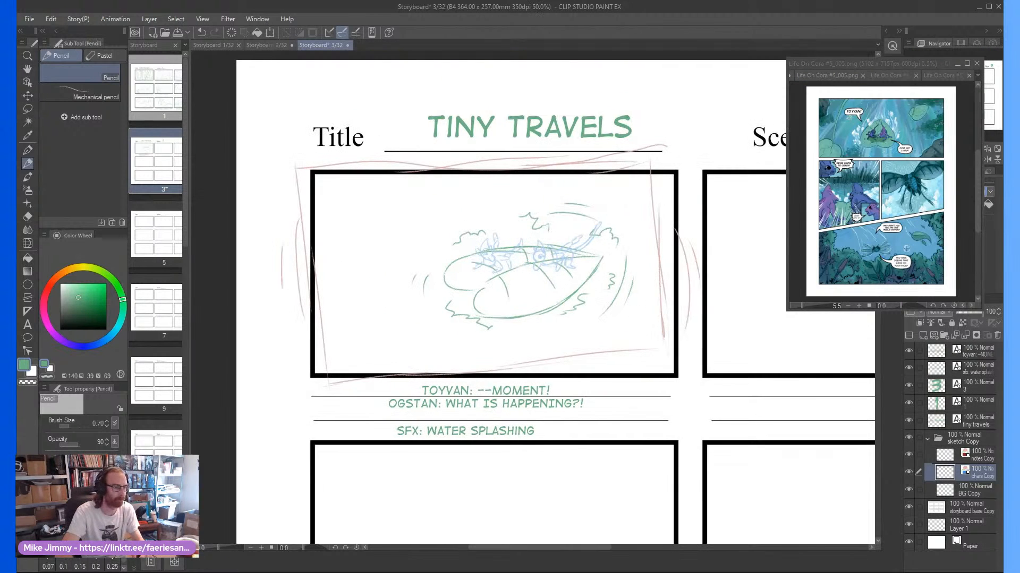
pyautogui.hscroll(6, 605, 319)
pyautogui.hscroll(8, 605, 319)
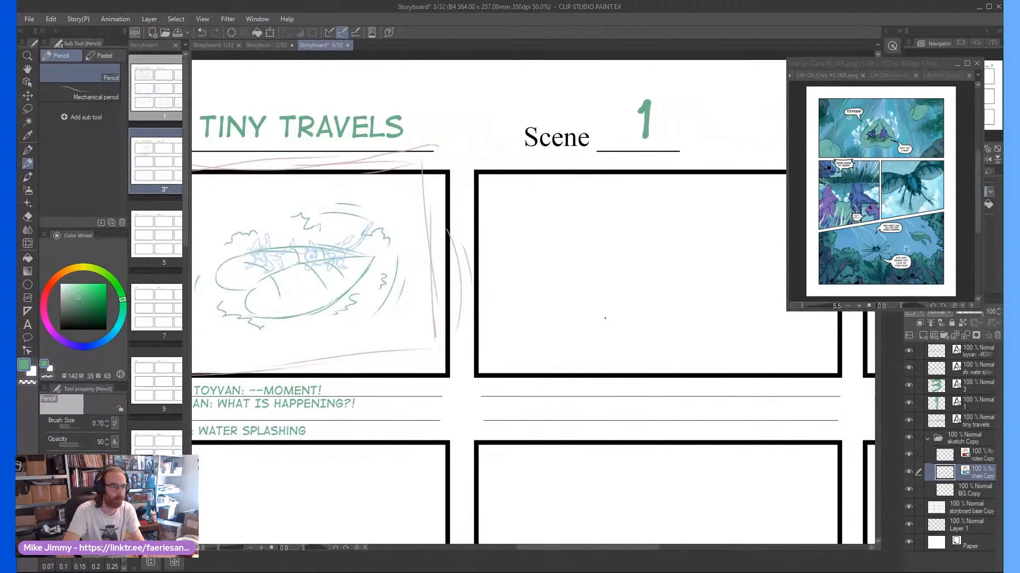
pyautogui.hscroll(1, 603, 261)
pyautogui.scroll(1, 603, 261)
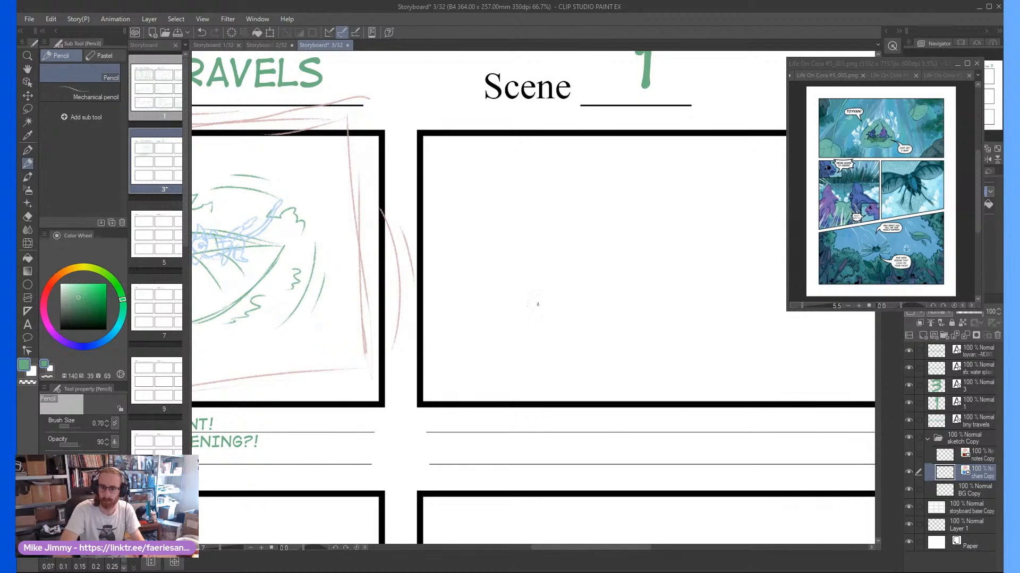
pyautogui.moveTo(609, 310); pyautogui.dragTo(577, 315)
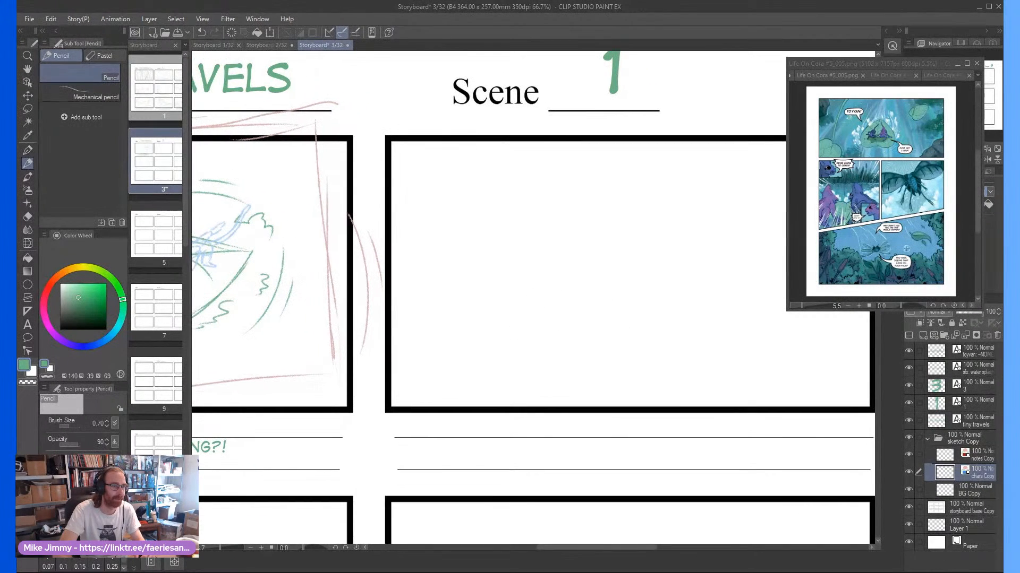
pyautogui.hotkey('ctrl', '+')
pyautogui.hotkey('ctrl', '+')
pyautogui.hotkey('ctrl', '-')
pyautogui.hotkey('ctrl', '-')
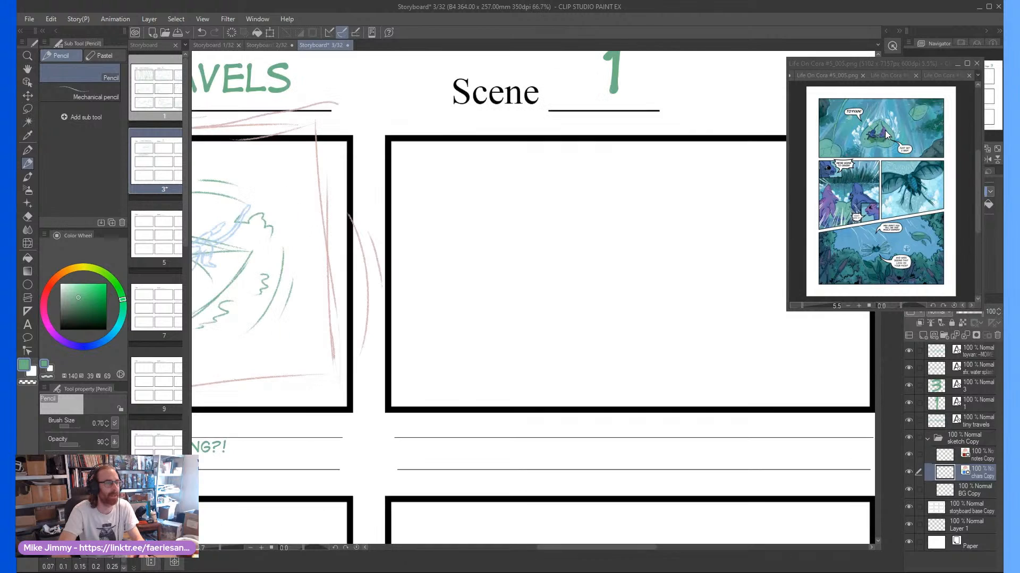
# Enlarge comic page 005's opening panel, with both creatures on the leaf, in the reference window at 12.5%
pyautogui.click(887, 136)
pyautogui.scroll(2, 891, 122)
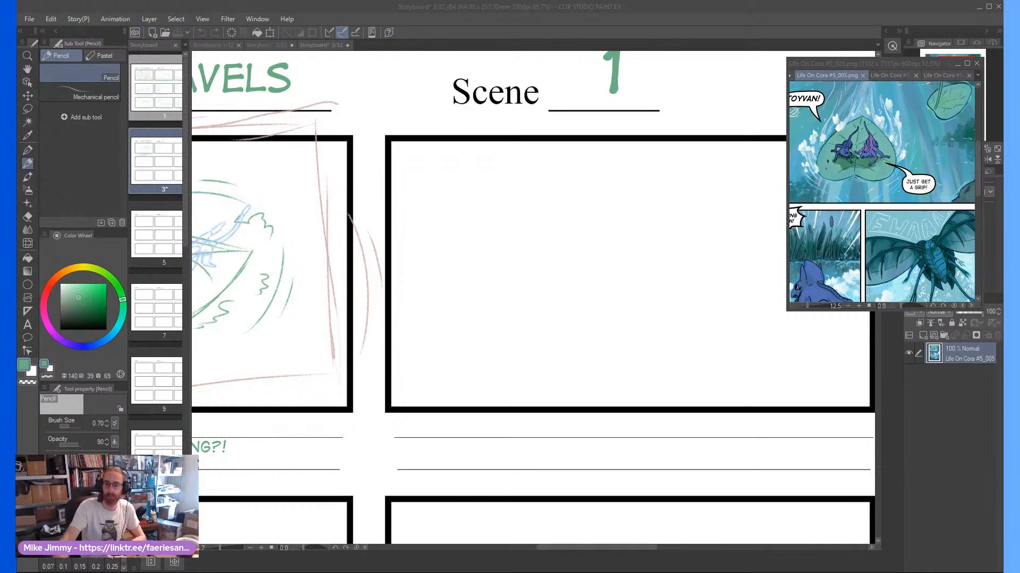
pyautogui.click(834, 175)
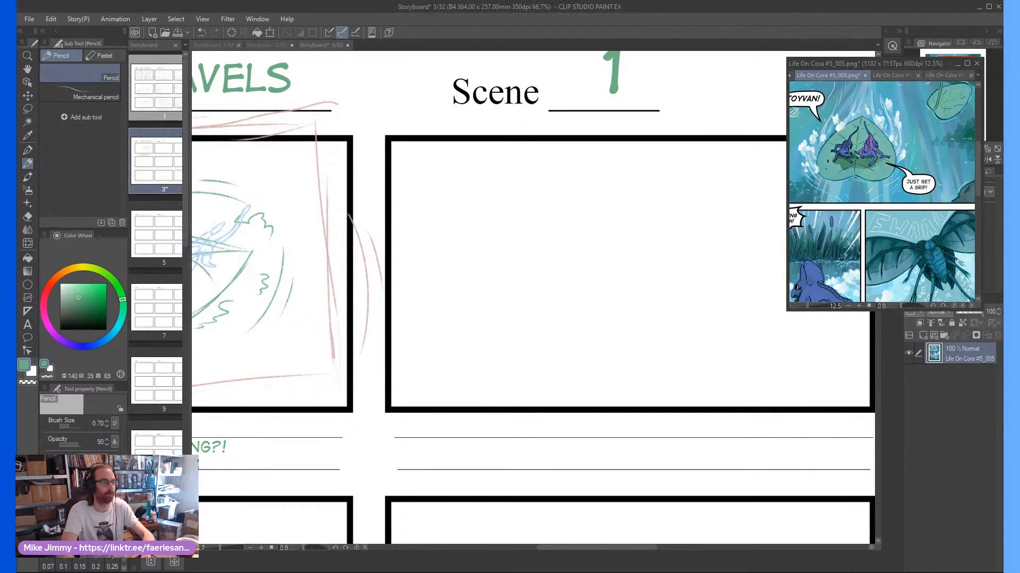
pyautogui.hotkey('ctrl', '-')
pyautogui.hotkey('ctrl', '-')
pyautogui.hotkey('ctrl', '+')
pyautogui.hotkey('ctrl', '+')
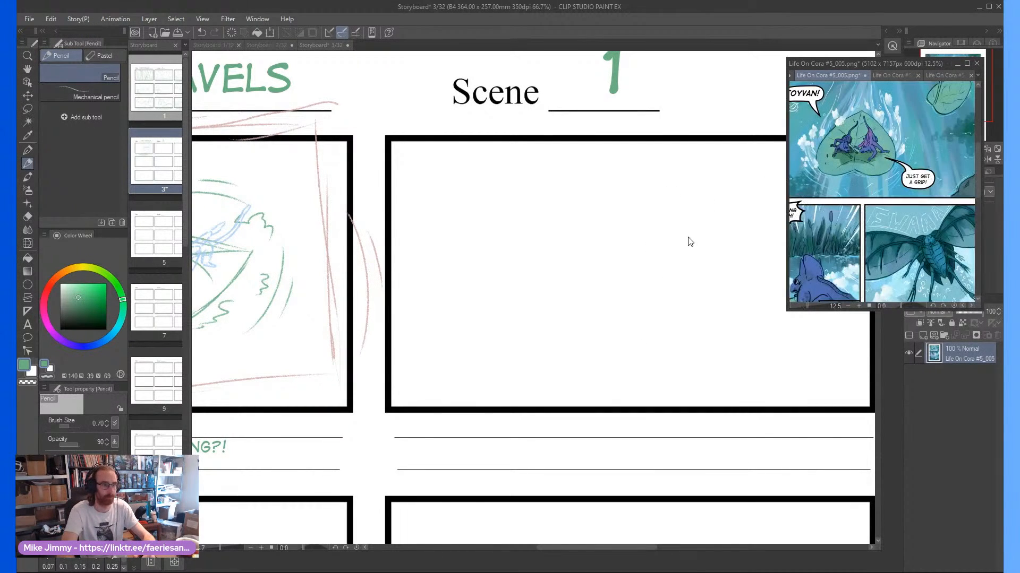
# Try a curved pencil stroke in the second frame on the chars Copy layer
pyautogui.click(553, 287)
pyautogui.hotkey('ctrl', '-')
pyautogui.hotkey('ctrl', '+')
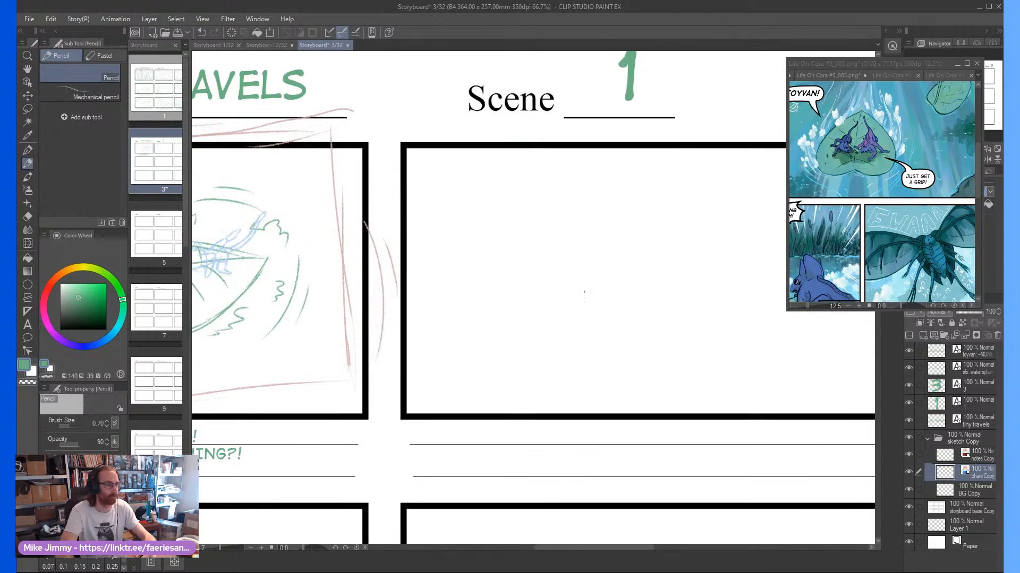
pyautogui.hotkey('ctrl', '-')
pyautogui.hotkey('ctrl', '+')
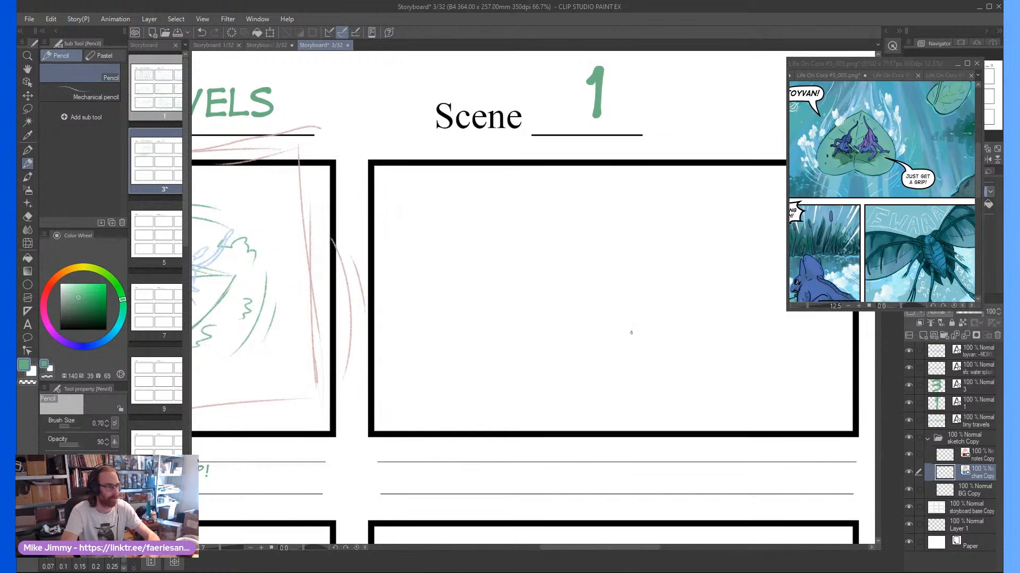
pyautogui.moveTo(630, 331)
pyautogui.mouseDown()
pyautogui.moveTo(661, 346)
pyautogui.moveTo(701, 301)
pyautogui.mouseUp()
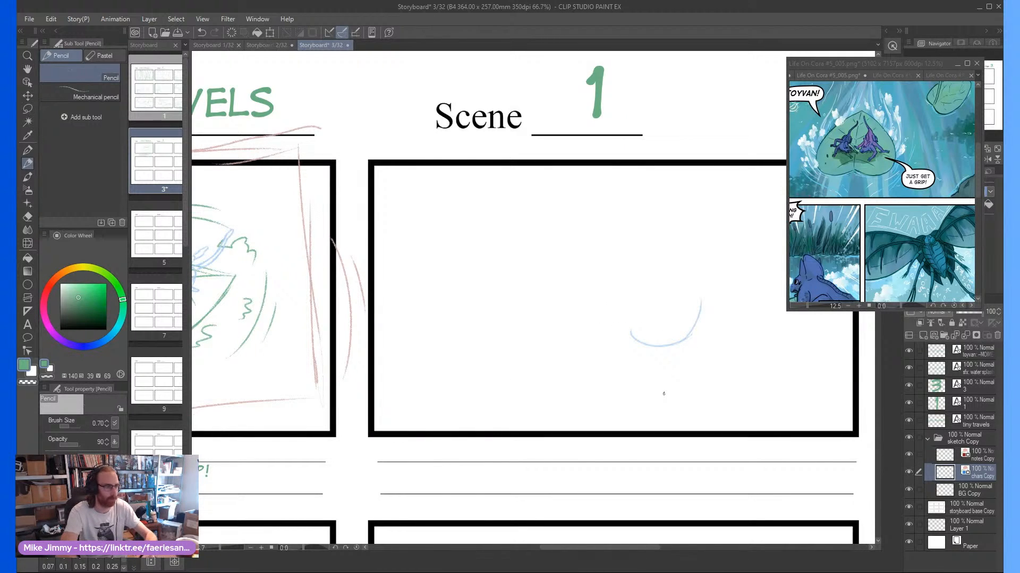
pyautogui.hotkey('ctrl', 'z')
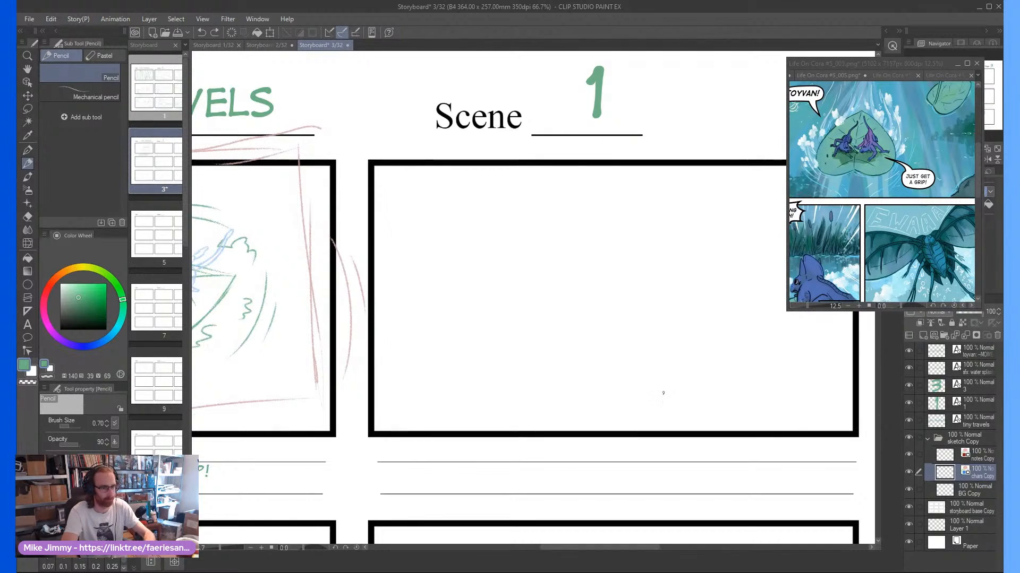
# Sketch a heart-shaped leaf with a central vein in the second frame on the BG Copy layer, its tip pointing up and right
pyautogui.hotkey('alt', '[')
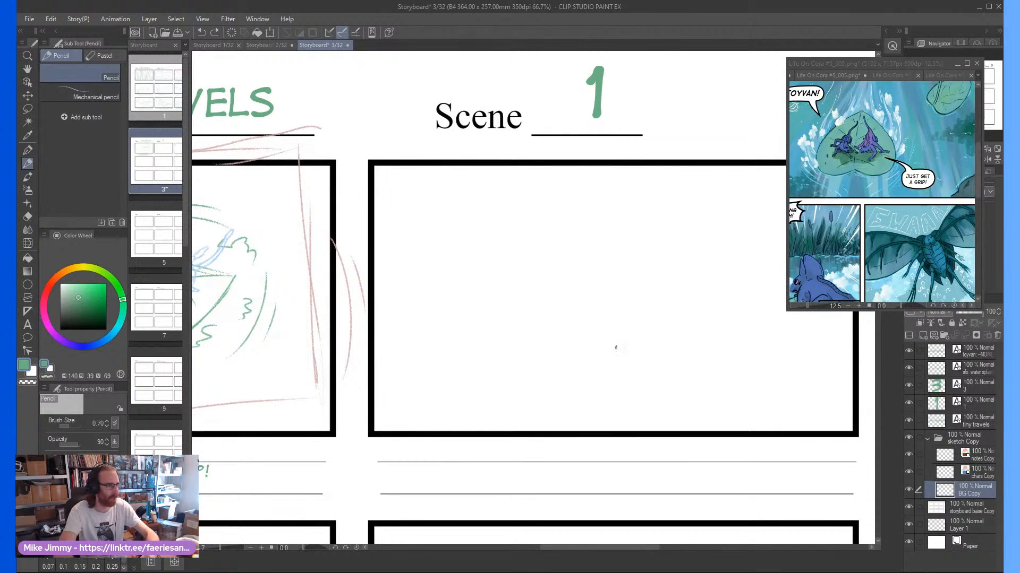
pyautogui.moveTo(617, 343)
pyautogui.mouseDown()
pyautogui.moveTo(628, 364)
pyautogui.moveTo(652, 358)
pyautogui.moveTo(652, 369)
pyautogui.moveTo(644, 364)
pyautogui.moveTo(676, 334)
pyautogui.moveTo(652, 367)
pyautogui.moveTo(688, 303)
pyautogui.moveTo(692, 315)
pyautogui.moveTo(704, 208)
pyautogui.moveTo(609, 268)
pyautogui.moveTo(565, 334)
pyautogui.moveTo(592, 349)
pyautogui.moveTo(619, 346)
pyautogui.mouseUp()
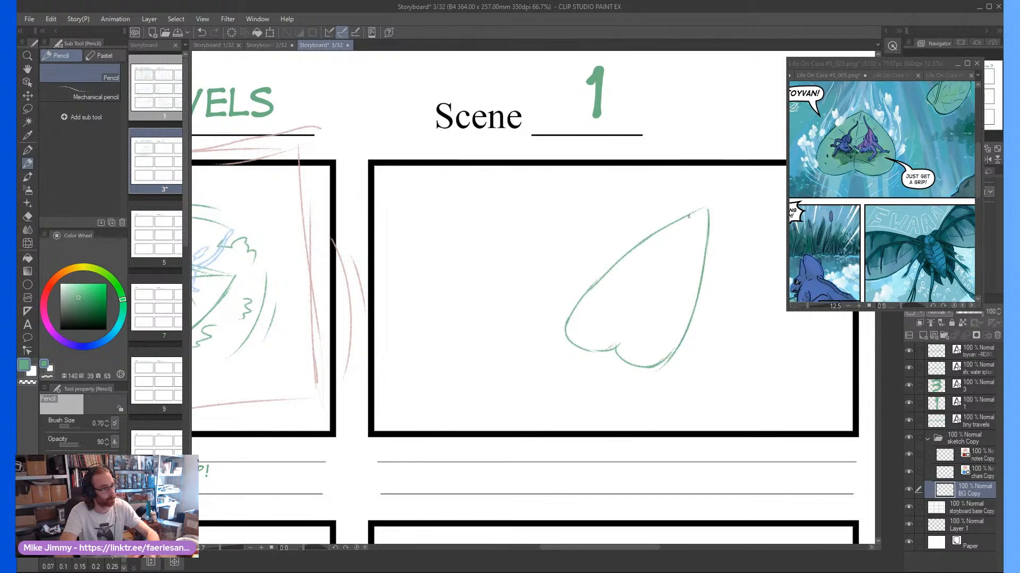
pyautogui.moveTo(704, 208); pyautogui.dragTo(621, 340)
pyautogui.scroll(3, 590, 325)
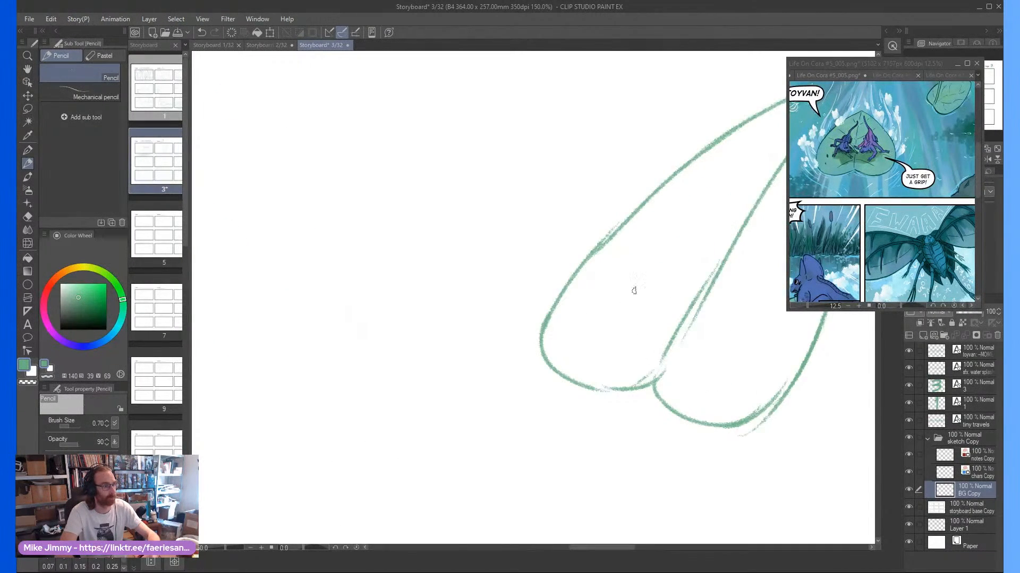
pyautogui.scroll(-3, 632, 289)
pyautogui.scroll(2, 633, 289)
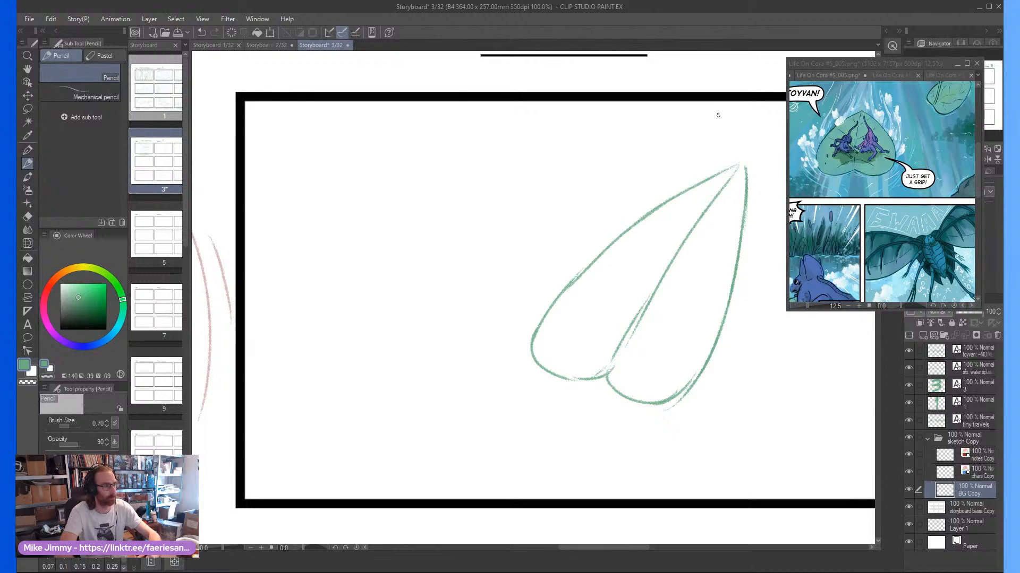
# Add diagonal motion lines on both sides of the leaf's tip in the second frame
pyautogui.moveTo(718, 114)
pyautogui.mouseDown()
pyautogui.moveTo(659, 187)
pyautogui.moveTo(616, 220)
pyautogui.mouseUp()
pyautogui.scroll(-3, 738, 212)
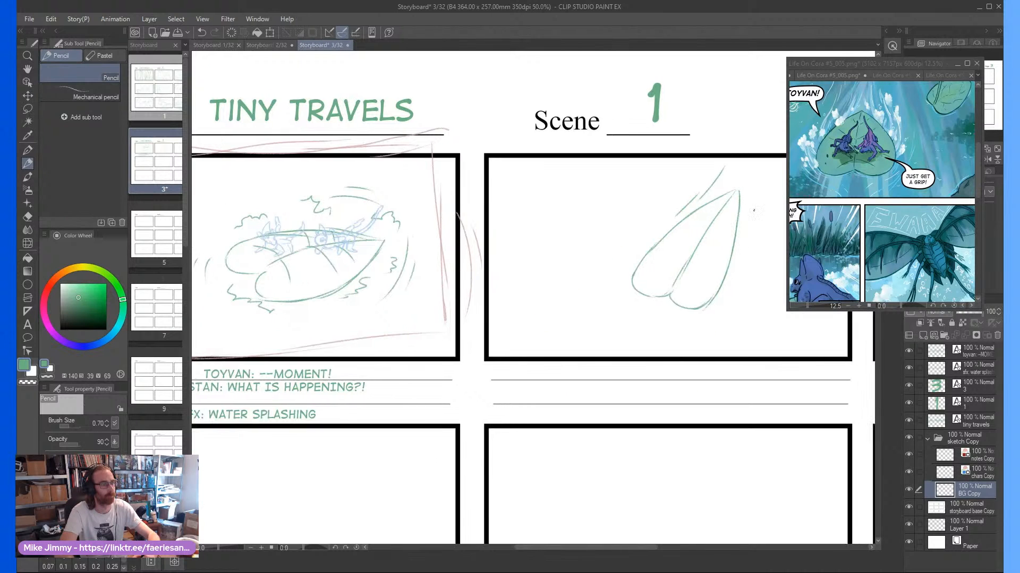
pyautogui.scroll(-1, 536, 245)
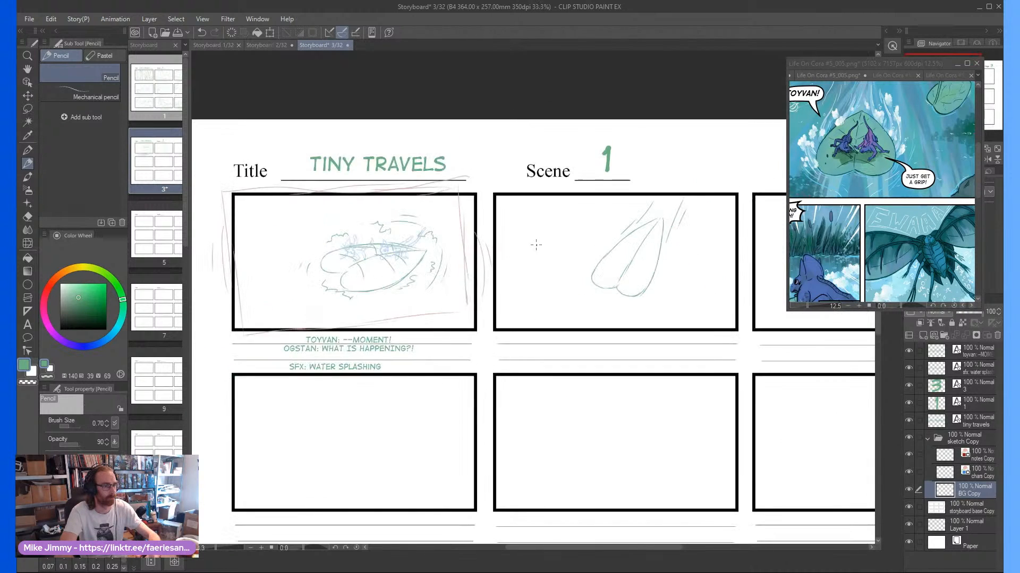
# Sketch a partial second leaf with its central vein, cropped by the upper-left corner of the second frame
pyautogui.scroll(1, 536, 245)
pyautogui.moveTo(523, 220); pyautogui.dragTo(477, 248)
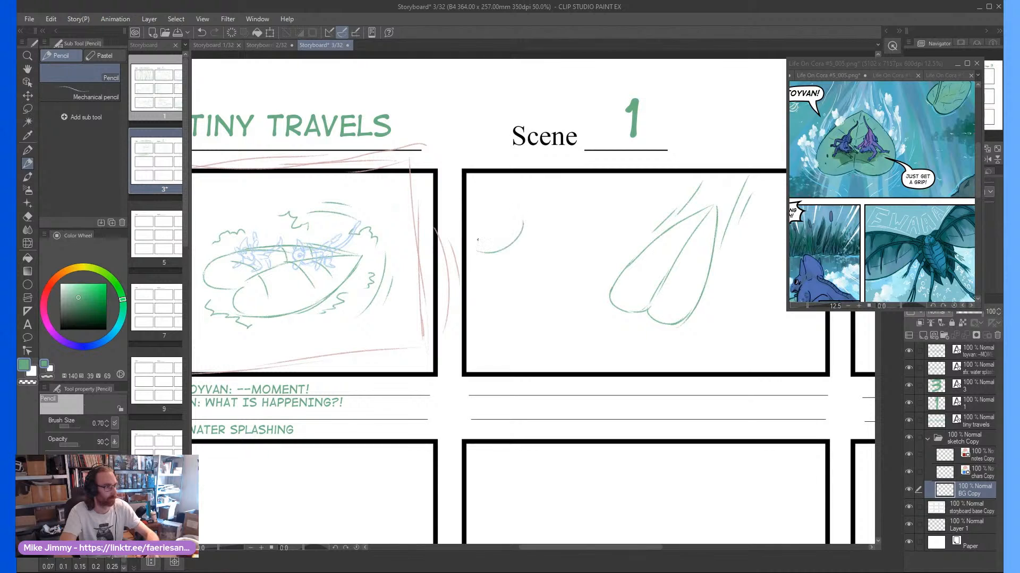
pyautogui.moveTo(526, 216)
pyautogui.mouseDown()
pyautogui.moveTo(525, 176)
pyautogui.moveTo(516, 214)
pyautogui.moveTo(514, 175)
pyautogui.moveTo(522, 220)
pyautogui.moveTo(507, 168)
pyautogui.moveTo(519, 223)
pyautogui.moveTo(515, 194)
pyautogui.mouseUp()
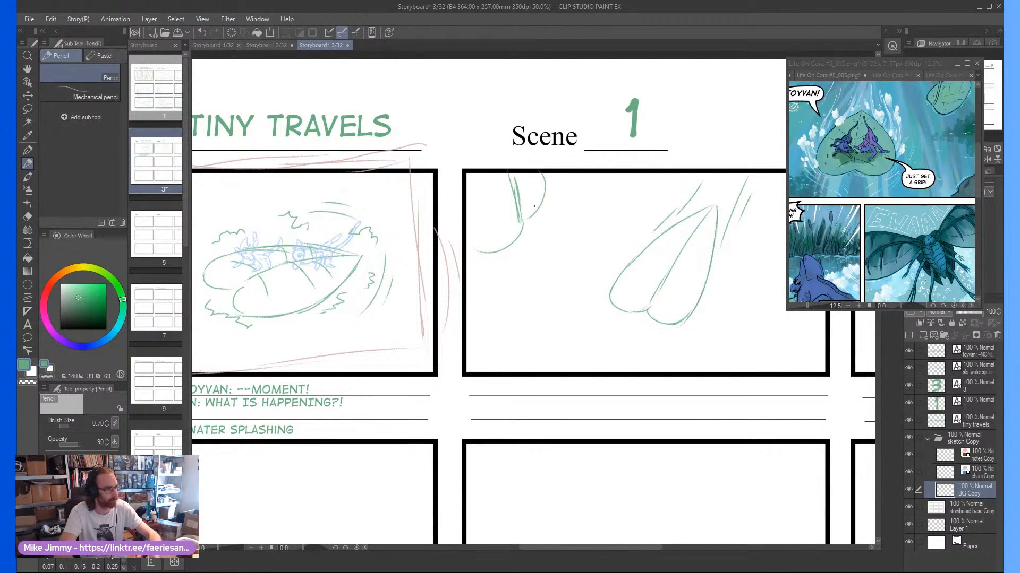
# Sketch a jagged rock outline in the lower-right corner of the second frame, with a second contour along its lower edge
pyautogui.scroll(-1, 685, 307)
pyautogui.scroll(1, 735, 317)
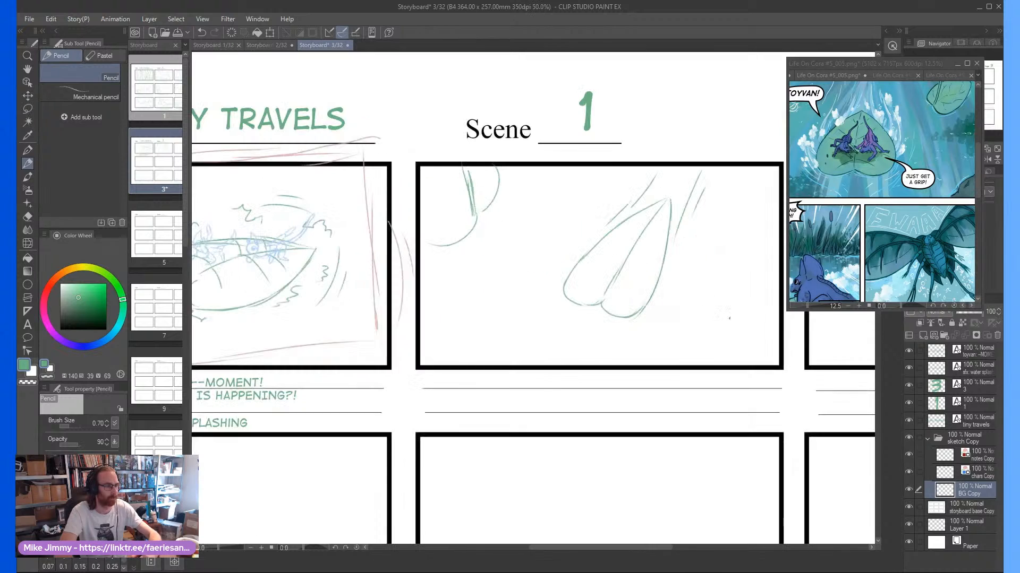
pyautogui.moveTo(779, 289)
pyautogui.mouseDown()
pyautogui.moveTo(728, 295)
pyautogui.moveTo(693, 320)
pyautogui.moveTo(757, 361)
pyautogui.mouseUp()
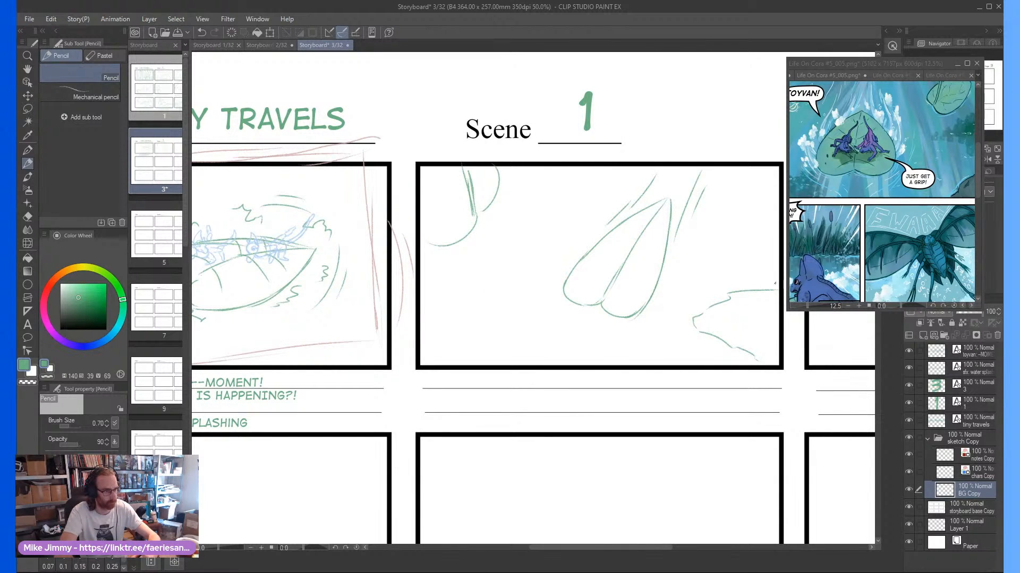
pyautogui.moveTo(775, 284); pyautogui.dragTo(720, 291)
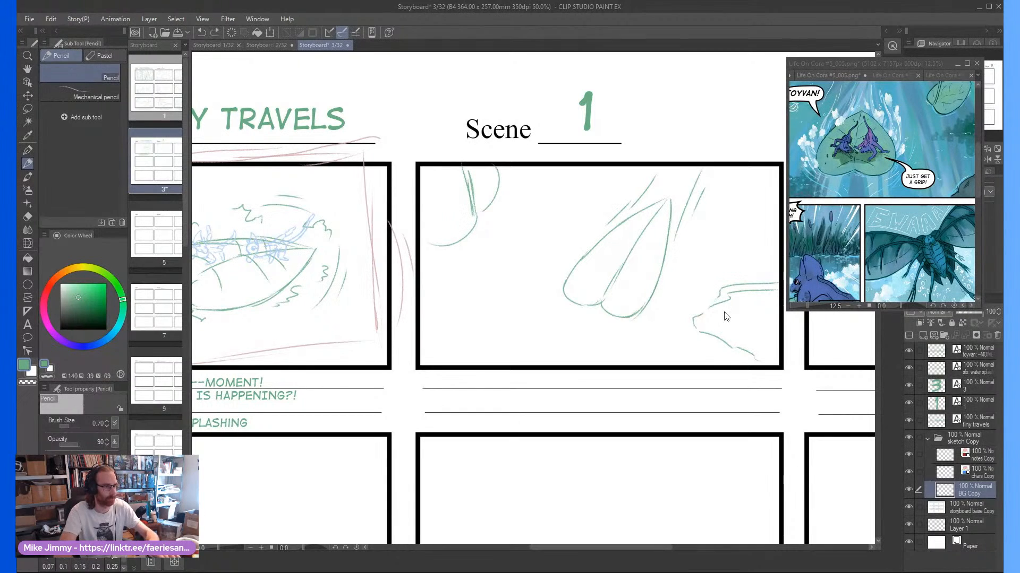
pyautogui.hotkey('ctrl', 'z')
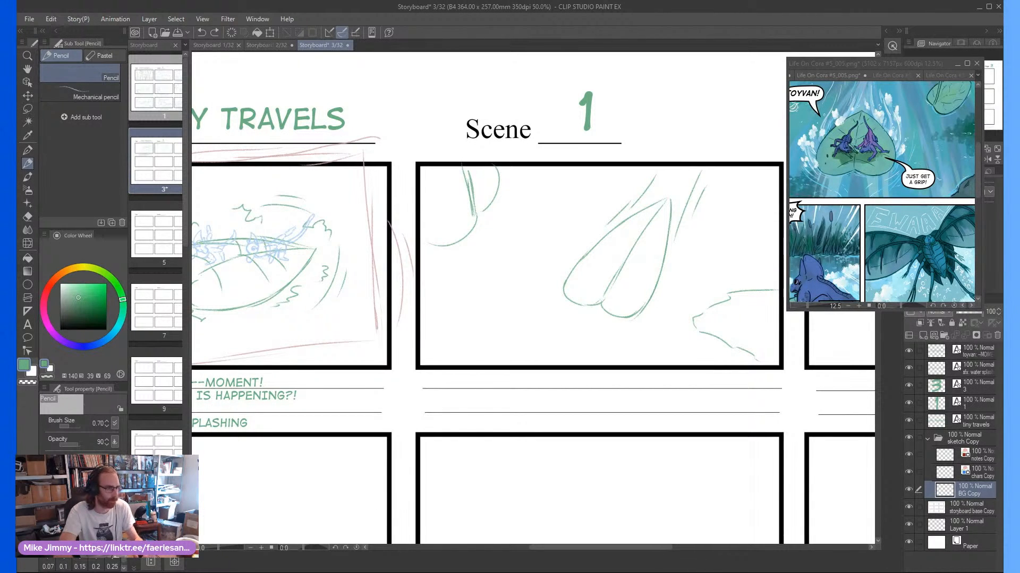
pyautogui.moveTo(691, 318)
pyautogui.mouseDown()
pyautogui.moveTo(699, 343)
pyautogui.moveTo(754, 369)
pyautogui.mouseUp()
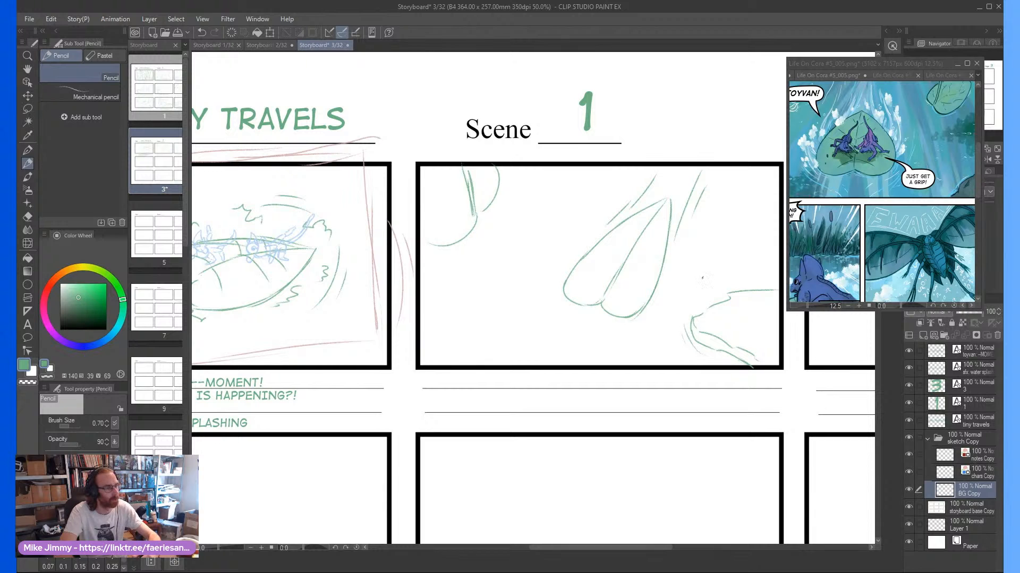
# Draw curly water splashes and upward streak lines around both sides of the large leaf in the second frame
pyautogui.moveTo(679, 254); pyautogui.dragTo(689, 222)
pyautogui.moveTo(665, 184); pyautogui.dragTo(670, 185)
pyautogui.moveTo(593, 222)
pyautogui.mouseDown()
pyautogui.moveTo(604, 190)
pyautogui.moveTo(628, 193)
pyautogui.moveTo(573, 263)
pyautogui.moveTo(562, 232)
pyautogui.mouseUp()
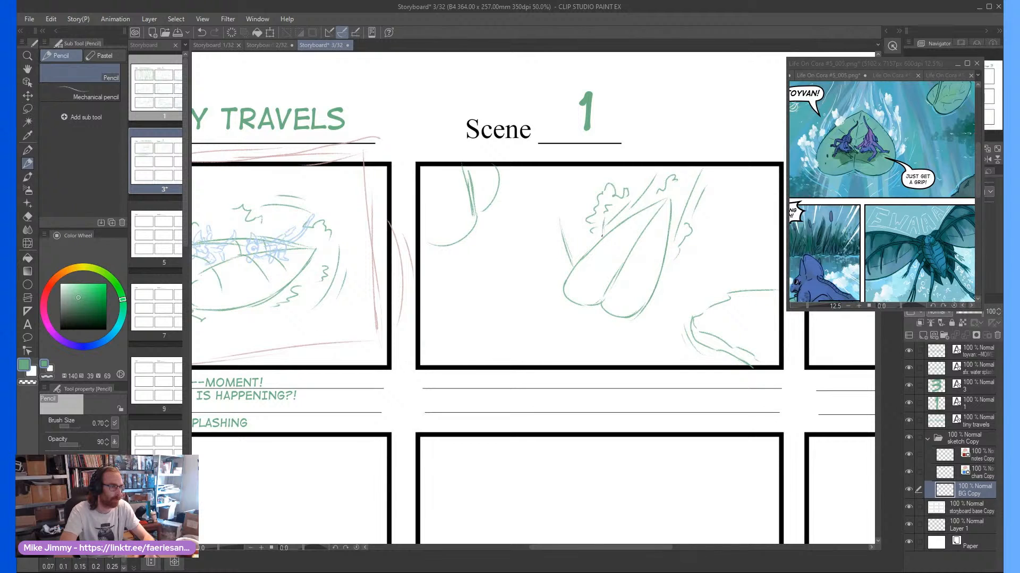
pyautogui.moveTo(602, 236)
pyautogui.mouseDown()
pyautogui.moveTo(608, 211)
pyautogui.moveTo(635, 197)
pyautogui.mouseUp()
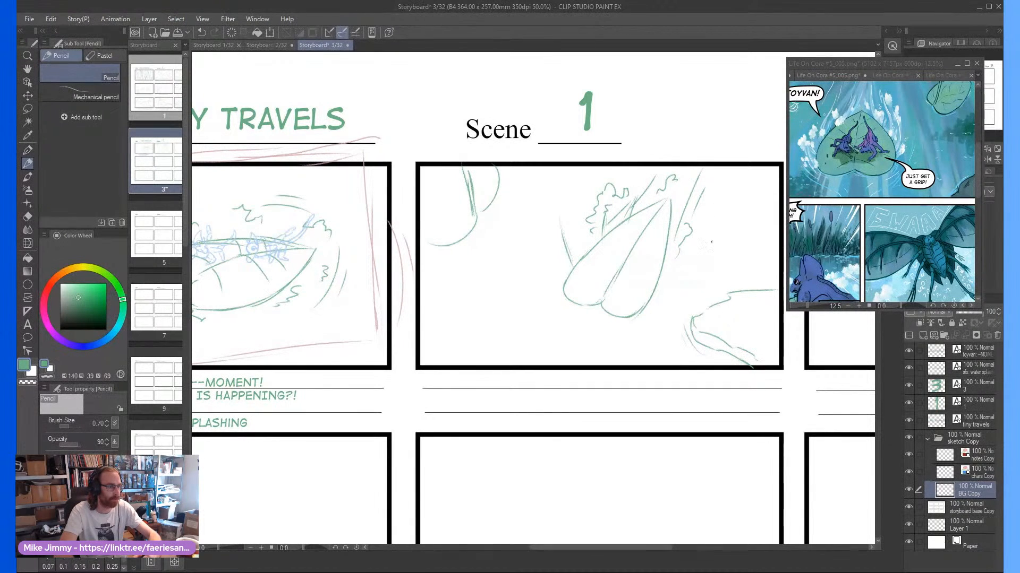
pyautogui.moveTo(651, 305)
pyautogui.mouseDown()
pyautogui.moveTo(681, 270)
pyautogui.moveTo(654, 293)
pyautogui.mouseUp()
pyautogui.moveTo(682, 237)
pyautogui.mouseDown()
pyautogui.moveTo(664, 270)
pyautogui.moveTo(665, 260)
pyautogui.mouseUp()
pyautogui.moveTo(684, 195); pyautogui.dragTo(672, 228)
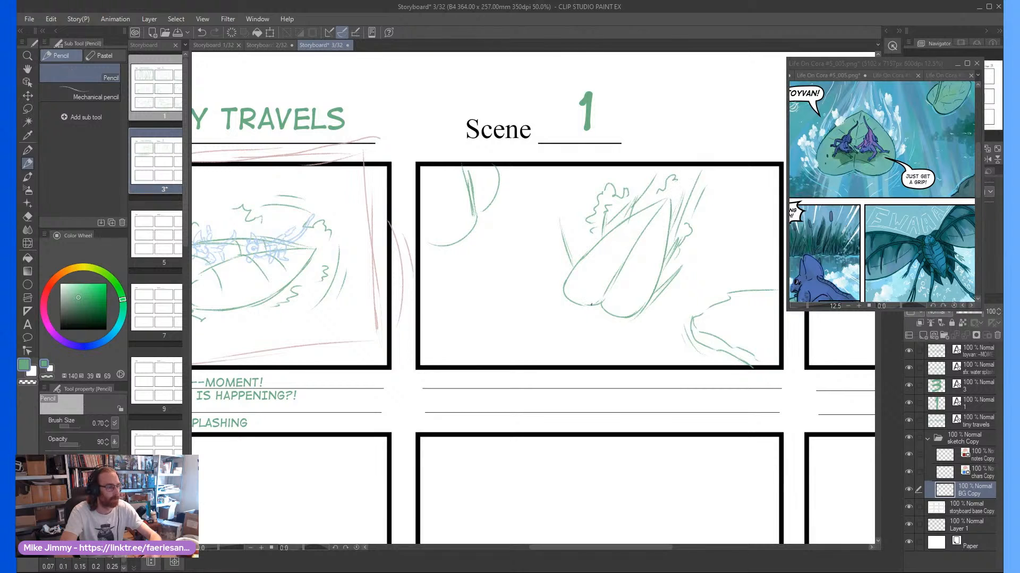
# Sketch the first creature's head, ears, body and long tail on the leaf's left half, on the chars Copy layer
pyautogui.scroll(1, 598, 279)
pyautogui.click(968, 476)
pyautogui.scroll(2, 601, 298)
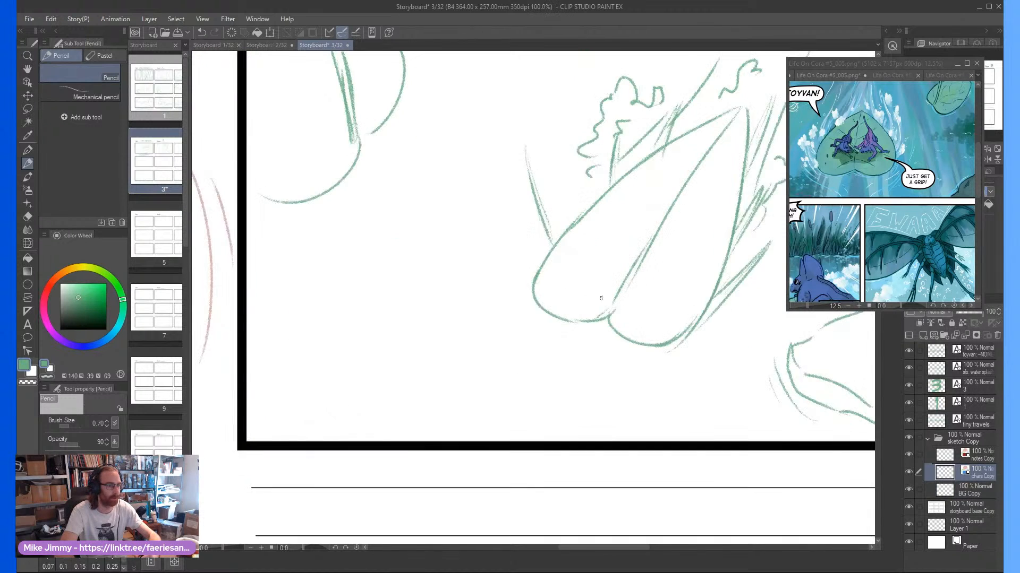
pyautogui.moveTo(579, 249)
pyautogui.mouseDown()
pyautogui.moveTo(577, 227)
pyautogui.moveTo(581, 257)
pyautogui.moveTo(592, 190)
pyautogui.mouseUp()
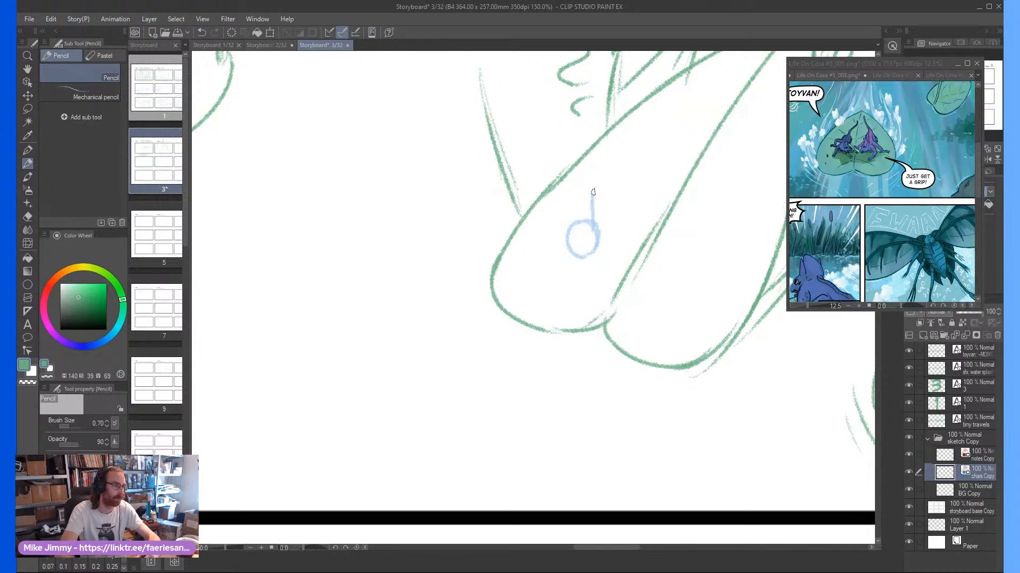
pyautogui.moveTo(597, 234)
pyautogui.mouseDown()
pyautogui.moveTo(597, 184)
pyautogui.moveTo(571, 222)
pyautogui.mouseUp()
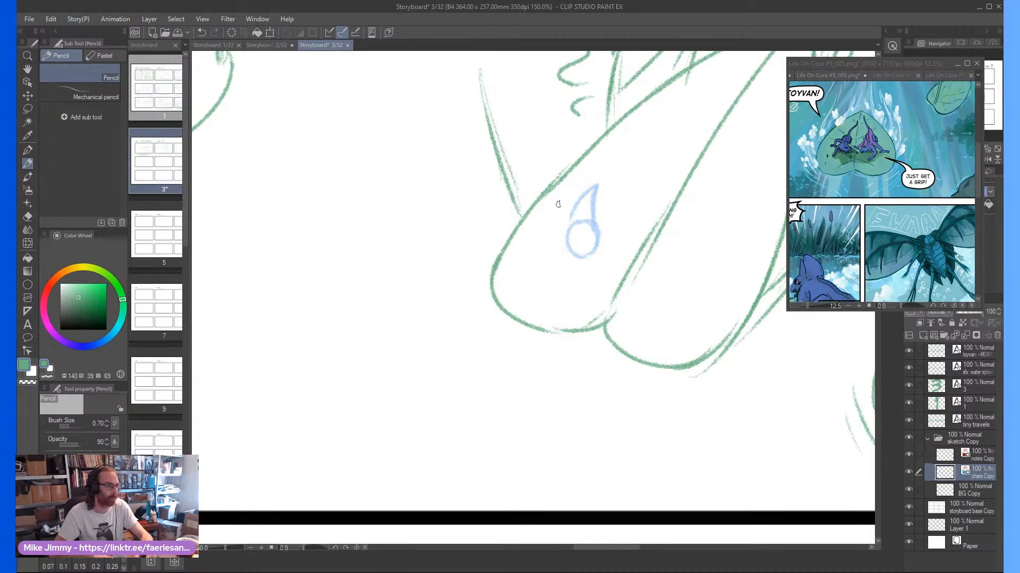
pyautogui.moveTo(569, 234)
pyautogui.mouseDown()
pyautogui.moveTo(565, 205)
pyautogui.moveTo(565, 225)
pyautogui.moveTo(600, 215)
pyautogui.moveTo(568, 253)
pyautogui.moveTo(602, 240)
pyautogui.moveTo(594, 266)
pyautogui.moveTo(571, 255)
pyautogui.mouseUp()
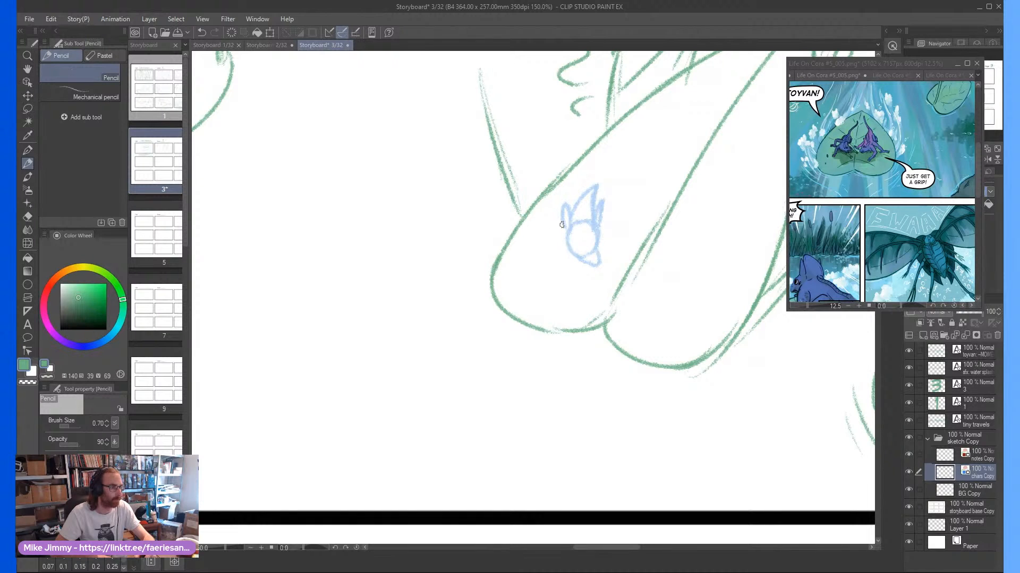
pyautogui.moveTo(606, 194)
pyautogui.mouseDown()
pyautogui.moveTo(623, 184)
pyautogui.moveTo(614, 212)
pyautogui.moveTo(646, 139)
pyautogui.moveTo(674, 108)
pyautogui.moveTo(627, 186)
pyautogui.moveTo(612, 219)
pyautogui.moveTo(633, 203)
pyautogui.moveTo(611, 244)
pyautogui.moveTo(609, 222)
pyautogui.moveTo(625, 233)
pyautogui.moveTo(615, 223)
pyautogui.mouseUp()
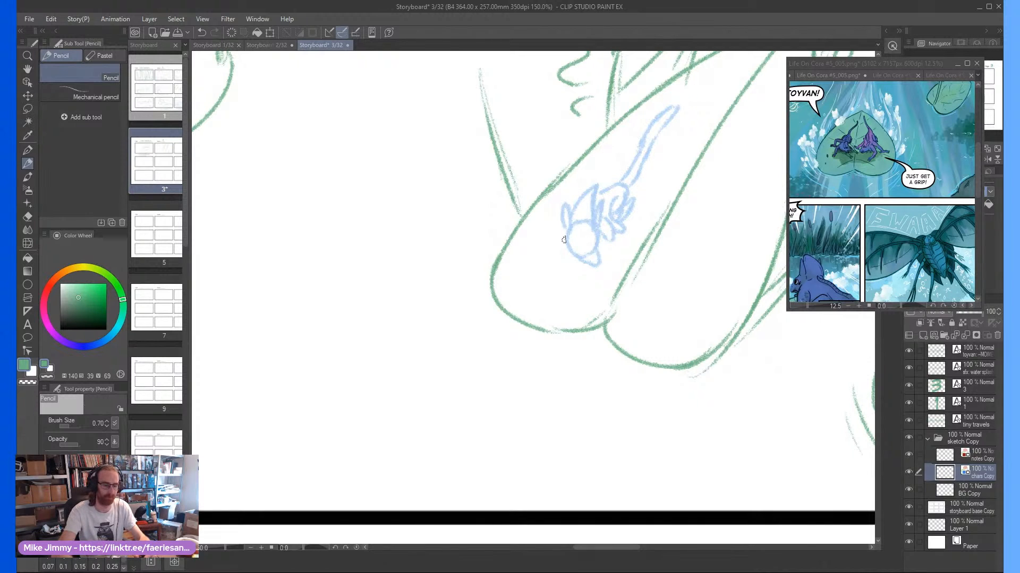
# Add a round eye with a pupil and an open mouth to the first creature's head
pyautogui.scroll(5, 587, 236)
pyautogui.moveTo(587, 236)
pyautogui.mouseDown()
pyautogui.moveTo(622, 227)
pyautogui.moveTo(574, 212)
pyautogui.moveTo(597, 227)
pyautogui.mouseUp()
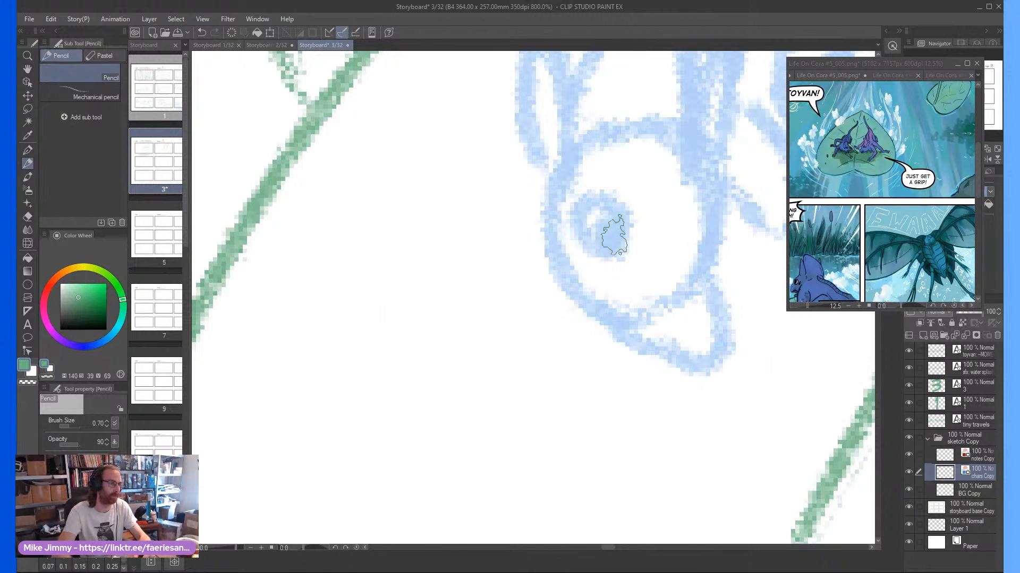
pyautogui.scroll(-2, 550, 154)
pyautogui.scroll(-3, 550, 154)
pyautogui.scroll(3, 587, 196)
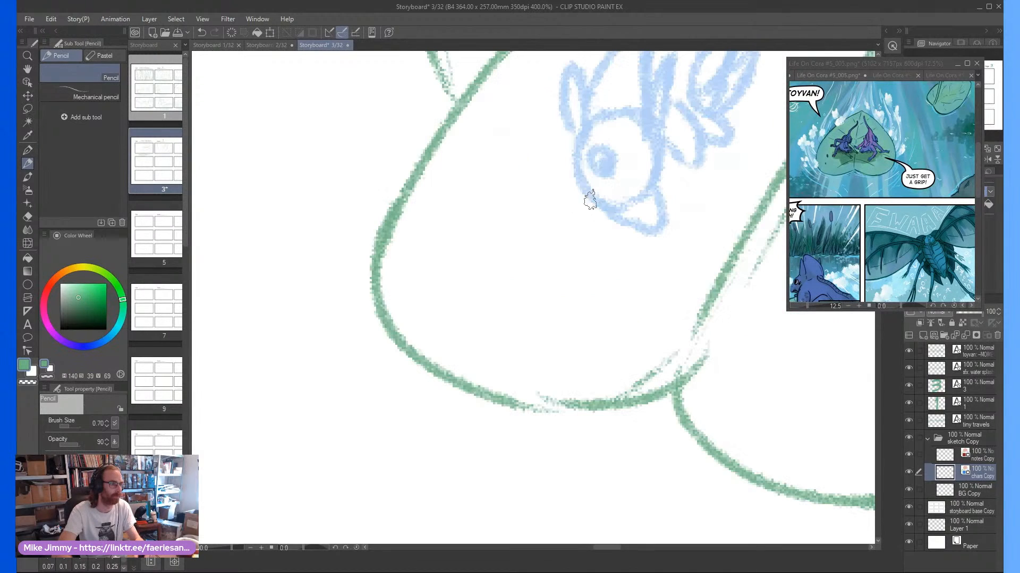
pyautogui.scroll(-4, 619, 234)
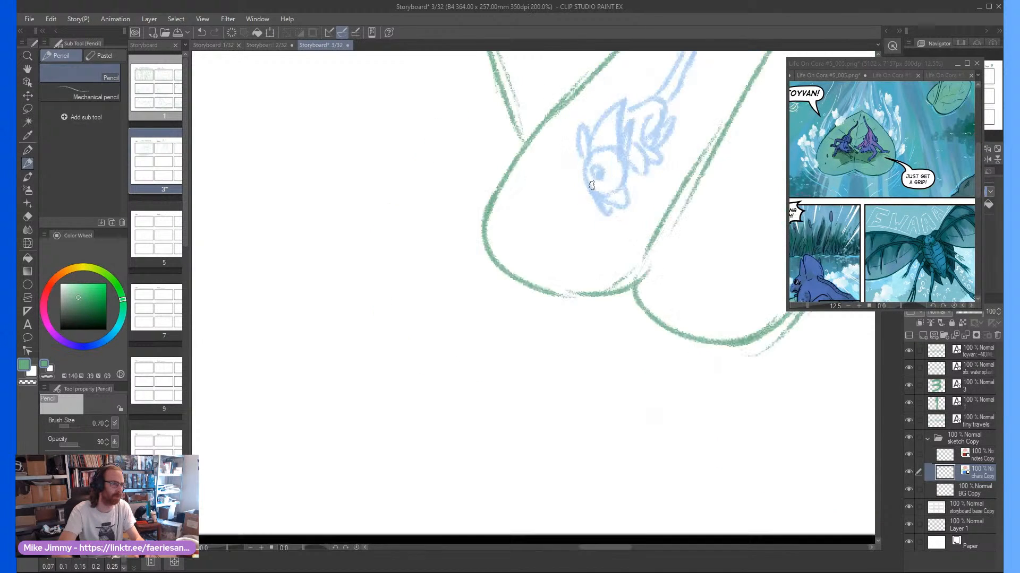
# Sketch the second creature's head on the leaf's right half, with snout, eye, large ear and open mouth
pyautogui.scroll(3, 667, 210)
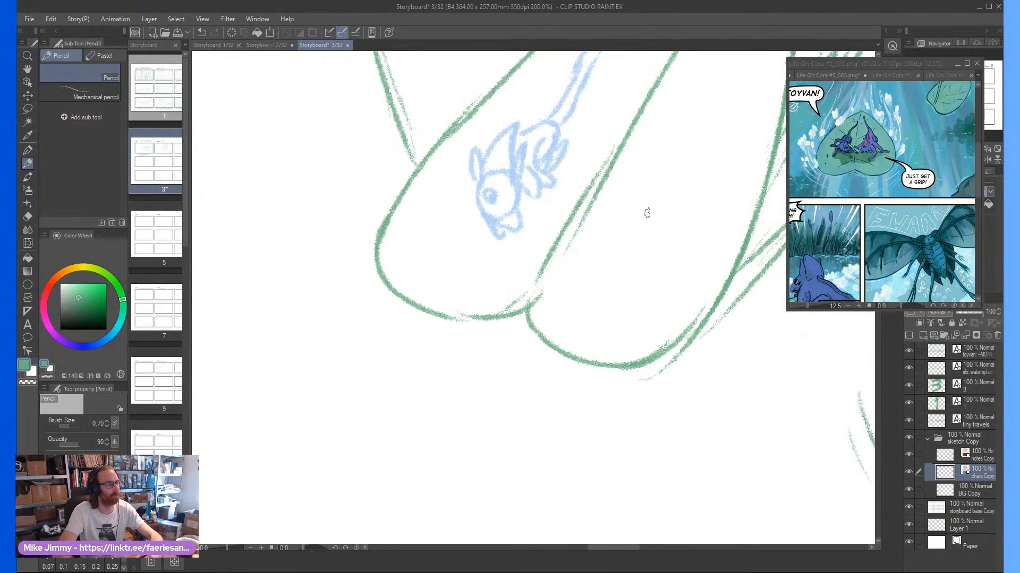
pyautogui.moveTo(648, 230)
pyautogui.mouseDown()
pyautogui.moveTo(656, 210)
pyautogui.moveTo(635, 195)
pyautogui.moveTo(618, 209)
pyautogui.moveTo(621, 226)
pyautogui.moveTo(643, 235)
pyautogui.moveTo(629, 232)
pyautogui.moveTo(621, 207)
pyautogui.moveTo(649, 184)
pyautogui.moveTo(661, 155)
pyautogui.moveTo(661, 218)
pyautogui.moveTo(697, 206)
pyautogui.moveTo(600, 242)
pyautogui.moveTo(597, 256)
pyautogui.moveTo(640, 272)
pyautogui.mouseUp()
pyautogui.scroll(2, 605, 204)
pyautogui.moveTo(662, 221)
pyautogui.mouseDown()
pyautogui.moveTo(680, 210)
pyautogui.moveTo(686, 222)
pyautogui.moveTo(668, 240)
pyautogui.moveTo(657, 218)
pyautogui.mouseUp()
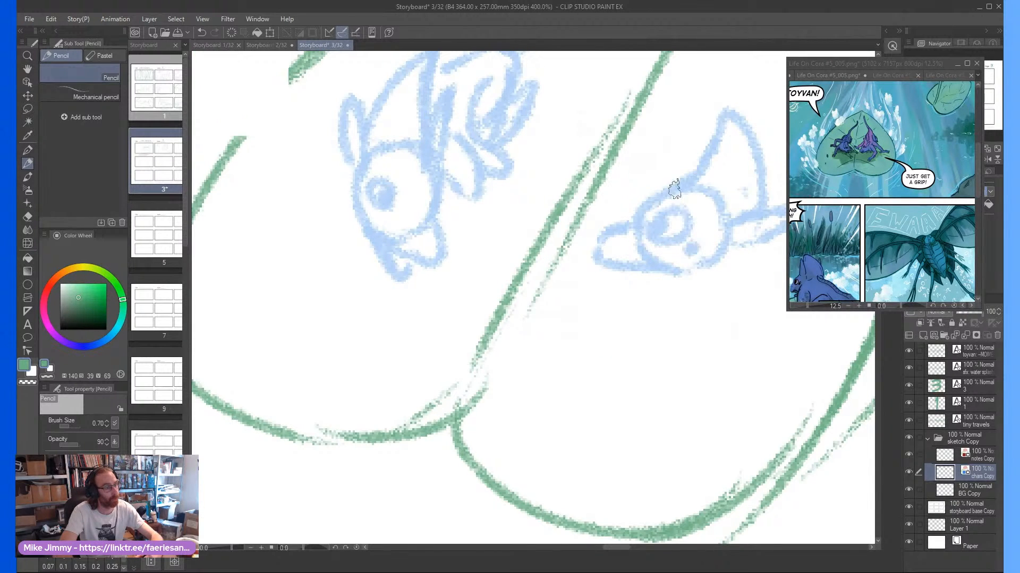
pyautogui.scroll(-4, 653, 214)
pyautogui.scroll(2, 653, 214)
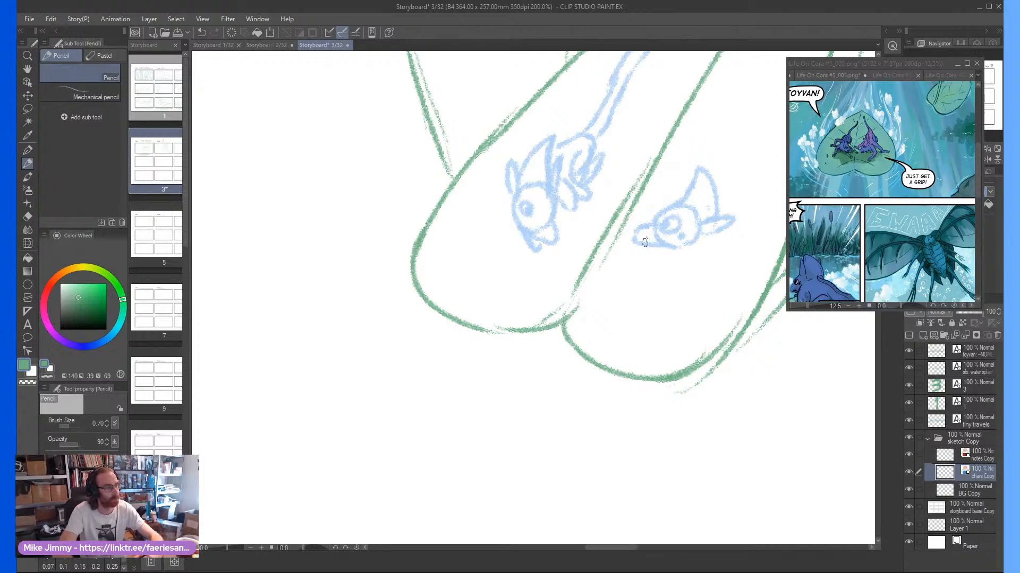
pyautogui.moveTo(658, 250)
pyautogui.mouseDown()
pyautogui.moveTo(639, 260)
pyautogui.moveTo(669, 252)
pyautogui.mouseUp()
# Draw the second creature's back, legs and long raised tail behind its head, and finish its ears
pyautogui.scroll(-2, 670, 251)
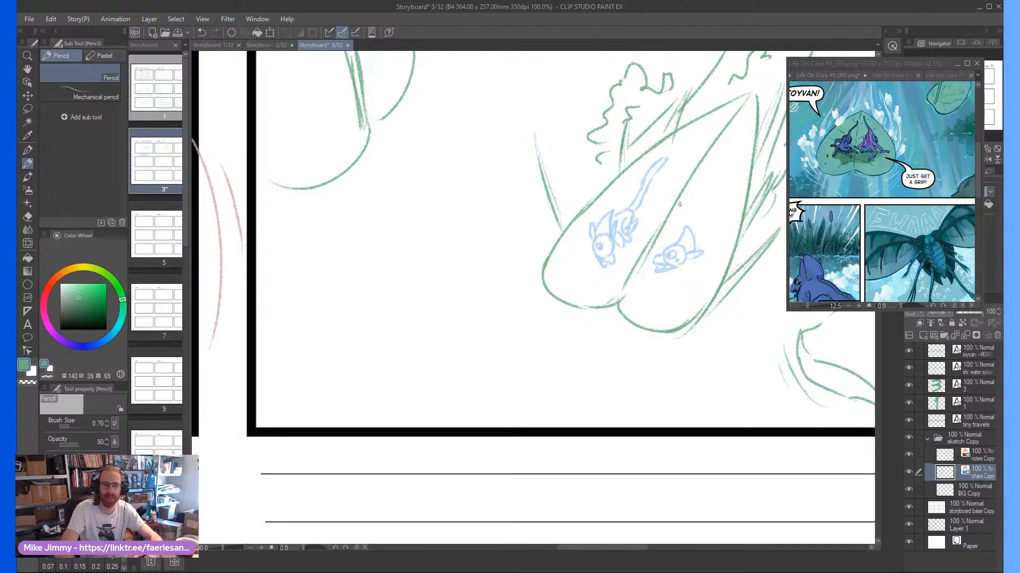
pyautogui.scroll(1, 679, 204)
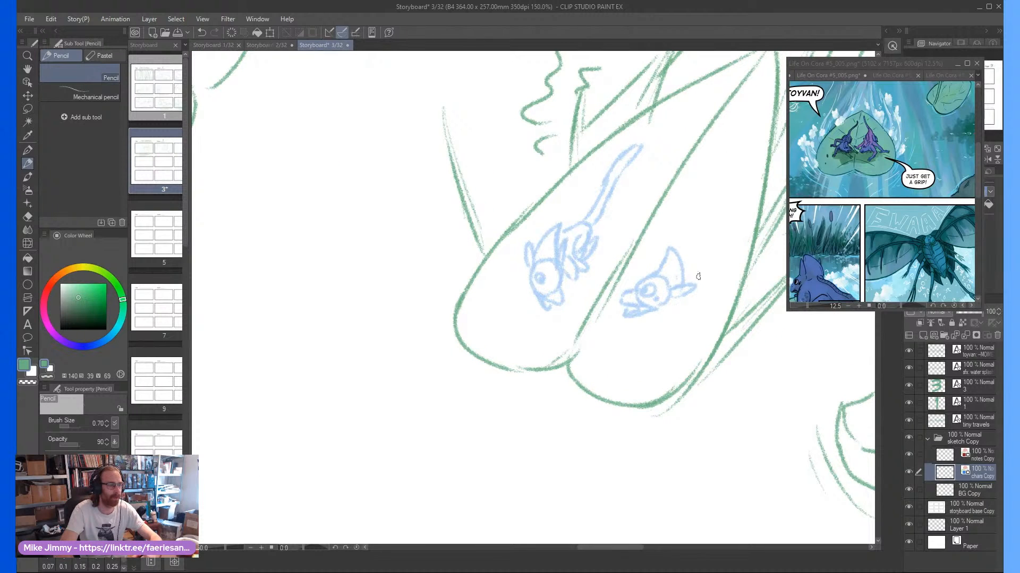
pyautogui.moveTo(698, 277)
pyautogui.mouseDown()
pyautogui.moveTo(701, 244)
pyautogui.moveTo(706, 277)
pyautogui.moveTo(699, 241)
pyautogui.moveTo(706, 249)
pyautogui.moveTo(714, 204)
pyautogui.moveTo(694, 210)
pyautogui.moveTo(675, 242)
pyautogui.mouseUp()
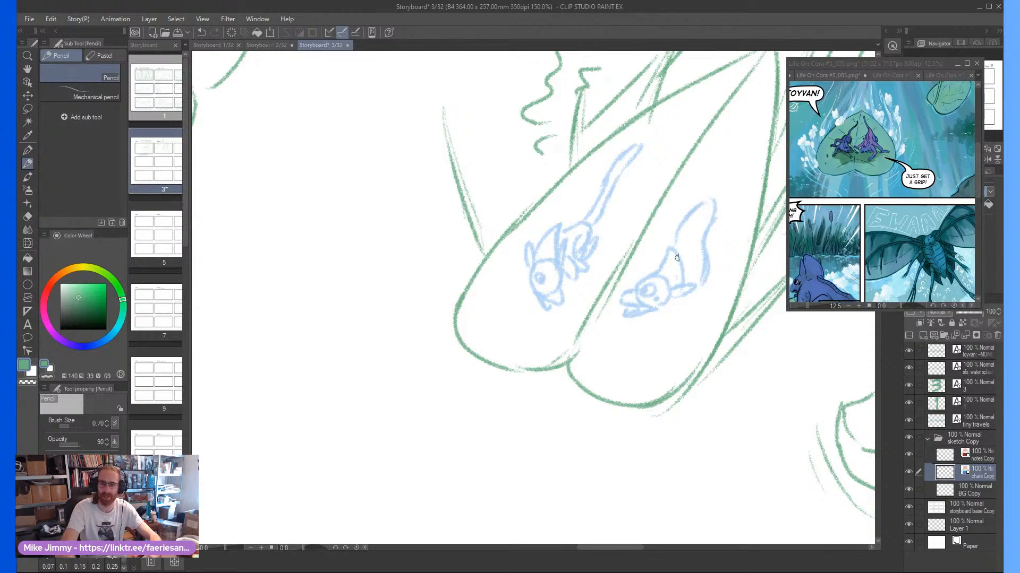
pyautogui.moveTo(693, 271)
pyautogui.mouseDown()
pyautogui.moveTo(722, 286)
pyautogui.moveTo(699, 285)
pyautogui.moveTo(728, 284)
pyautogui.moveTo(697, 309)
pyautogui.moveTo(706, 247)
pyautogui.moveTo(726, 244)
pyautogui.moveTo(734, 252)
pyautogui.moveTo(715, 259)
pyautogui.moveTo(737, 252)
pyautogui.moveTo(720, 271)
pyautogui.mouseUp()
pyautogui.moveTo(708, 218)
pyautogui.mouseDown()
pyautogui.moveTo(712, 242)
pyautogui.moveTo(723, 231)
pyautogui.moveTo(712, 230)
pyautogui.moveTo(702, 197)
pyautogui.moveTo(690, 216)
pyautogui.moveTo(713, 193)
pyautogui.moveTo(689, 214)
pyautogui.moveTo(727, 99)
pyautogui.moveTo(715, 214)
pyautogui.mouseUp()
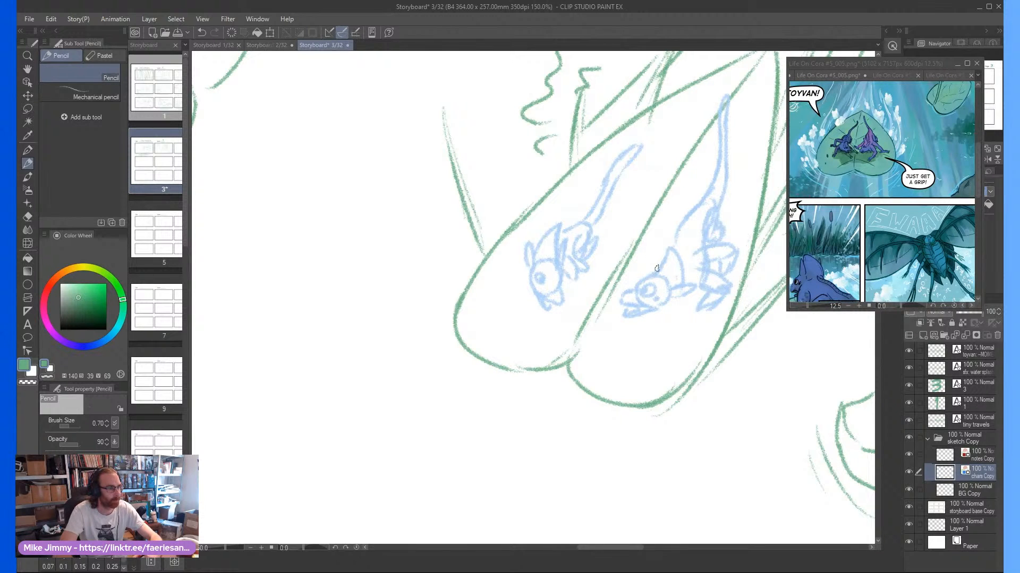
pyautogui.moveTo(669, 240)
pyautogui.mouseDown()
pyautogui.moveTo(653, 247)
pyautogui.moveTo(673, 229)
pyautogui.mouseUp()
pyautogui.scroll(-5, 687, 213)
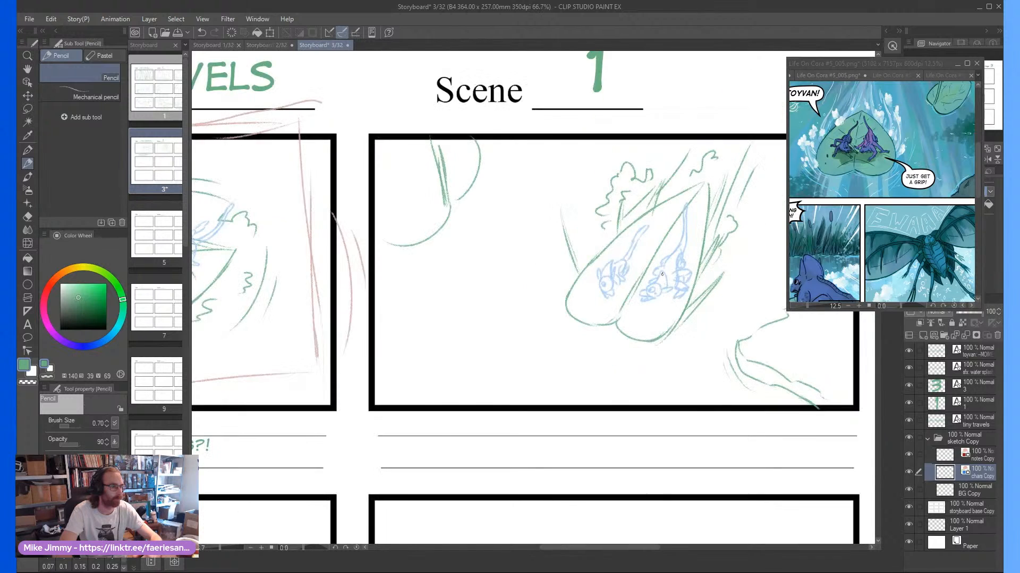
# Add a caption reading "OGSTAN: TOYVAN!!" on the lines beneath frame two
pyautogui.scroll(1, 651, 251)
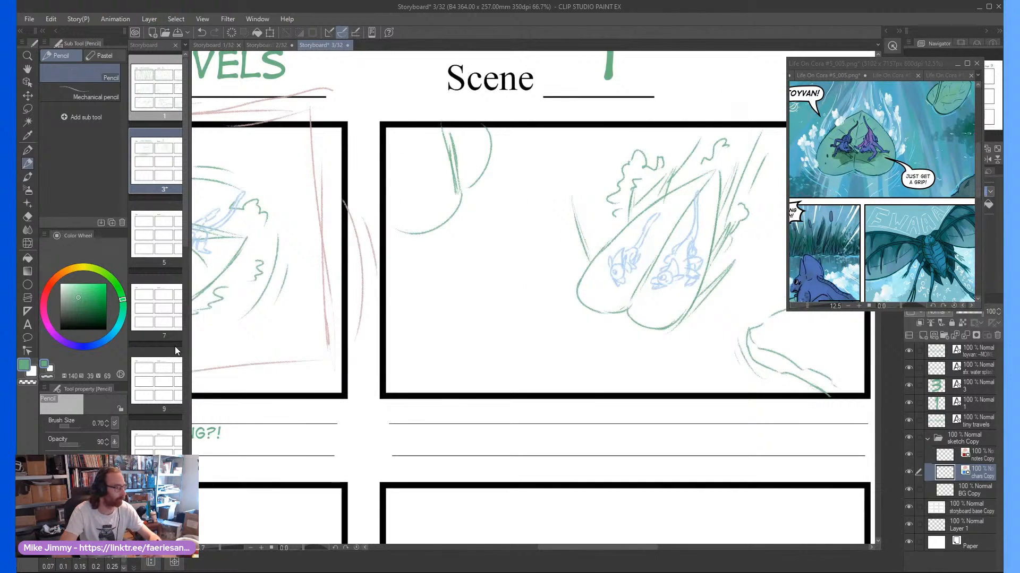
pyautogui.click(27, 324)
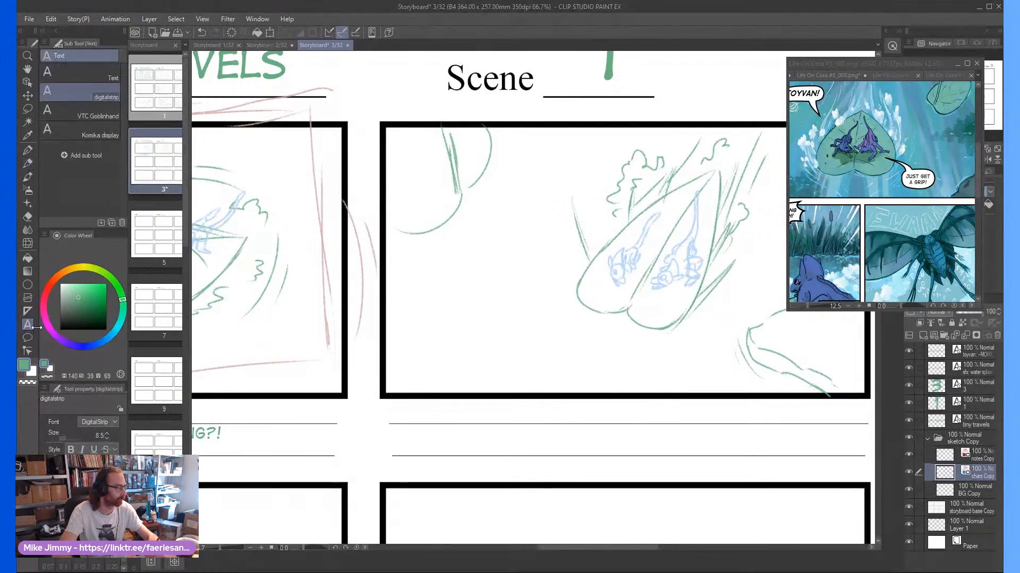
pyautogui.click(479, 406)
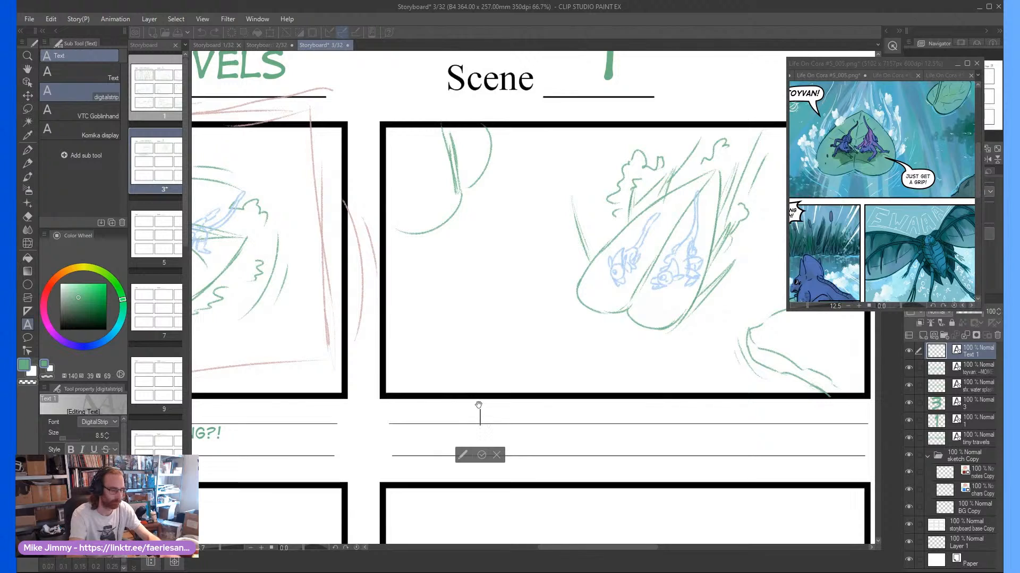
pyautogui.write('OGSTAN: ')
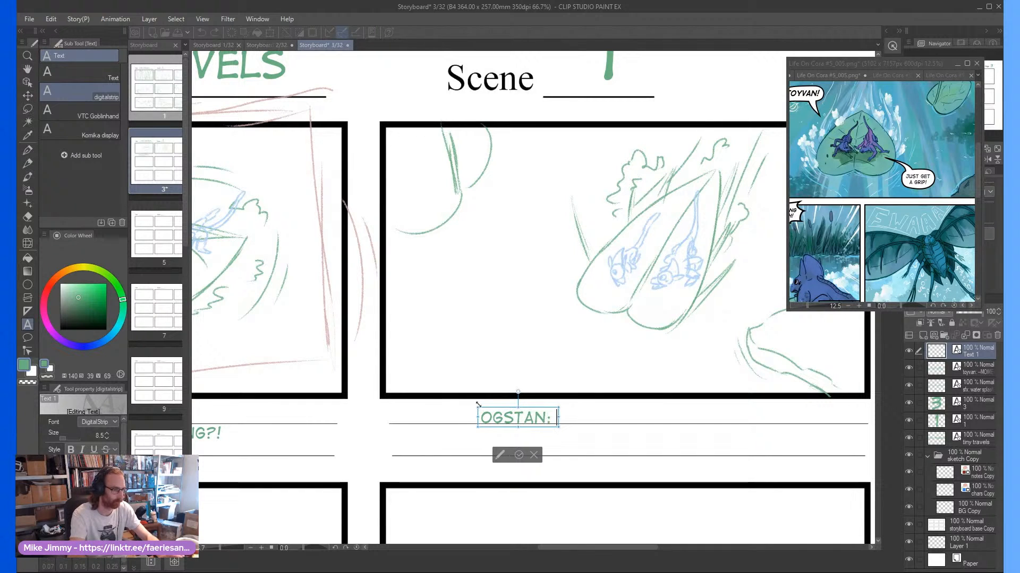
pyautogui.write('TO')
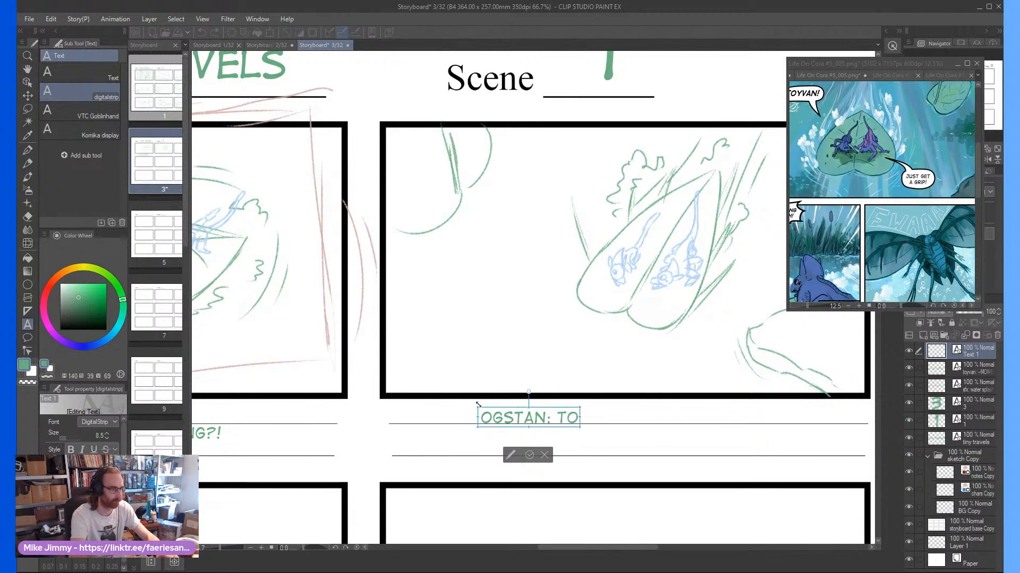
pyautogui.write('YVAN!!')
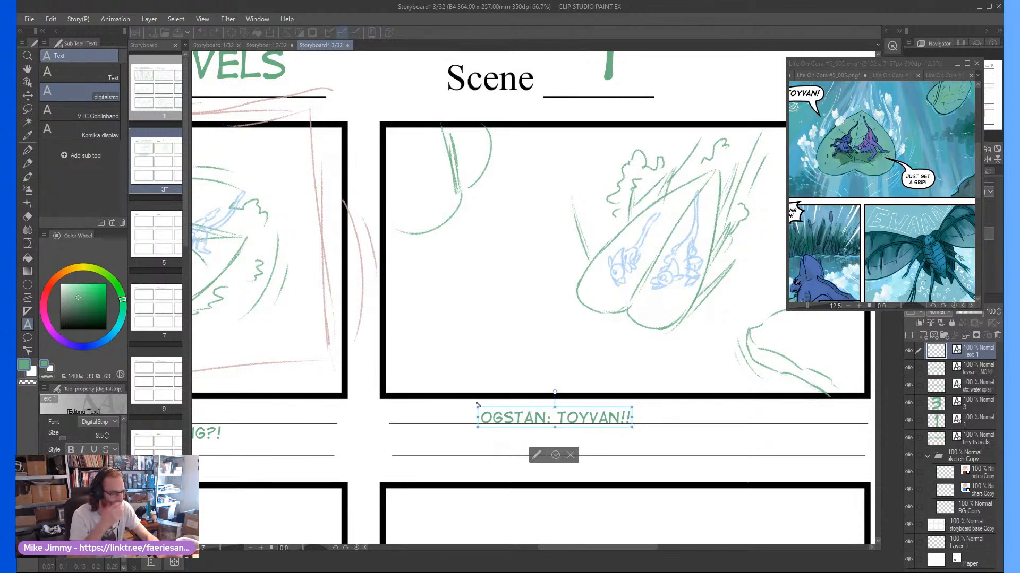
pyautogui.write(' WHAT!')
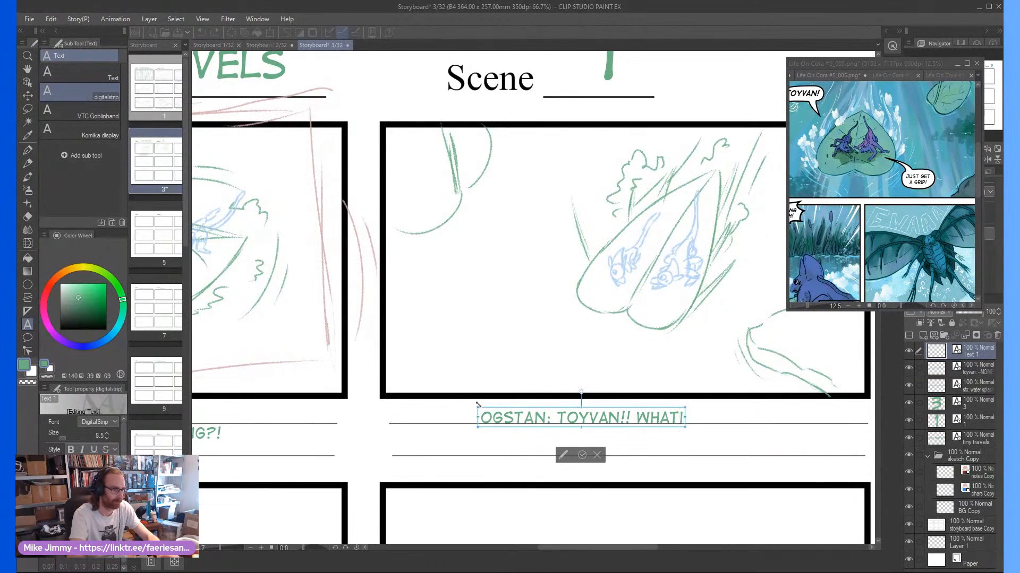
pyautogui.press('BackSpace')
pyautogui.write("'S")
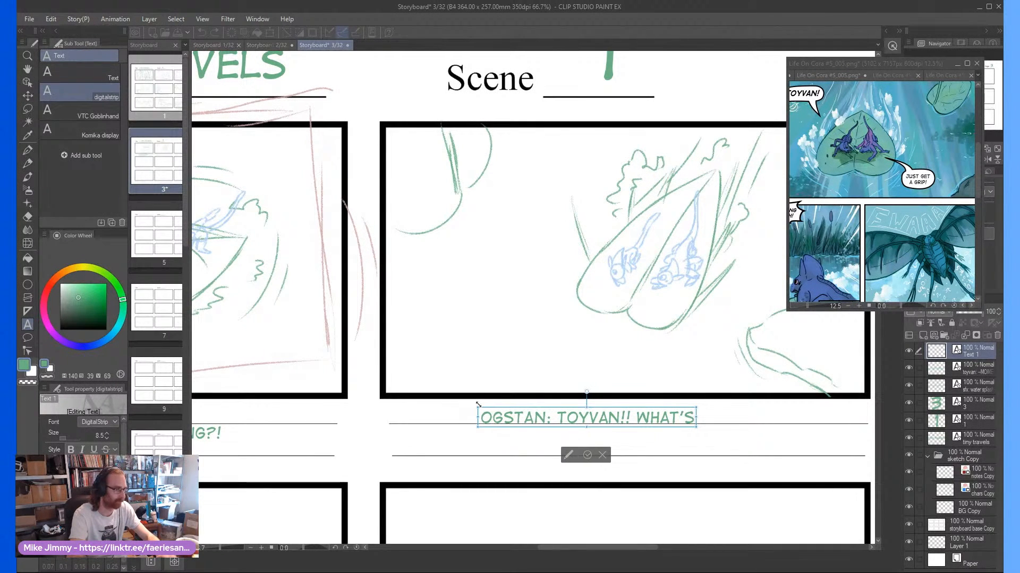
pyautogui.press('BackSpace')
pyautogui.press('BackSpace')
pyautogui.press('BackSpace')
pyautogui.press('BackSpace')
pyautogui.press('BackSpace')
pyautogui.press('BackSpace')
pyautogui.press('BackSpace')
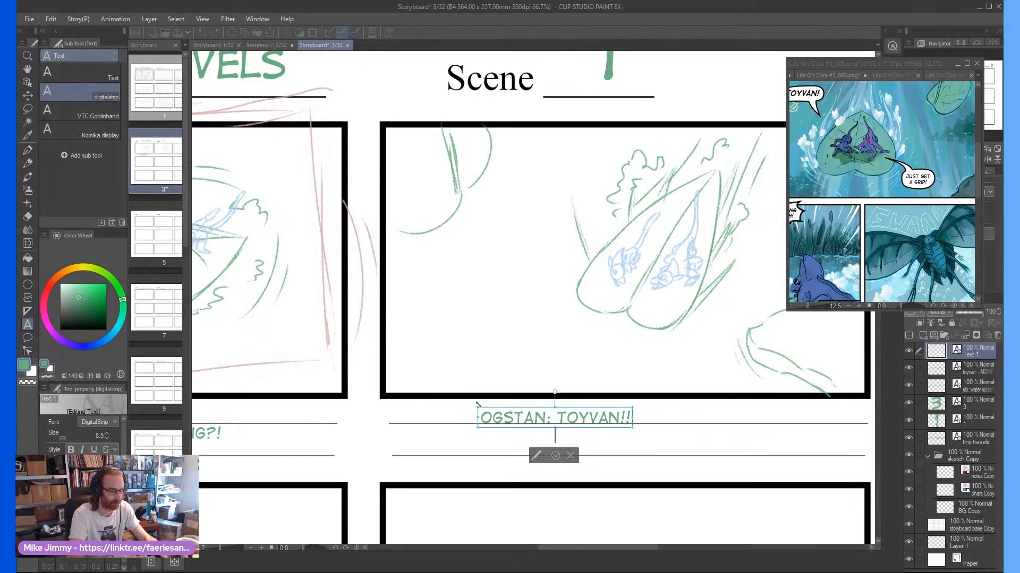
pyautogui.press('Return')
pyautogui.press('BackSpace')
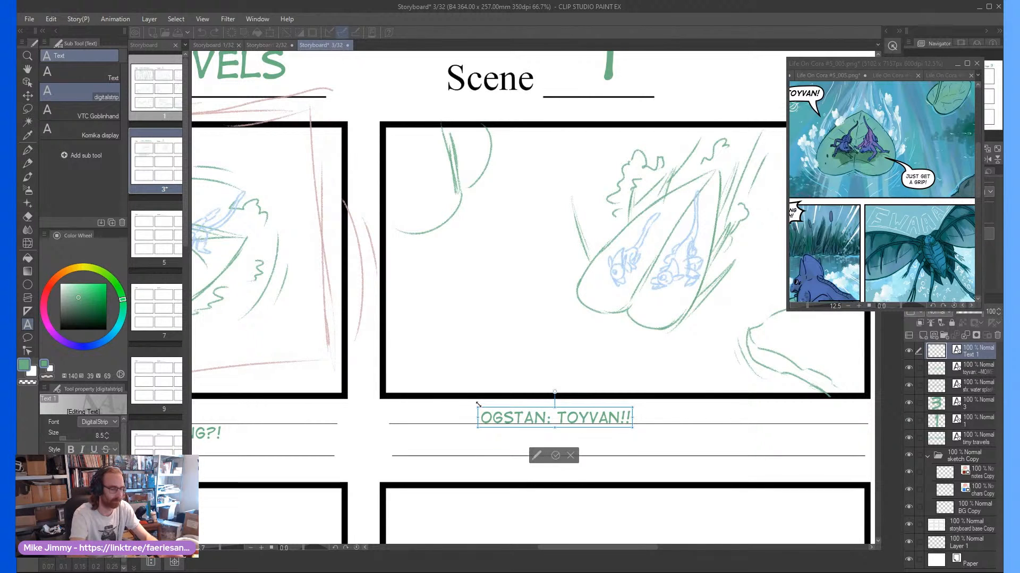
# Add a second line "TOYVAN: JUST GET A GRIP!" to frame two's caption and commit the text
pyautogui.press('Return')
pyautogui.write('TOYVAN:')
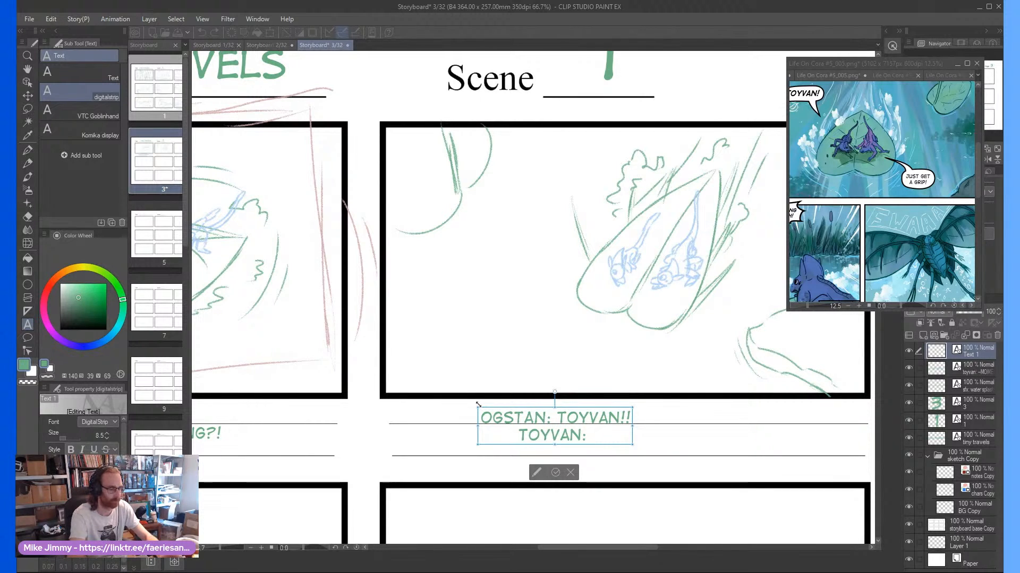
pyautogui.write(' JUS')
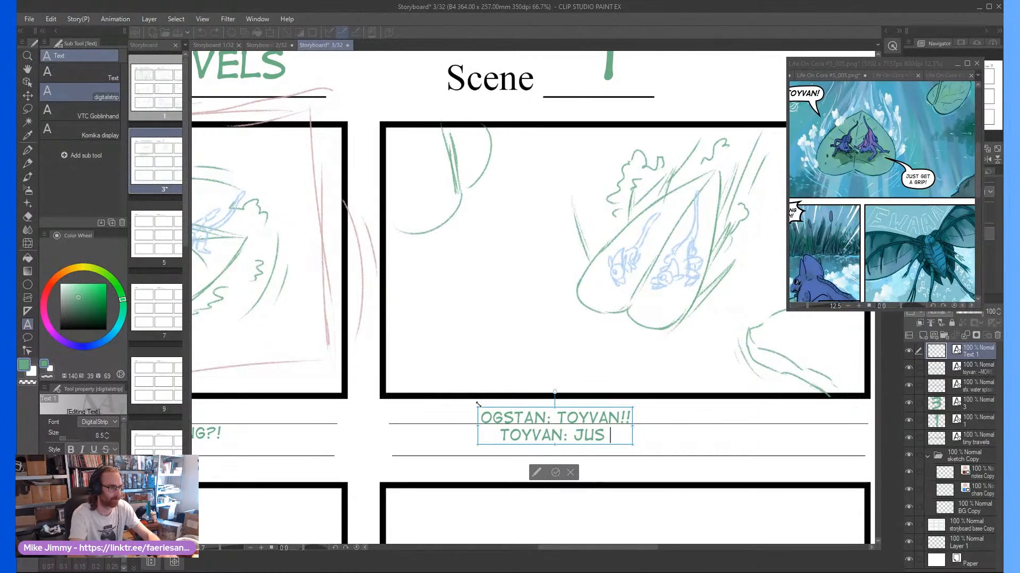
pyautogui.write('T GET A GRIP!')
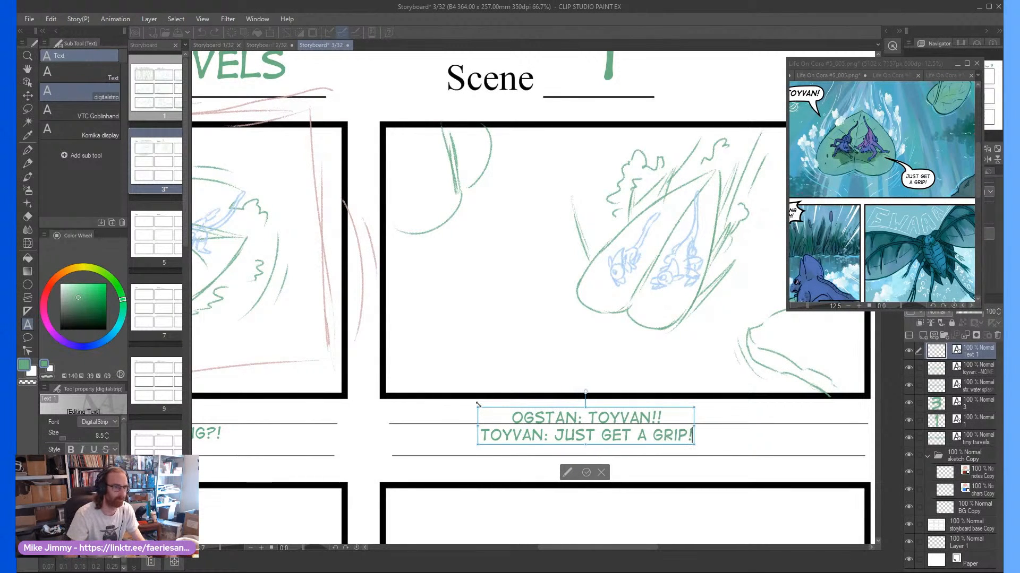
pyautogui.click(587, 472)
# Pencil hatch marks on the corner bank and three motion arrows around the leaf in frame two, on the notes Copy layer
pyautogui.click(990, 477)
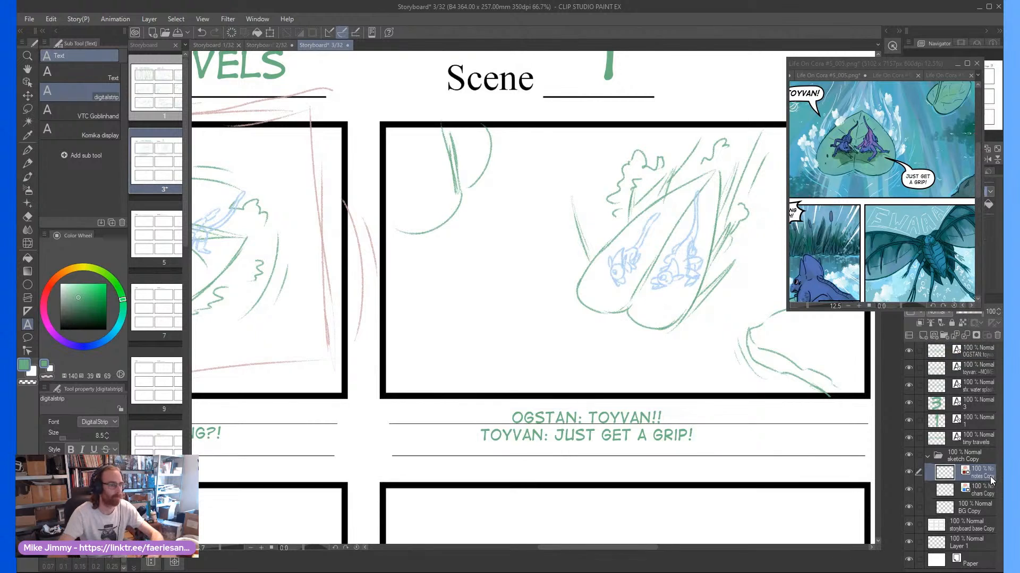
pyautogui.hotkey('ctrl', '-')
pyautogui.scroll(1, 765, 267)
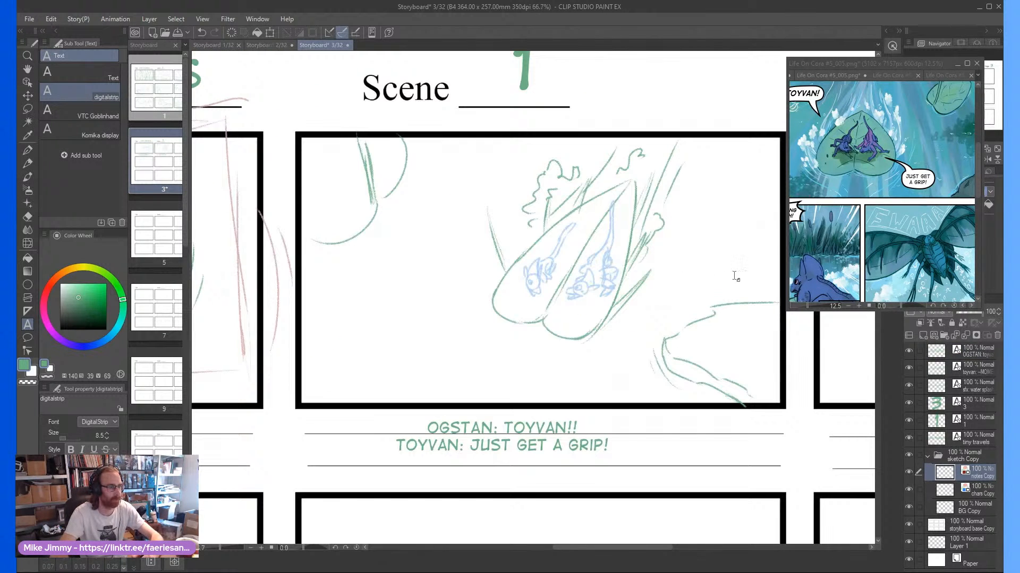
pyautogui.press('p')
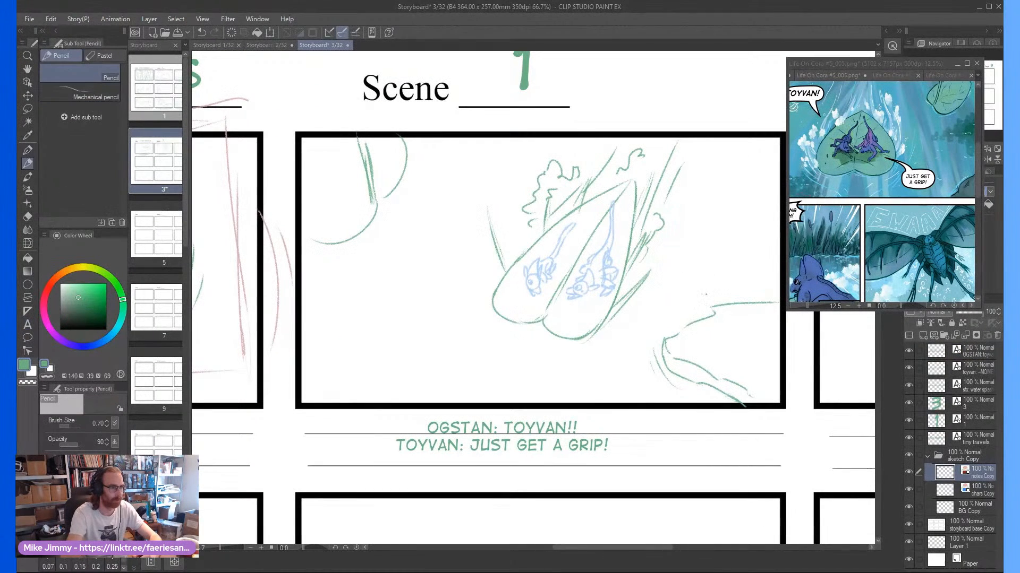
pyautogui.moveTo(688, 363)
pyautogui.mouseDown()
pyautogui.moveTo(698, 341)
pyautogui.moveTo(695, 383)
pyautogui.mouseUp()
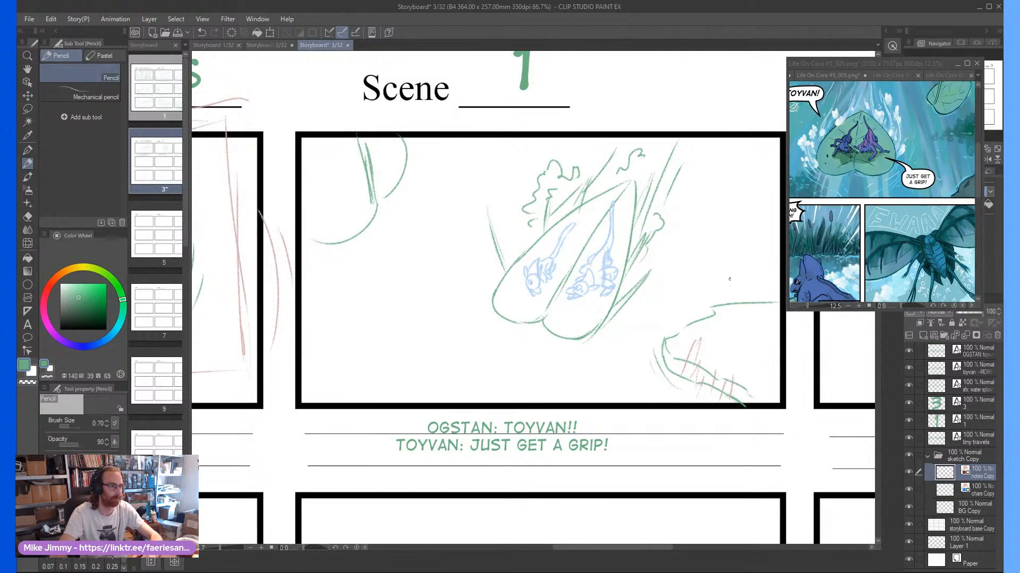
pyautogui.moveTo(729, 279); pyautogui.dragTo(746, 193)
pyautogui.moveTo(727, 217); pyautogui.dragTo(748, 191)
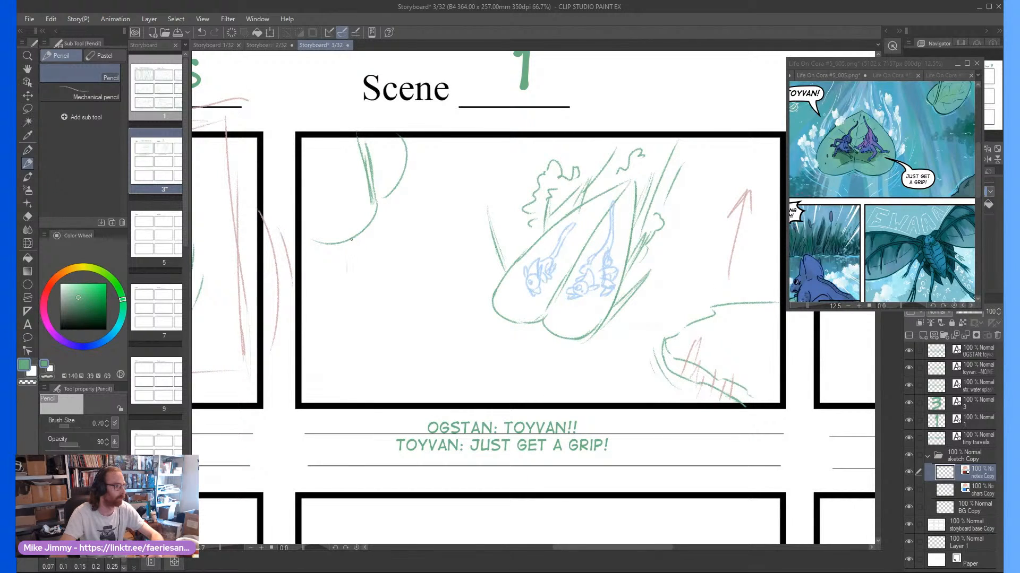
pyautogui.moveTo(340, 286)
pyautogui.mouseDown()
pyautogui.moveTo(350, 193)
pyautogui.moveTo(355, 207)
pyautogui.mouseUp()
pyautogui.moveTo(533, 342)
pyautogui.mouseDown()
pyautogui.moveTo(497, 388)
pyautogui.moveTo(520, 375)
pyautogui.mouseUp()
# Show the "WE'RE GOING TO CRASH!" panel of reference page 005 and bring the empty frame three into view
pyautogui.scroll(-3, 524, 336)
pyautogui.scroll(1, 658, 326)
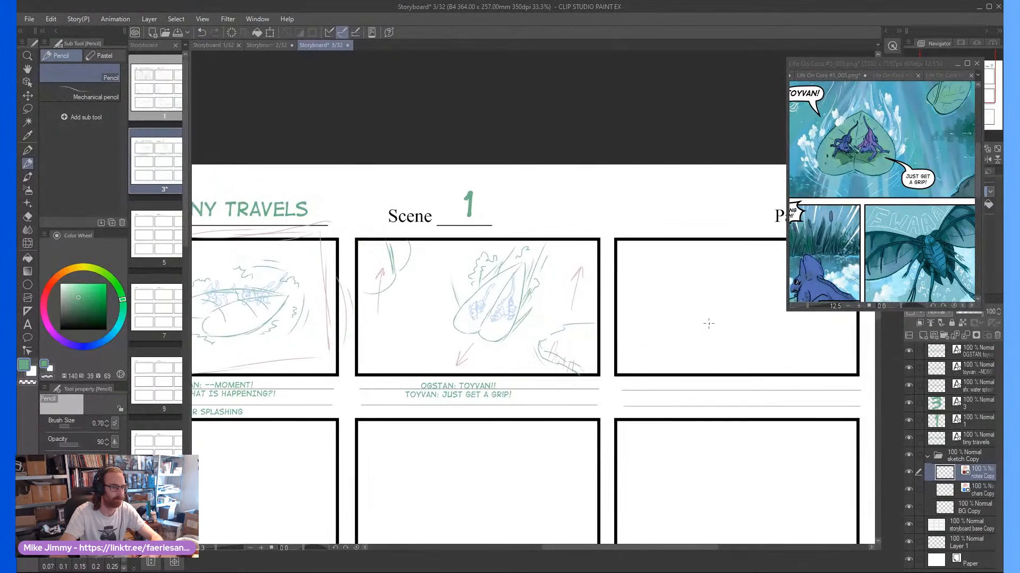
pyautogui.hscroll(1, 718, 334)
pyautogui.click(851, 259)
pyautogui.moveTo(787, 277); pyautogui.dragTo(844, 217)
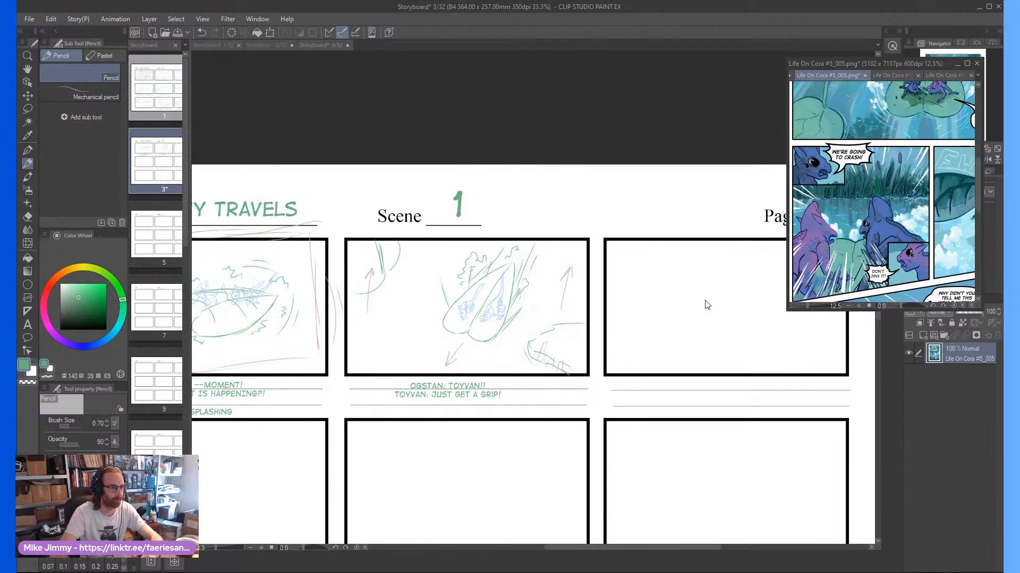
pyautogui.click(688, 313)
pyautogui.scroll(-1, 689, 312)
pyautogui.scroll(2, 689, 312)
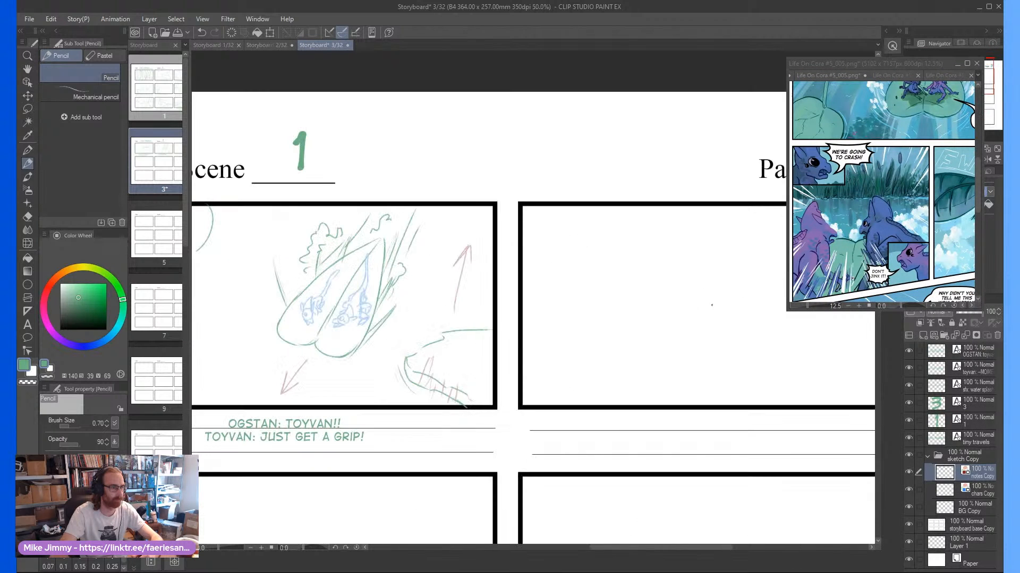
pyautogui.hscroll(2, 619, 287)
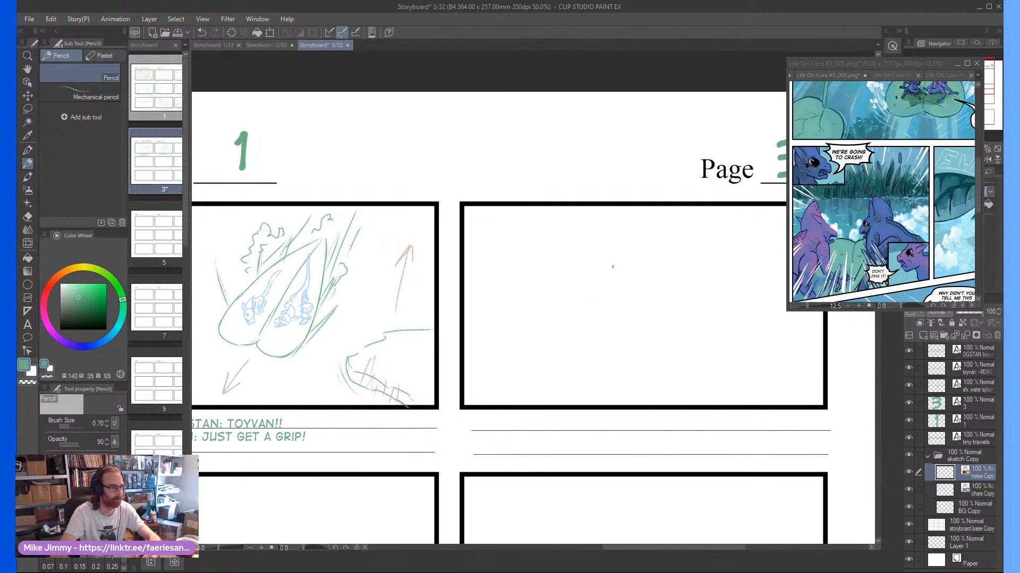
# Sketch the leaf's two-lobed front edge with its centre crease across frame three, on the BG Copy layer
pyautogui.click(966, 491)
pyautogui.click(966, 508)
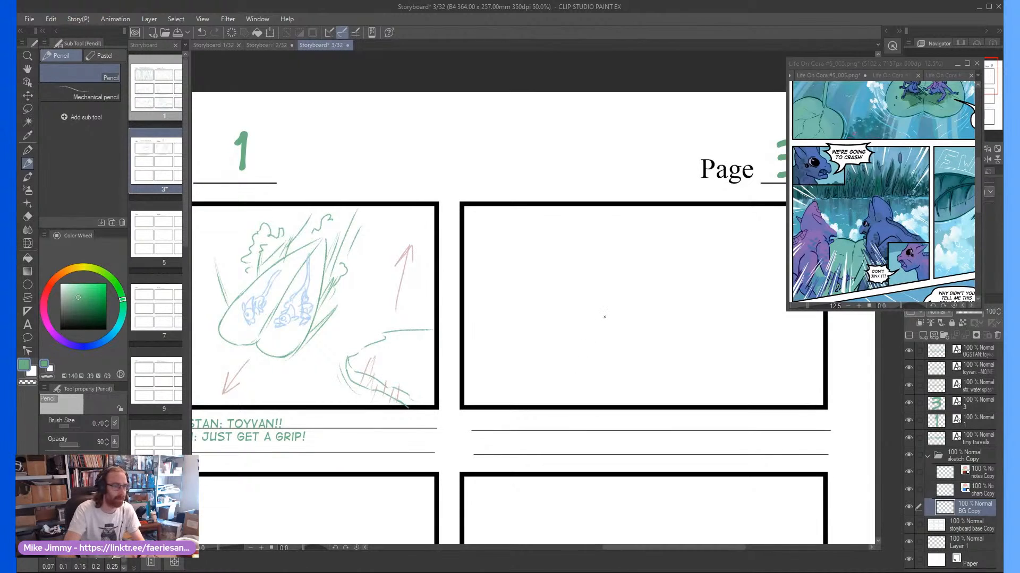
pyautogui.scroll(1, 610, 335)
pyautogui.scroll(-1, 610, 340)
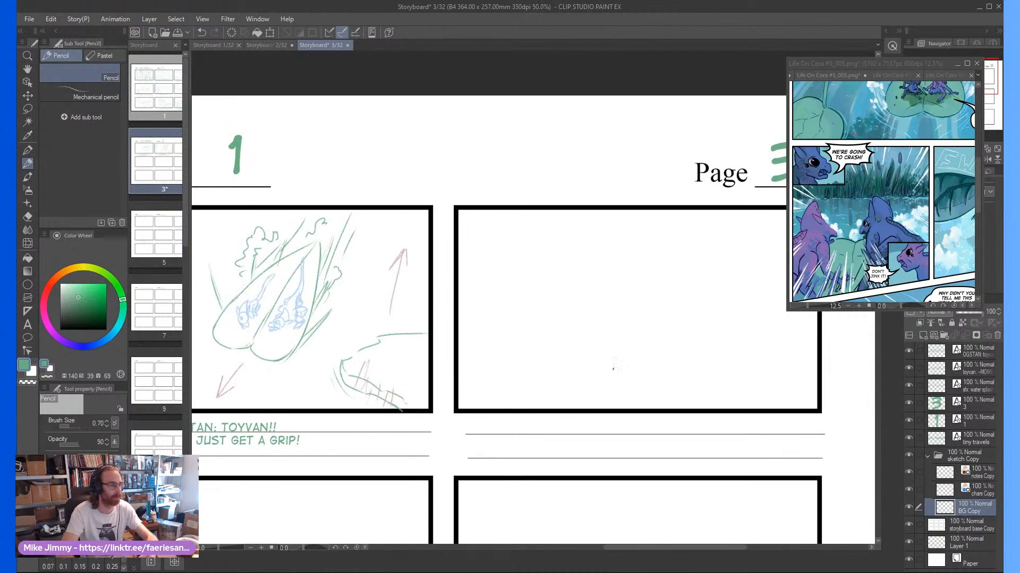
pyautogui.moveTo(620, 325)
pyautogui.mouseDown()
pyautogui.moveTo(528, 318)
pyautogui.moveTo(481, 339)
pyautogui.mouseUp()
pyautogui.moveTo(535, 306); pyautogui.dragTo(459, 348)
pyautogui.moveTo(621, 325)
pyautogui.mouseDown()
pyautogui.moveTo(681, 294)
pyautogui.moveTo(819, 364)
pyautogui.mouseUp()
pyautogui.moveTo(724, 309); pyautogui.dragTo(821, 360)
pyautogui.moveTo(768, 322); pyautogui.dragTo(668, 299)
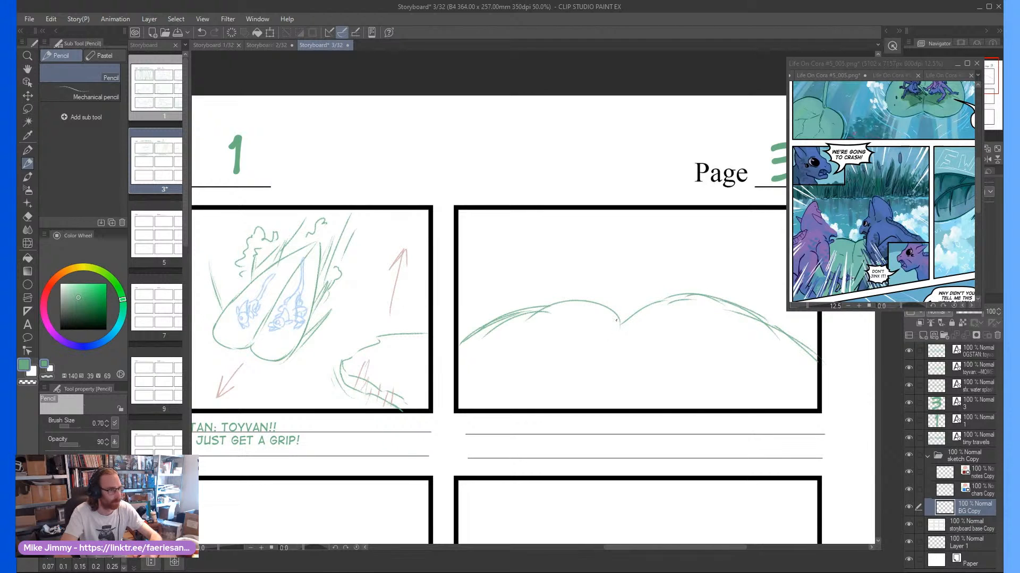
pyautogui.moveTo(616, 320); pyautogui.dragTo(599, 386)
pyautogui.moveTo(615, 340); pyautogui.dragTo(598, 393)
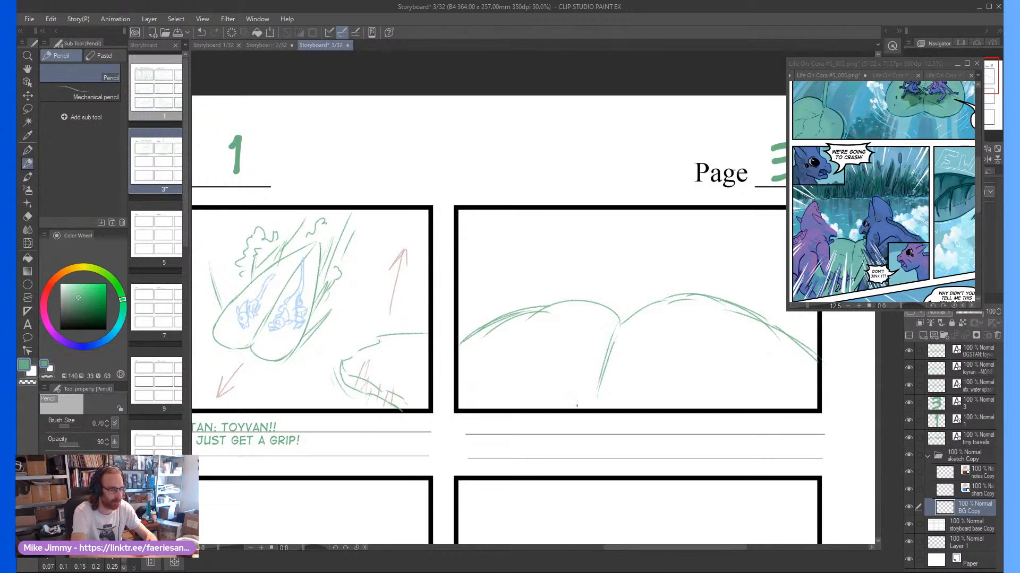
# Lasso the leaf outline in frame three and squash it vertically toward the frame's lower edge
pyautogui.press('m')
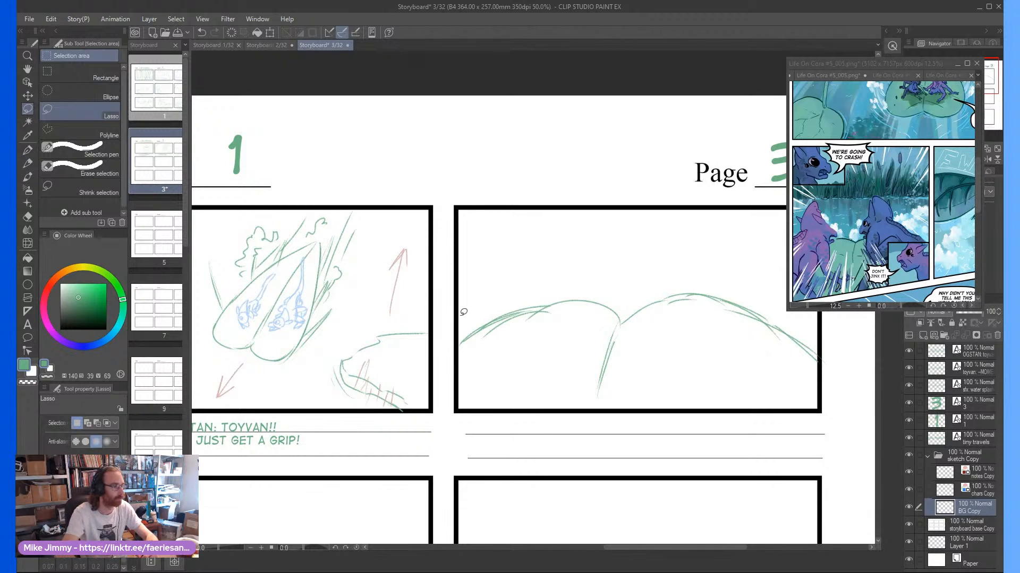
pyautogui.moveTo(463, 313)
pyautogui.mouseDown()
pyautogui.moveTo(486, 381)
pyautogui.moveTo(756, 408)
pyautogui.moveTo(828, 335)
pyautogui.moveTo(567, 244)
pyautogui.moveTo(514, 272)
pyautogui.mouseUp()
pyautogui.hotkey('ctrl', 't')
pyautogui.moveTo(635, 247); pyautogui.dragTo(634, 342)
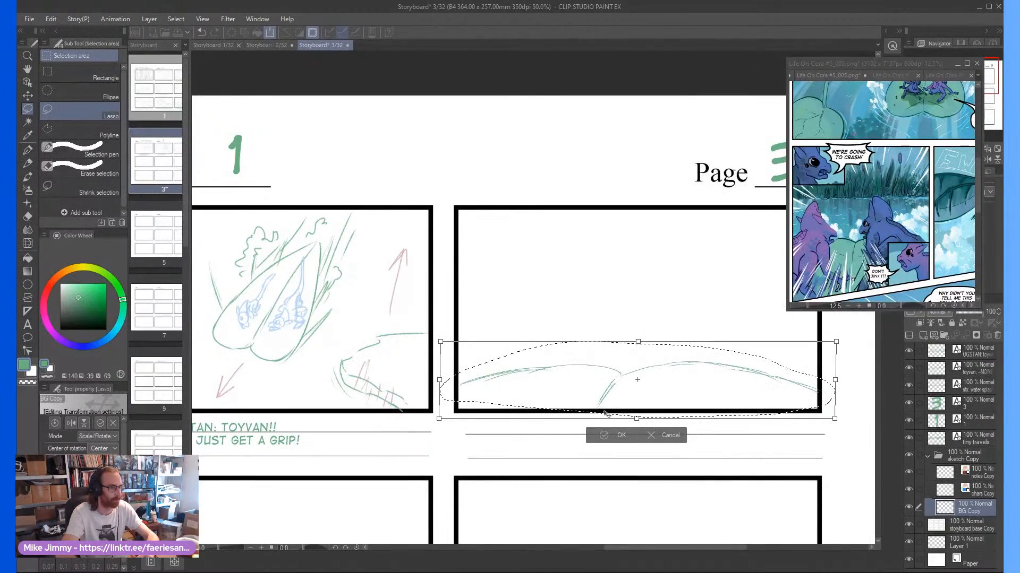
pyautogui.press('Return')
pyautogui.hotkey('ctrl', 'd')
# Draw a wavy shoreline across the middle of frame three, above the leaf
pyautogui.press('p')
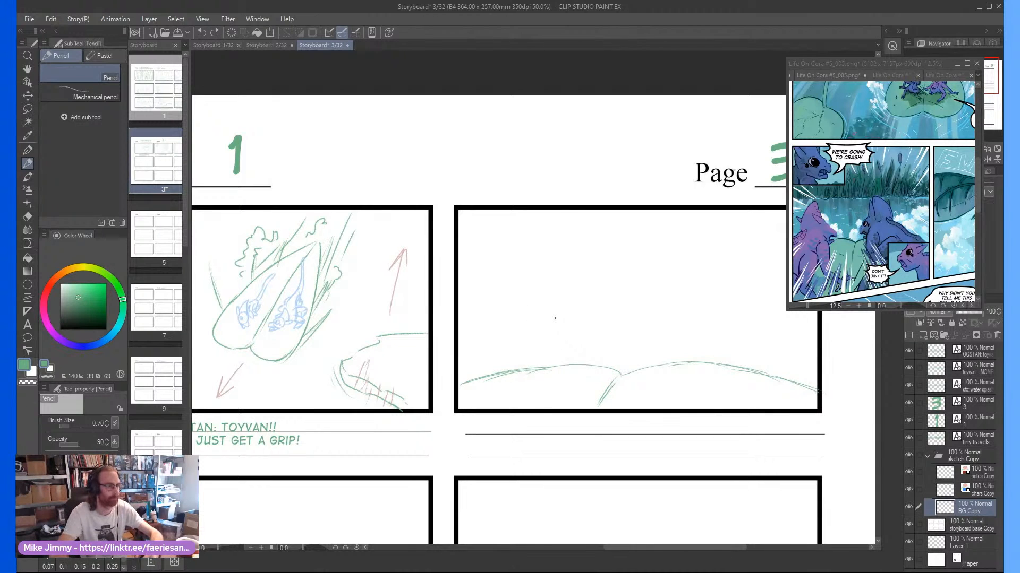
pyautogui.scroll(-2, 715, 283)
pyautogui.scroll(2, 712, 273)
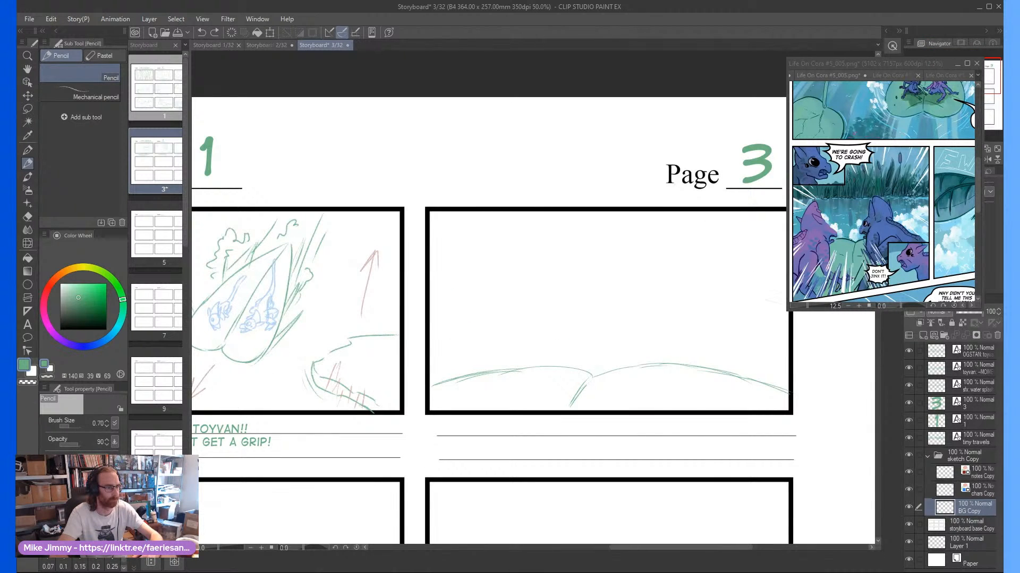
pyautogui.moveTo(697, 295)
pyautogui.mouseDown()
pyautogui.moveTo(553, 302)
pyautogui.moveTo(447, 290)
pyautogui.mouseUp()
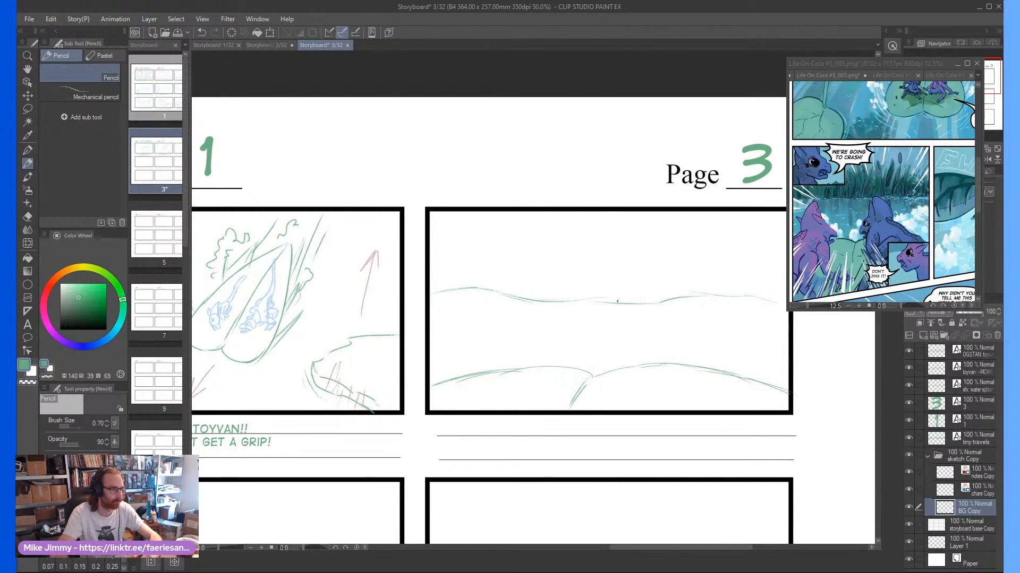
# Sketch tall cattails and short clumps of reeds along the shoreline across frame three
pyautogui.moveTo(617, 301); pyautogui.dragTo(643, 230)
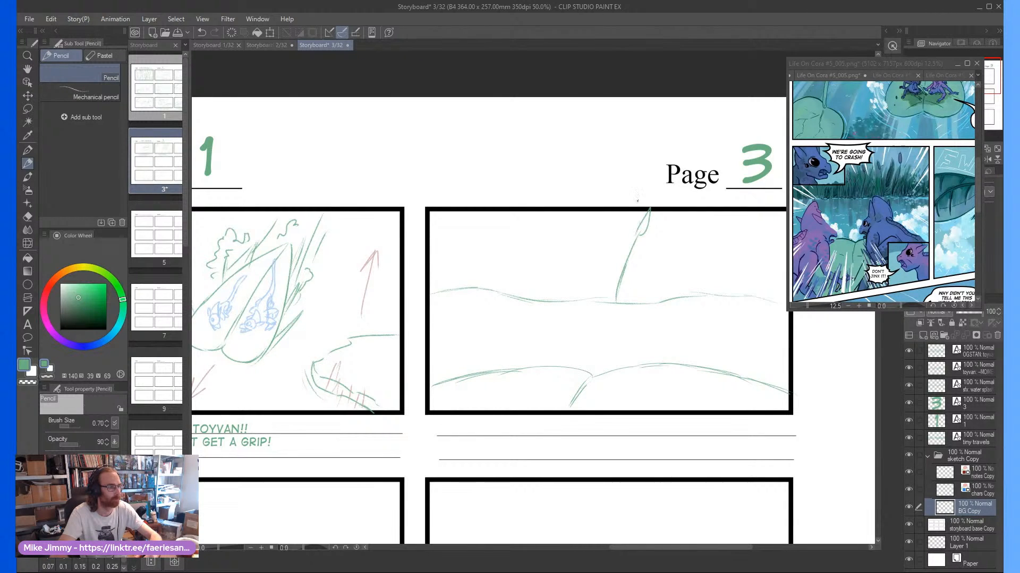
pyautogui.moveTo(561, 294); pyautogui.dragTo(564, 249)
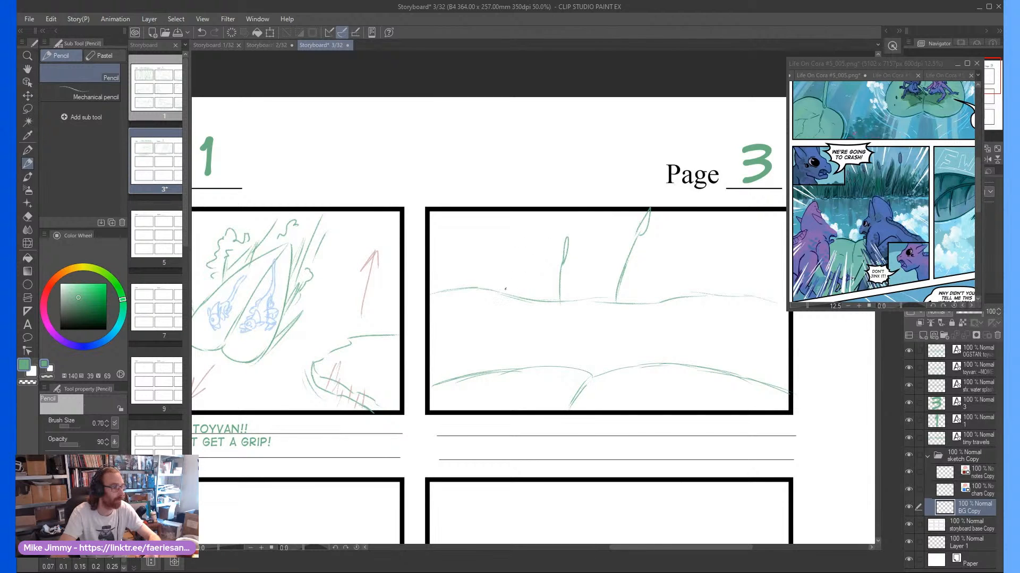
pyautogui.moveTo(504, 266); pyautogui.dragTo(507, 243)
pyautogui.moveTo(533, 298); pyautogui.dragTo(540, 278)
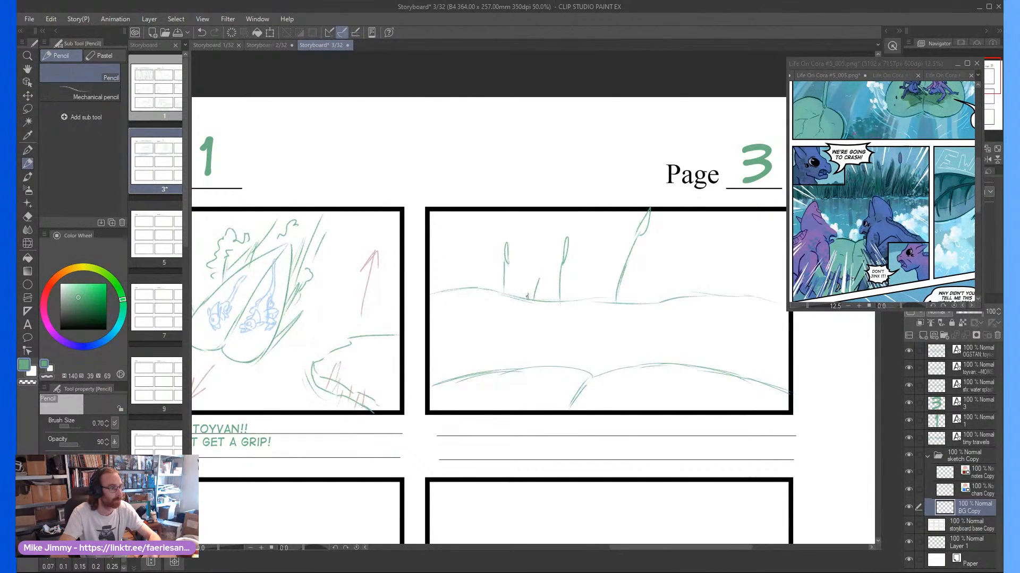
pyautogui.moveTo(600, 295)
pyautogui.mouseDown()
pyautogui.moveTo(606, 245)
pyautogui.moveTo(589, 277)
pyautogui.mouseUp()
pyautogui.moveTo(666, 300); pyautogui.dragTo(690, 249)
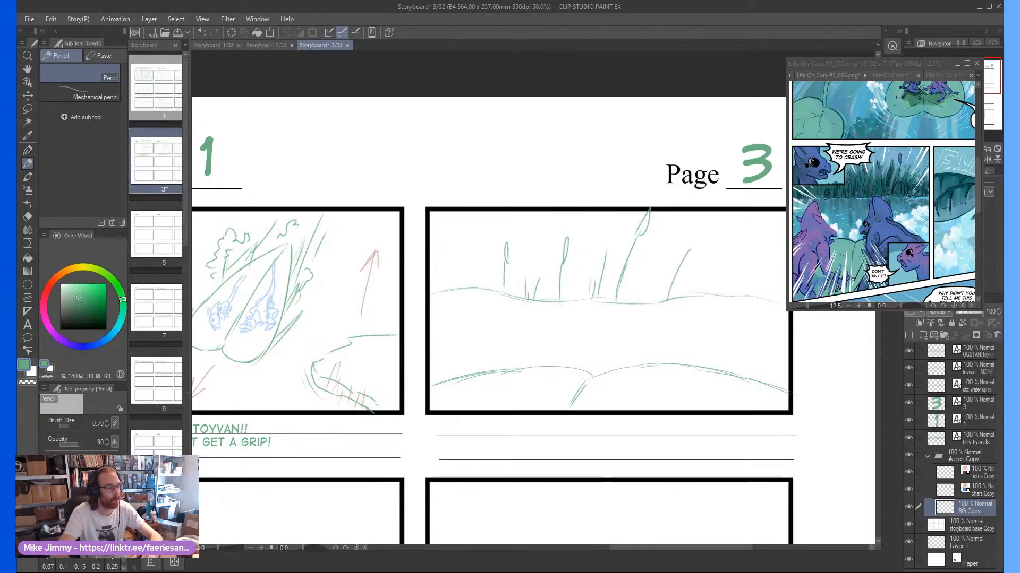
pyautogui.moveTo(669, 282)
pyautogui.mouseDown()
pyautogui.moveTo(667, 295)
pyautogui.moveTo(678, 290)
pyautogui.mouseUp()
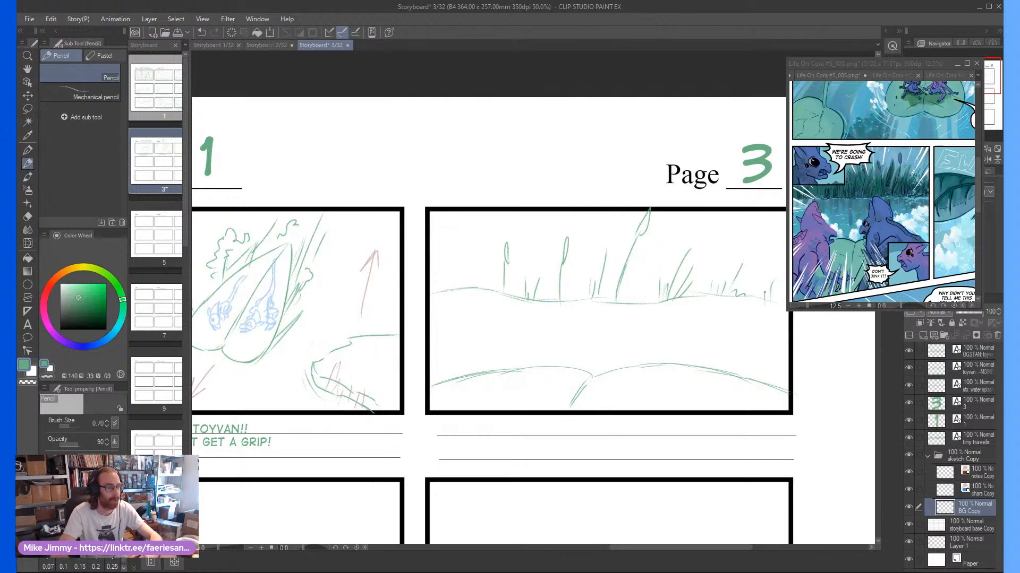
pyautogui.moveTo(452, 299)
pyautogui.mouseDown()
pyautogui.moveTo(448, 273)
pyautogui.moveTo(438, 281)
pyautogui.moveTo(469, 267)
pyautogui.mouseUp()
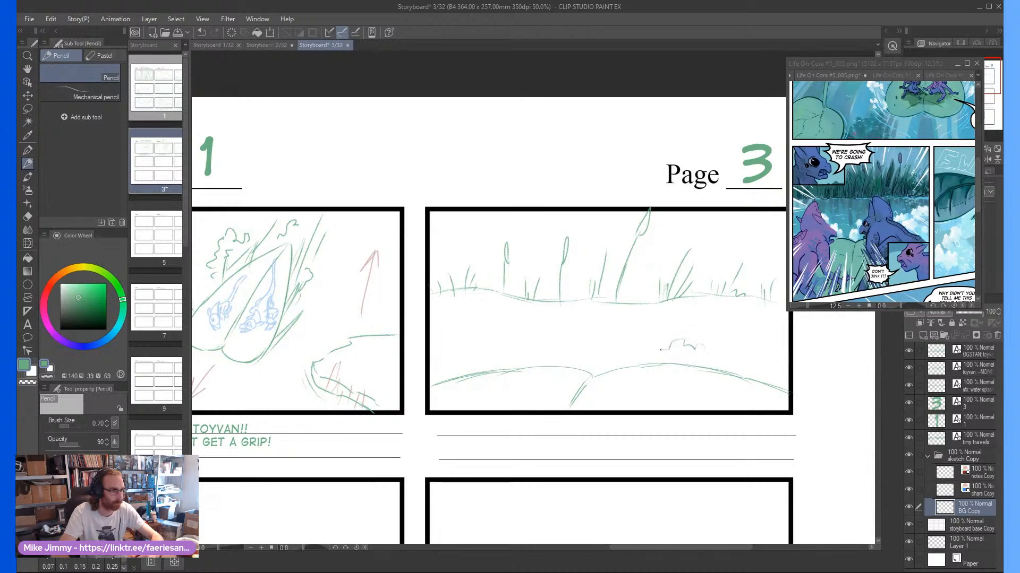
# Draw bumpy cloud reflections on the water just above both lobes of the leaf in frame three
pyautogui.moveTo(715, 350)
pyautogui.mouseDown()
pyautogui.moveTo(756, 343)
pyautogui.moveTo(769, 362)
pyautogui.mouseUp()
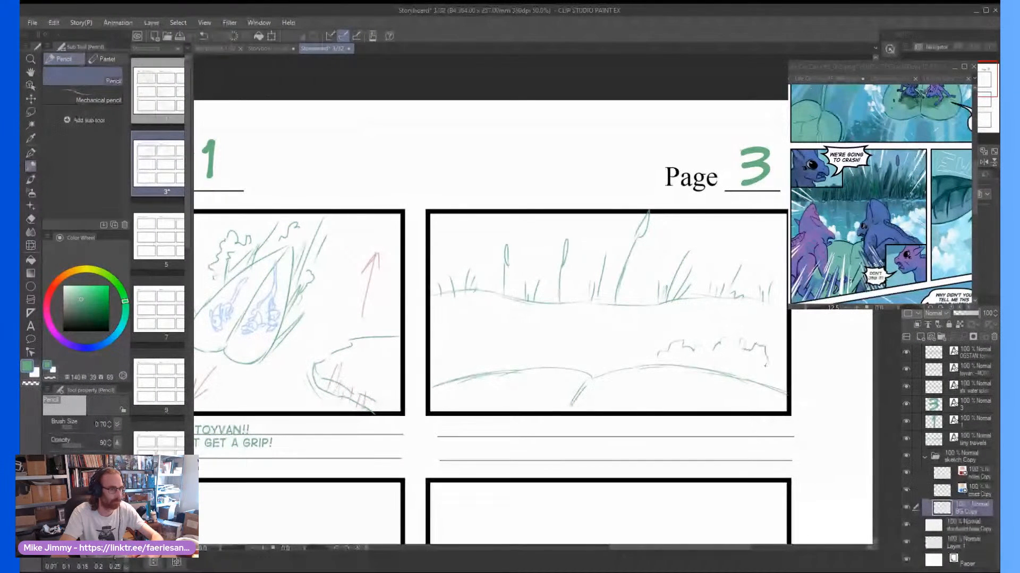
pyautogui.moveTo(541, 343); pyautogui.dragTo(454, 366)
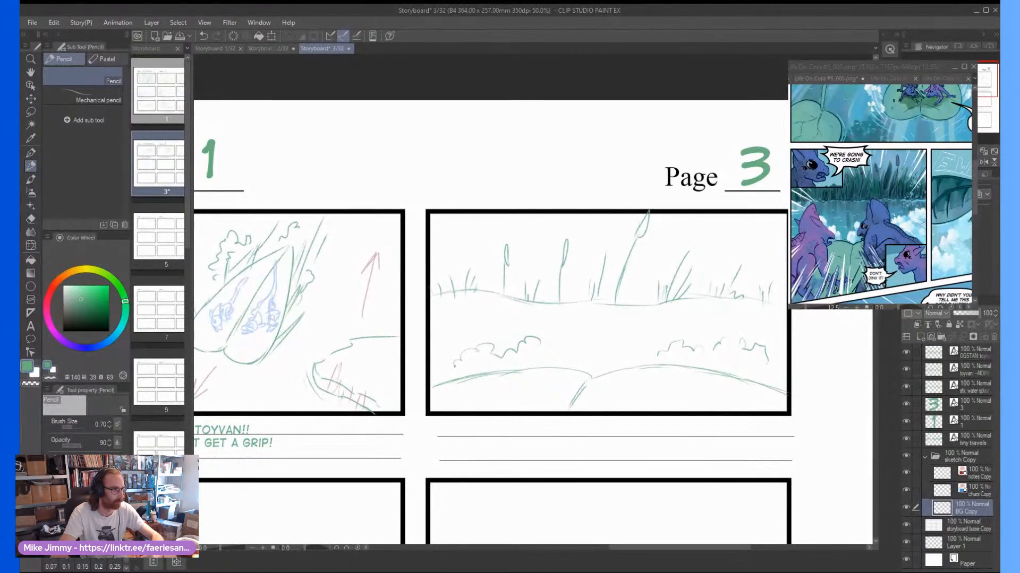
pyautogui.moveTo(551, 355); pyautogui.dragTo(568, 364)
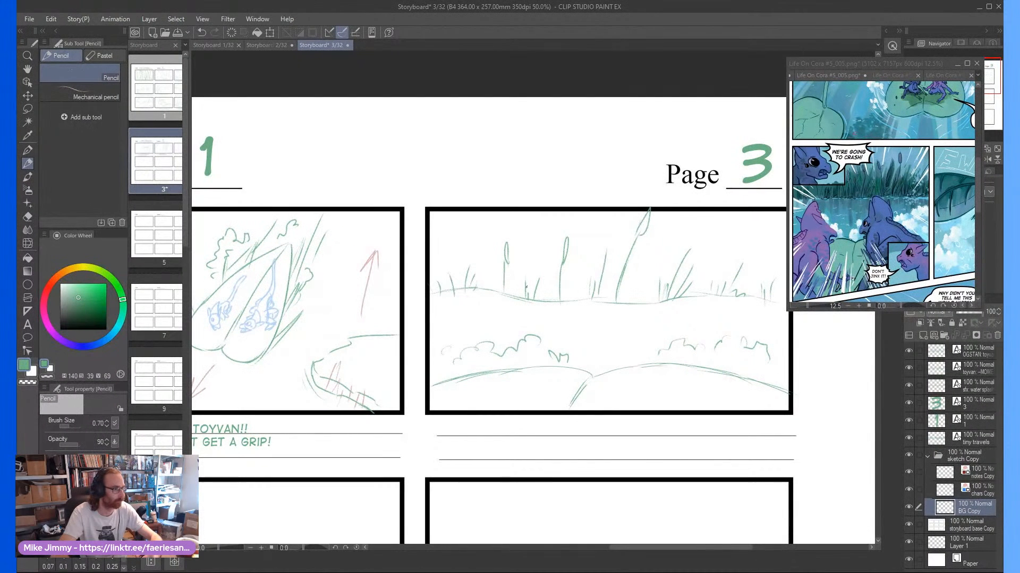
# On the chars Copy layer, sketch the left character on the leaf with round head, tall ear, snout, back and forelegs
pyautogui.click(971, 482)
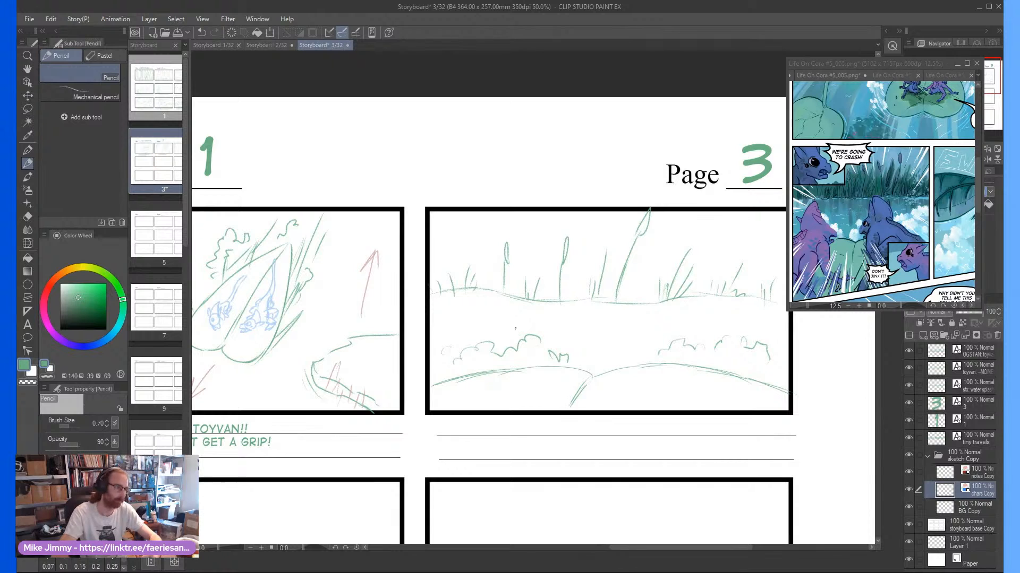
pyautogui.moveTo(522, 320)
pyautogui.mouseDown()
pyautogui.moveTo(500, 339)
pyautogui.moveTo(512, 364)
pyautogui.moveTo(523, 353)
pyautogui.moveTo(521, 318)
pyautogui.moveTo(502, 321)
pyautogui.moveTo(503, 352)
pyautogui.moveTo(491, 331)
pyautogui.moveTo(512, 352)
pyautogui.mouseUp()
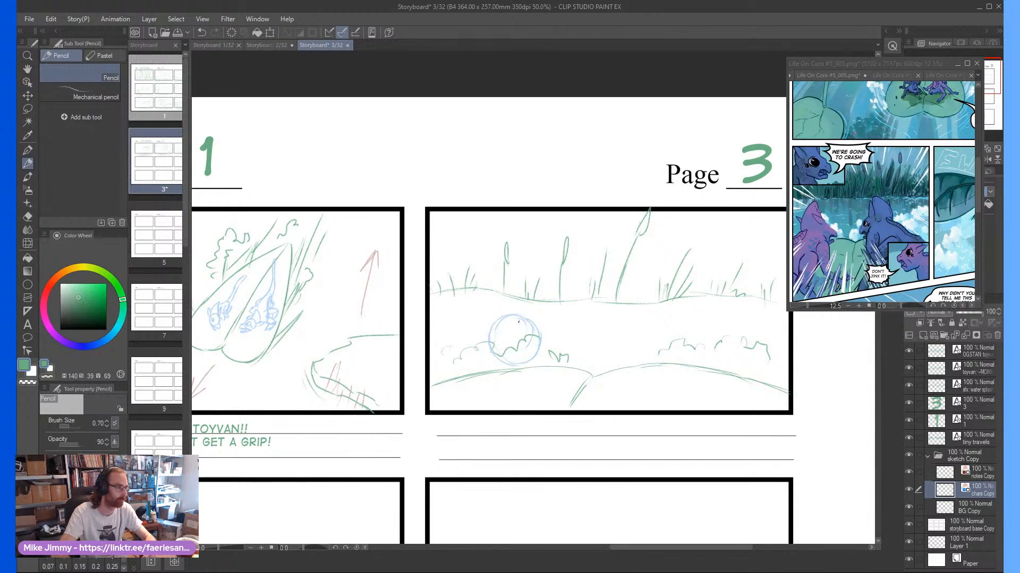
pyautogui.moveTo(511, 289)
pyautogui.mouseDown()
pyautogui.moveTo(488, 329)
pyautogui.moveTo(540, 319)
pyautogui.moveTo(502, 332)
pyautogui.moveTo(537, 334)
pyautogui.moveTo(453, 332)
pyautogui.moveTo(487, 343)
pyautogui.moveTo(481, 363)
pyautogui.moveTo(403, 417)
pyautogui.mouseUp()
pyautogui.scroll(1, 501, 338)
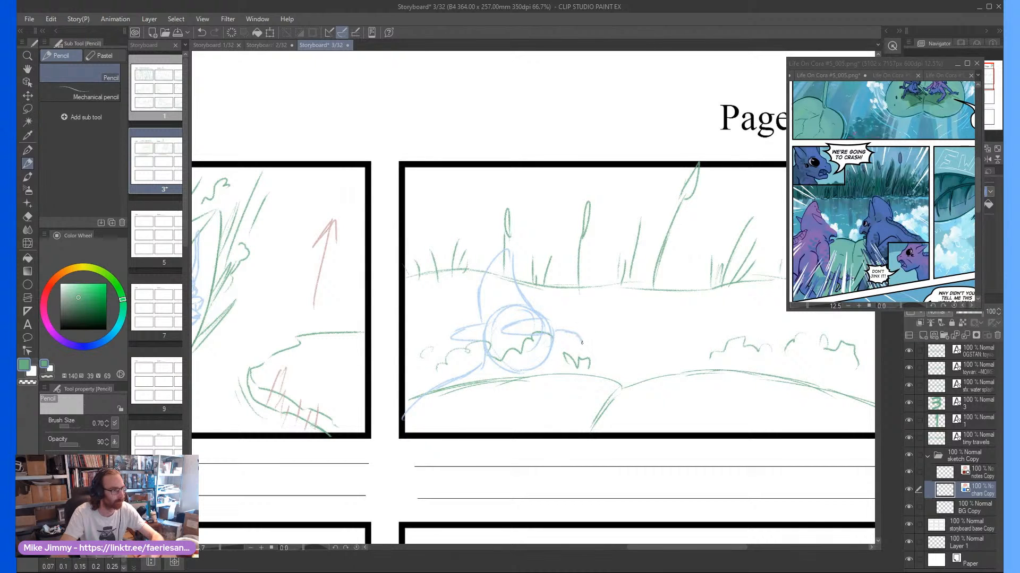
pyautogui.moveTo(558, 366)
pyautogui.mouseDown()
pyautogui.moveTo(516, 382)
pyautogui.moveTo(497, 417)
pyautogui.mouseUp()
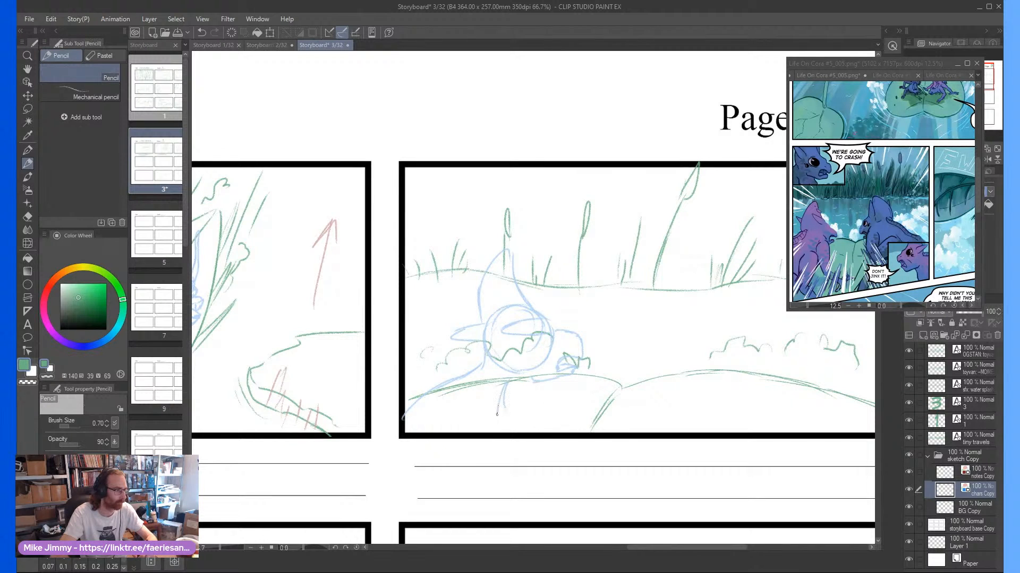
pyautogui.moveTo(504, 382)
pyautogui.mouseDown()
pyautogui.moveTo(491, 431)
pyautogui.moveTo(534, 412)
pyautogui.moveTo(533, 429)
pyautogui.mouseUp()
pyautogui.moveTo(470, 404); pyautogui.dragTo(456, 433)
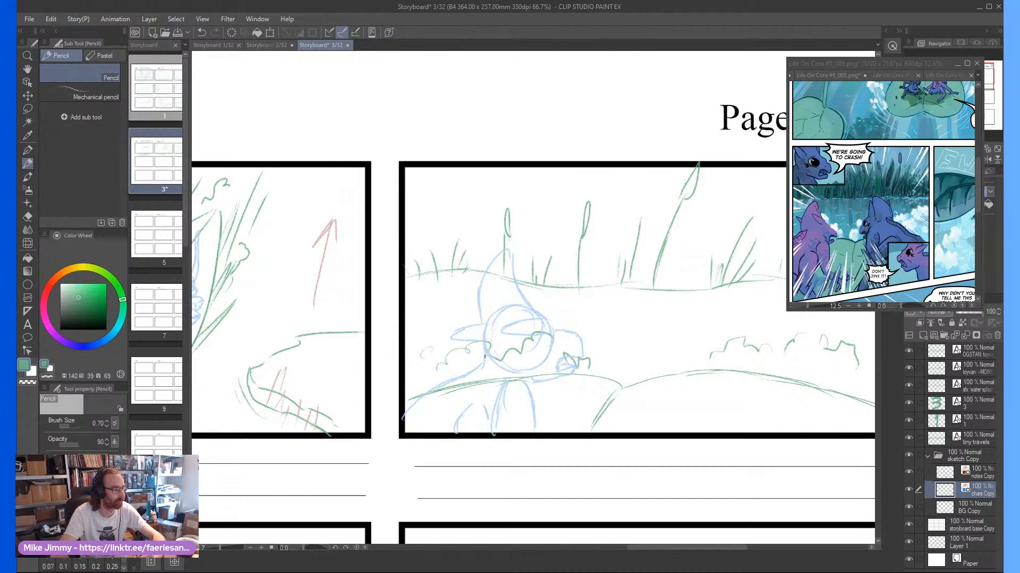
# Sketch the second character's round head and pointed ears above the leaf's right lobe in frame three
pyautogui.scroll(-1, 484, 357)
pyautogui.scroll(1, 481, 359)
pyautogui.scroll(-2, 475, 367)
pyautogui.scroll(1, 656, 429)
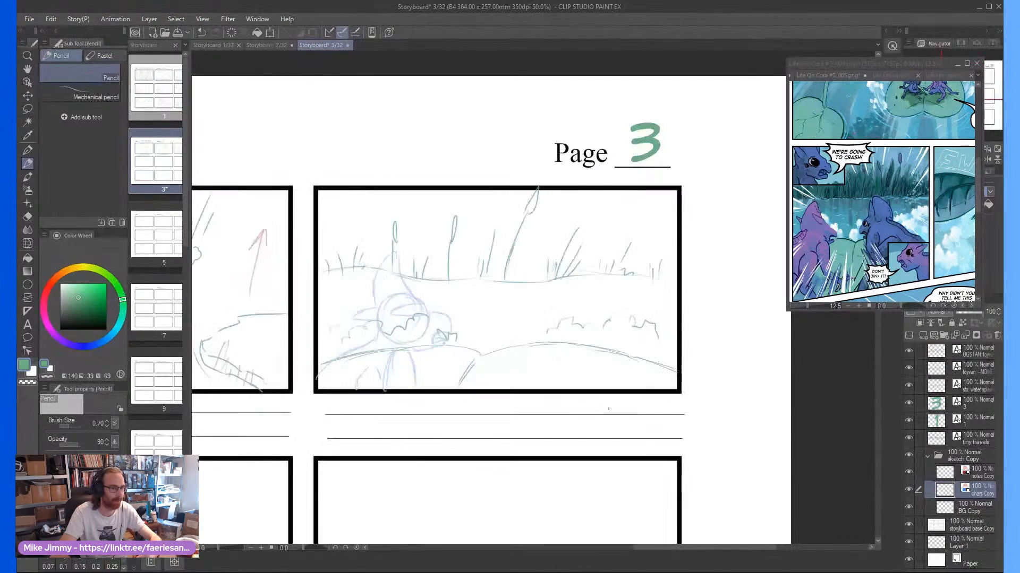
pyautogui.scroll(1, 573, 348)
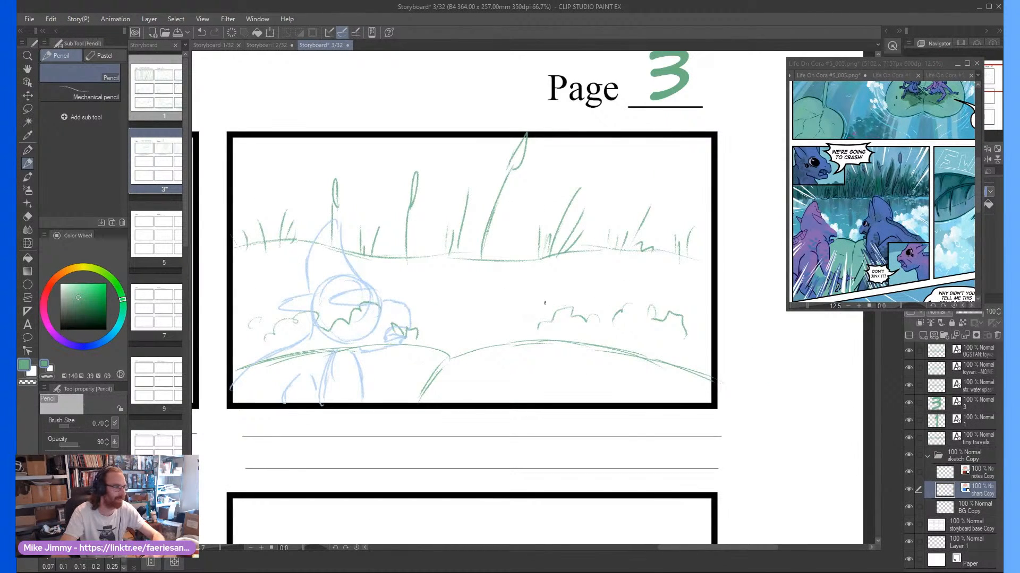
pyautogui.moveTo(586, 319)
pyautogui.mouseDown()
pyautogui.moveTo(572, 280)
pyautogui.moveTo(524, 306)
pyautogui.moveTo(584, 321)
pyautogui.moveTo(579, 281)
pyautogui.moveTo(589, 307)
pyautogui.mouseUp()
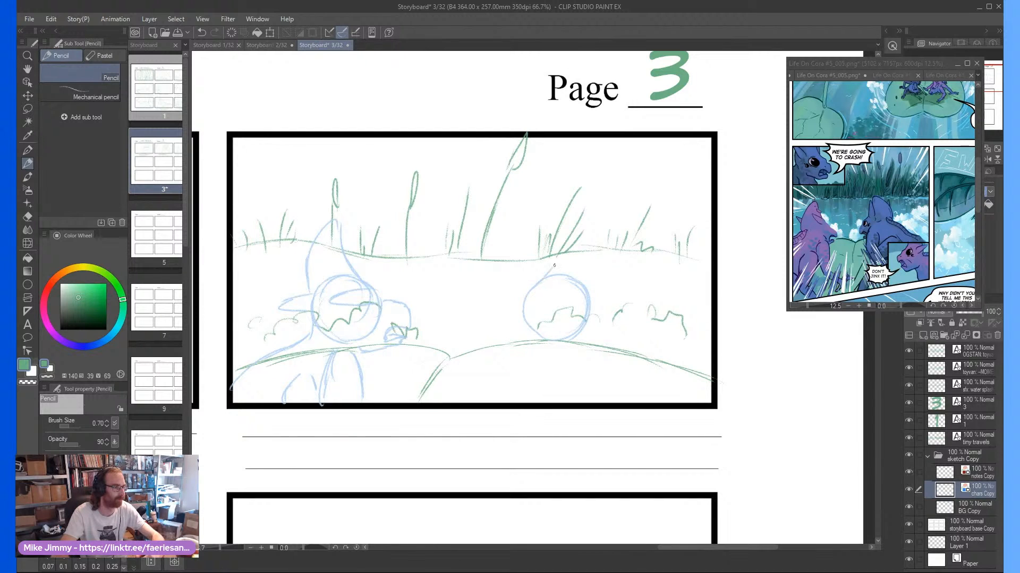
pyautogui.moveTo(554, 265)
pyautogui.mouseDown()
pyautogui.moveTo(540, 281)
pyautogui.moveTo(569, 229)
pyautogui.moveTo(595, 275)
pyautogui.moveTo(587, 263)
pyautogui.moveTo(579, 296)
pyautogui.moveTo(550, 241)
pyautogui.moveTo(553, 280)
pyautogui.mouseUp()
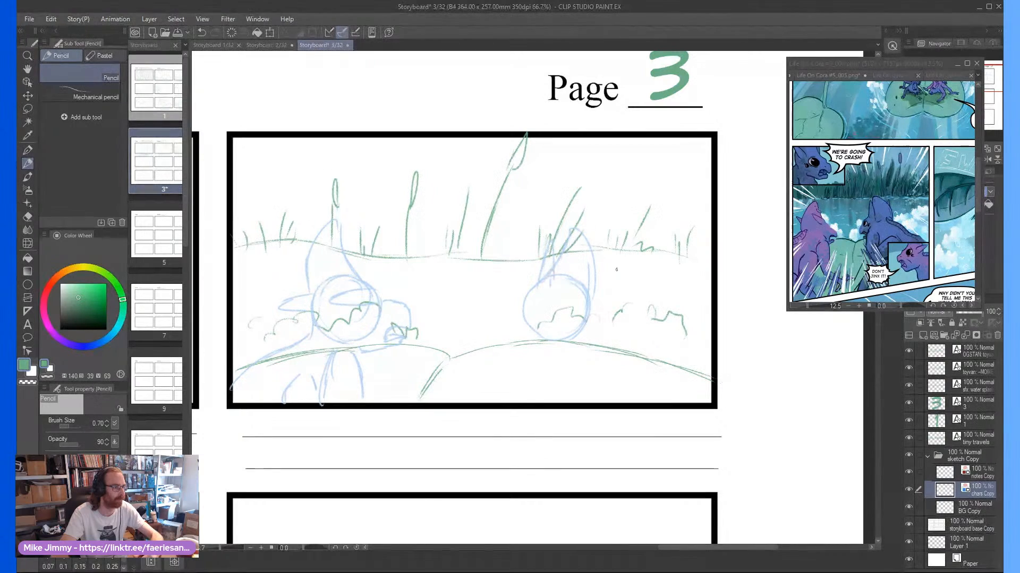
# Draw the right character's snout, open jaw, back and forelegs, and add its eye and nostril details
pyautogui.moveTo(520, 314)
pyautogui.mouseDown()
pyautogui.moveTo(512, 334)
pyautogui.moveTo(537, 368)
pyautogui.moveTo(529, 358)
pyautogui.mouseUp()
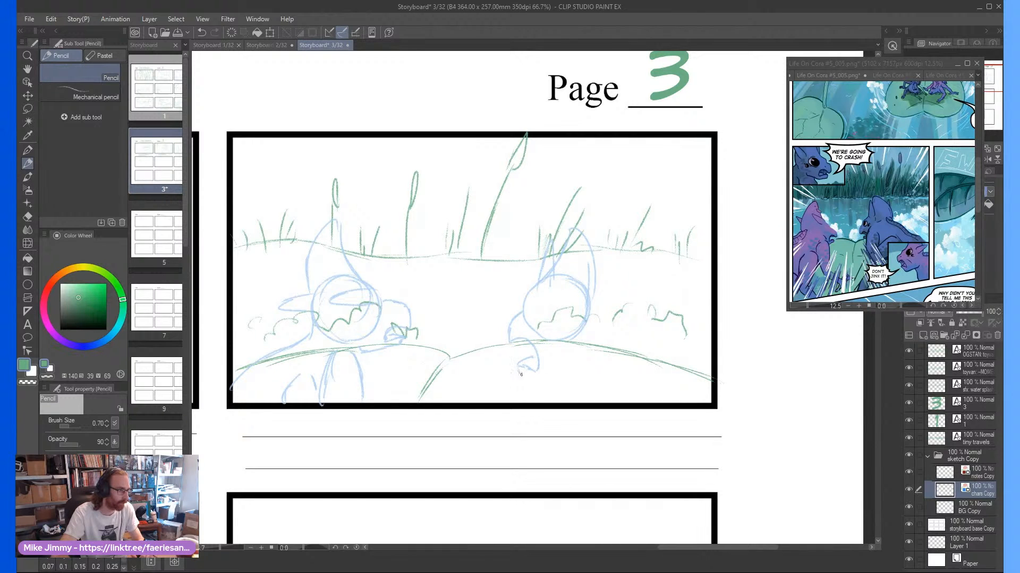
pyautogui.moveTo(521, 374); pyautogui.dragTo(538, 383)
pyautogui.moveTo(598, 291)
pyautogui.mouseDown()
pyautogui.moveTo(587, 327)
pyautogui.moveTo(590, 315)
pyautogui.moveTo(635, 377)
pyautogui.mouseUp()
pyautogui.moveTo(586, 319); pyautogui.dragTo(696, 400)
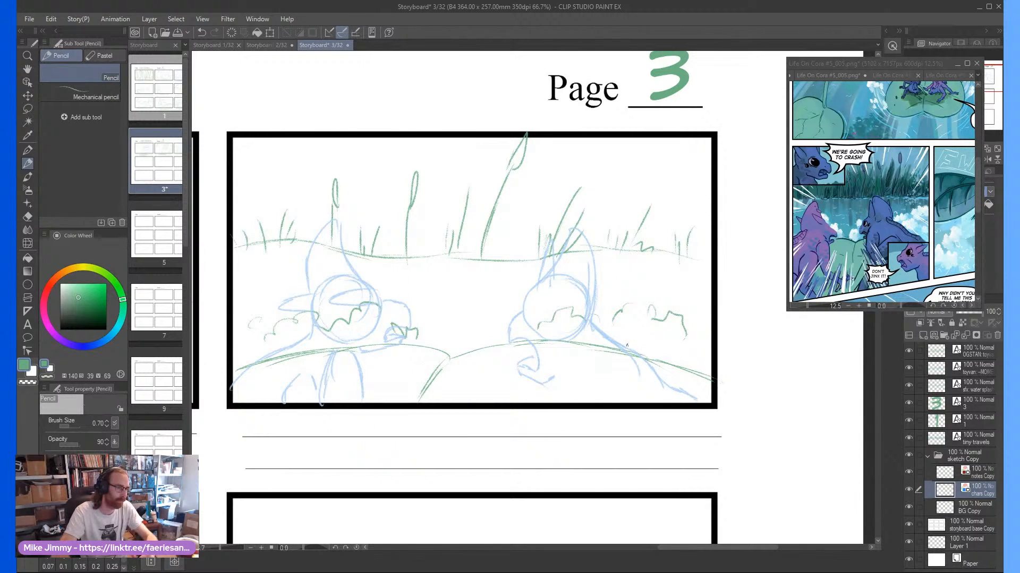
pyautogui.moveTo(567, 363); pyautogui.dragTo(558, 396)
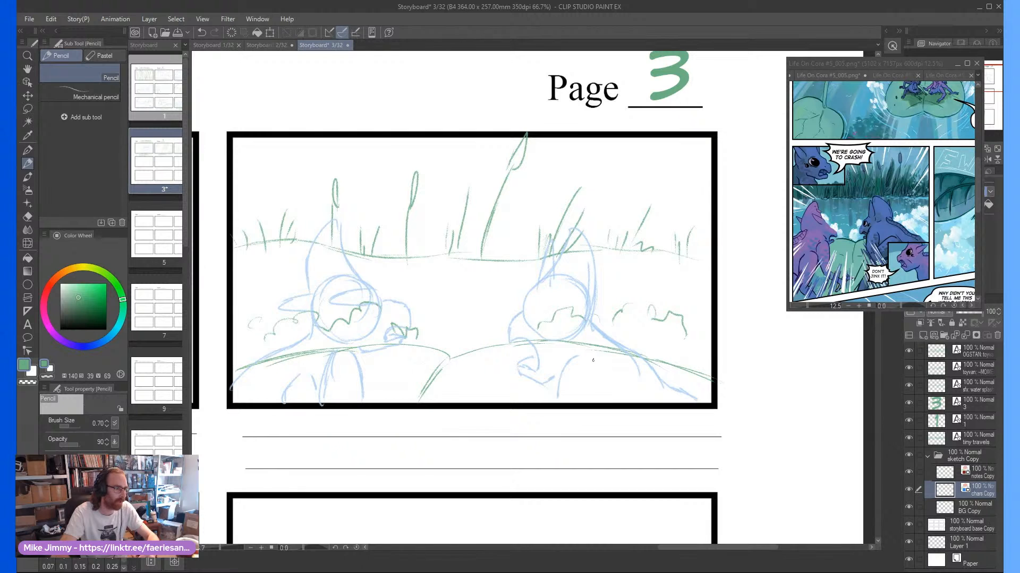
pyautogui.moveTo(593, 360); pyautogui.dragTo(588, 407)
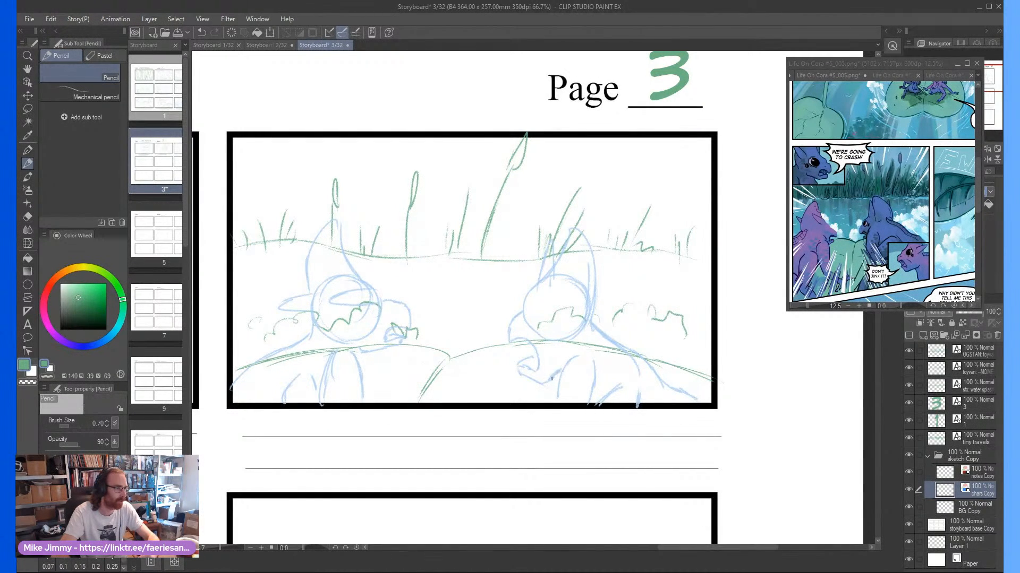
pyautogui.scroll(2, 559, 356)
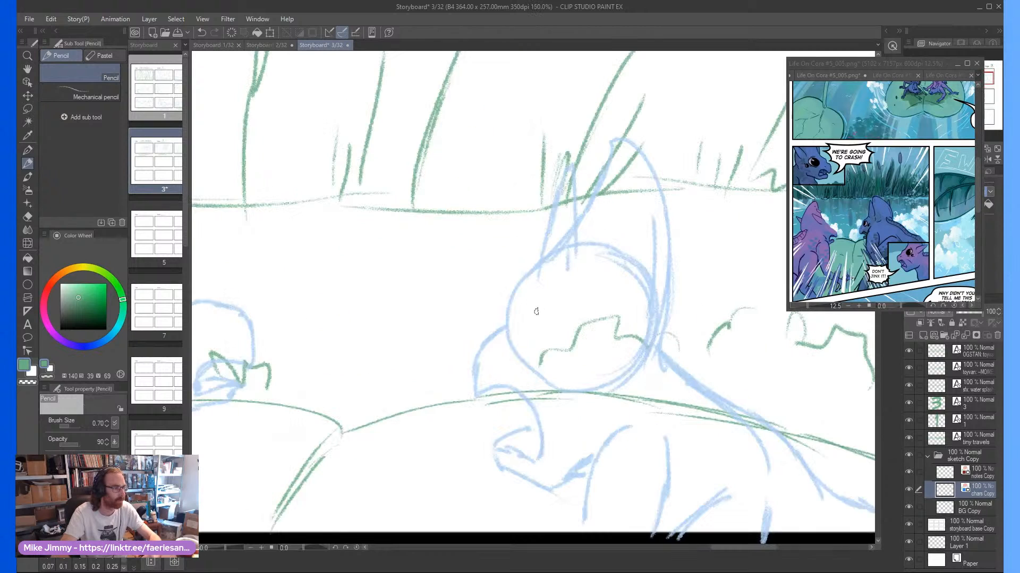
pyautogui.moveTo(517, 333)
pyautogui.mouseDown()
pyautogui.moveTo(545, 302)
pyautogui.moveTo(550, 327)
pyautogui.moveTo(515, 337)
pyautogui.moveTo(536, 321)
pyautogui.moveTo(518, 343)
pyautogui.moveTo(532, 321)
pyautogui.moveTo(552, 360)
pyautogui.mouseUp()
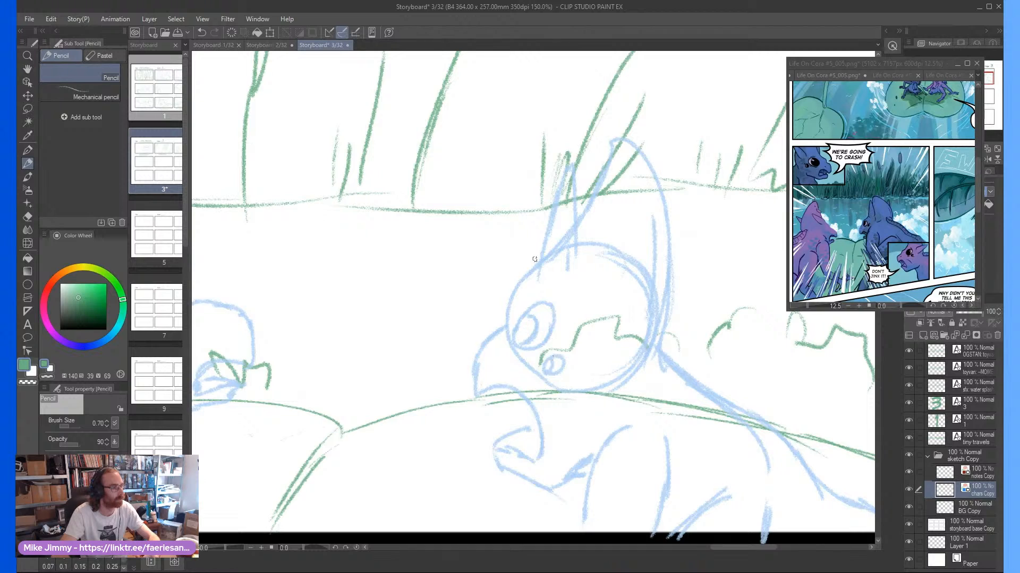
# Erase the inner ear shape and the overlapping upper head lines of the left character
pyautogui.scroll(-2, 513, 272)
pyautogui.scroll(2, 363, 292)
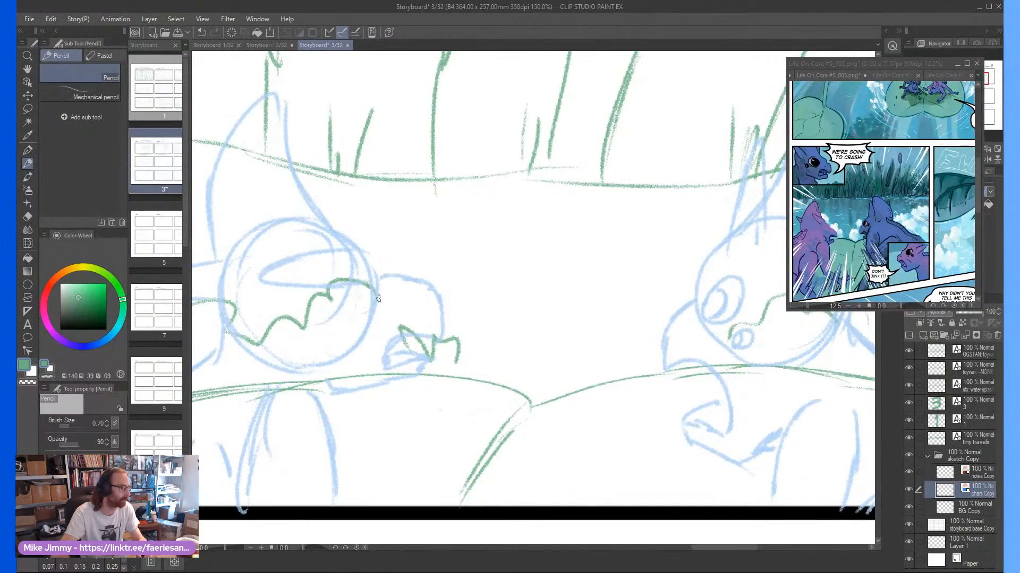
pyautogui.hscroll(-5, 367, 283)
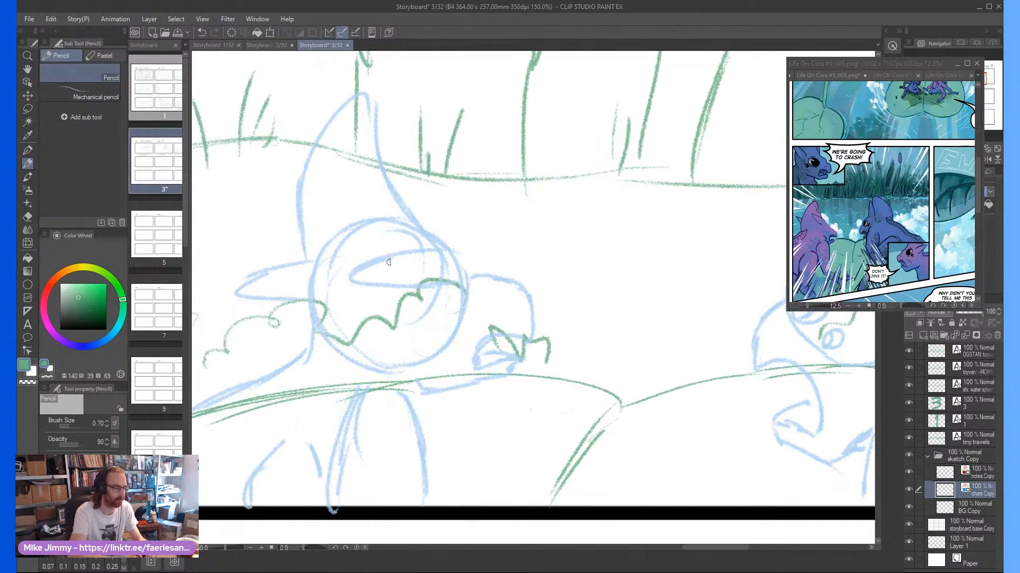
pyautogui.press('e')
pyautogui.moveTo(388, 262)
pyautogui.mouseDown()
pyautogui.moveTo(371, 251)
pyautogui.moveTo(365, 283)
pyautogui.moveTo(398, 272)
pyautogui.moveTo(394, 254)
pyautogui.moveTo(423, 271)
pyautogui.moveTo(394, 234)
pyautogui.moveTo(354, 215)
pyautogui.moveTo(329, 236)
pyautogui.mouseUp()
pyautogui.press('p')
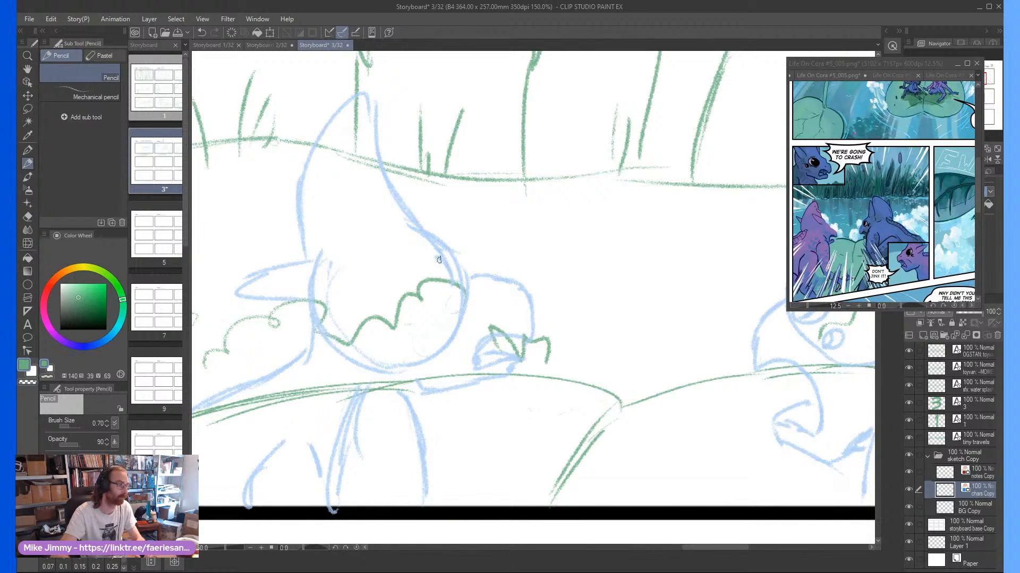
# Draw the left character's eye details near the front of its face and a new pointed shape across the top of the head
pyautogui.moveTo(438, 260)
pyautogui.mouseDown()
pyautogui.moveTo(428, 283)
pyautogui.moveTo(449, 290)
pyautogui.moveTo(439, 265)
pyautogui.moveTo(448, 292)
pyautogui.moveTo(440, 269)
pyautogui.mouseUp()
pyautogui.moveTo(433, 311)
pyautogui.mouseDown()
pyautogui.moveTo(424, 294)
pyautogui.moveTo(422, 307)
pyautogui.mouseUp()
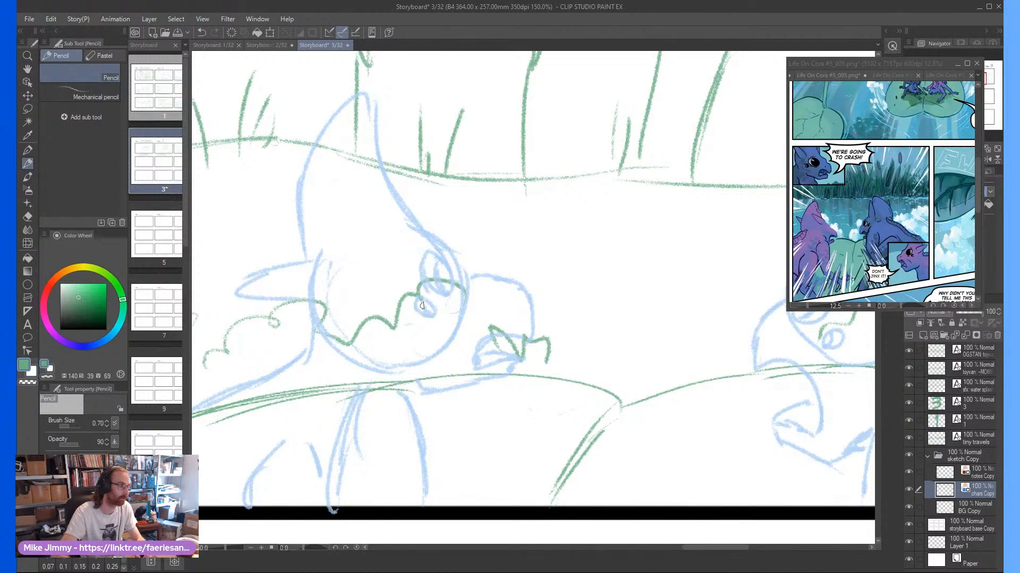
pyautogui.moveTo(408, 241)
pyautogui.mouseDown()
pyautogui.moveTo(348, 249)
pyautogui.moveTo(385, 264)
pyautogui.moveTo(372, 252)
pyautogui.moveTo(388, 273)
pyautogui.moveTo(343, 245)
pyautogui.mouseUp()
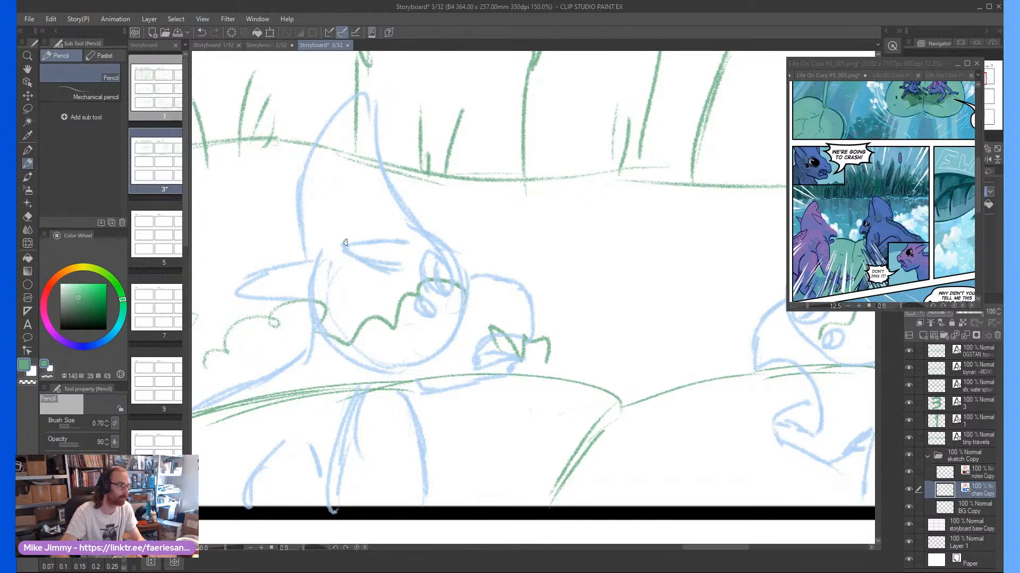
# On the notes Copy layer, draw a short red motion arrow rising from the leaf between the two characters
pyautogui.scroll(-3, 369, 205)
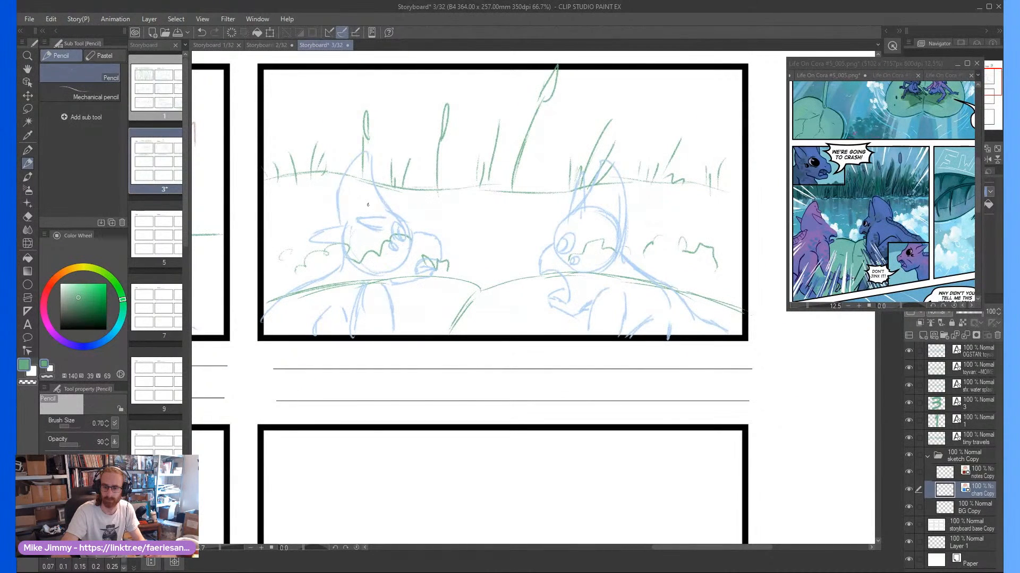
pyautogui.scroll(-1, 368, 204)
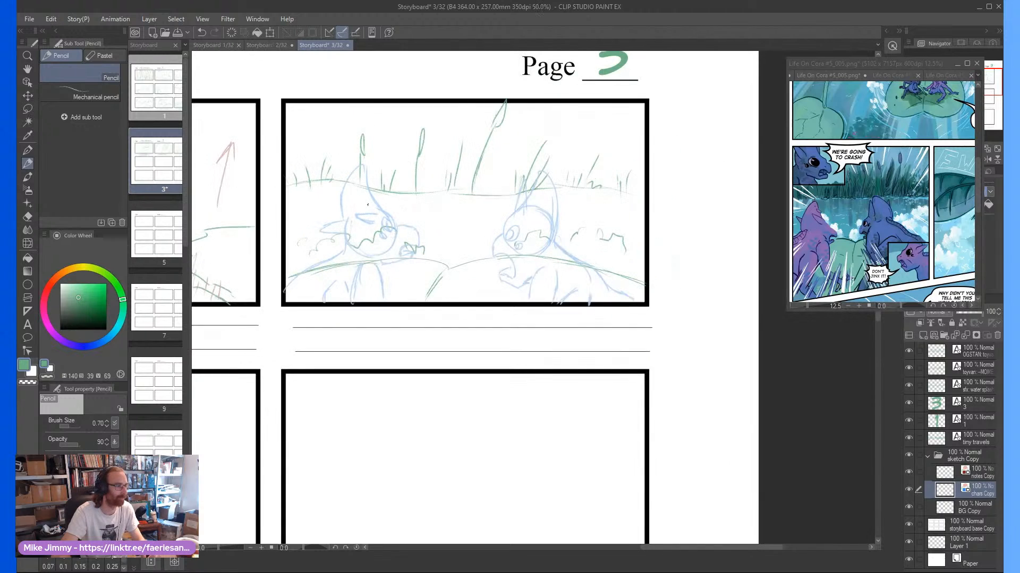
pyautogui.scroll(1, 372, 189)
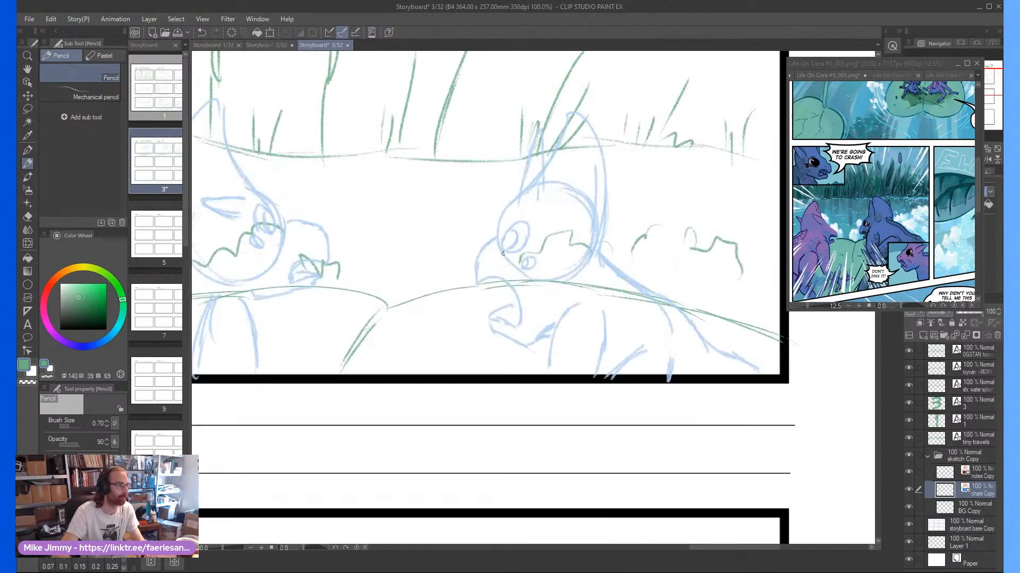
pyautogui.scroll(-1, 446, 202)
pyautogui.scroll(1, 446, 202)
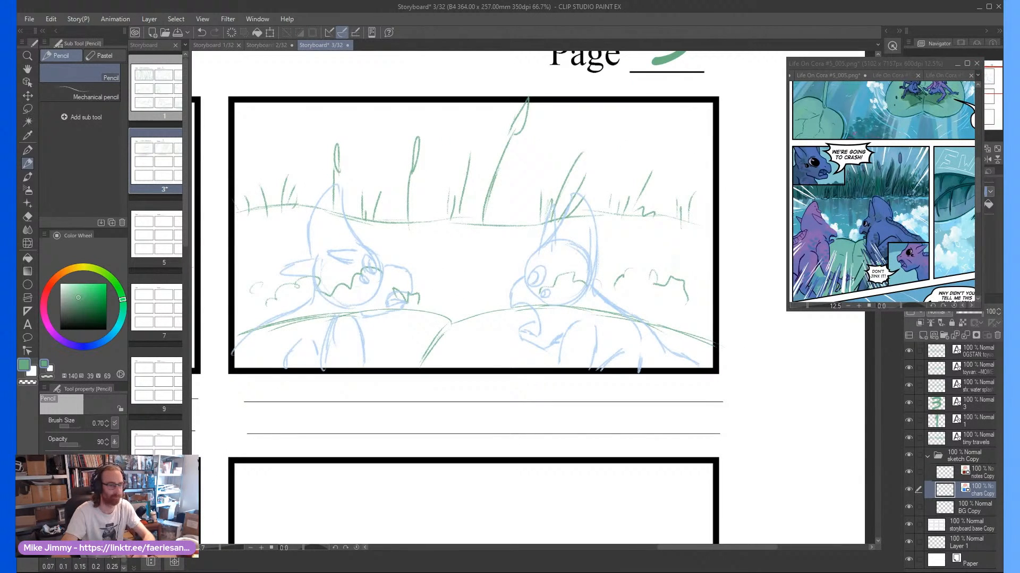
pyautogui.click(985, 471)
pyautogui.moveTo(473, 309); pyautogui.dragTo(492, 283)
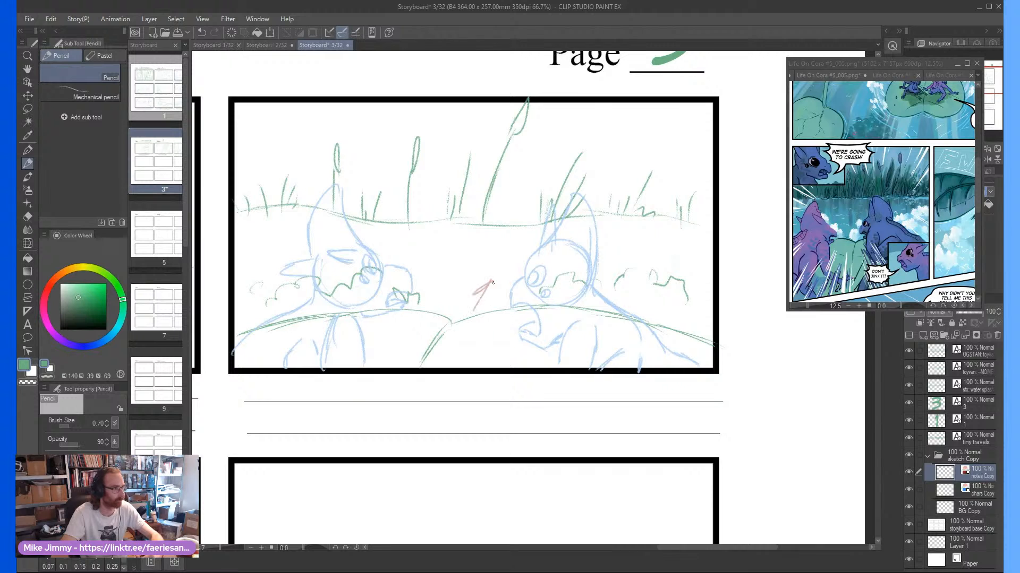
# Outline a red rectangle over the reeds in the middle of frame three and draw a long red arrow toward the frame's upper-right corner
pyautogui.scroll(-1, 523, 246)
pyautogui.scroll(1, 457, 246)
pyautogui.moveTo(455, 249)
pyautogui.mouseDown()
pyautogui.moveTo(556, 250)
pyautogui.moveTo(561, 172)
pyautogui.moveTo(450, 170)
pyautogui.moveTo(438, 247)
pyautogui.moveTo(462, 248)
pyautogui.mouseUp()
pyautogui.moveTo(580, 158)
pyautogui.mouseDown()
pyautogui.moveTo(712, 110)
pyautogui.moveTo(661, 110)
pyautogui.mouseUp()
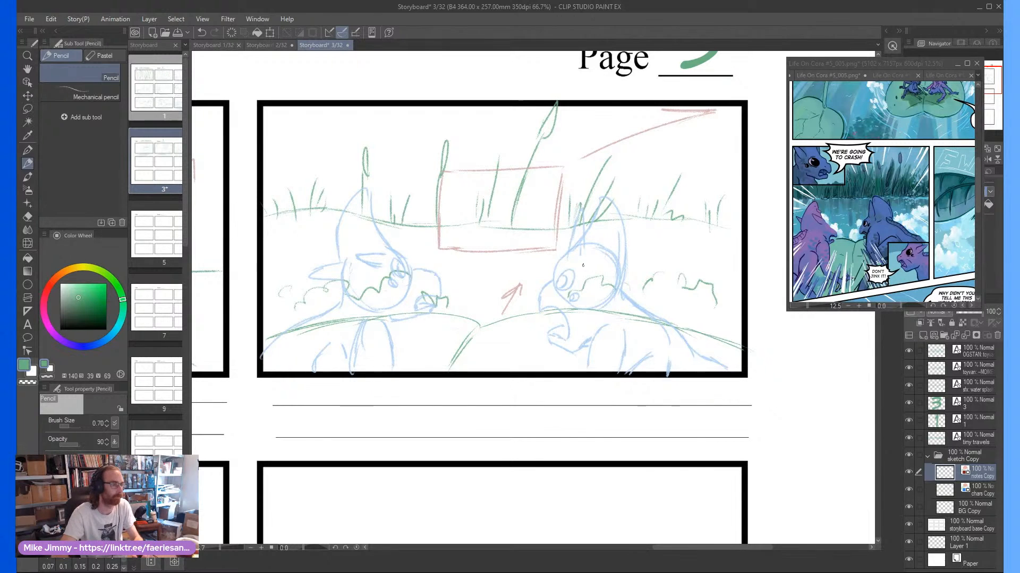
# Draw red motion arrows pointing outward toward frame three's lower-right, lower-left and upper-left corners
pyautogui.moveTo(569, 258); pyautogui.dragTo(693, 377)
pyautogui.moveTo(639, 347); pyautogui.dragTo(694, 376)
pyautogui.moveTo(672, 334); pyautogui.dragTo(693, 375)
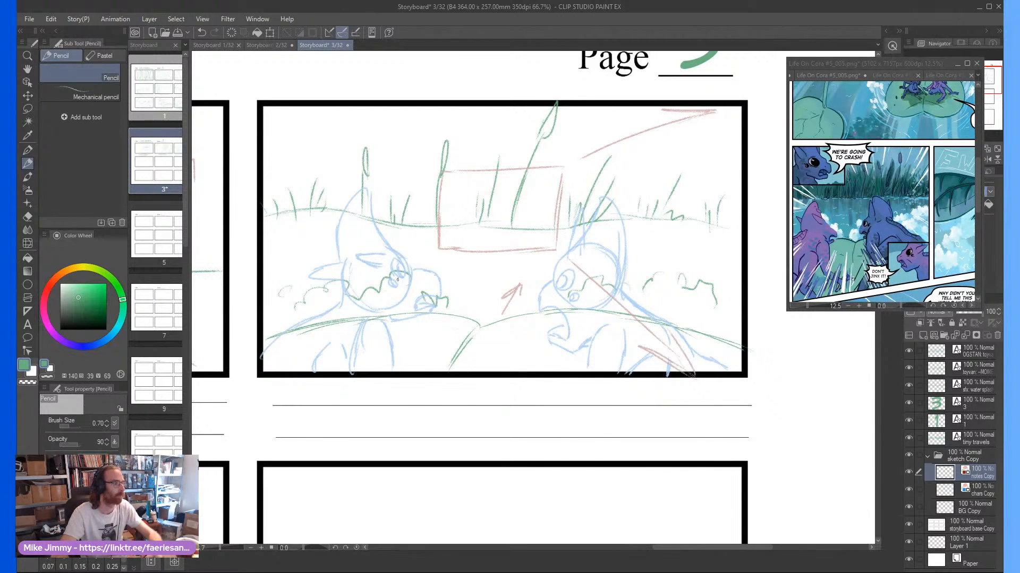
pyautogui.moveTo(419, 257); pyautogui.dragTo(290, 312)
pyautogui.moveTo(307, 291); pyautogui.dragTo(290, 312)
pyautogui.moveTo(311, 314); pyautogui.dragTo(289, 312)
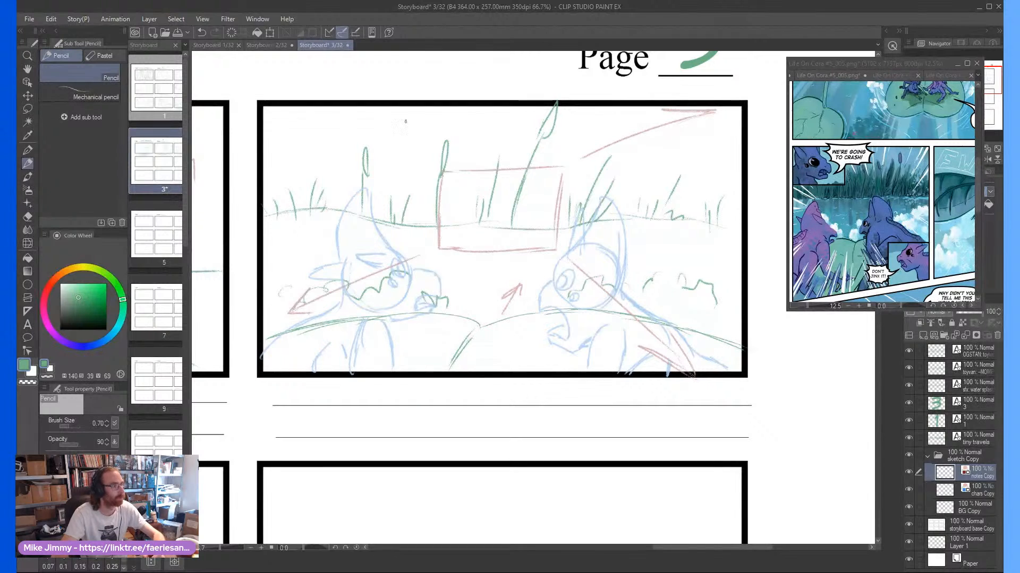
pyautogui.moveTo(426, 165); pyautogui.dragTo(300, 117)
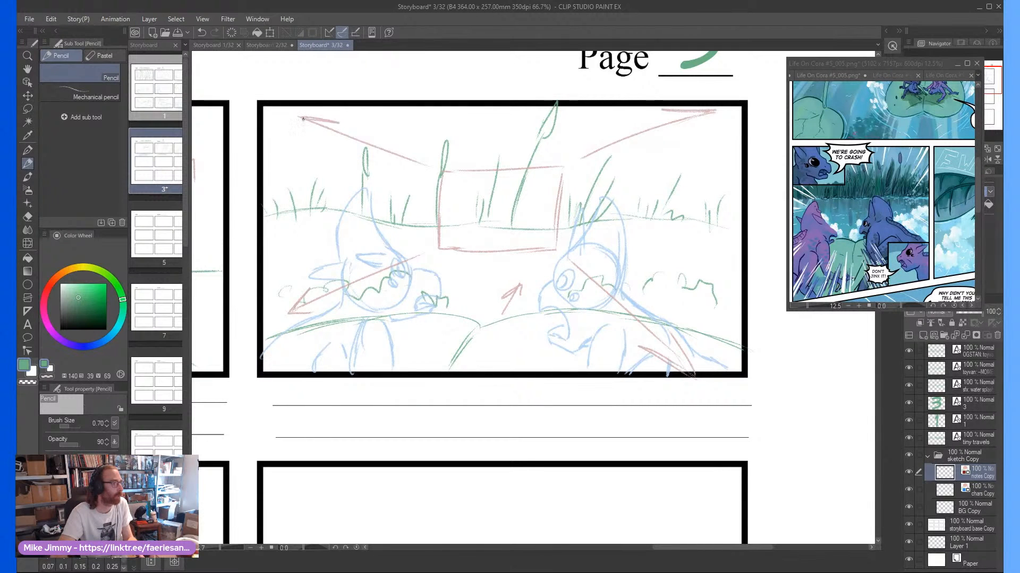
pyautogui.moveTo(329, 147); pyautogui.dragTo(300, 117)
# Add a dialogue text in the digitalstrip style on the lines under frame three, reading "OGSTAN: WE'RE GOING TO CRASH!!"
pyautogui.scroll(-3, 476, 178)
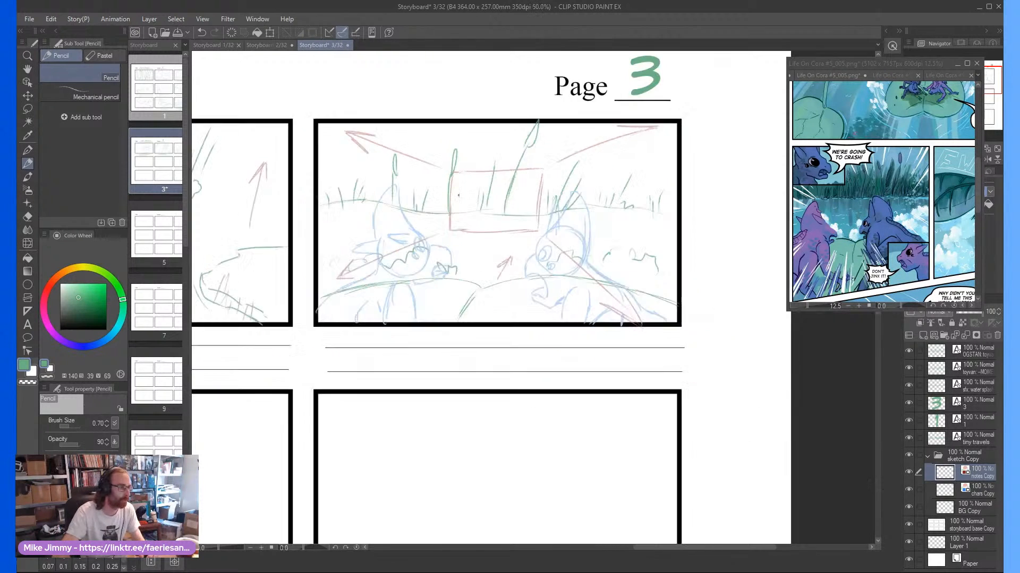
pyautogui.moveTo(449, 192); pyautogui.dragTo(466, 192)
pyautogui.scroll(1, 426, 194)
pyautogui.moveTo(524, 232); pyautogui.dragTo(541, 232)
pyautogui.click(28, 324)
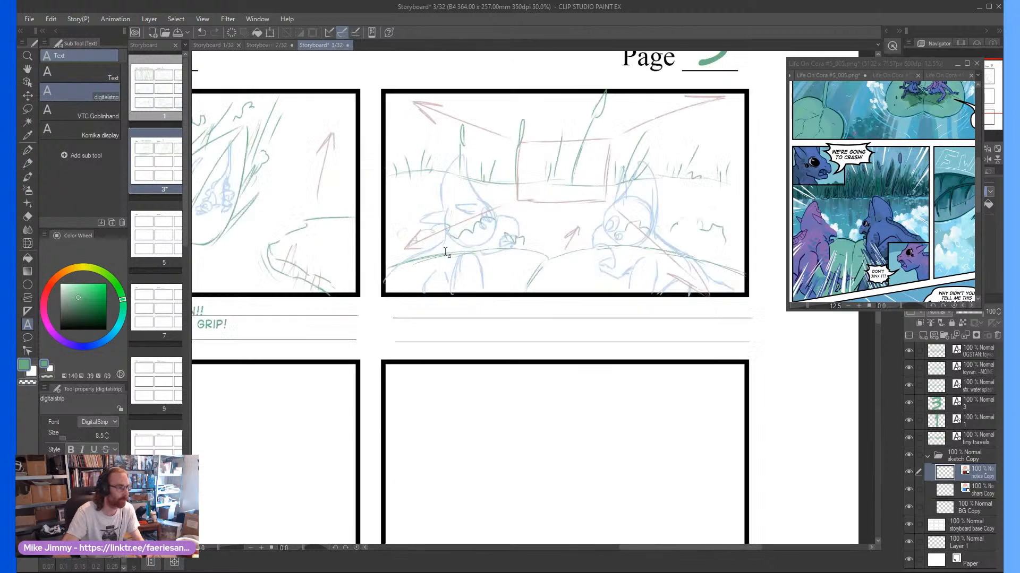
pyautogui.scroll(1, 447, 250)
pyautogui.click(440, 299)
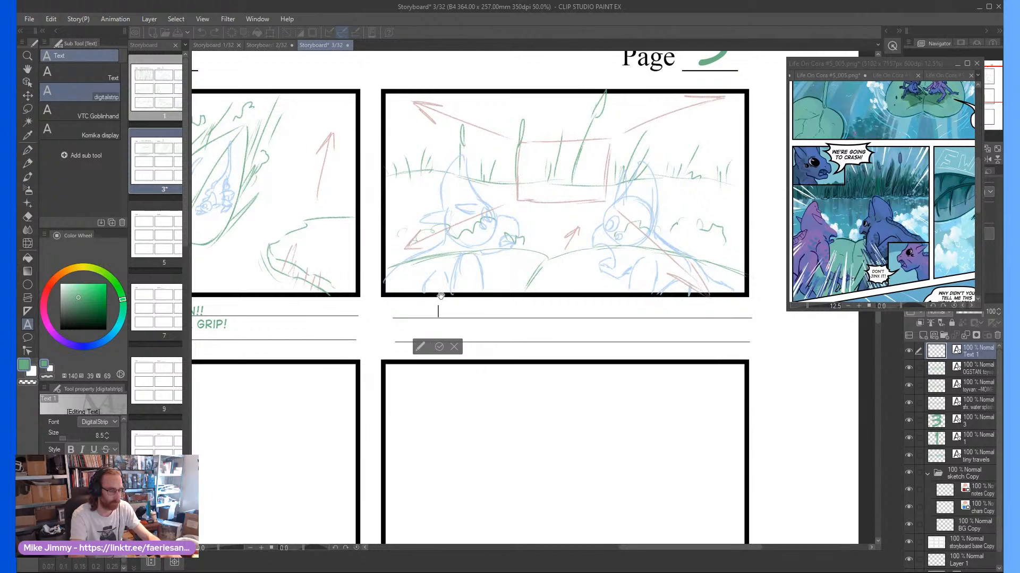
pyautogui.write('OGSTAN:')
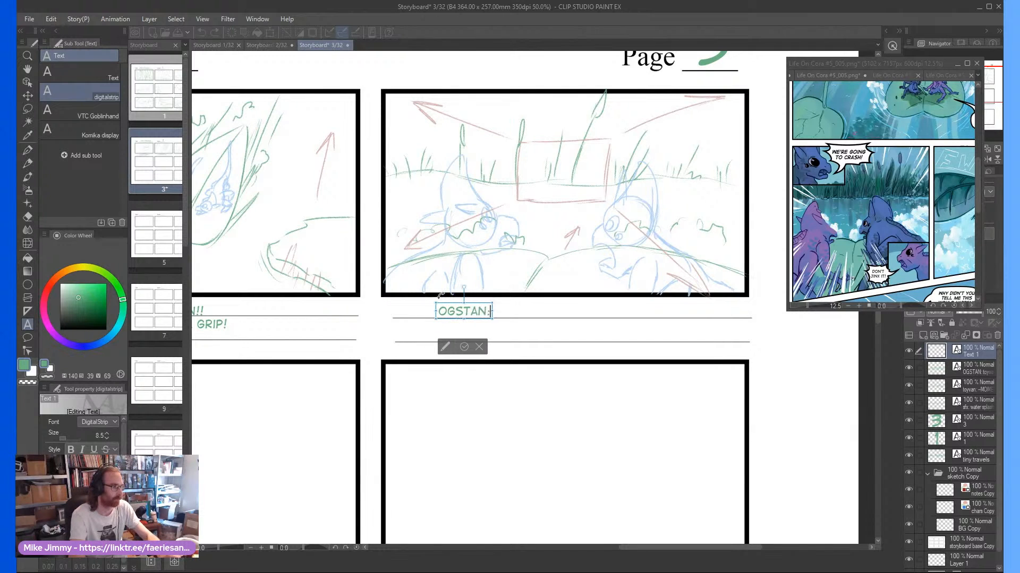
pyautogui.write(" WE'RE GOING TO ")
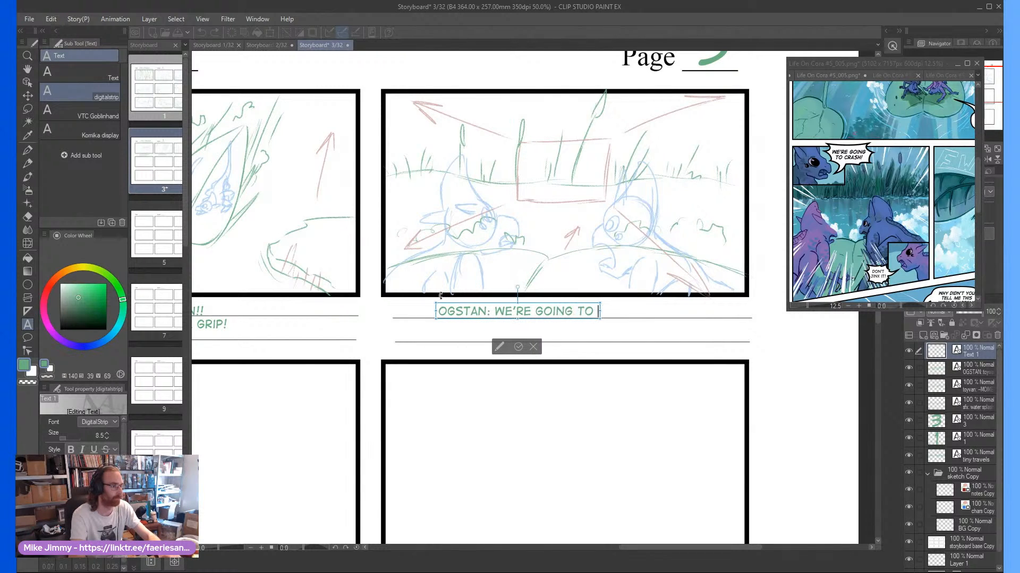
pyautogui.write('CRASH!! ')
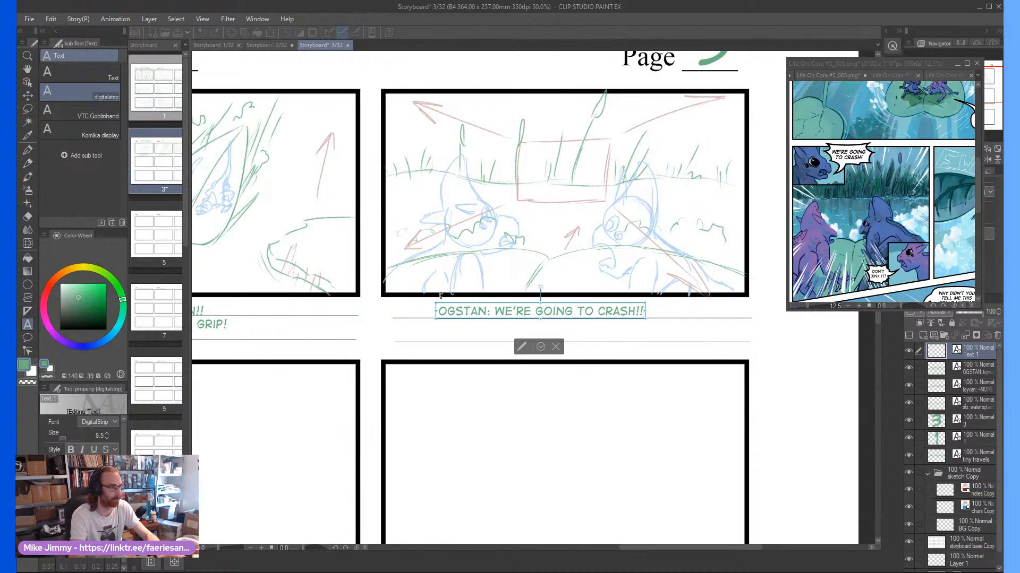
pyautogui.write('TOYVA')
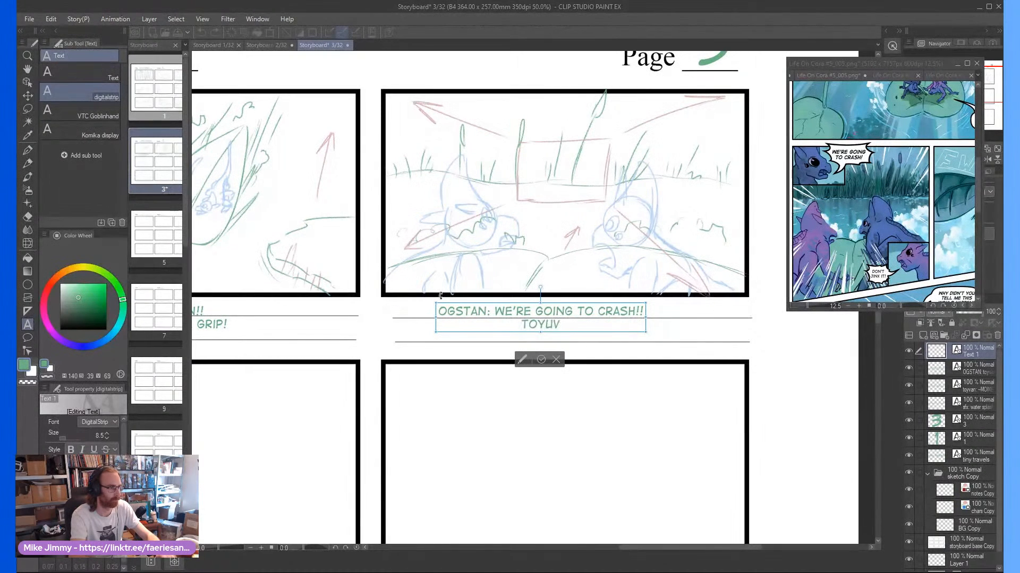
pyautogui.write('N: DON')
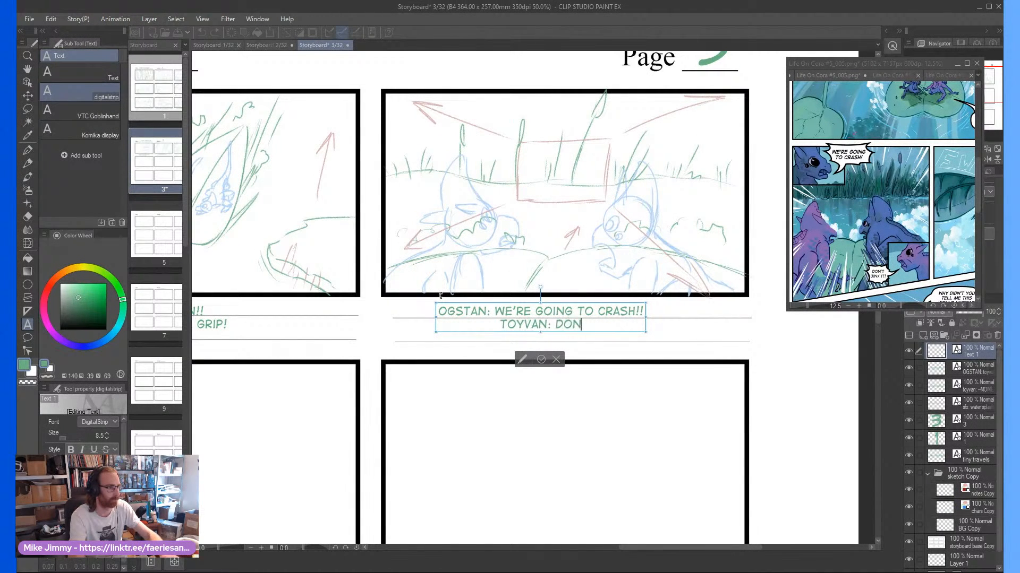
pyautogui.write("'T JINX IT!")
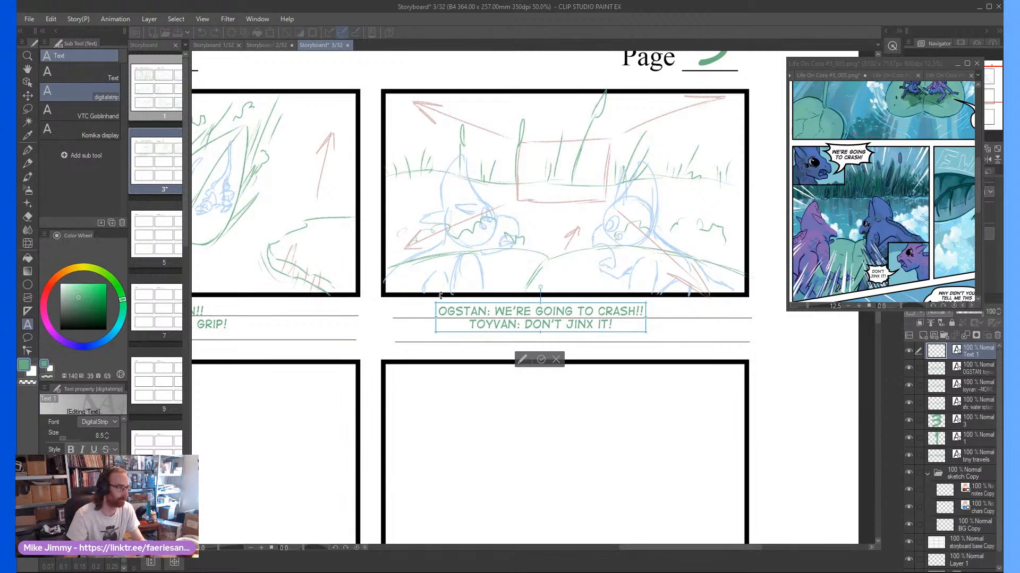
# Add the second dialogue line "TOYVAN: DON'T JINX IT!" beneath Ogstan's line and commit the text
pyautogui.click(541, 359)
pyautogui.scroll(-2, 547, 316)
pyautogui.scroll(-1, 309, 421)
pyautogui.scroll(4, 266, 387)
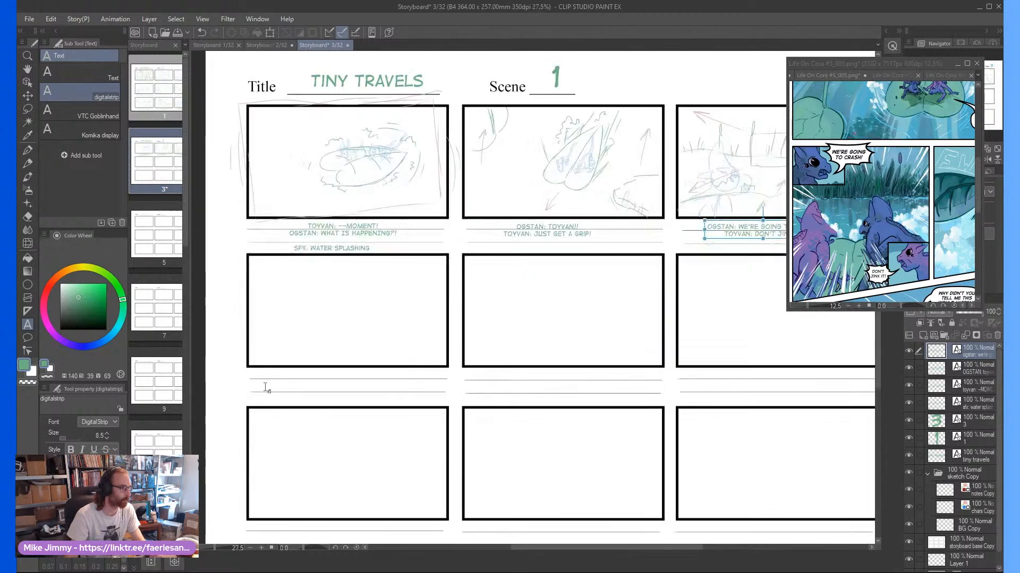
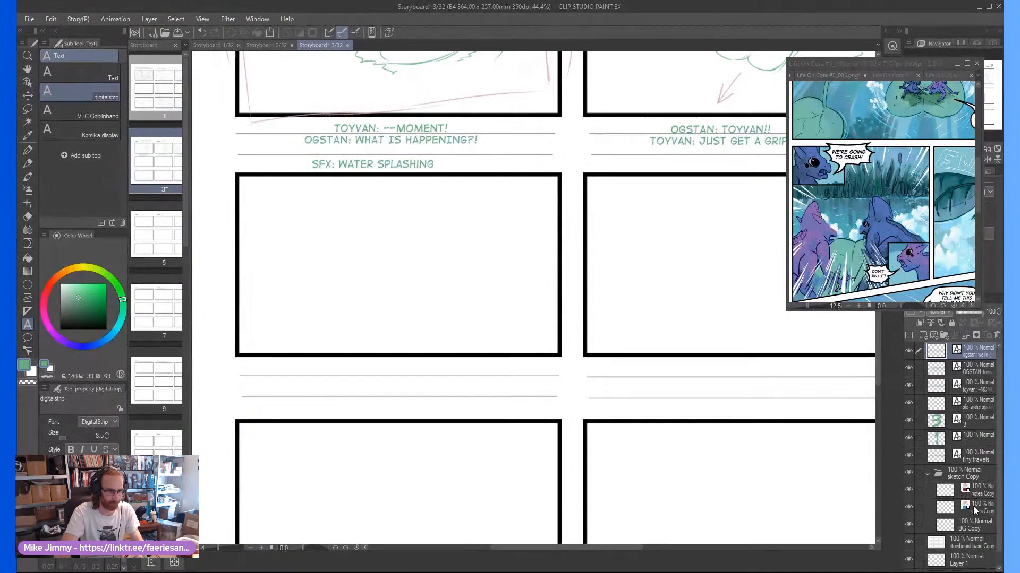
pyautogui.click(974, 525)
pyautogui.scroll(-2, 483, 269)
pyautogui.scroll(2, 420, 258)
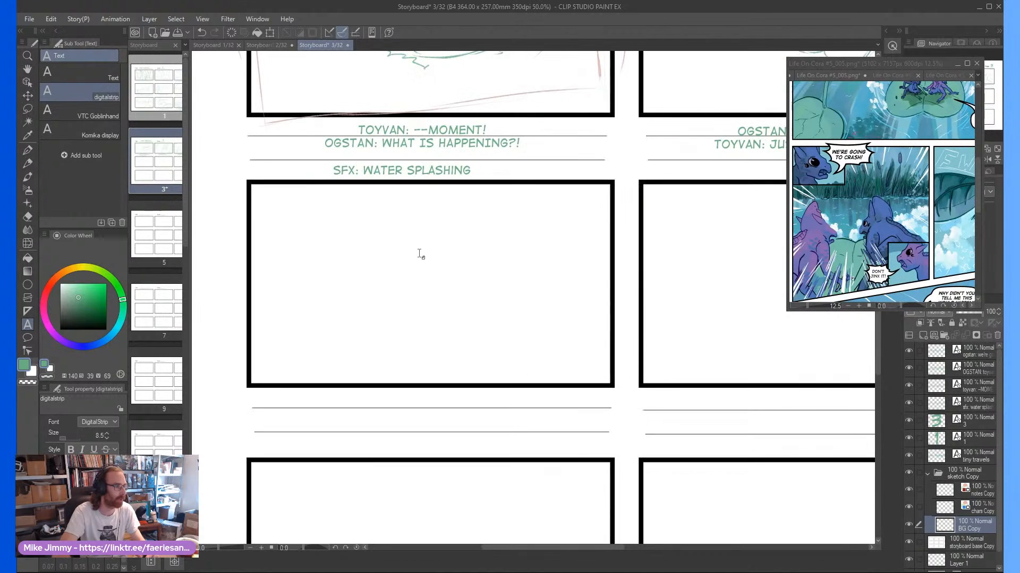
pyautogui.scroll(-3, 425, 247)
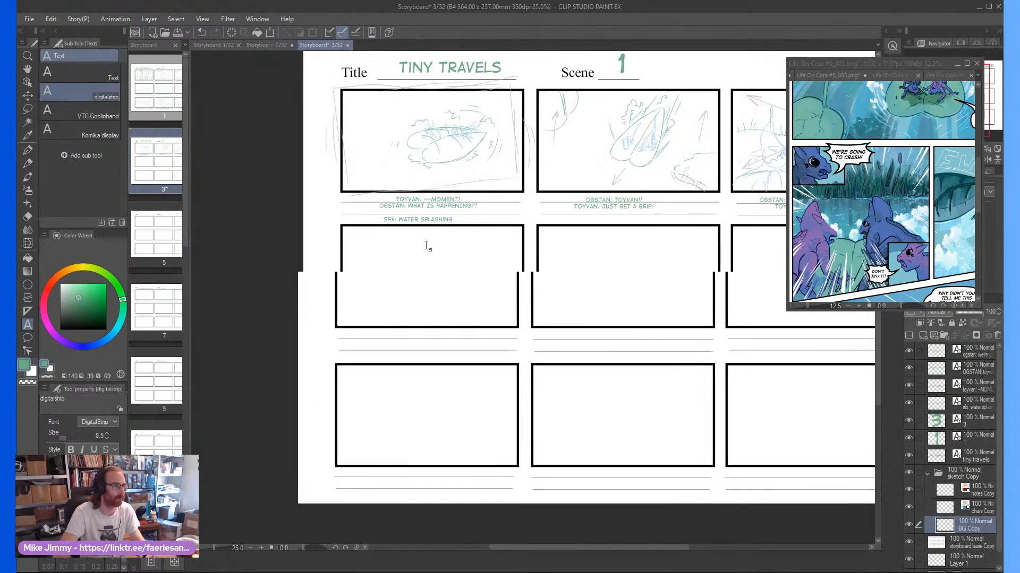
pyautogui.scroll(1, 428, 249)
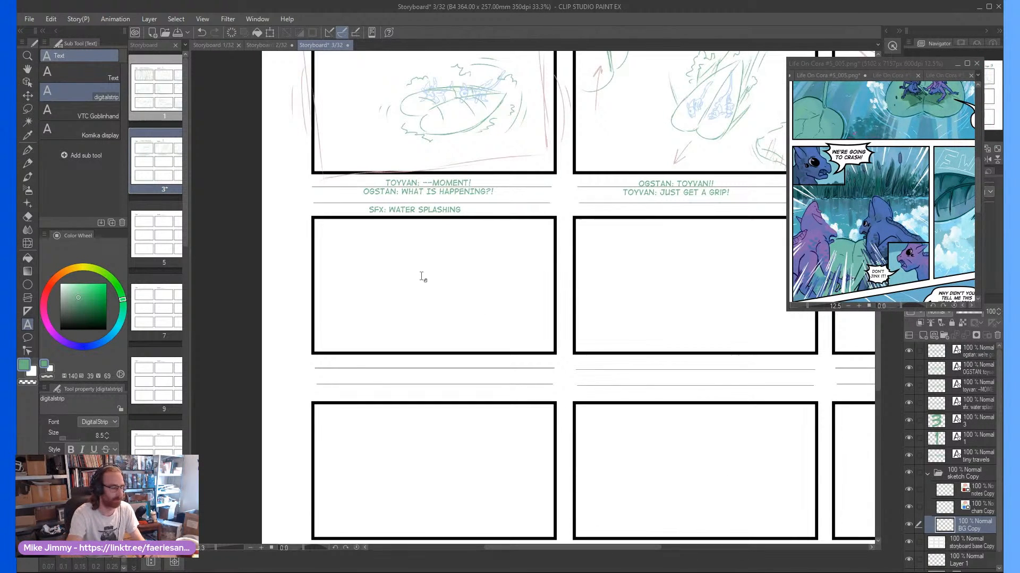
pyautogui.press('p')
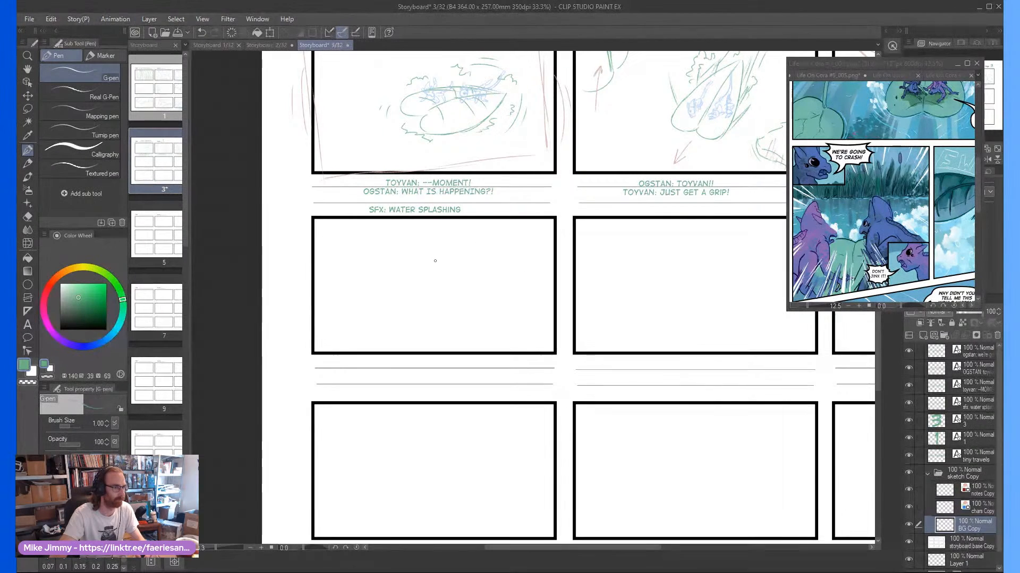
pyautogui.scroll(2, 432, 262)
pyautogui.scroll(-5, 498, 337)
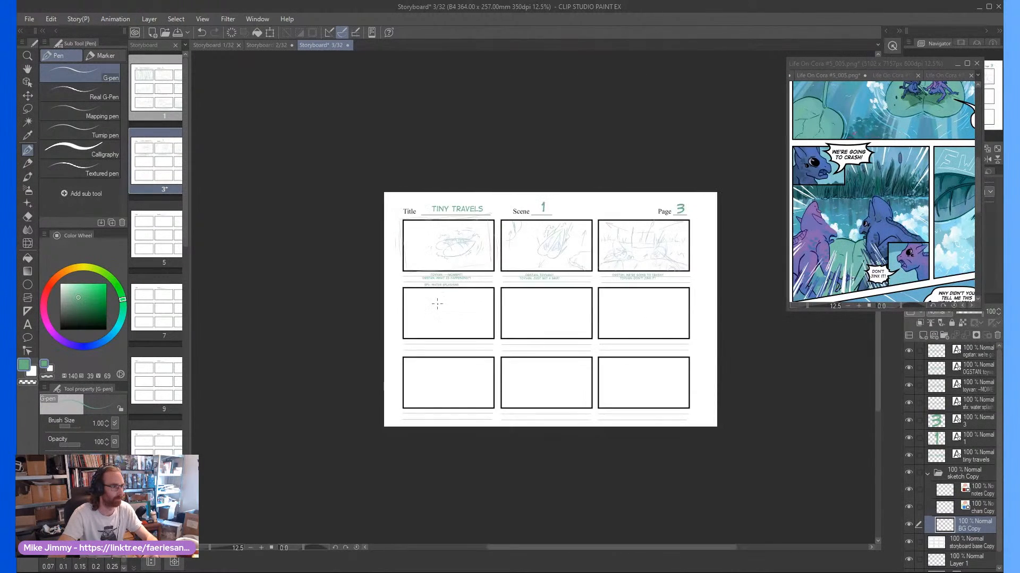
pyautogui.scroll(2, 586, 232)
pyautogui.moveTo(586, 231); pyautogui.dragTo(570, 249)
# Lasso frame three's drawing on the sketch Copy folder, duplicate the folder, and move the copied drawing into frame four
pyautogui.click(980, 486)
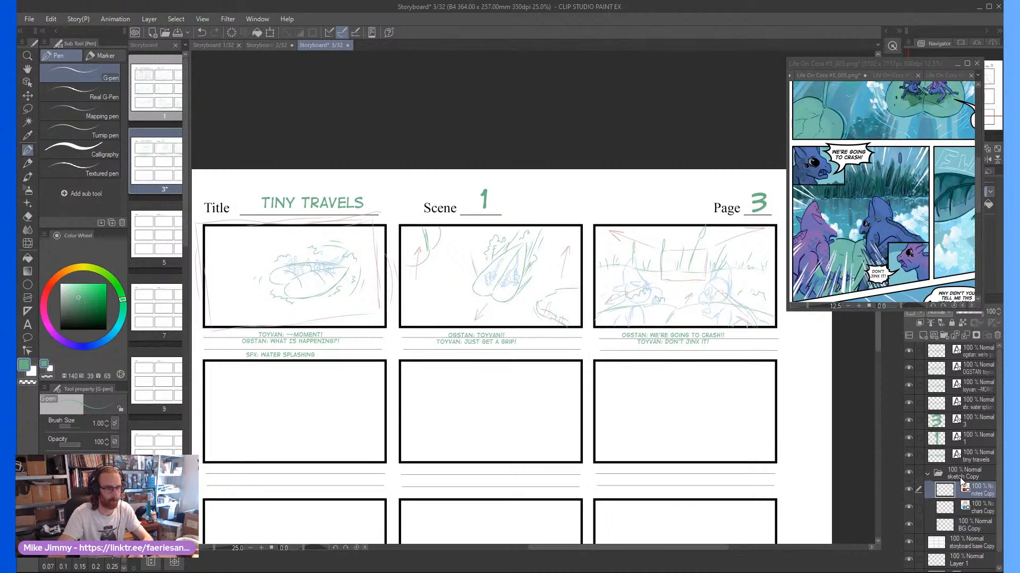
pyautogui.click(961, 475)
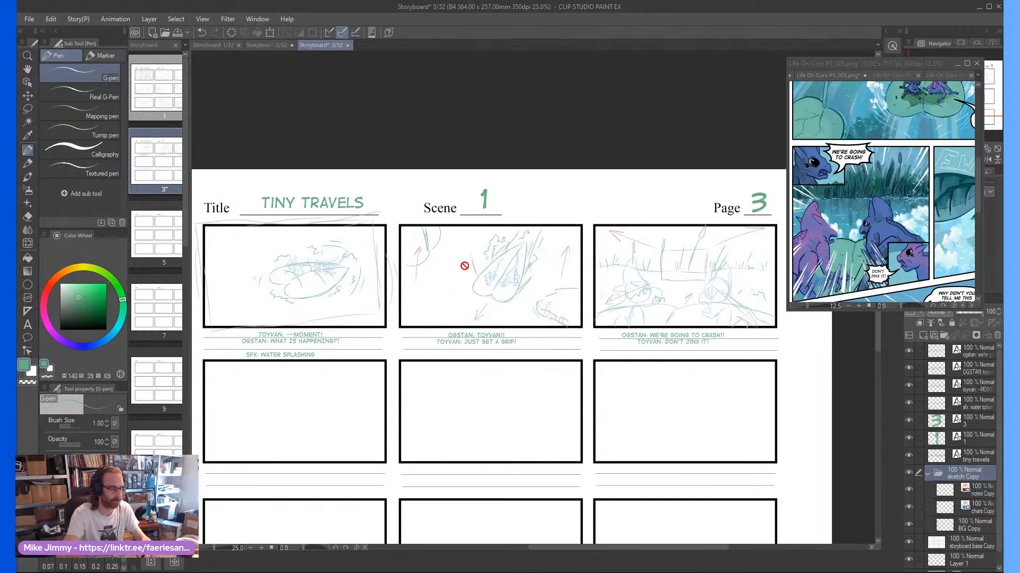
pyautogui.press('m')
pyautogui.moveTo(591, 215)
pyautogui.mouseDown()
pyautogui.moveTo(582, 295)
pyautogui.moveTo(708, 367)
pyautogui.moveTo(785, 292)
pyautogui.moveTo(747, 199)
pyautogui.mouseUp()
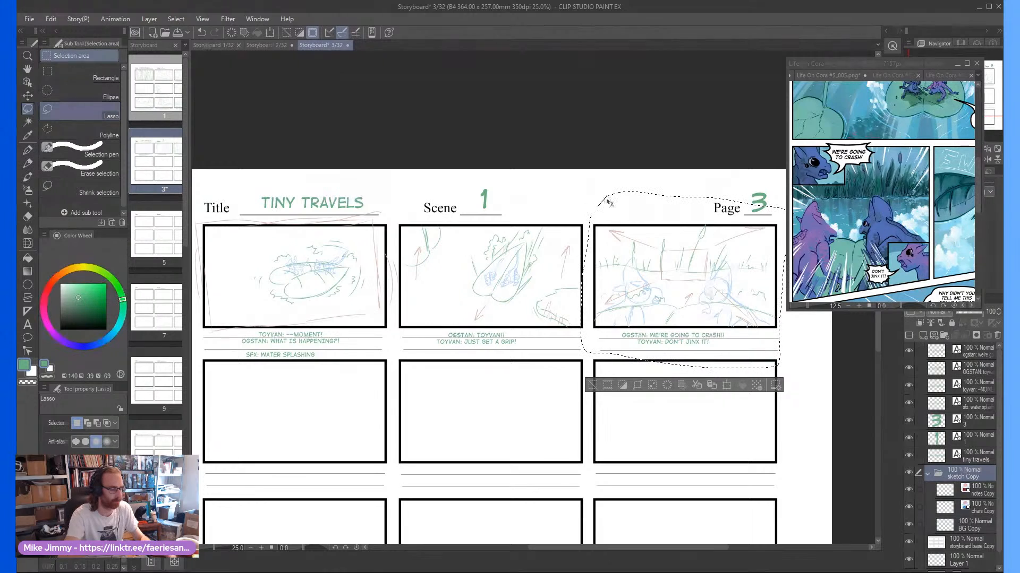
pyautogui.click(266, 422)
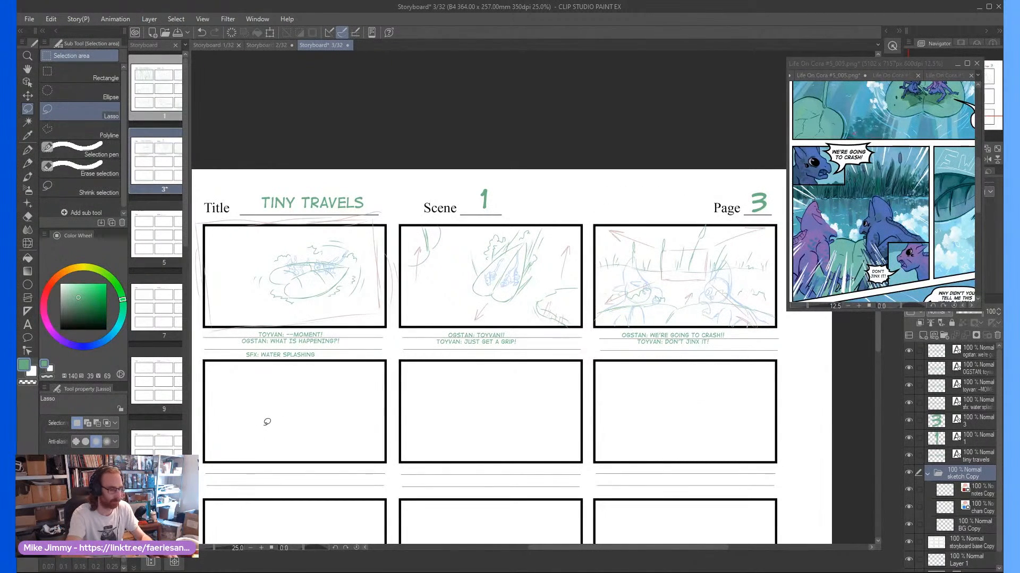
pyautogui.hotkey('ctrl', 'j')
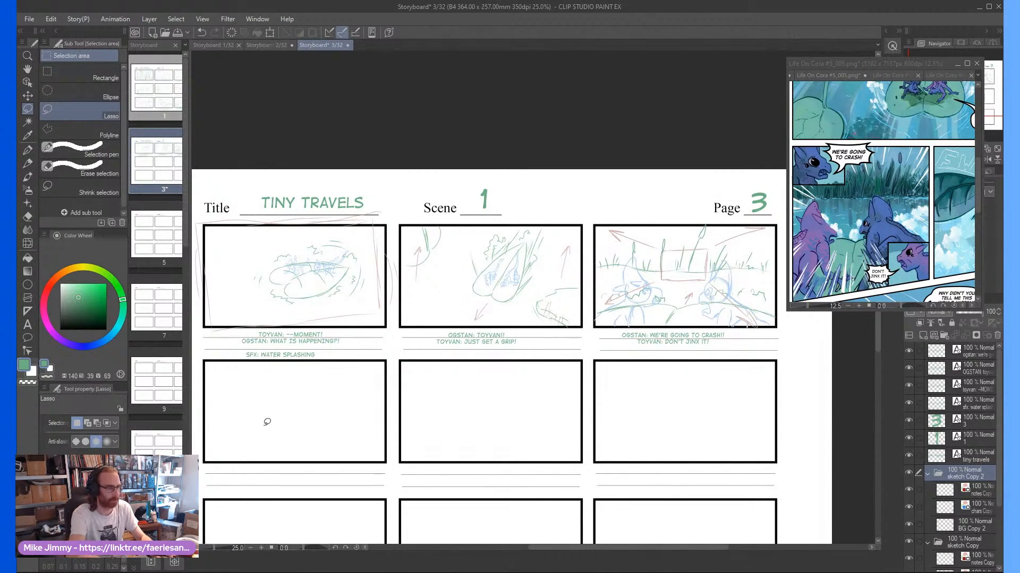
pyautogui.hotkey('ctrl', 't')
pyautogui.moveTo(744, 234)
pyautogui.mouseDown()
pyautogui.moveTo(299, 422)
pyautogui.moveTo(311, 419)
pyautogui.mouseUp()
pyautogui.click(277, 481)
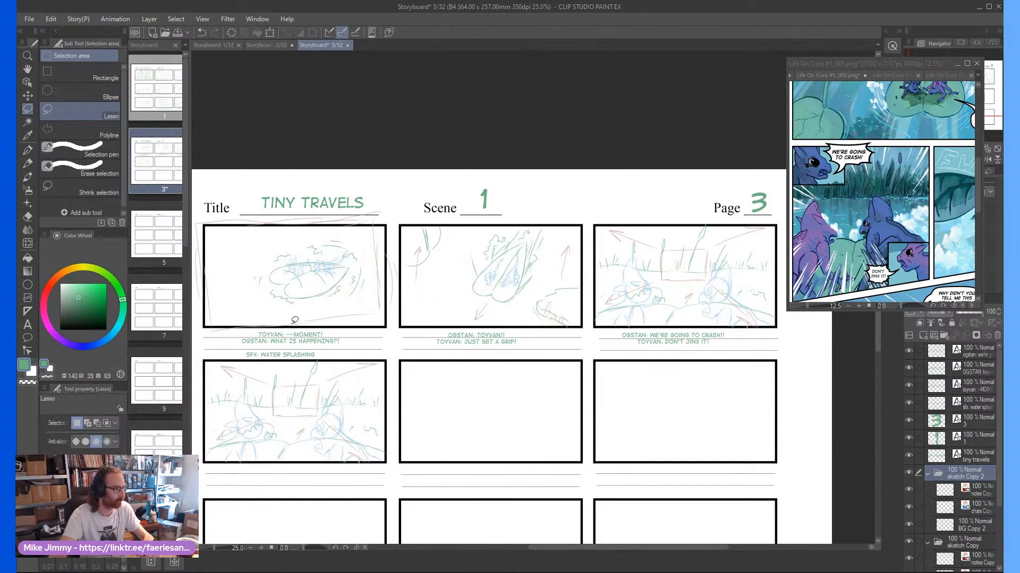
# Erase the left character's eye circles in frame four on the copied chars layer and redraw the eye with short pencil strokes
pyautogui.scroll(-2, 219, 442)
pyautogui.scroll(5, 216, 441)
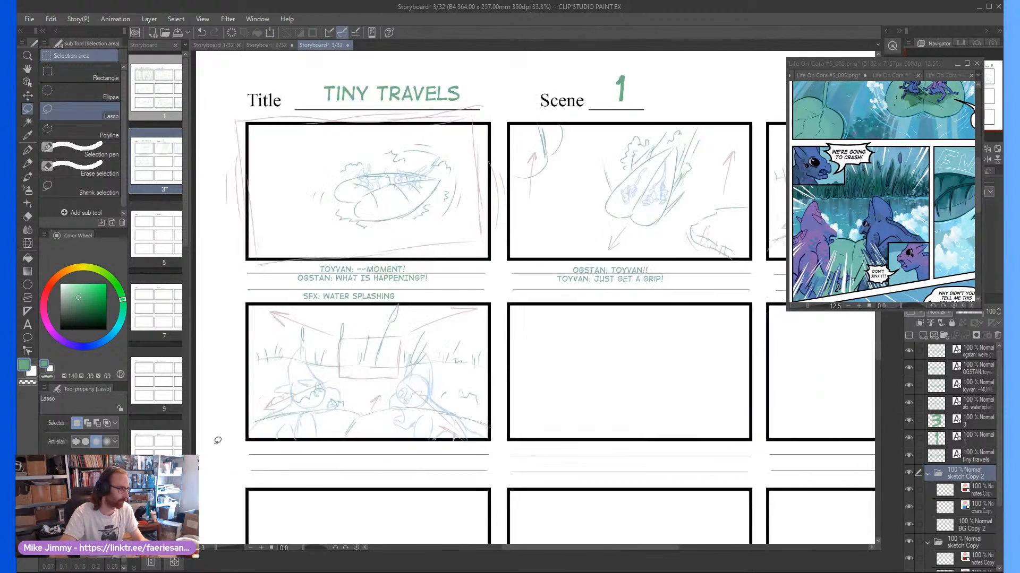
pyautogui.scroll(3, 441, 372)
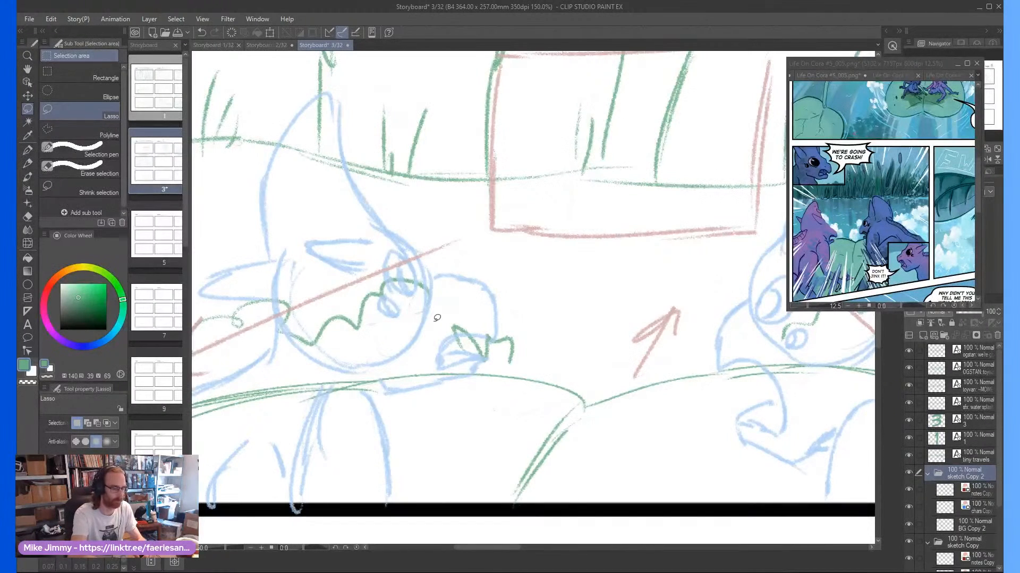
pyautogui.press('e')
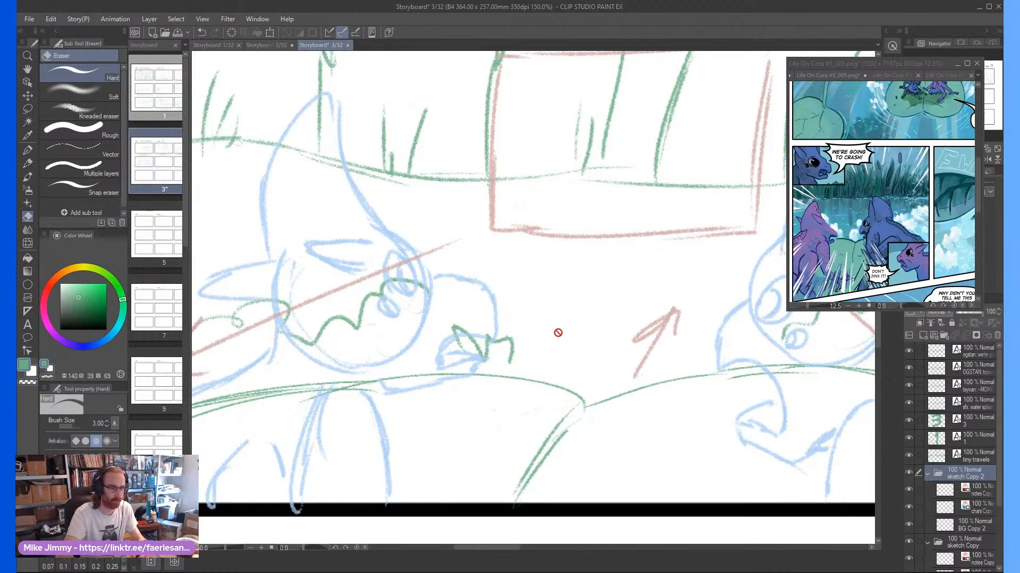
pyautogui.click(959, 504)
pyautogui.moveTo(388, 287)
pyautogui.mouseDown()
pyautogui.moveTo(392, 297)
pyautogui.moveTo(387, 262)
pyautogui.moveTo(393, 305)
pyautogui.mouseUp()
pyautogui.press('p')
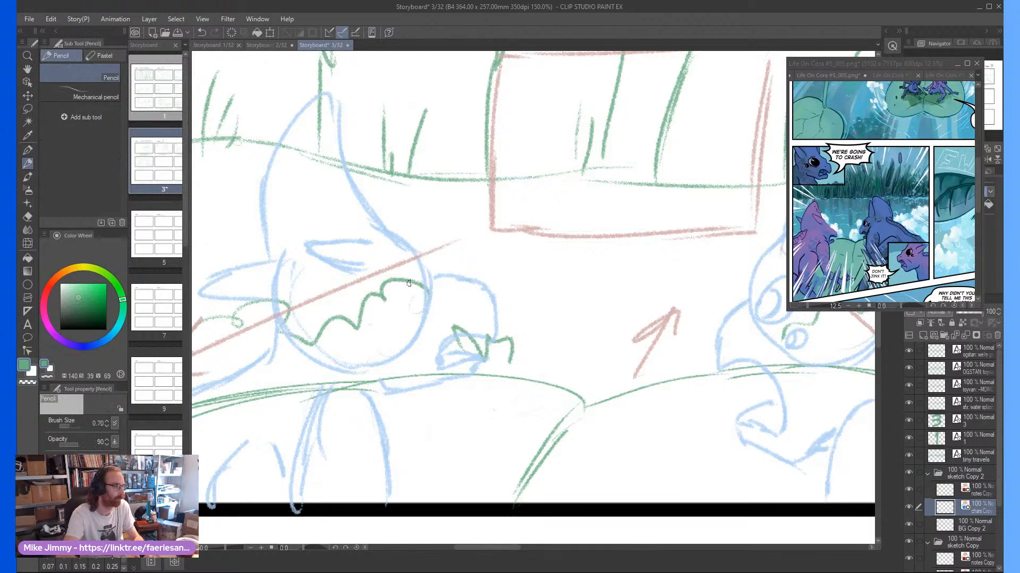
pyautogui.moveTo(400, 262); pyautogui.dragTo(414, 287)
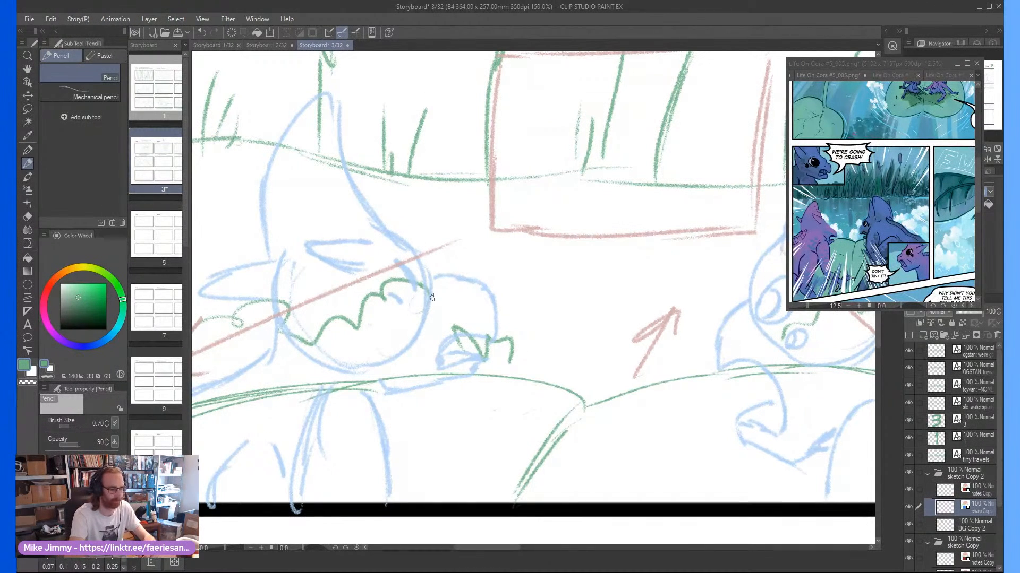
# Erase the left character's open mouth in frame four and pencil in a new mouth and jaw line
pyautogui.press('e')
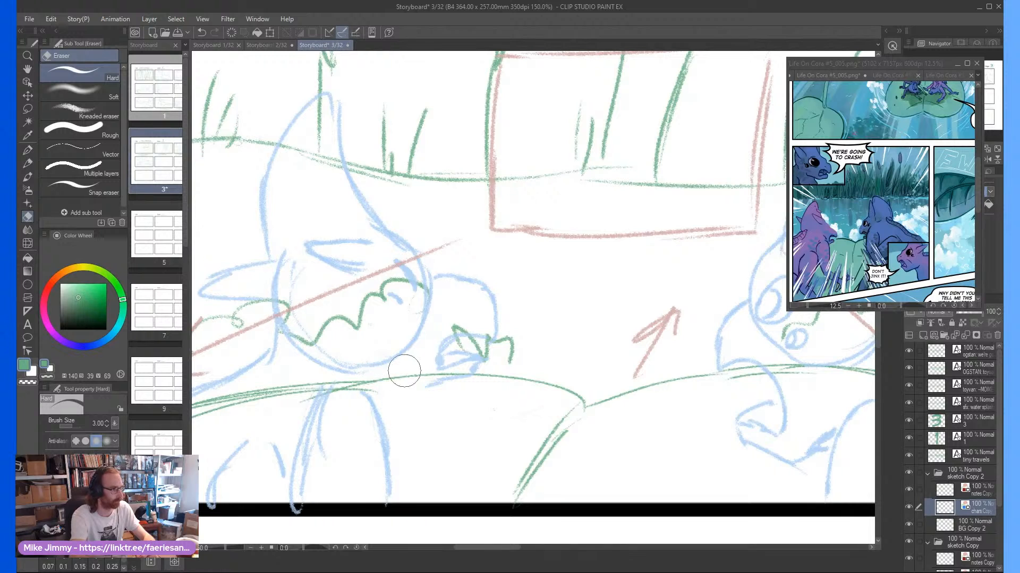
pyautogui.press('p')
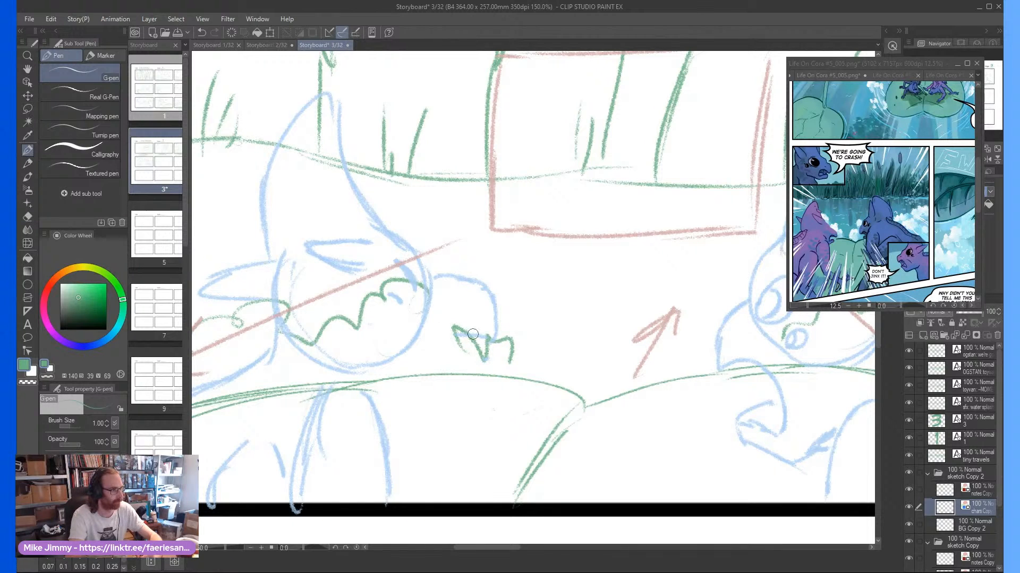
pyautogui.press('p')
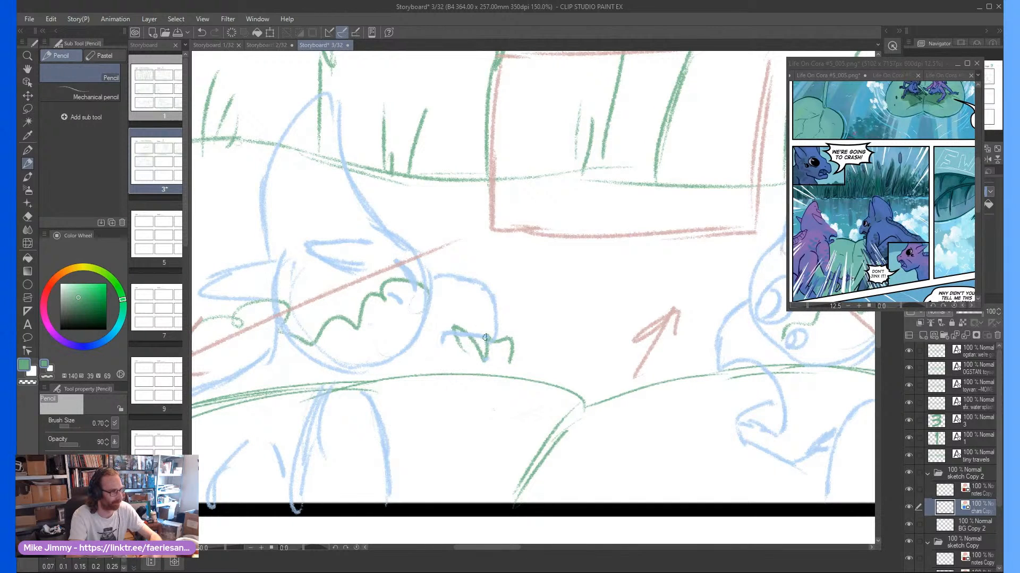
pyautogui.moveTo(477, 344); pyautogui.dragTo(406, 365)
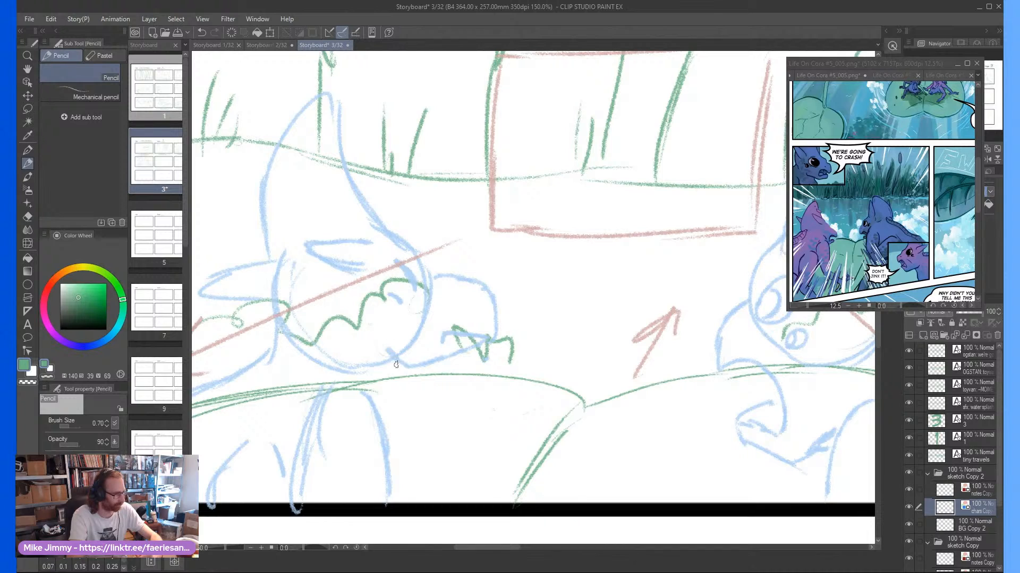
# Erase the right character's eyes and open mouth in frame four and redraw a zigzag mouth, a jaw line and a short eye stroke
pyautogui.scroll(-3, 602, 306)
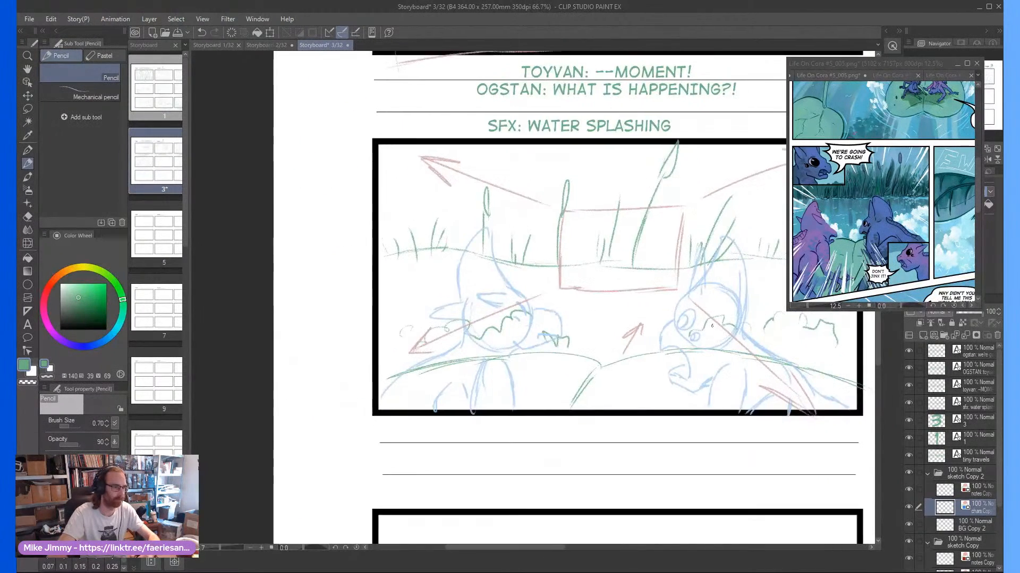
pyautogui.scroll(3, 692, 326)
pyautogui.press('e')
pyautogui.moveTo(664, 319)
pyautogui.mouseDown()
pyautogui.moveTo(692, 288)
pyautogui.moveTo(682, 341)
pyautogui.moveTo(708, 360)
pyautogui.moveTo(668, 381)
pyautogui.moveTo(688, 461)
pyautogui.moveTo(663, 374)
pyautogui.mouseUp()
pyautogui.press('p')
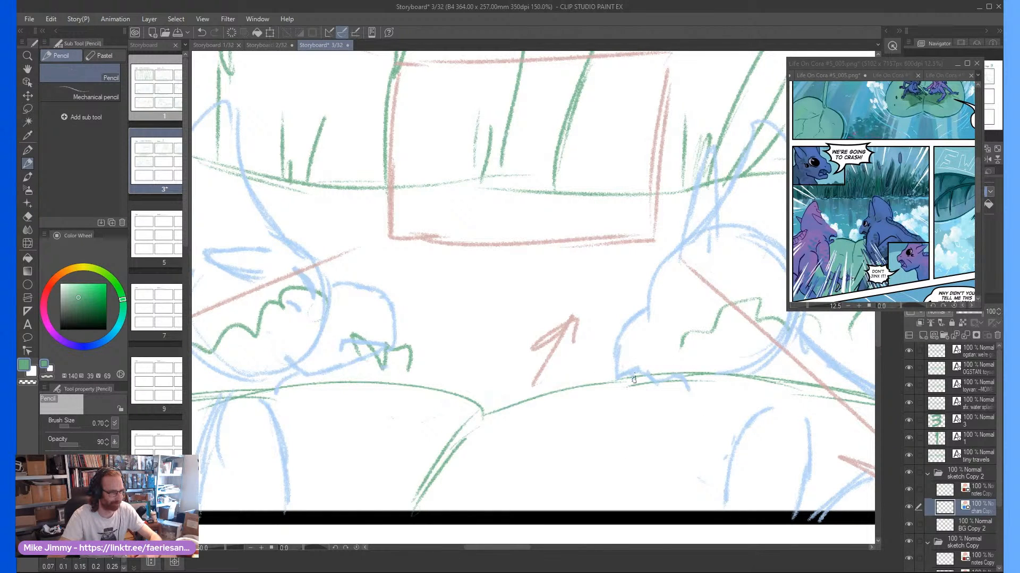
pyautogui.moveTo(643, 395)
pyautogui.mouseDown()
pyautogui.moveTo(713, 426)
pyautogui.moveTo(697, 416)
pyautogui.moveTo(736, 401)
pyautogui.mouseUp()
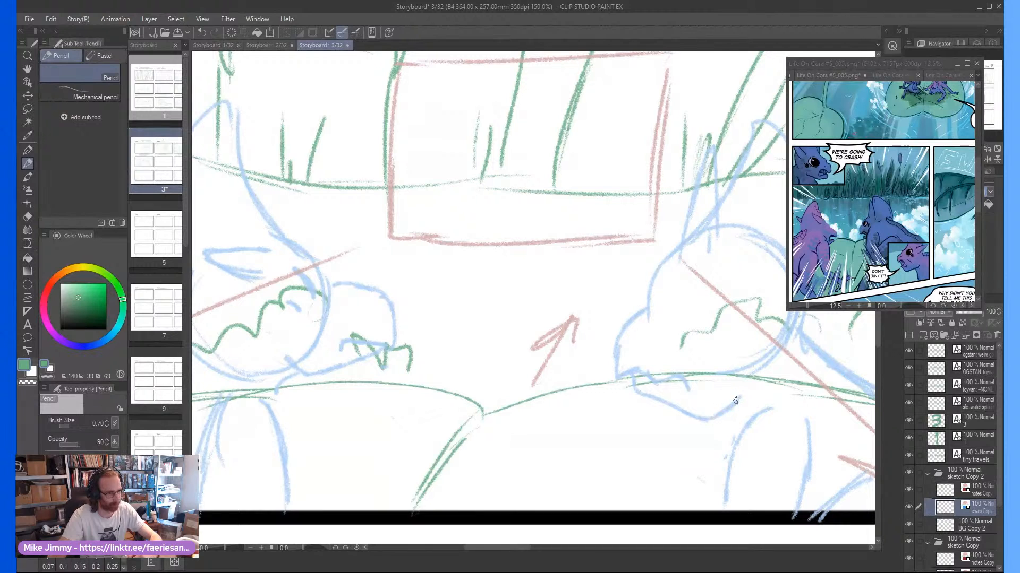
pyautogui.moveTo(665, 308); pyautogui.dragTo(691, 291)
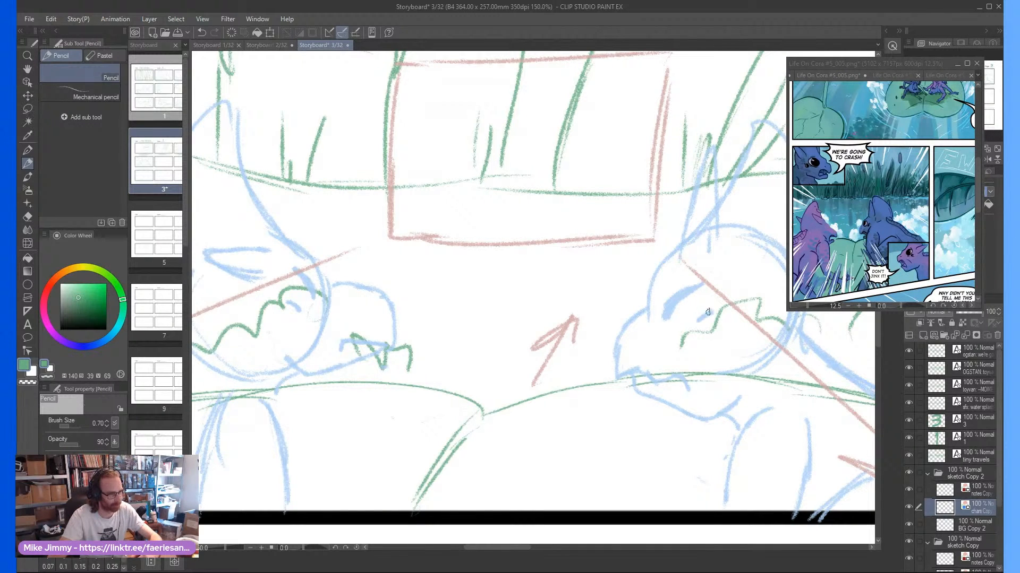
# Scribble a green pencil zigzag across the whole of frame five on the BG Copy 2 layer
pyautogui.scroll(-5, 702, 323)
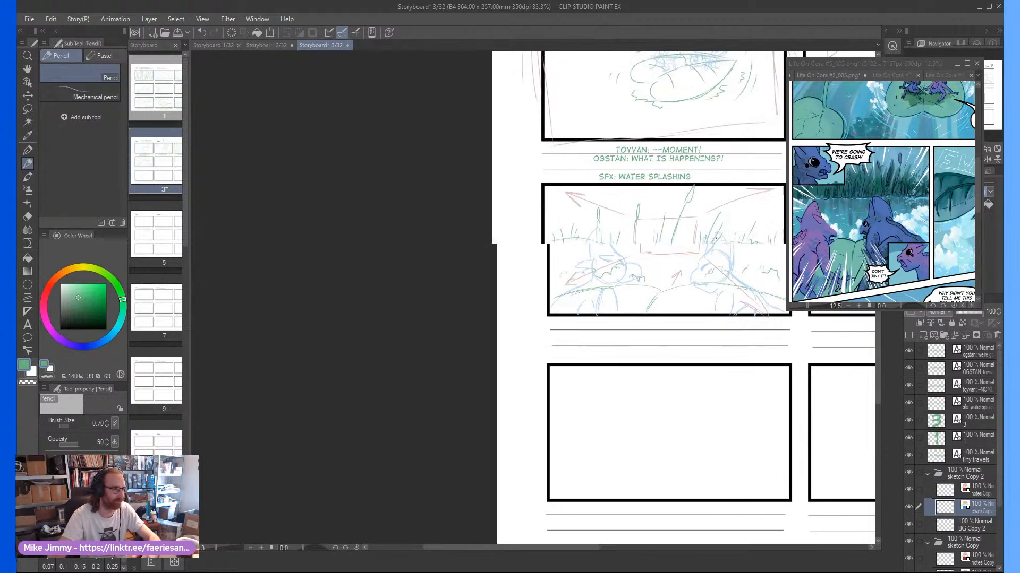
pyautogui.scroll(1, 709, 252)
pyautogui.hscroll(18, 709, 251)
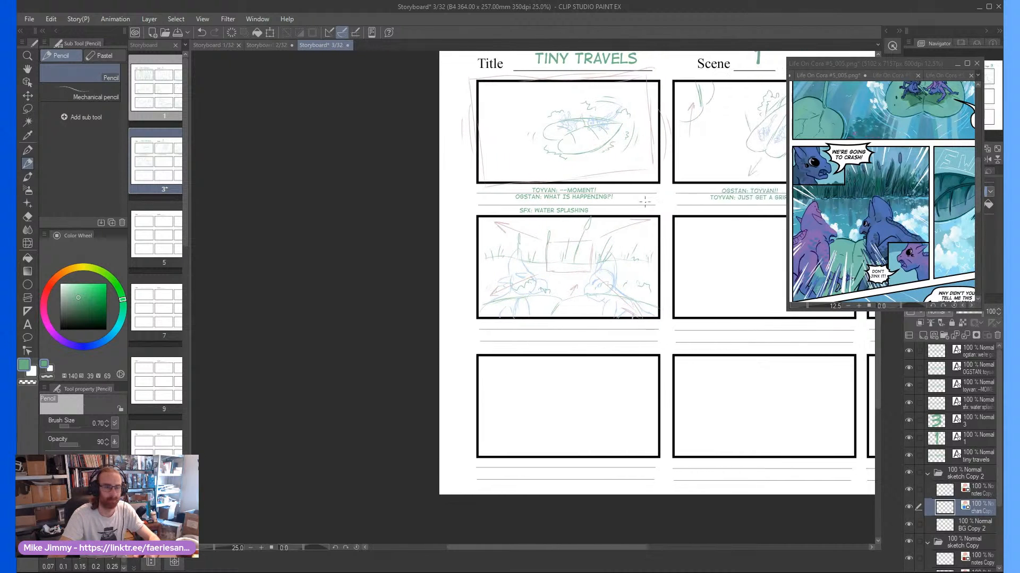
pyautogui.hscroll(3, 632, 269)
pyautogui.scroll(1, 688, 284)
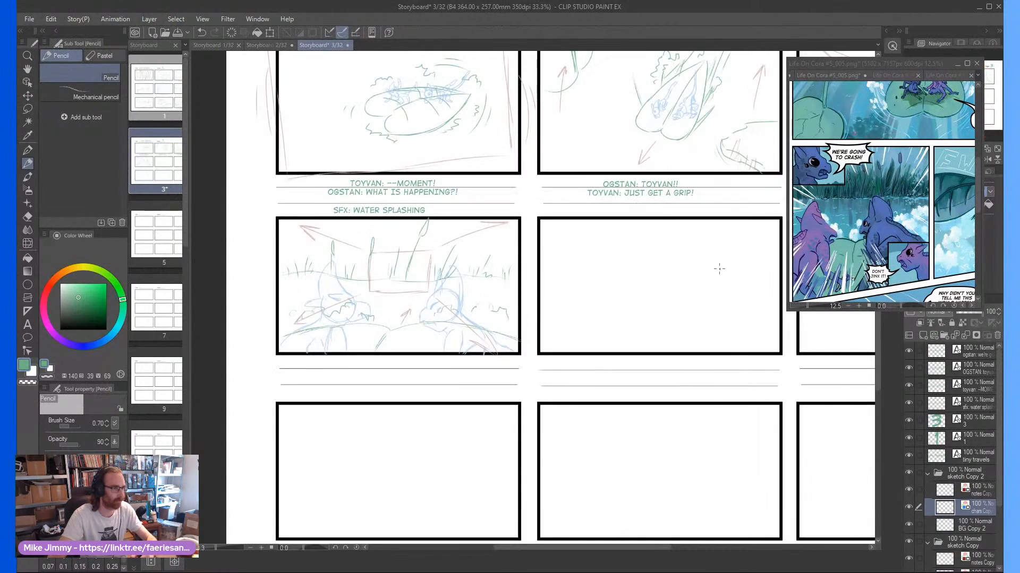
pyautogui.scroll(-1, 688, 284)
pyautogui.scroll(1, 688, 284)
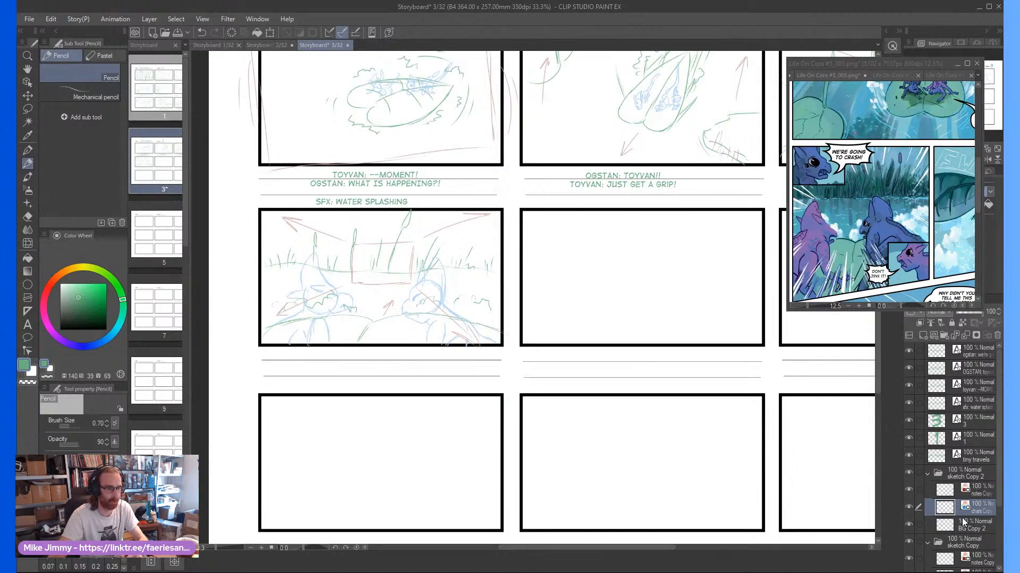
pyautogui.click(964, 521)
pyautogui.moveTo(706, 244)
pyautogui.mouseDown()
pyautogui.moveTo(653, 303)
pyautogui.moveTo(522, 229)
pyautogui.moveTo(531, 273)
pyautogui.moveTo(683, 338)
pyautogui.moveTo(726, 309)
pyautogui.moveTo(726, 240)
pyautogui.moveTo(750, 250)
pyautogui.mouseUp()
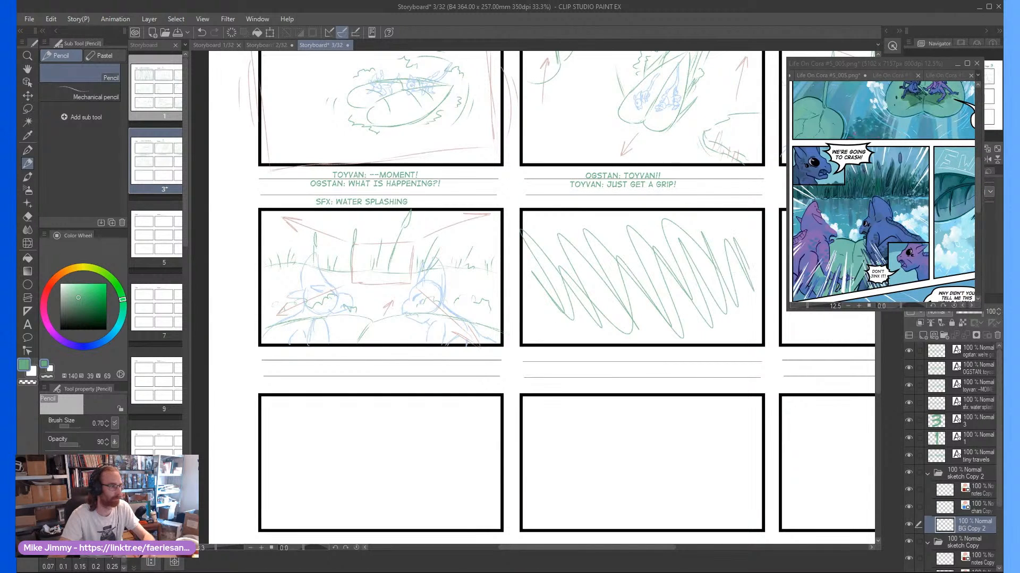
# Add a digitalstrip text reading "FADE TO BLACK" beneath frame five, enlarge it and center it under the frame
pyautogui.click(29, 328)
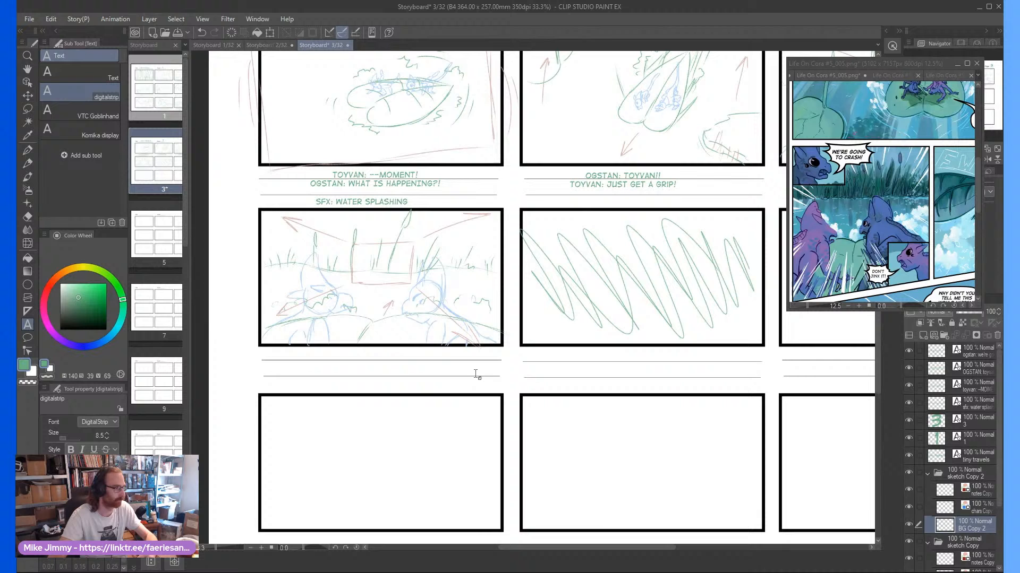
pyautogui.click(565, 357)
pyautogui.write('FADE TO ')
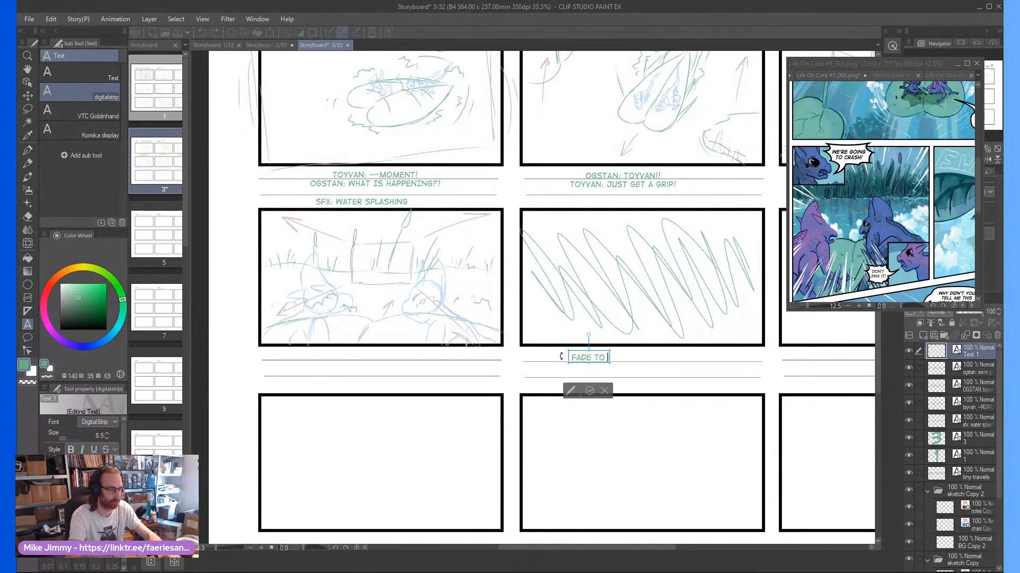
pyautogui.write('BLACK')
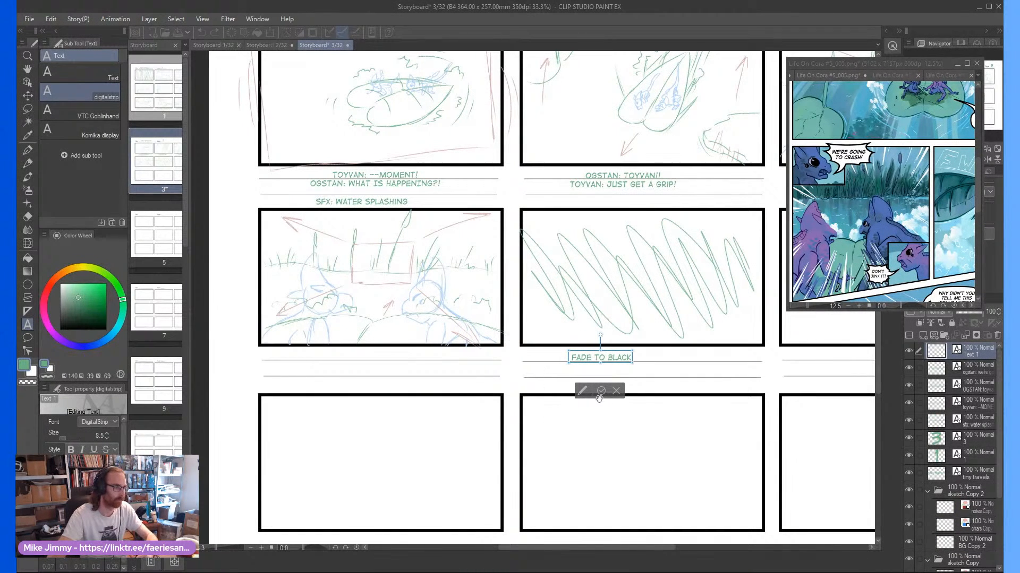
pyautogui.click(600, 391)
pyautogui.moveTo(614, 352); pyautogui.dragTo(684, 346)
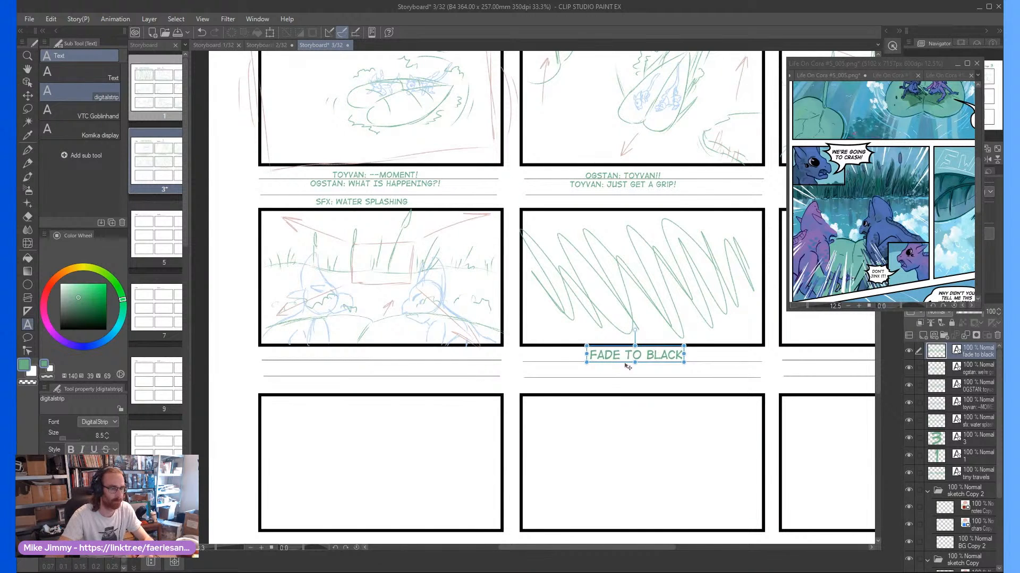
pyautogui.scroll(-4, 625, 356)
pyautogui.scroll(3, 738, 382)
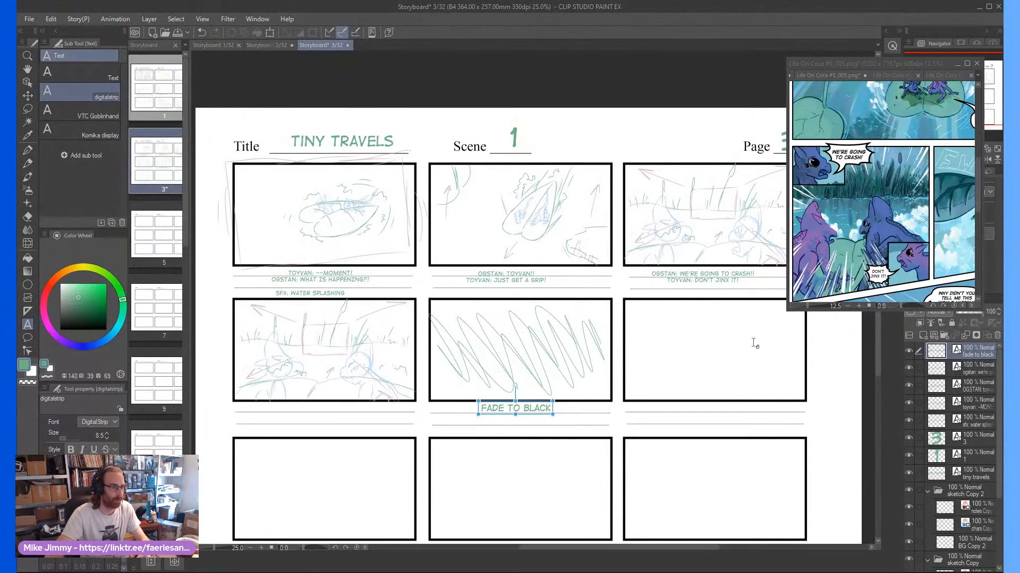
pyautogui.click(705, 353)
pyautogui.press('Escape')
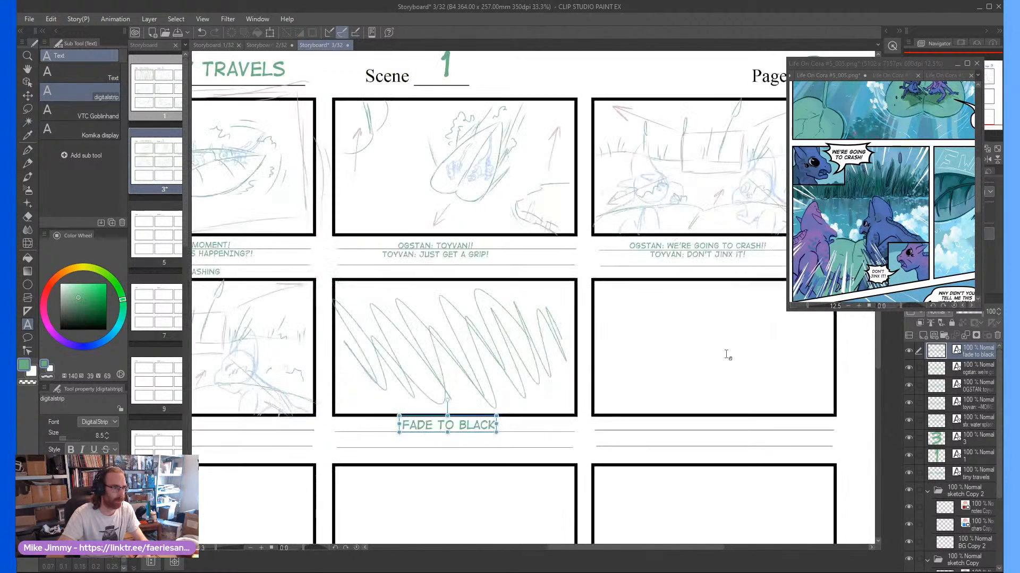
# Make BG Copy 2 the active layer and bring the flying insect panel of Life On Cora #5_005 into the reference view
pyautogui.scroll(1, 723, 361)
pyautogui.click(969, 541)
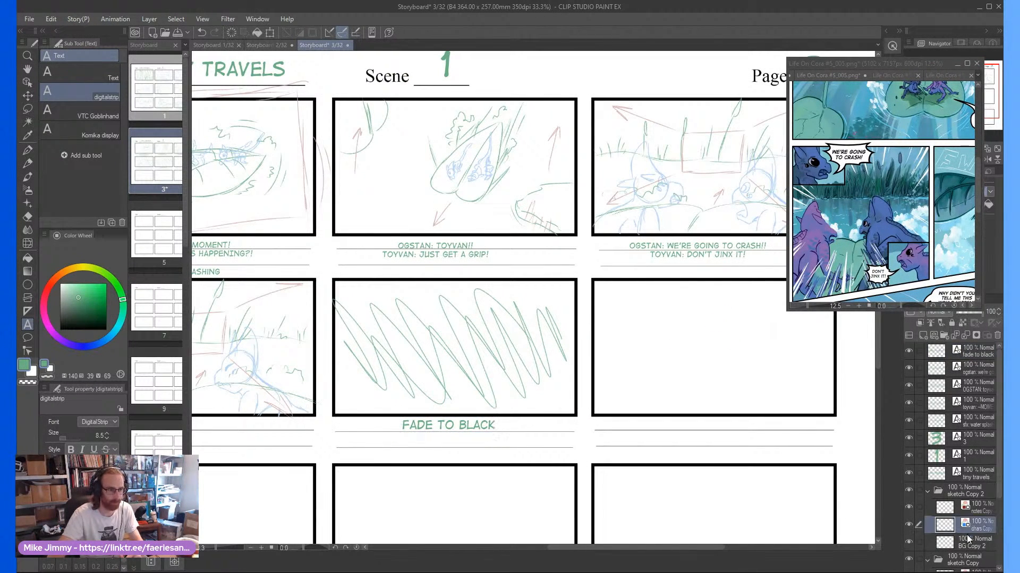
pyautogui.scroll(-1, 699, 337)
pyautogui.click(966, 233)
pyautogui.hscroll(4, 740, 229)
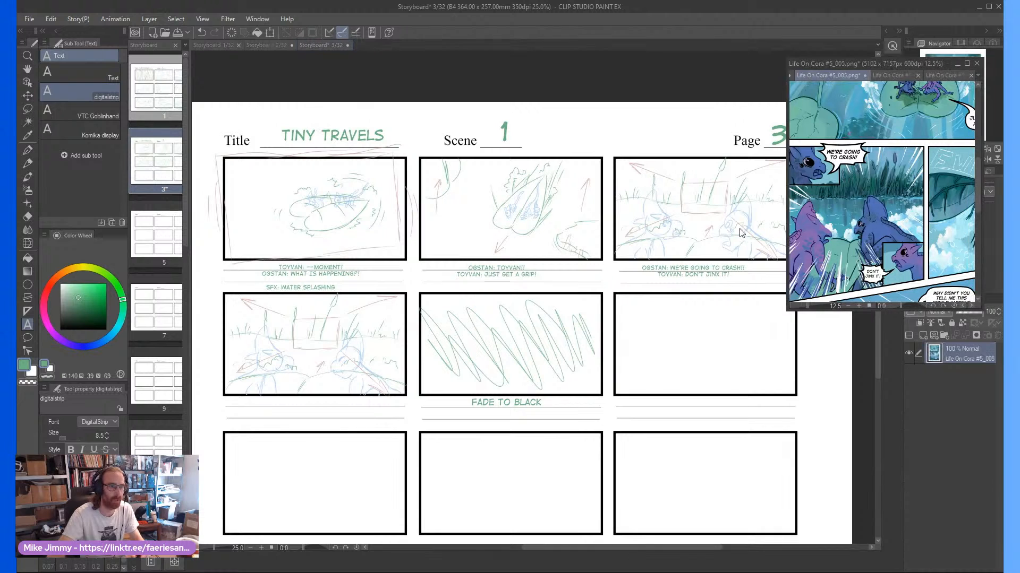
pyautogui.scroll(2, 720, 320)
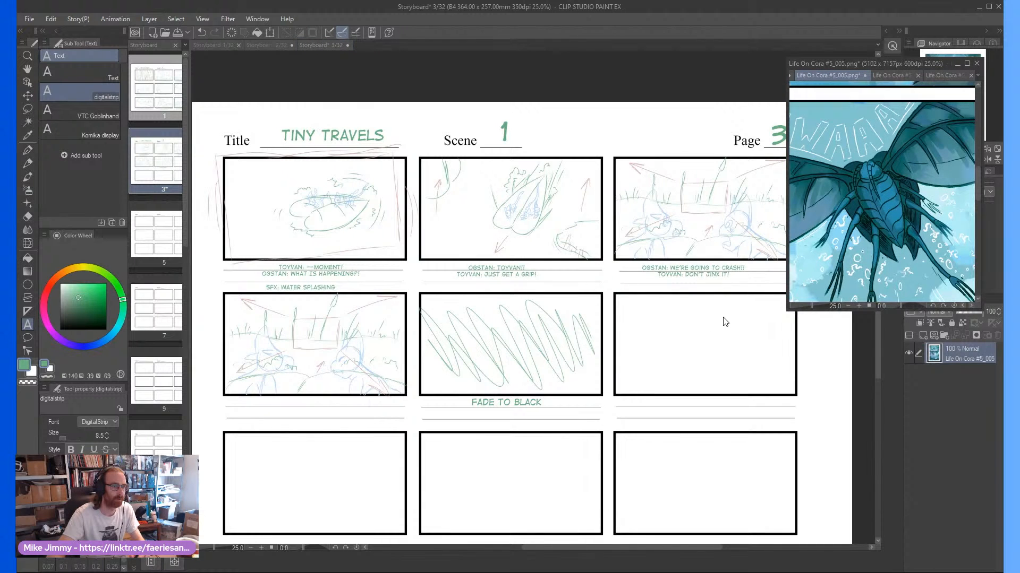
pyautogui.scroll(-2, 725, 322)
pyautogui.click(711, 343)
# Pencil a large slanted teardrop body for the insect in frame six, rounded above and tapering to a point below
pyautogui.scroll(1, 710, 340)
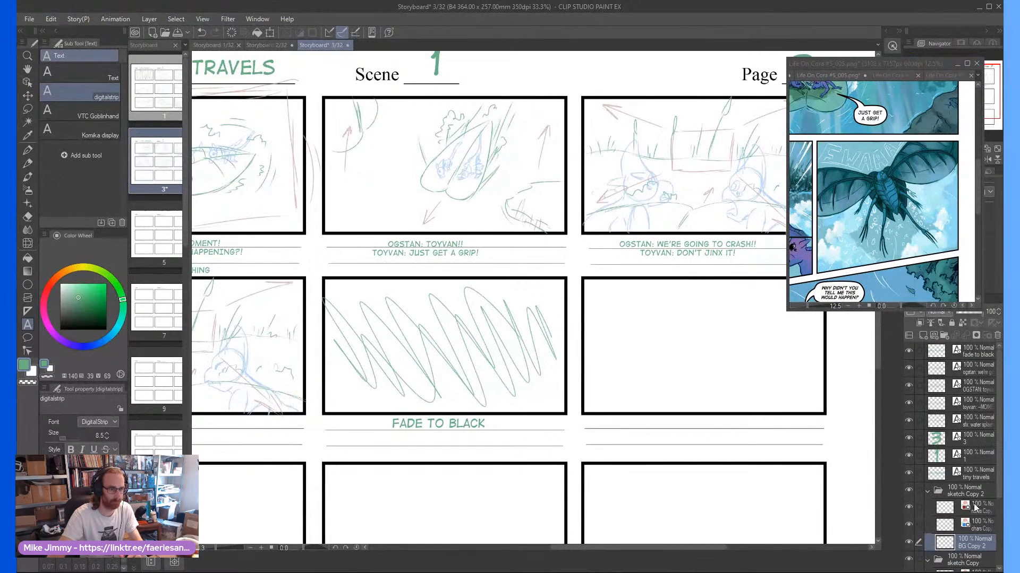
pyautogui.press('p')
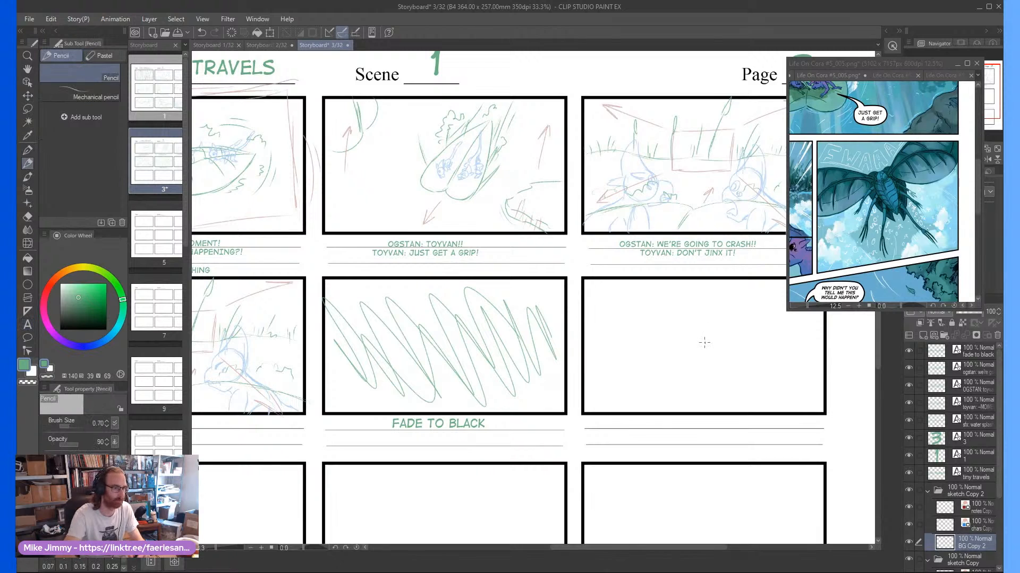
pyautogui.scroll(1, 686, 359)
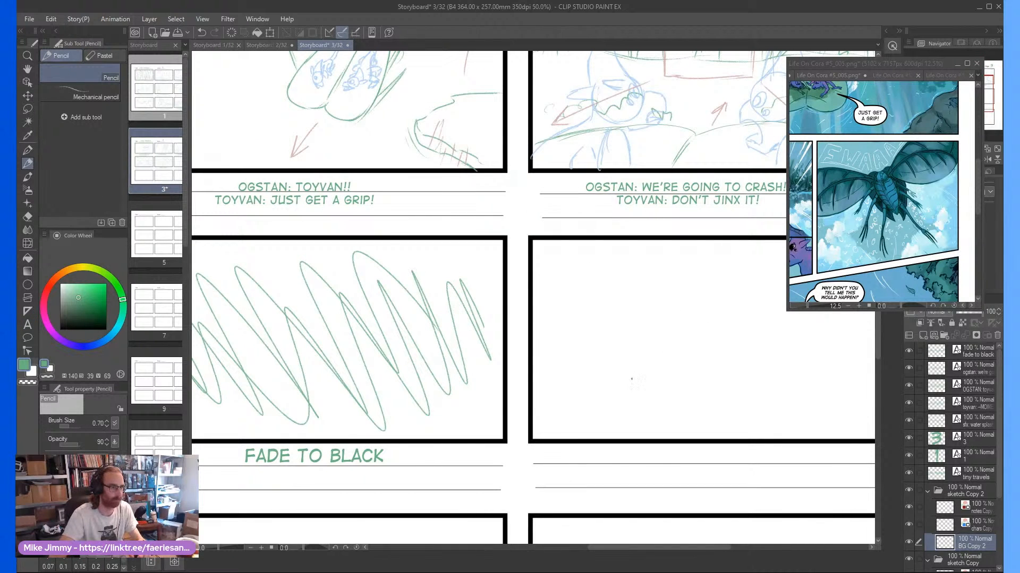
pyautogui.scroll(-2, 631, 379)
pyautogui.scroll(2, 647, 371)
pyautogui.moveTo(667, 363); pyautogui.dragTo(711, 409)
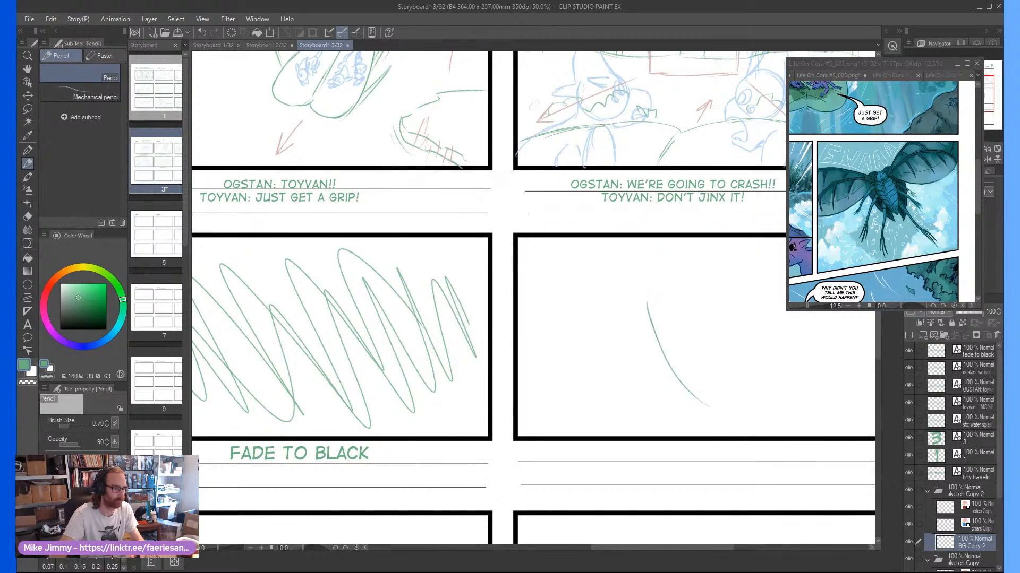
pyautogui.moveTo(747, 318); pyautogui.dragTo(747, 347)
pyautogui.moveTo(734, 289); pyautogui.dragTo(765, 392)
pyautogui.moveTo(707, 259); pyautogui.dragTo(763, 325)
pyautogui.moveTo(735, 272)
pyautogui.mouseDown()
pyautogui.moveTo(798, 419)
pyautogui.moveTo(688, 355)
pyautogui.mouseUp()
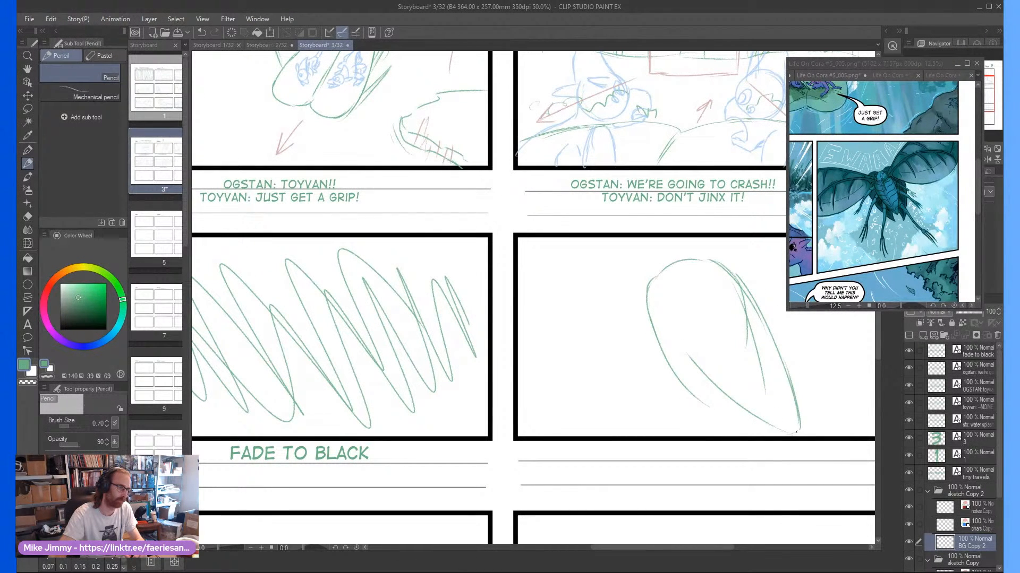
pyautogui.moveTo(752, 416)
pyautogui.mouseDown()
pyautogui.moveTo(674, 345)
pyautogui.moveTo(681, 357)
pyautogui.moveTo(652, 290)
pyautogui.mouseUp()
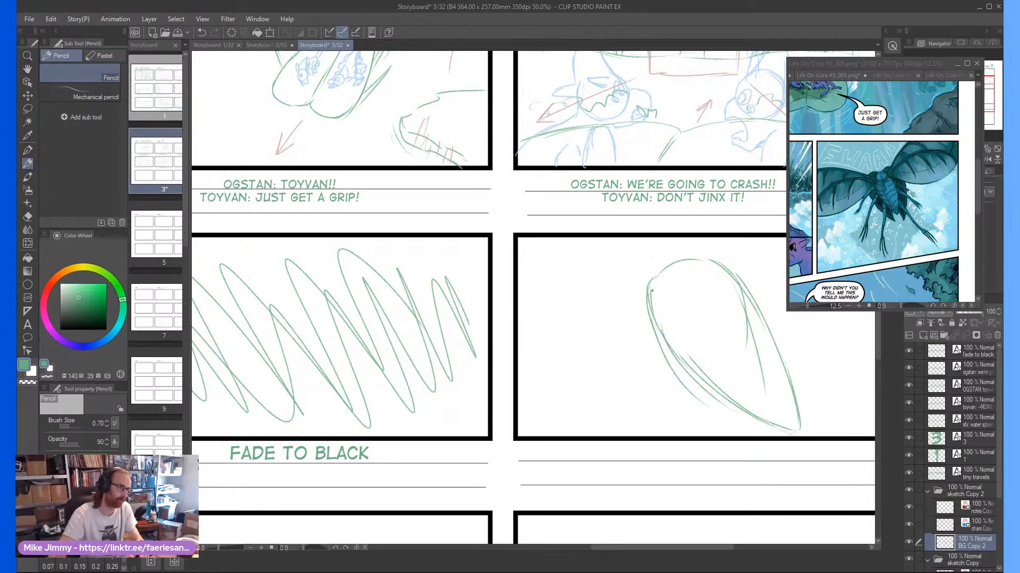
# Sketch the insect's round head at the body's upper end, with a small round eye and thin curved legs hanging below it
pyautogui.scroll(1, 704, 270)
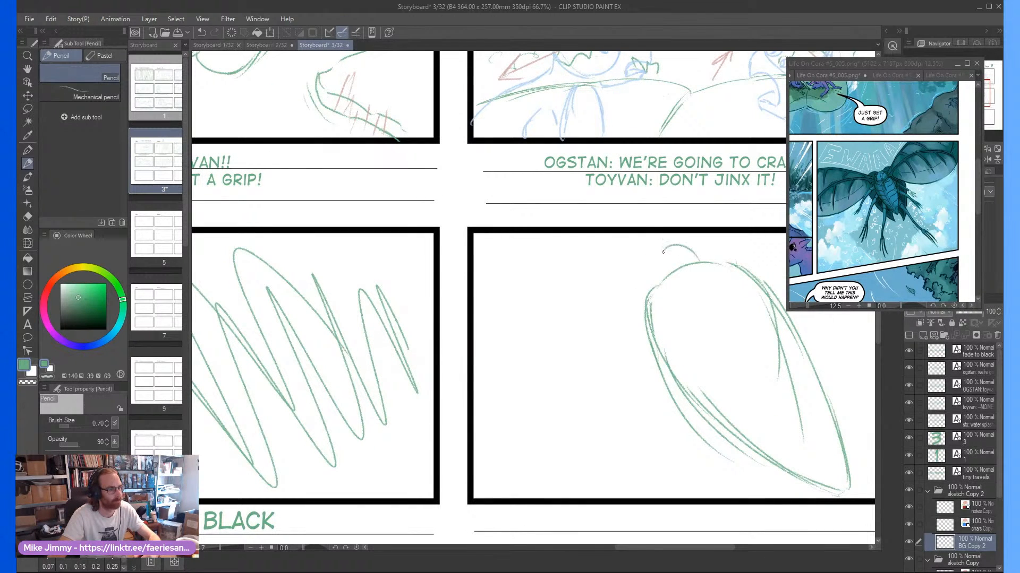
pyautogui.moveTo(666, 282); pyautogui.dragTo(702, 260)
pyautogui.scroll(1, 638, 285)
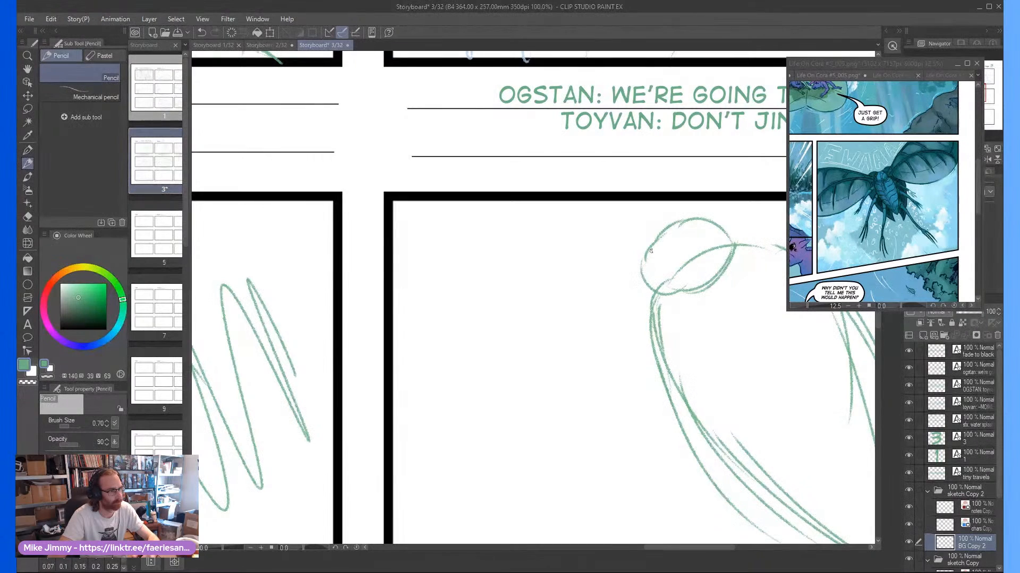
pyautogui.moveTo(637, 267)
pyautogui.mouseDown()
pyautogui.moveTo(615, 310)
pyautogui.moveTo(612, 386)
pyautogui.moveTo(637, 289)
pyautogui.mouseUp()
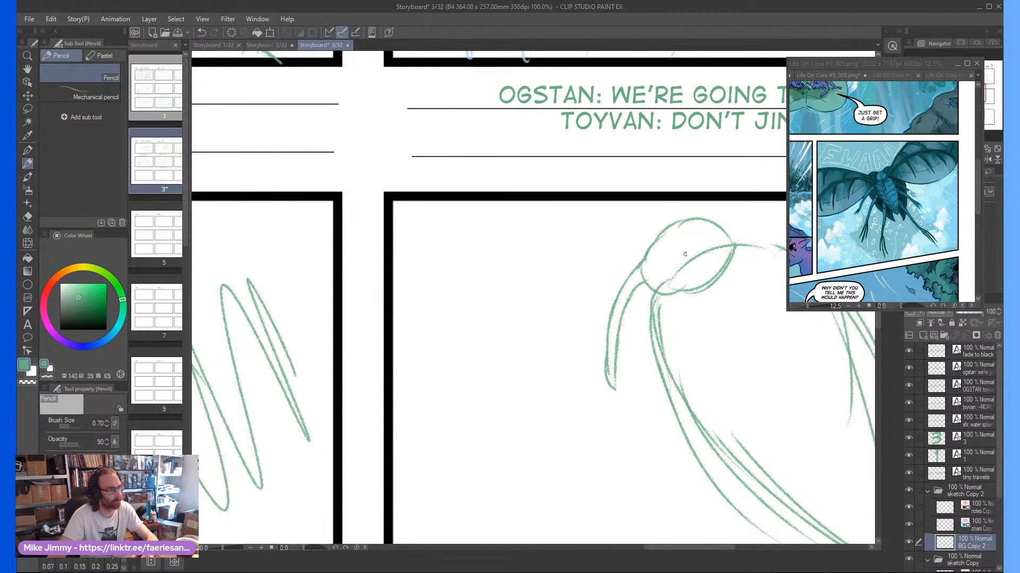
pyautogui.moveTo(672, 281)
pyautogui.mouseDown()
pyautogui.moveTo(686, 368)
pyautogui.moveTo(695, 276)
pyautogui.moveTo(685, 330)
pyautogui.moveTo(701, 329)
pyautogui.mouseUp()
pyautogui.scroll(-2, 682, 306)
pyautogui.scroll(3, 687, 268)
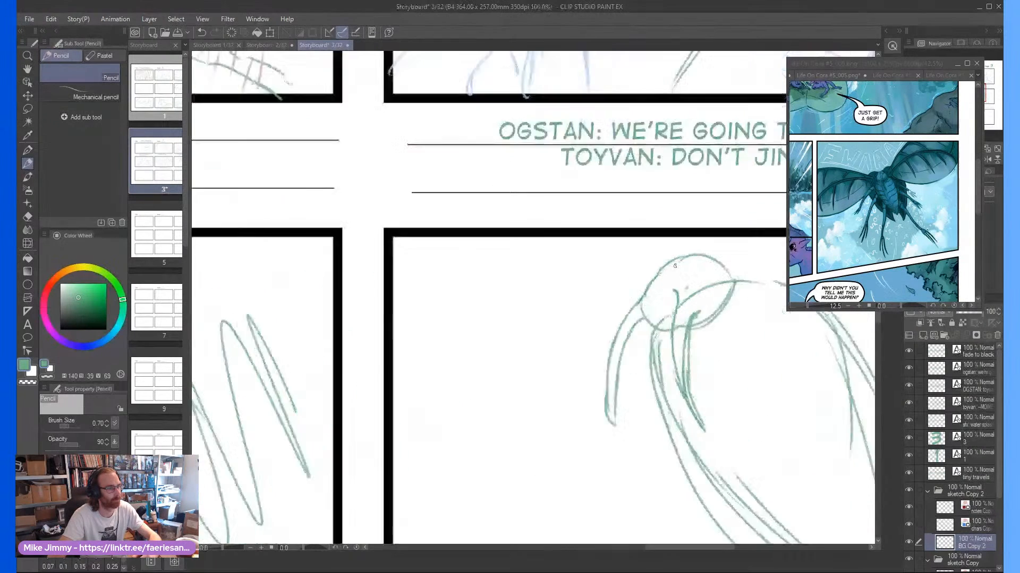
pyautogui.moveTo(730, 256)
pyautogui.mouseDown()
pyautogui.moveTo(717, 241)
pyautogui.moveTo(692, 273)
pyautogui.moveTo(725, 253)
pyautogui.mouseUp()
pyautogui.scroll(-3, 726, 254)
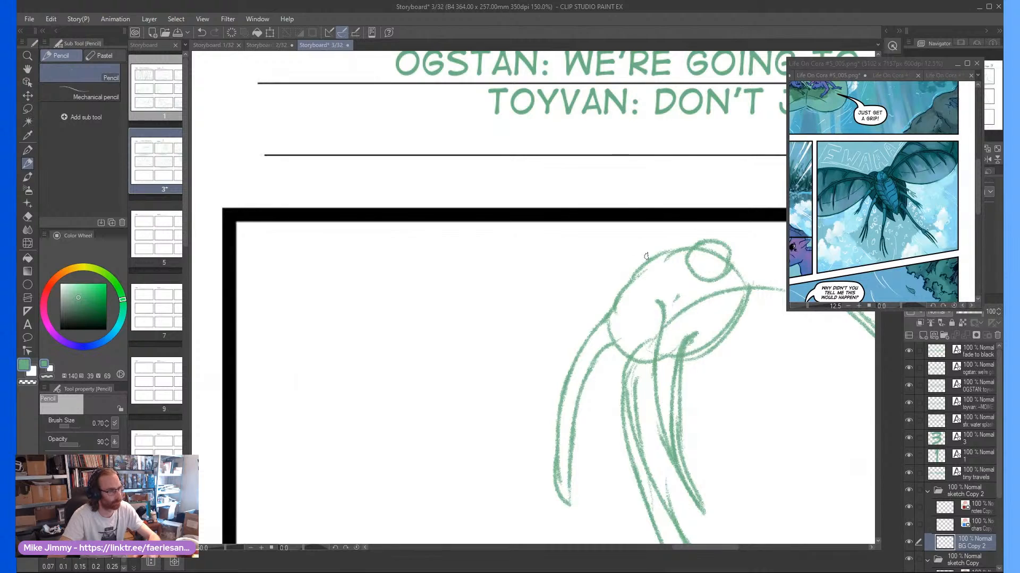
pyautogui.scroll(1, 702, 248)
# Pencil long folded wing shapes along both sides of the insect's body, tapering toward the lower edge of frame six
pyautogui.scroll(-1, 702, 249)
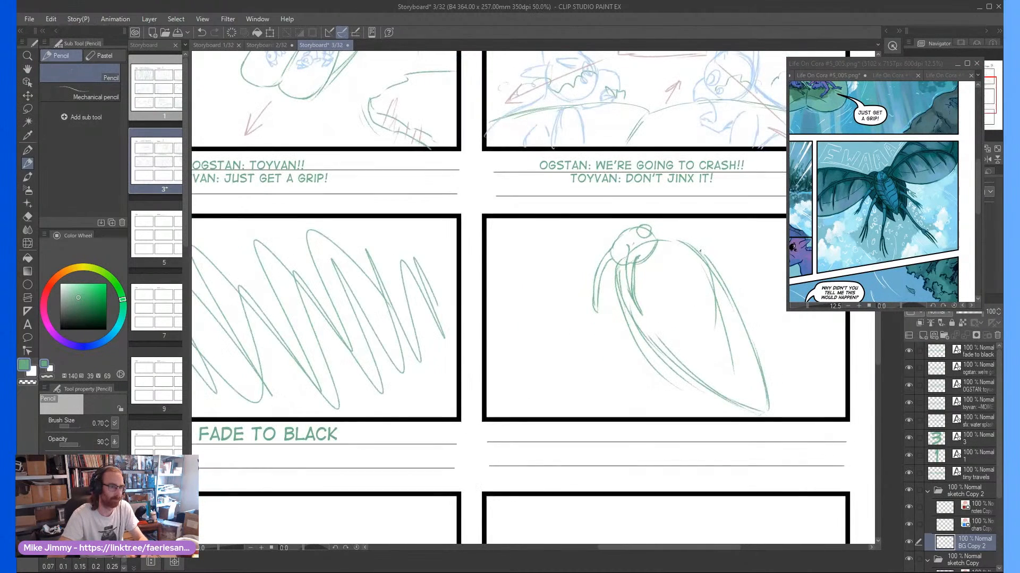
pyautogui.scroll(1, 664, 246)
pyautogui.moveTo(637, 245)
pyautogui.mouseDown()
pyautogui.moveTo(722, 281)
pyautogui.moveTo(769, 360)
pyautogui.mouseUp()
pyautogui.moveTo(722, 260); pyautogui.dragTo(792, 431)
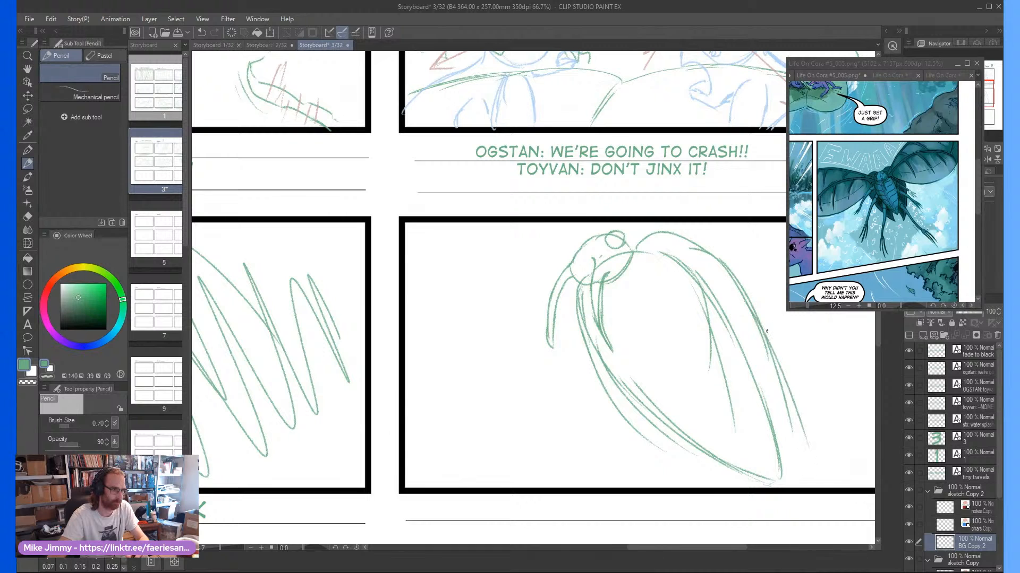
pyautogui.moveTo(761, 319); pyautogui.dragTo(826, 493)
pyautogui.moveTo(782, 453); pyautogui.dragTo(824, 491)
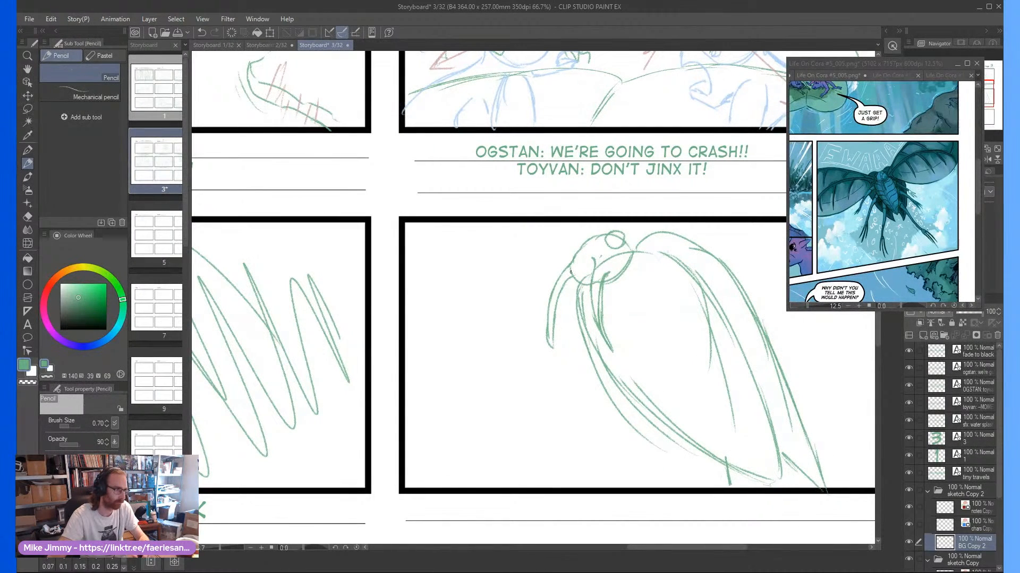
pyautogui.moveTo(559, 309); pyautogui.dragTo(623, 446)
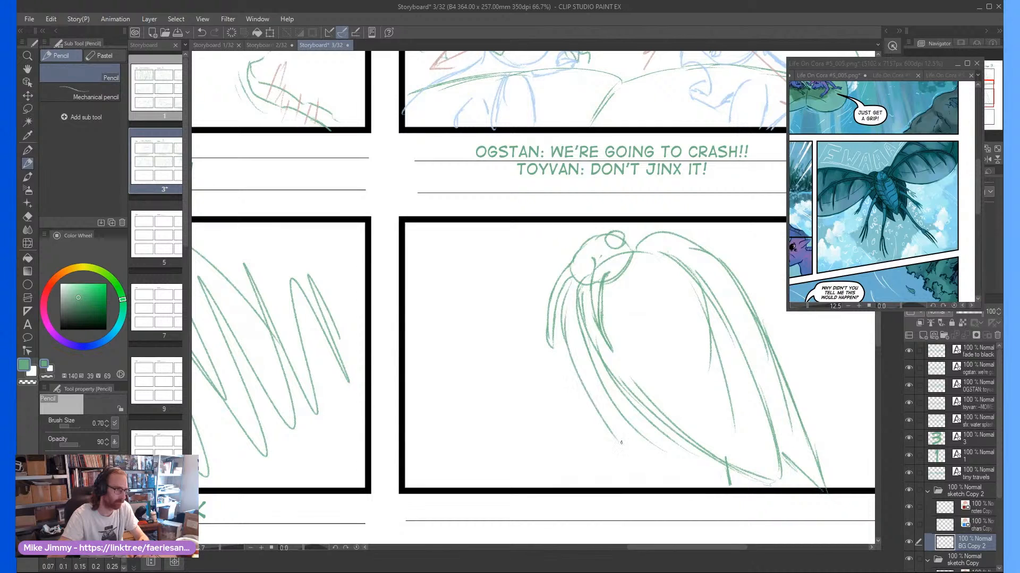
pyautogui.moveTo(579, 372); pyautogui.dragTo(662, 487)
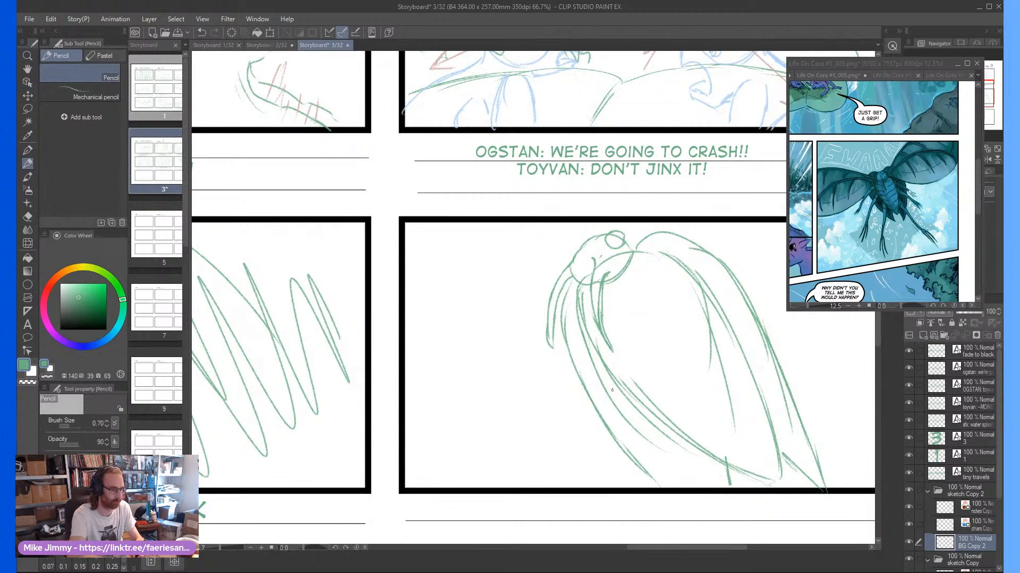
# Erase the rough lines along the body's lower left edge and redraw the contour with cleaner pencil strokes
pyautogui.press('e')
pyautogui.moveTo(631, 426)
pyautogui.mouseDown()
pyautogui.moveTo(642, 423)
pyautogui.moveTo(615, 406)
pyautogui.moveTo(698, 453)
pyautogui.mouseUp()
pyautogui.press('p')
pyautogui.press('p')
pyautogui.moveTo(601, 359); pyautogui.dragTo(646, 409)
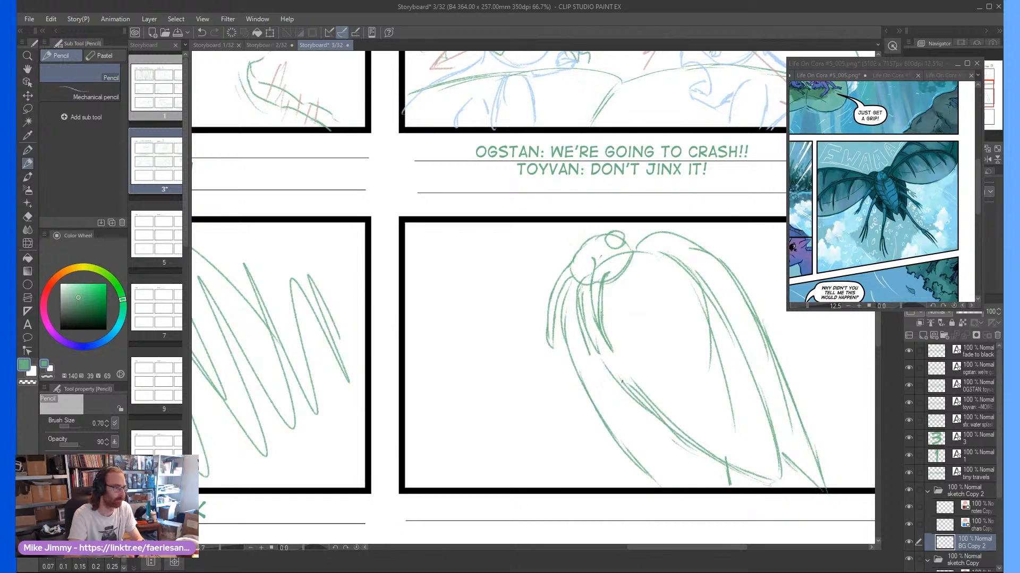
pyautogui.moveTo(585, 334)
pyautogui.mouseDown()
pyautogui.moveTo(632, 394)
pyautogui.moveTo(595, 350)
pyautogui.mouseUp()
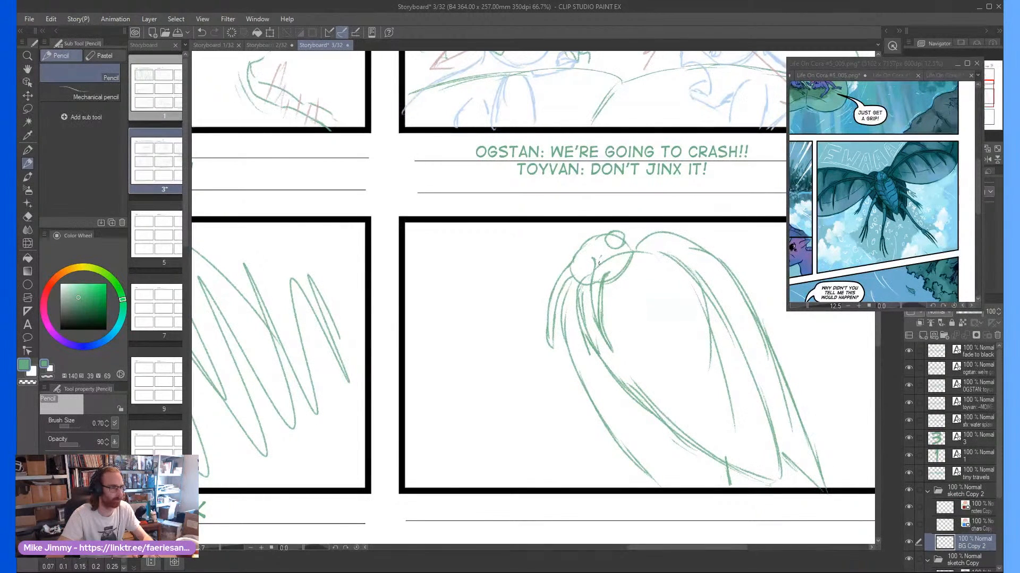
# Lasso the whole insect sketch, scale it down and place it near the middle of frame six, clearing the selection
pyautogui.scroll(-1, 599, 296)
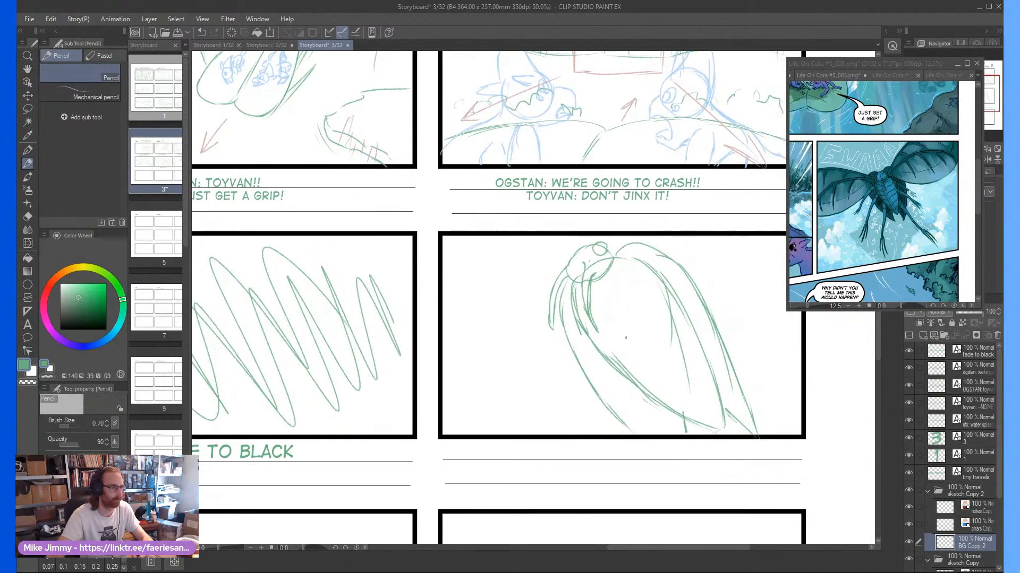
pyautogui.press('m')
pyautogui.moveTo(561, 231)
pyautogui.mouseDown()
pyautogui.moveTo(531, 364)
pyautogui.moveTo(826, 423)
pyautogui.moveTo(698, 230)
pyautogui.moveTo(624, 213)
pyautogui.mouseUp()
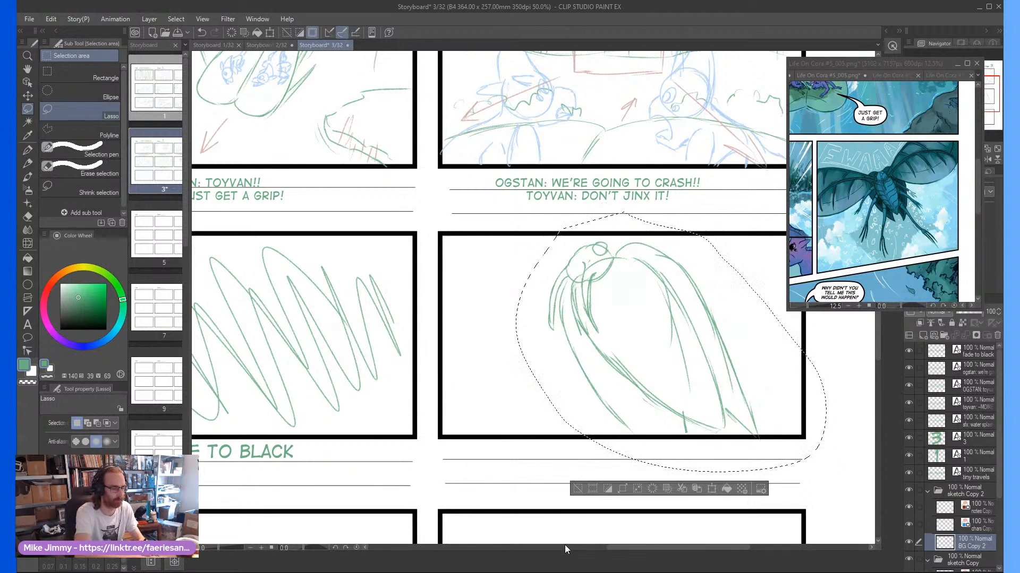
pyautogui.hotkey('ctrl', 't')
pyautogui.scroll(-1, 740, 234)
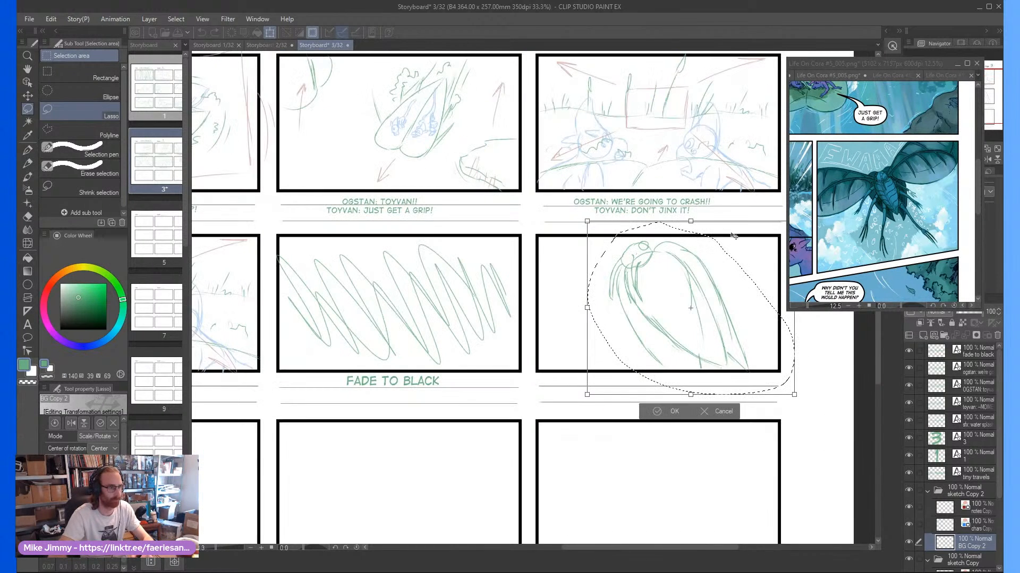
pyautogui.moveTo(794, 395)
pyautogui.mouseDown()
pyautogui.moveTo(718, 364)
pyautogui.moveTo(719, 338)
pyautogui.mouseUp()
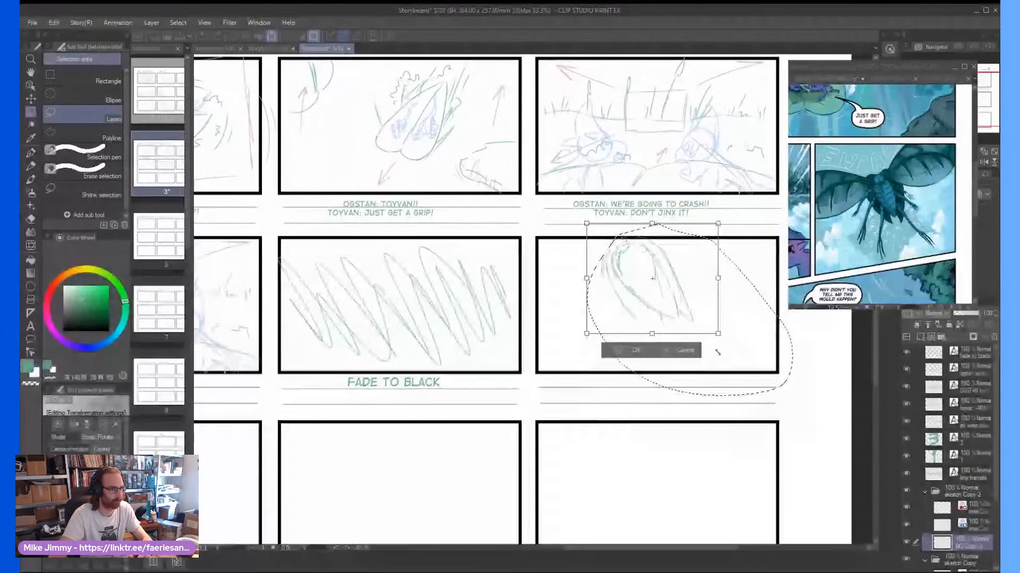
pyautogui.scroll(2, 663, 229)
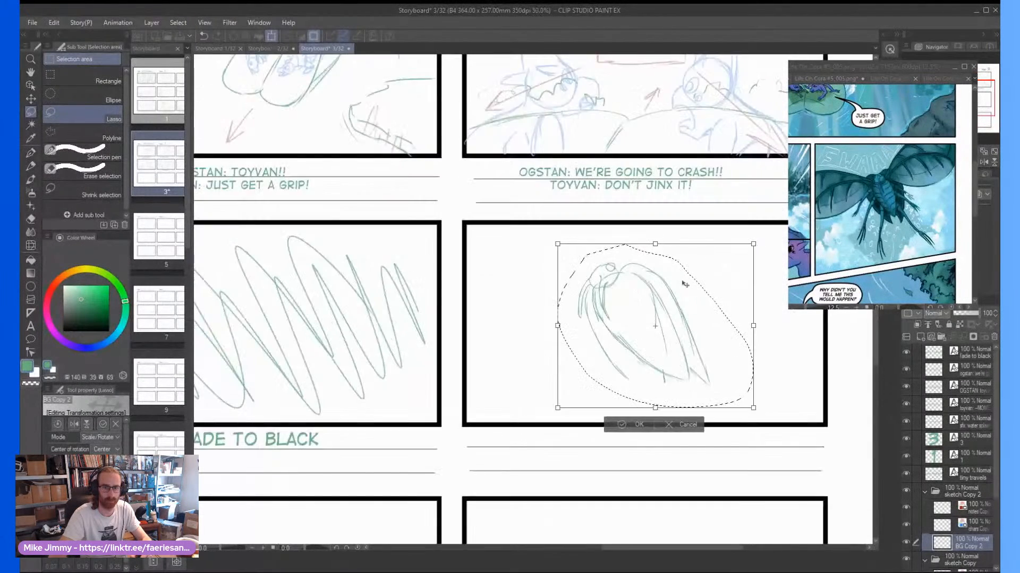
pyautogui.click(619, 470)
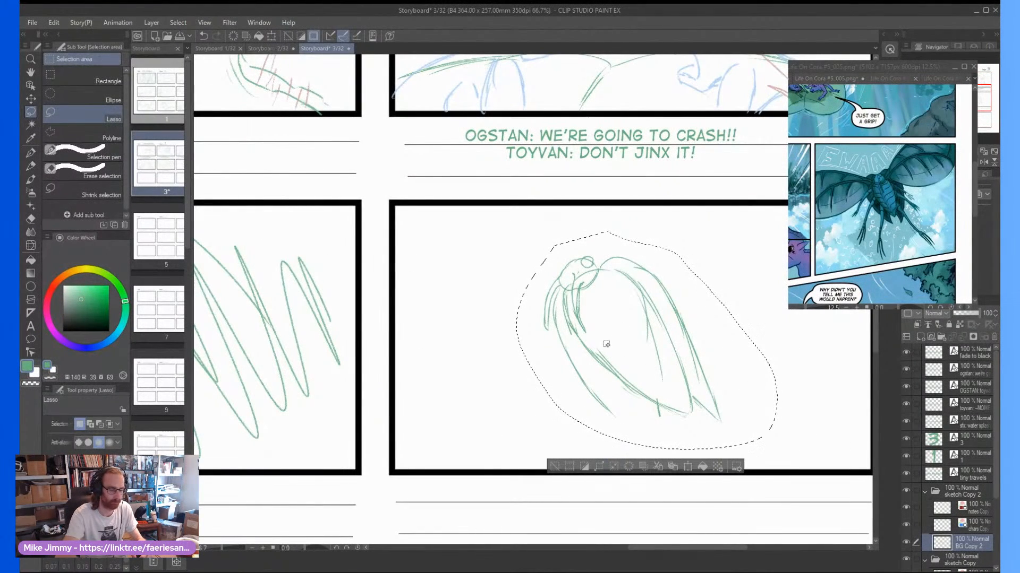
pyautogui.press('p')
pyautogui.click(554, 466)
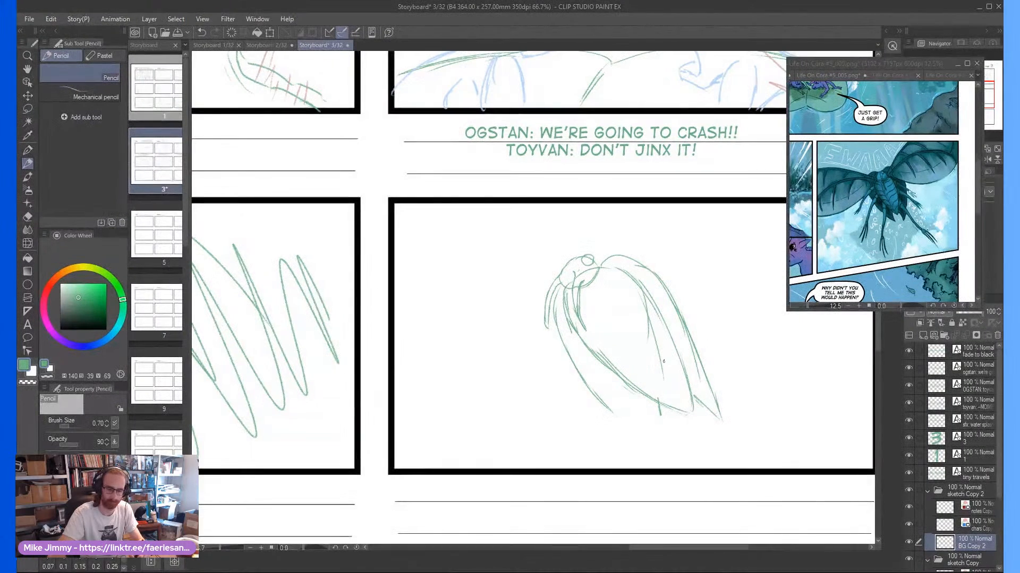
# Extend the insect's left wing down to a pointed tip and strengthen the tip of the right wing
pyautogui.scroll(3, 622, 346)
pyautogui.scroll(-2, 584, 406)
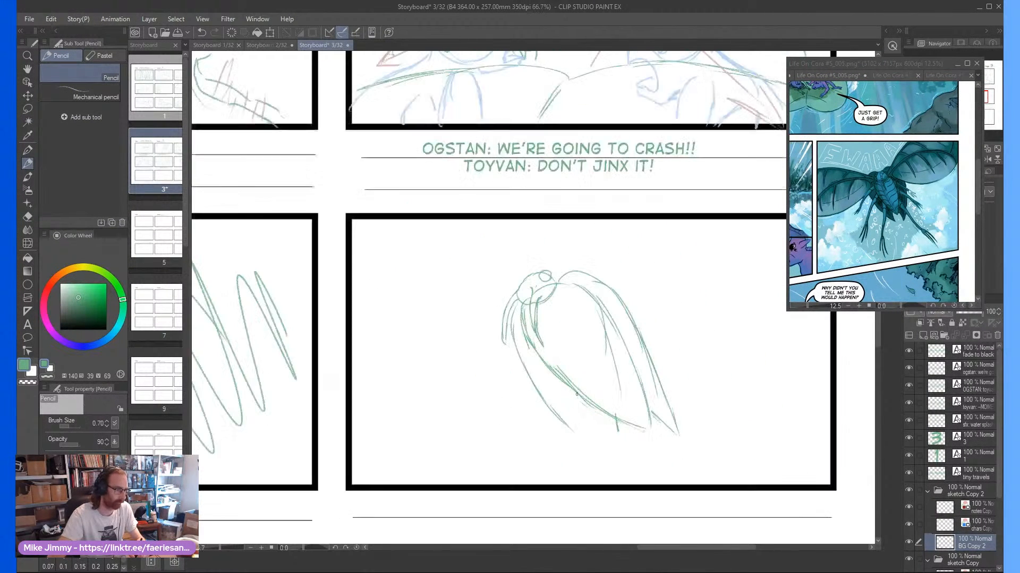
pyautogui.moveTo(589, 434); pyautogui.dragTo(578, 430)
pyautogui.scroll(1, 573, 424)
pyautogui.press('^')
pyautogui.press('^')
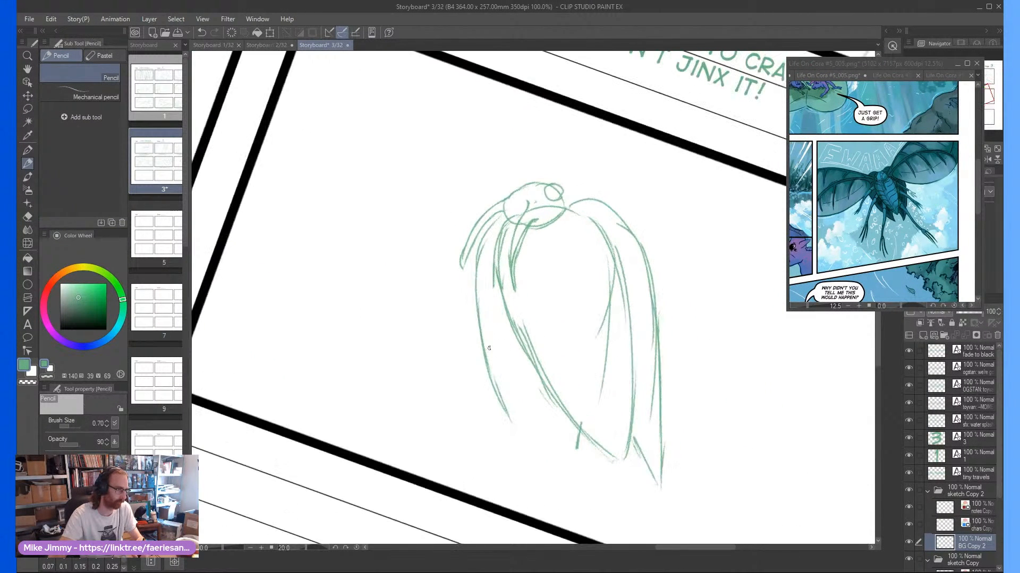
pyautogui.moveTo(484, 351)
pyautogui.mouseDown()
pyautogui.moveTo(527, 432)
pyautogui.moveTo(505, 409)
pyautogui.moveTo(568, 488)
pyautogui.mouseUp()
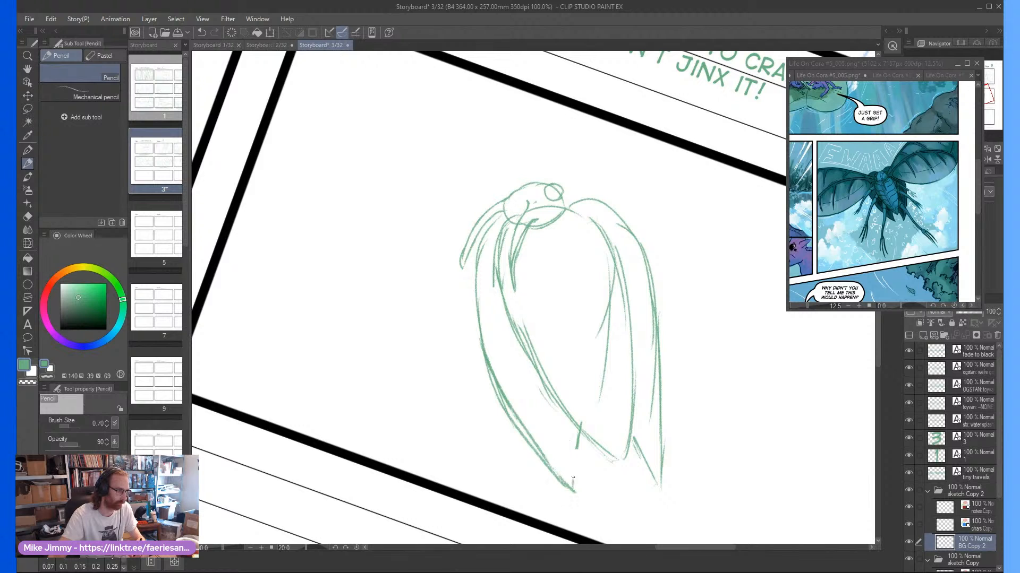
pyautogui.moveTo(639, 443); pyautogui.dragTo(661, 481)
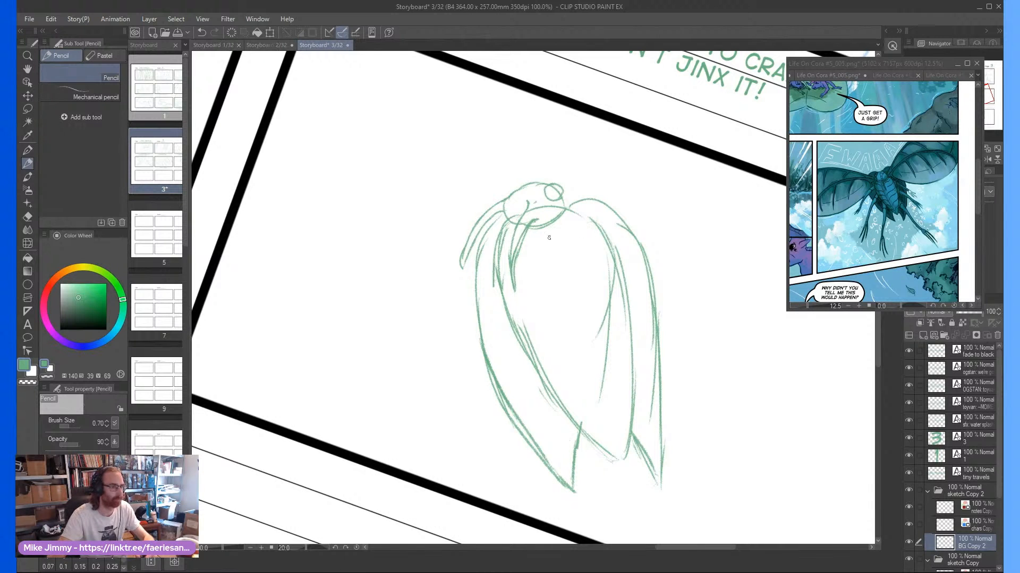
# Pencil two narrow parallel legs slanting down to the right from the body across the insect's right wing
pyautogui.scroll(-1, 549, 238)
pyautogui.scroll(1, 550, 238)
pyautogui.scroll(-1, 582, 258)
pyautogui.scroll(2, 597, 276)
pyautogui.scroll(-1, 605, 266)
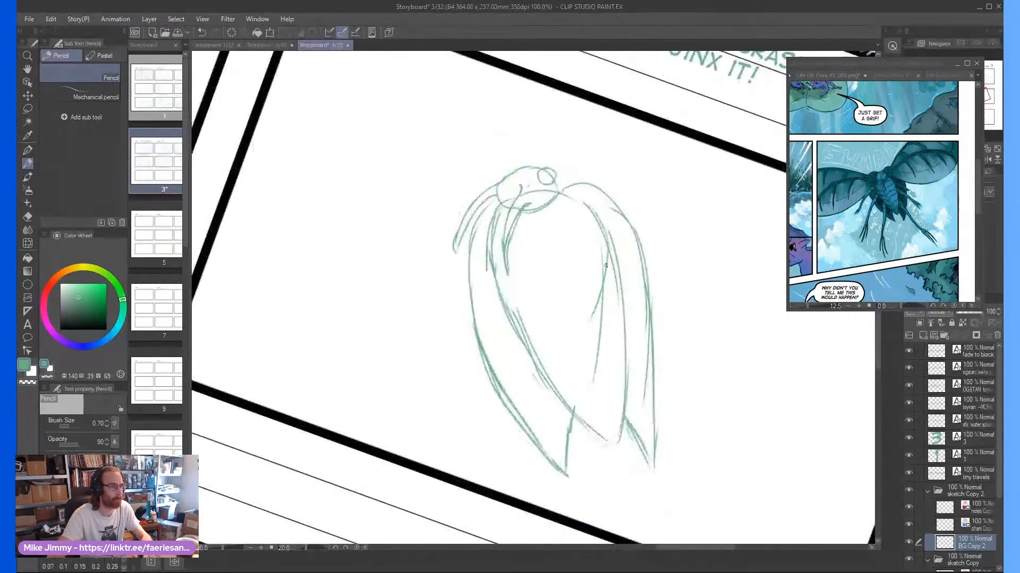
pyautogui.scroll(1, 606, 266)
pyautogui.moveTo(603, 220); pyautogui.dragTo(703, 332)
pyautogui.moveTo(633, 276)
pyautogui.mouseDown()
pyautogui.moveTo(707, 341)
pyautogui.moveTo(598, 244)
pyautogui.mouseUp()
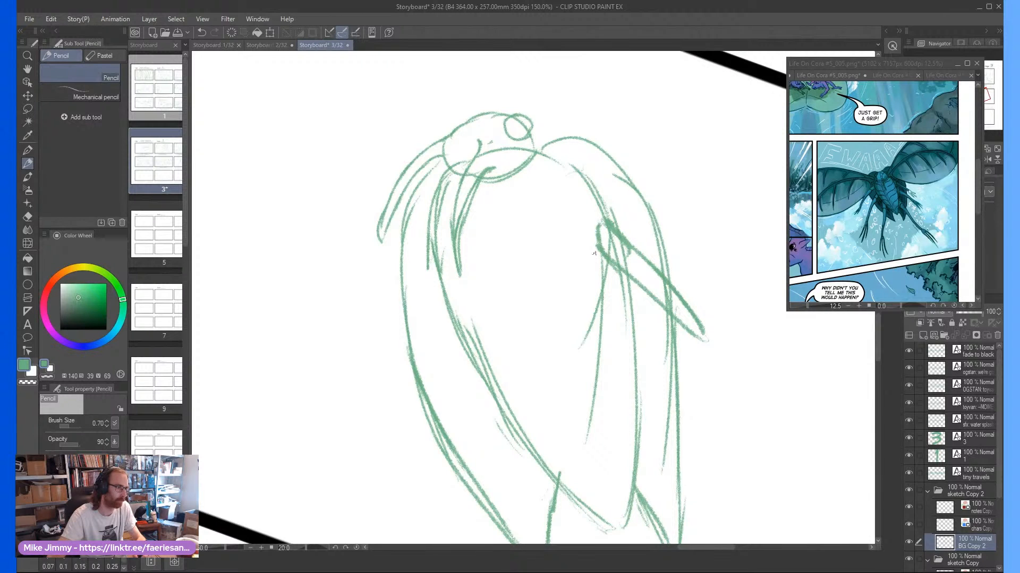
pyautogui.scroll(-1, 626, 303)
pyautogui.scroll(1, 614, 316)
pyautogui.moveTo(606, 280)
pyautogui.mouseDown()
pyautogui.moveTo(620, 328)
pyautogui.moveTo(688, 393)
pyautogui.moveTo(714, 384)
pyautogui.moveTo(603, 287)
pyautogui.mouseUp()
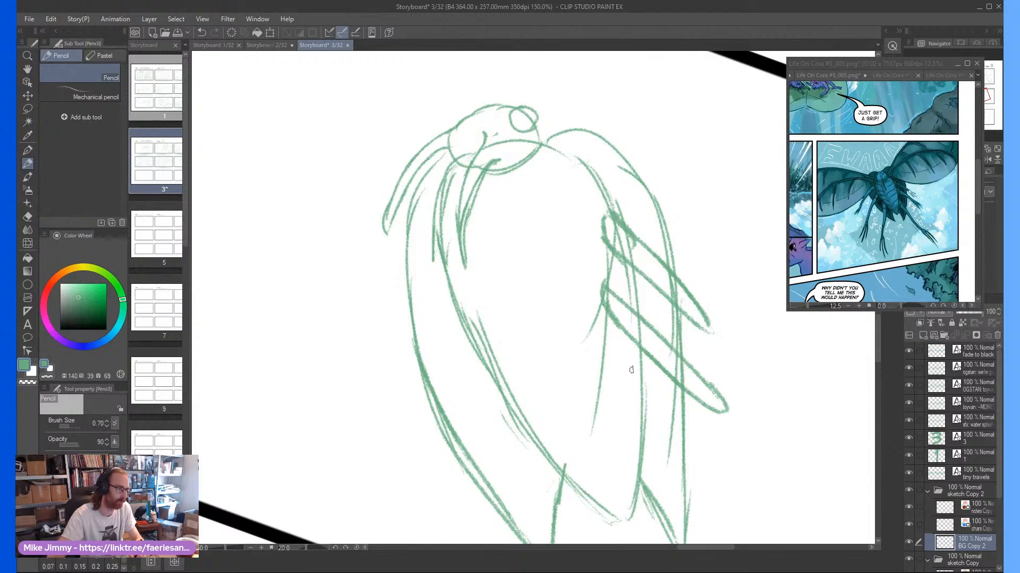
# Try adding a third leg and curved, tapering lower segments to the green legs across the insect's right wing
pyautogui.moveTo(616, 348)
pyautogui.mouseDown()
pyautogui.moveTo(624, 378)
pyautogui.moveTo(722, 517)
pyautogui.mouseUp()
pyautogui.moveTo(690, 452)
pyautogui.mouseDown()
pyautogui.moveTo(718, 498)
pyautogui.moveTo(618, 357)
pyautogui.moveTo(706, 410)
pyautogui.moveTo(652, 376)
pyautogui.mouseUp()
pyautogui.scroll(-3, 618, 343)
pyautogui.scroll(2, 659, 367)
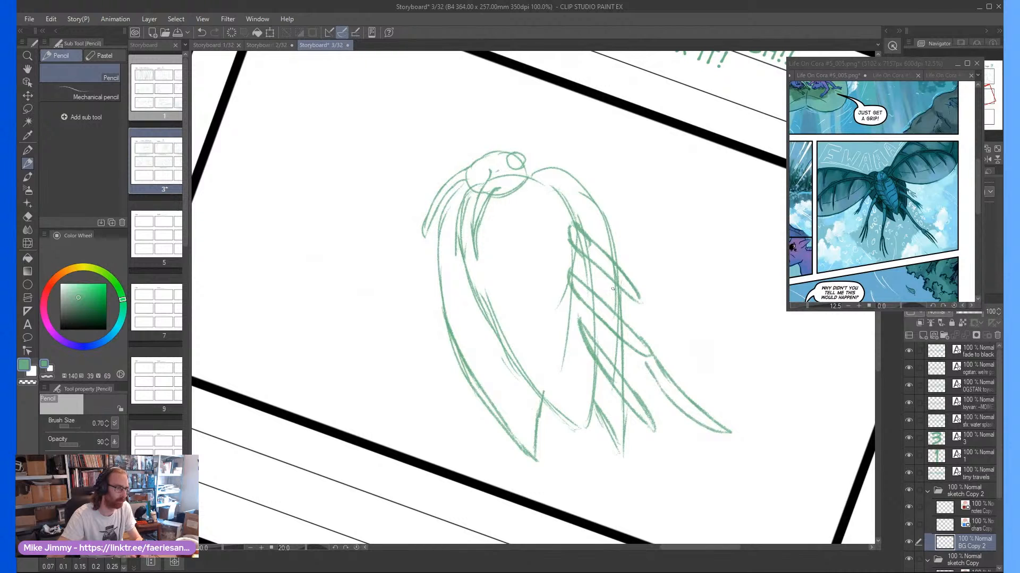
pyautogui.moveTo(643, 297)
pyautogui.mouseDown()
pyautogui.moveTo(714, 352)
pyautogui.moveTo(638, 304)
pyautogui.mouseUp()
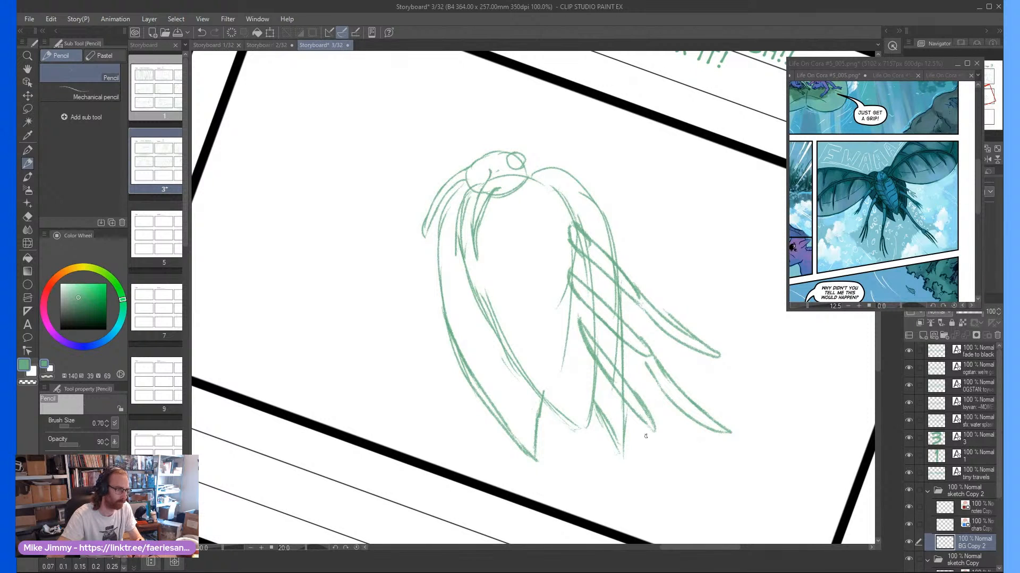
pyautogui.moveTo(652, 418)
pyautogui.mouseDown()
pyautogui.moveTo(713, 486)
pyautogui.moveTo(649, 429)
pyautogui.mouseUp()
pyautogui.scroll(-2, 631, 388)
pyautogui.press('-')
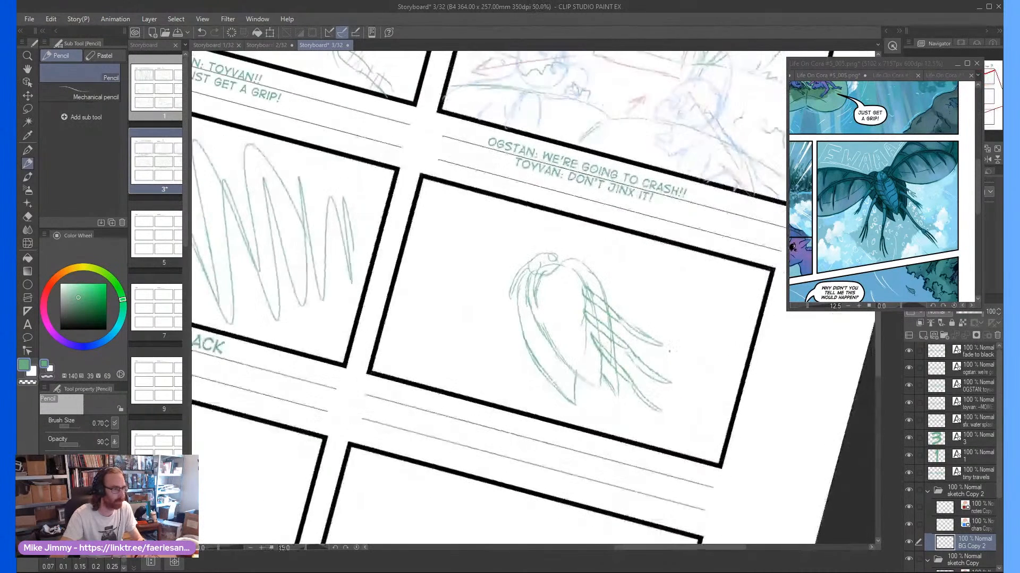
pyautogui.scroll(5, 669, 351)
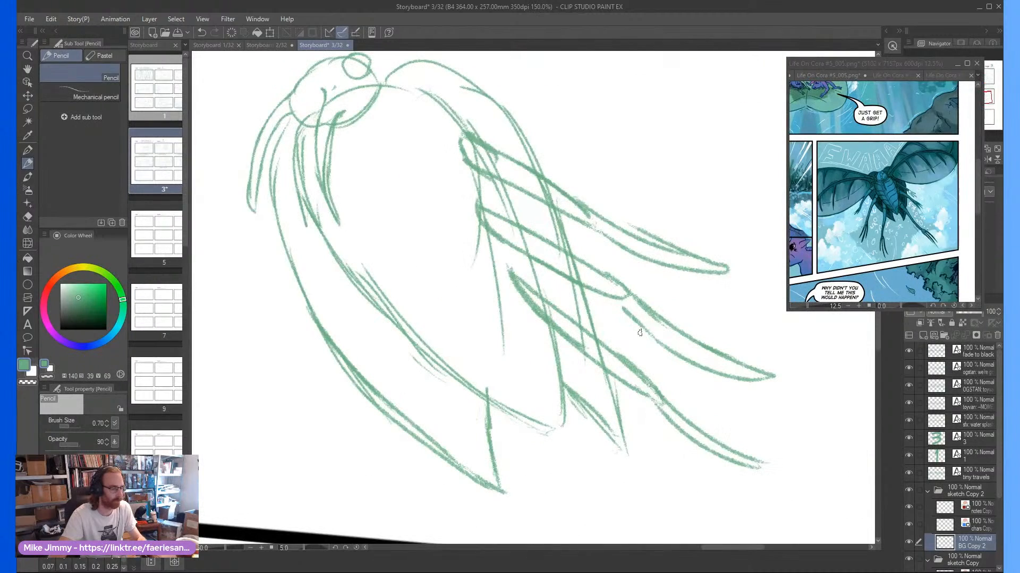
# Undo all the green leg strokes across the insect's right wing, leaving only the head, body and wing cases
pyautogui.hotkey('ctrl', 'z')
pyautogui.hotkey('ctrl', 'z')
pyautogui.hotkey('ctrl', 'z')
pyautogui.hotkey('ctrl', 'z')
pyautogui.hotkey('ctrl', 'z')
pyautogui.hotkey('ctrl', 'z')
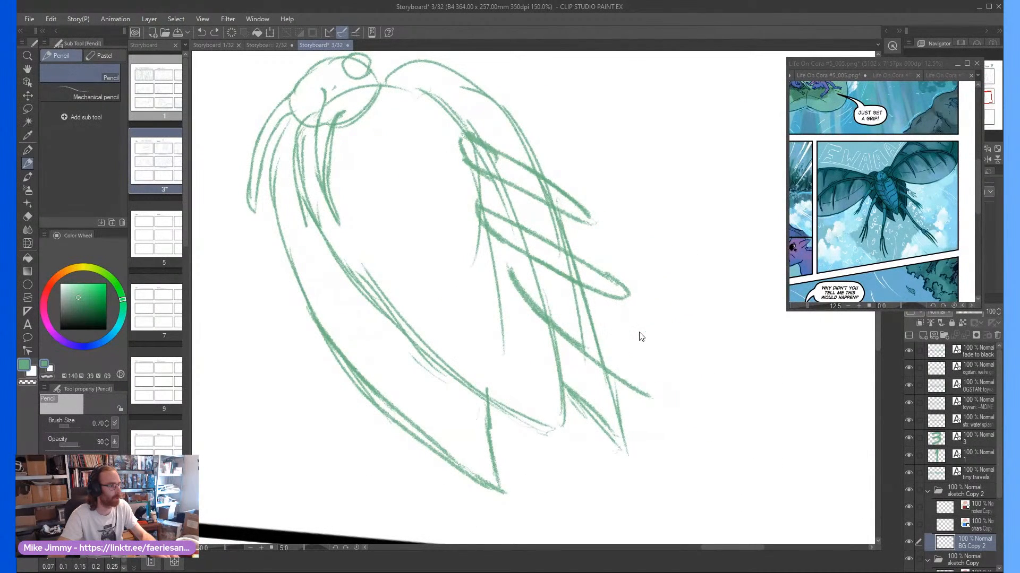
pyautogui.hotkey('ctrl', 'z')
pyautogui.hotkey('ctrl', 'z')
pyautogui.hotkey('ctrl', 'z')
pyautogui.hotkey('ctrl', 'z')
pyautogui.hotkey('ctrl', 'z')
pyautogui.hotkey('ctrl', 'z')
pyautogui.hotkey('ctrl', 'z')
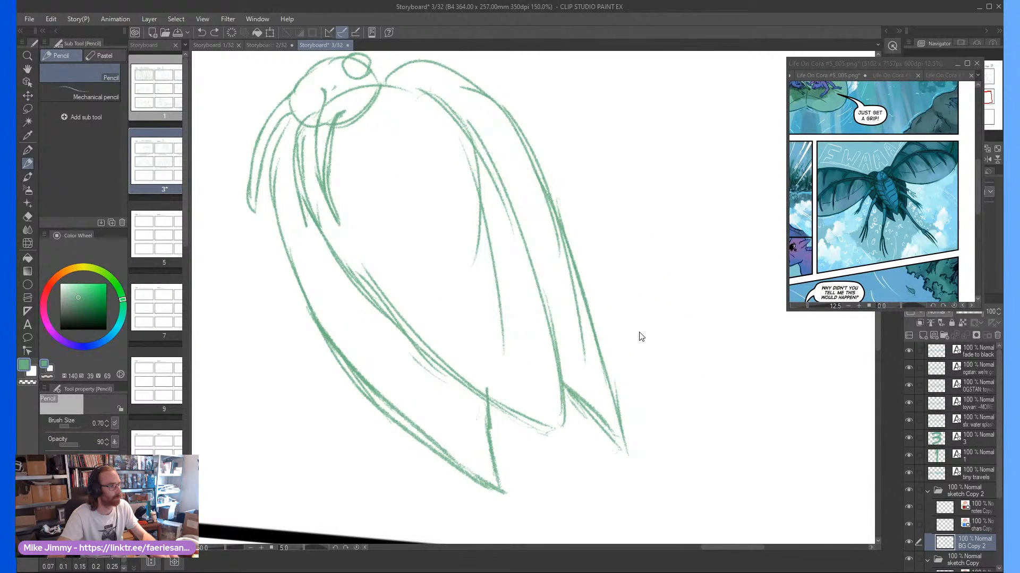
# On the chars Copy 2 layer, pencil three narrow blue upper leg segments slanting outward from the body's right side
pyautogui.click(974, 530)
pyautogui.scroll(-1, 611, 229)
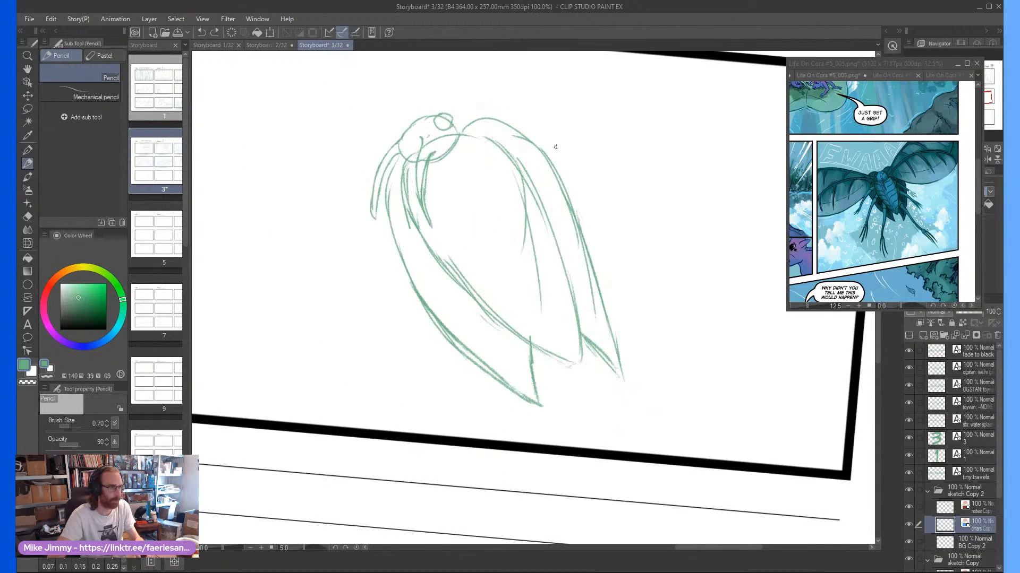
pyautogui.press('^')
pyautogui.press('^')
pyautogui.press('^')
pyautogui.press('^')
pyautogui.press('^')
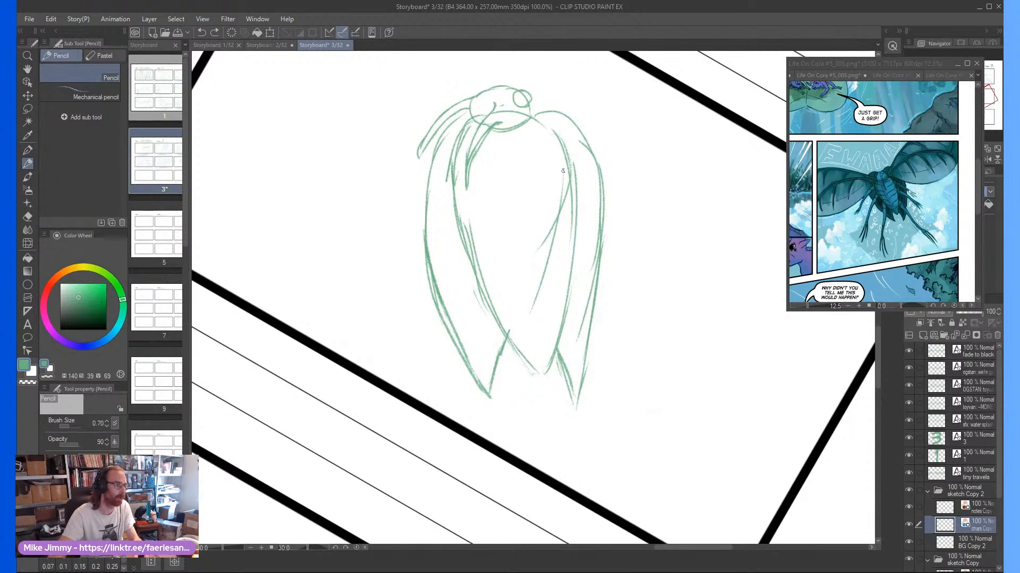
pyautogui.moveTo(563, 172)
pyautogui.mouseDown()
pyautogui.moveTo(622, 228)
pyautogui.moveTo(603, 230)
pyautogui.moveTo(564, 198)
pyautogui.moveTo(640, 307)
pyautogui.moveTo(563, 237)
pyautogui.moveTo(574, 305)
pyautogui.moveTo(635, 373)
pyautogui.moveTo(573, 282)
pyautogui.mouseUp()
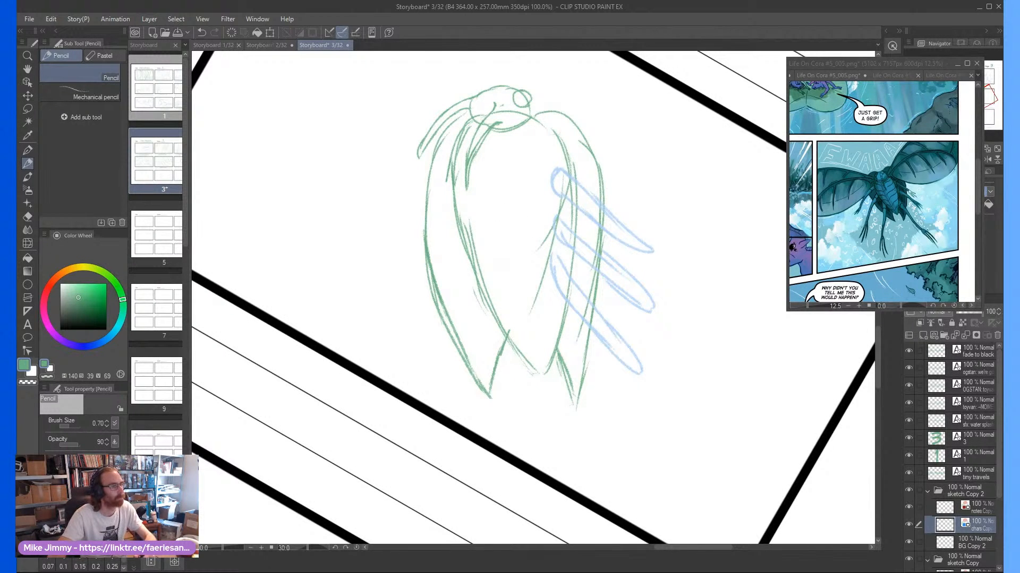
# Extend the three right-hand legs with long, curved lower segments that taper to points
pyautogui.moveTo(648, 245)
pyautogui.mouseDown()
pyautogui.moveTo(706, 300)
pyautogui.moveTo(767, 334)
pyautogui.moveTo(669, 288)
pyautogui.moveTo(636, 249)
pyautogui.mouseUp()
pyautogui.moveTo(723, 357); pyautogui.dragTo(768, 386)
pyautogui.moveTo(769, 386)
pyautogui.mouseDown()
pyautogui.moveTo(652, 319)
pyautogui.moveTo(666, 330)
pyautogui.mouseUp()
pyautogui.moveTo(641, 367); pyautogui.dragTo(690, 451)
pyautogui.moveTo(664, 416)
pyautogui.mouseDown()
pyautogui.moveTo(719, 480)
pyautogui.moveTo(623, 367)
pyautogui.mouseUp()
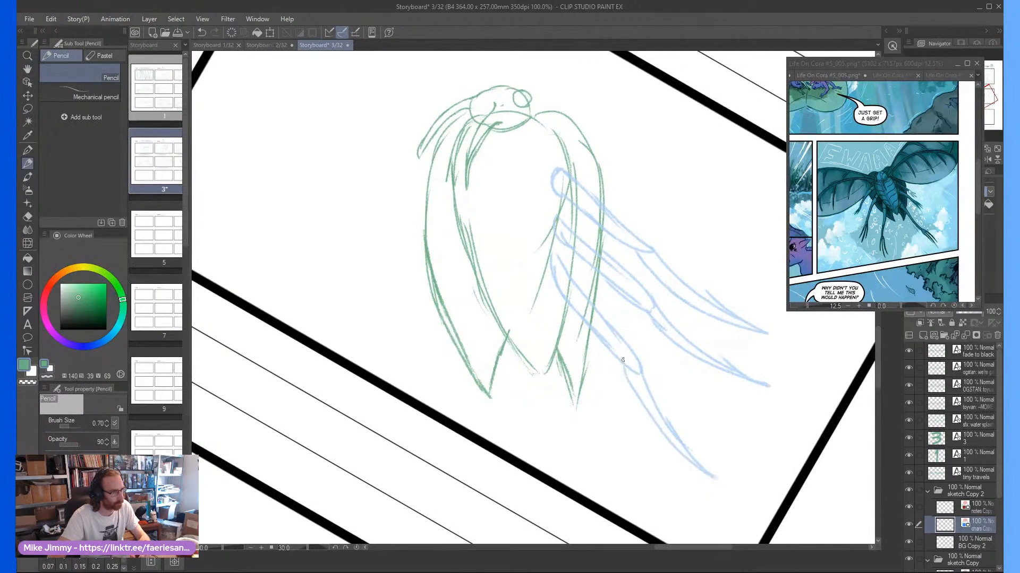
# Pencil three blue upper leg segments slanting down and outward from the body's left side
pyautogui.press('-')
pyautogui.press('-')
pyautogui.press('-')
pyautogui.press('-')
pyautogui.press('-')
pyautogui.press('-')
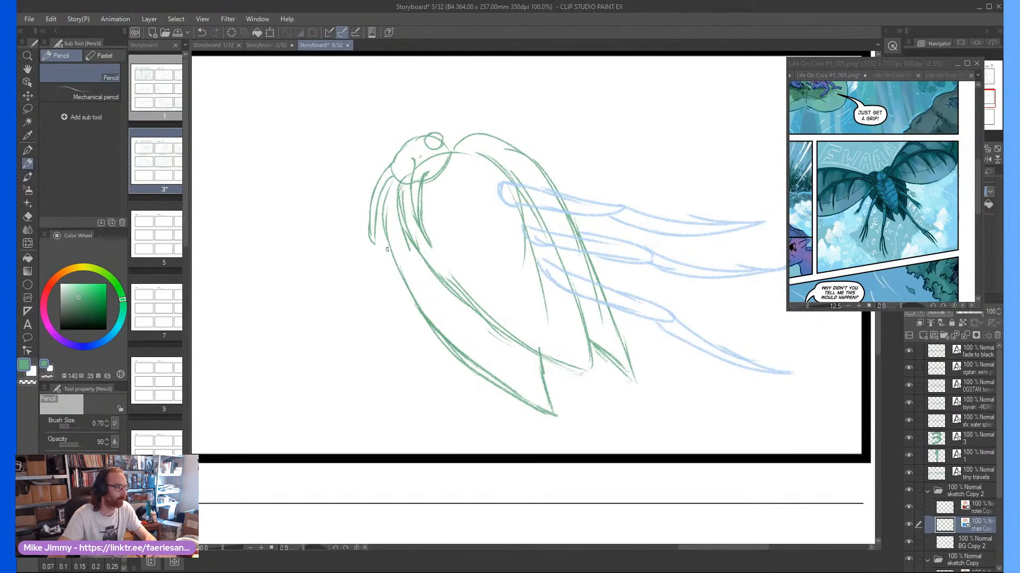
pyautogui.scroll(1, 410, 257)
pyautogui.scroll(-1, 410, 259)
pyautogui.moveTo(418, 266)
pyautogui.mouseDown()
pyautogui.moveTo(372, 318)
pyautogui.moveTo(396, 311)
pyautogui.moveTo(423, 271)
pyautogui.moveTo(419, 340)
pyautogui.moveTo(454, 298)
pyautogui.moveTo(449, 402)
pyautogui.mouseUp()
pyautogui.moveTo(454, 398); pyautogui.dragTo(485, 317)
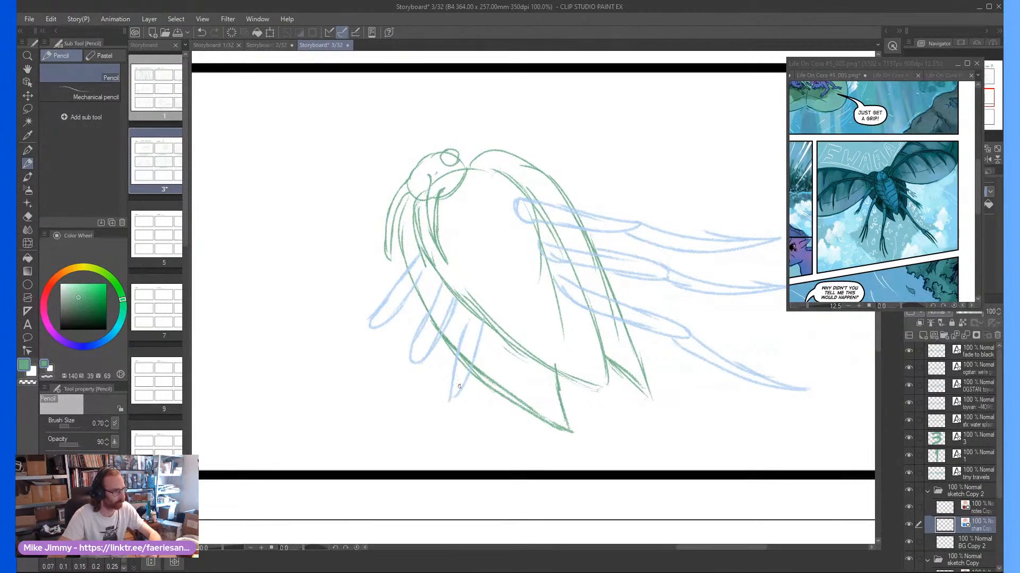
# Extend the three left-hand legs with long, curved lower segments tapering to points toward the frame's lower left
pyautogui.moveTo(459, 387); pyautogui.dragTo(380, 467)
pyautogui.moveTo(423, 357); pyautogui.dragTo(359, 412)
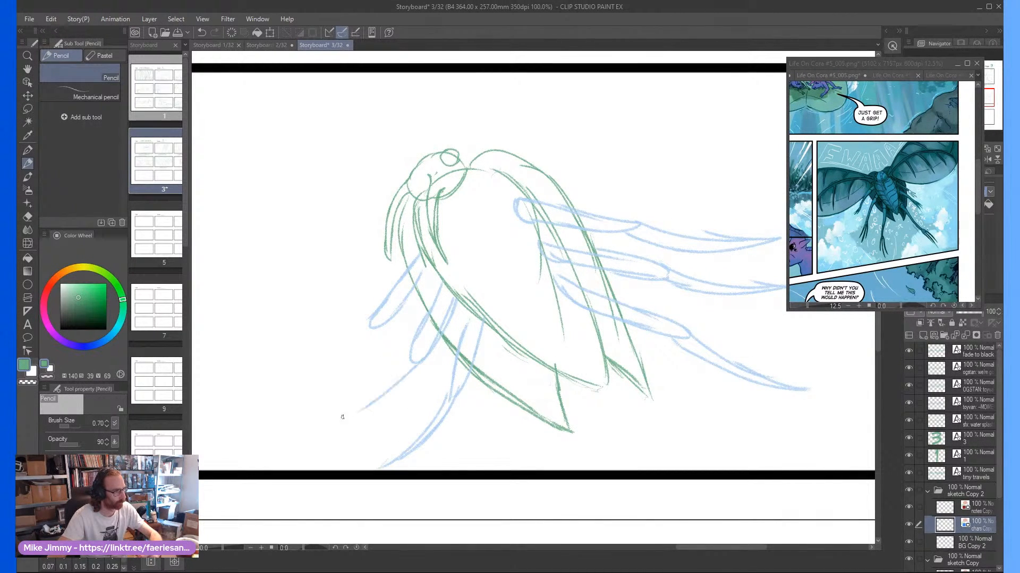
pyautogui.moveTo(398, 384); pyautogui.dragTo(308, 435)
pyautogui.moveTo(409, 348); pyautogui.dragTo(308, 437)
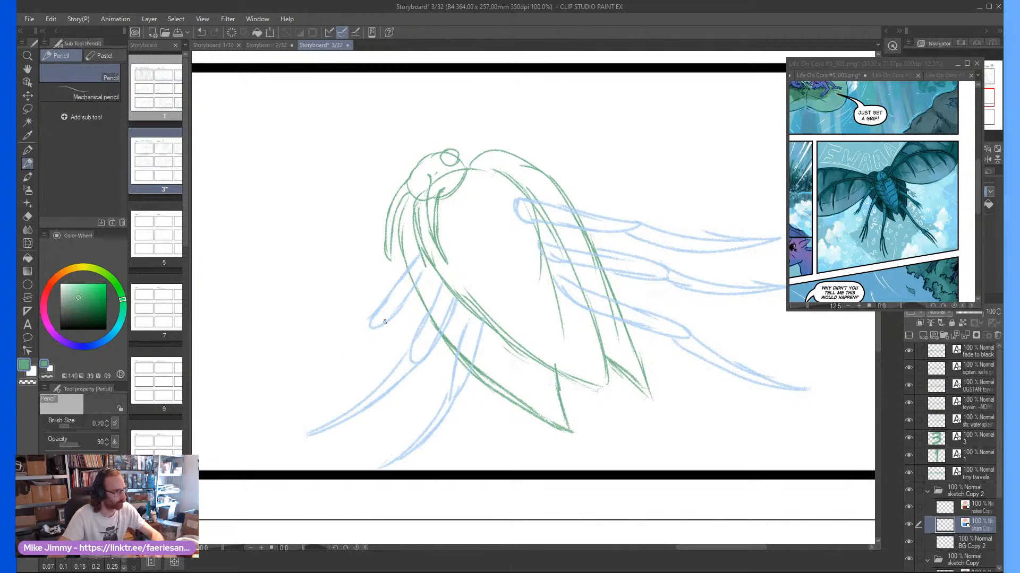
pyautogui.moveTo(385, 321); pyautogui.dragTo(246, 392)
pyautogui.moveTo(354, 333); pyautogui.dragTo(264, 385)
pyautogui.scroll(-2, 431, 277)
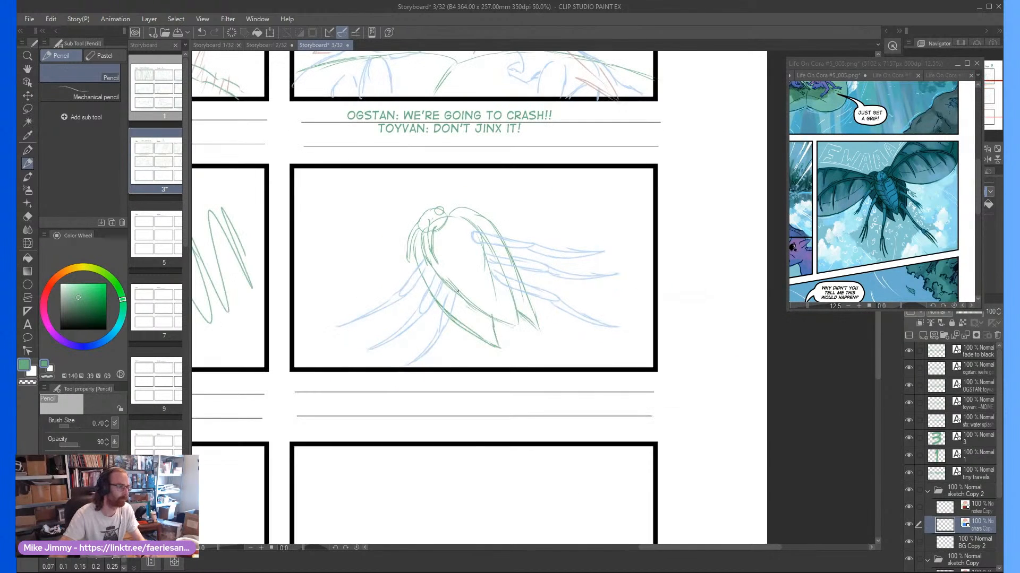
pyautogui.scroll(1, 457, 292)
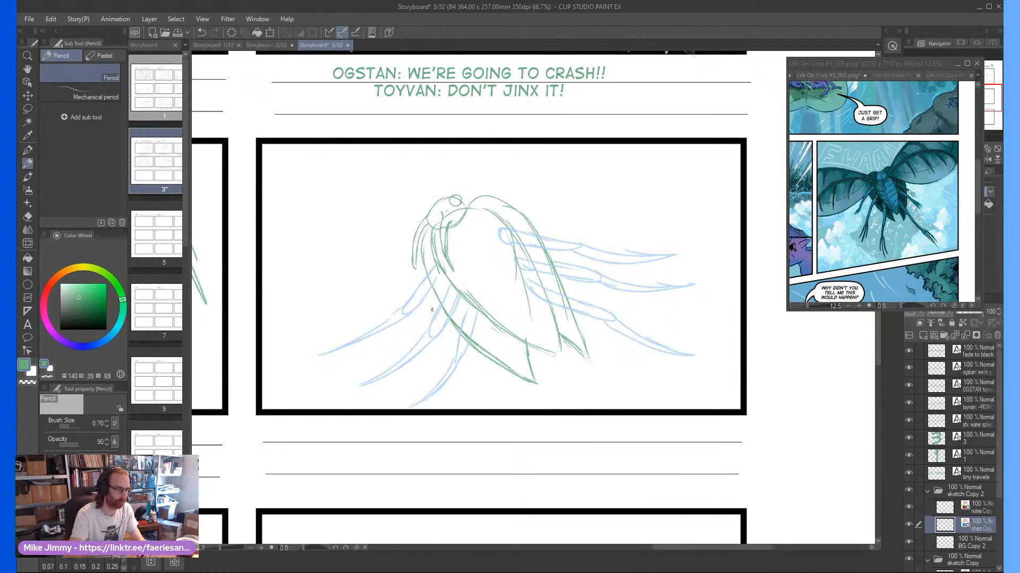
# Lasso the whole insect in the sketch Copy 2 folder, shift it slightly up and to the right, and clear the selection
pyautogui.click(958, 491)
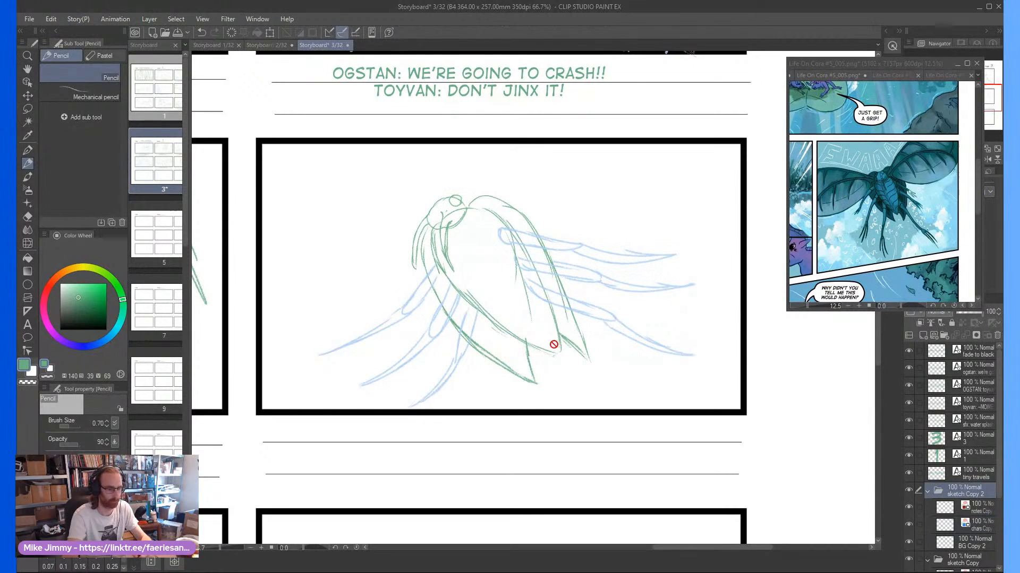
pyautogui.press('m')
pyautogui.moveTo(380, 174)
pyautogui.mouseDown()
pyautogui.moveTo(288, 325)
pyautogui.moveTo(692, 375)
pyautogui.moveTo(537, 170)
pyautogui.moveTo(380, 174)
pyautogui.mouseUp()
pyautogui.moveTo(476, 277); pyautogui.dragTo(484, 261)
pyautogui.hotkey('ctrl', 'd')
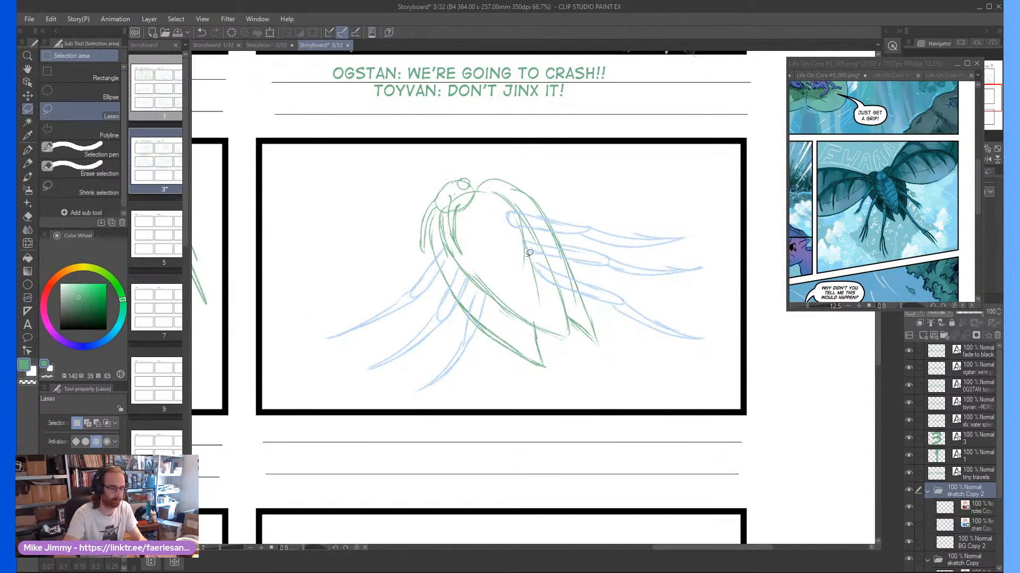
pyautogui.press('p')
pyautogui.scroll(2, 448, 241)
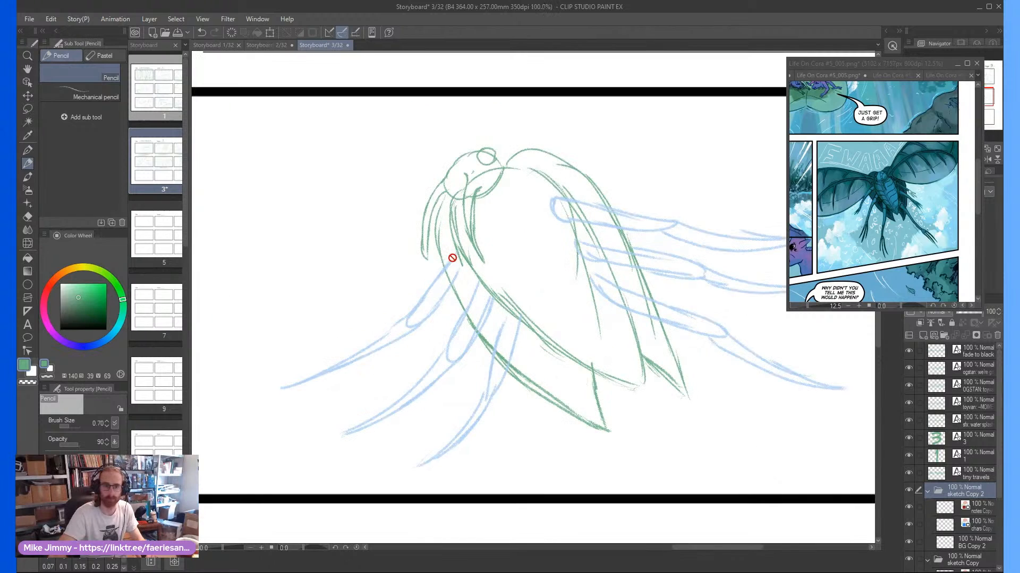
pyautogui.scroll(-2, 554, 353)
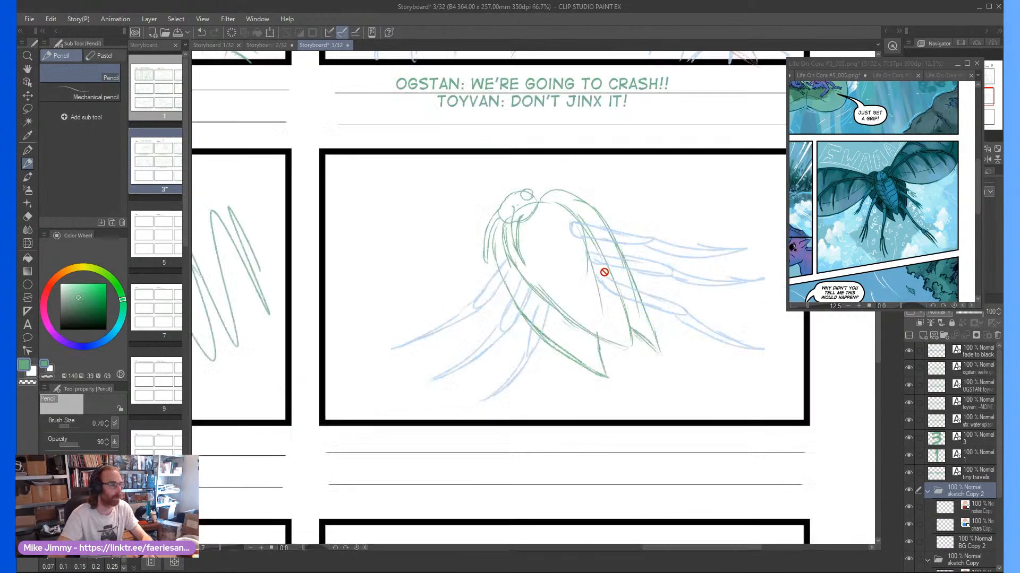
pyautogui.click(983, 527)
pyautogui.scroll(2, 566, 214)
pyautogui.scroll(-2, 566, 214)
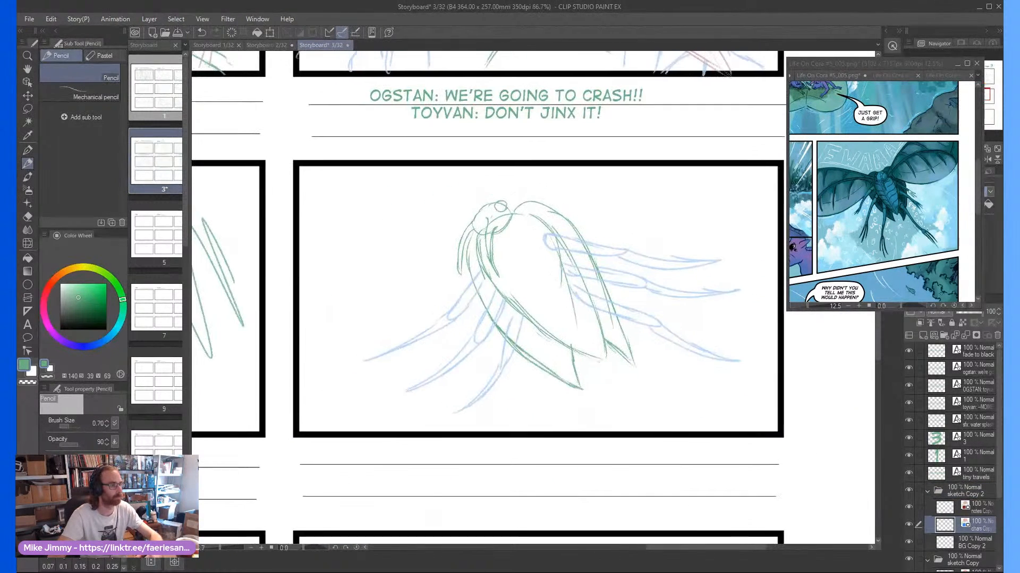
# Lasso the entire insect in frame six, including the tips of all its legs
pyautogui.scroll(2, 566, 214)
pyautogui.scroll(-2, 566, 214)
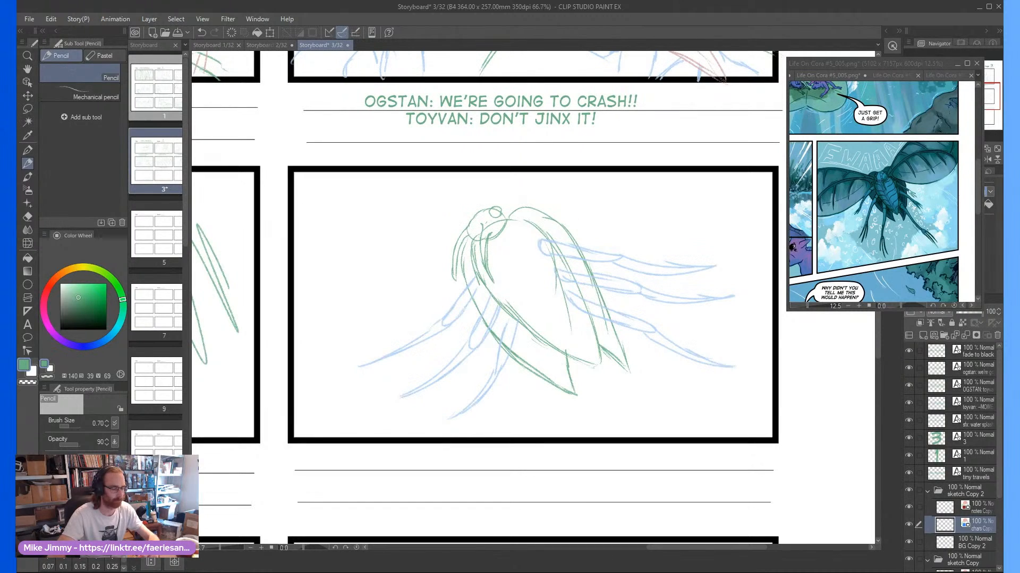
pyautogui.press('m')
pyautogui.moveTo(428, 231)
pyautogui.mouseDown()
pyautogui.moveTo(439, 457)
pyautogui.moveTo(735, 403)
pyautogui.moveTo(758, 240)
pyautogui.moveTo(558, 166)
pyautogui.mouseUp()
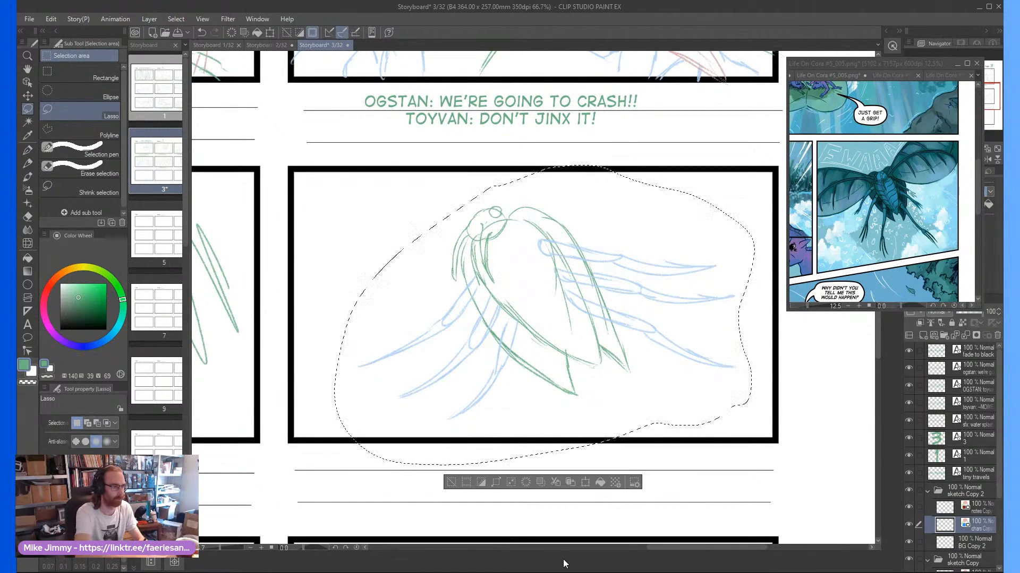
pyautogui.hotkey('ctrl', 't')
pyautogui.moveTo(754, 466)
pyautogui.mouseDown()
pyautogui.moveTo(637, 402)
pyautogui.moveTo(651, 391)
pyautogui.mouseUp()
pyautogui.hotkey('ctrl', 'z')
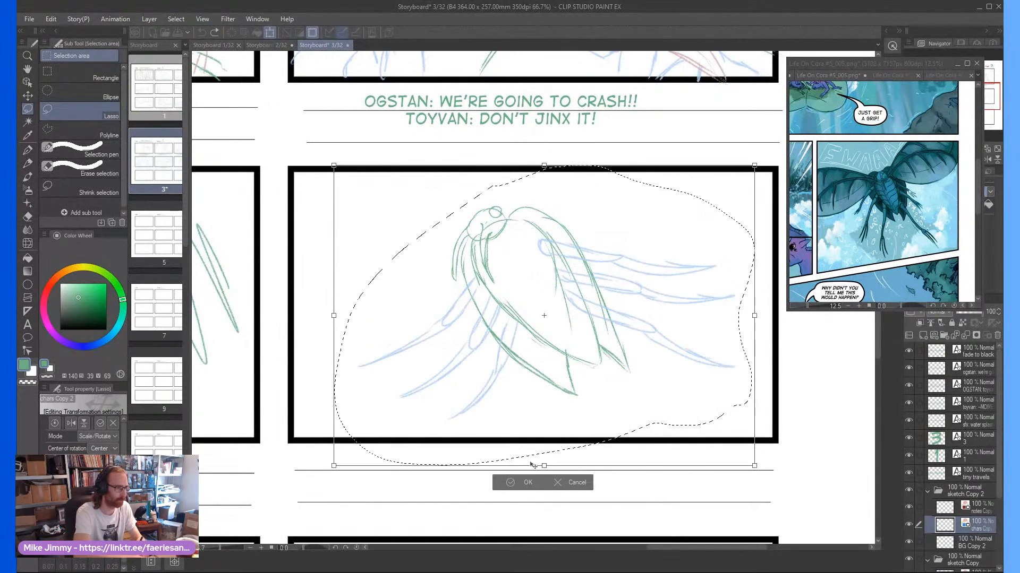
pyautogui.click(576, 483)
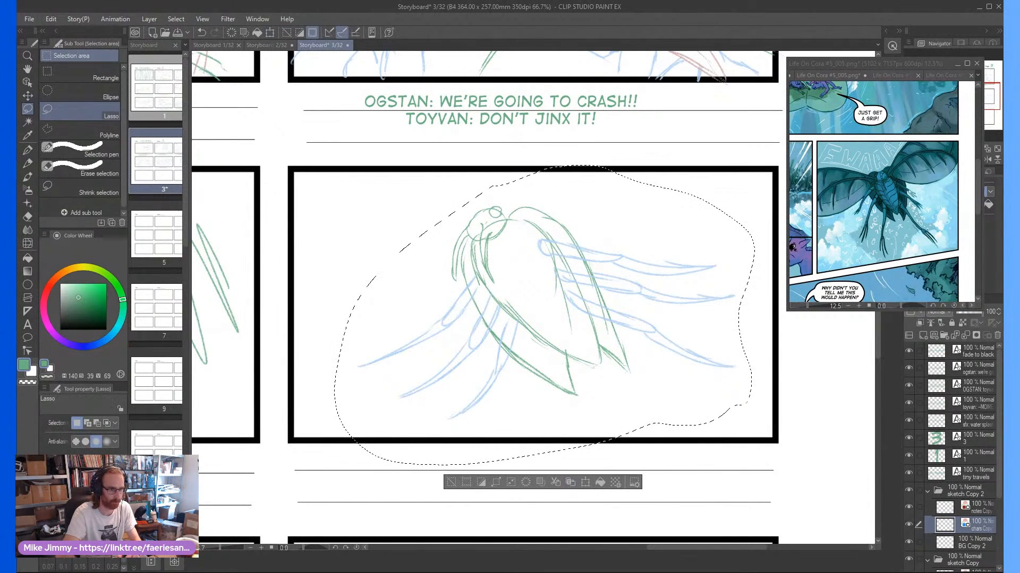
# Scale down the lassoed insect on all layers of the sketch Copy 2 folder, centre it in frame six and clear the selection
pyautogui.click(955, 493)
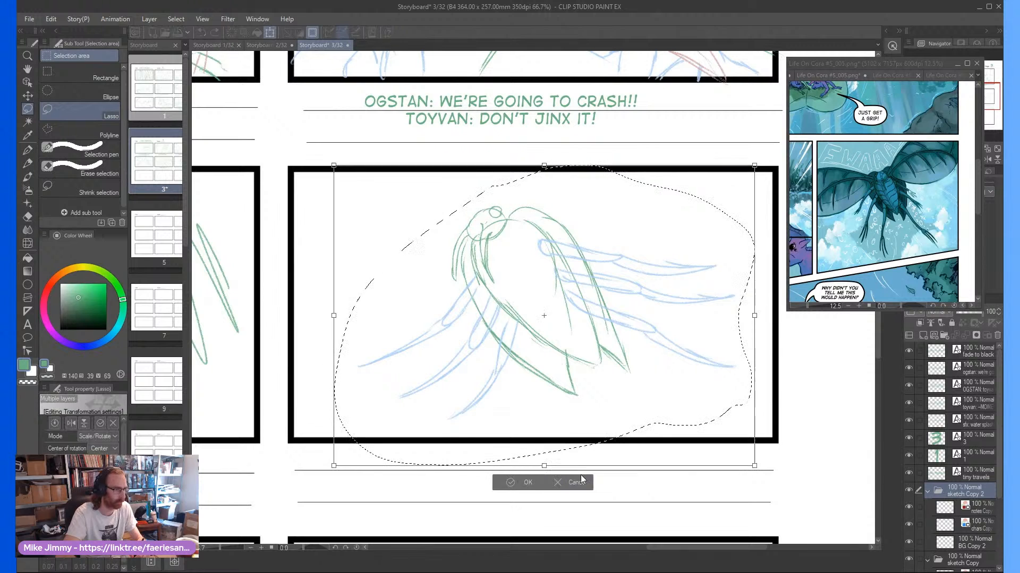
pyautogui.hotkey('ctrl', 't')
pyautogui.moveTo(755, 457)
pyautogui.mouseDown()
pyautogui.moveTo(534, 357)
pyautogui.moveTo(622, 405)
pyautogui.mouseUp()
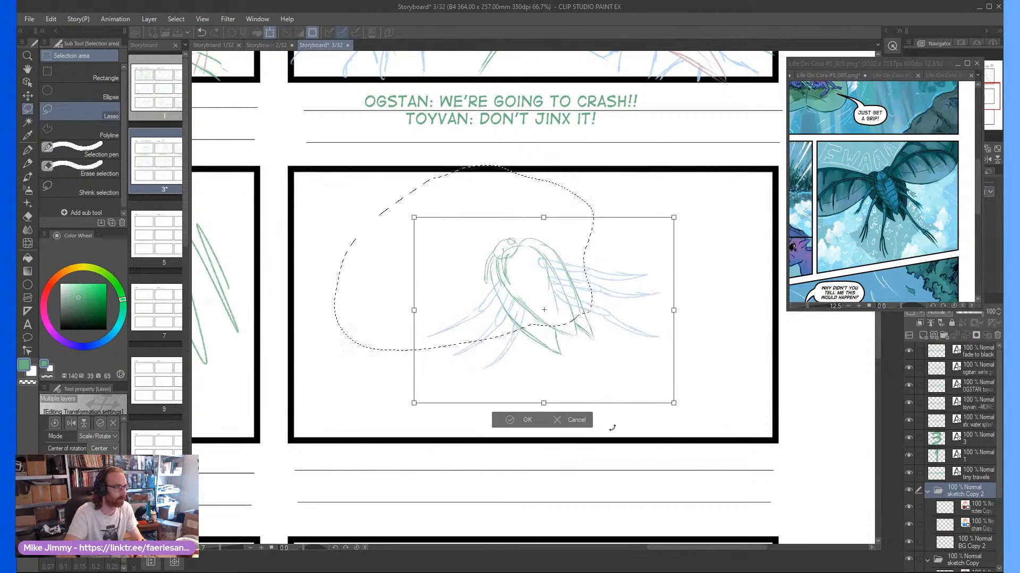
pyautogui.click(520, 419)
pyautogui.hotkey('ctrl', 'd')
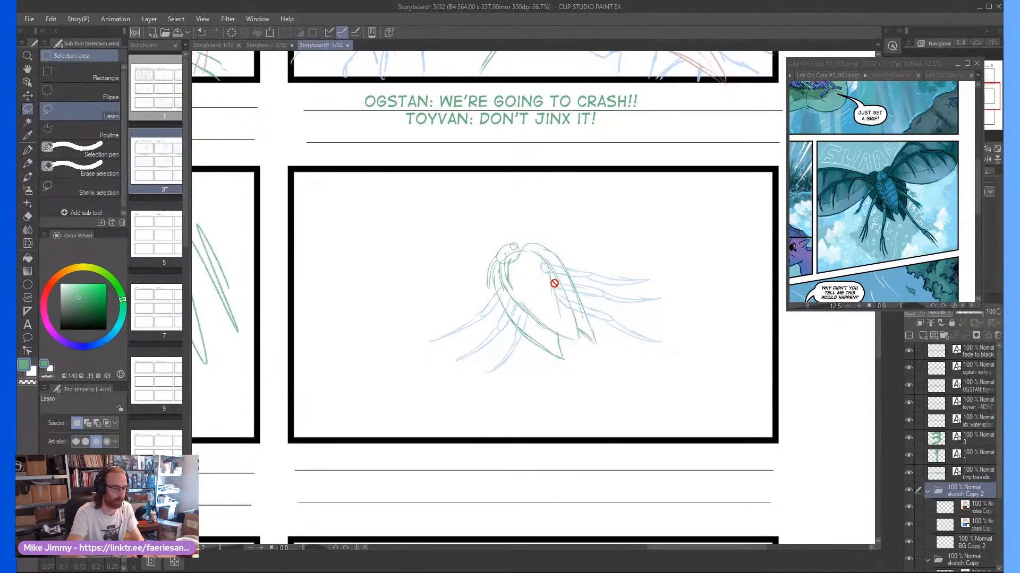
# On the chars Copy 2 layer, pencil a pair of long, rounded wings spreading outward from each side of the insect's body
pyautogui.press('p')
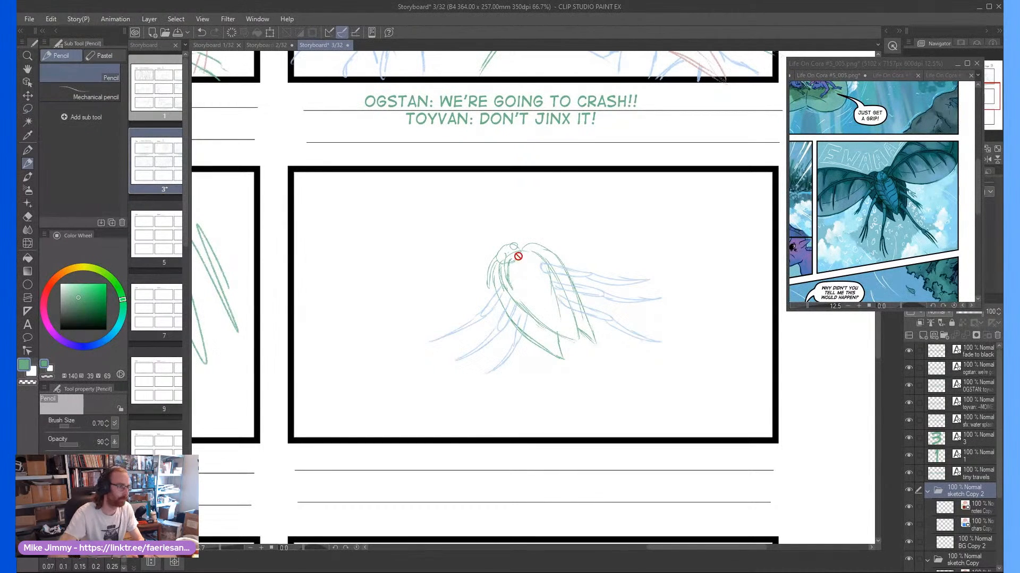
pyautogui.click(966, 526)
pyautogui.scroll(1, 578, 237)
pyautogui.scroll(-1, 537, 243)
pyautogui.moveTo(532, 244)
pyautogui.mouseDown()
pyautogui.moveTo(555, 222)
pyautogui.moveTo(515, 260)
pyautogui.moveTo(590, 186)
pyautogui.mouseUp()
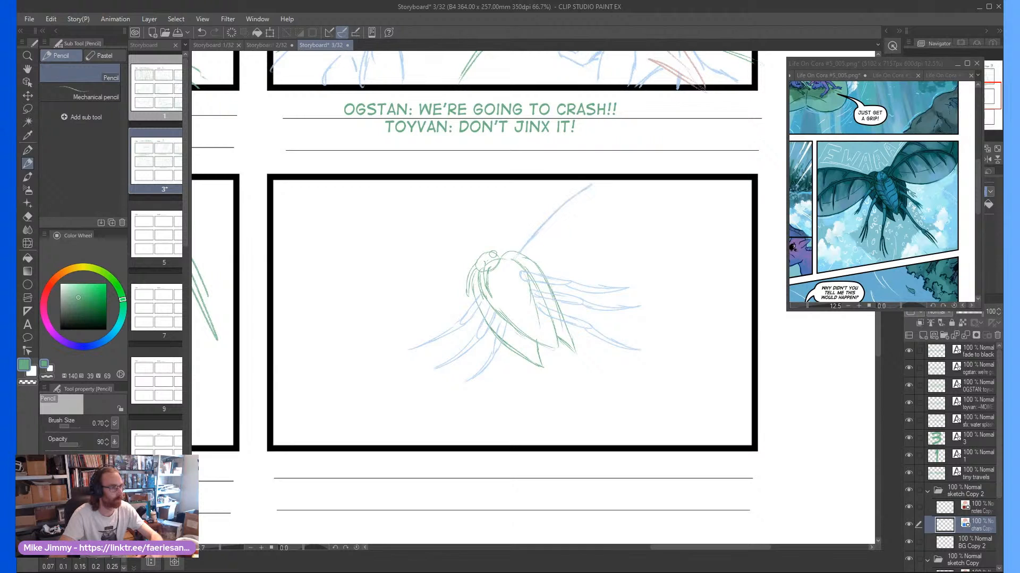
pyautogui.moveTo(652, 184)
pyautogui.mouseDown()
pyautogui.moveTo(600, 227)
pyautogui.moveTo(617, 216)
pyautogui.moveTo(532, 255)
pyautogui.moveTo(560, 258)
pyautogui.moveTo(527, 272)
pyautogui.moveTo(647, 255)
pyautogui.moveTo(706, 209)
pyautogui.moveTo(632, 211)
pyautogui.moveTo(649, 208)
pyautogui.moveTo(605, 227)
pyautogui.mouseUp()
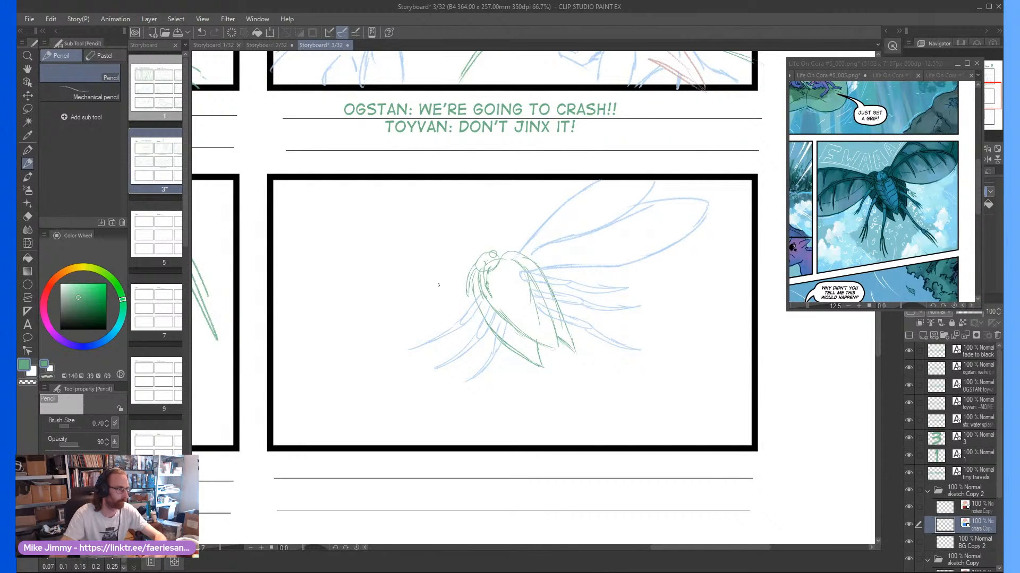
pyautogui.moveTo(451, 282)
pyautogui.mouseDown()
pyautogui.moveTo(375, 279)
pyautogui.moveTo(307, 306)
pyautogui.moveTo(396, 312)
pyautogui.moveTo(381, 310)
pyautogui.moveTo(444, 295)
pyautogui.moveTo(470, 303)
pyautogui.moveTo(423, 326)
pyautogui.moveTo(313, 348)
pyautogui.moveTo(344, 321)
pyautogui.mouseUp()
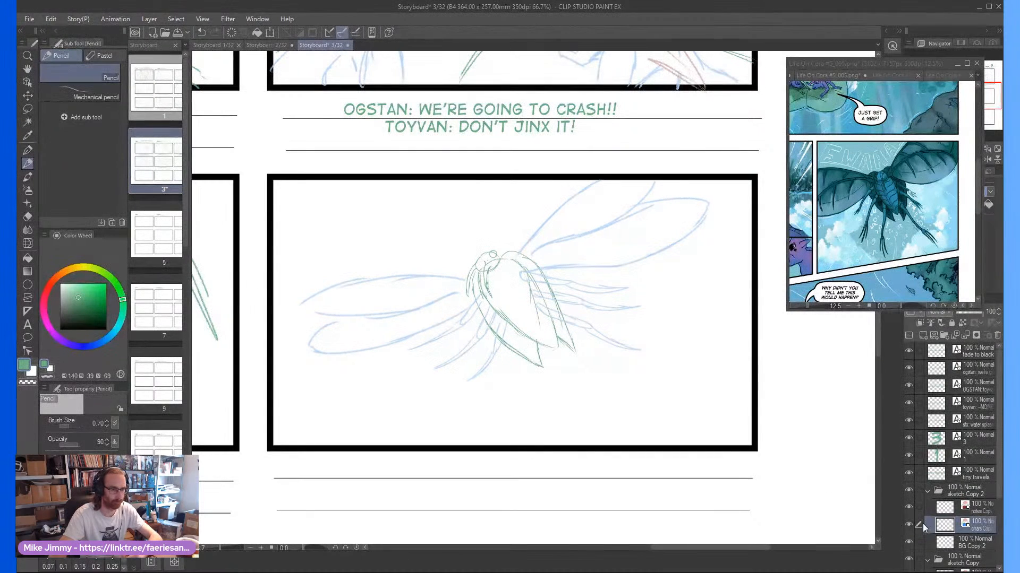
# On the notes layer, pencil short red motion lines across the outer wings on both sides and above the upper left wing
pyautogui.click(981, 507)
pyautogui.scroll(1, 707, 207)
pyautogui.moveTo(597, 273); pyautogui.dragTo(568, 186)
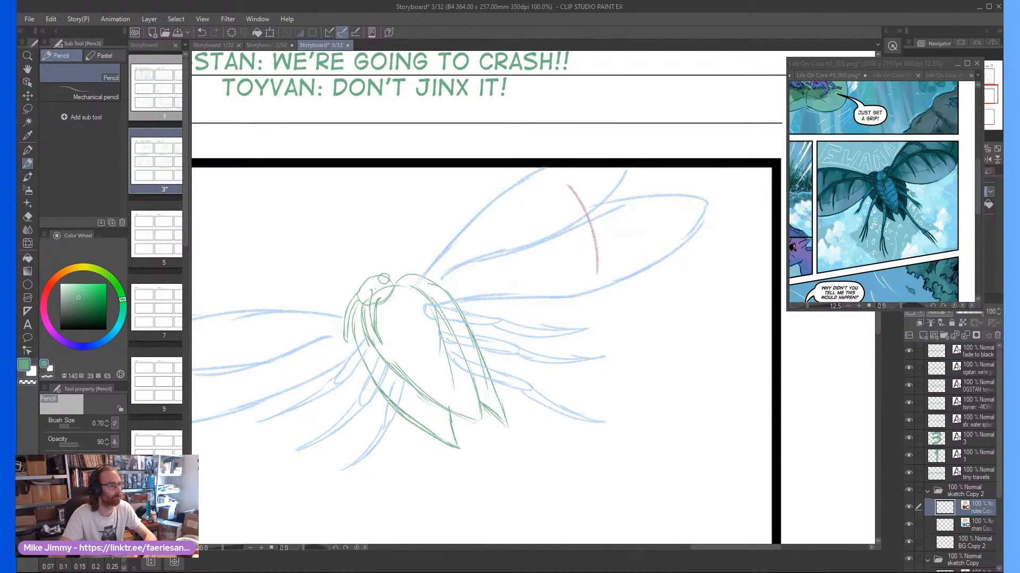
pyautogui.moveTo(619, 251); pyautogui.dragTo(595, 188)
pyautogui.scroll(-2, 563, 260)
pyautogui.scroll(1, 327, 340)
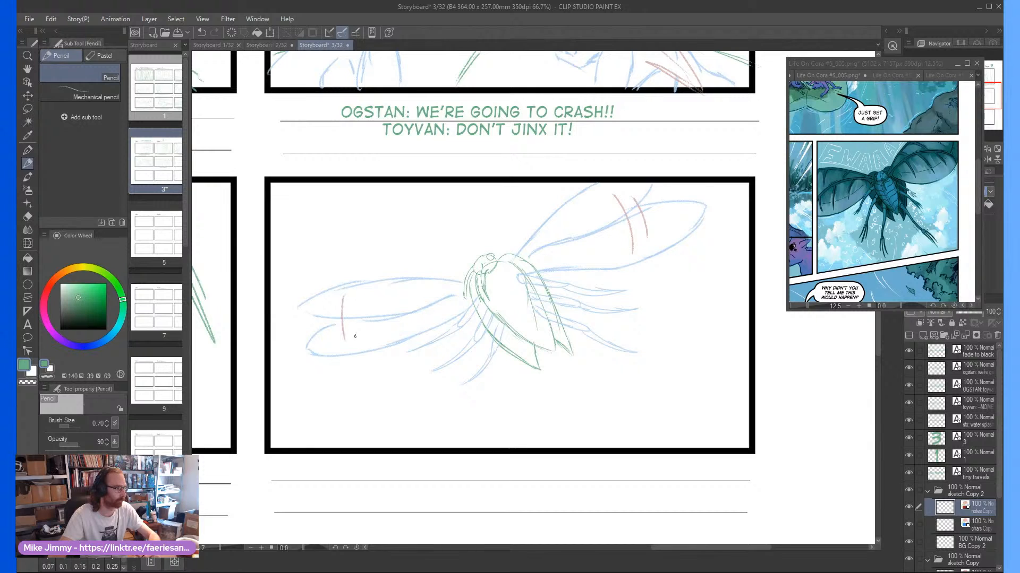
pyautogui.moveTo(355, 337)
pyautogui.mouseDown()
pyautogui.moveTo(353, 306)
pyautogui.moveTo(420, 276)
pyautogui.mouseUp()
pyautogui.scroll(1, 358, 277)
pyautogui.moveTo(326, 268); pyautogui.dragTo(388, 263)
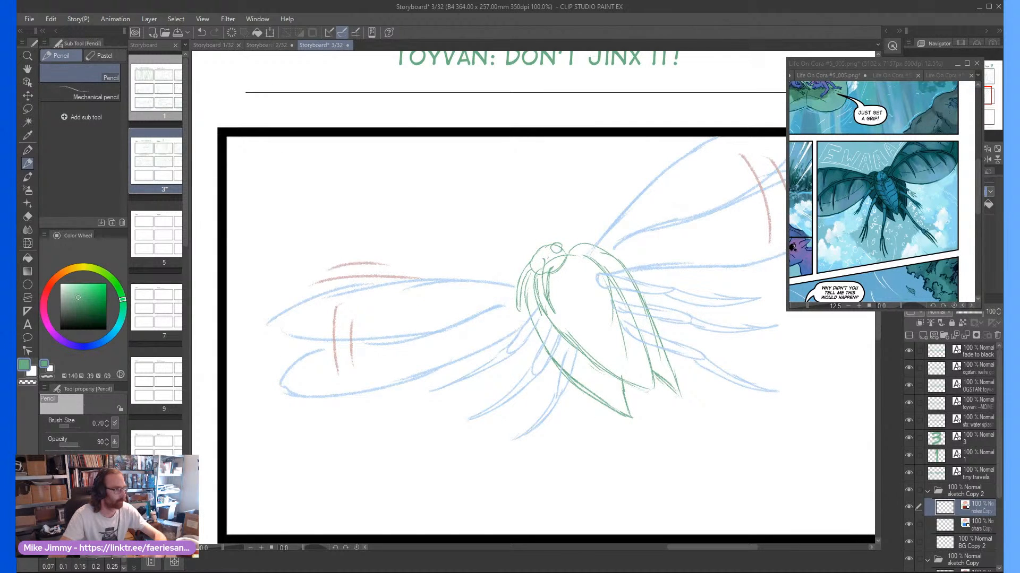
# Pencil short red motion lines below the lower left wing and along the outer edges of the right wings in frame six
pyautogui.moveTo(404, 394); pyautogui.dragTo(313, 414)
pyautogui.moveTo(382, 413); pyautogui.dragTo(341, 419)
pyautogui.scroll(-1, 390, 385)
pyautogui.scroll(1, 627, 237)
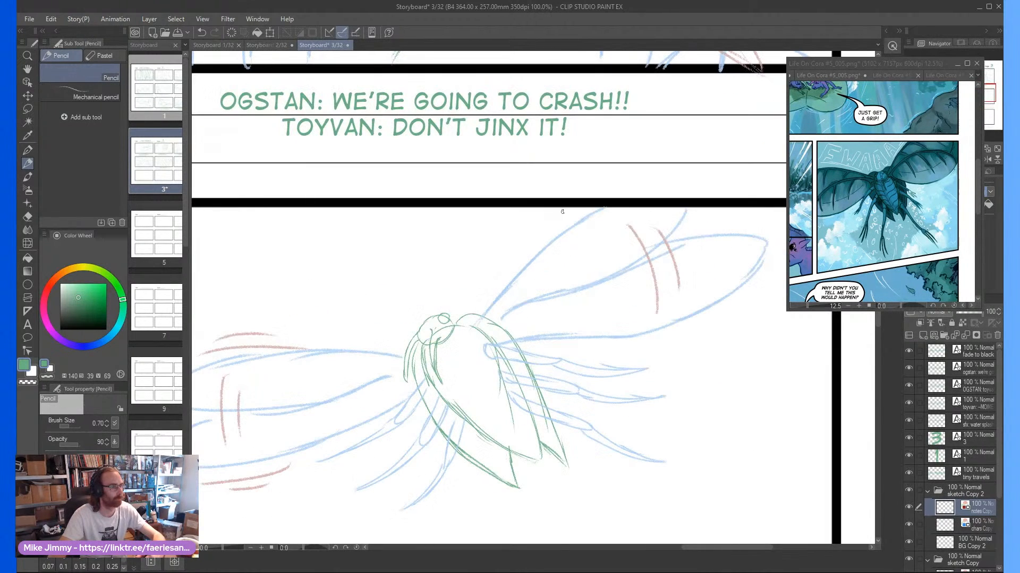
pyautogui.moveTo(585, 205); pyautogui.dragTo(523, 254)
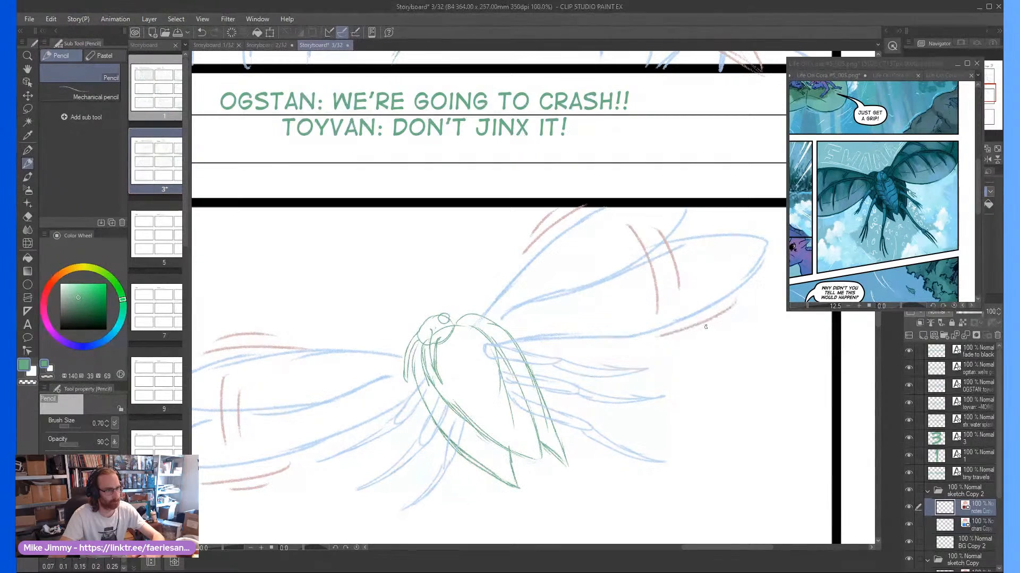
pyautogui.scroll(-2, 595, 424)
pyautogui.scroll(2, 447, 380)
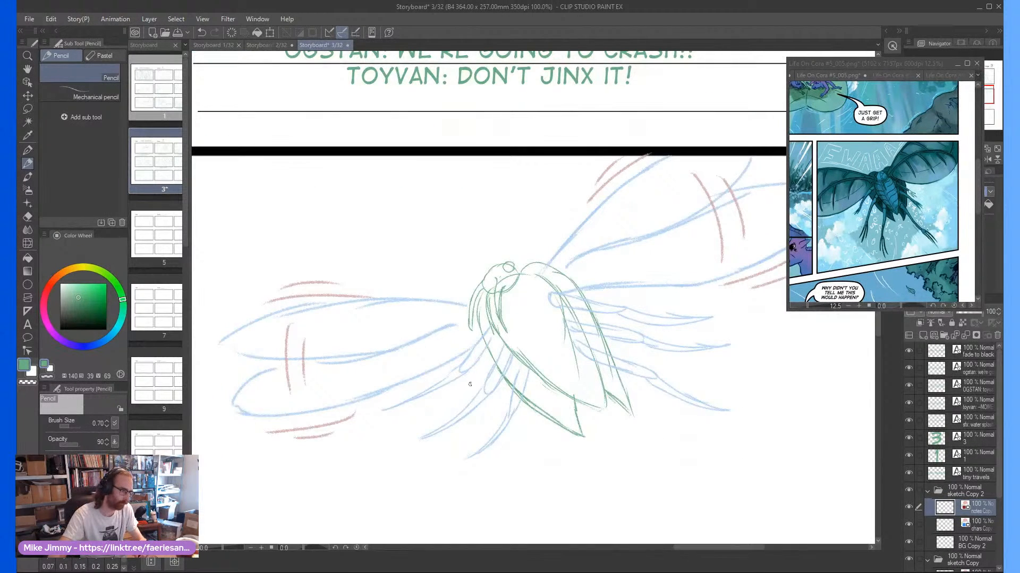
# Sketch a red downward arrow across the insect's legs on each side of its body
pyautogui.scroll(-2, 470, 384)
pyautogui.scroll(2, 631, 330)
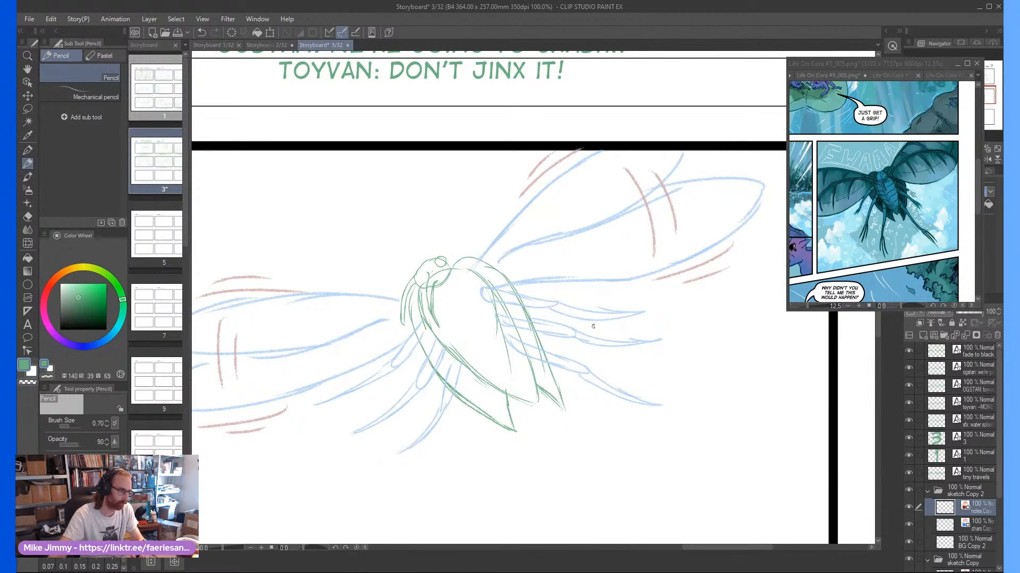
pyautogui.moveTo(595, 322)
pyautogui.mouseDown()
pyautogui.moveTo(601, 396)
pyautogui.moveTo(615, 370)
pyautogui.mouseUp()
pyautogui.moveTo(386, 372); pyautogui.dragTo(424, 460)
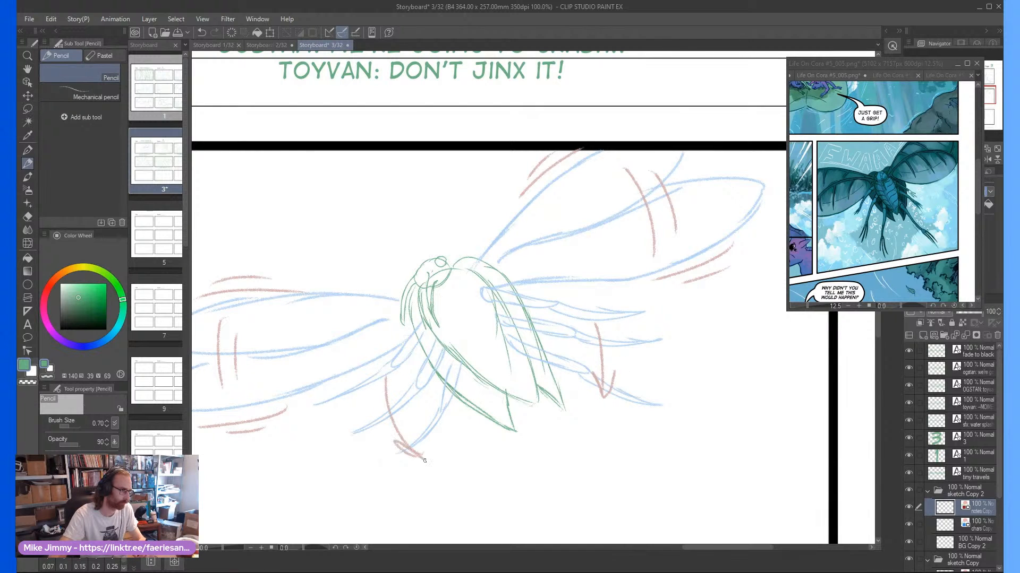
pyautogui.scroll(-3, 418, 443)
pyautogui.scroll(1, 425, 372)
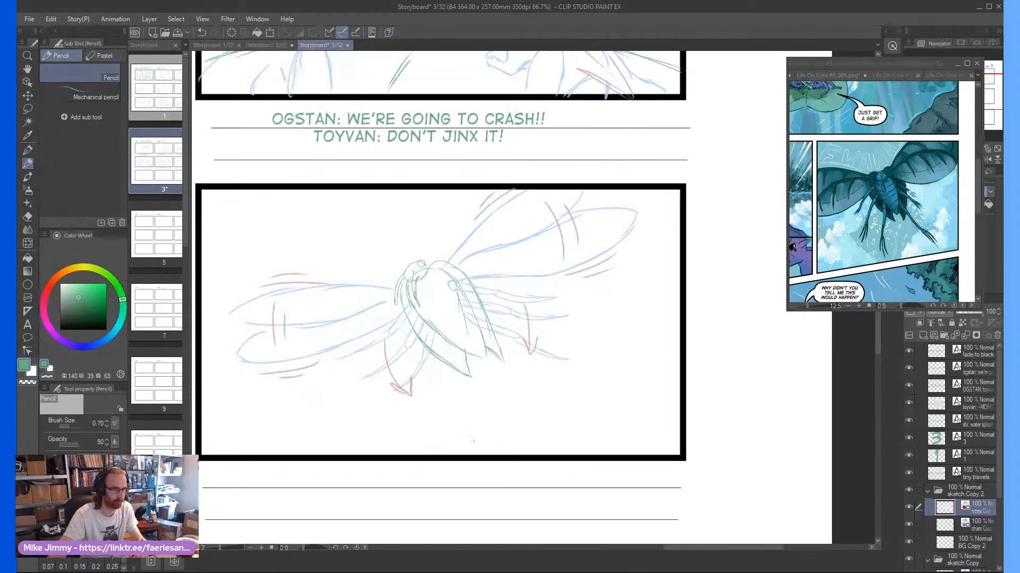
# On the notes layer, pencil scattered red droplet circles and squiggles below the insect's abdomen
pyautogui.click(962, 543)
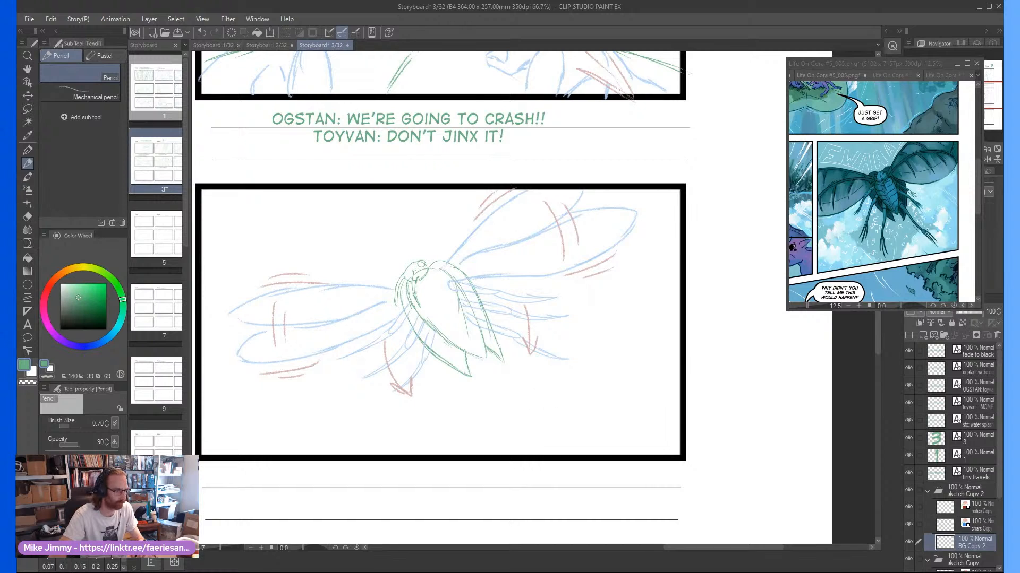
pyautogui.click(971, 505)
pyautogui.moveTo(521, 395); pyautogui.dragTo(559, 418)
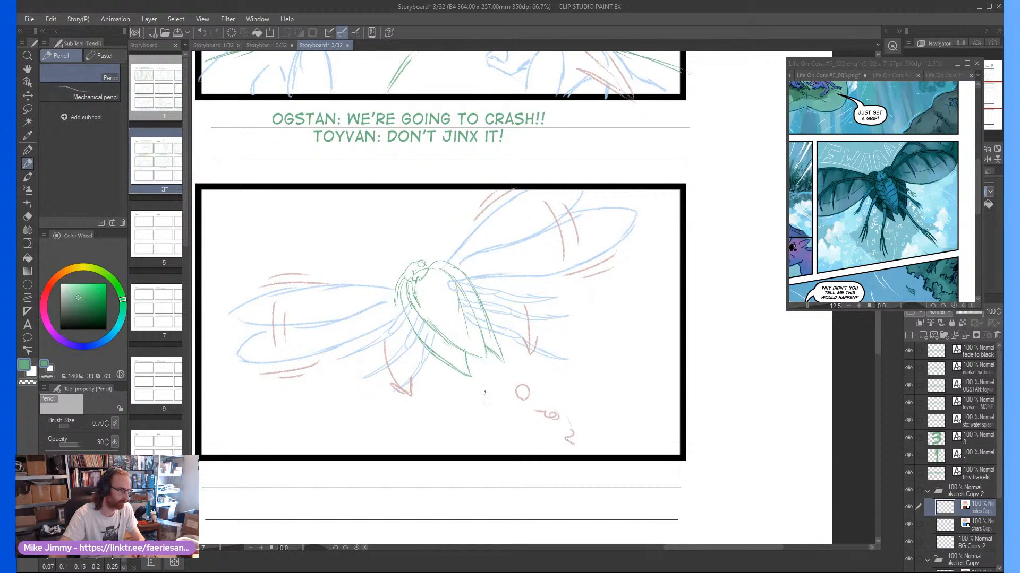
pyautogui.moveTo(484, 393)
pyautogui.mouseDown()
pyautogui.moveTo(499, 408)
pyautogui.moveTo(506, 368)
pyautogui.moveTo(474, 373)
pyautogui.moveTo(459, 398)
pyautogui.moveTo(470, 426)
pyautogui.mouseUp()
pyautogui.moveTo(491, 431); pyautogui.dragTo(489, 435)
# Outline a small jagged red opening near the abdomen's tip and add small droplets leading from it to the scattered ones
pyautogui.scroll(4, 460, 329)
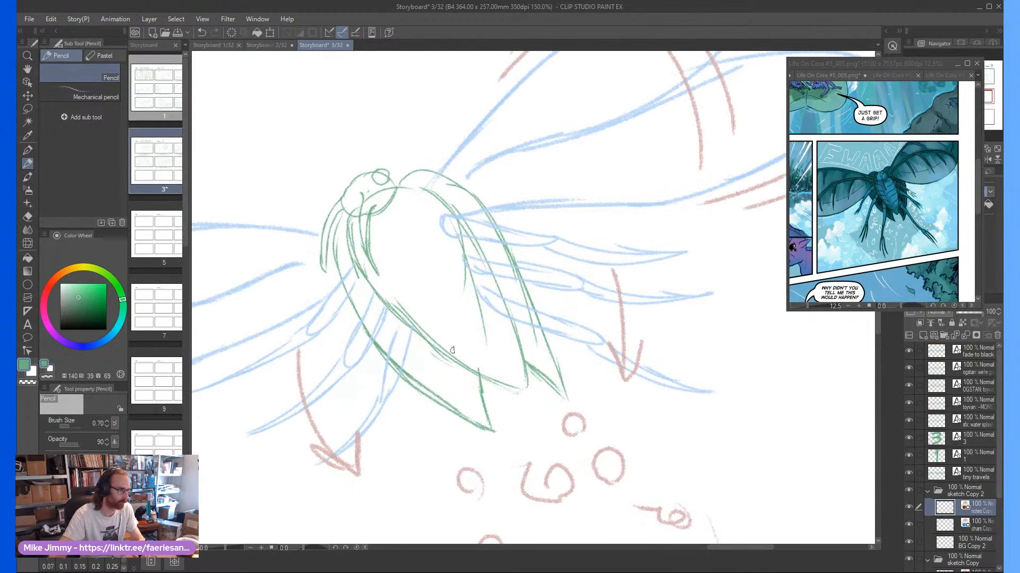
pyautogui.moveTo(450, 346)
pyautogui.mouseDown()
pyautogui.moveTo(489, 368)
pyautogui.moveTo(497, 390)
pyautogui.moveTo(451, 356)
pyautogui.mouseUp()
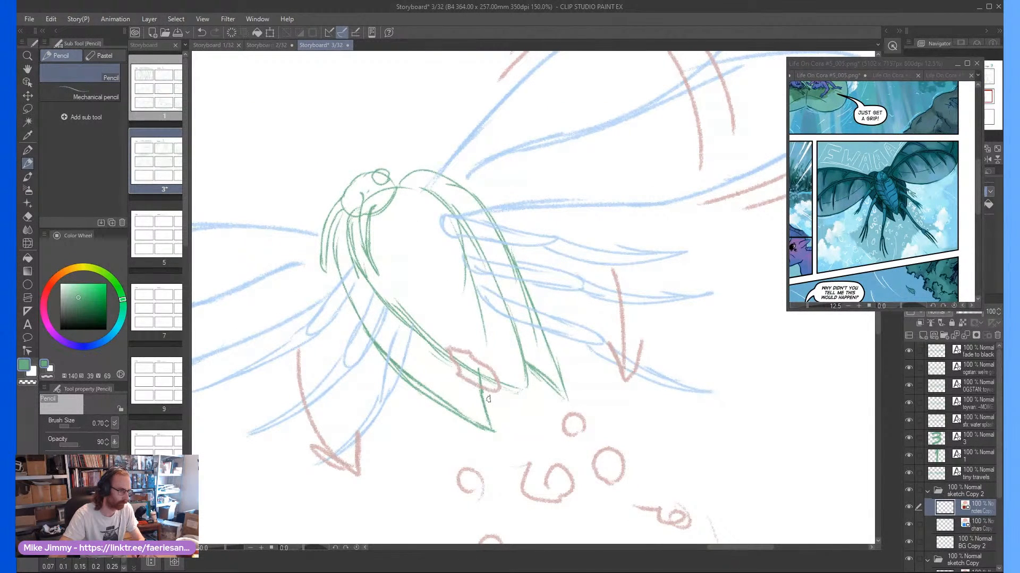
pyautogui.moveTo(502, 406); pyautogui.dragTo(529, 421)
pyautogui.scroll(-2, 494, 377)
pyautogui.scroll(-2, 498, 395)
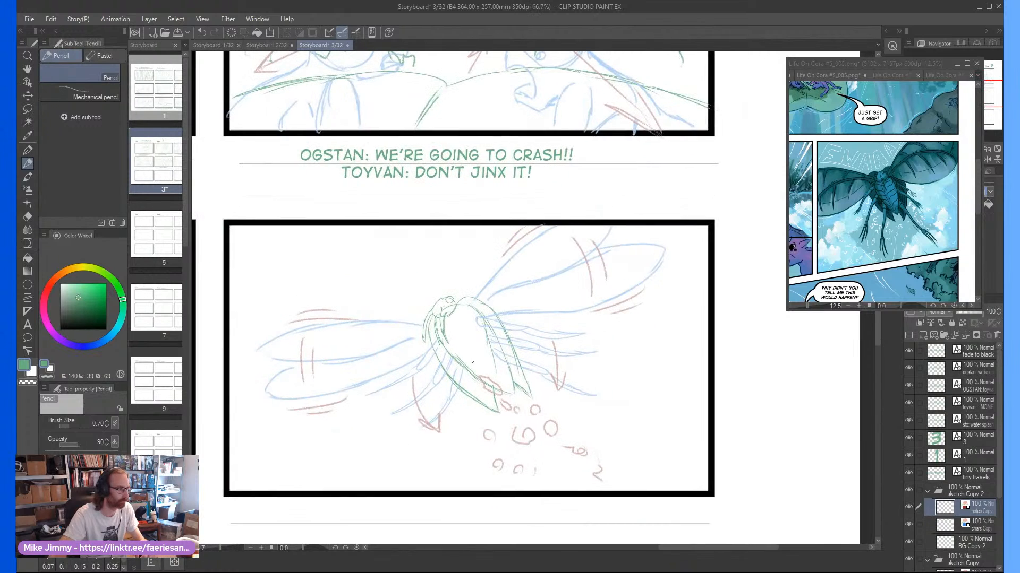
pyautogui.scroll(1, 402, 343)
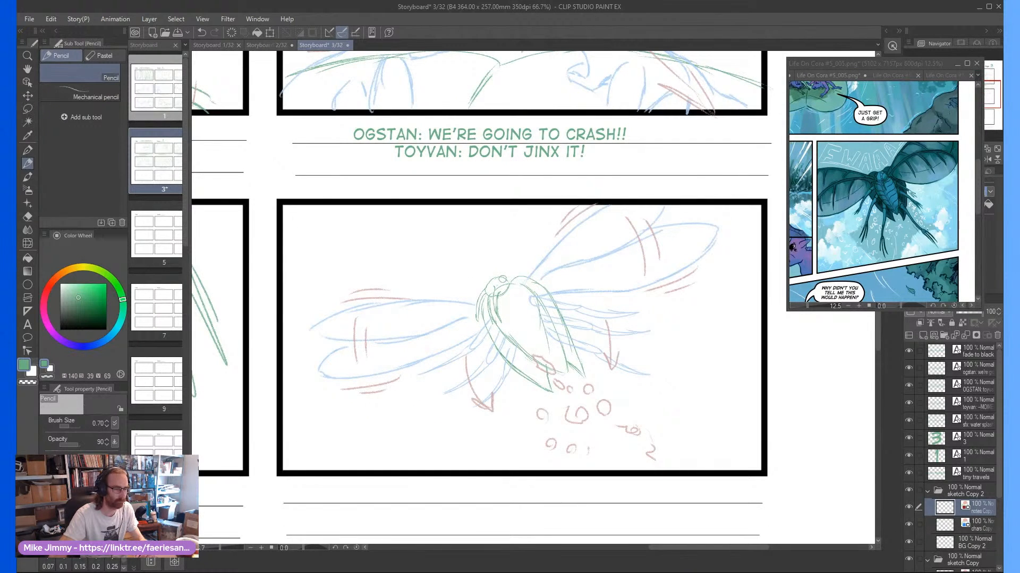
pyautogui.scroll(-1, 452, 372)
# Add the caption "SFX: SPLASH" in the digitalstrip text style and centre it on the first note line below frame six
pyautogui.click(28, 336)
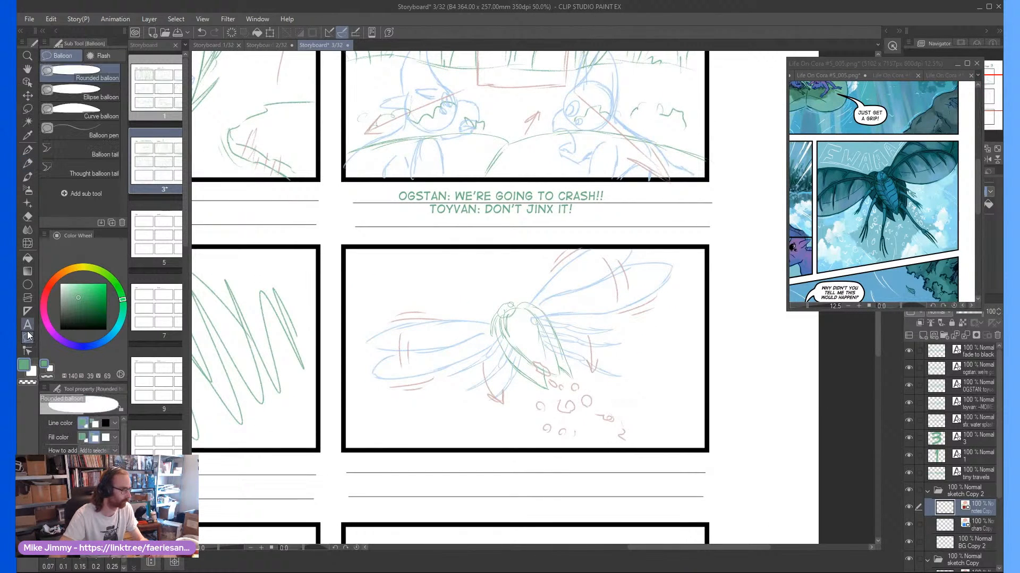
pyautogui.click(32, 328)
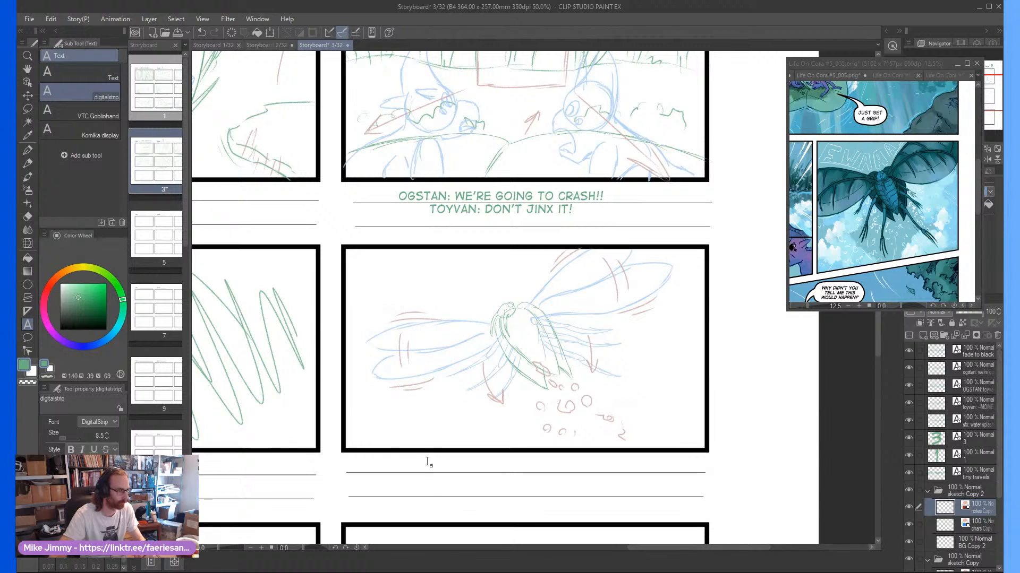
pyautogui.click(420, 458)
pyautogui.write('SFX')
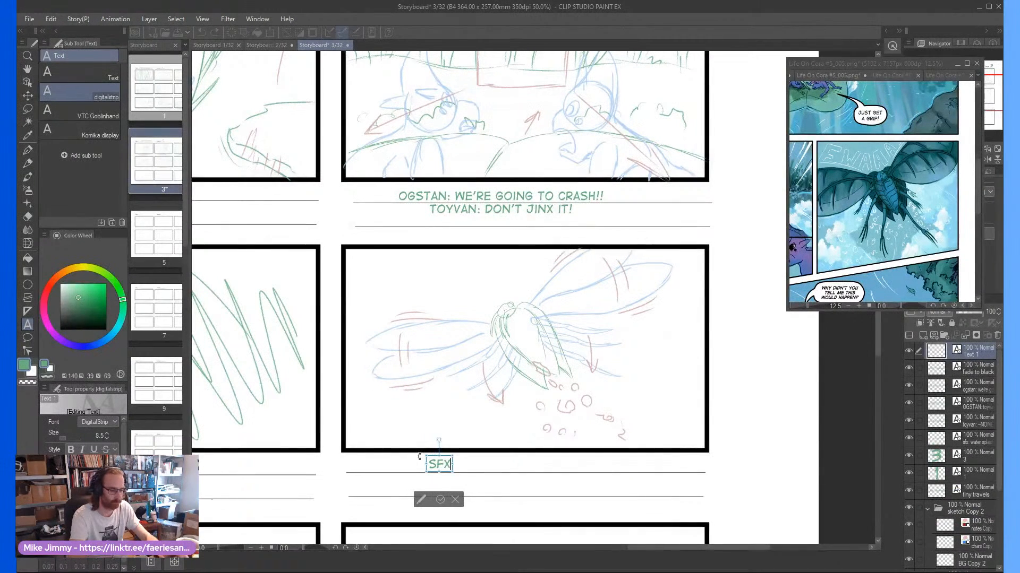
pyautogui.write(': SPLUSH')
pyautogui.press('BackSpace')
pyautogui.press('BackSpace')
pyautogui.press('BackSpace')
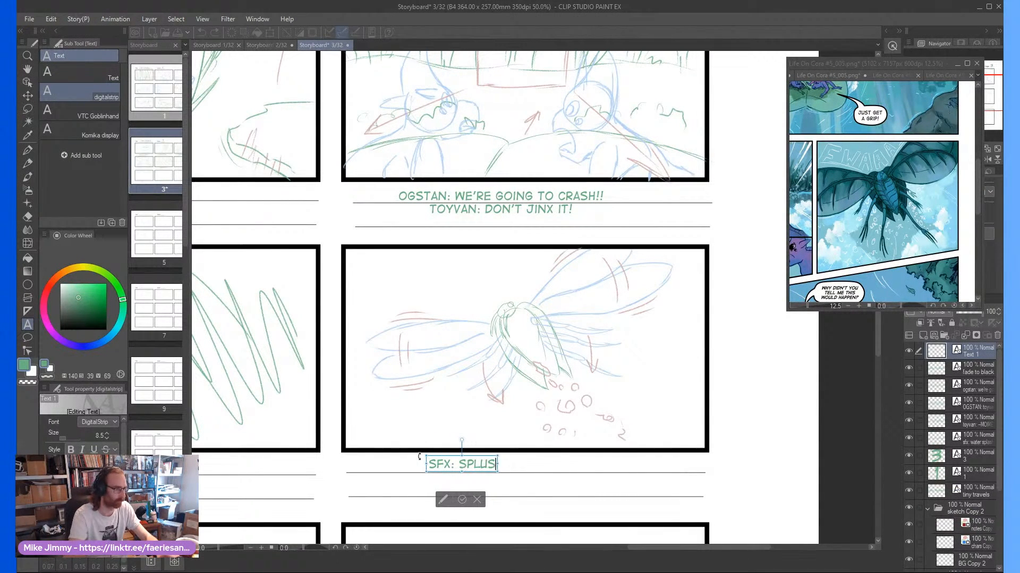
pyautogui.write('ASH')
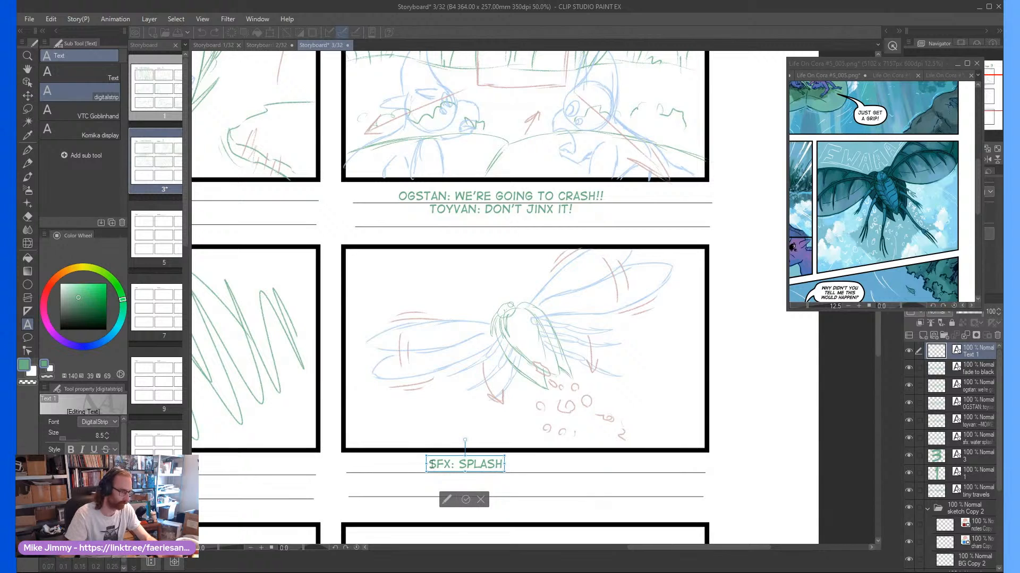
pyautogui.click(462, 499)
pyautogui.moveTo(491, 461); pyautogui.dragTo(550, 457)
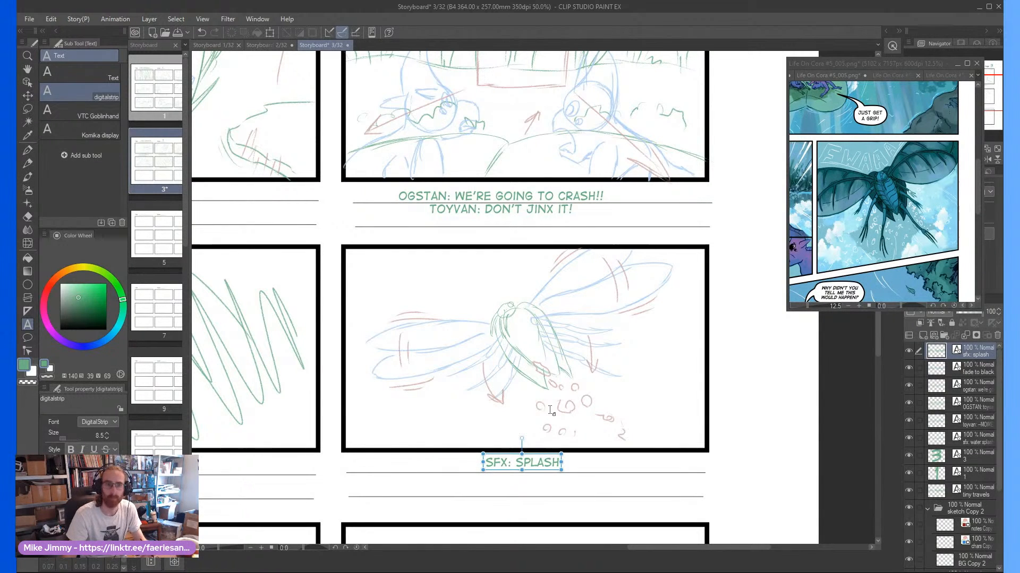
# Examine the last panel of the Life On Cora #5_005 reference page and the empty frame seven on the storyboard
pyautogui.scroll(-2, 523, 368)
pyautogui.scroll(-3, 523, 369)
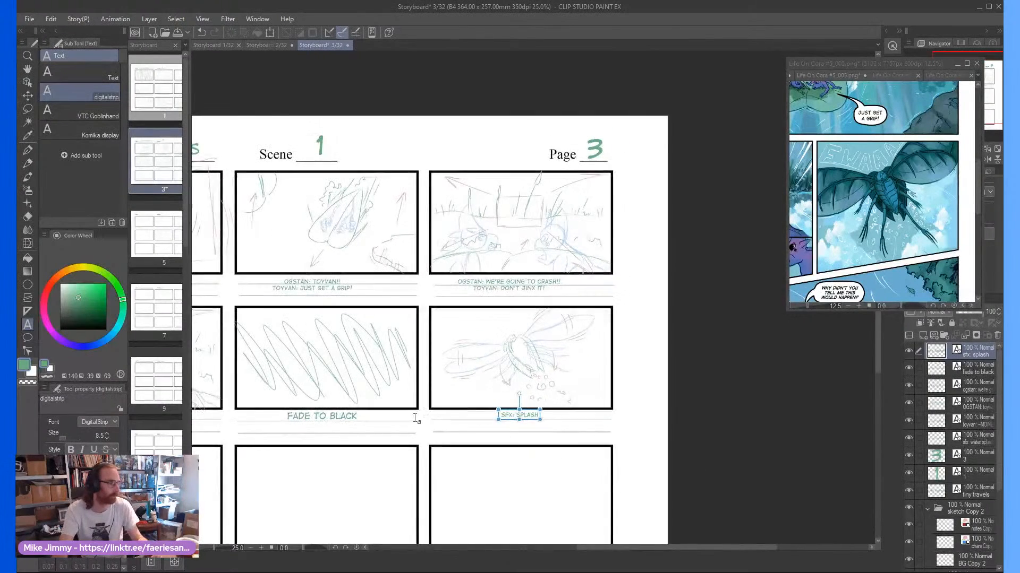
pyautogui.click(921, 256)
pyautogui.scroll(-4, 921, 257)
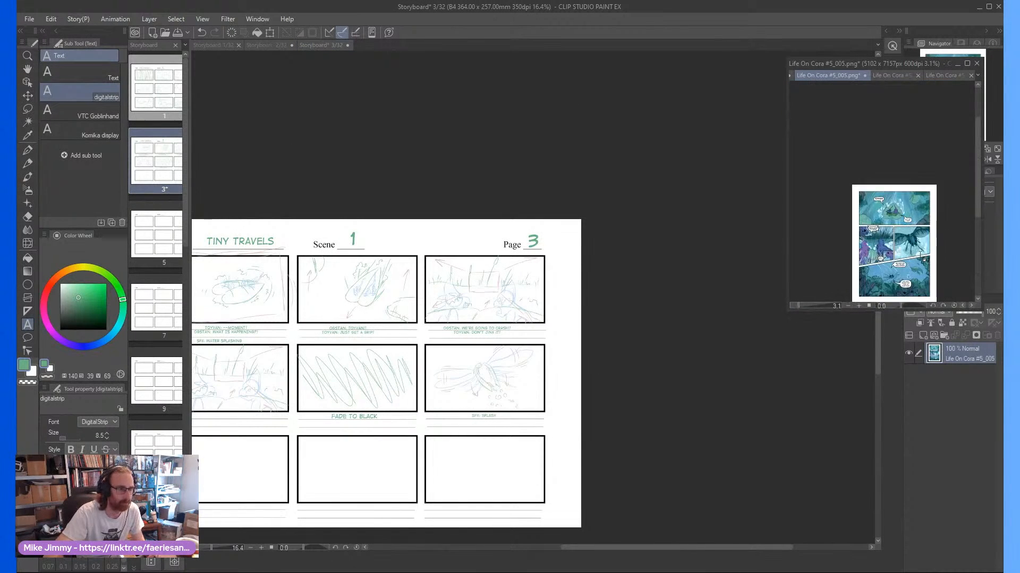
pyautogui.scroll(4, 923, 259)
pyautogui.scroll(-1, 924, 259)
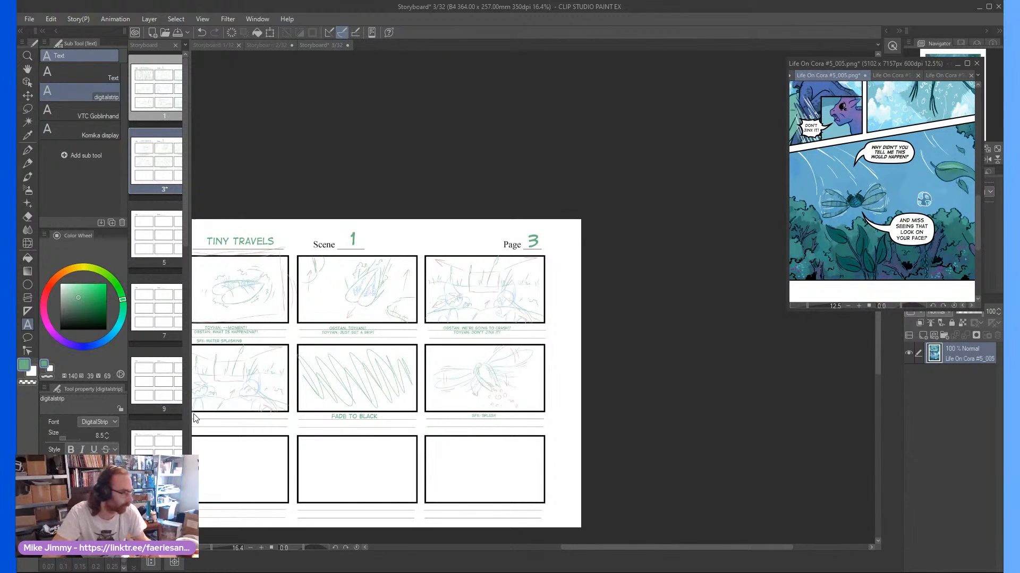
pyautogui.click(230, 476)
pyautogui.moveTo(249, 461); pyautogui.dragTo(355, 450)
pyautogui.moveTo(321, 497); pyautogui.dragTo(328, 492)
pyautogui.moveTo(312, 458); pyautogui.dragTo(318, 453)
pyautogui.scroll(1, 298, 499)
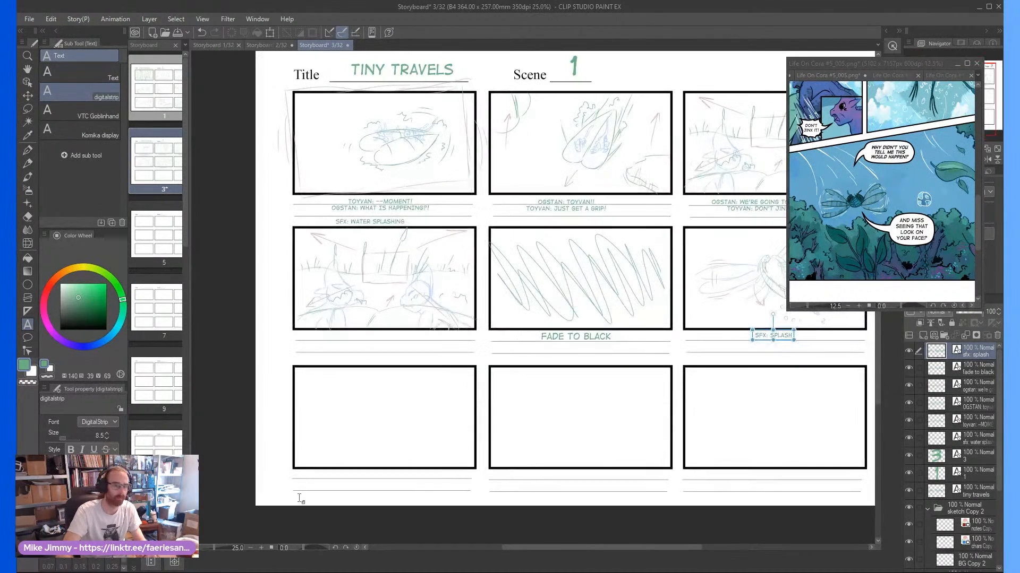
pyautogui.scroll(1, 308, 411)
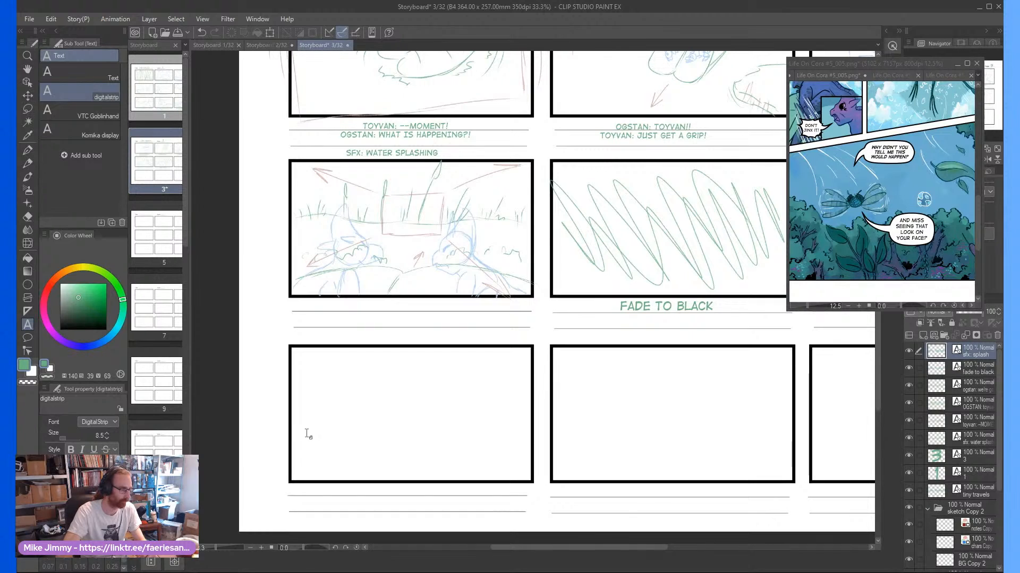
pyautogui.scroll(2, 305, 432)
pyautogui.scroll(-1, 326, 428)
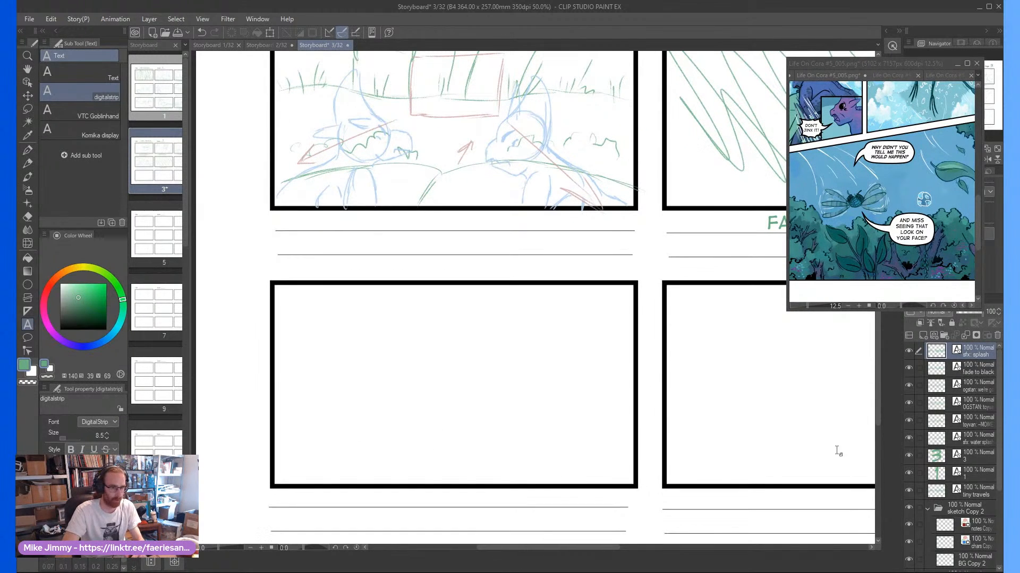
# On the BG Copy 2 layer, pencil a tilted green oval head and a long tapering body outline across frame seven
pyautogui.click(965, 562)
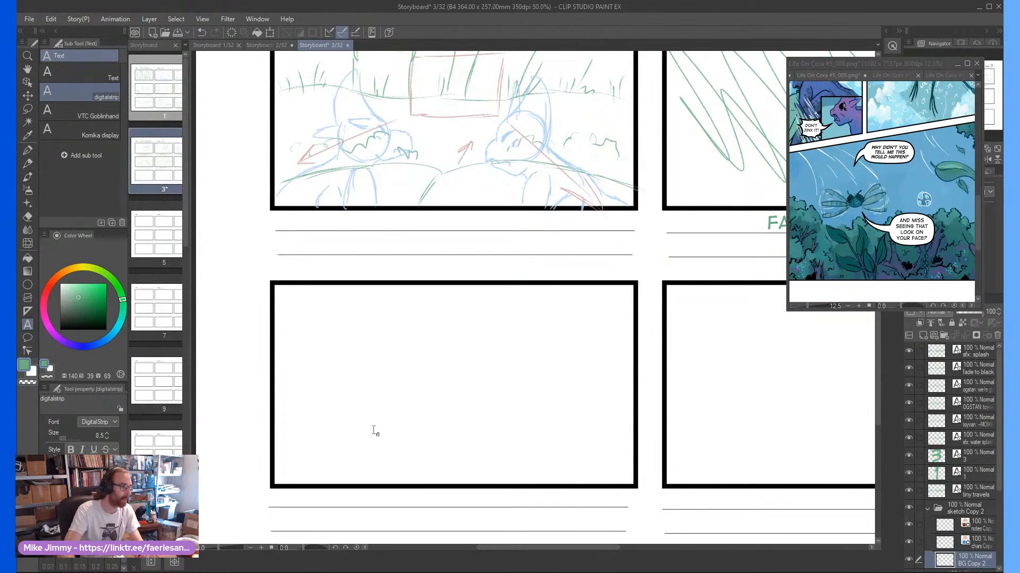
pyautogui.moveTo(387, 425); pyautogui.dragTo(413, 399)
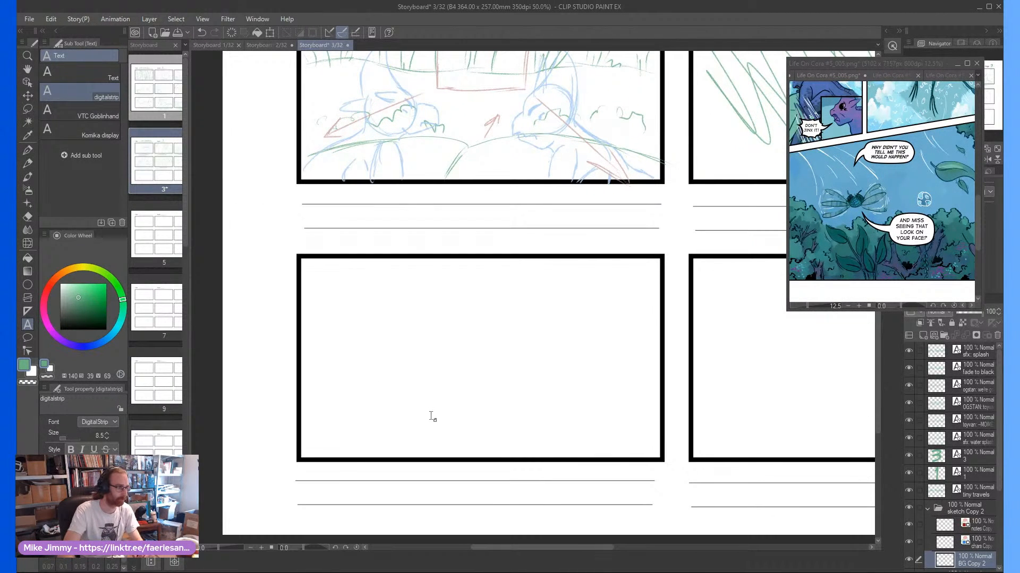
pyautogui.press('p')
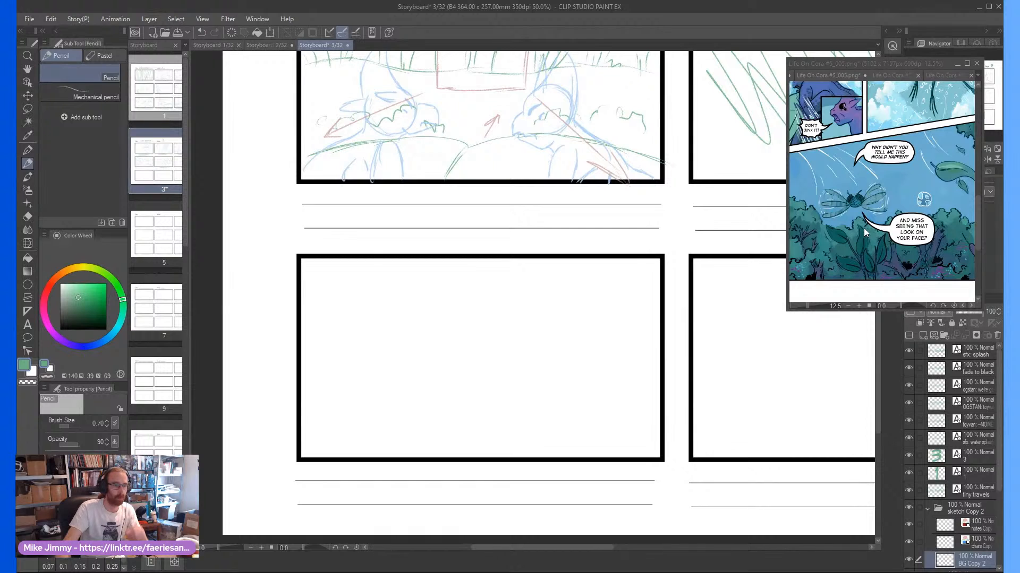
pyautogui.click(854, 279)
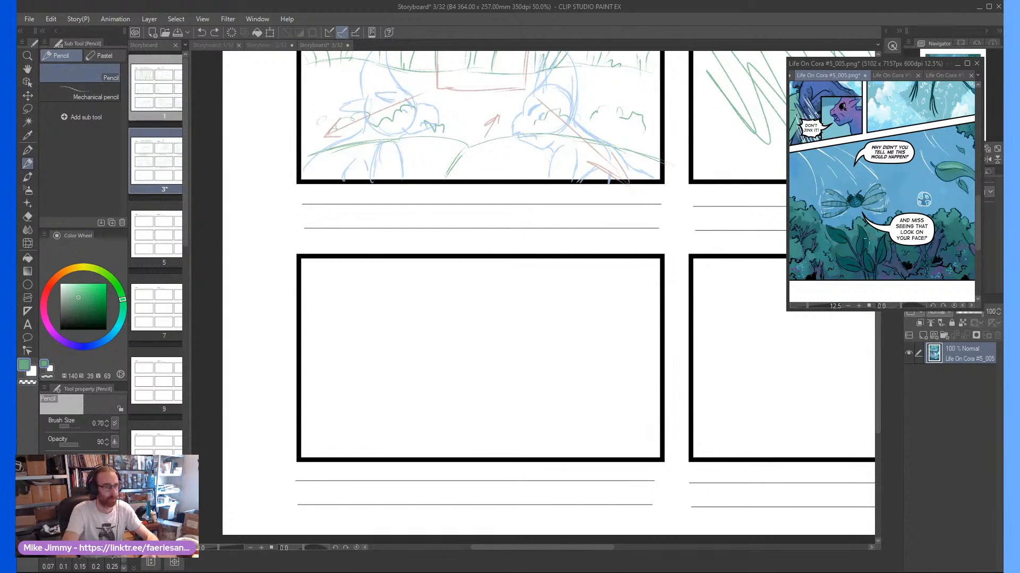
pyautogui.click(402, 393)
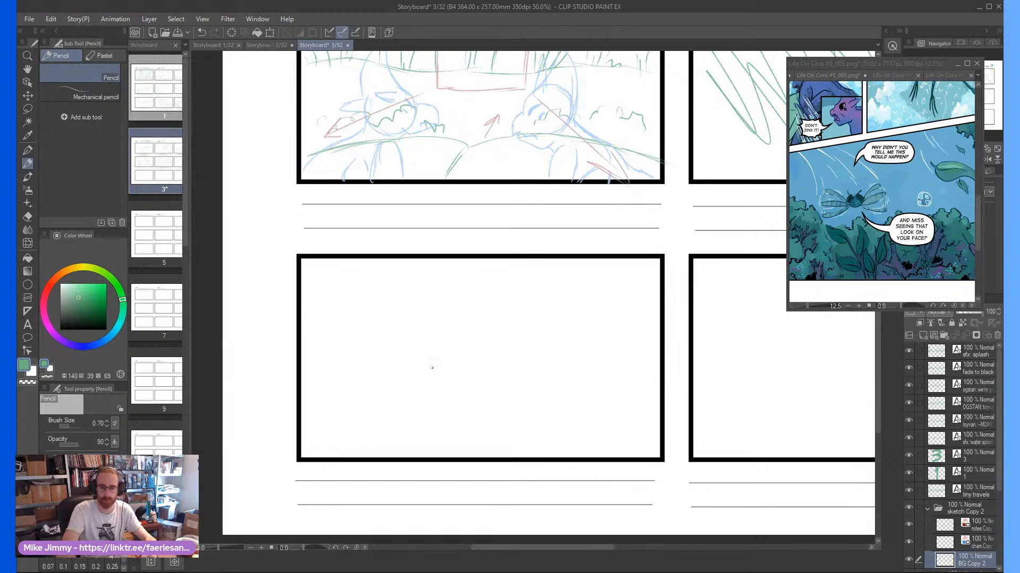
pyautogui.scroll(1, 416, 409)
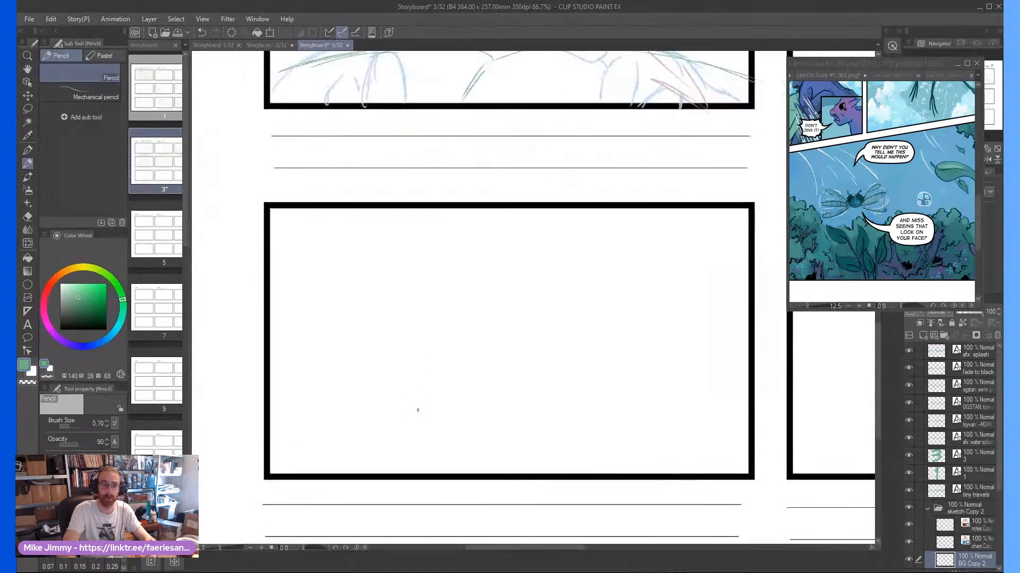
pyautogui.scroll(-2, 422, 405)
pyautogui.scroll(-1, 424, 403)
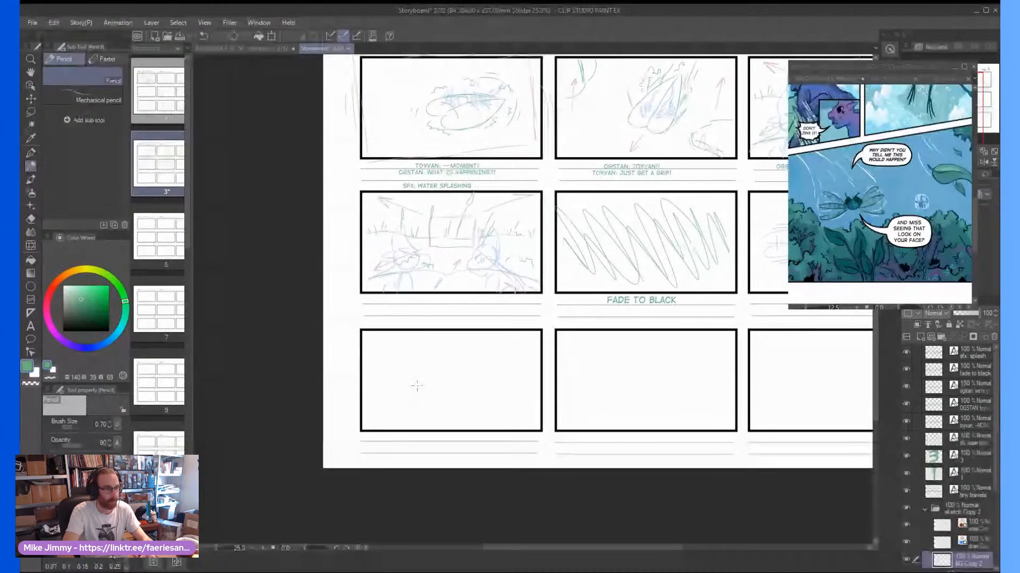
pyautogui.scroll(4, 419, 381)
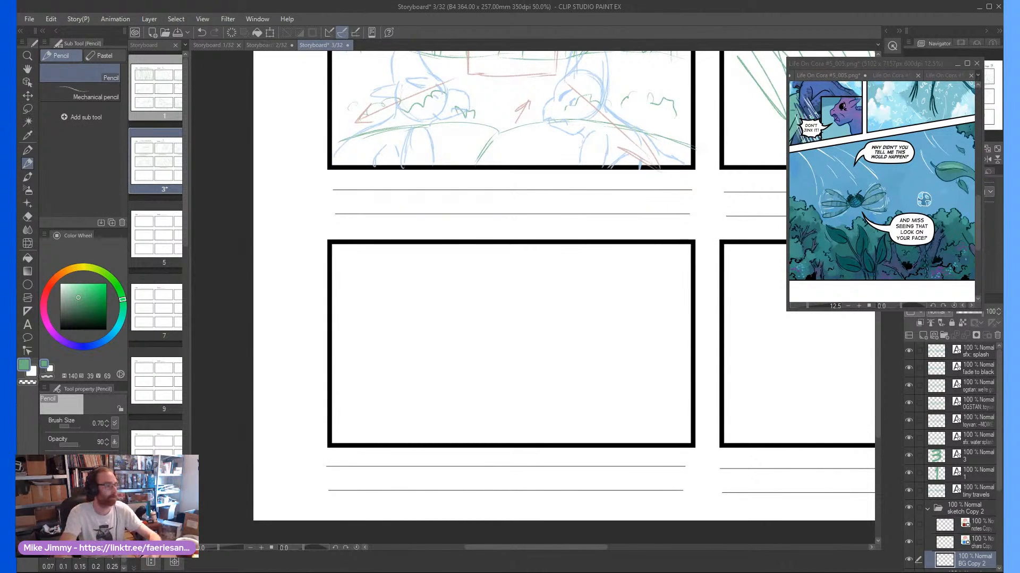
pyautogui.scroll(1, 414, 378)
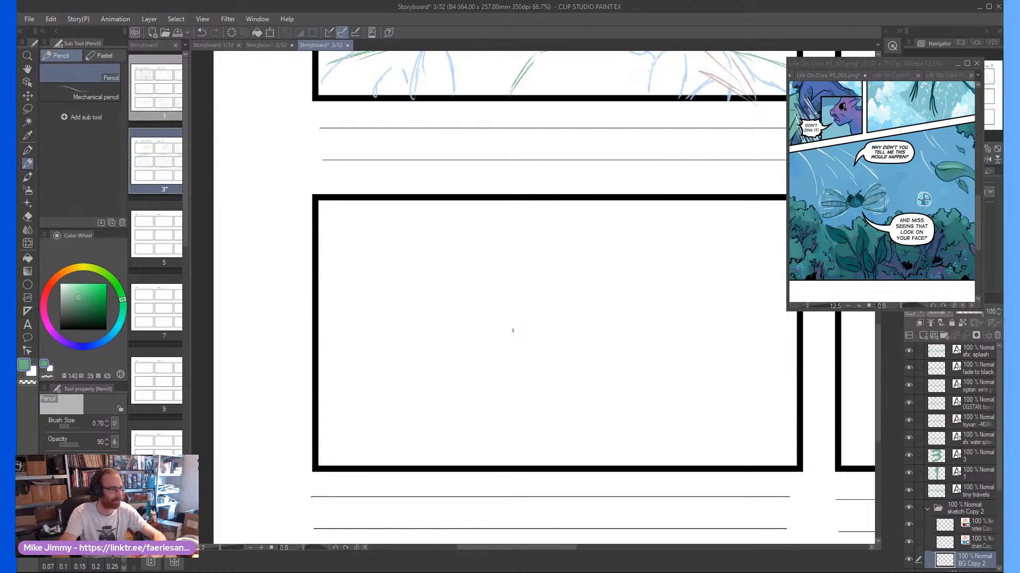
pyautogui.moveTo(485, 337)
pyautogui.mouseDown()
pyautogui.moveTo(488, 307)
pyautogui.moveTo(465, 334)
pyautogui.moveTo(479, 355)
pyautogui.moveTo(473, 321)
pyautogui.moveTo(491, 350)
pyautogui.mouseUp()
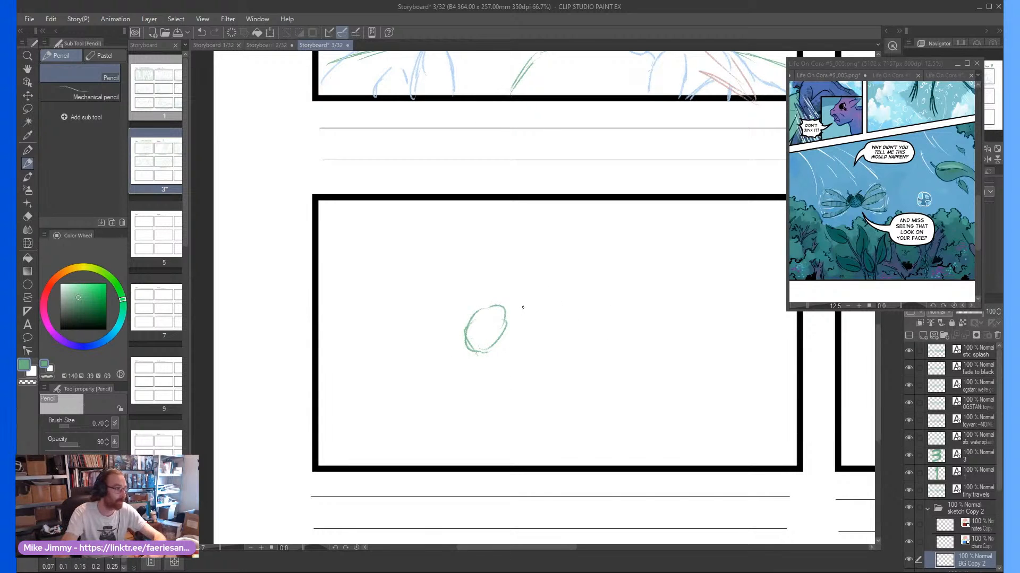
pyautogui.moveTo(506, 309)
pyautogui.mouseDown()
pyautogui.moveTo(720, 309)
pyautogui.moveTo(656, 341)
pyautogui.moveTo(503, 343)
pyautogui.moveTo(648, 355)
pyautogui.moveTo(691, 343)
pyautogui.moveTo(725, 313)
pyautogui.mouseUp()
pyautogui.scroll(1, 506, 358)
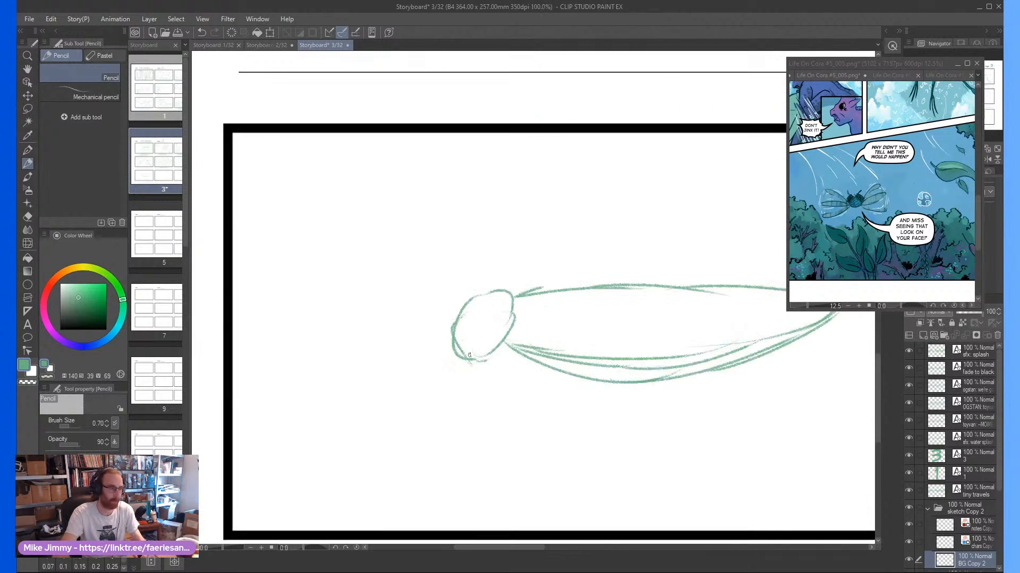
pyautogui.scroll(-1, 463, 354)
pyautogui.scroll(1, 463, 354)
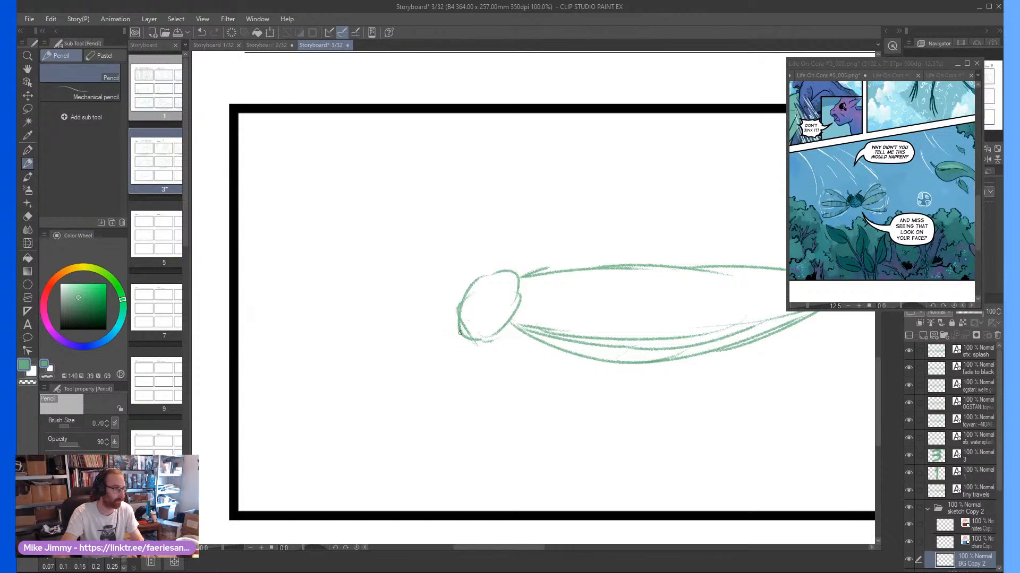
pyautogui.moveTo(459, 332)
pyautogui.mouseDown()
pyautogui.moveTo(474, 378)
pyautogui.moveTo(513, 403)
pyautogui.moveTo(567, 402)
pyautogui.mouseUp()
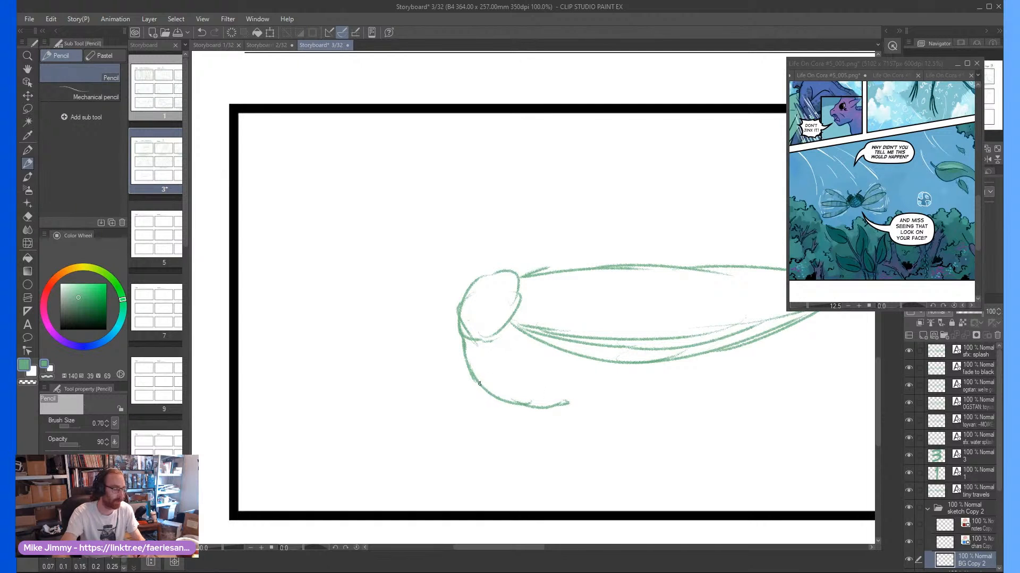
pyautogui.press('e')
pyautogui.moveTo(455, 370); pyautogui.dragTo(457, 348)
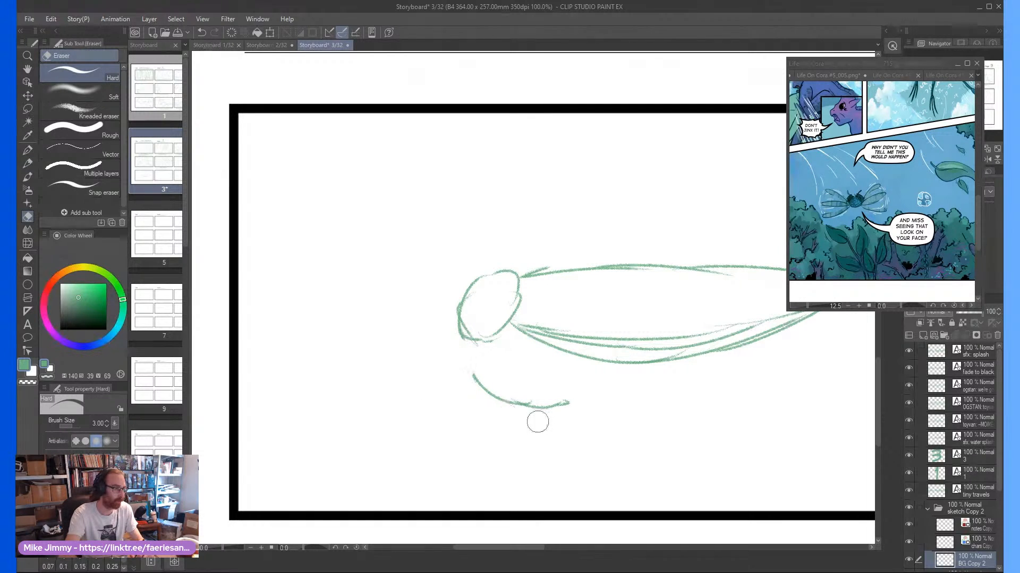
pyautogui.moveTo(537, 416)
pyautogui.mouseDown()
pyautogui.moveTo(463, 363)
pyautogui.moveTo(569, 414)
pyautogui.moveTo(532, 389)
pyautogui.mouseUp()
# Pencil a small oval eye on the insect's head and a long pointed shape along the top of its body
pyautogui.press('p')
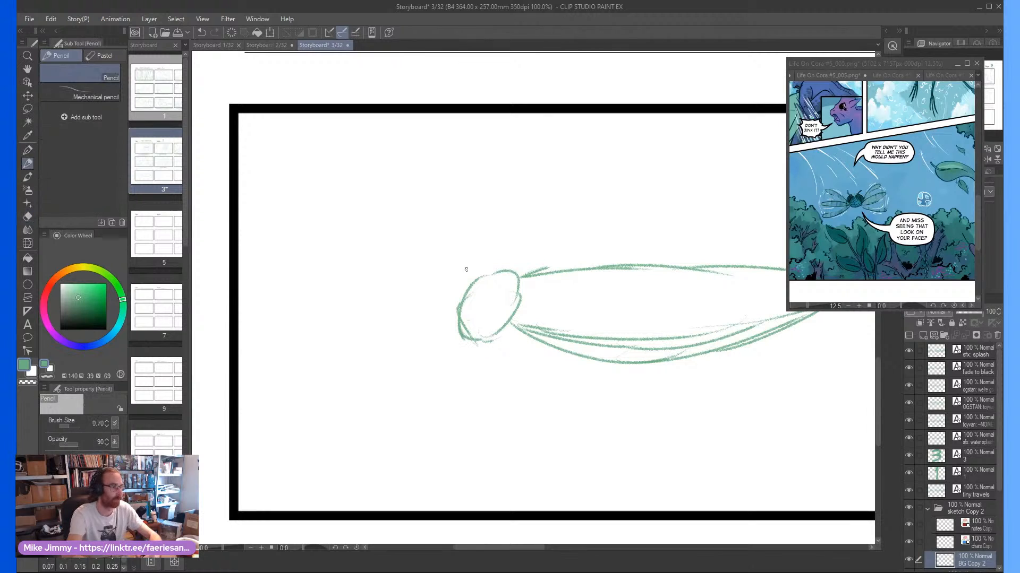
pyautogui.moveTo(468, 292)
pyautogui.mouseDown()
pyautogui.moveTo(489, 269)
pyautogui.moveTo(470, 297)
pyautogui.moveTo(635, 288)
pyautogui.moveTo(658, 298)
pyautogui.moveTo(754, 281)
pyautogui.moveTo(611, 265)
pyautogui.moveTo(616, 271)
pyautogui.moveTo(501, 277)
pyautogui.moveTo(593, 275)
pyautogui.moveTo(503, 285)
pyautogui.moveTo(523, 288)
pyautogui.moveTo(727, 288)
pyautogui.mouseUp()
pyautogui.scroll(-2, 504, 279)
pyautogui.scroll(1, 538, 246)
pyautogui.press('e')
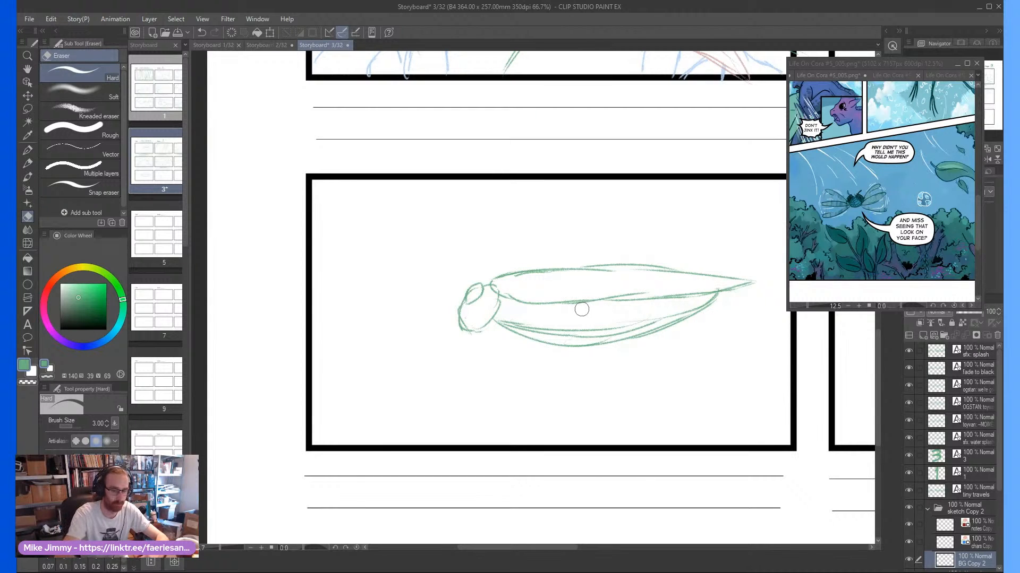
pyautogui.press('p')
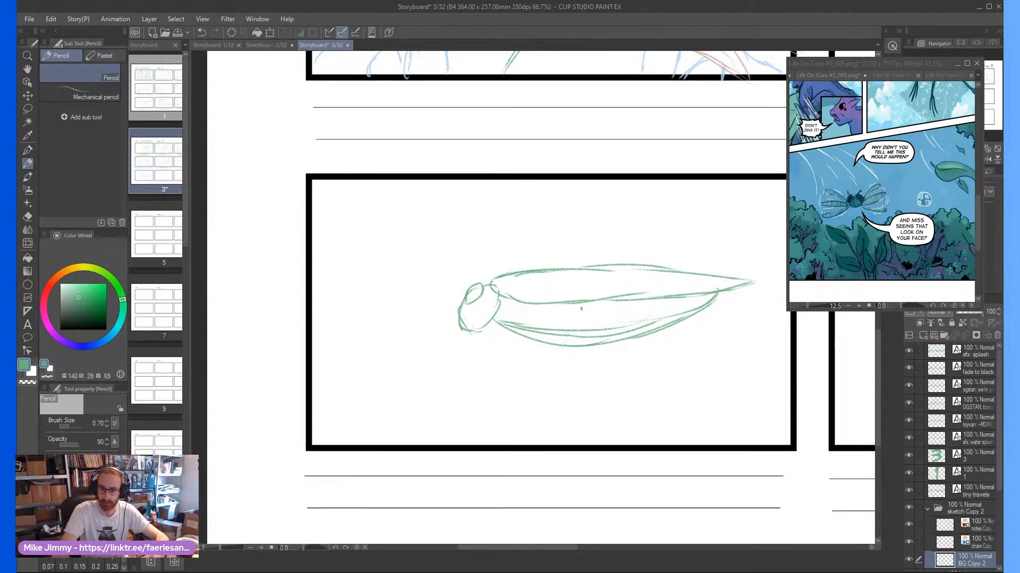
# On the chars layer, pencil thin blue front legs curving back from beneath the insect's head
pyautogui.moveTo(613, 242); pyautogui.dragTo(619, 248)
pyautogui.scroll(1, 478, 297)
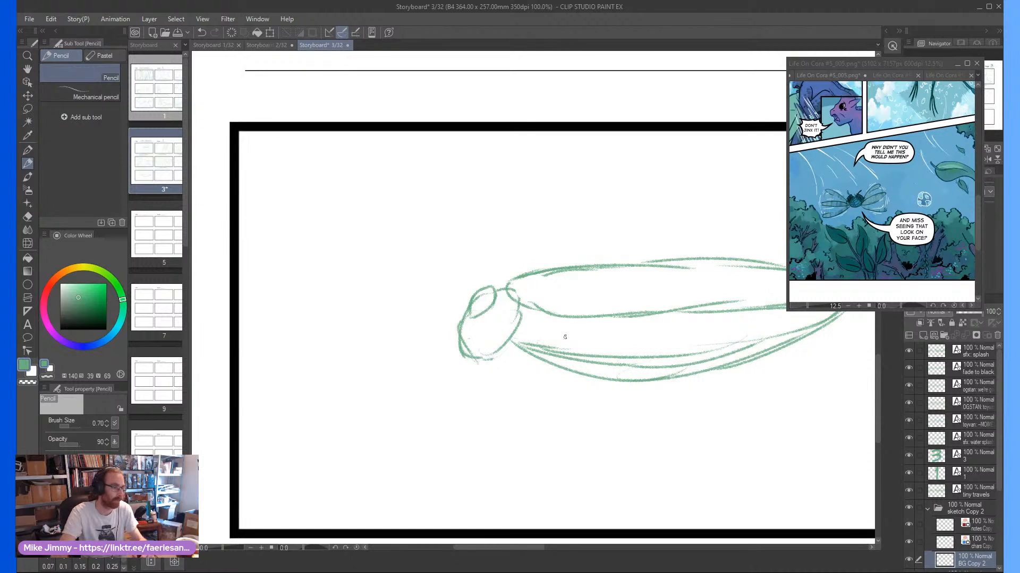
pyautogui.click(951, 541)
pyautogui.scroll(1, 479, 388)
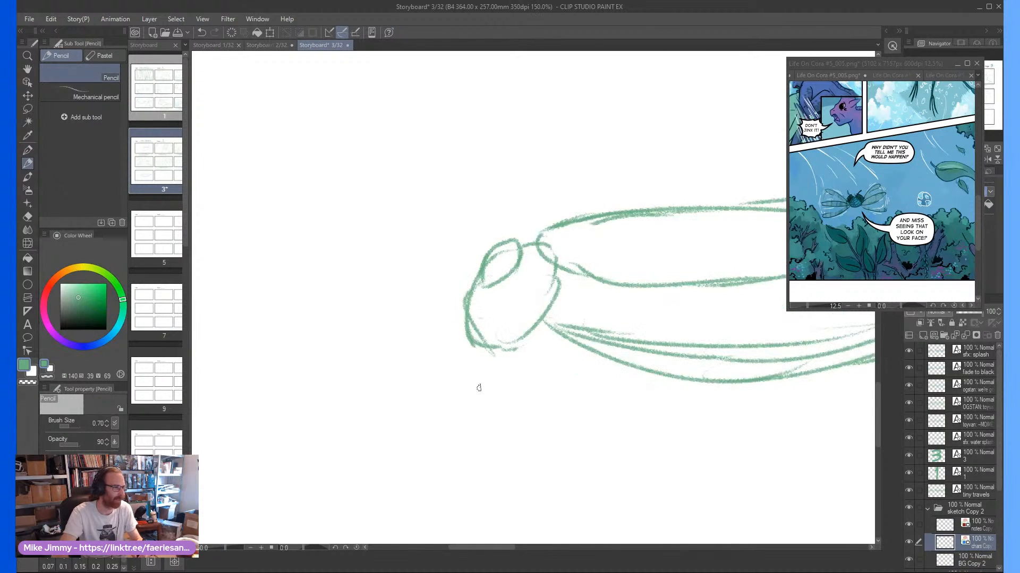
pyautogui.scroll(-3, 479, 388)
pyautogui.scroll(2, 485, 365)
pyautogui.moveTo(482, 335)
pyautogui.mouseDown()
pyautogui.moveTo(552, 396)
pyautogui.moveTo(517, 374)
pyautogui.moveTo(593, 402)
pyautogui.moveTo(552, 390)
pyautogui.moveTo(503, 347)
pyautogui.mouseUp()
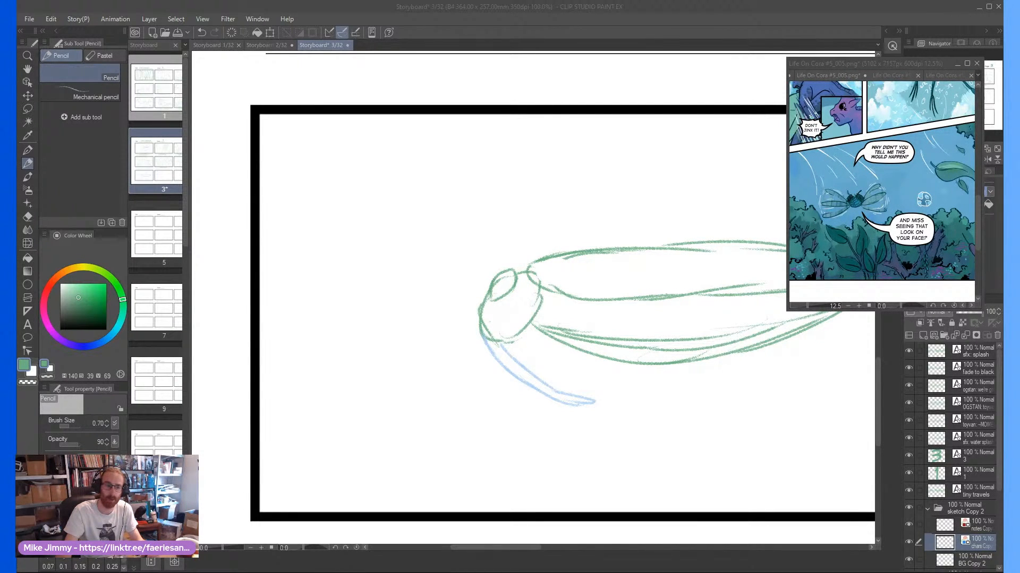
pyautogui.click(503, 358)
pyautogui.moveTo(512, 343)
pyautogui.mouseDown()
pyautogui.moveTo(592, 382)
pyautogui.moveTo(547, 378)
pyautogui.moveTo(513, 352)
pyautogui.mouseUp()
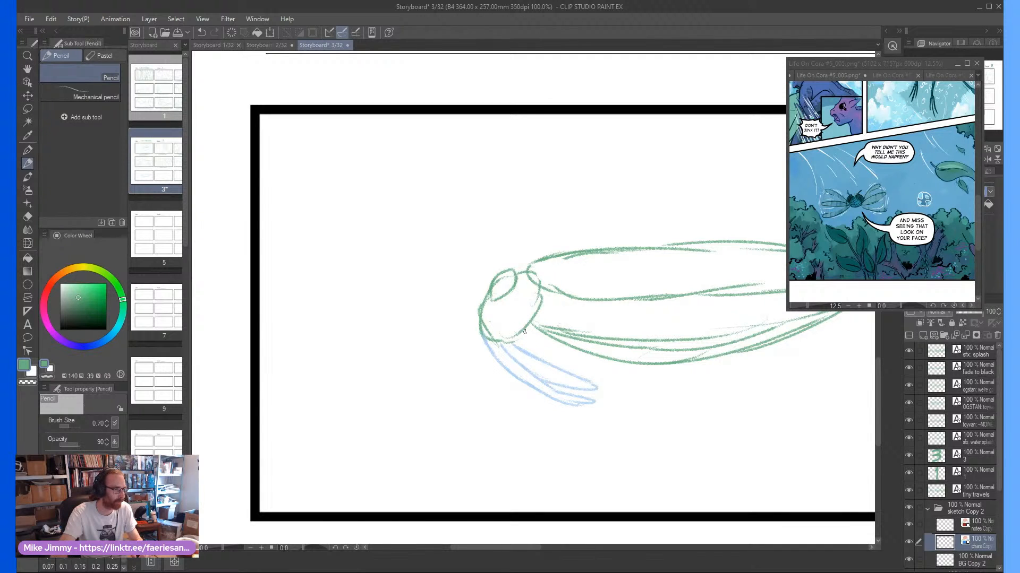
# Pencil a fan of slender, pointed blue shapes beneath the rear half of the insect's body
pyautogui.scroll(-3, 524, 304)
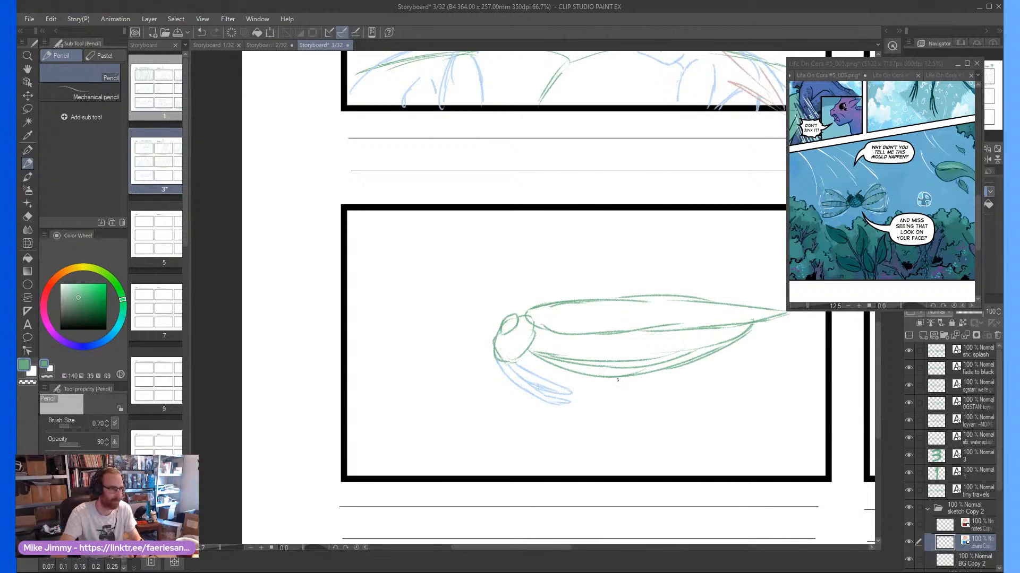
pyautogui.moveTo(617, 380)
pyautogui.mouseDown()
pyautogui.moveTo(600, 297)
pyautogui.moveTo(654, 322)
pyautogui.moveTo(640, 309)
pyautogui.moveTo(651, 304)
pyautogui.moveTo(627, 308)
pyautogui.moveTo(720, 255)
pyautogui.mouseUp()
pyautogui.moveTo(618, 314); pyautogui.dragTo(721, 257)
pyautogui.moveTo(594, 328)
pyautogui.mouseDown()
pyautogui.moveTo(615, 311)
pyautogui.moveTo(700, 298)
pyautogui.moveTo(732, 277)
pyautogui.mouseUp()
pyautogui.moveTo(635, 311); pyautogui.dragTo(732, 276)
pyautogui.moveTo(642, 334)
pyautogui.mouseDown()
pyautogui.moveTo(694, 324)
pyautogui.moveTo(751, 290)
pyautogui.mouseUp()
pyautogui.scroll(3, 731, 302)
pyautogui.scroll(-2, 611, 348)
pyautogui.press('^')
pyautogui.press('^')
pyautogui.press('^')
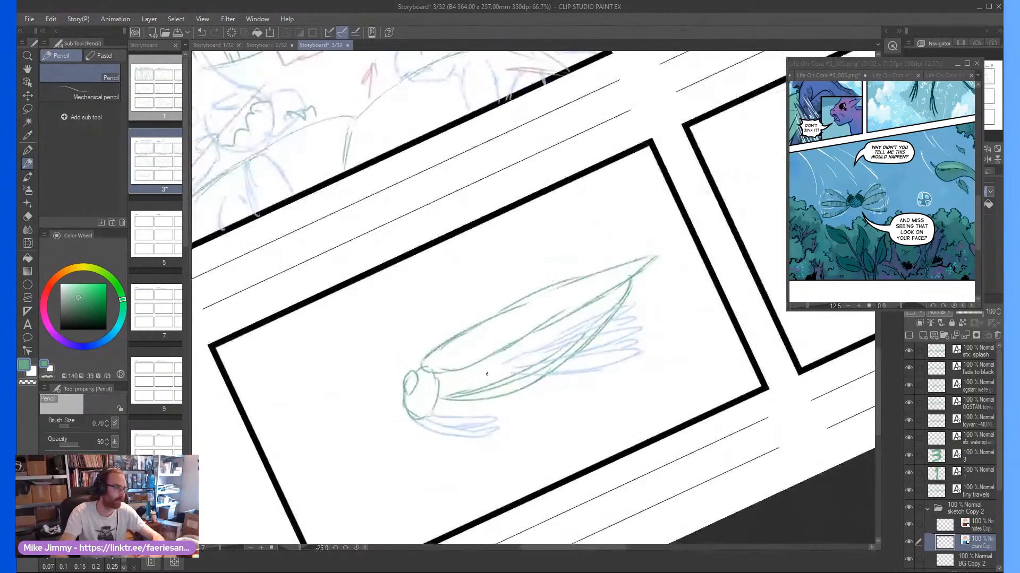
pyautogui.press('^')
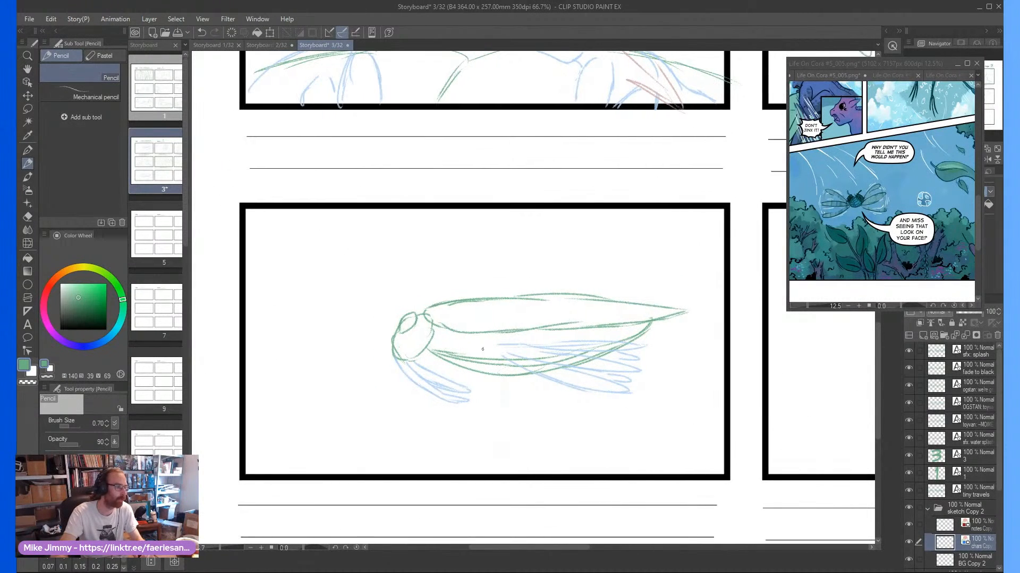
# Pencil two long blue wings spreading forward from behind the head, one angled upward and one angled downward
pyautogui.scroll(2, 494, 340)
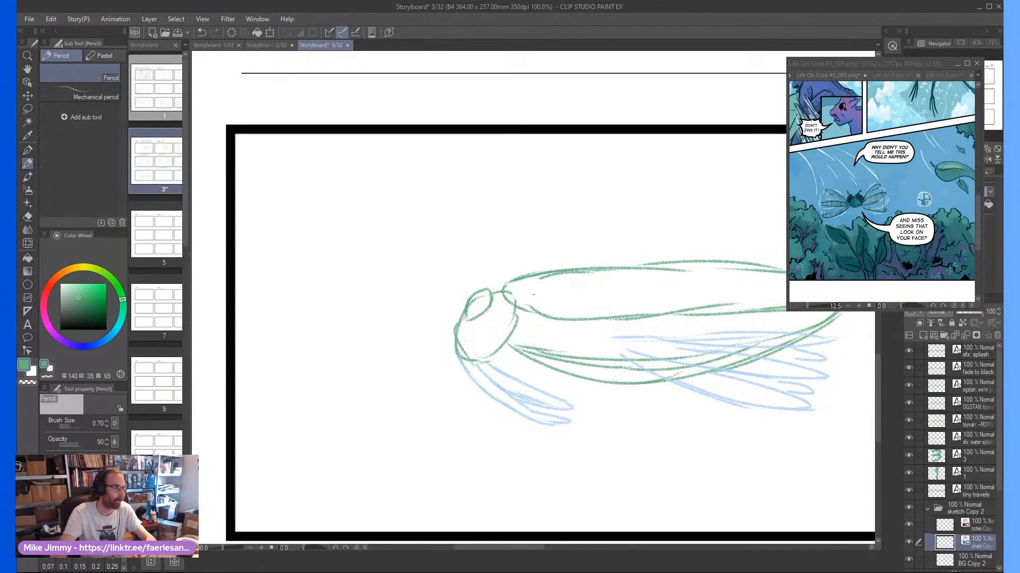
pyautogui.moveTo(532, 276)
pyautogui.mouseDown()
pyautogui.moveTo(439, 150)
pyautogui.moveTo(426, 195)
pyautogui.moveTo(540, 322)
pyautogui.moveTo(488, 274)
pyautogui.mouseUp()
pyautogui.moveTo(564, 344)
pyautogui.mouseDown()
pyautogui.moveTo(444, 474)
pyautogui.moveTo(353, 523)
pyautogui.moveTo(498, 405)
pyautogui.moveTo(480, 418)
pyautogui.mouseUp()
pyautogui.moveTo(427, 449); pyautogui.dragTo(549, 345)
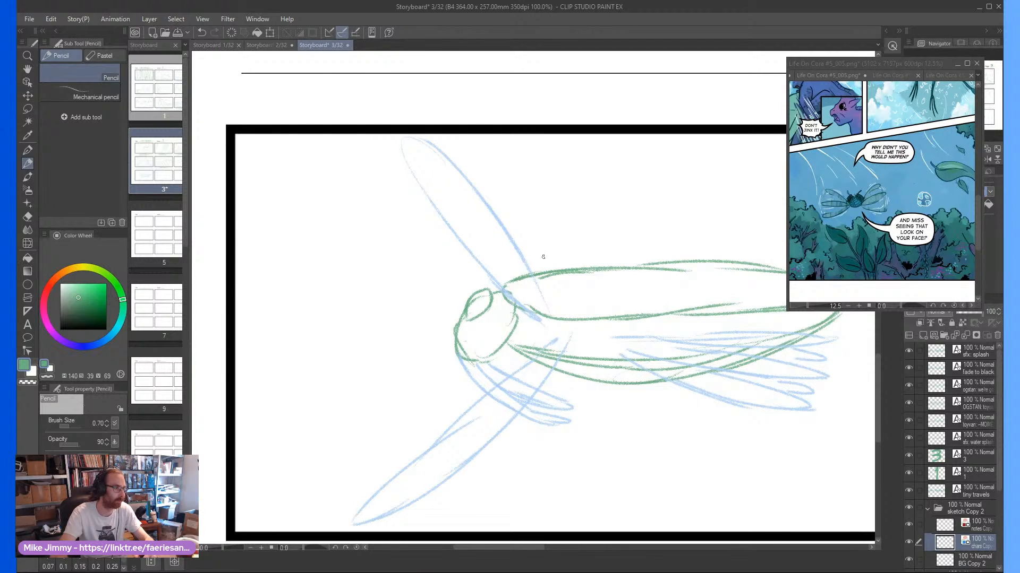
pyautogui.moveTo(543, 257)
pyautogui.mouseDown()
pyautogui.moveTo(506, 163)
pyautogui.moveTo(498, 205)
pyautogui.mouseUp()
pyautogui.moveTo(491, 152); pyautogui.dragTo(497, 200)
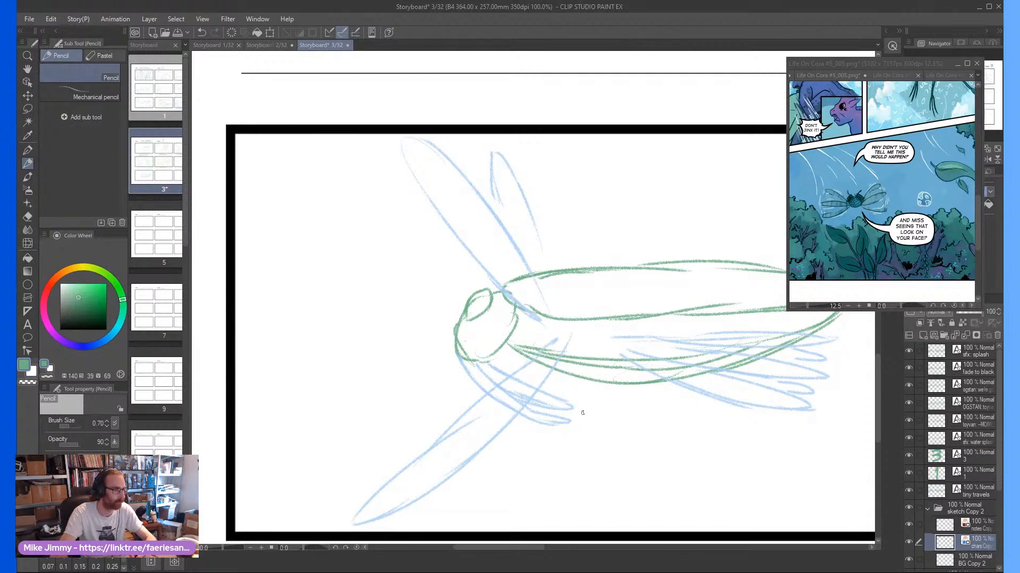
pyautogui.hotkey('ctrl', 'z')
pyautogui.hotkey('ctrl', 'z')
pyautogui.hotkey('ctrl', 'z')
pyautogui.hotkey('ctrl', 'z')
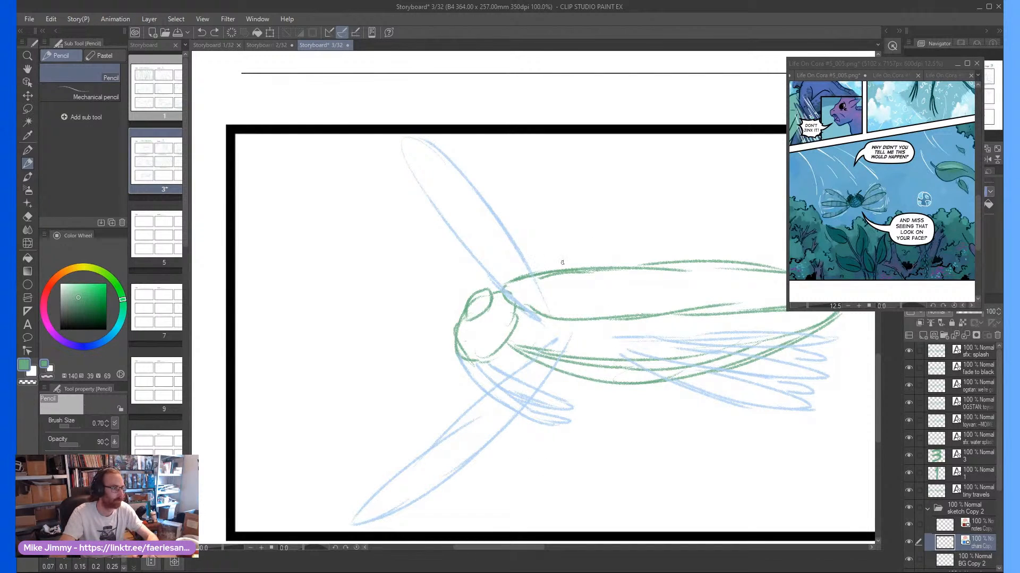
# Pencil two shorter blue wings, one behind the long upper wing and one beside the long lower wing
pyautogui.moveTo(562, 262)
pyautogui.mouseDown()
pyautogui.moveTo(511, 174)
pyautogui.moveTo(512, 226)
pyautogui.mouseUp()
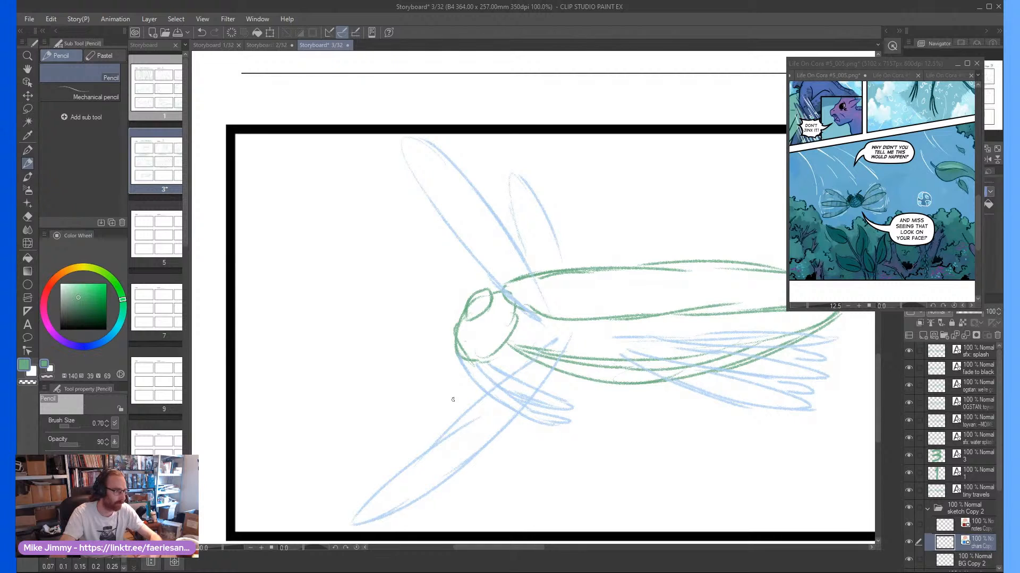
pyautogui.moveTo(471, 387)
pyautogui.mouseDown()
pyautogui.moveTo(417, 418)
pyautogui.moveTo(464, 414)
pyautogui.moveTo(426, 408)
pyautogui.mouseUp()
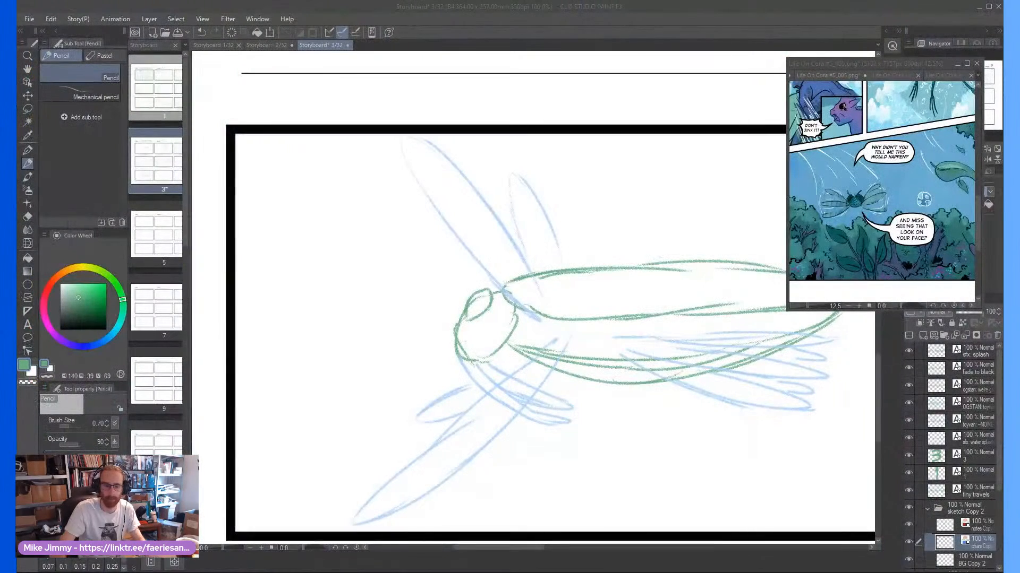
pyautogui.click(420, 382)
pyautogui.hotkey('ctrl', '-')
# Pencil a small blue circle above the insect's body, just behind the short upper wing
pyautogui.moveTo(482, 268); pyautogui.dragTo(435, 284)
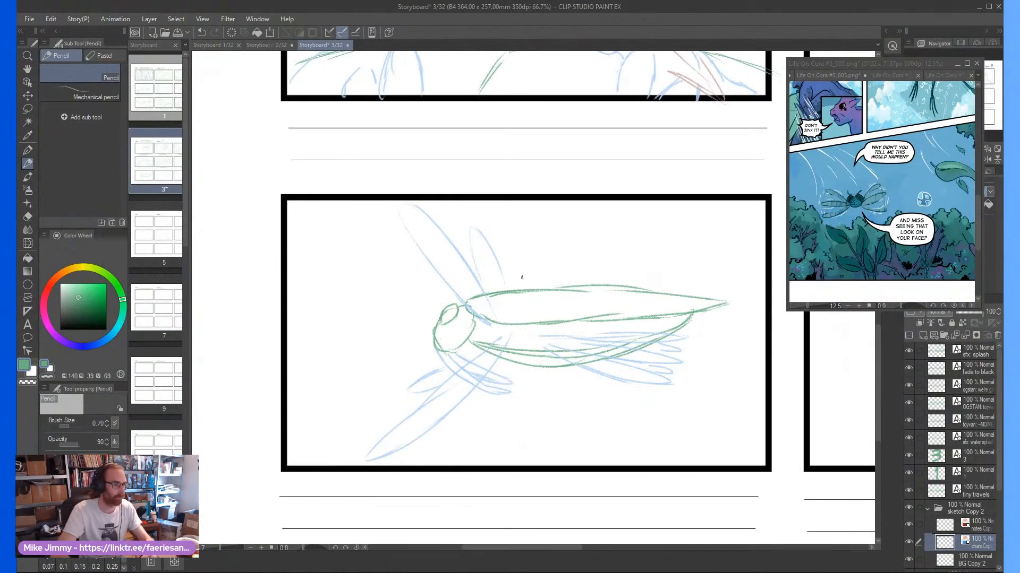
pyautogui.hotkey('ctrl', '+')
pyautogui.hotkey('ctrl', '+')
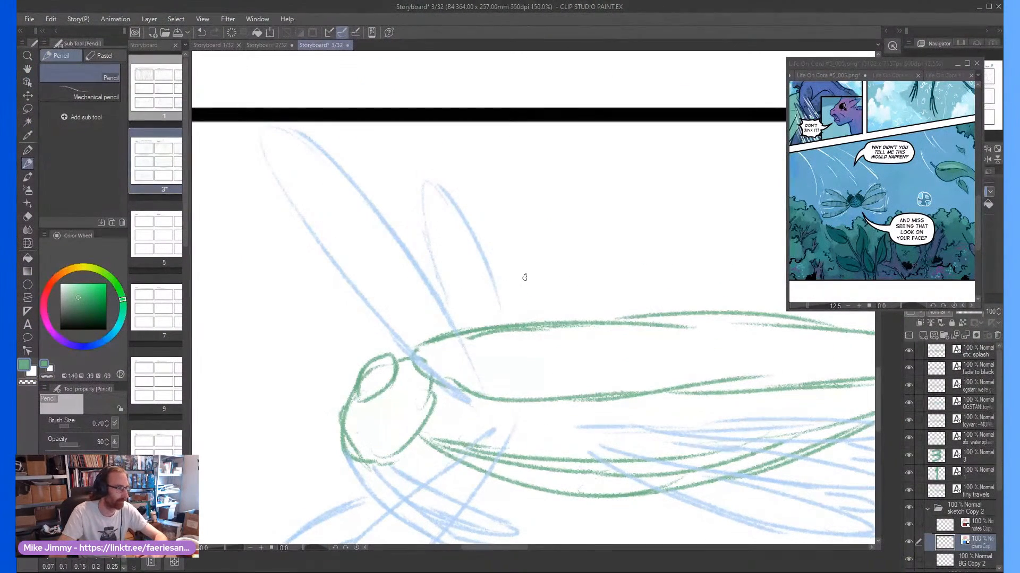
pyautogui.moveTo(519, 272)
pyautogui.mouseDown()
pyautogui.moveTo(554, 277)
pyautogui.moveTo(523, 246)
pyautogui.moveTo(542, 289)
pyautogui.moveTo(558, 272)
pyautogui.mouseUp()
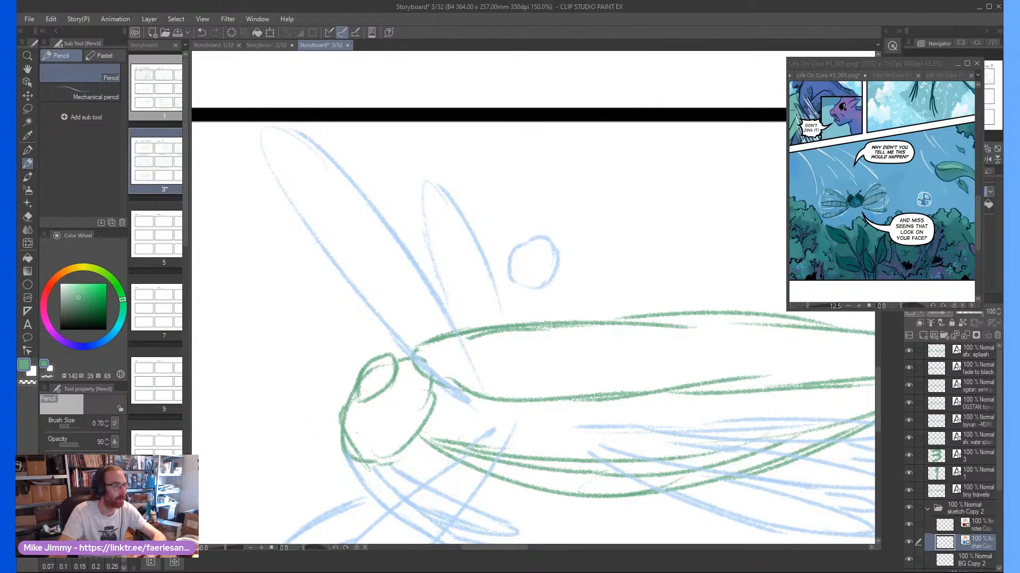
pyautogui.scroll(-3, 862, 133)
pyautogui.scroll(-2, 531, 127)
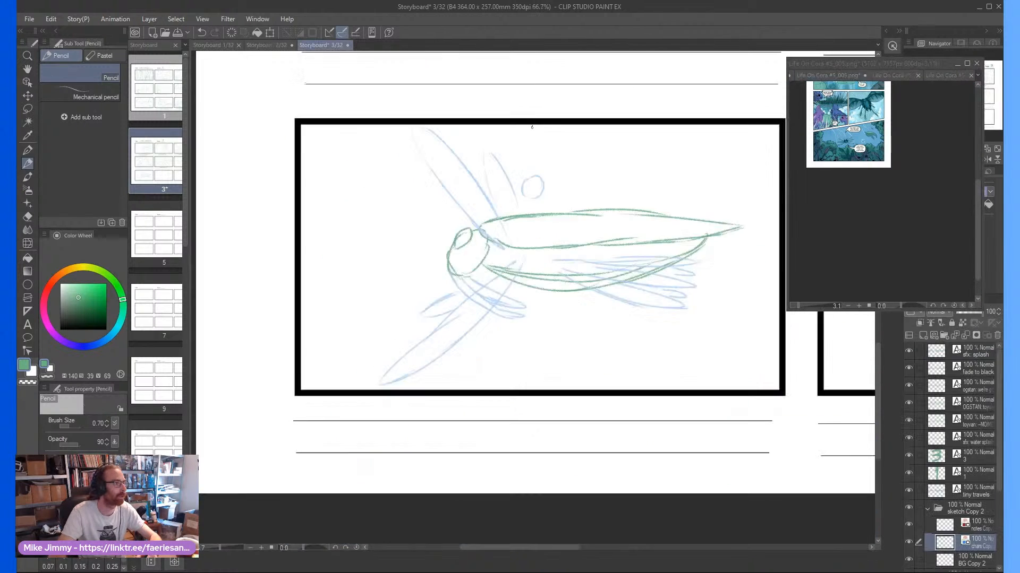
pyautogui.scroll(-3, 532, 128)
pyautogui.scroll(3, 550, 179)
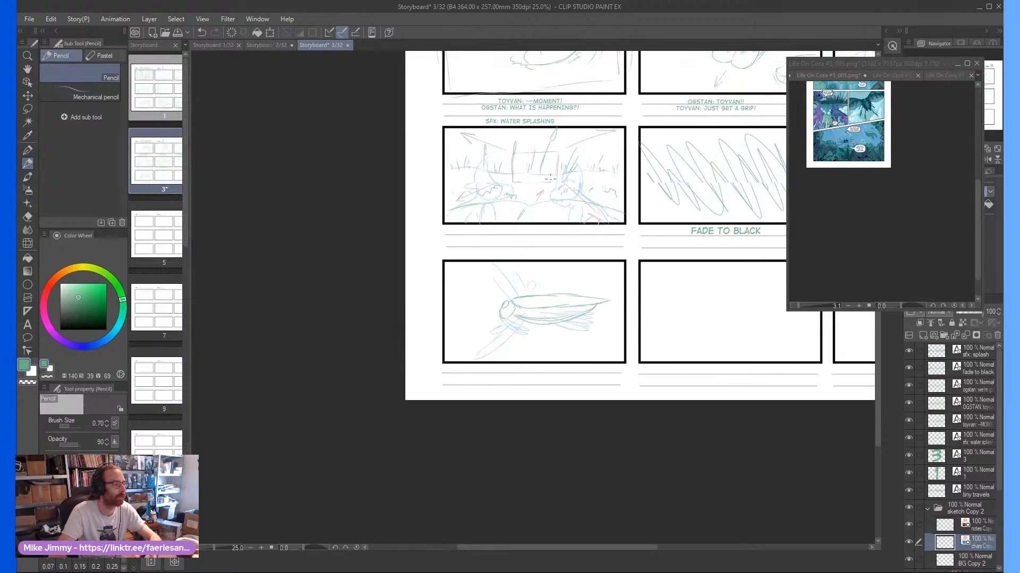
# Erase the small blue circle above the insect's body in frame seven and redraw it farther toward the insect's rear
pyautogui.scroll(1, 550, 179)
pyautogui.hscroll(3, 505, 174)
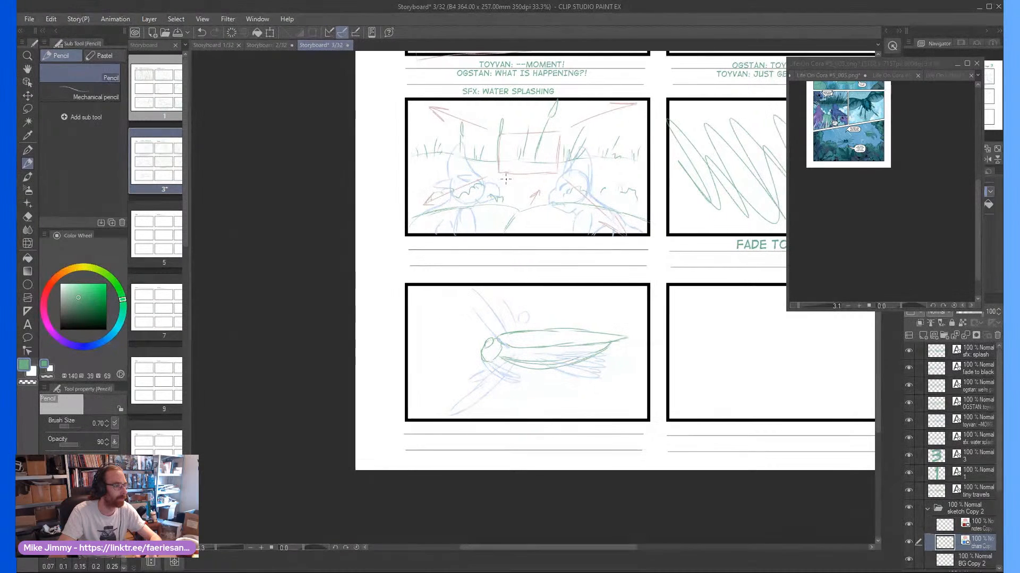
pyautogui.scroll(-3, 507, 182)
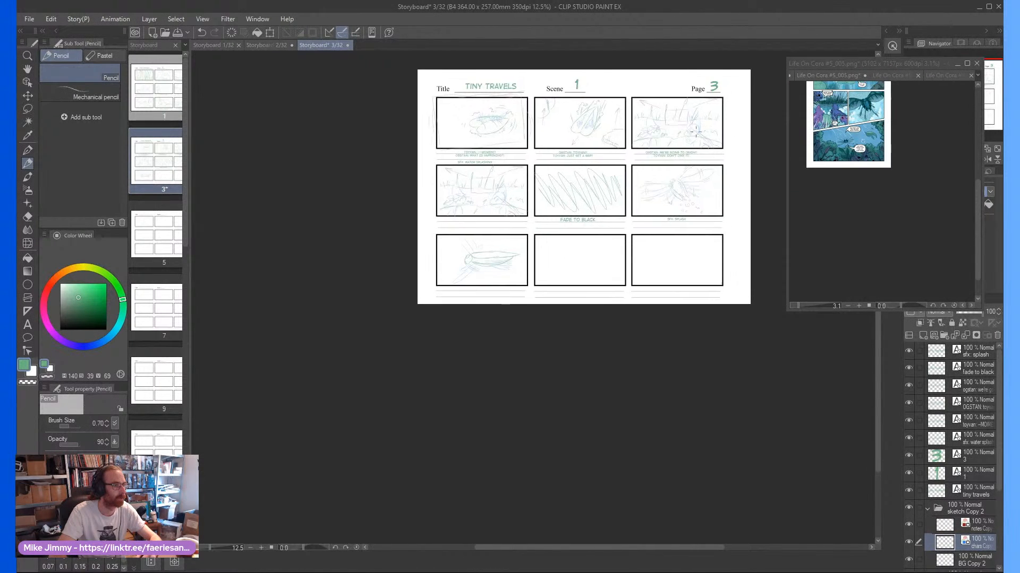
pyautogui.scroll(3, 616, 156)
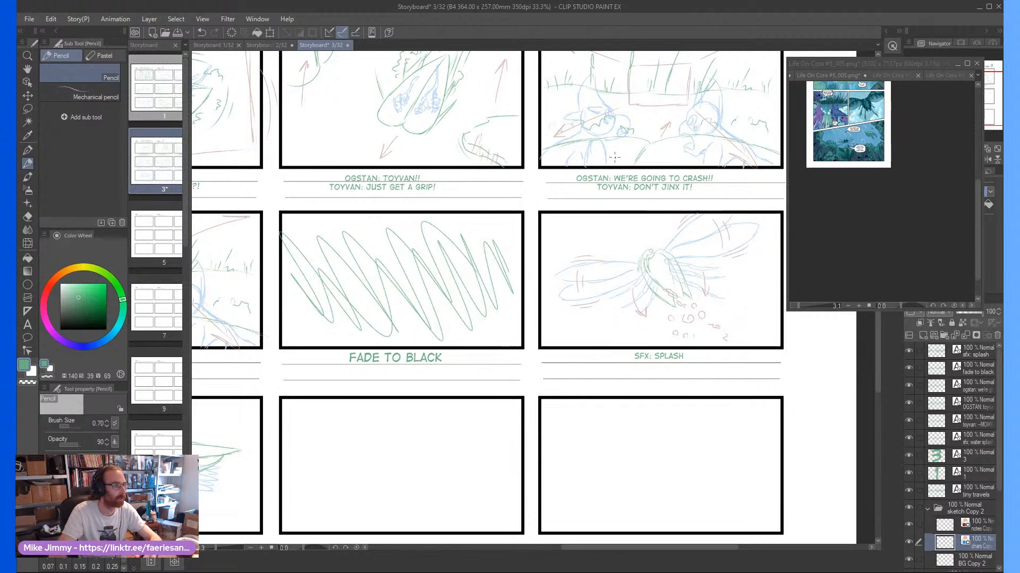
pyautogui.scroll(-3, 616, 156)
pyautogui.scroll(3, 374, 345)
pyautogui.scroll(5, 374, 344)
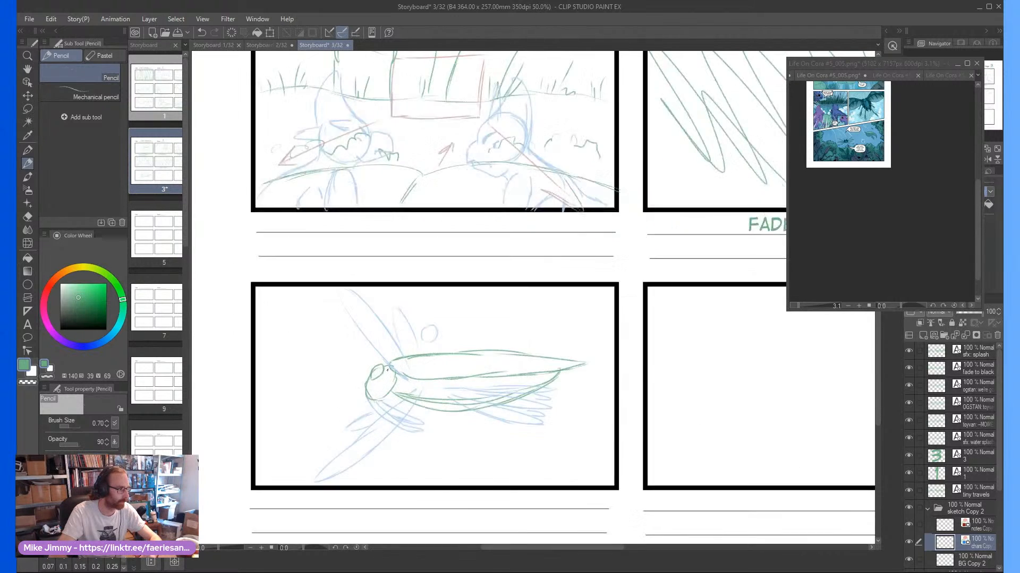
pyautogui.press('e')
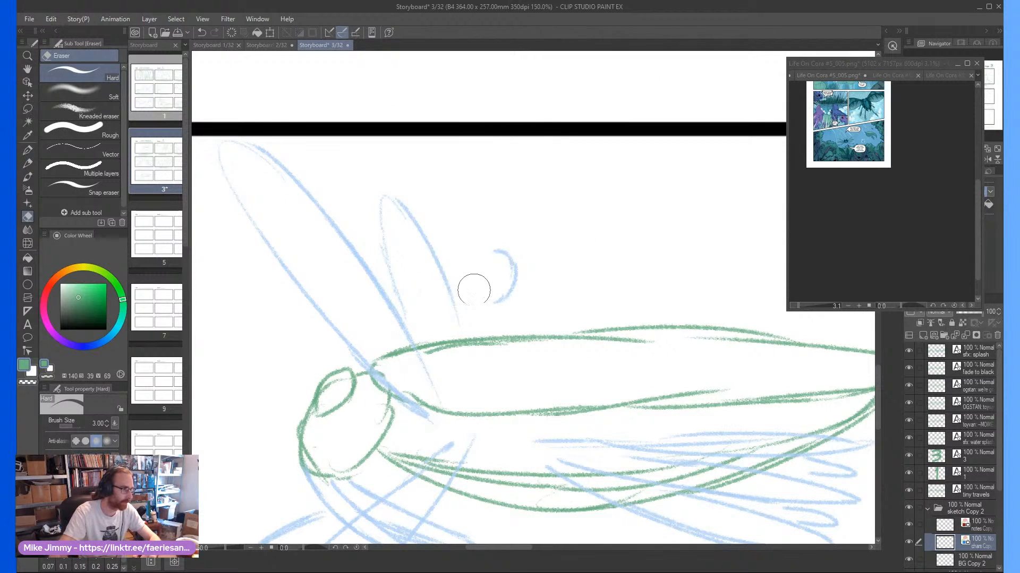
pyautogui.press('p')
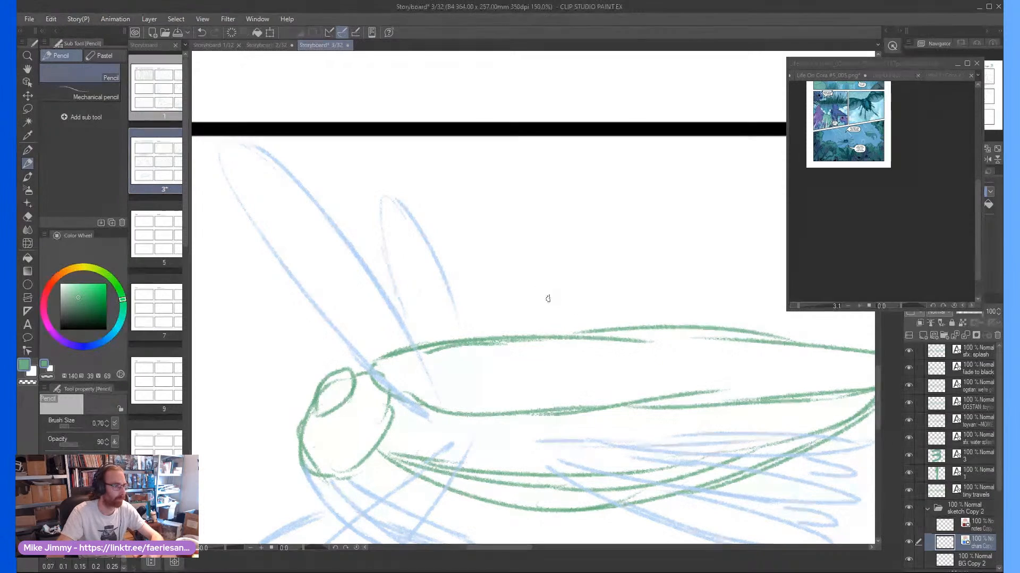
pyautogui.moveTo(542, 307)
pyautogui.mouseDown()
pyautogui.moveTo(558, 279)
pyautogui.moveTo(551, 262)
pyautogui.moveTo(528, 275)
pyautogui.moveTo(542, 308)
pyautogui.moveTo(541, 262)
pyautogui.moveTo(544, 303)
pyautogui.mouseUp()
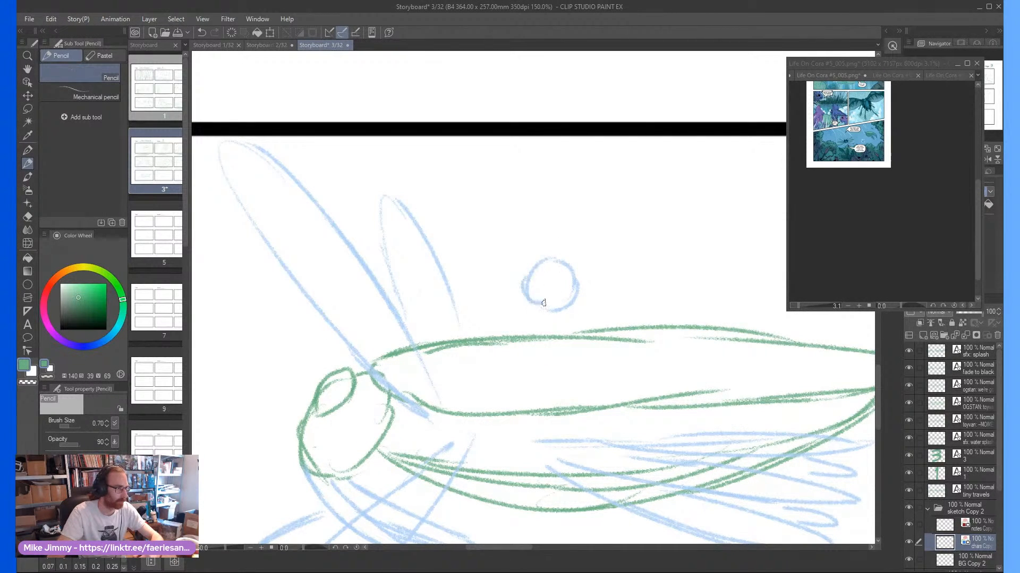
pyautogui.scroll(-2, 543, 269)
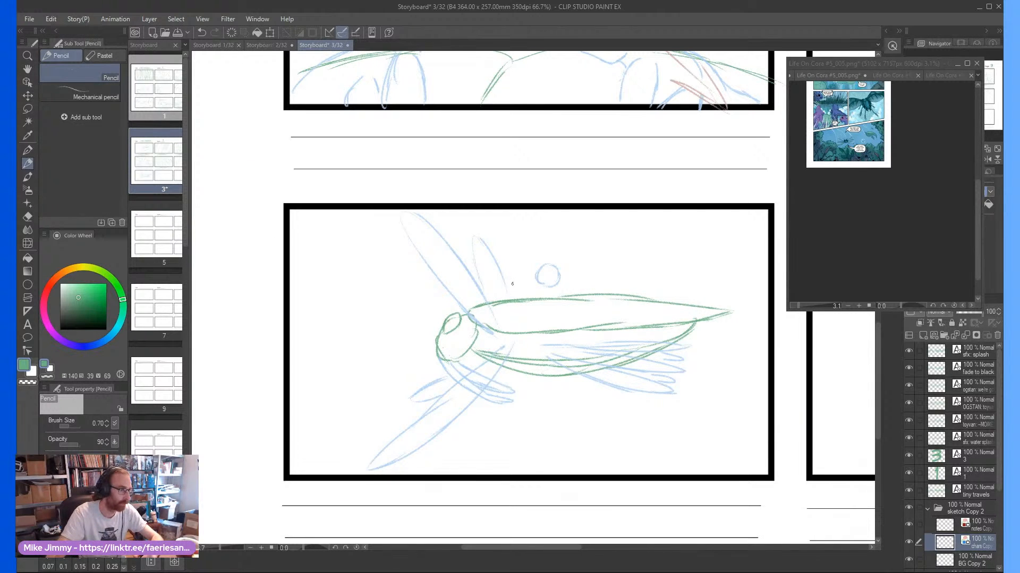
# Pencil a front rider's head in blue behind the short upper wing, with a circle, pointed crest, ears and muzzle
pyautogui.scroll(3, 512, 283)
pyautogui.moveTo(508, 284)
pyautogui.mouseDown()
pyautogui.moveTo(508, 237)
pyautogui.moveTo(494, 245)
pyautogui.moveTo(513, 281)
pyautogui.mouseUp()
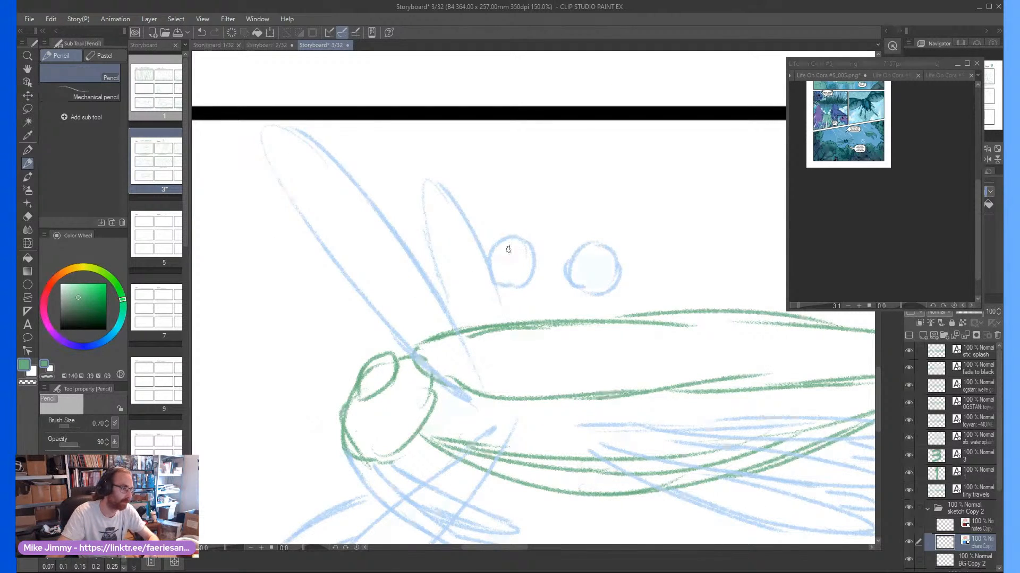
pyautogui.moveTo(532, 247); pyautogui.dragTo(512, 202)
pyautogui.moveTo(510, 189)
pyautogui.mouseDown()
pyautogui.moveTo(481, 241)
pyautogui.moveTo(527, 241)
pyautogui.mouseUp()
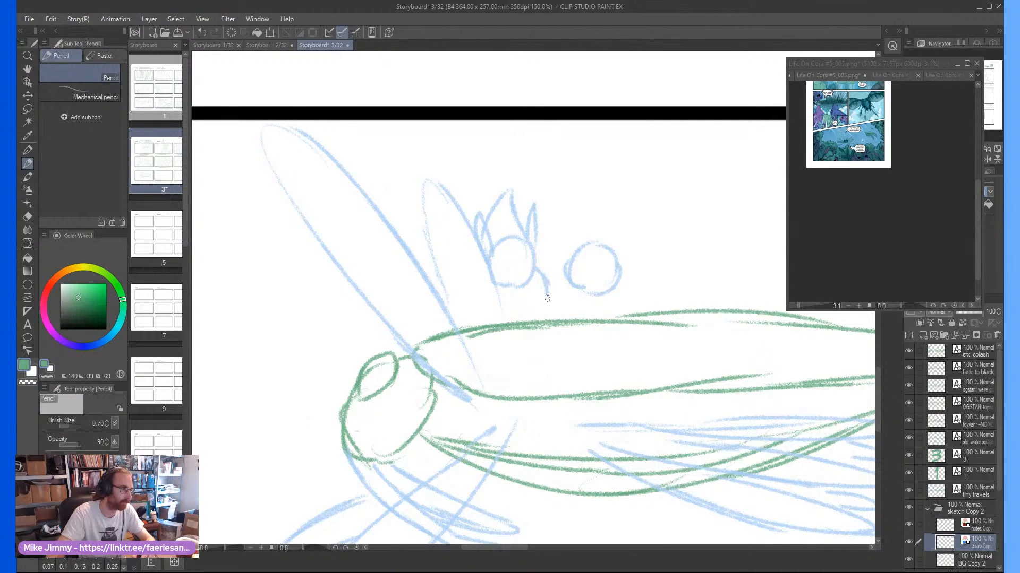
pyautogui.moveTo(514, 303)
pyautogui.mouseDown()
pyautogui.moveTo(540, 313)
pyautogui.moveTo(512, 310)
pyautogui.mouseUp()
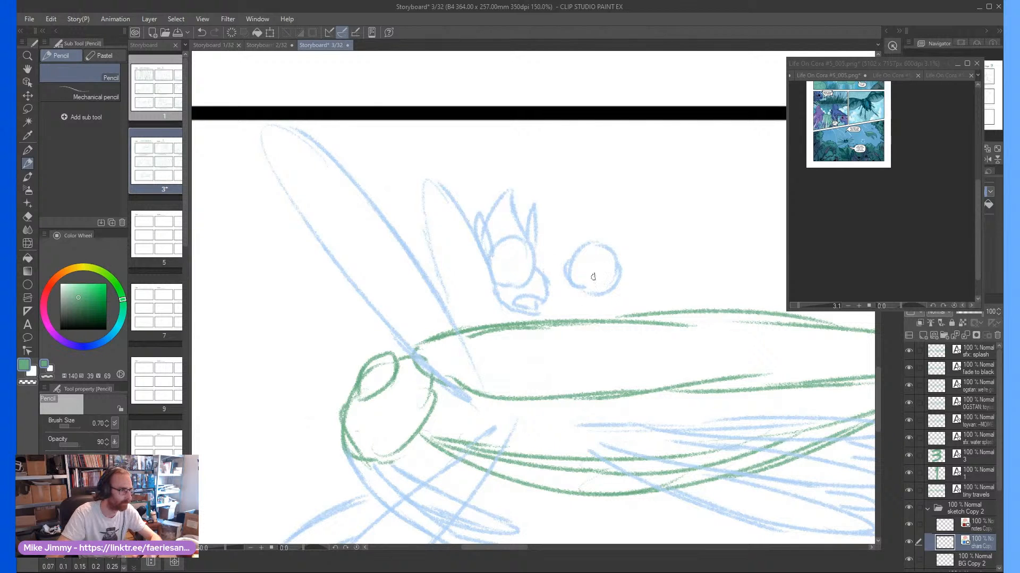
# Erase the rear blue circle together with its added strokes, keeping the front rider's head
pyautogui.moveTo(593, 246)
pyautogui.mouseDown()
pyautogui.moveTo(601, 193)
pyautogui.moveTo(627, 242)
pyautogui.moveTo(575, 260)
pyautogui.moveTo(578, 250)
pyautogui.moveTo(580, 282)
pyautogui.moveTo(597, 294)
pyautogui.moveTo(622, 217)
pyautogui.moveTo(589, 216)
pyautogui.mouseUp()
pyautogui.press('e')
pyautogui.scroll(-4, 582, 262)
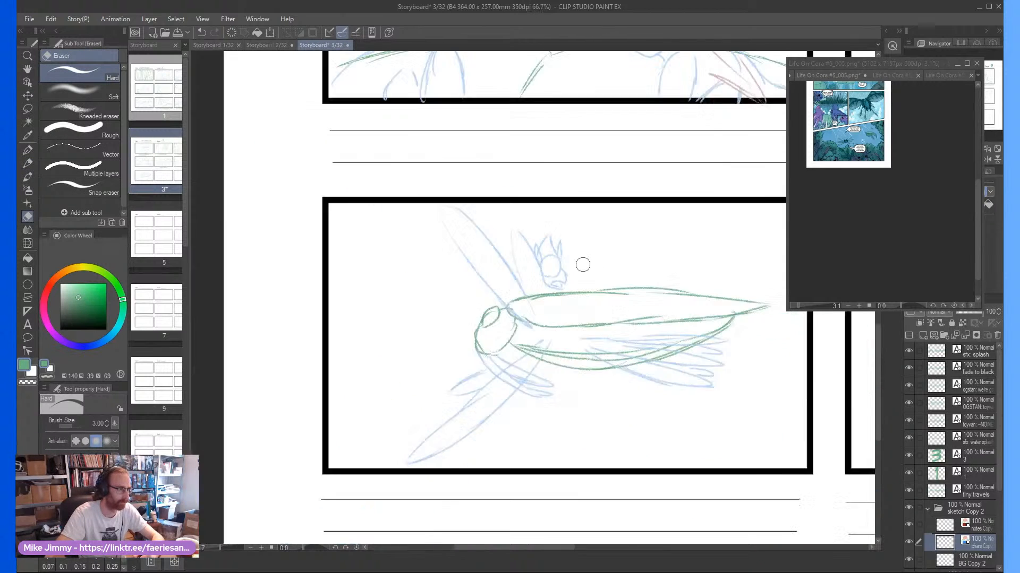
pyautogui.scroll(4, 588, 258)
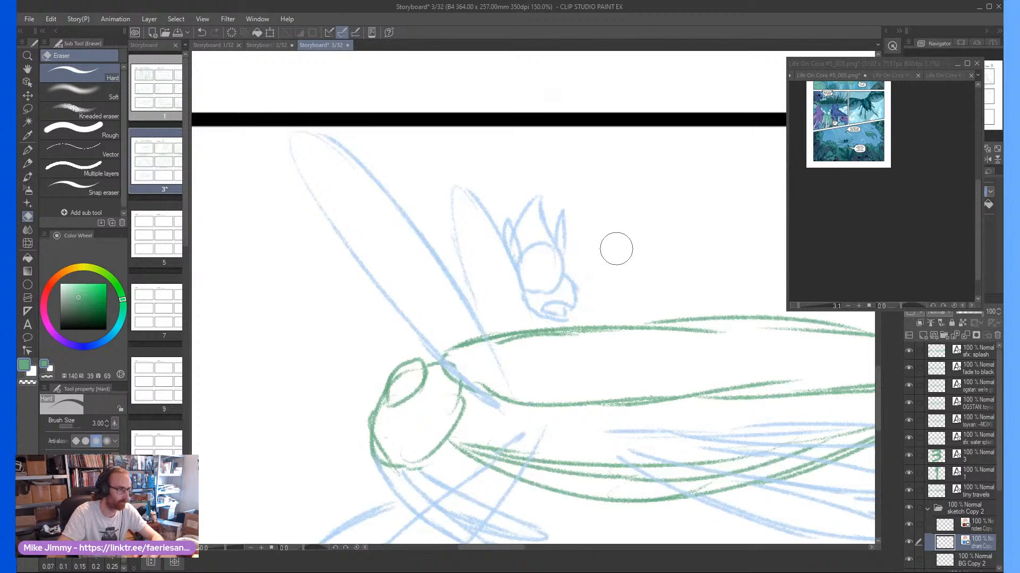
# Pencil a curved neck line behind the front rider's head and a new head circle farther back above the insect
pyautogui.press('p')
pyautogui.moveTo(566, 255)
pyautogui.mouseDown()
pyautogui.moveTo(588, 271)
pyautogui.moveTo(598, 299)
pyautogui.mouseUp()
pyautogui.scroll(-2, 628, 269)
pyautogui.scroll(1, 651, 259)
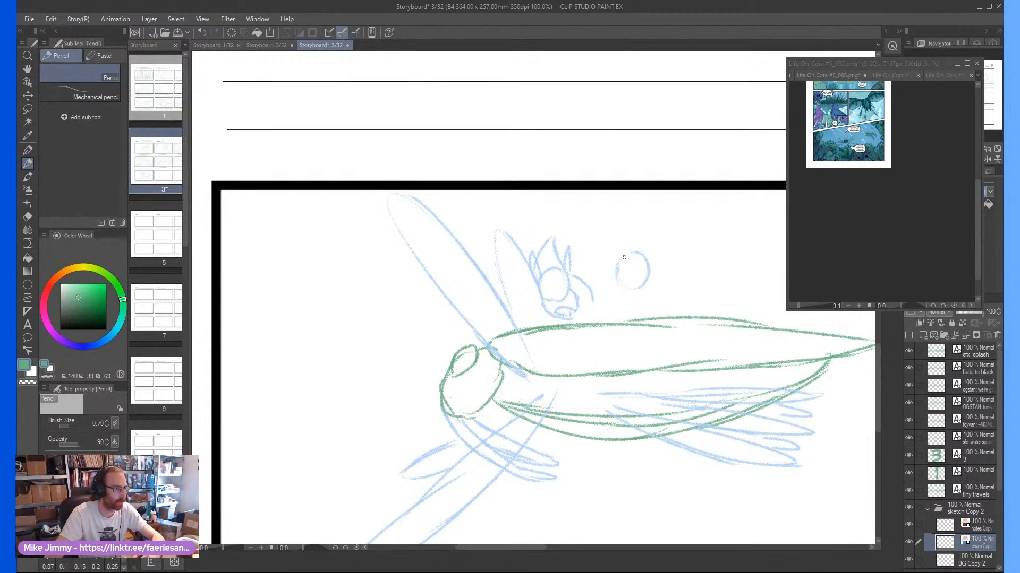
# Pencil the rear rider's tall pointed crest, small ear and hooked, open beak around the new head circle
pyautogui.scroll(2, 643, 258)
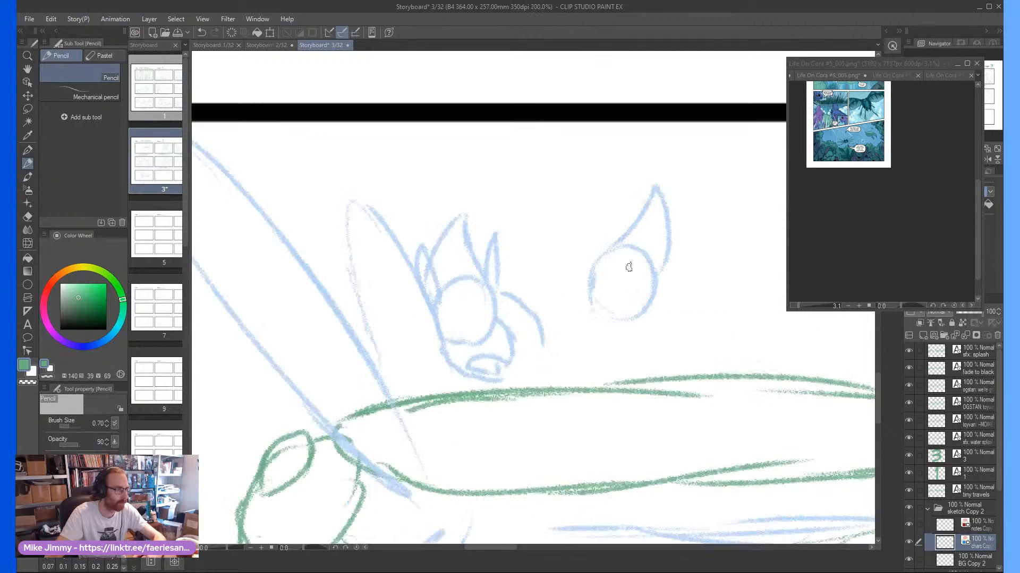
pyautogui.moveTo(631, 265)
pyautogui.mouseDown()
pyautogui.moveTo(675, 266)
pyautogui.moveTo(575, 290)
pyautogui.moveTo(562, 310)
pyautogui.moveTo(559, 331)
pyautogui.mouseUp()
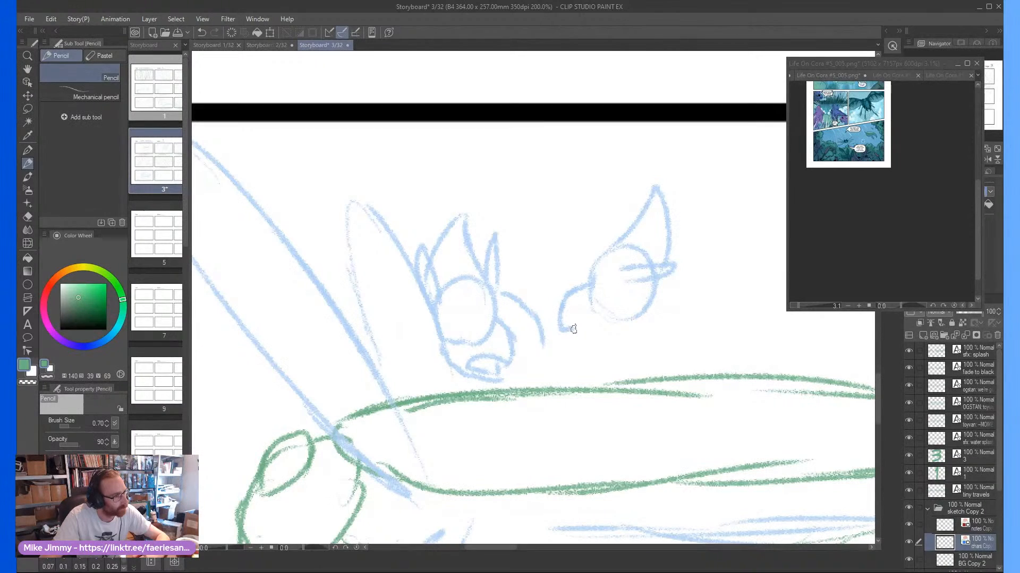
pyautogui.moveTo(584, 331)
pyautogui.mouseDown()
pyautogui.moveTo(608, 324)
pyautogui.moveTo(575, 350)
pyautogui.moveTo(622, 343)
pyautogui.mouseUp()
pyautogui.scroll(-2, 650, 320)
# Pencil the rear rider's back sloping away from the head and the chest line running down to the insect's body
pyautogui.moveTo(662, 305)
pyautogui.mouseDown()
pyautogui.moveTo(651, 315)
pyautogui.moveTo(670, 301)
pyautogui.moveTo(736, 333)
pyautogui.moveTo(715, 346)
pyautogui.mouseUp()
pyautogui.scroll(1, 696, 352)
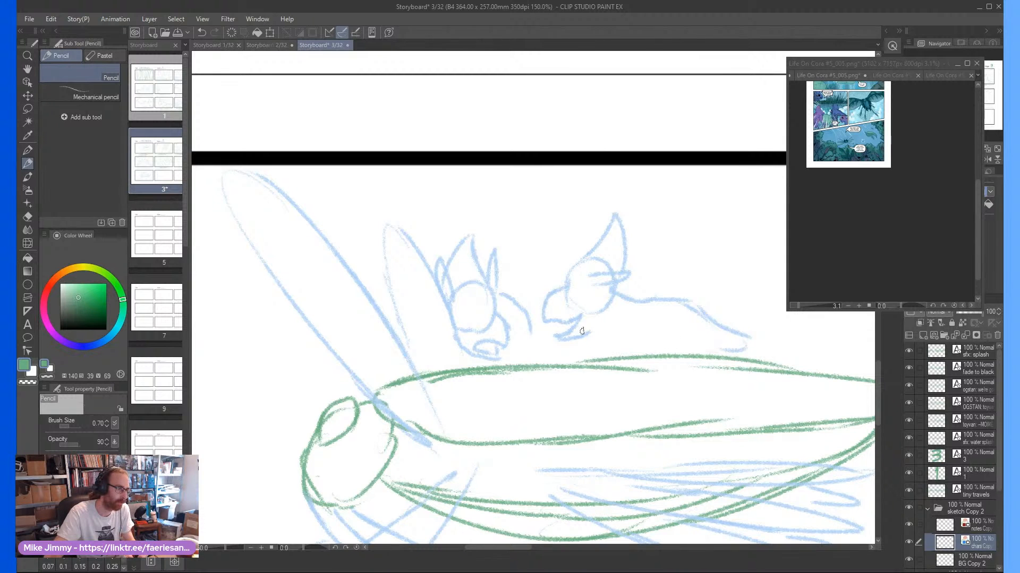
pyautogui.moveTo(592, 332)
pyautogui.mouseDown()
pyautogui.moveTo(604, 323)
pyautogui.moveTo(626, 355)
pyautogui.moveTo(651, 359)
pyautogui.mouseUp()
# Pencil a long, curved blue tail extending backward from the rear rider and rising toward its rounded tip
pyautogui.scroll(-1, 742, 381)
pyautogui.moveTo(718, 302); pyautogui.dragTo(708, 301)
pyautogui.scroll(-4, 708, 301)
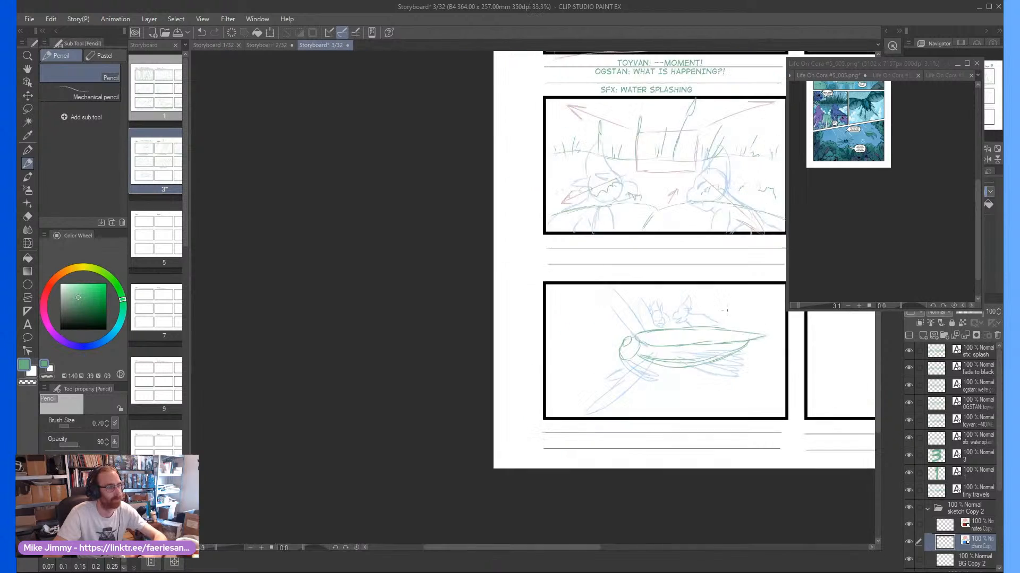
pyautogui.scroll(4, 739, 319)
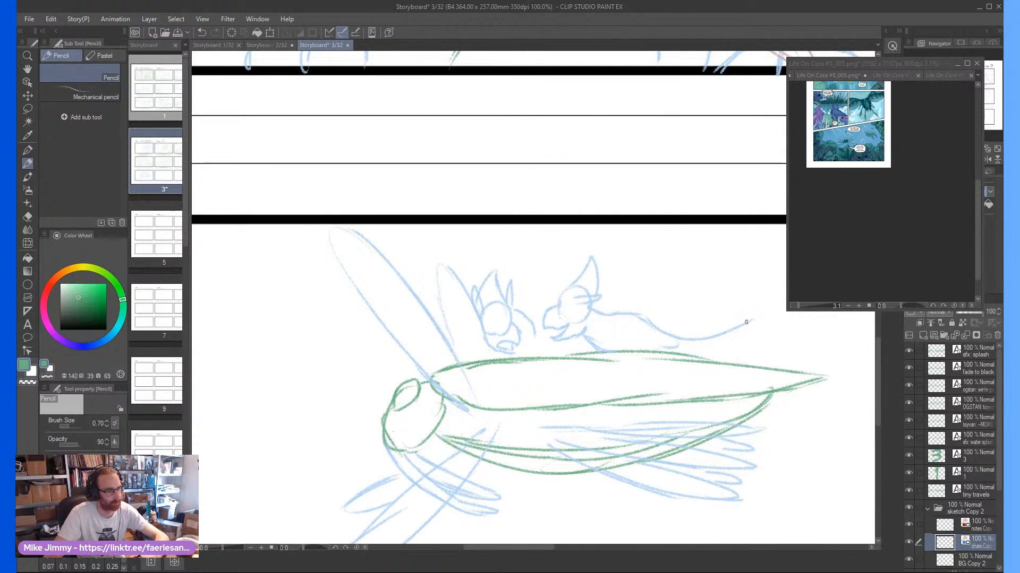
pyautogui.moveTo(739, 320)
pyautogui.mouseDown()
pyautogui.moveTo(682, 323)
pyautogui.moveTo(717, 311)
pyautogui.moveTo(730, 316)
pyautogui.moveTo(632, 347)
pyautogui.mouseUp()
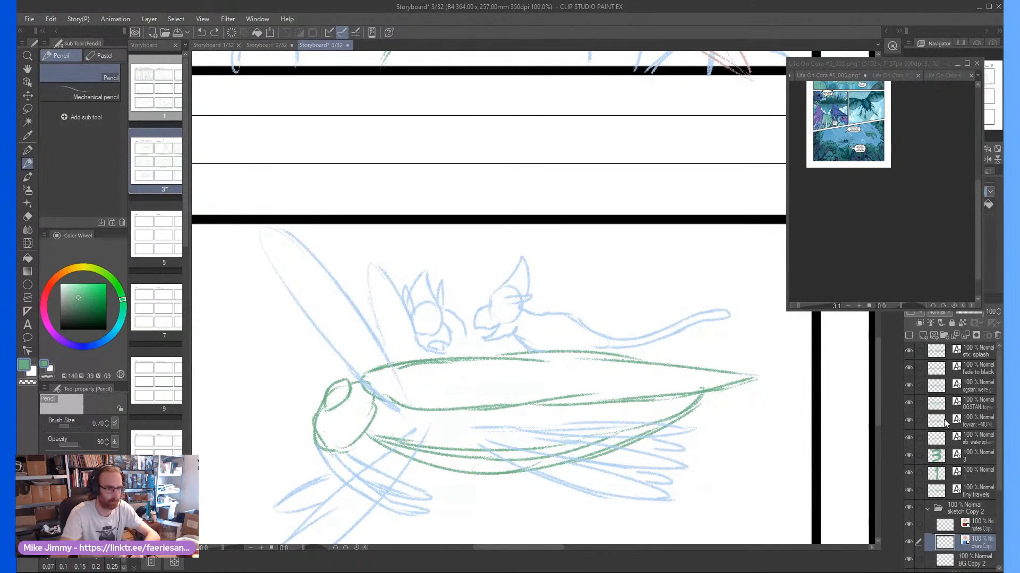
# Add short red motion lines across the tip of the rear rider's tail on the notes layer
pyautogui.click(974, 523)
pyautogui.moveTo(709, 328); pyautogui.dragTo(698, 298)
pyautogui.moveTo(721, 327); pyautogui.dragTo(715, 304)
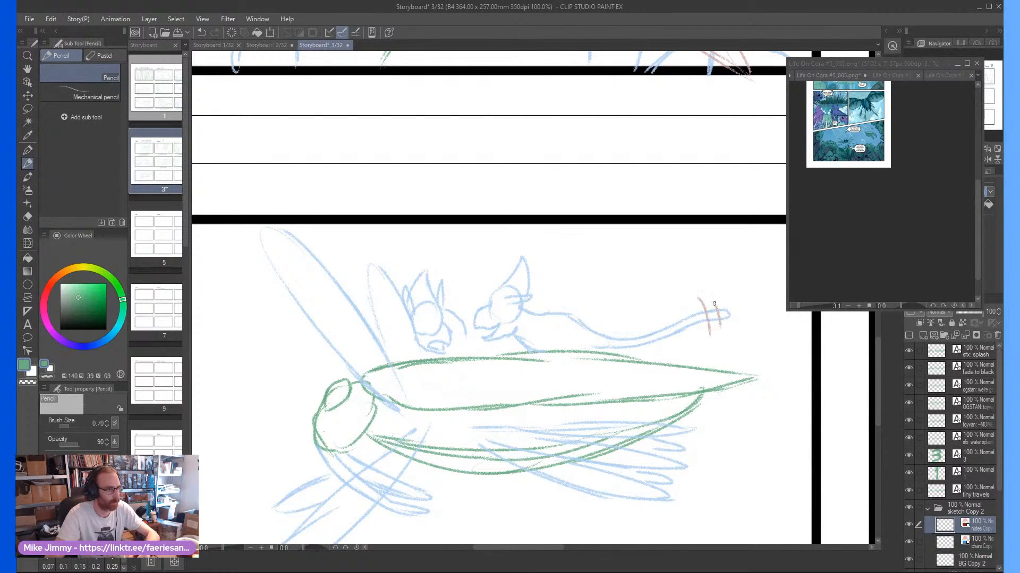
# Pencil the rear rider's clawed front limbs and bent hind leg gripping the insect's body on the blue character layer
pyautogui.click(973, 542)
pyautogui.scroll(3, 495, 317)
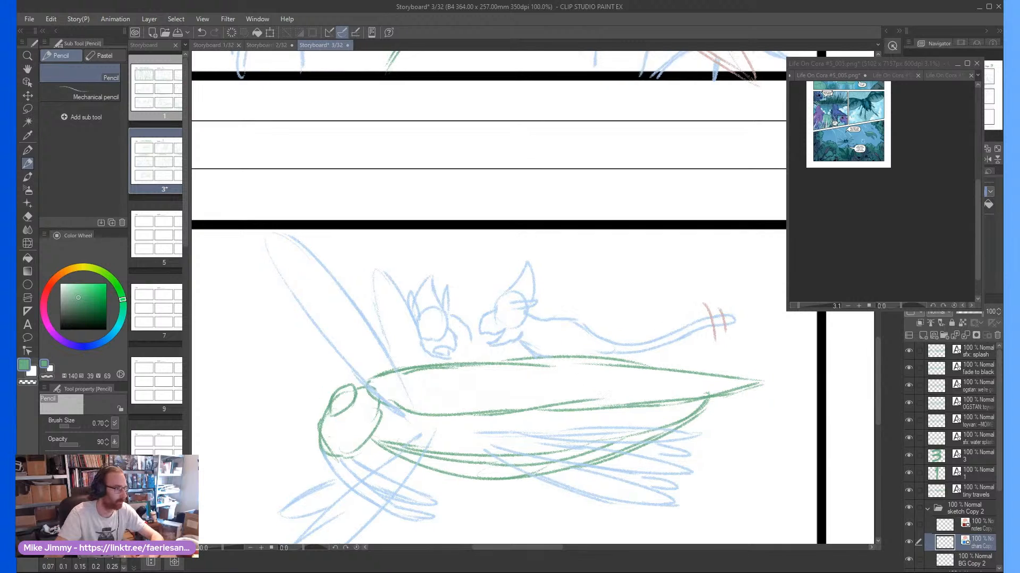
pyautogui.moveTo(567, 329)
pyautogui.mouseDown()
pyautogui.moveTo(586, 349)
pyautogui.moveTo(590, 380)
pyautogui.moveTo(555, 360)
pyautogui.moveTo(565, 377)
pyautogui.moveTo(520, 395)
pyautogui.moveTo(588, 378)
pyautogui.mouseUp()
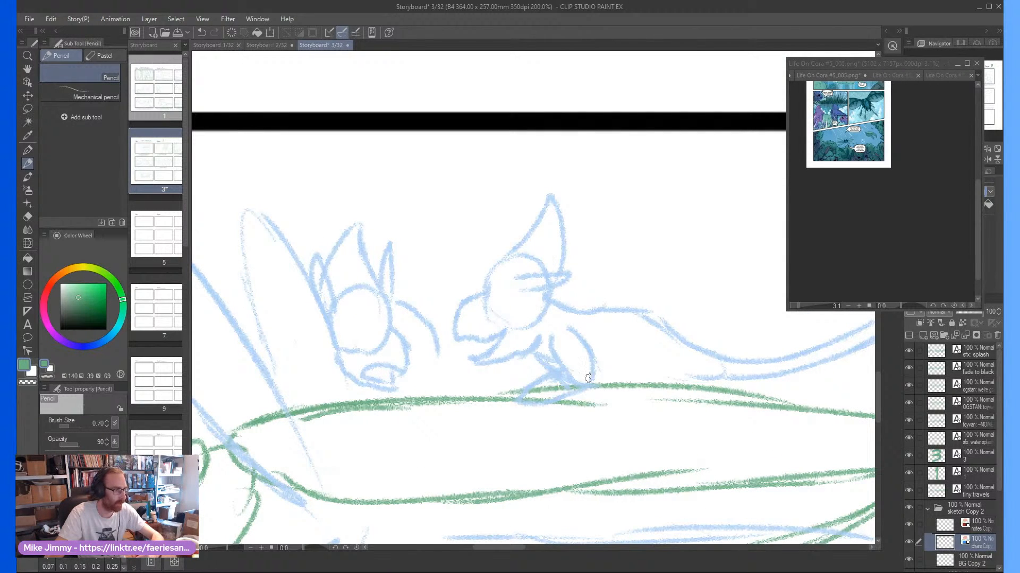
pyautogui.moveTo(619, 318)
pyautogui.mouseDown()
pyautogui.moveTo(602, 330)
pyautogui.moveTo(614, 320)
pyautogui.moveTo(637, 397)
pyautogui.moveTo(627, 403)
pyautogui.moveTo(604, 385)
pyautogui.moveTo(597, 354)
pyautogui.moveTo(602, 414)
pyautogui.moveTo(629, 403)
pyautogui.moveTo(595, 415)
pyautogui.moveTo(606, 389)
pyautogui.mouseUp()
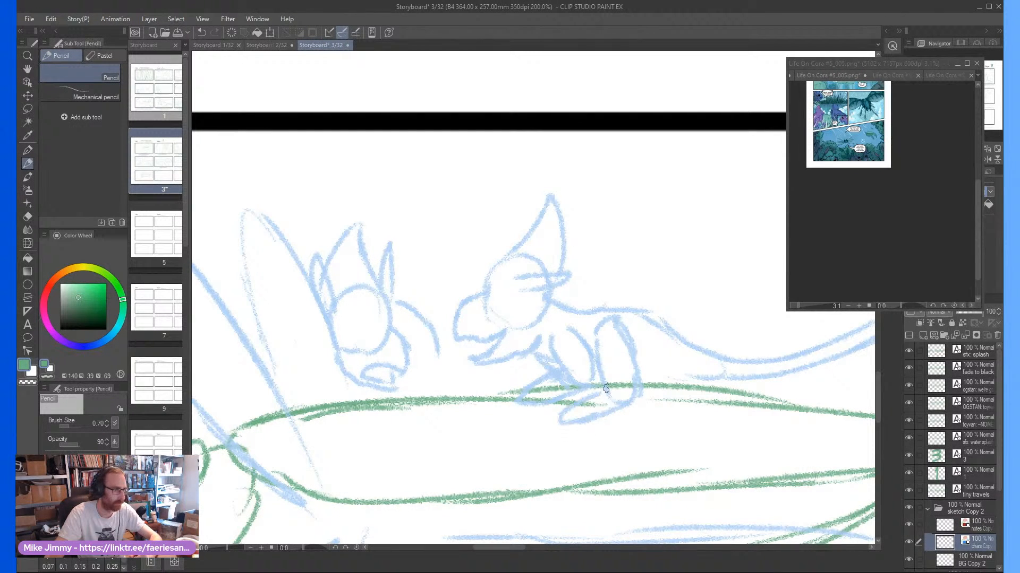
pyautogui.moveTo(662, 337)
pyautogui.mouseDown()
pyautogui.moveTo(637, 354)
pyautogui.moveTo(658, 365)
pyautogui.moveTo(682, 362)
pyautogui.moveTo(649, 383)
pyautogui.moveTo(685, 383)
pyautogui.moveTo(671, 397)
pyautogui.moveTo(644, 394)
pyautogui.mouseUp()
pyautogui.hotkey('ctrl', '-')
pyautogui.hotkey('ctrl', '-')
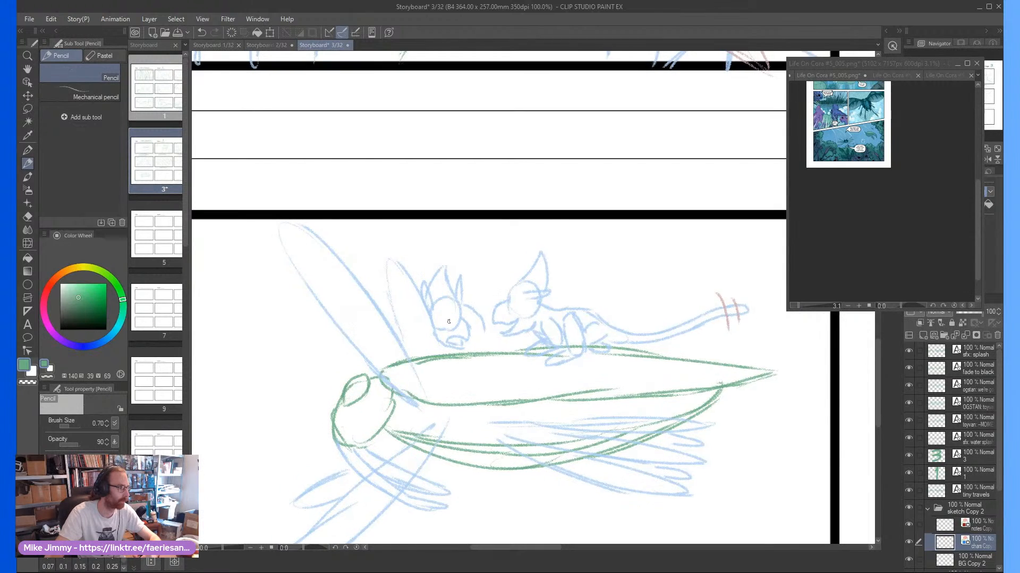
# Extend the front rider's back with a blue line reaching toward the rear rider's beak
pyautogui.hotkey('ctrl', '+')
pyautogui.hotkey('ctrl', '+')
pyautogui.moveTo(498, 297); pyautogui.dragTo(529, 311)
pyautogui.hotkey('ctrl', '-')
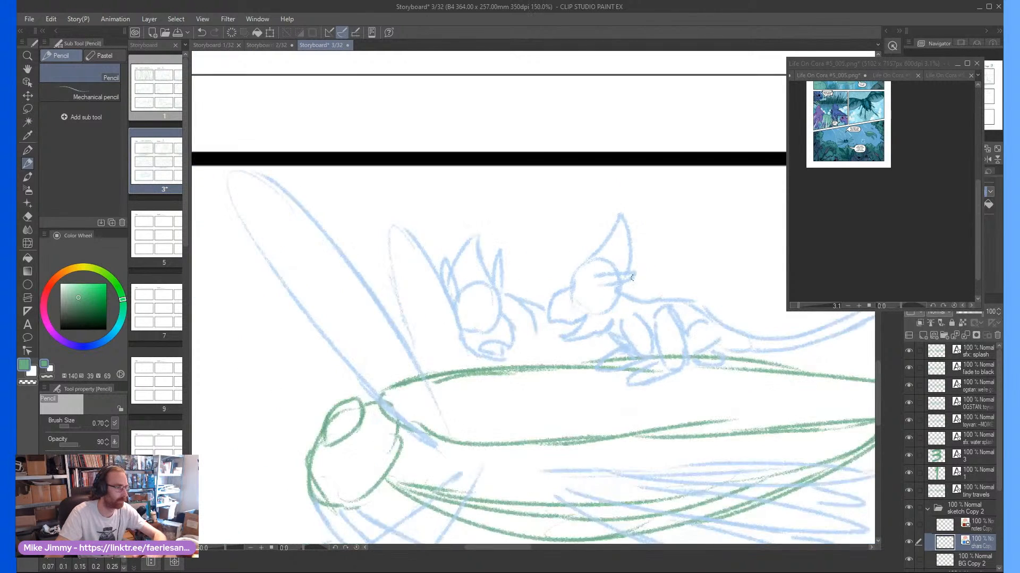
# Pencil a slender raised shape behind the rear rider's head and cross it with red motion lines on the notes layer
pyautogui.moveTo(626, 286)
pyautogui.mouseDown()
pyautogui.moveTo(680, 242)
pyautogui.moveTo(651, 279)
pyautogui.moveTo(678, 258)
pyautogui.moveTo(658, 239)
pyautogui.mouseUp()
pyautogui.click(948, 526)
pyautogui.hotkey('ctrl', '-')
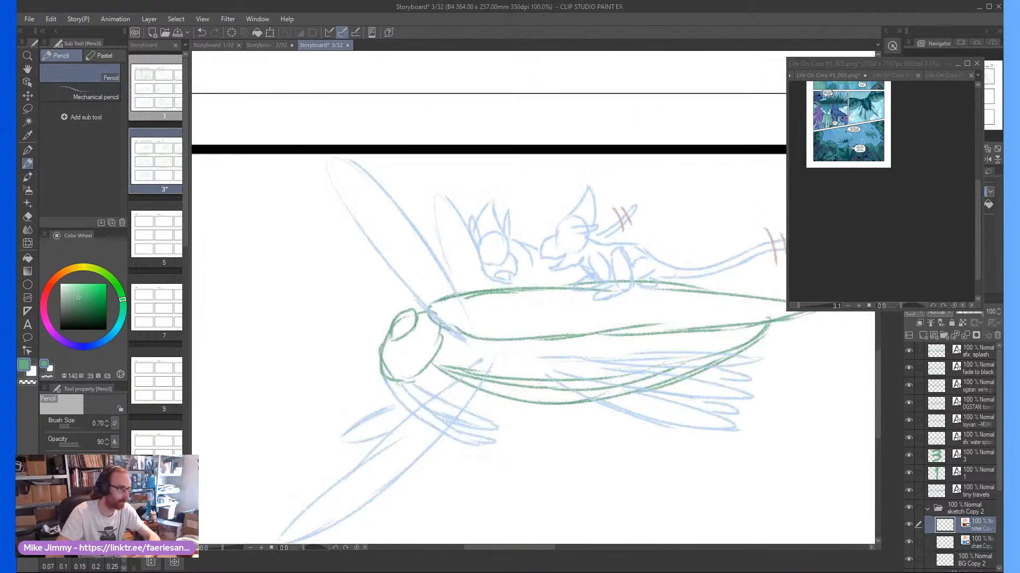
# On the blue character layer, pencil the front rider's large eye with a pupil and a small circle beside it
pyautogui.click(972, 543)
pyautogui.hotkey('ctrl', '+')
pyautogui.hotkey('ctrl', '+')
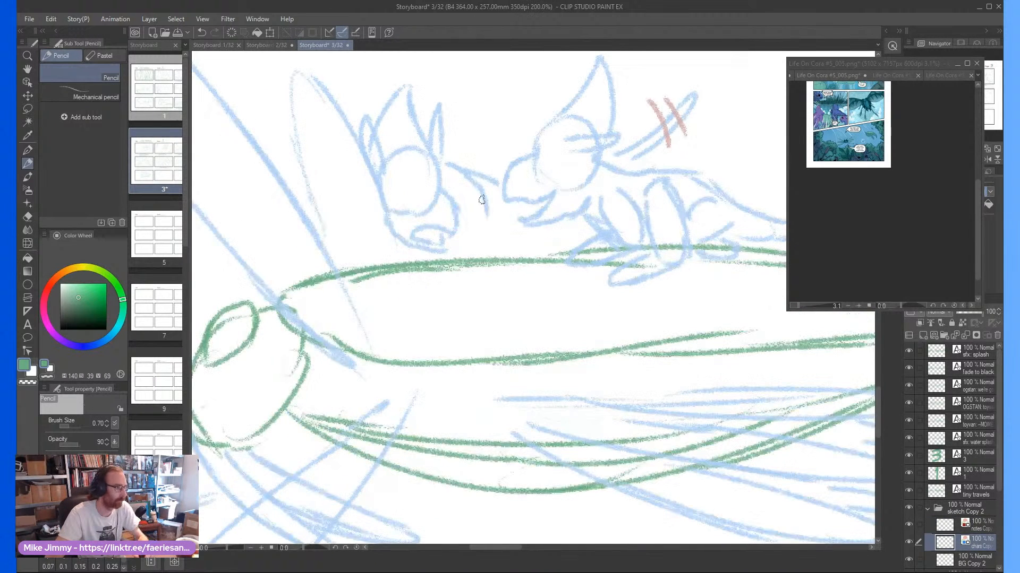
pyautogui.scroll(2, 407, 182)
pyautogui.moveTo(408, 182)
pyautogui.mouseDown()
pyautogui.moveTo(393, 203)
pyautogui.moveTo(415, 191)
pyautogui.moveTo(422, 206)
pyautogui.moveTo(415, 189)
pyautogui.moveTo(423, 205)
pyautogui.moveTo(372, 226)
pyautogui.mouseUp()
pyautogui.scroll(-3, 371, 223)
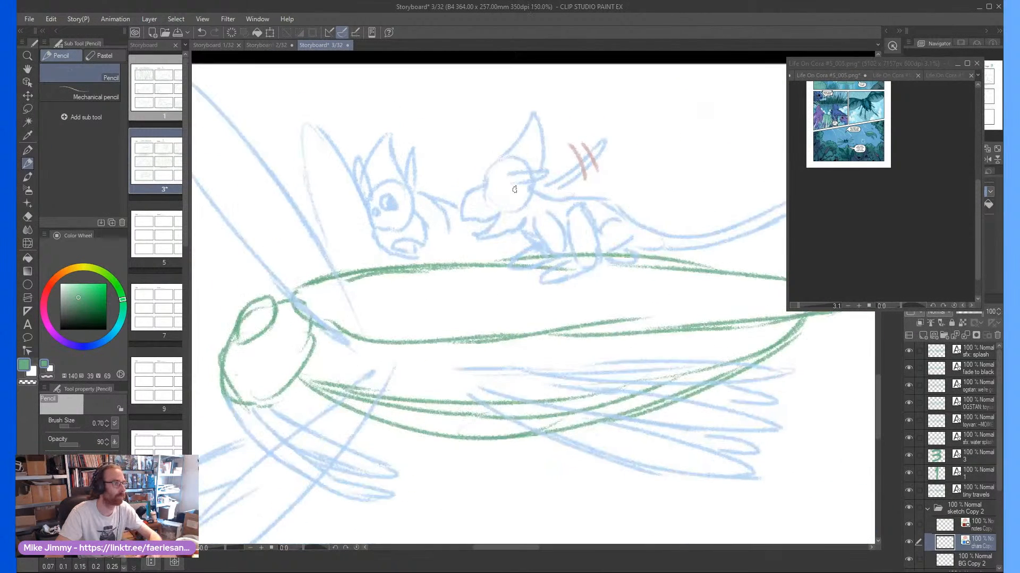
# Pencil small eye marks inside the rear rider's head circle, just behind the beak
pyautogui.scroll(3, 476, 191)
pyautogui.moveTo(485, 159)
pyautogui.mouseDown()
pyautogui.moveTo(478, 164)
pyautogui.moveTo(511, 150)
pyautogui.mouseUp()
pyautogui.scroll(-5, 518, 173)
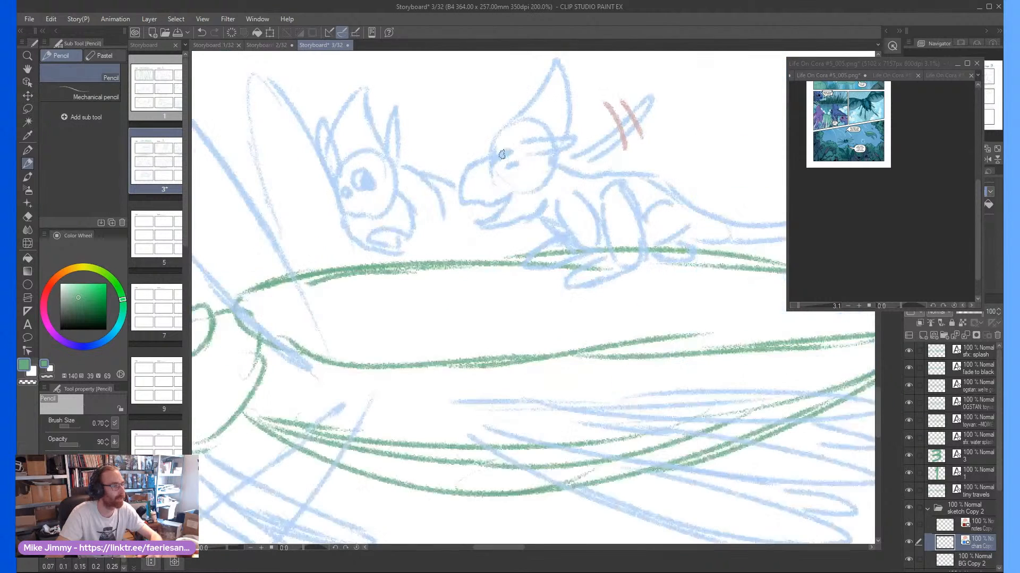
pyautogui.scroll(3, 482, 200)
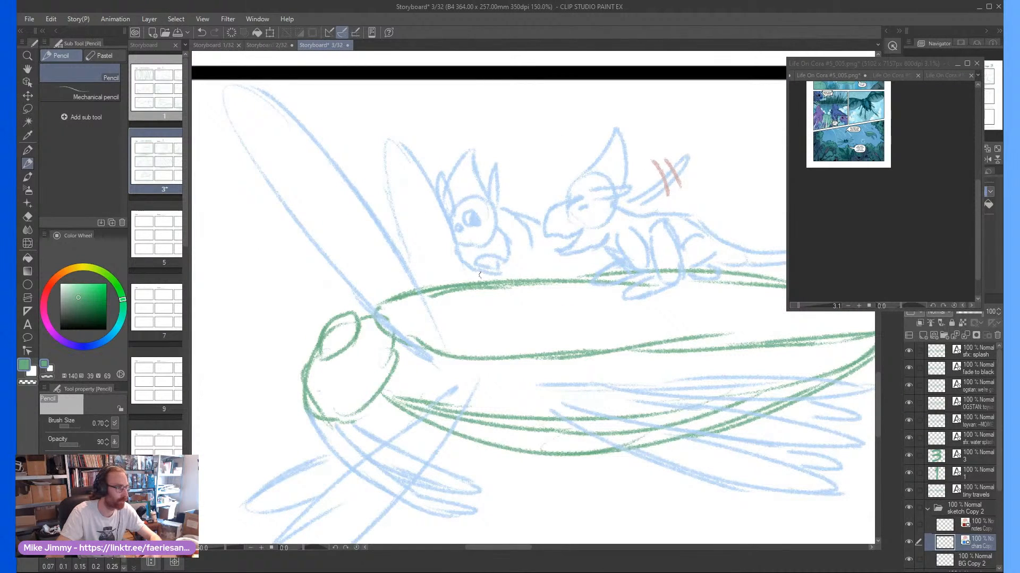
# Pencil the front rider's bent legs on both sides of its muzzle, resting on the insect's back
pyautogui.scroll(1, 504, 273)
pyautogui.moveTo(502, 243)
pyautogui.mouseDown()
pyautogui.moveTo(521, 285)
pyautogui.moveTo(529, 291)
pyautogui.moveTo(538, 278)
pyautogui.moveTo(537, 299)
pyautogui.moveTo(502, 305)
pyautogui.mouseUp()
pyautogui.moveTo(427, 291)
pyautogui.mouseDown()
pyautogui.moveTo(431, 319)
pyautogui.moveTo(441, 303)
pyautogui.mouseUp()
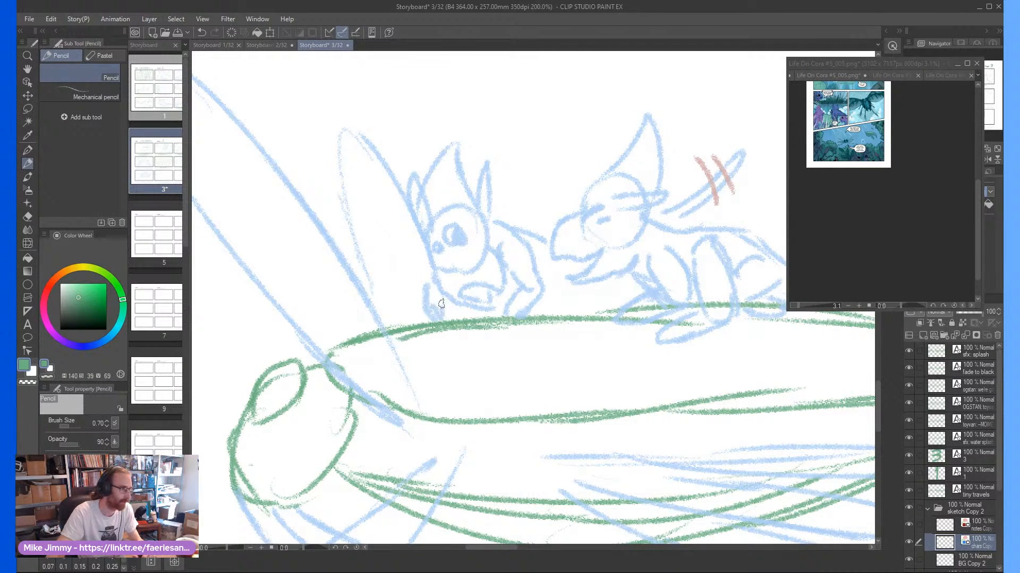
pyautogui.scroll(-3, 468, 239)
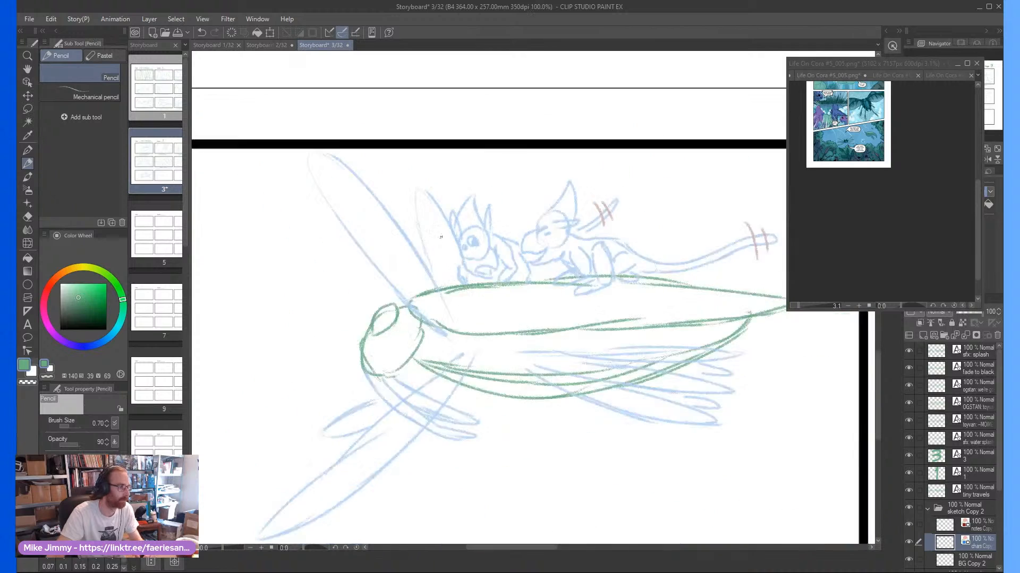
pyautogui.scroll(3, 465, 240)
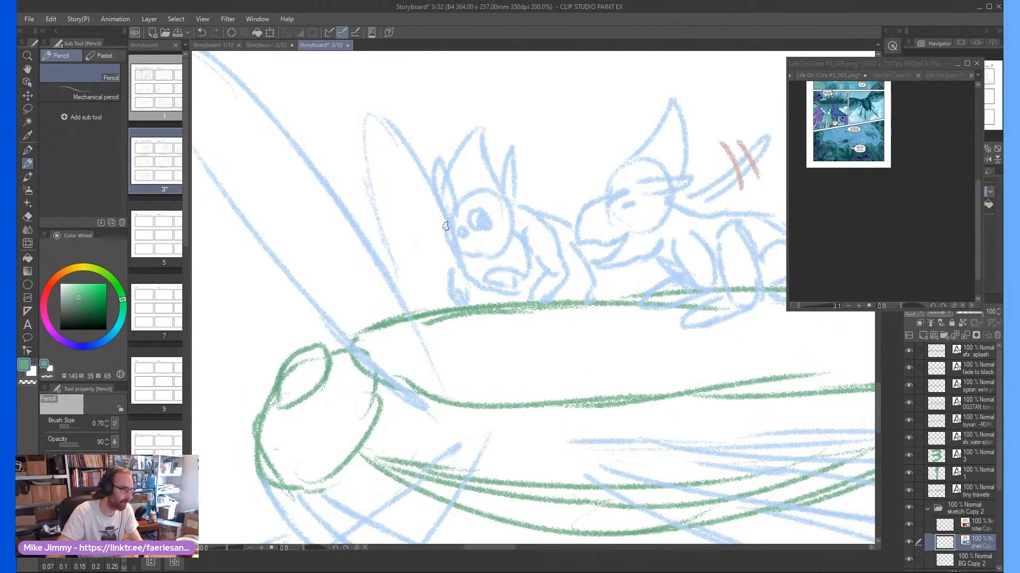
pyautogui.scroll(-3, 441, 226)
pyautogui.scroll(3, 465, 201)
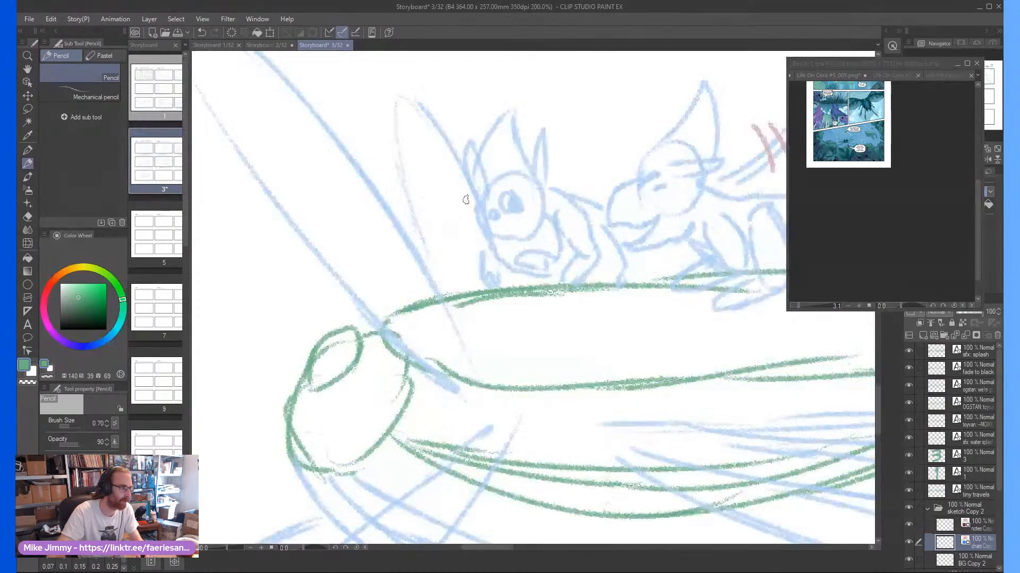
# Erase the front rider's head and forelegs and pencil a replacement head with one ear, a round eye and a muzzle
pyautogui.press('e')
pyautogui.moveTo(531, 260)
pyautogui.mouseDown()
pyautogui.moveTo(551, 230)
pyautogui.moveTo(513, 200)
pyautogui.moveTo(516, 142)
pyautogui.moveTo(495, 173)
pyautogui.moveTo(508, 247)
pyautogui.moveTo(492, 200)
pyautogui.moveTo(488, 260)
pyautogui.mouseUp()
pyautogui.press('p')
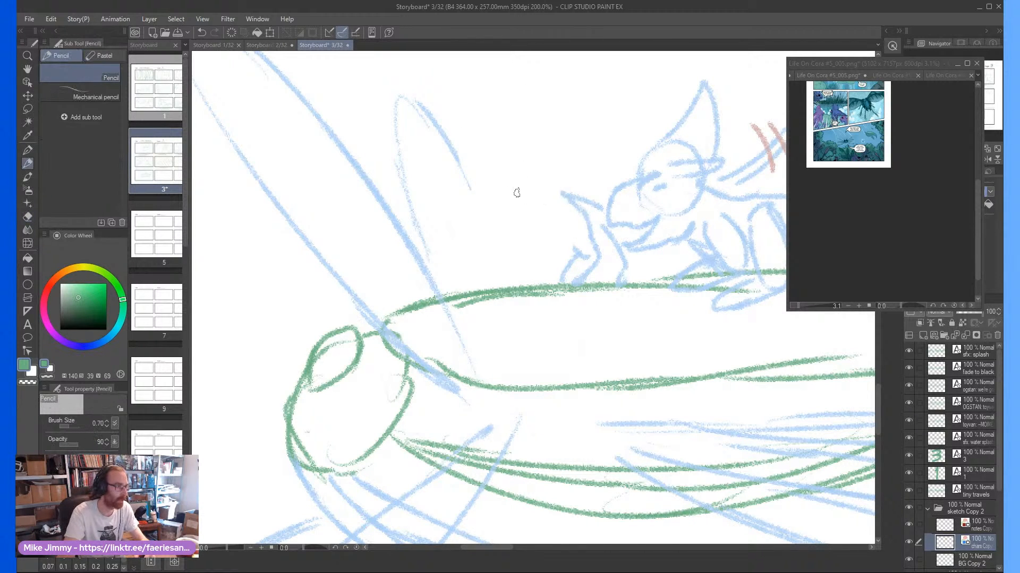
pyautogui.moveTo(524, 221)
pyautogui.mouseDown()
pyautogui.moveTo(527, 192)
pyautogui.moveTo(511, 189)
pyautogui.moveTo(506, 215)
pyautogui.moveTo(519, 225)
pyautogui.moveTo(499, 201)
pyautogui.moveTo(522, 152)
pyautogui.moveTo(515, 141)
pyautogui.moveTo(491, 184)
pyautogui.moveTo(552, 226)
pyautogui.moveTo(551, 242)
pyautogui.moveTo(524, 240)
pyautogui.moveTo(516, 224)
pyautogui.moveTo(534, 247)
pyautogui.moveTo(533, 237)
pyautogui.moveTo(518, 240)
pyautogui.moveTo(525, 252)
pyautogui.moveTo(506, 237)
pyautogui.moveTo(528, 208)
pyautogui.moveTo(507, 205)
pyautogui.moveTo(527, 218)
pyautogui.mouseUp()
pyautogui.scroll(2, 527, 191)
pyautogui.scroll(-2, 488, 212)
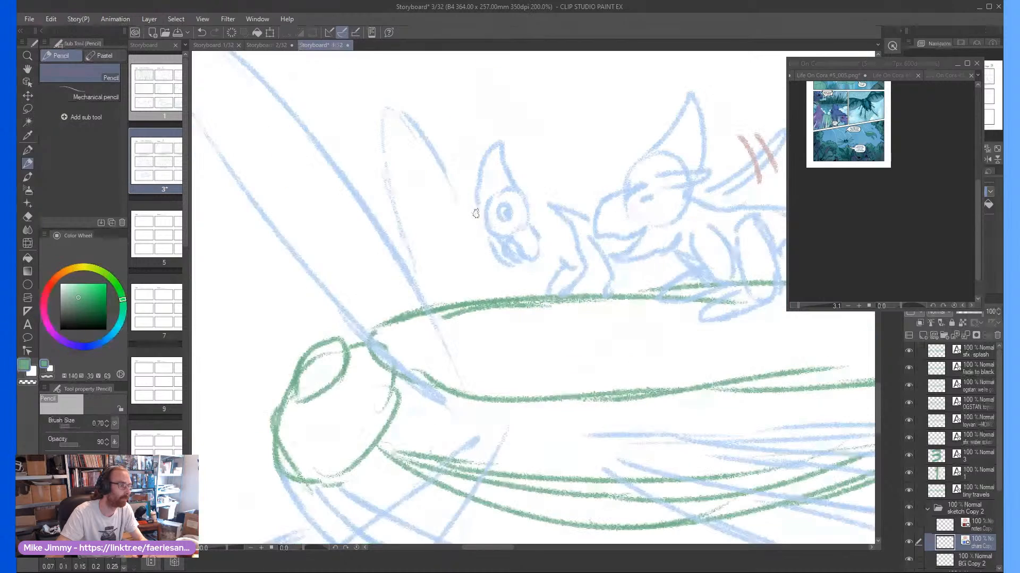
# Pencil the front rider's inner ear, the back of its head and a foreleg reaching down to the insect's back
pyautogui.moveTo(495, 174)
pyautogui.mouseDown()
pyautogui.moveTo(476, 214)
pyautogui.moveTo(495, 302)
pyautogui.moveTo(492, 269)
pyautogui.moveTo(481, 274)
pyautogui.moveTo(488, 262)
pyautogui.moveTo(480, 293)
pyautogui.moveTo(497, 273)
pyautogui.moveTo(481, 307)
pyautogui.mouseUp()
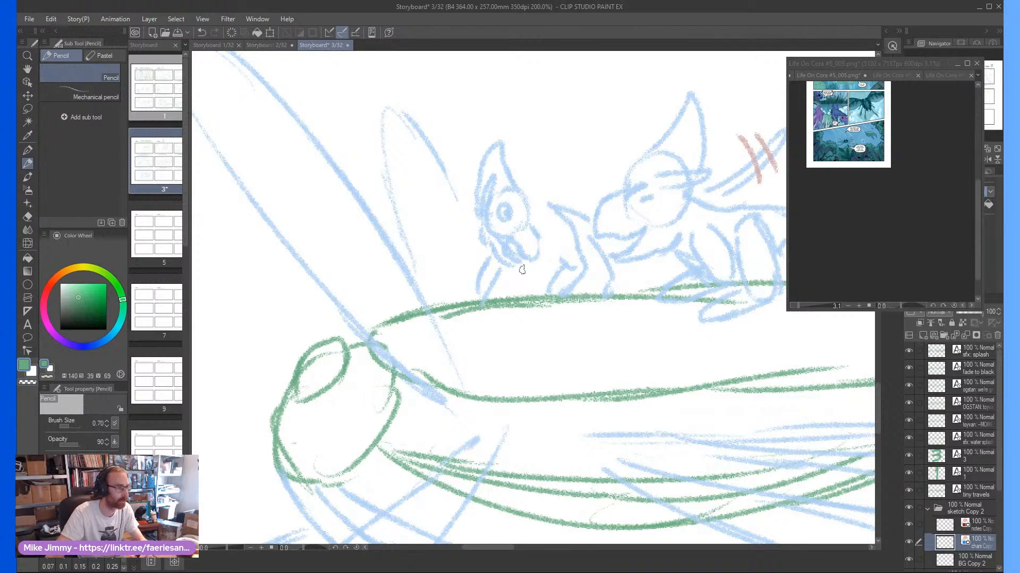
pyautogui.scroll(-2, 486, 282)
pyautogui.scroll(2, 511, 247)
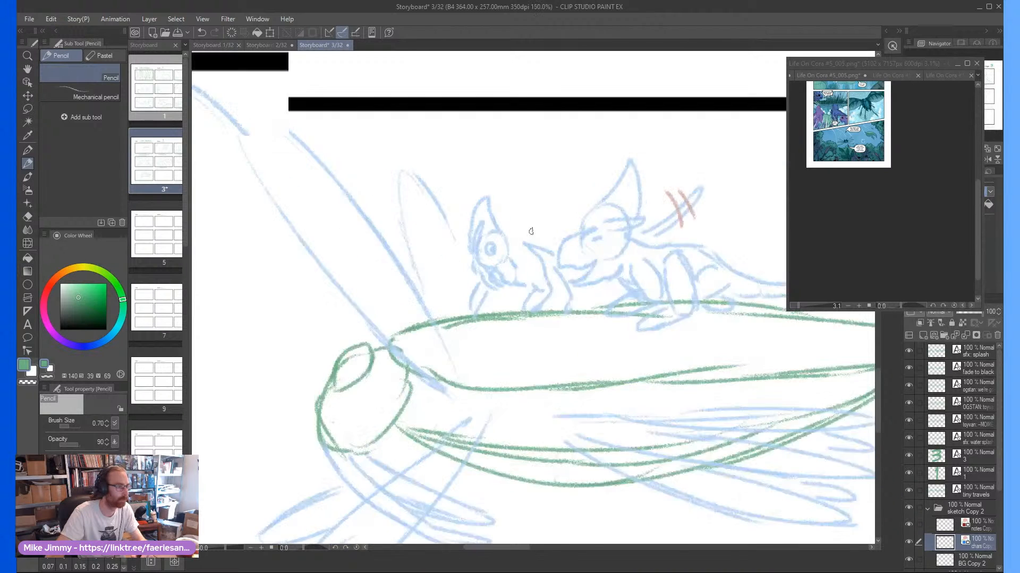
pyautogui.moveTo(524, 248); pyautogui.dragTo(510, 246)
# Erase both riders from the blue character layer and their red motion lines from the notes layer in frame seven
pyautogui.scroll(-5, 505, 246)
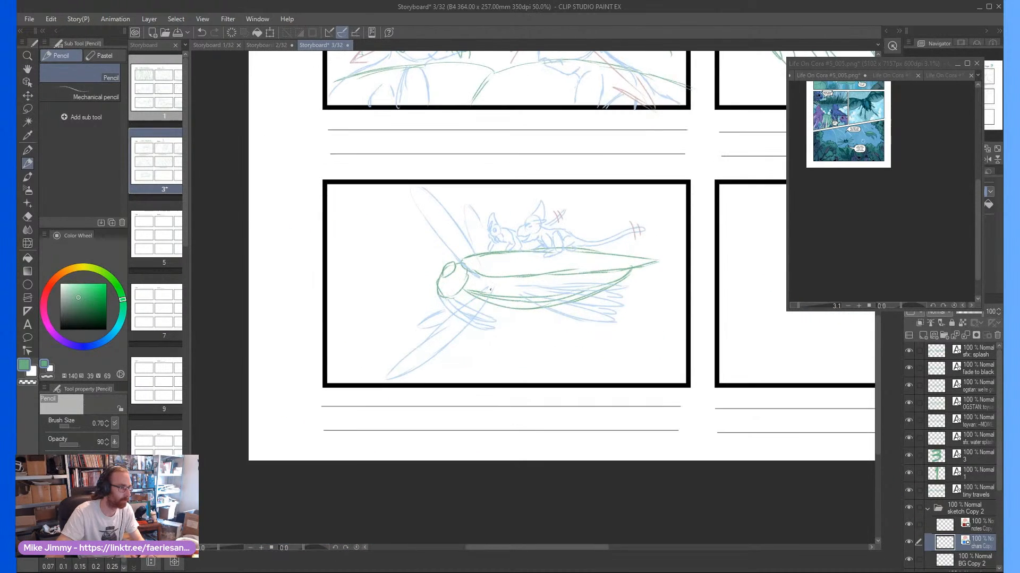
pyautogui.scroll(2, 411, 354)
pyautogui.scroll(1, 411, 354)
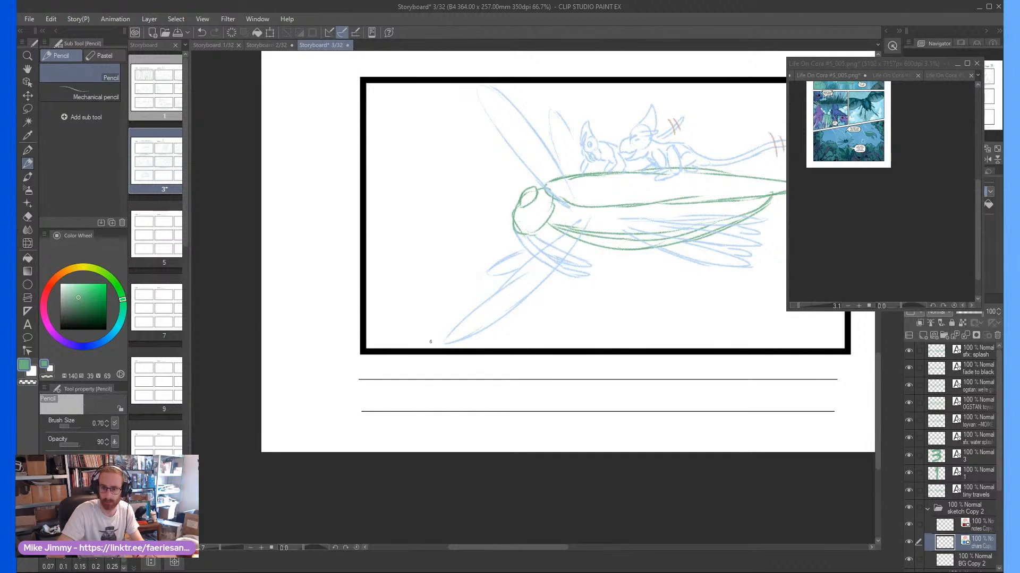
pyautogui.scroll(-1, 434, 340)
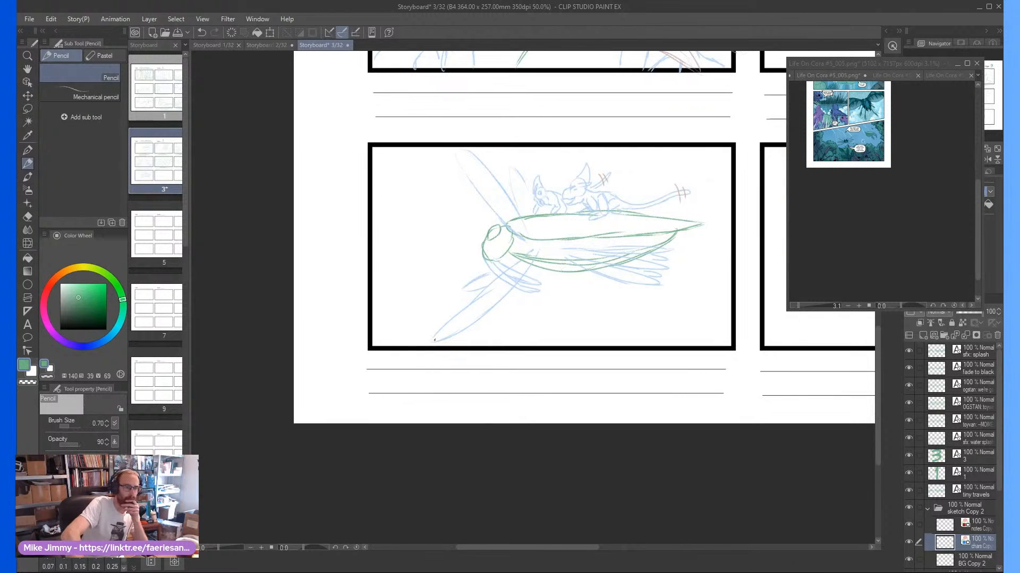
pyautogui.scroll(1, 434, 340)
pyautogui.scroll(1, 435, 340)
pyautogui.hscroll(1, 434, 340)
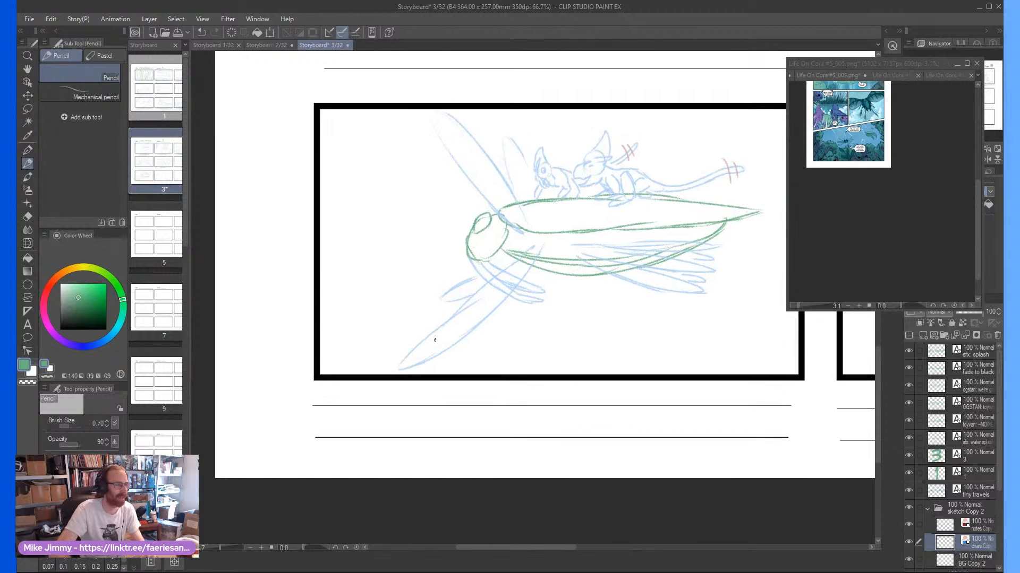
pyautogui.press('e')
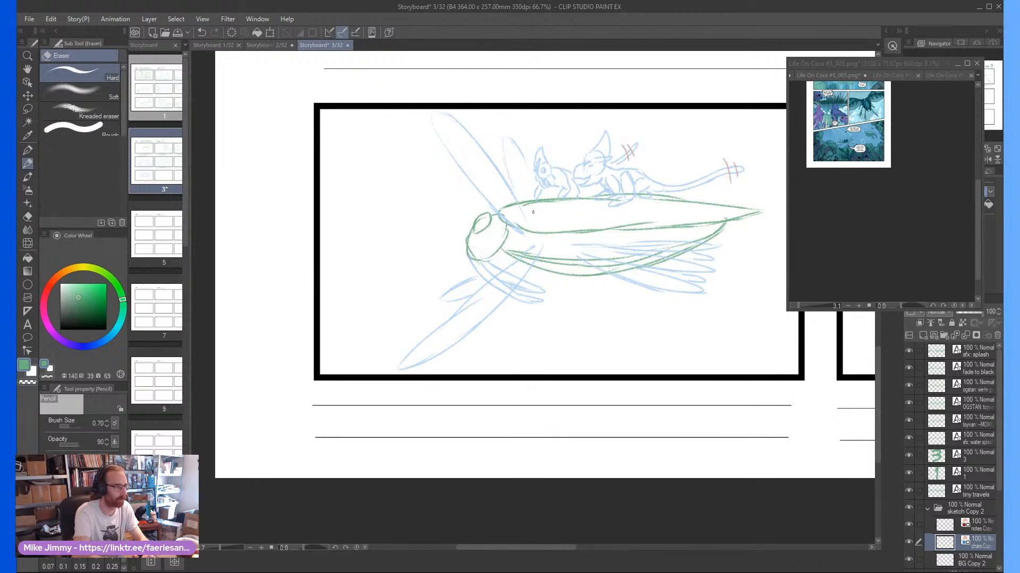
pyautogui.moveTo(537, 196)
pyautogui.mouseDown()
pyautogui.moveTo(546, 200)
pyautogui.moveTo(536, 185)
pyautogui.moveTo(543, 150)
pyautogui.moveTo(571, 201)
pyautogui.moveTo(596, 133)
pyautogui.moveTo(624, 159)
pyautogui.moveTo(647, 150)
pyautogui.moveTo(683, 189)
pyautogui.moveTo(735, 166)
pyautogui.moveTo(734, 213)
pyautogui.mouseUp()
pyautogui.click(965, 525)
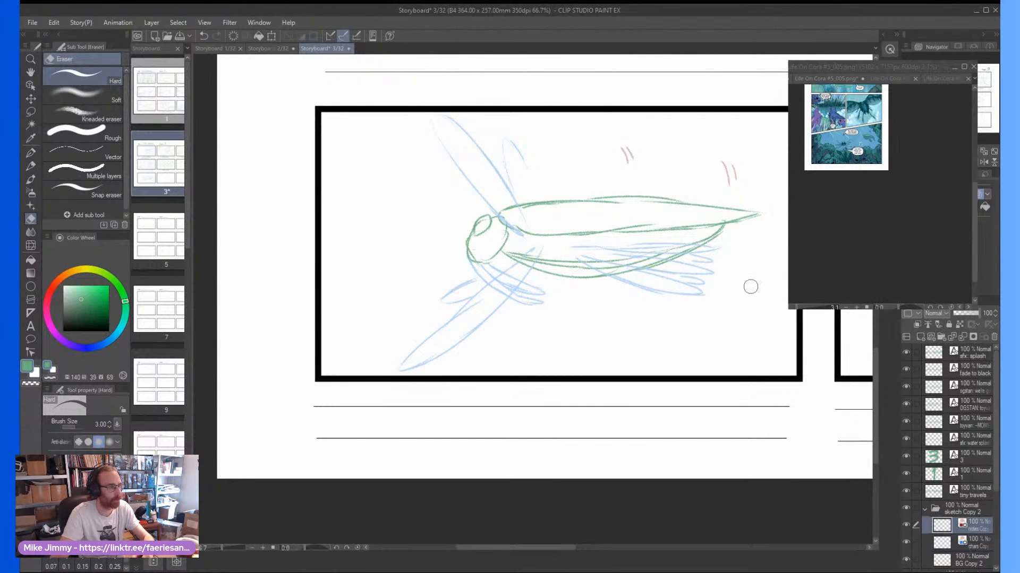
pyautogui.moveTo(629, 157); pyautogui.dragTo(736, 177)
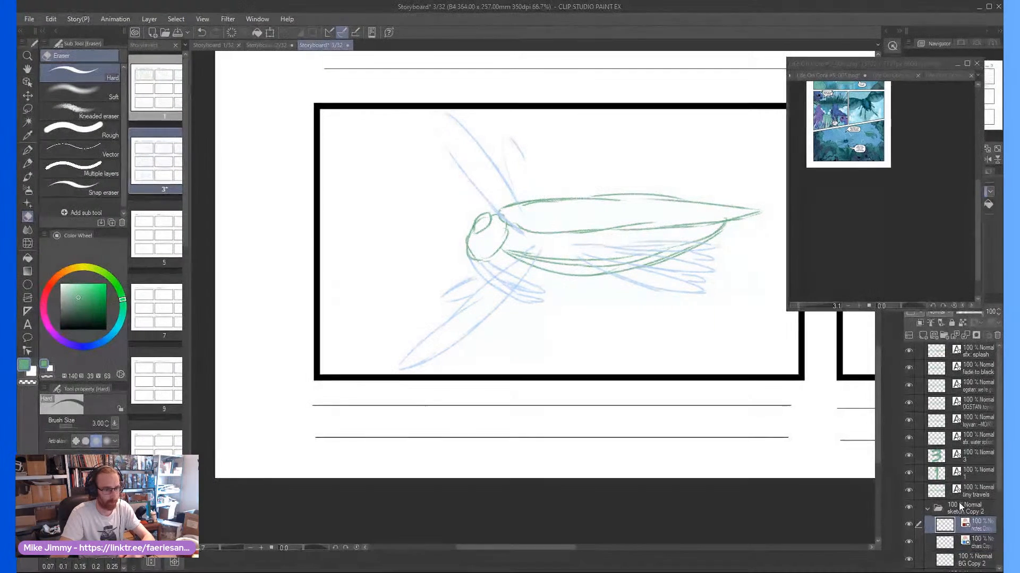
# Lasso the whole insect across the sketch Copy 2 folder, flip it horizontally and place it lower in frame seven
pyautogui.press('m')
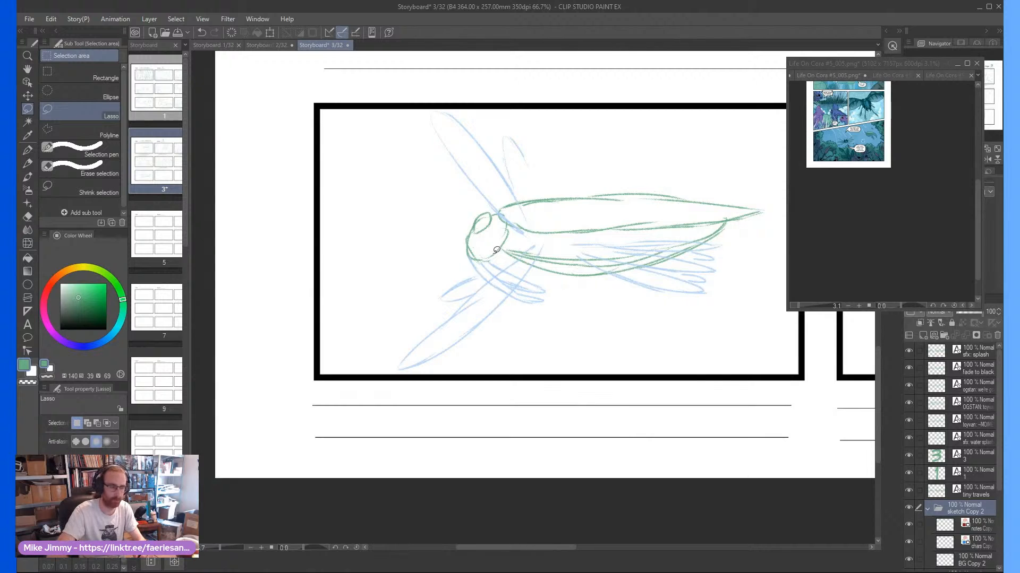
pyautogui.hotkey('ctrl', '-')
pyautogui.moveTo(454, 140)
pyautogui.mouseDown()
pyautogui.moveTo(368, 306)
pyautogui.moveTo(428, 371)
pyautogui.moveTo(631, 358)
pyautogui.moveTo(708, 302)
pyautogui.moveTo(739, 230)
pyautogui.moveTo(622, 165)
pyautogui.moveTo(518, 129)
pyautogui.mouseUp()
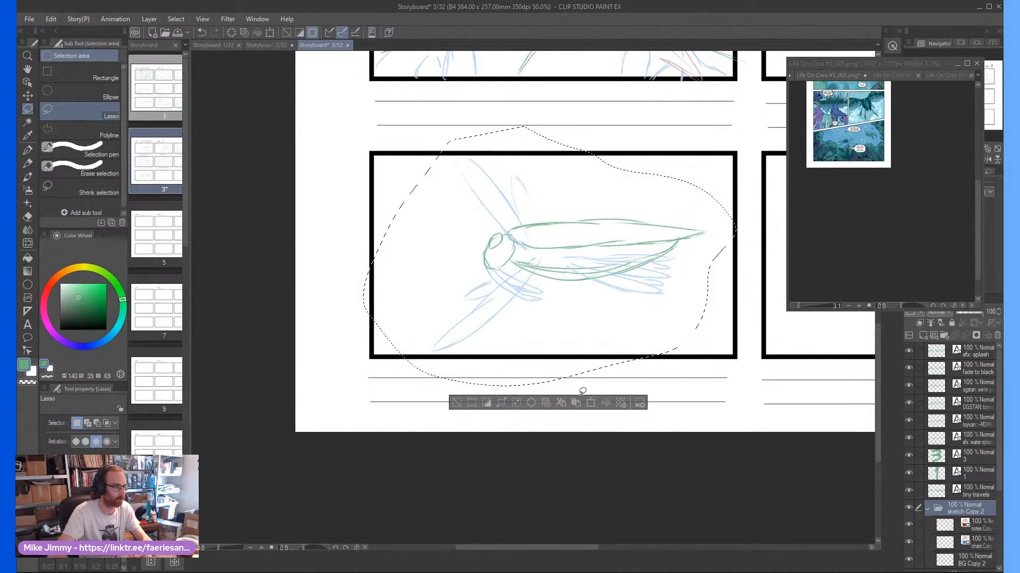
pyautogui.click(590, 402)
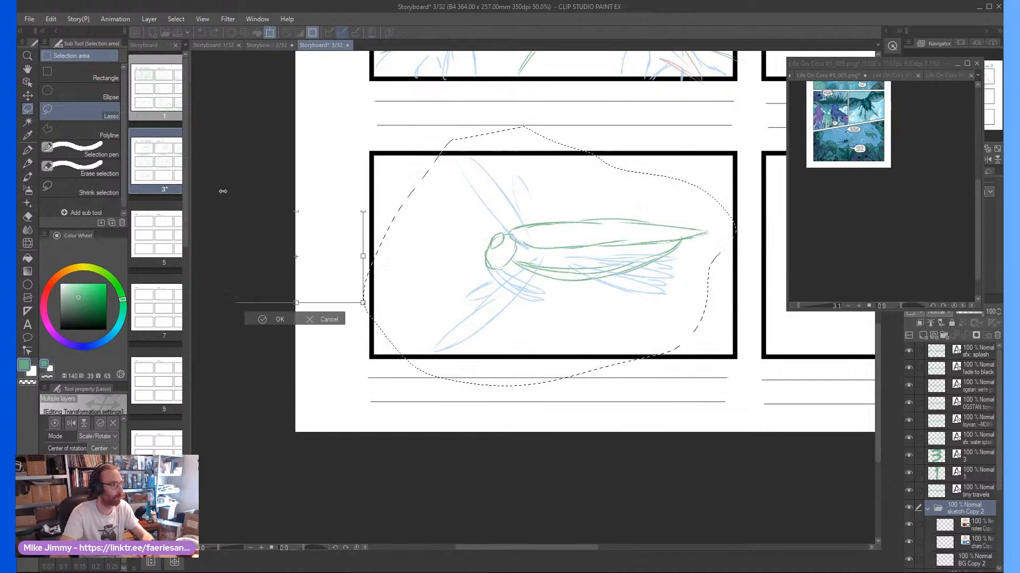
pyautogui.moveTo(223, 191); pyautogui.dragTo(86, 187)
pyautogui.moveTo(319, 161); pyautogui.dragTo(702, 181)
pyautogui.moveTo(468, 178); pyautogui.dragTo(379, 116)
pyautogui.moveTo(493, 120); pyautogui.dragTo(525, 184)
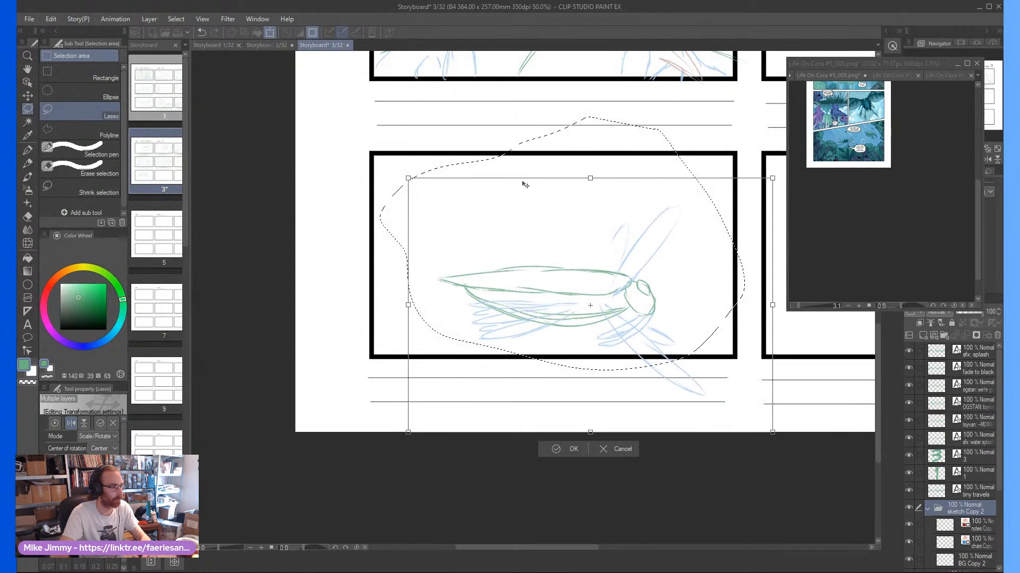
pyautogui.click(560, 449)
pyautogui.hotkey('ctrl', 'd')
# Make the blue character layer active for sketching with the Pencil
pyautogui.press('p')
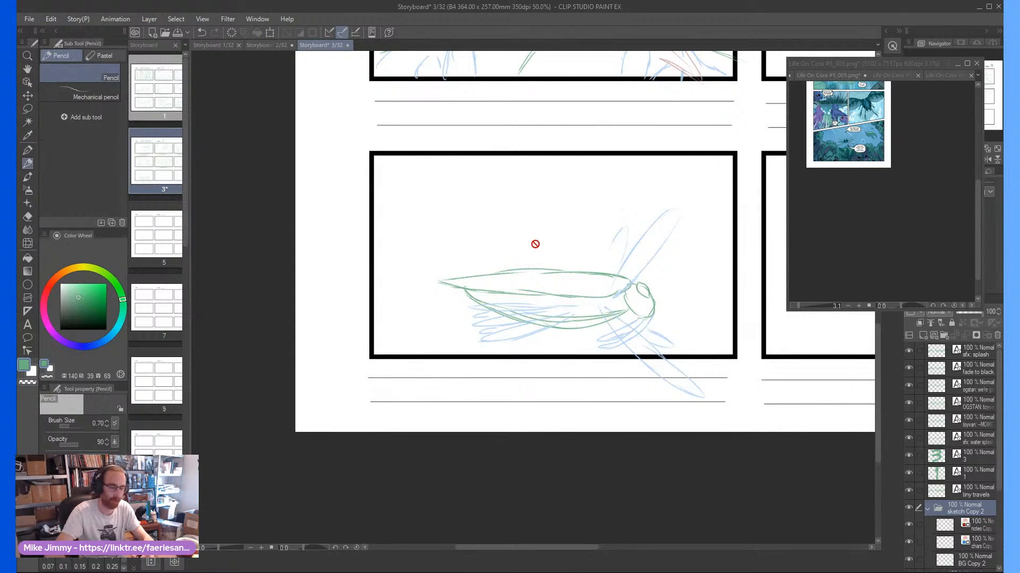
pyautogui.scroll(1, 537, 244)
pyautogui.scroll(1, 541, 250)
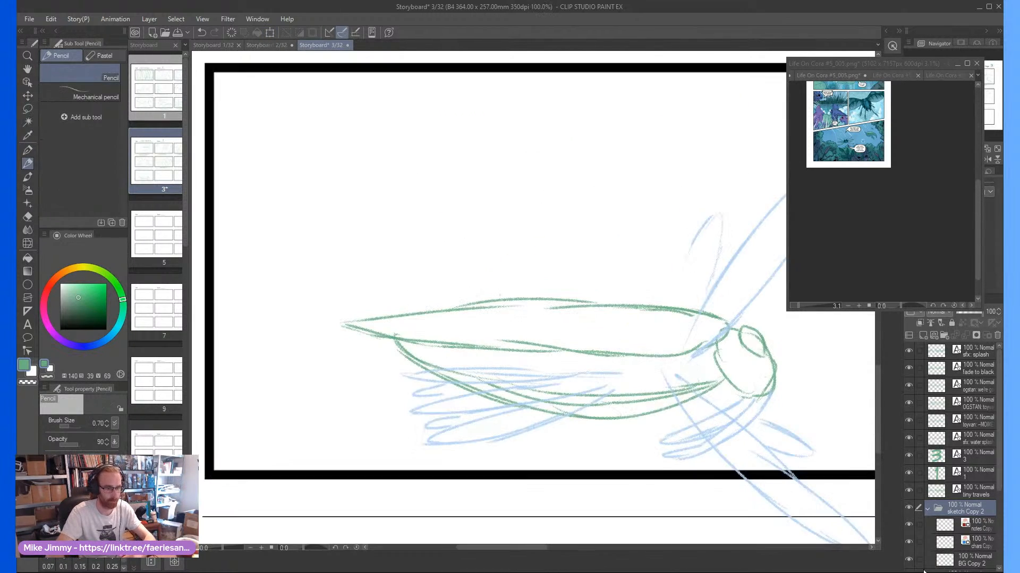
pyautogui.click(971, 547)
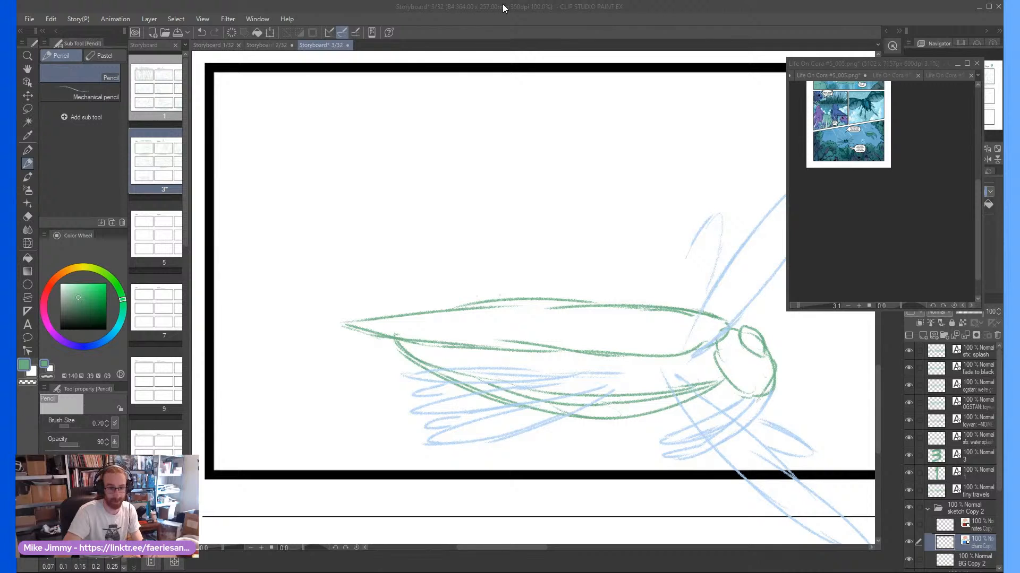
pyautogui.click(636, 254)
pyautogui.scroll(2, 568, 276)
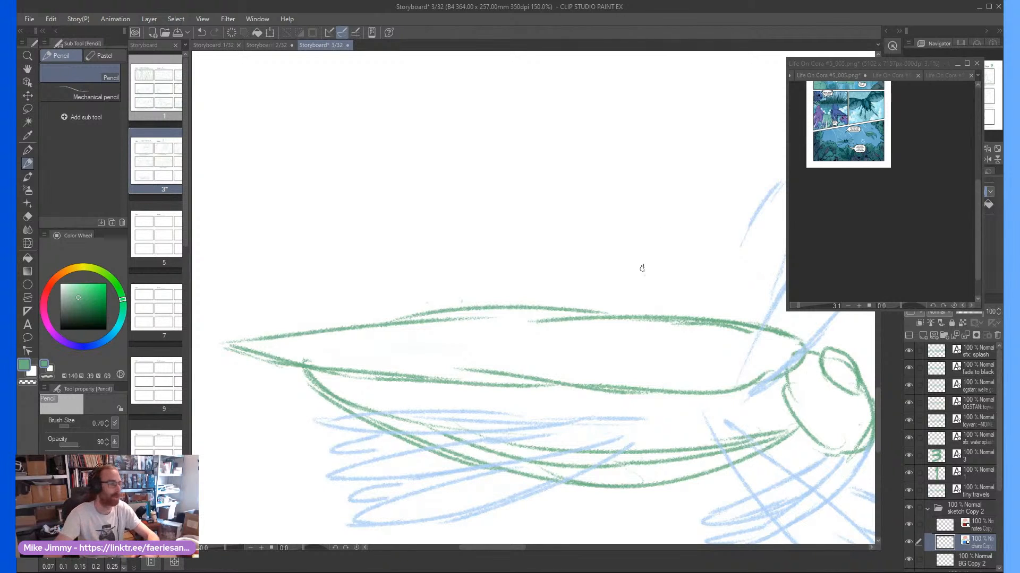
pyautogui.scroll(-1, 664, 262)
pyautogui.moveTo(658, 239); pyautogui.dragTo(630, 258)
pyautogui.scroll(1, 642, 277)
pyautogui.moveTo(645, 303)
pyautogui.mouseDown()
pyautogui.moveTo(668, 273)
pyautogui.moveTo(640, 243)
pyautogui.moveTo(616, 277)
pyautogui.moveTo(619, 264)
pyautogui.mouseUp()
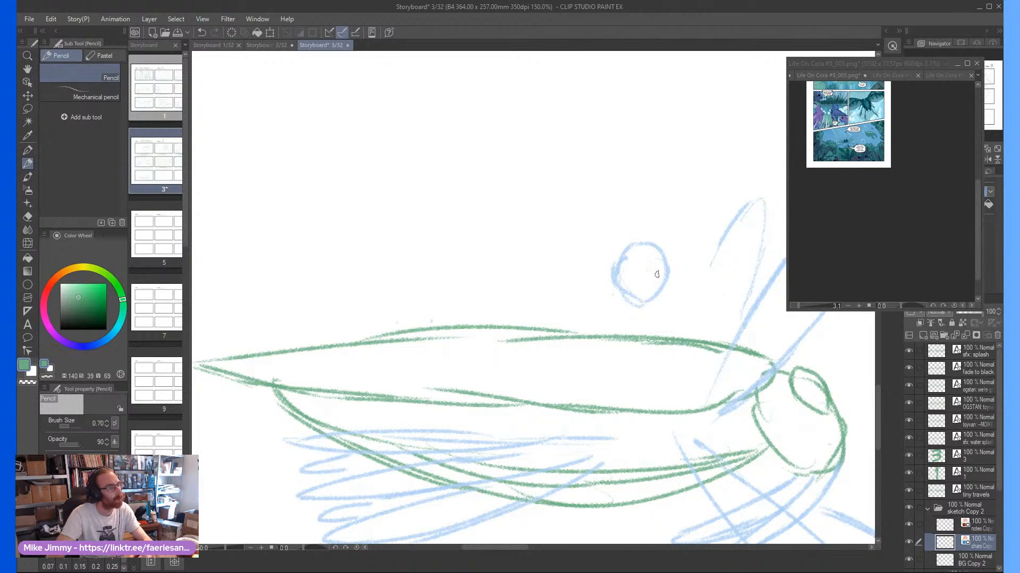
pyautogui.press('e')
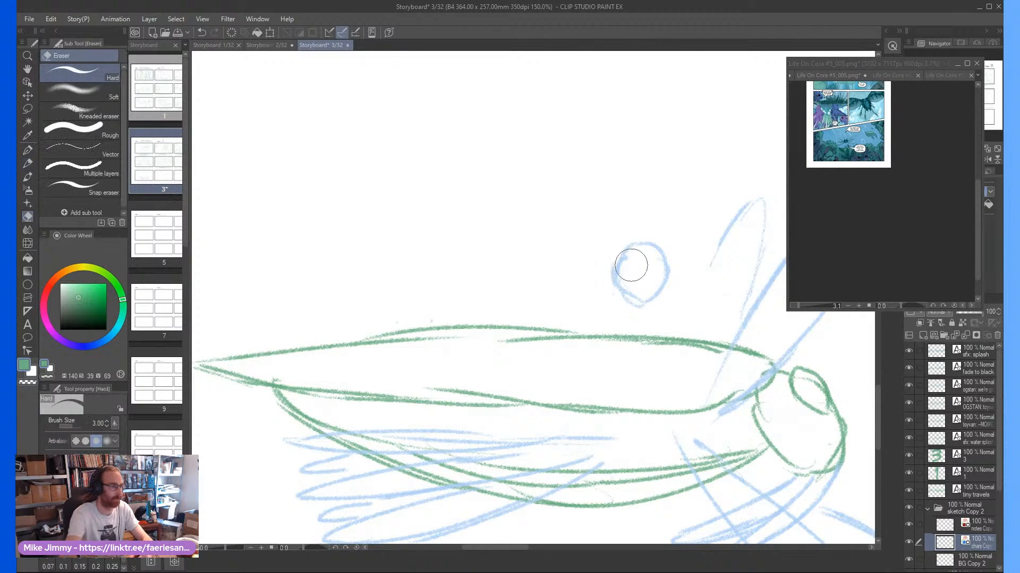
pyautogui.moveTo(632, 265); pyautogui.dragTo(638, 262)
pyautogui.press('p')
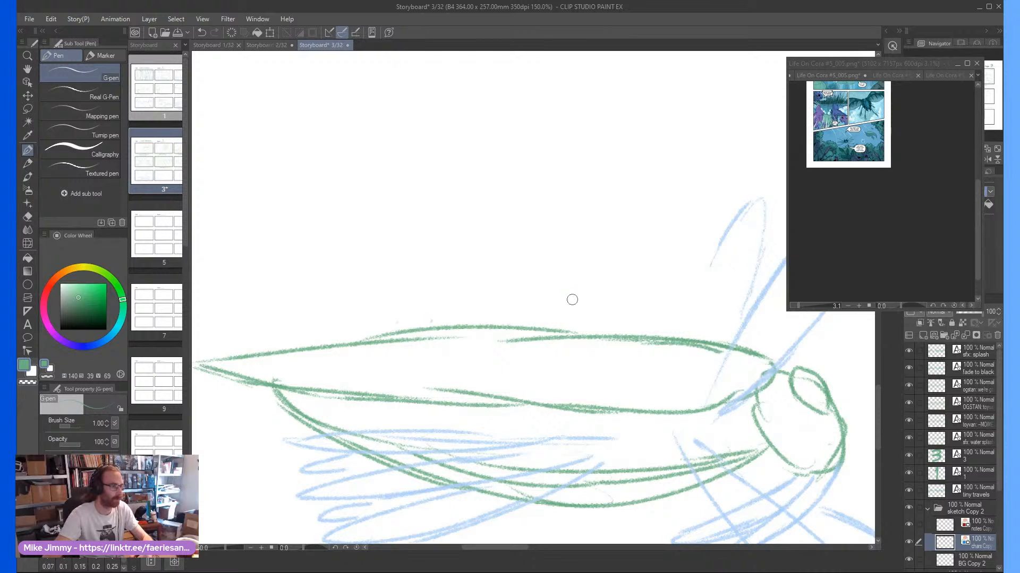
pyautogui.moveTo(572, 298); pyautogui.dragTo(557, 263)
pyautogui.hotkey('ctrl', 'z')
pyautogui.hotkey('ctrl', 'z')
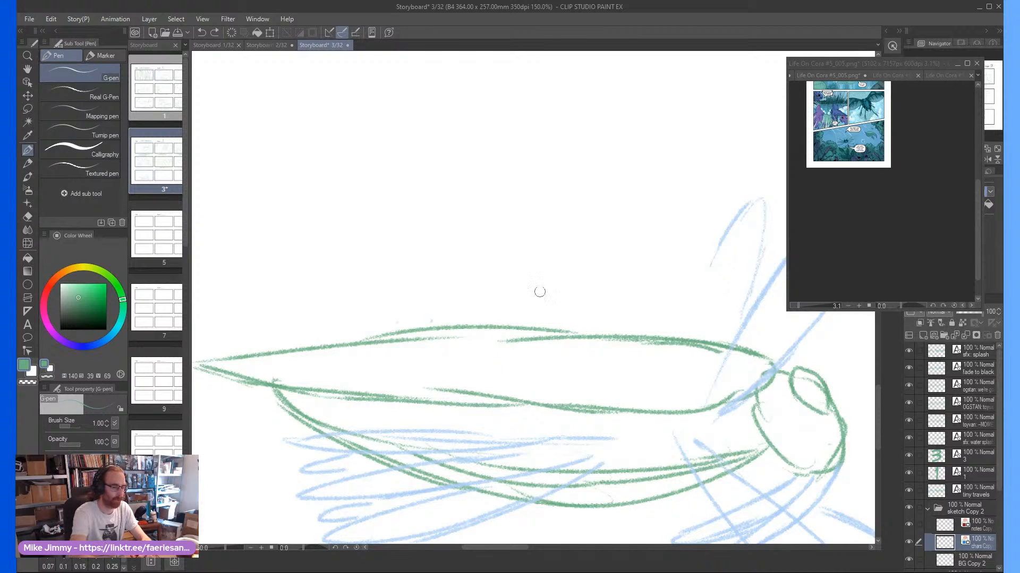
# Pencil a rider's head above the insect's back, facing the insect's head, with a pointed ear, large round eye and open muzzle
pyautogui.press('p')
pyautogui.moveTo(561, 283)
pyautogui.mouseDown()
pyautogui.moveTo(571, 263)
pyautogui.moveTo(547, 270)
pyautogui.moveTo(559, 301)
pyautogui.moveTo(572, 304)
pyautogui.moveTo(551, 292)
pyautogui.moveTo(550, 273)
pyautogui.moveTo(562, 306)
pyautogui.moveTo(558, 259)
pyautogui.moveTo(583, 277)
pyautogui.moveTo(556, 226)
pyautogui.moveTo(537, 242)
pyautogui.moveTo(537, 279)
pyautogui.mouseUp()
pyautogui.scroll(1, 541, 283)
pyautogui.moveTo(551, 234); pyautogui.dragTo(538, 287)
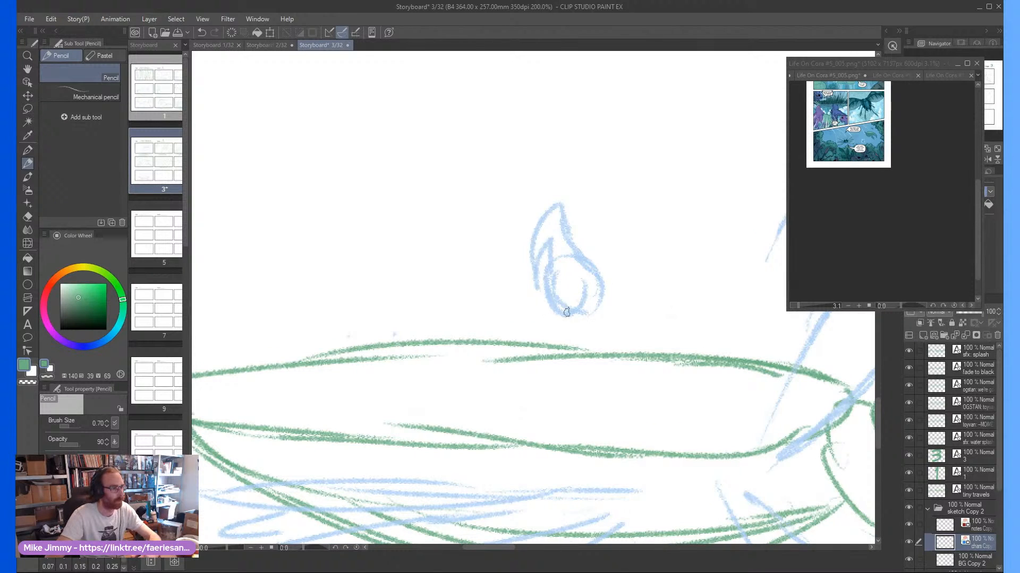
pyautogui.moveTo(606, 291)
pyautogui.mouseDown()
pyautogui.moveTo(628, 312)
pyautogui.moveTo(619, 320)
pyautogui.moveTo(627, 301)
pyautogui.moveTo(628, 320)
pyautogui.moveTo(600, 328)
pyautogui.moveTo(616, 332)
pyautogui.moveTo(565, 334)
pyautogui.mouseUp()
pyautogui.scroll(-2, 516, 312)
pyautogui.scroll(1, 497, 311)
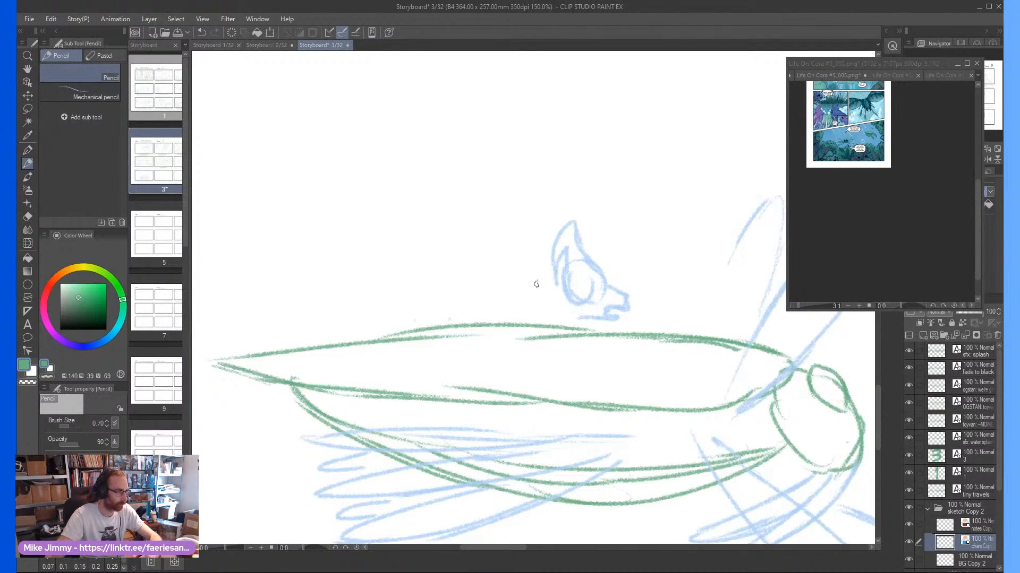
# Pencil the rider's low, stretched body with bent legs resting on the insect's back and a long tail closed at its tip
pyautogui.moveTo(556, 281)
pyautogui.mouseDown()
pyautogui.moveTo(483, 279)
pyautogui.moveTo(420, 301)
pyautogui.moveTo(409, 296)
pyautogui.moveTo(436, 291)
pyautogui.moveTo(365, 288)
pyautogui.moveTo(315, 271)
pyautogui.moveTo(258, 287)
pyautogui.moveTo(412, 317)
pyautogui.moveTo(430, 303)
pyautogui.moveTo(411, 306)
pyautogui.moveTo(409, 326)
pyautogui.moveTo(421, 331)
pyautogui.moveTo(450, 306)
pyautogui.moveTo(464, 323)
pyautogui.moveTo(438, 324)
pyautogui.mouseUp()
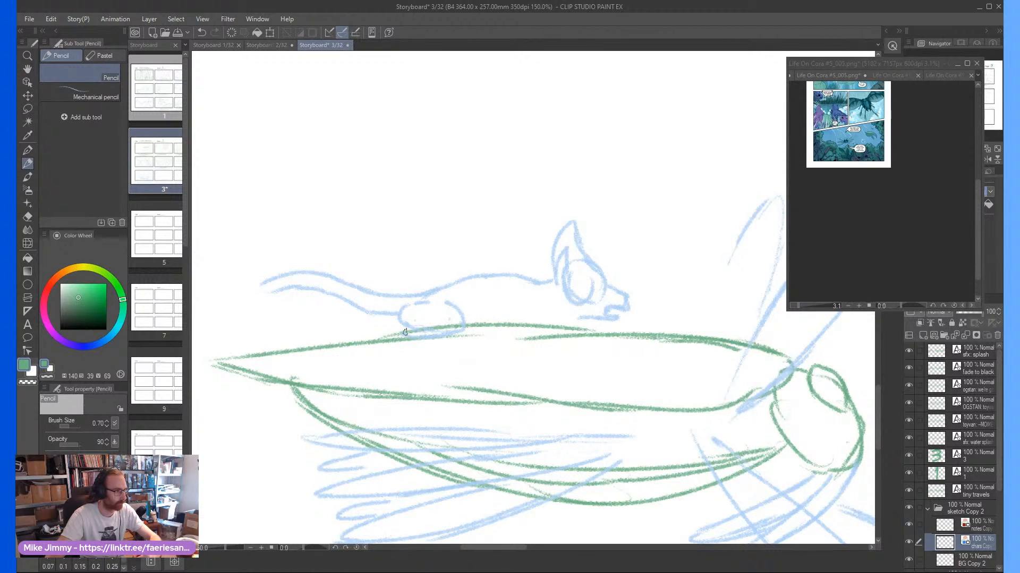
pyautogui.moveTo(481, 300)
pyautogui.mouseDown()
pyautogui.moveTo(439, 336)
pyautogui.moveTo(521, 341)
pyautogui.moveTo(476, 331)
pyautogui.moveTo(501, 317)
pyautogui.moveTo(548, 322)
pyautogui.moveTo(513, 313)
pyautogui.moveTo(517, 333)
pyautogui.moveTo(580, 339)
pyautogui.moveTo(547, 316)
pyautogui.mouseUp()
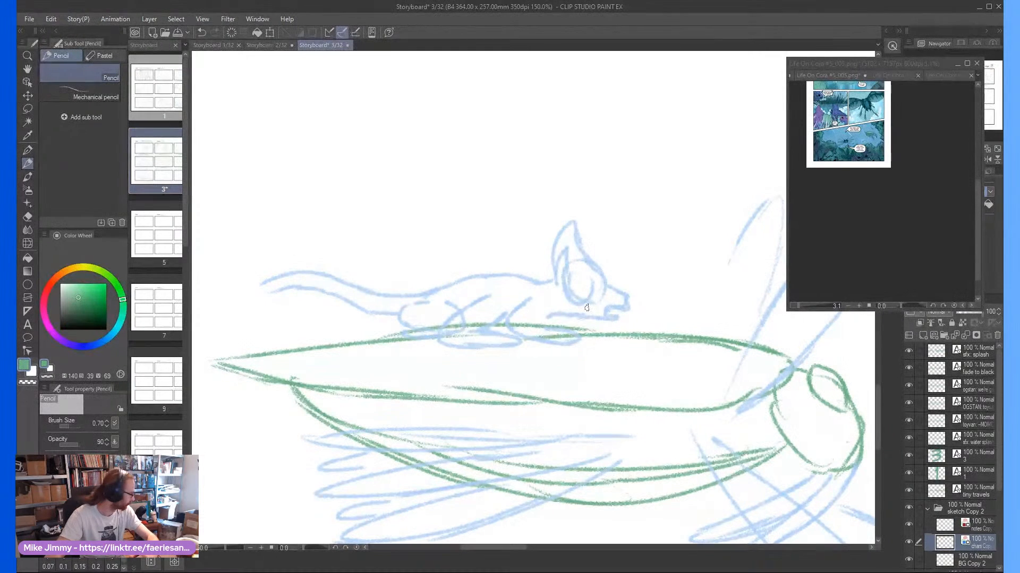
pyautogui.hscroll(-2, 281, 237)
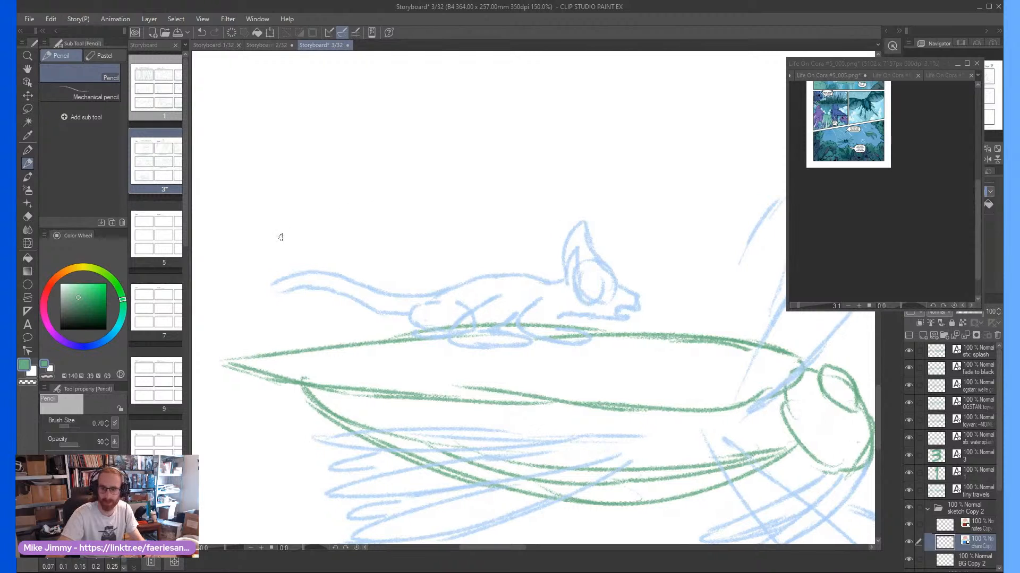
pyautogui.hscroll(-5, 291, 246)
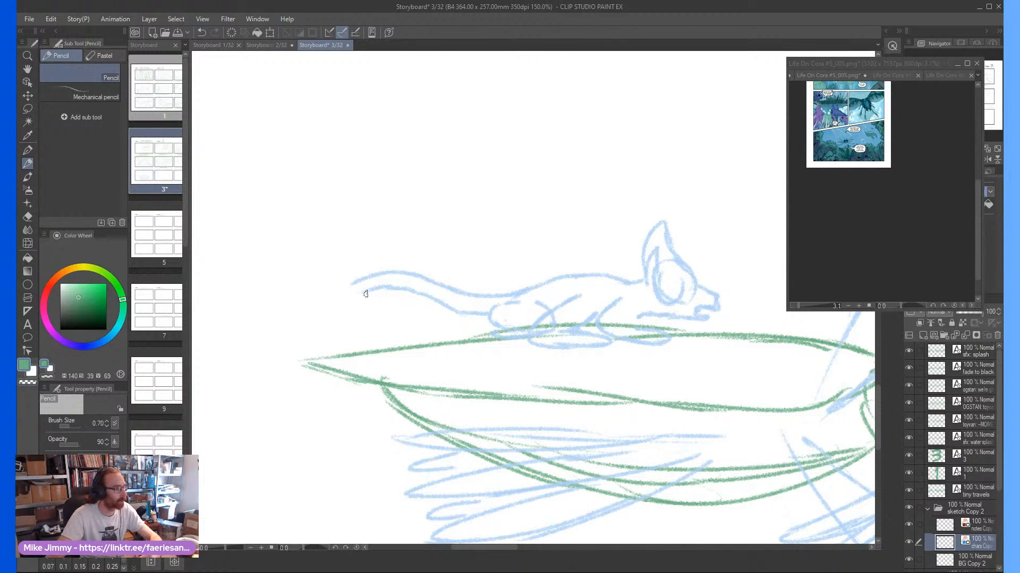
pyautogui.moveTo(366, 293); pyautogui.dragTo(349, 288)
# Pencil the second rider's head facing the first rider's muzzle, with a tall pointed crest, back spike, open beak and eye
pyautogui.scroll(-2, 457, 291)
pyautogui.scroll(2, 541, 286)
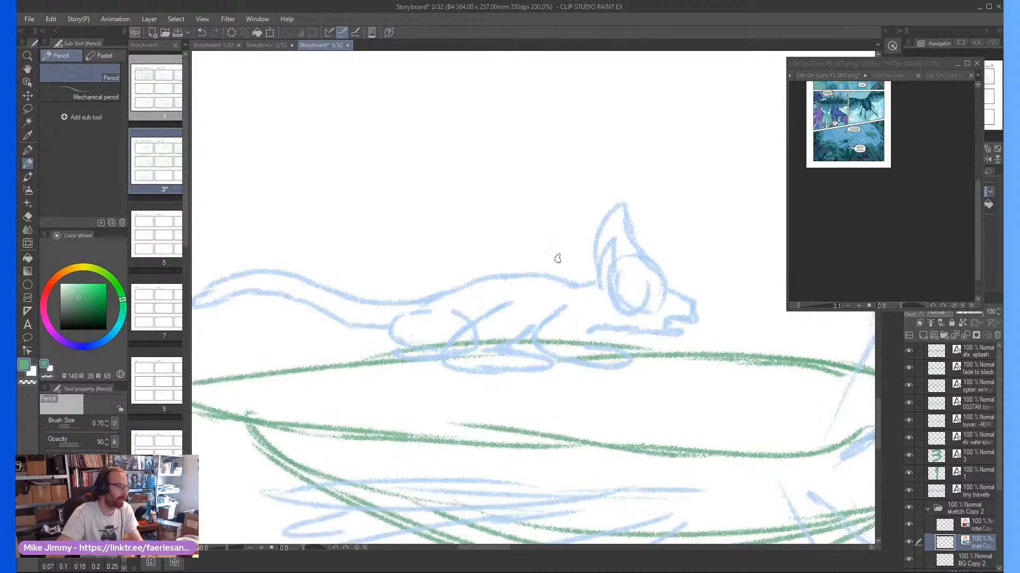
pyautogui.scroll(-3, 558, 259)
pyautogui.scroll(3, 640, 264)
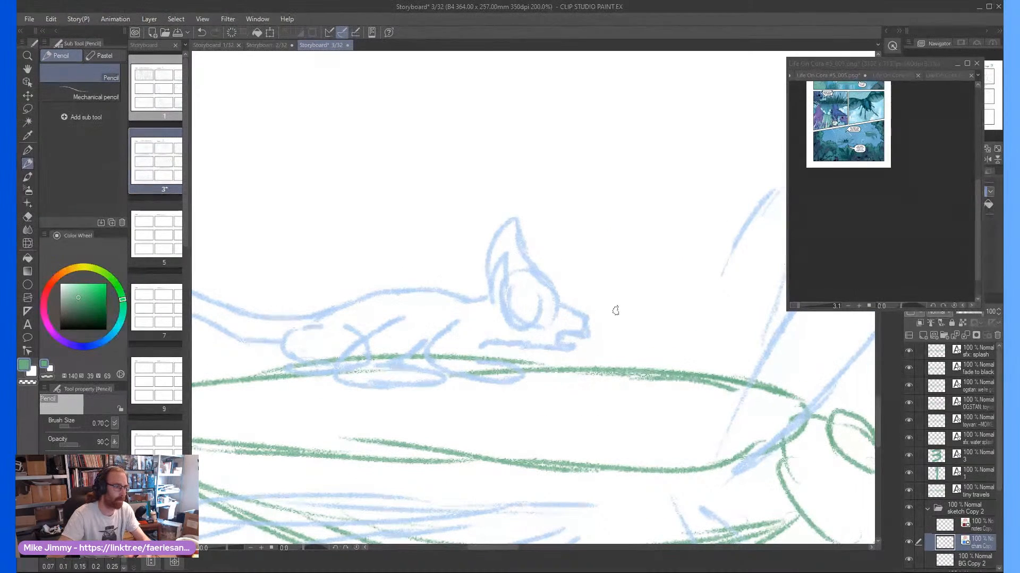
pyautogui.moveTo(660, 303)
pyautogui.mouseDown()
pyautogui.moveTo(650, 285)
pyautogui.moveTo(627, 282)
pyautogui.moveTo(626, 323)
pyautogui.moveTo(653, 315)
pyautogui.mouseUp()
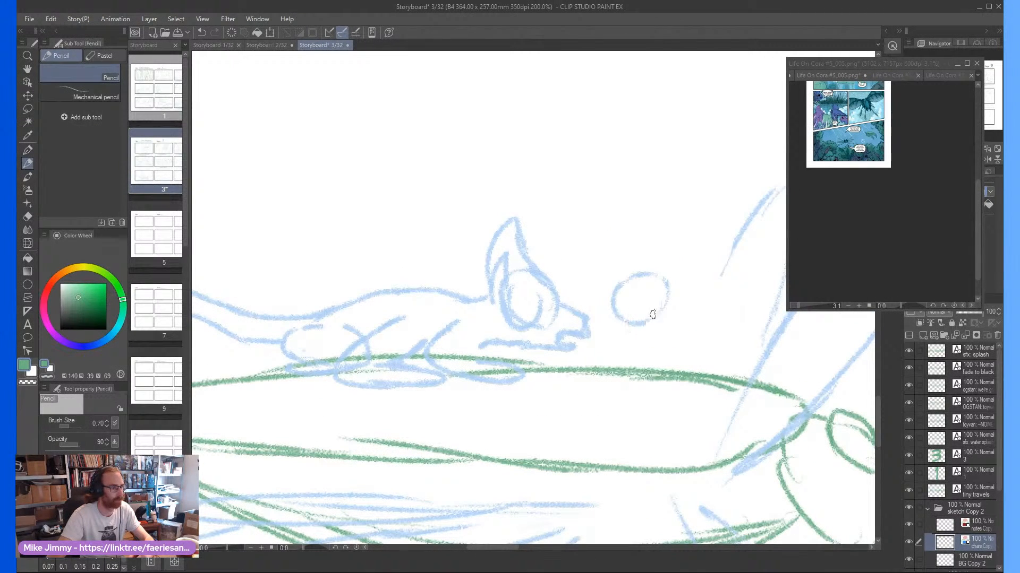
pyautogui.moveTo(627, 277)
pyautogui.mouseDown()
pyautogui.moveTo(658, 221)
pyautogui.moveTo(657, 289)
pyautogui.moveTo(667, 280)
pyautogui.moveTo(644, 285)
pyautogui.mouseUp()
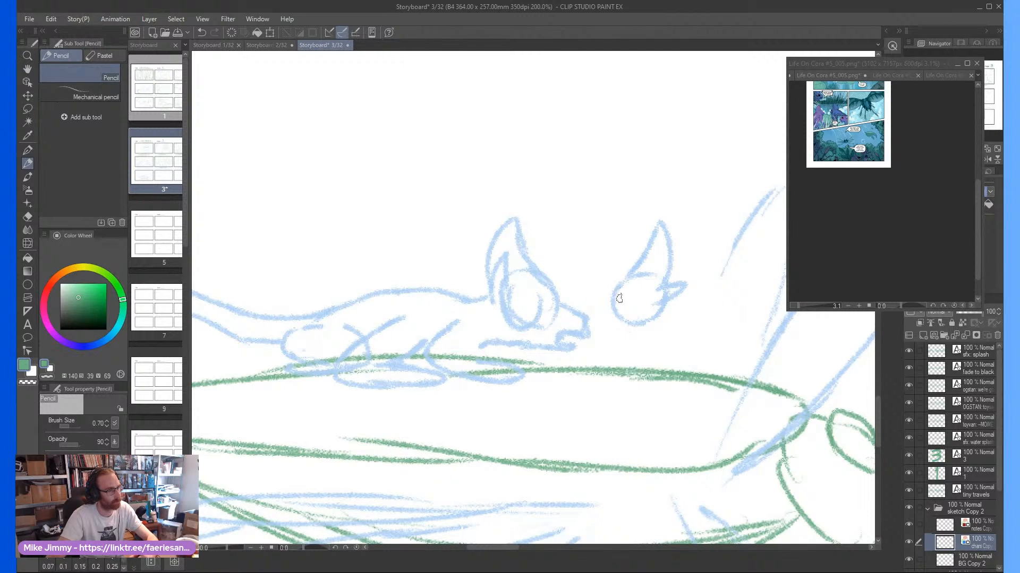
pyautogui.scroll(2, 619, 298)
pyautogui.moveTo(601, 318)
pyautogui.mouseDown()
pyautogui.moveTo(579, 337)
pyautogui.moveTo(579, 366)
pyautogui.moveTo(654, 363)
pyautogui.moveTo(614, 392)
pyautogui.moveTo(626, 401)
pyautogui.moveTo(664, 383)
pyautogui.moveTo(696, 341)
pyautogui.mouseUp()
pyautogui.moveTo(677, 292); pyautogui.dragTo(650, 302)
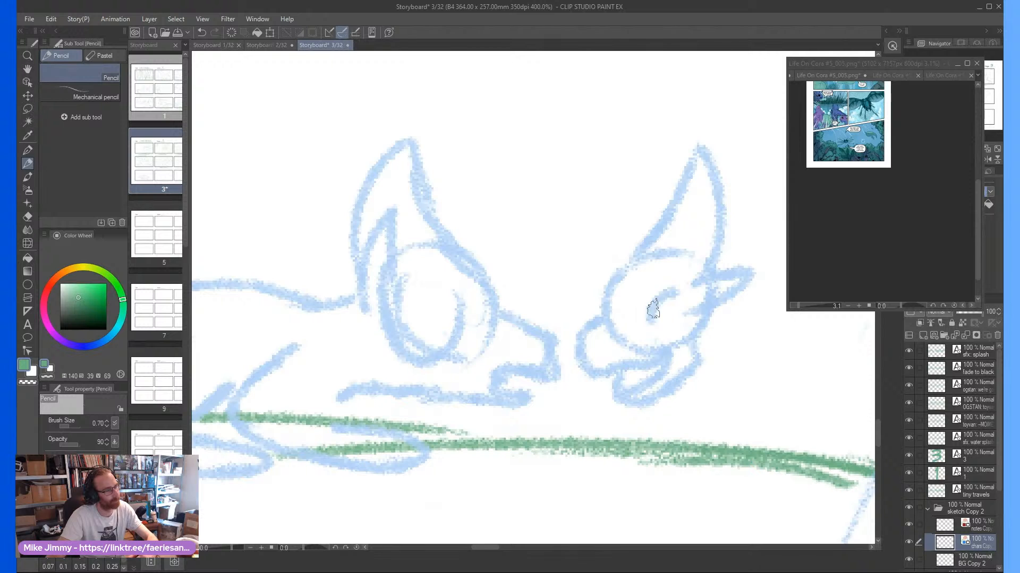
pyautogui.scroll(-2, 589, 252)
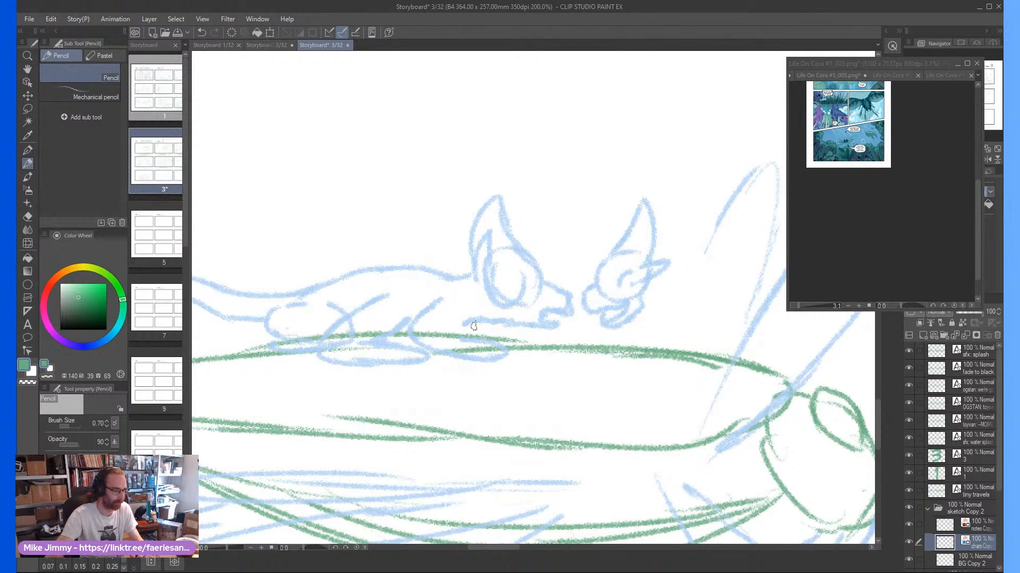
# Erase the first rider's large round eye and pencil a smaller eye with a dark pupil and a small round spot below and behind it
pyautogui.press('e')
pyautogui.moveTo(514, 289)
pyautogui.mouseDown()
pyautogui.moveTo(505, 292)
pyautogui.moveTo(518, 283)
pyautogui.mouseUp()
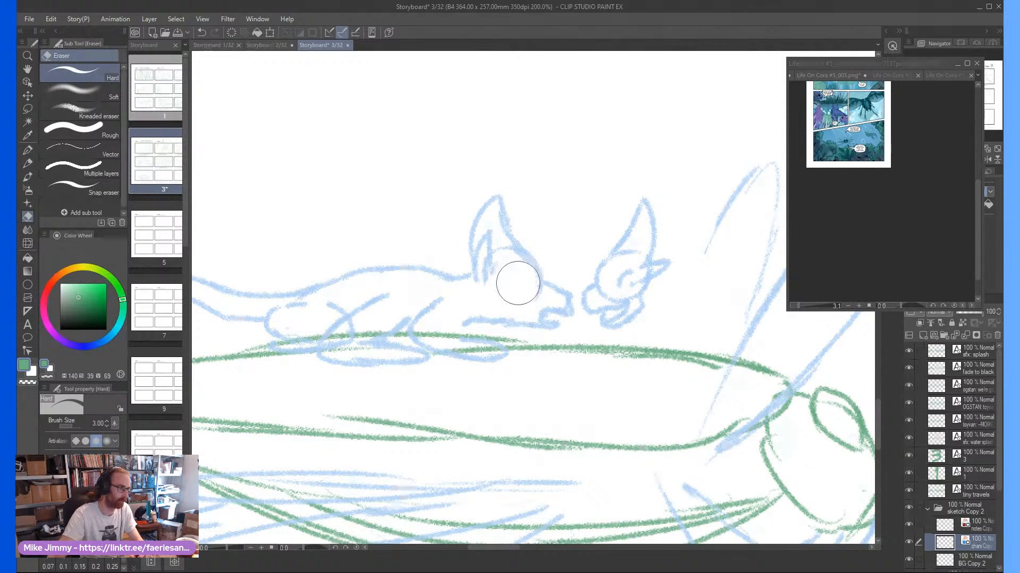
pyautogui.press('p')
pyautogui.scroll(3, 500, 275)
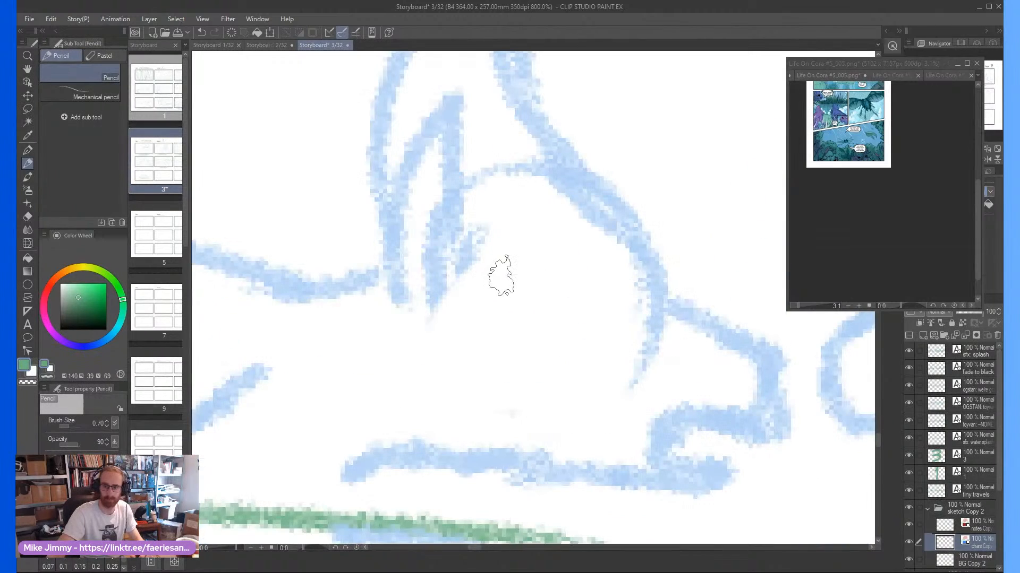
pyautogui.scroll(-2, 500, 275)
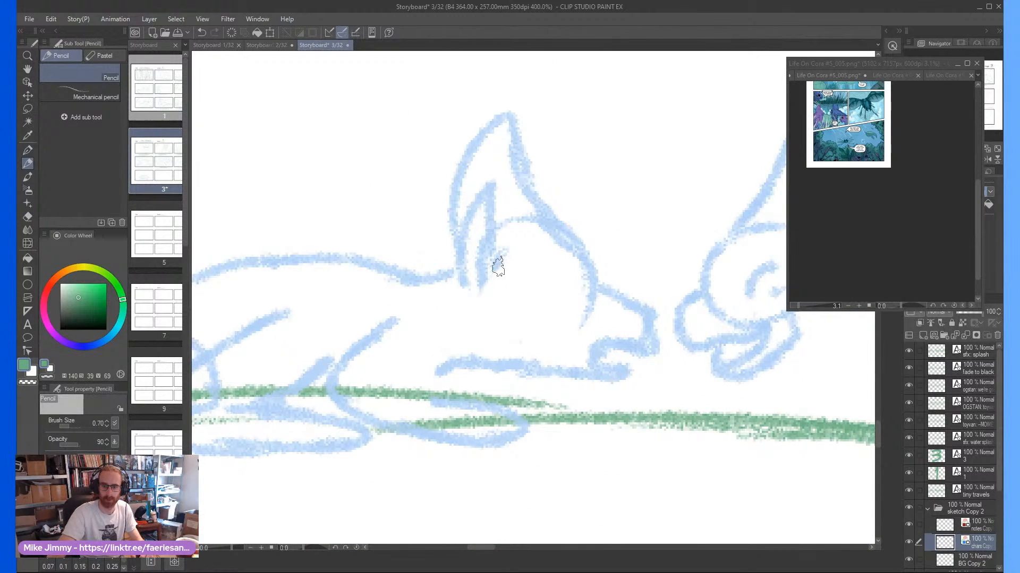
pyautogui.scroll(2, 498, 268)
pyautogui.scroll(-2, 607, 303)
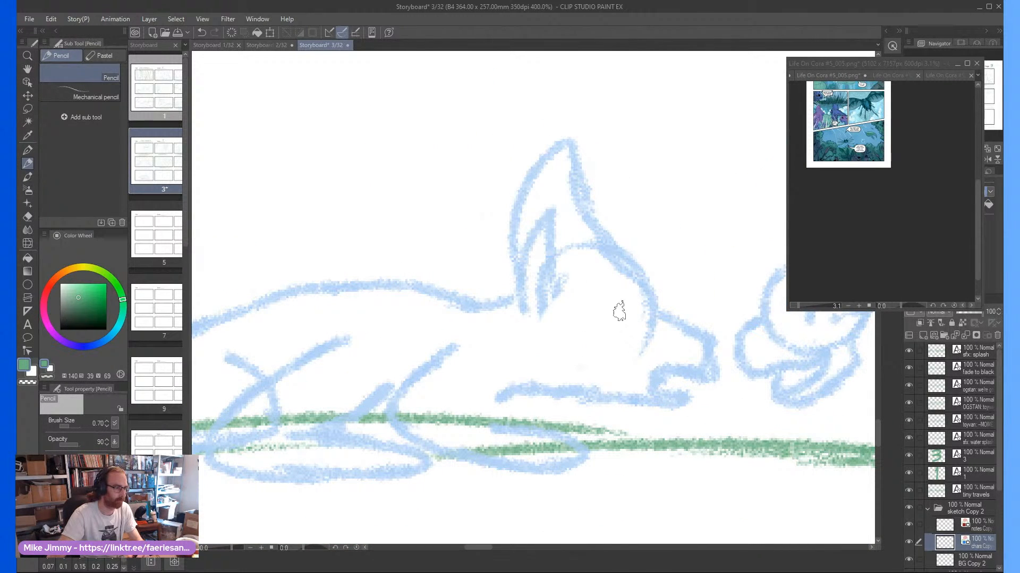
pyautogui.moveTo(614, 285)
pyautogui.mouseDown()
pyautogui.moveTo(587, 311)
pyautogui.moveTo(614, 295)
pyautogui.moveTo(624, 311)
pyautogui.moveTo(610, 296)
pyautogui.mouseUp()
pyautogui.moveTo(578, 332)
pyautogui.mouseDown()
pyautogui.moveTo(562, 336)
pyautogui.moveTo(578, 332)
pyautogui.mouseUp()
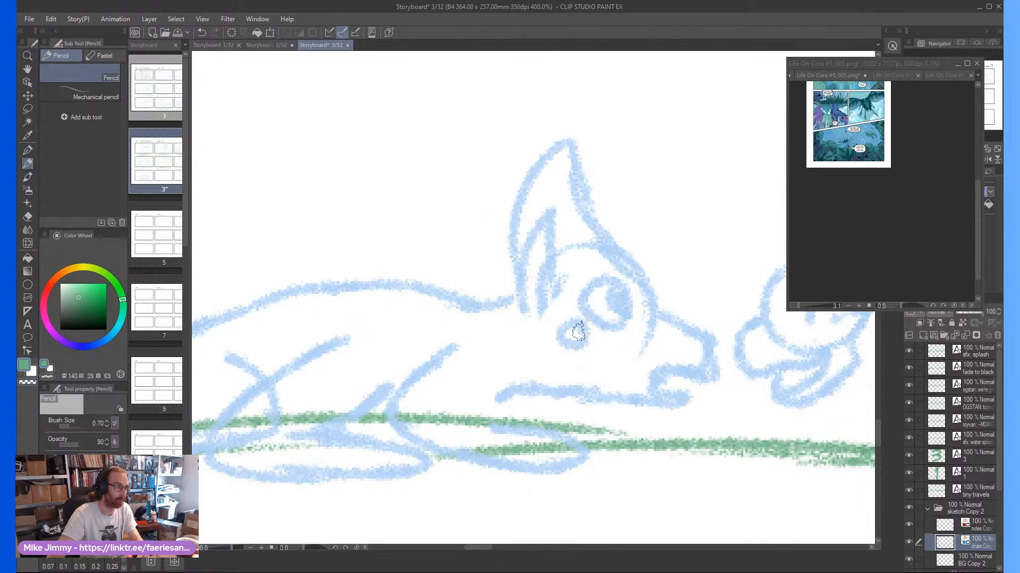
# Pencil a curved line from the front of the second rider's head toward the top of the first rider's muzzle
pyautogui.scroll(-3, 578, 332)
pyautogui.scroll(3, 632, 250)
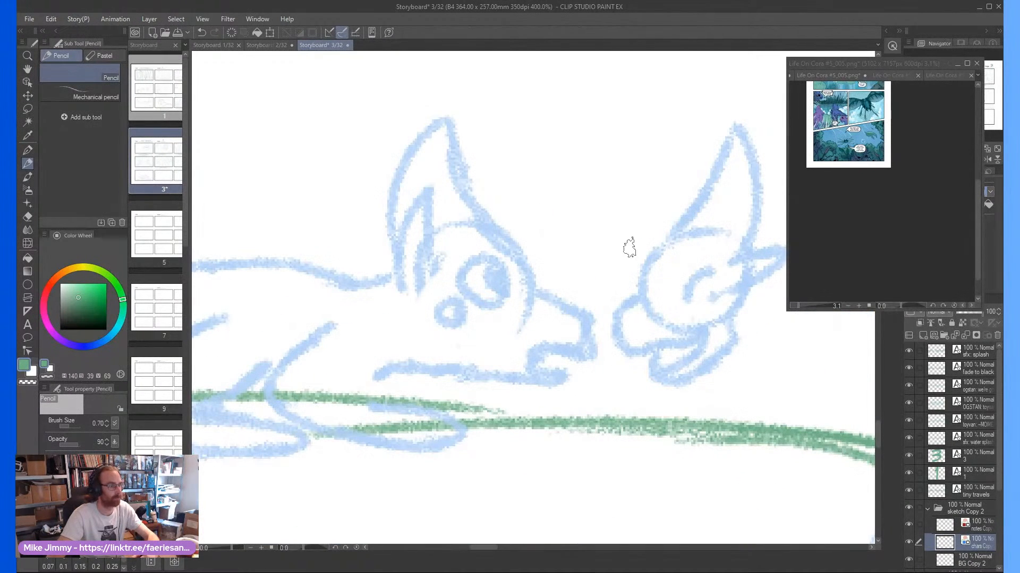
pyautogui.moveTo(632, 256)
pyautogui.mouseDown()
pyautogui.moveTo(588, 264)
pyautogui.moveTo(556, 277)
pyautogui.mouseUp()
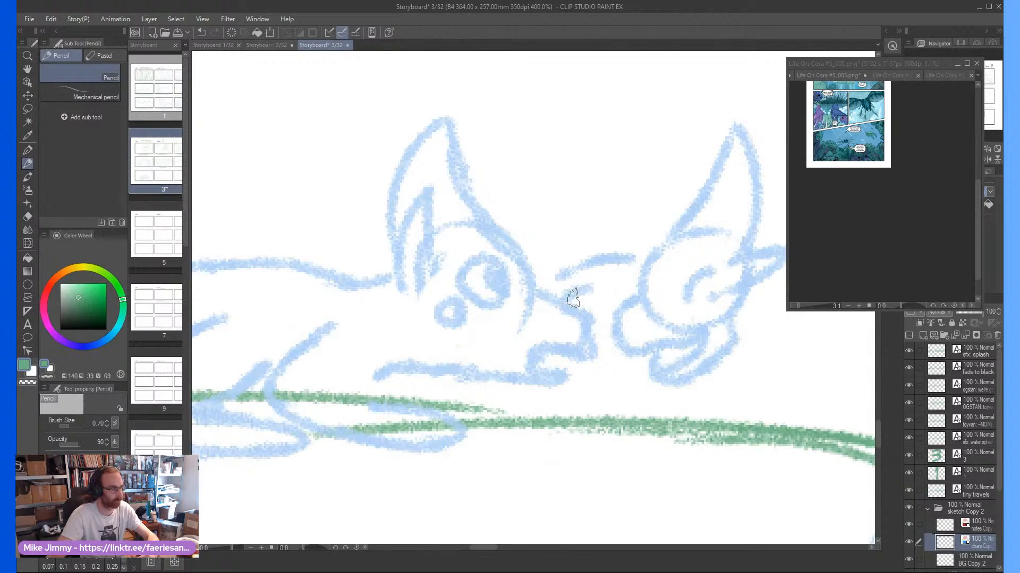
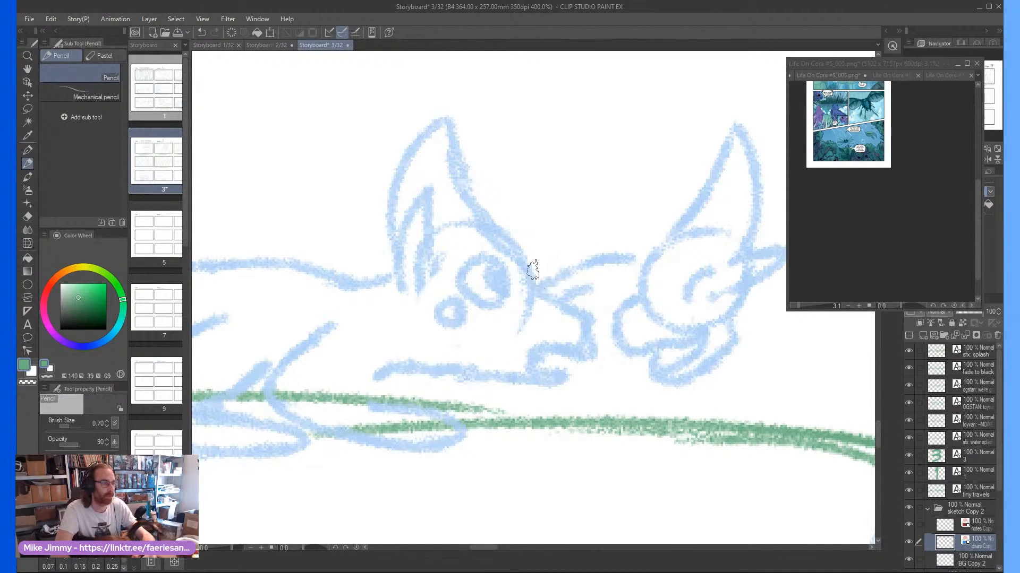
# Pencil a front paw beneath the first rider's muzzle and a narrow pointed spike slanting up and back from its shoulders
pyautogui.scroll(-3, 597, 223)
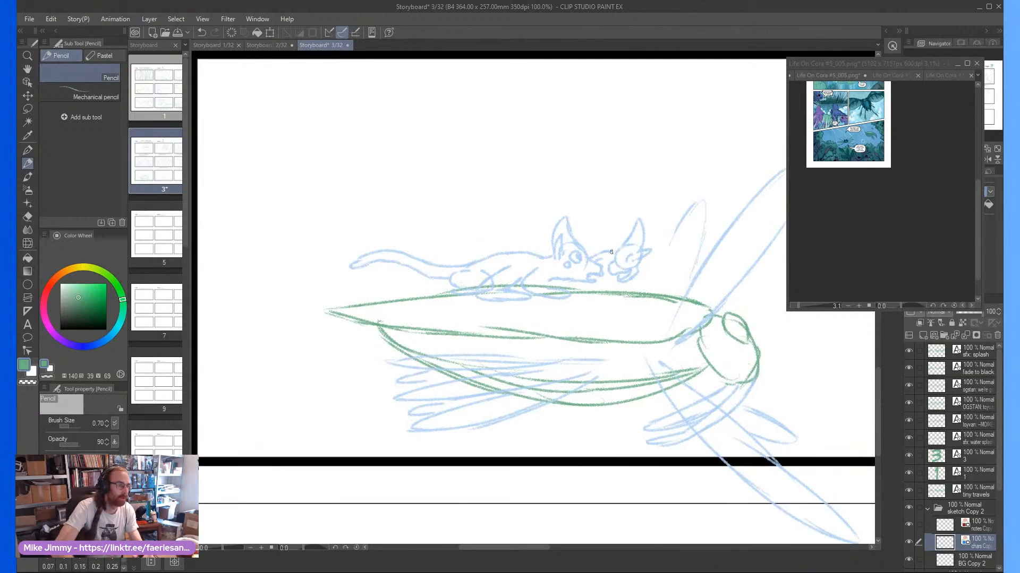
pyautogui.scroll(1, 584, 297)
pyautogui.scroll(-1, 611, 293)
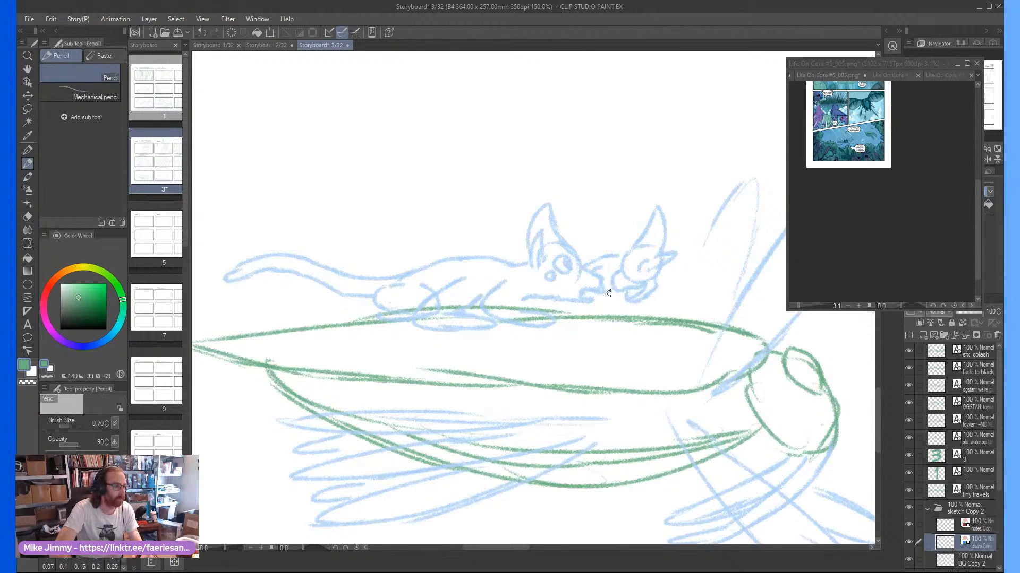
pyautogui.scroll(1, 609, 293)
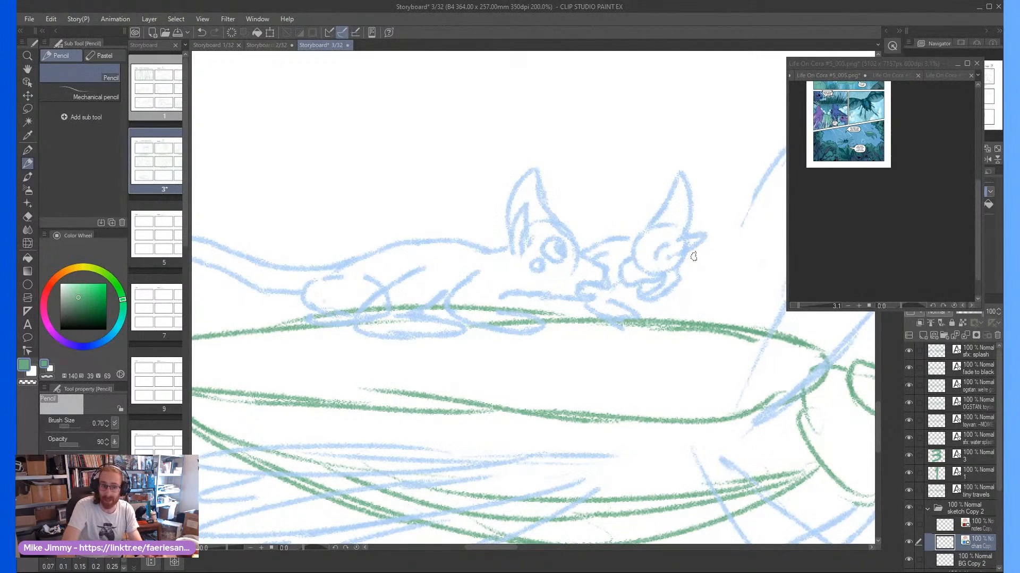
pyautogui.scroll(-2, 691, 255)
pyautogui.scroll(2, 521, 244)
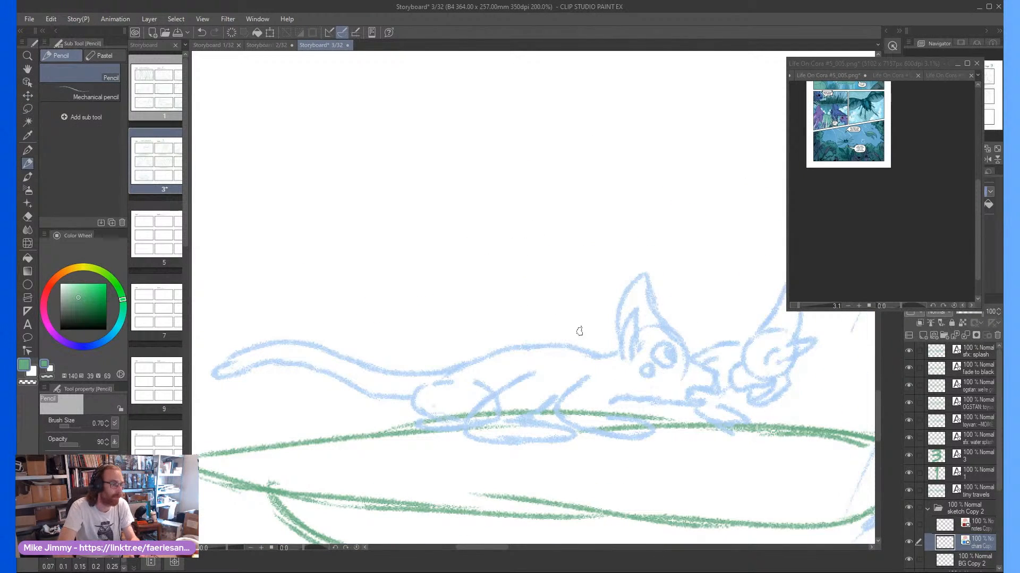
pyautogui.moveTo(579, 331)
pyautogui.mouseDown()
pyautogui.moveTo(492, 269)
pyautogui.moveTo(517, 307)
pyautogui.moveTo(554, 334)
pyautogui.mouseUp()
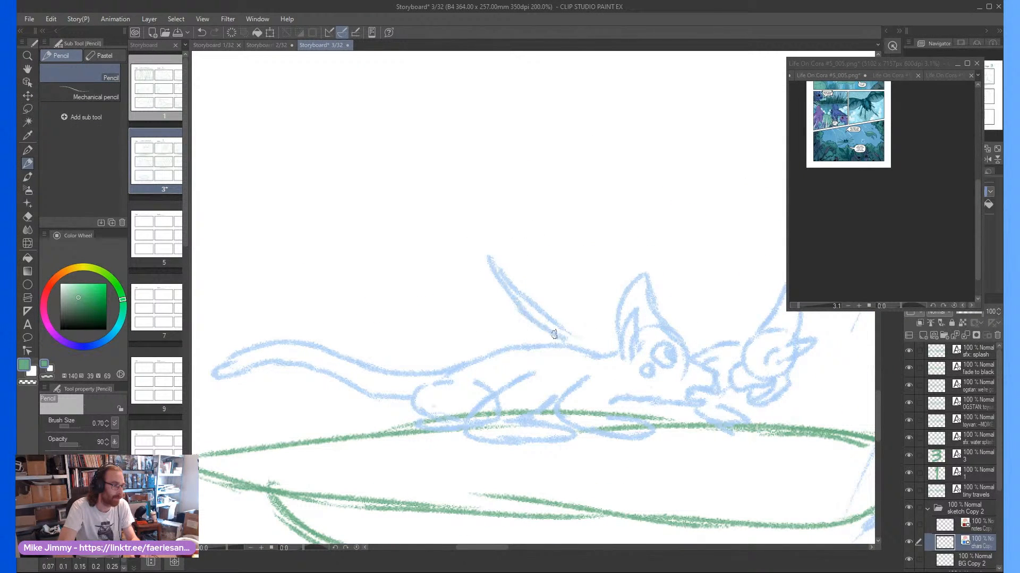
pyautogui.scroll(-3, 521, 288)
pyautogui.scroll(2, 681, 317)
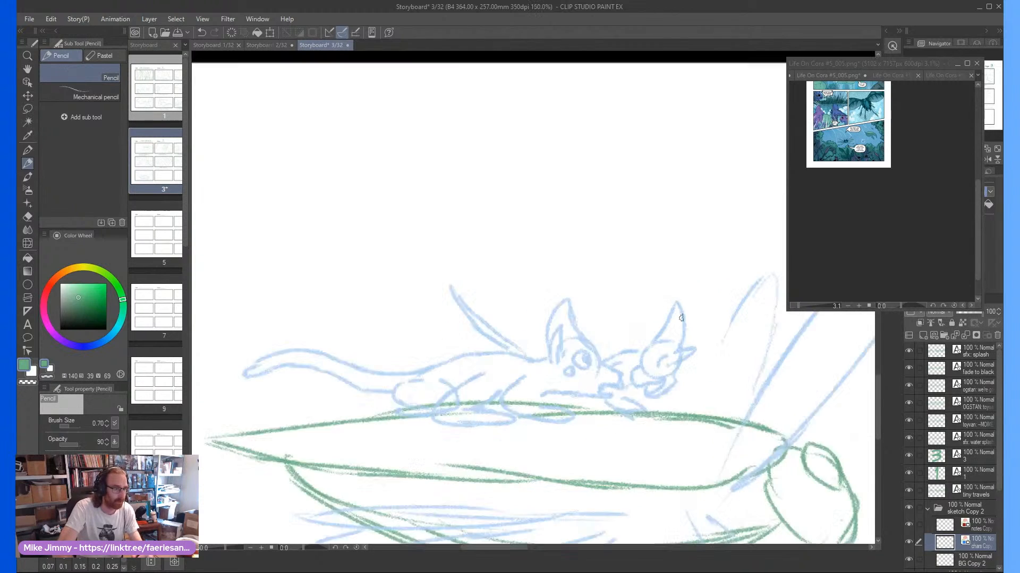
pyautogui.scroll(1, 682, 318)
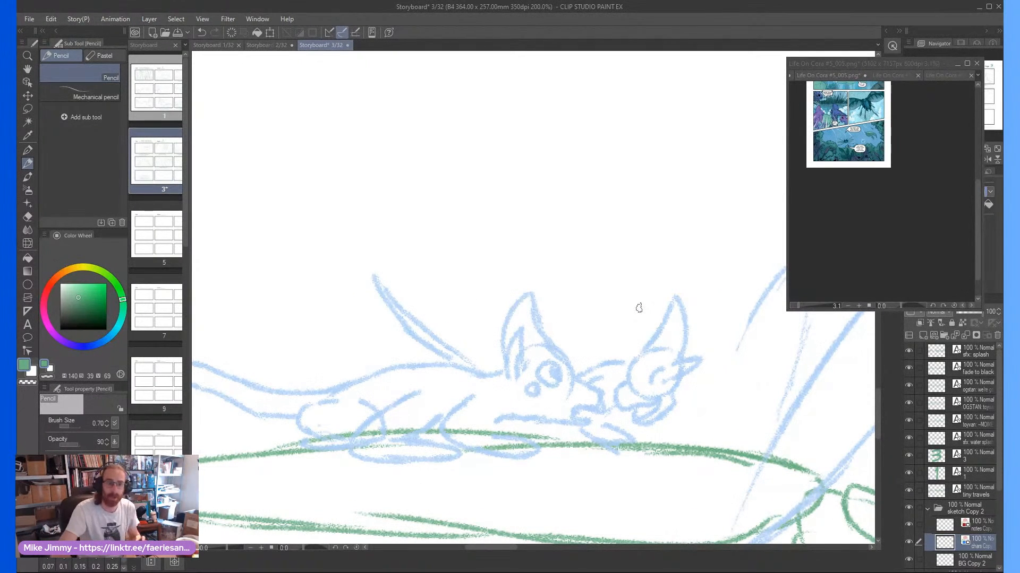
pyautogui.scroll(-2, 639, 308)
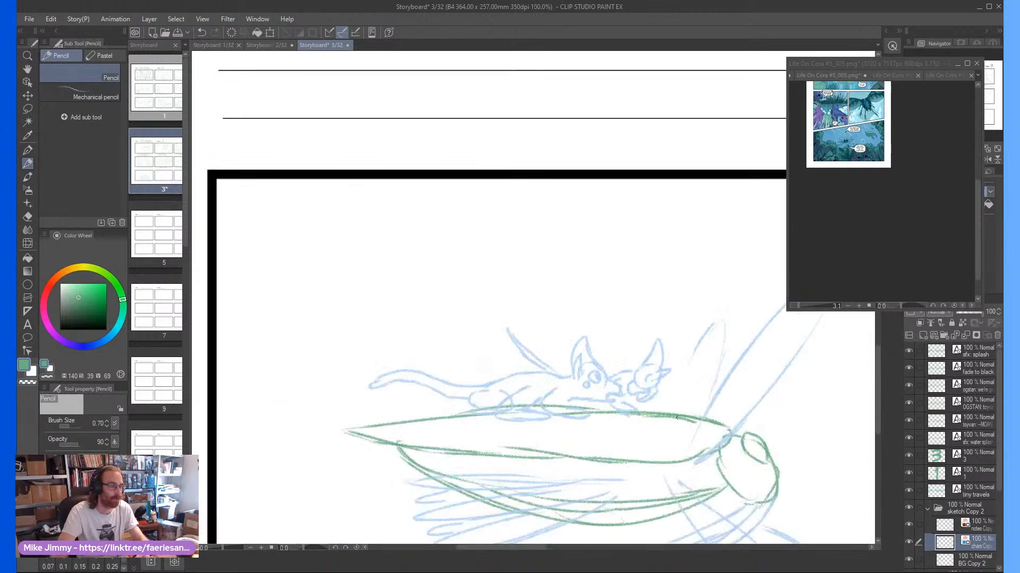
# Redraw the faint outline of the insect's shorter raised wing with firmer pencil strokes along both sides and the tip
pyautogui.scroll(2, 661, 410)
pyautogui.moveTo(660, 428)
pyautogui.mouseDown()
pyautogui.moveTo(681, 338)
pyautogui.moveTo(706, 290)
pyautogui.mouseUp()
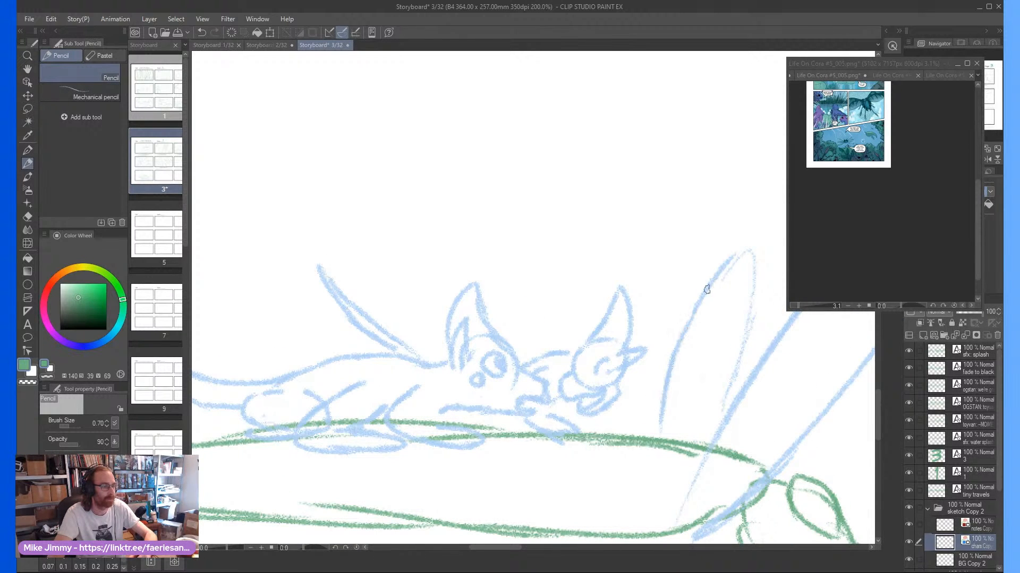
pyautogui.moveTo(741, 253)
pyautogui.mouseDown()
pyautogui.moveTo(753, 312)
pyautogui.moveTo(716, 427)
pyautogui.mouseUp()
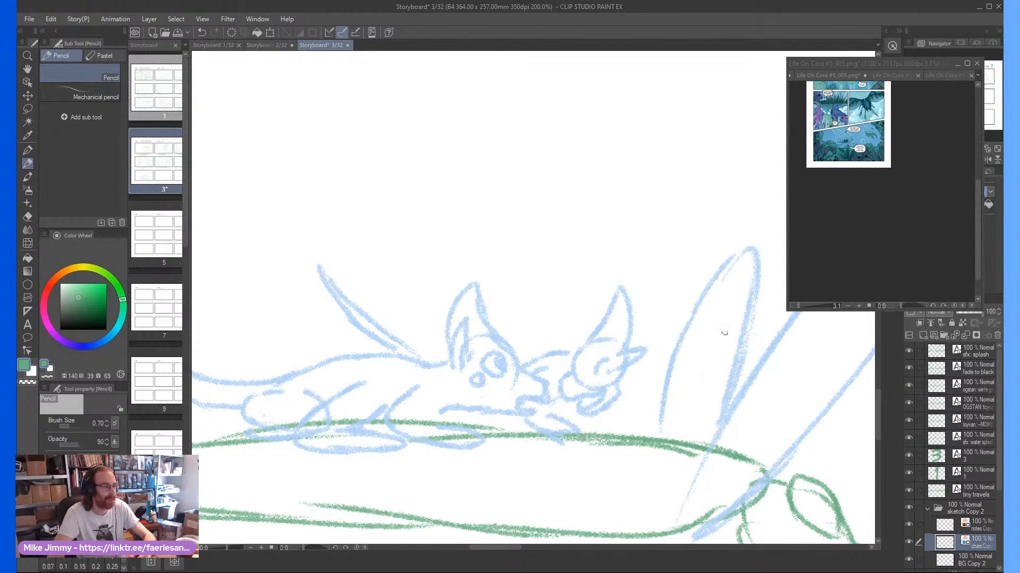
pyautogui.scroll(-3, 682, 337)
pyautogui.scroll(-1, 638, 386)
pyautogui.scroll(1, 579, 284)
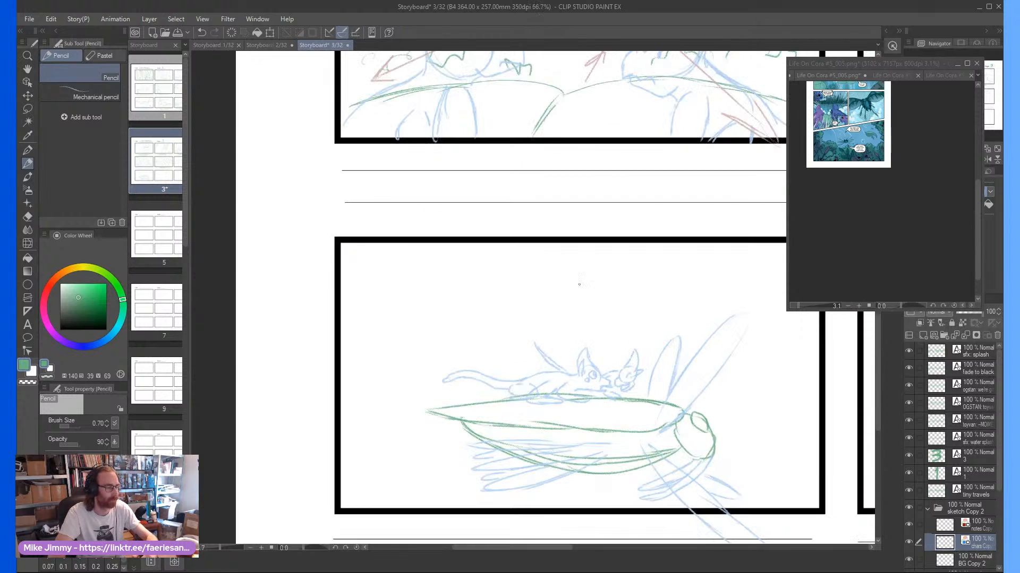
# On the notes layer, pencil a faint horizon line above the riders and two scalloped foliage outlines around it
pyautogui.click(961, 526)
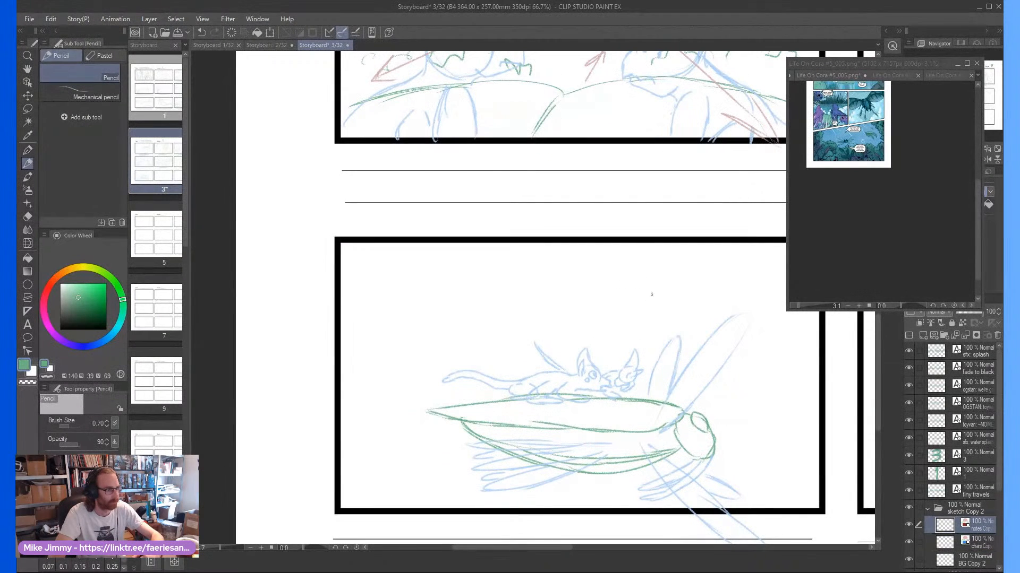
pyautogui.moveTo(675, 292); pyautogui.dragTo(576, 298)
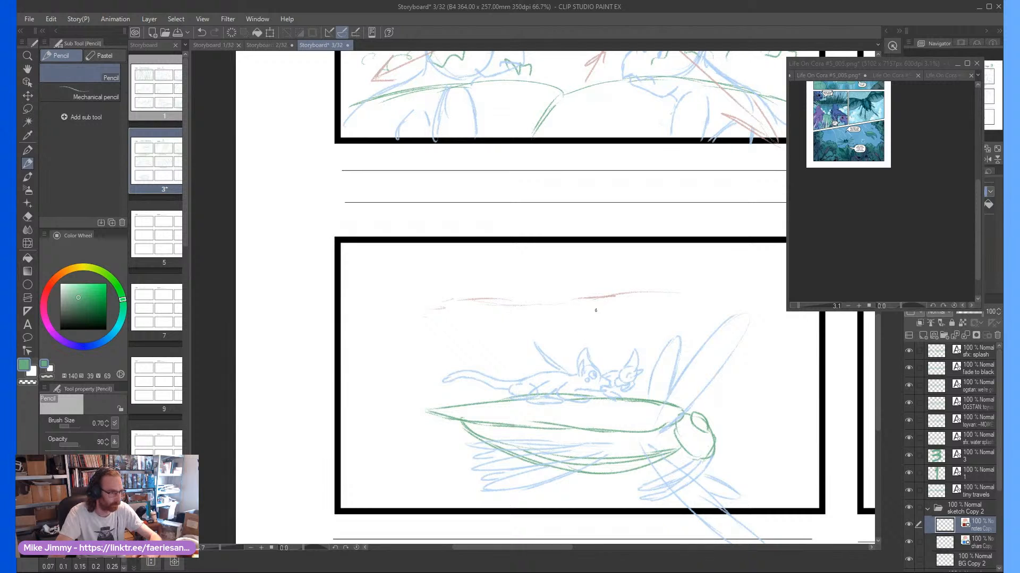
pyautogui.moveTo(596, 310); pyautogui.dragTo(549, 333)
pyautogui.moveTo(694, 264); pyautogui.dragTo(647, 325)
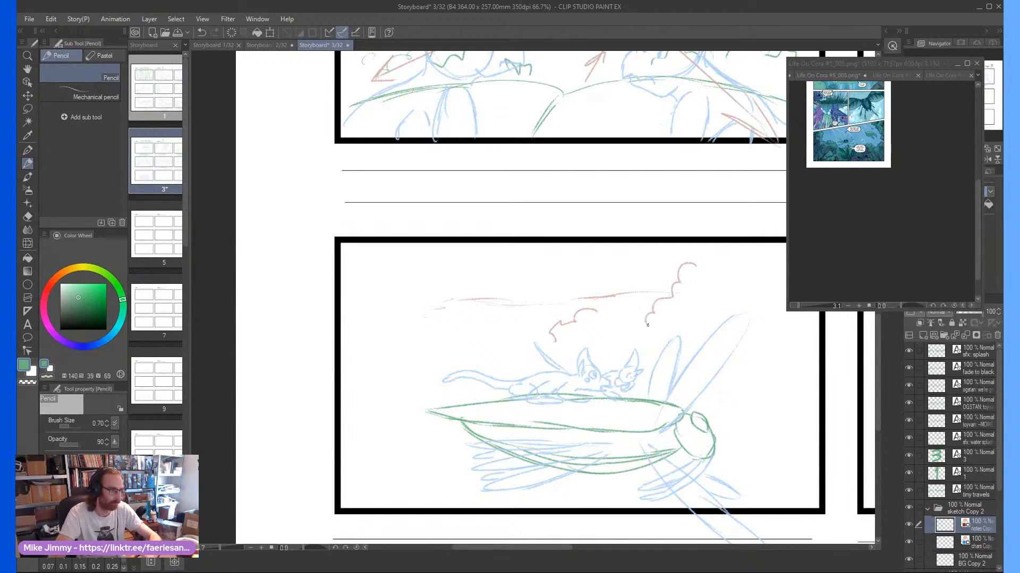
# Pencil a leftward motion arrow above the horizon and a small rightward arrow on the insect's body
pyautogui.moveTo(608, 277); pyautogui.dragTo(536, 272)
pyautogui.moveTo(575, 258)
pyautogui.mouseDown()
pyautogui.moveTo(535, 272)
pyautogui.moveTo(557, 278)
pyautogui.mouseUp()
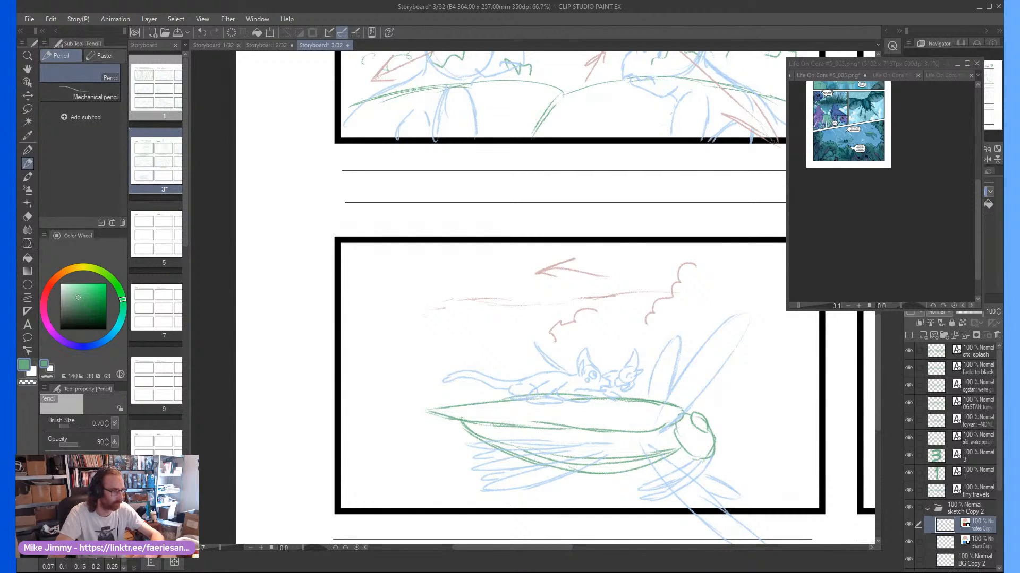
pyautogui.moveTo(607, 417)
pyautogui.mouseDown()
pyautogui.moveTo(639, 415)
pyautogui.moveTo(623, 423)
pyautogui.mouseUp()
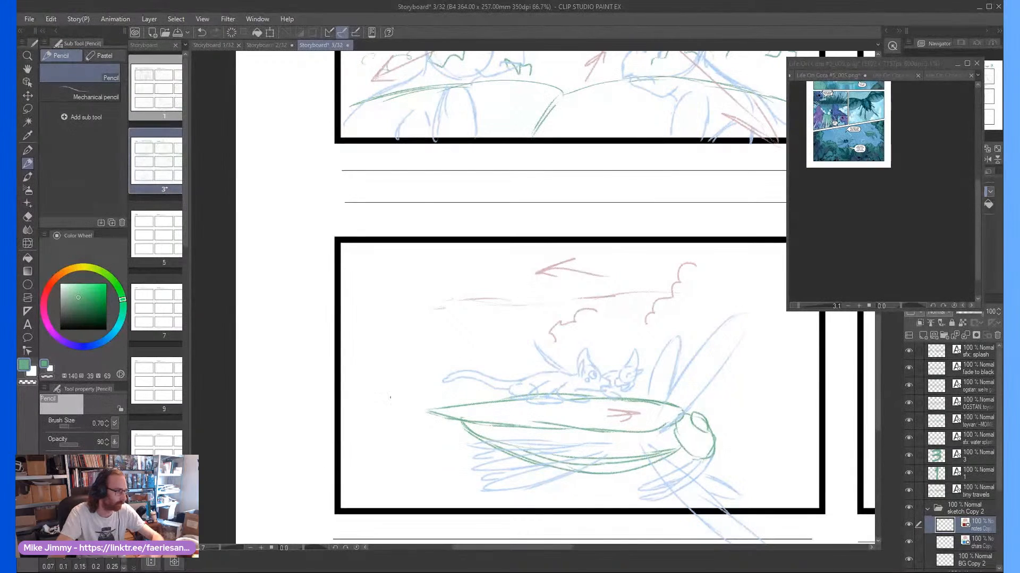
# Pencil two scalloped foliage outlines in the frame's left part, behind the insect's tail
pyautogui.scroll(-1, 390, 417)
pyautogui.scroll(1, 389, 431)
pyautogui.moveTo(410, 437); pyautogui.dragTo(357, 479)
pyautogui.moveTo(403, 416)
pyautogui.mouseDown()
pyautogui.moveTo(408, 375)
pyautogui.moveTo(430, 359)
pyautogui.mouseUp()
pyautogui.scroll(-1, 714, 412)
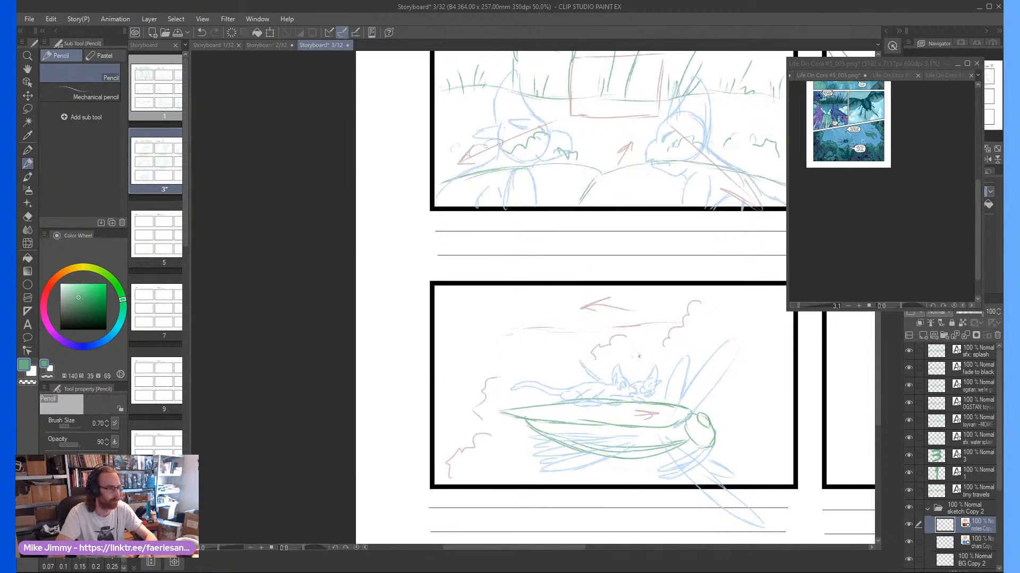
# Pencil steep plant strokes in front of the insect's head near the frame's right border, with a leftward arrow across them
pyautogui.scroll(1, 701, 404)
pyautogui.moveTo(794, 449); pyautogui.dragTo(799, 507)
pyautogui.moveTo(786, 425); pyautogui.dragTo(796, 481)
pyautogui.moveTo(760, 357)
pyautogui.mouseDown()
pyautogui.moveTo(780, 412)
pyautogui.moveTo(771, 380)
pyautogui.mouseUp()
pyautogui.moveTo(779, 365)
pyautogui.mouseDown()
pyautogui.moveTo(811, 418)
pyautogui.moveTo(813, 394)
pyautogui.moveTo(769, 426)
pyautogui.mouseUp()
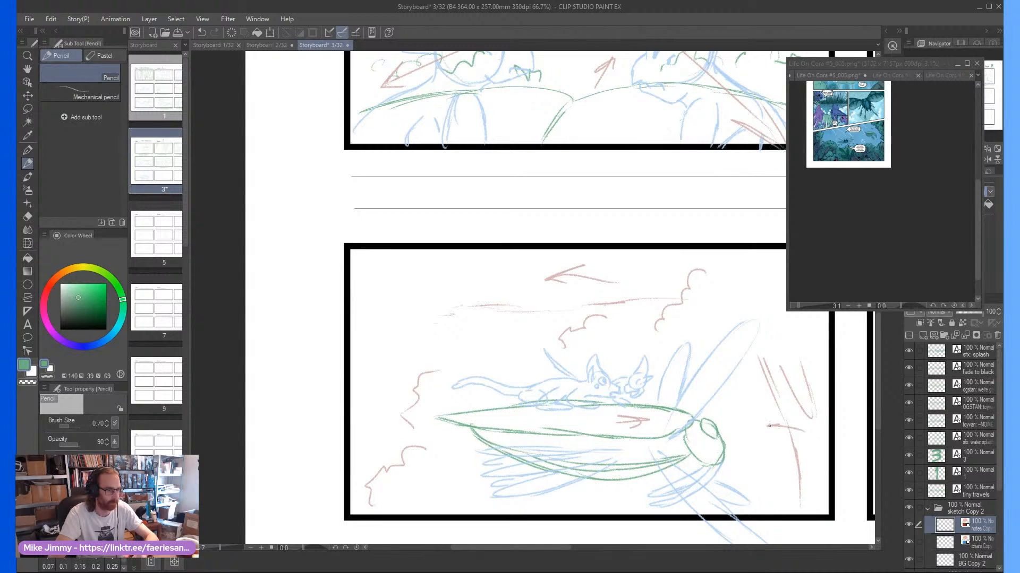
pyautogui.scroll(-2, 769, 412)
pyautogui.scroll(1, 782, 376)
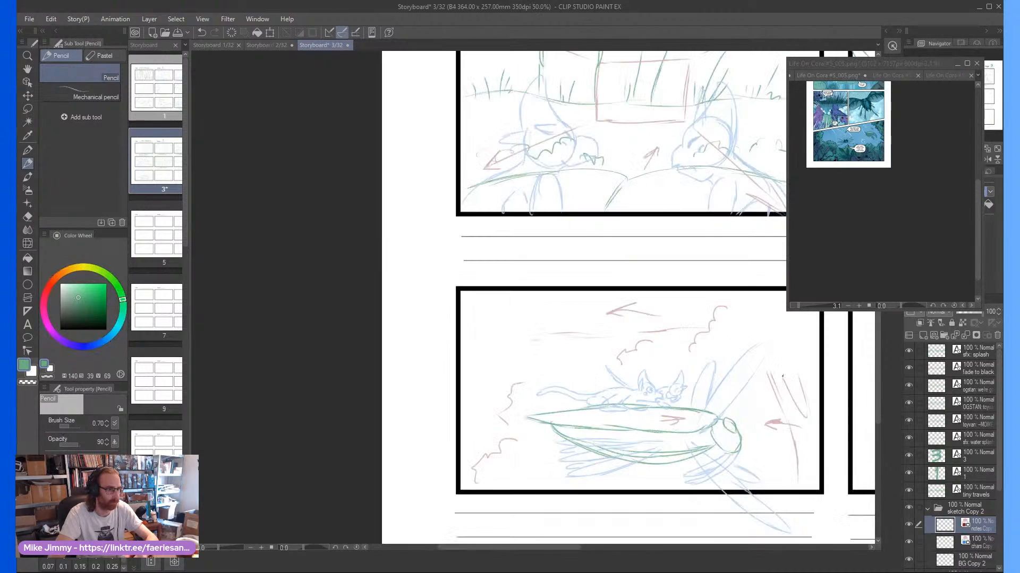
# Pencil a branching tree trunk along the frame's left border, with scalloped foliage rising above it
pyautogui.scroll(1, 491, 357)
pyautogui.moveTo(494, 404); pyautogui.dragTo(484, 438)
pyautogui.moveTo(502, 388)
pyautogui.mouseDown()
pyautogui.moveTo(481, 450)
pyautogui.moveTo(492, 407)
pyautogui.moveTo(477, 408)
pyautogui.mouseUp()
pyautogui.moveTo(492, 353); pyautogui.dragTo(477, 389)
pyautogui.moveTo(457, 343); pyautogui.dragTo(457, 397)
pyautogui.moveTo(459, 378)
pyautogui.mouseDown()
pyautogui.moveTo(450, 445)
pyautogui.moveTo(481, 491)
pyautogui.mouseUp()
pyautogui.scroll(-1, 518, 411)
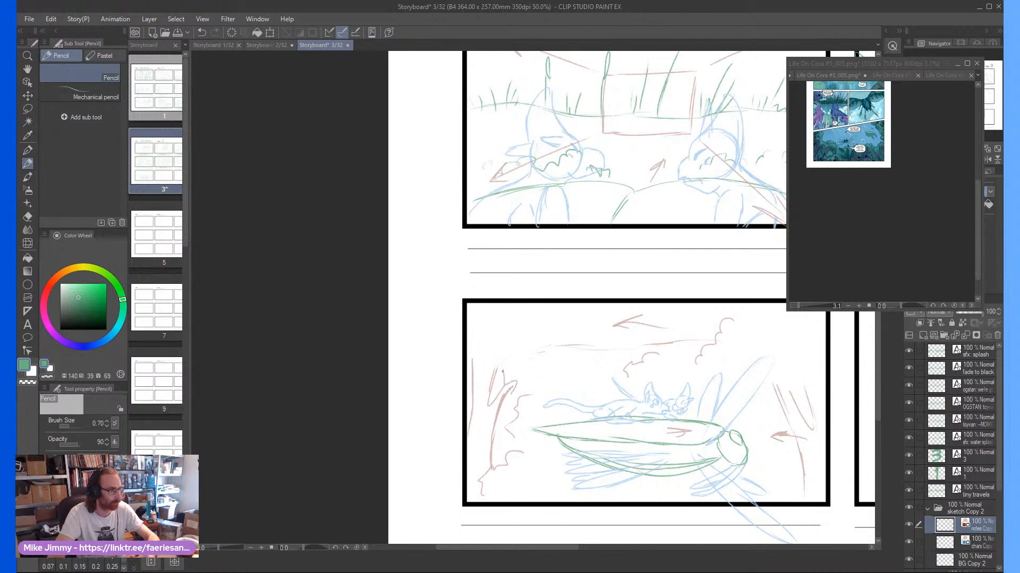
pyautogui.scroll(-1, 563, 357)
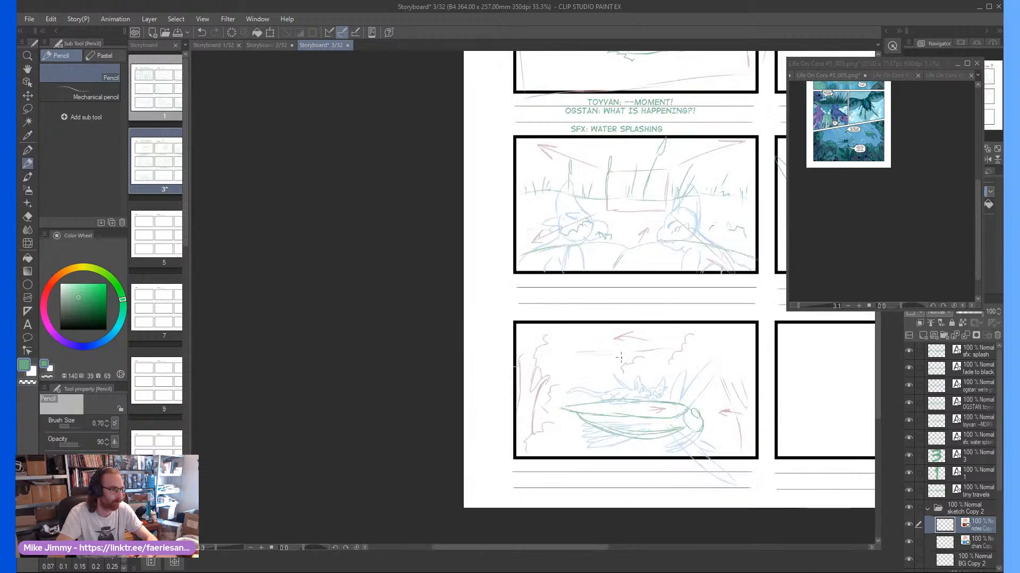
pyautogui.scroll(1, 562, 357)
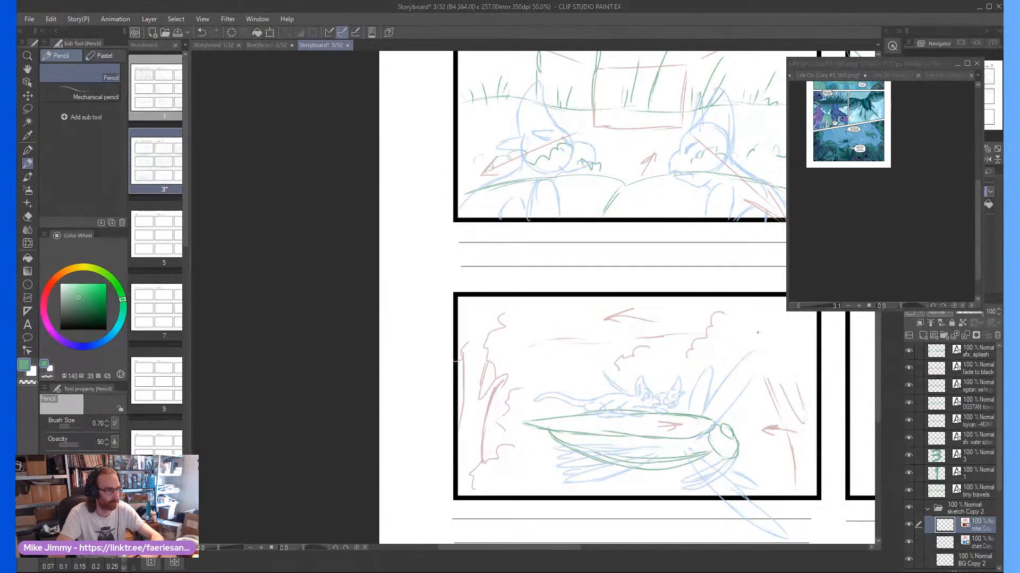
# Add leftward motion arrows beside the upper-right foliage and at the base of the left tree
pyautogui.moveTo(760, 332); pyautogui.dragTo(717, 336)
pyautogui.moveTo(739, 325); pyautogui.dragTo(717, 336)
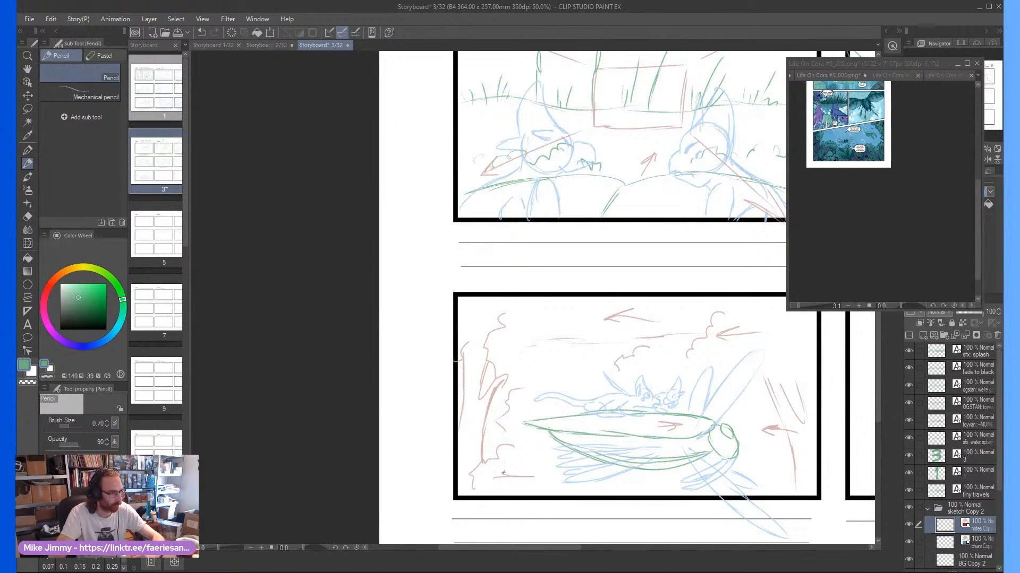
pyautogui.scroll(-2, 503, 482)
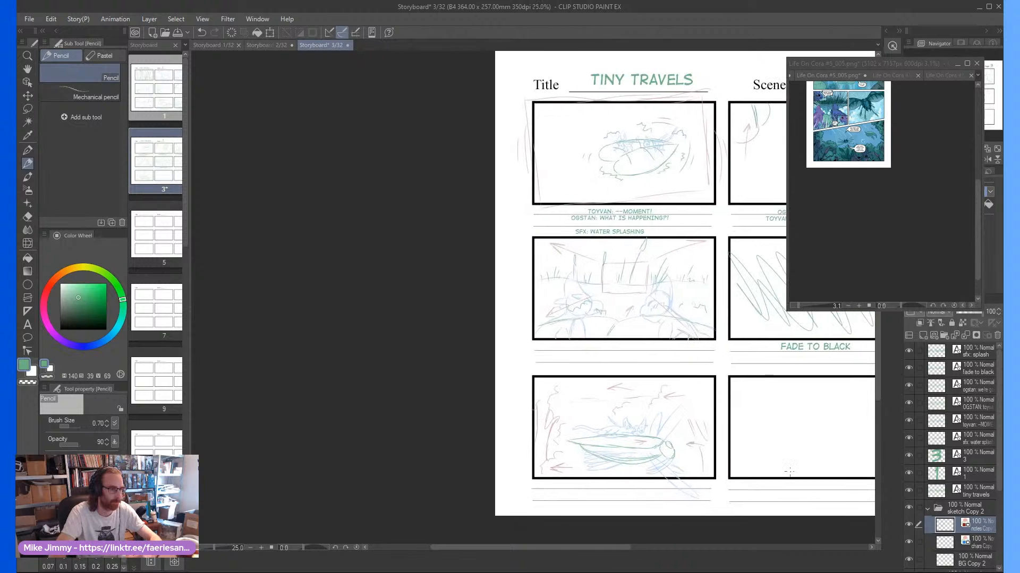
pyautogui.scroll(2, 600, 506)
pyautogui.moveTo(475, 432); pyautogui.dragTo(459, 421)
# Erase the part of the insect's lower wing that extends past the frame's bottom border on the character layer
pyautogui.press('e')
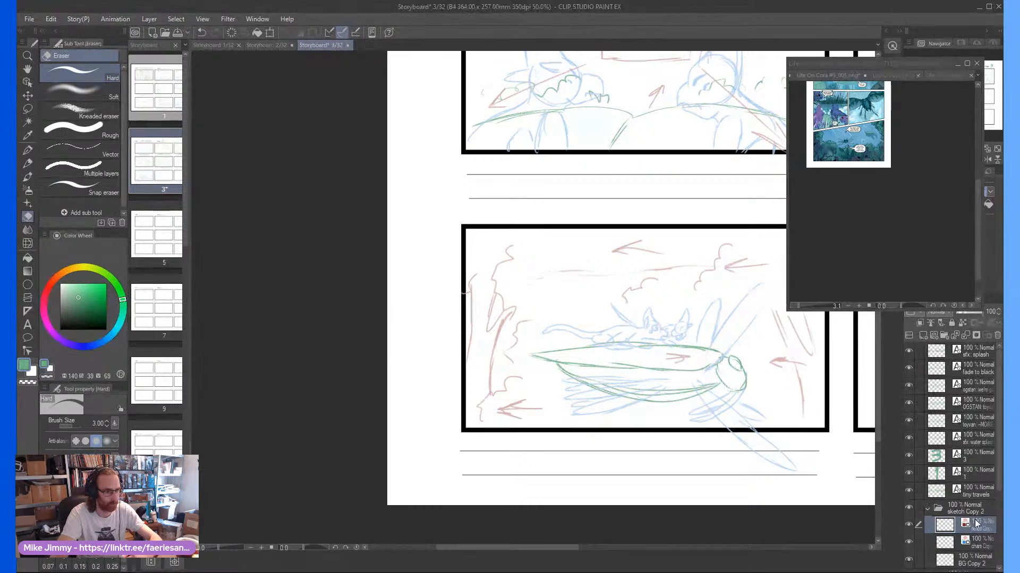
pyautogui.click(974, 544)
pyautogui.moveTo(727, 438); pyautogui.dragTo(808, 471)
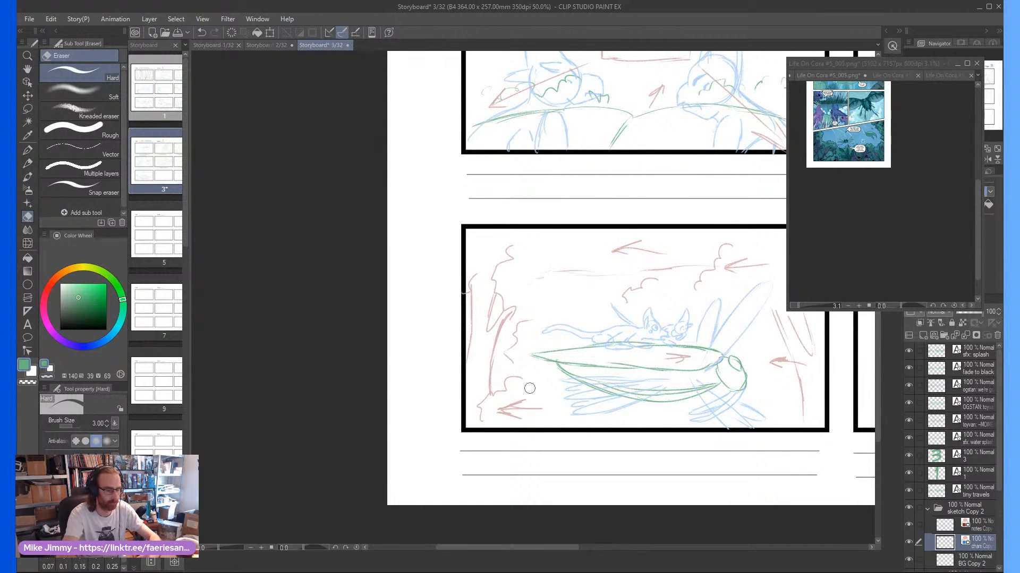
pyautogui.press('p')
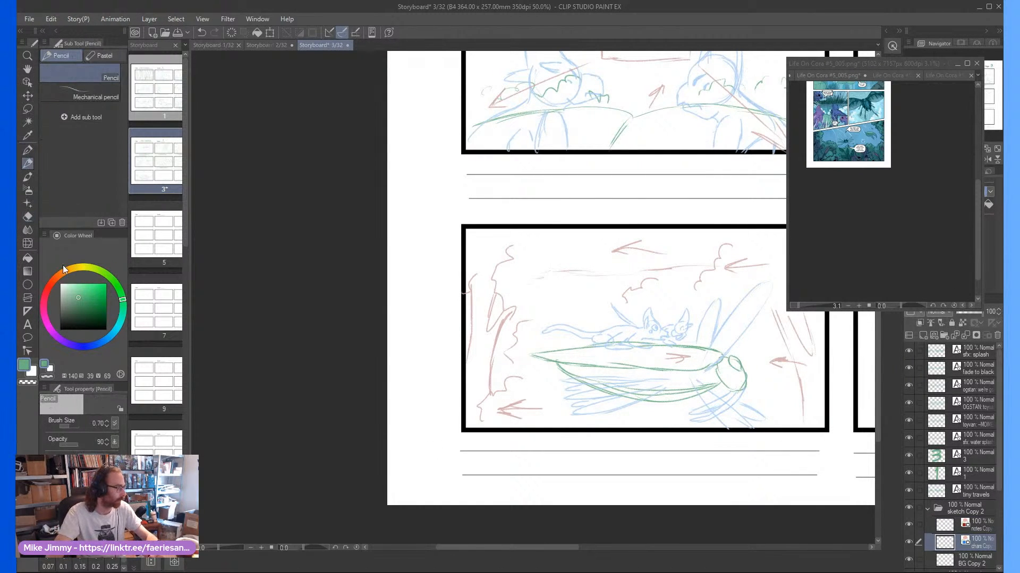
# Start a caption on the first line below frame seven with the text "OGSTAN: WHY"
pyautogui.click(27, 325)
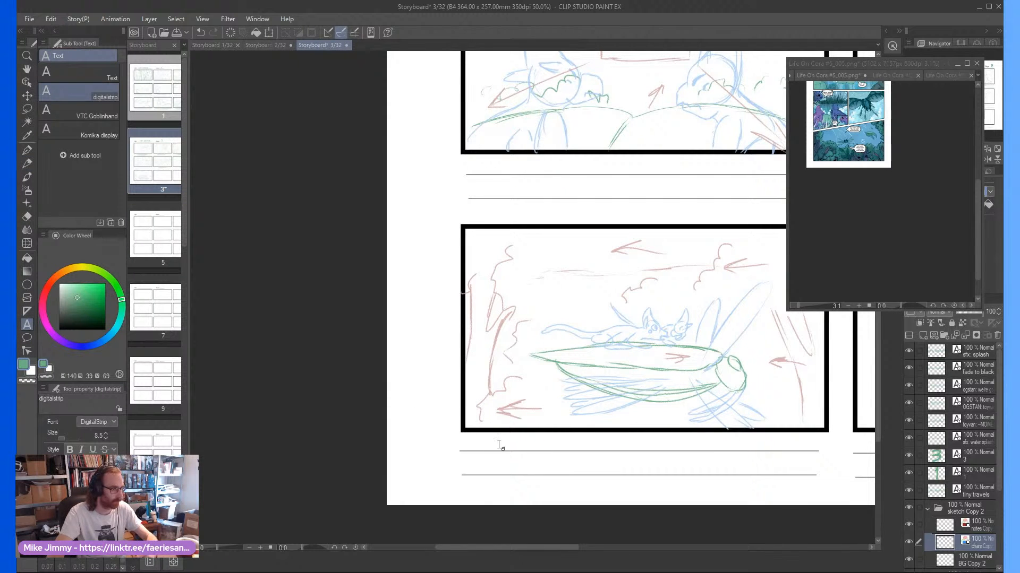
pyautogui.click(527, 441)
pyautogui.write('OGSTA')
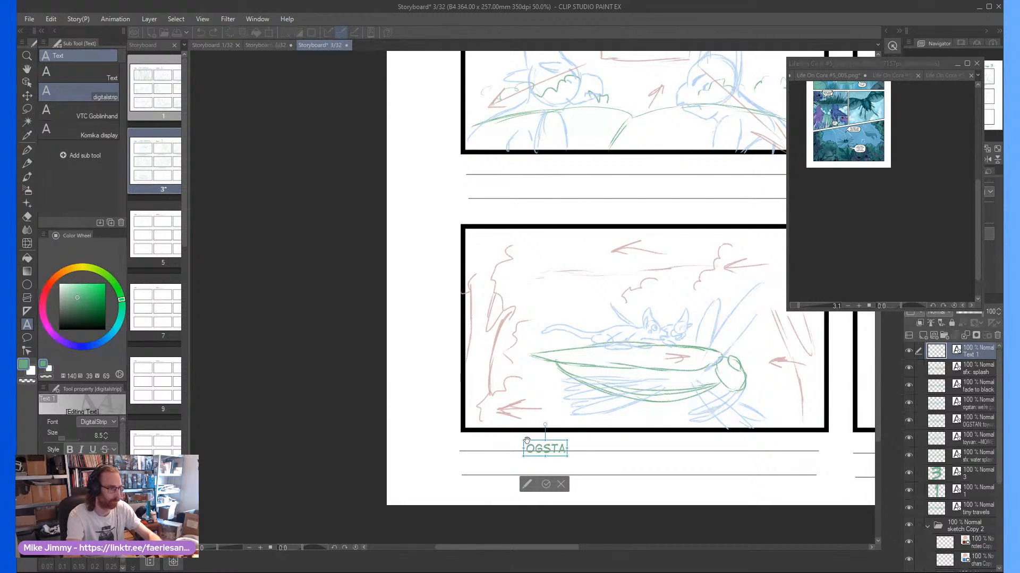
pyautogui.write('N: WHY')
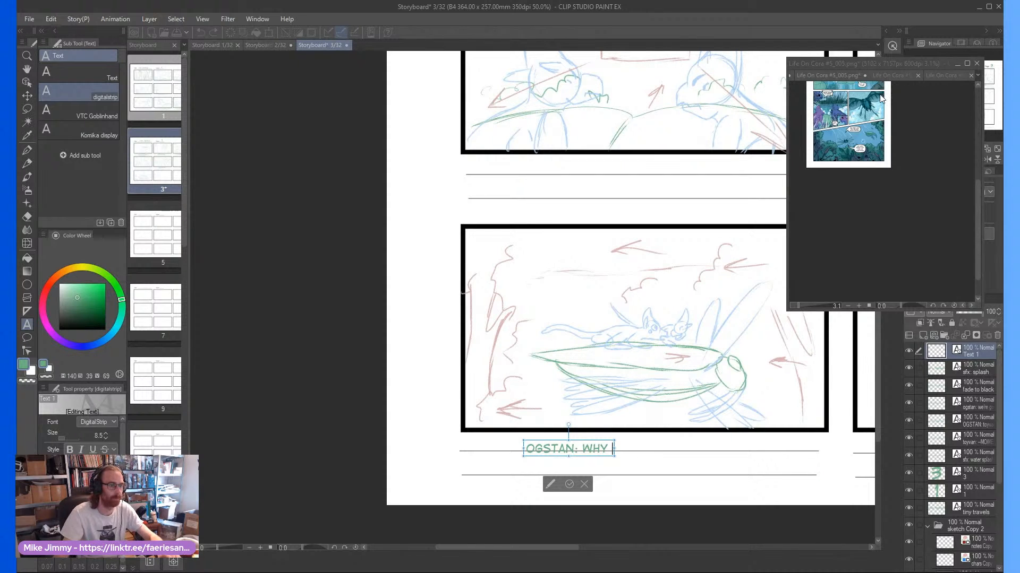
# Check the comic panel's dialogue and complete the caption's first line as "OGSTAN: WHY DIDN'T YOU TELL ME THIS WOULD HAPPEN?!"
pyautogui.click(876, 139)
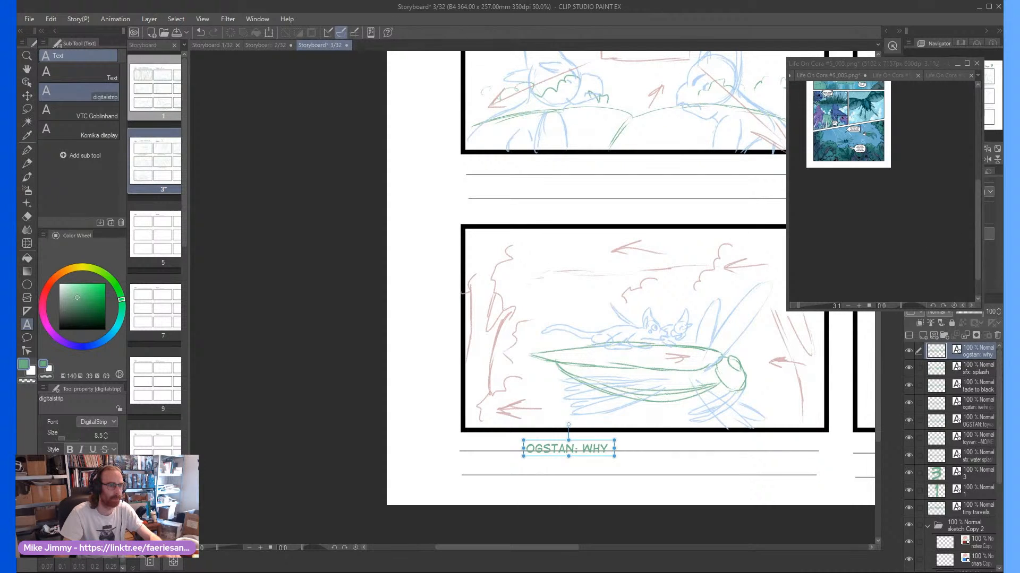
pyautogui.scroll(5, 863, 132)
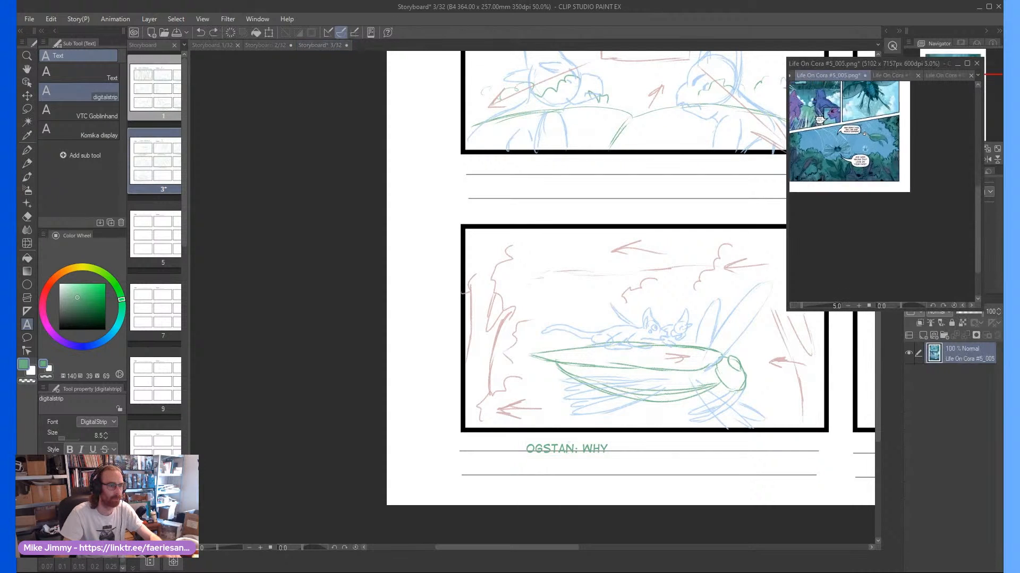
pyautogui.click(612, 451)
pyautogui.click(607, 447)
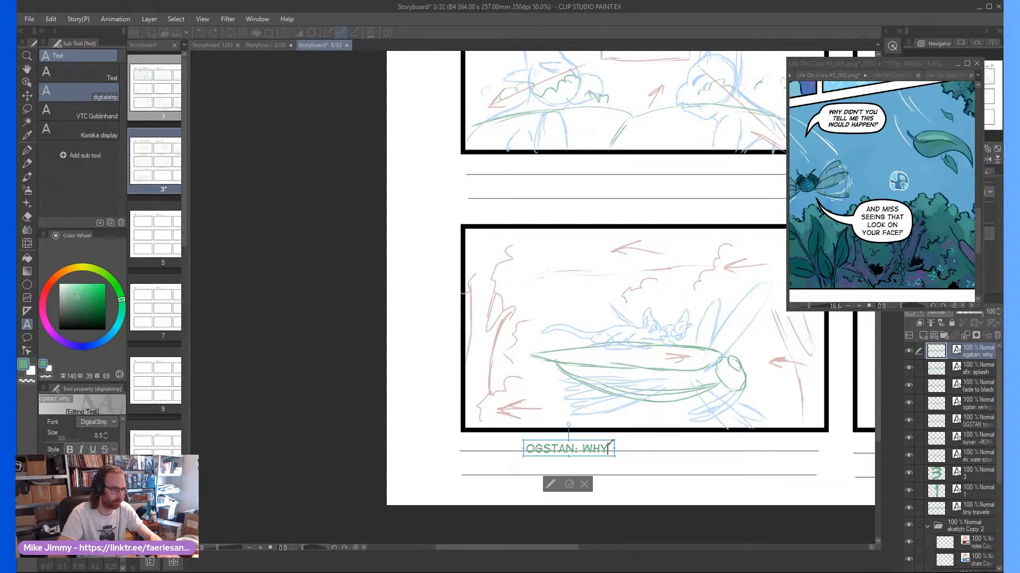
pyautogui.write("didn't you tell me")
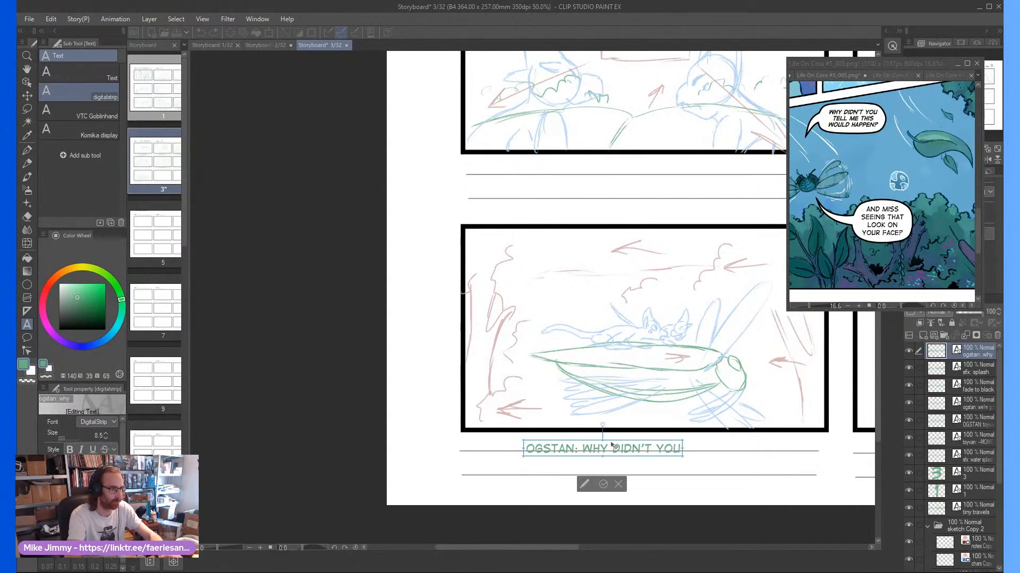
pyautogui.write(' this would happ')
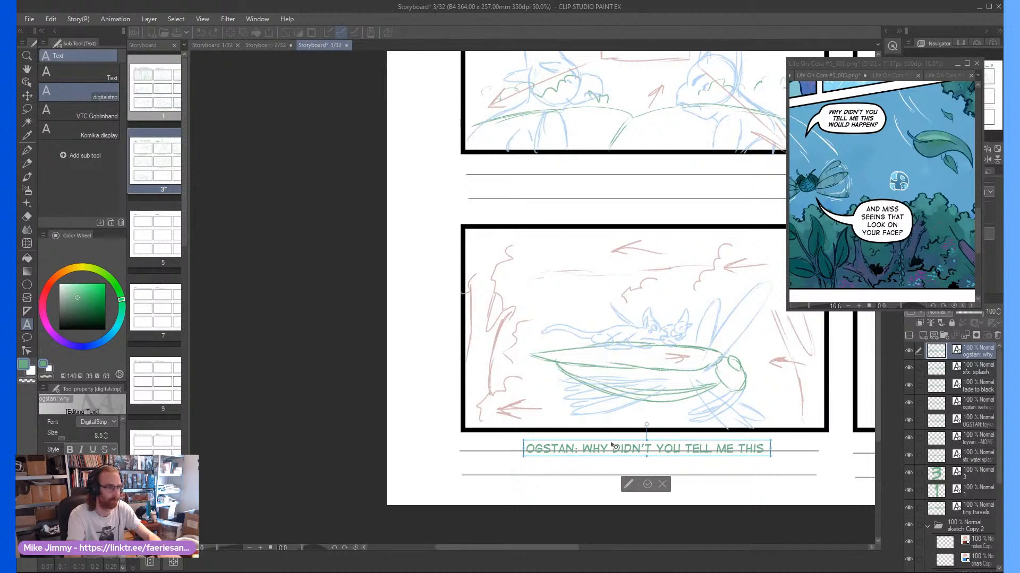
pyautogui.write('en?!')
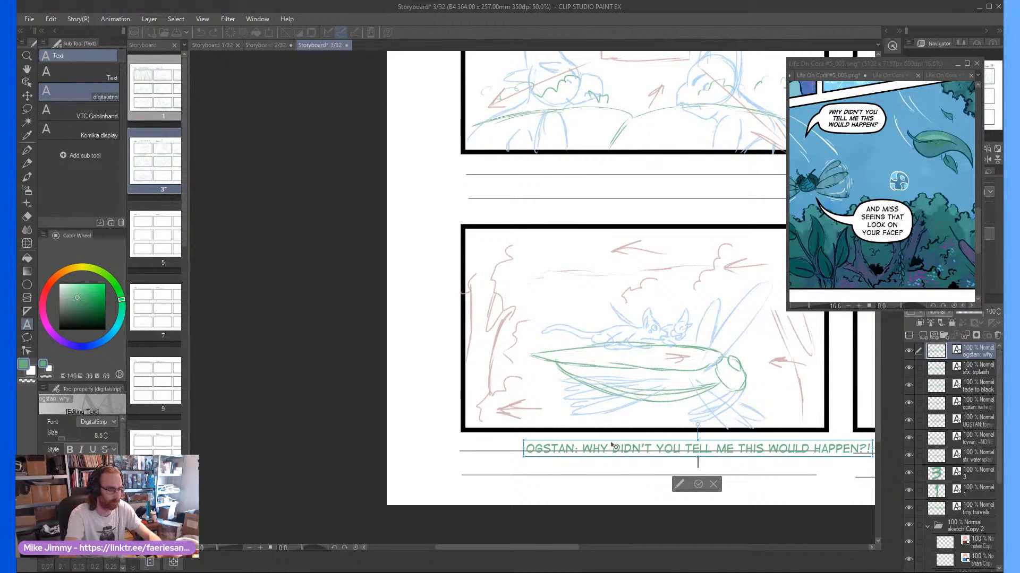
# Add the caption line "TOYVAN: AND MISS SEEING THAT LOOK ON YOUR FACE?" and shift the whole caption to fit beneath frame seven
pyautogui.press('Return')
pyautogui.write('toyvan: a')
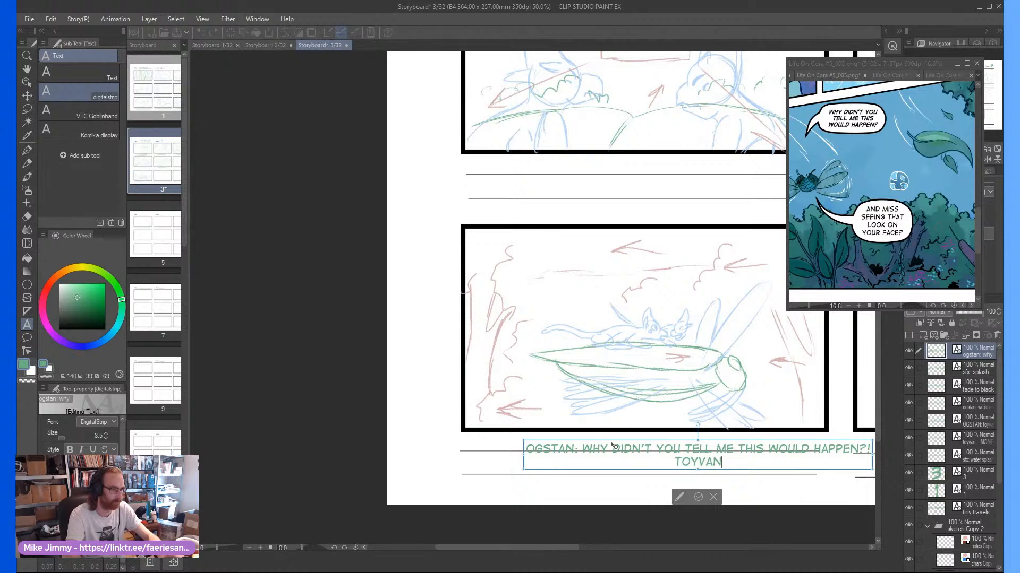
pyautogui.write('nd miss see')
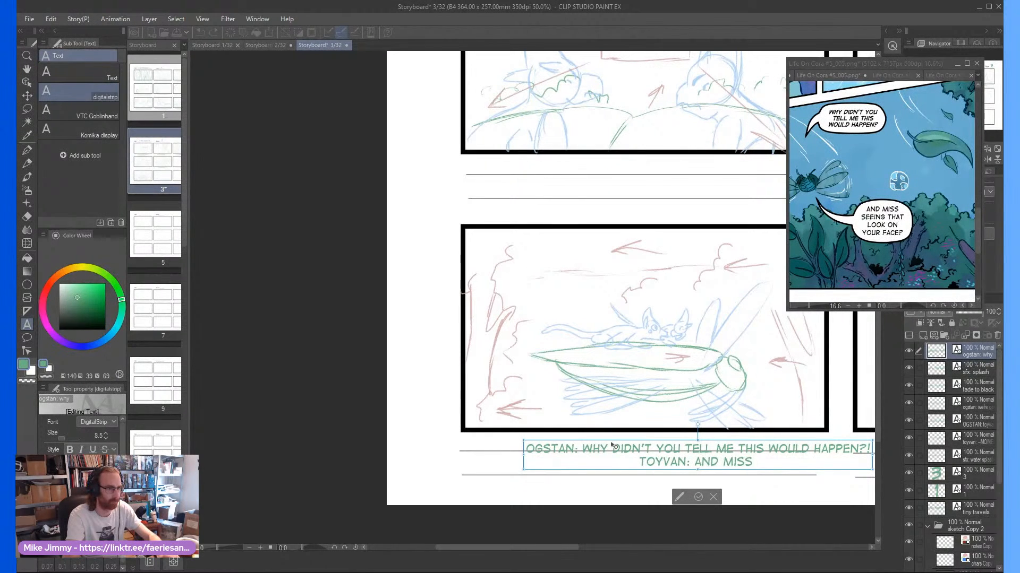
pyautogui.write('ing that look on y')
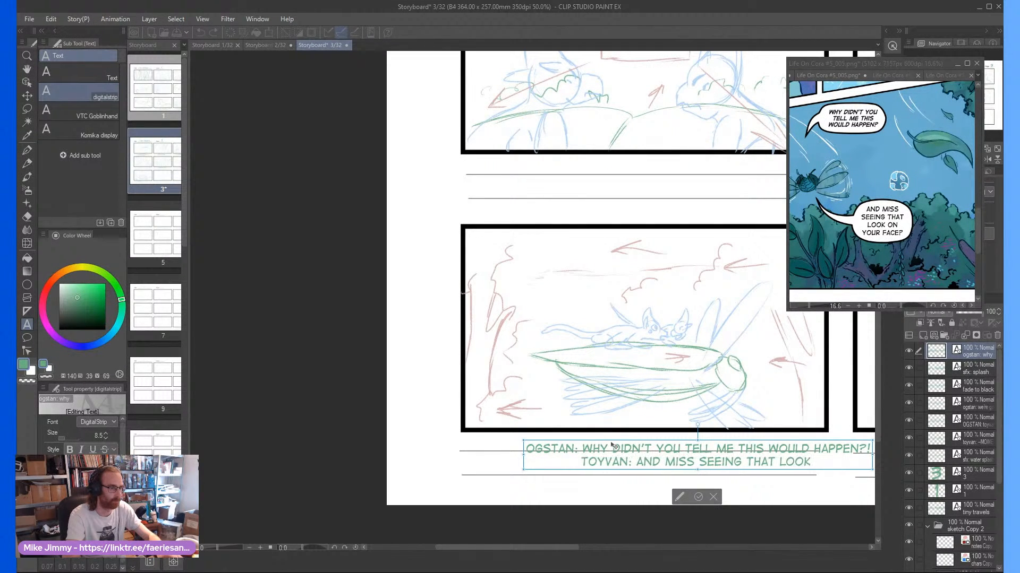
pyautogui.write('our face?')
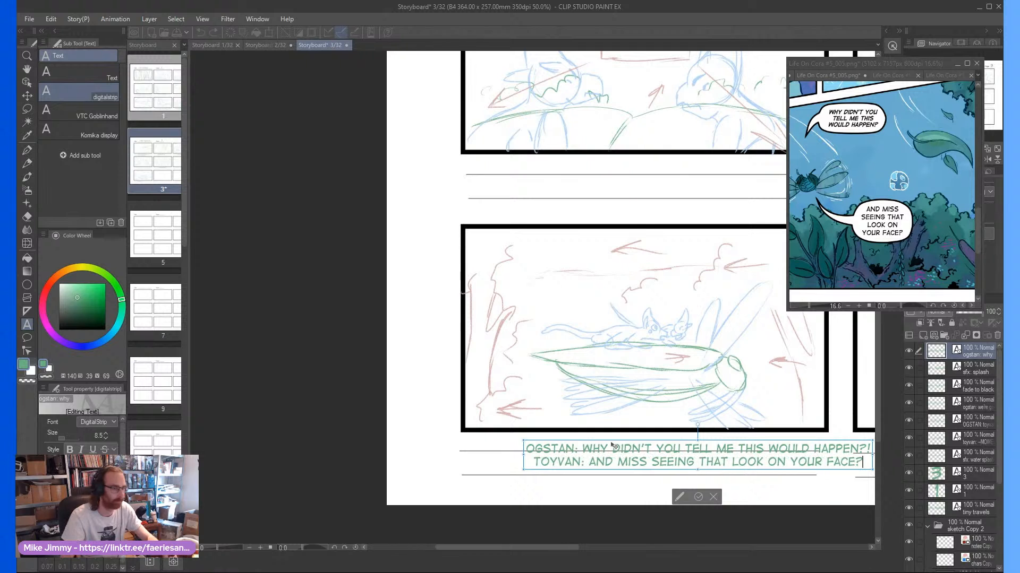
pyautogui.click(698, 497)
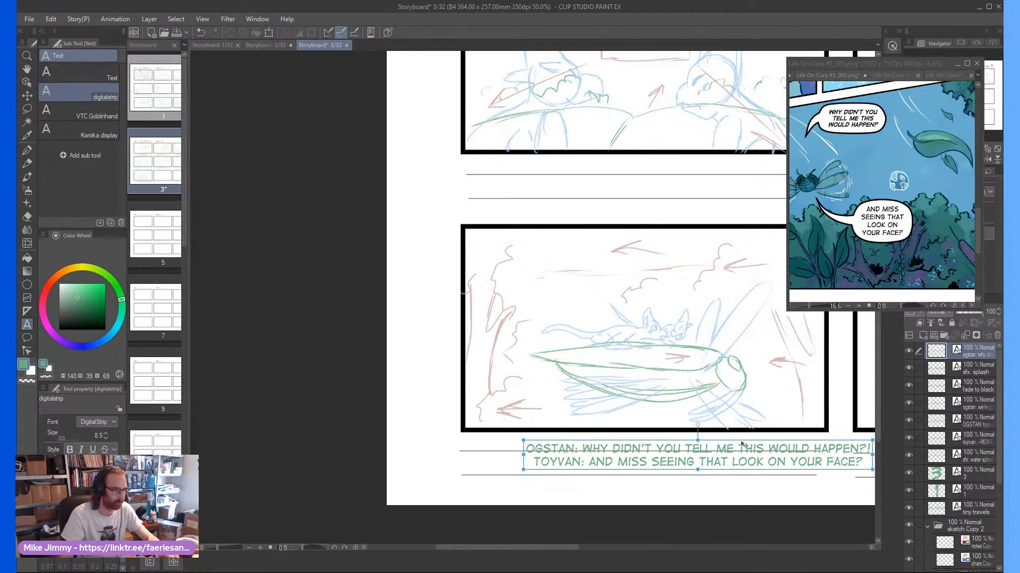
pyautogui.moveTo(743, 445); pyautogui.dragTo(678, 440)
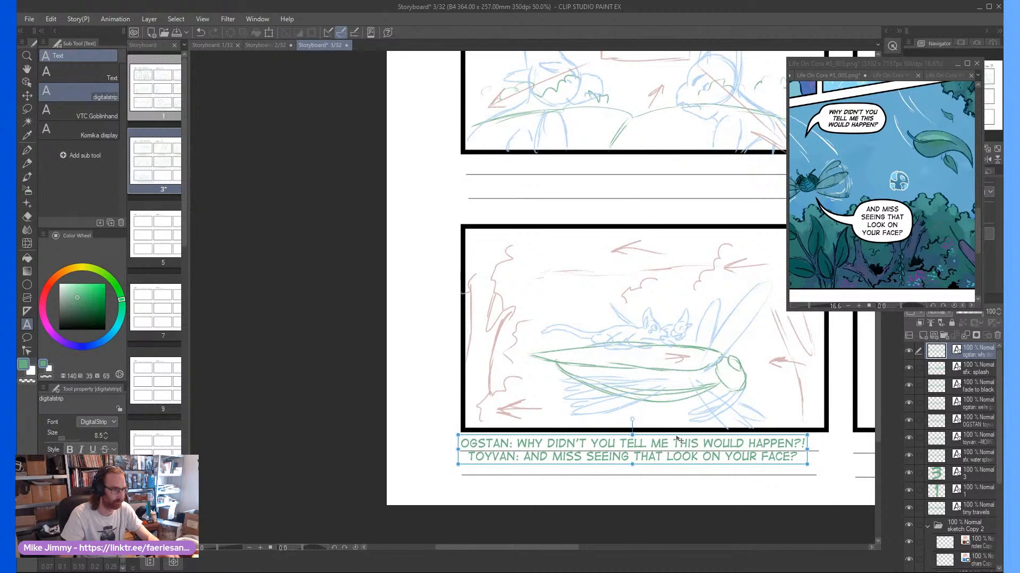
# Make the chars layer in the sketch Copy 2 folder active with the Pencil tool for drawing
pyautogui.moveTo(544, 548); pyautogui.dragTo(621, 549)
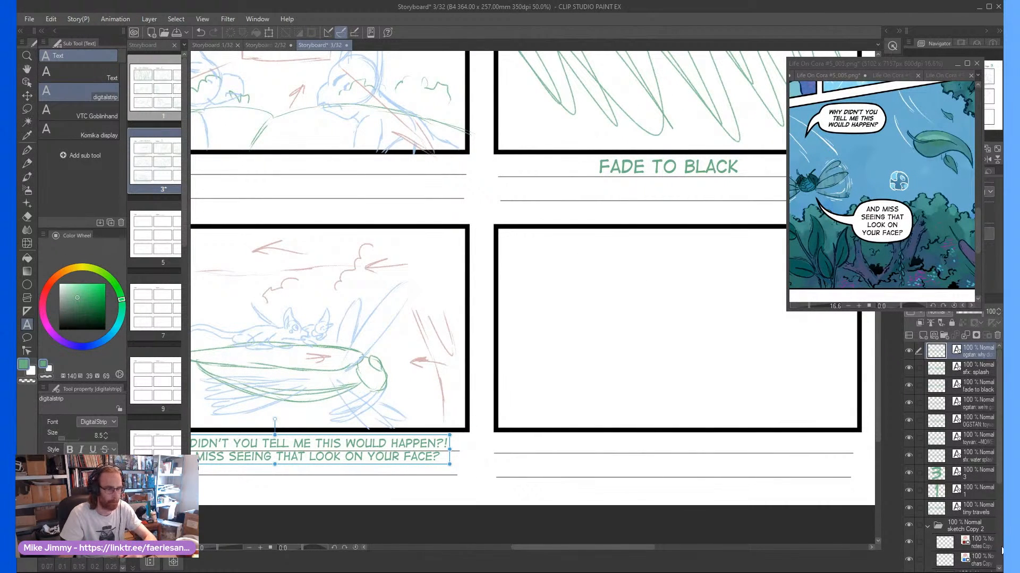
pyautogui.click(974, 565)
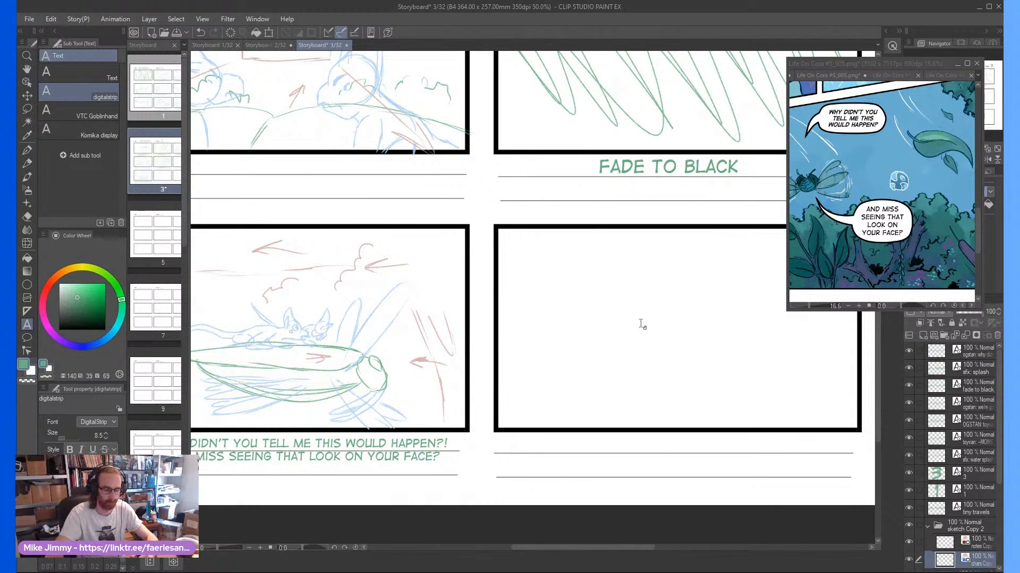
pyautogui.press('p')
# Compare the comic page's final panel with the storyboard's frame seven and the empty frame eight
pyautogui.scroll(-2, 813, 229)
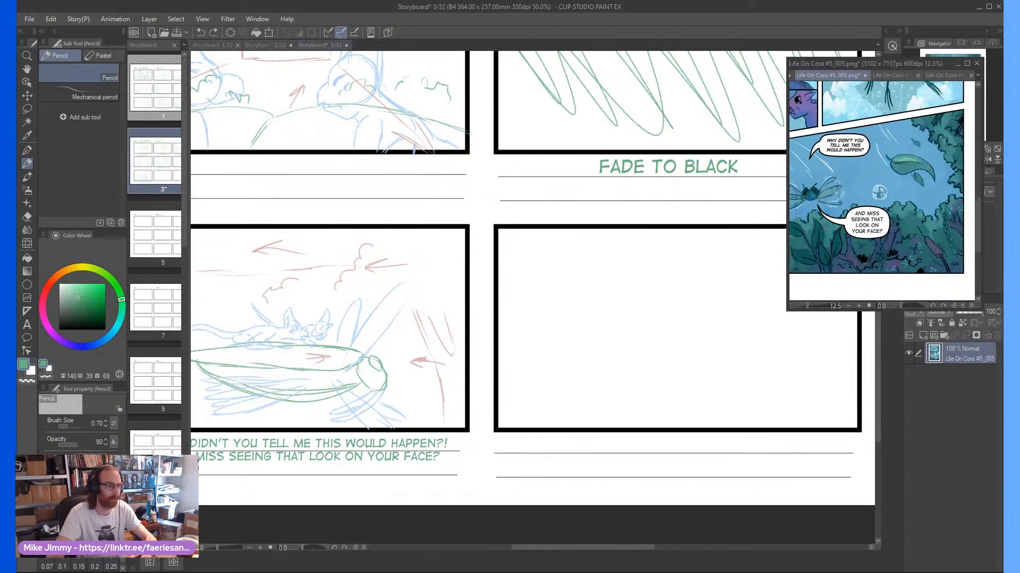
pyautogui.scroll(-3, 895, 203)
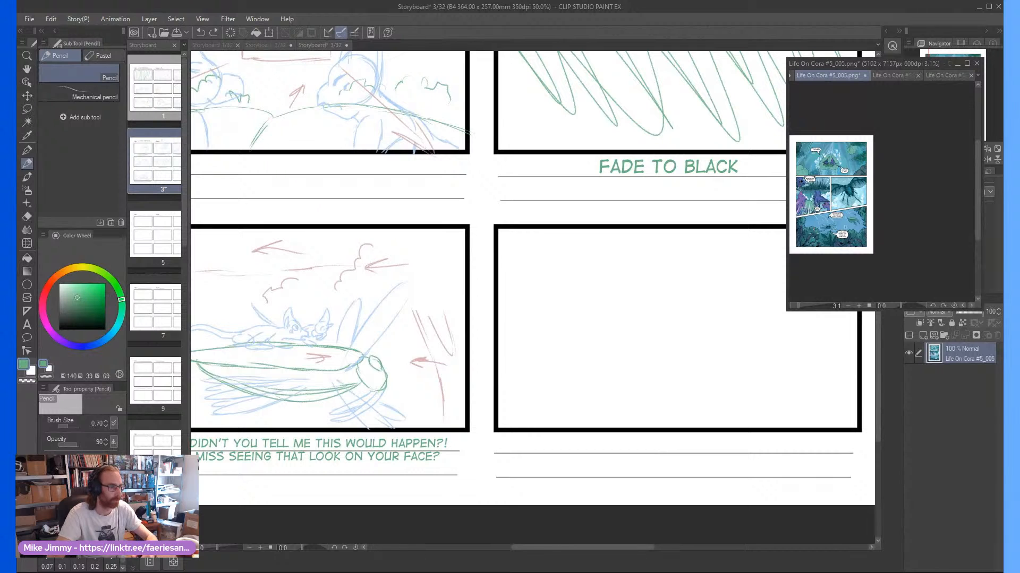
pyautogui.scroll(3, 818, 238)
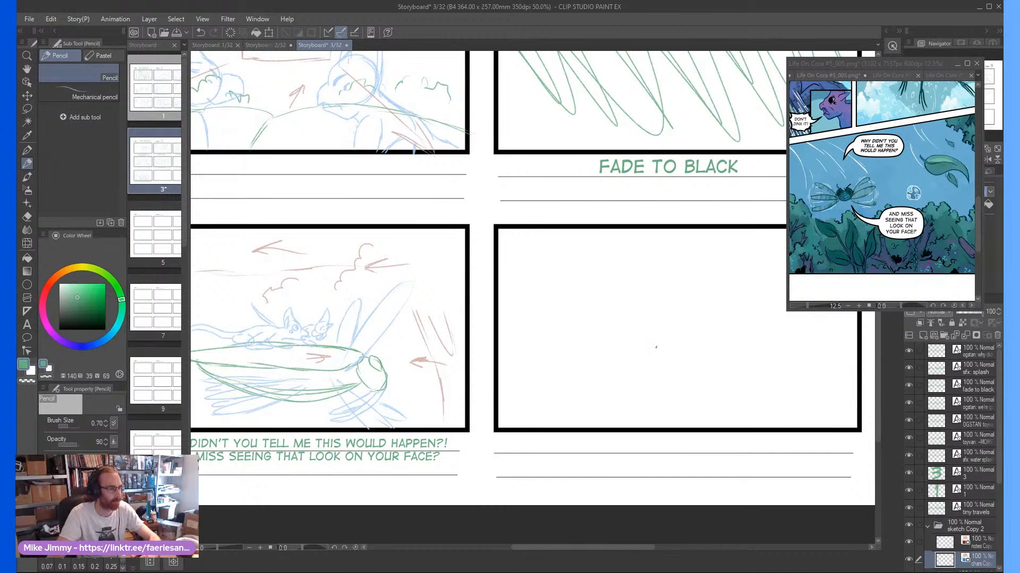
pyautogui.scroll(-1, 656, 348)
pyautogui.scroll(1, 669, 355)
pyautogui.scroll(-1, 683, 362)
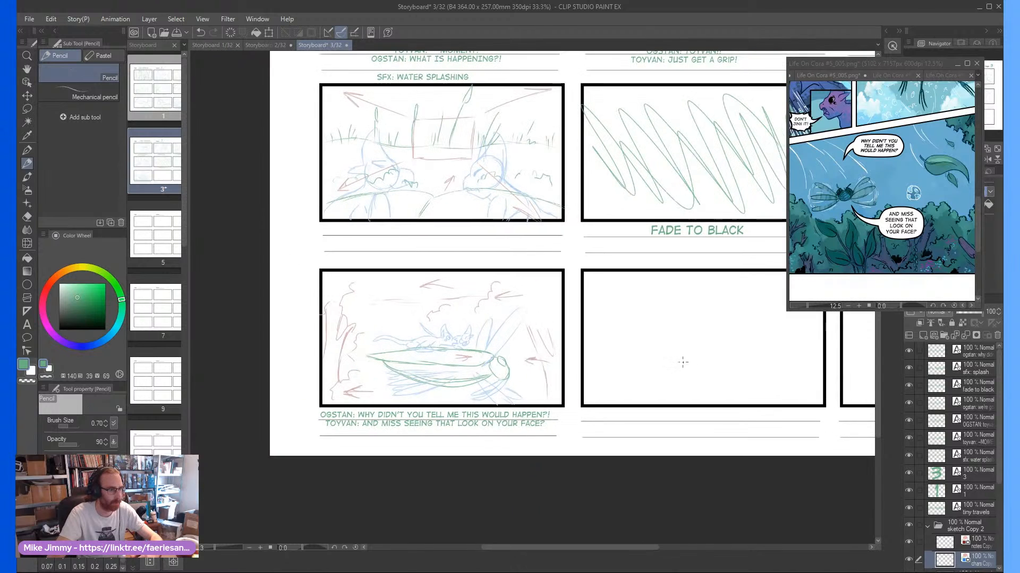
pyautogui.scroll(1, 685, 366)
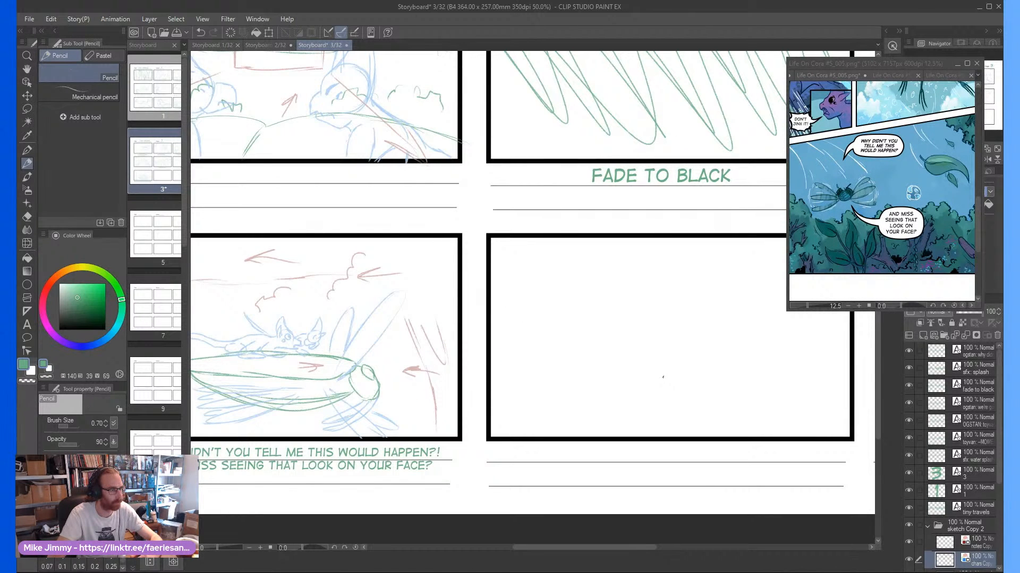
# Erase the head of the front rider on the insect's back in frame seven
pyautogui.moveTo(612, 394); pyautogui.dragTo(760, 396)
pyautogui.scroll(1, 760, 396)
pyautogui.scroll(2, 459, 346)
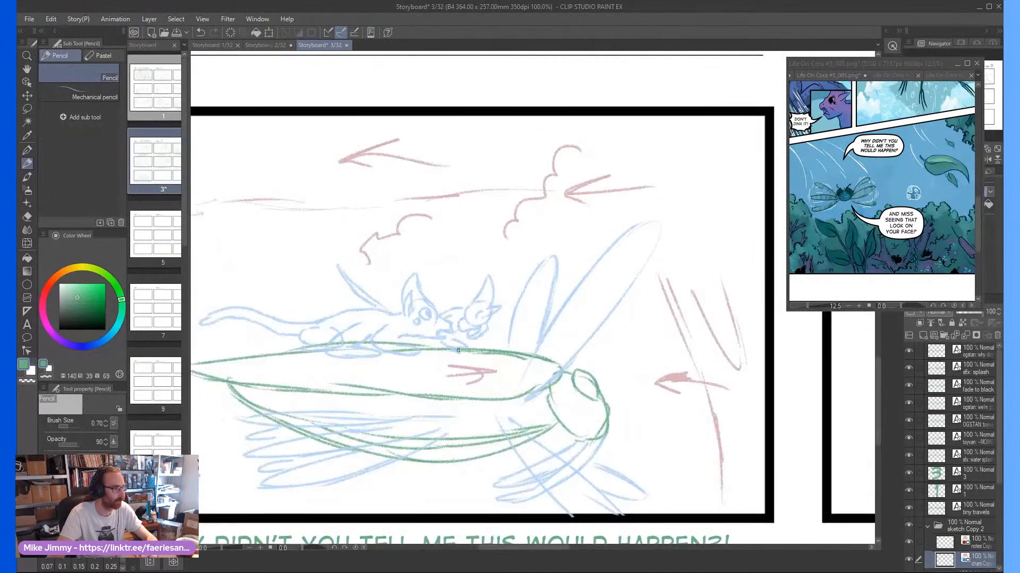
pyautogui.press('e')
pyautogui.scroll(-2, 493, 331)
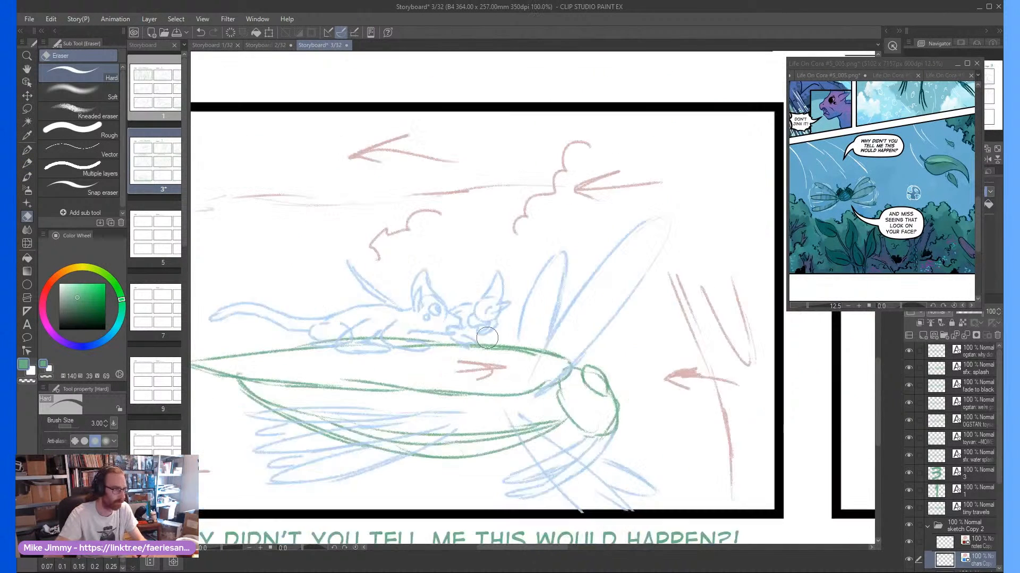
pyautogui.scroll(2, 491, 314)
pyautogui.moveTo(488, 302)
pyautogui.mouseDown()
pyautogui.moveTo(496, 317)
pyautogui.moveTo(508, 284)
pyautogui.moveTo(492, 341)
pyautogui.moveTo(466, 301)
pyautogui.mouseUp()
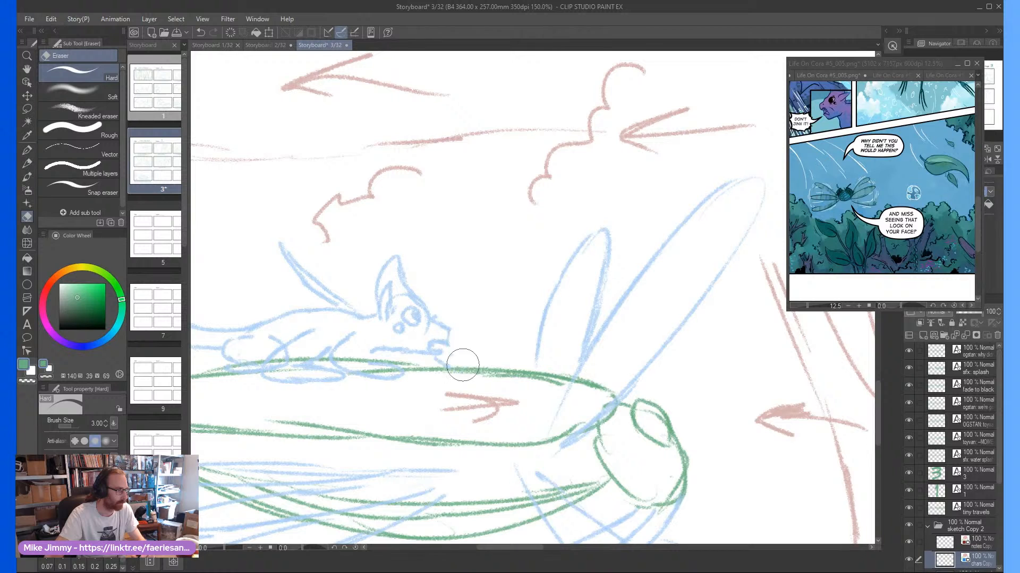
pyautogui.scroll(-2, 441, 362)
pyautogui.scroll(2, 454, 355)
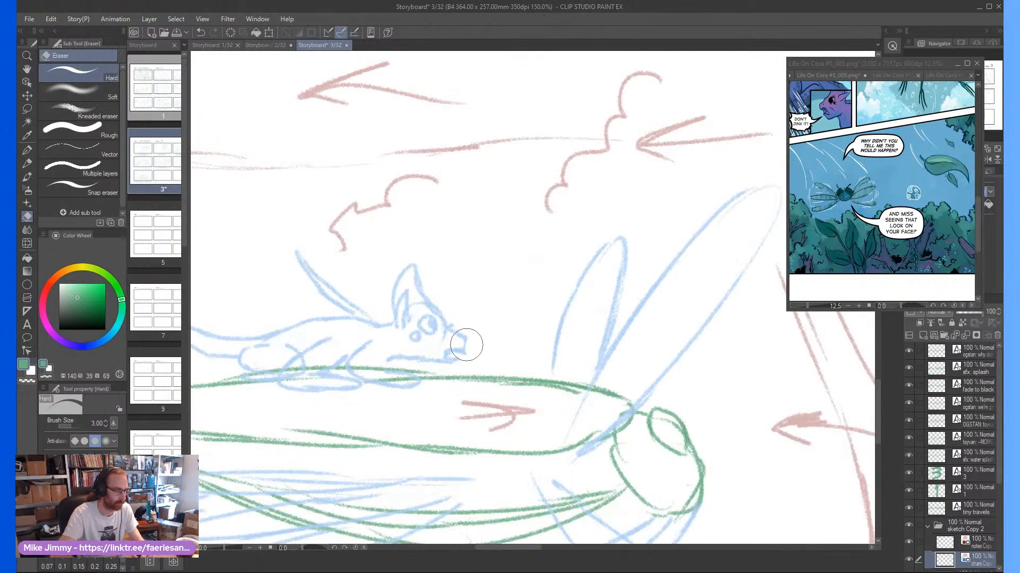
# Redraw the front rider's head in pencil with a tall pointed ear and its snout facing right, towards the insect's head
pyautogui.press('p')
pyautogui.moveTo(503, 316)
pyautogui.mouseDown()
pyautogui.moveTo(481, 281)
pyautogui.moveTo(466, 317)
pyautogui.moveTo(475, 327)
pyautogui.moveTo(497, 315)
pyautogui.moveTo(535, 360)
pyautogui.moveTo(501, 363)
pyautogui.moveTo(493, 326)
pyautogui.moveTo(501, 363)
pyautogui.moveTo(466, 368)
pyautogui.mouseUp()
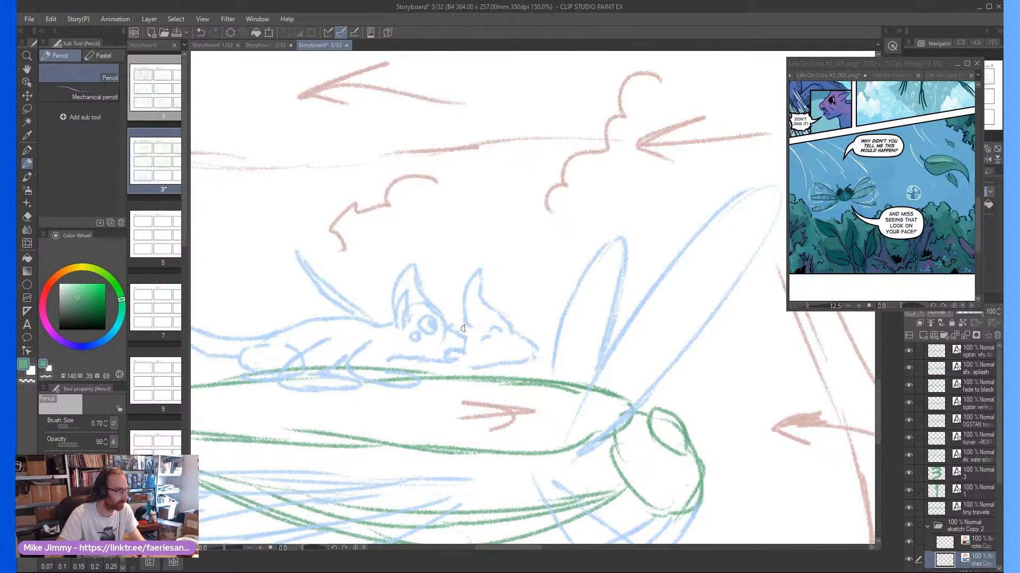
pyautogui.scroll(-3, 461, 315)
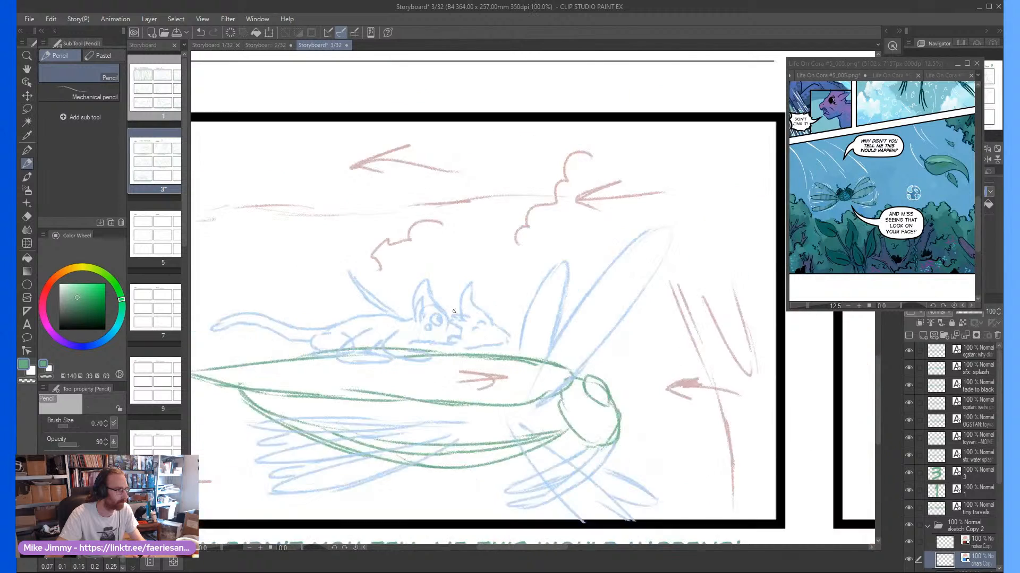
pyautogui.scroll(1, 453, 372)
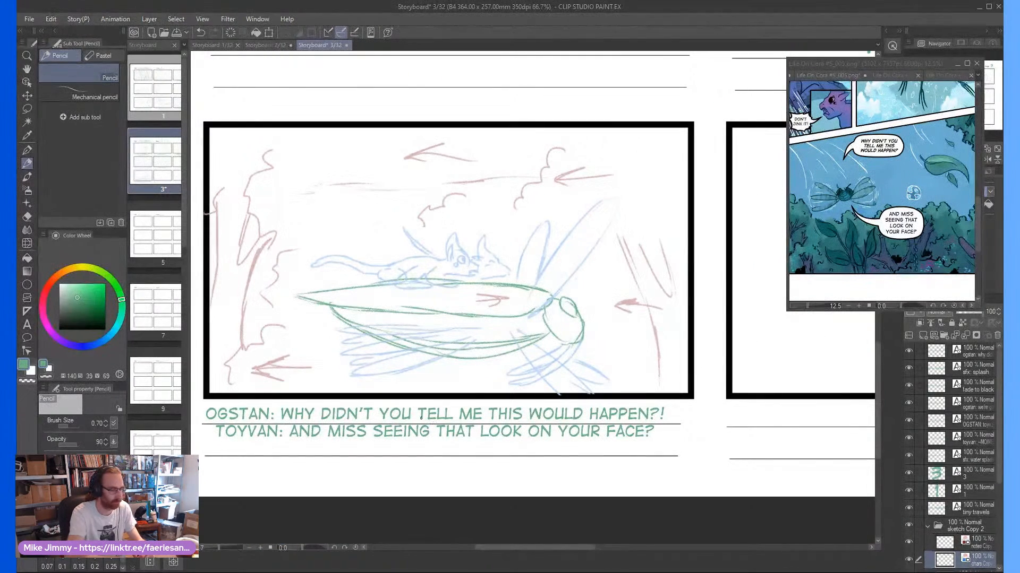
# Cut the "TOYVAN: AND MISS SEEING THAT LOOK ON YOUR FACE?" line out of frame seven's caption
pyautogui.press('t')
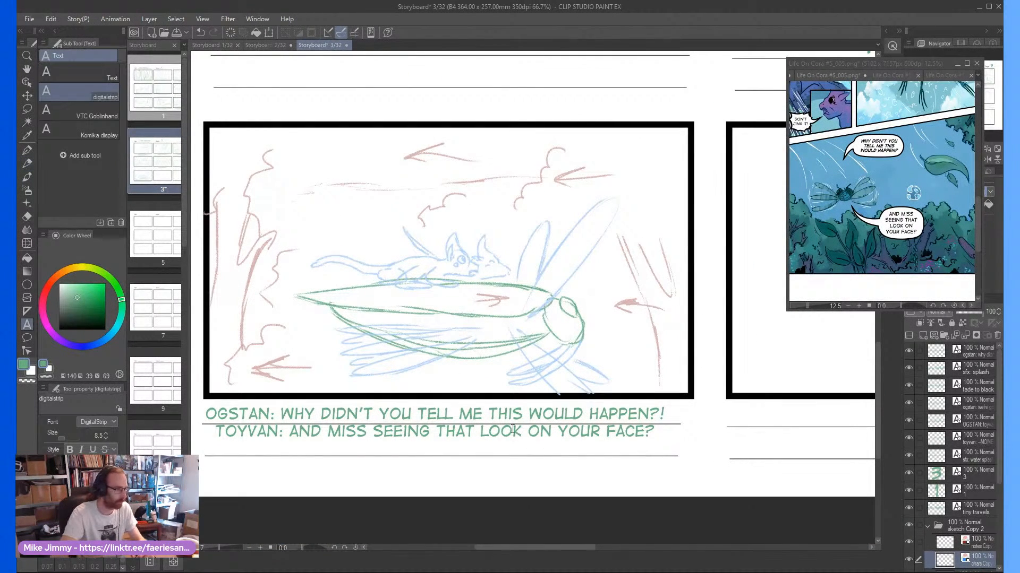
pyautogui.click(656, 438)
pyautogui.moveTo(659, 433); pyautogui.dragTo(201, 439)
pyautogui.hotkey('ctrl', 'c')
pyautogui.press('BackSpace')
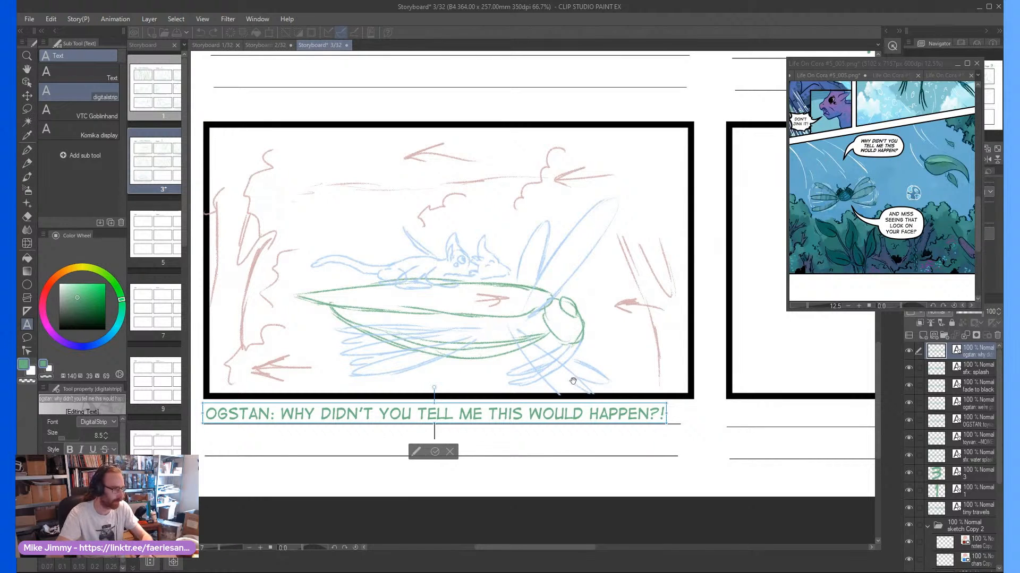
pyautogui.click(433, 451)
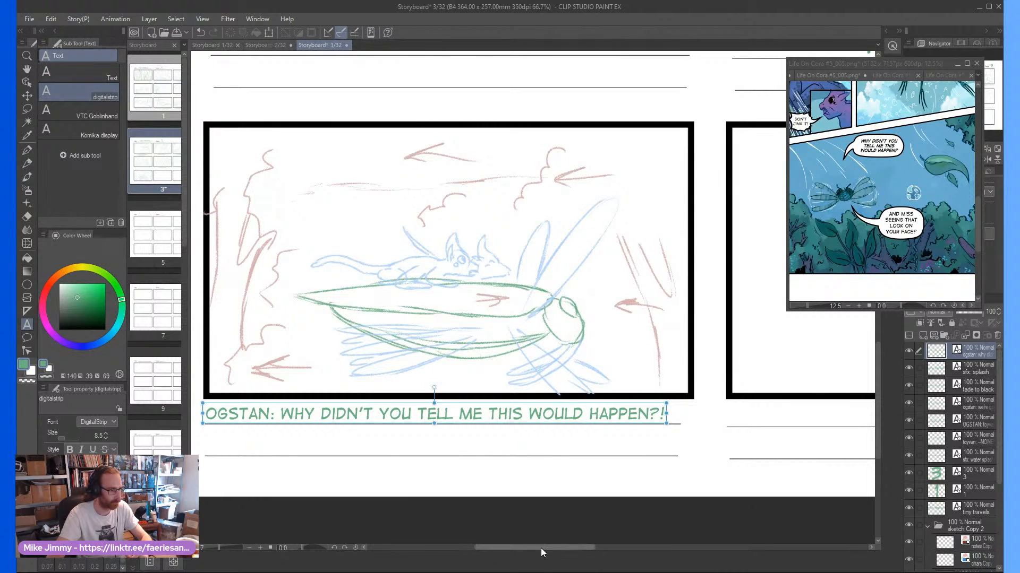
# Paste the Toyvan line as a new caption under frame eight and centre it on the first caption line
pyautogui.moveTo(540, 548); pyautogui.dragTo(619, 548)
pyautogui.click(425, 411)
pyautogui.hotkey('ctrl', 'v')
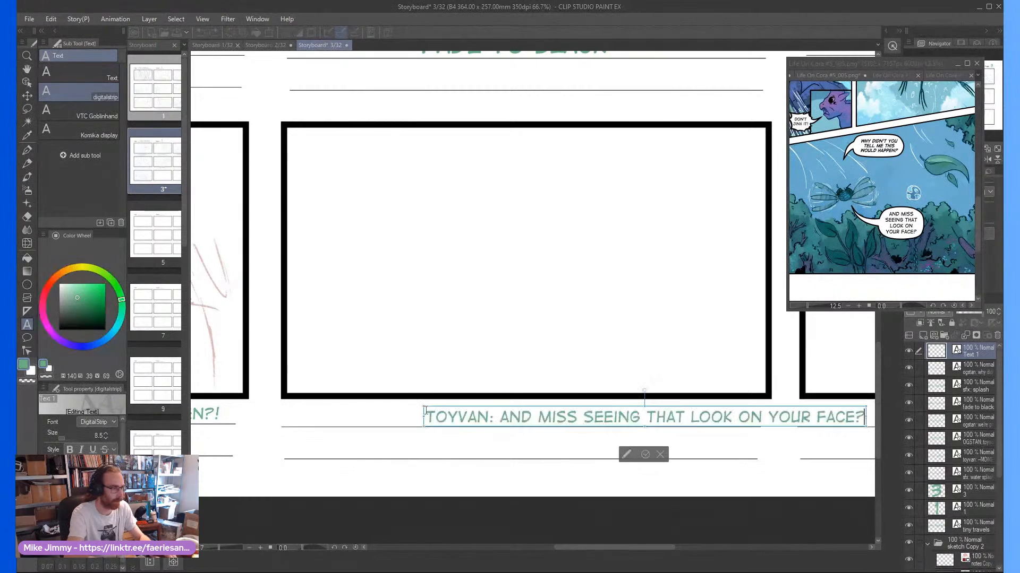
pyautogui.click(604, 410)
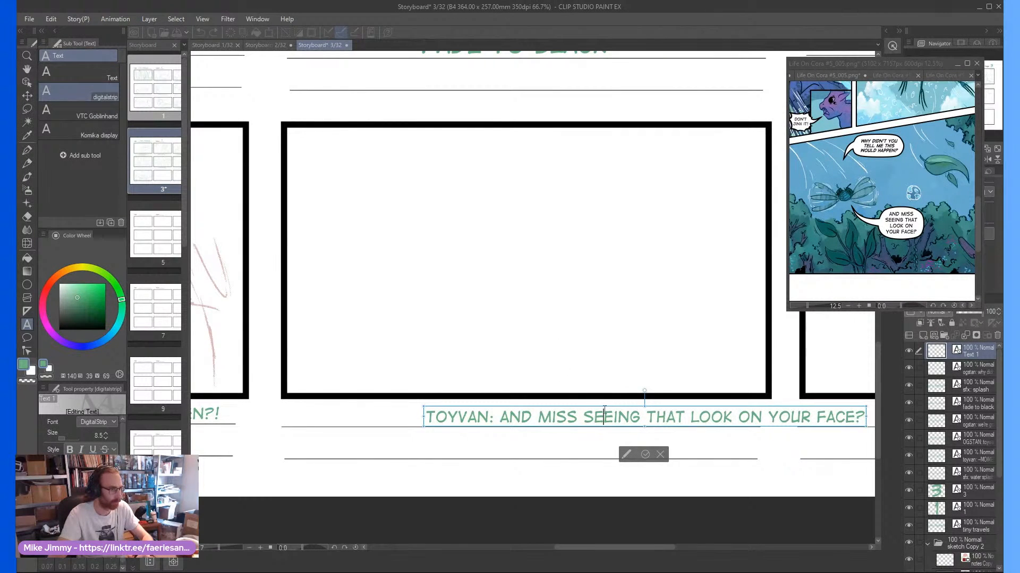
pyautogui.moveTo(608, 410); pyautogui.dragTo(486, 406)
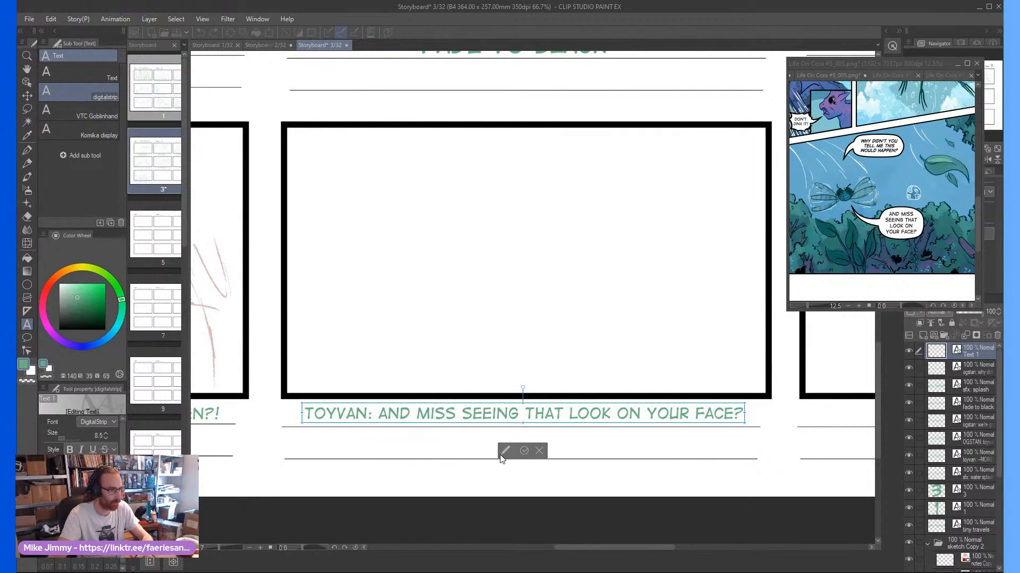
pyautogui.click(523, 451)
# Reselect the chars layer in the sketch Copy 2 folder, with the empty frame eight in view
pyautogui.scroll(-3, 964, 495)
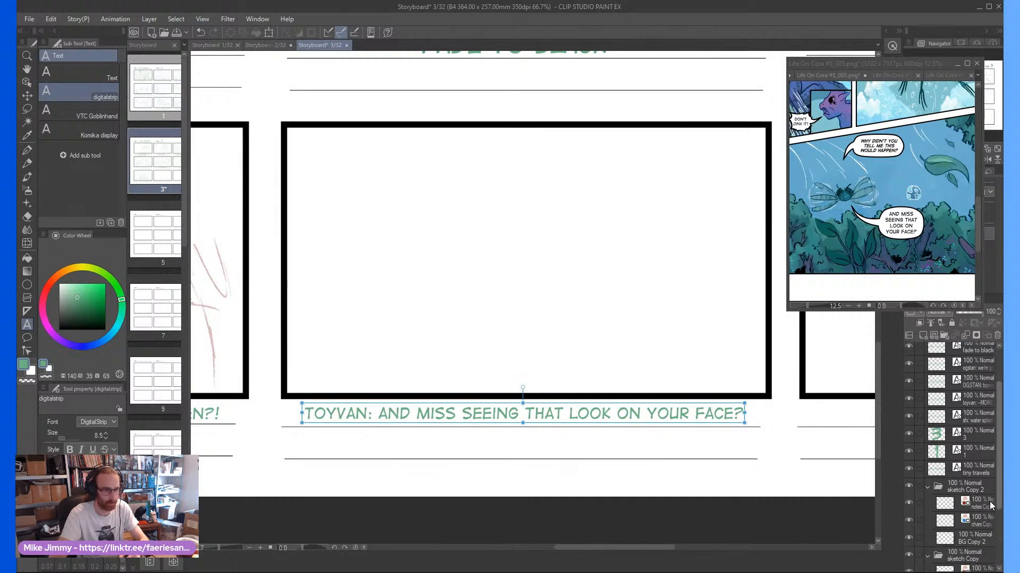
pyautogui.click(963, 493)
pyautogui.scroll(-1, 553, 282)
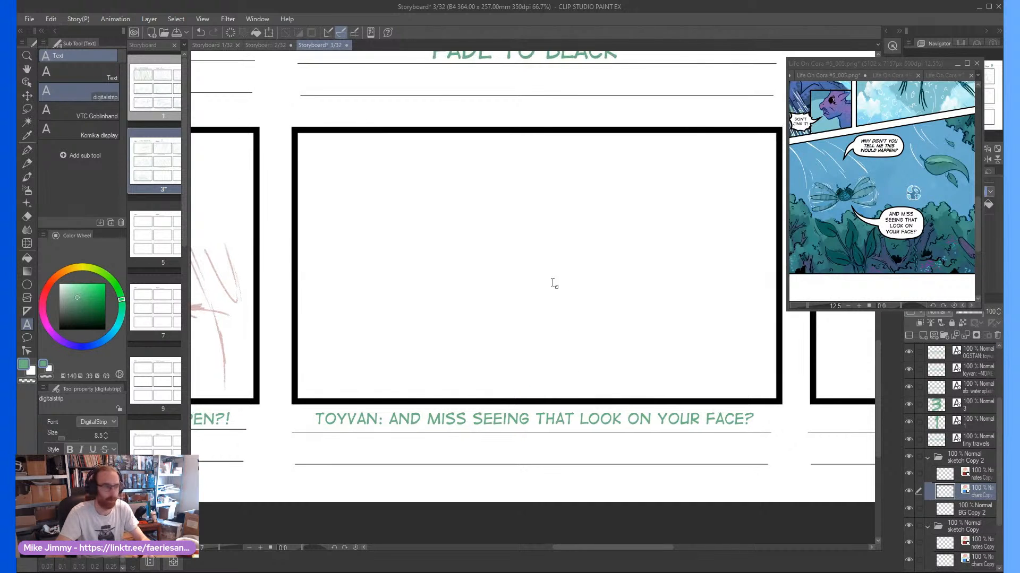
pyautogui.scroll(-1, 538, 292)
pyautogui.scroll(1, 542, 318)
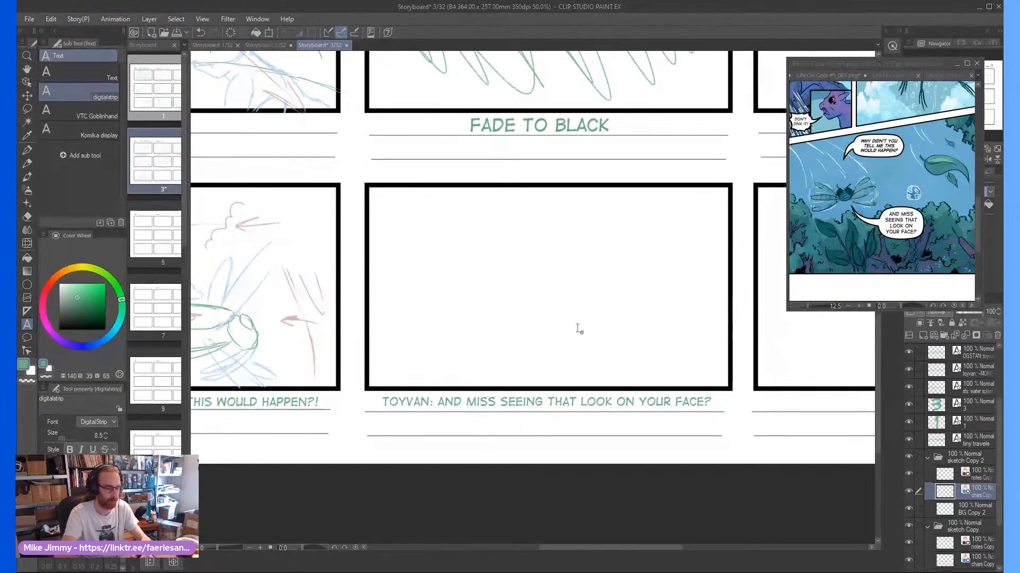
pyautogui.press('p')
pyautogui.scroll(1, 552, 319)
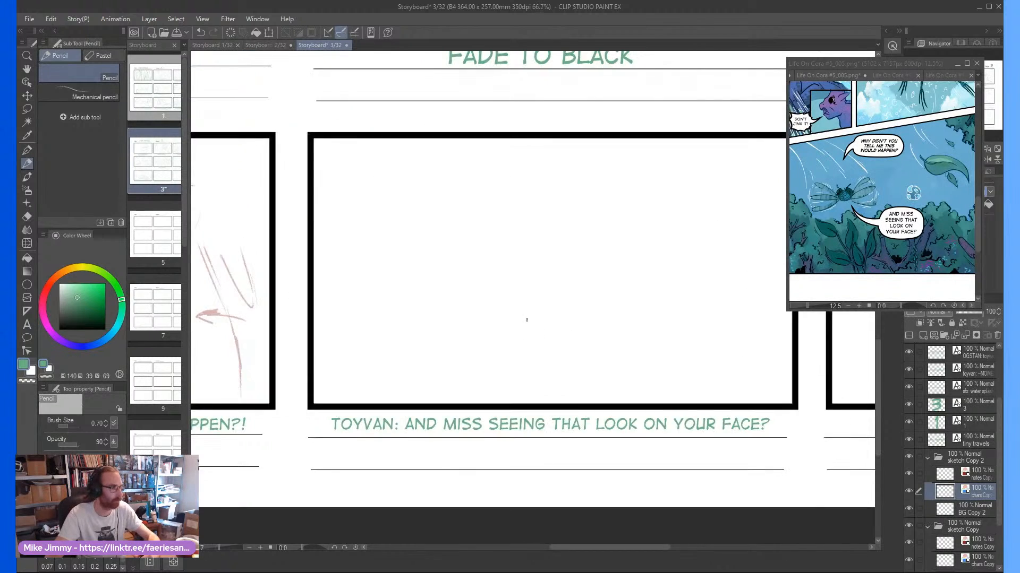
pyautogui.scroll(-2, 528, 283)
pyautogui.scroll(2, 527, 282)
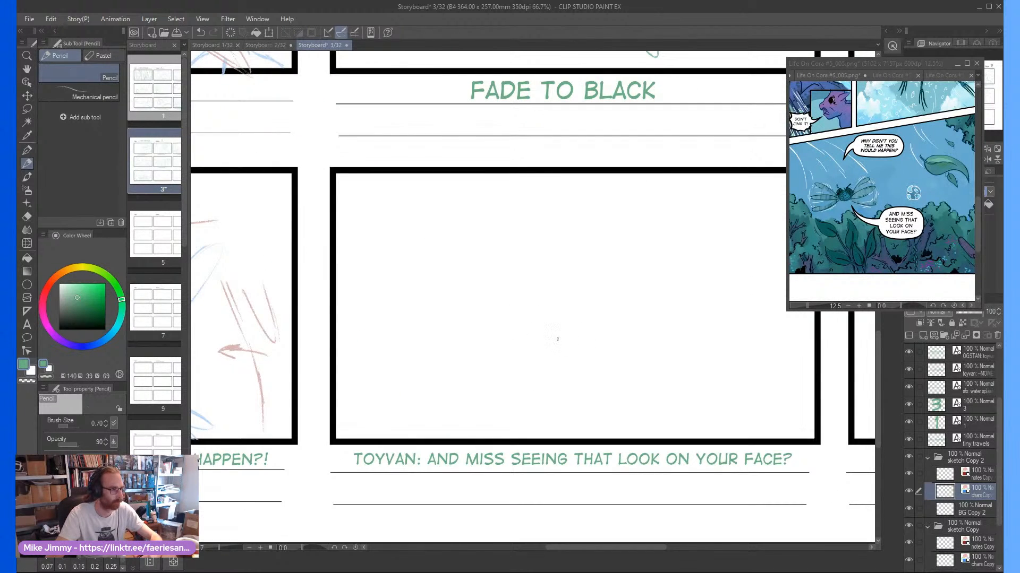
pyautogui.scroll(-1, 558, 335)
pyautogui.scroll(1, 577, 397)
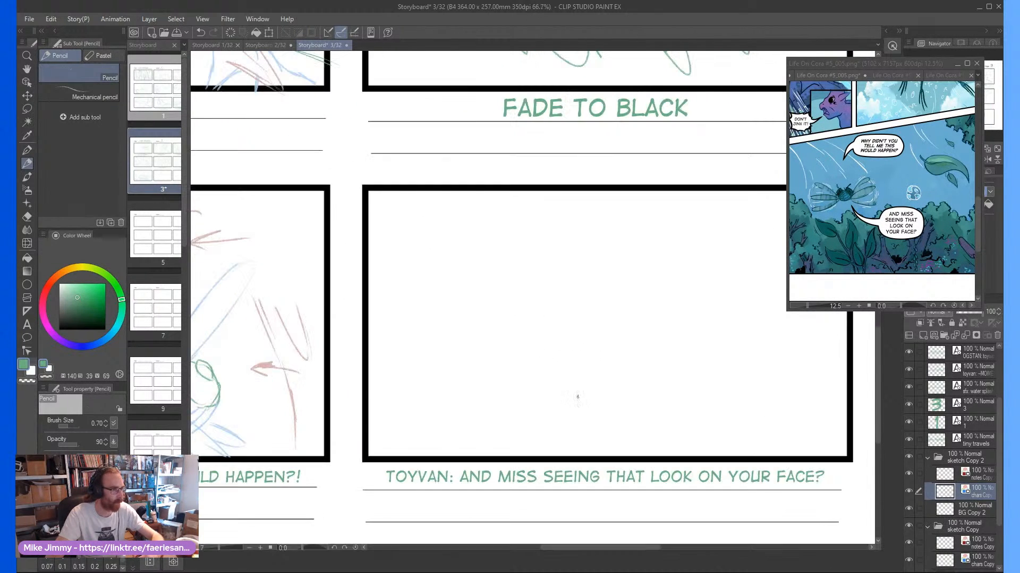
pyautogui.scroll(-1, 594, 367)
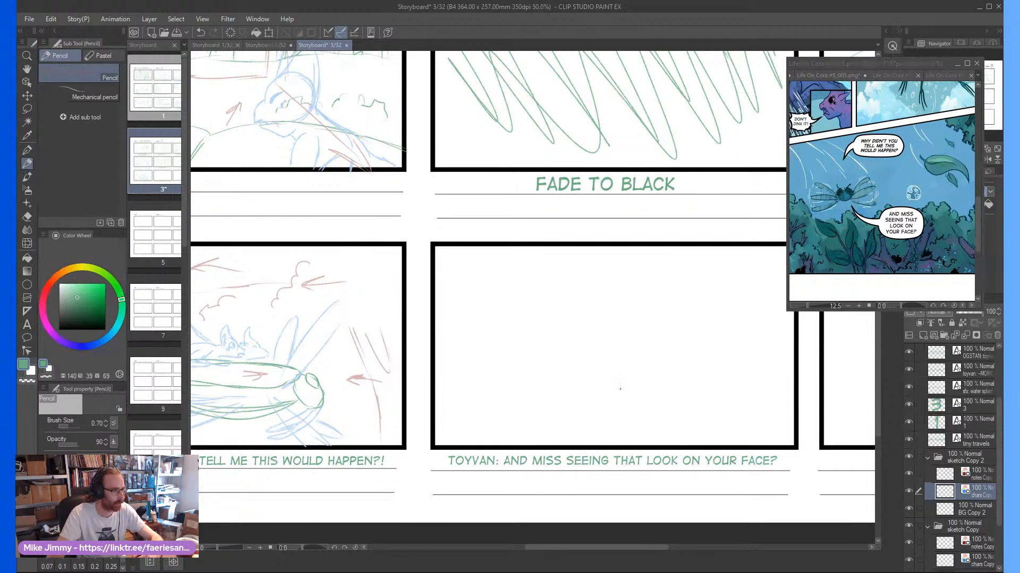
pyautogui.moveTo(697, 394)
pyautogui.mouseDown()
pyautogui.moveTo(649, 313)
pyautogui.moveTo(694, 323)
pyautogui.mouseUp()
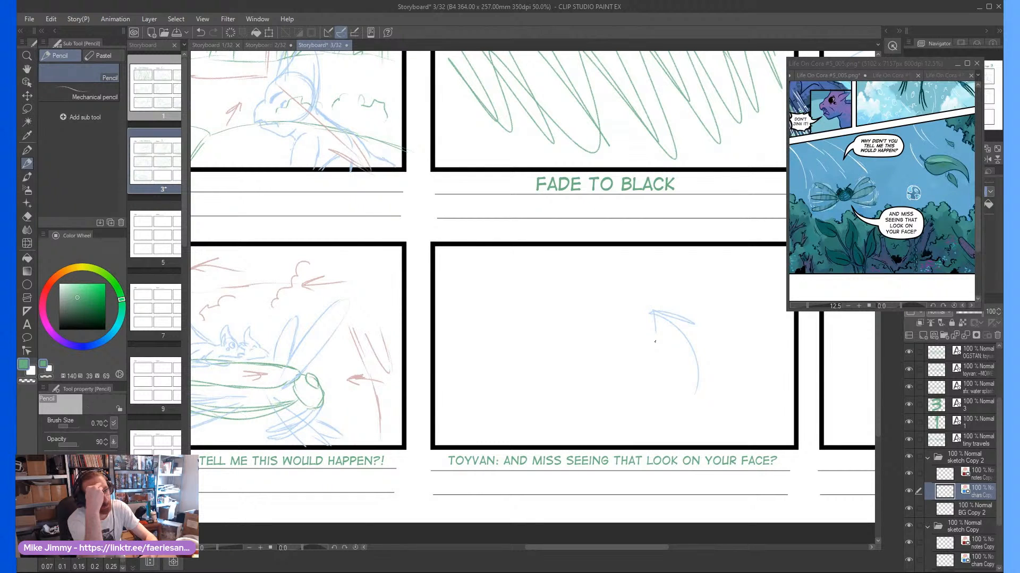
# Examine the panels above the flying insect on the Life On Cora #5_005 reference page, up to the two riders seen from behind
pyautogui.click(812, 204)
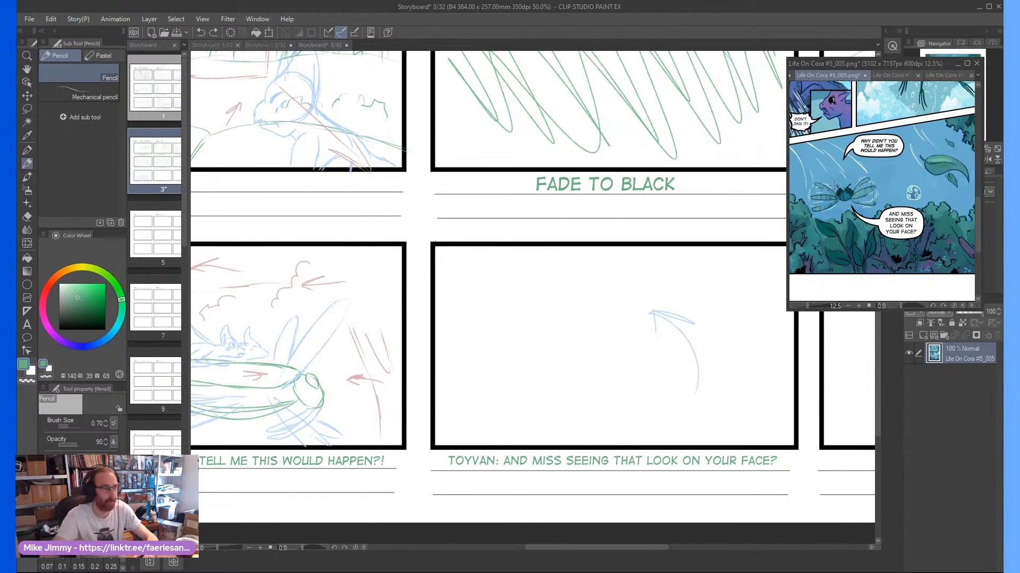
pyautogui.scroll(-2, 888, 190)
pyautogui.scroll(2, 818, 94)
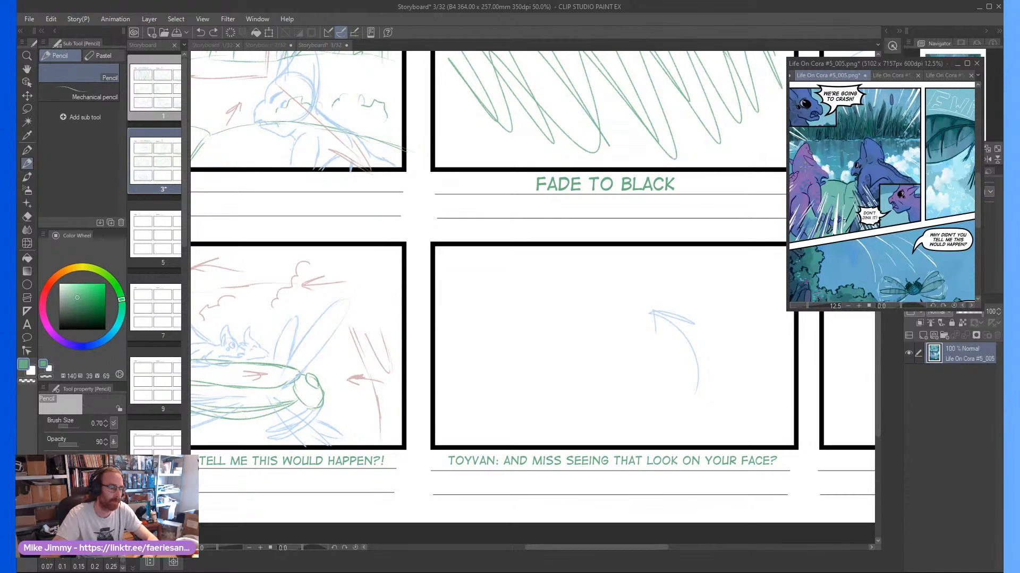
pyautogui.click(631, 353)
pyautogui.scroll(-2, 634, 353)
pyautogui.scroll(2, 640, 352)
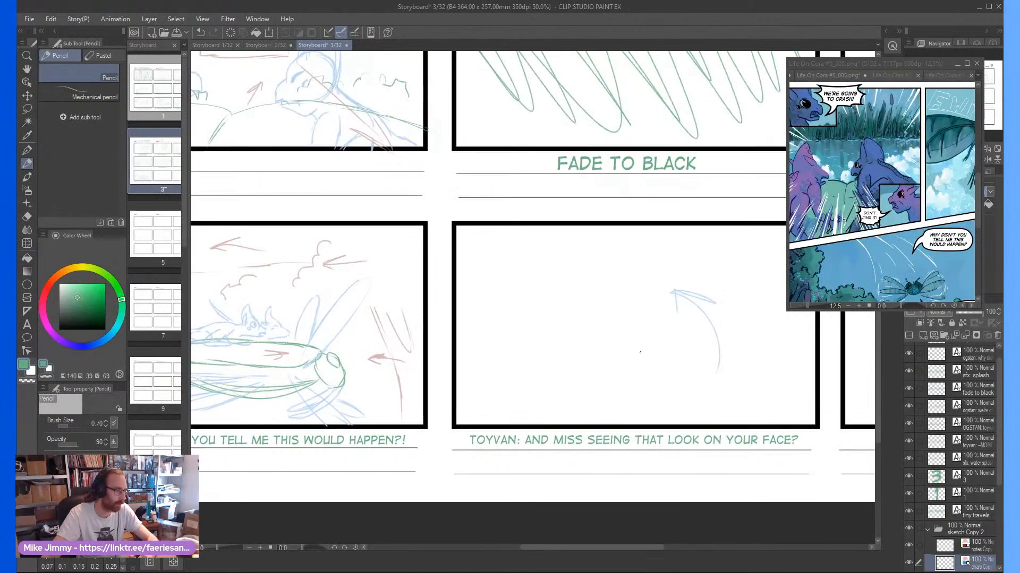
pyautogui.press('e')
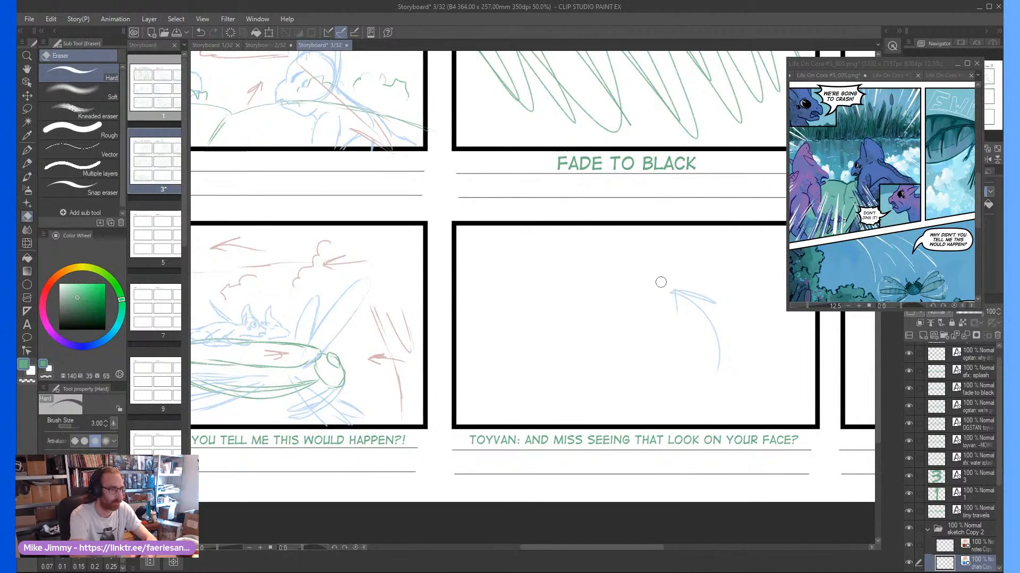
pyautogui.moveTo(660, 282)
pyautogui.mouseDown()
pyautogui.moveTo(692, 317)
pyautogui.moveTo(692, 293)
pyautogui.moveTo(713, 314)
pyautogui.moveTo(708, 337)
pyautogui.mouseUp()
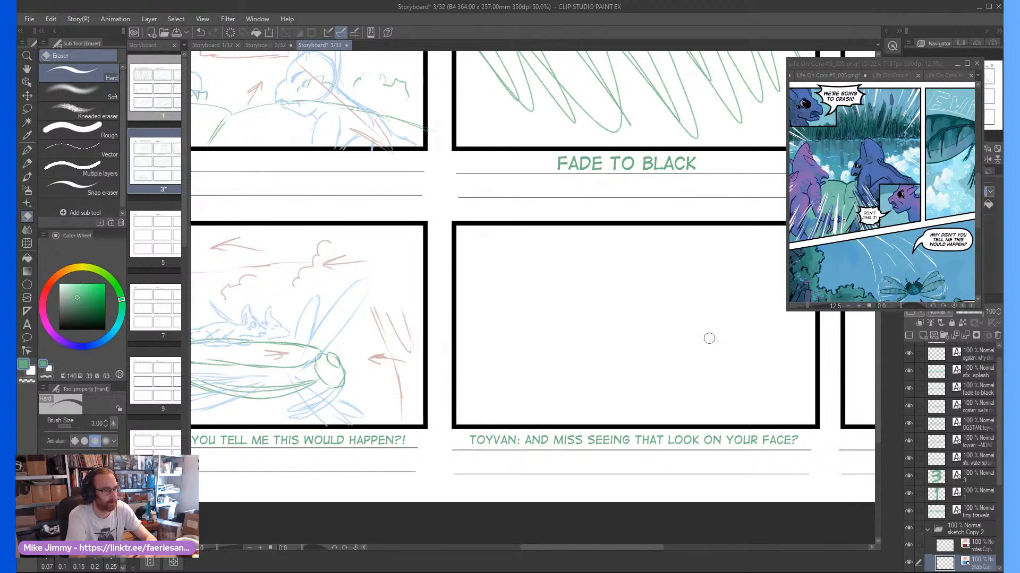
pyautogui.press('p')
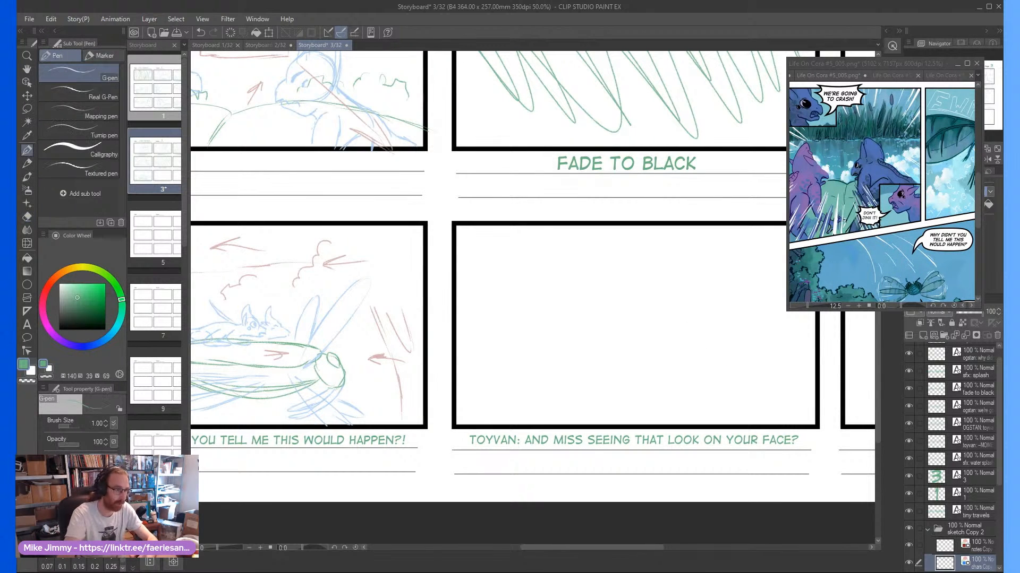
pyautogui.scroll(1, 603, 318)
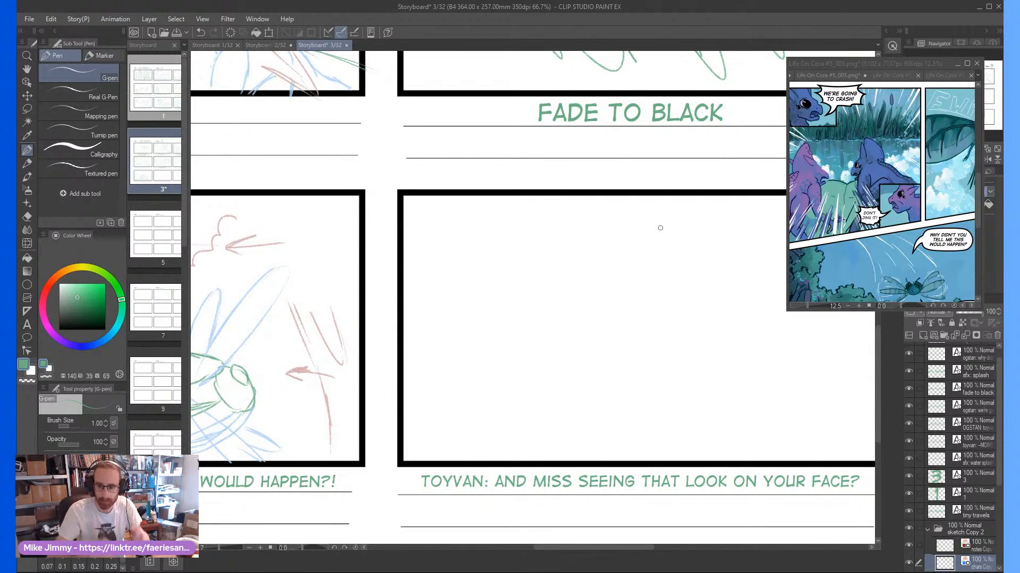
pyautogui.scroll(-1, 621, 363)
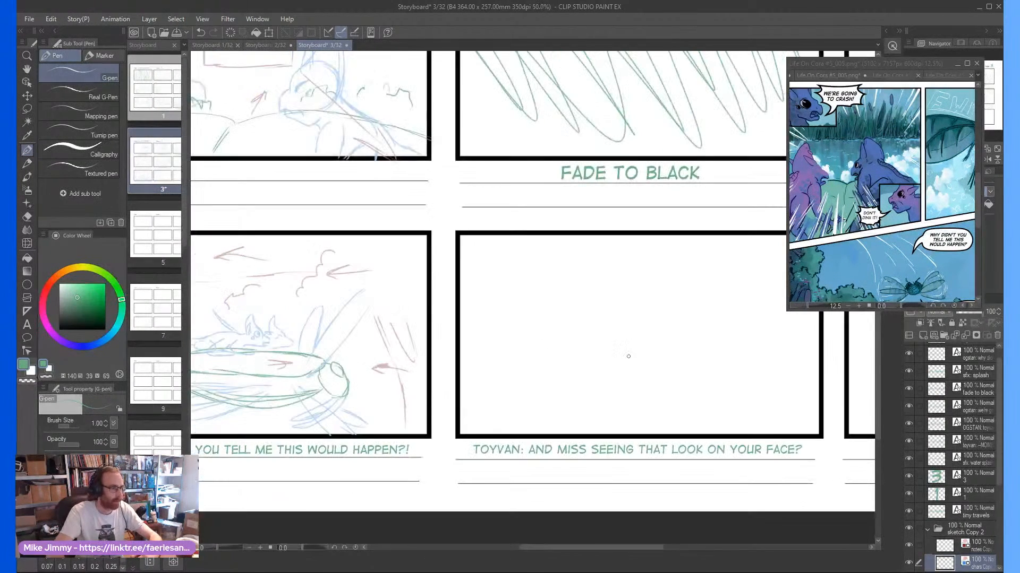
pyautogui.scroll(1, 645, 358)
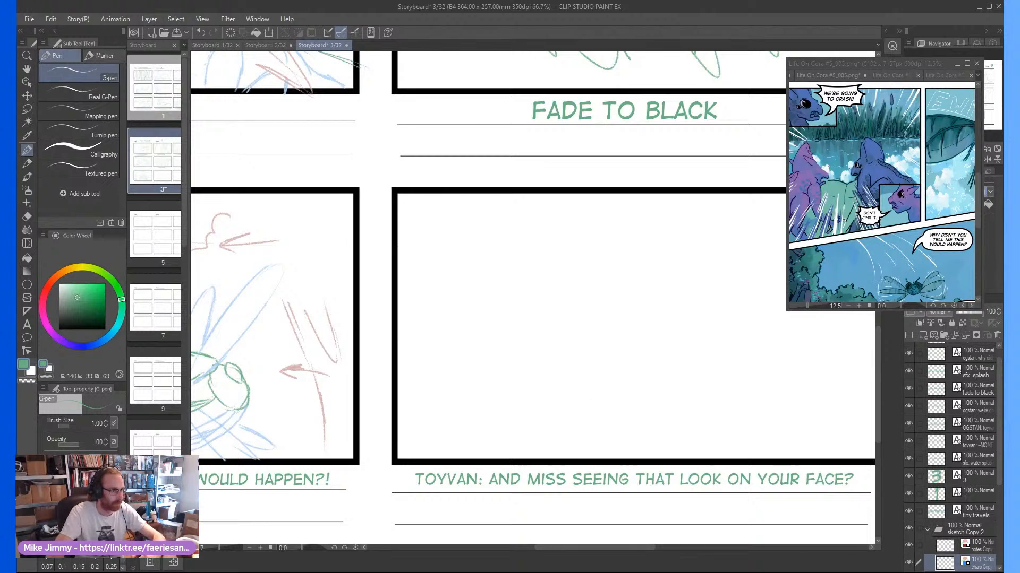
pyautogui.moveTo(628, 400); pyautogui.dragTo(673, 372)
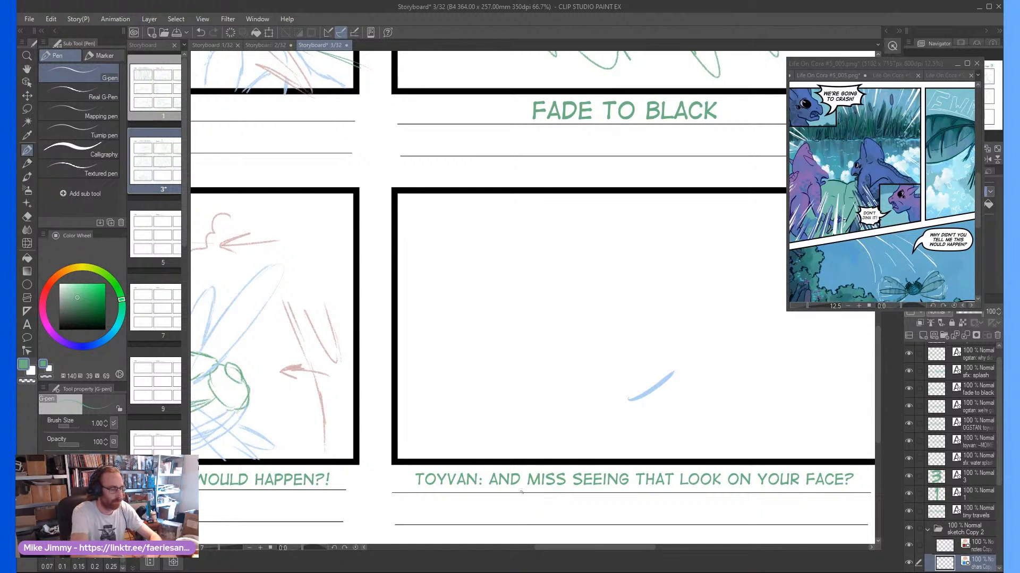
pyautogui.hotkey('ctrl', 'z')
# Pencil the insect's green body in frame eight on the BG Copy 2 layer as two overlapping rounded lobes tapering down to the frame's lower edge
pyautogui.press('p')
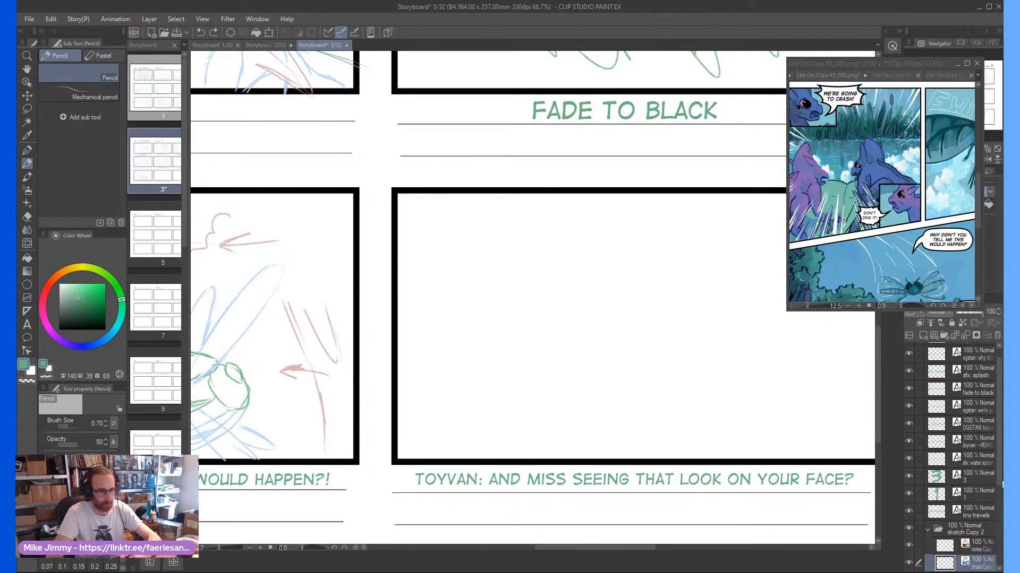
pyautogui.moveTo(1000, 481); pyautogui.dragTo(997, 517)
pyautogui.click(971, 515)
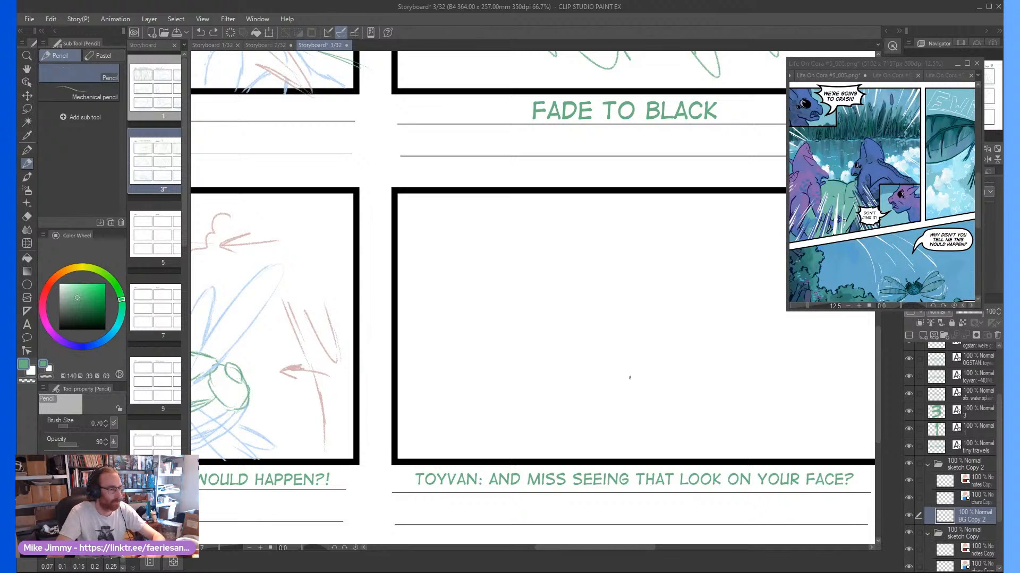
pyautogui.scroll(-1, 655, 358)
pyautogui.scroll(1, 645, 375)
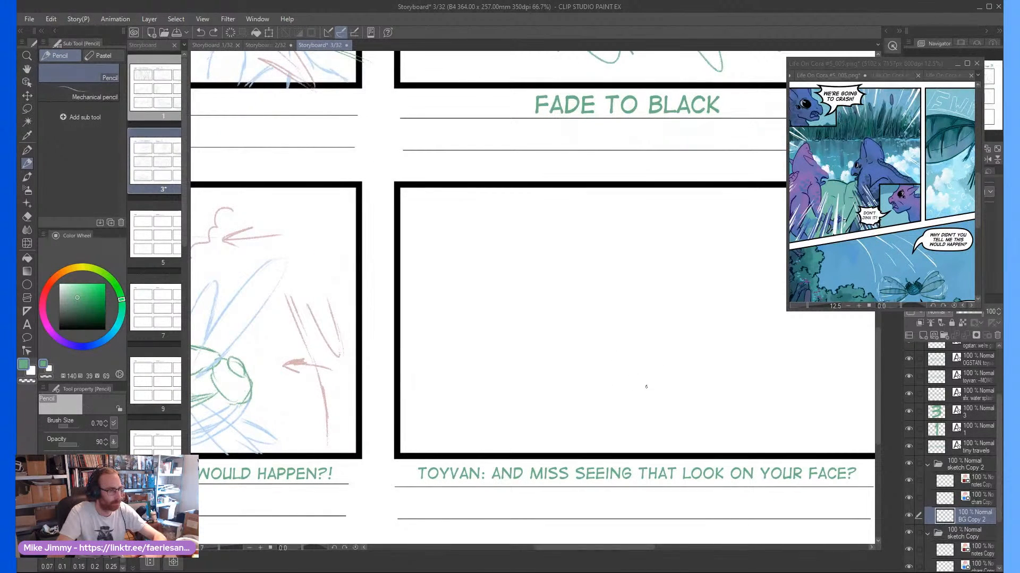
pyautogui.scroll(-1, 626, 399)
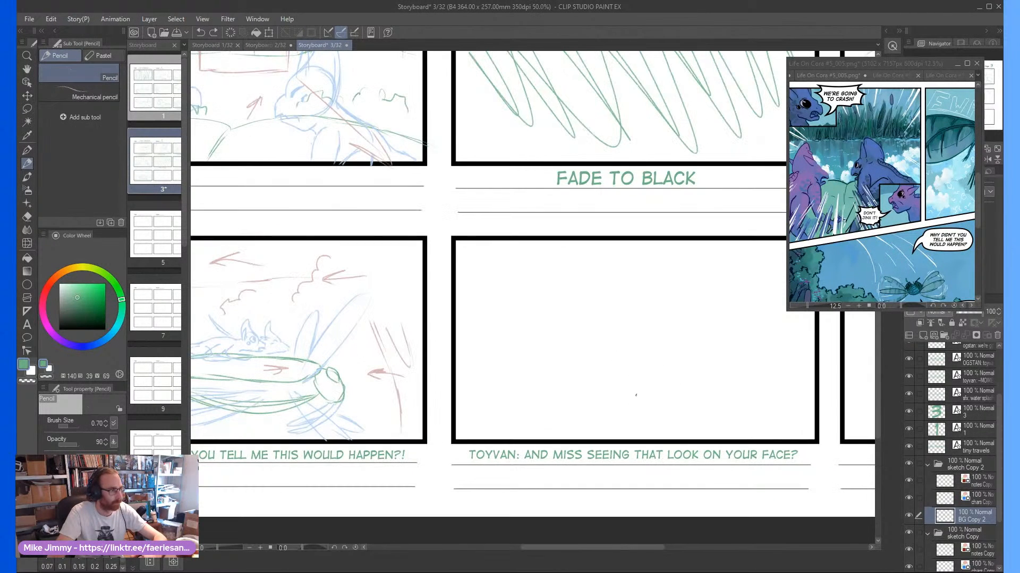
pyautogui.moveTo(612, 409)
pyautogui.mouseDown()
pyautogui.moveTo(695, 362)
pyautogui.moveTo(706, 327)
pyautogui.mouseUp()
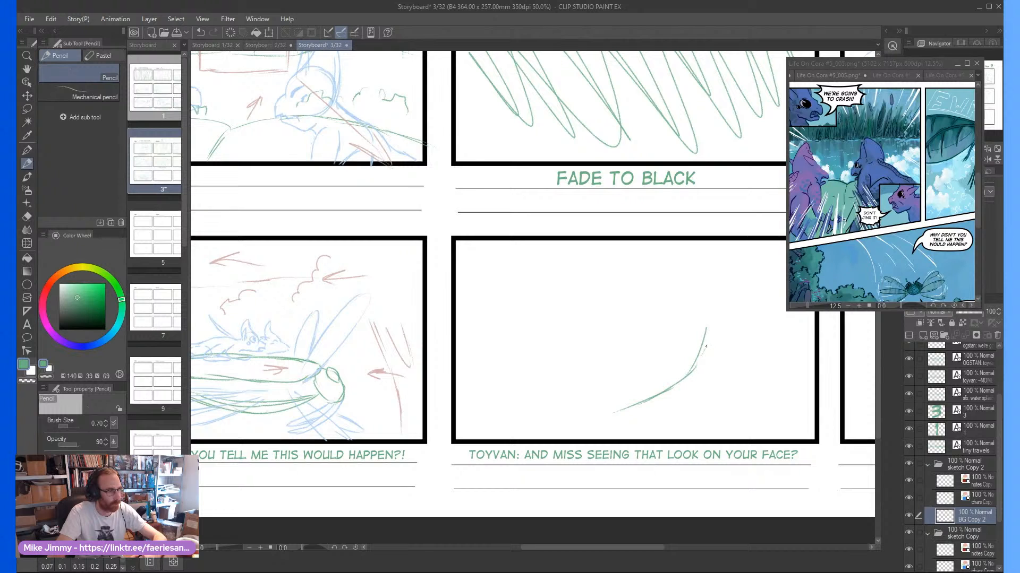
pyautogui.moveTo(688, 375)
pyautogui.mouseDown()
pyautogui.moveTo(714, 319)
pyautogui.moveTo(697, 312)
pyautogui.moveTo(662, 315)
pyautogui.moveTo(552, 427)
pyautogui.moveTo(616, 412)
pyautogui.mouseUp()
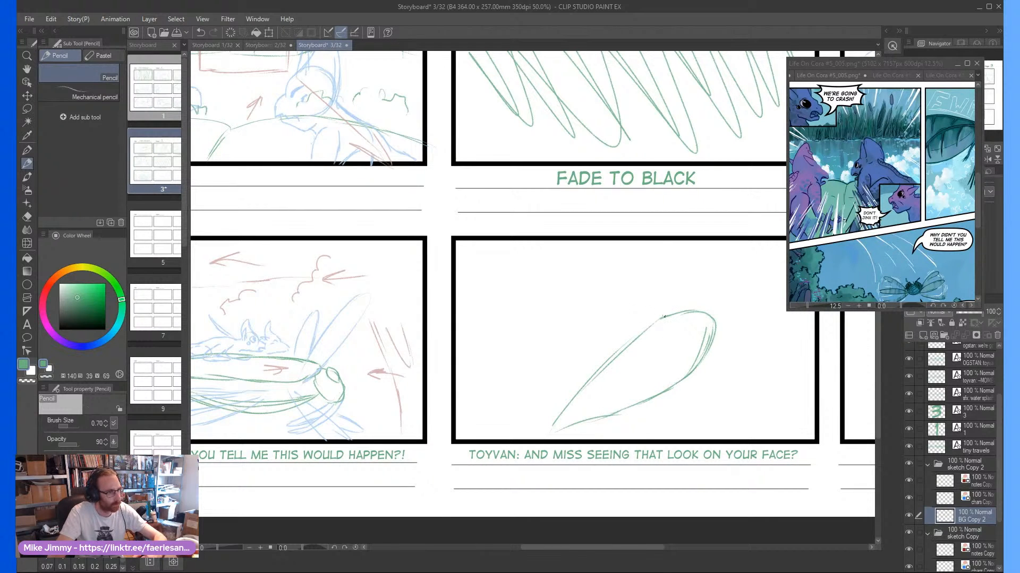
pyautogui.moveTo(664, 317)
pyautogui.mouseDown()
pyautogui.moveTo(643, 290)
pyautogui.moveTo(609, 293)
pyautogui.moveTo(562, 349)
pyautogui.moveTo(544, 431)
pyautogui.mouseUp()
pyautogui.moveTo(564, 345)
pyautogui.mouseDown()
pyautogui.moveTo(531, 430)
pyautogui.moveTo(539, 407)
pyautogui.moveTo(543, 436)
pyautogui.moveTo(619, 415)
pyautogui.mouseUp()
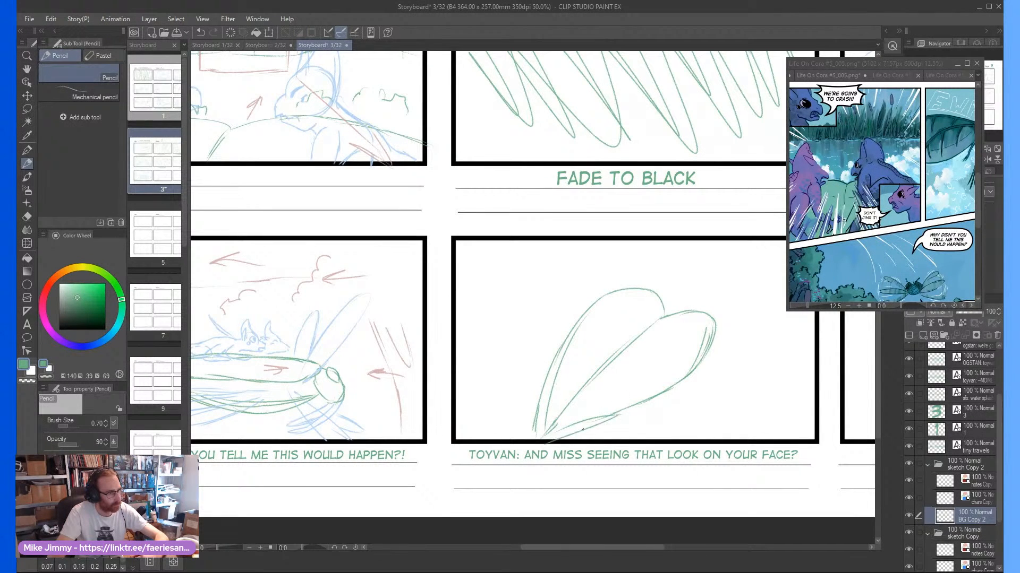
pyautogui.moveTo(564, 441)
pyautogui.mouseDown()
pyautogui.moveTo(656, 398)
pyautogui.moveTo(690, 367)
pyautogui.mouseUp()
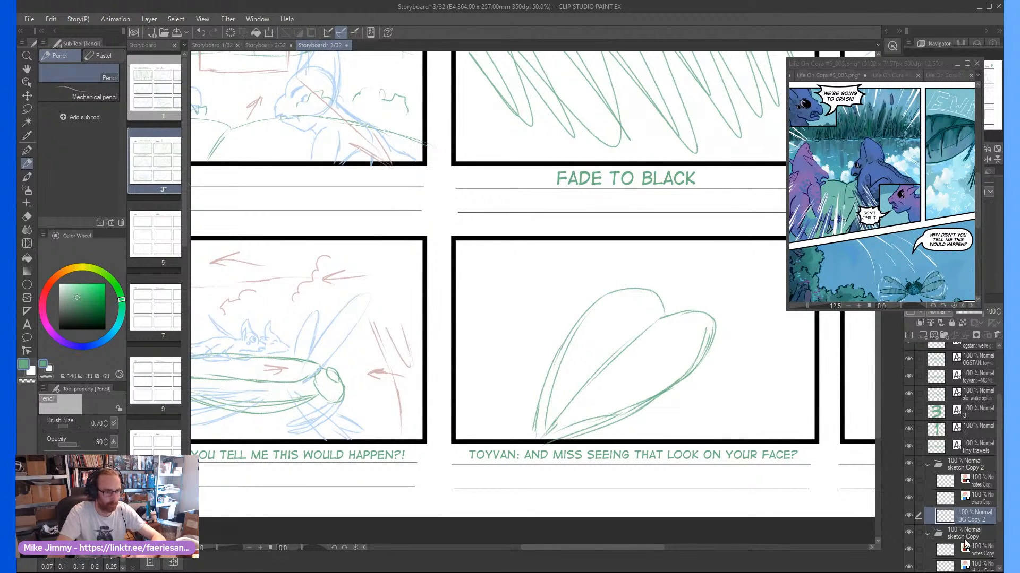
# Sketch two light blue wings spreading from the body's right side to the frame edge on the chars layer, and save the storyboard
pyautogui.click(972, 500)
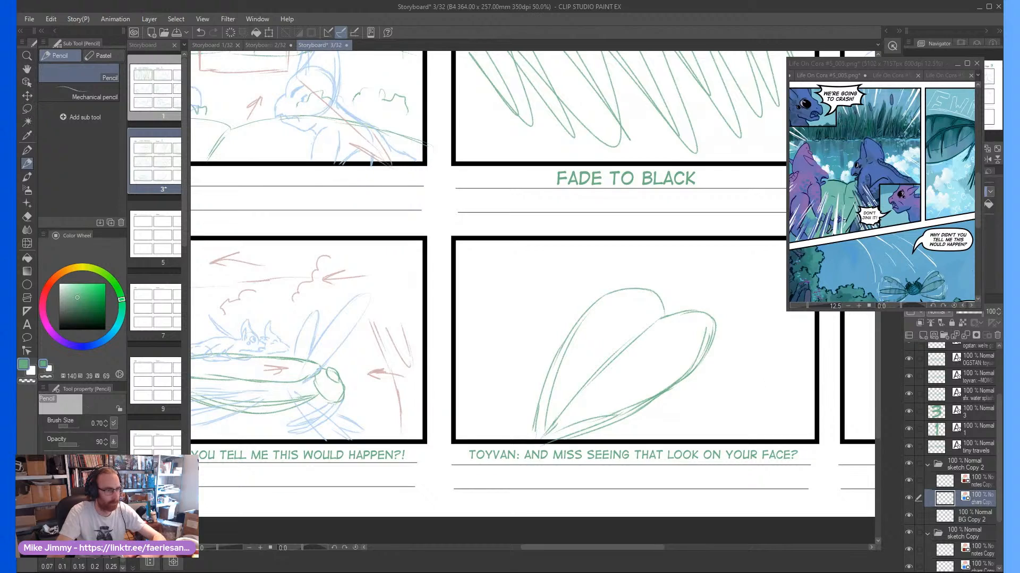
pyautogui.moveTo(738, 357)
pyautogui.mouseDown()
pyautogui.moveTo(730, 348)
pyautogui.moveTo(727, 361)
pyautogui.moveTo(760, 332)
pyautogui.moveTo(803, 329)
pyautogui.mouseUp()
pyautogui.moveTo(707, 351); pyautogui.dragTo(799, 372)
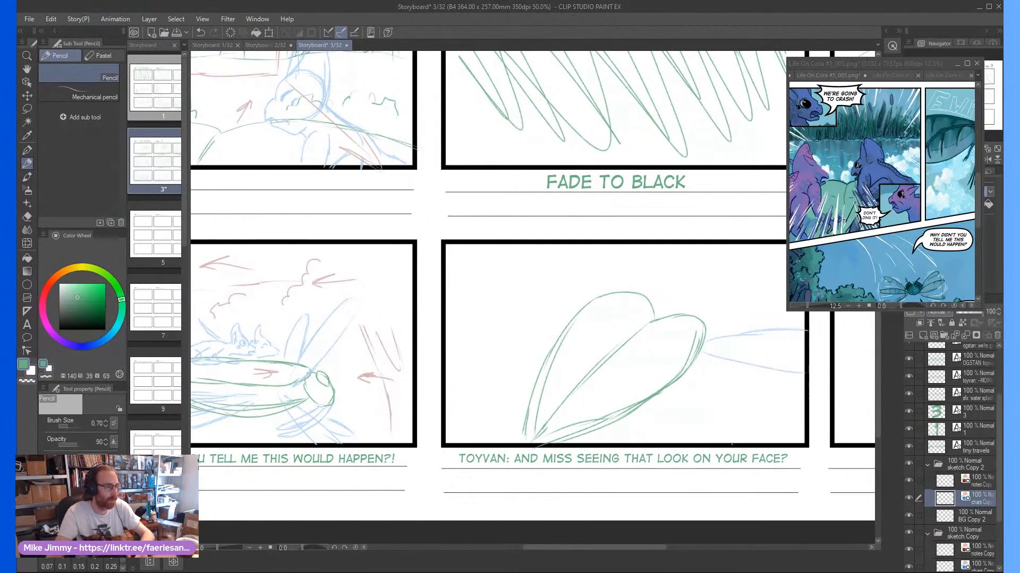
pyautogui.press('^')
pyautogui.press('^')
pyautogui.press('^')
pyautogui.press('^')
pyautogui.moveTo(661, 437)
pyautogui.mouseDown()
pyautogui.moveTo(727, 518)
pyautogui.moveTo(697, 419)
pyautogui.mouseUp()
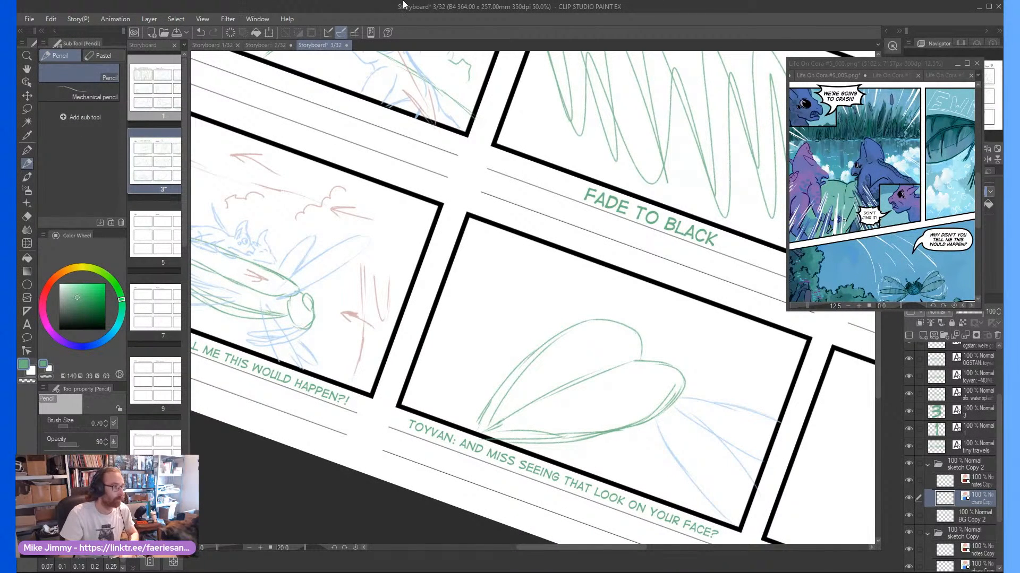
pyautogui.hotkey('ctrl', 's')
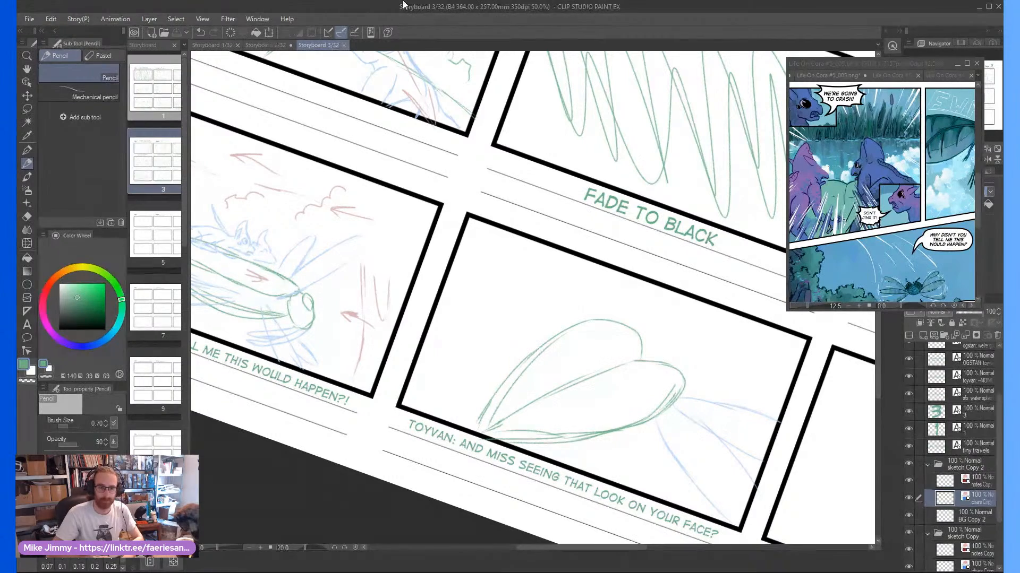
# Sketch two long light blue wings fanning from the body's upper left side towards frame eight's upper left corner
pyautogui.press('-')
pyautogui.press('-')
pyautogui.press('-')
pyautogui.press('-')
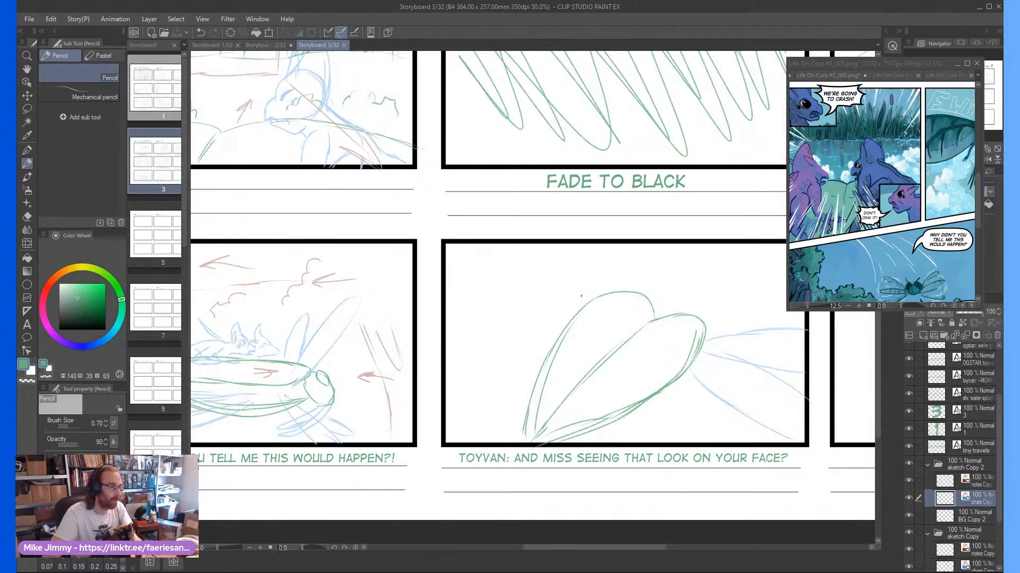
pyautogui.press('^')
pyautogui.press('^')
pyautogui.press('^')
pyautogui.scroll(2, 589, 309)
pyautogui.moveTo(606, 304)
pyautogui.mouseDown()
pyautogui.moveTo(601, 279)
pyautogui.moveTo(608, 307)
pyautogui.moveTo(589, 253)
pyautogui.mouseUp()
pyautogui.moveTo(608, 317)
pyautogui.mouseDown()
pyautogui.moveTo(546, 183)
pyautogui.moveTo(569, 296)
pyautogui.mouseUp()
pyautogui.moveTo(509, 196)
pyautogui.mouseDown()
pyautogui.moveTo(587, 322)
pyautogui.moveTo(479, 276)
pyautogui.mouseUp()
pyautogui.press('^')
pyautogui.moveTo(523, 326)
pyautogui.mouseDown()
pyautogui.moveTo(463, 266)
pyautogui.moveTo(413, 171)
pyautogui.moveTo(503, 208)
pyautogui.mouseUp()
pyautogui.press('-')
pyautogui.press('-')
pyautogui.press('-')
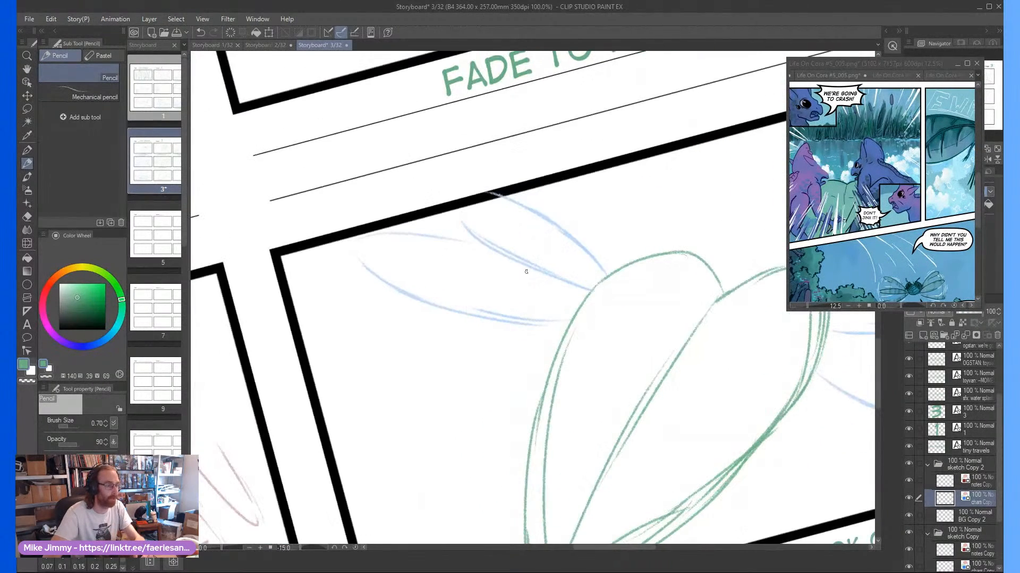
# Add short, light blue hatched strokes slanting down beneath both sides of the insect's body in frame eight
pyautogui.scroll(-1, 635, 266)
pyautogui.moveTo(629, 349)
pyautogui.mouseDown()
pyautogui.moveTo(611, 328)
pyautogui.moveTo(617, 292)
pyautogui.mouseUp()
pyautogui.press('^')
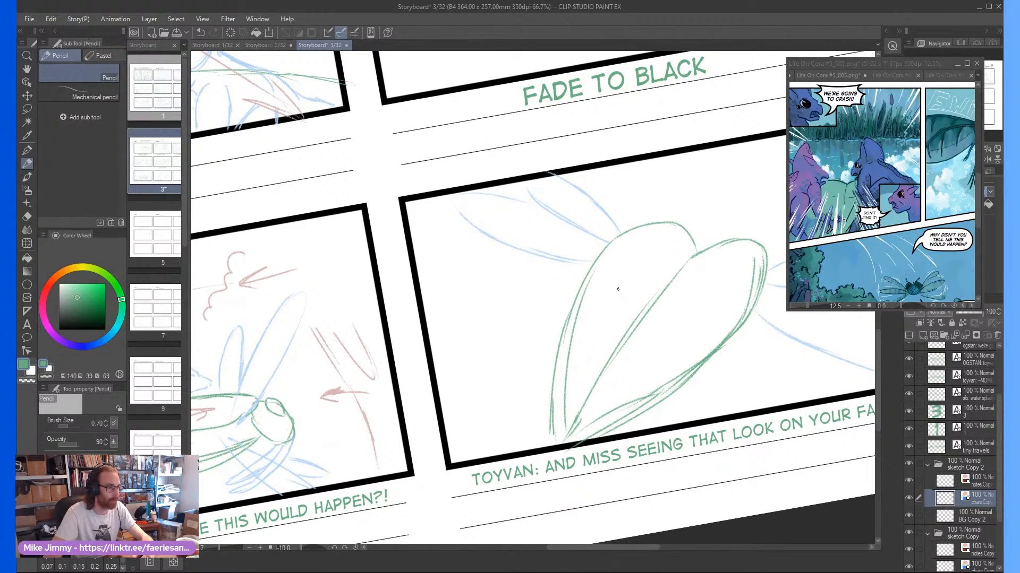
pyautogui.scroll(1, 618, 290)
pyautogui.scroll(-2, 617, 289)
pyautogui.scroll(1, 610, 293)
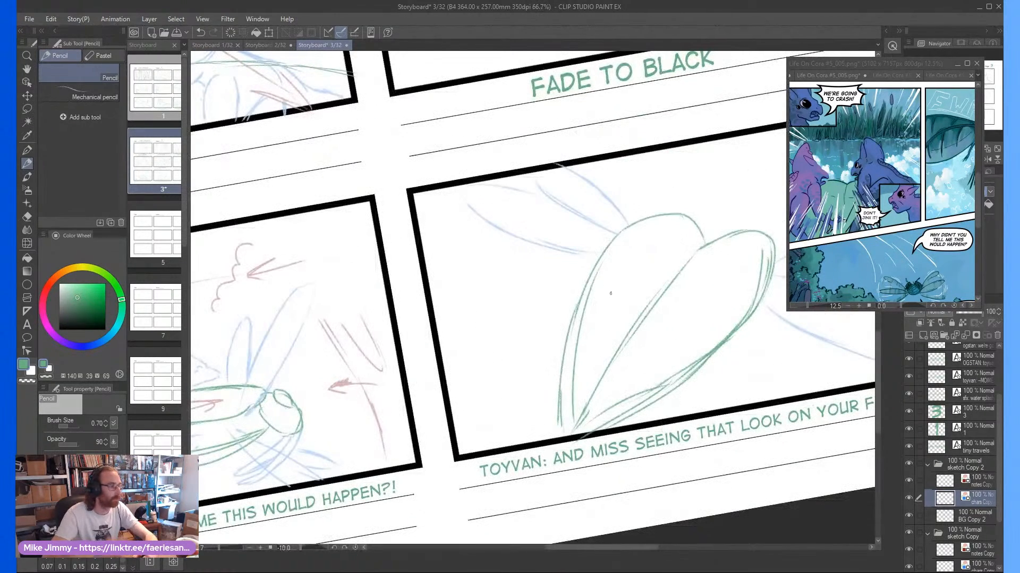
pyautogui.moveTo(714, 355); pyautogui.dragTo(683, 404)
pyautogui.moveTo(685, 397); pyautogui.dragTo(697, 370)
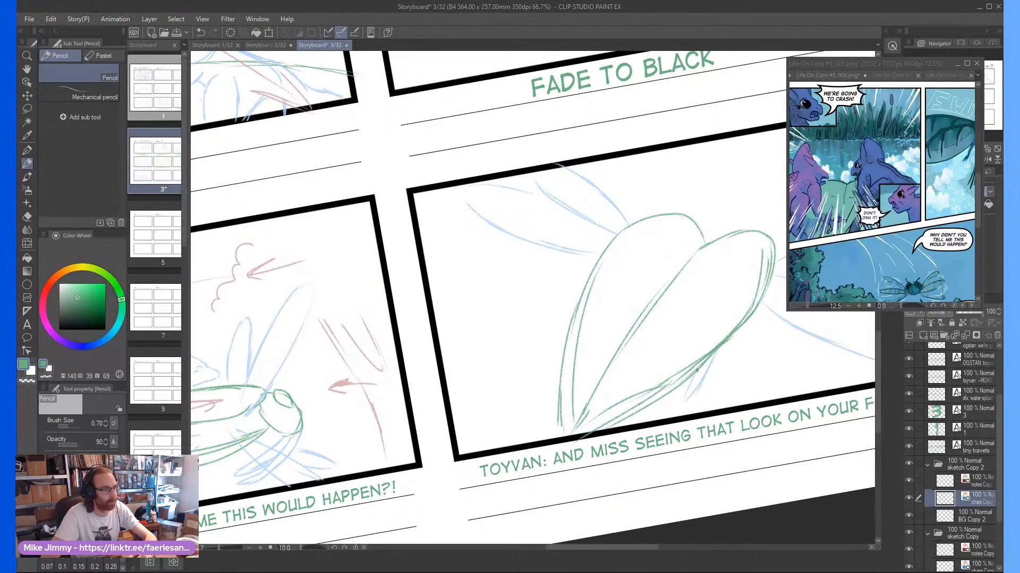
pyautogui.moveTo(563, 346); pyautogui.dragTo(535, 414)
pyautogui.moveTo(559, 368)
pyautogui.mouseDown()
pyautogui.moveTo(537, 414)
pyautogui.moveTo(549, 420)
pyautogui.mouseUp()
pyautogui.moveTo(711, 360); pyautogui.dragTo(670, 415)
pyautogui.moveTo(690, 380)
pyautogui.mouseDown()
pyautogui.moveTo(668, 413)
pyautogui.moveTo(646, 422)
pyautogui.mouseUp()
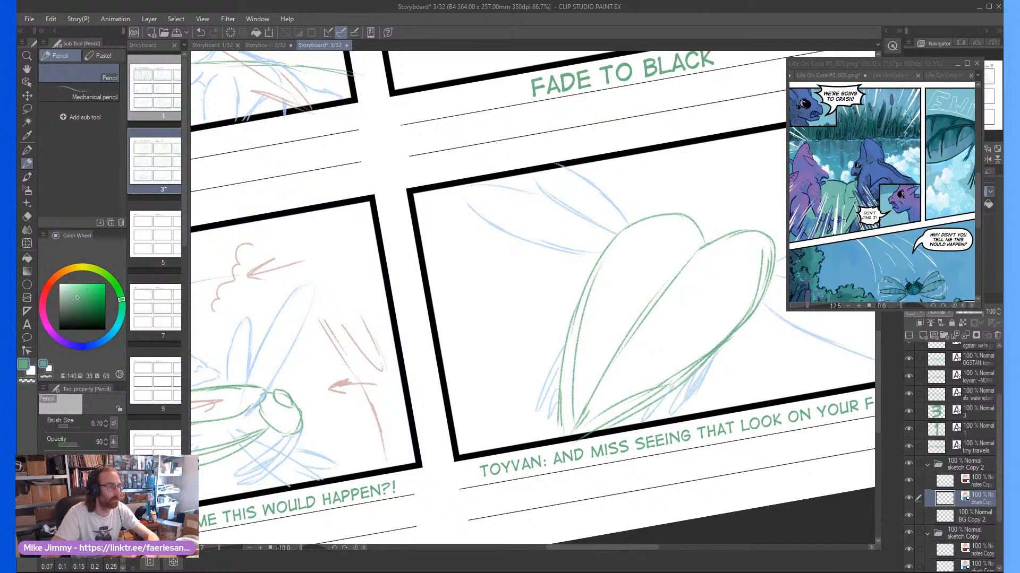
# Sketch the first rider's head in light blue on the insect's left lobe in frame eight, with pointed crest, ear, muzzle and start of the back
pyautogui.scroll(2, 638, 254)
pyautogui.scroll(2, 615, 269)
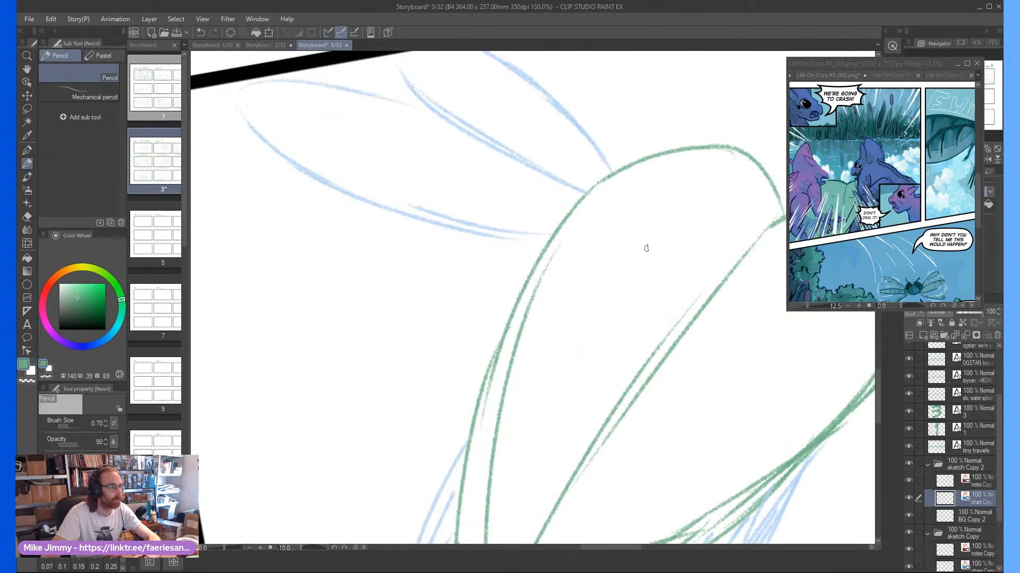
pyautogui.moveTo(634, 266)
pyautogui.mouseDown()
pyautogui.moveTo(650, 230)
pyautogui.moveTo(635, 225)
pyautogui.moveTo(644, 268)
pyautogui.mouseUp()
pyautogui.moveTo(664, 230)
pyautogui.mouseDown()
pyautogui.moveTo(642, 178)
pyautogui.moveTo(616, 233)
pyautogui.mouseUp()
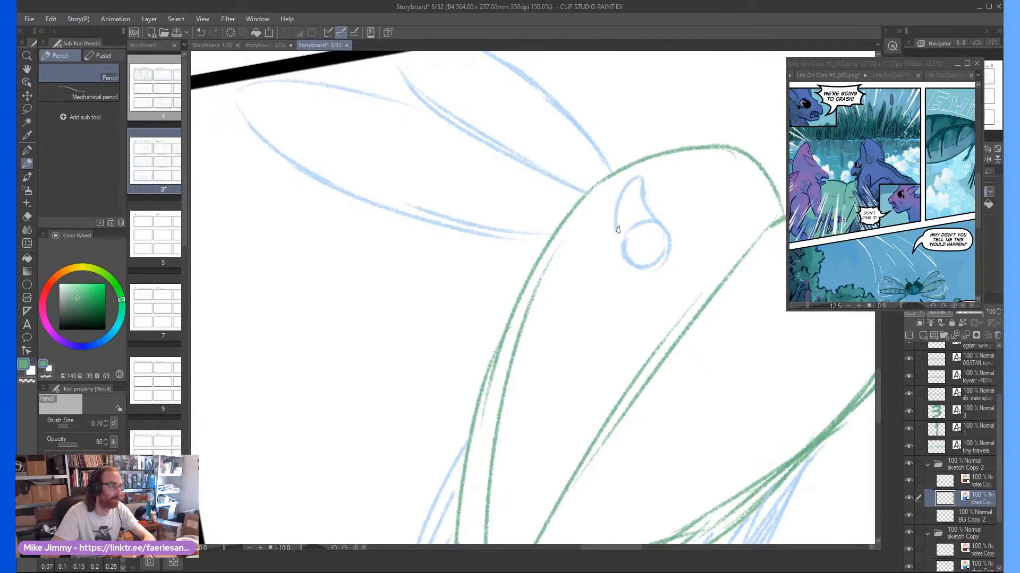
pyautogui.moveTo(674, 252)
pyautogui.mouseDown()
pyautogui.moveTo(685, 269)
pyautogui.moveTo(660, 275)
pyautogui.moveTo(676, 284)
pyautogui.moveTo(658, 281)
pyautogui.mouseUp()
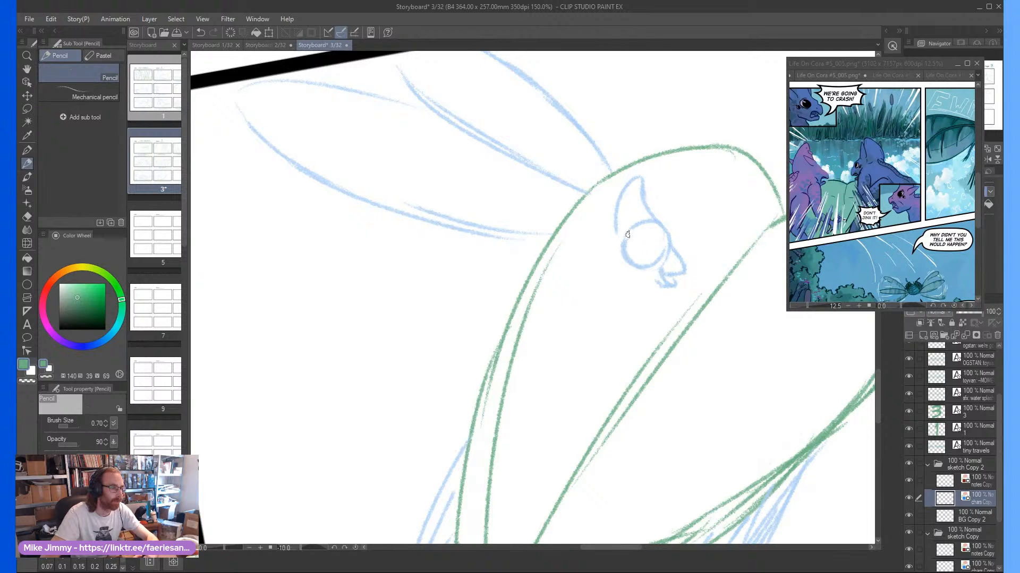
pyautogui.moveTo(637, 239)
pyautogui.mouseDown()
pyautogui.moveTo(606, 222)
pyautogui.moveTo(630, 248)
pyautogui.moveTo(610, 250)
pyautogui.moveTo(622, 257)
pyautogui.moveTo(629, 246)
pyautogui.moveTo(596, 321)
pyautogui.mouseUp()
# Sketch the first rider's crouched body with chest, bent arms and legs, and a long tail trailing down the left lobe
pyautogui.scroll(-1, 624, 257)
pyautogui.scroll(1, 618, 259)
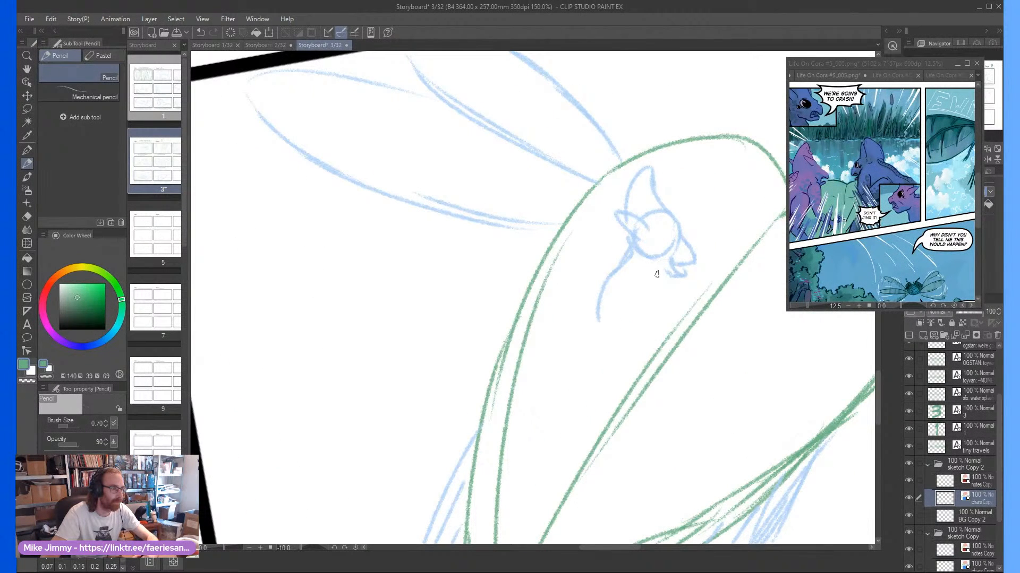
pyautogui.moveTo(659, 228)
pyautogui.mouseDown()
pyautogui.moveTo(671, 234)
pyautogui.moveTo(657, 247)
pyautogui.moveTo(656, 329)
pyautogui.moveTo(671, 289)
pyautogui.mouseUp()
pyautogui.moveTo(664, 326)
pyautogui.mouseDown()
pyautogui.moveTo(697, 287)
pyautogui.moveTo(619, 318)
pyautogui.moveTo(614, 336)
pyautogui.moveTo(629, 361)
pyautogui.moveTo(669, 339)
pyautogui.moveTo(641, 345)
pyautogui.moveTo(603, 311)
pyautogui.moveTo(595, 333)
pyautogui.moveTo(626, 322)
pyautogui.moveTo(609, 338)
pyautogui.mouseUp()
pyautogui.scroll(-2, 596, 301)
pyautogui.scroll(1, 599, 301)
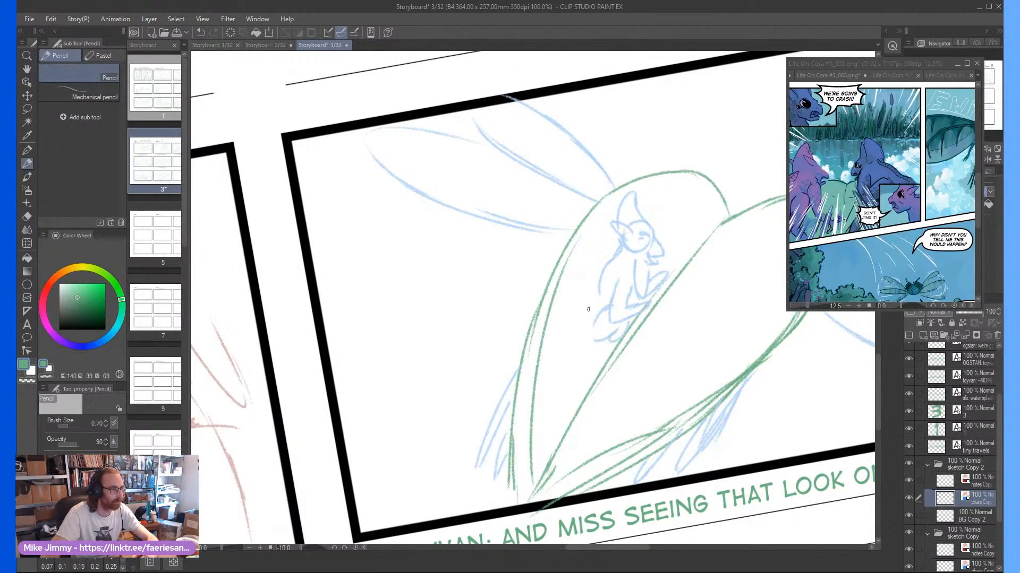
pyautogui.moveTo(600, 287)
pyautogui.mouseDown()
pyautogui.moveTo(540, 420)
pyautogui.moveTo(555, 371)
pyautogui.mouseUp()
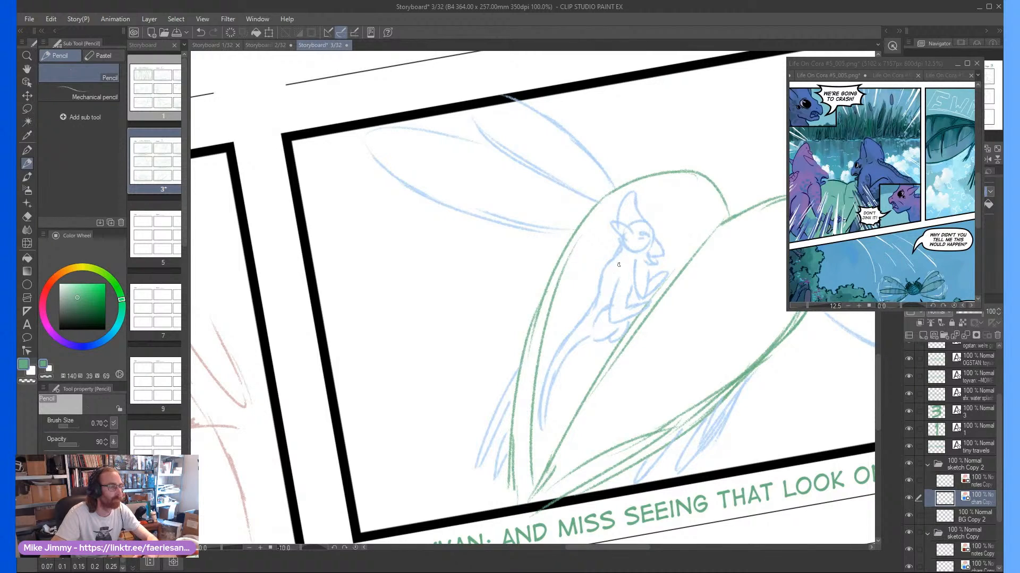
# Sketch the second rider's head and rounded back on the insect's right lobe, facing the first rider, with muzzle, eye, crest and spiky ears
pyautogui.scroll(-2, 615, 272)
pyautogui.press('^')
pyautogui.press('^')
pyautogui.scroll(2, 654, 305)
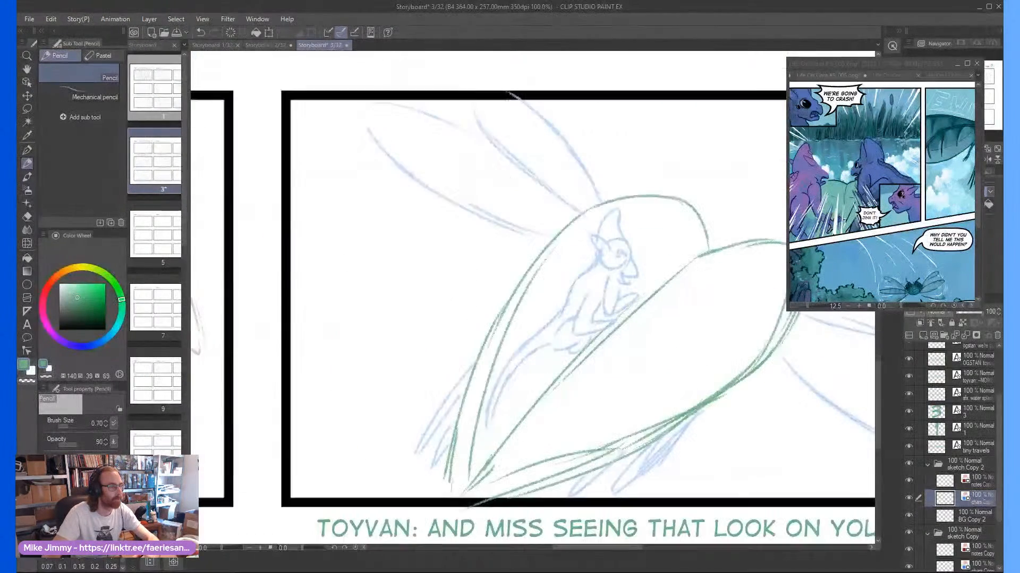
pyautogui.scroll(-2, 557, 303)
pyautogui.scroll(2, 712, 290)
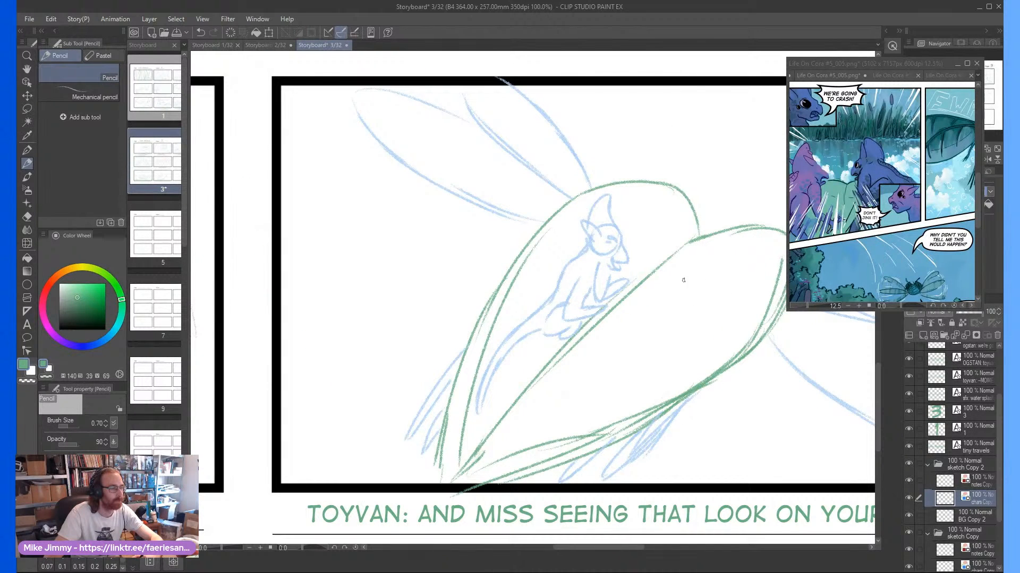
pyautogui.moveTo(689, 295)
pyautogui.mouseDown()
pyautogui.moveTo(702, 264)
pyautogui.moveTo(677, 278)
pyautogui.moveTo(681, 302)
pyautogui.moveTo(698, 296)
pyautogui.moveTo(700, 264)
pyautogui.moveTo(714, 275)
pyautogui.moveTo(704, 291)
pyautogui.moveTo(708, 260)
pyautogui.moveTo(699, 283)
pyautogui.moveTo(669, 304)
pyautogui.moveTo(696, 316)
pyautogui.moveTo(671, 331)
pyautogui.moveTo(699, 322)
pyautogui.moveTo(693, 276)
pyautogui.moveTo(709, 275)
pyautogui.moveTo(674, 297)
pyautogui.mouseUp()
pyautogui.press('e')
pyautogui.press('p')
pyautogui.scroll(1, 690, 261)
pyautogui.moveTo(722, 273)
pyautogui.mouseDown()
pyautogui.moveTo(704, 245)
pyautogui.moveTo(683, 249)
pyautogui.moveTo(677, 291)
pyautogui.moveTo(673, 259)
pyautogui.moveTo(701, 244)
pyautogui.moveTo(675, 268)
pyautogui.moveTo(679, 253)
pyautogui.moveTo(638, 279)
pyautogui.moveTo(660, 287)
pyautogui.moveTo(643, 282)
pyautogui.moveTo(647, 293)
pyautogui.moveTo(710, 296)
pyautogui.moveTo(690, 257)
pyautogui.moveTo(681, 264)
pyautogui.moveTo(700, 254)
pyautogui.moveTo(677, 270)
pyautogui.moveTo(712, 208)
pyautogui.moveTo(713, 267)
pyautogui.moveTo(715, 250)
pyautogui.moveTo(687, 242)
pyautogui.moveTo(702, 258)
pyautogui.mouseUp()
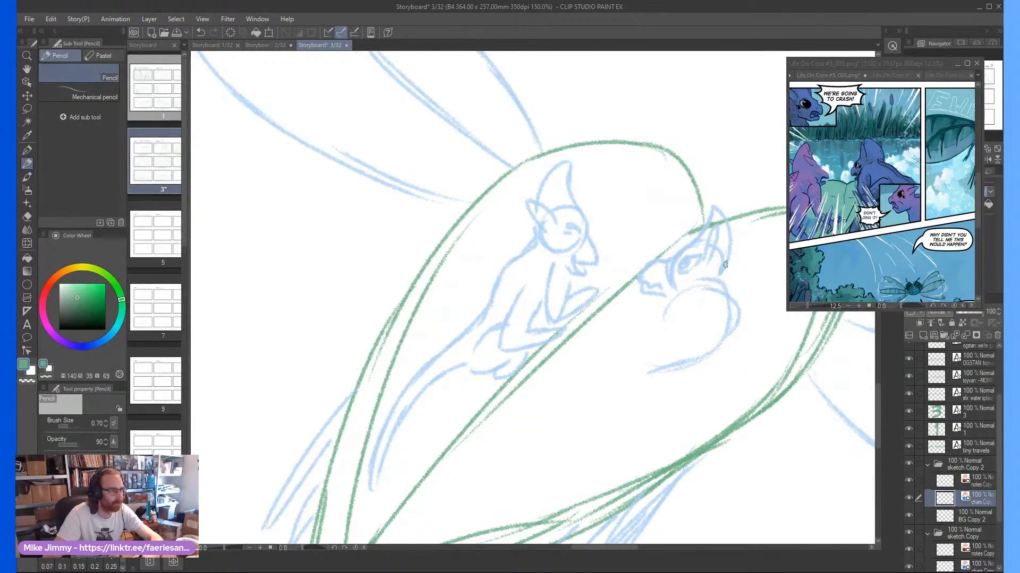
pyautogui.moveTo(744, 236); pyautogui.dragTo(725, 264)
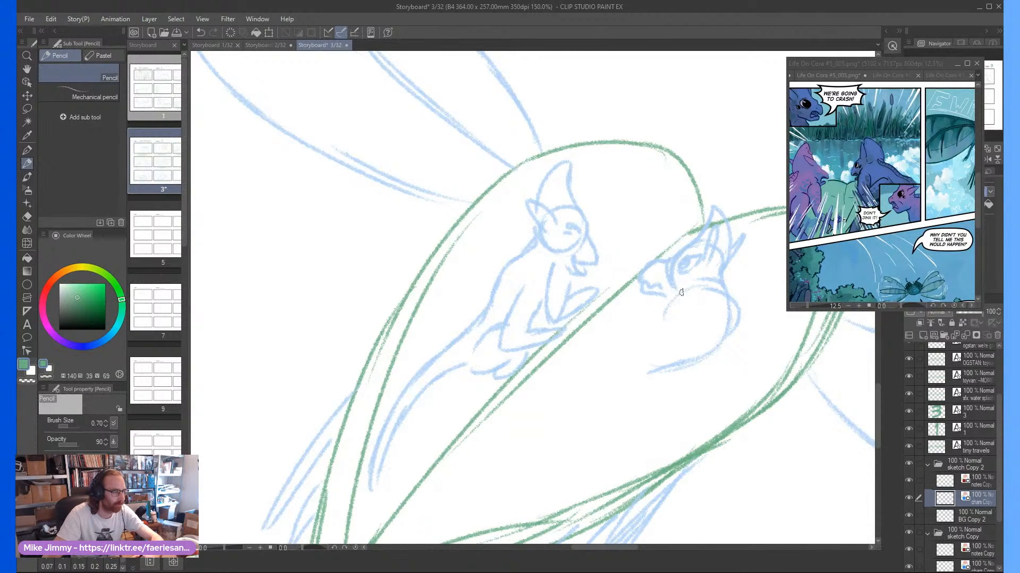
# Sketch the second rider's torso, front arms and folded limb in light blue on the right lobe
pyautogui.moveTo(706, 308)
pyautogui.mouseDown()
pyautogui.moveTo(693, 358)
pyautogui.moveTo(754, 320)
pyautogui.moveTo(750, 306)
pyautogui.moveTo(673, 348)
pyautogui.moveTo(655, 370)
pyautogui.moveTo(665, 384)
pyautogui.moveTo(712, 362)
pyautogui.mouseUp()
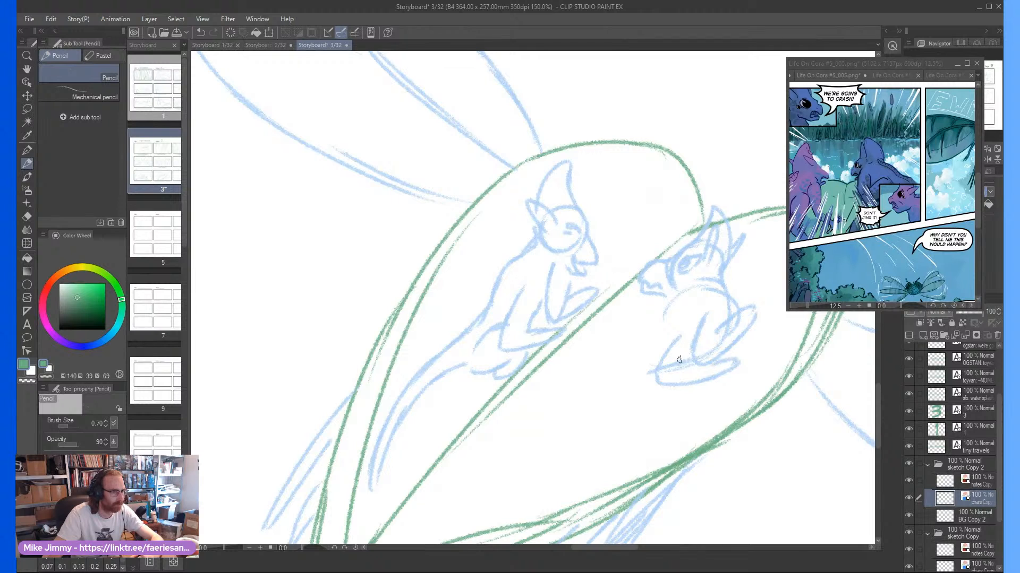
pyautogui.scroll(-1, 679, 363)
pyautogui.scroll(1, 654, 371)
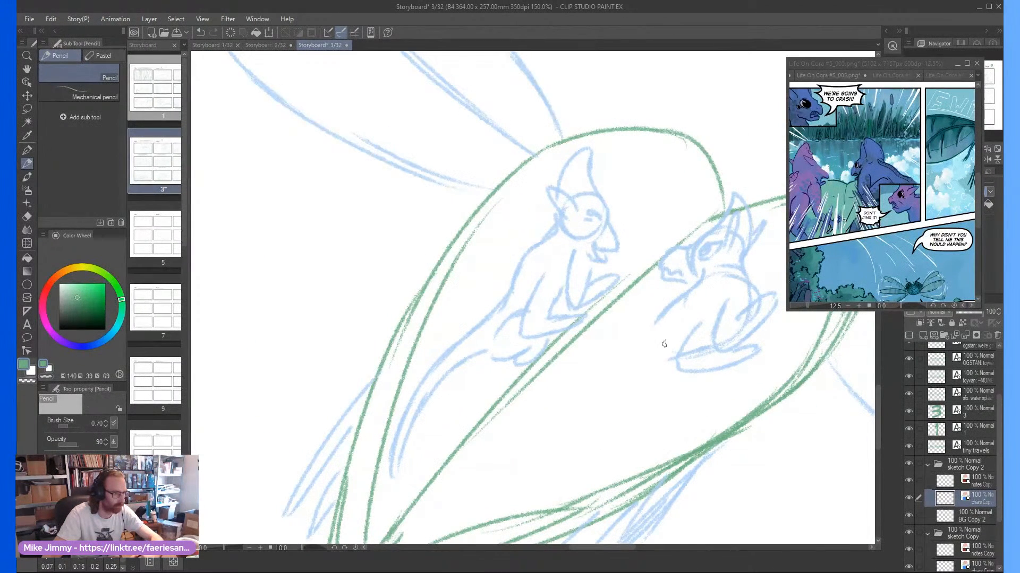
# Undo and redraw the second rider's hind leg and foot, and add a long tail trailing down the right lobe
pyautogui.moveTo(664, 343)
pyautogui.mouseDown()
pyautogui.moveTo(633, 388)
pyautogui.moveTo(684, 381)
pyautogui.moveTo(665, 360)
pyautogui.moveTo(678, 378)
pyautogui.mouseUp()
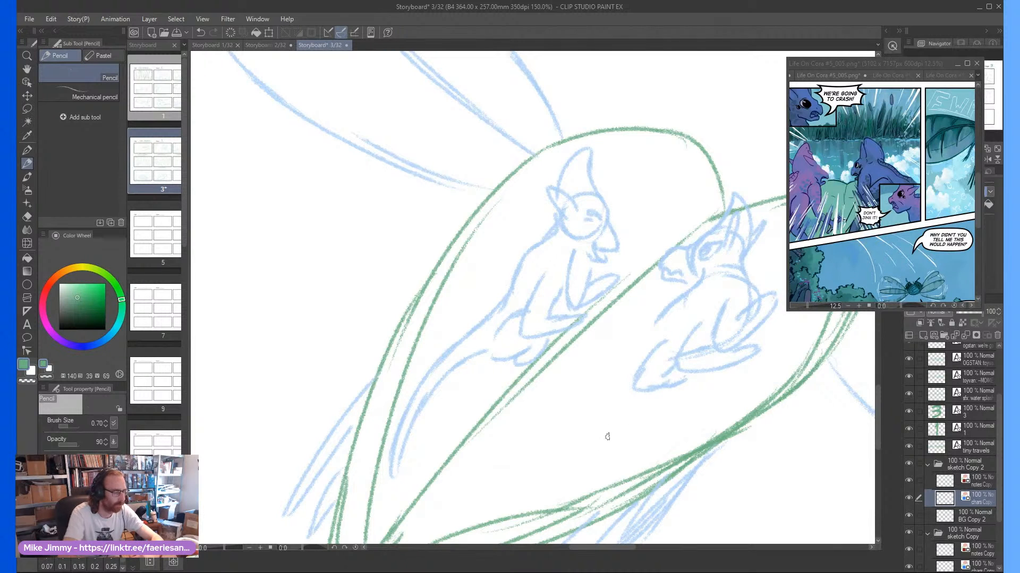
pyautogui.hotkey('ctrl', 'z')
pyautogui.hotkey('ctrl', 'z')
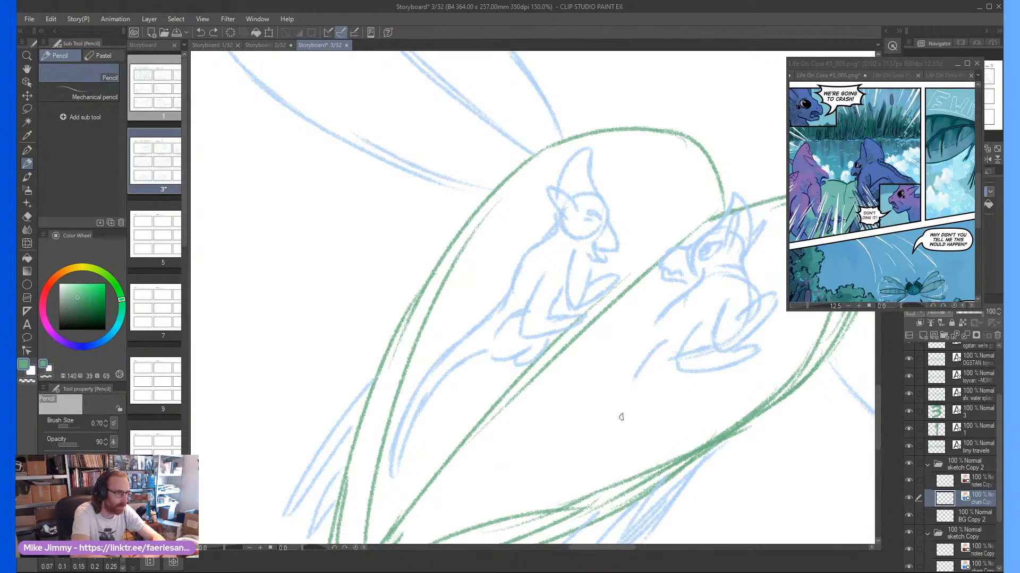
pyautogui.moveTo(635, 378)
pyautogui.mouseDown()
pyautogui.moveTo(663, 372)
pyautogui.moveTo(651, 374)
pyautogui.moveTo(662, 341)
pyautogui.moveTo(642, 372)
pyautogui.moveTo(672, 374)
pyautogui.moveTo(682, 337)
pyautogui.mouseUp()
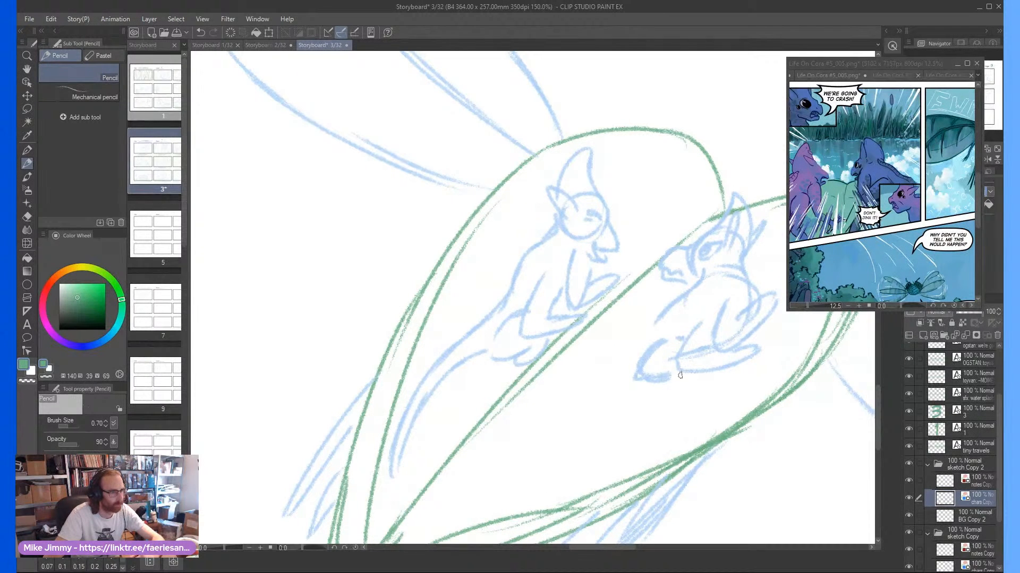
pyautogui.moveTo(686, 374)
pyautogui.mouseDown()
pyautogui.moveTo(651, 393)
pyautogui.moveTo(665, 377)
pyautogui.mouseUp()
pyautogui.moveTo(653, 326)
pyautogui.mouseDown()
pyautogui.moveTo(563, 387)
pyautogui.moveTo(492, 454)
pyautogui.moveTo(502, 442)
pyautogui.moveTo(486, 482)
pyautogui.mouseUp()
pyautogui.moveTo(486, 483)
pyautogui.mouseDown()
pyautogui.moveTo(529, 430)
pyautogui.moveTo(576, 402)
pyautogui.mouseUp()
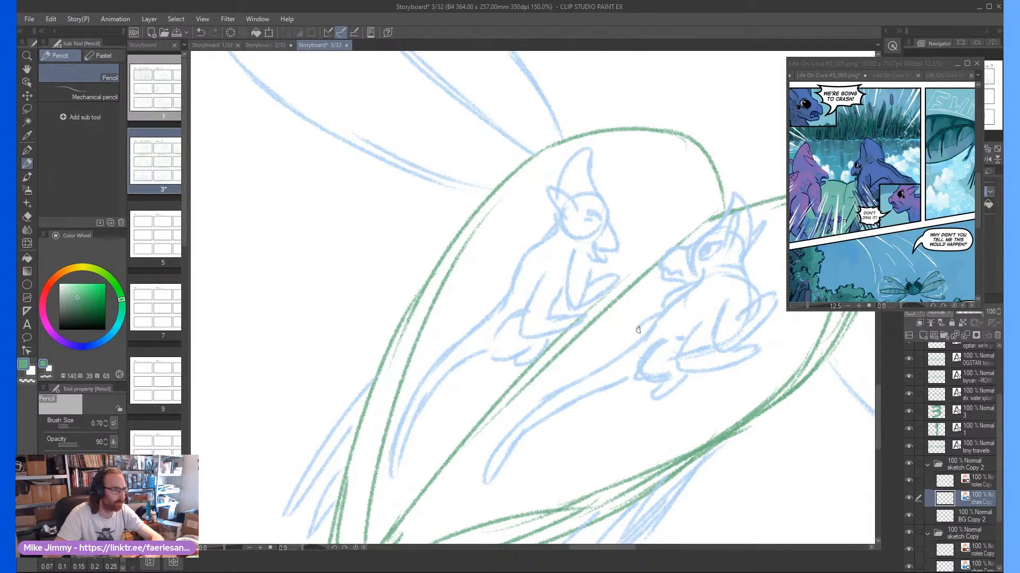
# On the notes Copy 2 layer, draw four red arrows pointing down-left around the insect in frame eight, with cloud-like puffs beside the right-hand two
pyautogui.scroll(-4, 632, 332)
pyautogui.press('^')
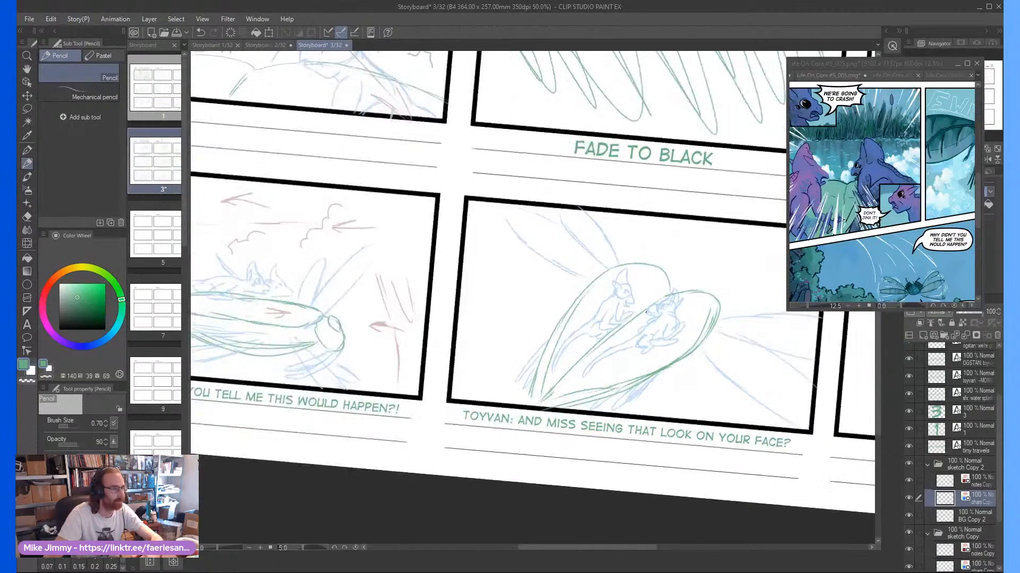
pyautogui.press('-')
pyautogui.hscroll(1, 658, 315)
pyautogui.scroll(1, 662, 317)
pyautogui.scroll(-2, 662, 318)
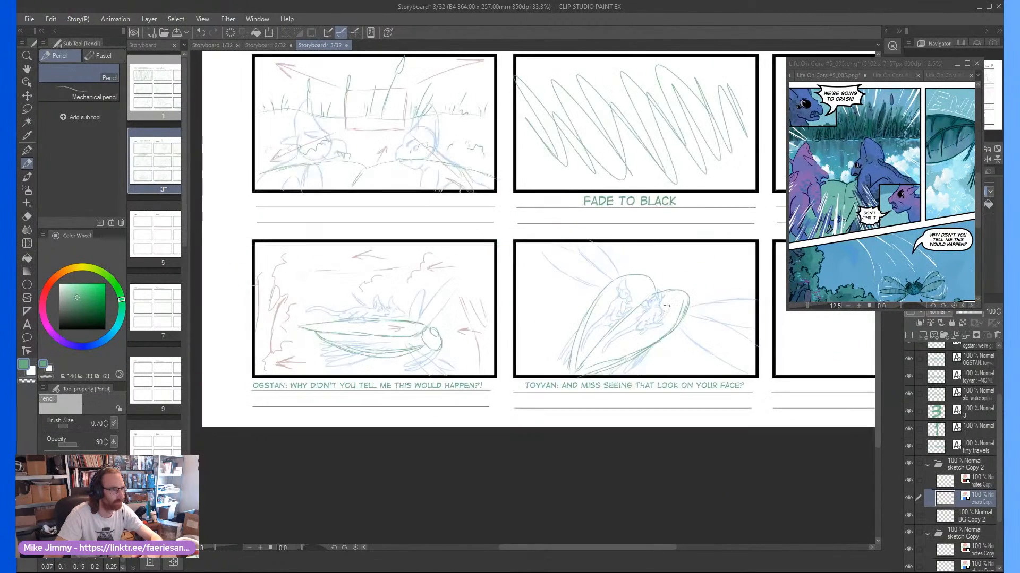
pyautogui.moveTo(740, 285)
pyautogui.mouseDown()
pyautogui.moveTo(734, 301)
pyautogui.moveTo(743, 302)
pyautogui.moveTo(717, 333)
pyautogui.mouseUp()
pyautogui.click(982, 485)
pyautogui.scroll(2, 719, 284)
pyautogui.moveTo(742, 266)
pyautogui.mouseDown()
pyautogui.moveTo(704, 317)
pyautogui.moveTo(724, 314)
pyautogui.mouseUp()
pyautogui.moveTo(644, 436)
pyautogui.mouseDown()
pyautogui.moveTo(607, 475)
pyautogui.moveTo(621, 484)
pyautogui.moveTo(649, 475)
pyautogui.mouseUp()
pyautogui.moveTo(617, 427); pyautogui.dragTo(561, 486)
pyautogui.moveTo(560, 486); pyautogui.dragTo(579, 477)
pyautogui.moveTo(571, 235)
pyautogui.mouseDown()
pyautogui.moveTo(537, 274)
pyautogui.moveTo(552, 265)
pyautogui.mouseUp()
pyautogui.moveTo(380, 342)
pyautogui.mouseDown()
pyautogui.moveTo(304, 418)
pyautogui.moveTo(325, 410)
pyautogui.mouseUp()
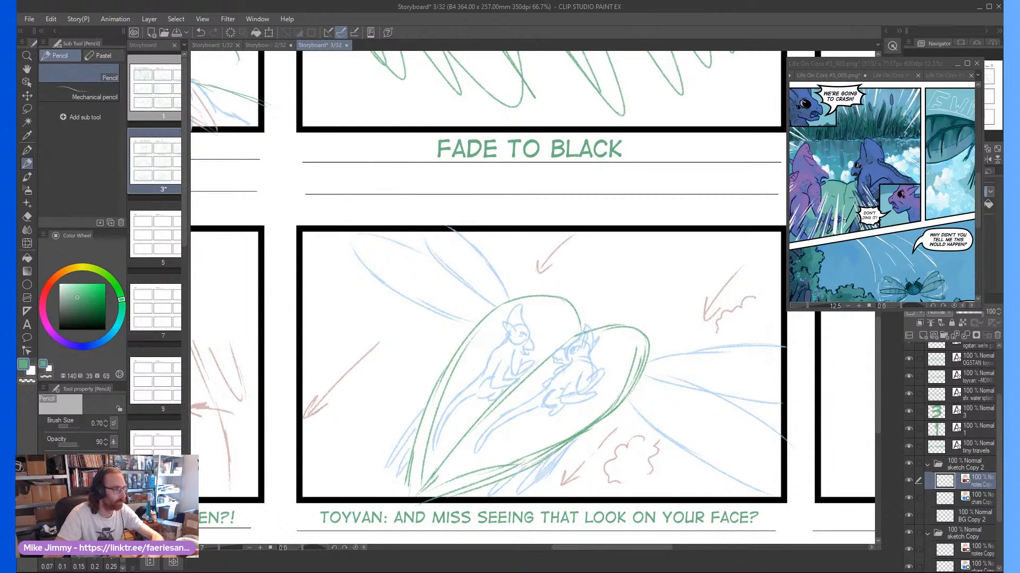
# Add short red motion lines across both riders' tails and around the insect's right wings in frame eight
pyautogui.scroll(1, 579, 384)
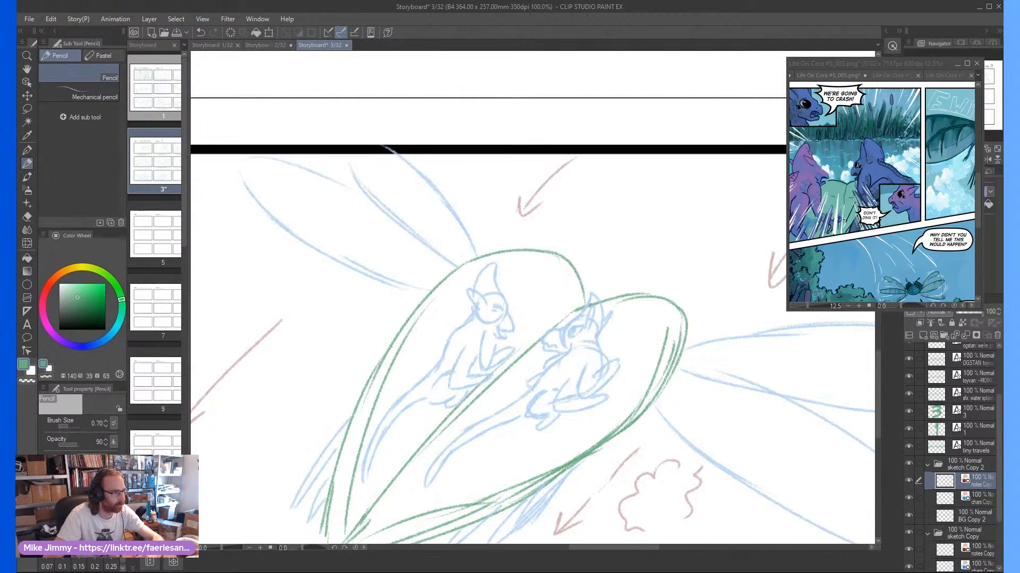
pyautogui.moveTo(452, 457); pyautogui.dragTo(423, 449)
pyautogui.moveTo(442, 467)
pyautogui.mouseDown()
pyautogui.moveTo(363, 440)
pyautogui.moveTo(361, 450)
pyautogui.mouseUp()
pyautogui.scroll(-1, 361, 450)
pyautogui.moveTo(621, 370)
pyautogui.mouseDown()
pyautogui.moveTo(598, 451)
pyautogui.moveTo(617, 441)
pyautogui.mouseUp()
pyautogui.moveTo(663, 336)
pyautogui.mouseDown()
pyautogui.moveTo(617, 344)
pyautogui.moveTo(629, 332)
pyautogui.mouseUp()
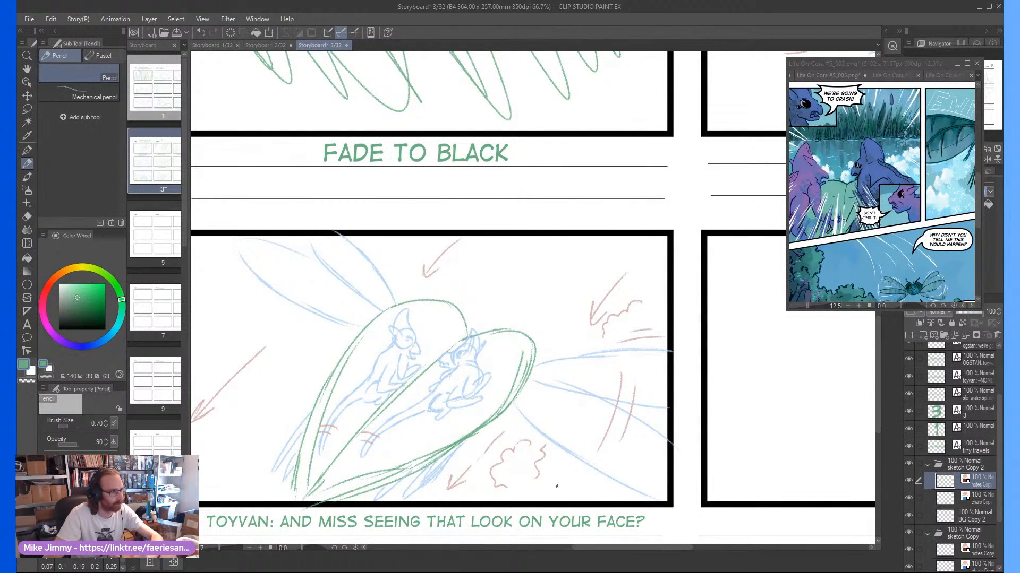
pyautogui.moveTo(609, 493); pyautogui.dragTo(566, 462)
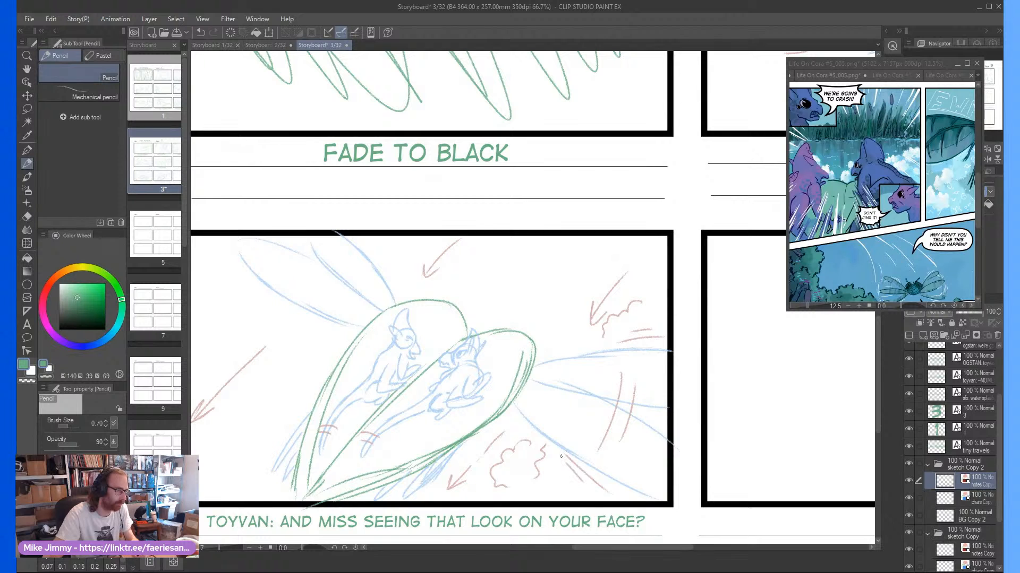
# Add short red motion lines above, below and between the insect's upper left wings in frame eight
pyautogui.moveTo(387, 269)
pyautogui.mouseDown()
pyautogui.moveTo(355, 234)
pyautogui.moveTo(375, 242)
pyautogui.mouseUp()
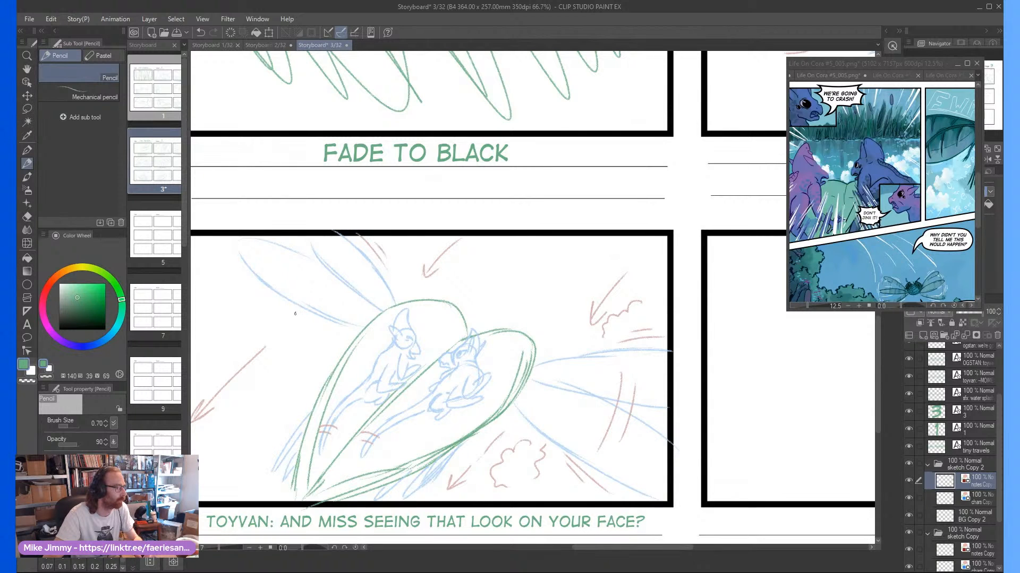
pyautogui.moveTo(313, 320); pyautogui.dragTo(257, 283)
pyautogui.moveTo(282, 313); pyautogui.dragTo(265, 299)
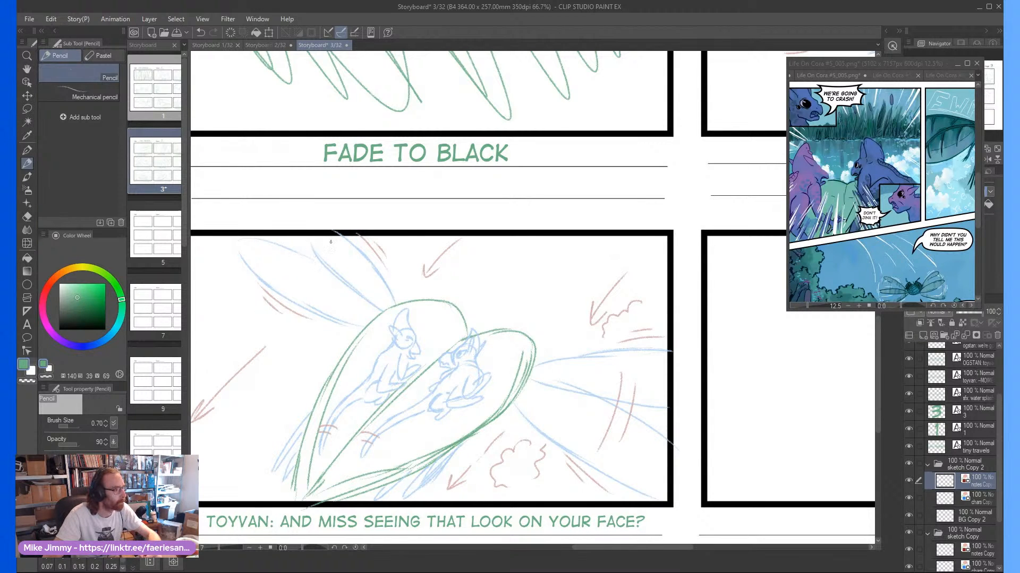
pyautogui.moveTo(333, 239); pyautogui.dragTo(289, 276)
pyautogui.moveTo(321, 258); pyautogui.dragTo(297, 278)
# Examine frame eight's composition and its neighbouring frames at several zoom levels and rotations
pyautogui.press('-')
pyautogui.press('-')
pyautogui.press('^')
pyautogui.press('^')
pyautogui.press('^')
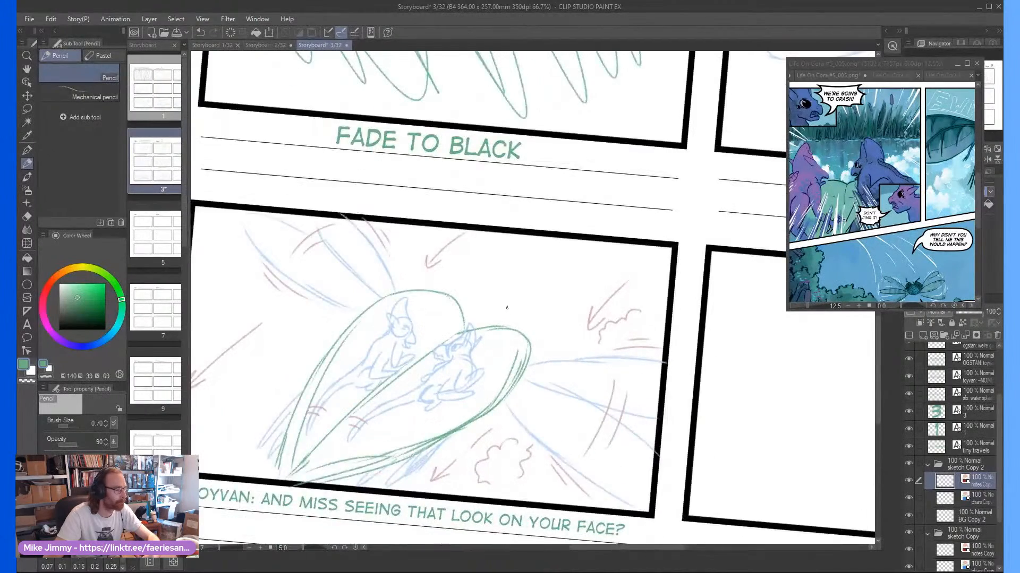
pyautogui.scroll(-1, 508, 305)
pyautogui.press('^')
pyautogui.press('-')
pyautogui.press('-')
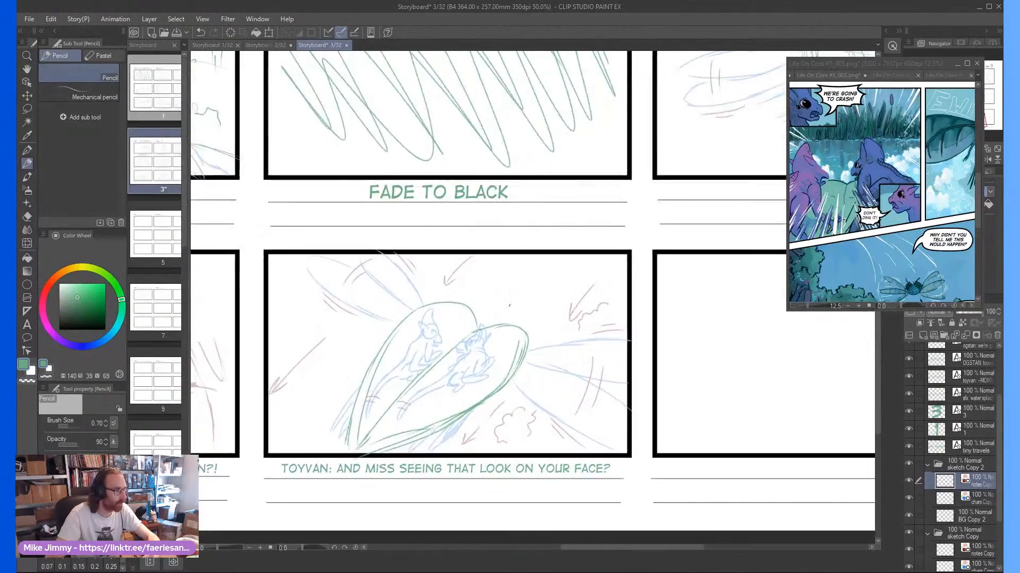
pyautogui.moveTo(493, 320); pyautogui.dragTo(512, 303)
pyautogui.scroll(1, 507, 308)
pyautogui.scroll(-2, 455, 362)
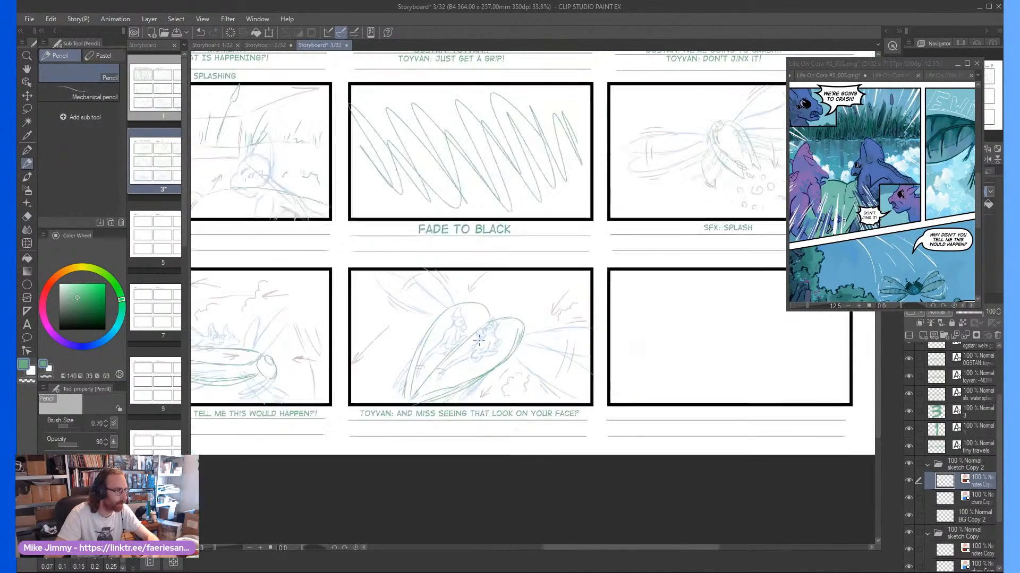
pyautogui.scroll(2, 483, 340)
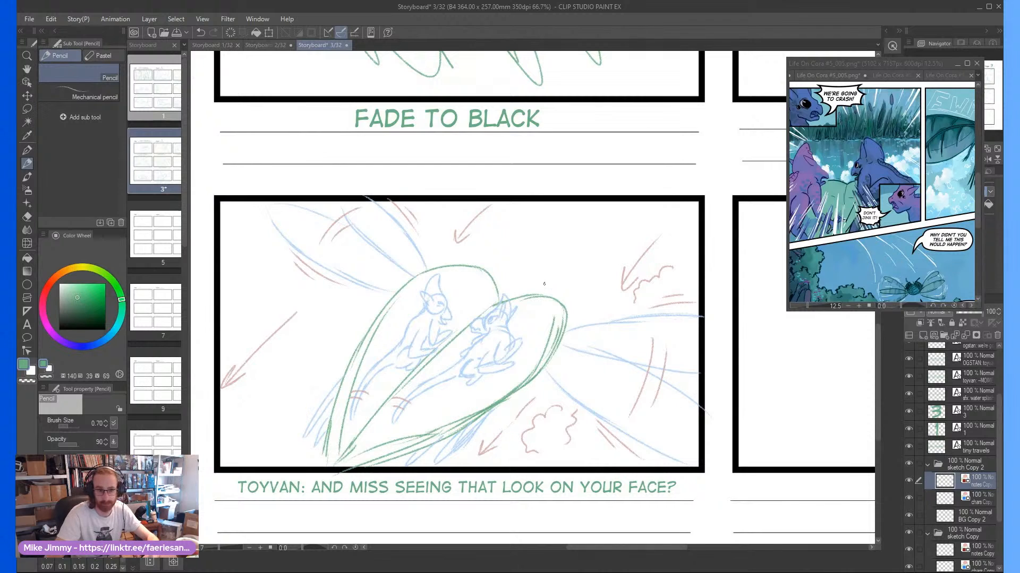
pyautogui.scroll(-1, 546, 290)
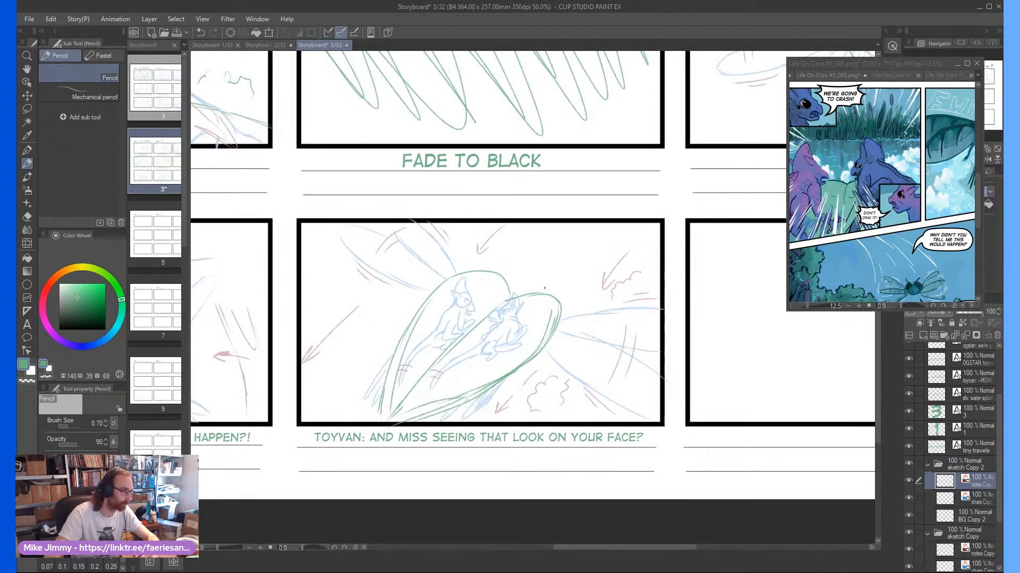
pyautogui.moveTo(546, 290); pyautogui.dragTo(529, 273)
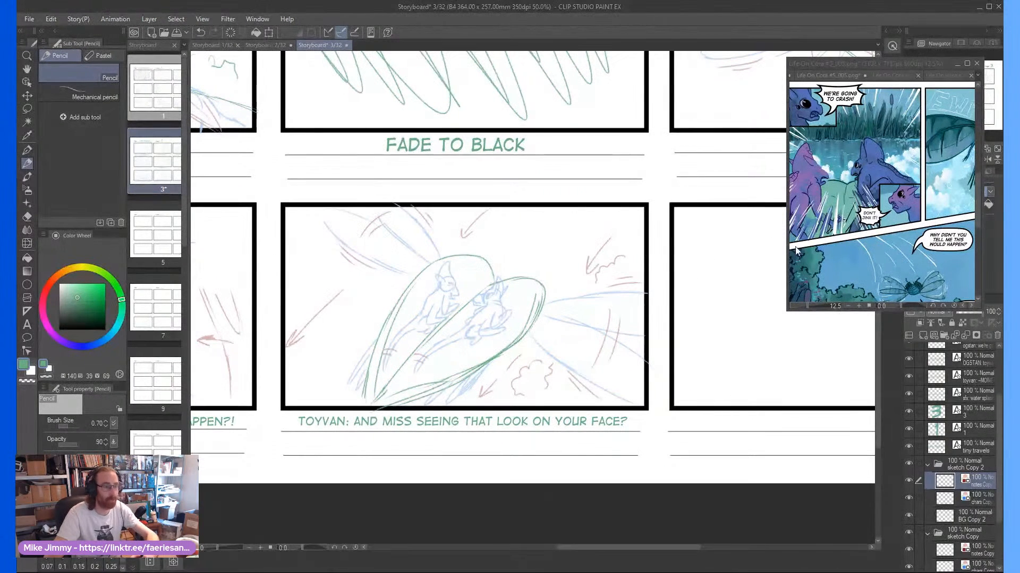
# Examine the flying insect and surrounding foliage in the last panel of the Life On Cora #5_005.png reference page
pyautogui.click(868, 260)
pyautogui.scroll(-2, 903, 255)
pyautogui.scroll(4, 919, 275)
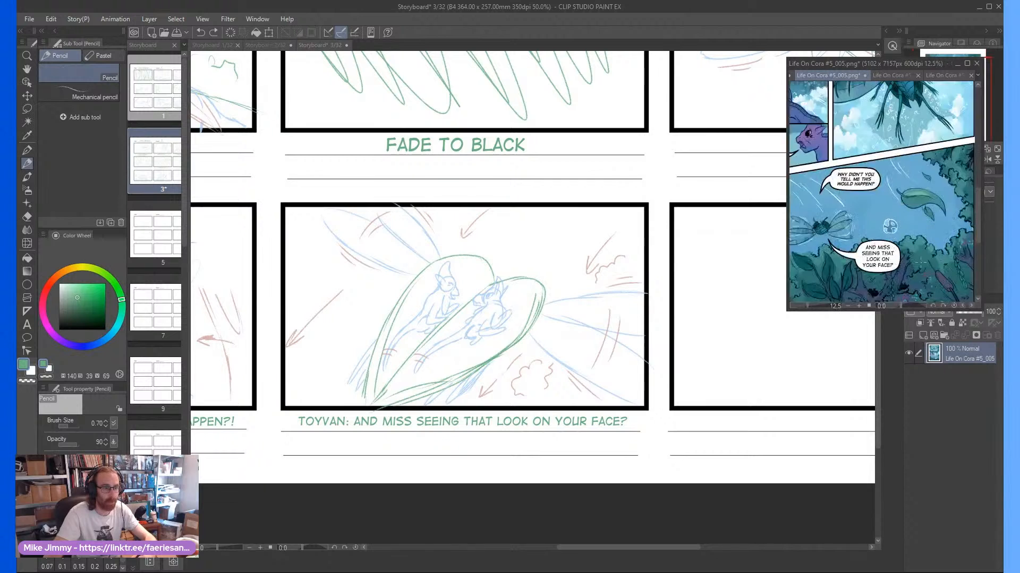
pyautogui.scroll(-4, 813, 259)
pyautogui.moveTo(800, 265); pyautogui.dragTo(844, 267)
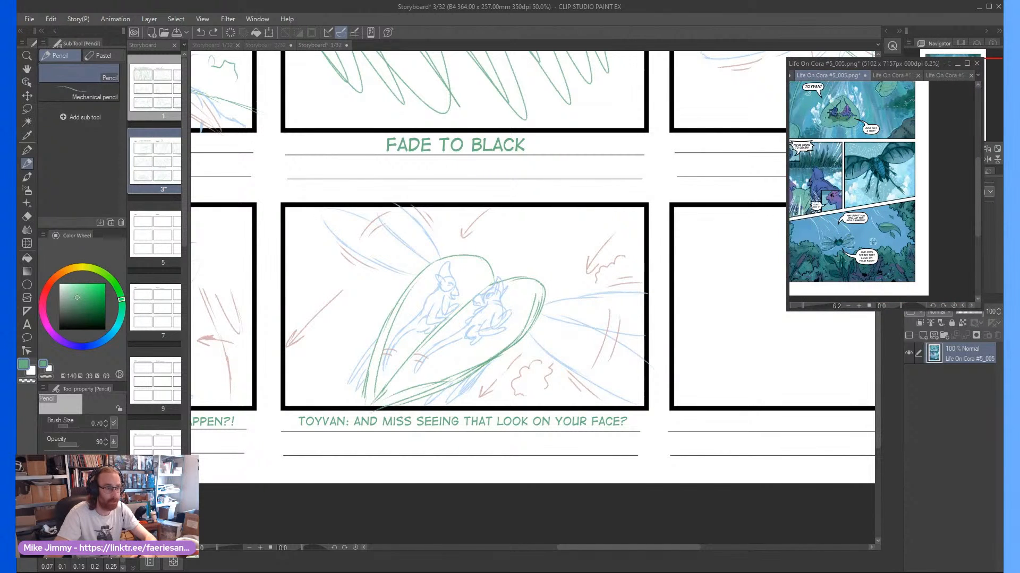
pyautogui.scroll(2, 845, 268)
pyautogui.click(709, 312)
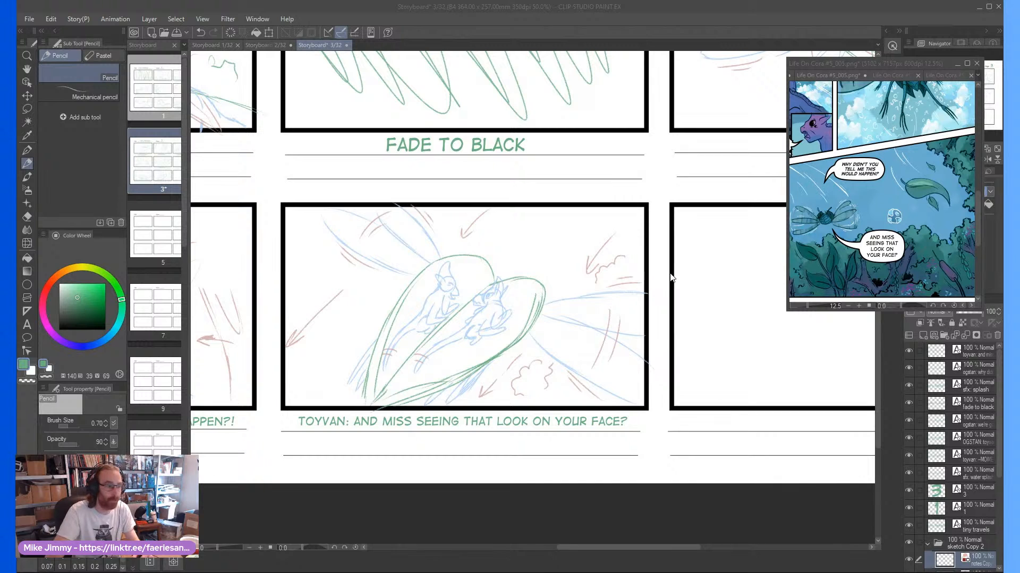
# Sketch more red cloud-like puffs in frame eight, beside the upper arrows and left of the insect's body
pyautogui.hscroll(7, 687, 263)
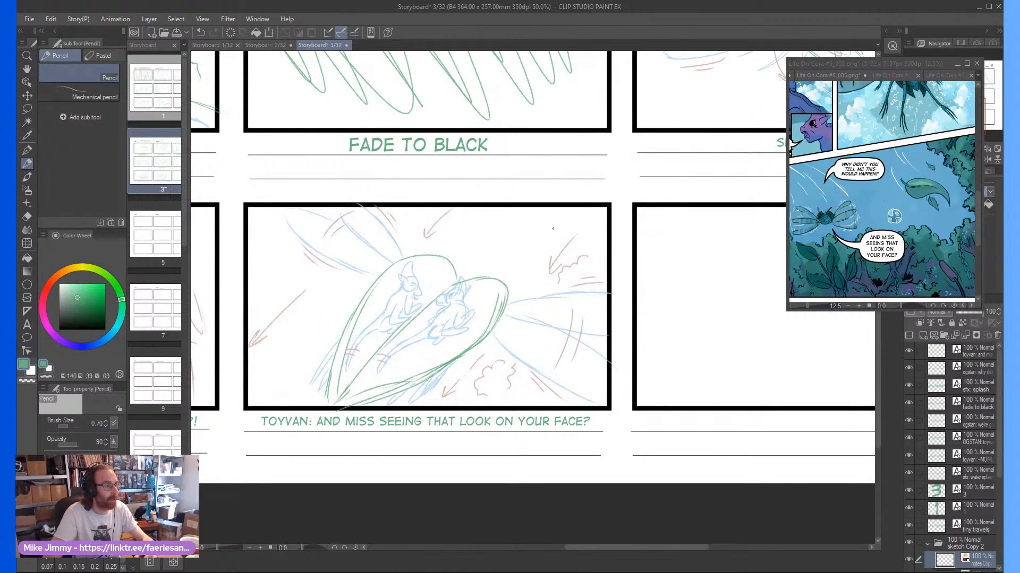
pyautogui.moveTo(549, 228)
pyautogui.mouseDown()
pyautogui.moveTo(517, 260)
pyautogui.moveTo(481, 254)
pyautogui.moveTo(452, 219)
pyautogui.mouseUp()
pyautogui.moveTo(318, 319)
pyautogui.mouseDown()
pyautogui.moveTo(298, 333)
pyautogui.moveTo(291, 325)
pyautogui.mouseUp()
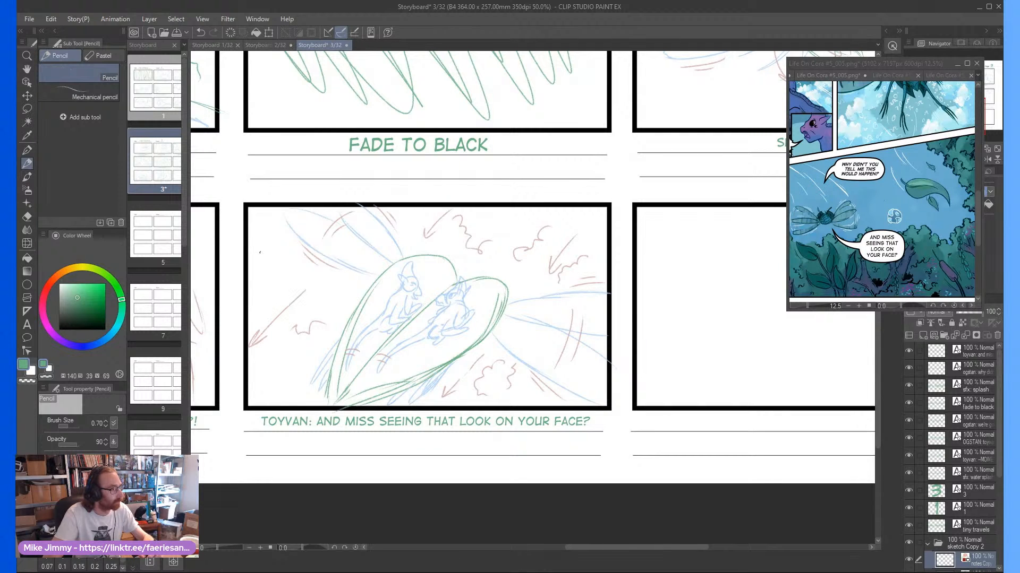
# Sketch red cloud-like puffs along frame eight's left edge and short red upward arrows above the insect's body
pyautogui.moveTo(255, 253)
pyautogui.mouseDown()
pyautogui.moveTo(268, 276)
pyautogui.moveTo(287, 278)
pyautogui.mouseUp()
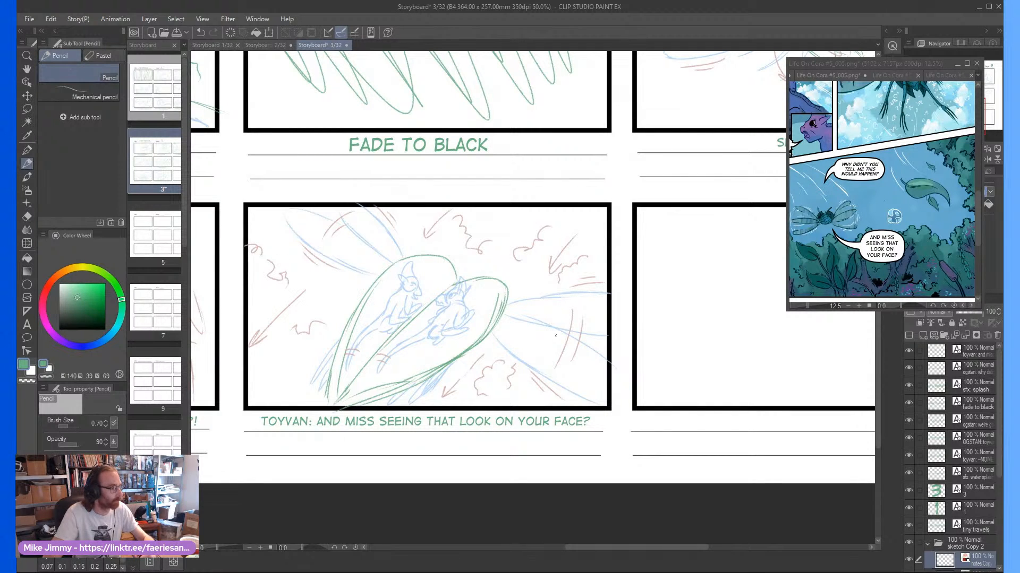
pyautogui.scroll(-1, 655, 332)
pyautogui.hscroll(4, 691, 335)
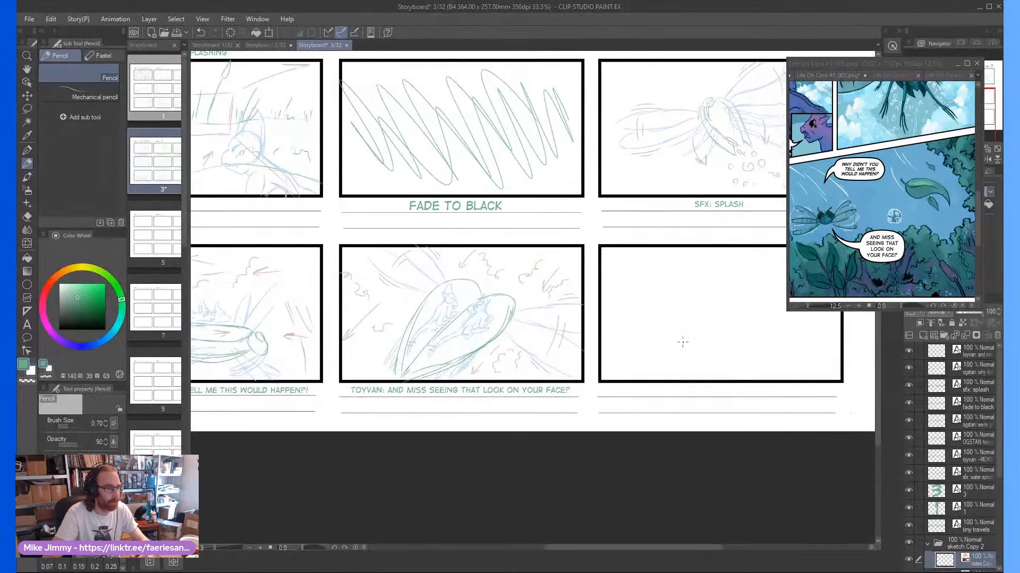
pyautogui.scroll(1, 707, 336)
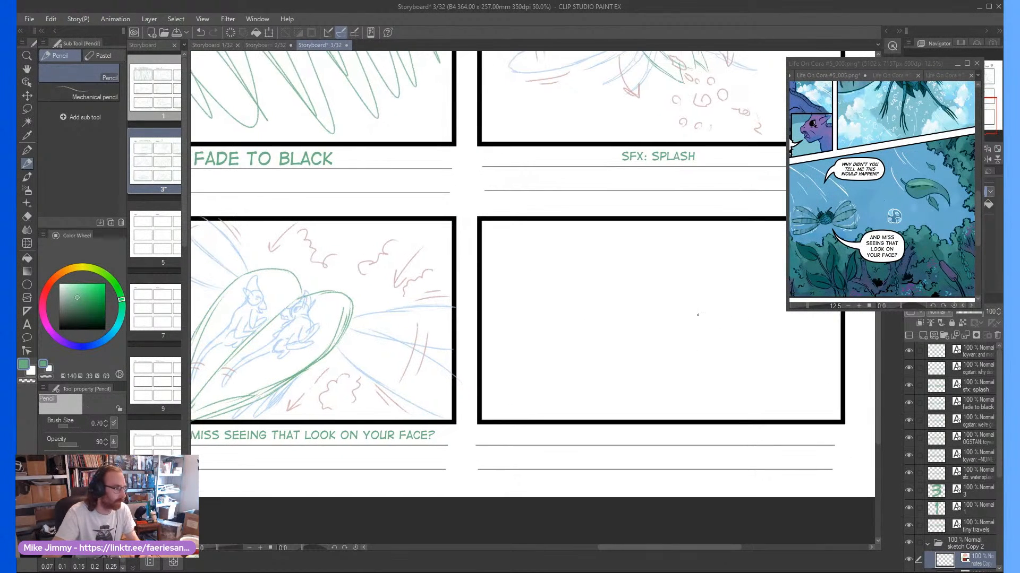
pyautogui.scroll(-2, 457, 293)
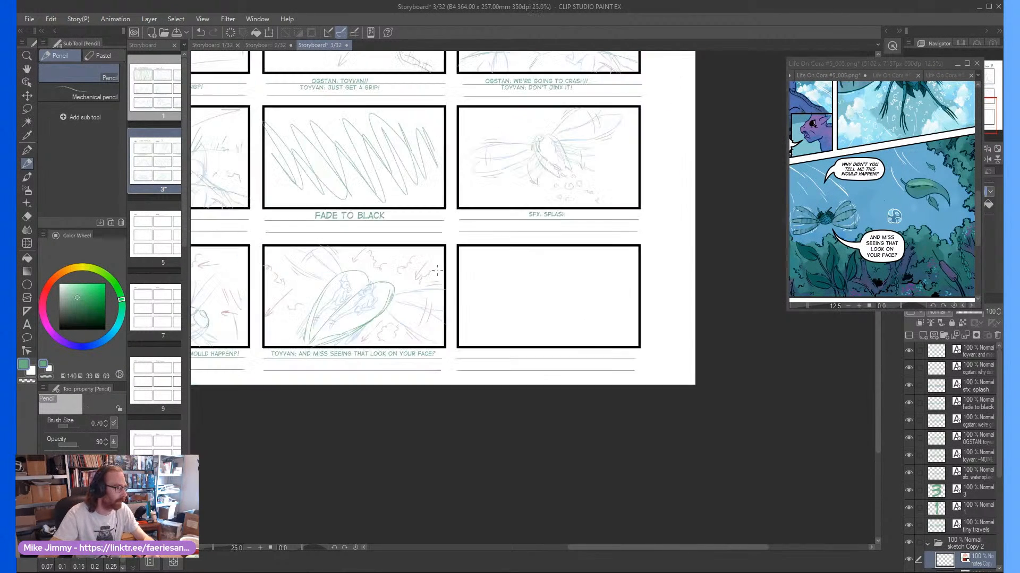
pyautogui.scroll(2, 360, 303)
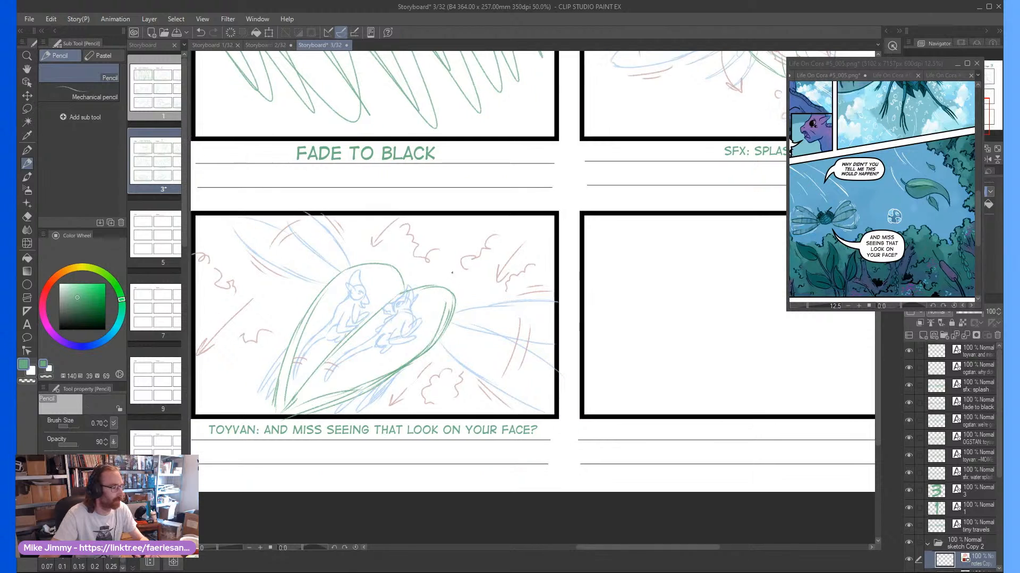
pyautogui.scroll(-1, 430, 329)
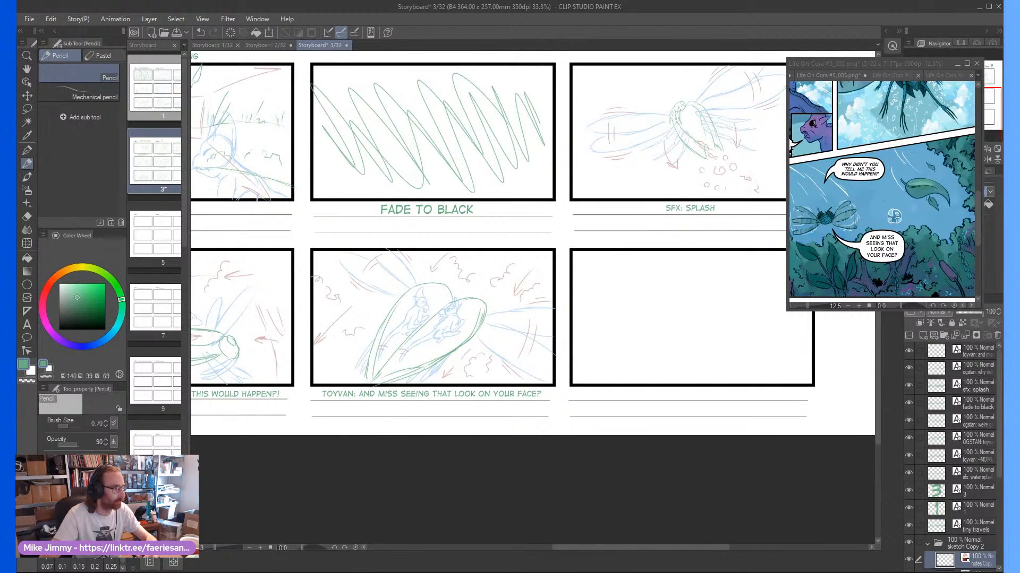
pyautogui.scroll(2, 442, 356)
pyautogui.moveTo(470, 327)
pyautogui.mouseDown()
pyautogui.moveTo(455, 264)
pyautogui.moveTo(474, 278)
pyautogui.moveTo(458, 285)
pyautogui.moveTo(481, 280)
pyautogui.mouseUp()
pyautogui.moveTo(407, 285)
pyautogui.mouseDown()
pyautogui.moveTo(409, 253)
pyautogui.moveTo(402, 262)
pyautogui.mouseUp()
pyautogui.moveTo(409, 253)
pyautogui.mouseDown()
pyautogui.moveTo(417, 264)
pyautogui.moveTo(378, 269)
pyautogui.moveTo(369, 256)
pyautogui.mouseUp()
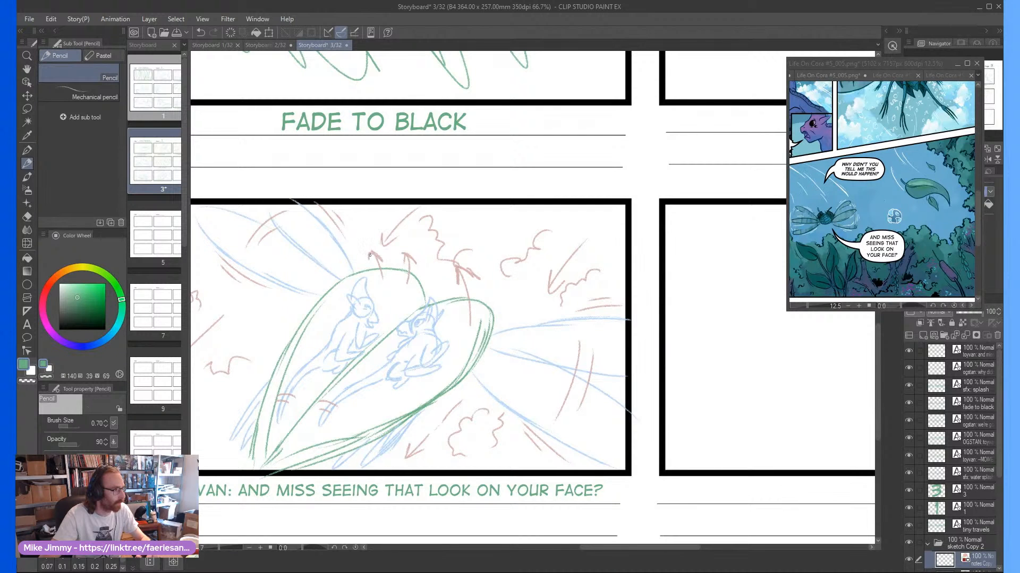
# On the BG Copy 2 layer, sketch green bushes in the blank ninth frame's lower corners, with grass blades and a tall cattail
pyautogui.scroll(-2, 609, 270)
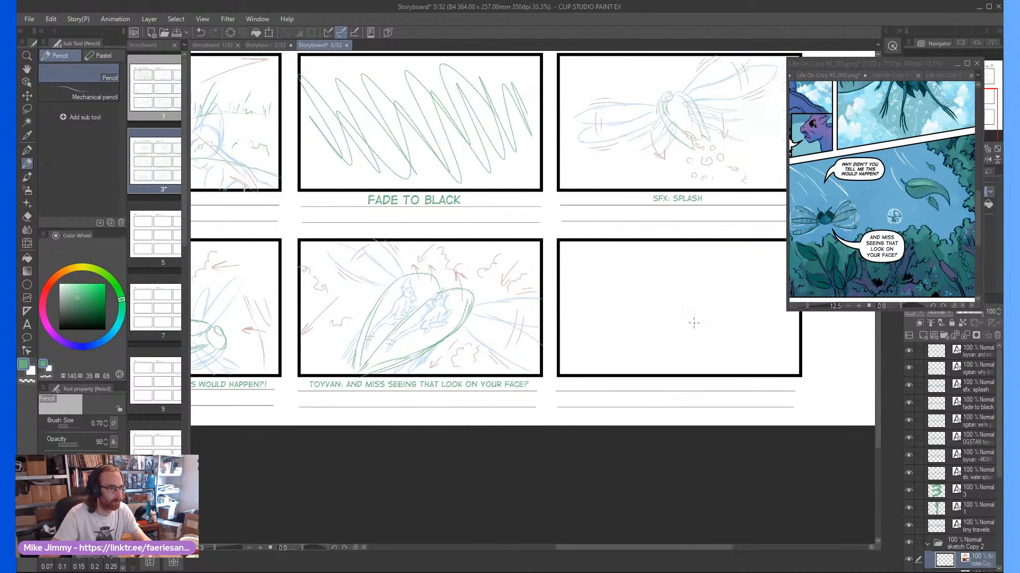
pyautogui.scroll(1, 692, 322)
pyautogui.scroll(-3, 971, 520)
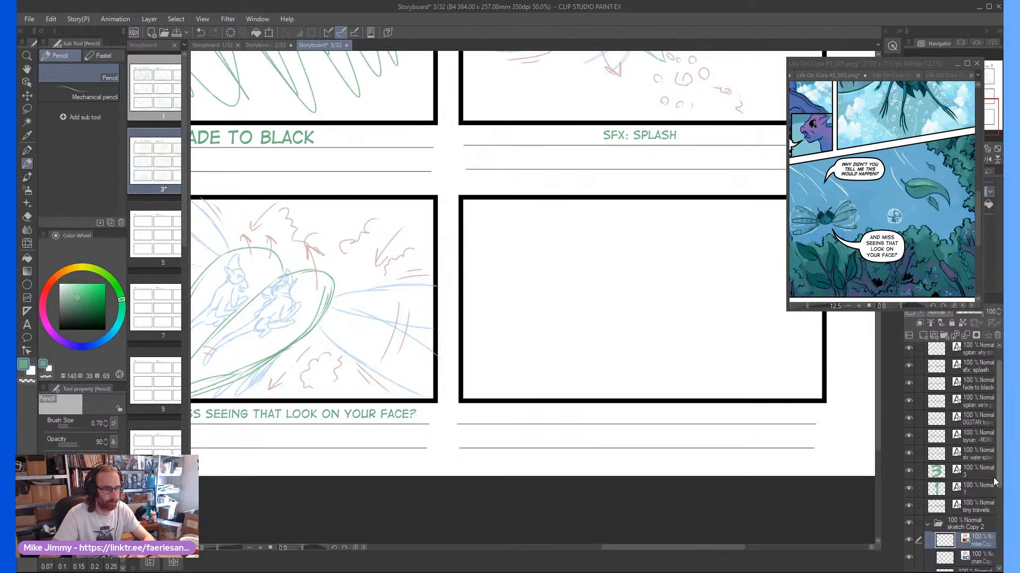
pyautogui.click(971, 504)
pyautogui.scroll(1, 643, 318)
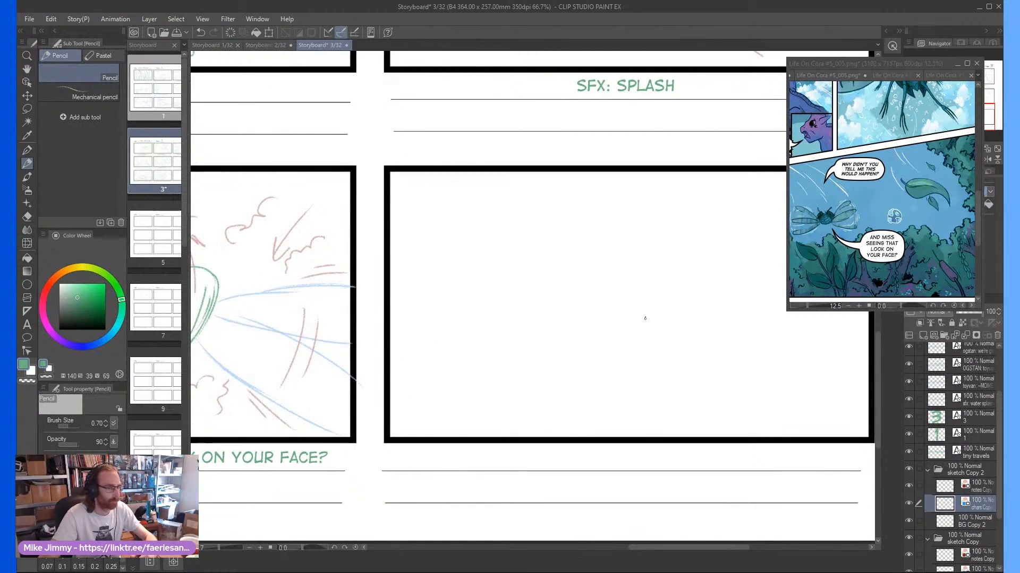
pyautogui.click(968, 521)
pyautogui.scroll(-1, 886, 479)
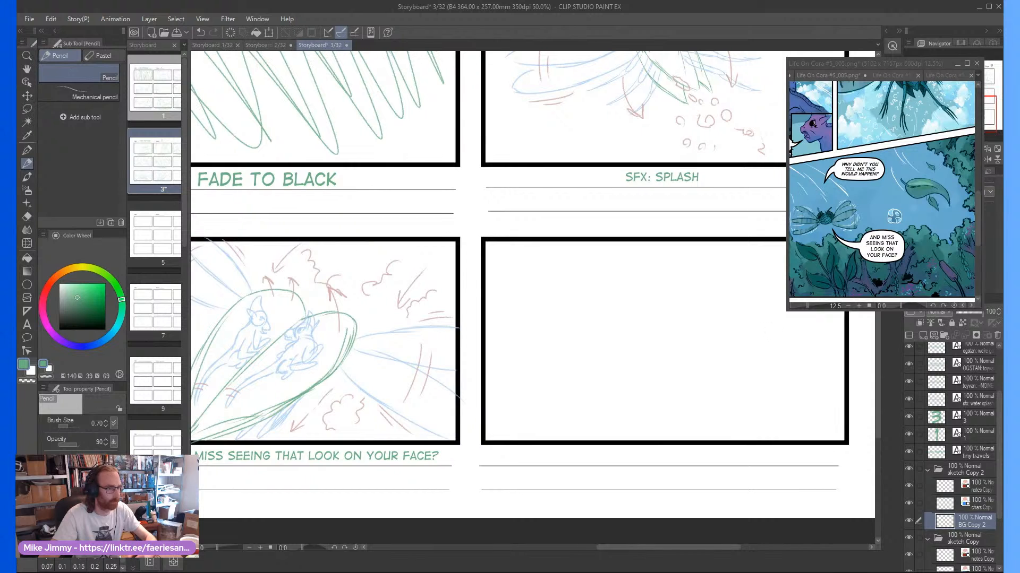
pyautogui.moveTo(842, 345)
pyautogui.mouseDown()
pyautogui.moveTo(806, 387)
pyautogui.moveTo(786, 384)
pyautogui.moveTo(763, 415)
pyautogui.moveTo(720, 438)
pyautogui.mouseUp()
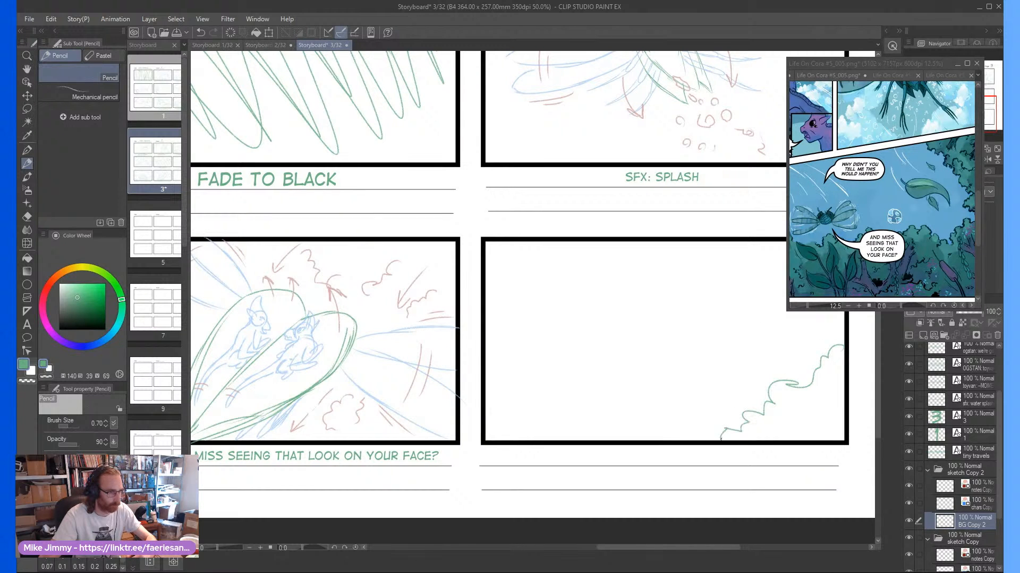
pyautogui.moveTo(481, 367)
pyautogui.mouseDown()
pyautogui.moveTo(541, 376)
pyautogui.moveTo(552, 399)
pyautogui.moveTo(610, 377)
pyautogui.moveTo(621, 384)
pyautogui.moveTo(615, 405)
pyautogui.moveTo(640, 409)
pyautogui.moveTo(648, 438)
pyautogui.mouseUp()
pyautogui.moveTo(573, 439)
pyautogui.mouseDown()
pyautogui.moveTo(559, 417)
pyautogui.moveTo(549, 439)
pyautogui.mouseUp()
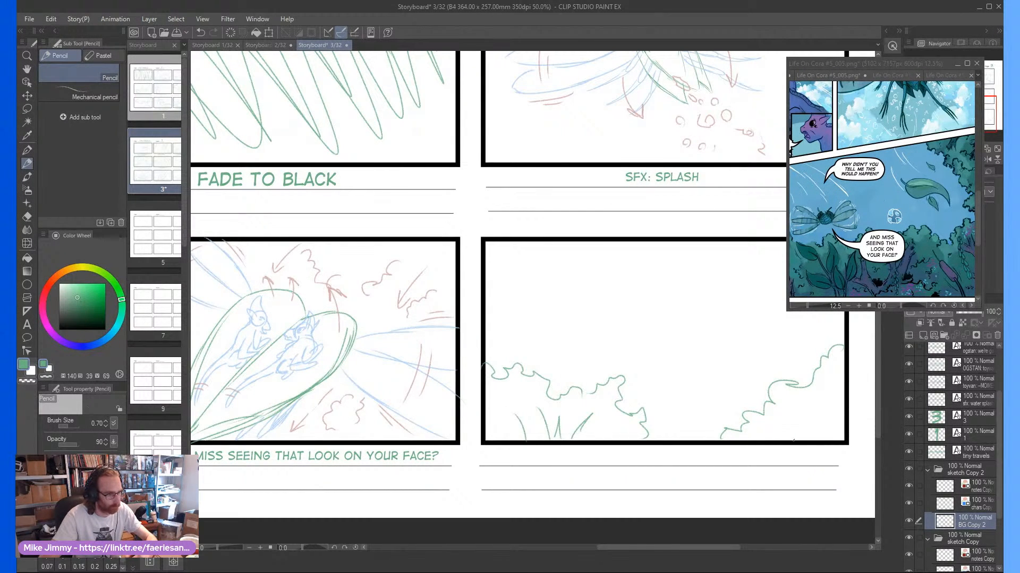
pyautogui.moveTo(748, 433); pyautogui.dragTo(745, 388)
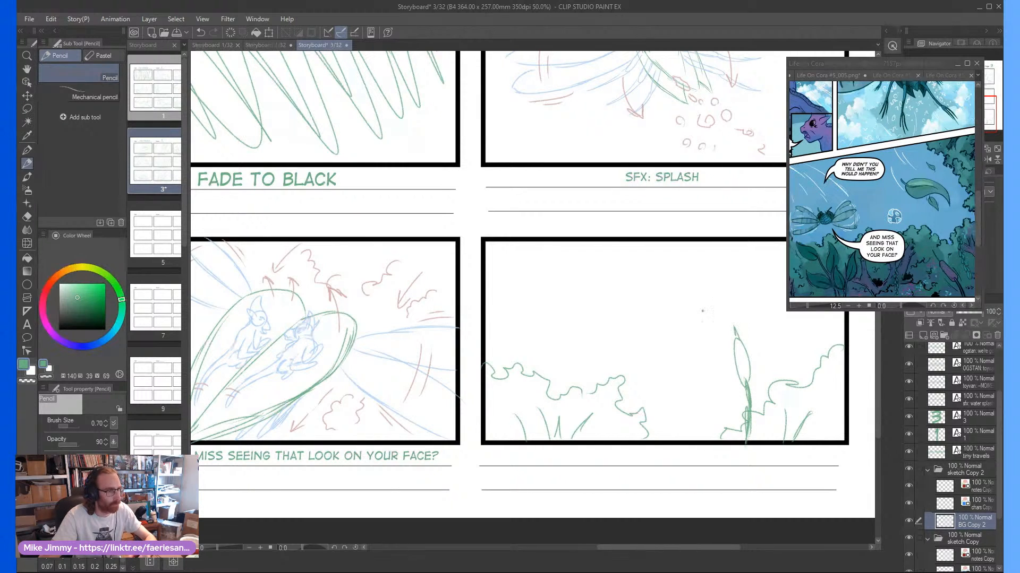
pyautogui.moveTo(660, 334); pyautogui.dragTo(677, 326)
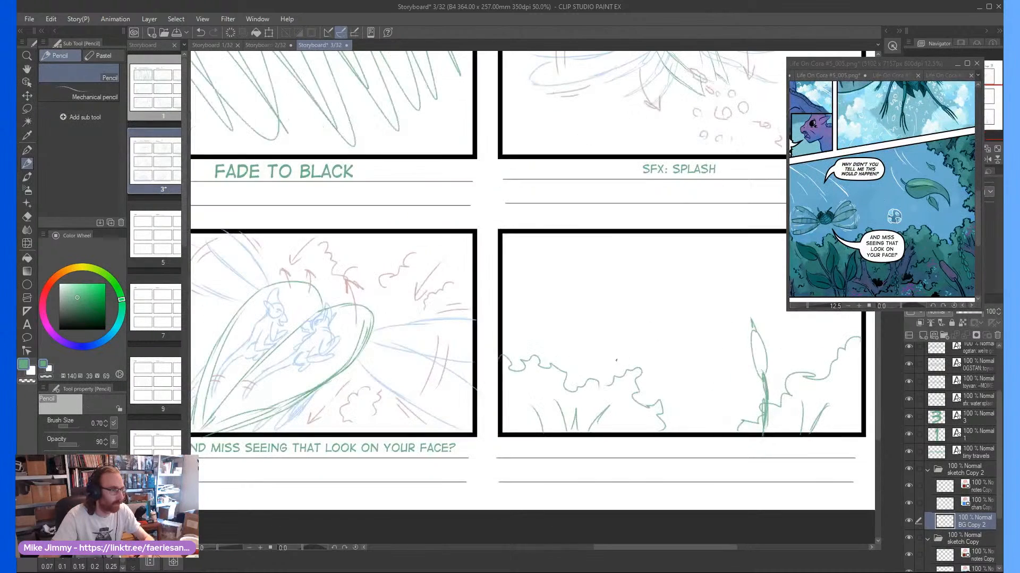
# On the chars layer of sketch Copy 2, draw blue drifting leaves near frame nine's right and left edges
pyautogui.scroll(-1, 747, 344)
pyautogui.moveTo(781, 308); pyautogui.dragTo(760, 307)
pyautogui.scroll(1, 760, 307)
pyautogui.click(982, 504)
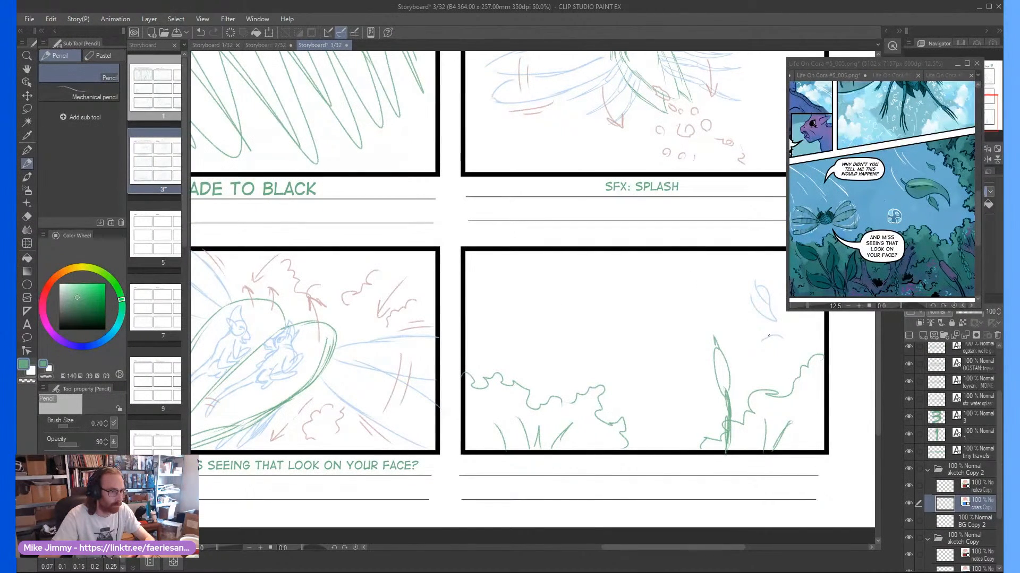
pyautogui.moveTo(765, 339)
pyautogui.mouseDown()
pyautogui.moveTo(785, 332)
pyautogui.moveTo(789, 346)
pyautogui.mouseUp()
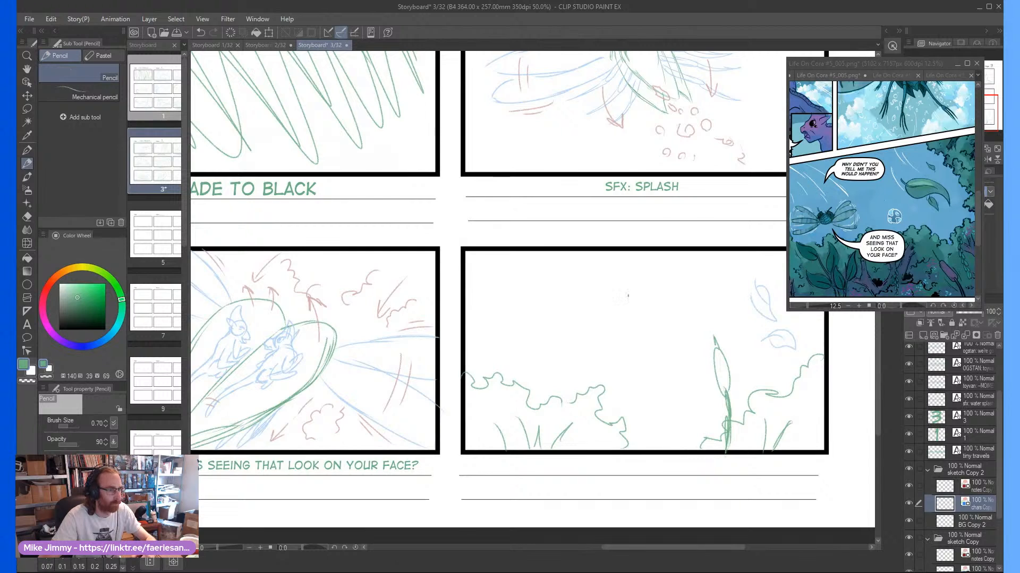
pyautogui.scroll(-1, 628, 296)
pyautogui.scroll(1, 591, 317)
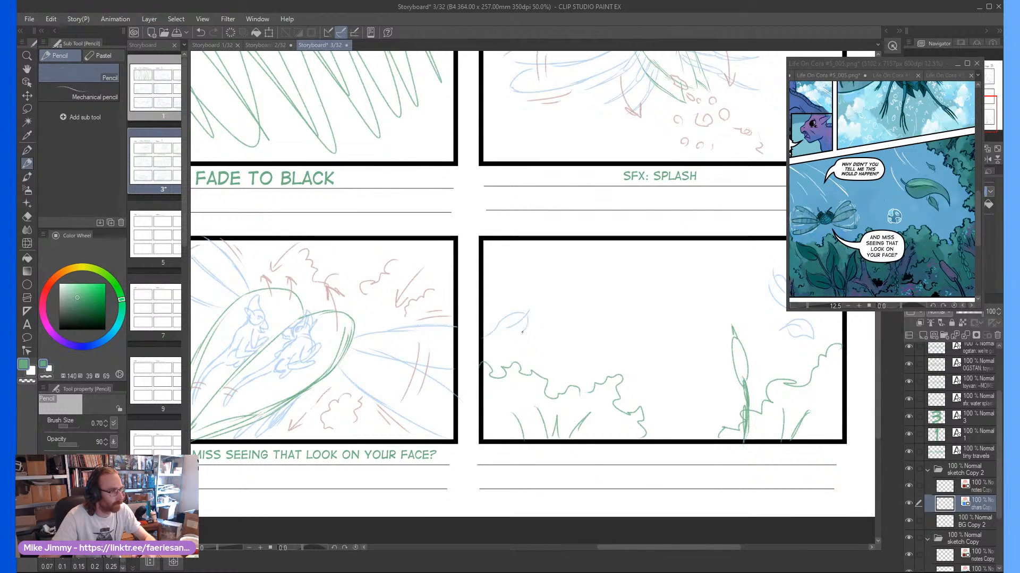
pyautogui.moveTo(522, 331); pyautogui.dragTo(485, 339)
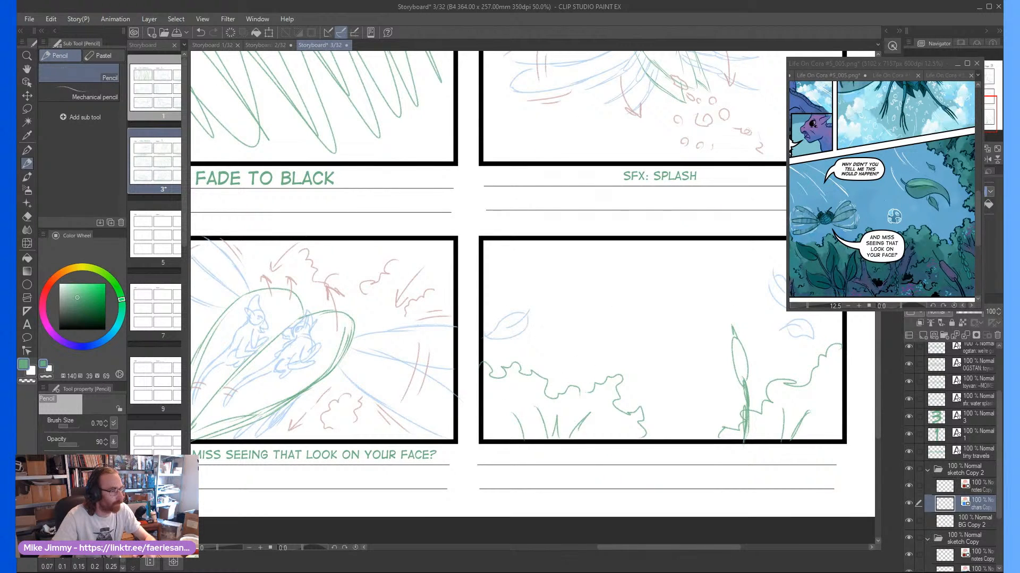
# On the BG Copy 2 layer, sketch the flying insect's tilted oval body with an outer shell and pointed tail tip in frame nine's sky
pyautogui.click(979, 519)
pyautogui.scroll(2, 644, 288)
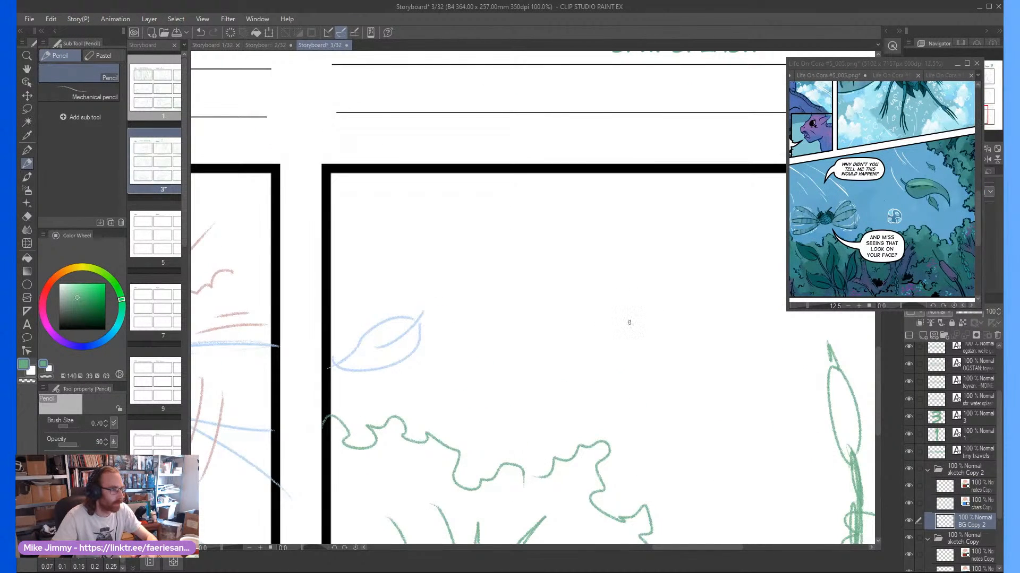
pyautogui.moveTo(644, 288)
pyautogui.mouseDown()
pyautogui.moveTo(583, 302)
pyautogui.moveTo(573, 292)
pyautogui.moveTo(596, 315)
pyautogui.moveTo(573, 294)
pyautogui.moveTo(584, 305)
pyautogui.moveTo(562, 260)
pyautogui.moveTo(620, 272)
pyautogui.mouseUp()
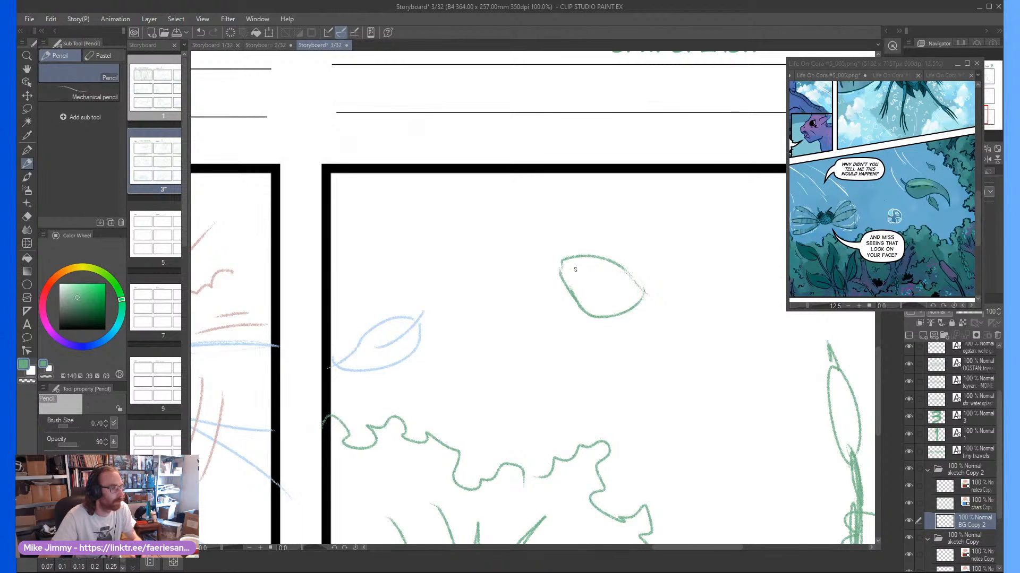
pyautogui.moveTo(584, 311)
pyautogui.mouseDown()
pyautogui.moveTo(559, 260)
pyautogui.moveTo(595, 251)
pyautogui.moveTo(645, 291)
pyautogui.moveTo(627, 270)
pyautogui.moveTo(631, 320)
pyautogui.moveTo(588, 317)
pyautogui.mouseUp()
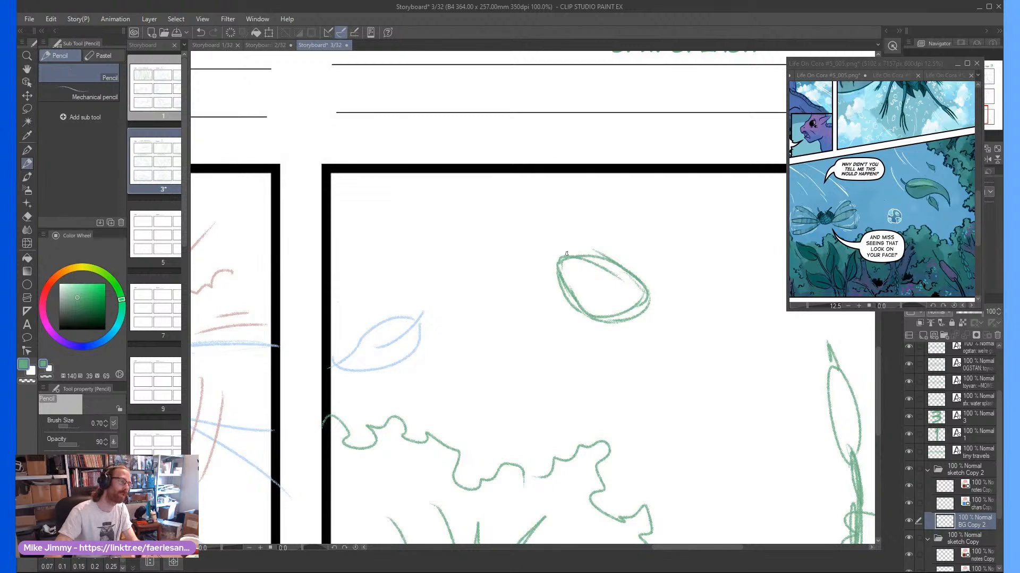
pyautogui.moveTo(566, 254)
pyautogui.mouseDown()
pyautogui.moveTo(590, 243)
pyautogui.moveTo(651, 276)
pyautogui.moveTo(662, 302)
pyautogui.mouseUp()
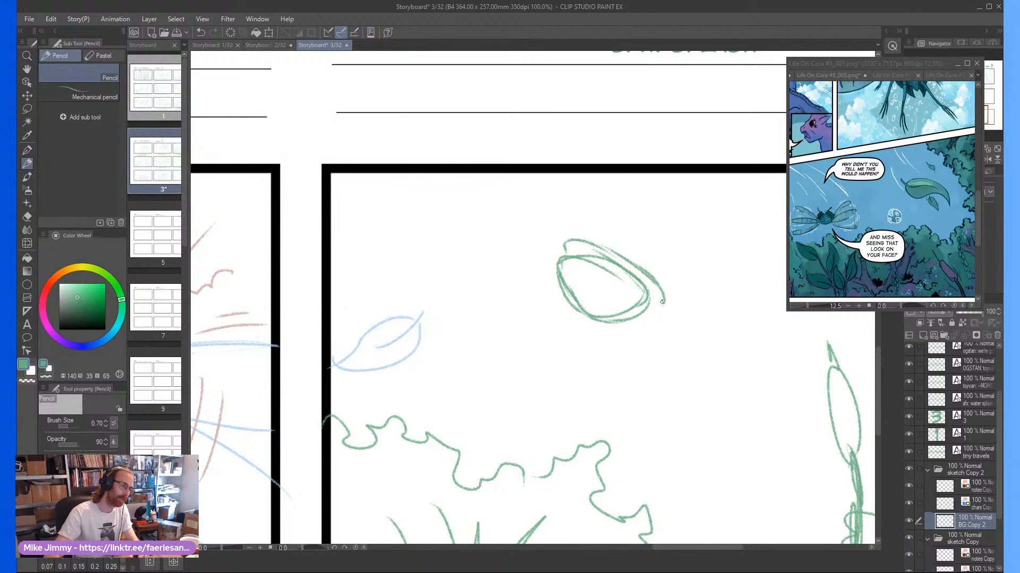
pyautogui.moveTo(565, 254); pyautogui.dragTo(555, 271)
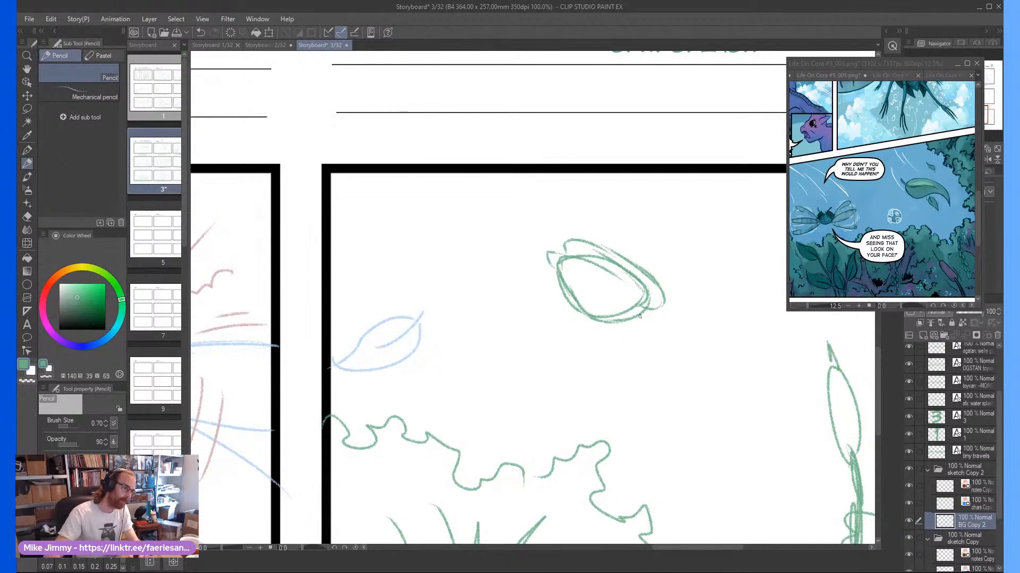
# Add a small rounded head and thin curved legs at the lower right end of the insect's body
pyautogui.scroll(2, 598, 317)
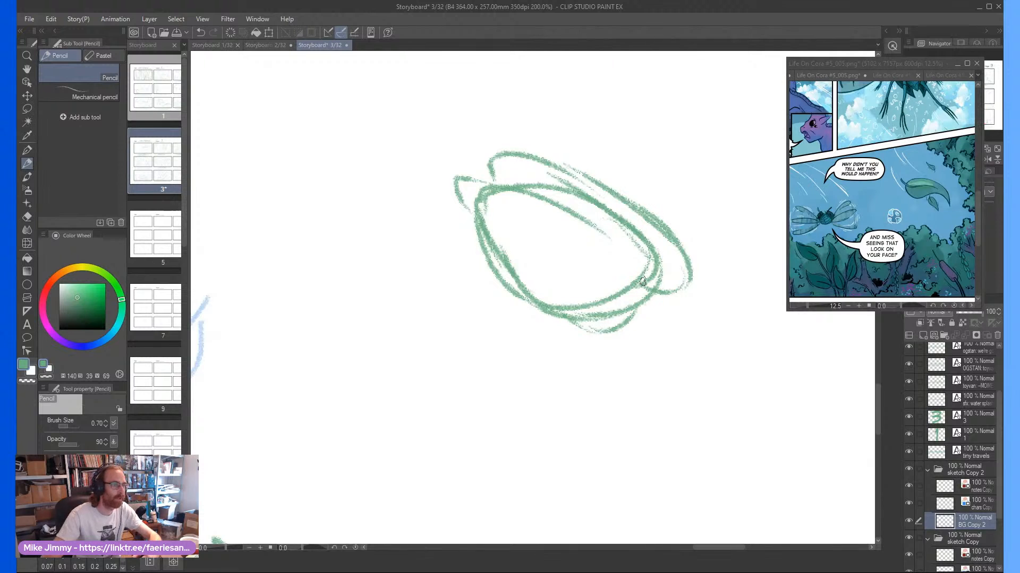
pyautogui.scroll(2, 631, 330)
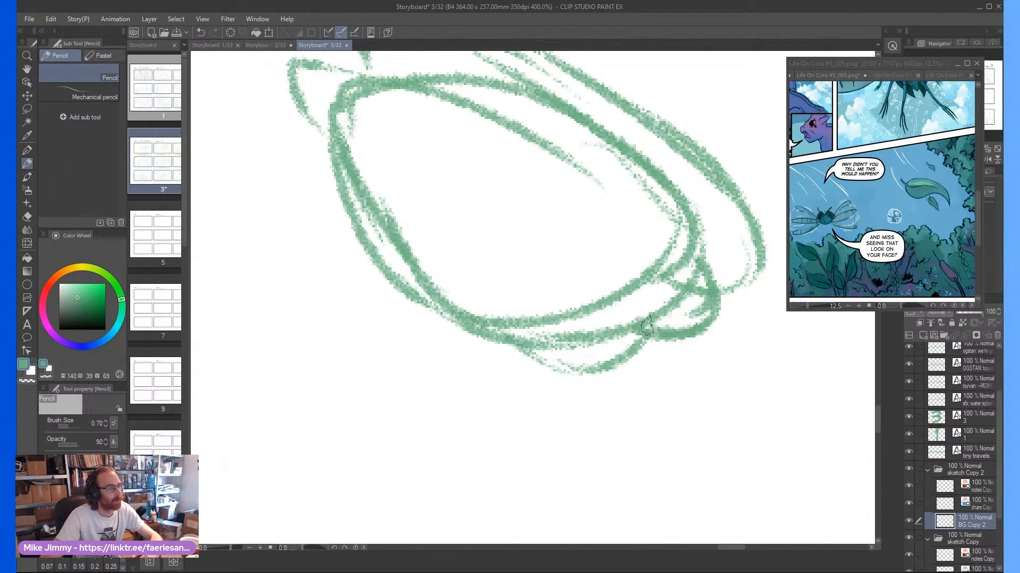
pyautogui.scroll(-6, 639, 301)
pyautogui.scroll(3, 640, 301)
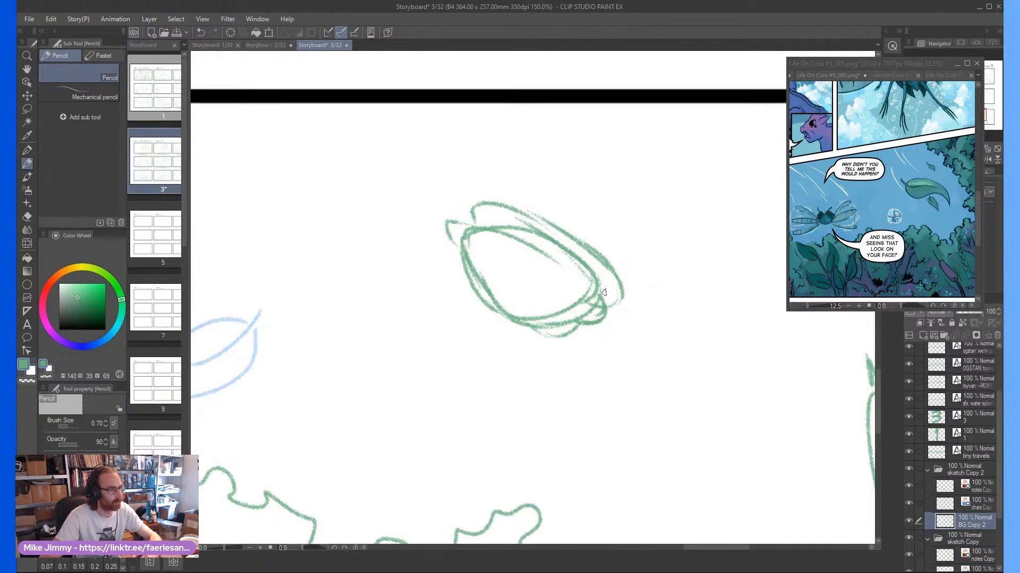
pyautogui.moveTo(603, 289)
pyautogui.mouseDown()
pyautogui.moveTo(616, 325)
pyautogui.moveTo(571, 331)
pyautogui.moveTo(588, 348)
pyautogui.moveTo(563, 372)
pyautogui.moveTo(526, 372)
pyautogui.moveTo(552, 362)
pyautogui.moveTo(556, 338)
pyautogui.moveTo(525, 350)
pyautogui.moveTo(576, 336)
pyautogui.mouseUp()
pyautogui.scroll(-3, 563, 259)
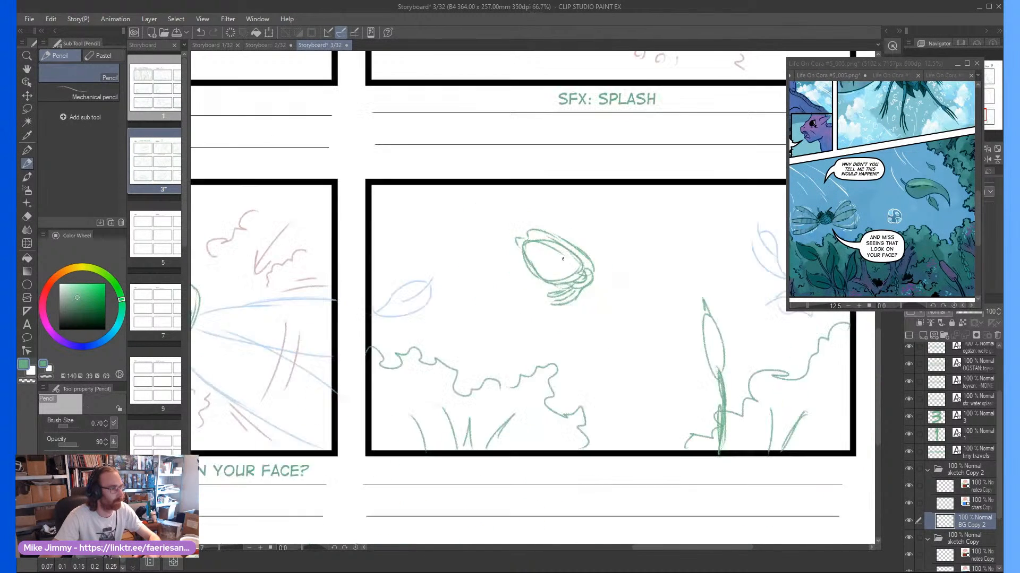
# On the chars layer, sketch slender blue wings on both sides of frame nine's insect
pyautogui.scroll(-1, 563, 258)
pyautogui.scroll(5, 563, 259)
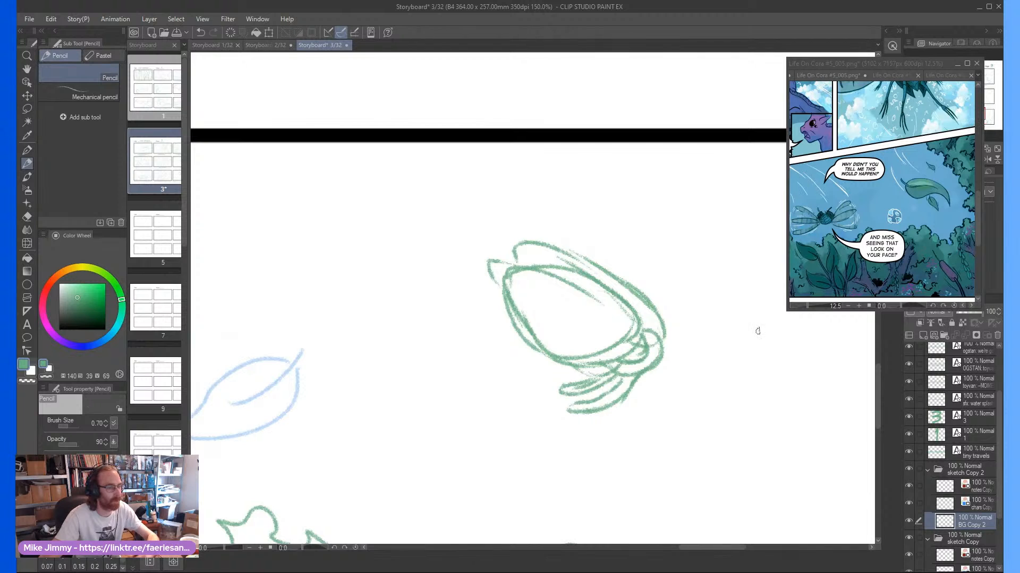
pyautogui.click(973, 504)
pyautogui.scroll(-2, 642, 302)
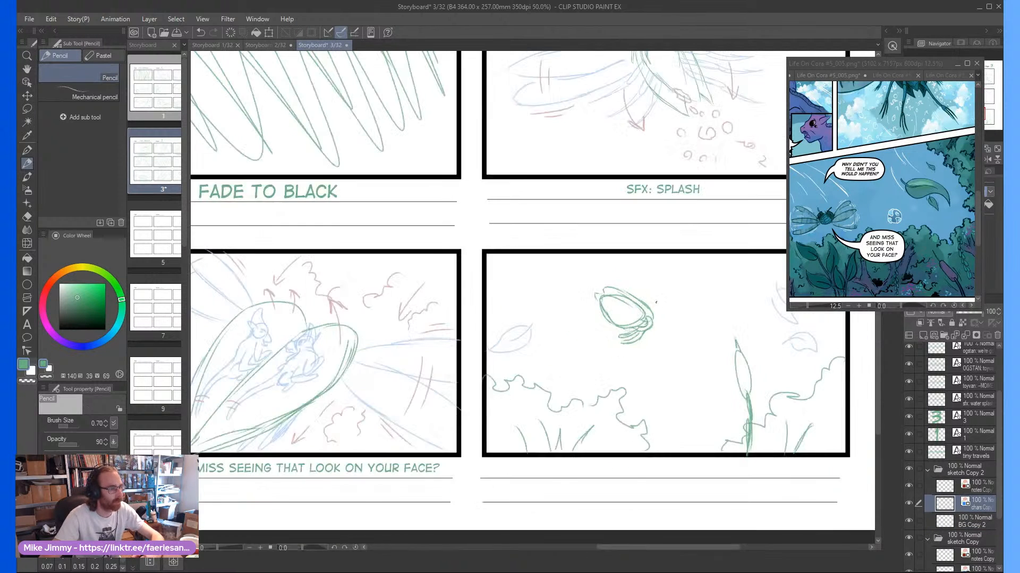
pyautogui.scroll(2, 641, 301)
pyautogui.moveTo(625, 312)
pyautogui.mouseDown()
pyautogui.moveTo(675, 233)
pyautogui.moveTo(632, 313)
pyautogui.moveTo(684, 304)
pyautogui.moveTo(723, 253)
pyautogui.mouseUp()
pyautogui.moveTo(710, 260); pyautogui.dragTo(635, 327)
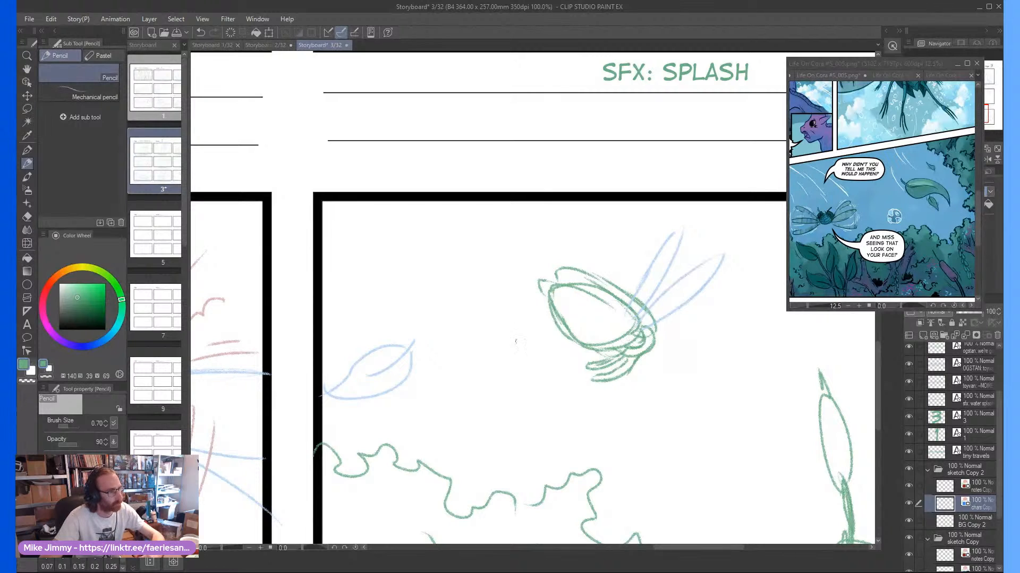
pyautogui.moveTo(592, 352); pyautogui.dragTo(499, 370)
pyautogui.moveTo(568, 345)
pyautogui.mouseDown()
pyautogui.moveTo(501, 373)
pyautogui.moveTo(560, 337)
pyautogui.moveTo(507, 349)
pyautogui.moveTo(579, 340)
pyautogui.moveTo(575, 349)
pyautogui.moveTo(483, 346)
pyautogui.moveTo(560, 335)
pyautogui.mouseUp()
pyautogui.scroll(-2, 561, 303)
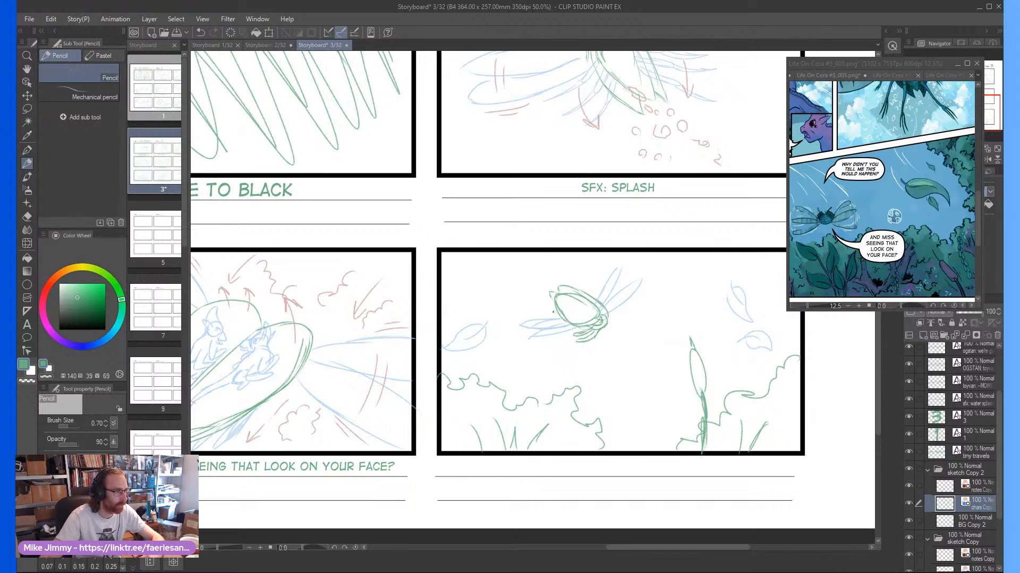
# On the notes layer of sketch Copy 2, draw a red motion arrow leading from the insect toward frame nine's lower right
pyautogui.click(948, 486)
pyautogui.scroll(2, 606, 319)
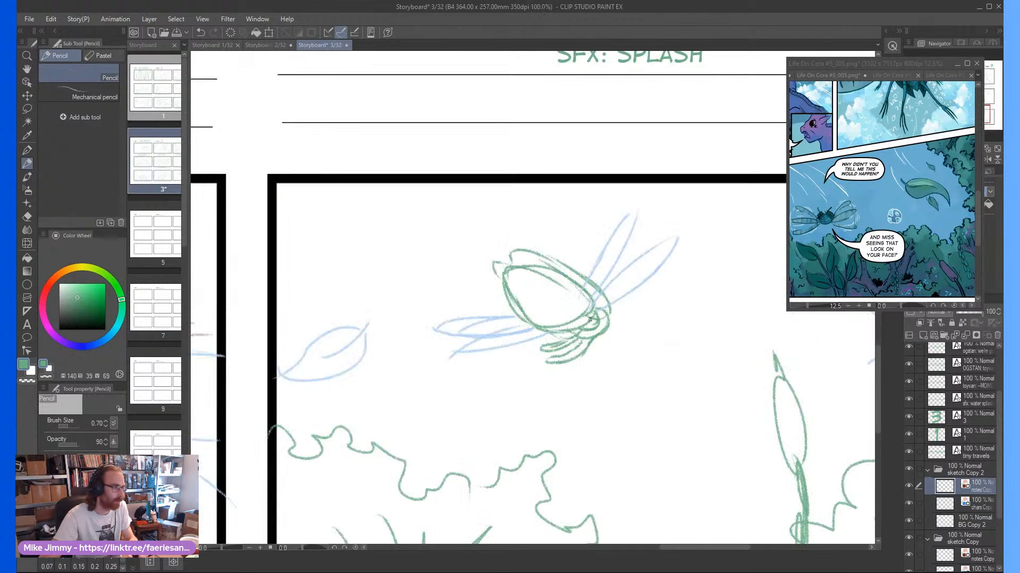
pyautogui.moveTo(569, 307)
pyautogui.mouseDown()
pyautogui.moveTo(615, 348)
pyautogui.moveTo(690, 362)
pyautogui.moveTo(664, 380)
pyautogui.mouseUp()
pyautogui.scroll(-2, 626, 345)
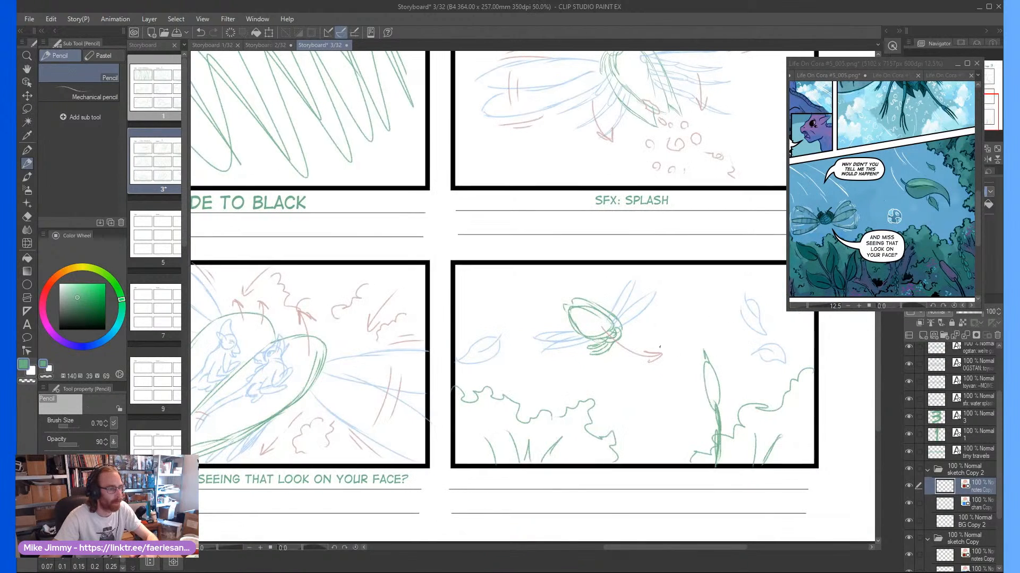
pyautogui.scroll(2, 660, 347)
pyautogui.scroll(-2, 691, 336)
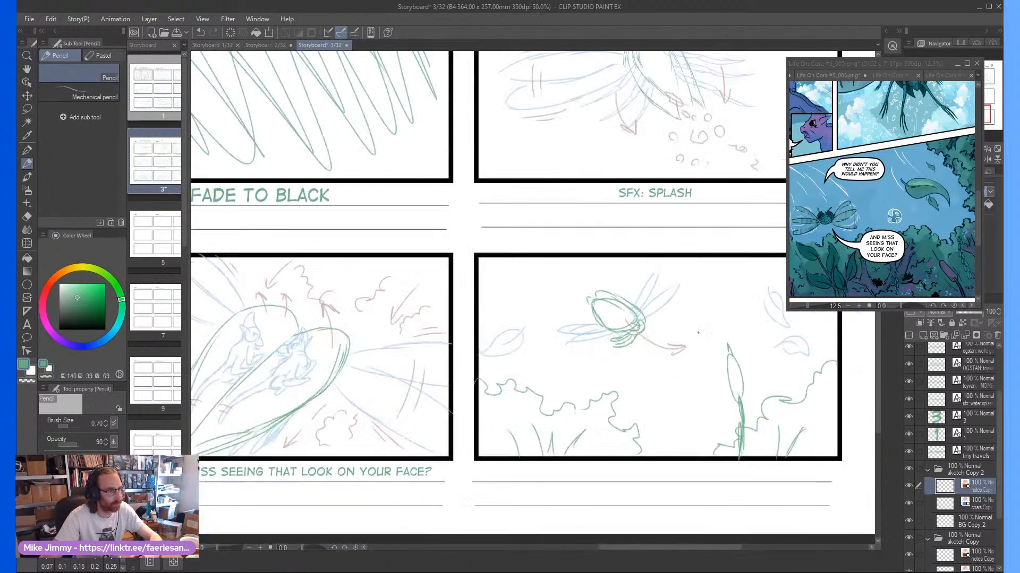
# On the BG Copy 2 layer, sketch a smaller second insect's rounded body with a pointed two-part shell, right of frame nine's first insect
pyautogui.scroll(2, 742, 354)
pyautogui.click(975, 522)
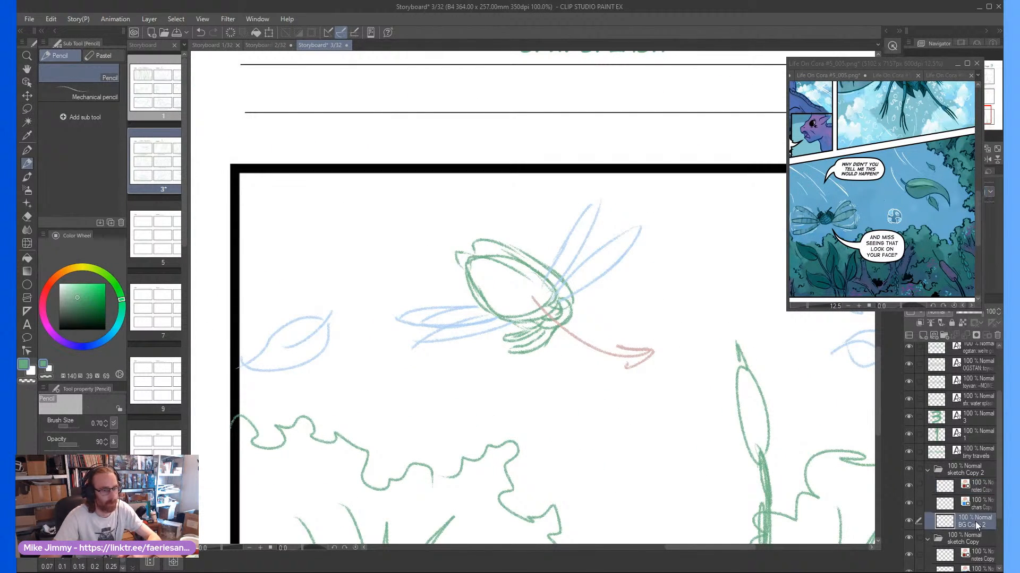
pyautogui.scroll(1, 684, 314)
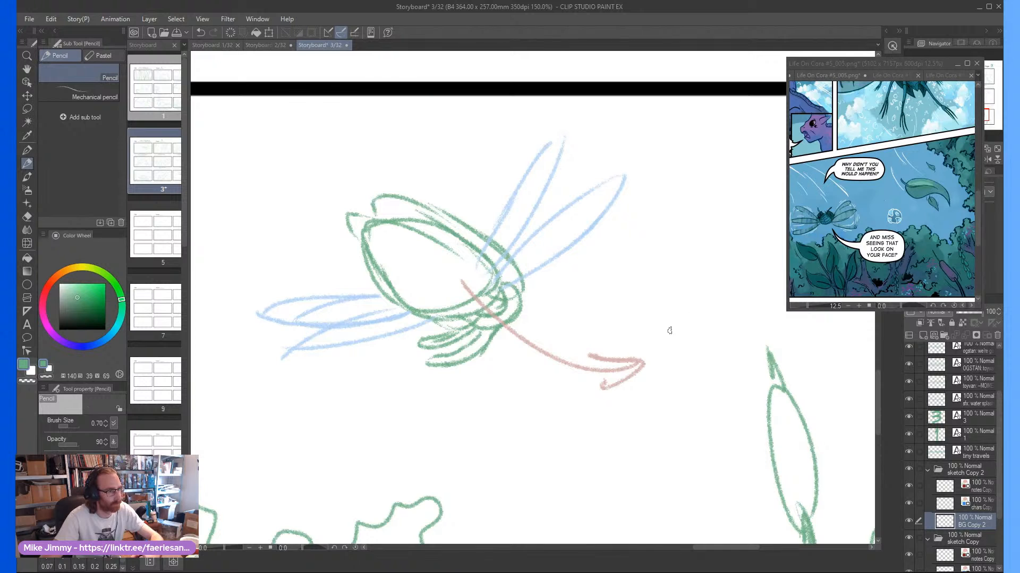
pyautogui.moveTo(690, 297)
pyautogui.mouseDown()
pyautogui.moveTo(672, 287)
pyautogui.moveTo(675, 307)
pyautogui.moveTo(690, 288)
pyautogui.moveTo(702, 322)
pyautogui.moveTo(670, 345)
pyautogui.moveTo(654, 308)
pyautogui.mouseUp()
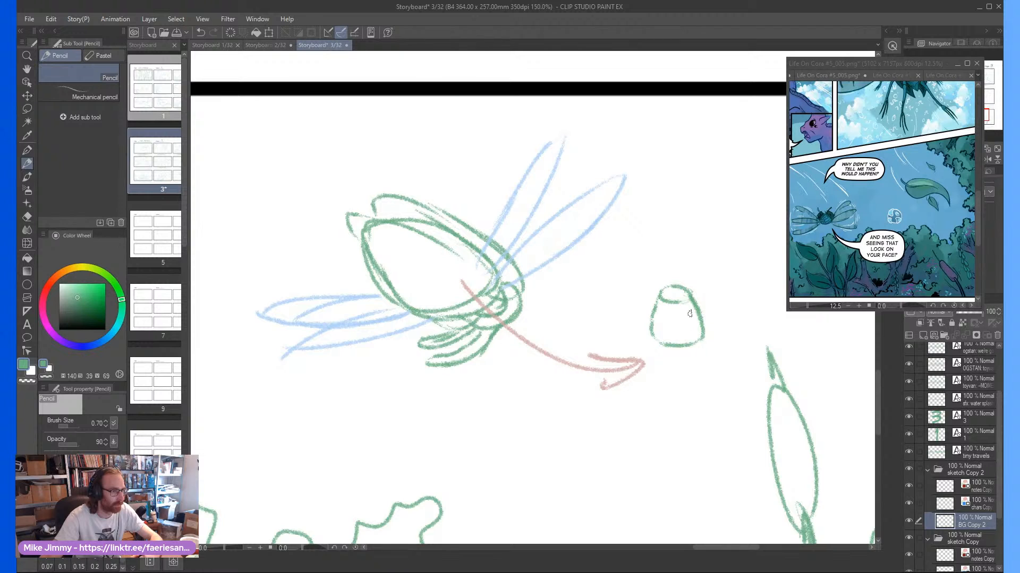
pyautogui.scroll(-2, 690, 313)
pyautogui.scroll(2, 682, 319)
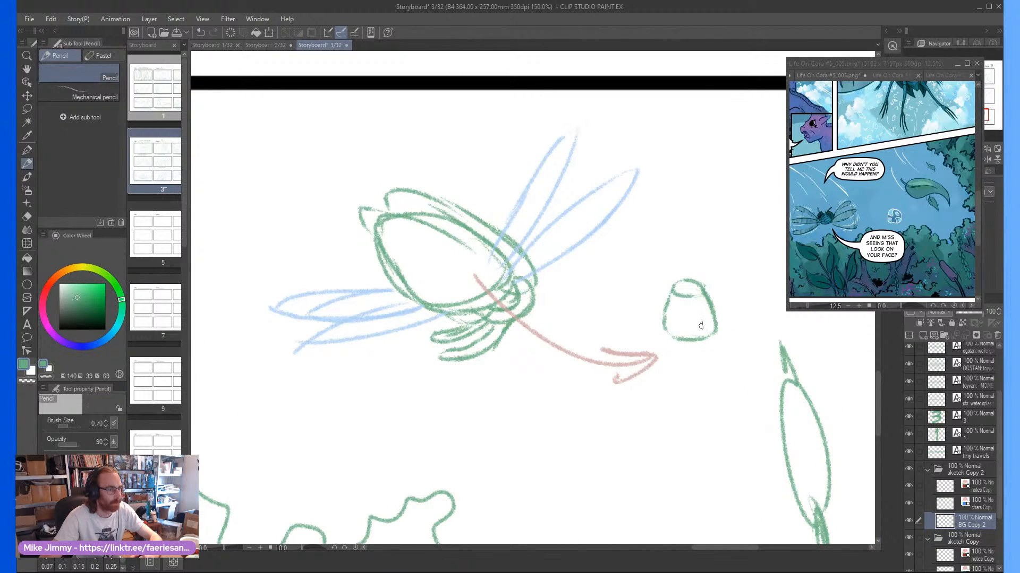
pyautogui.moveTo(713, 316)
pyautogui.mouseDown()
pyautogui.moveTo(700, 269)
pyautogui.moveTo(715, 292)
pyautogui.moveTo(679, 264)
pyautogui.moveTo(659, 315)
pyautogui.mouseUp()
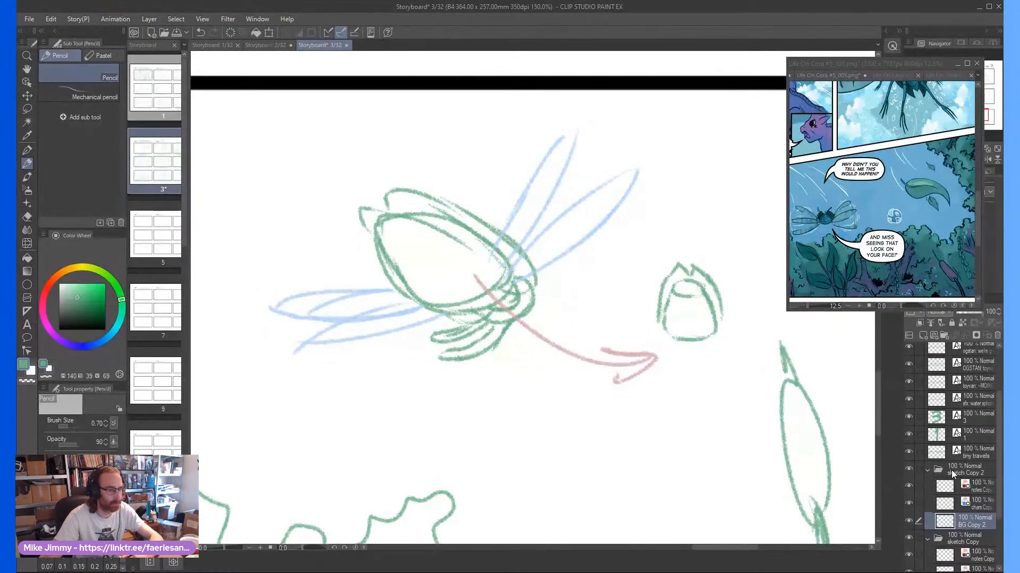
# On the chars layer of sketch Copy 2, sketch small paired blue wings on both sides of the smaller insect
pyautogui.click(950, 503)
pyautogui.scroll(-3, 722, 301)
pyautogui.scroll(2, 722, 300)
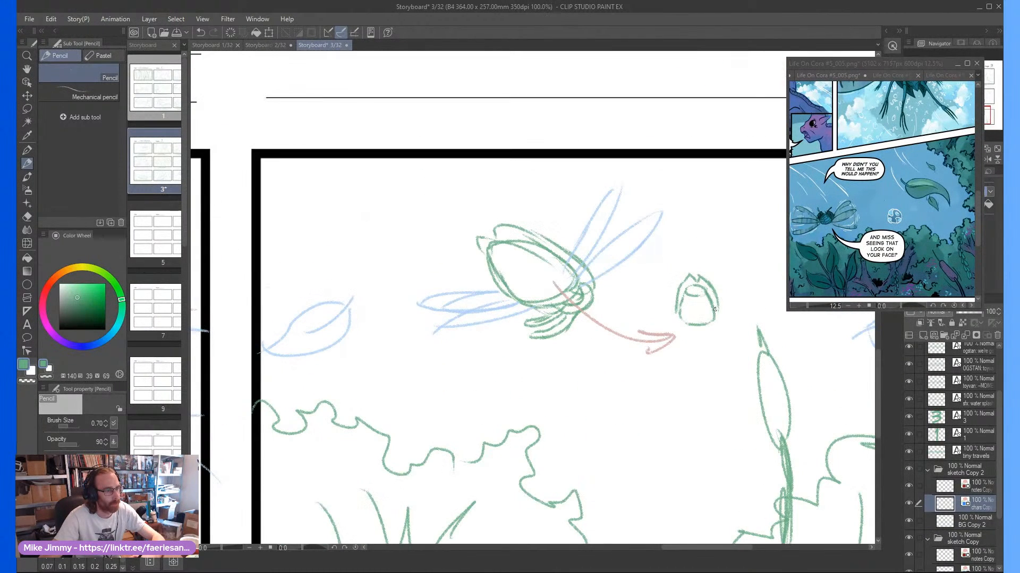
pyautogui.moveTo(720, 306); pyautogui.dragTo(761, 283)
pyautogui.moveTo(711, 322)
pyautogui.mouseDown()
pyautogui.moveTo(765, 304)
pyautogui.moveTo(739, 307)
pyautogui.mouseUp()
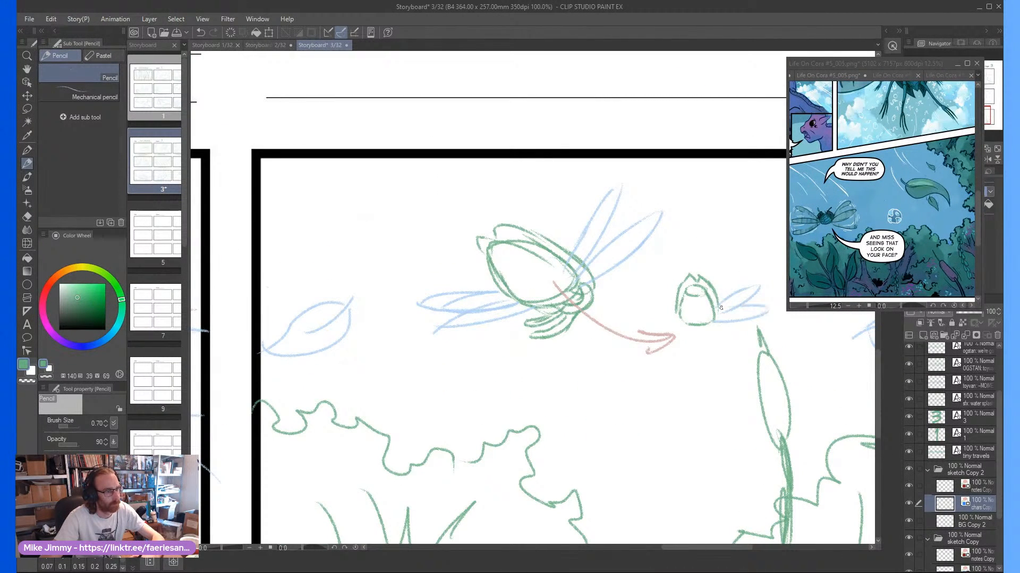
pyautogui.moveTo(680, 321)
pyautogui.mouseDown()
pyautogui.moveTo(634, 324)
pyautogui.moveTo(641, 305)
pyautogui.mouseUp()
pyautogui.scroll(-2, 661, 262)
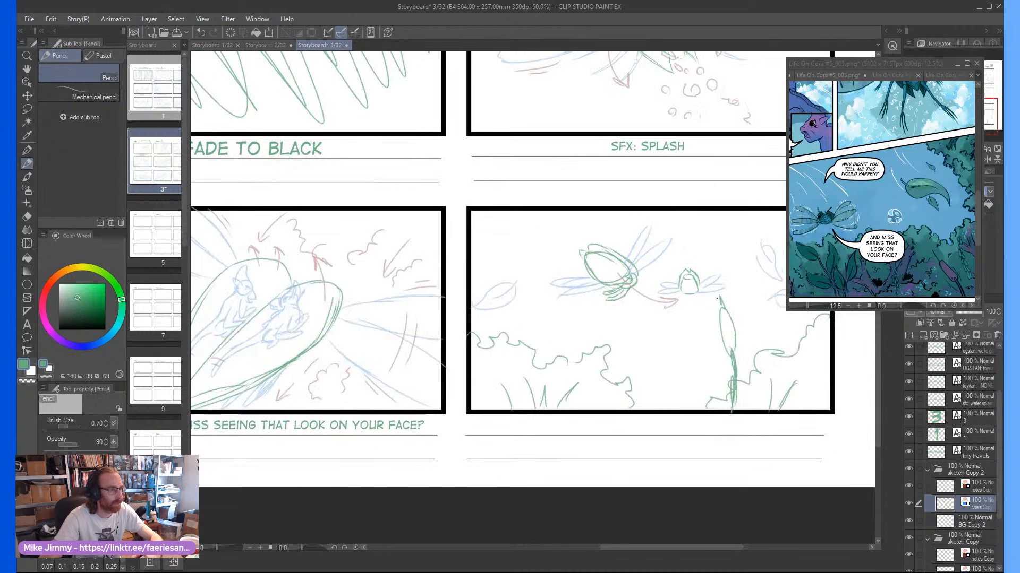
# On the notes layer of sketch Copy 2, draw a curved red arrow from the smaller insect up toward frame nine's top edge
pyautogui.scroll(2, 652, 306)
pyautogui.scroll(-2, 652, 306)
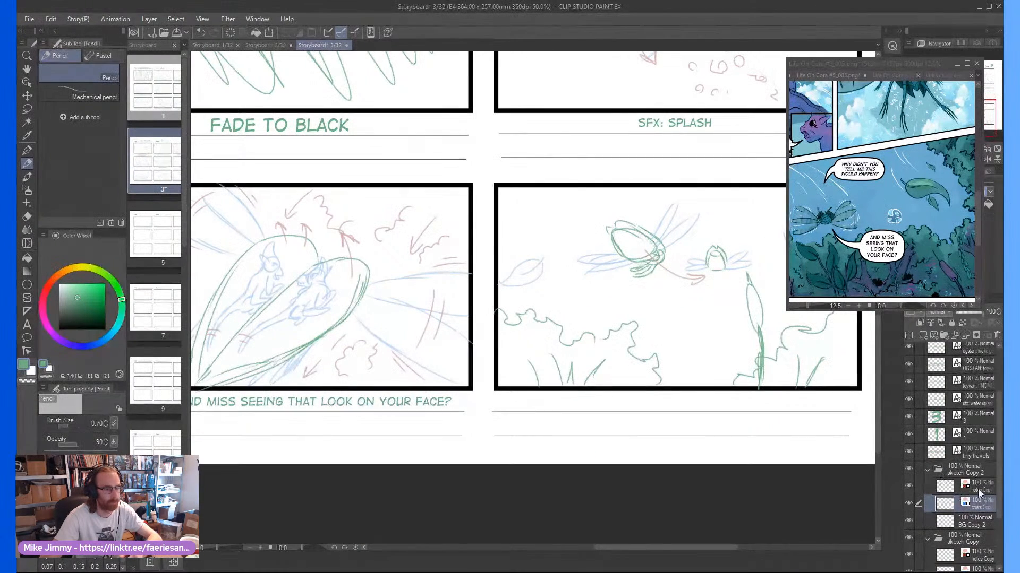
pyautogui.scroll(2, 718, 236)
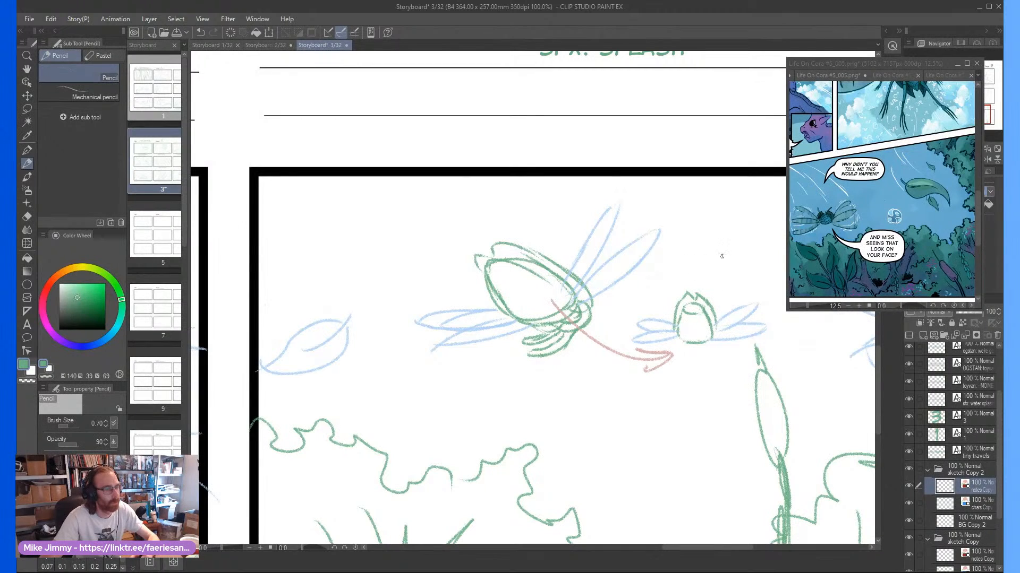
pyautogui.moveTo(702, 274)
pyautogui.mouseDown()
pyautogui.moveTo(668, 218)
pyautogui.moveTo(639, 194)
pyautogui.mouseUp()
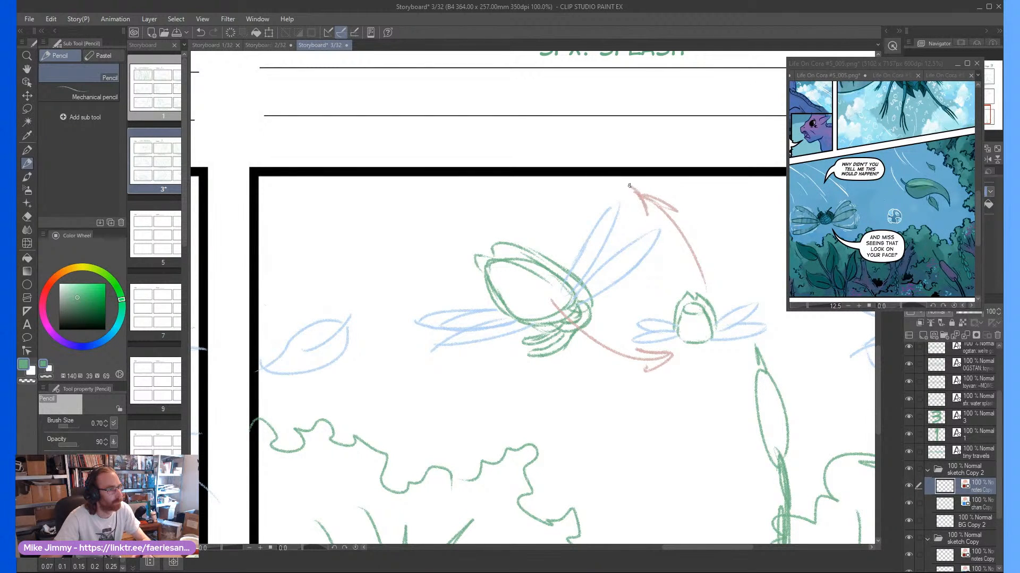
pyautogui.scroll(-3, 629, 186)
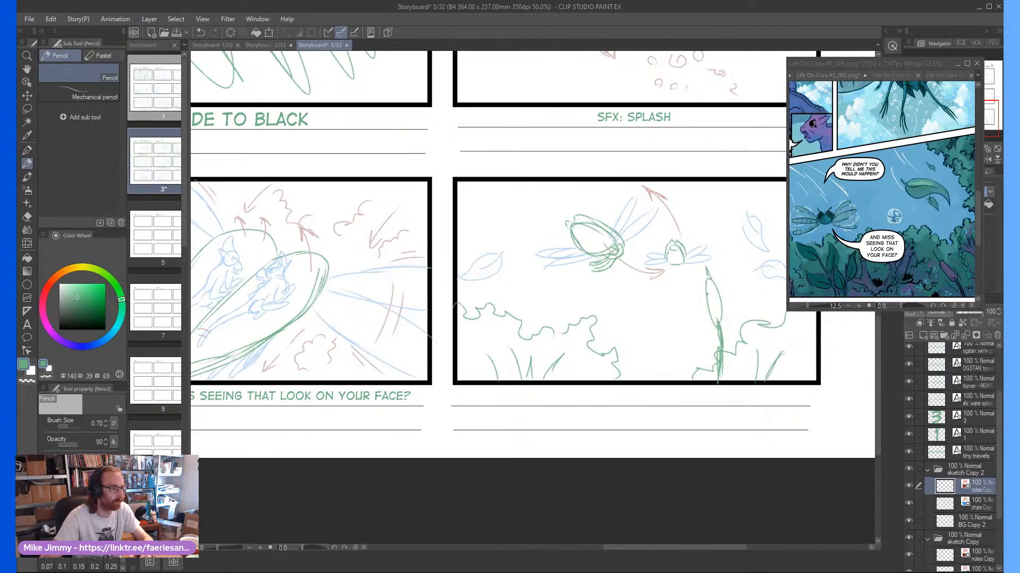
# Lasso both insects with their arrows and shift them slightly down and left together within the sketch Copy 2 folder
pyautogui.scroll(1, 660, 299)
pyautogui.press('m')
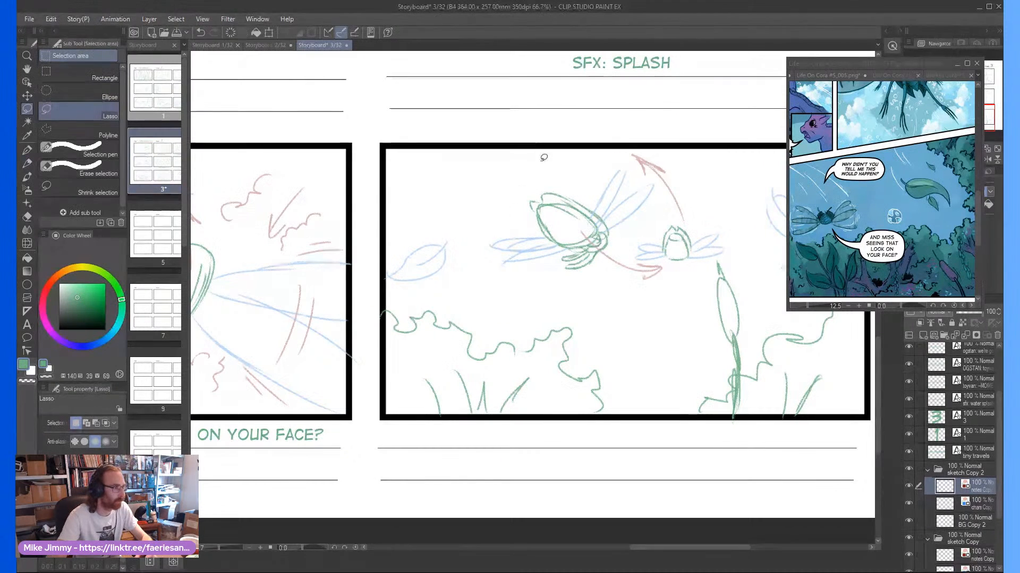
pyautogui.moveTo(555, 174)
pyautogui.mouseDown()
pyautogui.moveTo(673, 323)
pyautogui.moveTo(713, 267)
pyautogui.moveTo(712, 204)
pyautogui.moveTo(664, 144)
pyautogui.mouseUp()
pyautogui.moveTo(557, 225)
pyautogui.mouseDown()
pyautogui.moveTo(527, 264)
pyautogui.moveTo(585, 268)
pyautogui.mouseUp()
pyautogui.hotkey('ctrl', 'z')
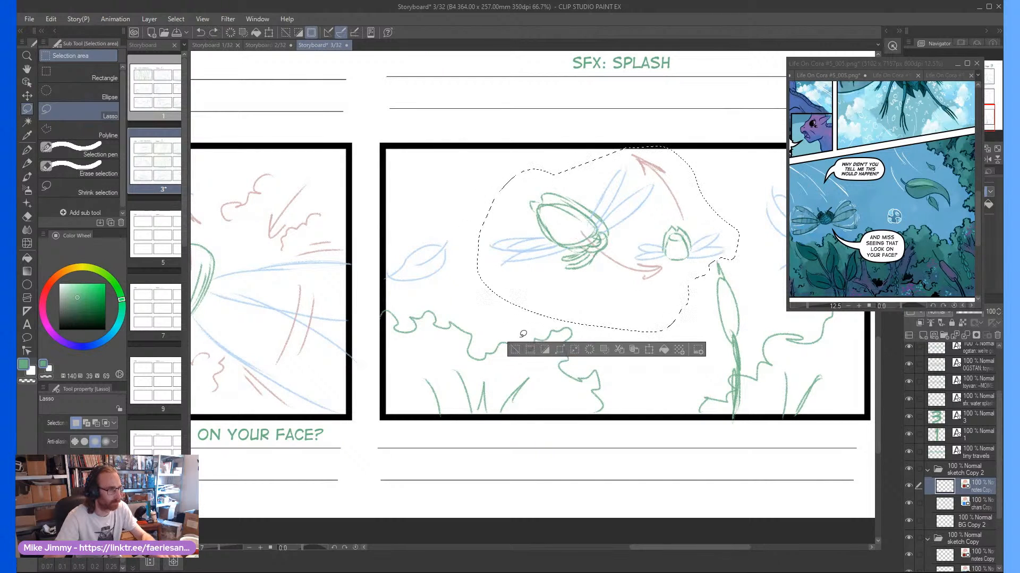
pyautogui.click(959, 469)
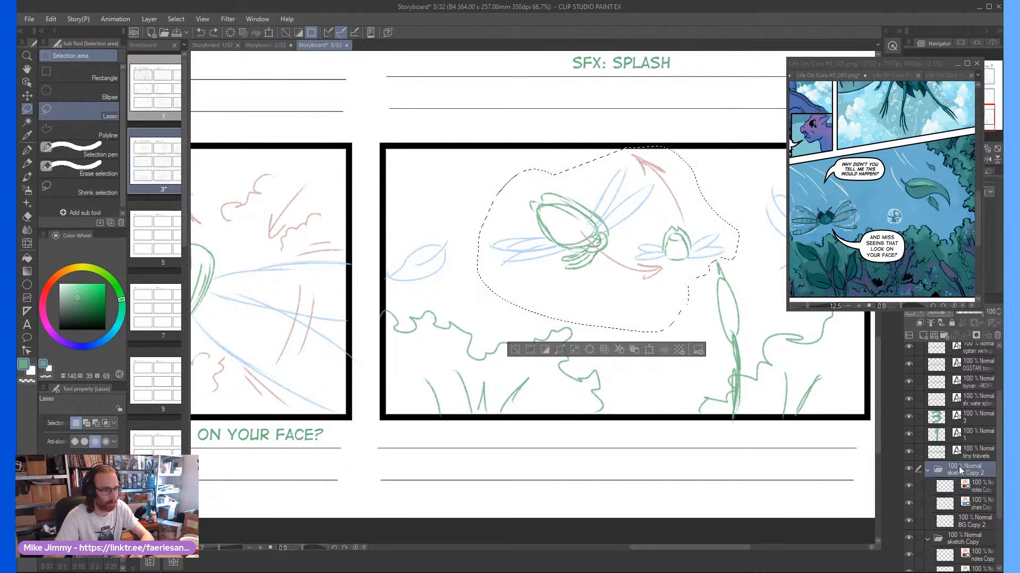
pyautogui.moveTo(550, 260); pyautogui.dragTo(549, 293)
pyautogui.hotkey('ctrl', 'd')
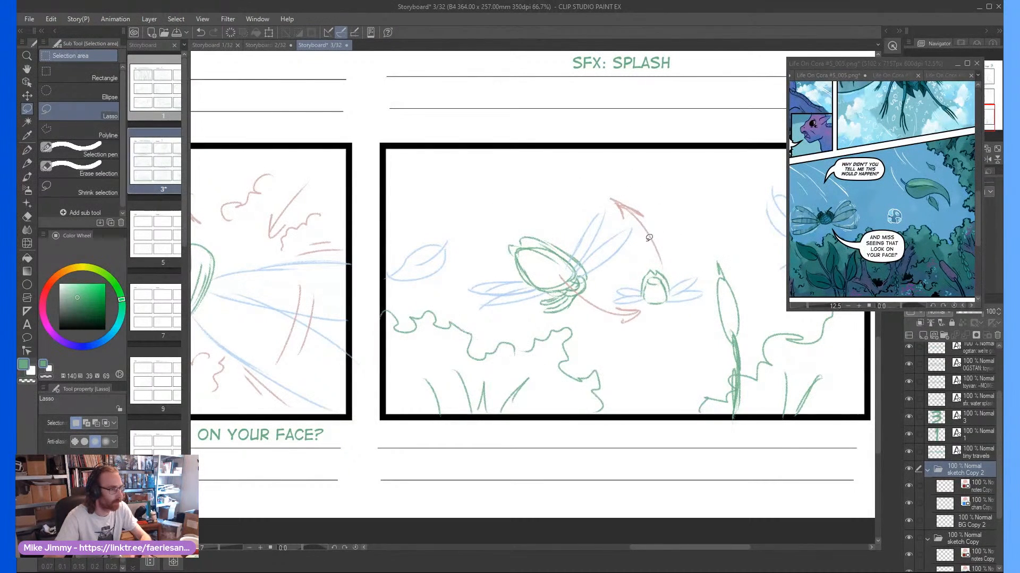
# Erase the curved red arrow above the smaller insect on the notes layer
pyautogui.press('e')
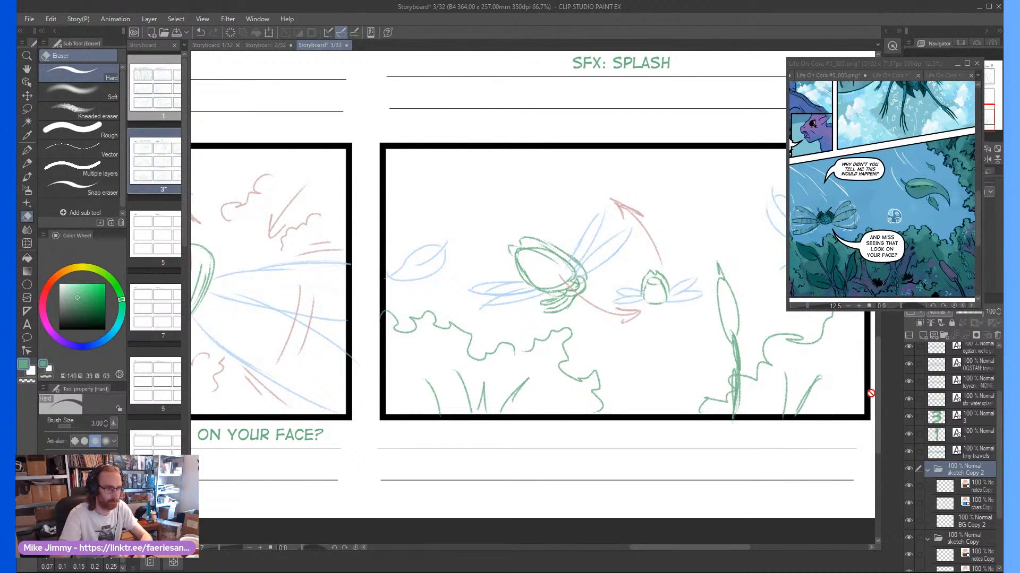
pyautogui.click(975, 493)
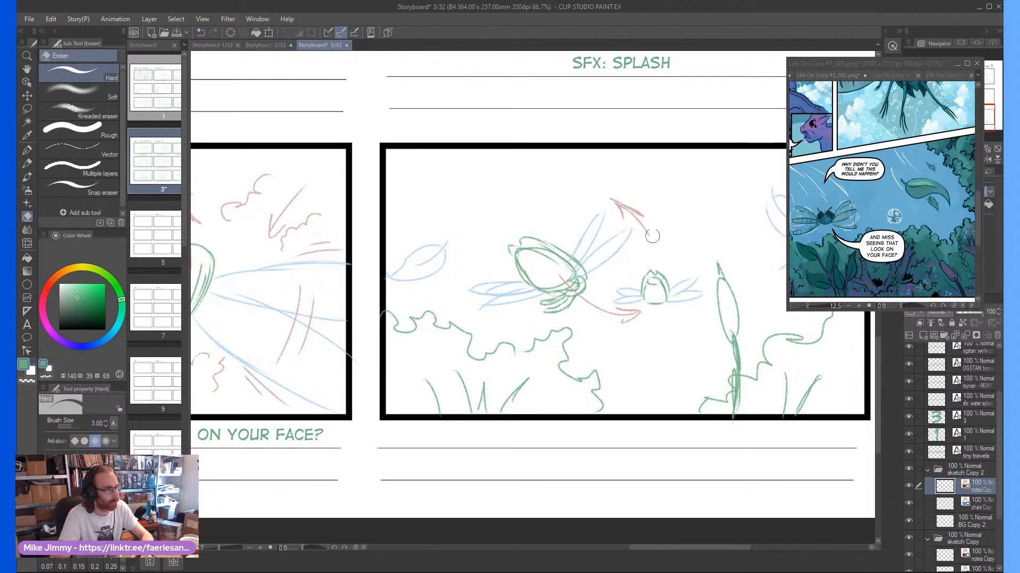
pyautogui.moveTo(660, 252); pyautogui.dragTo(626, 214)
# Pencil a short red arrow rising up and right from the smaller insect, ending in a burst of radiating lines
pyautogui.press('p')
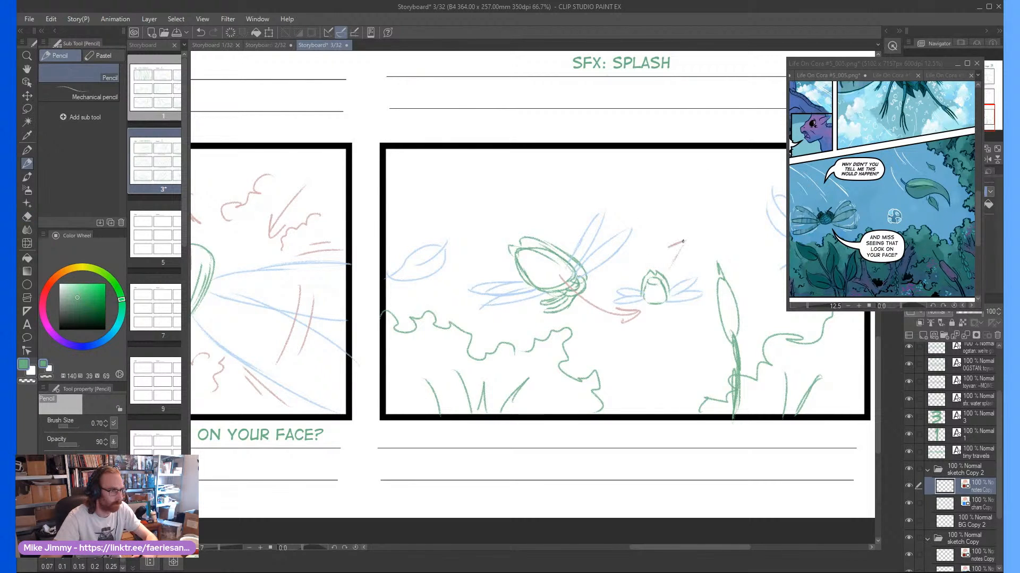
pyautogui.scroll(4, 682, 242)
pyautogui.moveTo(706, 205)
pyautogui.mouseDown()
pyautogui.moveTo(725, 212)
pyautogui.moveTo(691, 217)
pyautogui.mouseUp()
pyautogui.moveTo(669, 199)
pyautogui.mouseDown()
pyautogui.moveTo(689, 219)
pyautogui.moveTo(683, 234)
pyautogui.mouseUp()
pyautogui.moveTo(661, 229); pyautogui.dragTo(695, 231)
pyautogui.moveTo(722, 226); pyautogui.dragTo(713, 240)
pyautogui.moveTo(719, 231)
pyautogui.mouseDown()
pyautogui.moveTo(706, 238)
pyautogui.moveTo(712, 254)
pyautogui.mouseUp()
pyautogui.moveTo(699, 237); pyautogui.dragTo(699, 255)
pyautogui.scroll(-2, 689, 219)
# Hand-letter the red note "DISAPPEAR" beside the burst above the smaller insect
pyautogui.scroll(2, 704, 206)
pyautogui.moveTo(692, 208); pyautogui.dragTo(699, 188)
pyautogui.moveTo(682, 194)
pyautogui.mouseDown()
pyautogui.moveTo(710, 202)
pyautogui.moveTo(694, 211)
pyautogui.mouseUp()
pyautogui.moveTo(718, 194)
pyautogui.mouseDown()
pyautogui.moveTo(747, 196)
pyautogui.moveTo(729, 214)
pyautogui.mouseUp()
pyautogui.moveTo(753, 192)
pyautogui.mouseDown()
pyautogui.moveTo(739, 218)
pyautogui.moveTo(748, 224)
pyautogui.moveTo(627, 234)
pyautogui.moveTo(621, 196)
pyautogui.moveTo(610, 223)
pyautogui.moveTo(634, 208)
pyautogui.moveTo(633, 187)
pyautogui.mouseUp()
pyautogui.press('e')
pyautogui.press('p')
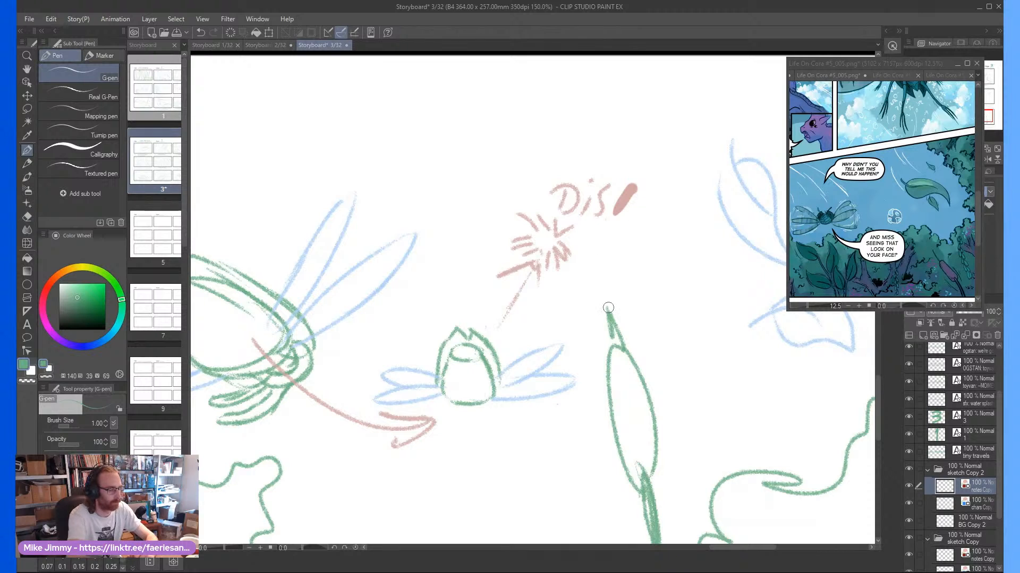
pyautogui.hotkey('ctrl', 'z')
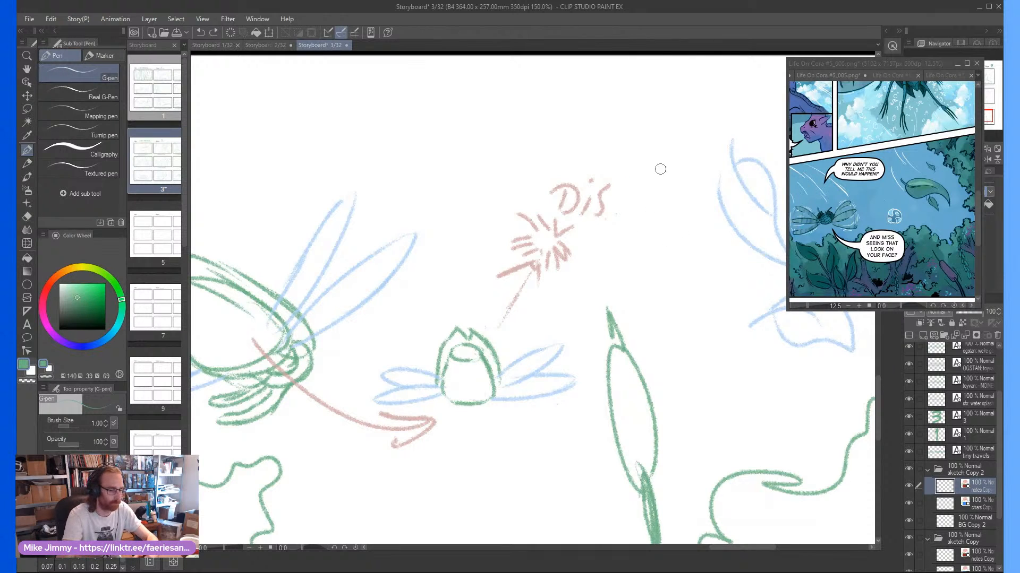
pyautogui.press('p')
pyautogui.moveTo(608, 218)
pyautogui.mouseDown()
pyautogui.moveTo(622, 193)
pyautogui.moveTo(627, 215)
pyautogui.moveTo(623, 202)
pyautogui.moveTo(633, 212)
pyautogui.moveTo(646, 190)
pyautogui.moveTo(644, 208)
pyautogui.moveTo(659, 187)
pyautogui.moveTo(657, 205)
pyautogui.moveTo(711, 198)
pyautogui.mouseUp()
pyautogui.scroll(-2, 640, 164)
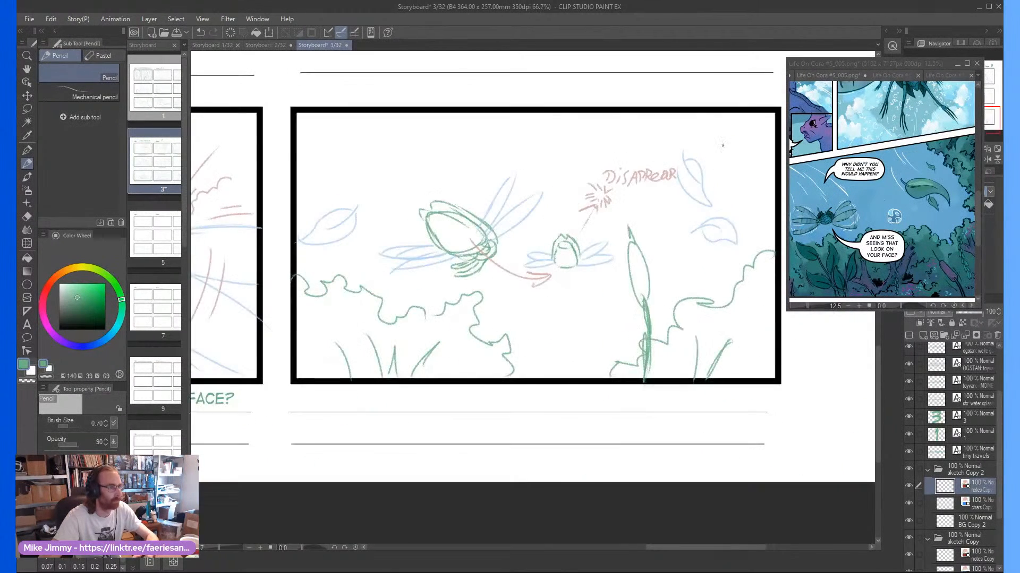
# Draw red downward motion arrows for the two falling leaves at frame nine's right side
pyautogui.scroll(2, 685, 155)
pyautogui.moveTo(694, 99); pyautogui.dragTo(701, 167)
pyautogui.moveTo(711, 132); pyautogui.dragTo(701, 169)
pyautogui.scroll(-2, 701, 168)
pyautogui.scroll(2, 710, 306)
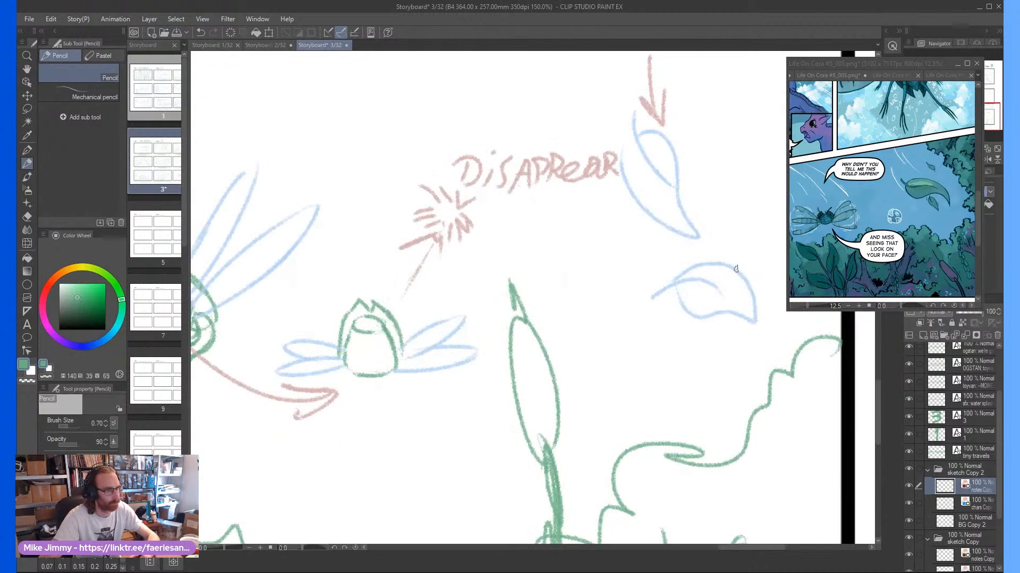
pyautogui.moveTo(711, 303); pyautogui.dragTo(725, 366)
pyautogui.moveTo(746, 345); pyautogui.dragTo(725, 366)
pyautogui.scroll(-3, 726, 366)
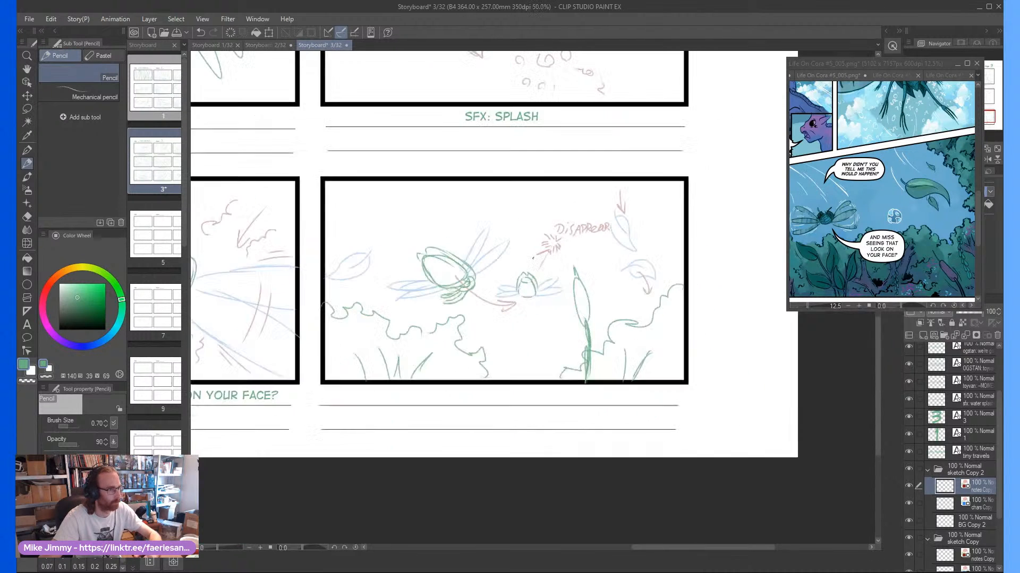
# Draw a curved red motion arrow sweeping down and left beneath the leaf at frame nine's left edge
pyautogui.scroll(2, 420, 247)
pyautogui.moveTo(379, 266)
pyautogui.mouseDown()
pyautogui.moveTo(326, 293)
pyautogui.moveTo(339, 299)
pyautogui.moveTo(321, 298)
pyautogui.moveTo(358, 311)
pyautogui.mouseUp()
pyautogui.scroll(-2, 438, 266)
pyautogui.scroll(-1, 574, 298)
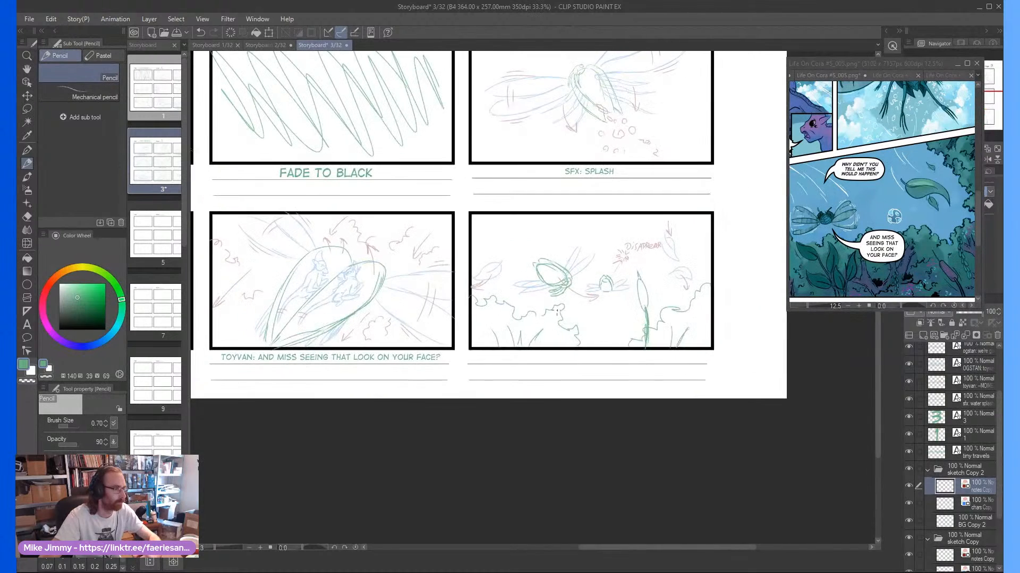
# On the BG Copy 2 layer, sketch a small round ball with curved inner markings above the first insect in frame nine
pyautogui.scroll(2, 575, 297)
pyautogui.click(977, 522)
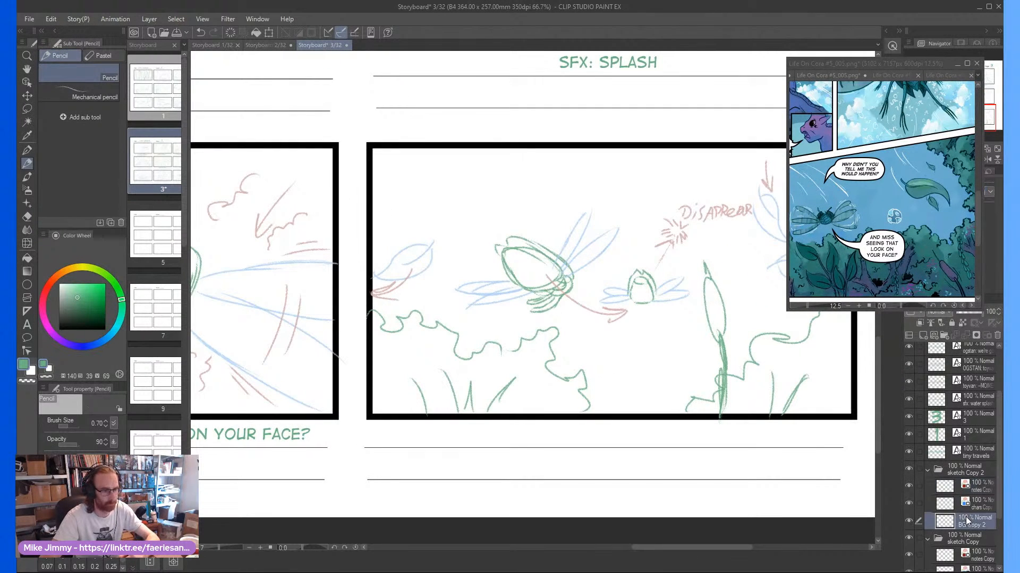
pyautogui.scroll(-1, 584, 298)
pyautogui.scroll(2, 613, 260)
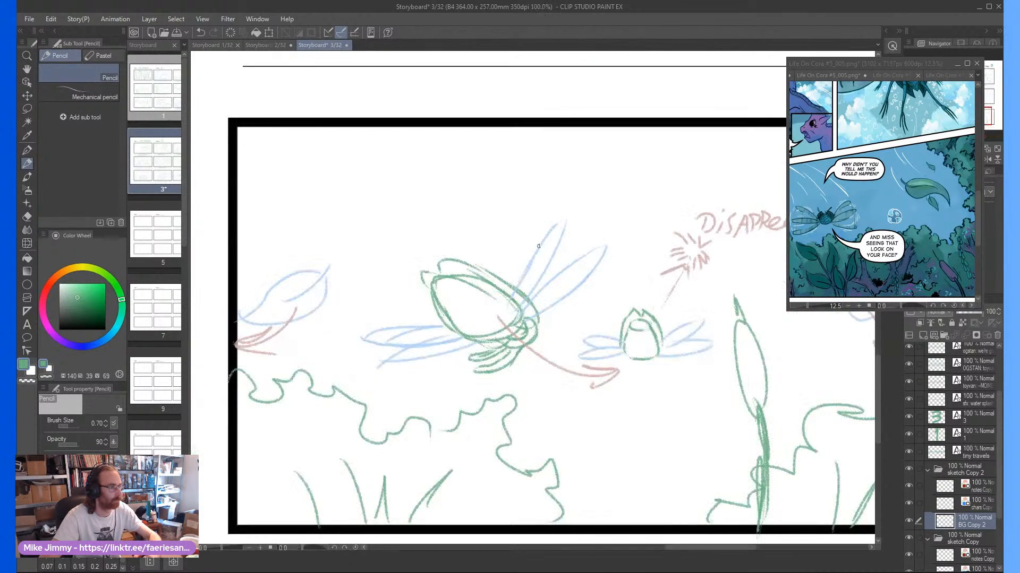
pyautogui.scroll(-3, 711, 312)
pyautogui.scroll(3, 594, 251)
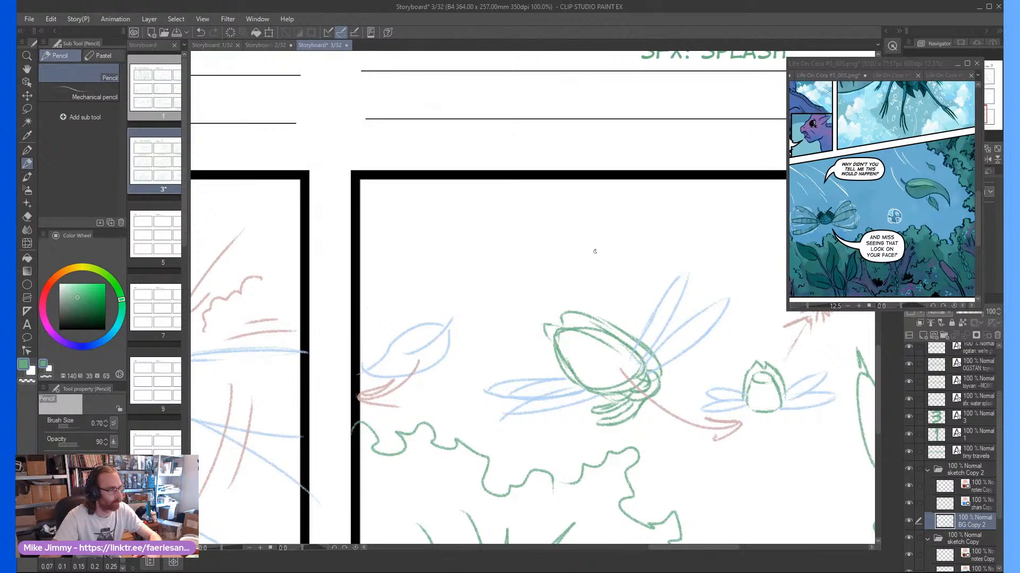
pyautogui.moveTo(568, 278)
pyautogui.mouseDown()
pyautogui.moveTo(602, 255)
pyautogui.moveTo(549, 250)
pyautogui.moveTo(576, 284)
pyautogui.moveTo(553, 266)
pyautogui.moveTo(550, 241)
pyautogui.moveTo(556, 278)
pyautogui.mouseUp()
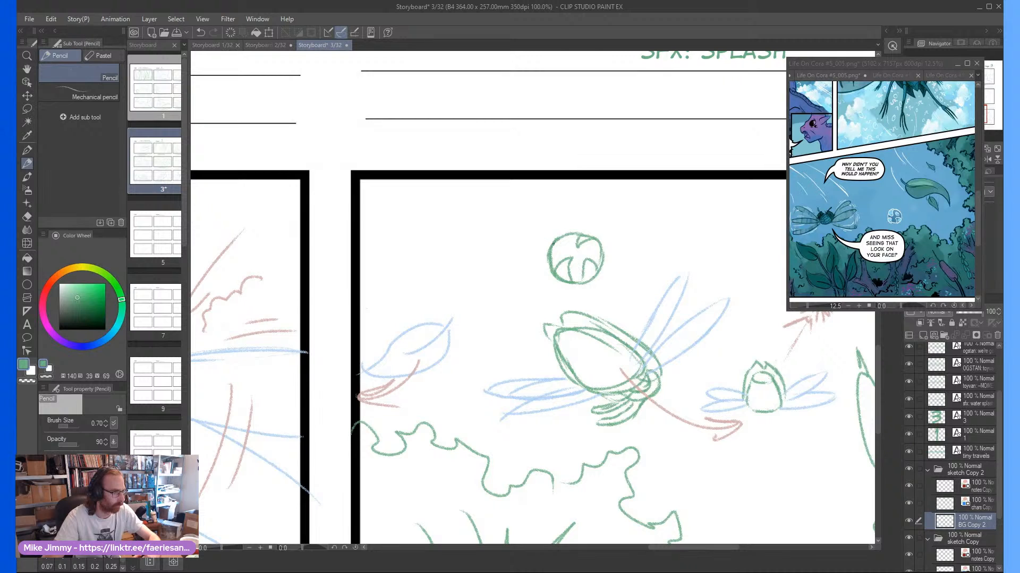
# Undo the ball's latest inner strokes and redraw its markings as curved shapes with a small oval at the right
pyautogui.moveTo(555, 258); pyautogui.dragTo(568, 252)
pyautogui.hotkey('ctrl', 'z')
pyautogui.hotkey('ctrl', 'z')
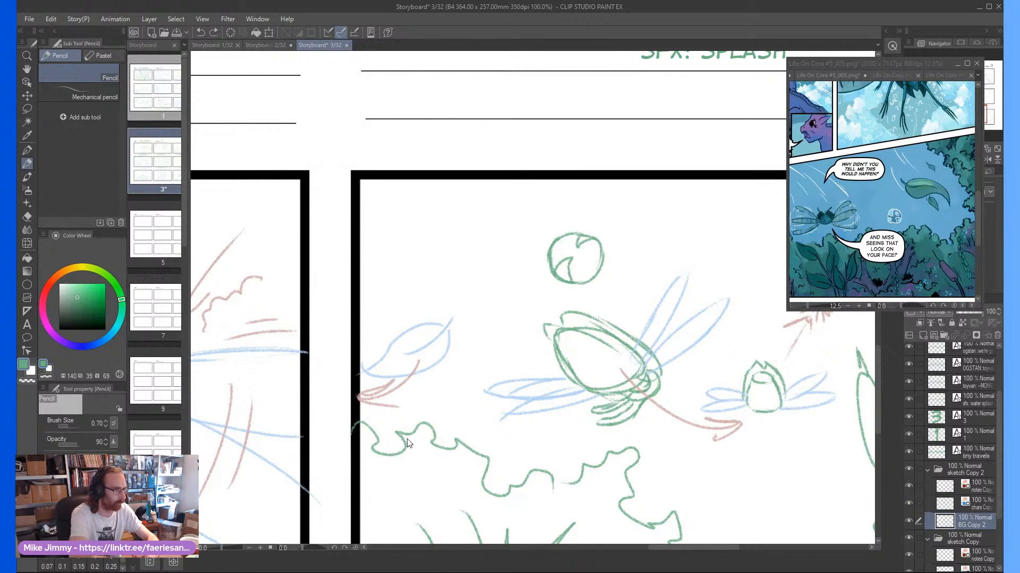
pyautogui.moveTo(592, 272); pyautogui.dragTo(590, 273)
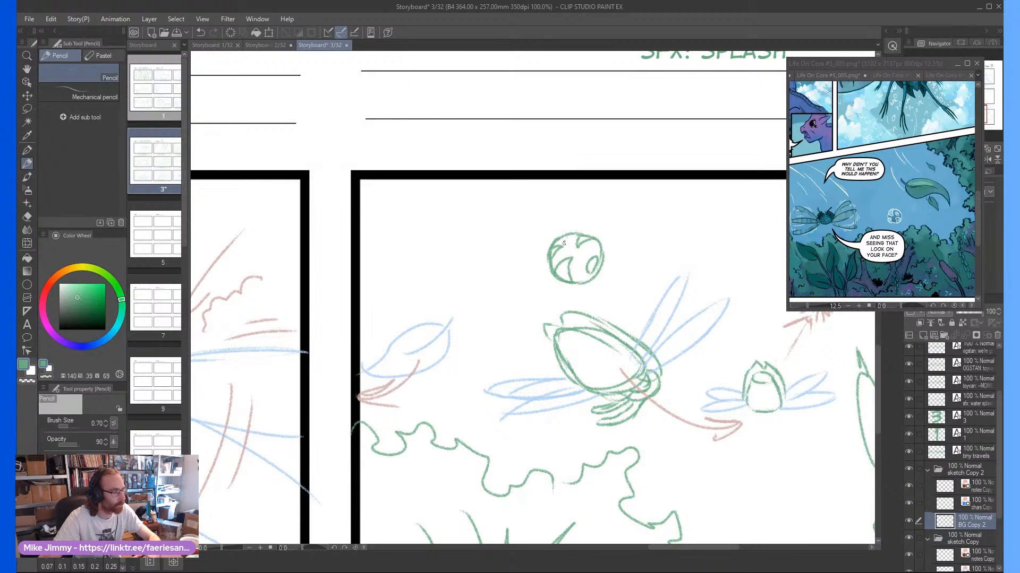
pyautogui.scroll(-4, 569, 234)
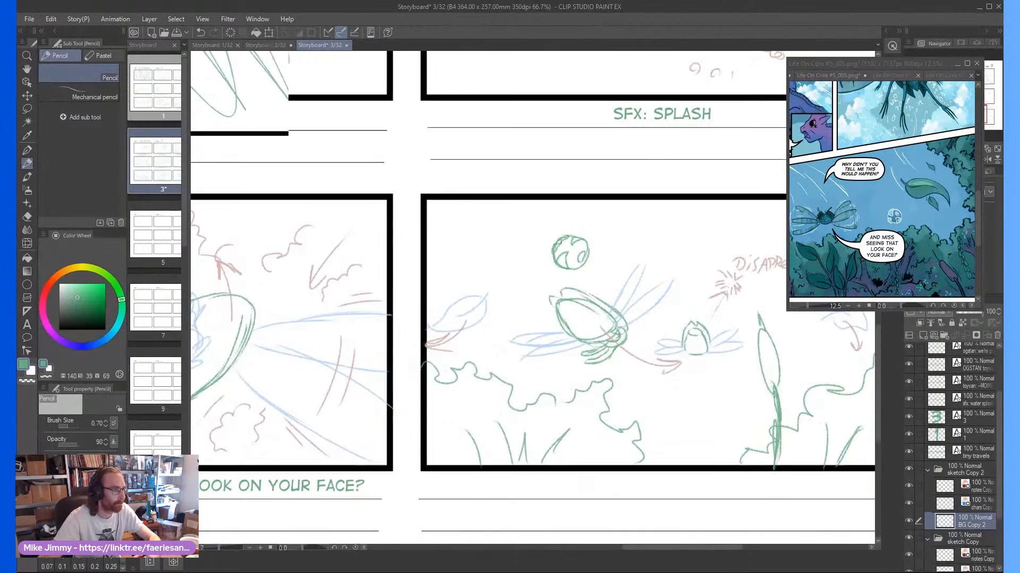
pyautogui.scroll(1, 564, 227)
pyautogui.scroll(2, 566, 228)
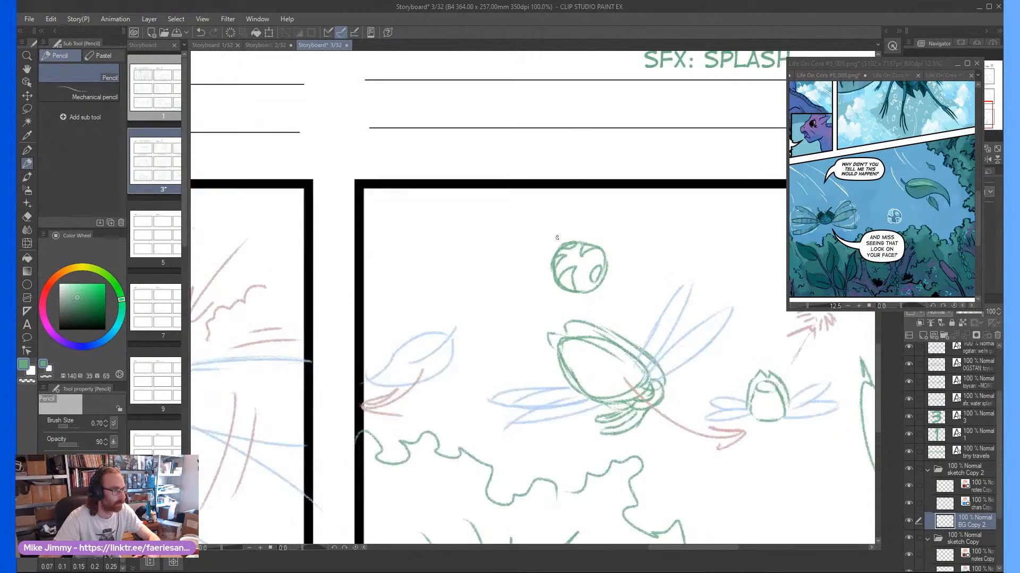
pyautogui.scroll(-2, 572, 233)
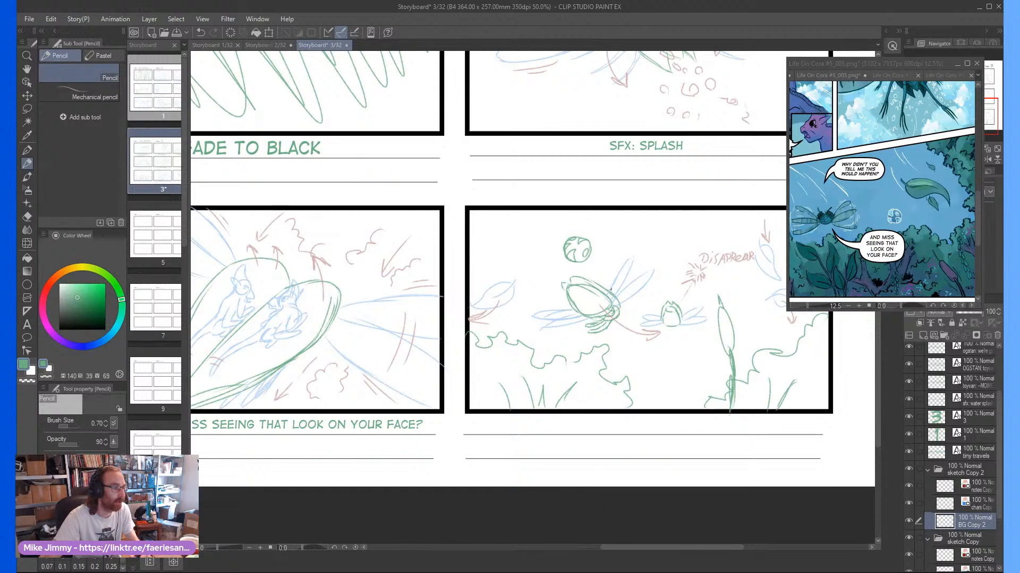
pyautogui.scroll(-1, 610, 289)
pyautogui.scroll(1, 674, 260)
pyautogui.scroll(-1, 684, 253)
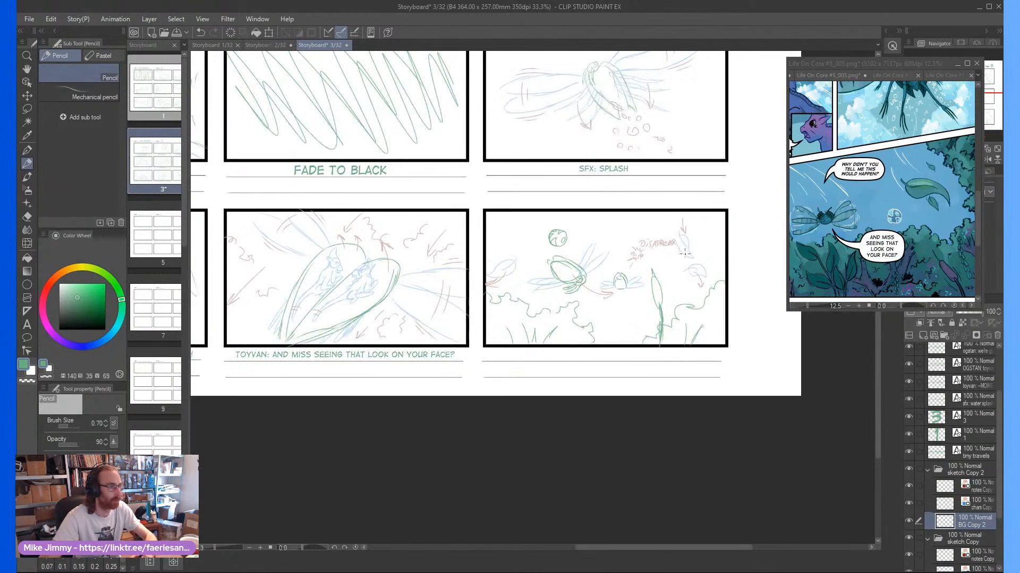
# Fill out frame nine's background with more bush outlines across the centre and right edge, plus grass blades and reed leaves around the cattail
pyautogui.scroll(2, 684, 253)
pyautogui.moveTo(700, 264); pyautogui.dragTo(692, 288)
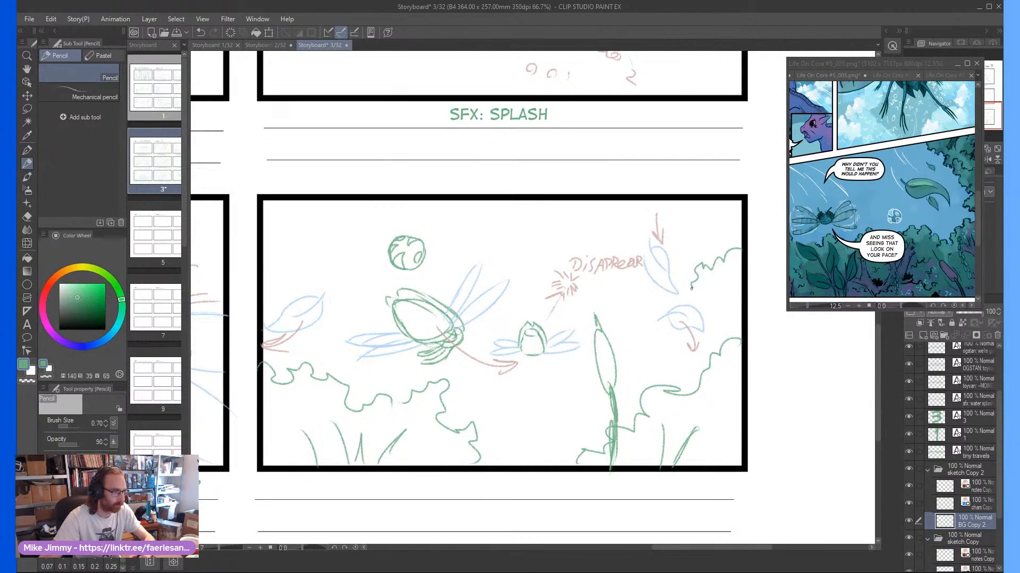
pyautogui.moveTo(588, 380)
pyautogui.mouseDown()
pyautogui.moveTo(569, 407)
pyautogui.moveTo(488, 447)
pyautogui.moveTo(552, 423)
pyautogui.mouseUp()
pyautogui.moveTo(567, 451); pyautogui.dragTo(566, 424)
pyautogui.moveTo(641, 389); pyautogui.dragTo(656, 356)
pyautogui.moveTo(640, 394); pyautogui.dragTo(641, 374)
pyautogui.moveTo(629, 418); pyautogui.dragTo(635, 375)
pyautogui.moveTo(730, 336); pyautogui.dragTo(717, 299)
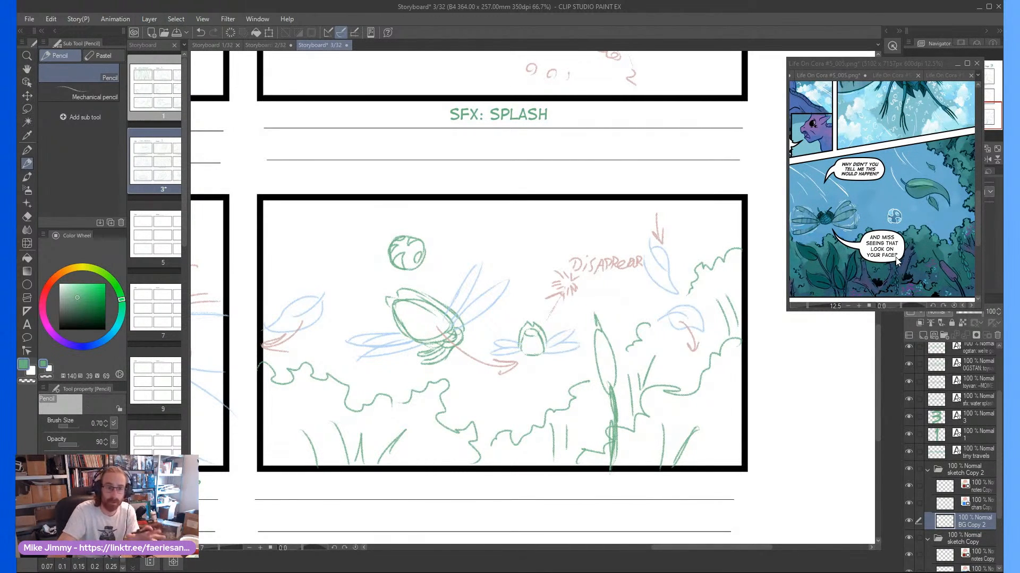
pyautogui.hotkey('ctrl', '-')
pyautogui.hotkey('ctrl', '-')
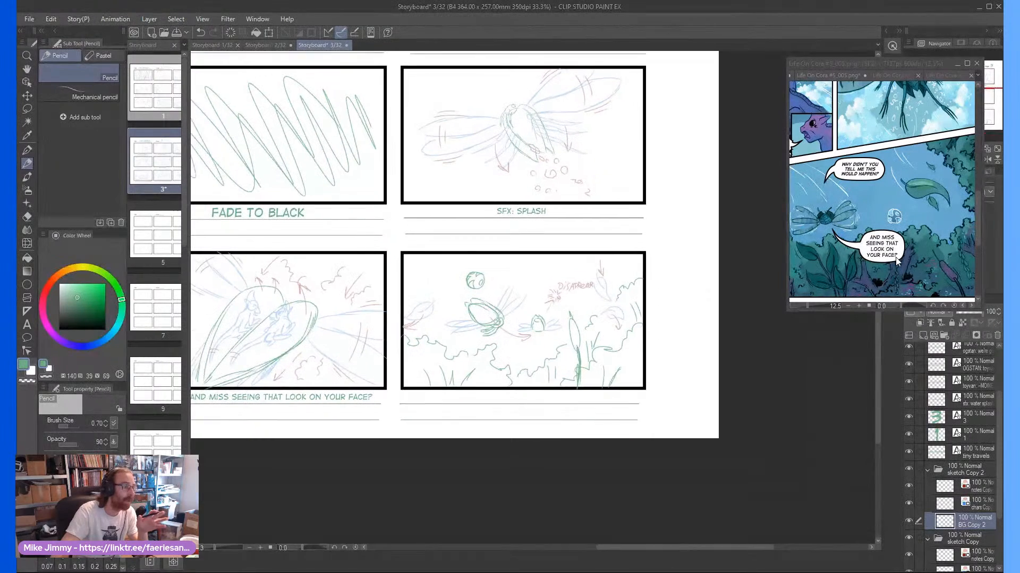
pyautogui.hotkey('ctrl', '+')
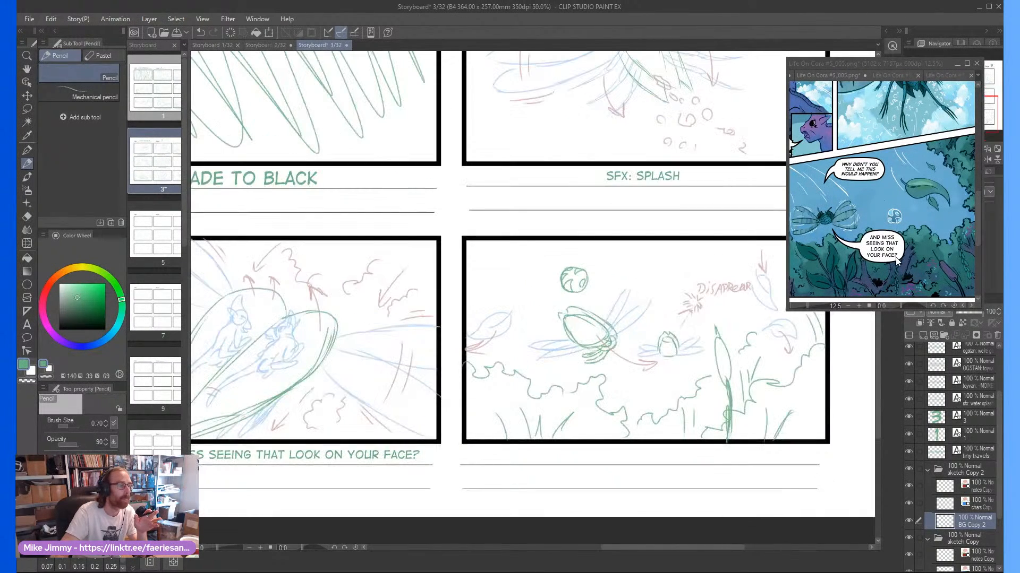
# Switch the comic reference window from page 005 to Life On Cora #5_006.png and restore it to its small size
pyautogui.doubleClick(851, 65)
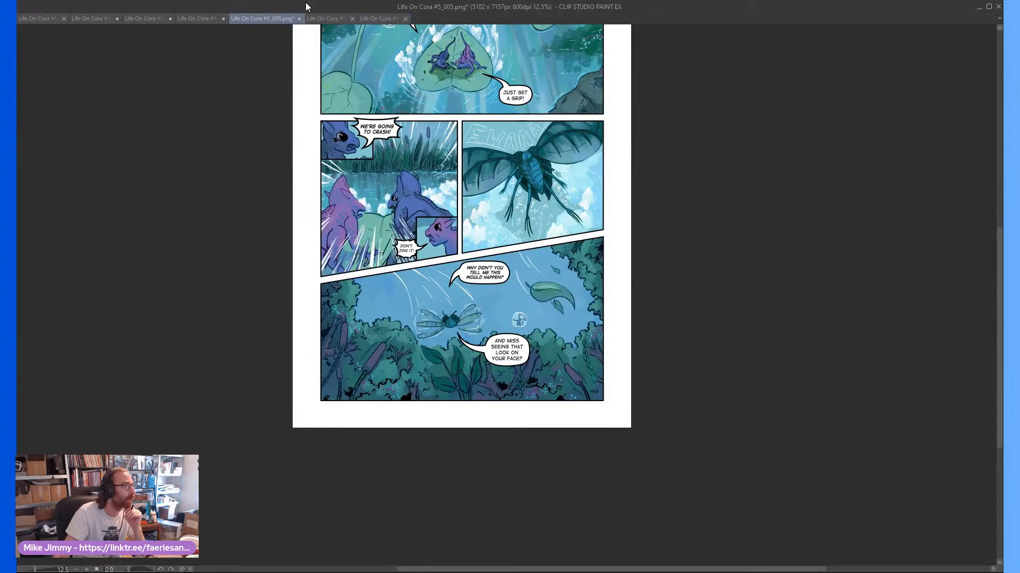
pyautogui.click(319, 18)
pyautogui.doubleClick(396, 4)
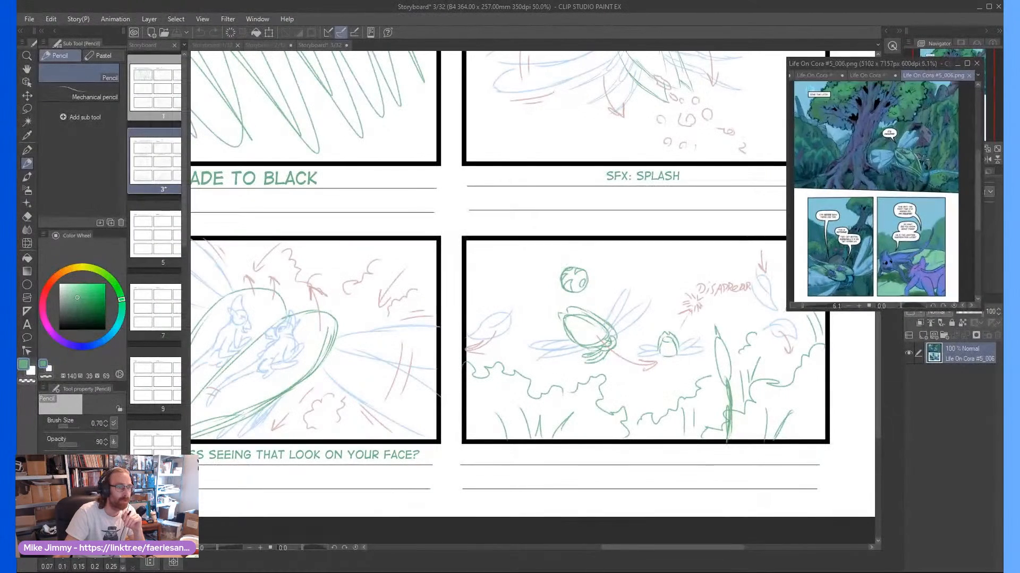
# Examine comic page 006's large tree scene and the two panels below it, checking the beetle's flight, the riders and the dialogue
pyautogui.moveTo(977, 183); pyautogui.dragTo(977, 166)
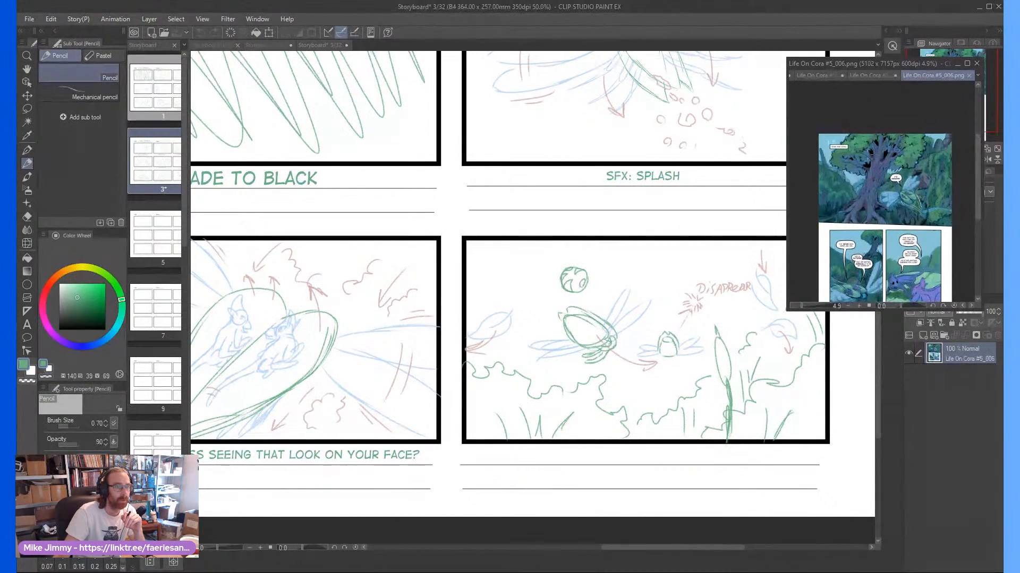
pyautogui.scroll(4, 861, 154)
pyautogui.scroll(-1, 870, 183)
pyautogui.scroll(-1, 871, 183)
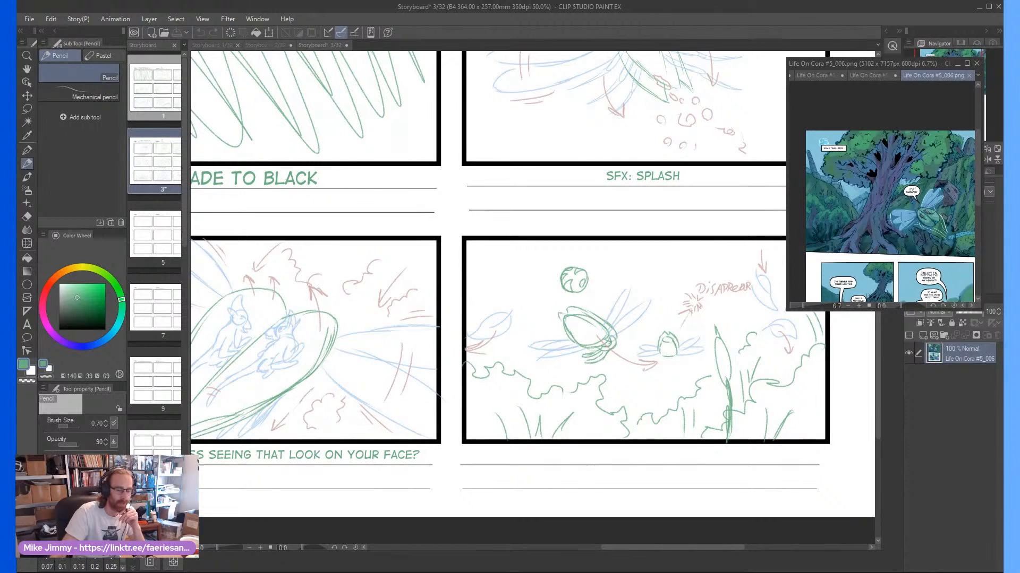
pyautogui.scroll(11, 918, 182)
pyautogui.scroll(-12, 919, 182)
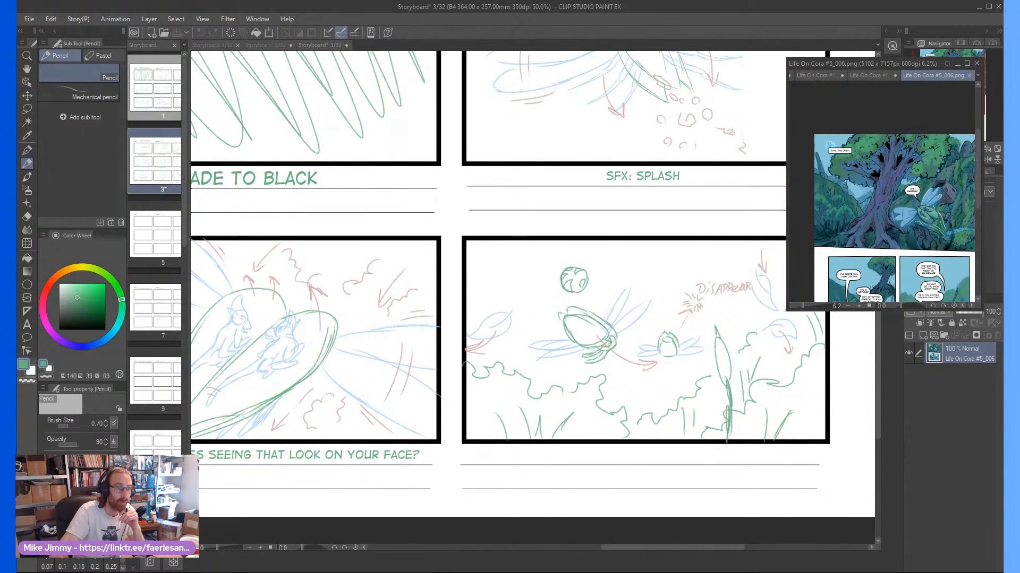
pyautogui.moveTo(977, 171); pyautogui.dragTo(913, 176)
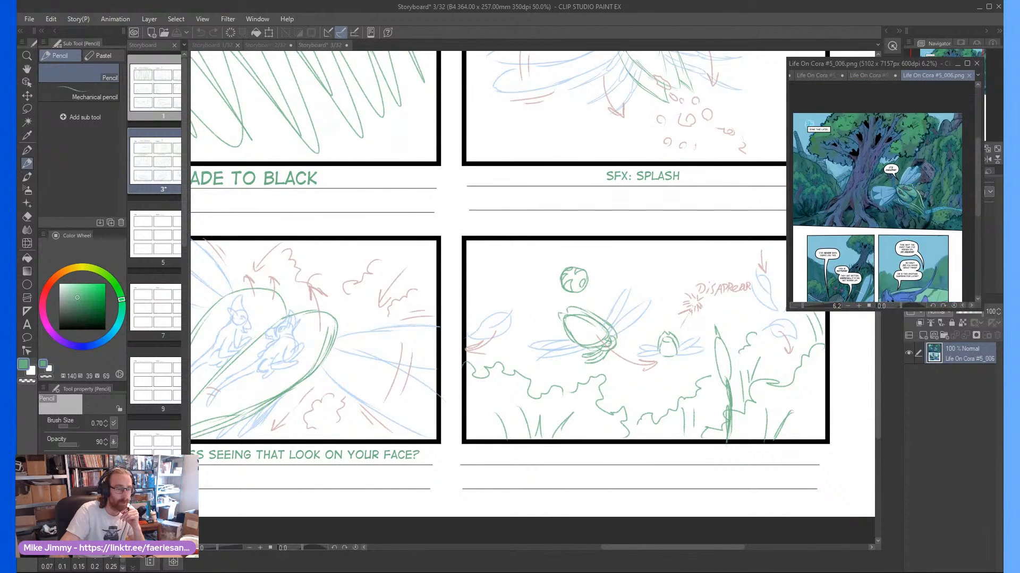
pyautogui.scroll(2, 913, 178)
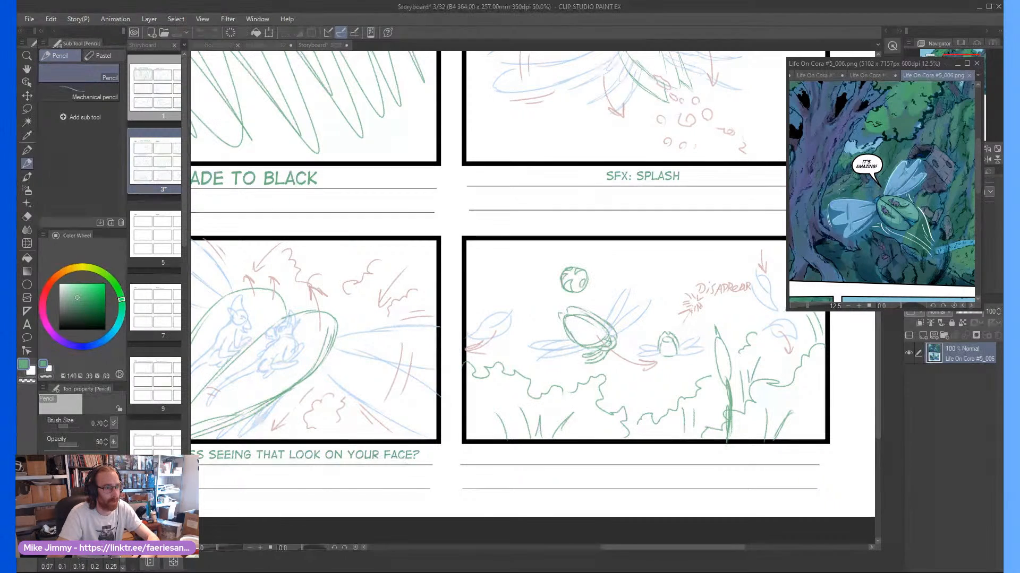
pyautogui.scroll(-4, 882, 191)
pyautogui.scroll(4, 832, 175)
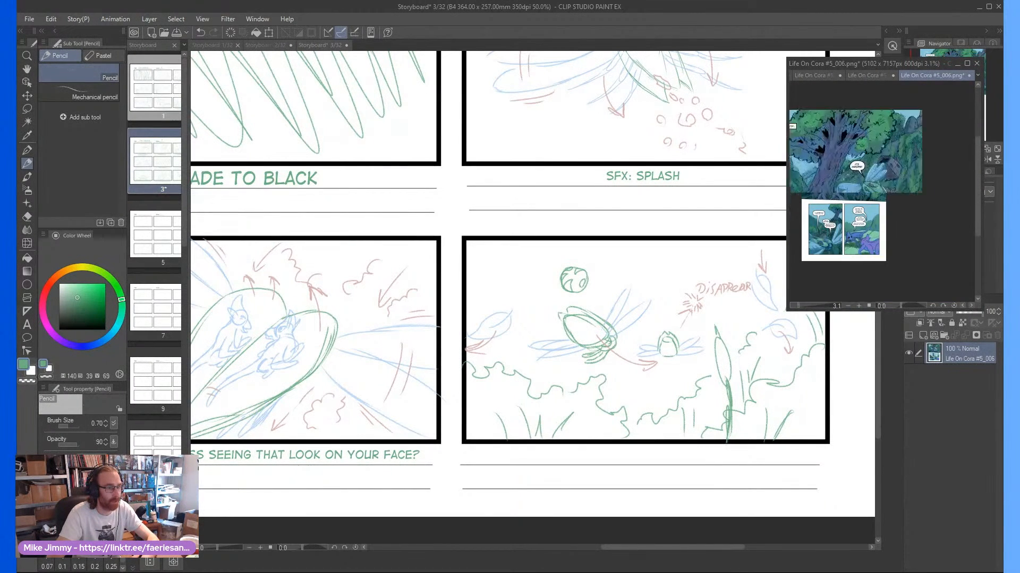
pyautogui.scroll(-4, 856, 170)
pyautogui.scroll(6, 821, 229)
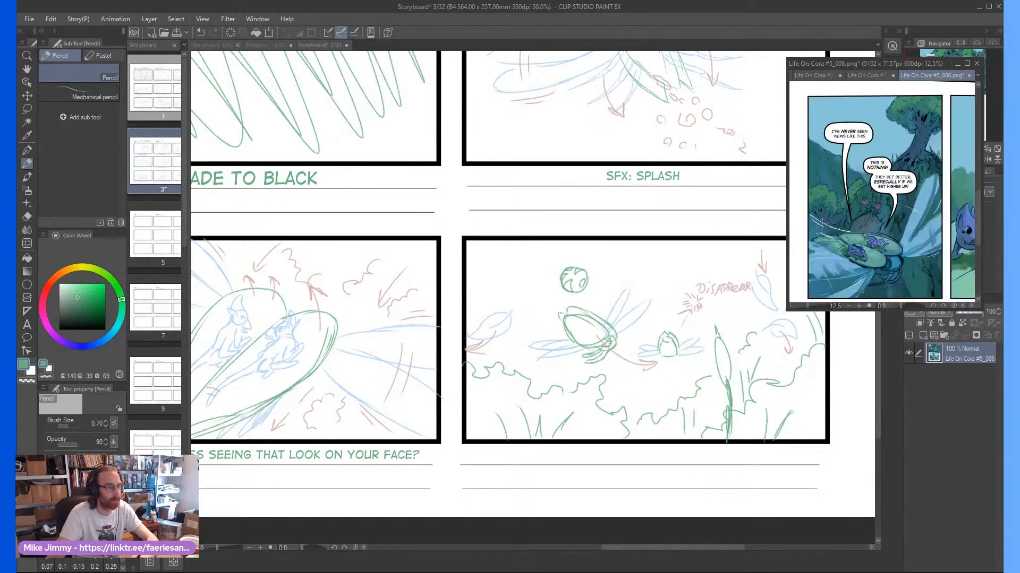
pyautogui.scroll(-4, 886, 196)
pyautogui.scroll(4, 903, 170)
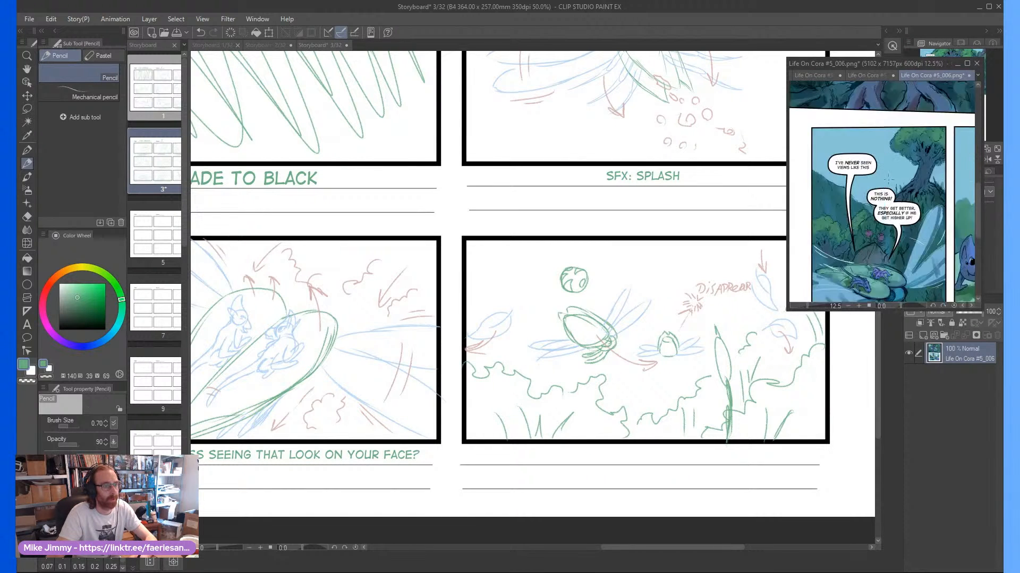
pyautogui.scroll(-6, 871, 213)
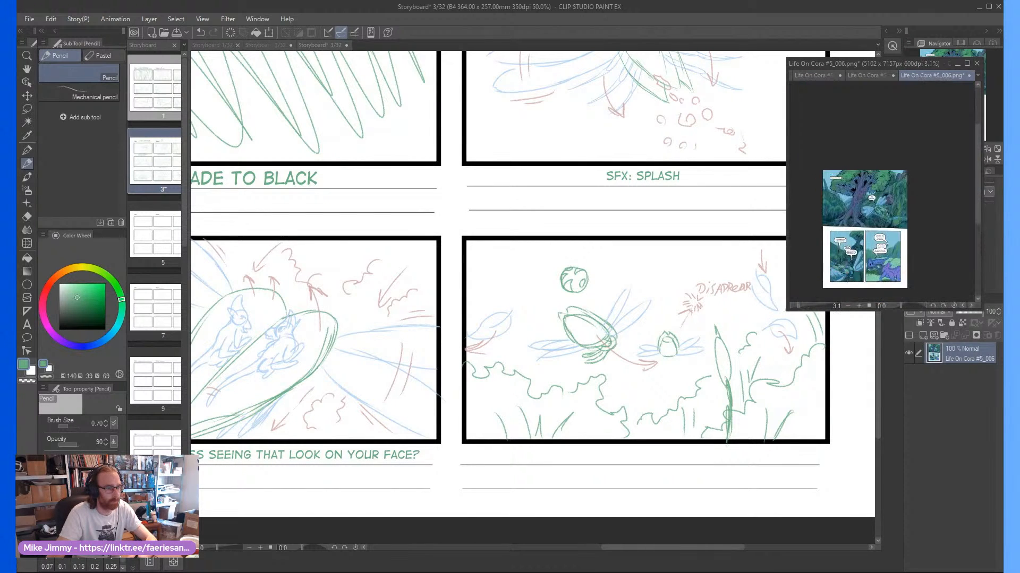
pyautogui.scroll(6, 843, 261)
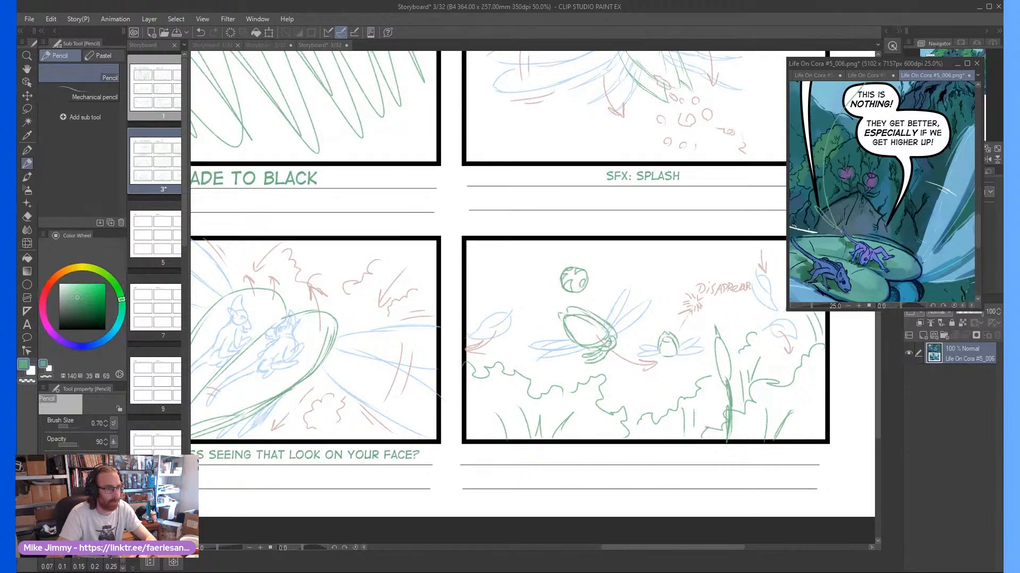
pyautogui.scroll(-2, 826, 215)
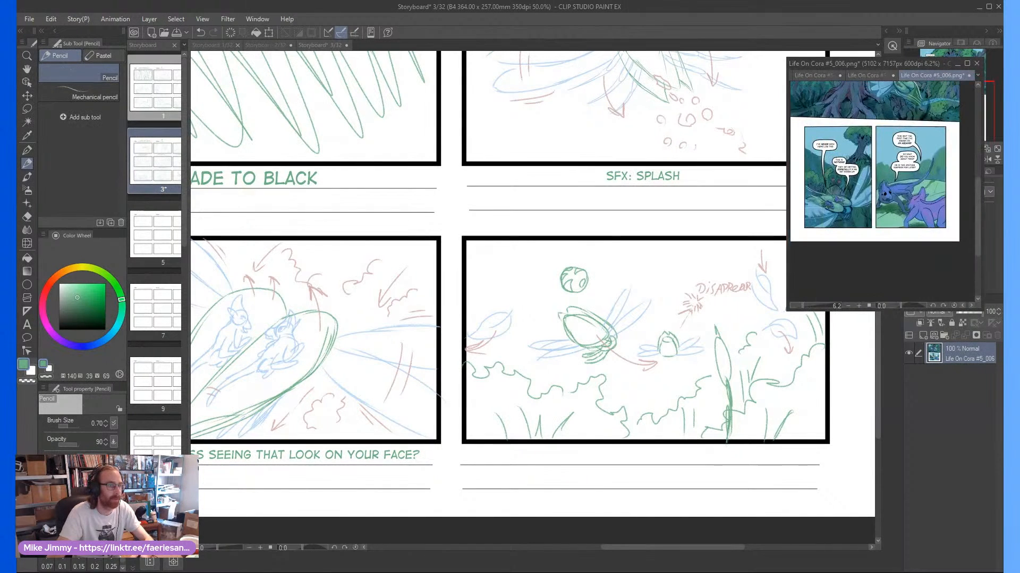
pyautogui.scroll(1, 860, 175)
pyautogui.scroll(-1, 879, 158)
pyautogui.scroll(4, 877, 157)
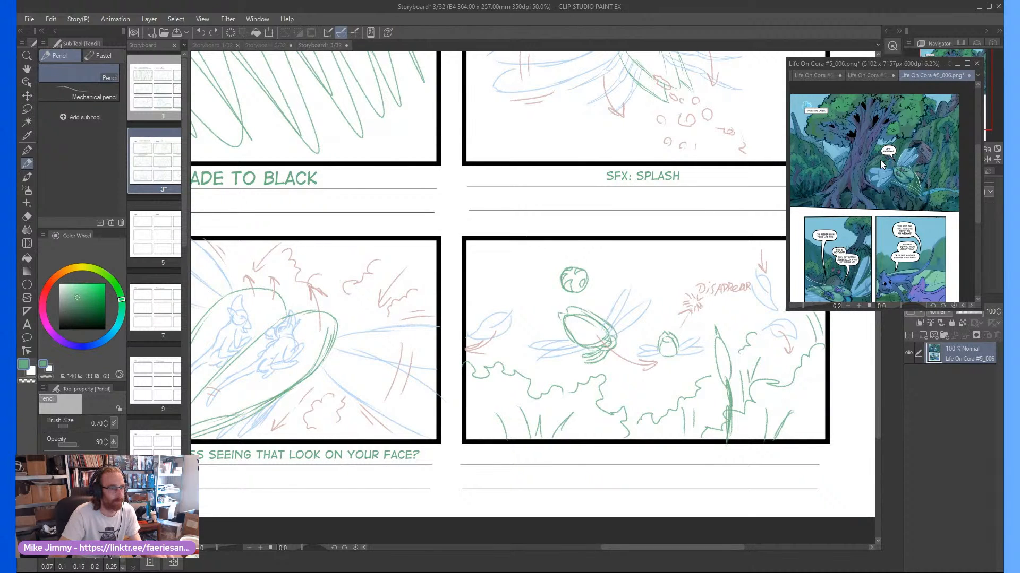
pyautogui.scroll(4, 882, 173)
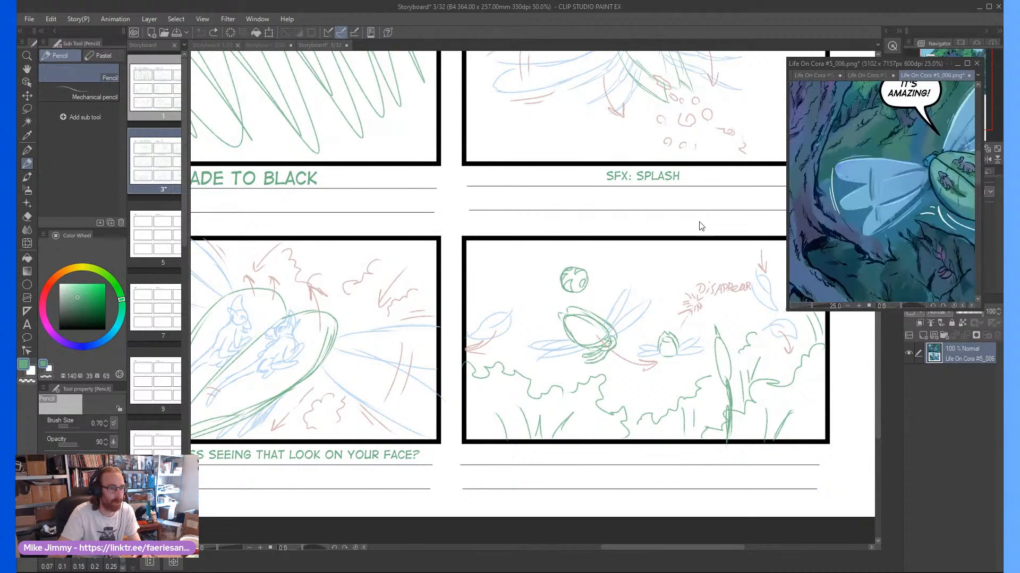
# Return to the storyboard, save page 3 and open the blank storyboard page 5
pyautogui.click(644, 288)
pyautogui.scroll(-2, 644, 289)
pyautogui.scroll(1, 620, 250)
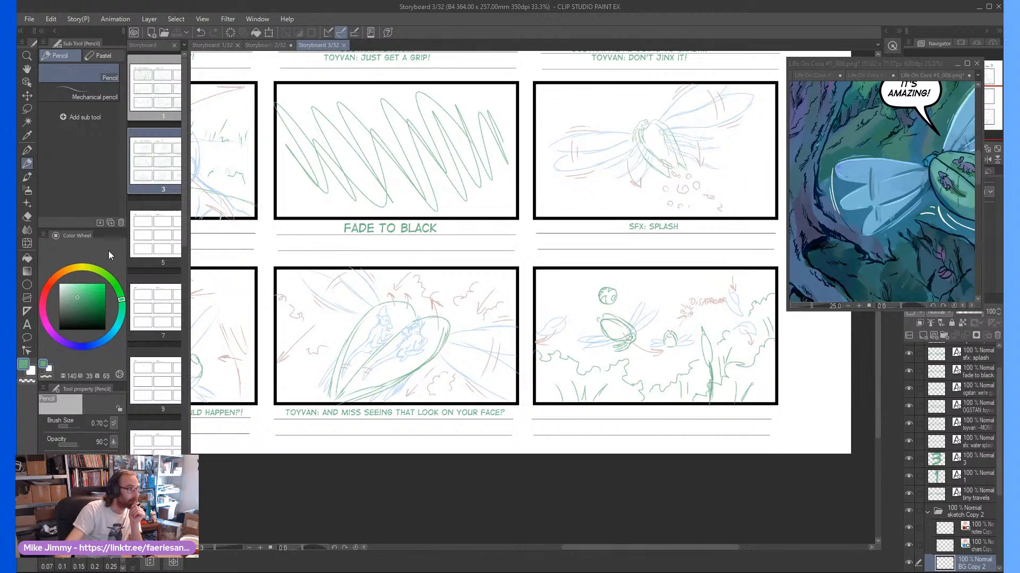
pyautogui.doubleClick(161, 232)
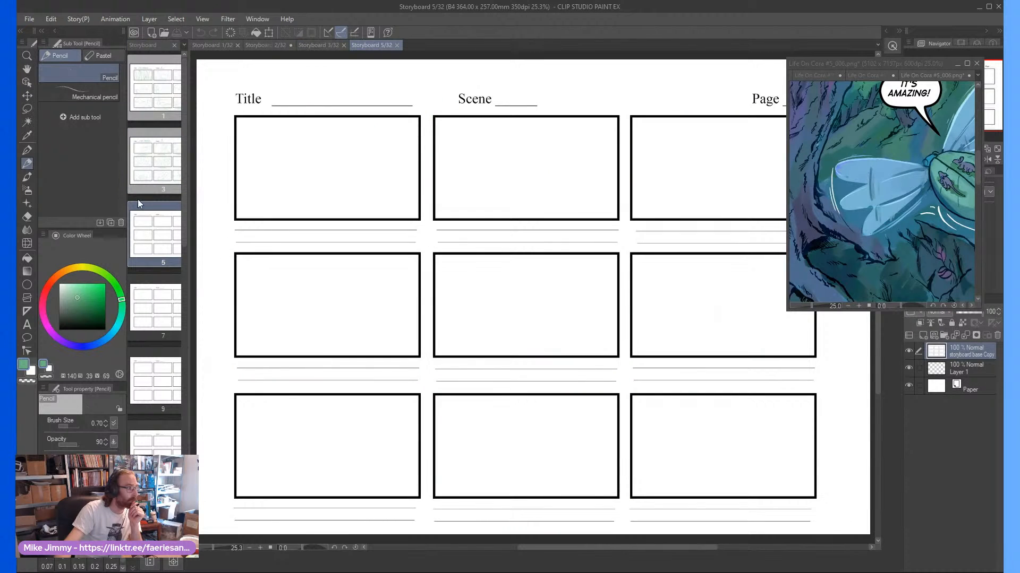
# Add the text "TINY TRAVELS" in the DigitalStrip font on the Title line and enlarge it to fit
pyautogui.click(27, 324)
pyautogui.click(295, 95)
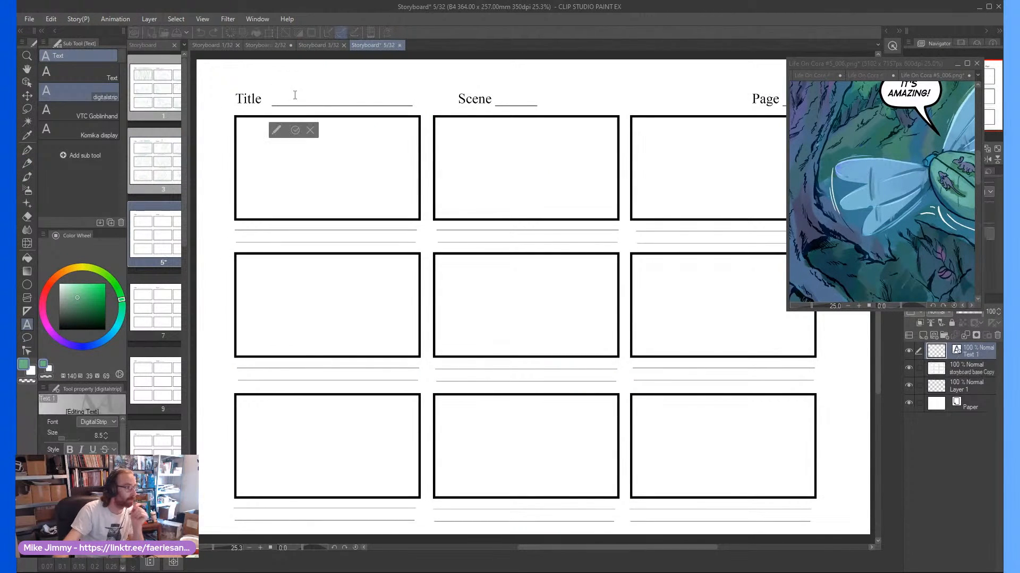
pyautogui.write('TINY T')
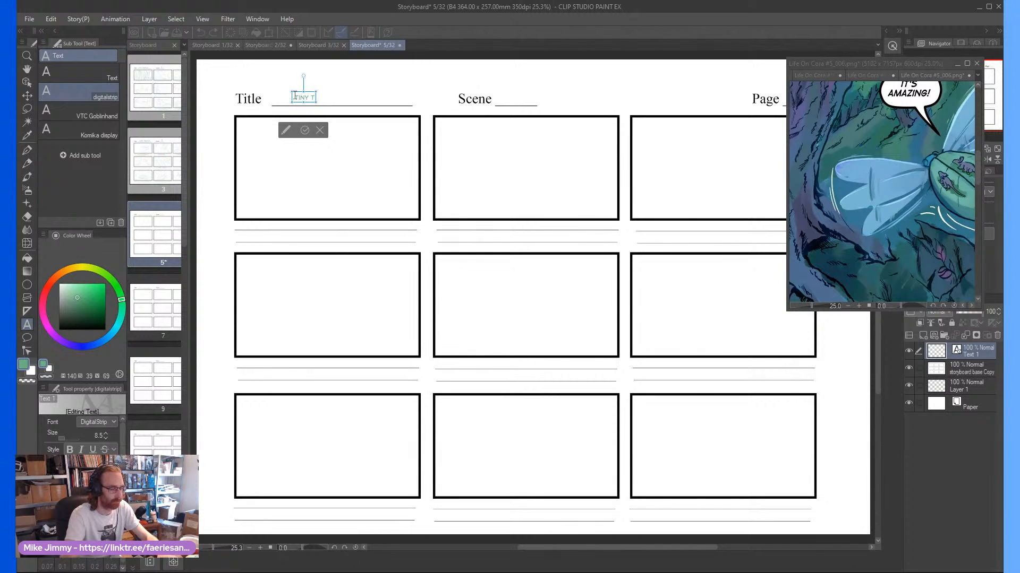
pyautogui.write('RAVE')
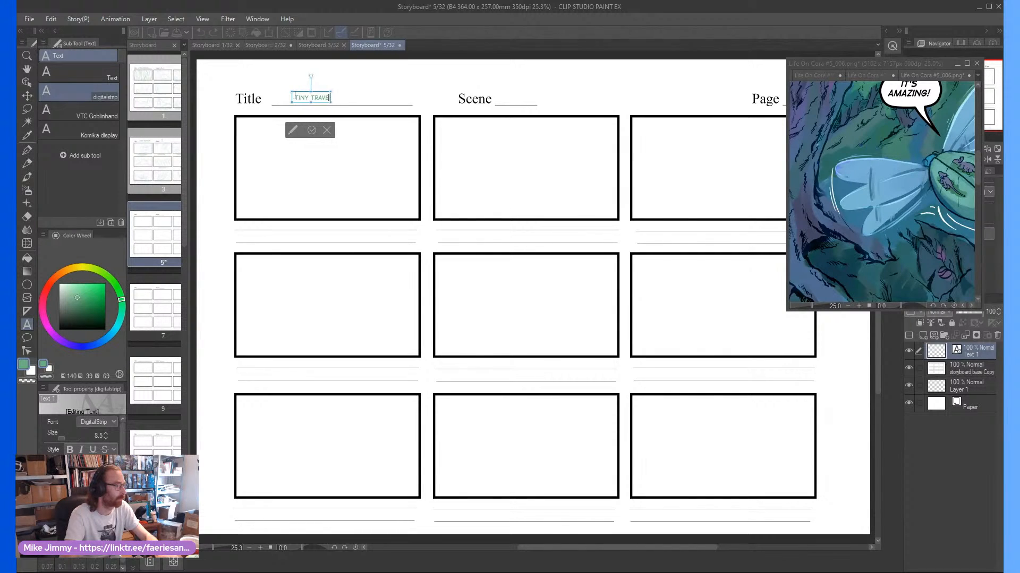
pyautogui.write('LS')
pyautogui.moveTo(337, 92); pyautogui.dragTo(369, 88)
pyautogui.click(331, 131)
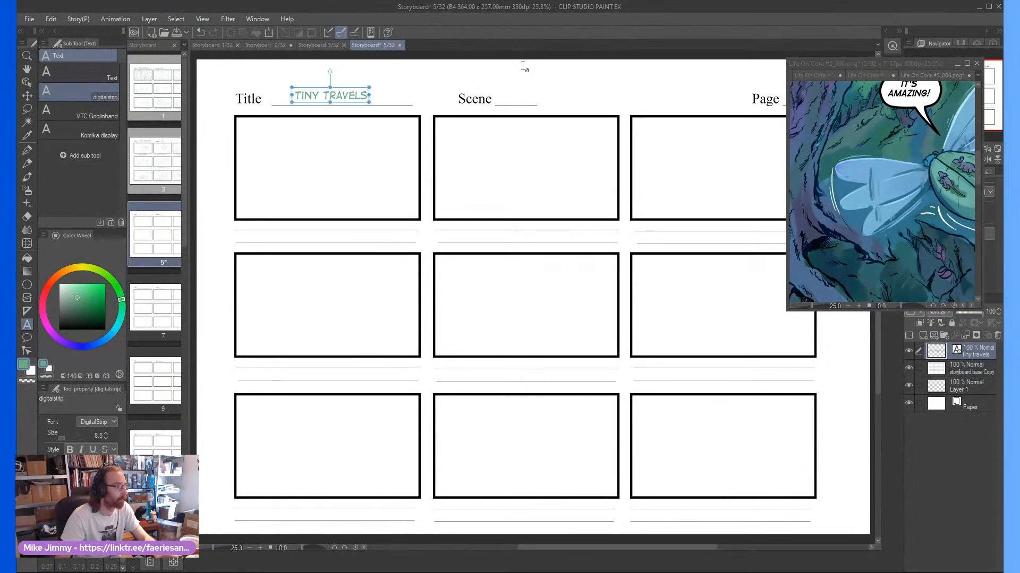
# Add the number 2 on the Scene line and enlarge it
pyautogui.click(511, 100)
pyautogui.write('2')
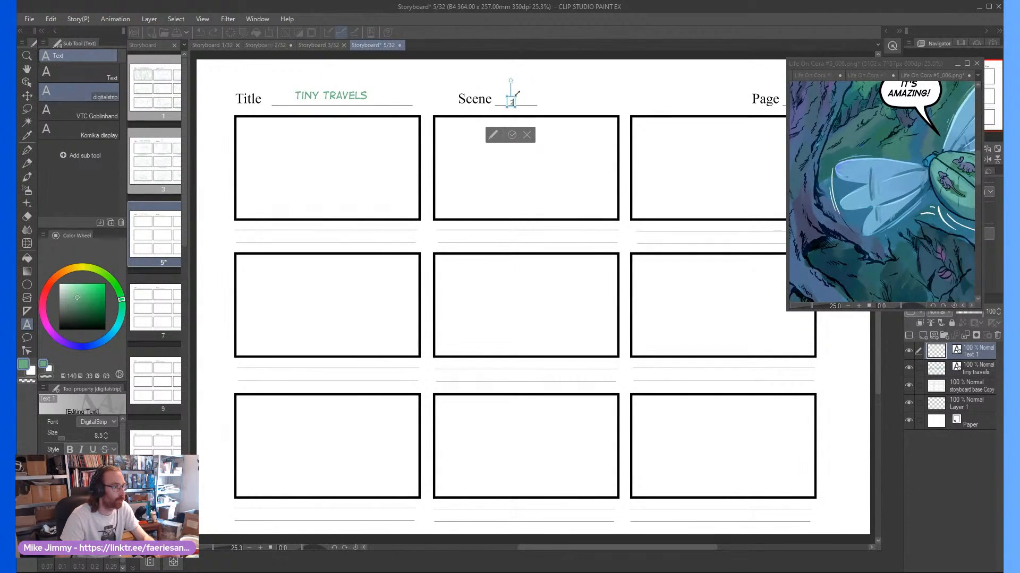
pyautogui.moveTo(515, 94); pyautogui.dragTo(550, 79)
pyautogui.click(516, 133)
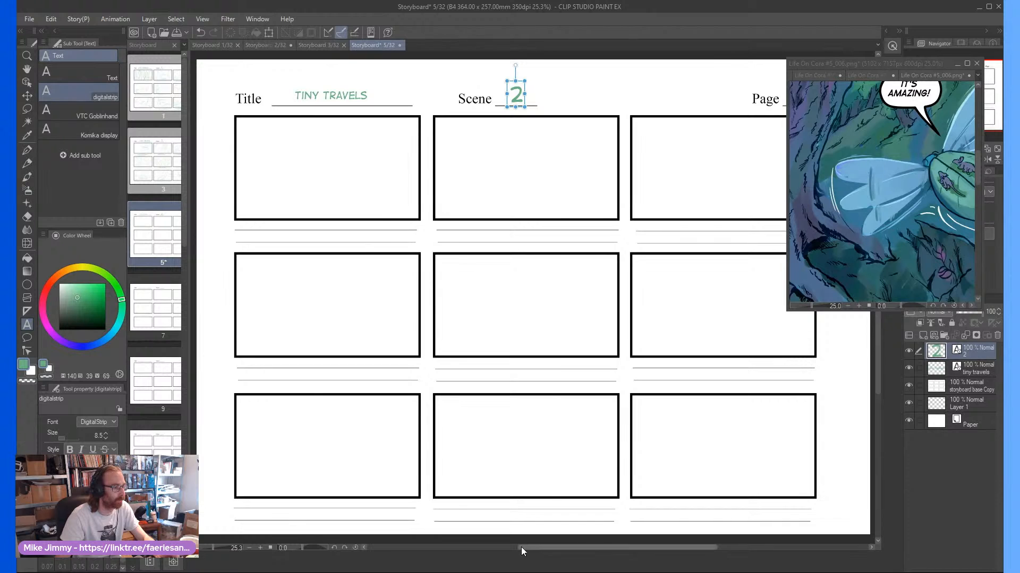
# Add the number 1 on the Page line and enlarge it
pyautogui.moveTo(521, 550); pyautogui.dragTo(550, 550)
pyautogui.click(690, 99)
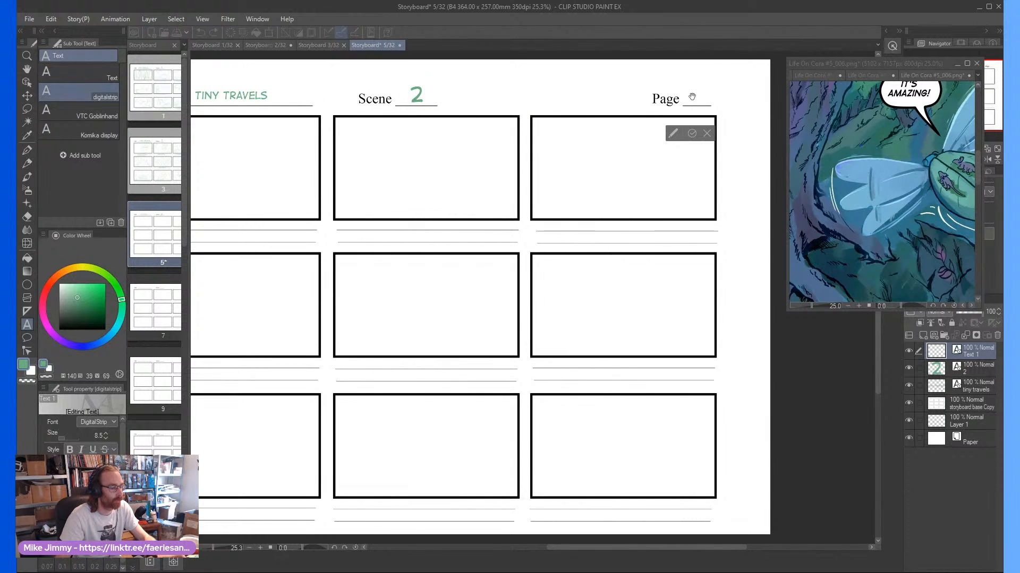
pyautogui.moveTo(694, 89); pyautogui.dragTo(728, 79)
pyautogui.click(695, 135)
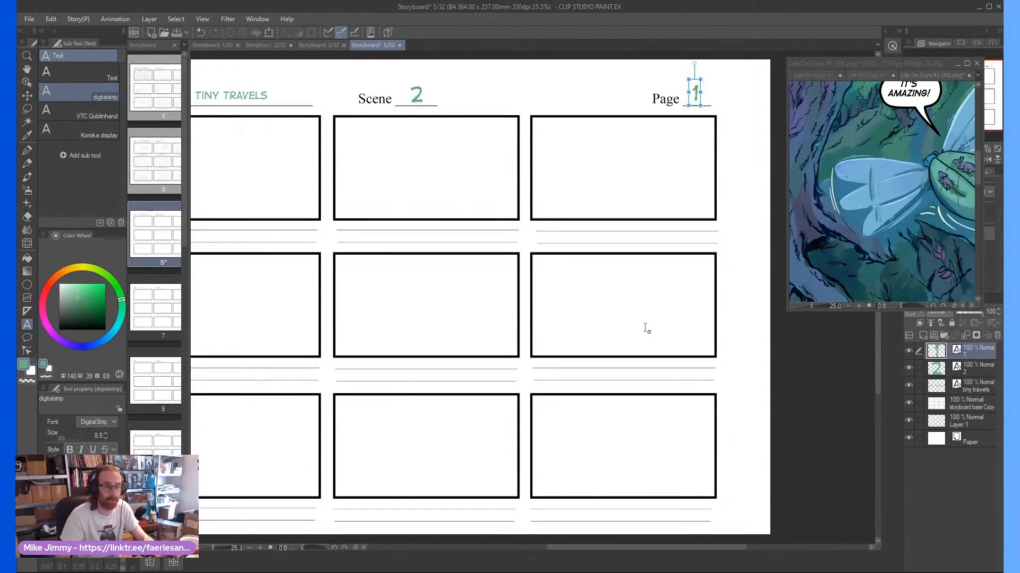
pyautogui.moveTo(630, 549); pyautogui.dragTo(582, 547)
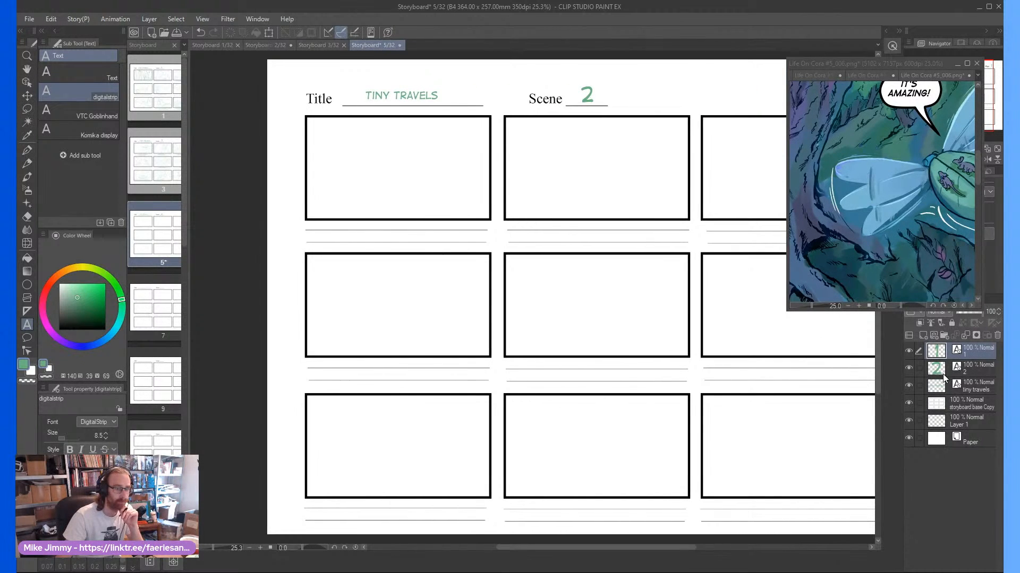
# Add a new raster layer above storyboard base Copy, convert the base layer's brightness to opacity, and reselect the new layer
pyautogui.click(968, 403)
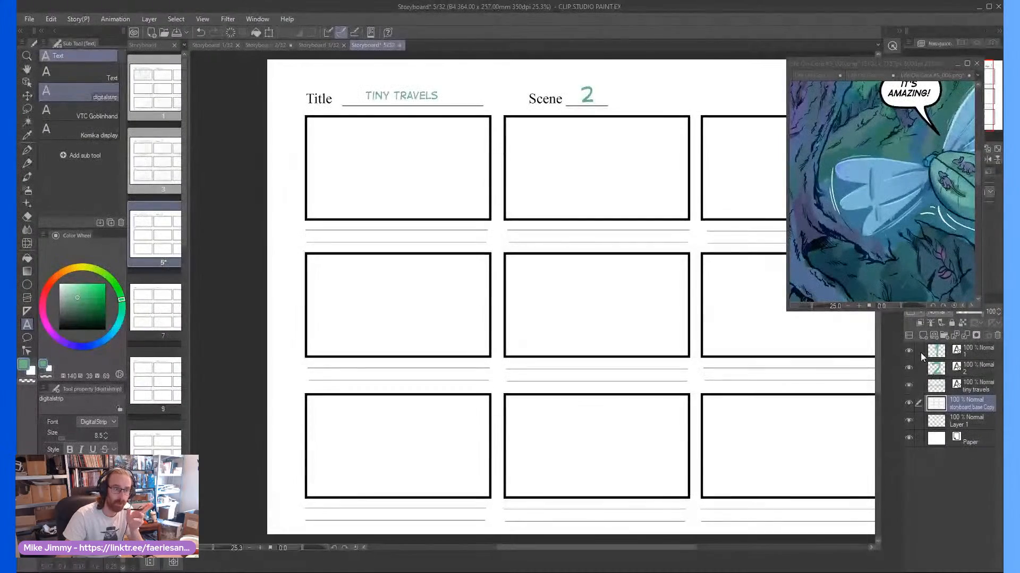
pyautogui.click(919, 336)
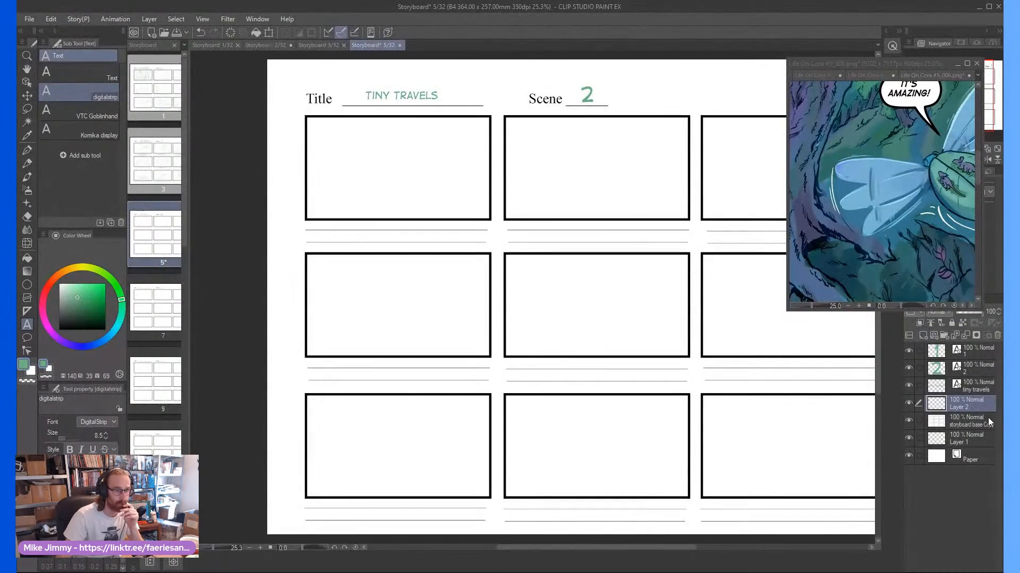
pyautogui.click(969, 421)
pyautogui.click(51, 19)
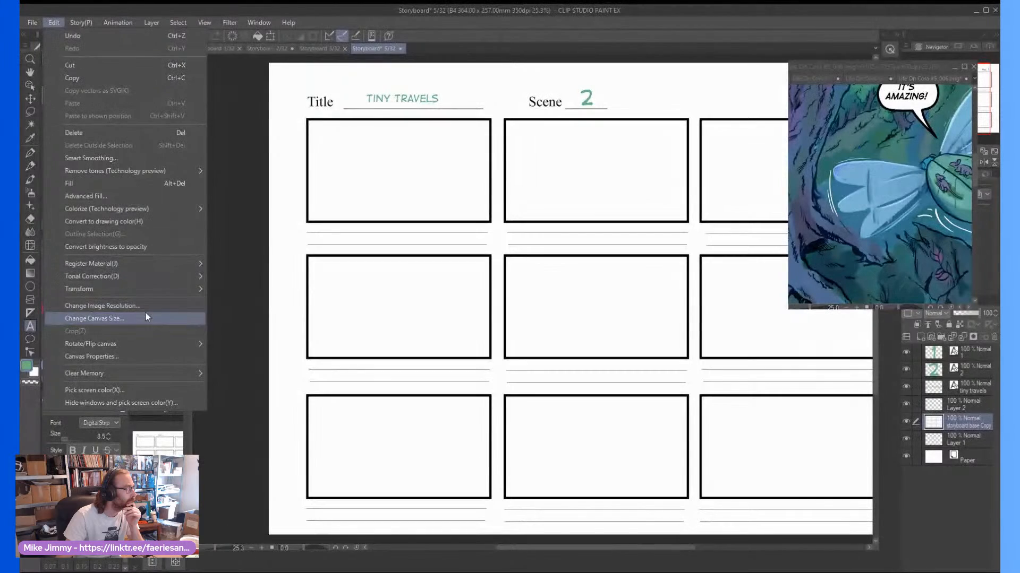
pyautogui.press('Escape')
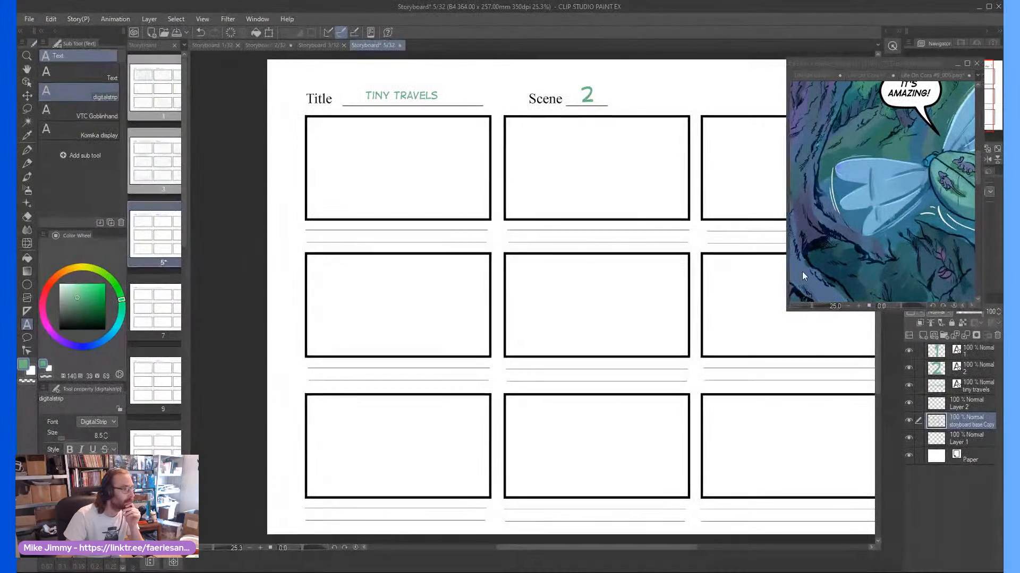
pyautogui.click(952, 404)
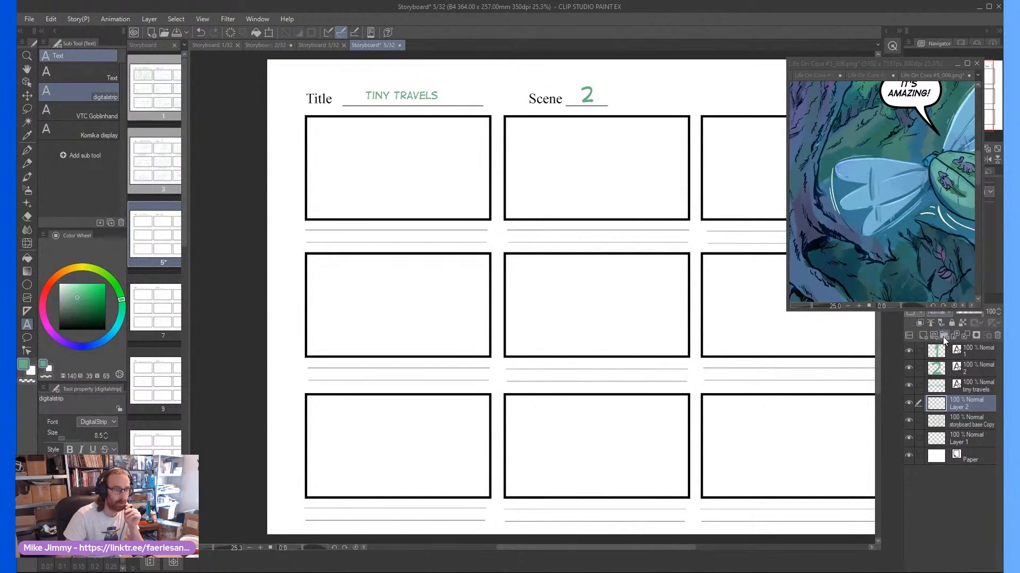
# Delete the empty Layer 2 and paste a copy of page 3's sketch folder onto page 5
pyautogui.click(997, 335)
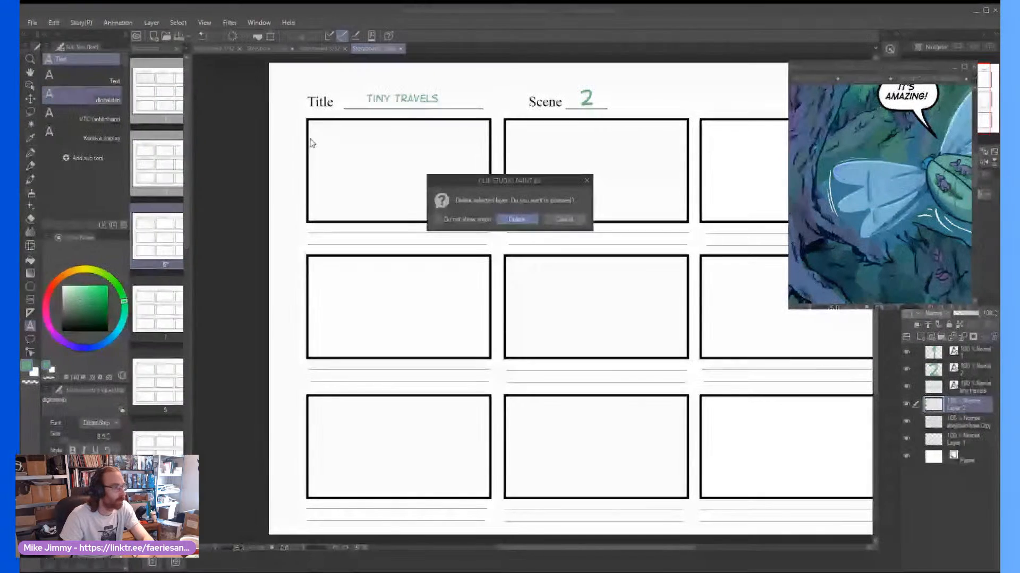
pyautogui.click(517, 220)
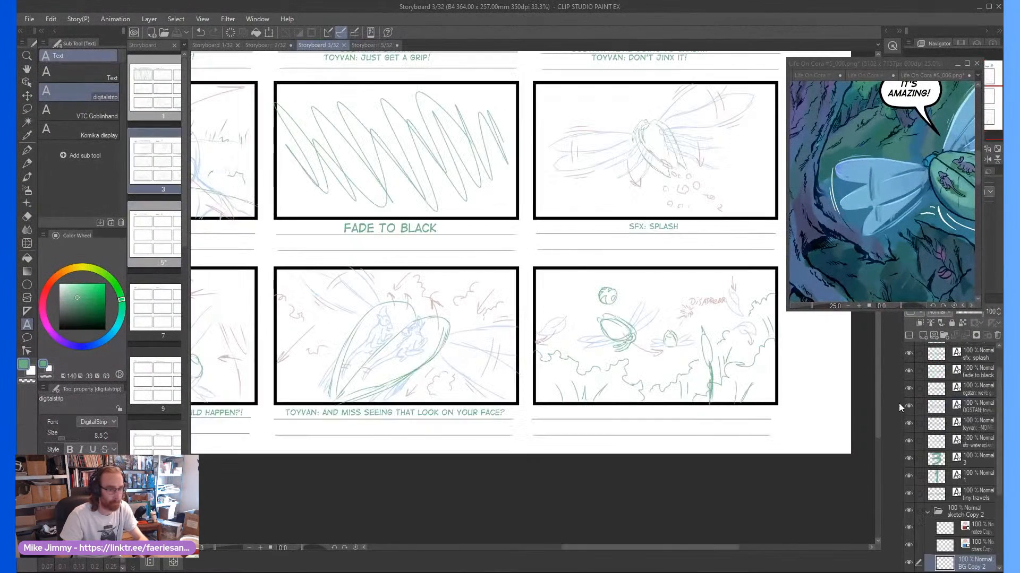
pyautogui.click(960, 515)
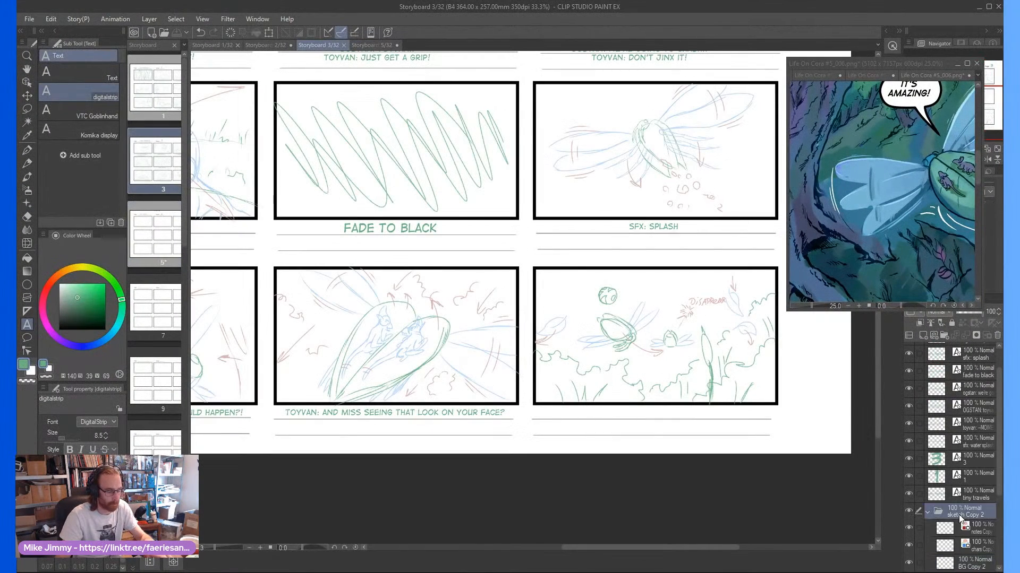
pyautogui.click(371, 43)
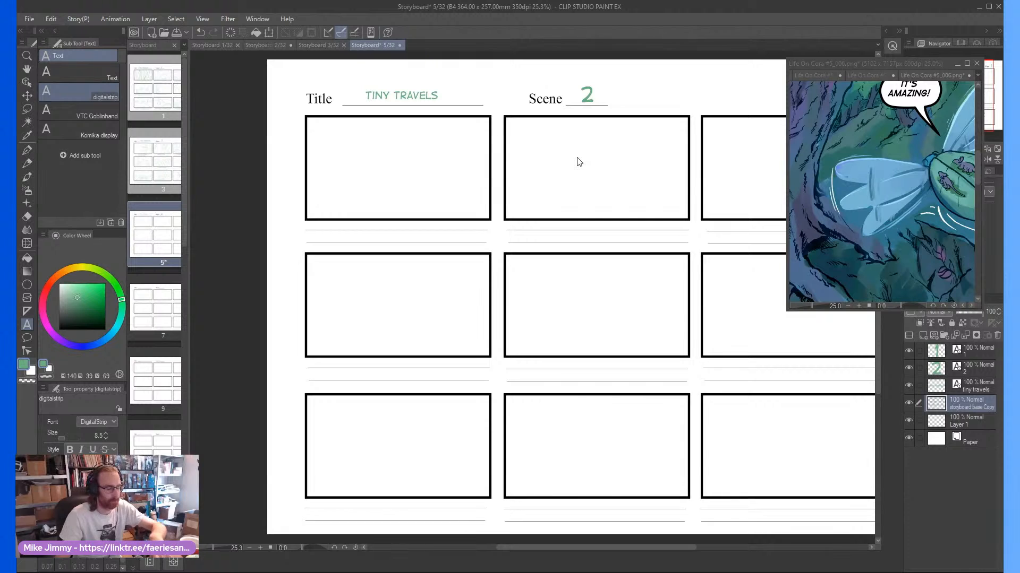
pyautogui.hotkey('ctrl', 'v')
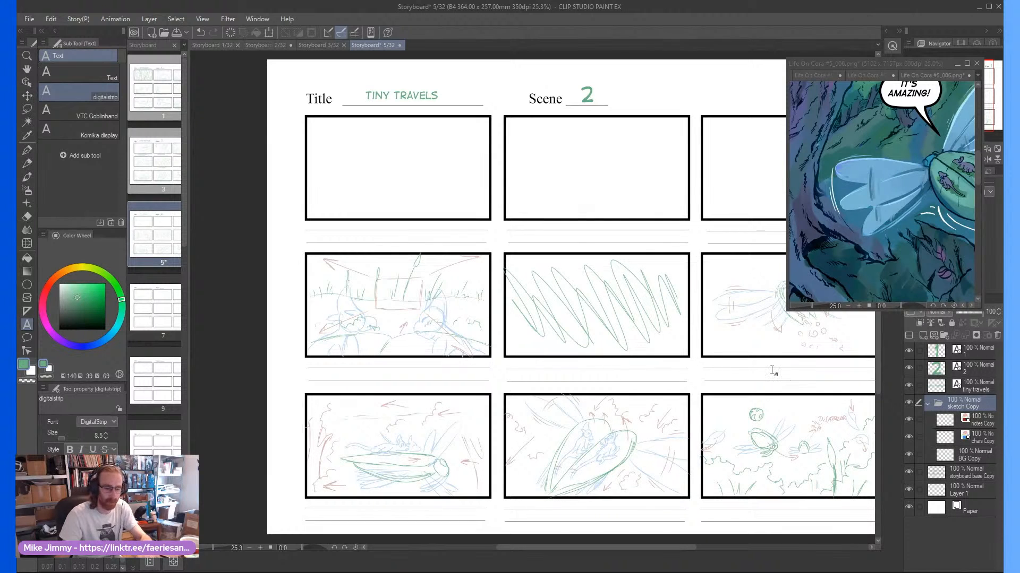
# Clear the copied drawings and rename the folder to sketch and its layers to notes, chars and BG
pyautogui.press('Delete')
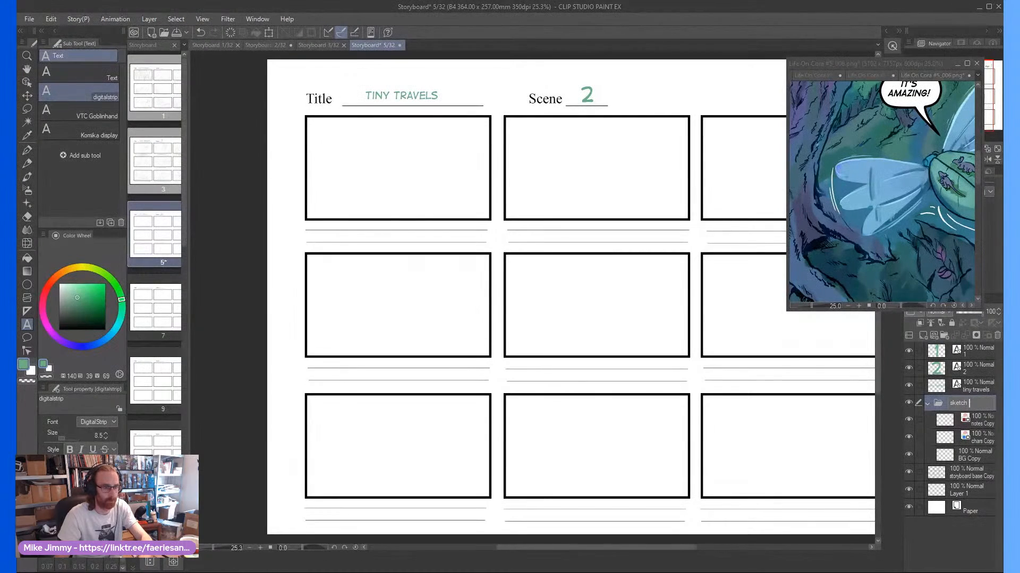
pyautogui.doubleClick(980, 422)
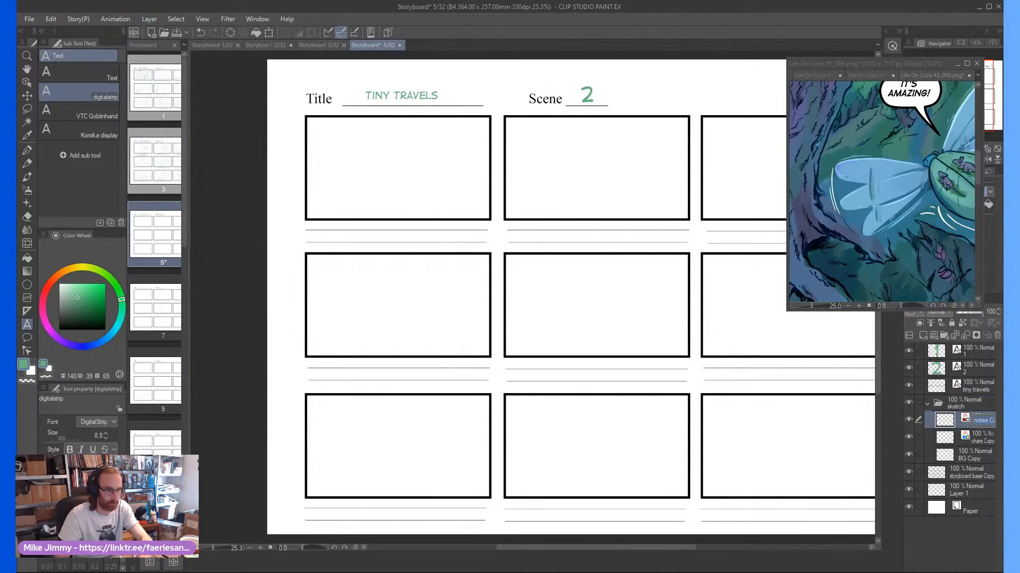
pyautogui.hotkey('shift', 'End')
pyautogui.press('BackSpace')
pyautogui.doubleClick(976, 457)
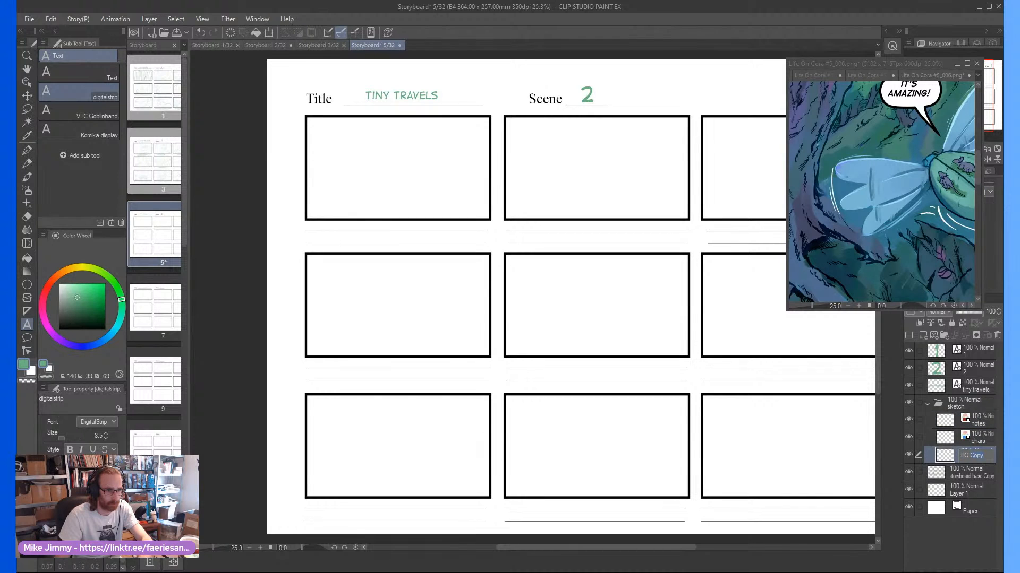
pyautogui.write('B')
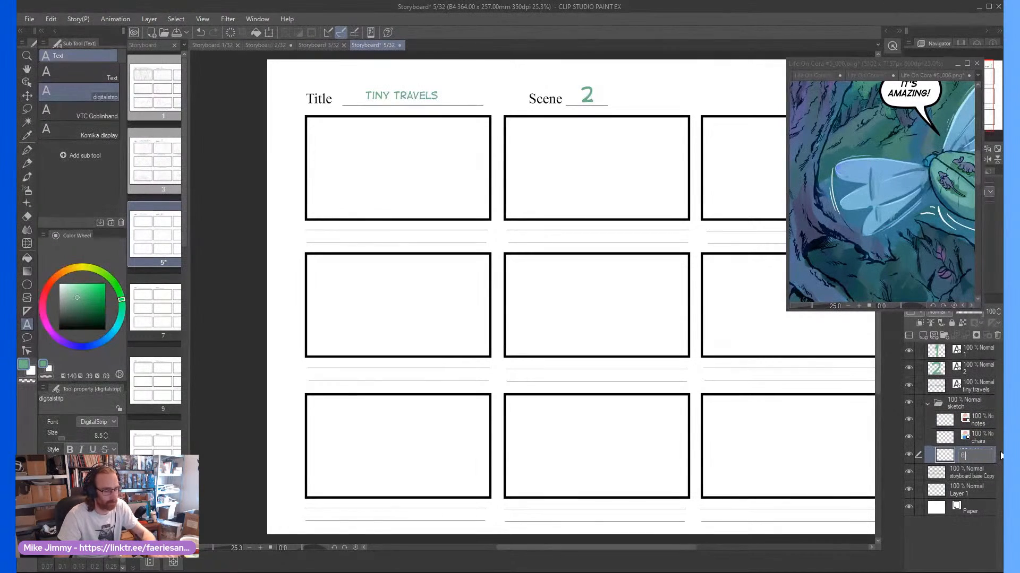
pyautogui.write('G')
pyautogui.press('Return')
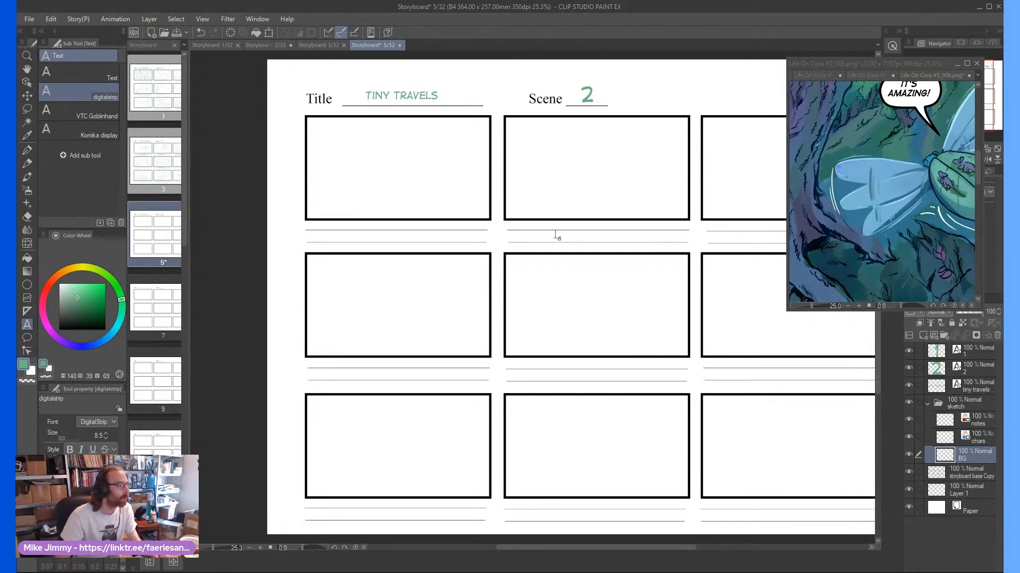
# Switch to the Pencil tool and show the tree panel of the Life On Cora #5_006 reference page at a smaller scale
pyautogui.click(429, 130)
pyautogui.click(446, 163)
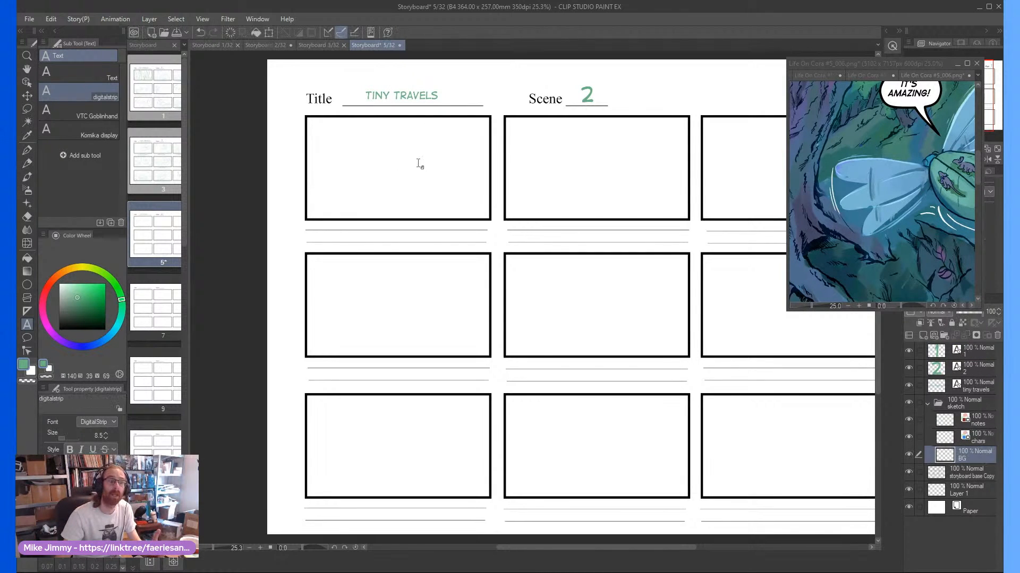
pyautogui.scroll(2, 323, 190)
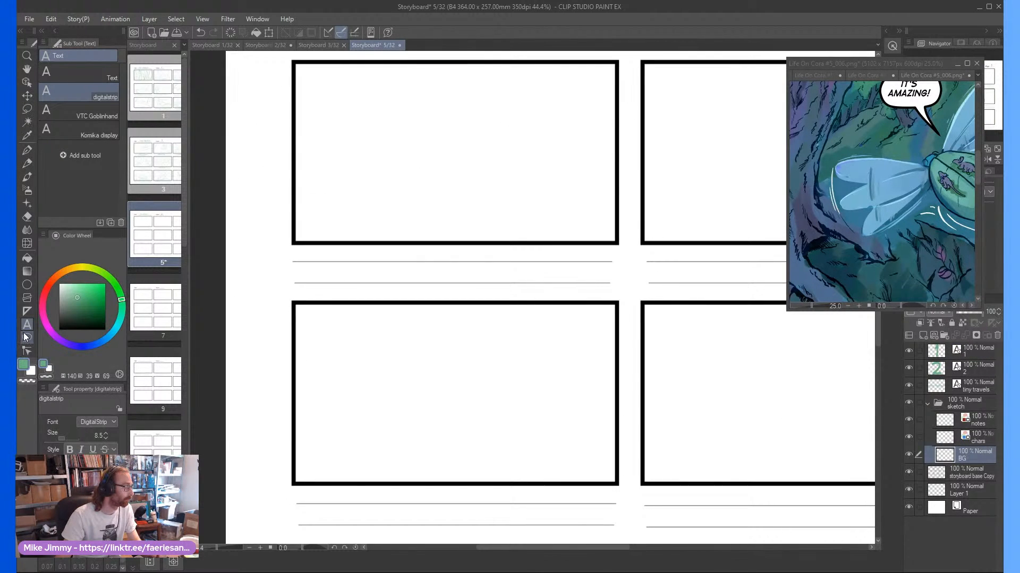
pyautogui.click(27, 163)
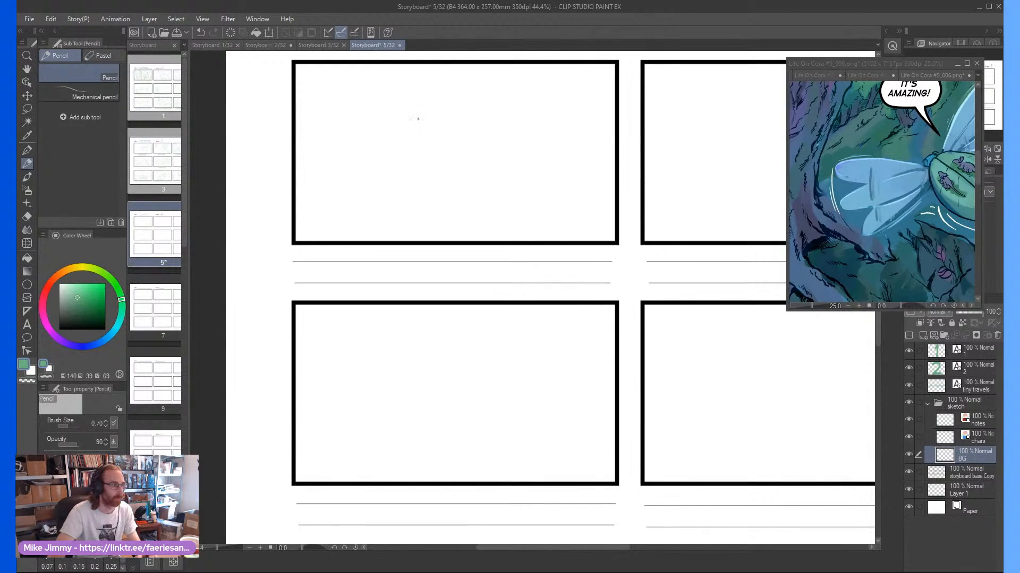
pyautogui.moveTo(411, 113); pyautogui.dragTo(422, 118)
pyautogui.scroll(-1, 422, 118)
pyautogui.click(820, 226)
pyautogui.scroll(-4, 821, 226)
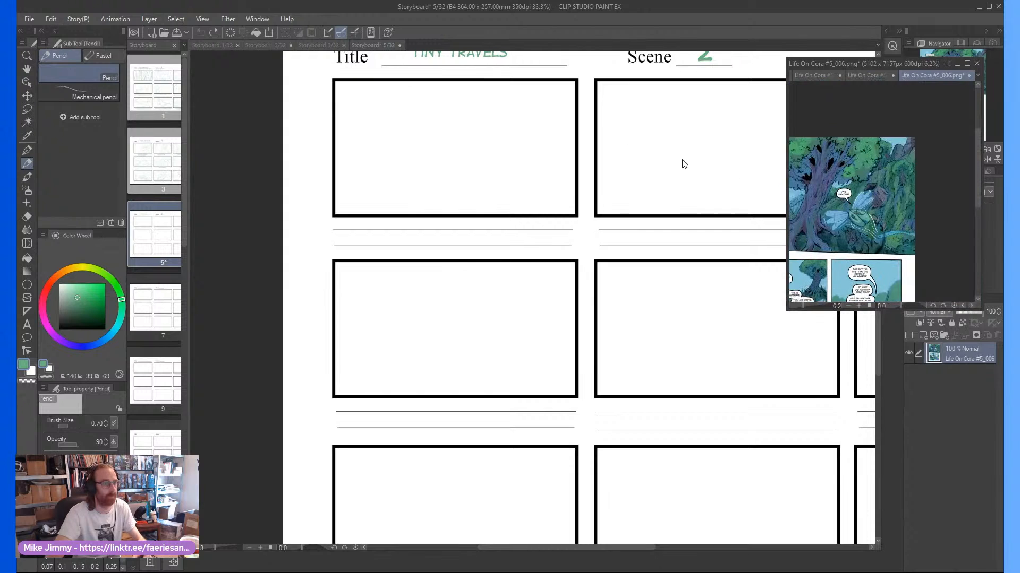
pyautogui.scroll(2, 435, 118)
pyautogui.scroll(-1, 553, 193)
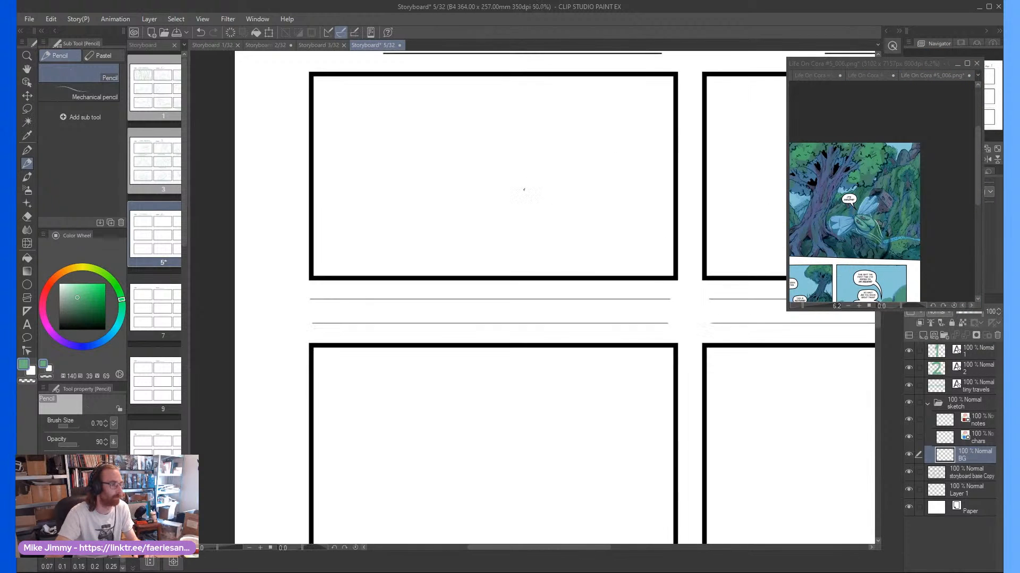
# Try a rough green sketch of a tree trunk with spreading branches in the first storyboard frame on the BG layer
pyautogui.moveTo(524, 190); pyautogui.dragTo(538, 226)
pyautogui.scroll(1, 531, 195)
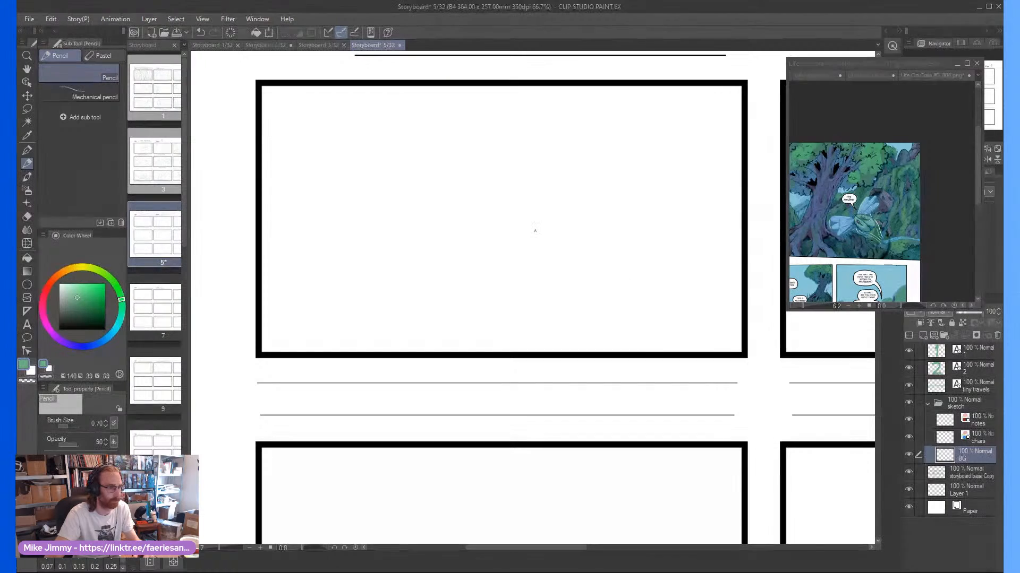
pyautogui.moveTo(533, 200)
pyautogui.mouseDown()
pyautogui.moveTo(487, 318)
pyautogui.moveTo(499, 264)
pyautogui.mouseUp()
pyautogui.moveTo(523, 215)
pyautogui.mouseDown()
pyautogui.moveTo(580, 160)
pyautogui.moveTo(548, 172)
pyautogui.moveTo(557, 144)
pyautogui.moveTo(503, 169)
pyautogui.moveTo(505, 113)
pyautogui.moveTo(476, 189)
pyautogui.moveTo(451, 220)
pyautogui.moveTo(395, 148)
pyautogui.mouseUp()
pyautogui.moveTo(404, 211); pyautogui.dragTo(409, 211)
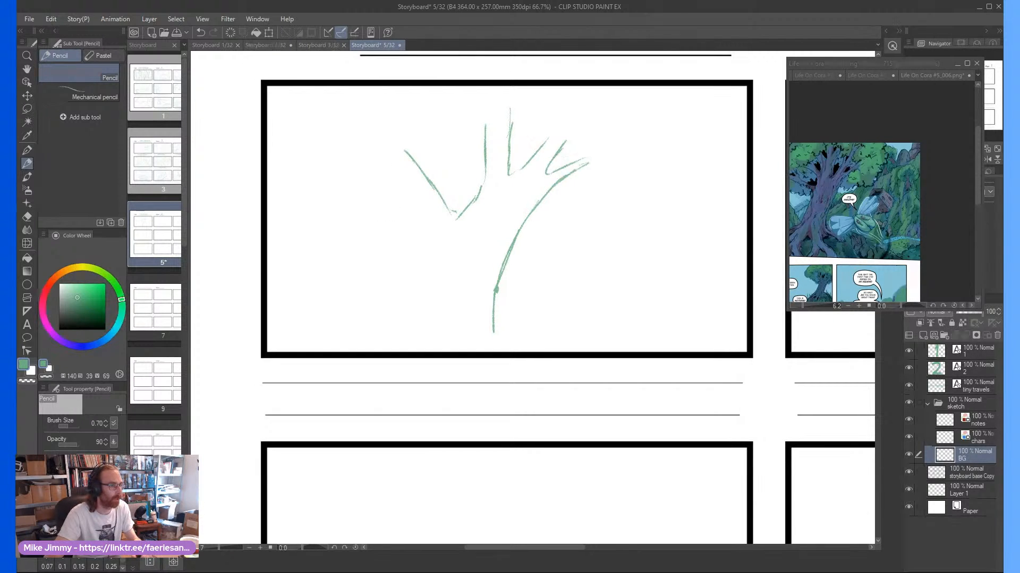
pyautogui.moveTo(812, 261); pyautogui.dragTo(838, 245)
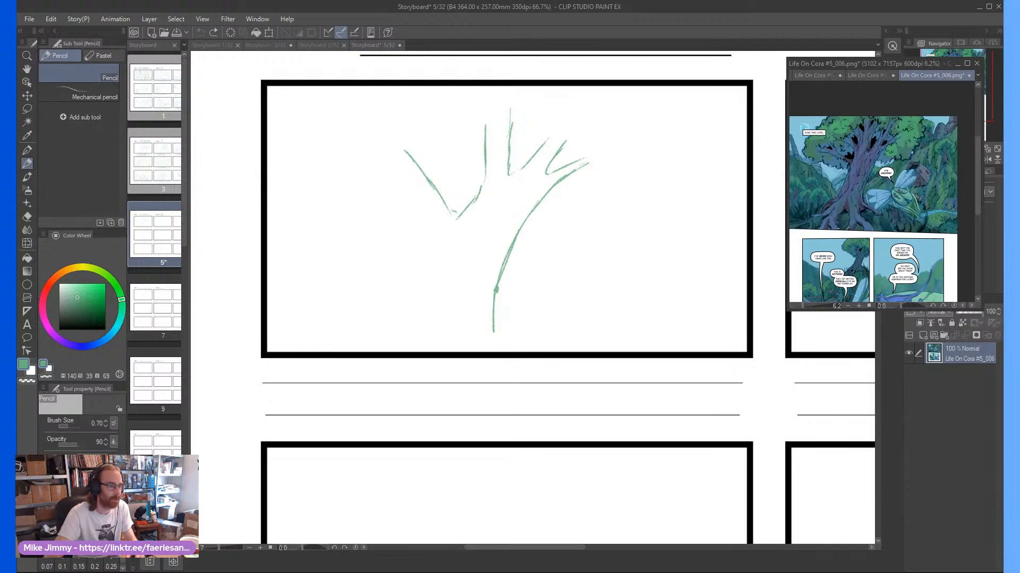
pyautogui.moveTo(434, 219)
pyautogui.mouseDown()
pyautogui.moveTo(357, 165)
pyautogui.moveTo(382, 153)
pyautogui.moveTo(425, 213)
pyautogui.moveTo(417, 270)
pyautogui.moveTo(383, 333)
pyautogui.moveTo(362, 349)
pyautogui.mouseUp()
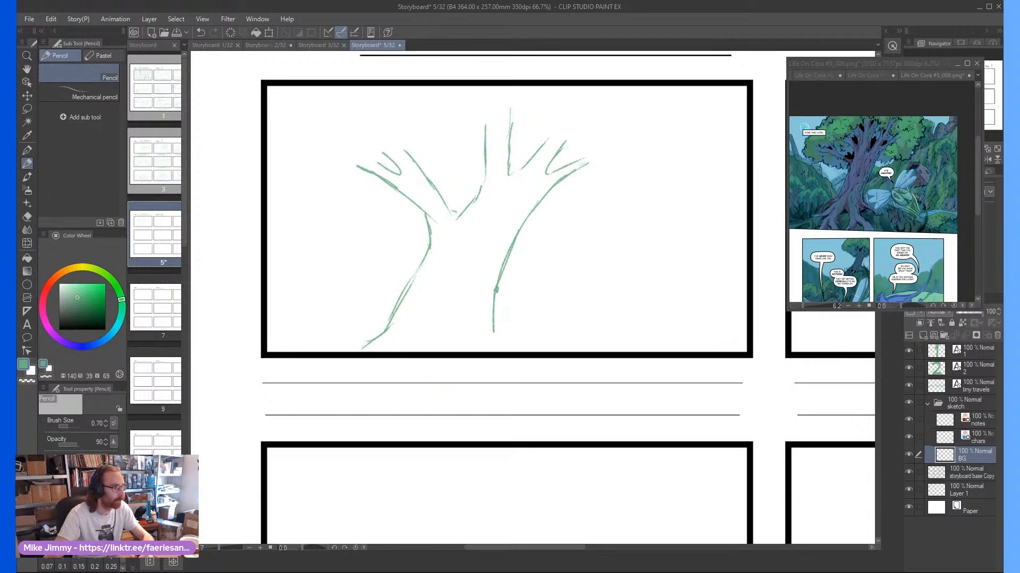
pyautogui.moveTo(493, 284); pyautogui.dragTo(476, 341)
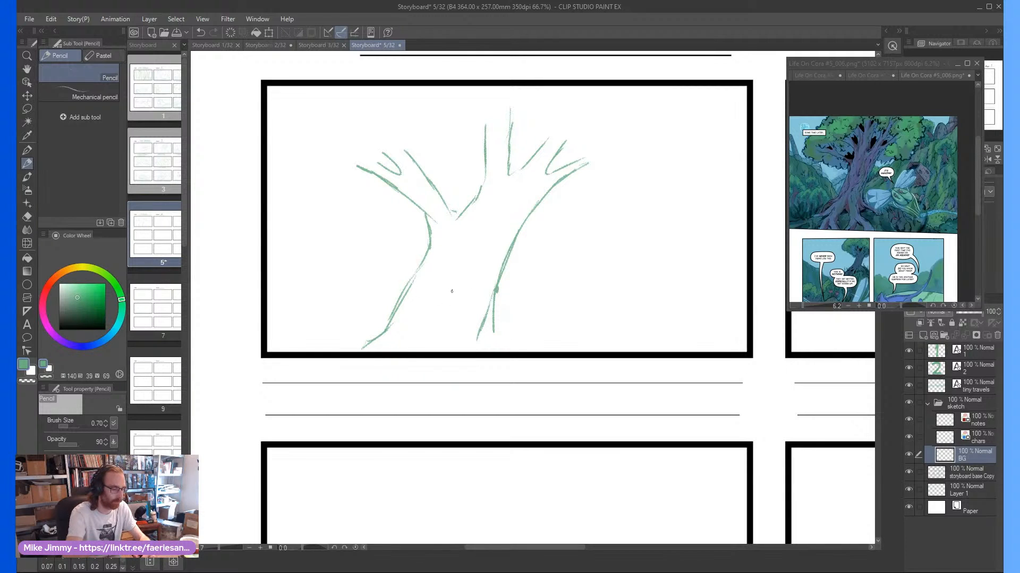
# Lasso the rough tree sketch in the first frame, delete it and clear the selection
pyautogui.press('m')
pyautogui.moveTo(385, 115)
pyautogui.mouseDown()
pyautogui.moveTo(309, 243)
pyautogui.moveTo(297, 355)
pyautogui.moveTo(509, 366)
pyautogui.moveTo(616, 120)
pyautogui.mouseUp()
pyautogui.press('Delete')
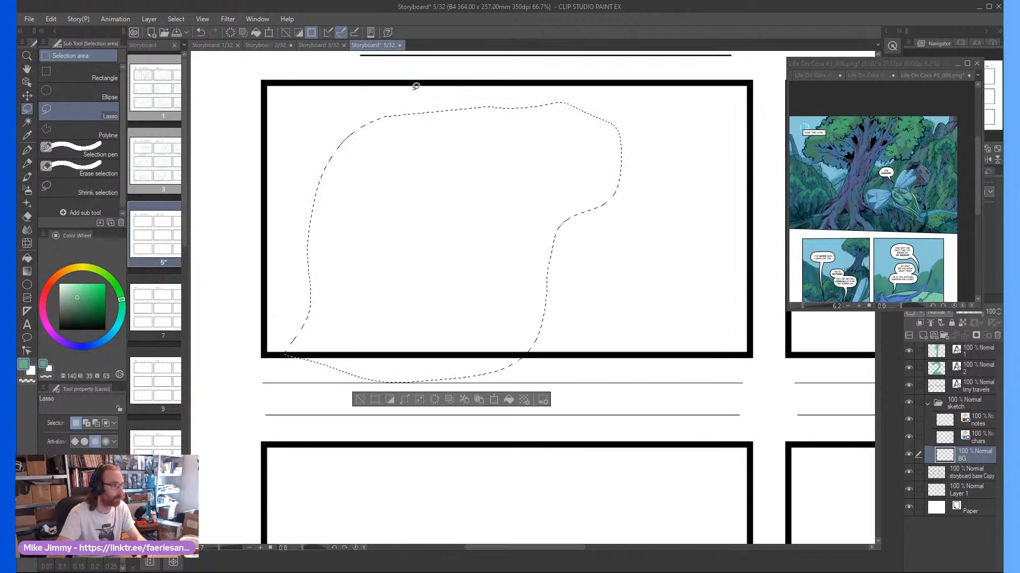
pyautogui.hotkey('ctrl', 'd')
# Pencil a leaning tree trunk with spreading roots along the lower edge of the first frame
pyautogui.press('p')
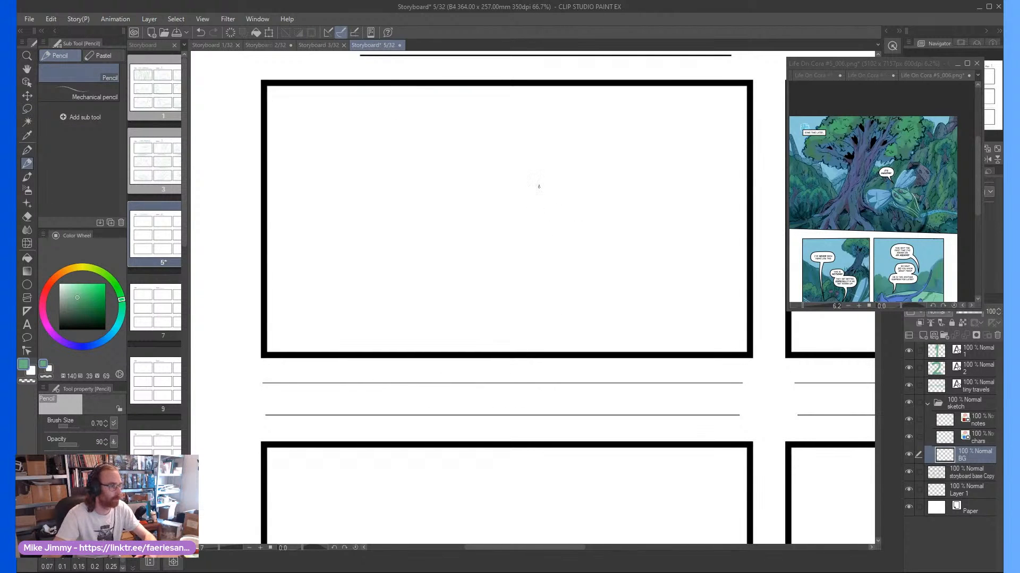
pyautogui.moveTo(560, 156)
pyautogui.mouseDown()
pyautogui.moveTo(511, 242)
pyautogui.moveTo(510, 291)
pyautogui.mouseUp()
pyautogui.moveTo(502, 154)
pyautogui.mouseDown()
pyautogui.moveTo(435, 267)
pyautogui.moveTo(382, 313)
pyautogui.mouseUp()
pyautogui.moveTo(386, 315); pyautogui.dragTo(366, 328)
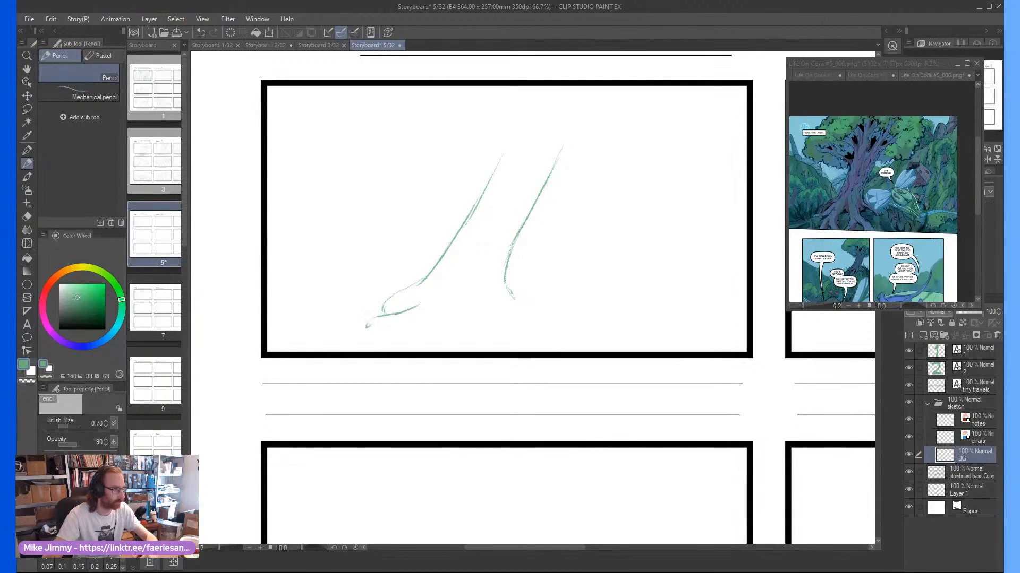
pyautogui.moveTo(447, 315)
pyautogui.mouseDown()
pyautogui.moveTo(393, 340)
pyautogui.moveTo(389, 327)
pyautogui.moveTo(366, 334)
pyautogui.moveTo(402, 327)
pyautogui.moveTo(377, 342)
pyautogui.mouseUp()
pyautogui.moveTo(454, 313); pyautogui.dragTo(467, 347)
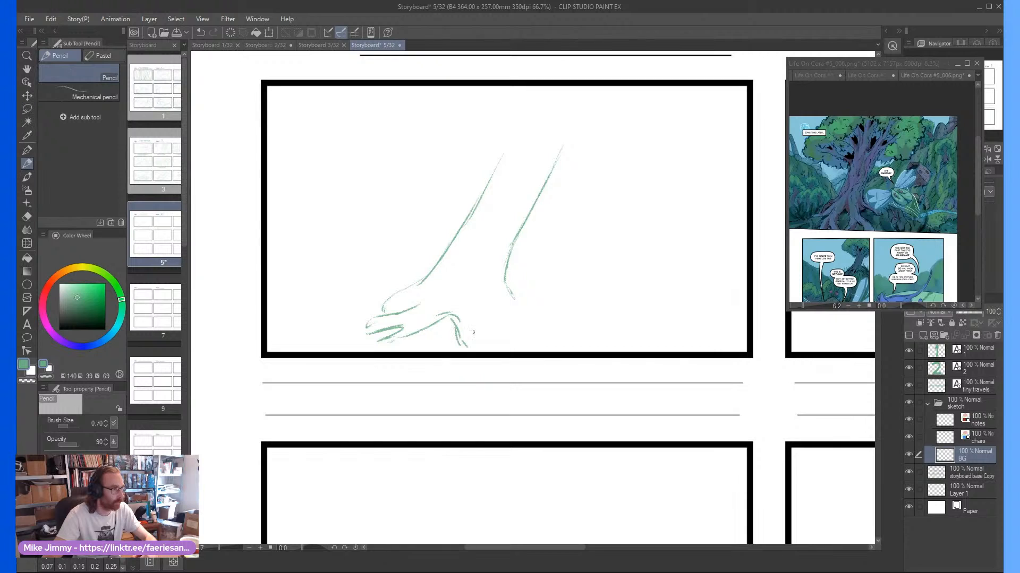
pyautogui.moveTo(487, 308)
pyautogui.mouseDown()
pyautogui.moveTo(496, 319)
pyautogui.moveTo(497, 291)
pyautogui.moveTo(496, 325)
pyautogui.moveTo(522, 351)
pyautogui.moveTo(485, 334)
pyautogui.moveTo(486, 351)
pyautogui.mouseUp()
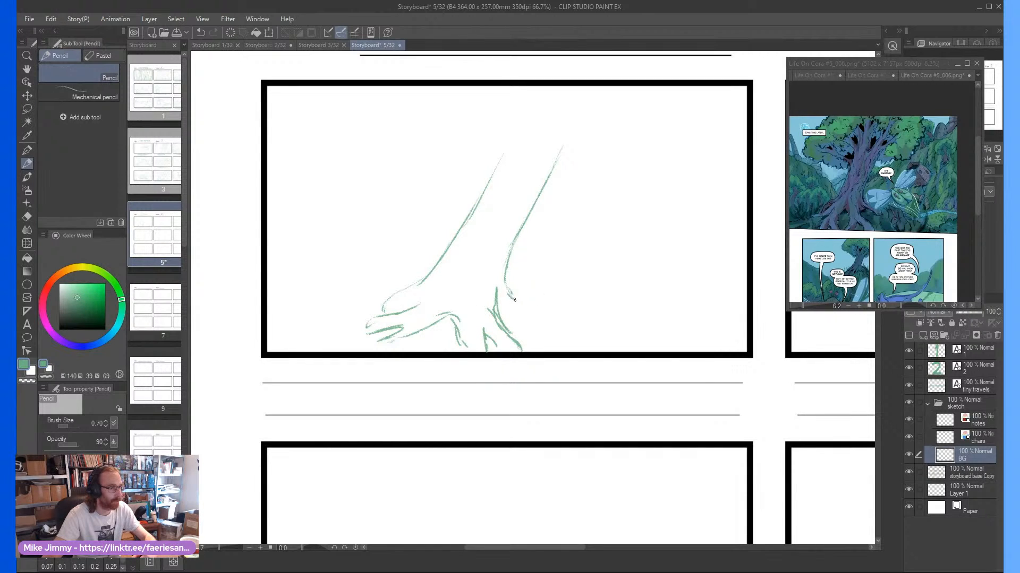
pyautogui.moveTo(528, 300)
pyautogui.mouseDown()
pyautogui.moveTo(520, 308)
pyautogui.moveTo(546, 321)
pyautogui.moveTo(504, 312)
pyautogui.moveTo(515, 310)
pyautogui.mouseUp()
# Sketch the ground line on both sides of the roots and an angular rock in the first frame's lower-right corner
pyautogui.moveTo(375, 311)
pyautogui.mouseDown()
pyautogui.moveTo(325, 311)
pyautogui.moveTo(269, 332)
pyautogui.mouseUp()
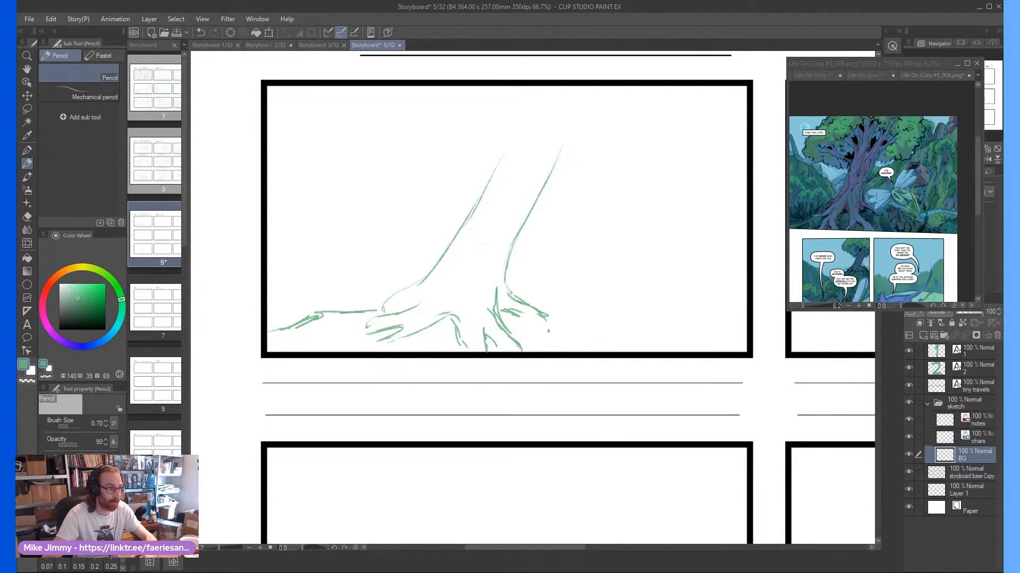
pyautogui.moveTo(510, 318)
pyautogui.mouseDown()
pyautogui.moveTo(534, 324)
pyautogui.moveTo(514, 318)
pyautogui.moveTo(550, 327)
pyautogui.moveTo(562, 318)
pyautogui.moveTo(626, 342)
pyautogui.moveTo(658, 314)
pyautogui.mouseUp()
pyautogui.moveTo(620, 354)
pyautogui.mouseDown()
pyautogui.moveTo(684, 287)
pyautogui.moveTo(725, 285)
pyautogui.moveTo(700, 352)
pyautogui.moveTo(739, 286)
pyautogui.moveTo(755, 305)
pyautogui.mouseUp()
pyautogui.scroll(2, 732, 285)
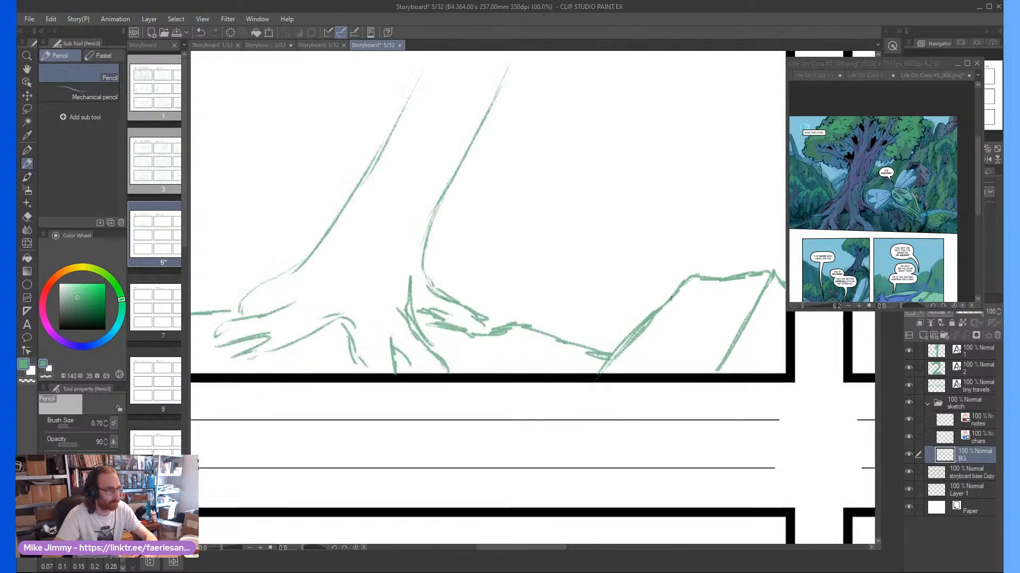
pyautogui.scroll(-1, 702, 276)
pyautogui.scroll(-2, 703, 264)
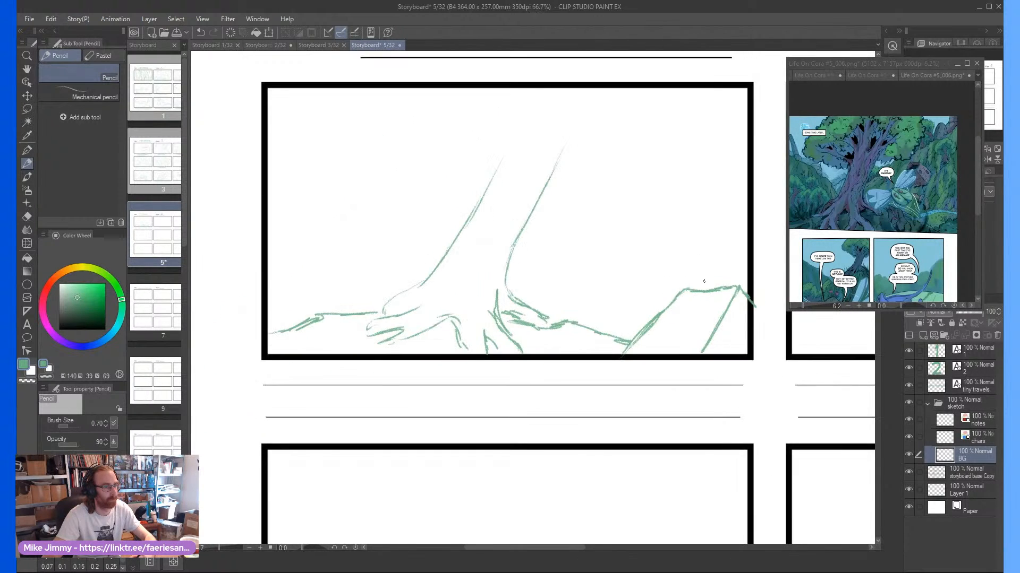
# Sketch a tall flower with small roots, a thin stem, rounded petals and stamens growing on top of the rock
pyautogui.scroll(2, 702, 266)
pyautogui.moveTo(697, 291)
pyautogui.mouseDown()
pyautogui.moveTo(663, 336)
pyautogui.moveTo(701, 331)
pyautogui.moveTo(686, 336)
pyautogui.mouseUp()
pyautogui.moveTo(714, 283)
pyautogui.mouseDown()
pyautogui.moveTo(721, 302)
pyautogui.moveTo(709, 333)
pyautogui.mouseUp()
pyautogui.scroll(-2, 714, 266)
pyautogui.scroll(1, 714, 264)
pyautogui.moveTo(706, 277); pyautogui.dragTo(716, 231)
pyautogui.moveTo(704, 287); pyautogui.dragTo(718, 227)
pyautogui.moveTo(707, 282)
pyautogui.mouseDown()
pyautogui.moveTo(754, 188)
pyautogui.moveTo(748, 165)
pyautogui.moveTo(718, 181)
pyautogui.moveTo(703, 206)
pyautogui.moveTo(709, 245)
pyautogui.moveTo(665, 216)
pyautogui.moveTo(731, 165)
pyautogui.mouseUp()
pyautogui.scroll(1, 711, 184)
pyautogui.moveTo(704, 198)
pyautogui.mouseDown()
pyautogui.moveTo(704, 137)
pyautogui.moveTo(680, 152)
pyautogui.moveTo(678, 142)
pyautogui.mouseUp()
pyautogui.scroll(-2, 623, 170)
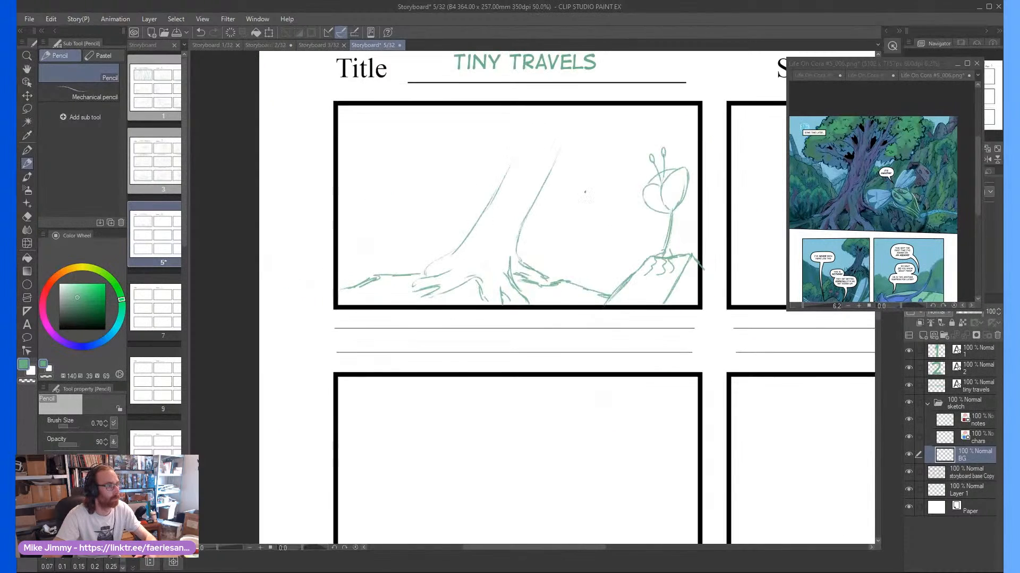
# Extend the trunk upward into forked branches on both sides of the tree in the first frame
pyautogui.scroll(1, 585, 192)
pyautogui.moveTo(576, 159)
pyautogui.mouseDown()
pyautogui.moveTo(605, 137)
pyautogui.moveTo(612, 124)
pyautogui.moveTo(591, 128)
pyautogui.moveTo(608, 114)
pyautogui.mouseUp()
pyautogui.moveTo(510, 175)
pyautogui.mouseDown()
pyautogui.moveTo(520, 109)
pyautogui.moveTo(534, 122)
pyautogui.mouseUp()
pyautogui.moveTo(492, 207)
pyautogui.mouseDown()
pyautogui.moveTo(445, 145)
pyautogui.moveTo(494, 185)
pyautogui.moveTo(449, 133)
pyautogui.mouseUp()
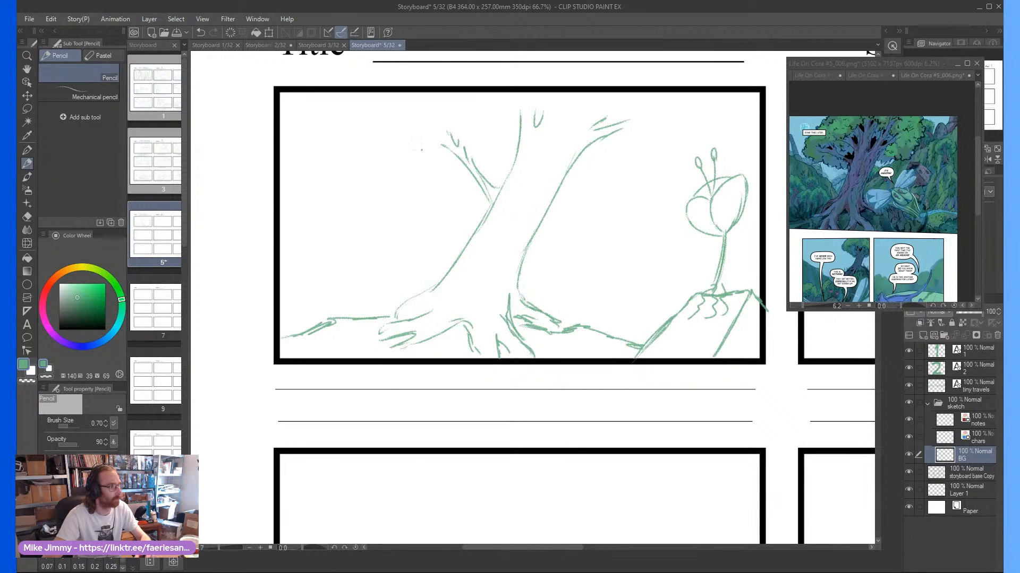
# Outline the tree's scalloped leaf canopy around the branches and add smaller foliage clumps inside it
pyautogui.moveTo(468, 192)
pyautogui.mouseDown()
pyautogui.moveTo(431, 186)
pyautogui.moveTo(393, 160)
pyautogui.mouseUp()
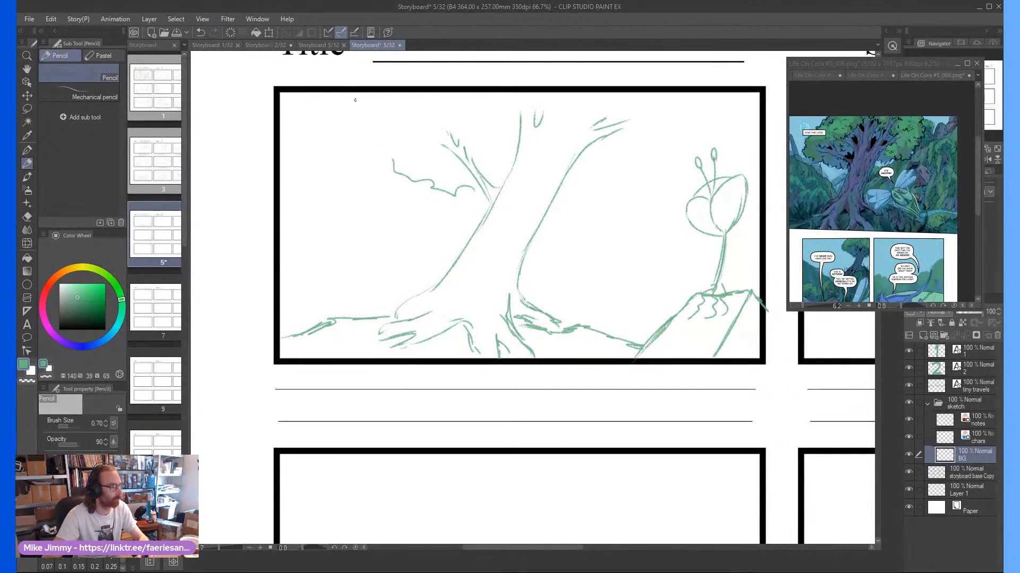
pyautogui.moveTo(355, 99)
pyautogui.mouseDown()
pyautogui.moveTo(366, 142)
pyautogui.moveTo(393, 159)
pyautogui.mouseUp()
pyautogui.moveTo(455, 137)
pyautogui.mouseDown()
pyautogui.moveTo(422, 149)
pyautogui.moveTo(406, 122)
pyautogui.mouseUp()
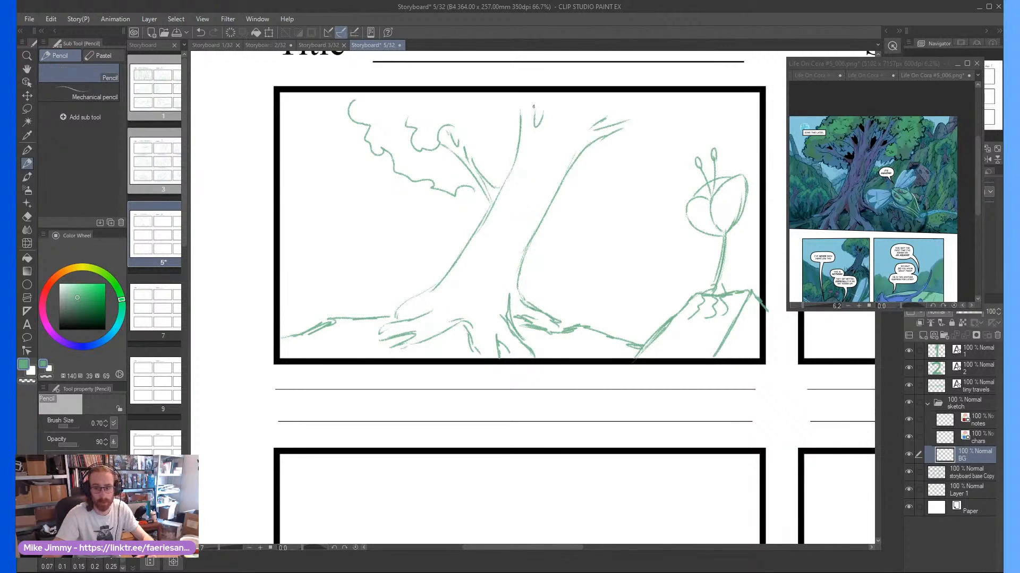
pyautogui.moveTo(528, 114); pyautogui.dragTo(500, 127)
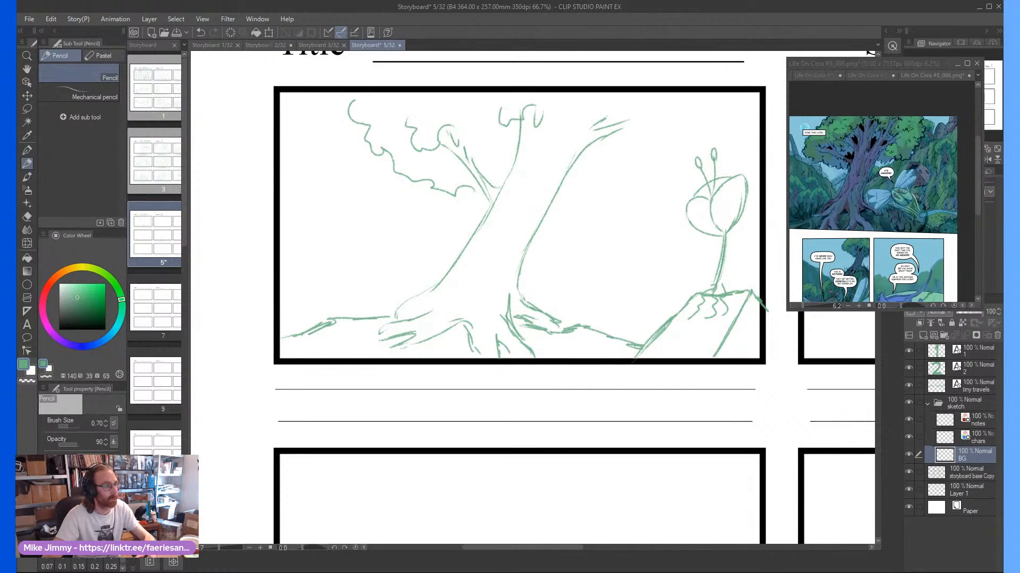
pyautogui.moveTo(655, 144); pyautogui.dragTo(665, 149)
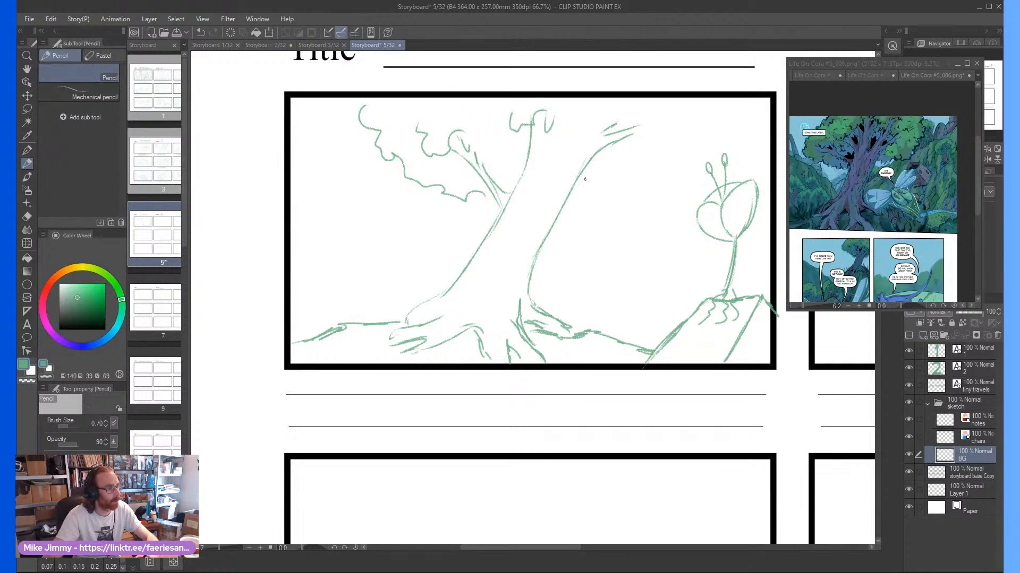
pyautogui.moveTo(609, 162)
pyautogui.mouseDown()
pyautogui.moveTo(564, 197)
pyautogui.moveTo(668, 168)
pyautogui.moveTo(716, 132)
pyautogui.moveTo(722, 109)
pyautogui.moveTo(707, 95)
pyautogui.mouseUp()
pyautogui.moveTo(661, 131)
pyautogui.mouseDown()
pyautogui.moveTo(629, 103)
pyautogui.moveTo(595, 121)
pyautogui.moveTo(587, 111)
pyautogui.moveTo(545, 116)
pyautogui.moveTo(479, 134)
pyautogui.mouseUp()
pyautogui.moveTo(495, 128); pyautogui.dragTo(501, 171)
pyautogui.moveTo(613, 151)
pyautogui.mouseDown()
pyautogui.moveTo(599, 162)
pyautogui.moveTo(640, 165)
pyautogui.mouseUp()
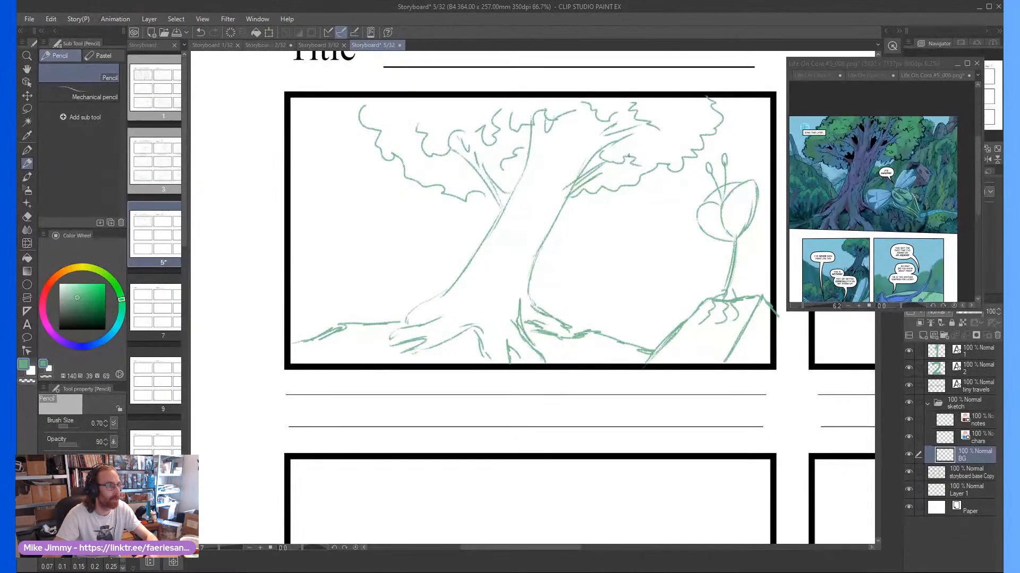
# Sketch a sloping cliff edge with angular rock facets in the first frame's background, descending from the left border to the tree roots
pyautogui.scroll(-1, 524, 229)
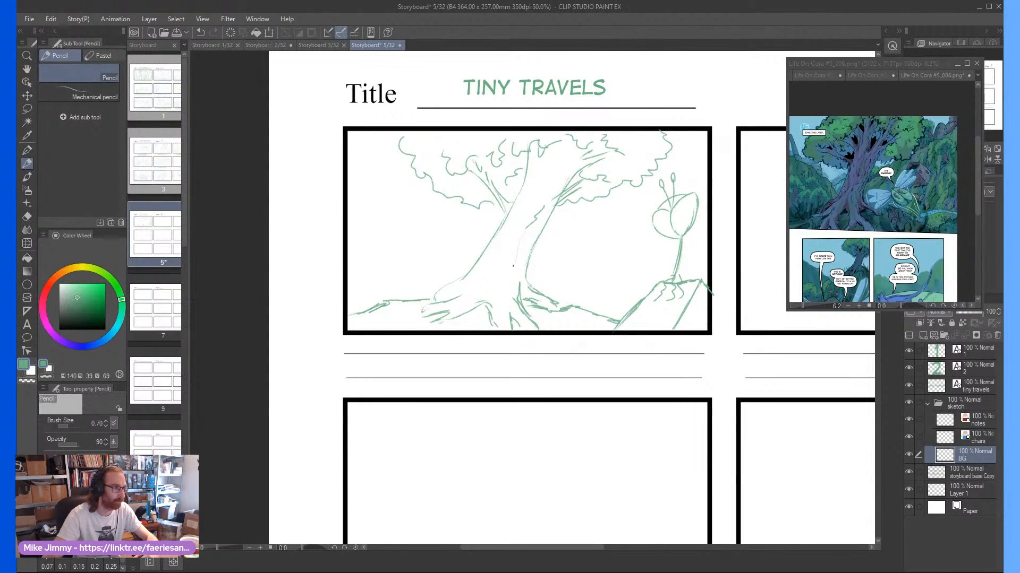
pyautogui.scroll(-1, 513, 265)
pyautogui.scroll(1, 455, 145)
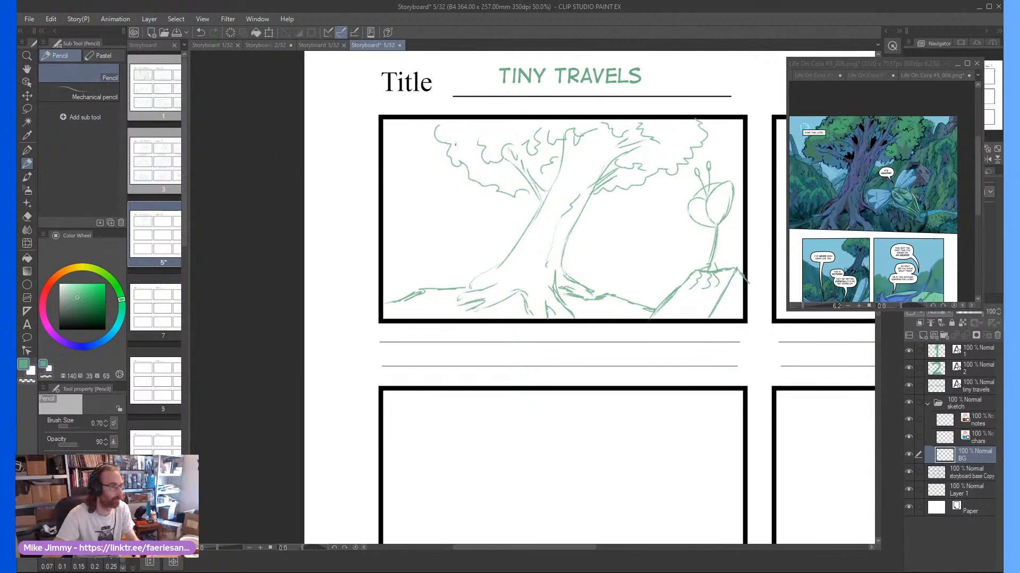
pyautogui.scroll(1, 387, 220)
pyautogui.moveTo(391, 194)
pyautogui.mouseDown()
pyautogui.moveTo(441, 250)
pyautogui.moveTo(468, 307)
pyautogui.mouseUp()
pyautogui.moveTo(444, 258)
pyautogui.mouseDown()
pyautogui.moveTo(441, 302)
pyautogui.moveTo(439, 285)
pyautogui.moveTo(486, 275)
pyautogui.moveTo(500, 293)
pyautogui.mouseUp()
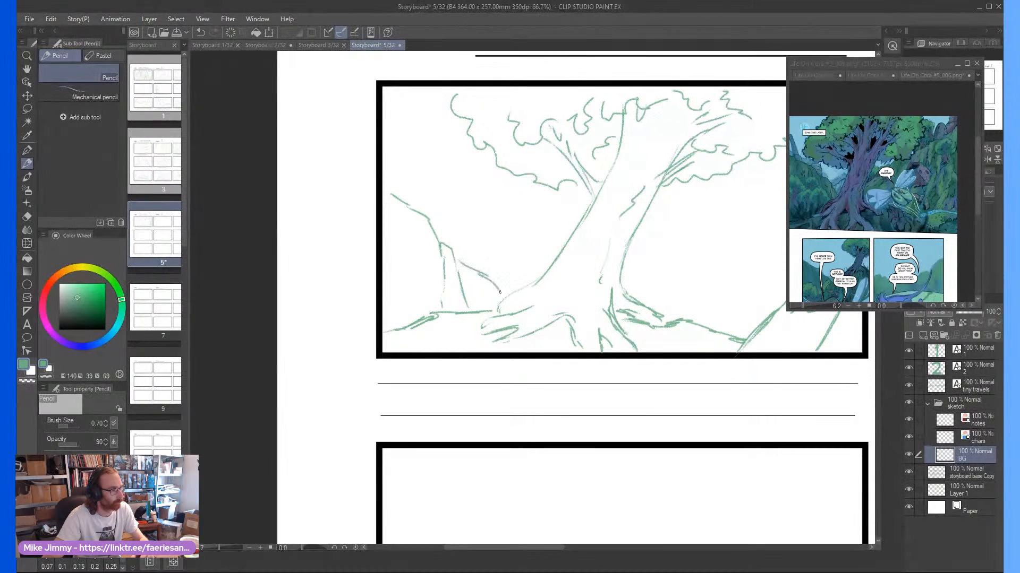
# Sketch a tall, narrow tower with a rounded top, curved horizontal bands and a small rounded base at the cliff's upper end
pyautogui.moveTo(415, 165); pyautogui.dragTo(419, 185)
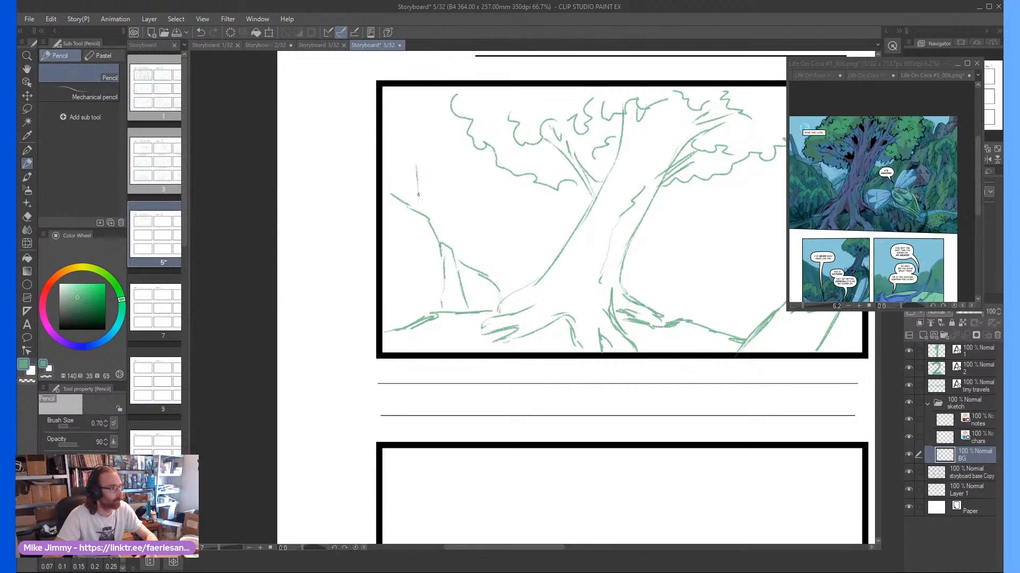
pyautogui.moveTo(415, 136)
pyautogui.mouseDown()
pyautogui.moveTo(421, 208)
pyautogui.moveTo(413, 115)
pyautogui.moveTo(396, 114)
pyautogui.moveTo(394, 155)
pyautogui.mouseUp()
pyautogui.moveTo(394, 117)
pyautogui.mouseDown()
pyautogui.moveTo(395, 187)
pyautogui.moveTo(428, 197)
pyautogui.moveTo(428, 216)
pyautogui.mouseUp()
pyautogui.moveTo(394, 181)
pyautogui.mouseDown()
pyautogui.moveTo(389, 190)
pyautogui.moveTo(397, 127)
pyautogui.mouseUp()
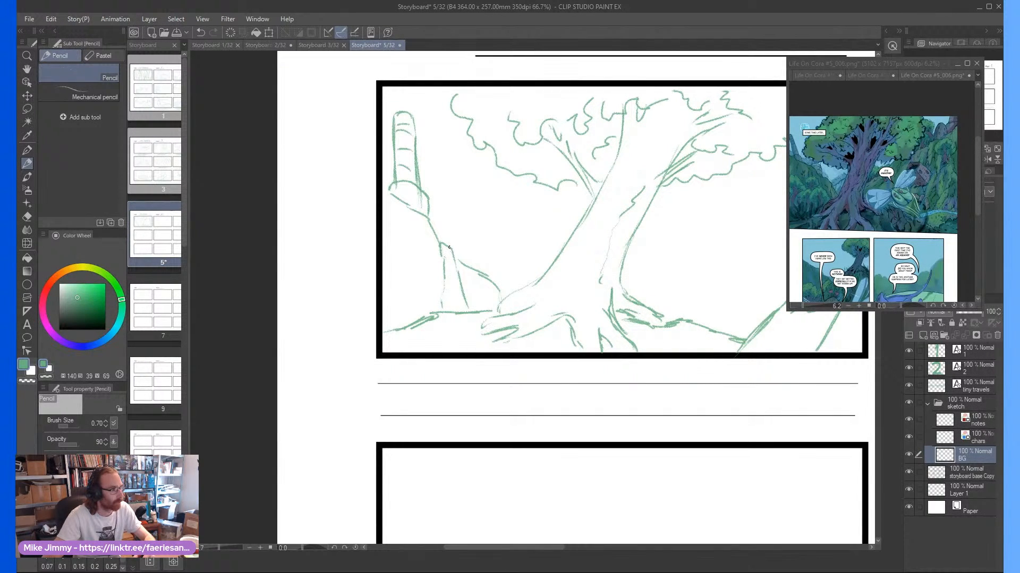
# Sketch a smaller domed building with crisscrossing grid lines behind the lower rocks, between the cliff and the tree trunk
pyautogui.moveTo(449, 247)
pyautogui.mouseDown()
pyautogui.moveTo(468, 218)
pyautogui.moveTo(480, 268)
pyautogui.mouseUp()
pyautogui.moveTo(479, 228)
pyautogui.mouseDown()
pyautogui.moveTo(482, 272)
pyautogui.moveTo(481, 247)
pyautogui.moveTo(469, 261)
pyautogui.moveTo(479, 254)
pyautogui.moveTo(461, 246)
pyautogui.moveTo(478, 246)
pyautogui.moveTo(461, 238)
pyautogui.moveTo(474, 237)
pyautogui.moveTo(446, 224)
pyautogui.moveTo(455, 279)
pyautogui.moveTo(482, 267)
pyautogui.mouseUp()
pyautogui.scroll(1, 455, 242)
pyautogui.scroll(-1, 460, 206)
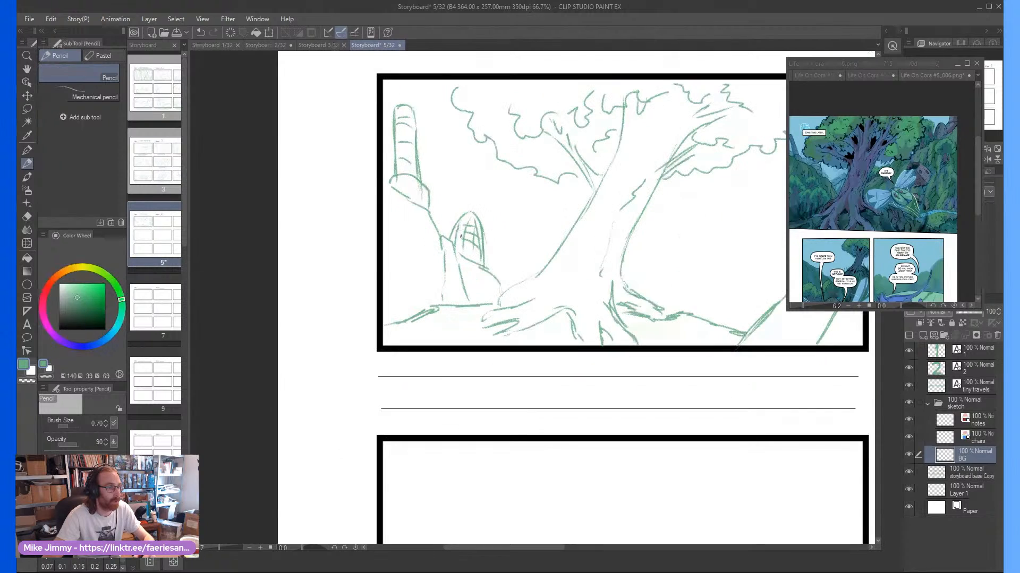
# Add scalloped bushes along the slope from the domed building to the tree roots and between the tower and the dome
pyautogui.scroll(1, 526, 286)
pyautogui.moveTo(467, 218)
pyautogui.mouseDown()
pyautogui.moveTo(501, 237)
pyautogui.moveTo(519, 277)
pyautogui.moveTo(486, 312)
pyautogui.mouseUp()
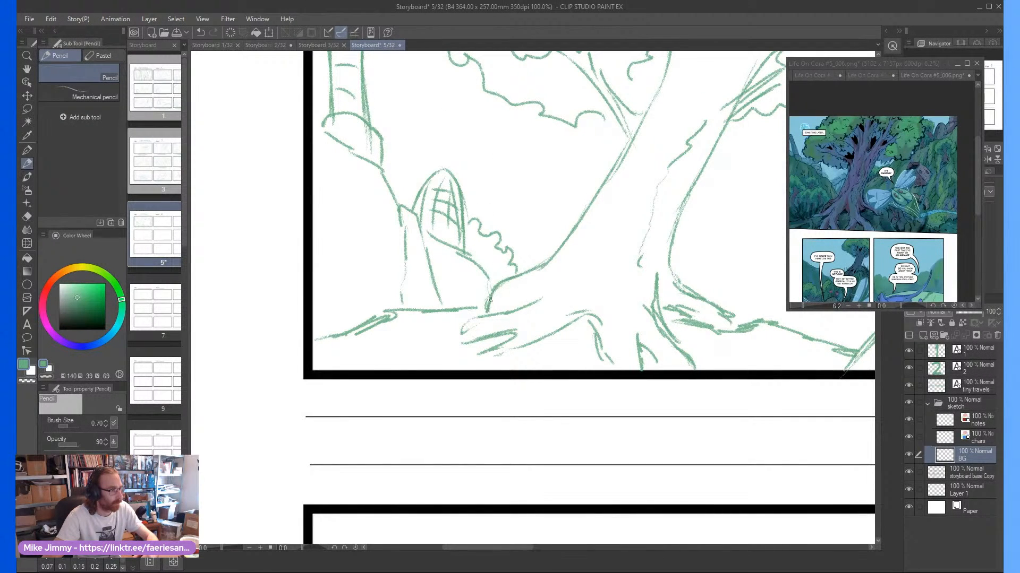
pyautogui.scroll(-1, 406, 283)
pyautogui.scroll(1, 423, 197)
pyautogui.scroll(-2, 412, 186)
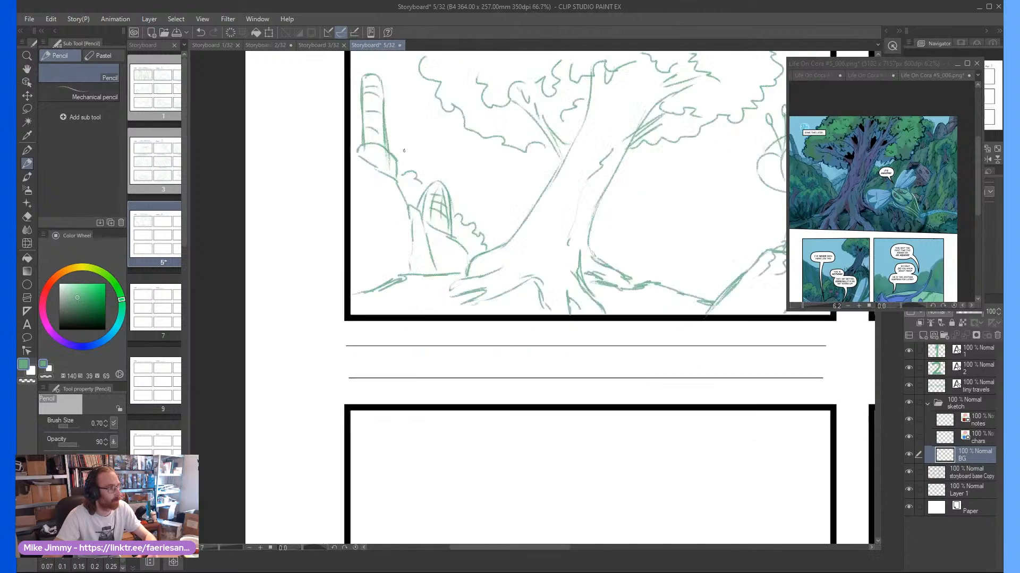
pyautogui.scroll(1, 419, 142)
pyautogui.scroll(2, 435, 156)
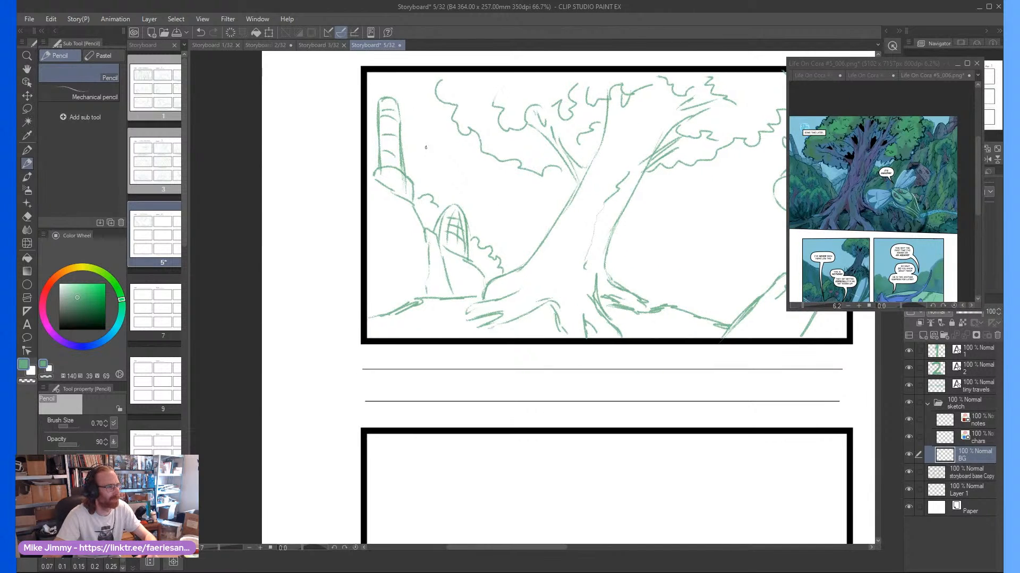
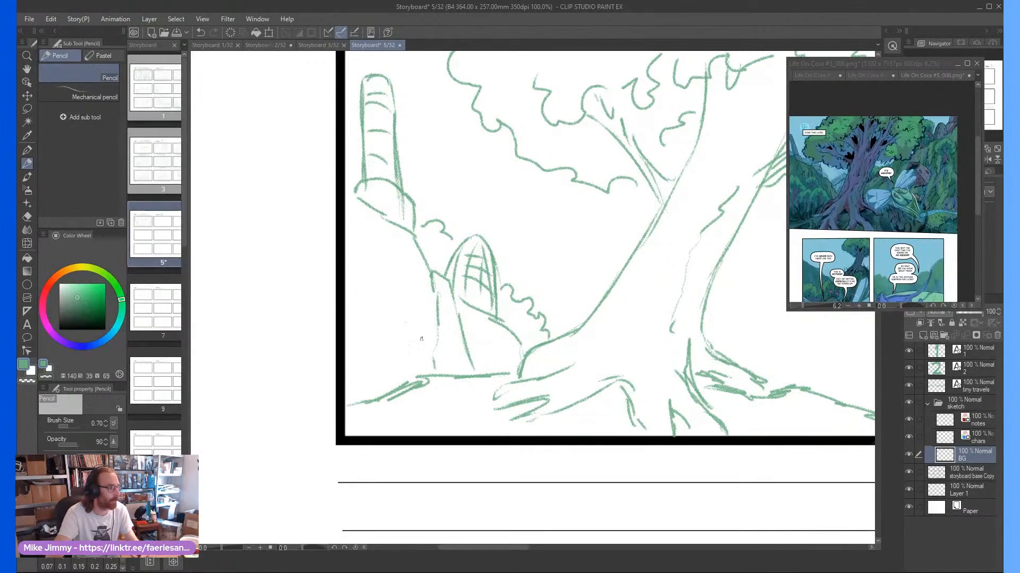
# Sketch leafy bushes and grass blades in the first panel's lower-left corner and a small bush at the domed tower's base
pyautogui.moveTo(378, 318)
pyautogui.mouseDown()
pyautogui.moveTo(409, 327)
pyautogui.moveTo(407, 346)
pyautogui.moveTo(433, 357)
pyautogui.moveTo(346, 318)
pyautogui.mouseUp()
pyautogui.moveTo(390, 346); pyautogui.dragTo(376, 399)
pyautogui.moveTo(378, 347)
pyautogui.mouseDown()
pyautogui.moveTo(370, 363)
pyautogui.moveTo(359, 349)
pyautogui.mouseUp()
pyautogui.moveTo(355, 349); pyautogui.dragTo(350, 399)
pyautogui.moveTo(383, 394); pyautogui.dragTo(395, 379)
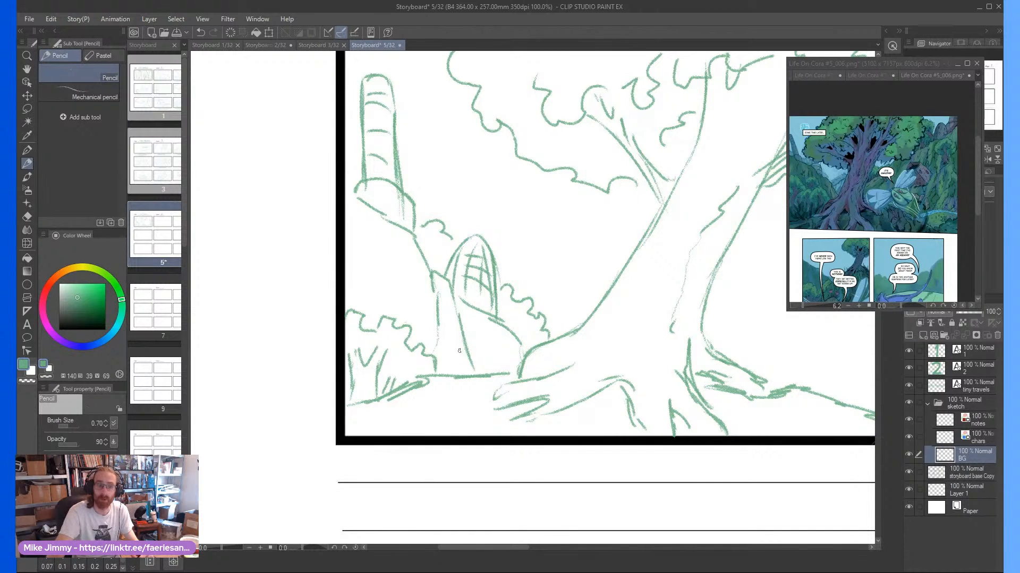
pyautogui.moveTo(493, 376)
pyautogui.mouseDown()
pyautogui.moveTo(460, 351)
pyautogui.moveTo(442, 374)
pyautogui.mouseUp()
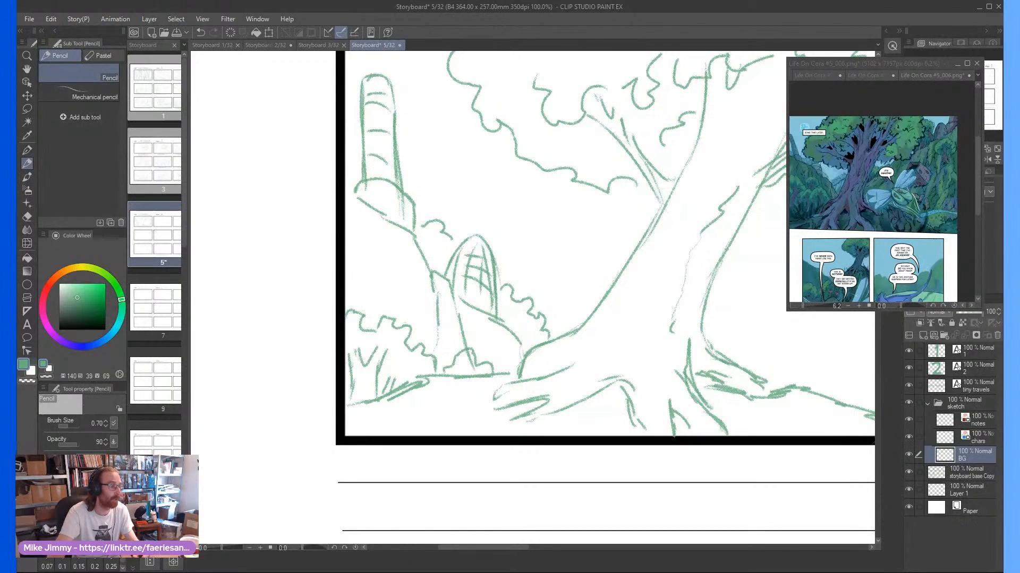
# Sketch the rocky cliff edges below the tall tower and add small foliage marks beside the slope
pyautogui.moveTo(365, 206)
pyautogui.mouseDown()
pyautogui.moveTo(385, 274)
pyautogui.moveTo(382, 229)
pyautogui.moveTo(385, 262)
pyautogui.moveTo(374, 318)
pyautogui.mouseUp()
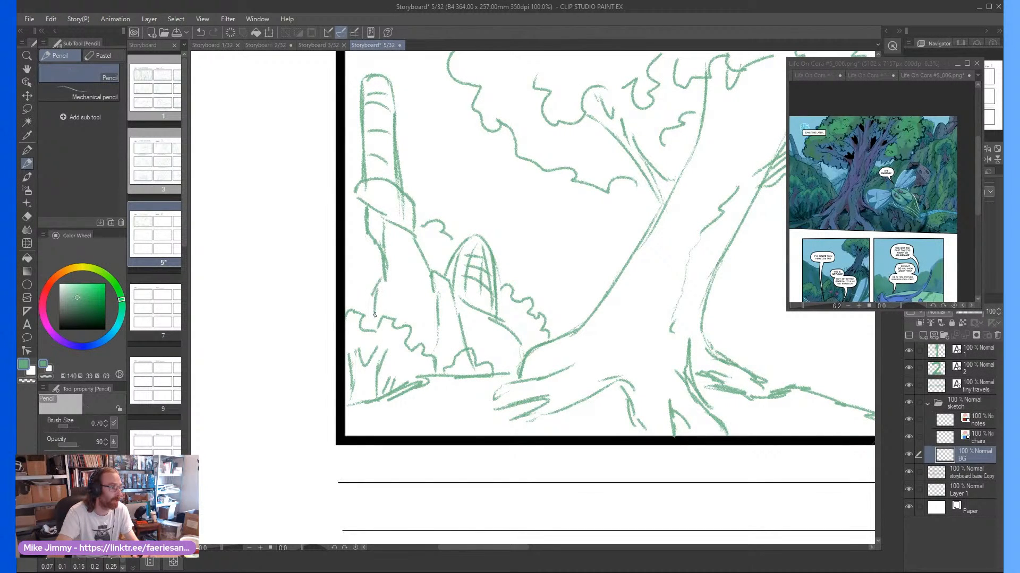
pyautogui.moveTo(381, 273)
pyautogui.mouseDown()
pyautogui.moveTo(393, 311)
pyautogui.moveTo(431, 287)
pyautogui.moveTo(441, 361)
pyautogui.mouseUp()
pyautogui.moveTo(426, 259)
pyautogui.mouseDown()
pyautogui.moveTo(403, 227)
pyautogui.moveTo(446, 254)
pyautogui.mouseUp()
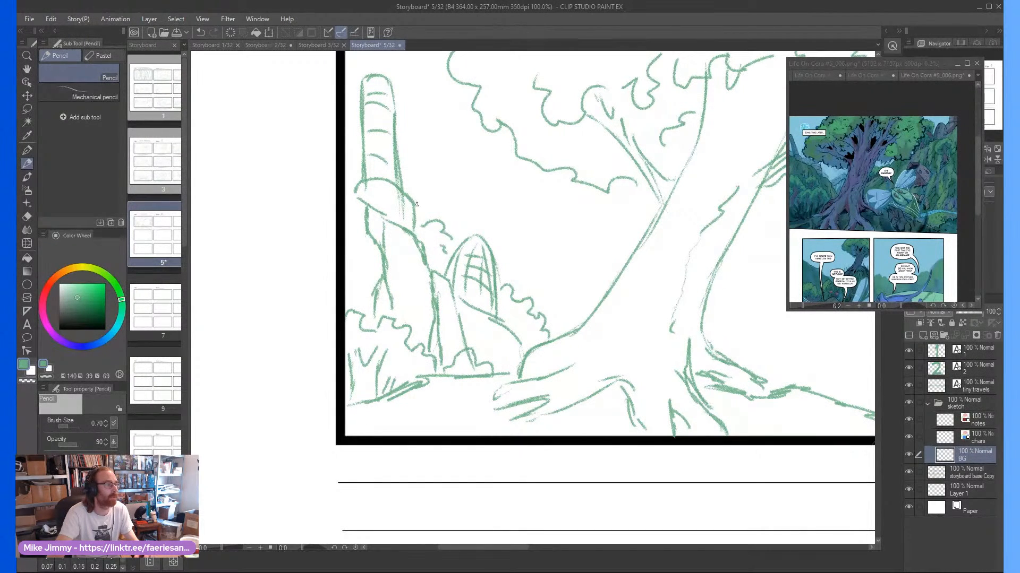
# Sketch a small round planet with surface markings in the sky beside the tall tower
pyautogui.scroll(-1, 422, 204)
pyautogui.scroll(1, 408, 131)
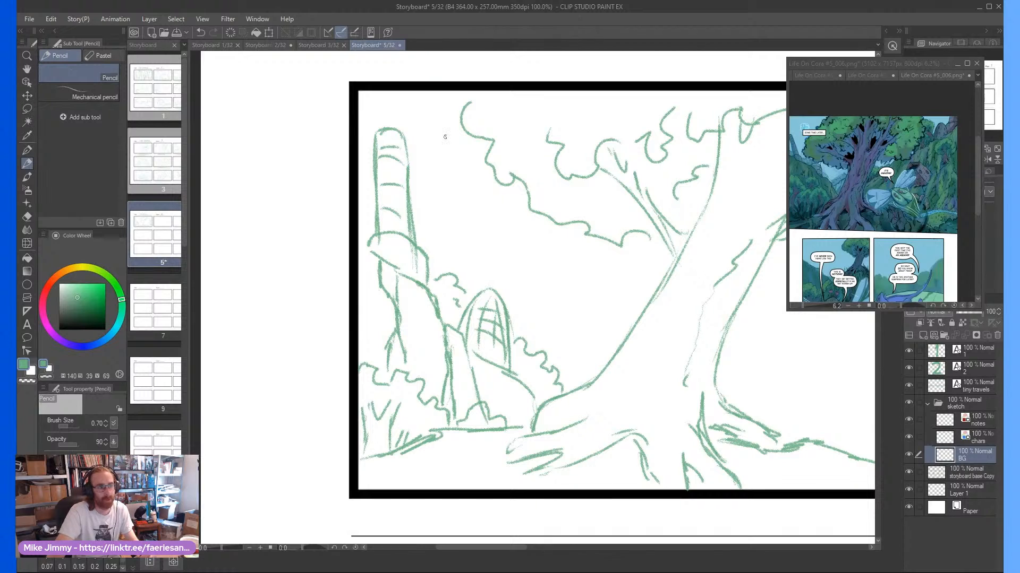
pyautogui.scroll(-1, 456, 176)
pyautogui.scroll(2, 457, 175)
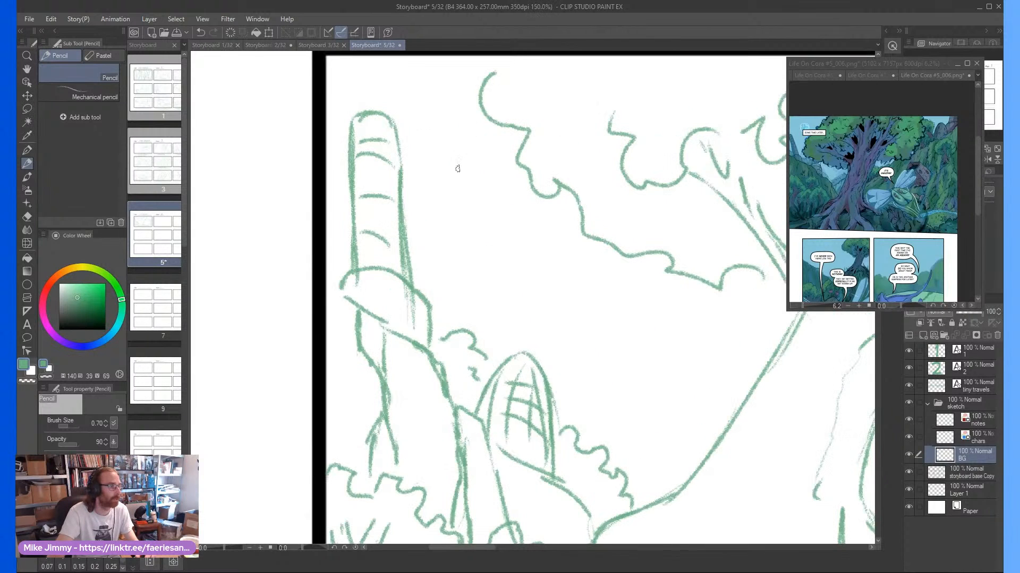
pyautogui.moveTo(457, 207)
pyautogui.mouseDown()
pyautogui.moveTo(477, 213)
pyautogui.moveTo(494, 183)
pyautogui.moveTo(446, 164)
pyautogui.moveTo(449, 209)
pyautogui.moveTo(460, 183)
pyautogui.moveTo(496, 181)
pyautogui.moveTo(449, 169)
pyautogui.moveTo(471, 211)
pyautogui.moveTo(492, 203)
pyautogui.mouseUp()
pyautogui.scroll(-3, 478, 179)
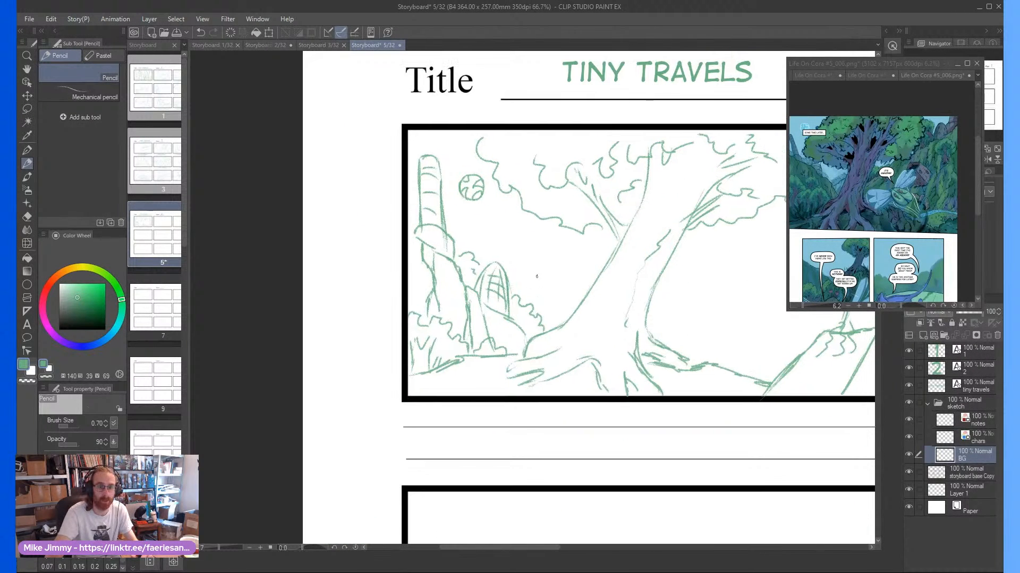
# Add a slope line running from the domed tower down toward the tree's roots
pyautogui.moveTo(508, 320)
pyautogui.mouseDown()
pyautogui.moveTo(515, 346)
pyautogui.moveTo(528, 334)
pyautogui.mouseUp()
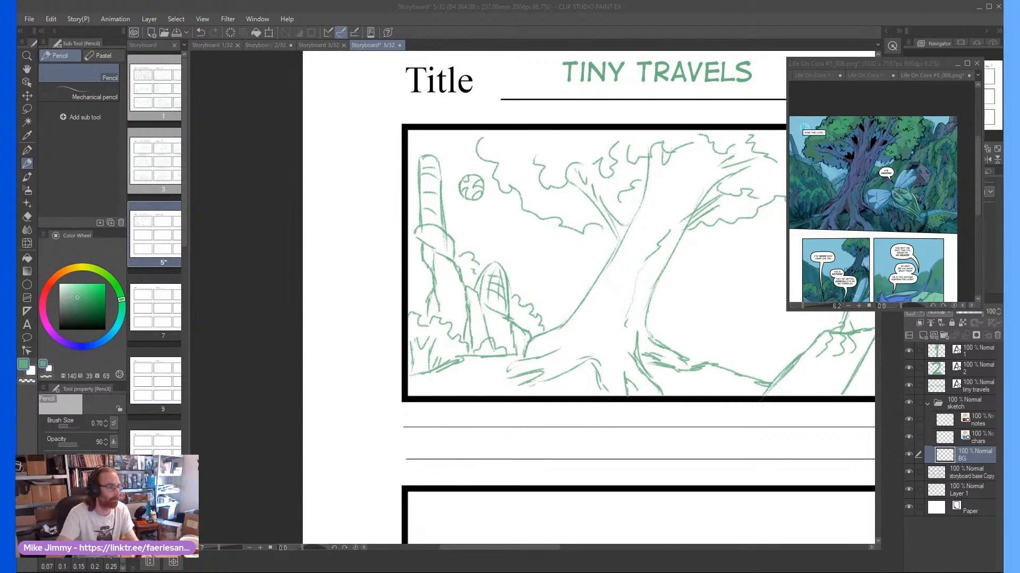
pyautogui.hotkey('ctrl', '-')
pyautogui.scroll(1, 523, 291)
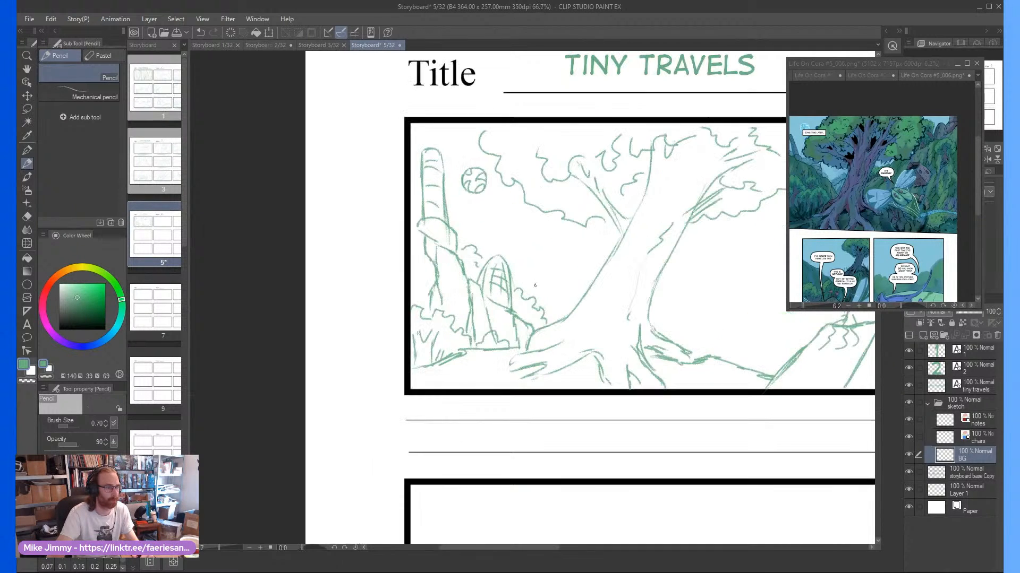
pyautogui.scroll(-2, 712, 293)
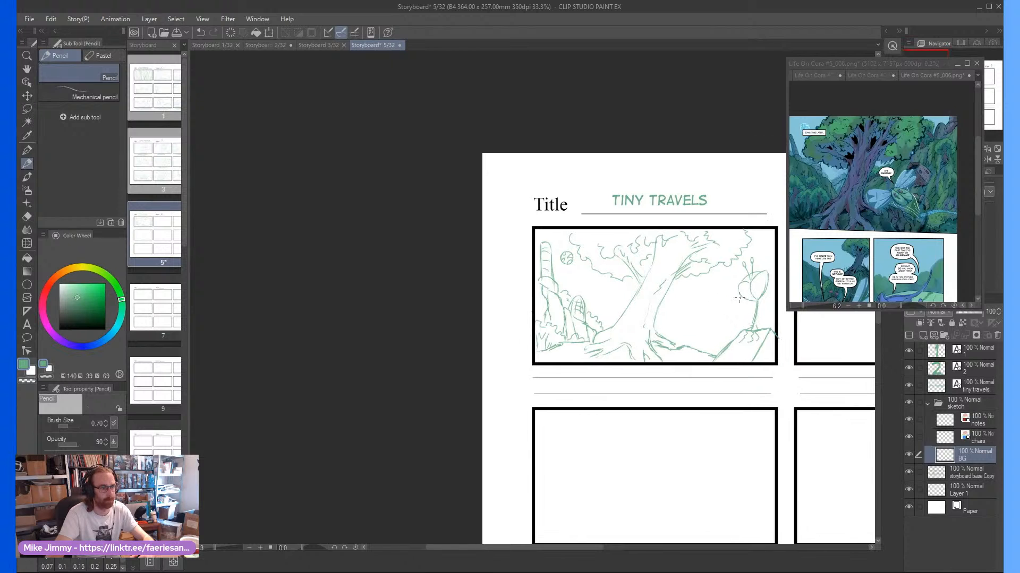
# Sketch a tilted box-shaped building with two oval openings between the big tree and the tall plant on the rock
pyautogui.scroll(1, 712, 294)
pyautogui.scroll(2, 683, 324)
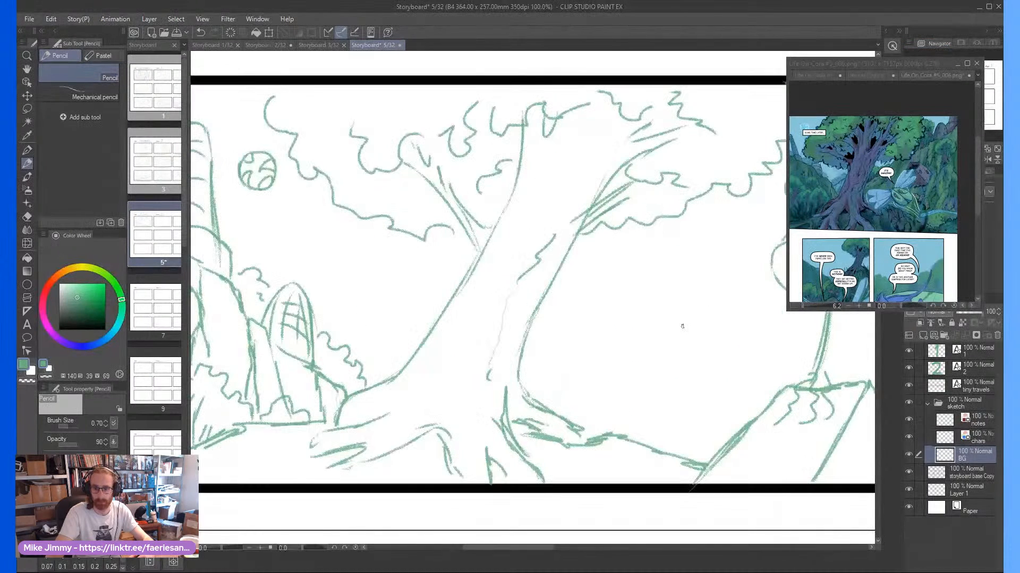
pyautogui.scroll(-1, 682, 327)
pyautogui.hscroll(6, 682, 328)
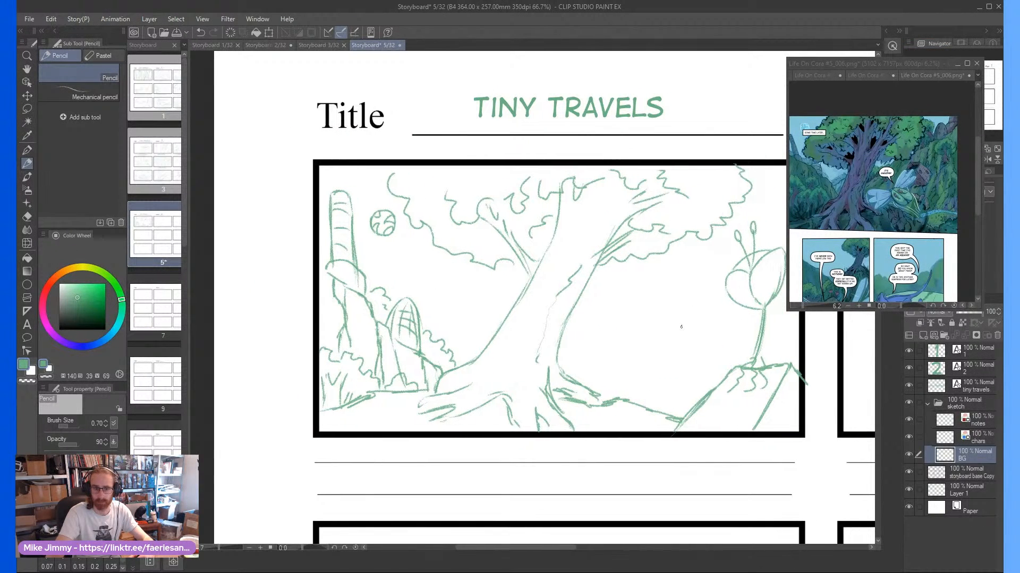
pyautogui.hscroll(3, 701, 318)
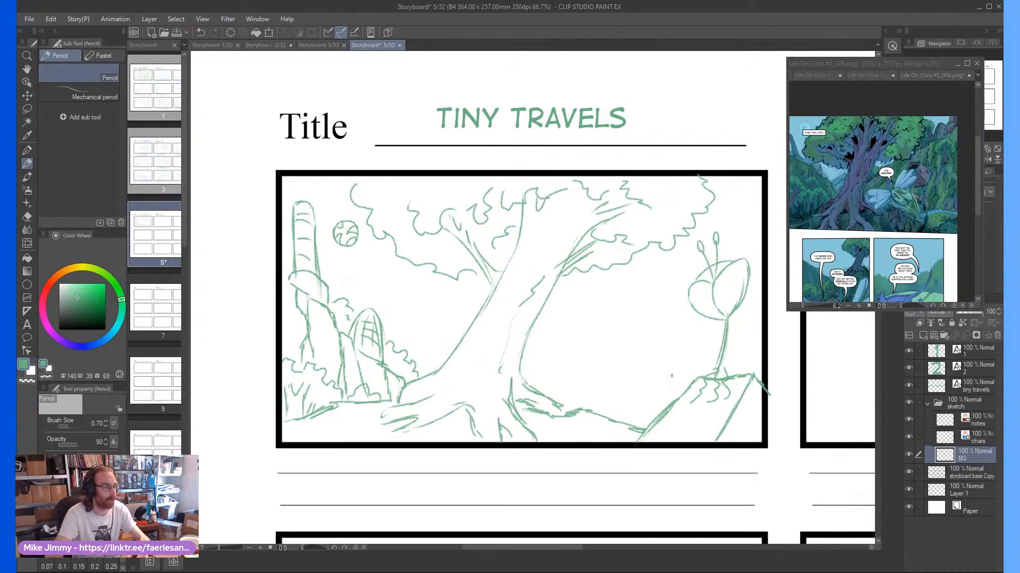
pyautogui.scroll(1, 696, 324)
pyautogui.moveTo(692, 329)
pyautogui.mouseDown()
pyautogui.moveTo(662, 386)
pyautogui.moveTo(635, 319)
pyautogui.mouseUp()
pyautogui.moveTo(624, 306)
pyautogui.mouseDown()
pyautogui.moveTo(659, 266)
pyautogui.moveTo(690, 321)
pyautogui.mouseUp()
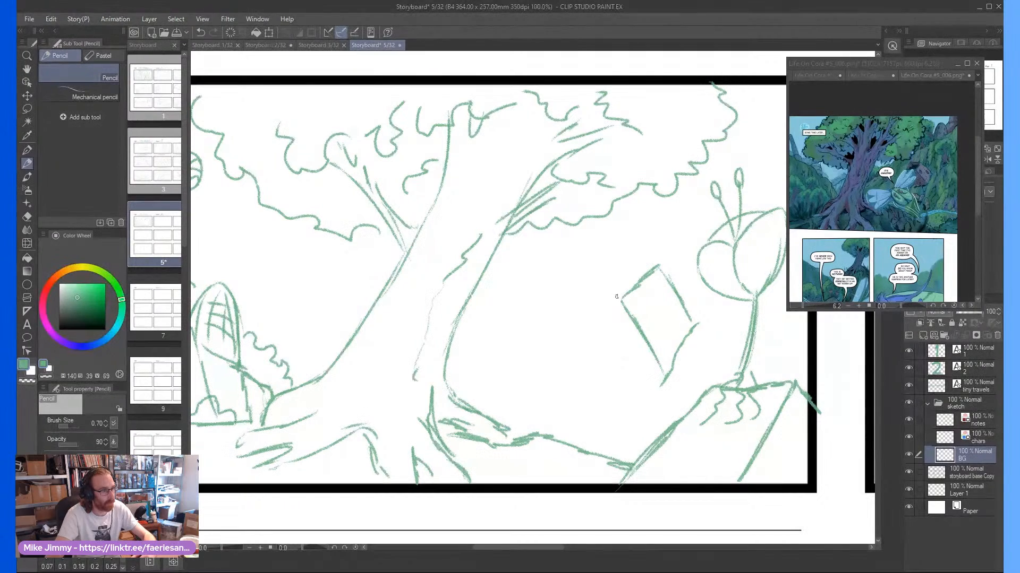
pyautogui.moveTo(616, 296)
pyautogui.mouseDown()
pyautogui.moveTo(586, 295)
pyautogui.moveTo(619, 270)
pyautogui.moveTo(659, 264)
pyautogui.mouseUp()
pyautogui.moveTo(592, 306)
pyautogui.mouseDown()
pyautogui.moveTo(631, 377)
pyautogui.moveTo(656, 378)
pyautogui.moveTo(633, 376)
pyautogui.moveTo(606, 401)
pyautogui.moveTo(628, 366)
pyautogui.mouseUp()
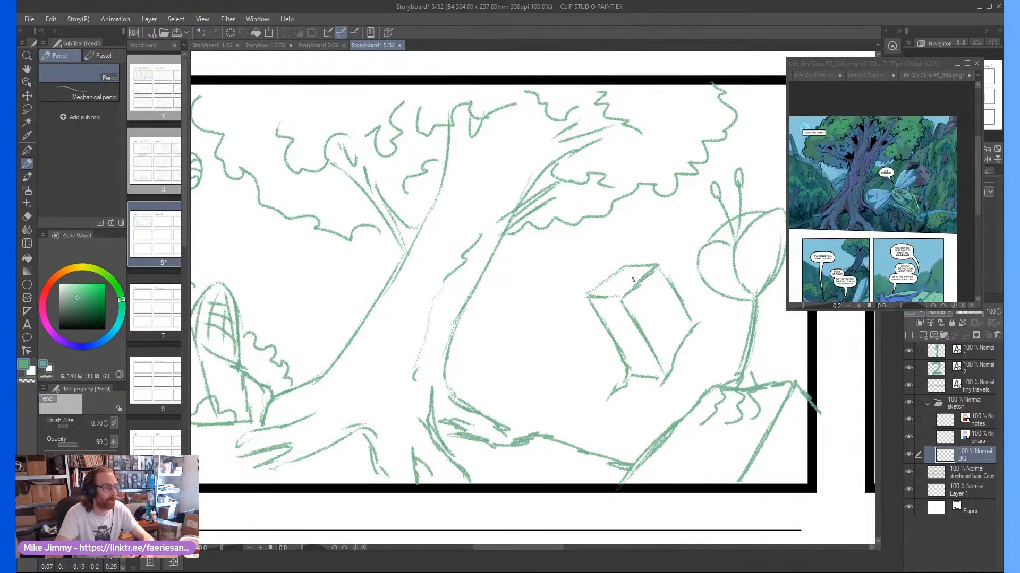
pyautogui.moveTo(629, 285)
pyautogui.mouseDown()
pyautogui.moveTo(601, 288)
pyautogui.moveTo(631, 291)
pyautogui.moveTo(655, 324)
pyautogui.moveTo(646, 305)
pyautogui.moveTo(680, 331)
pyautogui.mouseUp()
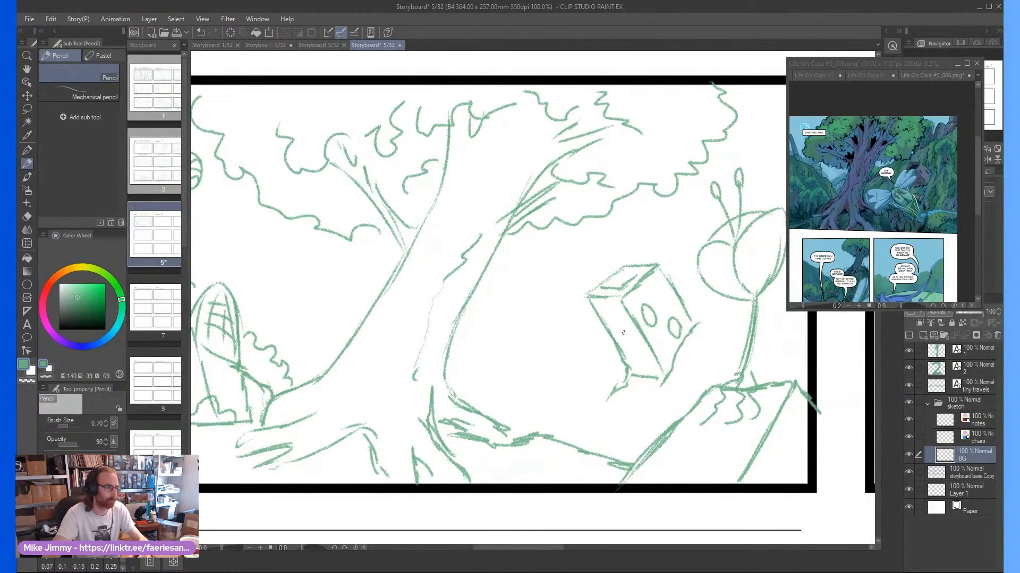
# Sketch the ground slopes under the box-shaped building and a hillside ridge with foliage rising behind it
pyautogui.scroll(-2, 640, 328)
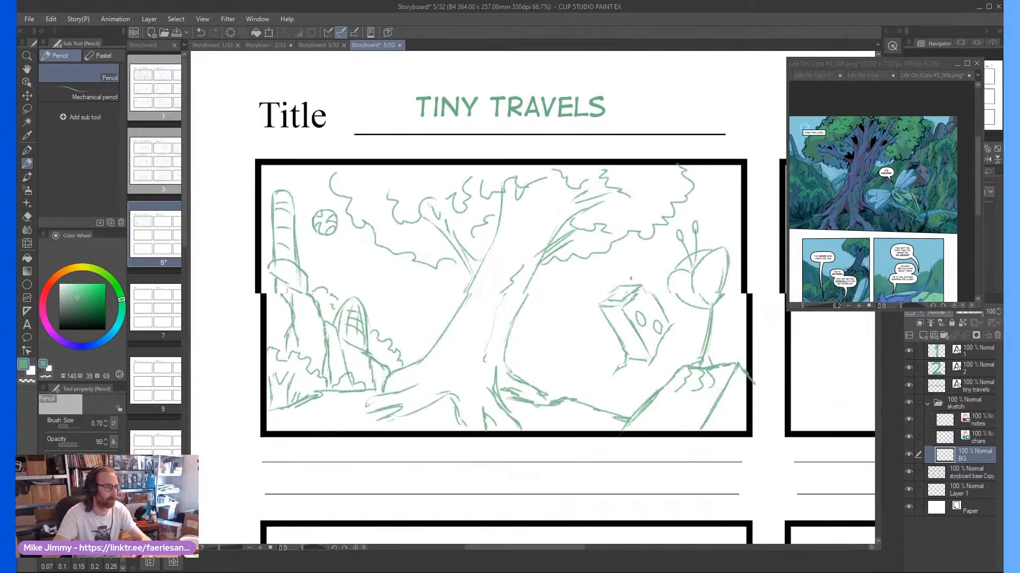
pyautogui.moveTo(684, 329); pyautogui.dragTo(671, 365)
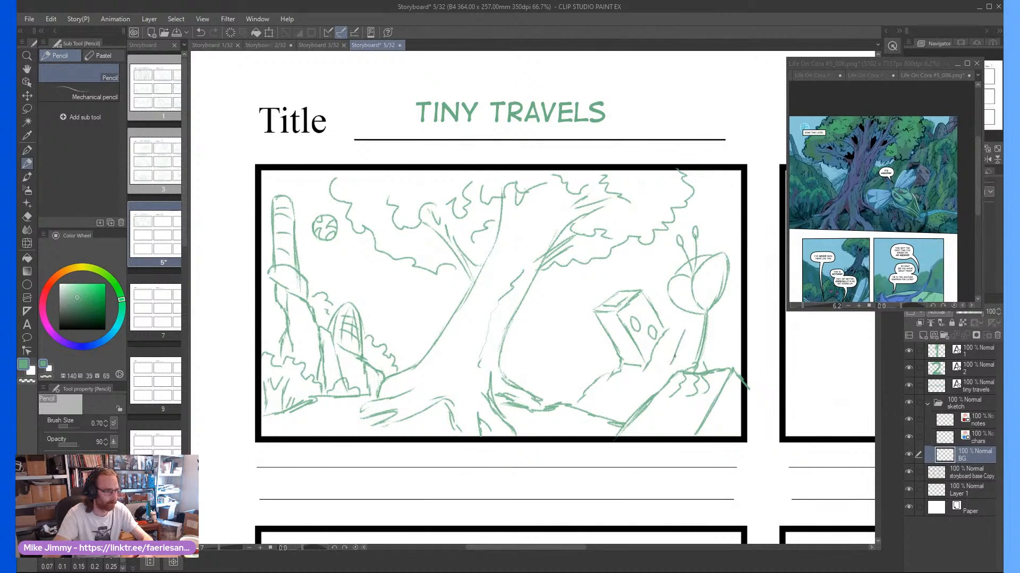
pyautogui.moveTo(746, 217); pyautogui.dragTo(716, 227)
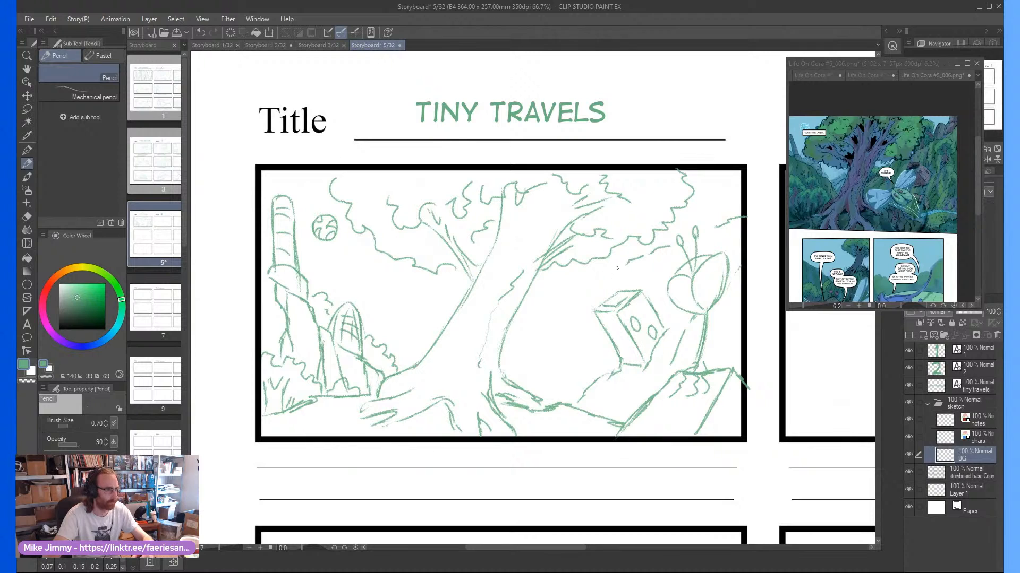
pyautogui.moveTo(617, 267); pyautogui.dragTo(546, 315)
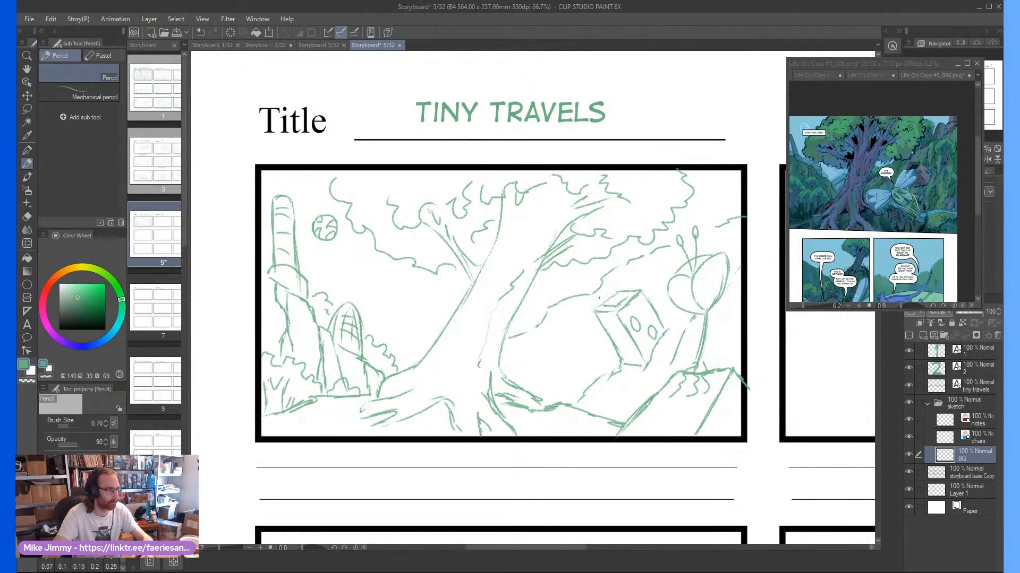
pyautogui.moveTo(592, 279); pyautogui.dragTo(563, 285)
pyautogui.moveTo(609, 260); pyautogui.dragTo(647, 247)
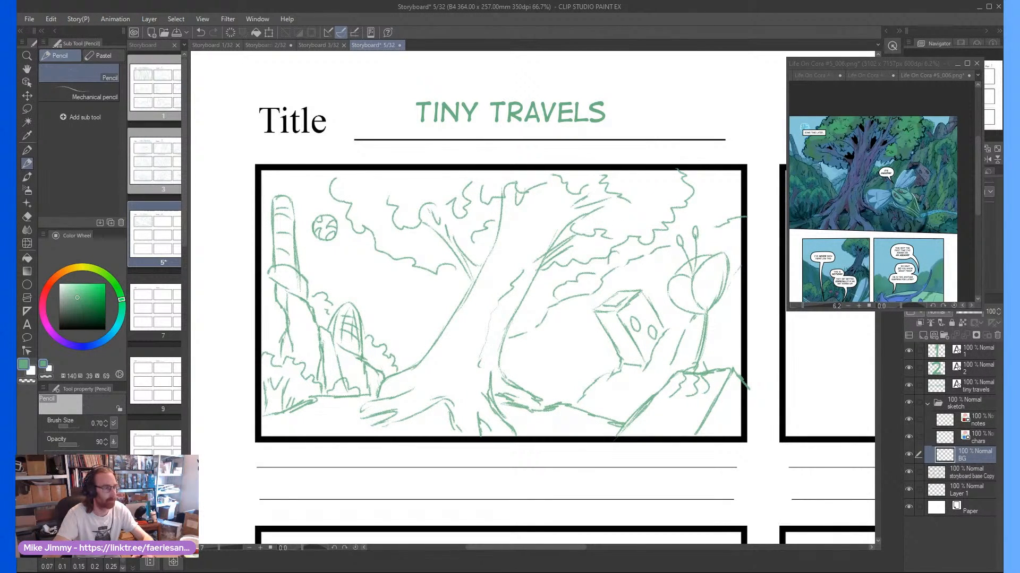
# Sketch a small arched building with foliage at the panel's upper-right edge and cliff-face lines between the trunk and the box-shaped building
pyautogui.scroll(1, 725, 199)
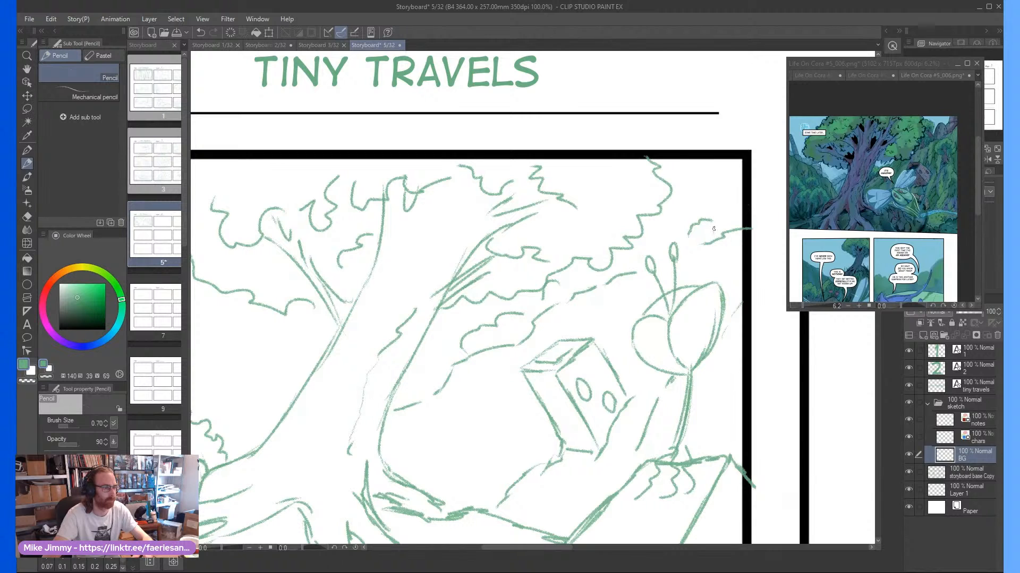
pyautogui.moveTo(713, 229); pyautogui.dragTo(741, 182)
pyautogui.scroll(-1, 733, 210)
pyautogui.moveTo(586, 275); pyautogui.dragTo(555, 348)
pyautogui.moveTo(568, 296)
pyautogui.mouseDown()
pyautogui.moveTo(559, 316)
pyautogui.moveTo(612, 303)
pyautogui.moveTo(601, 355)
pyautogui.moveTo(596, 342)
pyautogui.moveTo(585, 364)
pyautogui.mouseUp()
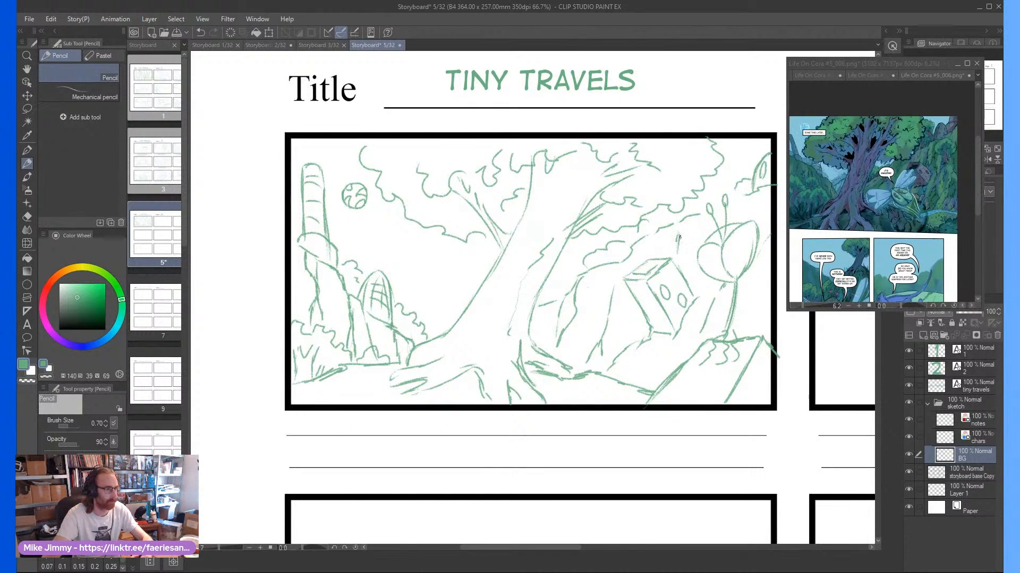
# Sketch a small pointed spire behind the box-shaped building and a distant foliage line along the left side of the trunk
pyautogui.moveTo(679, 235); pyautogui.dragTo(680, 256)
pyautogui.moveTo(684, 263); pyautogui.dragTo(683, 245)
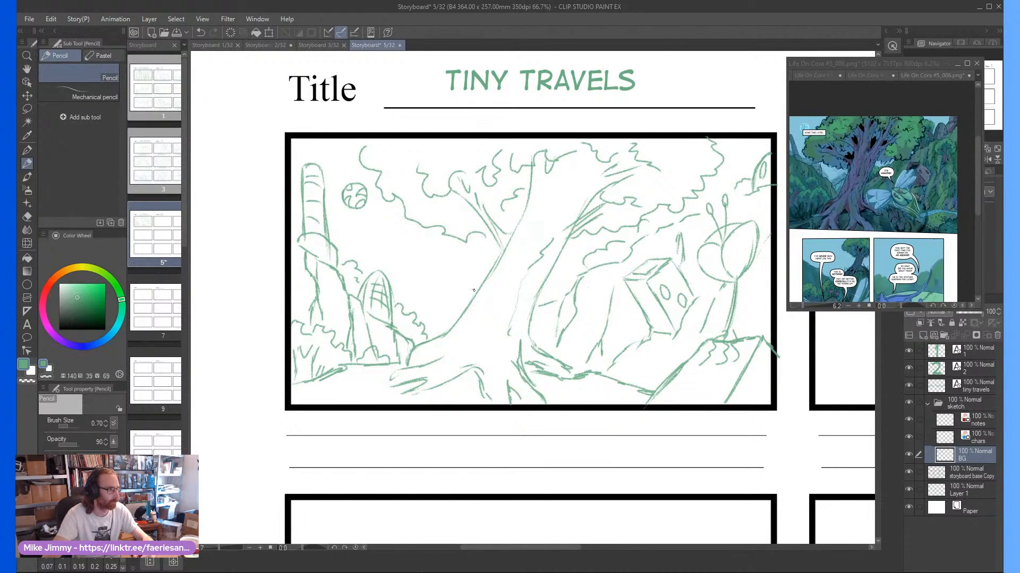
pyautogui.moveTo(445, 305); pyautogui.dragTo(437, 313)
pyautogui.scroll(-2, 464, 275)
pyautogui.moveTo(464, 275); pyautogui.dragTo(492, 268)
pyautogui.scroll(2, 467, 273)
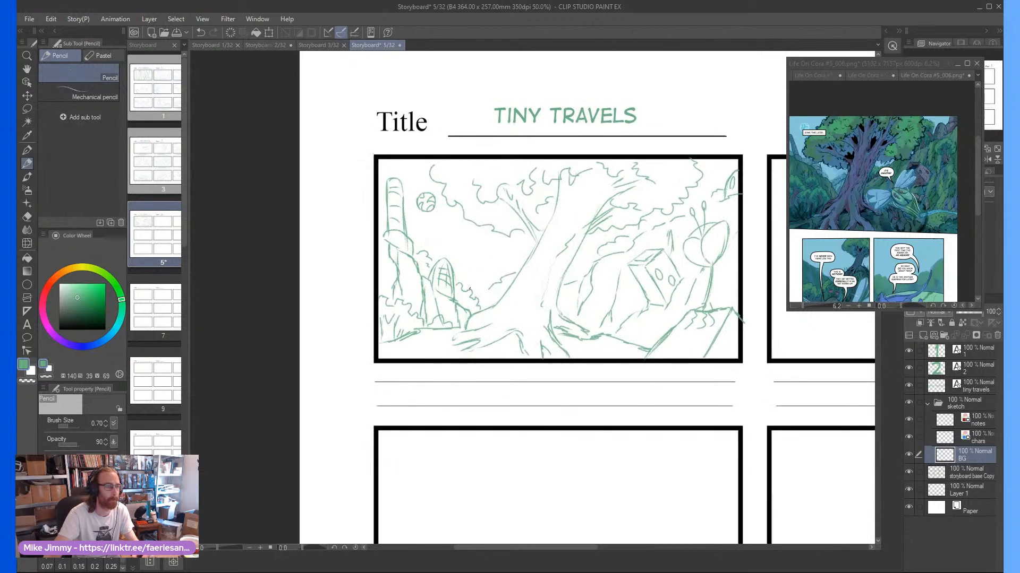
pyautogui.scroll(-1, 470, 245)
pyautogui.scroll(2, 478, 233)
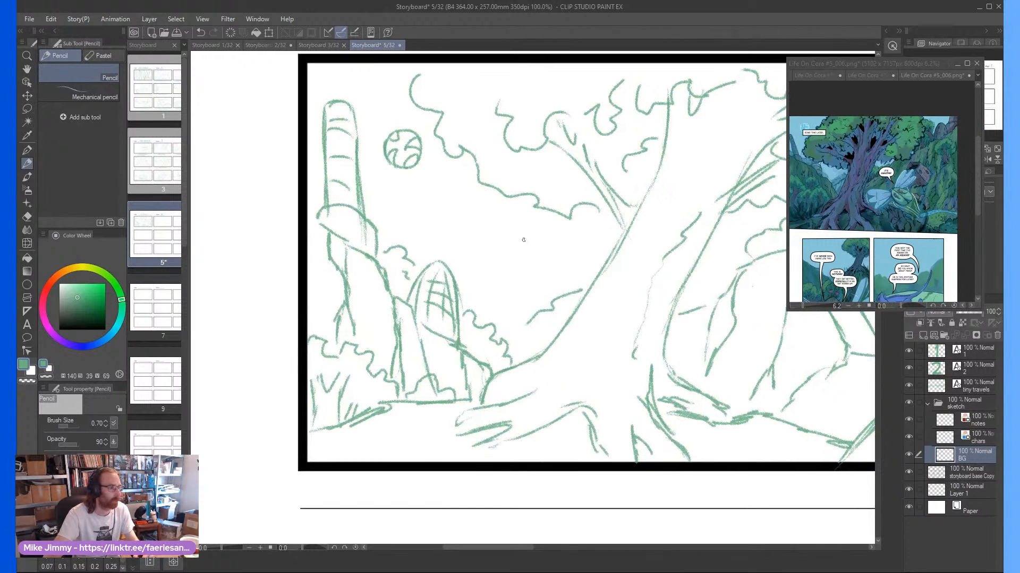
# Select the chars layer, try a small bird shape in the sky with the G-pen, and undo the strokes
pyautogui.scroll(-1, 517, 200)
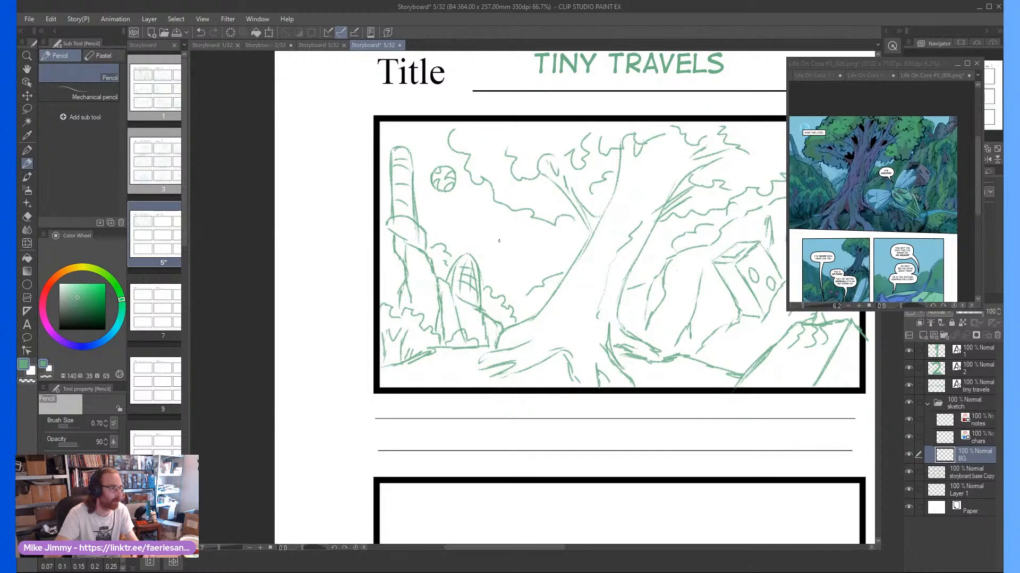
pyautogui.scroll(3, 499, 241)
pyautogui.moveTo(476, 233)
pyautogui.mouseDown()
pyautogui.moveTo(455, 223)
pyautogui.moveTo(484, 245)
pyautogui.moveTo(495, 230)
pyautogui.moveTo(456, 266)
pyautogui.moveTo(497, 224)
pyautogui.moveTo(466, 218)
pyautogui.moveTo(462, 243)
pyautogui.moveTo(486, 237)
pyautogui.moveTo(509, 202)
pyautogui.moveTo(485, 245)
pyautogui.moveTo(432, 233)
pyautogui.mouseUp()
pyautogui.press('e')
pyautogui.press('p')
pyautogui.click(976, 439)
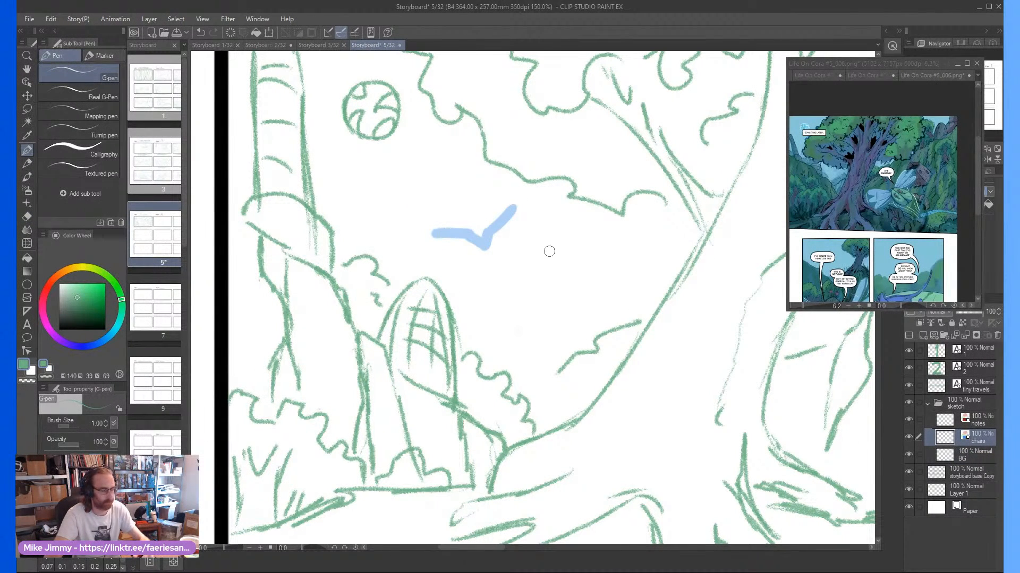
pyautogui.hotkey('ctrl', 'z')
pyautogui.hotkey('ctrl', 'z')
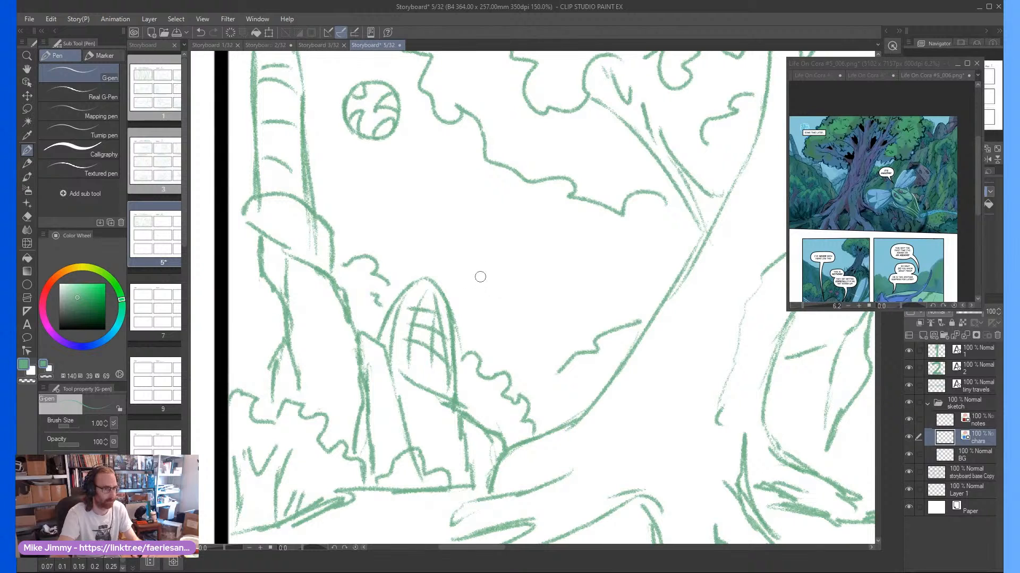
# Sketch a small flying bird with the Pencil in the open sky above the domed tower
pyautogui.press('e')
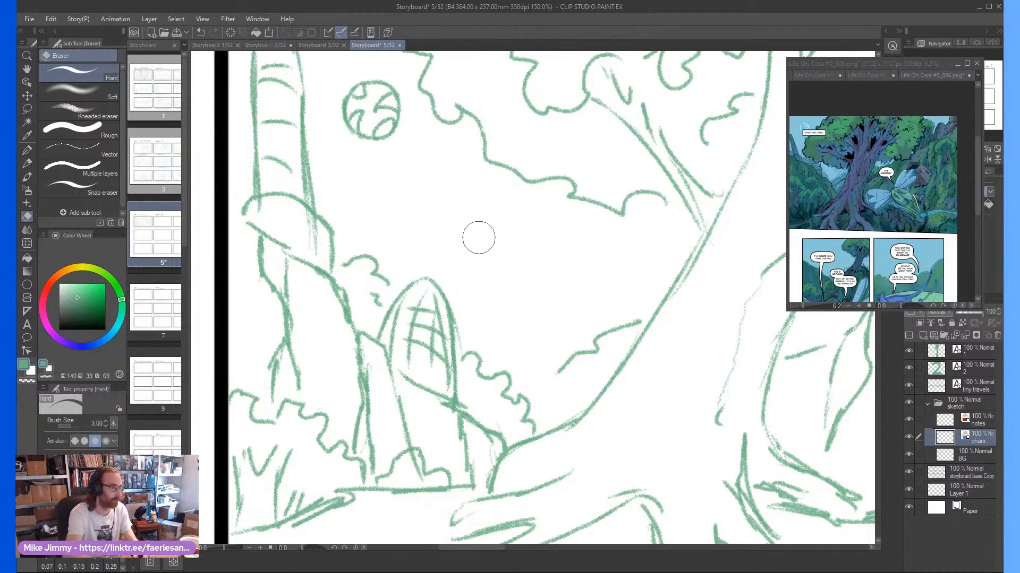
pyautogui.press('p')
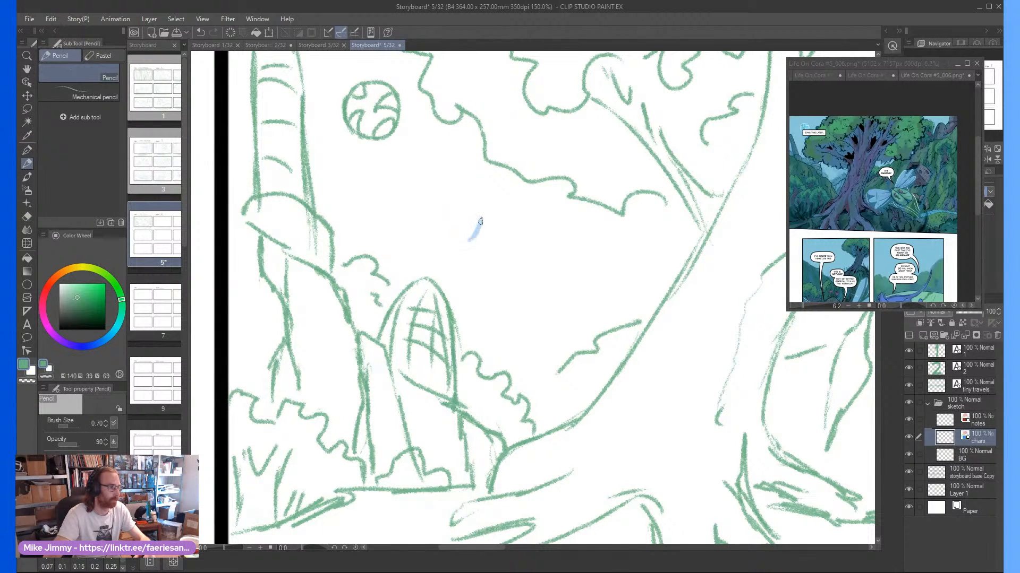
pyautogui.moveTo(480, 221); pyautogui.dragTo(494, 211)
pyautogui.scroll(-3, 458, 232)
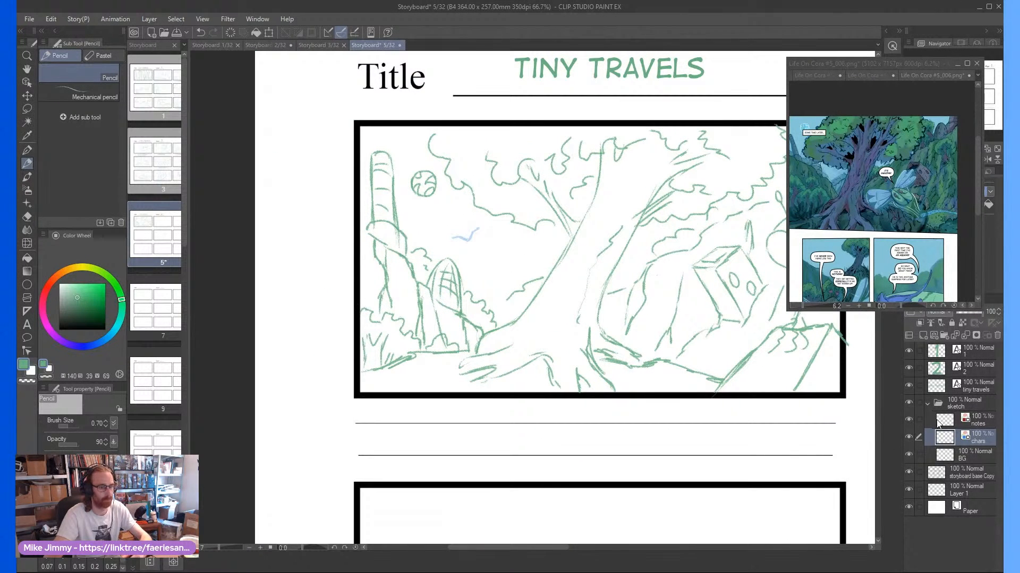
# Draw a small arrow on the notes layer pointing from the bird down toward the domed tower
pyautogui.click(976, 419)
pyautogui.scroll(5, 494, 256)
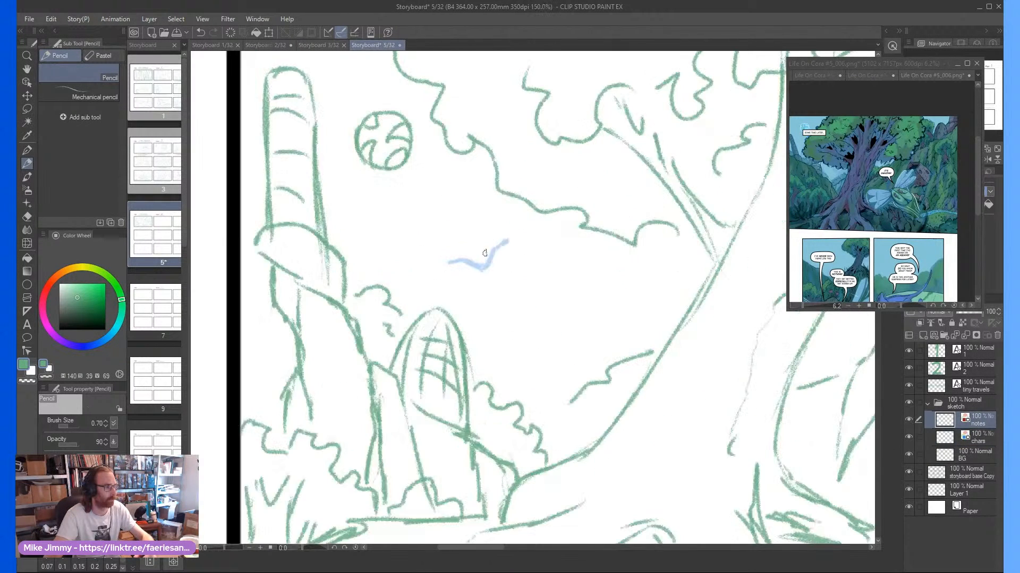
pyautogui.moveTo(467, 306)
pyautogui.mouseDown()
pyautogui.moveTo(440, 323)
pyautogui.moveTo(452, 324)
pyautogui.mouseUp()
pyautogui.scroll(-5, 458, 313)
pyautogui.scroll(-1, 642, 363)
pyautogui.scroll(1, 652, 350)
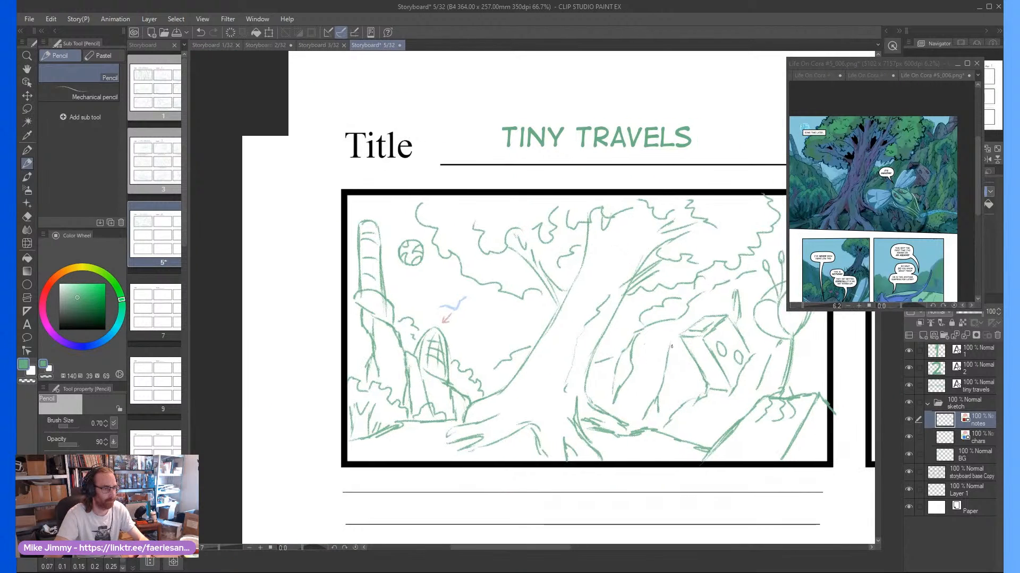
pyautogui.scroll(-1, 653, 348)
pyautogui.scroll(1, 696, 321)
pyautogui.scroll(-1, 700, 317)
pyautogui.scroll(1, 738, 281)
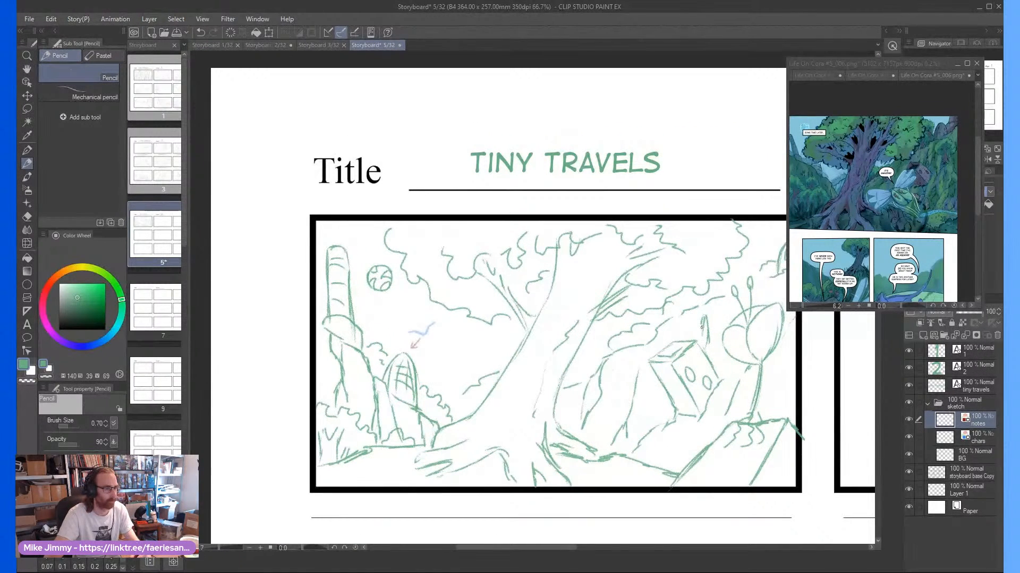
# Sketch a slanted rectangular frame on the notes layer between the tree trunk and the box-shaped building
pyautogui.scroll(-1, 736, 348)
pyautogui.scroll(1, 735, 348)
pyautogui.scroll(2, 735, 348)
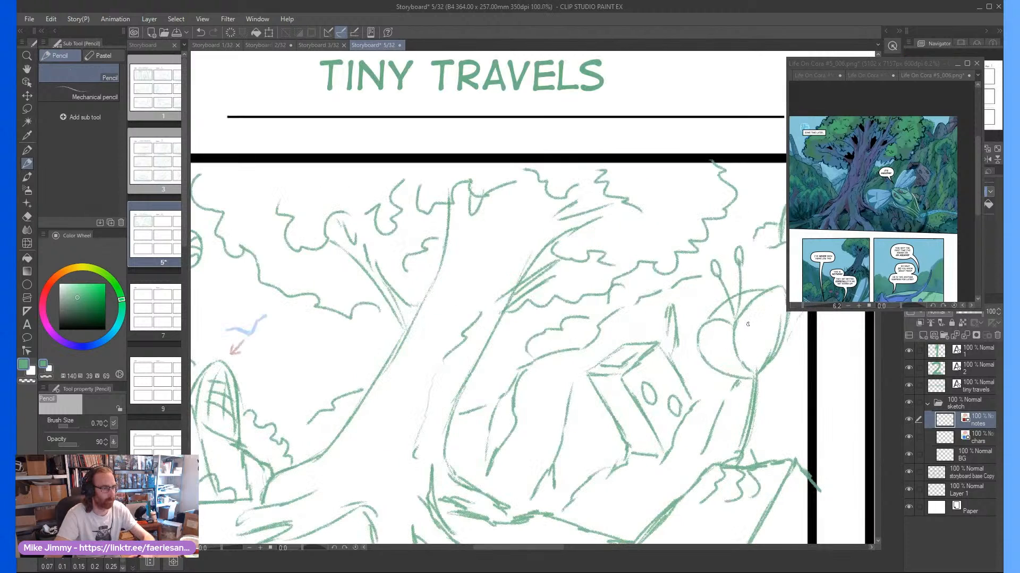
pyautogui.scroll(2, 758, 324)
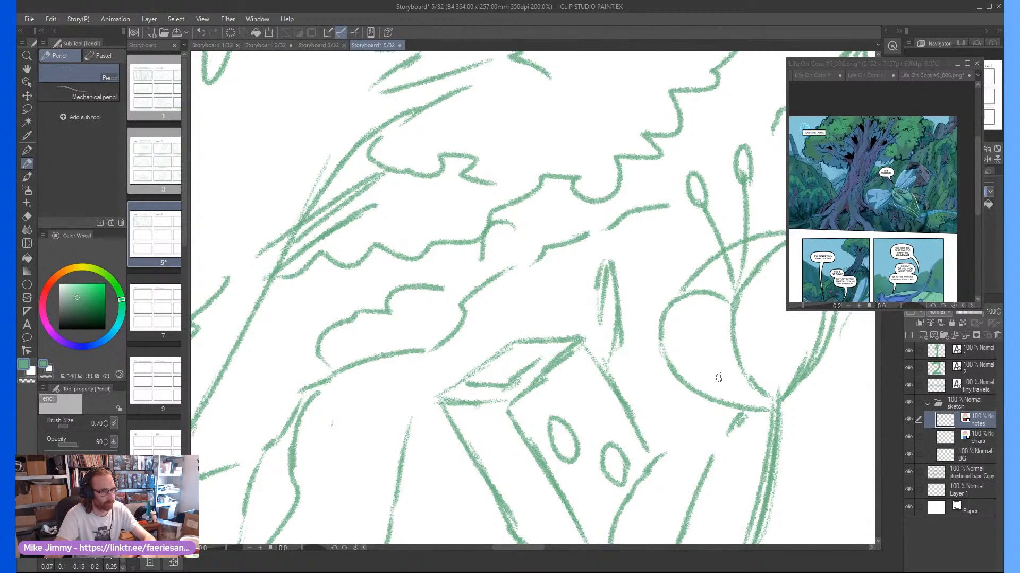
pyautogui.scroll(-1, 705, 333)
pyautogui.scroll(-3, 705, 333)
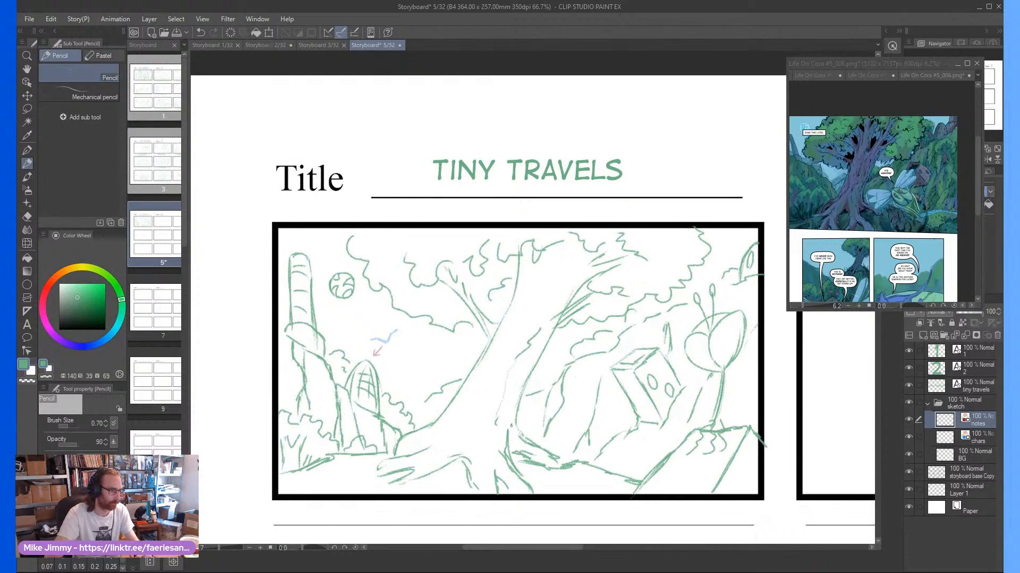
pyautogui.scroll(1, 542, 362)
pyautogui.moveTo(624, 367); pyautogui.dragTo(535, 380)
pyautogui.moveTo(541, 379)
pyautogui.mouseDown()
pyautogui.moveTo(515, 451)
pyautogui.moveTo(617, 441)
pyautogui.moveTo(625, 370)
pyautogui.mouseUp()
pyautogui.moveTo(626, 408); pyautogui.dragTo(620, 365)
pyautogui.scroll(-1, 561, 407)
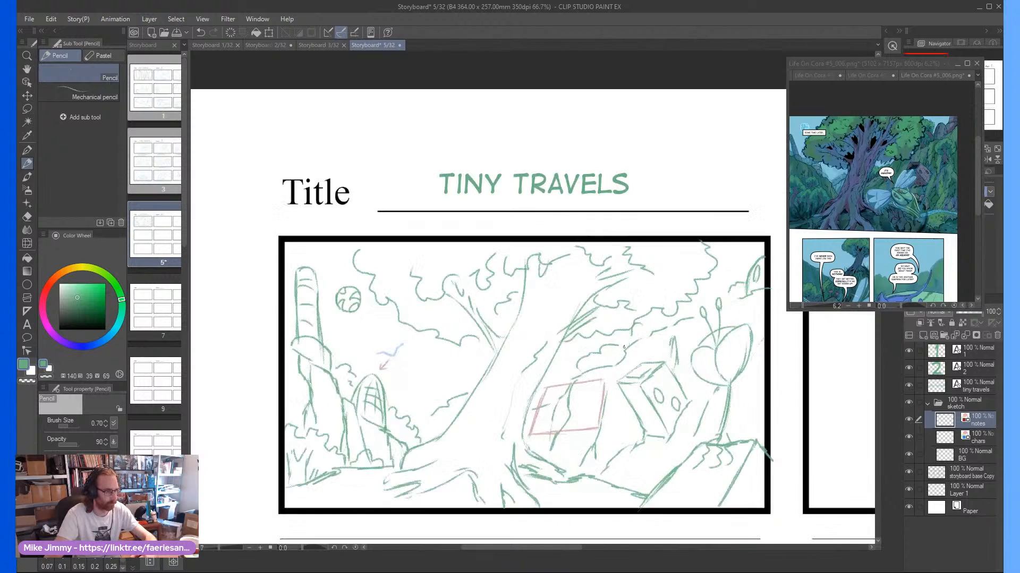
# Draw four arrows on the notes layer pointing inward to the corners of the rectangular frame
pyautogui.moveTo(712, 294); pyautogui.dragTo(625, 358)
pyautogui.moveTo(639, 344)
pyautogui.mouseDown()
pyautogui.moveTo(624, 359)
pyautogui.moveTo(654, 354)
pyautogui.mouseUp()
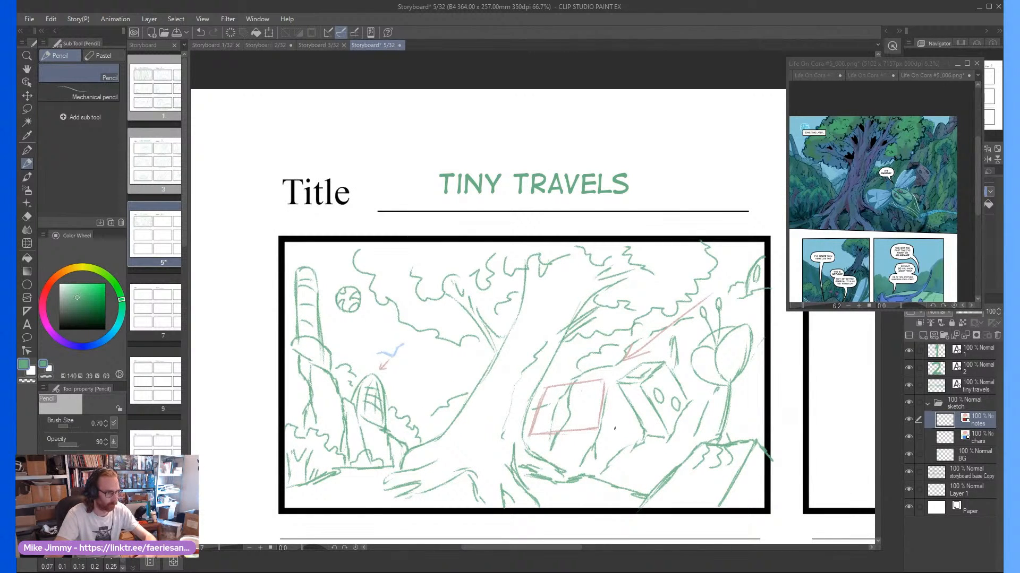
pyautogui.moveTo(609, 428)
pyautogui.mouseDown()
pyautogui.moveTo(678, 482)
pyautogui.moveTo(611, 428)
pyautogui.mouseUp()
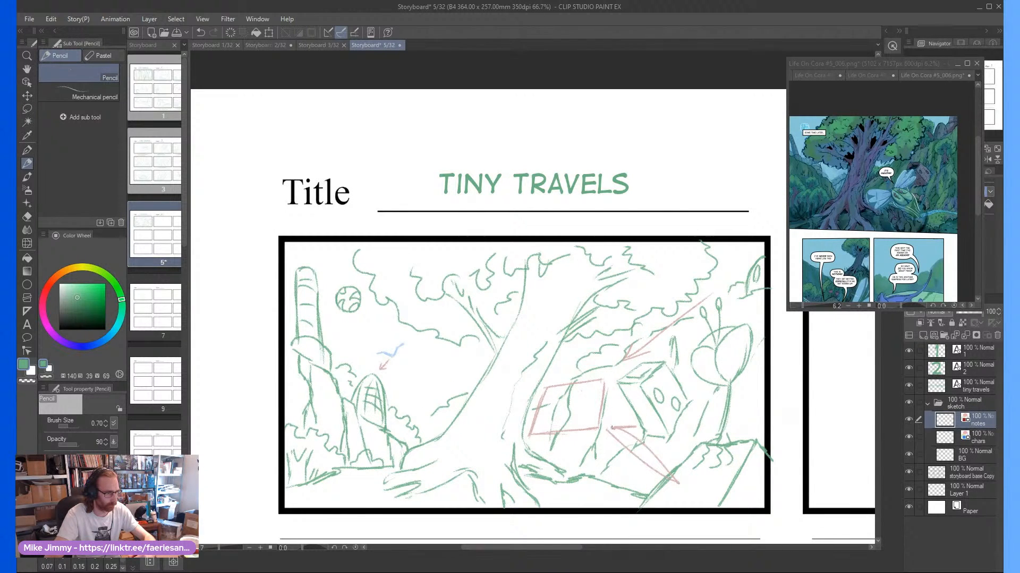
pyautogui.moveTo(523, 438)
pyautogui.mouseDown()
pyautogui.moveTo(394, 487)
pyautogui.moveTo(504, 439)
pyautogui.moveTo(467, 444)
pyautogui.mouseUp()
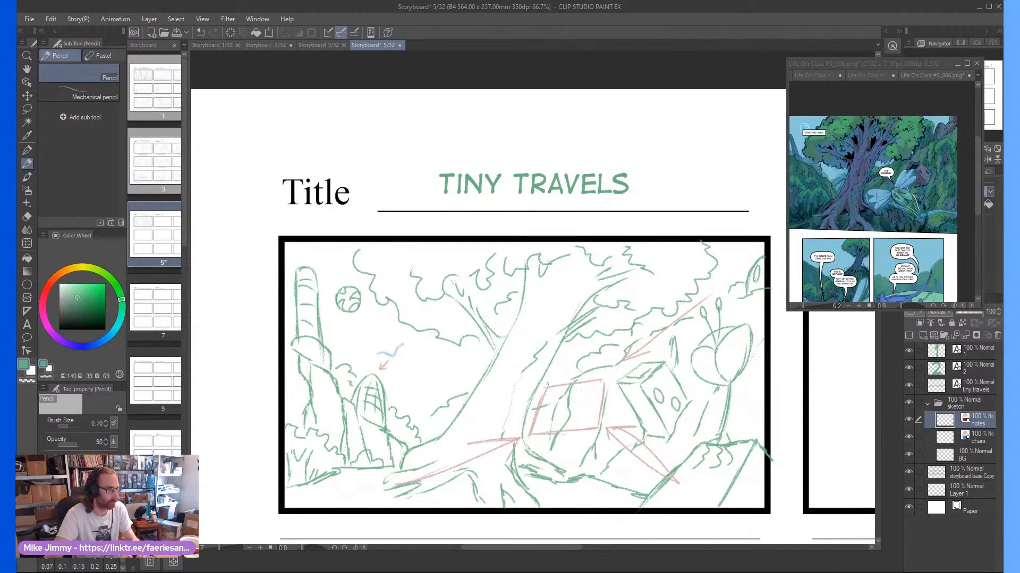
pyautogui.moveTo(542, 380); pyautogui.dragTo(416, 289)
pyautogui.moveTo(542, 380)
pyautogui.mouseDown()
pyautogui.moveTo(522, 344)
pyautogui.moveTo(499, 367)
pyautogui.mouseUp()
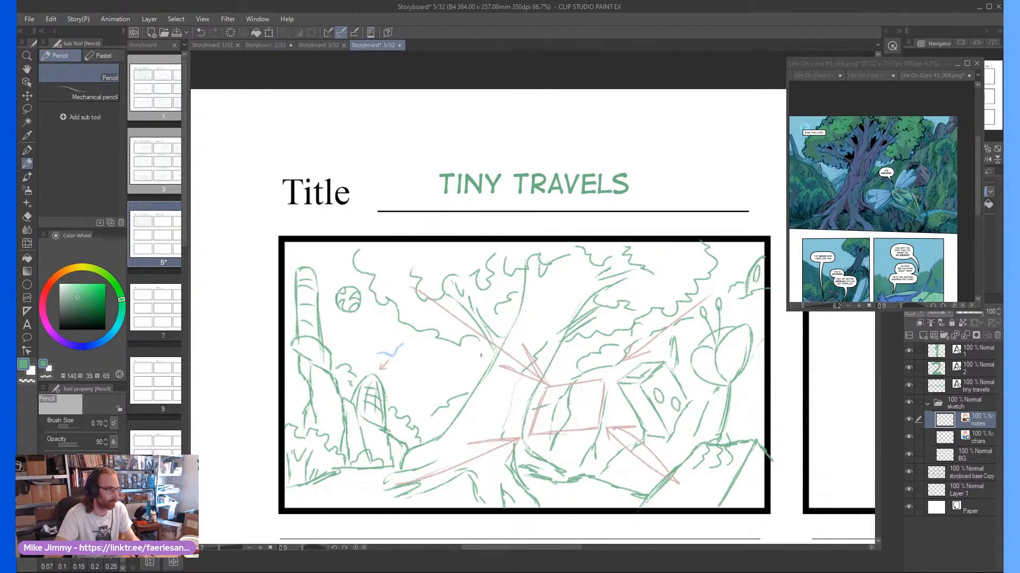
pyautogui.scroll(-2, 550, 396)
pyautogui.moveTo(583, 454); pyautogui.dragTo(594, 448)
pyautogui.scroll(2, 594, 450)
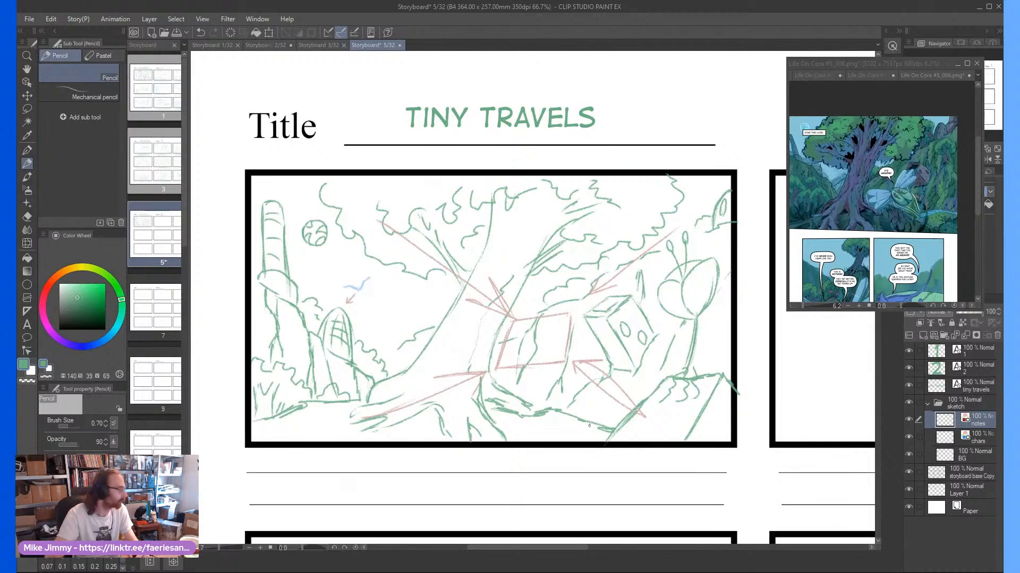
# Sketch a rounded, pointed head shape on the chars layer over the front of the box-shaped building
pyautogui.click(979, 436)
pyautogui.scroll(2, 547, 348)
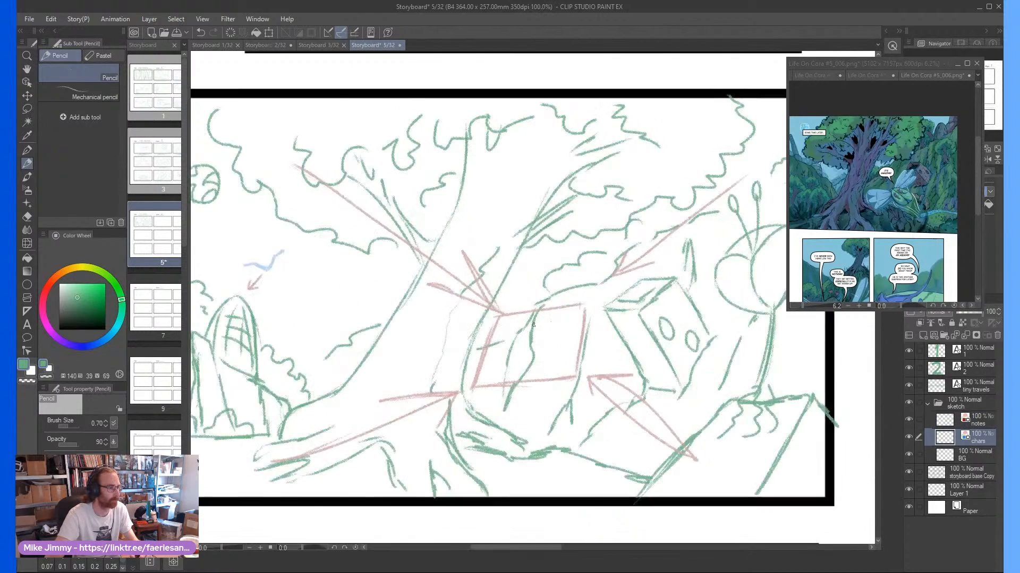
pyautogui.scroll(-2, 657, 391)
pyautogui.scroll(2, 657, 391)
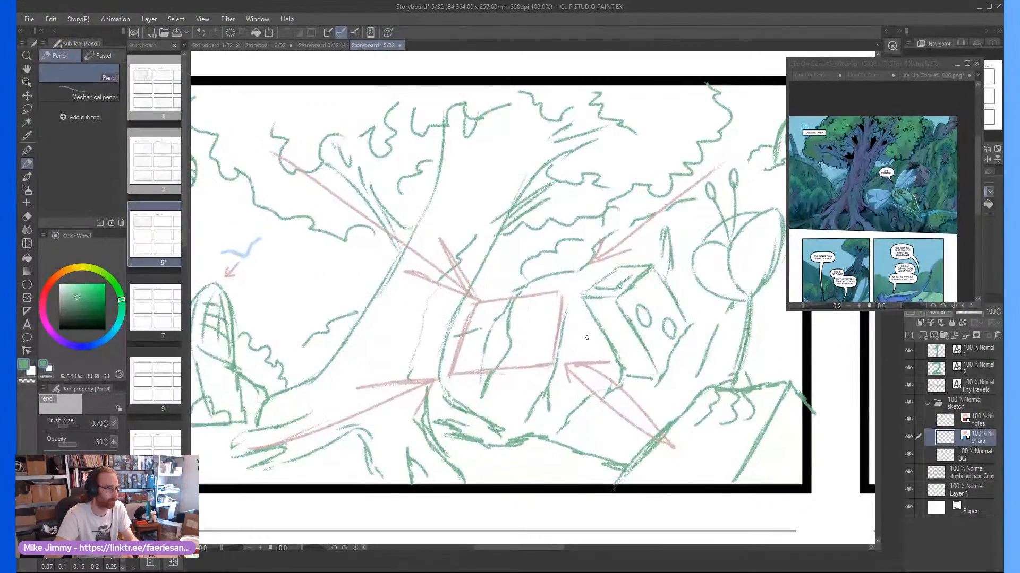
pyautogui.moveTo(616, 334)
pyautogui.mouseDown()
pyautogui.moveTo(636, 351)
pyautogui.moveTo(653, 329)
pyautogui.moveTo(619, 328)
pyautogui.mouseUp()
pyautogui.scroll(2, 622, 327)
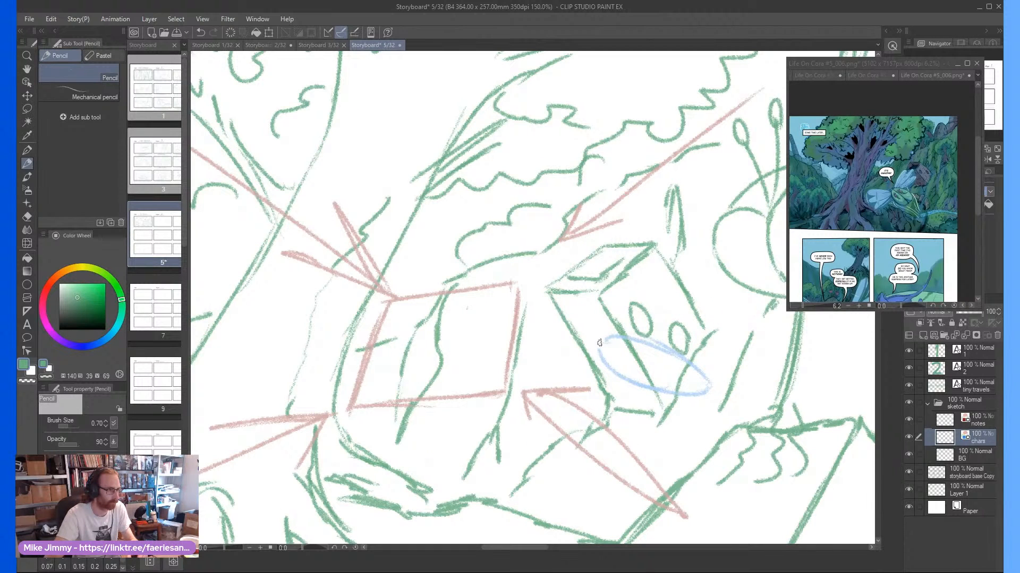
pyautogui.moveTo(601, 343)
pyautogui.mouseDown()
pyautogui.moveTo(610, 369)
pyautogui.moveTo(608, 323)
pyautogui.moveTo(673, 354)
pyautogui.mouseUp()
pyautogui.moveTo(619, 321)
pyautogui.mouseDown()
pyautogui.moveTo(720, 384)
pyautogui.moveTo(701, 366)
pyautogui.moveTo(717, 396)
pyautogui.moveTo(715, 383)
pyautogui.mouseUp()
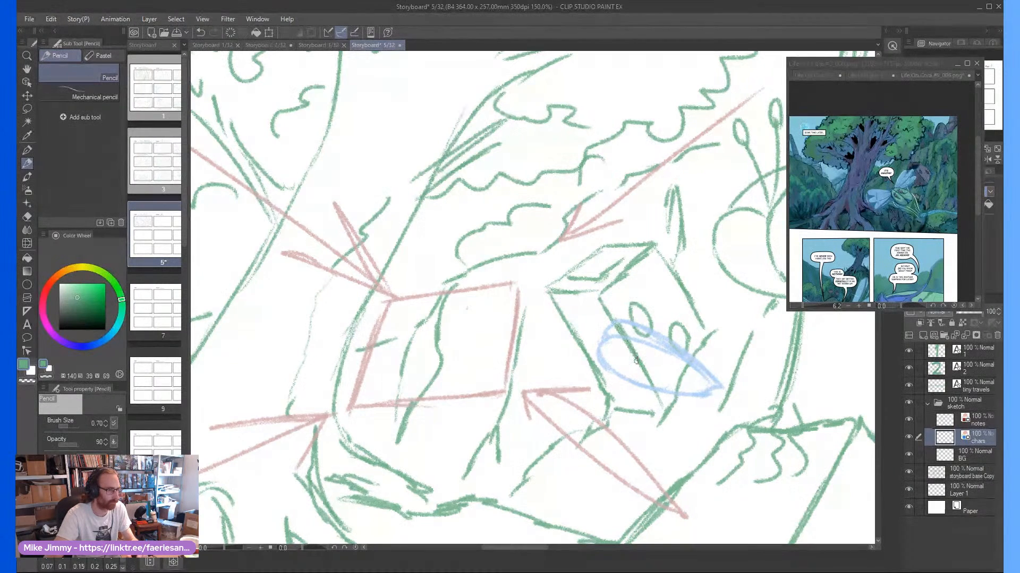
# Scribble in the face details and a tuft on top of the character's head shape
pyautogui.scroll(1, 631, 361)
pyautogui.moveTo(624, 359)
pyautogui.mouseDown()
pyautogui.moveTo(611, 350)
pyautogui.moveTo(652, 362)
pyautogui.mouseUp()
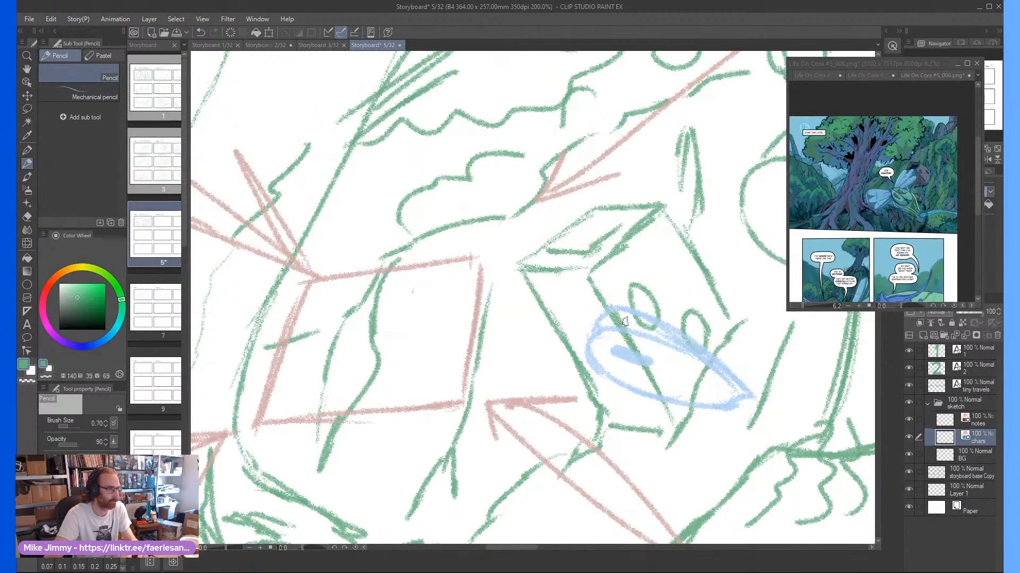
pyautogui.moveTo(628, 318)
pyautogui.mouseDown()
pyautogui.moveTo(663, 314)
pyautogui.moveTo(624, 310)
pyautogui.mouseUp()
pyautogui.moveTo(615, 353)
pyautogui.mouseDown()
pyautogui.moveTo(621, 342)
pyautogui.moveTo(602, 348)
pyautogui.moveTo(619, 346)
pyautogui.moveTo(634, 289)
pyautogui.moveTo(709, 314)
pyautogui.mouseUp()
pyautogui.moveTo(644, 365); pyautogui.dragTo(667, 378)
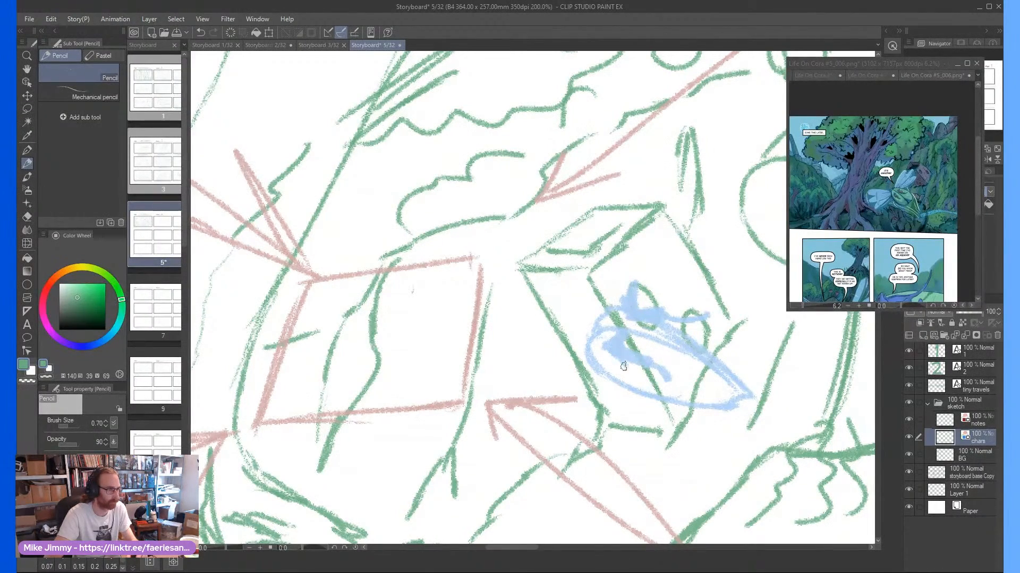
# Add long leaf-shaped wings on the chars layer, extending from both sides of the character
pyautogui.scroll(-1, 620, 356)
pyautogui.scroll(-4, 508, 288)
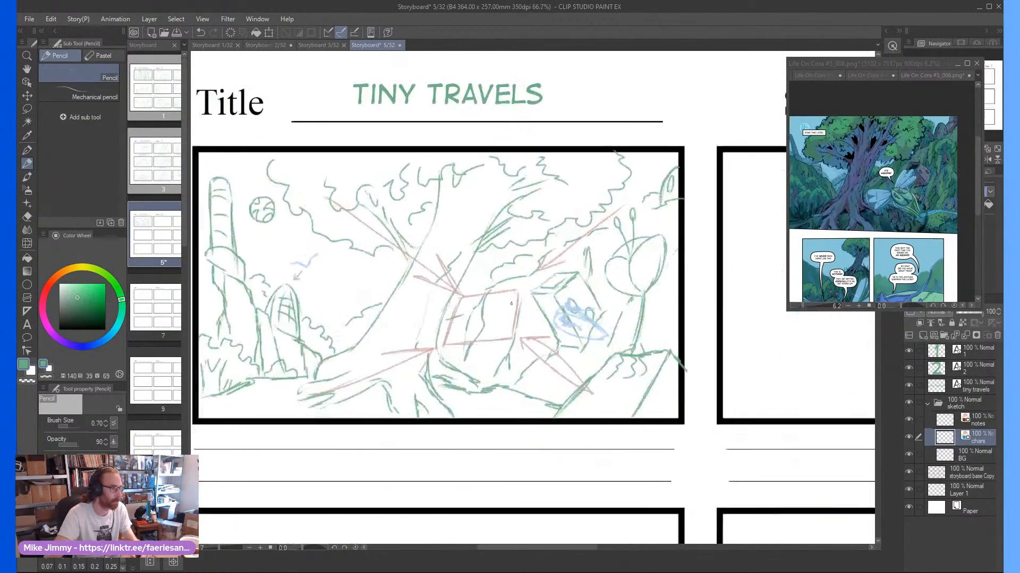
pyautogui.scroll(3, 609, 349)
pyautogui.moveTo(620, 329); pyautogui.dragTo(583, 285)
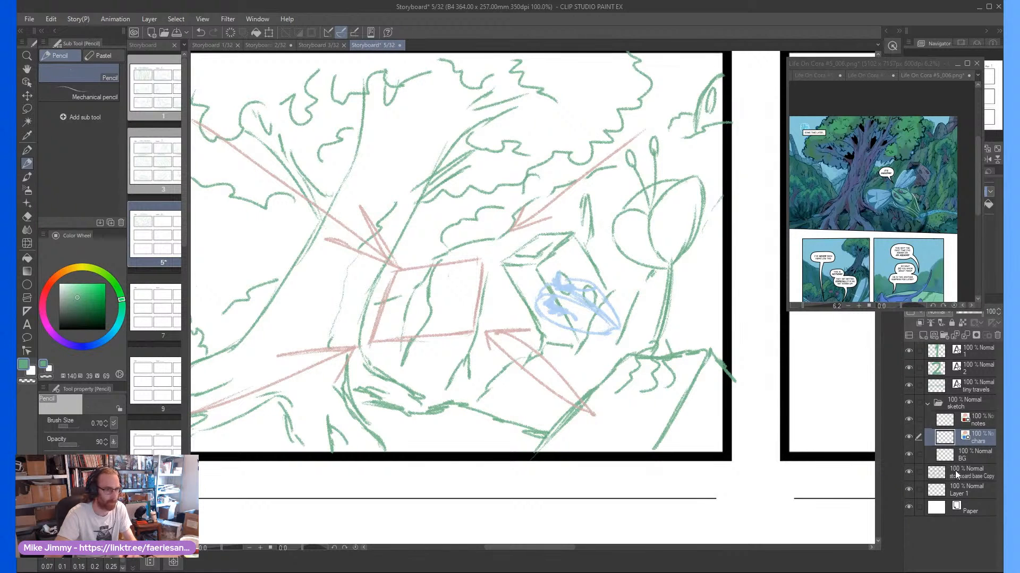
pyautogui.click(952, 453)
pyautogui.click(982, 420)
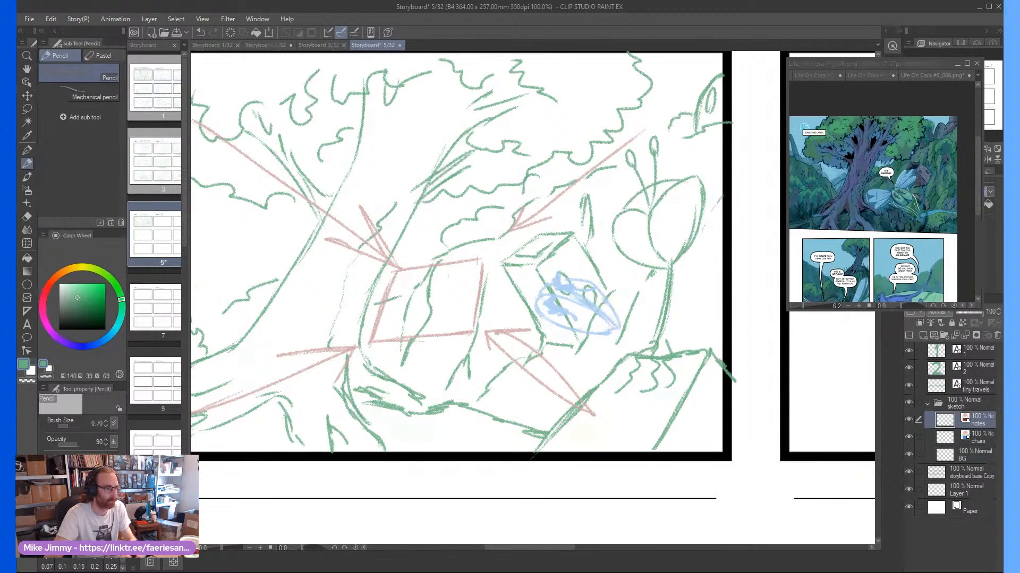
pyautogui.moveTo(607, 360); pyautogui.dragTo(586, 385)
pyautogui.click(964, 441)
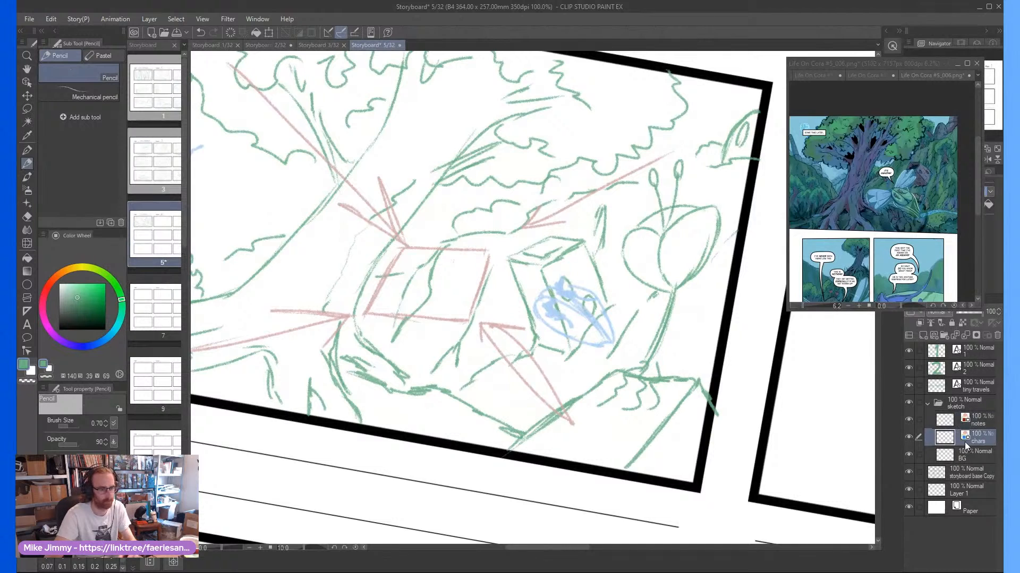
pyautogui.press('-')
pyautogui.press('-')
pyautogui.press('-')
pyautogui.press('-')
pyautogui.press('-')
pyautogui.hotkey('ctrl', '+')
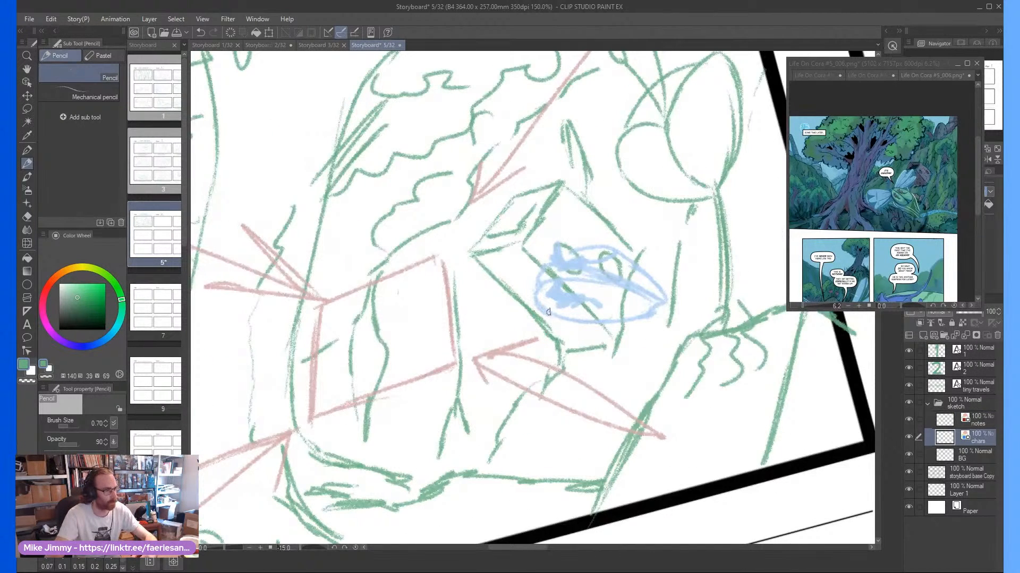
pyautogui.moveTo(547, 317)
pyautogui.mouseDown()
pyautogui.moveTo(513, 345)
pyautogui.moveTo(488, 396)
pyautogui.moveTo(554, 342)
pyautogui.moveTo(526, 441)
pyautogui.moveTo(544, 353)
pyautogui.moveTo(469, 418)
pyautogui.moveTo(499, 367)
pyautogui.mouseUp()
pyautogui.moveTo(567, 245)
pyautogui.mouseDown()
pyautogui.moveTo(606, 161)
pyautogui.moveTo(571, 247)
pyautogui.moveTo(617, 218)
pyautogui.moveTo(632, 187)
pyautogui.moveTo(585, 245)
pyautogui.mouseUp()
pyautogui.scroll(-2, 594, 212)
# Draw a motion arrow on the notes layer from the panel's lower-right corner up to the winged character
pyautogui.press('^')
pyautogui.press('^')
pyautogui.press('^')
pyautogui.press('^')
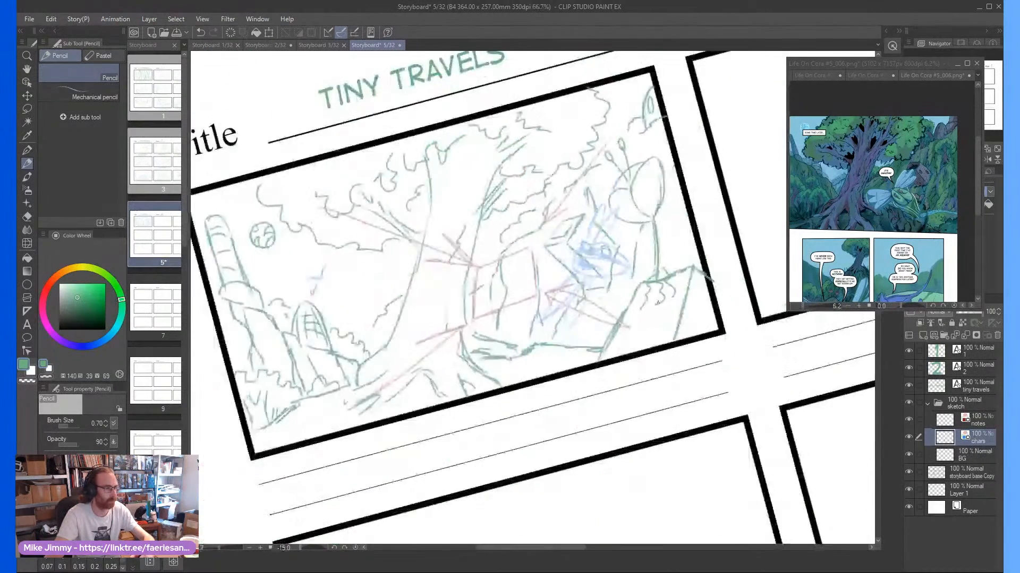
pyautogui.click(973, 426)
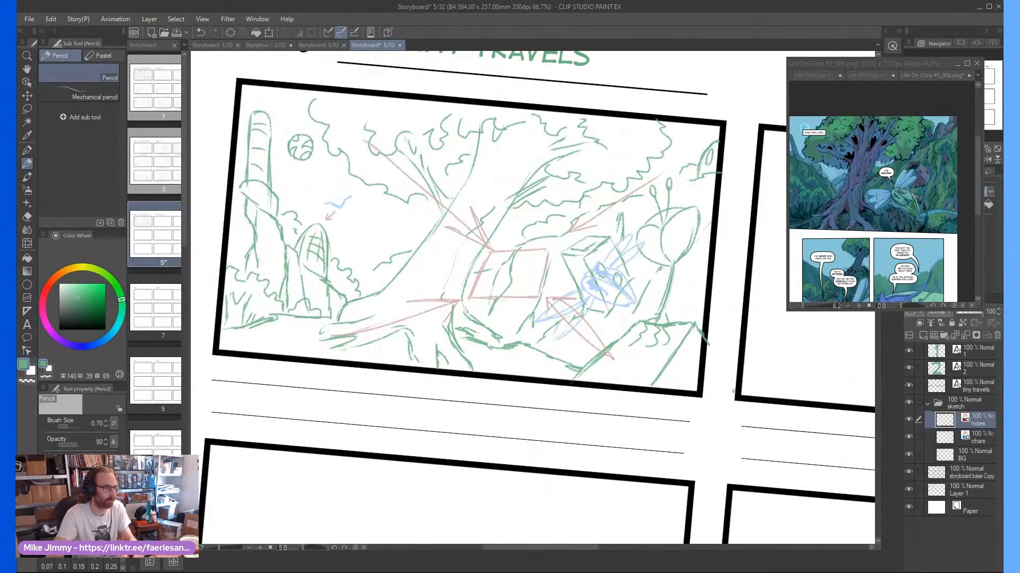
pyautogui.press('^')
pyautogui.press('^')
pyautogui.press('^')
pyautogui.scroll(2, 643, 307)
pyautogui.moveTo(625, 289); pyautogui.dragTo(711, 396)
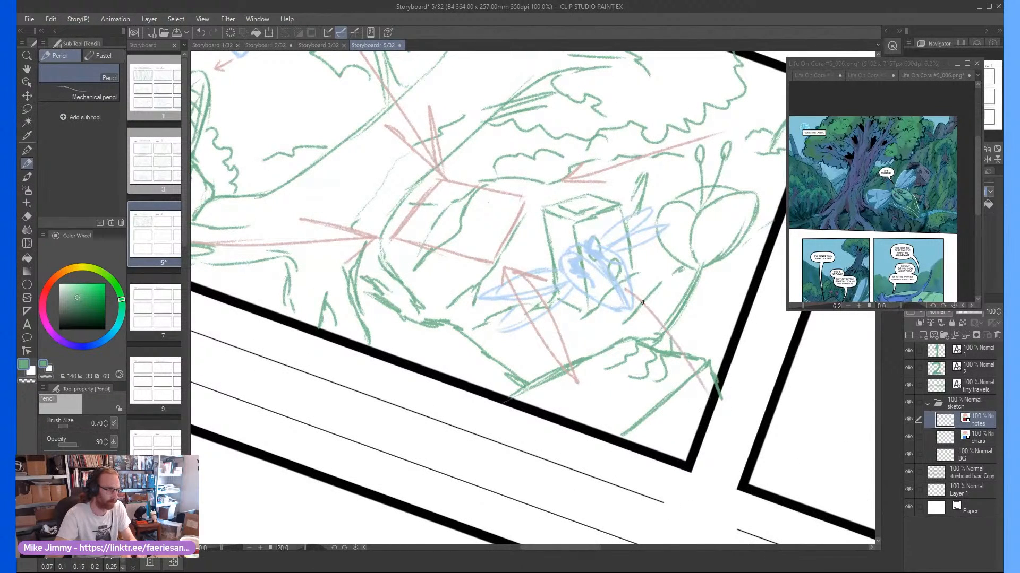
pyautogui.moveTo(625, 288)
pyautogui.mouseDown()
pyautogui.moveTo(656, 317)
pyautogui.moveTo(625, 292)
pyautogui.moveTo(647, 338)
pyautogui.mouseUp()
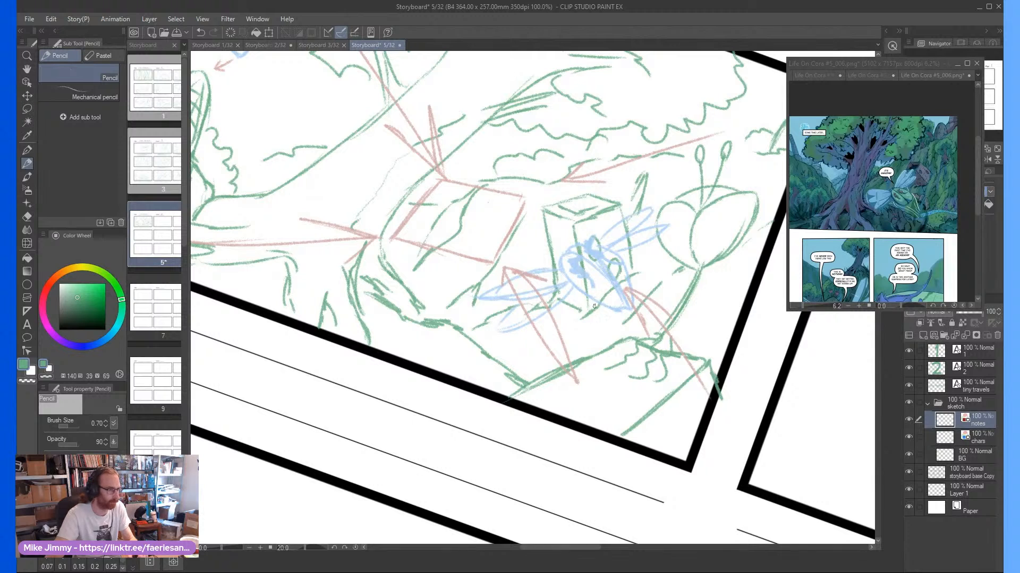
# Draw an arrow from the character leftward across the rectangular frame and hand-letter BEHIND above it
pyautogui.moveTo(539, 242)
pyautogui.mouseDown()
pyautogui.moveTo(439, 199)
pyautogui.moveTo(430, 208)
pyautogui.moveTo(501, 224)
pyautogui.moveTo(398, 214)
pyautogui.moveTo(414, 204)
pyautogui.moveTo(405, 228)
pyautogui.moveTo(453, 211)
pyautogui.moveTo(462, 234)
pyautogui.mouseUp()
pyautogui.press('-')
pyautogui.press('-')
pyautogui.press('-')
pyautogui.press('-')
pyautogui.hotkey('ctrl', '+')
pyautogui.hotkey('ctrl', '+')
pyautogui.moveTo(467, 199)
pyautogui.mouseDown()
pyautogui.moveTo(469, 229)
pyautogui.moveTo(495, 208)
pyautogui.moveTo(507, 220)
pyautogui.mouseUp()
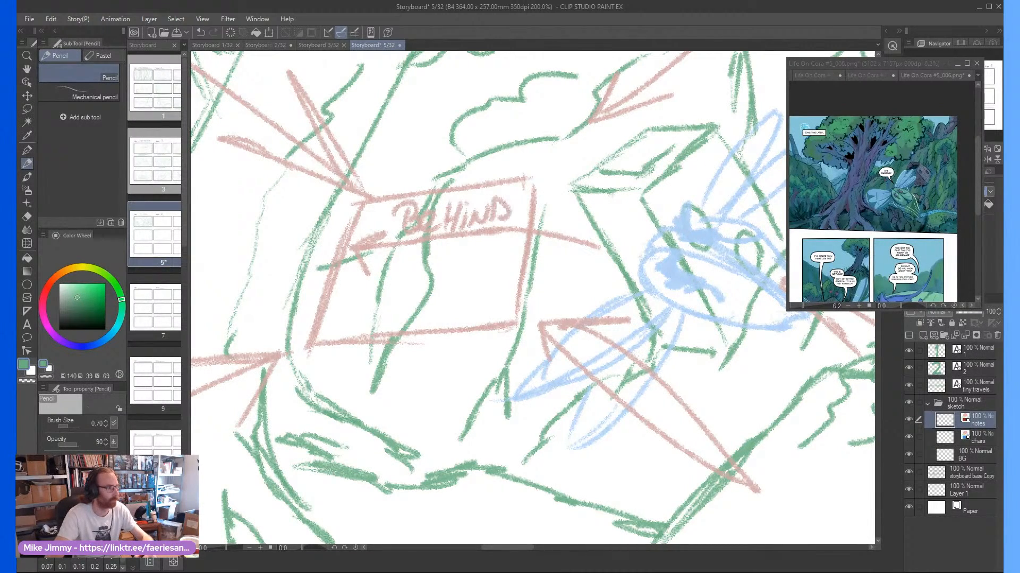
# Hand-letter TREE beneath the word BEHIND inside the rectangular frame
pyautogui.hotkey('ctrl', '-')
pyautogui.hotkey('ctrl', '-')
pyautogui.hotkey('ctrl', '-')
pyautogui.hotkey('ctrl', '+')
pyautogui.hotkey('ctrl', '+')
pyautogui.moveTo(428, 232); pyautogui.dragTo(427, 246)
pyautogui.moveTo(418, 234)
pyautogui.mouseDown()
pyautogui.moveTo(435, 230)
pyautogui.moveTo(438, 245)
pyautogui.mouseUp()
pyautogui.moveTo(439, 226); pyautogui.dragTo(469, 244)
pyautogui.moveTo(470, 228); pyautogui.dragTo(481, 242)
pyautogui.scroll(-3, 476, 265)
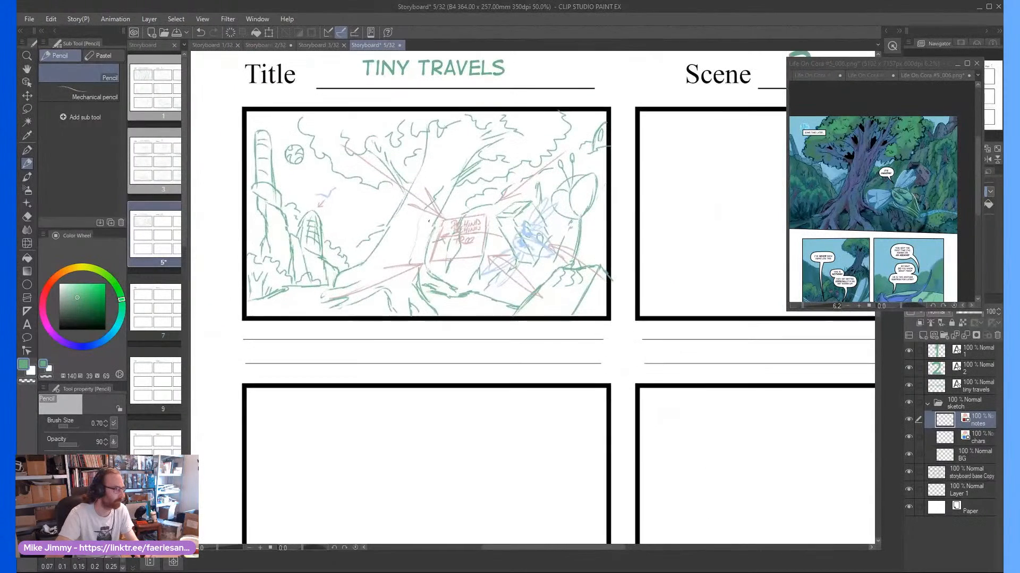
# Add the text "OGSTAN: IT'S AMAZING!" in DigitalStrip on the first caption line beneath the panel
pyautogui.scroll(1, 284, 327)
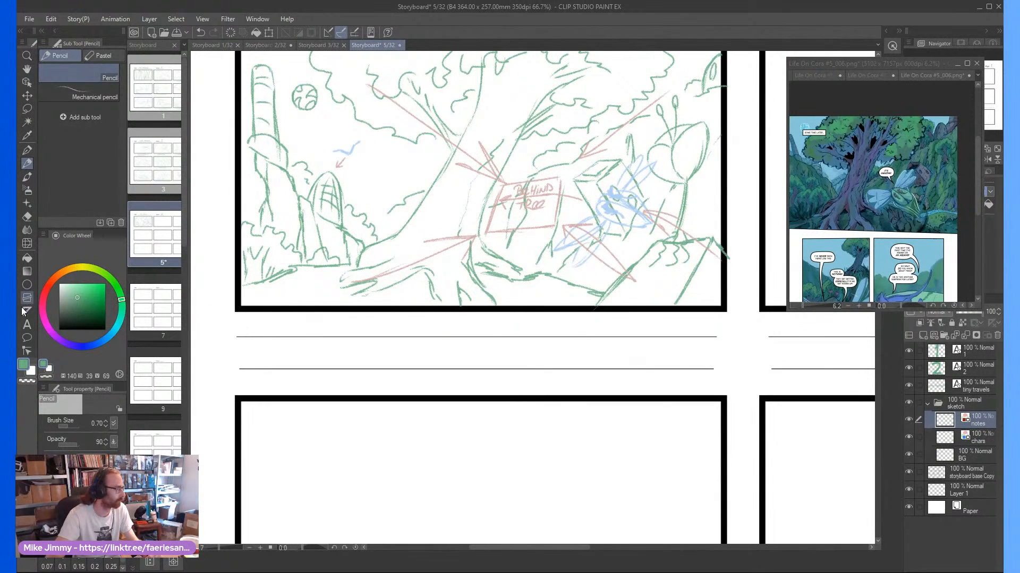
pyautogui.click(28, 325)
pyautogui.click(347, 336)
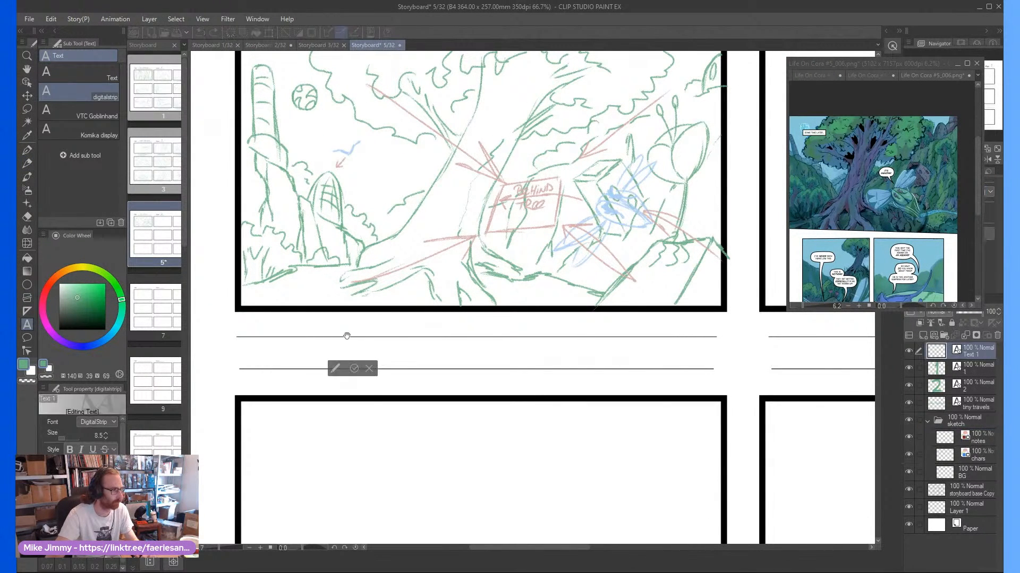
pyautogui.write('OGSTAN: ')
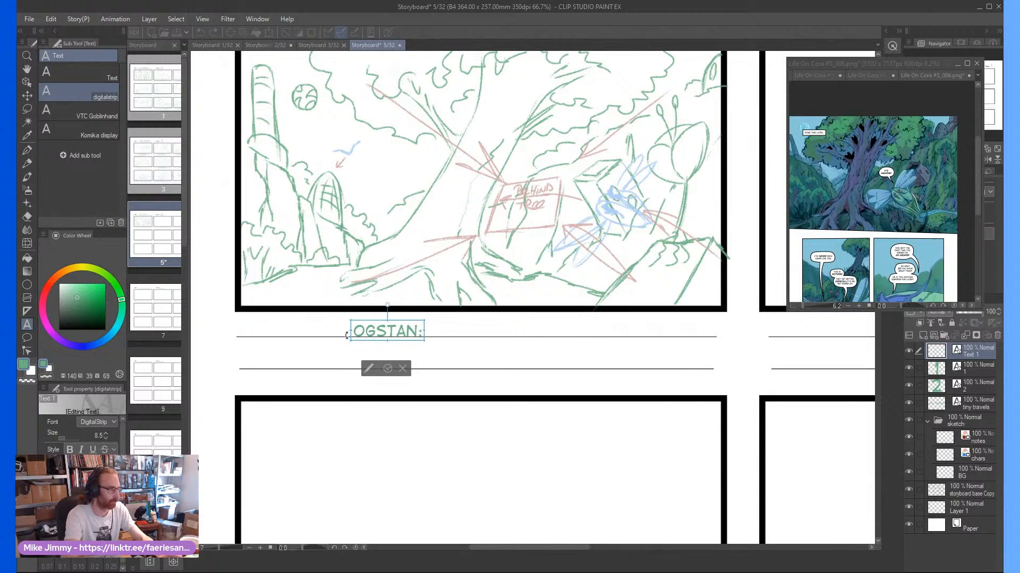
pyautogui.write("IT'S ")
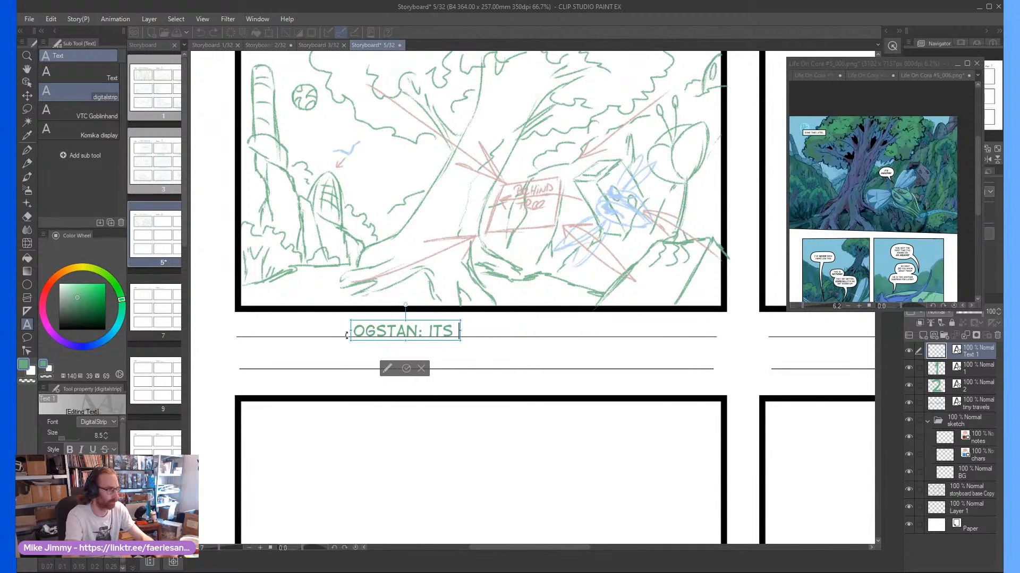
pyautogui.write('AMAZING!')
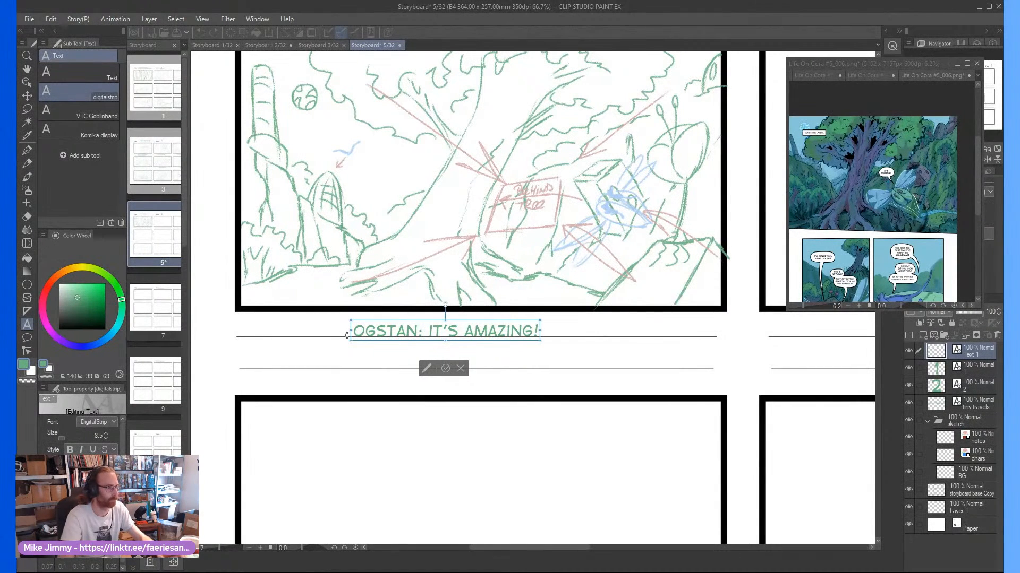
pyautogui.click(445, 368)
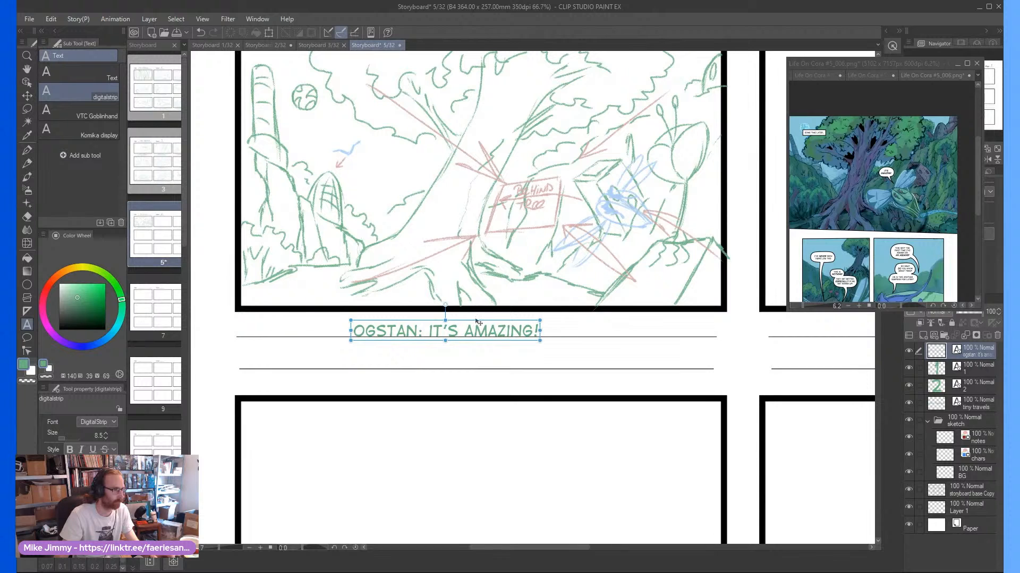
# Insert "(ASTOUNDED)" after OGSTAN in the first panel's caption and recentre the text above the first caption line
pyautogui.moveTo(476, 322); pyautogui.dragTo(484, 316)
pyautogui.click(426, 326)
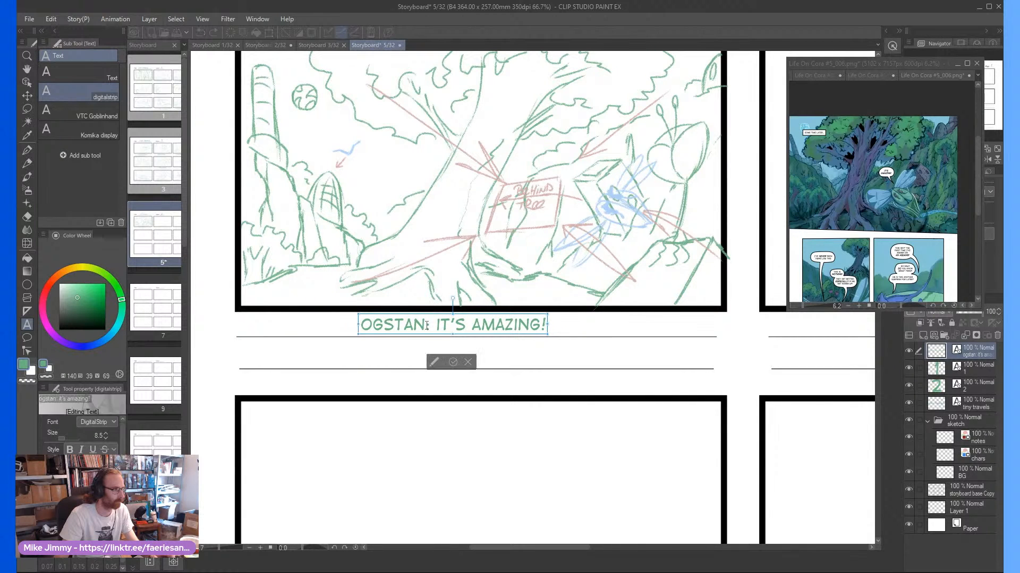
pyautogui.write('19')
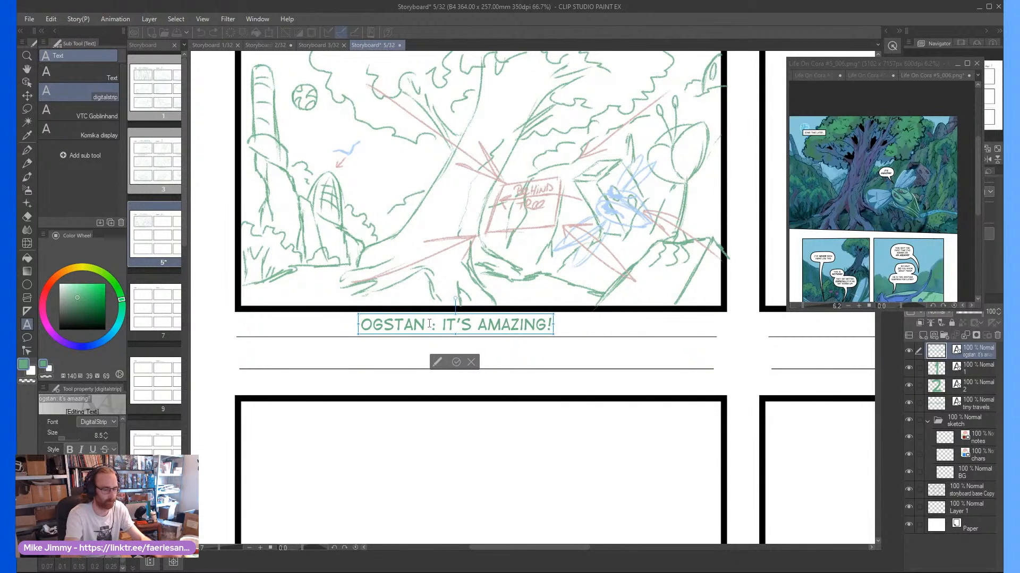
pyautogui.write('astounded')
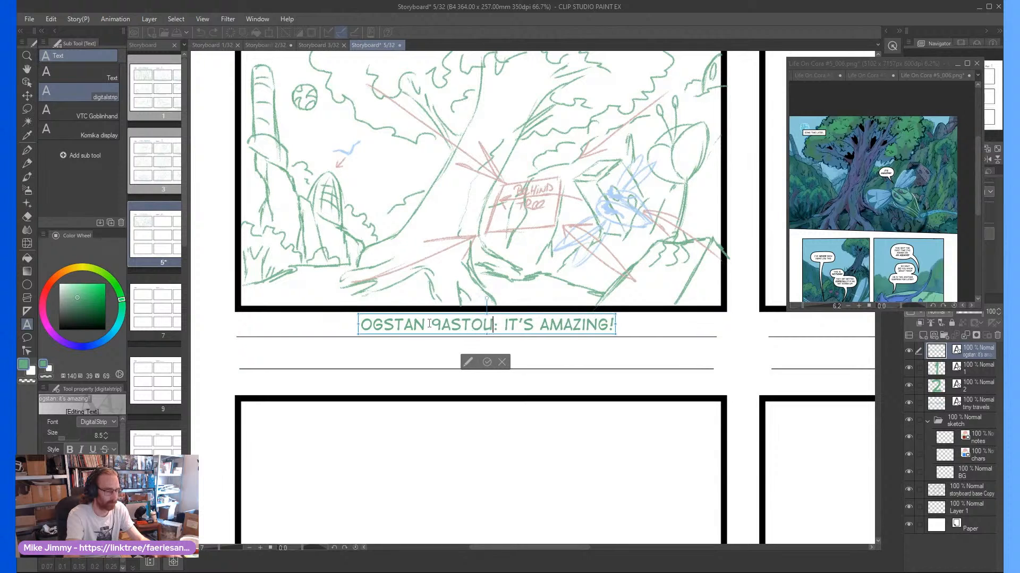
pyautogui.press('BackSpace')
pyautogui.press('BackSpace')
pyautogui.press('BackSpace')
pyautogui.press('BackSpace')
pyautogui.press('BackSpace')
pyautogui.press('BackSpace')
pyautogui.press('BackSpace')
pyautogui.press('BackSpace')
pyautogui.press('BackSpace')
pyautogui.press('BackSpace')
pyautogui.press('BackSpace')
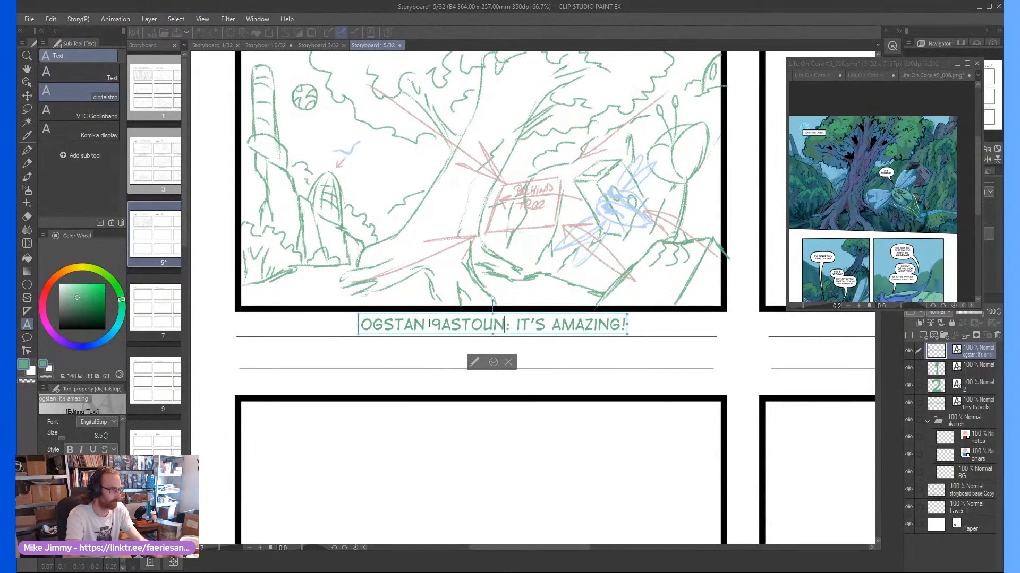
pyautogui.write('(astounded')
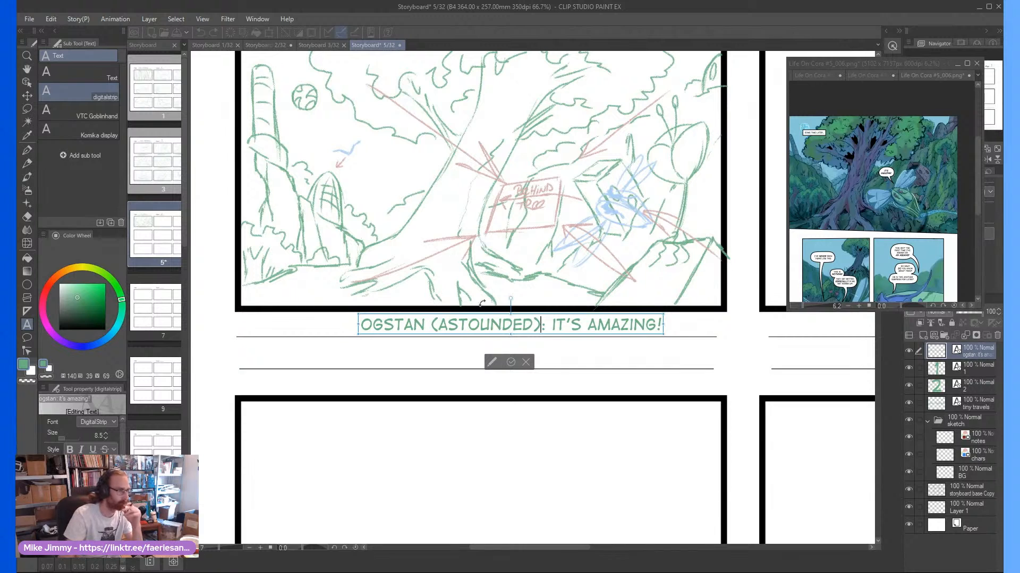
pyautogui.click(510, 362)
pyautogui.moveTo(534, 317); pyautogui.dragTo(499, 317)
# Examine the lower-left panel of the comic reference page for the staging of the second storyboard panel
pyautogui.scroll(-2, 600, 353)
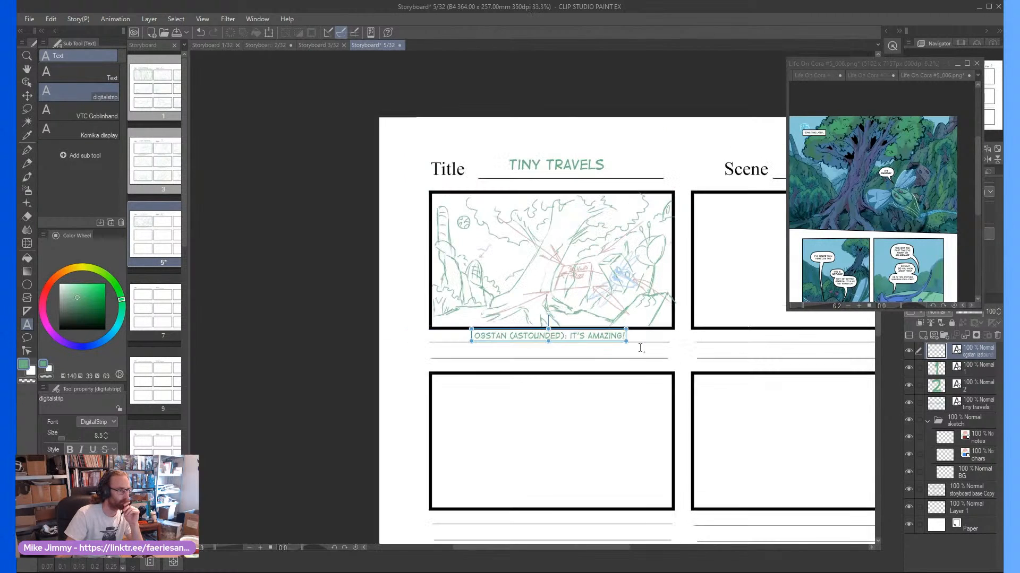
pyautogui.moveTo(547, 548); pyautogui.dragTo(600, 547)
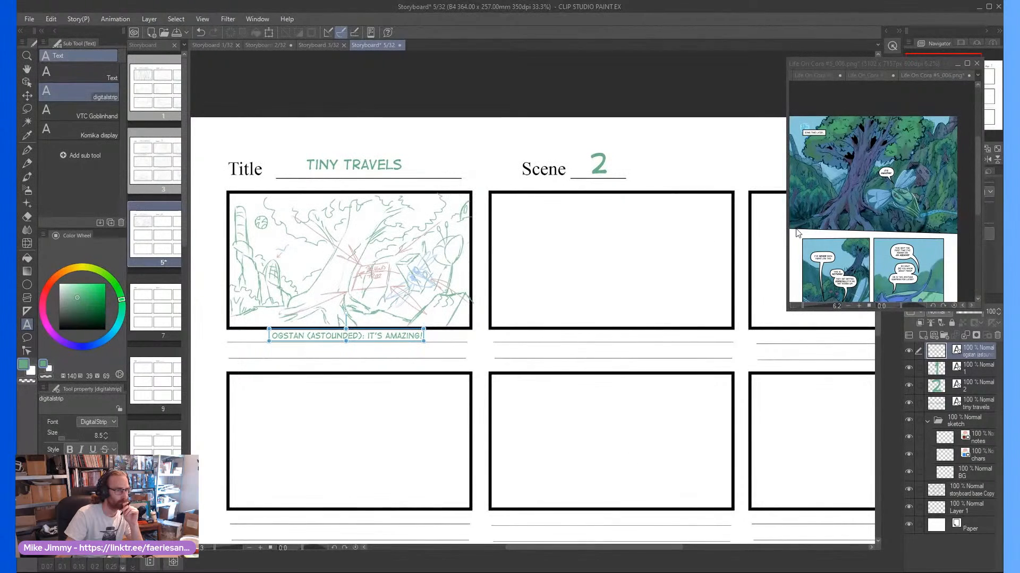
pyautogui.click(834, 264)
pyautogui.scroll(3, 835, 264)
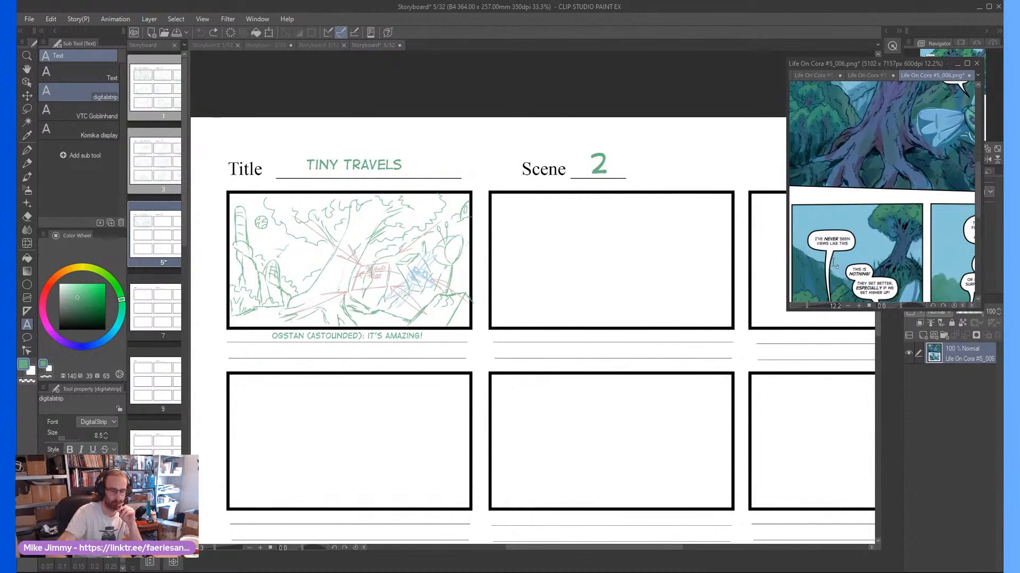
pyautogui.scroll(-4, 835, 264)
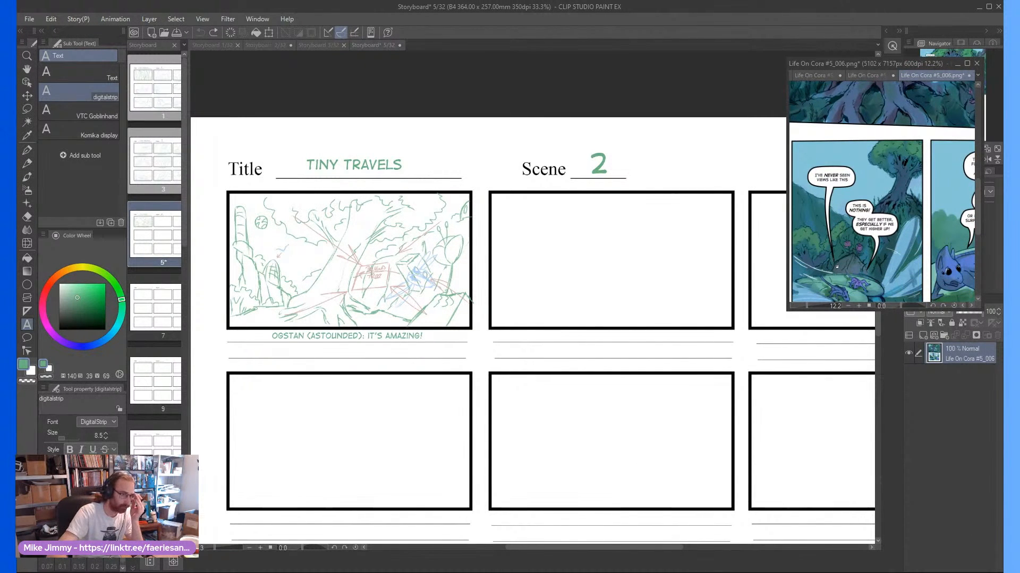
pyautogui.scroll(-2, 837, 267)
pyautogui.scroll(2, 837, 266)
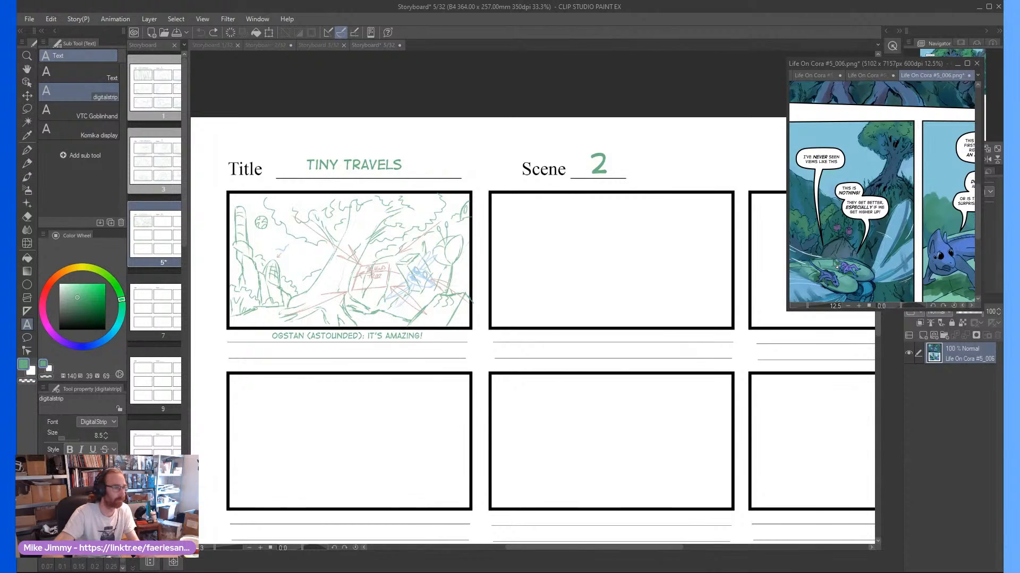
pyautogui.click(530, 242)
pyautogui.hscroll(1, 600, 247)
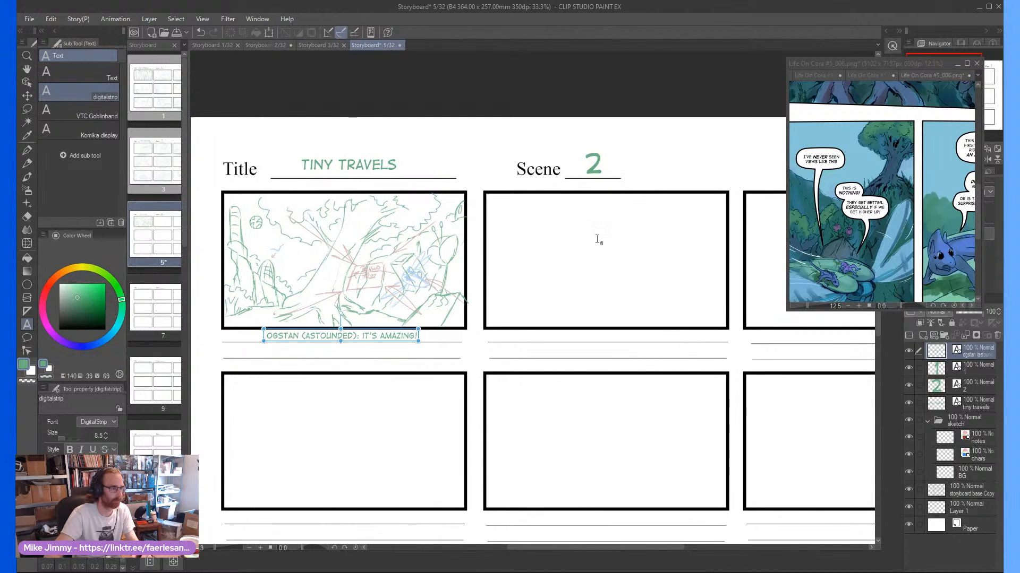
# With the Pencil on the BG layer, draw a long curved line down the middle of the second panel as a trunk edge
pyautogui.press('p')
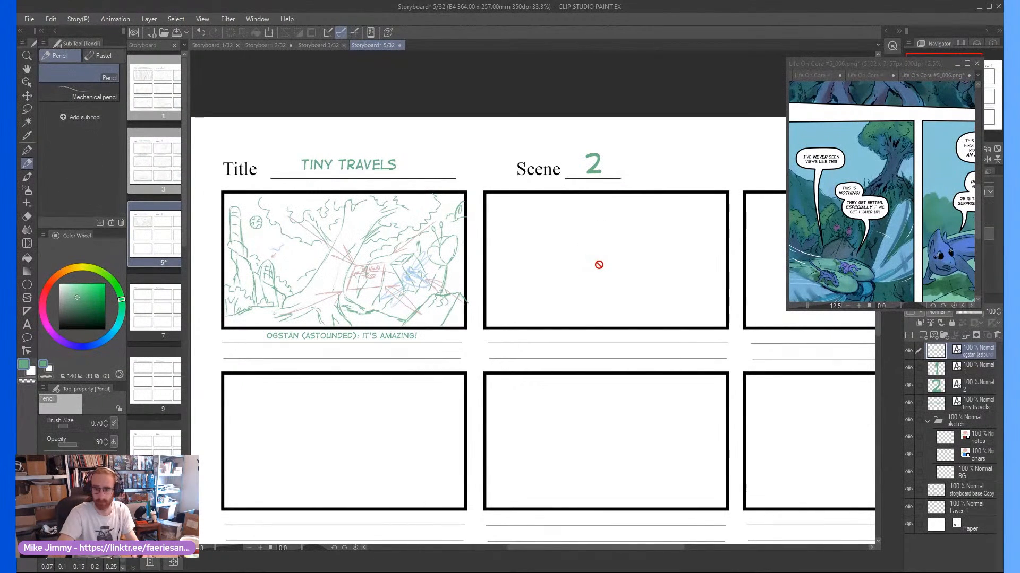
pyautogui.click(962, 473)
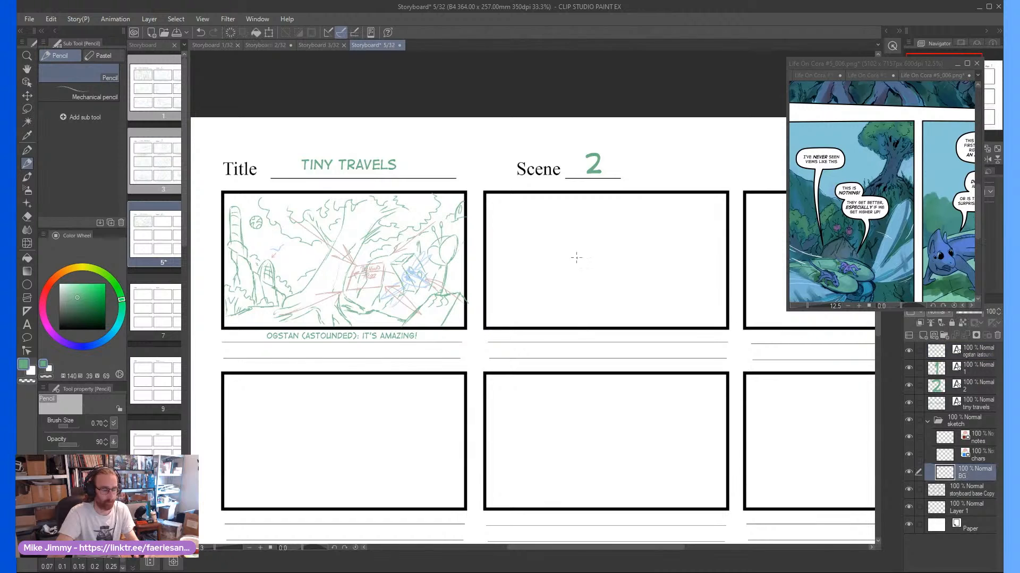
pyautogui.scroll(1, 541, 213)
pyautogui.scroll(-1, 665, 303)
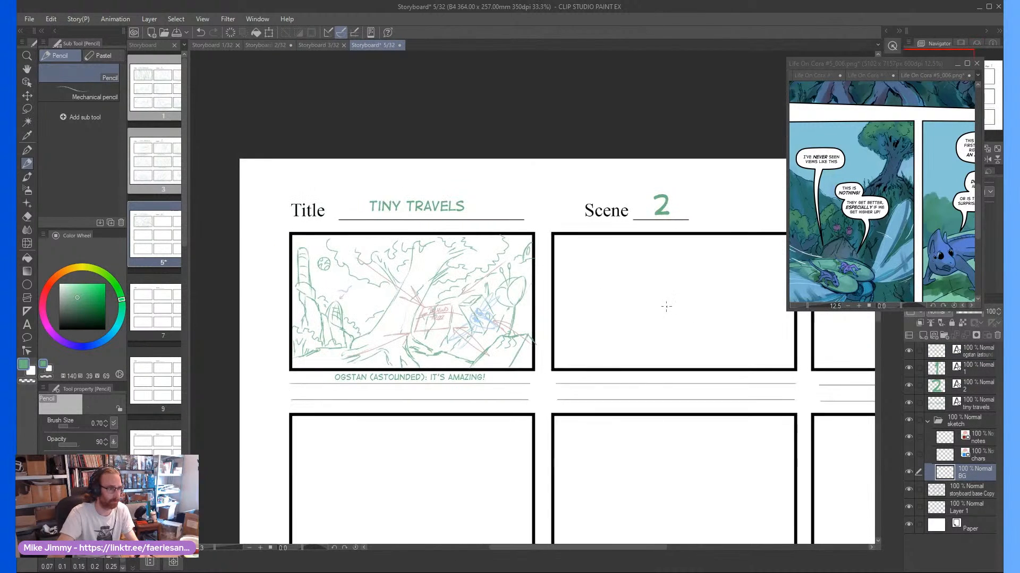
pyautogui.scroll(1, 672, 301)
pyautogui.hscroll(1, 674, 299)
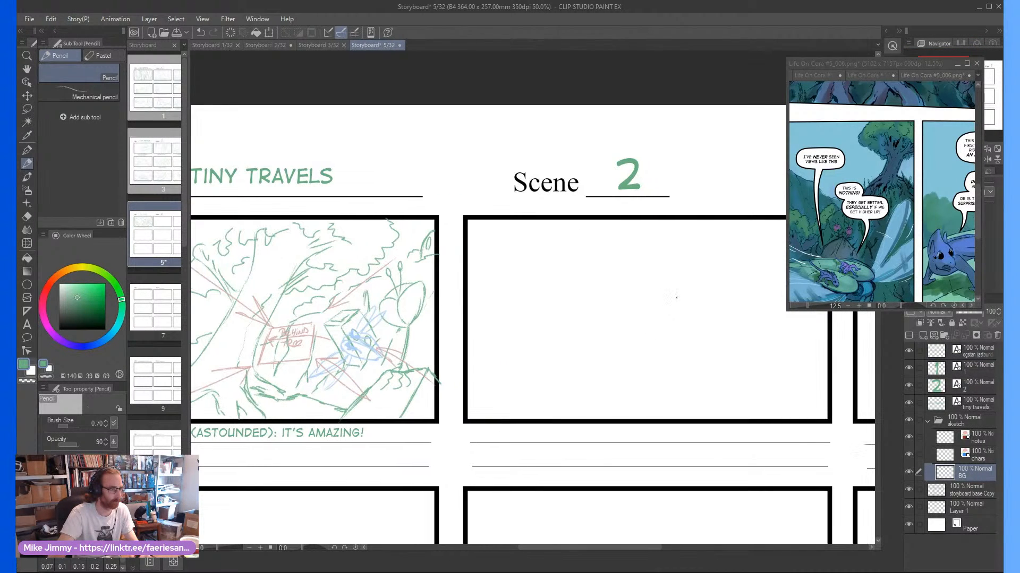
pyautogui.scroll(-1, 661, 307)
pyautogui.scroll(1, 660, 308)
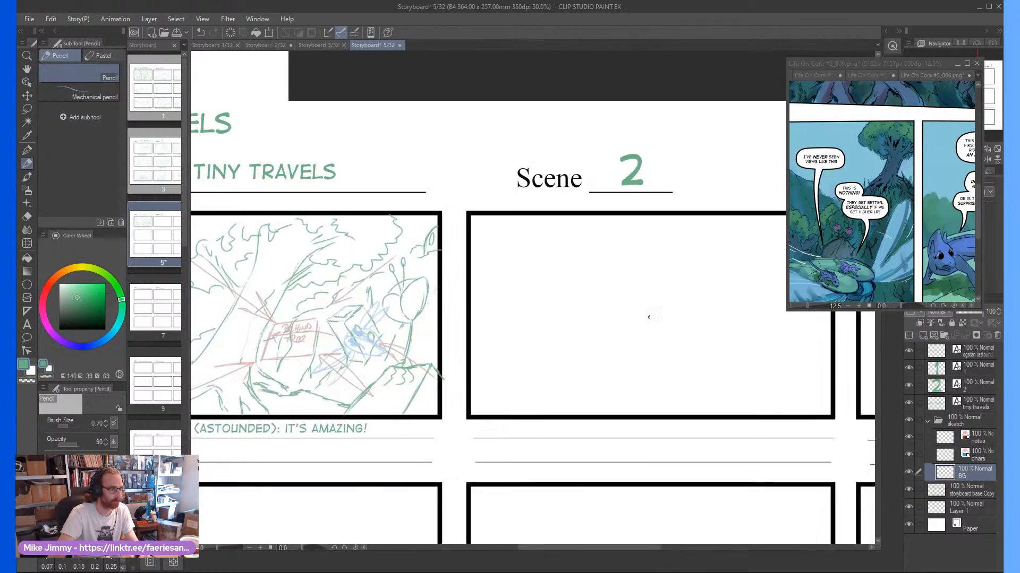
pyautogui.scroll(-1, 656, 315)
pyautogui.scroll(1, 656, 317)
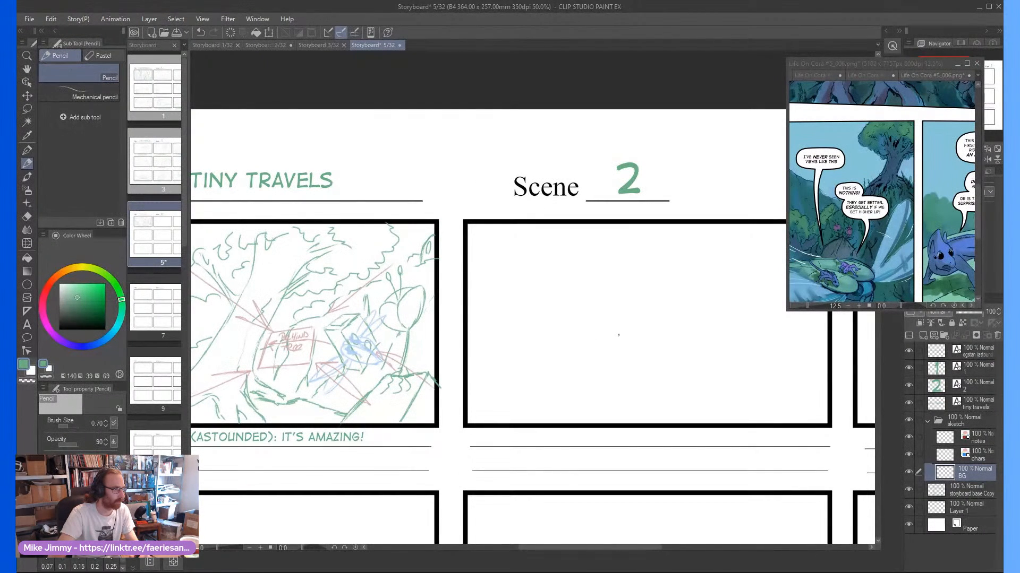
pyautogui.scroll(-1, 629, 315)
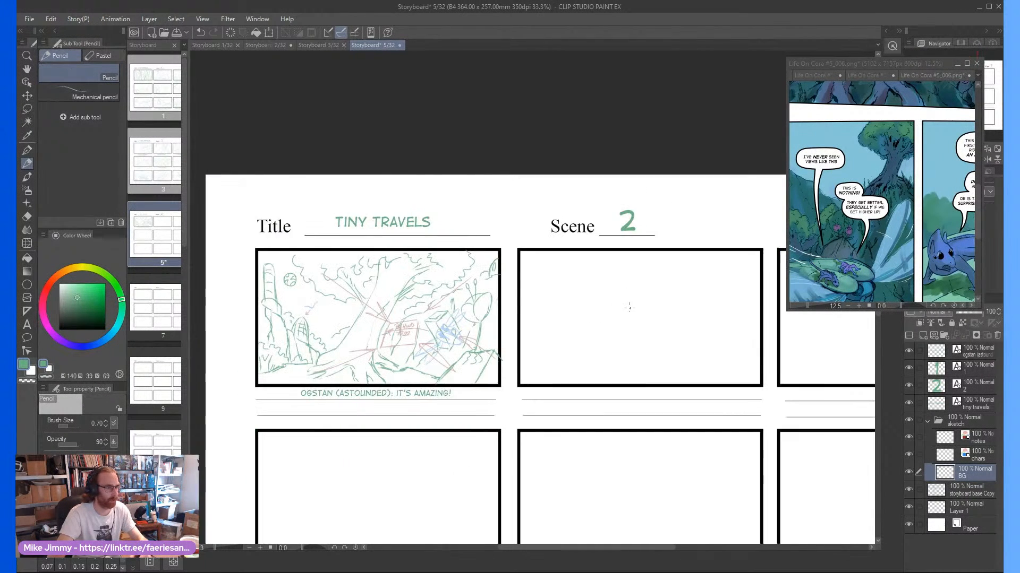
pyautogui.scroll(1, 628, 304)
pyautogui.moveTo(663, 236)
pyautogui.mouseDown()
pyautogui.moveTo(618, 352)
pyautogui.moveTo(611, 416)
pyautogui.mouseUp()
pyautogui.moveTo(627, 322); pyautogui.dragTo(613, 422)
# Draw the trunk's left edge as a heavy slanted line from the second panel's upper border to its lower-left corner
pyautogui.moveTo(524, 219); pyautogui.dragTo(494, 322)
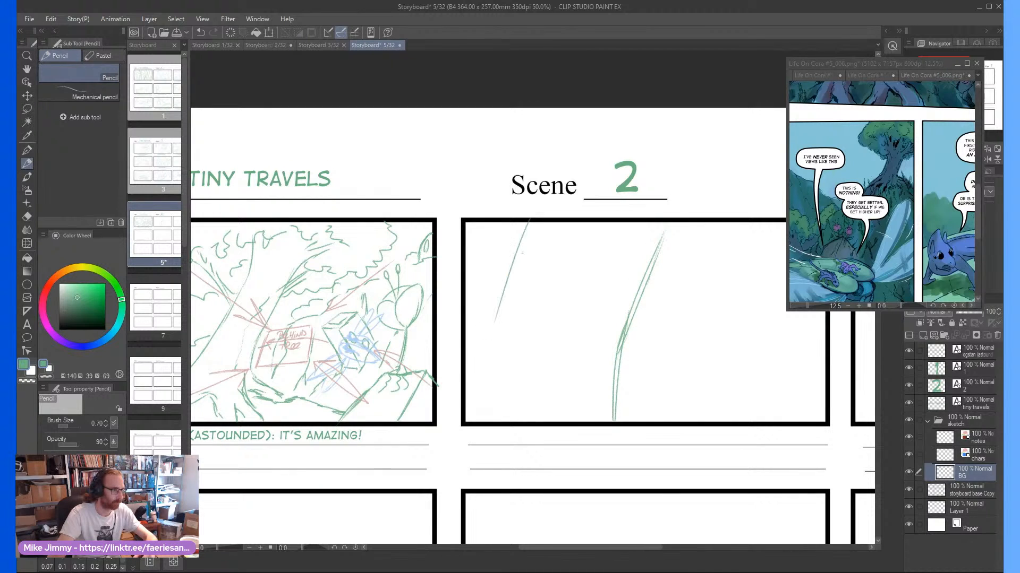
pyautogui.moveTo(528, 241); pyautogui.dragTo(475, 391)
pyautogui.moveTo(509, 290); pyautogui.dragTo(456, 416)
pyautogui.moveTo(518, 256); pyautogui.dragTo(471, 387)
pyautogui.moveTo(531, 226); pyautogui.dragTo(514, 273)
pyautogui.moveTo(532, 221); pyautogui.dragTo(519, 256)
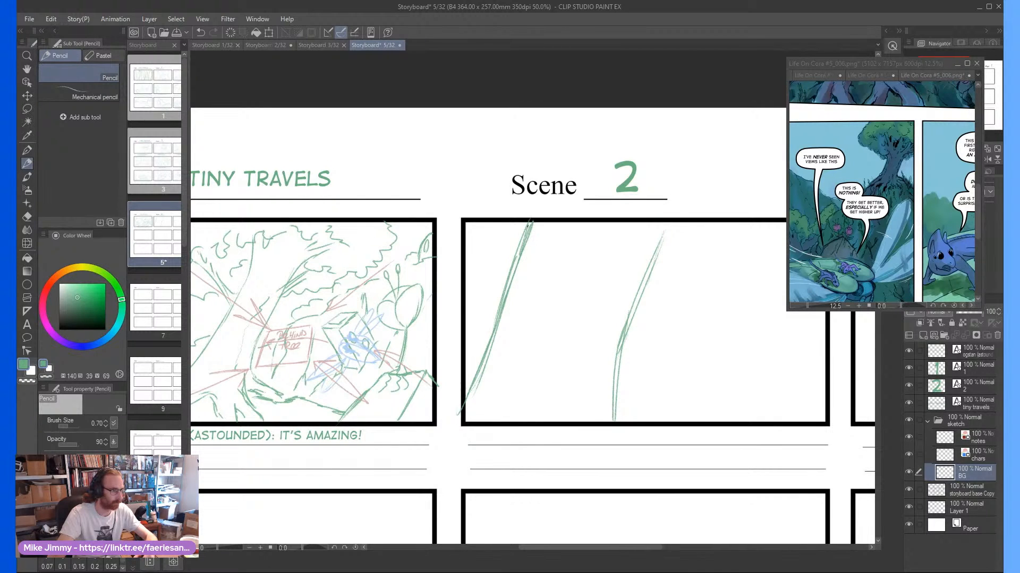
# Thicken the trunk's right edge and add slanted bark strokes along its inner side
pyautogui.moveTo(668, 225); pyautogui.dragTo(625, 317)
pyautogui.moveTo(651, 263)
pyautogui.mouseDown()
pyautogui.moveTo(607, 372)
pyautogui.moveTo(611, 425)
pyautogui.mouseUp()
pyautogui.moveTo(642, 275)
pyautogui.mouseDown()
pyautogui.moveTo(607, 336)
pyautogui.moveTo(591, 415)
pyautogui.moveTo(592, 385)
pyautogui.mouseUp()
pyautogui.moveTo(645, 242); pyautogui.dragTo(616, 300)
pyautogui.moveTo(592, 335); pyautogui.dragTo(586, 367)
pyautogui.moveTo(609, 273); pyautogui.dragTo(598, 299)
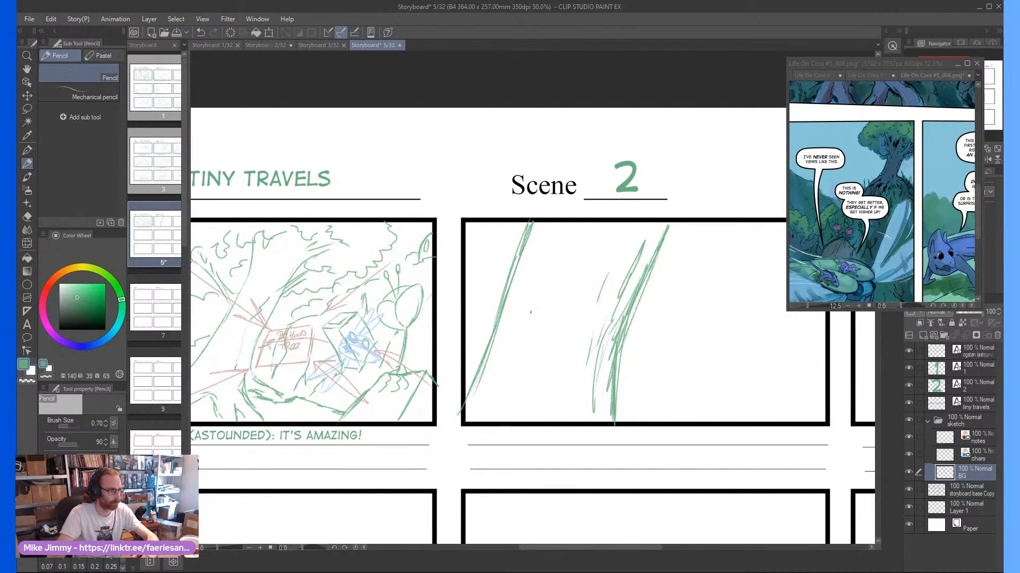
# Hand-letter TREE diagonally up the trunk between its two edges
pyautogui.moveTo(523, 350)
pyautogui.mouseDown()
pyautogui.moveTo(550, 372)
pyautogui.moveTo(537, 342)
pyautogui.moveTo(561, 315)
pyautogui.mouseUp()
pyautogui.moveTo(574, 311); pyautogui.dragTo(588, 326)
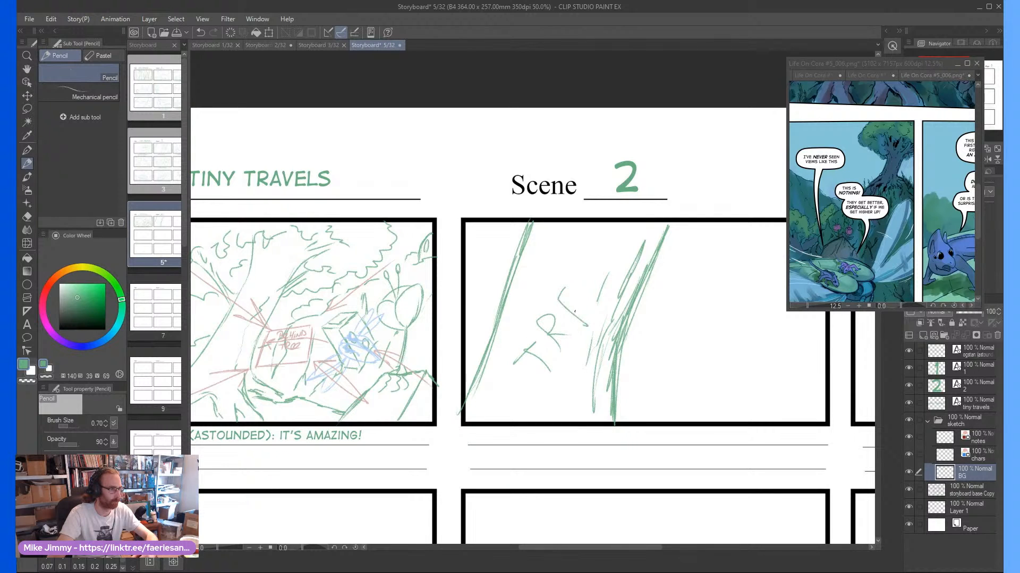
pyautogui.moveTo(570, 253); pyautogui.dragTo(589, 277)
# Draw a motion arrow on the notes layer pointing right from behind the trunk into the open area of the second panel
pyautogui.scroll(-1, 596, 337)
pyautogui.scroll(1, 616, 322)
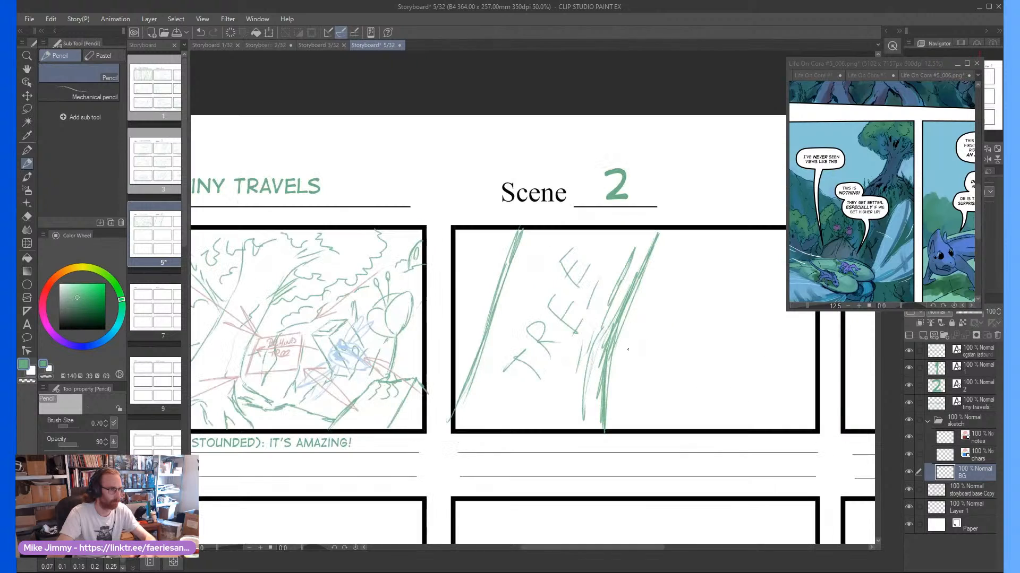
pyautogui.click(976, 440)
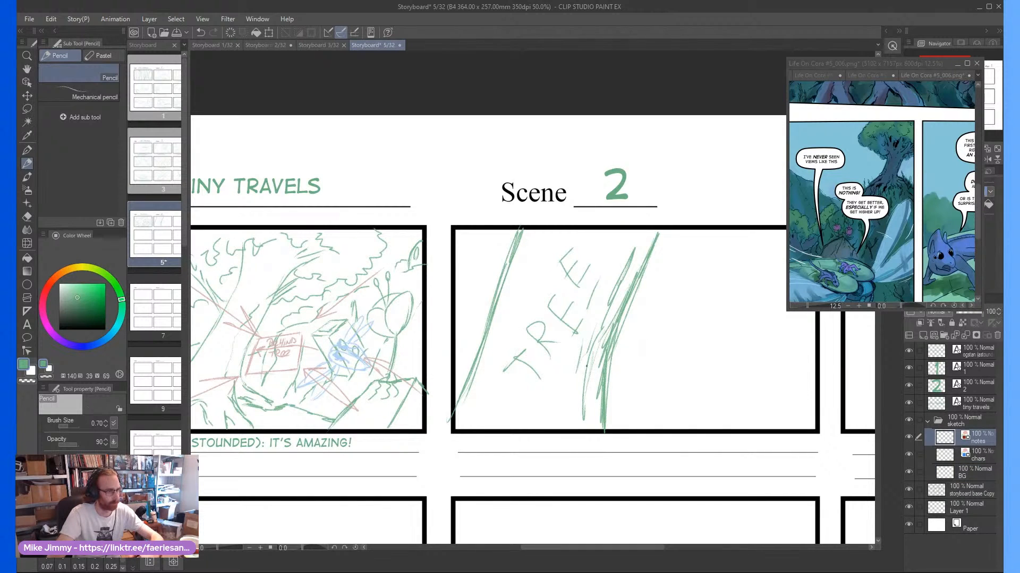
pyautogui.moveTo(578, 366)
pyautogui.mouseDown()
pyautogui.moveTo(730, 369)
pyautogui.moveTo(694, 387)
pyautogui.mouseUp()
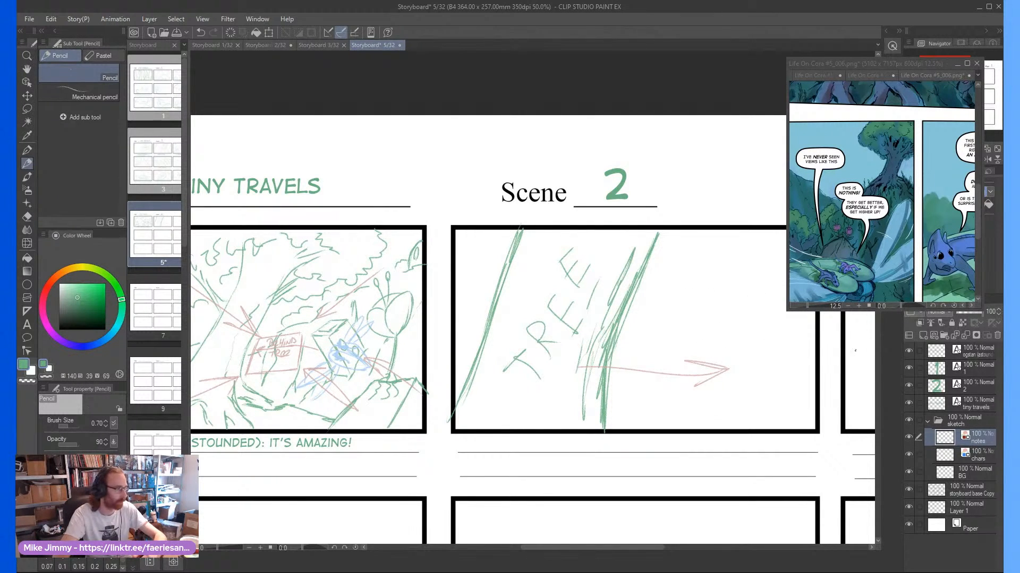
# Sketch the flying creature's round head and long tapering body on the chars layer, right of the trunk
pyautogui.click(971, 455)
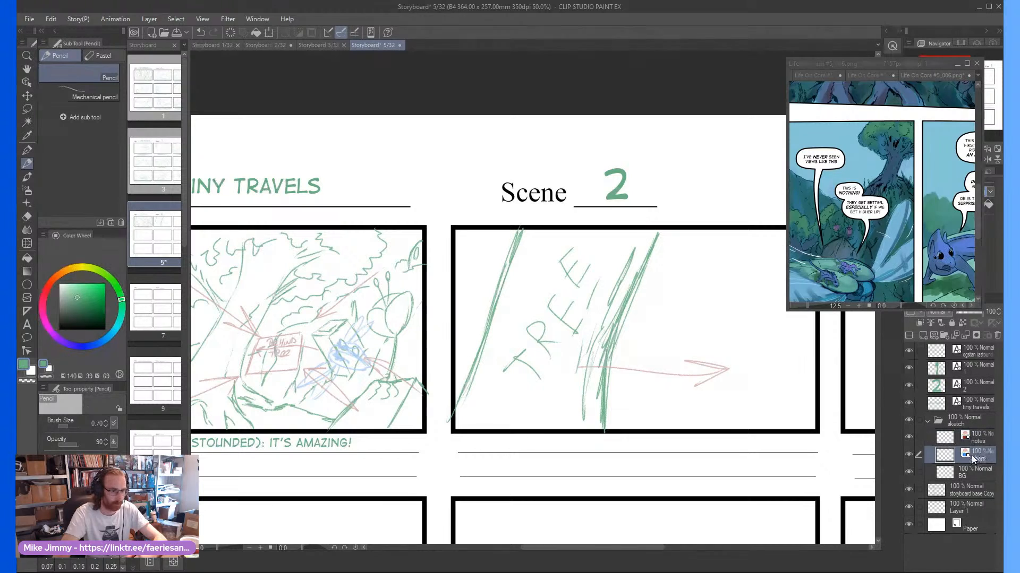
pyautogui.scroll(1, 703, 329)
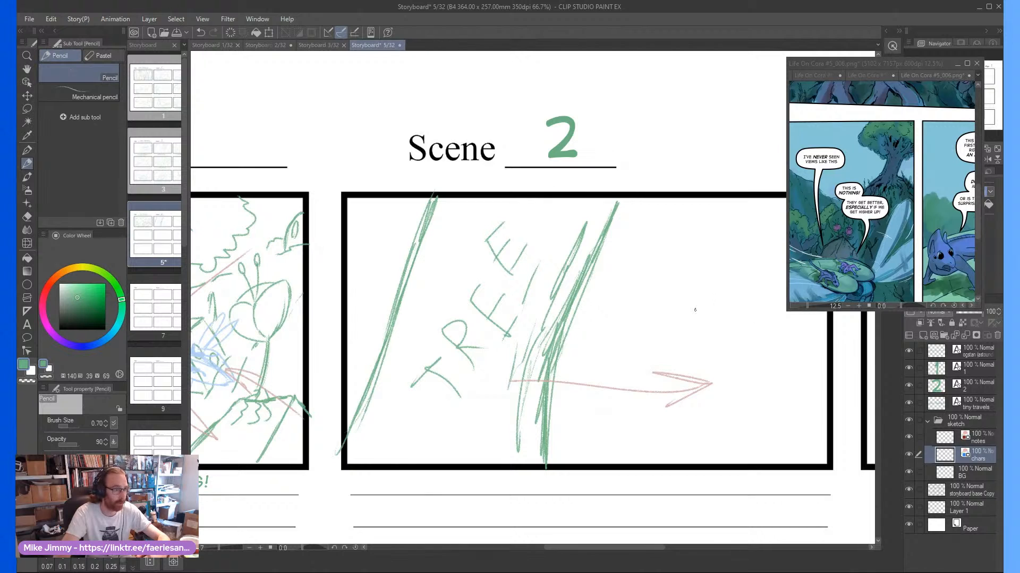
pyautogui.scroll(-1, 701, 313)
pyautogui.scroll(1, 734, 331)
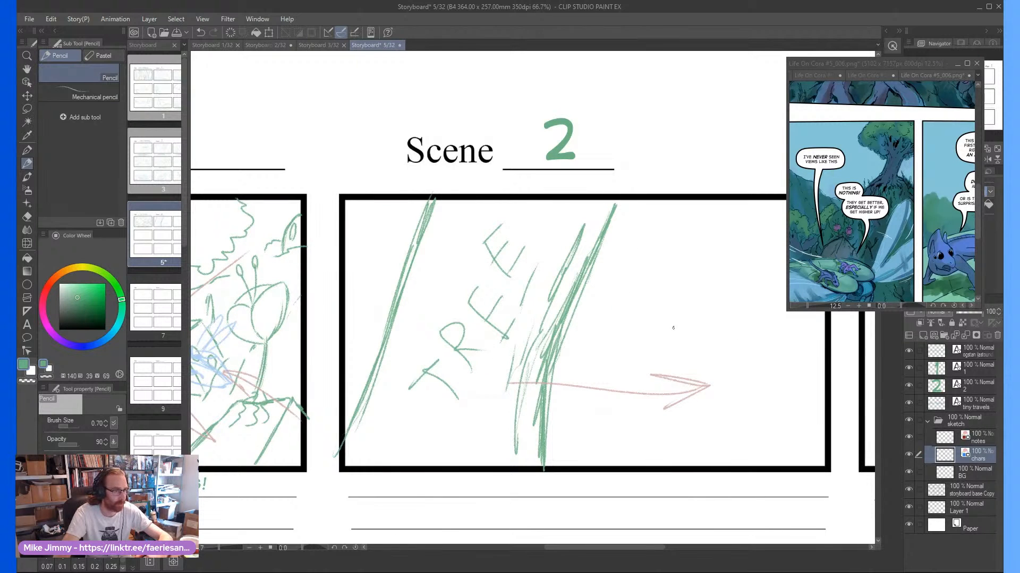
pyautogui.moveTo(672, 346)
pyautogui.mouseDown()
pyautogui.moveTo(777, 335)
pyautogui.moveTo(788, 325)
pyautogui.moveTo(665, 329)
pyautogui.moveTo(654, 359)
pyautogui.moveTo(671, 366)
pyautogui.moveTo(690, 398)
pyautogui.moveTo(670, 371)
pyautogui.moveTo(765, 378)
pyautogui.moveTo(810, 349)
pyautogui.mouseUp()
pyautogui.scroll(1, 663, 340)
pyautogui.scroll(-1, 701, 366)
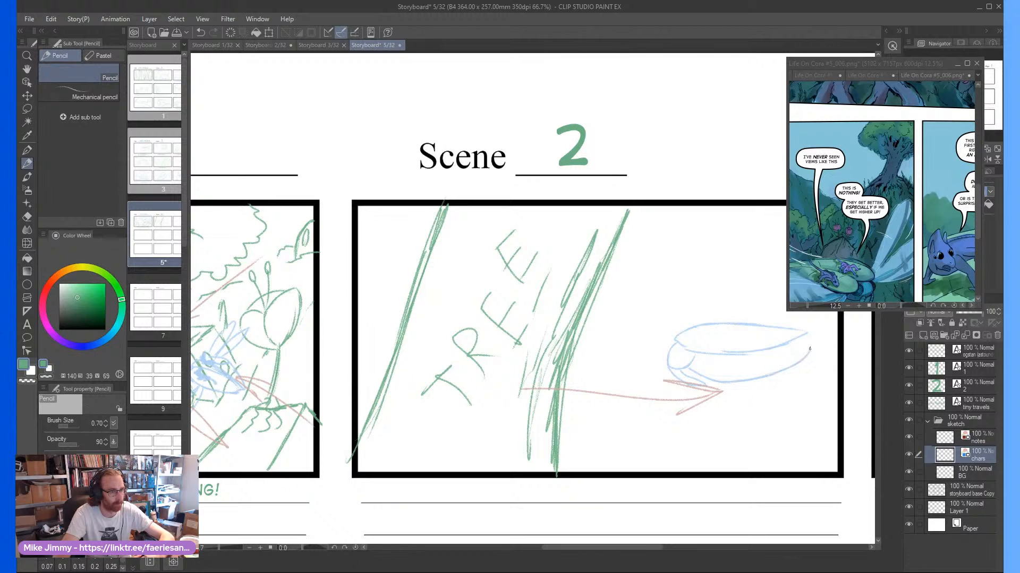
# Add an upper and a lower wing to the flying creature behind its head
pyautogui.scroll(-1, 780, 333)
pyautogui.scroll(1, 692, 339)
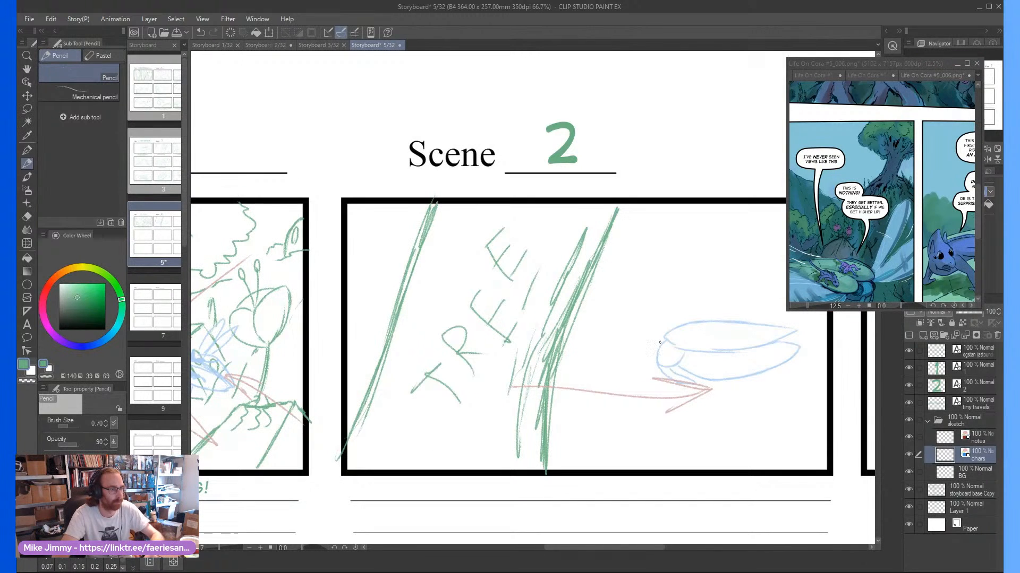
pyautogui.moveTo(692, 339)
pyautogui.mouseDown()
pyautogui.moveTo(674, 338)
pyautogui.moveTo(683, 345)
pyautogui.moveTo(651, 406)
pyautogui.moveTo(671, 369)
pyautogui.mouseUp()
pyautogui.scroll(4, 719, 304)
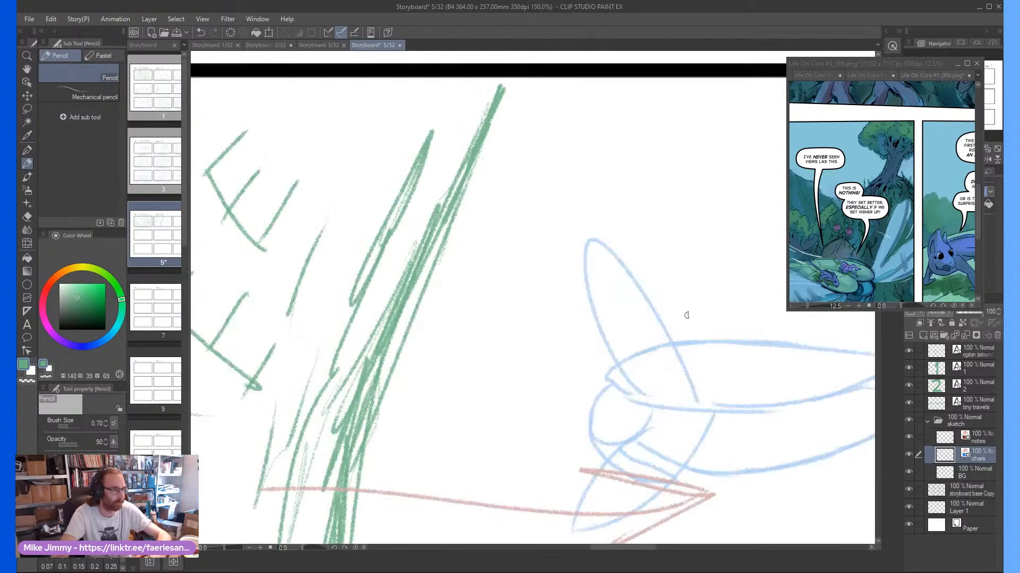
# Sketch a small rider with swept-back hair and a reclining body on top of the flying creature
pyautogui.moveTo(711, 300)
pyautogui.mouseDown()
pyautogui.moveTo(672, 316)
pyautogui.moveTo(689, 321)
pyautogui.moveTo(741, 260)
pyautogui.moveTo(749, 265)
pyautogui.moveTo(705, 305)
pyautogui.moveTo(736, 303)
pyautogui.moveTo(661, 321)
pyautogui.mouseUp()
pyautogui.scroll(-4, 683, 326)
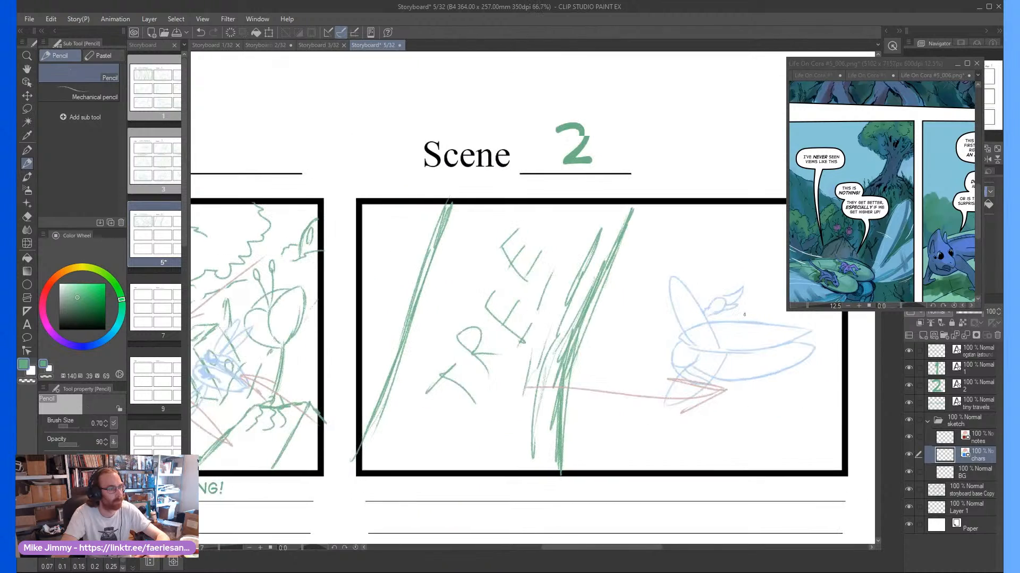
pyautogui.scroll(4, 701, 309)
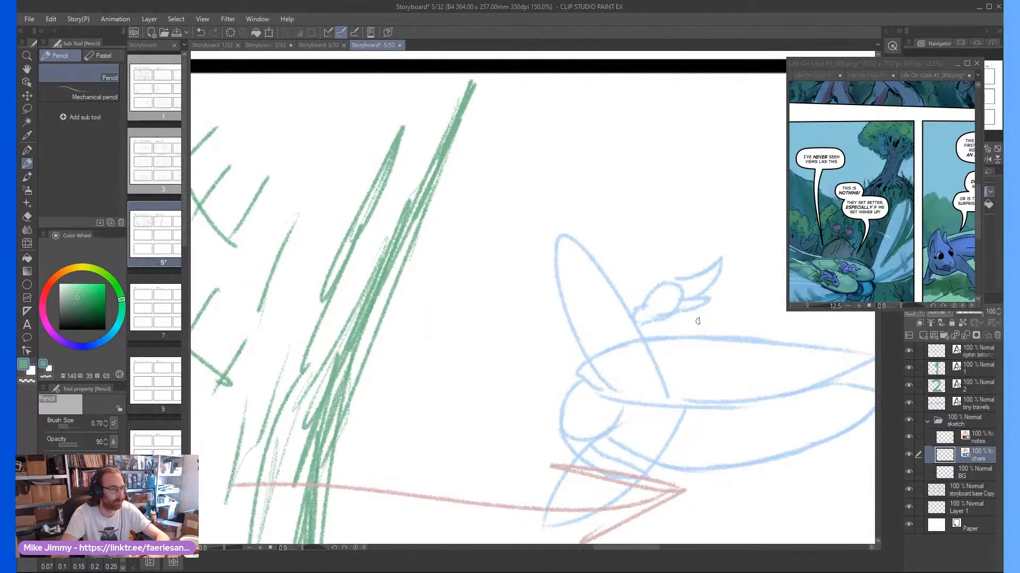
pyautogui.scroll(-2, 699, 320)
pyautogui.scroll(2, 699, 321)
pyautogui.moveTo(700, 312)
pyautogui.mouseDown()
pyautogui.moveTo(742, 319)
pyautogui.moveTo(785, 308)
pyautogui.moveTo(659, 307)
pyautogui.mouseUp()
pyautogui.scroll(-2, 760, 312)
pyautogui.scroll(-1, 933, 267)
# Try extending the rider's sketch with a long trailing body and tail, following the riders in the comic reference
pyautogui.click(923, 266)
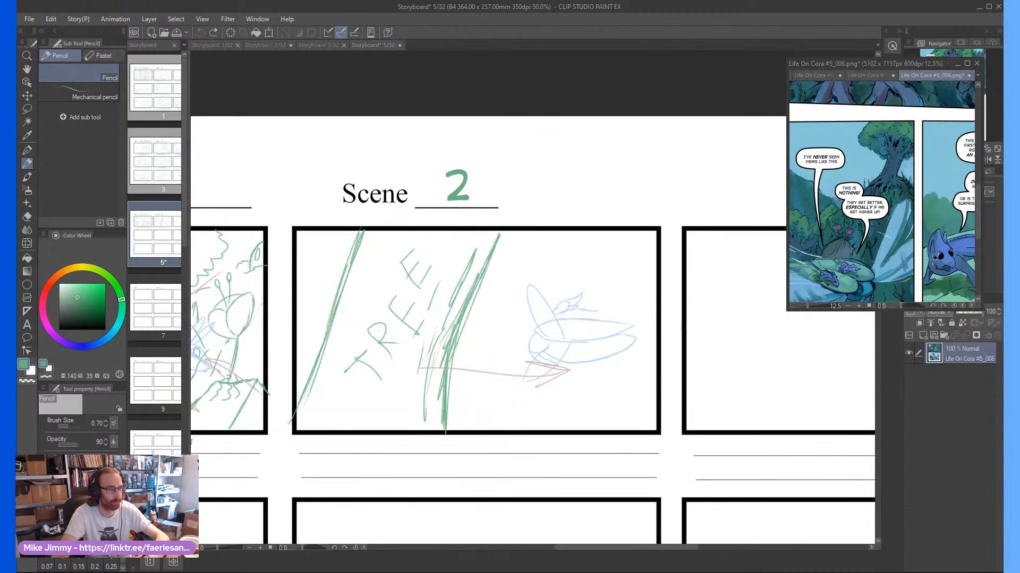
pyautogui.scroll(-2, 925, 268)
pyautogui.moveTo(934, 278); pyautogui.dragTo(925, 273)
pyautogui.scroll(4, 877, 280)
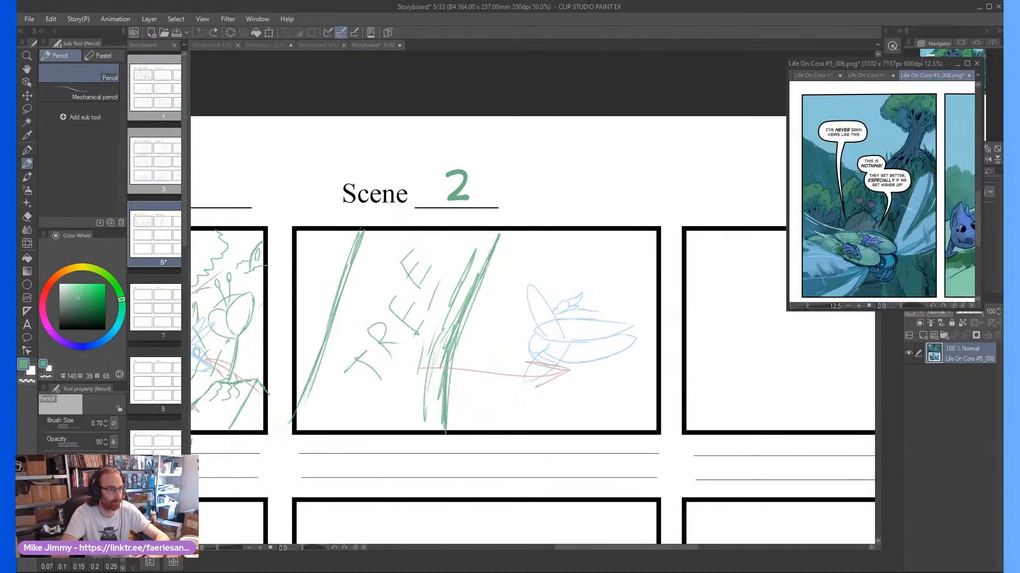
pyautogui.scroll(2, 576, 297)
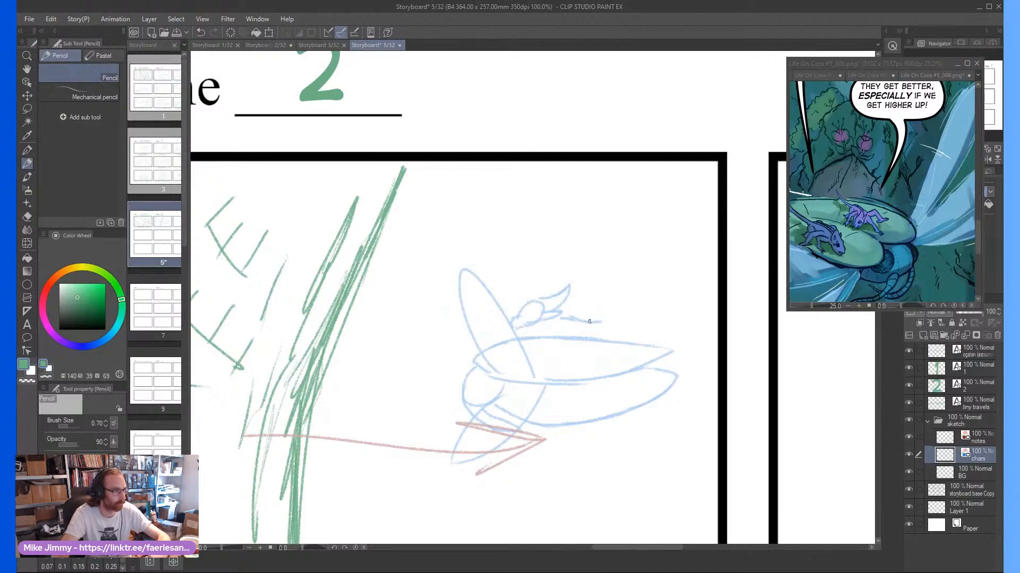
pyautogui.moveTo(589, 321)
pyautogui.mouseDown()
pyautogui.moveTo(644, 318)
pyautogui.moveTo(678, 299)
pyautogui.moveTo(640, 324)
pyautogui.moveTo(566, 333)
pyautogui.mouseUp()
pyautogui.scroll(2, 561, 318)
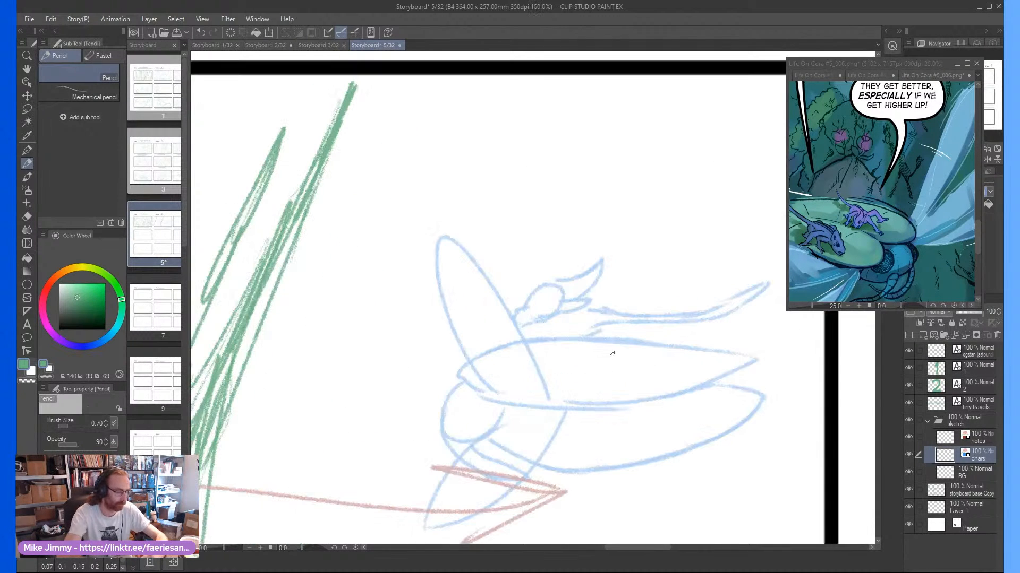
# Erase the rider and redraw it smaller, crouching on the flying creature with a pointed ear, short legs and straight tail
pyautogui.press('e')
pyautogui.moveTo(597, 272)
pyautogui.mouseDown()
pyautogui.moveTo(546, 311)
pyautogui.moveTo(528, 307)
pyautogui.moveTo(604, 302)
pyautogui.moveTo(594, 316)
pyautogui.moveTo(662, 320)
pyautogui.moveTo(746, 313)
pyautogui.moveTo(760, 287)
pyautogui.mouseUp()
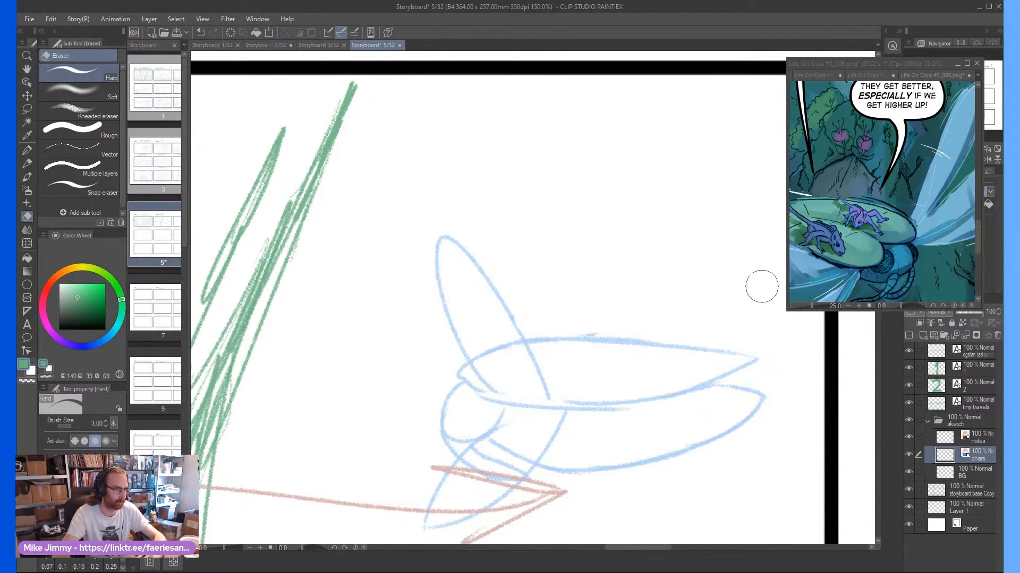
pyautogui.press('p')
pyautogui.moveTo(553, 317)
pyautogui.mouseDown()
pyautogui.moveTo(551, 294)
pyautogui.moveTo(535, 306)
pyautogui.moveTo(552, 318)
pyautogui.moveTo(527, 310)
pyautogui.moveTo(519, 319)
pyautogui.moveTo(540, 321)
pyautogui.moveTo(566, 297)
pyautogui.moveTo(543, 294)
pyautogui.moveTo(555, 273)
pyautogui.moveTo(561, 303)
pyautogui.moveTo(574, 292)
pyautogui.moveTo(572, 301)
pyautogui.moveTo(590, 307)
pyautogui.moveTo(673, 303)
pyautogui.moveTo(567, 332)
pyautogui.moveTo(559, 322)
pyautogui.moveTo(549, 333)
pyautogui.moveTo(583, 339)
pyautogui.mouseUp()
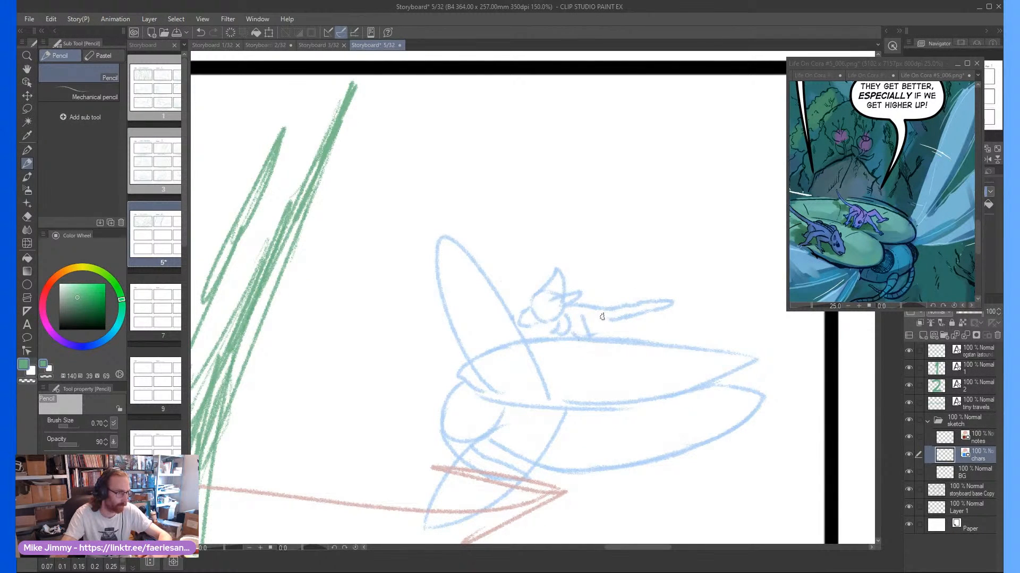
pyautogui.scroll(-4, 603, 319)
pyautogui.scroll(2, 570, 296)
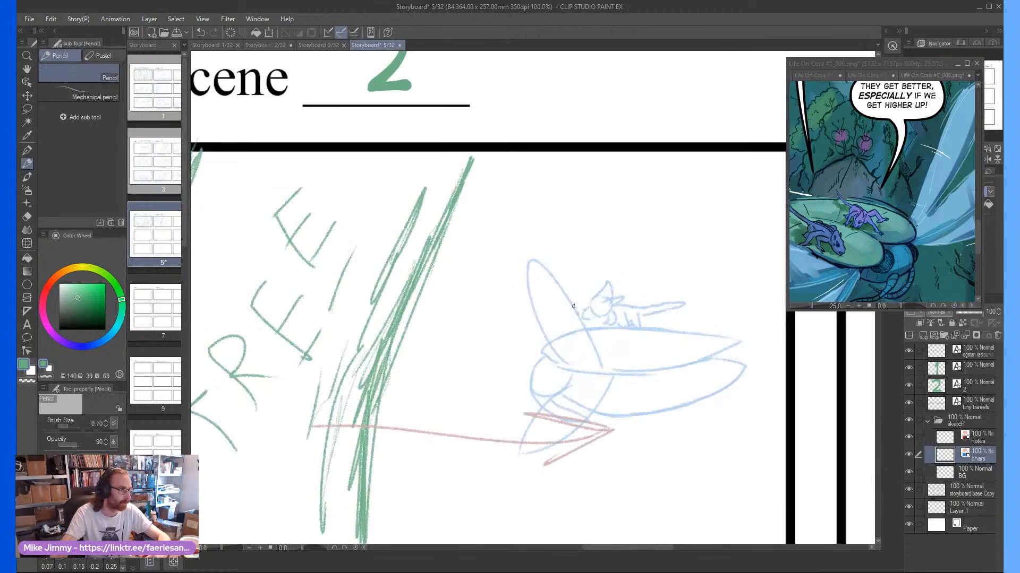
# Draw a small motion arrow on the notes layer, pointing left over the tail end of the flying creature
pyautogui.scroll(-2, 569, 296)
pyautogui.scroll(1, 568, 296)
pyautogui.click(976, 441)
pyautogui.scroll(1, 654, 353)
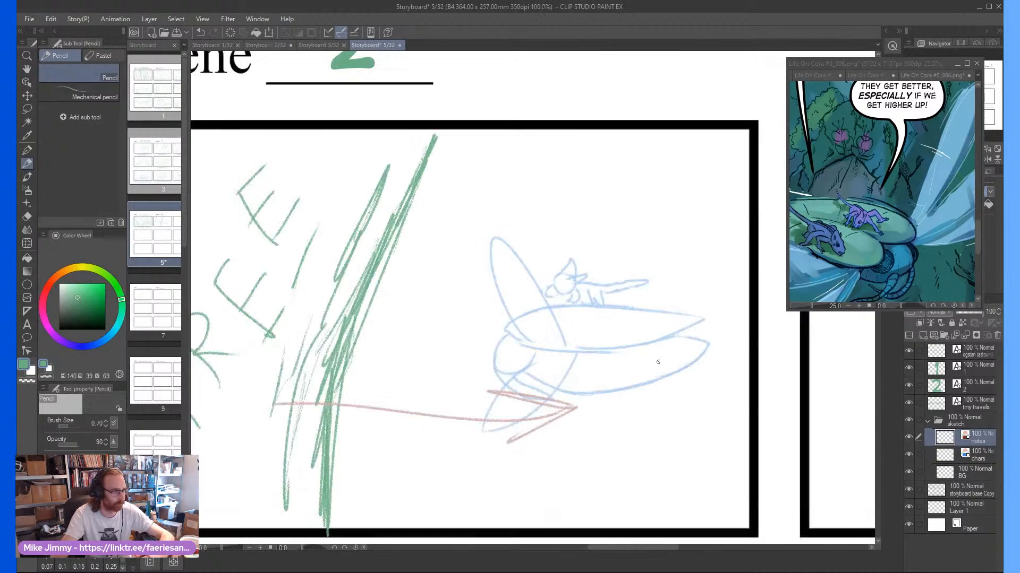
pyautogui.moveTo(730, 349); pyautogui.dragTo(649, 354)
pyautogui.moveTo(679, 345); pyautogui.dragTo(648, 354)
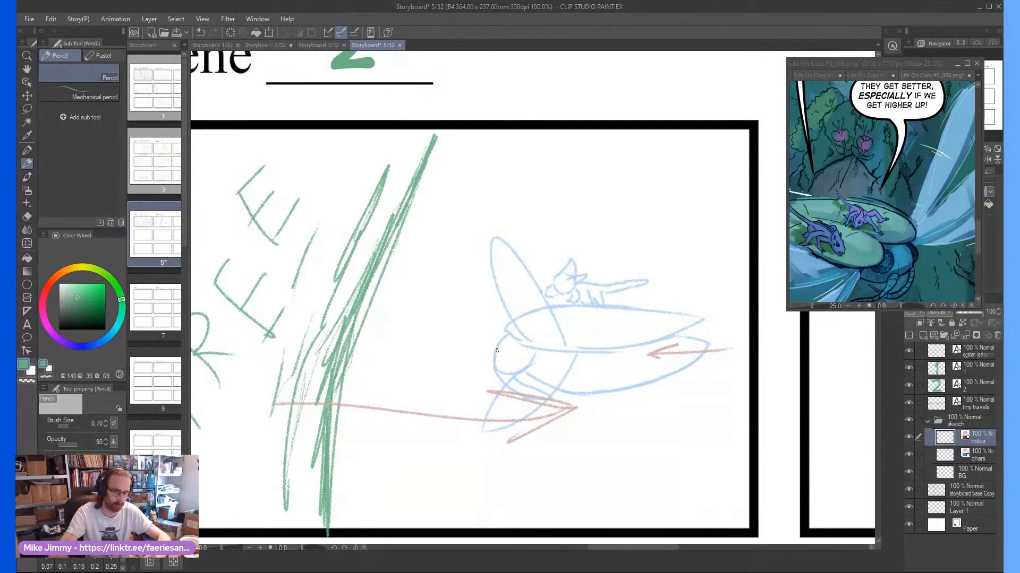
pyautogui.scroll(2, 500, 358)
pyautogui.moveTo(498, 366)
pyautogui.mouseDown()
pyautogui.moveTo(522, 327)
pyautogui.moveTo(495, 355)
pyautogui.mouseUp()
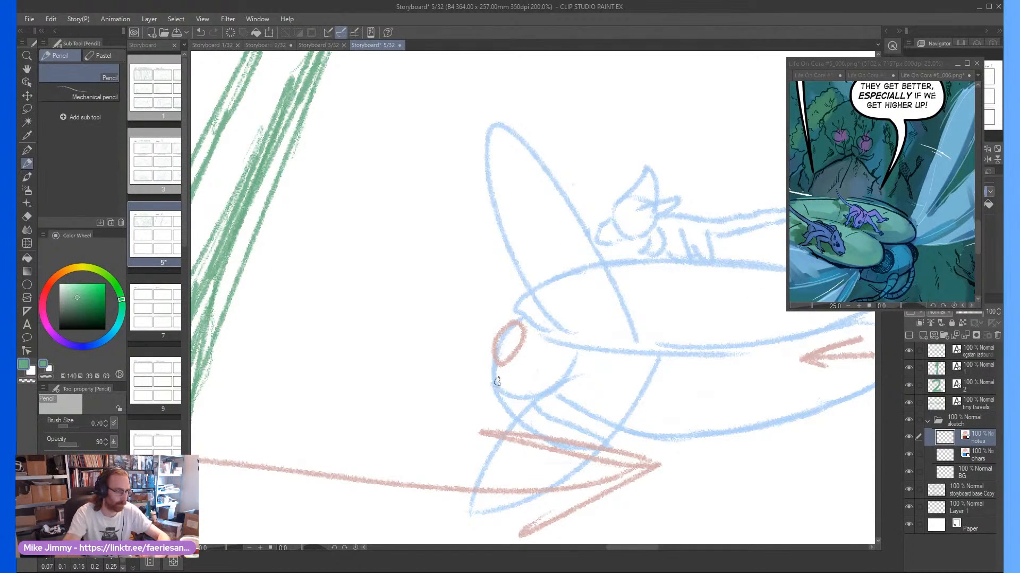
pyautogui.hotkey('ctrl', 'z')
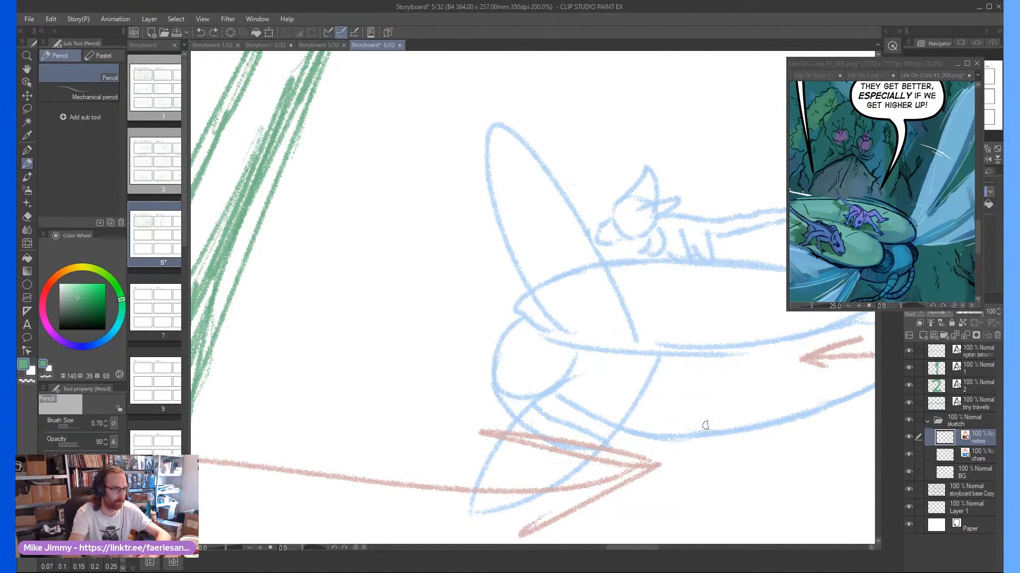
# Draw a filled oval eye on the flying creature's head on the chars layer
pyautogui.click(954, 451)
pyautogui.moveTo(500, 348)
pyautogui.mouseDown()
pyautogui.moveTo(493, 334)
pyautogui.moveTo(501, 334)
pyautogui.mouseUp()
pyautogui.scroll(-3, 683, 318)
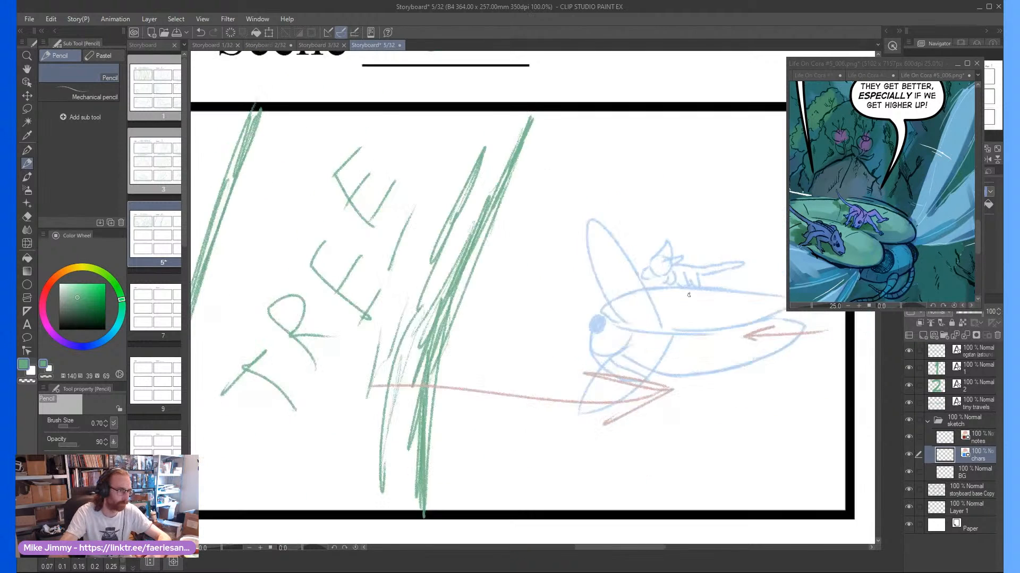
pyautogui.scroll(-2, 688, 295)
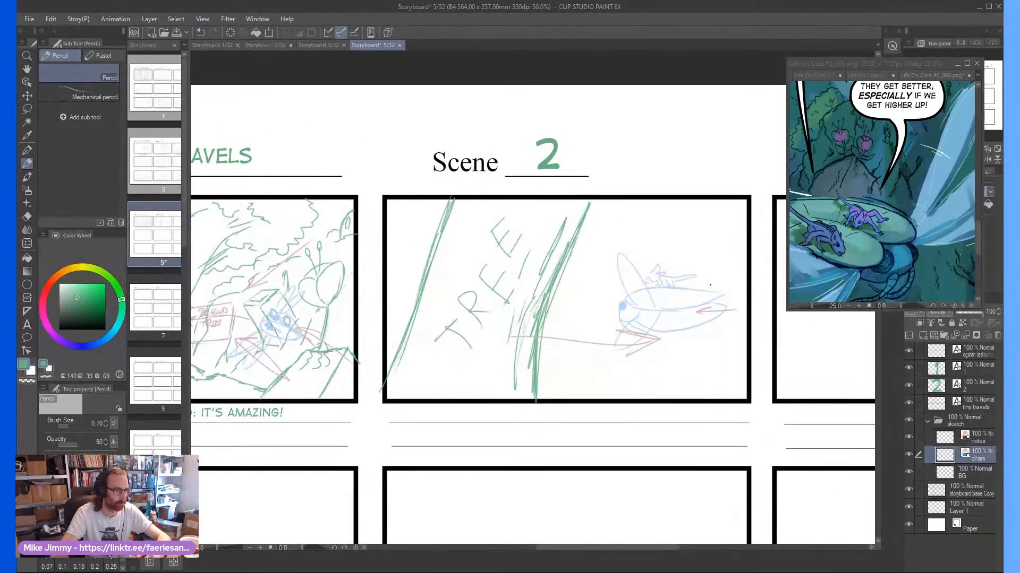
# Add two short vertical note strokes across the rider's tail on the notes layer
pyautogui.scroll(2, 710, 278)
pyautogui.click(977, 438)
pyautogui.scroll(1, 668, 247)
pyautogui.scroll(-1, 668, 247)
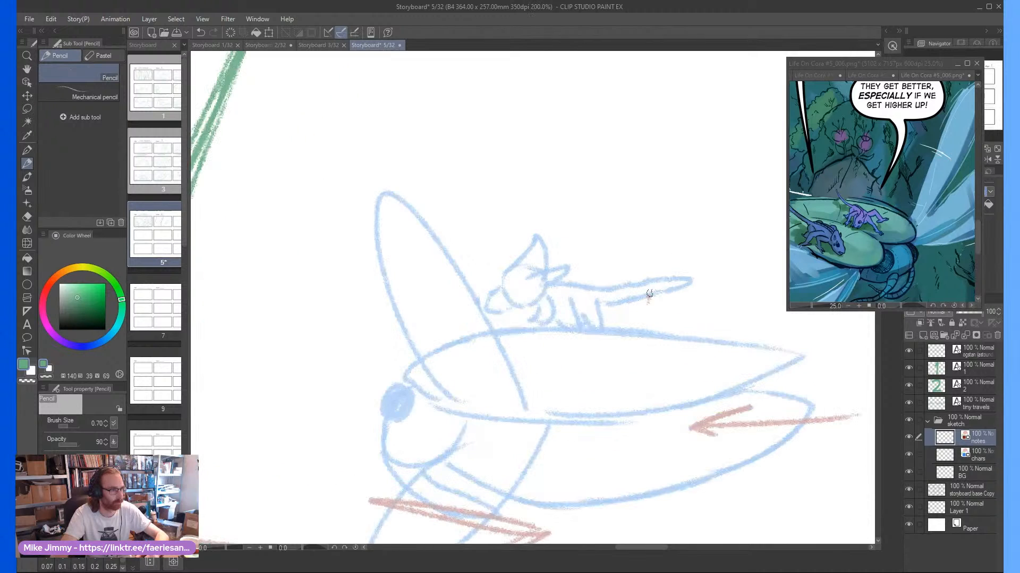
pyautogui.moveTo(655, 254); pyautogui.dragTo(647, 296)
pyautogui.moveTo(667, 261)
pyautogui.mouseDown()
pyautogui.moveTo(659, 300)
pyautogui.moveTo(672, 287)
pyautogui.mouseUp()
pyautogui.scroll(-2, 664, 289)
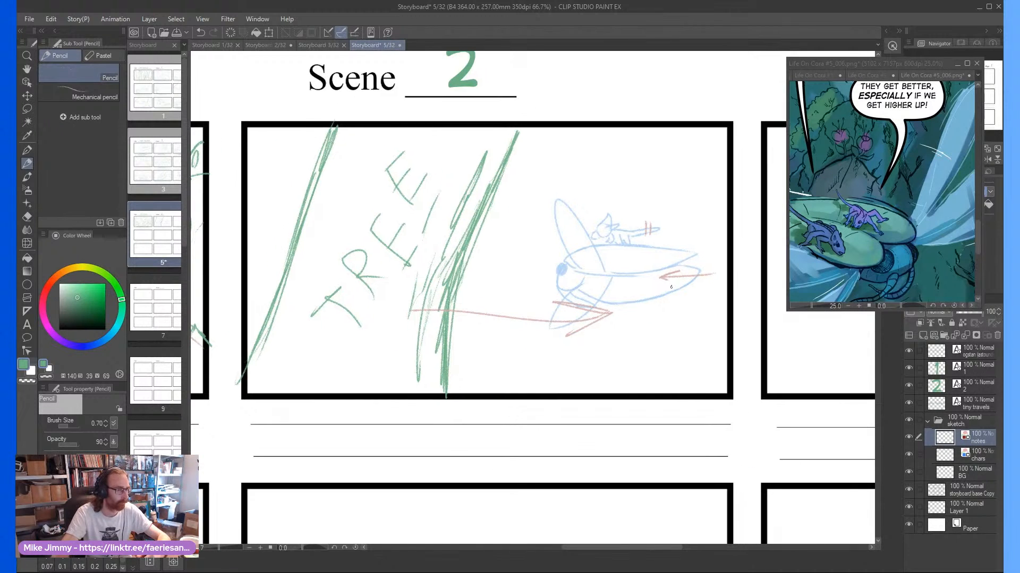
# Sketch a diagonal foreground branch across the second panel's lower-right corner on the BG layer
pyautogui.click(984, 458)
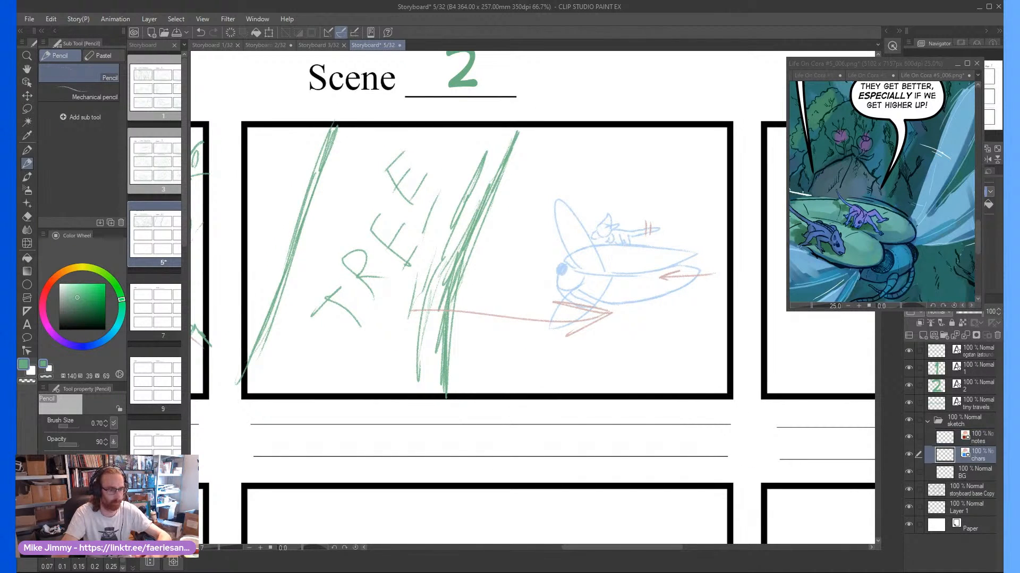
pyautogui.click(976, 472)
pyautogui.scroll(-2, 658, 208)
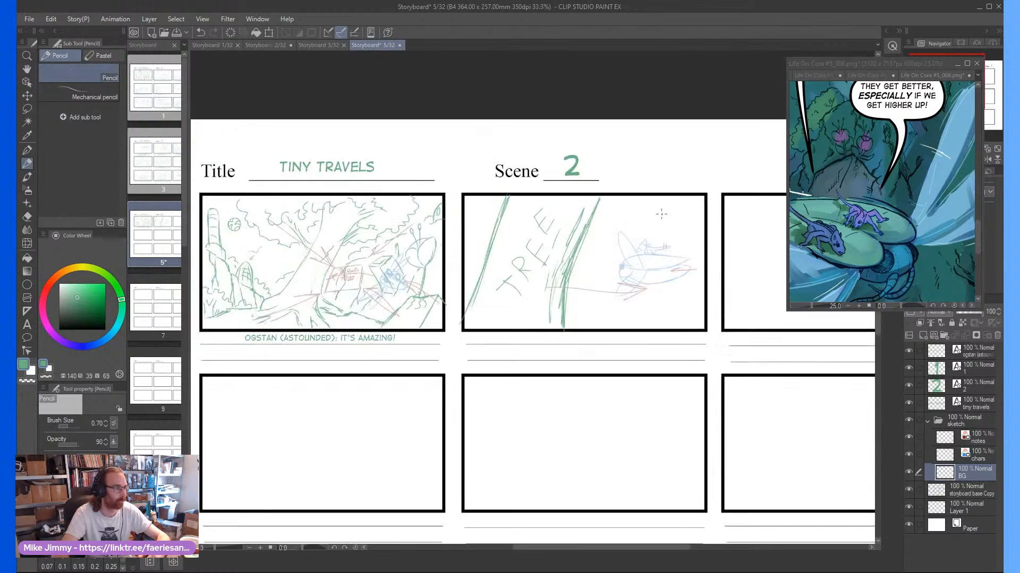
pyautogui.scroll(1, 658, 208)
pyautogui.scroll(1, 658, 208)
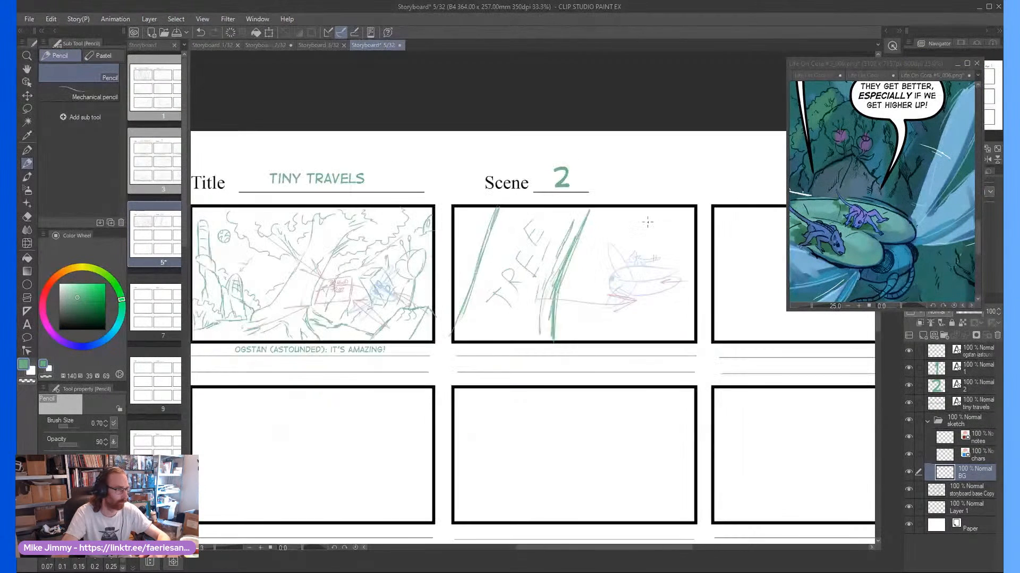
pyautogui.scroll(-2, 648, 242)
pyautogui.scroll(1, 662, 242)
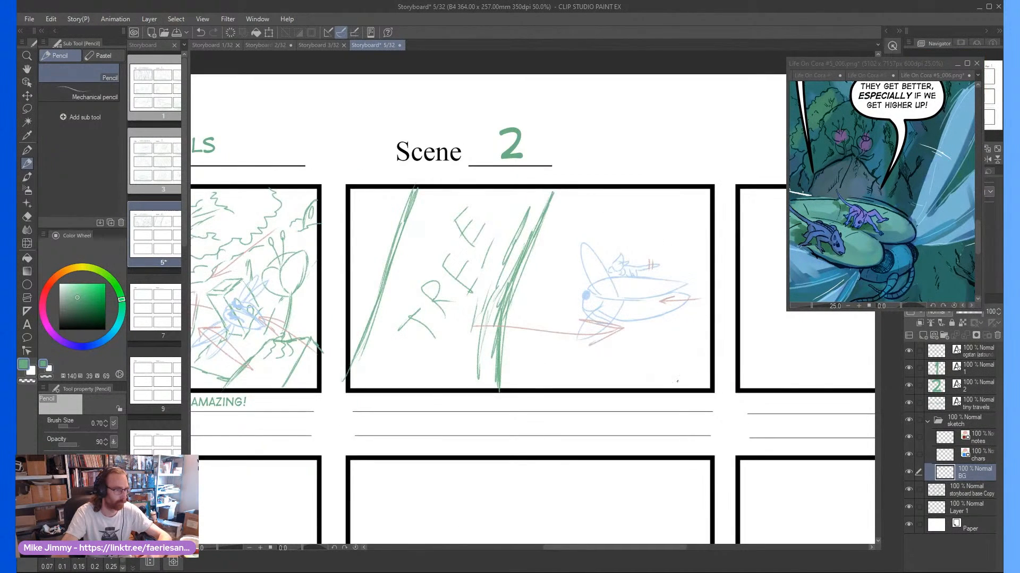
pyautogui.scroll(1, 696, 348)
pyautogui.moveTo(655, 397)
pyautogui.mouseDown()
pyautogui.moveTo(712, 319)
pyautogui.moveTo(635, 391)
pyautogui.moveTo(654, 370)
pyautogui.mouseUp()
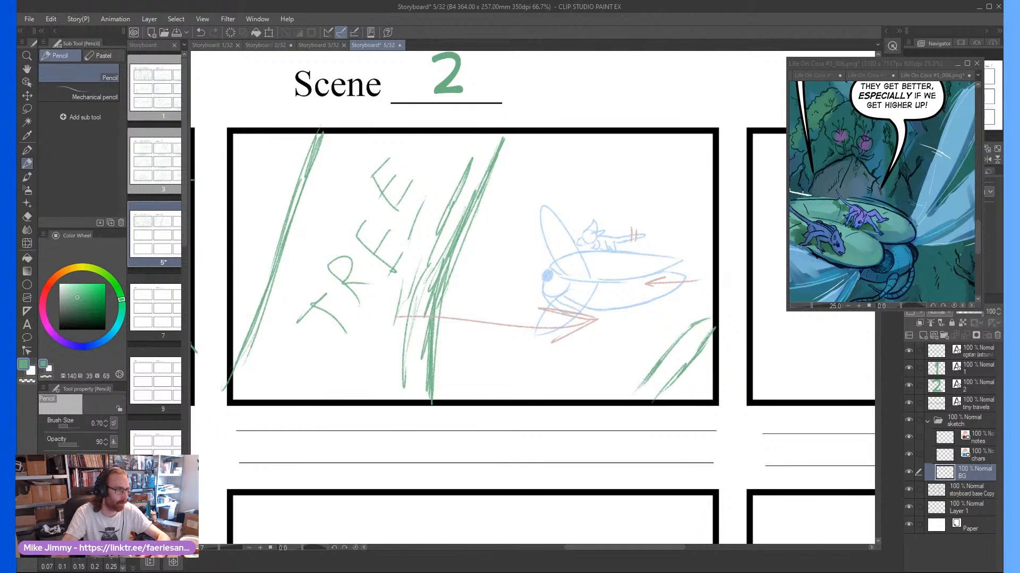
pyautogui.scroll(-2, 647, 174)
pyautogui.moveTo(642, 186); pyautogui.dragTo(653, 201)
pyautogui.scroll(1, 648, 206)
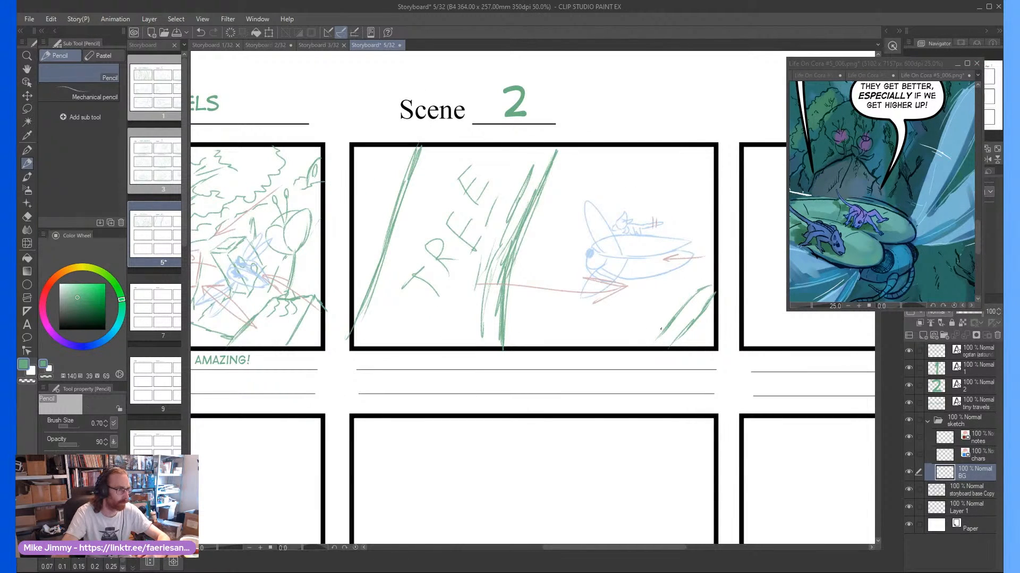
# Draw an uneven ground line from the trunk to the corner branch, with short hatch strokes along it
pyautogui.moveTo(661, 329)
pyautogui.mouseDown()
pyautogui.moveTo(510, 325)
pyautogui.moveTo(635, 329)
pyautogui.mouseUp()
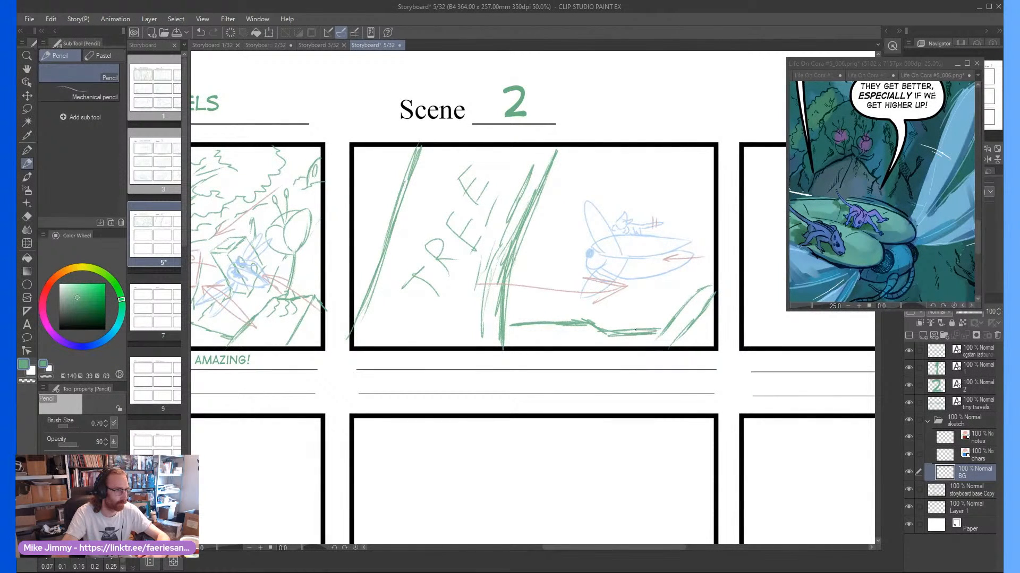
pyautogui.moveTo(574, 305); pyautogui.dragTo(567, 333)
pyautogui.moveTo(551, 313)
pyautogui.mouseDown()
pyautogui.moveTo(552, 334)
pyautogui.moveTo(593, 333)
pyautogui.mouseUp()
pyautogui.moveTo(598, 349); pyautogui.dragTo(606, 331)
pyautogui.moveTo(611, 347); pyautogui.dragTo(620, 330)
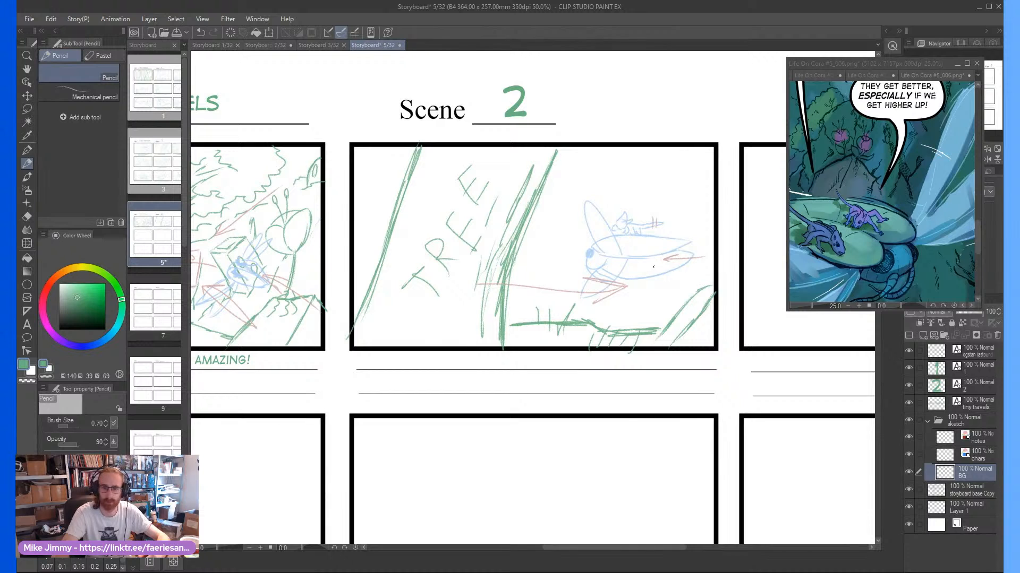
# Sketch a small upright block between the trunk and the flying creature on the BG layer
pyautogui.moveTo(653, 266); pyautogui.dragTo(669, 288)
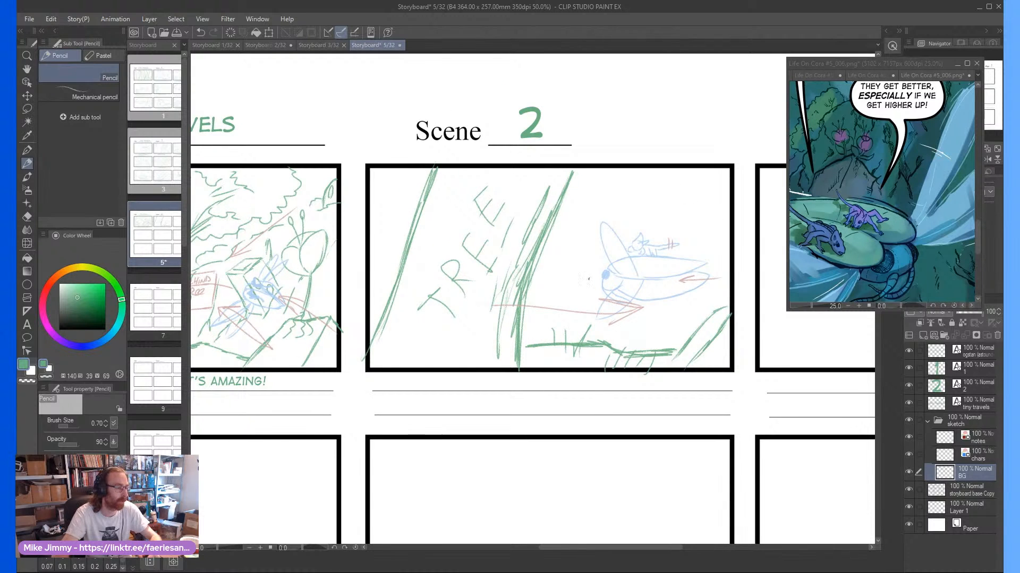
pyautogui.scroll(1, 625, 258)
pyautogui.moveTo(588, 266)
pyautogui.mouseDown()
pyautogui.moveTo(564, 275)
pyautogui.moveTo(588, 277)
pyautogui.moveTo(576, 325)
pyautogui.moveTo(557, 273)
pyautogui.moveTo(557, 329)
pyautogui.mouseUp()
pyautogui.moveTo(544, 289); pyautogui.dragTo(555, 326)
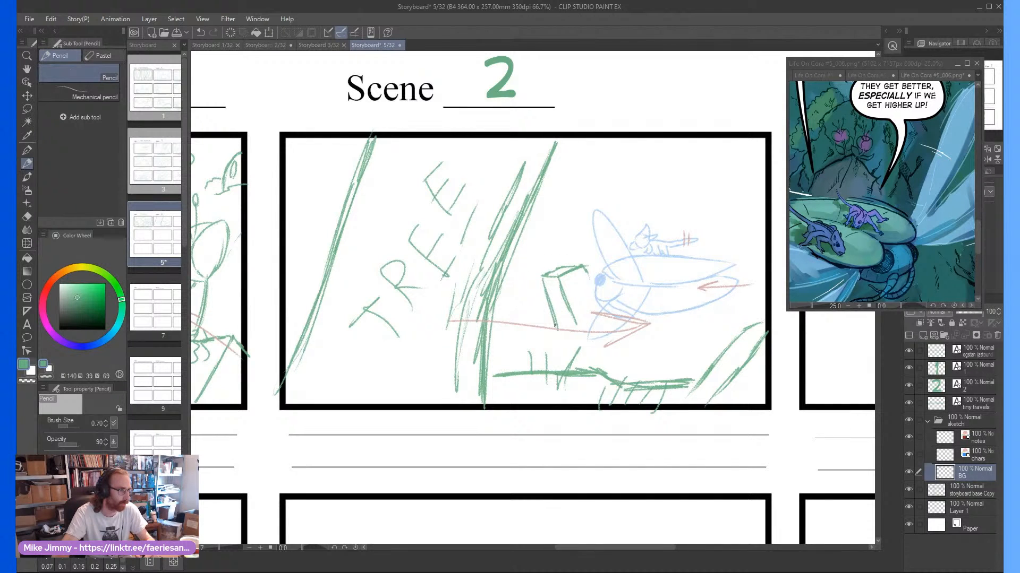
pyautogui.scroll(-1, 618, 251)
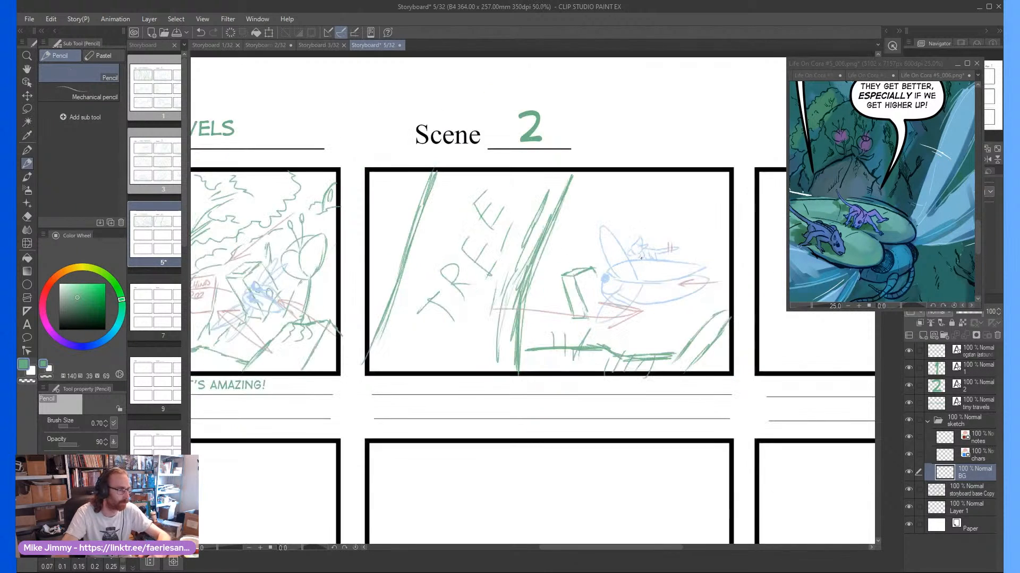
pyautogui.scroll(1, 617, 249)
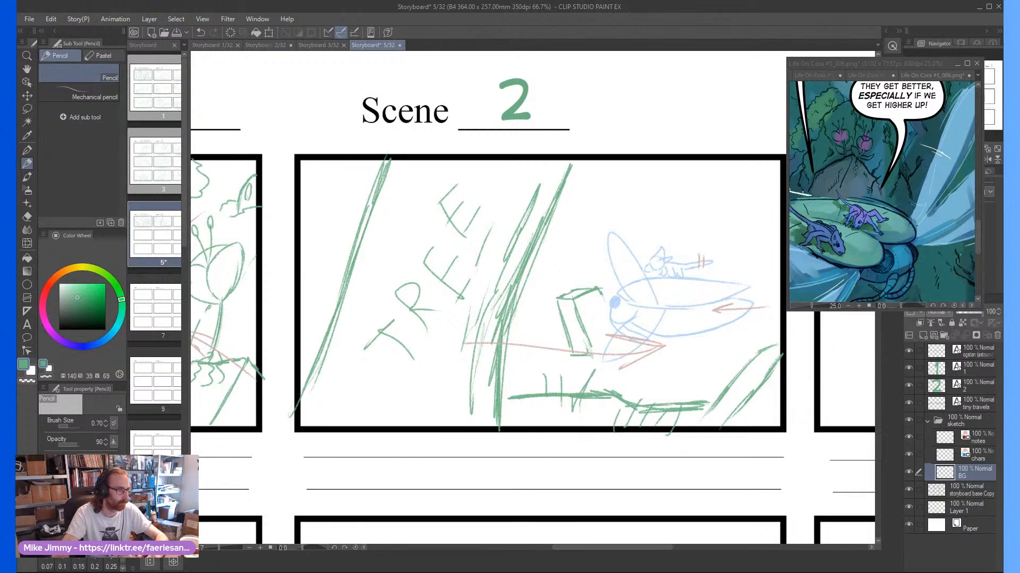
# Sketch a cliff edge topped with bushy foliage across the upper background, right of the trunk
pyautogui.scroll(-1, 610, 254)
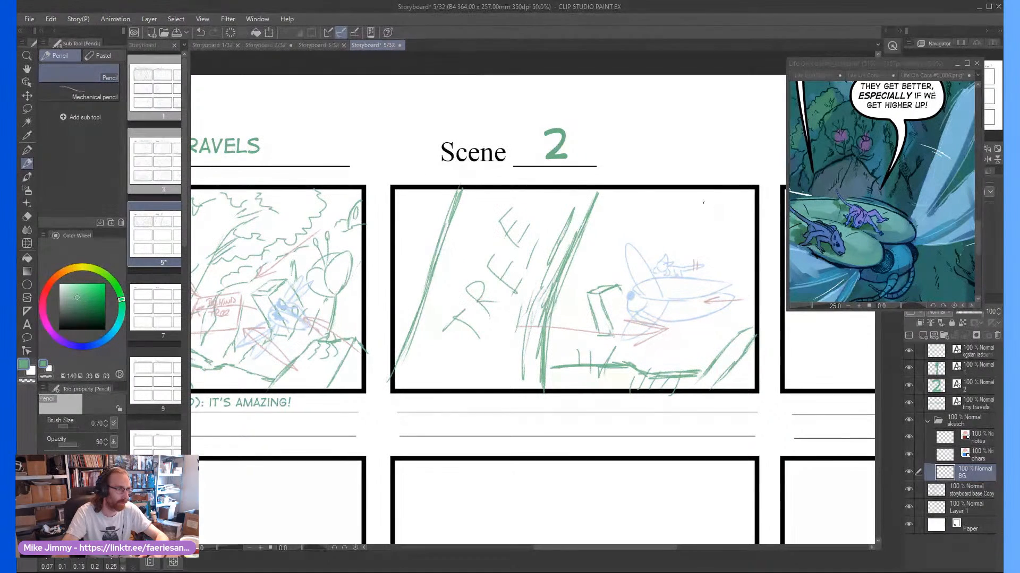
pyautogui.moveTo(744, 197); pyautogui.dragTo(663, 222)
pyautogui.moveTo(585, 239); pyautogui.dragTo(650, 221)
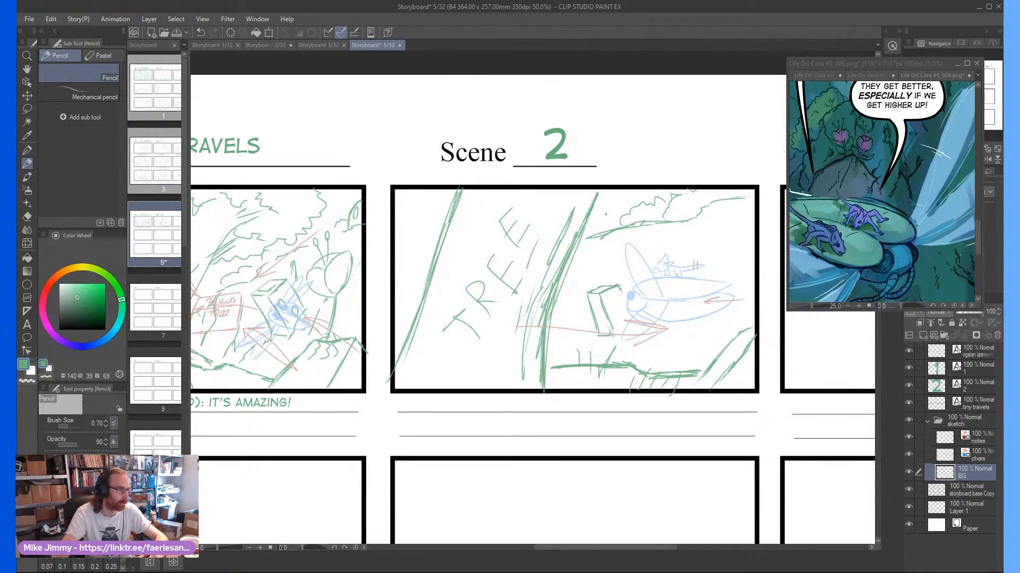
pyautogui.scroll(1, 695, 200)
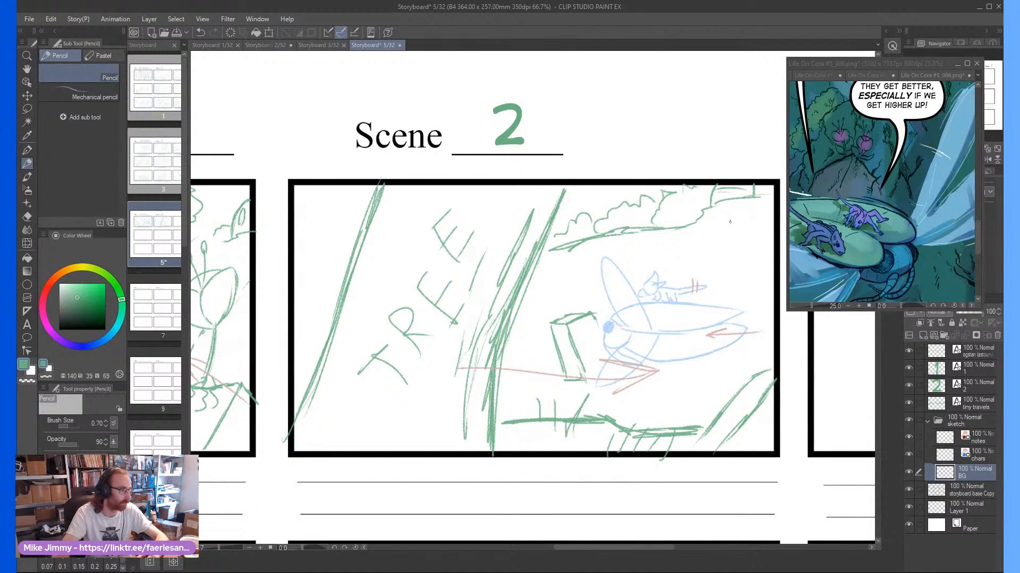
# Add vertical texture strokes down the cliff face and a few flat ground lines below the flying creature
pyautogui.moveTo(730, 207); pyautogui.dragTo(715, 277)
pyautogui.moveTo(758, 231); pyautogui.dragTo(752, 273)
pyautogui.moveTo(741, 286); pyautogui.dragTo(737, 296)
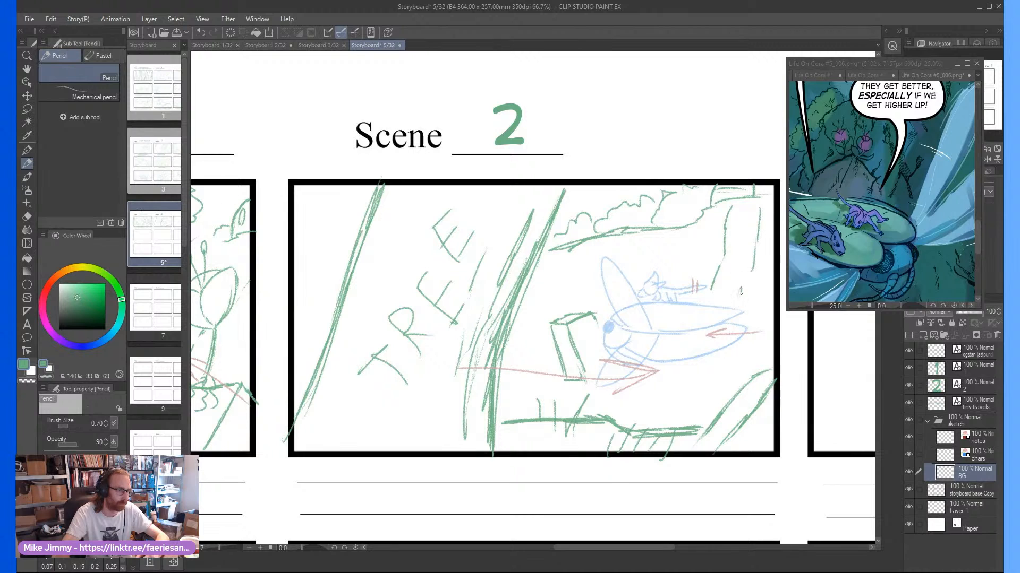
pyautogui.moveTo(673, 260); pyautogui.dragTo(671, 272)
pyautogui.moveTo(632, 230)
pyautogui.mouseDown()
pyautogui.moveTo(624, 264)
pyautogui.moveTo(582, 249)
pyautogui.moveTo(572, 302)
pyautogui.mouseUp()
pyautogui.moveTo(561, 258); pyautogui.dragTo(547, 313)
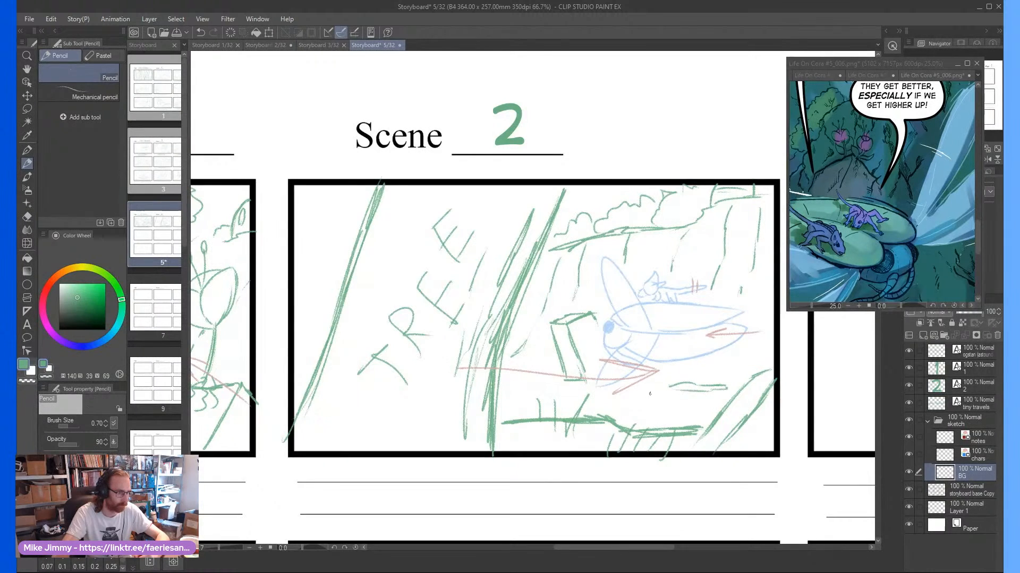
# Compare the second panel's background with the cliff area in the comic reference
pyautogui.scroll(-1, 651, 390)
pyautogui.scroll(-1, 649, 370)
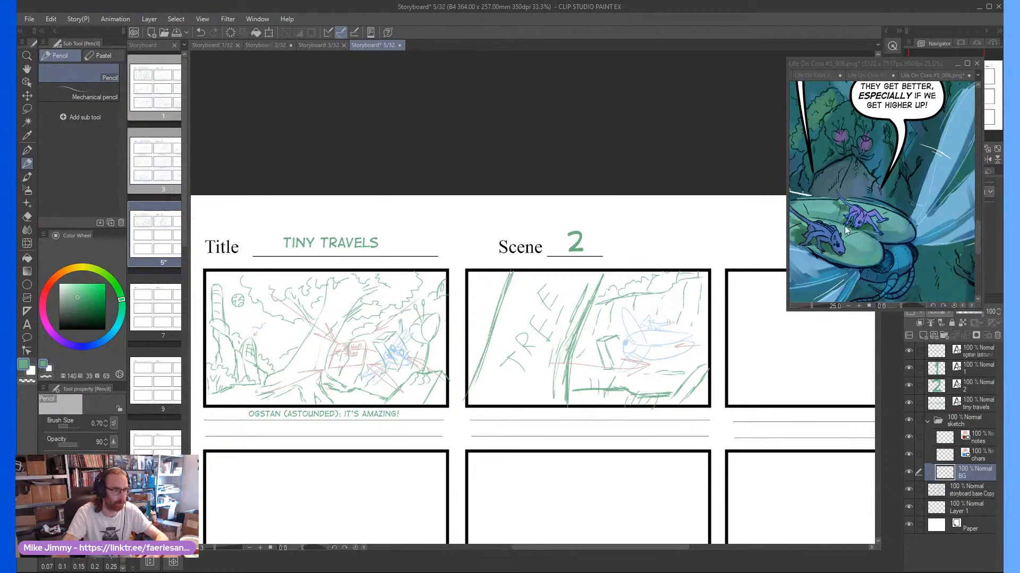
pyautogui.scroll(-6, 846, 228)
pyautogui.scroll(4, 919, 119)
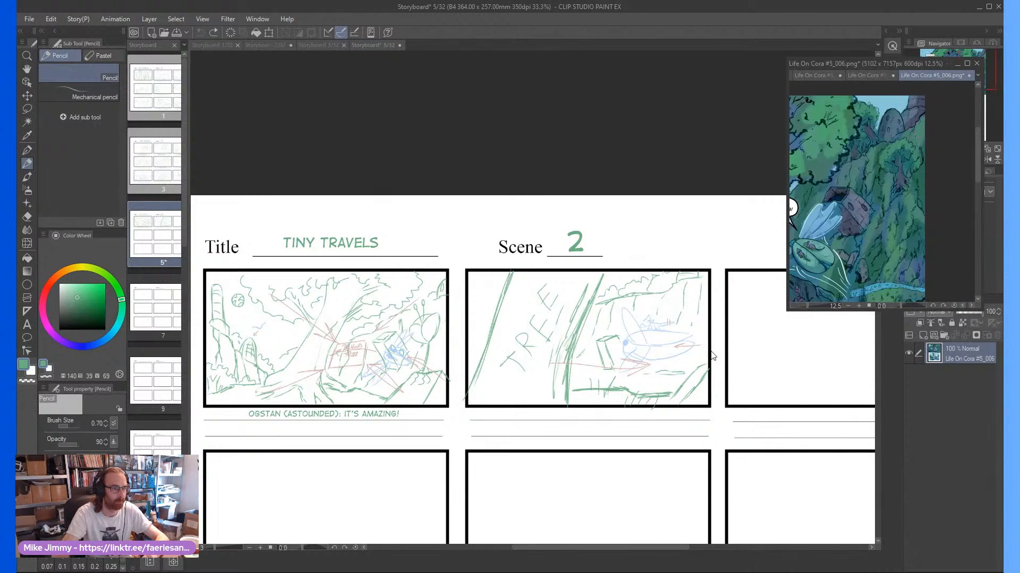
pyautogui.scroll(2, 712, 356)
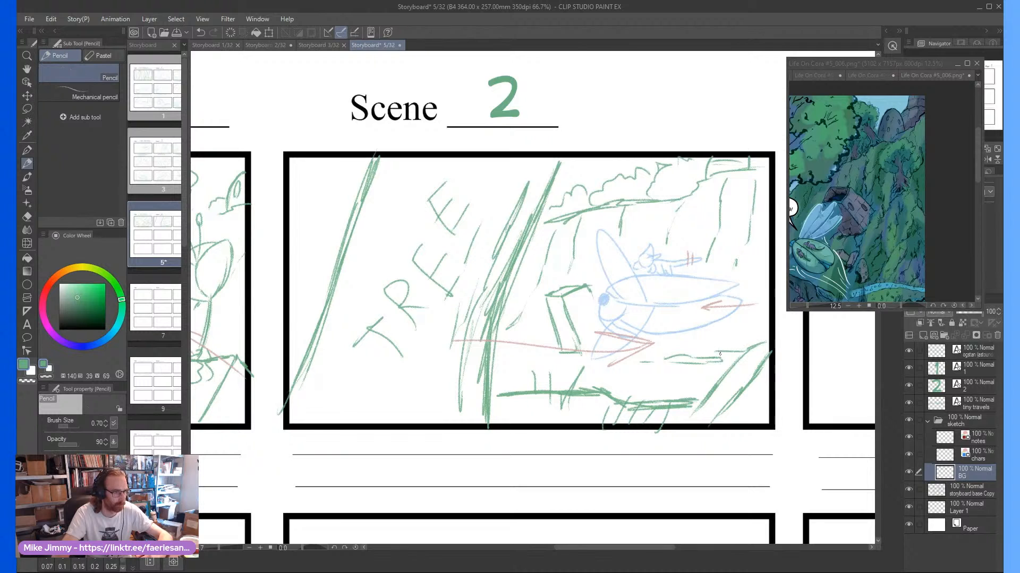
# Add ground lines and small grass tufts below and beside the flying creature in the second panel
pyautogui.moveTo(719, 353)
pyautogui.mouseDown()
pyautogui.moveTo(613, 371)
pyautogui.moveTo(498, 360)
pyautogui.moveTo(542, 370)
pyautogui.mouseUp()
pyautogui.moveTo(604, 378); pyautogui.dragTo(715, 365)
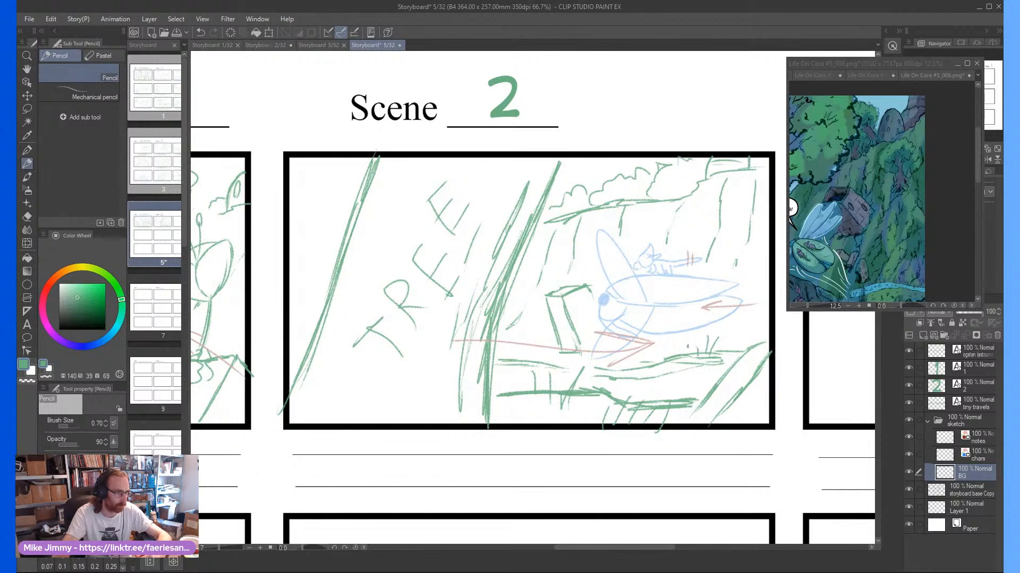
pyautogui.moveTo(735, 325); pyautogui.dragTo(755, 333)
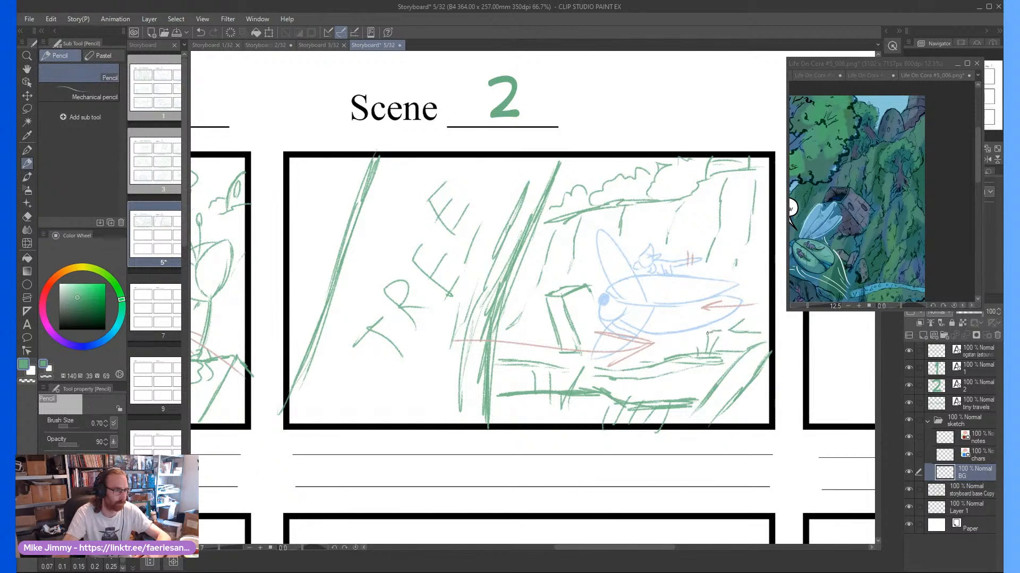
pyautogui.scroll(-2, 676, 308)
pyautogui.moveTo(677, 280); pyautogui.dragTo(688, 268)
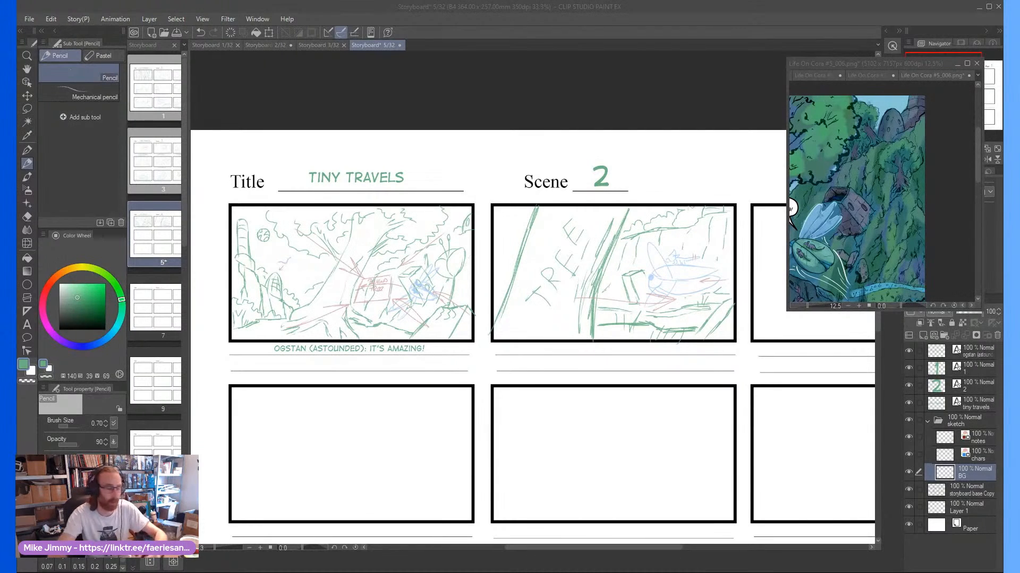
# Sketch a few loose background strokes on the outer side of the TREE trunk in the second panel
pyautogui.click(627, 318)
pyautogui.scroll(-1, 632, 267)
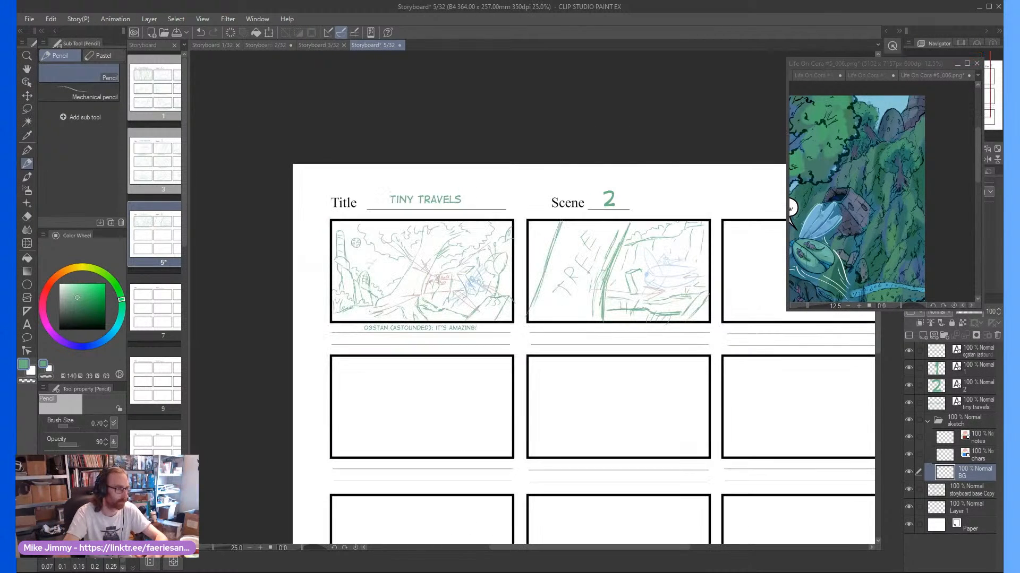
pyautogui.scroll(1, 517, 266)
pyautogui.scroll(1, 534, 260)
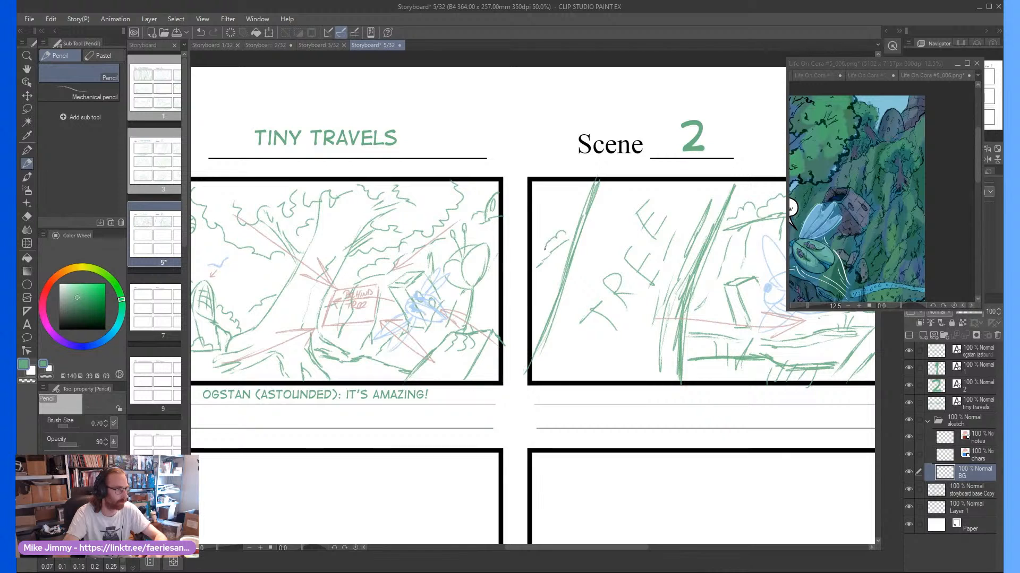
pyautogui.scroll(-1, 552, 236)
pyautogui.scroll(1, 539, 236)
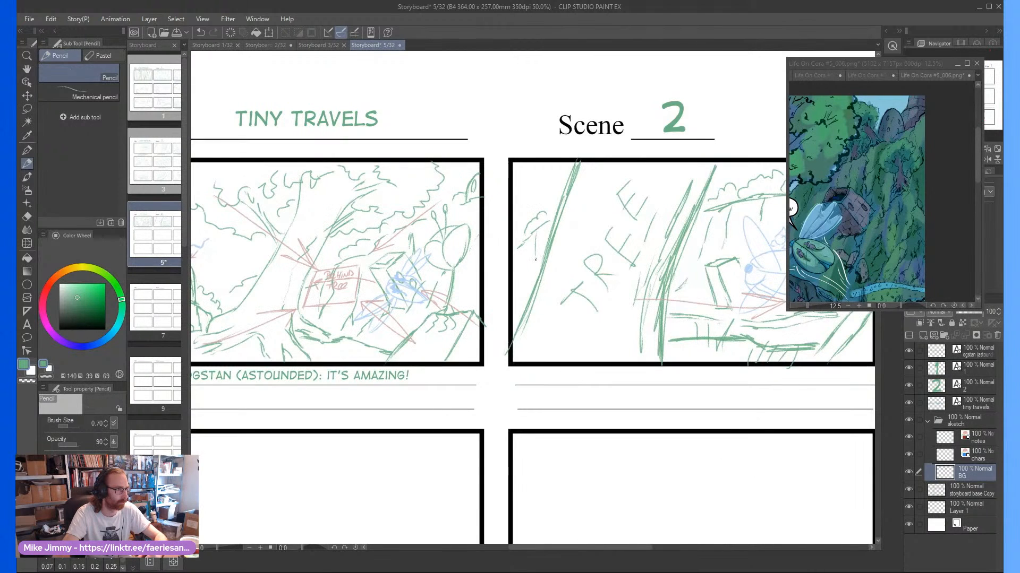
pyautogui.scroll(-2, 536, 238)
# Sketch a slanted tree trunk edge with light bark strokes near the right border of the empty third panel
pyautogui.hscroll(2, 570, 262)
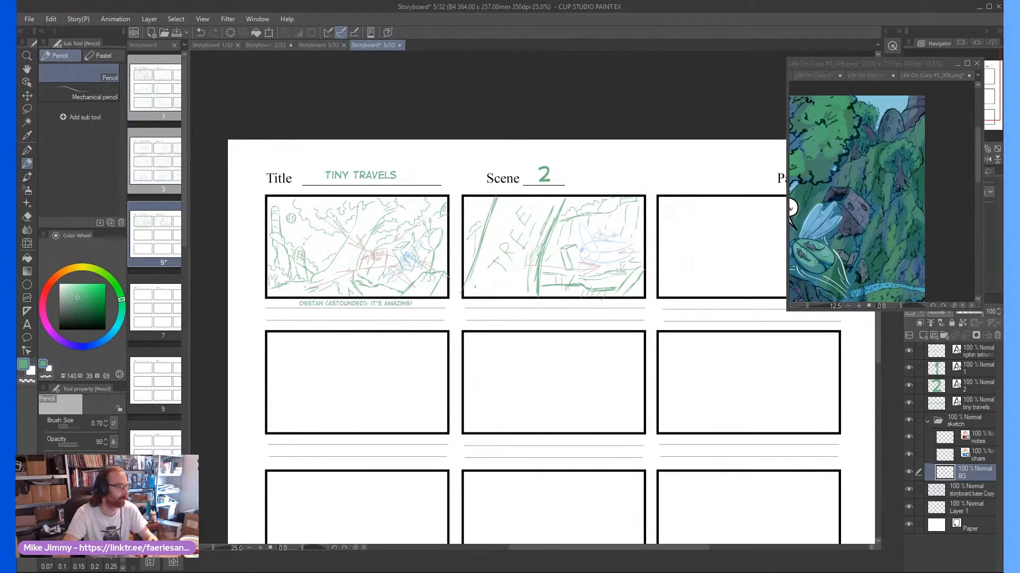
pyautogui.hscroll(4, 644, 242)
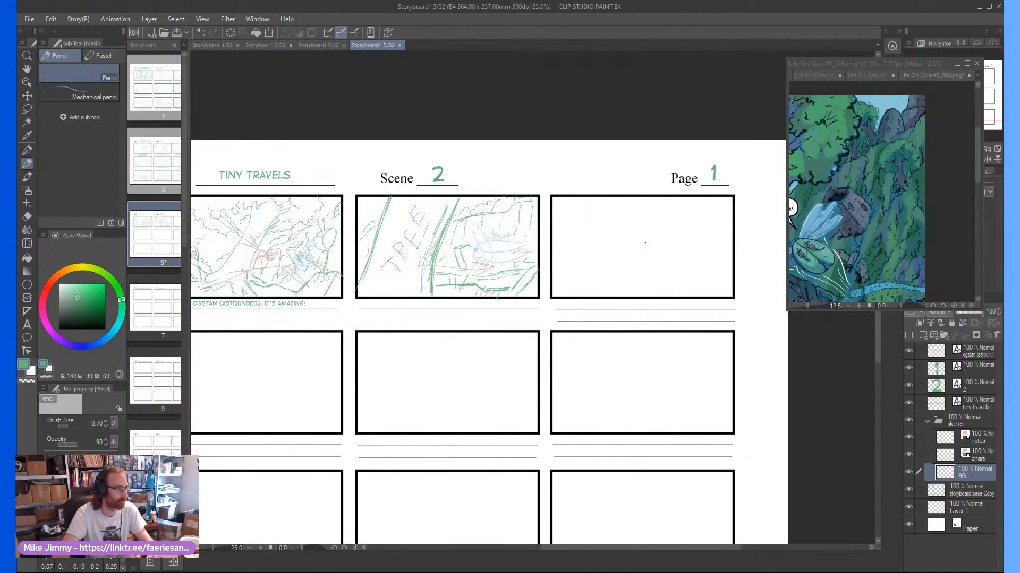
pyautogui.scroll(1, 645, 242)
pyautogui.scroll(-1, 743, 242)
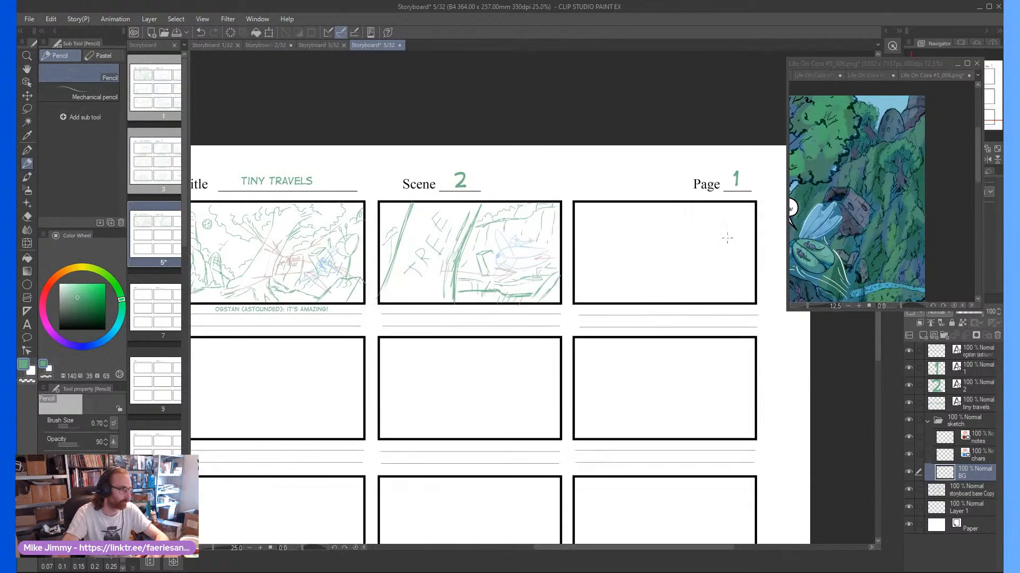
pyautogui.scroll(2, 743, 242)
pyautogui.scroll(-1, 749, 240)
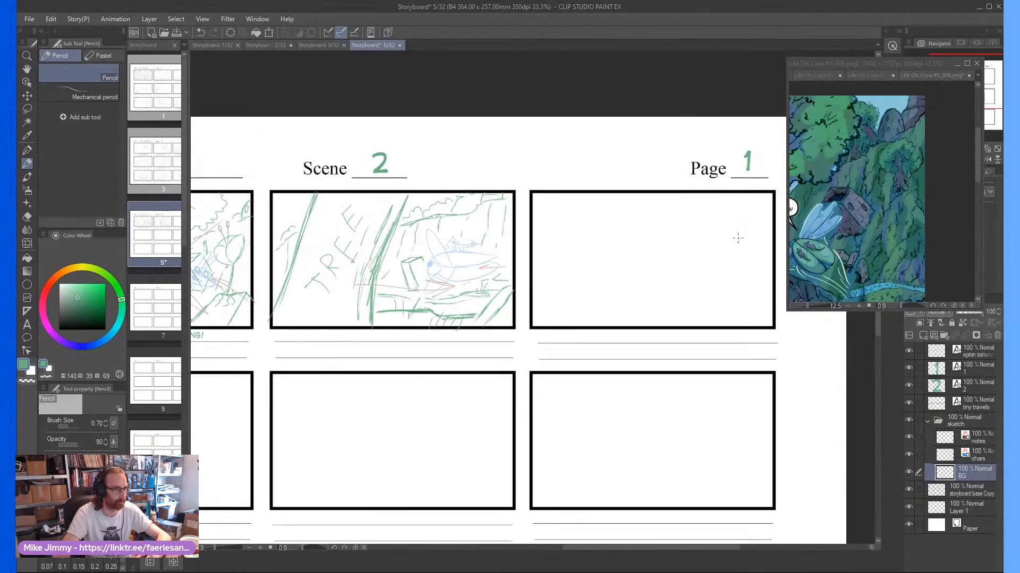
pyautogui.scroll(1, 732, 240)
pyautogui.moveTo(751, 183); pyautogui.dragTo(724, 313)
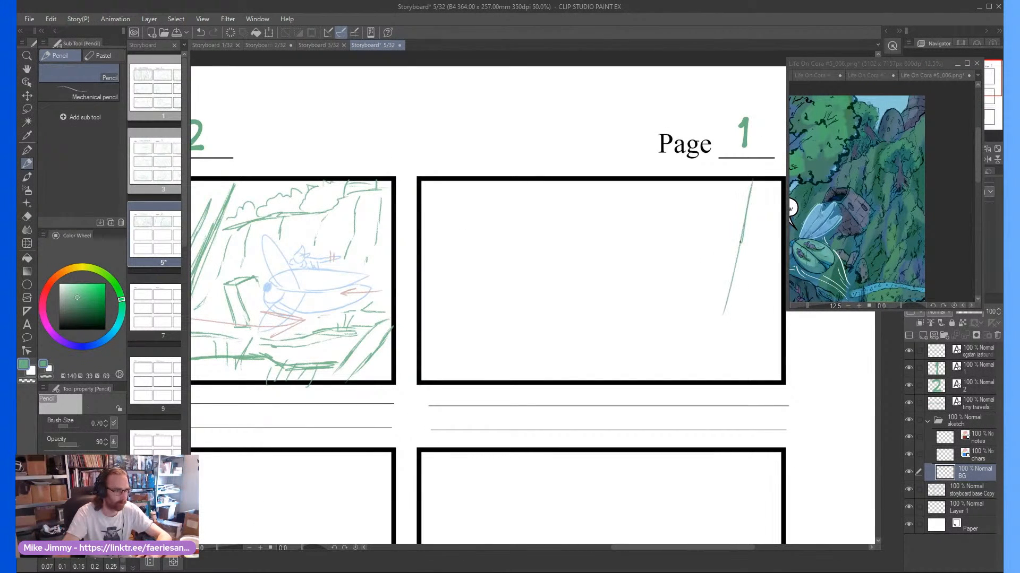
pyautogui.moveTo(741, 240)
pyautogui.mouseDown()
pyautogui.moveTo(695, 377)
pyautogui.moveTo(725, 319)
pyautogui.moveTo(756, 197)
pyautogui.moveTo(751, 223)
pyautogui.moveTo(751, 177)
pyautogui.moveTo(702, 359)
pyautogui.moveTo(718, 369)
pyautogui.moveTo(773, 206)
pyautogui.mouseUp()
# On the notes layer, draw a short motion arrow pointing right across the third panel's trunk
pyautogui.click(950, 437)
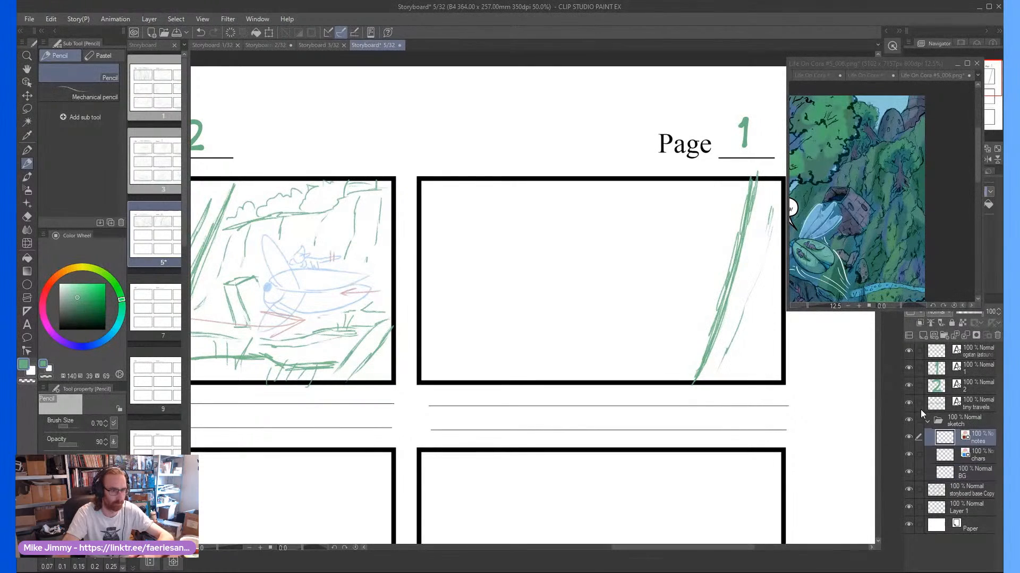
pyautogui.moveTo(739, 296)
pyautogui.mouseDown()
pyautogui.moveTo(775, 293)
pyautogui.moveTo(760, 300)
pyautogui.mouseUp()
pyautogui.scroll(-2, 610, 317)
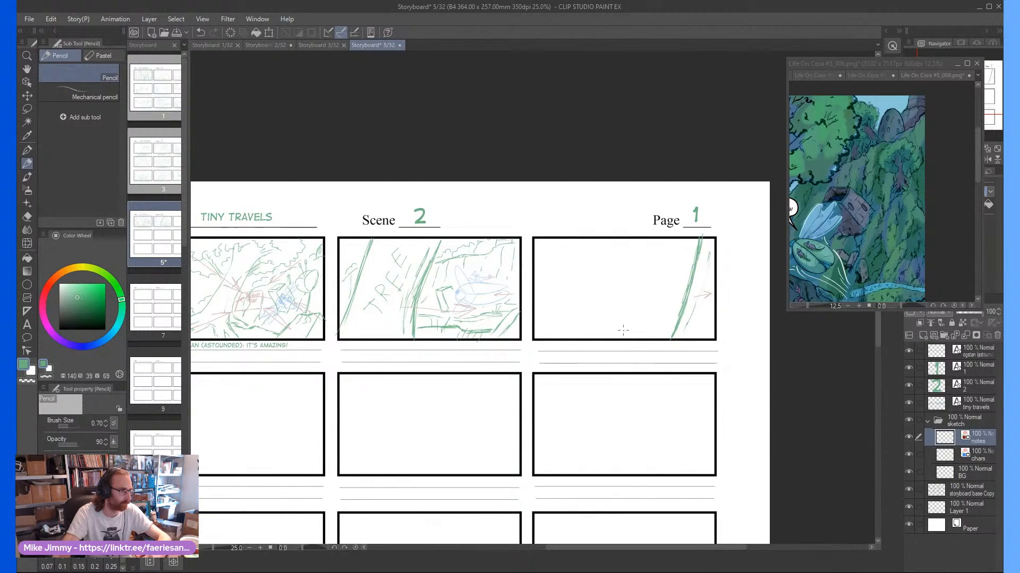
pyautogui.scroll(1, 618, 318)
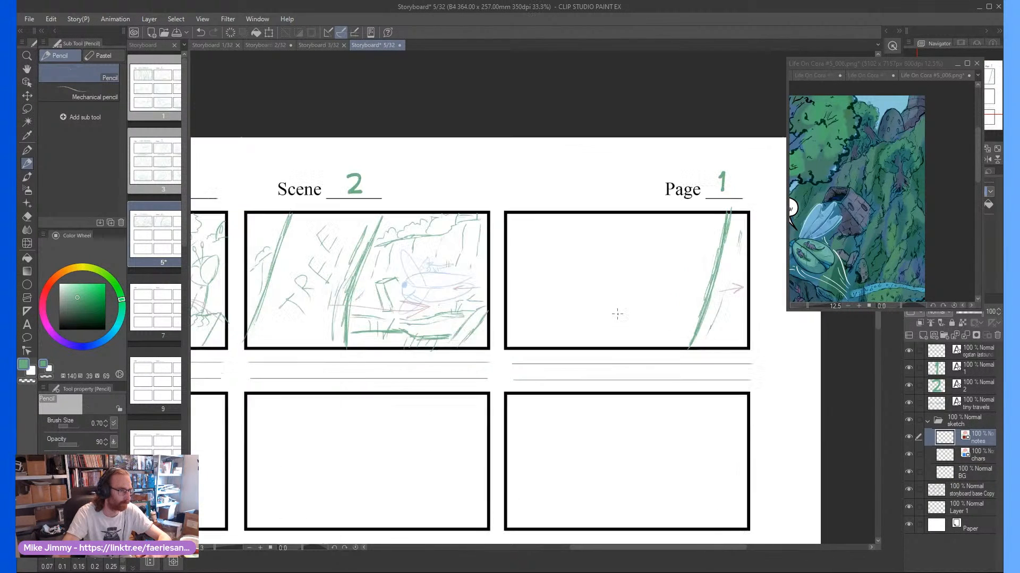
# On the chars layer, sketch the flying creature's oval head and pointed, split body in the third panel
pyautogui.click(973, 456)
pyautogui.scroll(2, 639, 277)
pyautogui.scroll(-2, 639, 278)
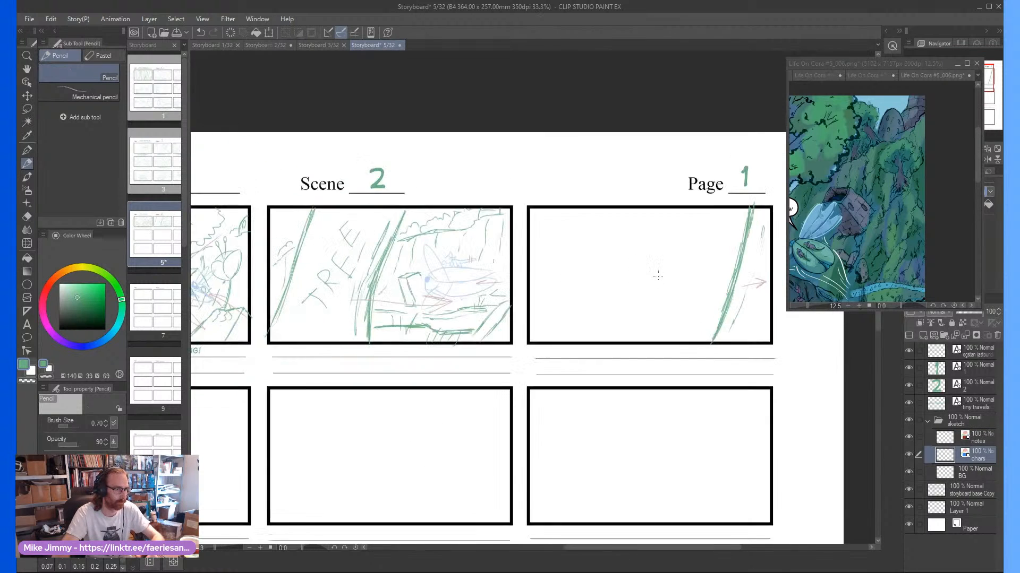
pyautogui.scroll(1, 645, 273)
pyautogui.moveTo(659, 280); pyautogui.dragTo(670, 299)
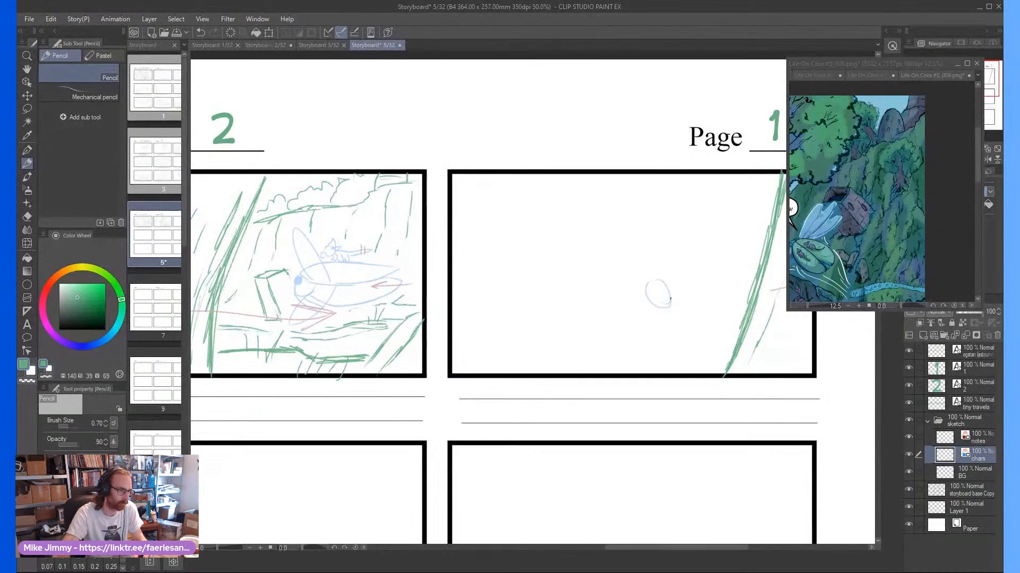
pyautogui.scroll(2, 646, 293)
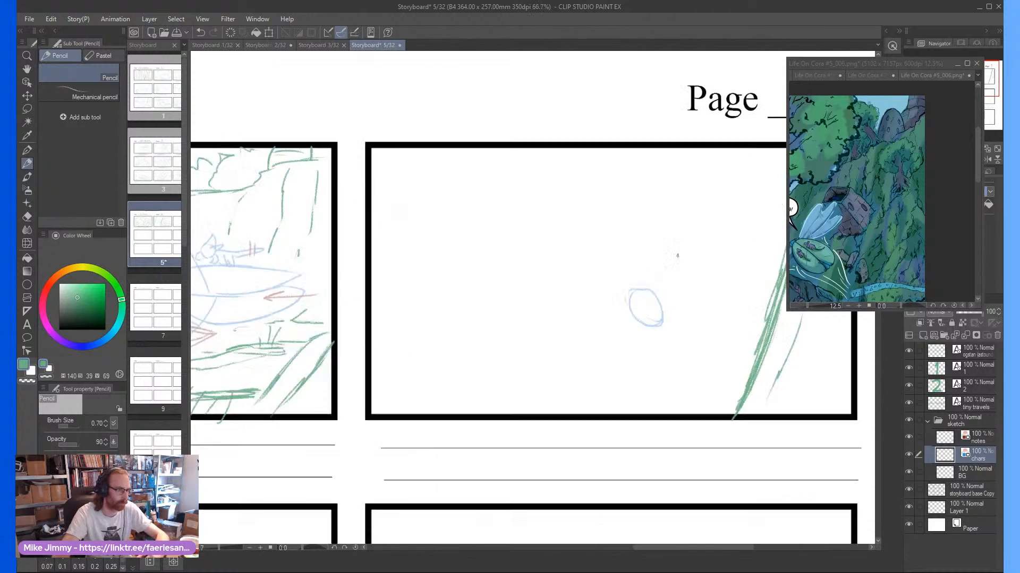
pyautogui.moveTo(612, 309)
pyautogui.mouseDown()
pyautogui.moveTo(606, 279)
pyautogui.moveTo(681, 235)
pyautogui.moveTo(744, 231)
pyautogui.moveTo(669, 288)
pyautogui.moveTo(648, 317)
pyautogui.moveTo(668, 322)
pyautogui.moveTo(715, 291)
pyautogui.moveTo(737, 259)
pyautogui.mouseUp()
pyautogui.moveTo(669, 340); pyautogui.dragTo(747, 240)
pyautogui.moveTo(734, 270); pyautogui.dragTo(738, 246)
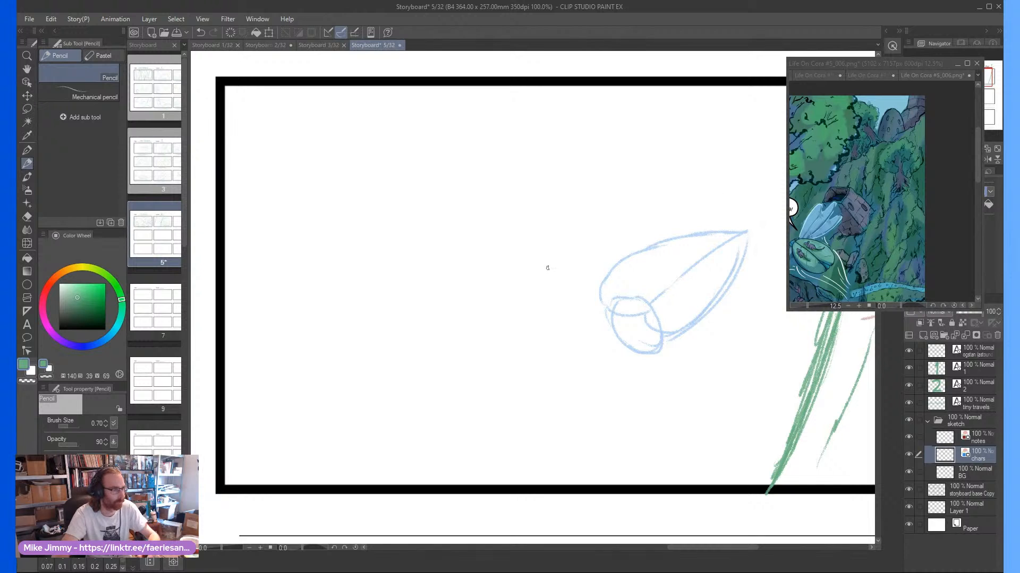
# Draw a pair of long, narrow wings on each side of the creature's body
pyautogui.moveTo(593, 283)
pyautogui.mouseDown()
pyautogui.moveTo(546, 192)
pyautogui.moveTo(598, 245)
pyautogui.mouseUp()
pyautogui.scroll(1, 712, 420)
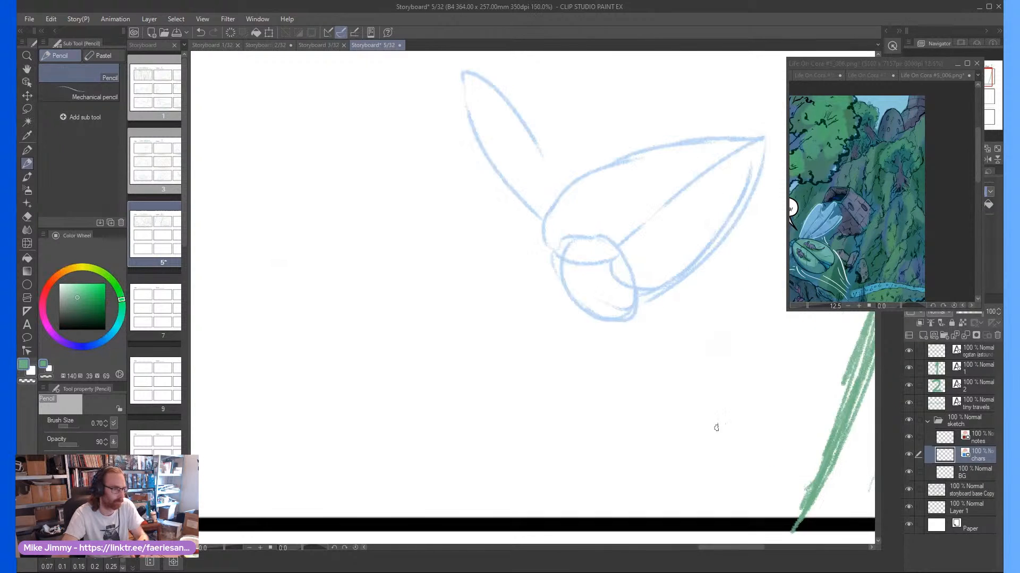
pyautogui.scroll(-3, 684, 334)
pyautogui.moveTo(667, 320)
pyautogui.mouseDown()
pyautogui.moveTo(702, 346)
pyautogui.moveTo(714, 335)
pyautogui.moveTo(736, 355)
pyautogui.moveTo(688, 345)
pyautogui.moveTo(695, 368)
pyautogui.moveTo(716, 352)
pyautogui.mouseUp()
pyautogui.moveTo(620, 291)
pyautogui.mouseDown()
pyautogui.moveTo(564, 228)
pyautogui.moveTo(606, 253)
pyautogui.mouseUp()
pyautogui.scroll(2, 638, 312)
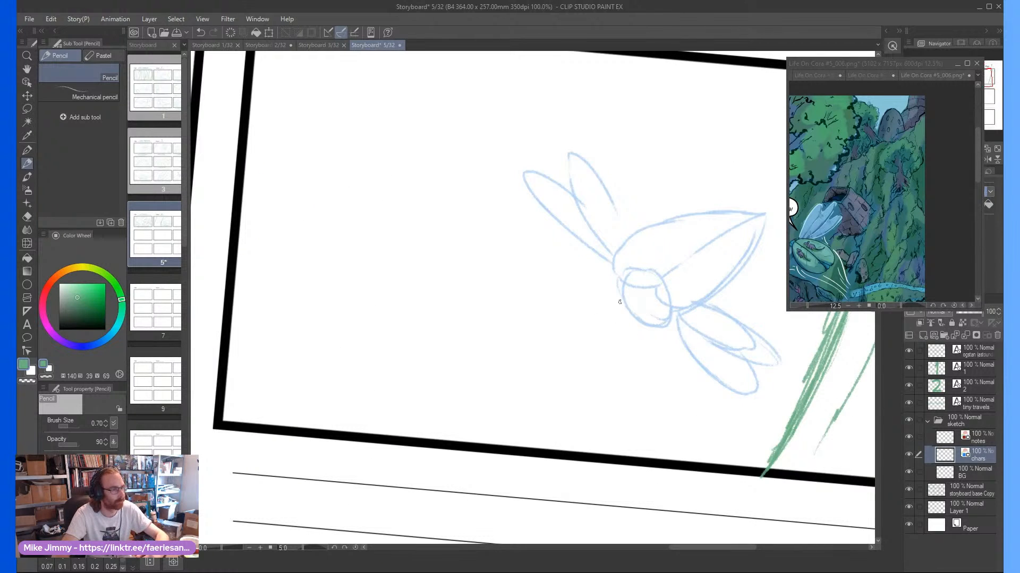
# Add bent front legs beneath the creature's head and a filled round eye on its face
pyautogui.moveTo(620, 293)
pyautogui.mouseDown()
pyautogui.moveTo(613, 325)
pyautogui.moveTo(661, 353)
pyautogui.moveTo(674, 338)
pyautogui.moveTo(656, 345)
pyautogui.mouseUp()
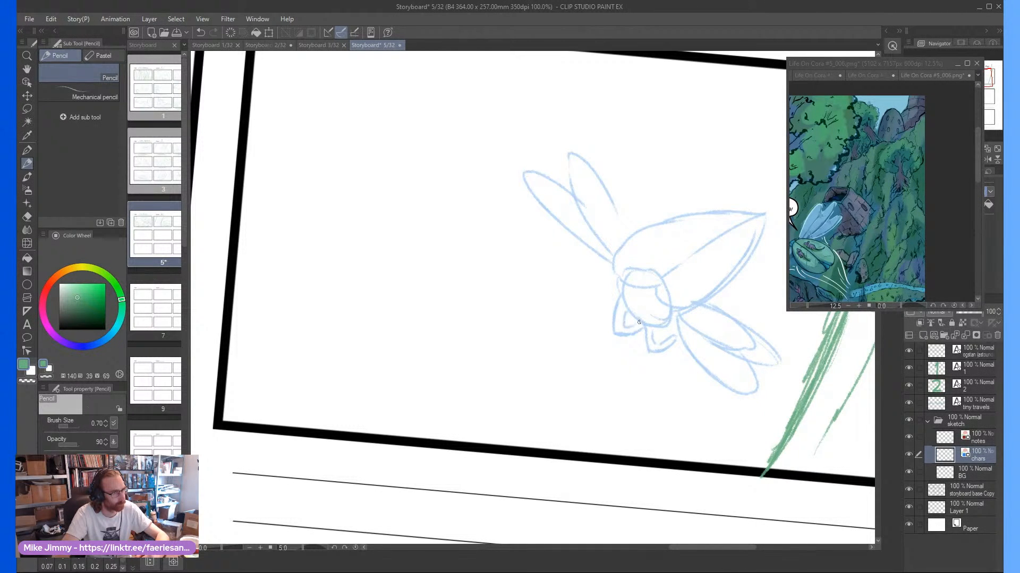
pyautogui.scroll(3, 625, 312)
pyautogui.moveTo(646, 315)
pyautogui.mouseDown()
pyautogui.moveTo(670, 315)
pyautogui.moveTo(656, 316)
pyautogui.mouseUp()
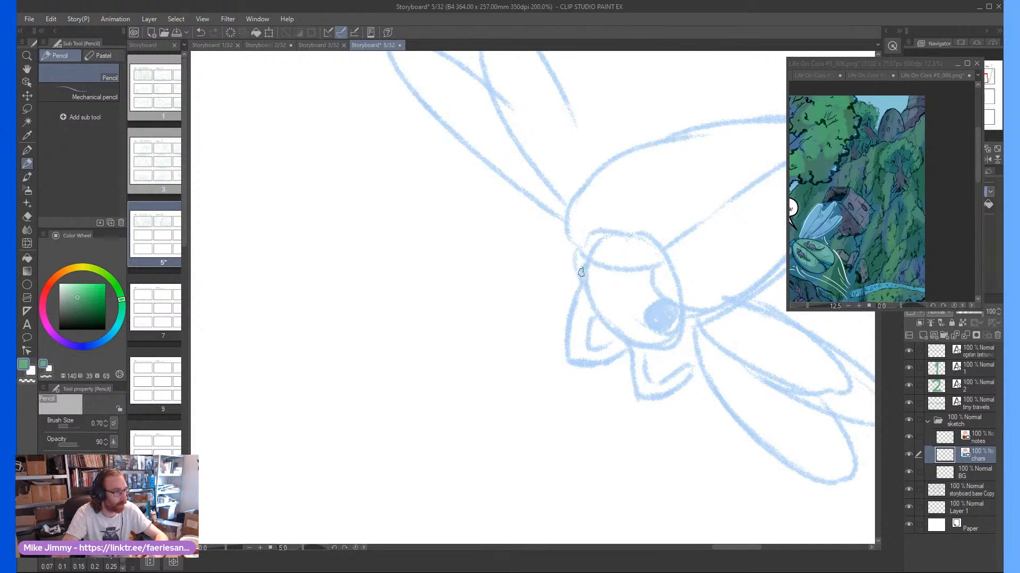
pyautogui.scroll(-4, 592, 296)
pyautogui.scroll(2, 629, 305)
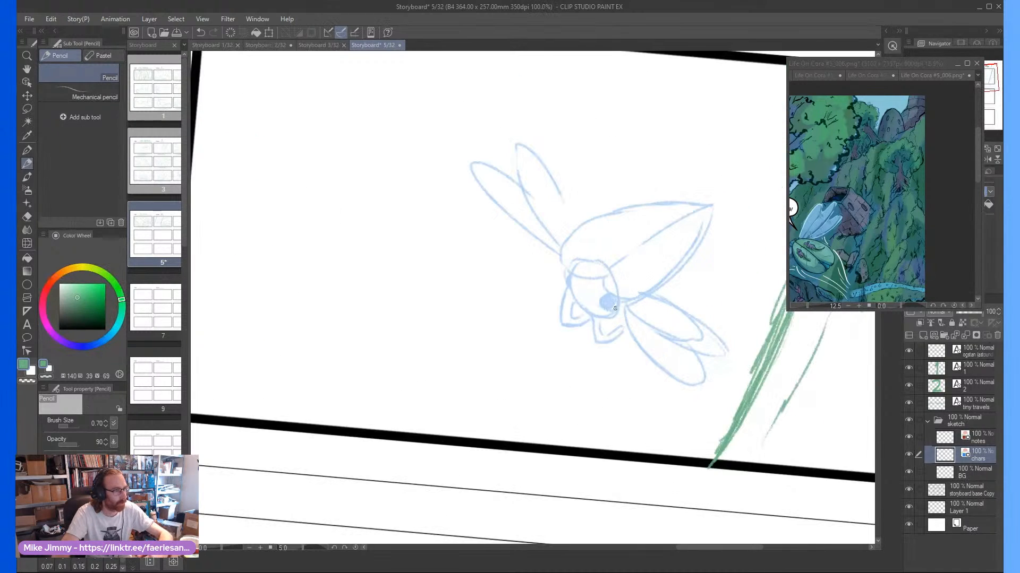
# Redraw the lower edge of the creature's body and erase the surplus outline
pyautogui.moveTo(620, 293)
pyautogui.mouseDown()
pyautogui.moveTo(650, 308)
pyautogui.moveTo(700, 246)
pyautogui.moveTo(714, 206)
pyautogui.mouseUp()
pyautogui.press('e')
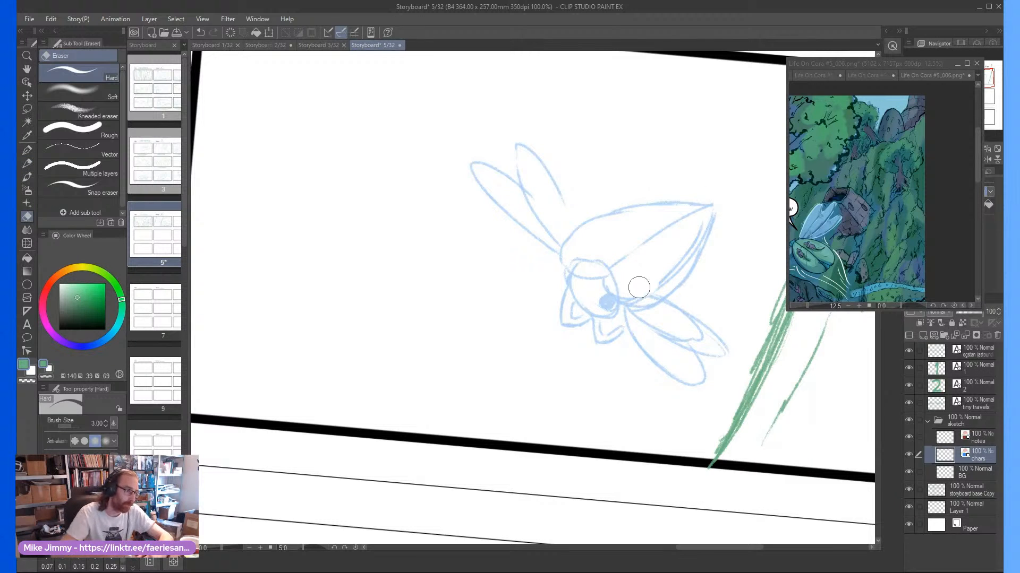
pyautogui.moveTo(683, 255); pyautogui.dragTo(711, 215)
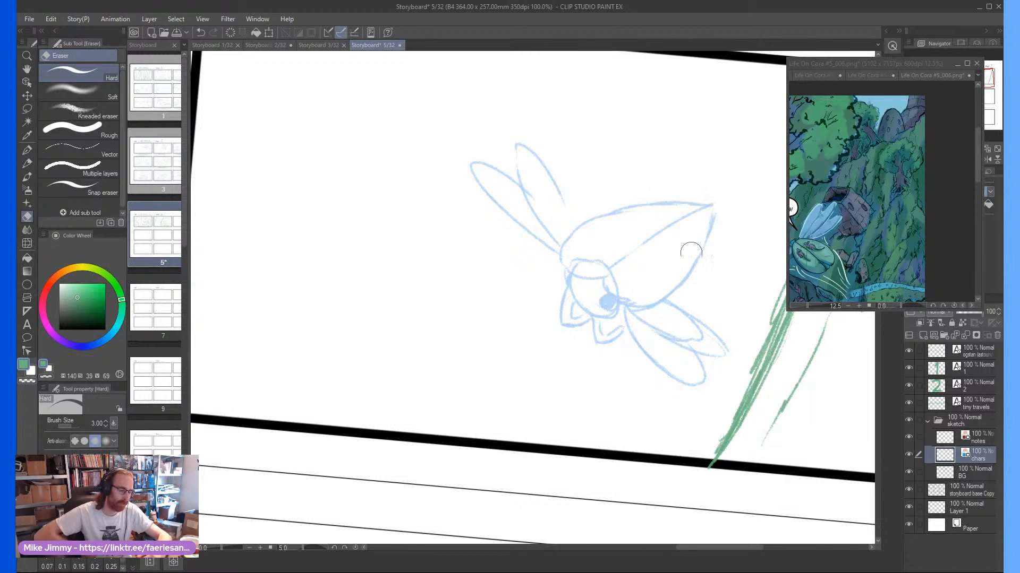
pyautogui.press('p')
pyautogui.press('p')
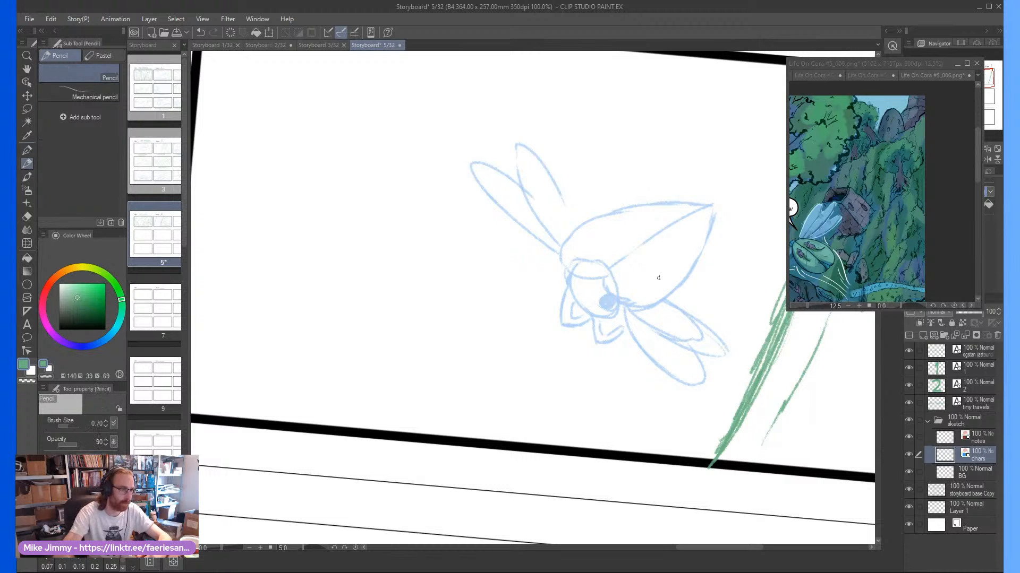
# On the notes layer, draw curved speed lines and an arrow swooping down-left over the third panel's creature
pyautogui.scroll(-1, 659, 281)
pyautogui.scroll(-1, 672, 287)
pyautogui.press('-')
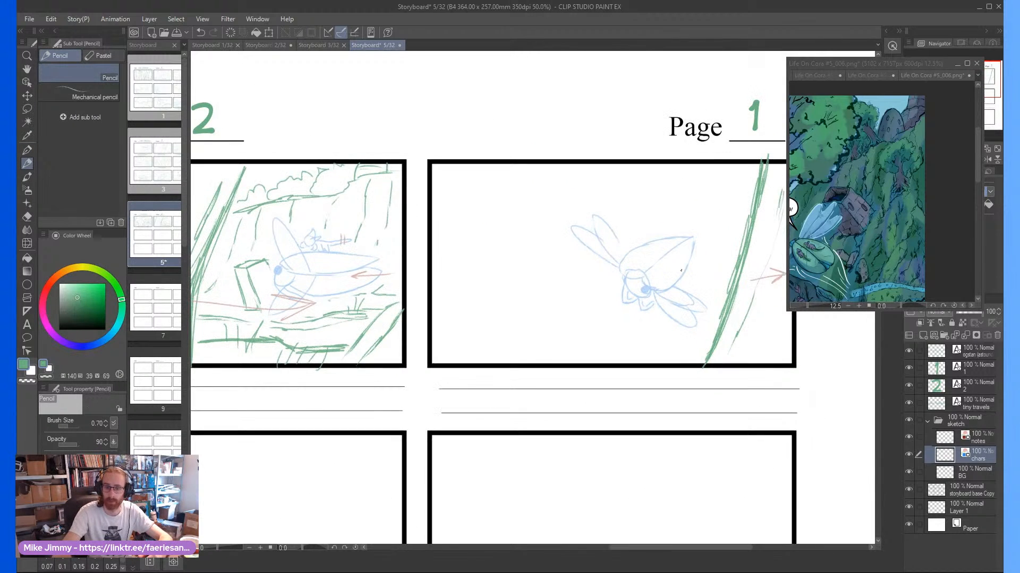
pyautogui.scroll(1, 712, 230)
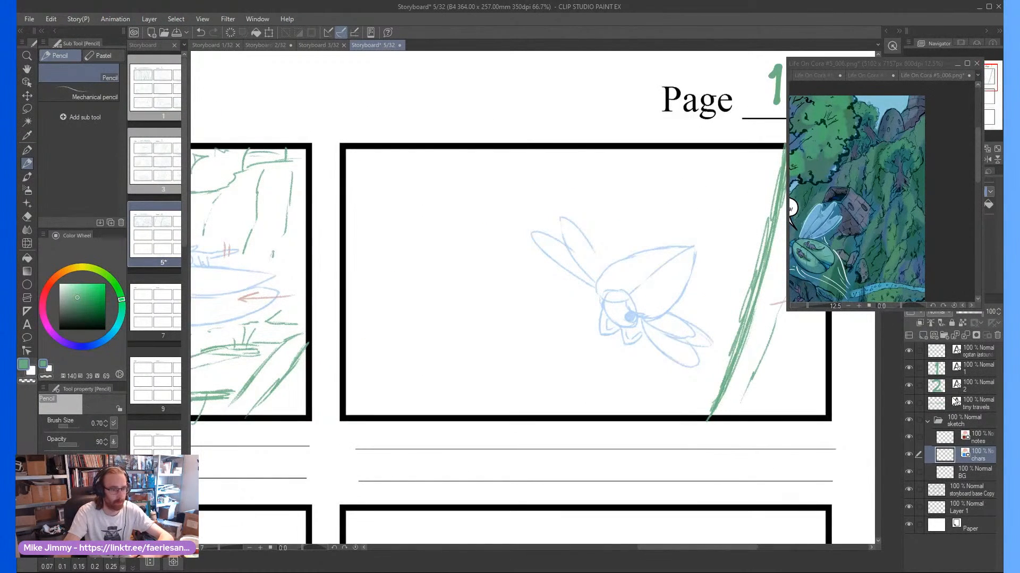
pyautogui.click(951, 438)
pyautogui.moveTo(678, 207); pyautogui.dragTo(668, 217)
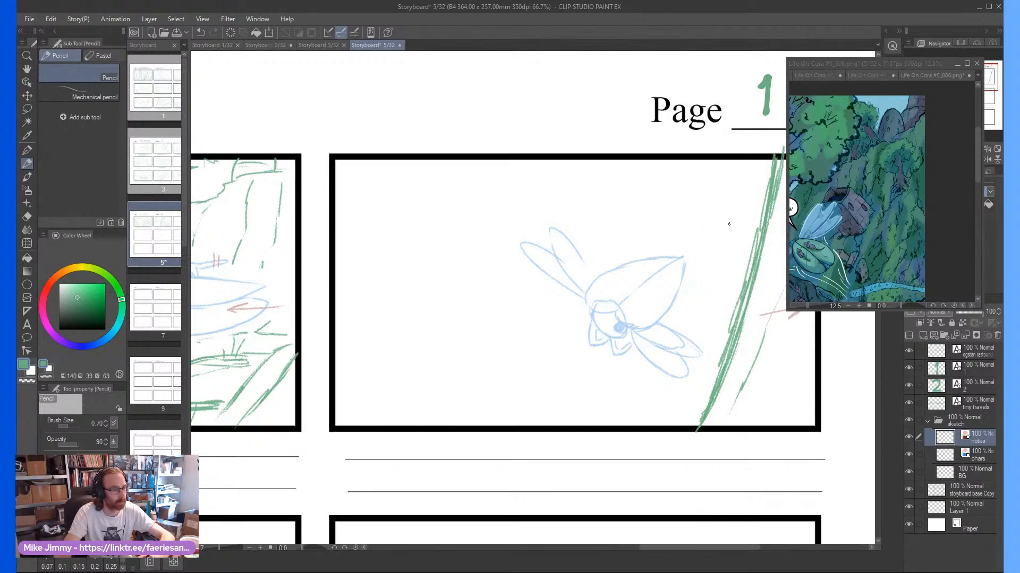
pyautogui.moveTo(748, 222); pyautogui.dragTo(658, 262)
pyautogui.moveTo(718, 242); pyautogui.dragTo(661, 279)
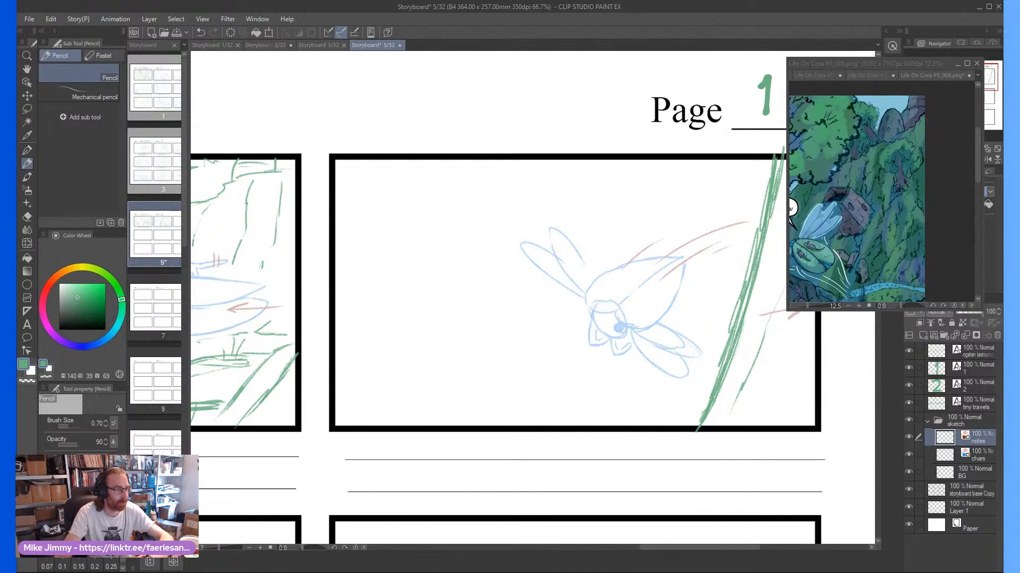
pyautogui.moveTo(700, 266); pyautogui.dragTo(647, 305)
pyautogui.moveTo(652, 284)
pyautogui.mouseDown()
pyautogui.moveTo(645, 306)
pyautogui.moveTo(665, 296)
pyautogui.mouseUp()
pyautogui.scroll(-1, 584, 317)
pyautogui.scroll(1, 587, 315)
# On the chars layer, sketch a small rider lying along the upper half of the creature's back
pyautogui.click(965, 452)
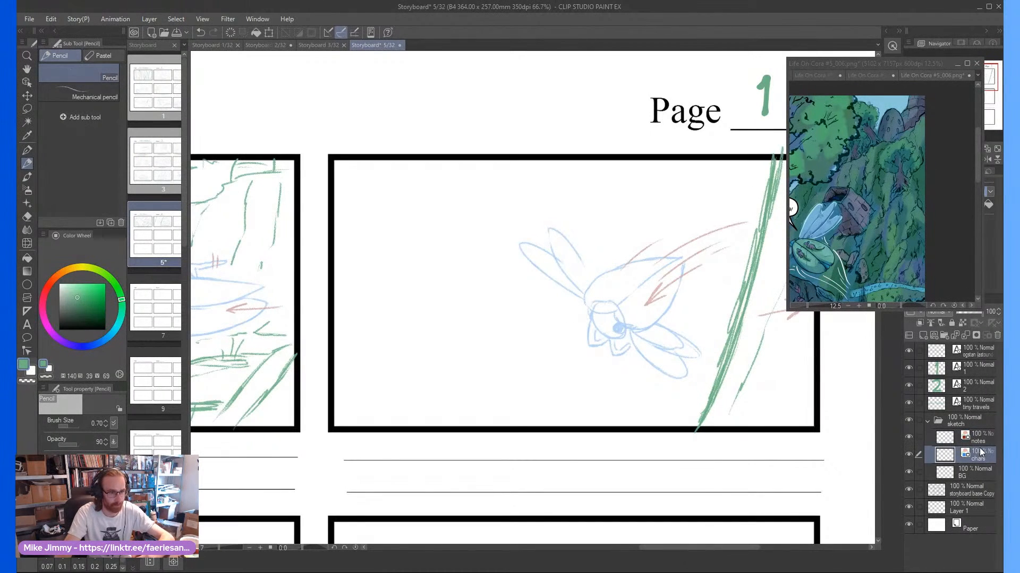
pyautogui.scroll(3, 658, 276)
pyautogui.moveTo(551, 296)
pyautogui.mouseDown()
pyautogui.moveTo(558, 281)
pyautogui.moveTo(548, 259)
pyautogui.mouseUp()
pyautogui.moveTo(548, 259)
pyautogui.mouseDown()
pyautogui.moveTo(546, 291)
pyautogui.moveTo(522, 304)
pyautogui.moveTo(529, 301)
pyautogui.moveTo(521, 318)
pyautogui.moveTo(623, 233)
pyautogui.moveTo(588, 277)
pyautogui.mouseUp()
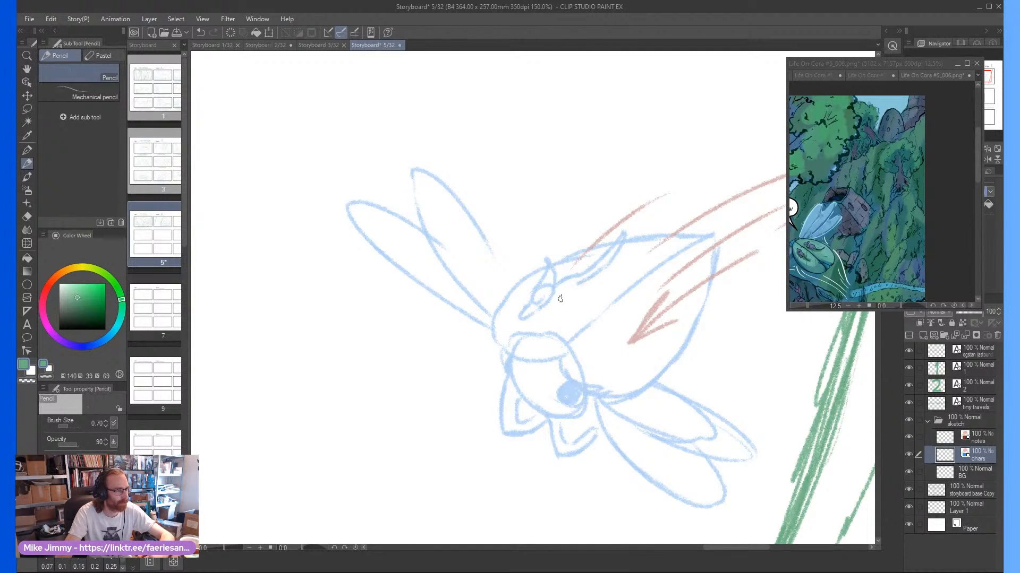
pyautogui.moveTo(547, 303)
pyautogui.mouseDown()
pyautogui.moveTo(587, 286)
pyautogui.moveTo(582, 278)
pyautogui.mouseUp()
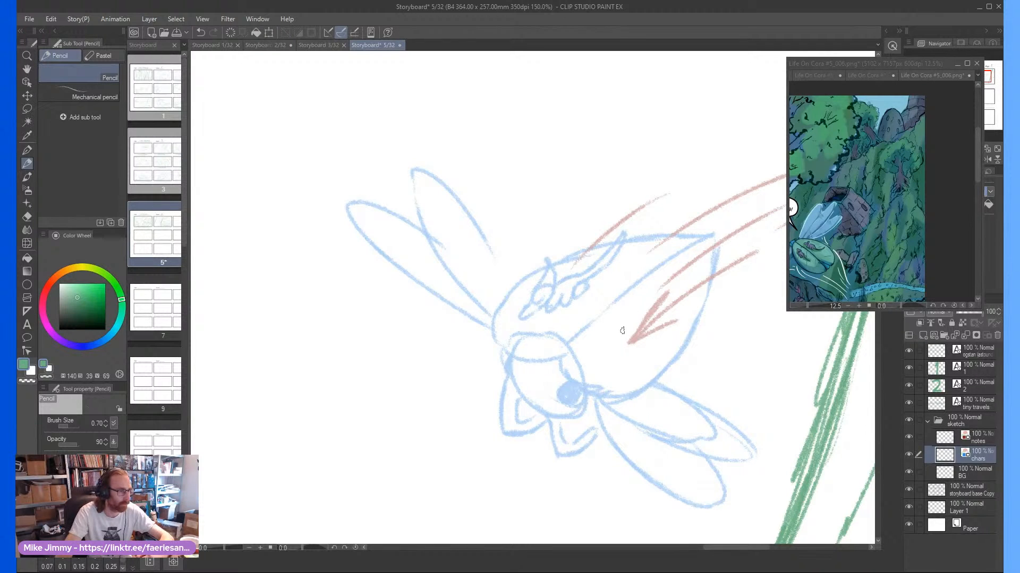
# Sketch a second small rider lying on the lower half of the creature's back, redrawing its head
pyautogui.moveTo(606, 346); pyautogui.dragTo(620, 335)
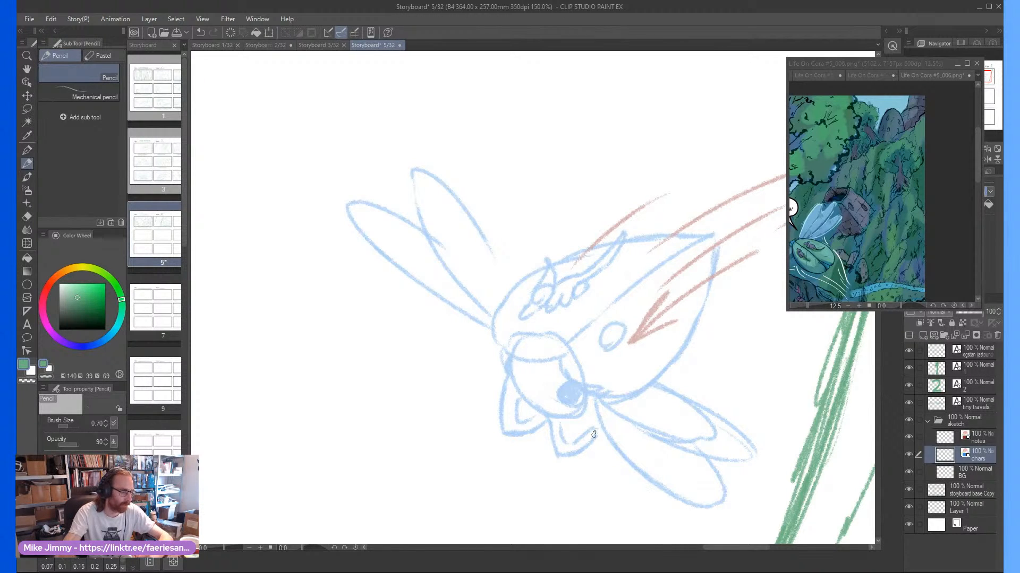
pyautogui.hotkey('ctrl', 'z')
pyautogui.moveTo(606, 355)
pyautogui.mouseDown()
pyautogui.moveTo(619, 335)
pyautogui.moveTo(610, 325)
pyautogui.moveTo(616, 349)
pyautogui.moveTo(626, 339)
pyautogui.moveTo(594, 371)
pyautogui.moveTo(629, 361)
pyautogui.moveTo(645, 346)
pyautogui.moveTo(654, 302)
pyautogui.moveTo(679, 300)
pyautogui.mouseUp()
pyautogui.moveTo(693, 265)
pyautogui.mouseDown()
pyautogui.moveTo(684, 284)
pyautogui.moveTo(621, 329)
pyautogui.moveTo(633, 358)
pyautogui.mouseUp()
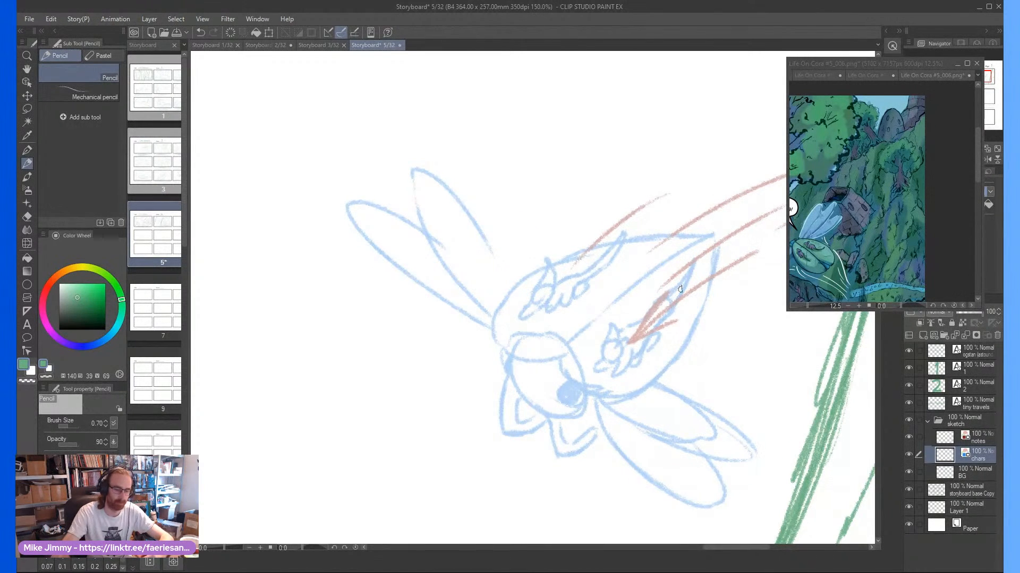
# On the notes layer, draw arrows radiating outward to the corners of the third panel
pyautogui.scroll(-3, 679, 289)
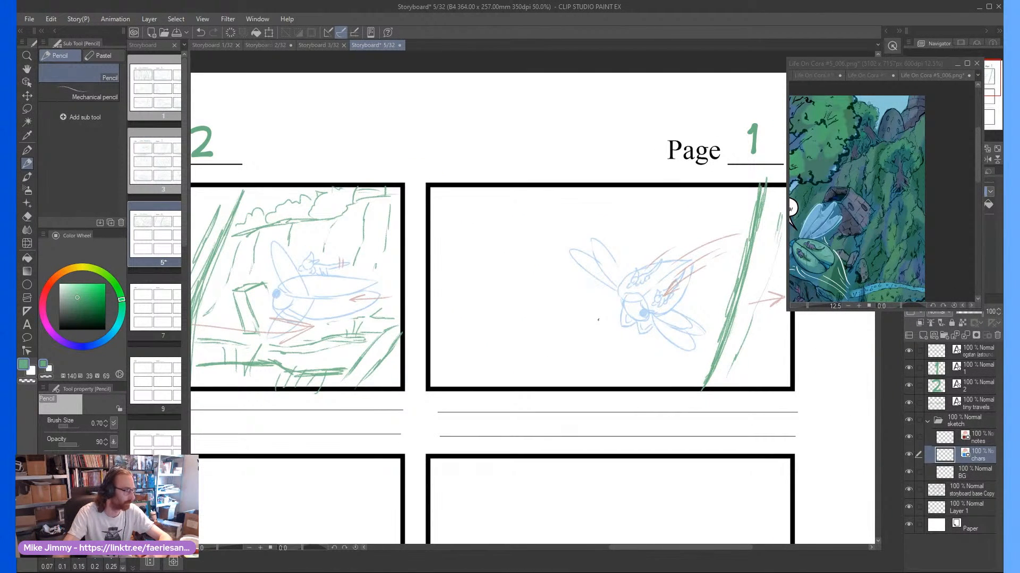
pyautogui.click(972, 474)
pyautogui.scroll(-1, 577, 346)
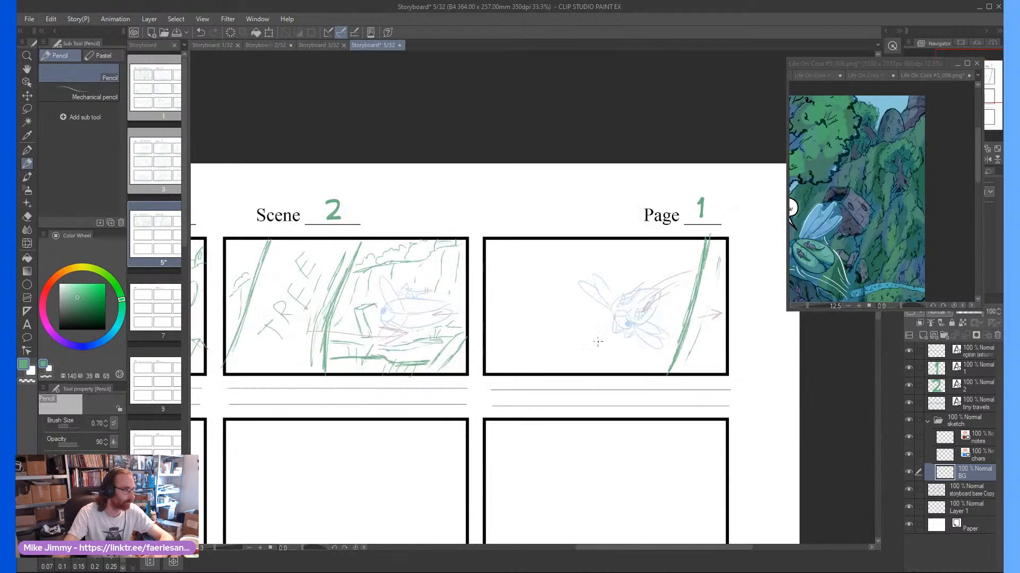
pyautogui.scroll(1, 581, 313)
pyautogui.scroll(-1, 626, 341)
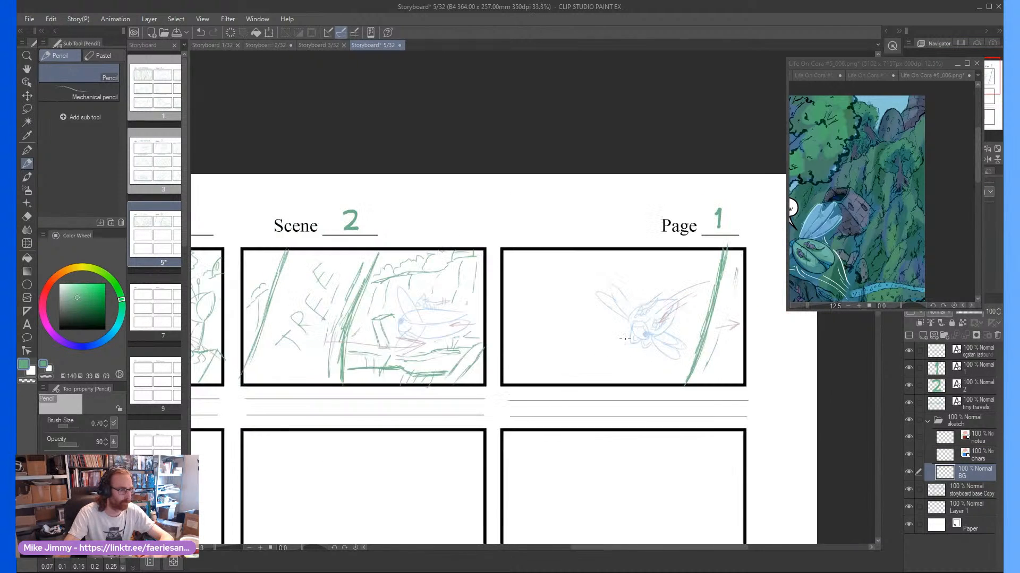
pyautogui.scroll(1, 622, 334)
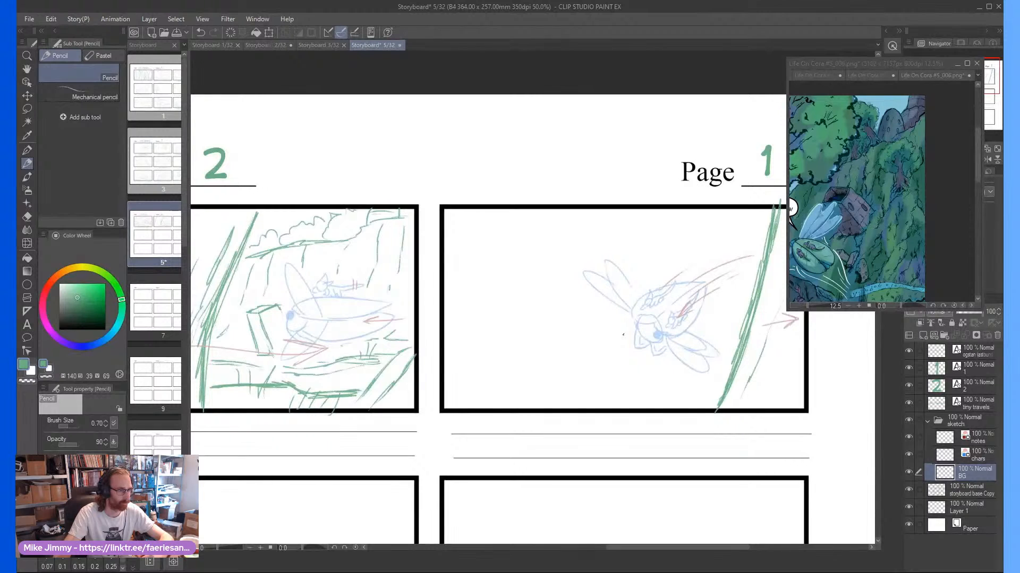
pyautogui.click(980, 439)
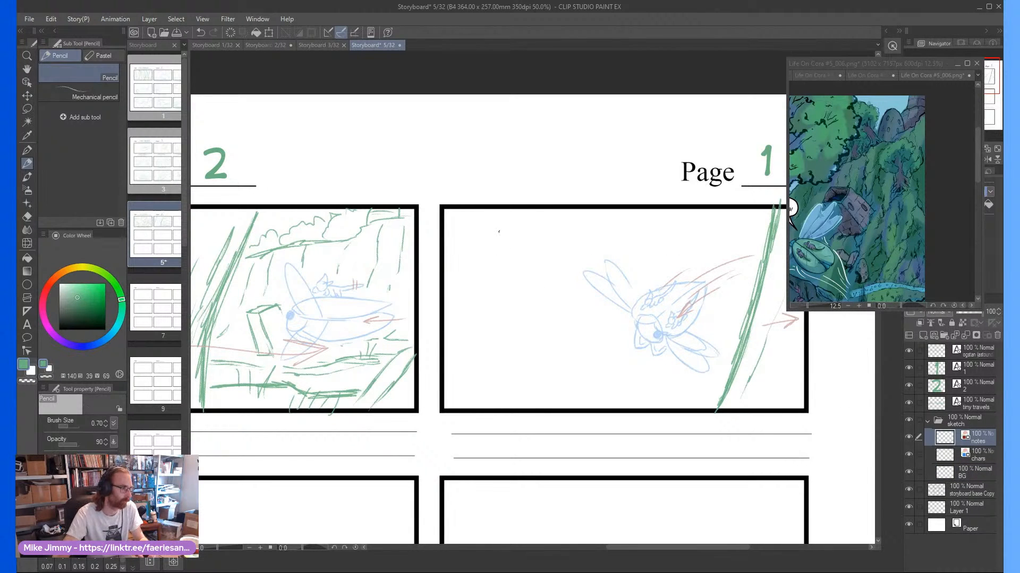
pyautogui.moveTo(550, 274)
pyautogui.mouseDown()
pyautogui.moveTo(473, 223)
pyautogui.moveTo(507, 232)
pyautogui.mouseUp()
pyautogui.moveTo(496, 251); pyautogui.dragTo(480, 229)
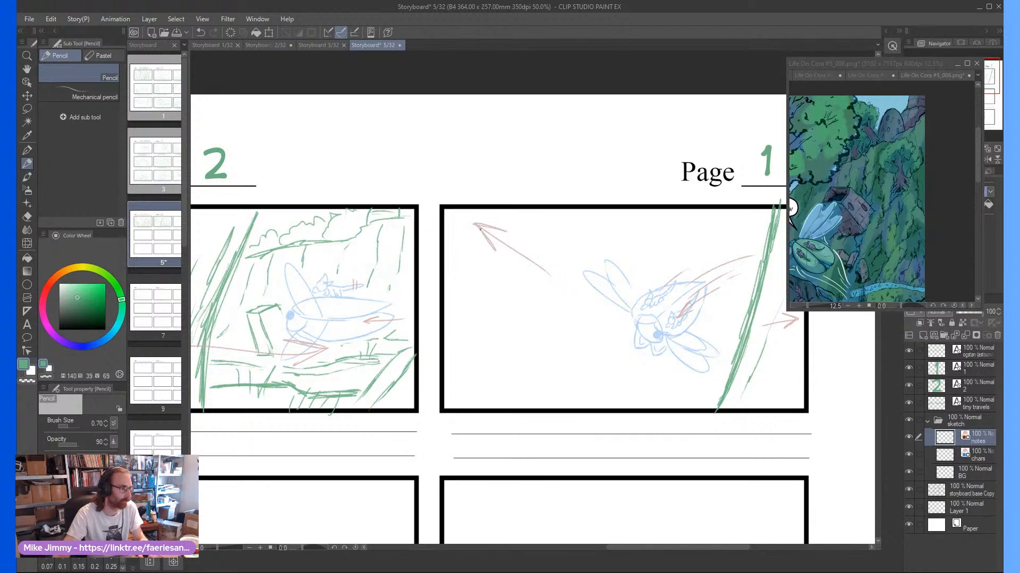
pyautogui.moveTo(550, 345); pyautogui.dragTo(472, 396)
pyautogui.moveTo(481, 372)
pyautogui.mouseDown()
pyautogui.moveTo(472, 397)
pyautogui.moveTo(505, 389)
pyautogui.mouseUp()
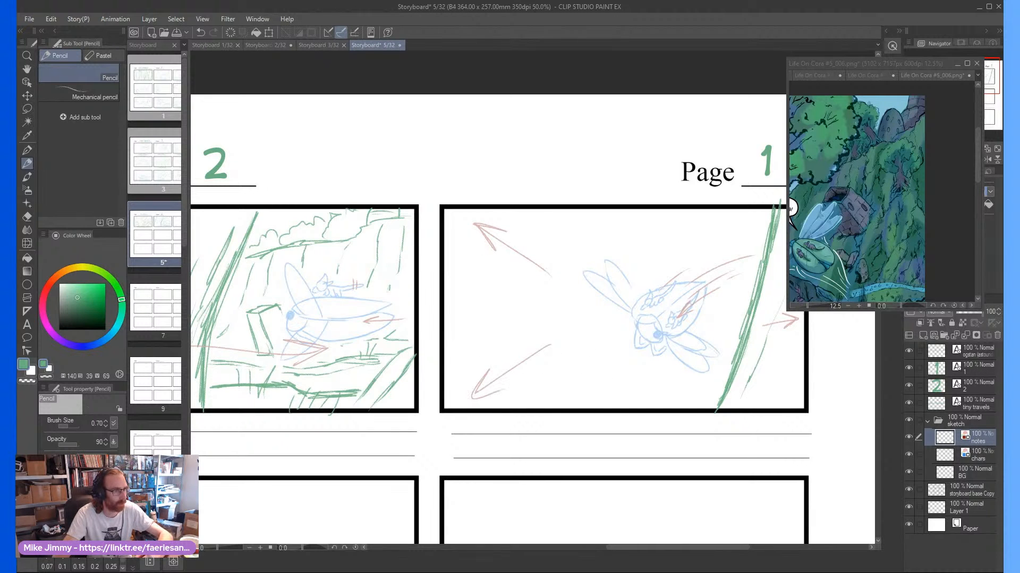
pyautogui.scroll(-1, 758, 227)
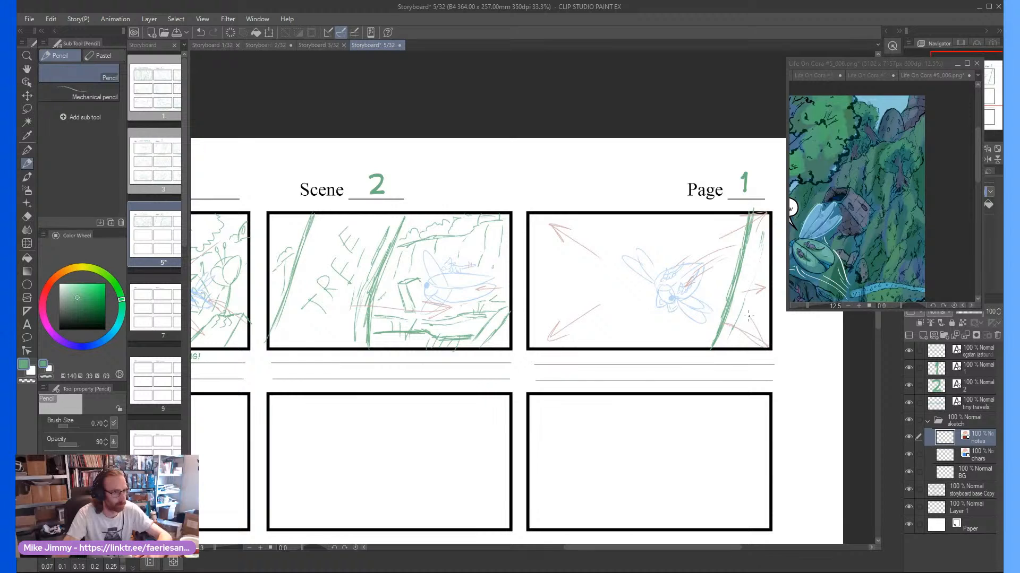
pyautogui.scroll(-1, 738, 339)
pyautogui.scroll(1, 630, 343)
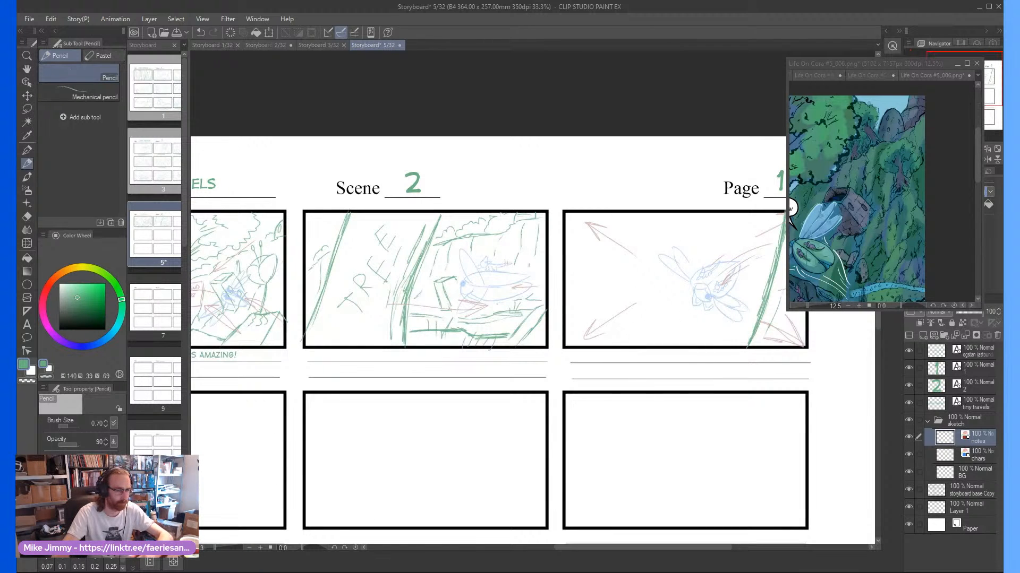
# On the BG layer, sketch a ground line sloping down-left beneath the creature in the third panel
pyautogui.click(980, 452)
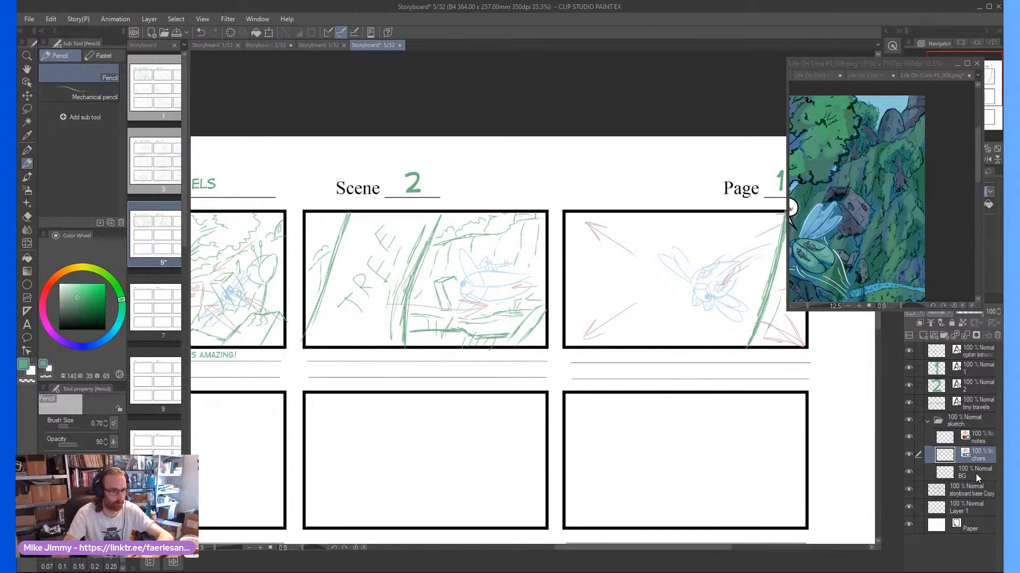
pyautogui.click(976, 470)
pyautogui.scroll(1, 659, 333)
pyautogui.scroll(-1, 659, 334)
pyautogui.scroll(1, 659, 334)
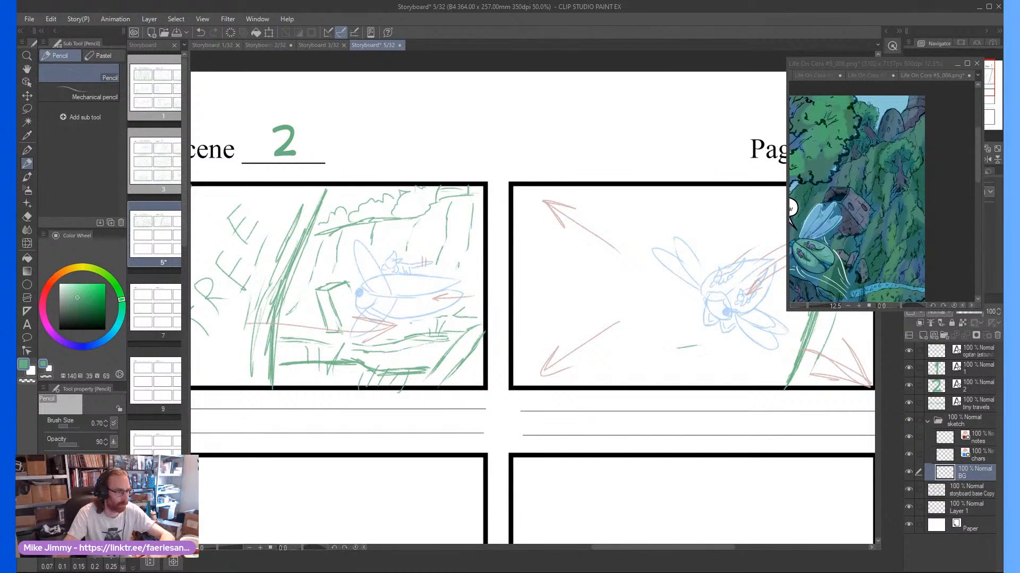
pyautogui.moveTo(677, 348); pyautogui.dragTo(609, 372)
pyautogui.moveTo(705, 347)
pyautogui.mouseDown()
pyautogui.moveTo(728, 340)
pyautogui.moveTo(612, 384)
pyautogui.mouseUp()
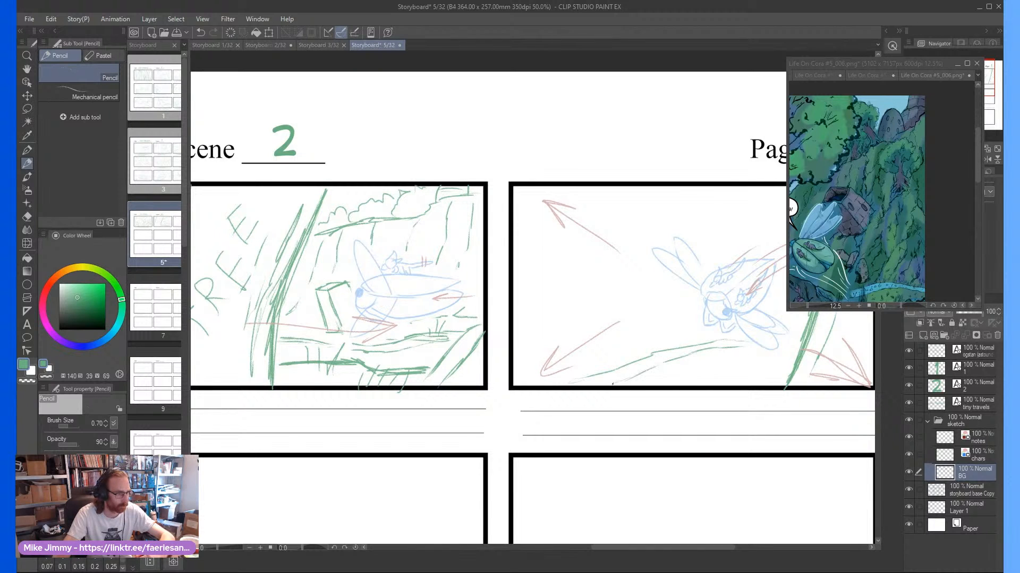
pyautogui.scroll(-2, 701, 340)
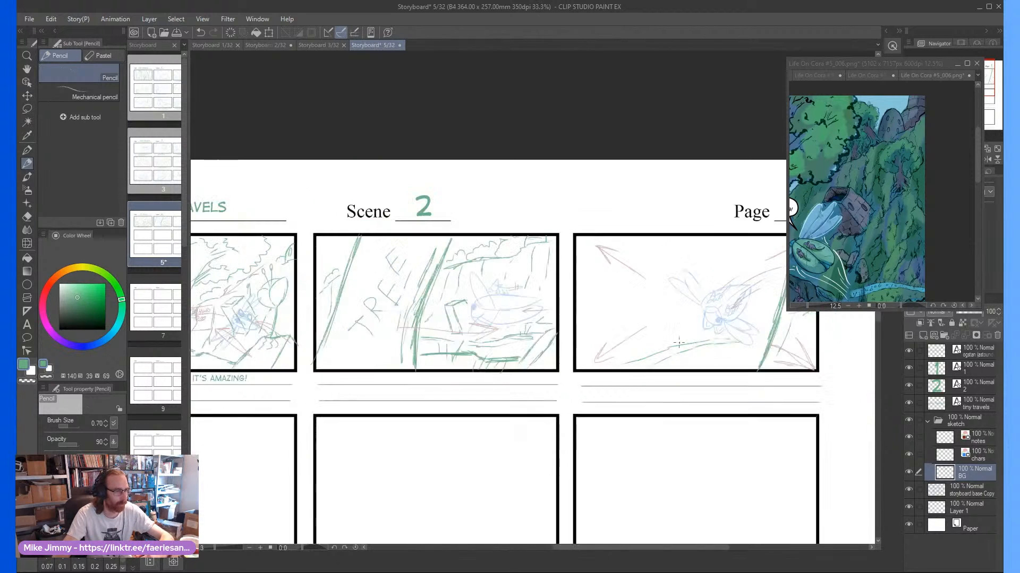
# Sketch a tall boxy block beside the creature in the third panel, redrawing its sides and adding depth and base lines
pyautogui.scroll(2, 653, 303)
pyautogui.moveTo(640, 305)
pyautogui.mouseDown()
pyautogui.moveTo(674, 302)
pyautogui.moveTo(679, 359)
pyautogui.moveTo(642, 329)
pyautogui.moveTo(650, 349)
pyautogui.mouseUp()
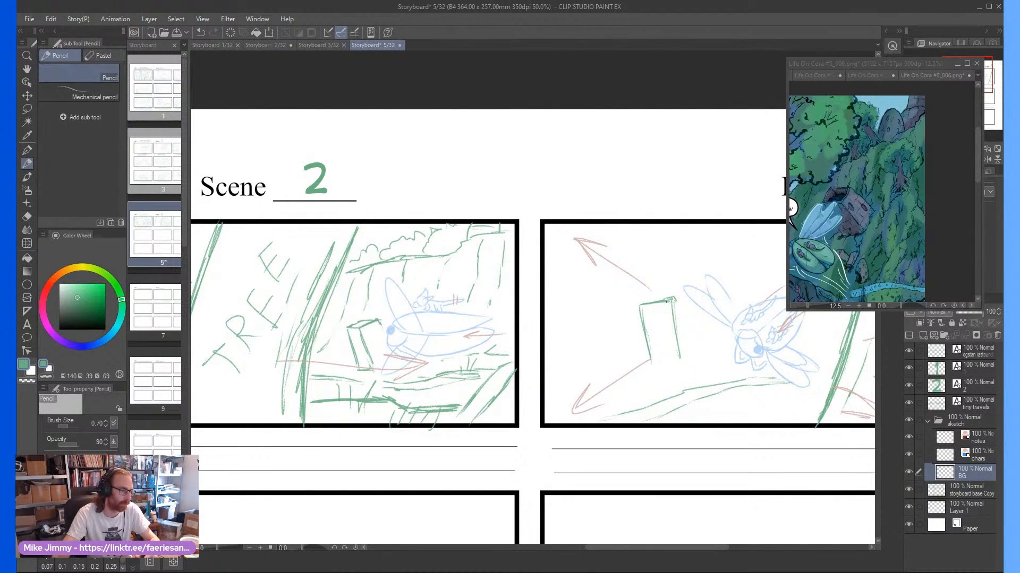
pyautogui.hotkey('ctrl', 'z')
pyautogui.hotkey('ctrl', 'z')
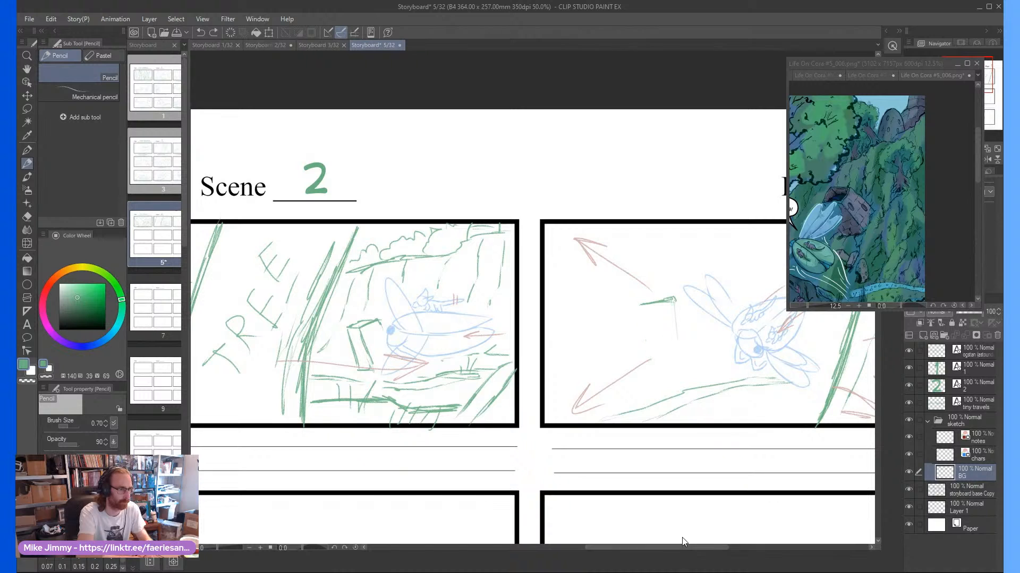
pyautogui.click(650, 312)
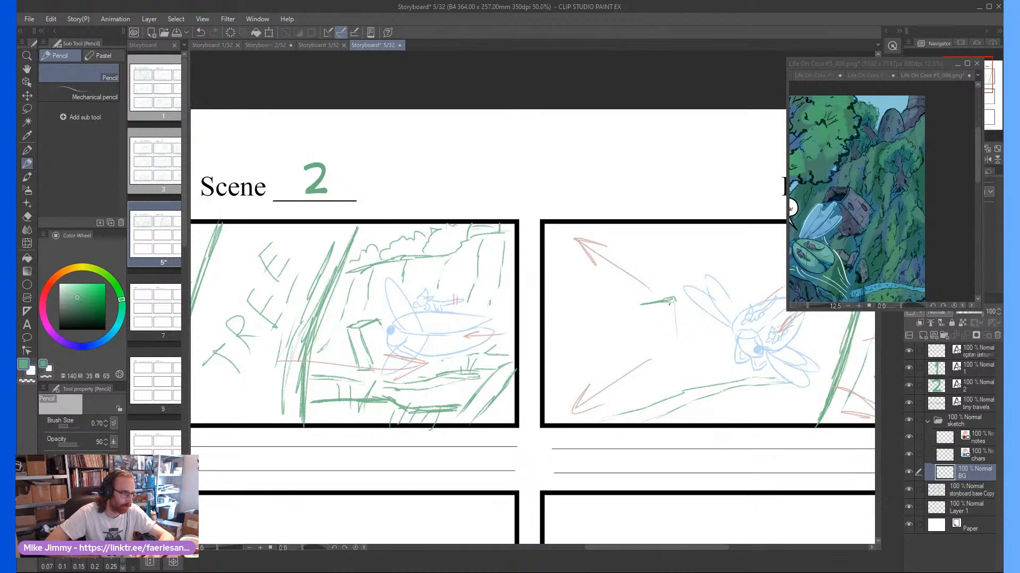
pyautogui.moveTo(673, 301); pyautogui.dragTo(669, 365)
pyautogui.moveTo(641, 304); pyautogui.dragTo(631, 356)
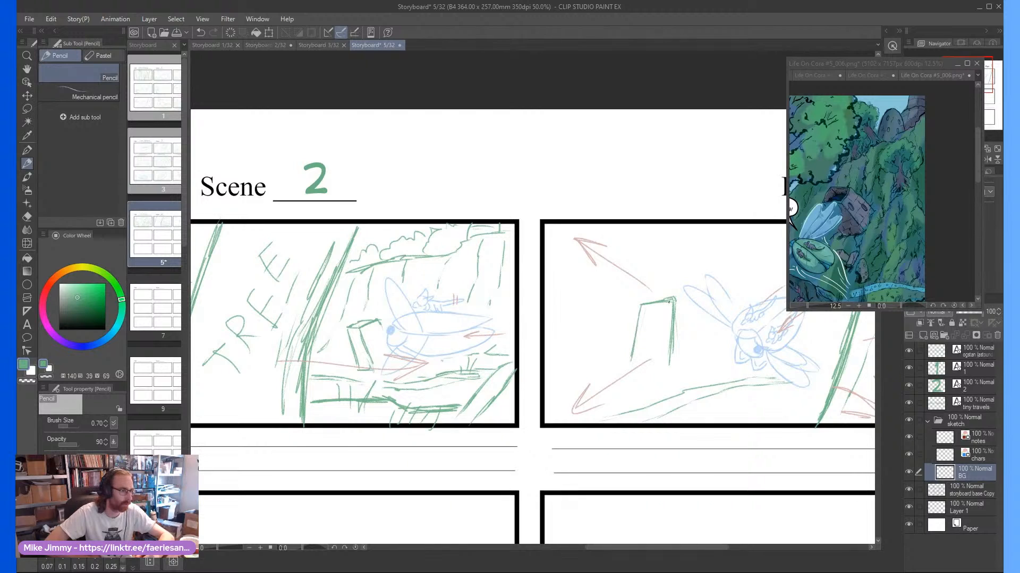
pyautogui.moveTo(670, 300)
pyautogui.mouseDown()
pyautogui.moveTo(636, 287)
pyautogui.moveTo(641, 304)
pyautogui.moveTo(614, 339)
pyautogui.mouseUp()
pyautogui.moveTo(622, 299)
pyautogui.mouseDown()
pyautogui.moveTo(610, 358)
pyautogui.moveTo(629, 397)
pyautogui.mouseUp()
pyautogui.moveTo(675, 364)
pyautogui.mouseDown()
pyautogui.moveTo(621, 356)
pyautogui.moveTo(689, 374)
pyautogui.mouseUp()
# Add vertical cliff lines along the third panel's upper edge and rough rock strokes around the block and the creature
pyautogui.moveTo(677, 225); pyautogui.dragTo(679, 262)
pyautogui.moveTo(733, 245); pyautogui.dragTo(737, 278)
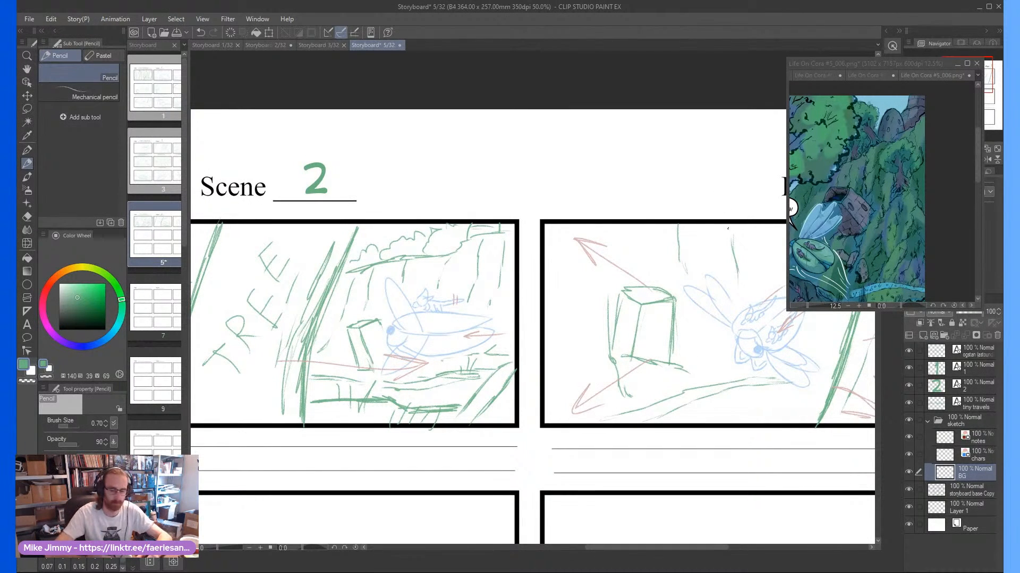
pyautogui.scroll(-1, 719, 243)
pyautogui.hscroll(1, 748, 240)
pyautogui.hscroll(1, 747, 240)
pyautogui.moveTo(750, 222); pyautogui.dragTo(750, 253)
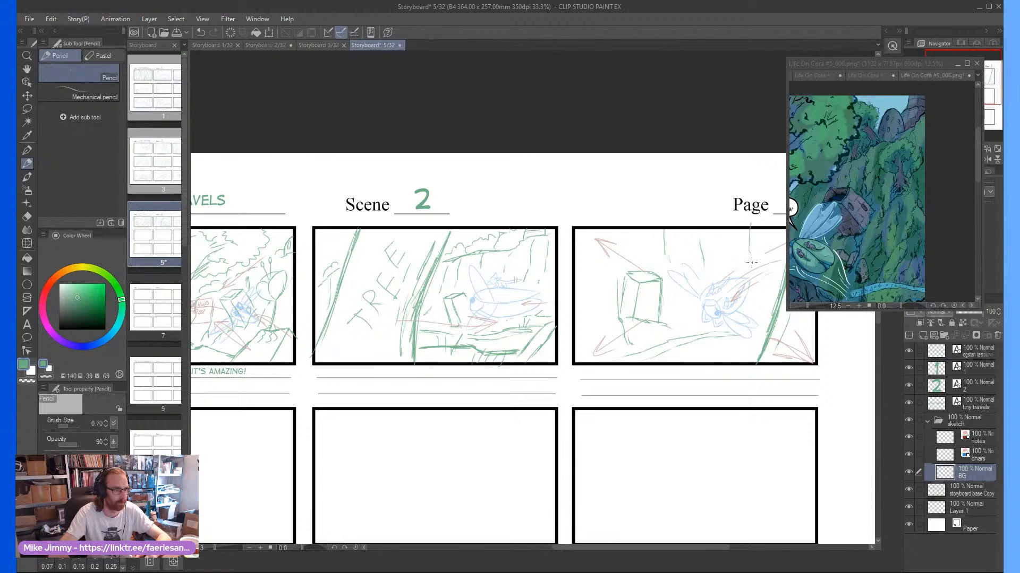
pyautogui.moveTo(600, 250); pyautogui.dragTo(610, 312)
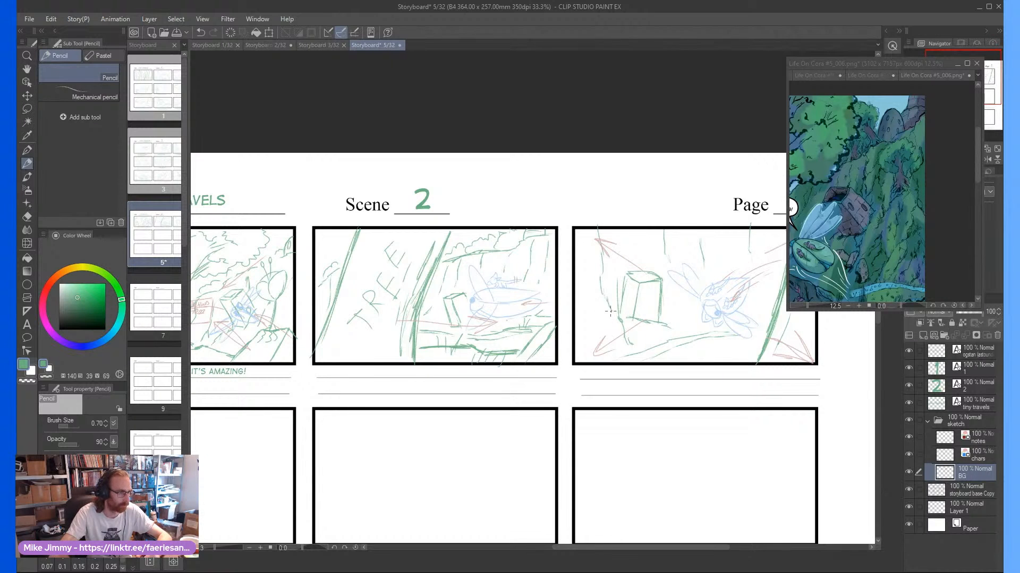
pyautogui.moveTo(681, 301); pyautogui.dragTo(695, 321)
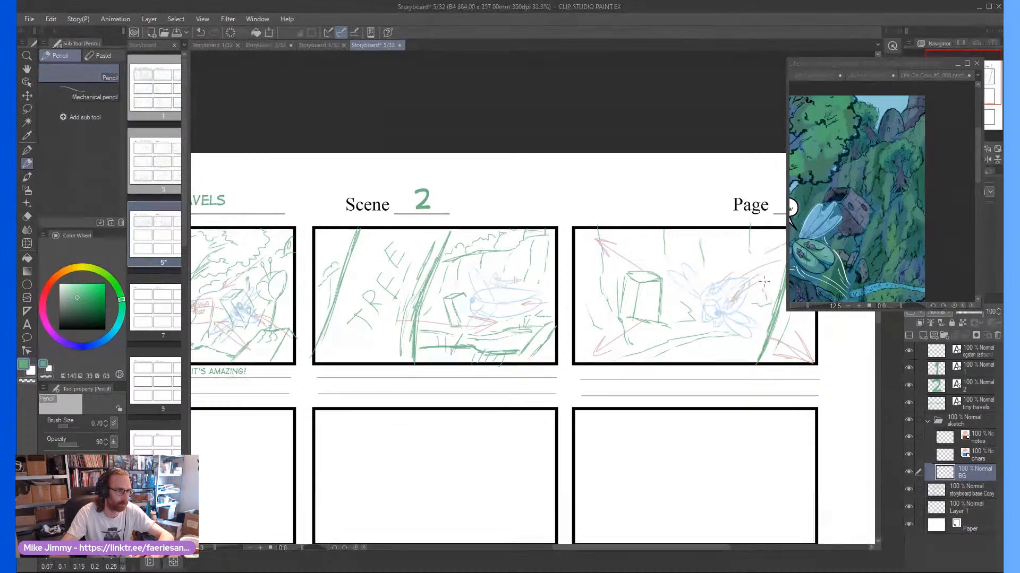
pyautogui.scroll(-3, 660, 313)
pyautogui.scroll(4, 656, 333)
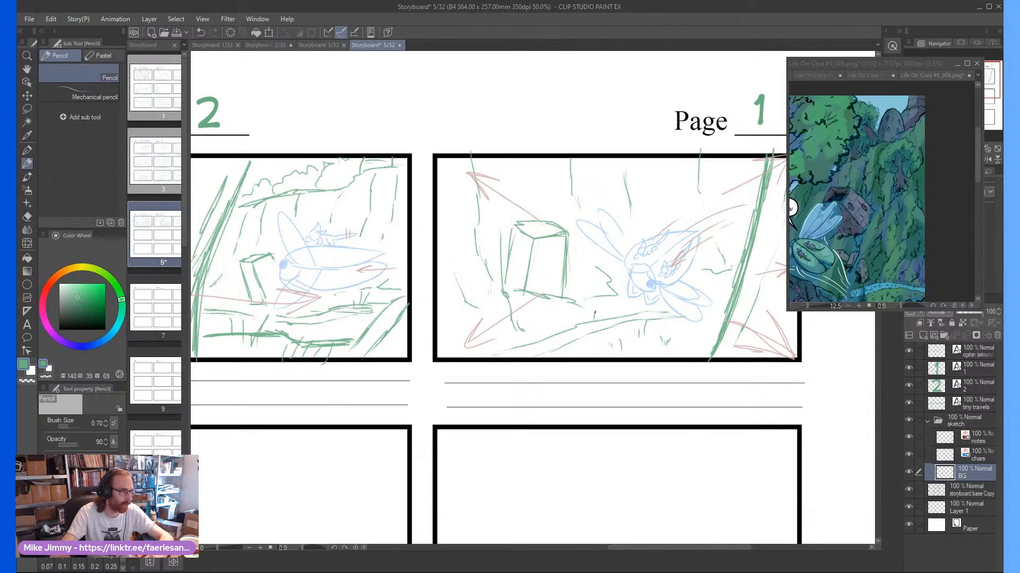
# Examine the next panel and its dialogue in the comic reference against the storyboard's first row and empty second row
pyautogui.scroll(-2, 580, 314)
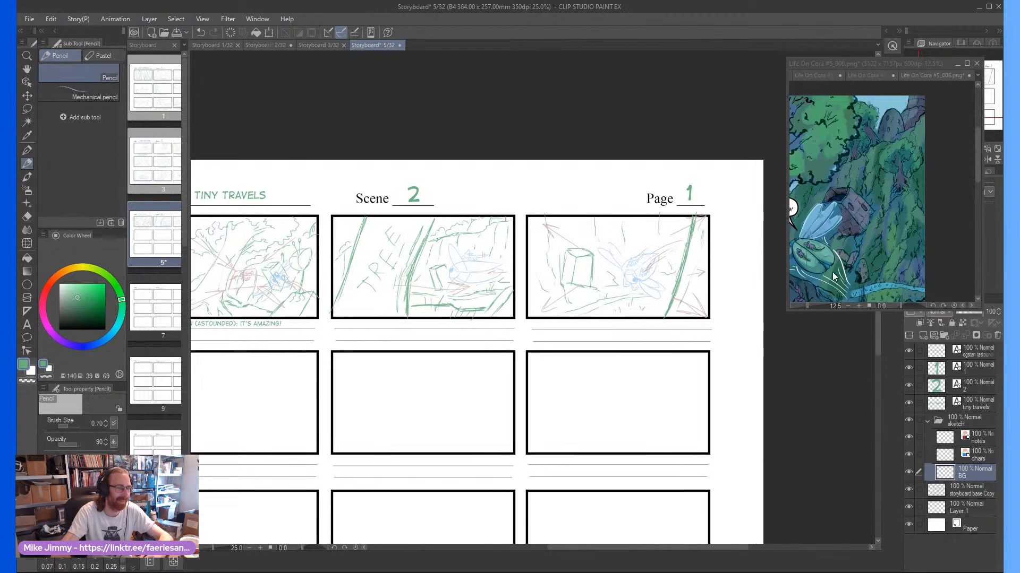
pyautogui.click(832, 272)
pyautogui.moveTo(718, 286); pyautogui.dragTo(735, 270)
pyautogui.scroll(-1, 794, 248)
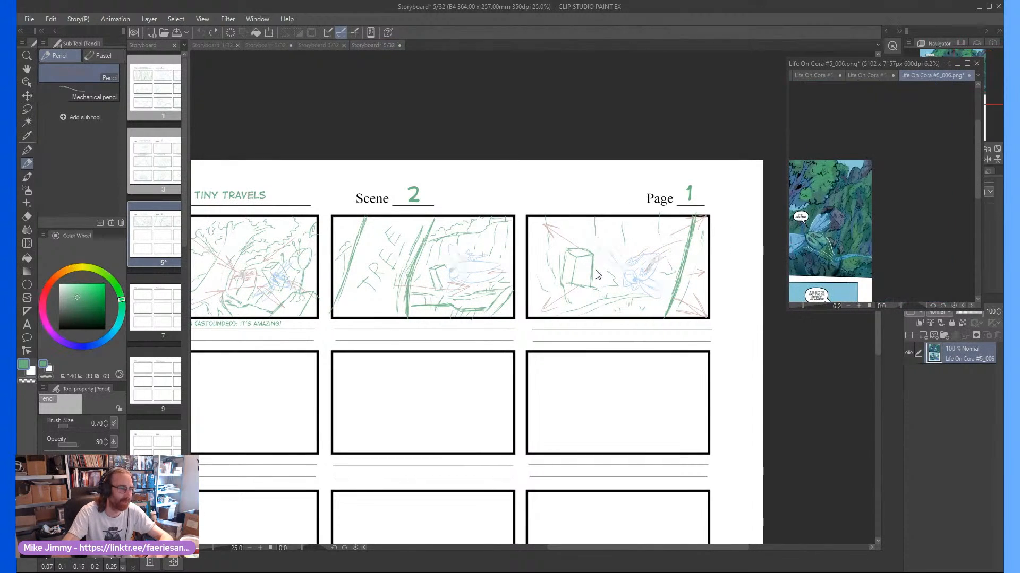
pyautogui.moveTo(408, 317); pyautogui.dragTo(509, 317)
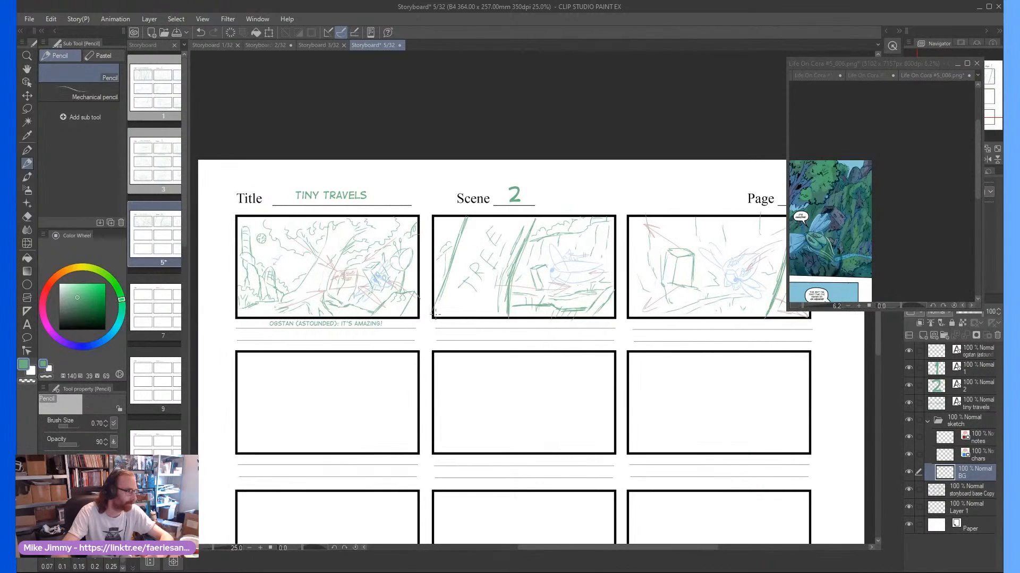
pyautogui.scroll(-2, 723, 292)
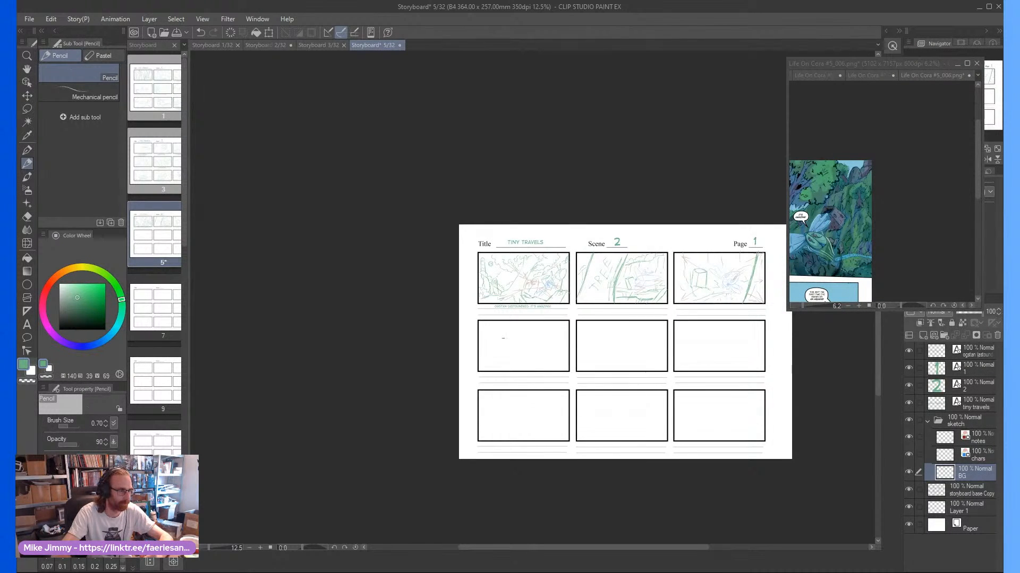
pyautogui.scroll(2, 503, 338)
pyautogui.scroll(1, 562, 345)
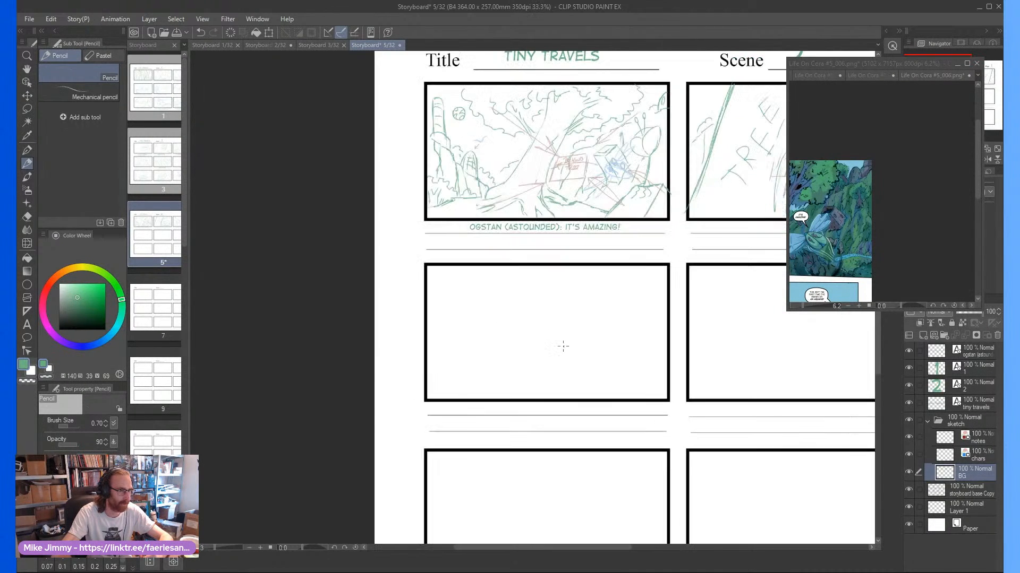
pyautogui.click(833, 248)
pyautogui.scroll(3, 833, 248)
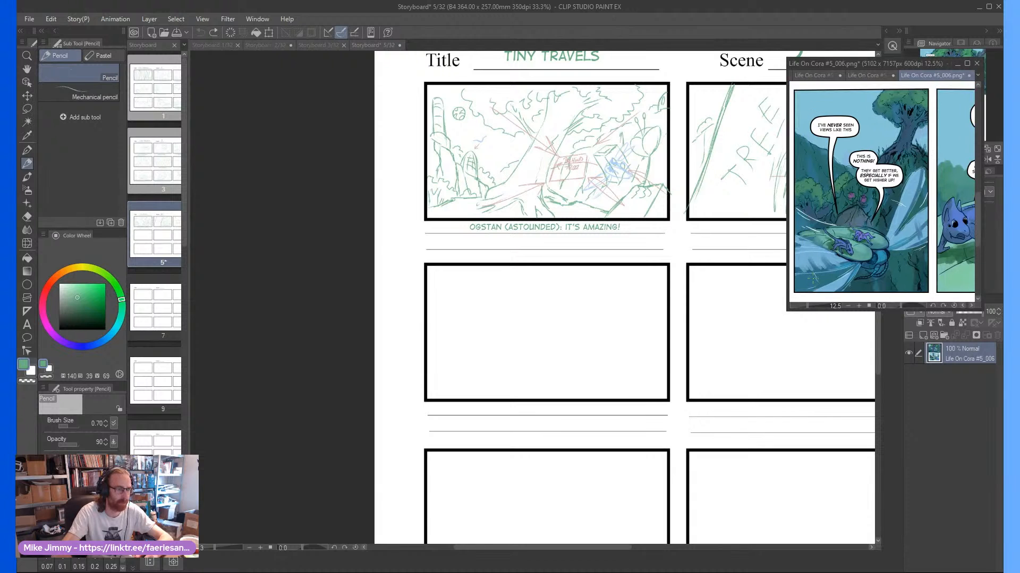
pyautogui.click(501, 325)
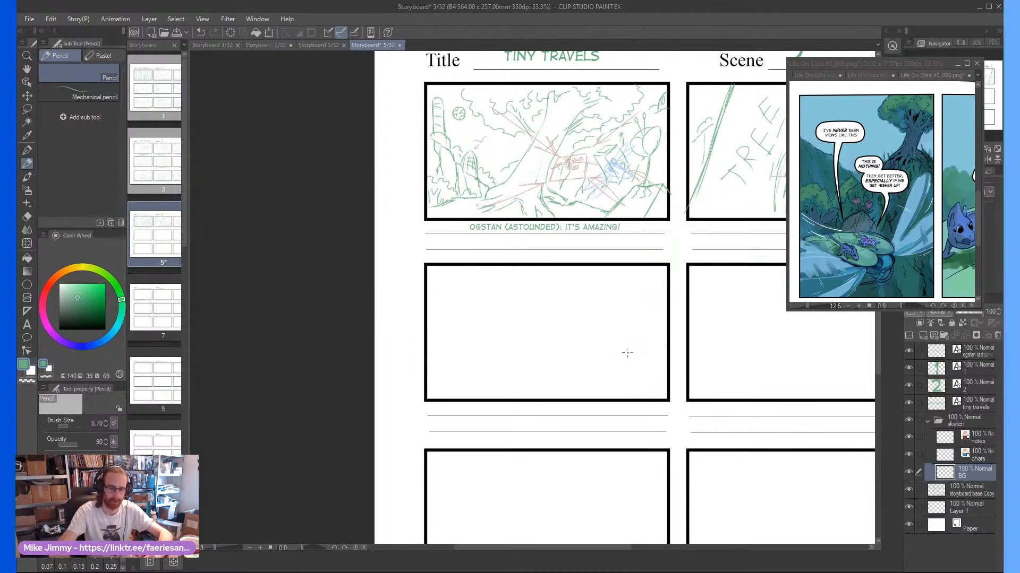
pyautogui.scroll(1, 594, 353)
pyautogui.scroll(-4, 595, 354)
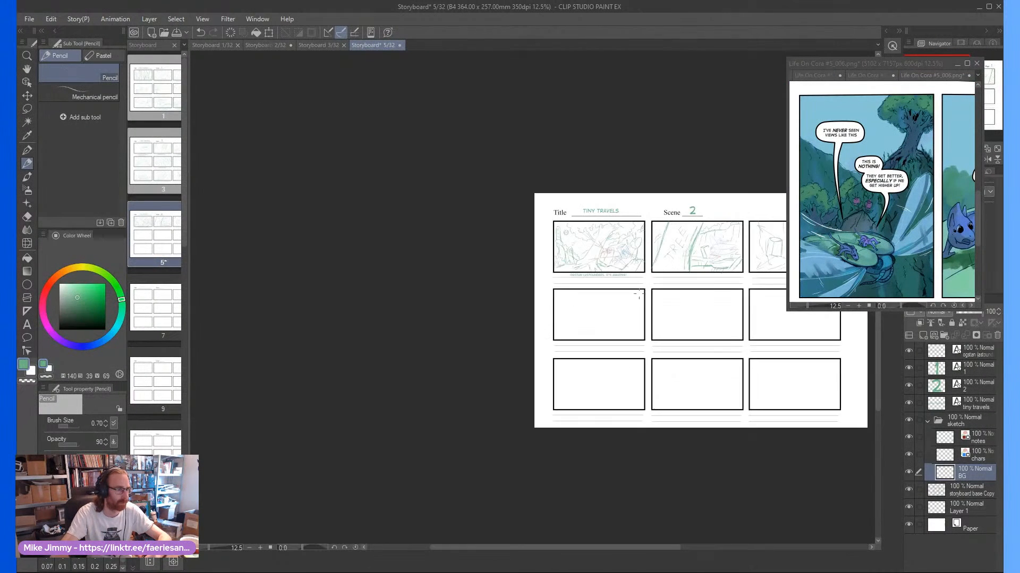
pyautogui.scroll(3, 689, 250)
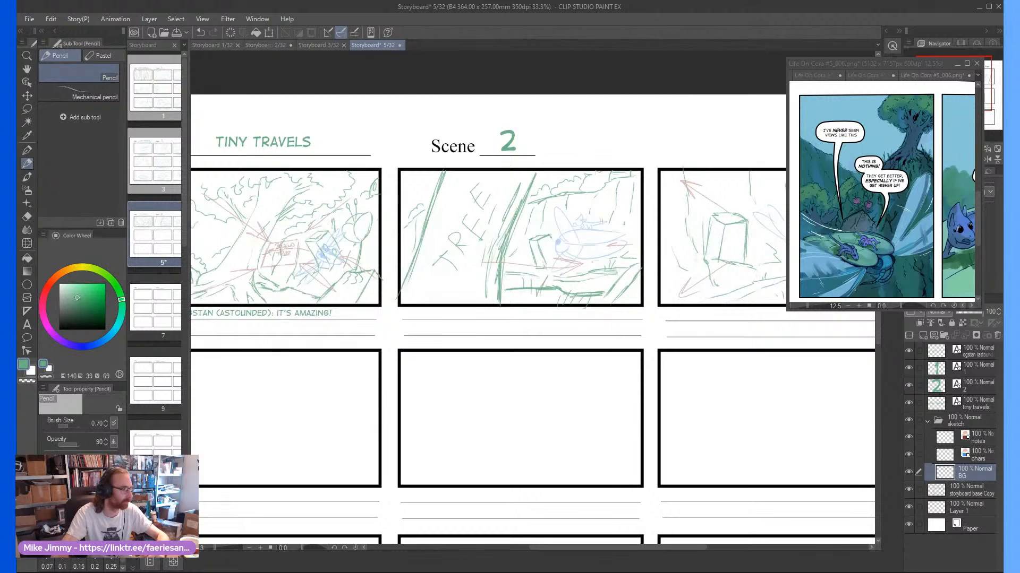
# Add the caption "OGSTAN: I'VE NEVER SEEN VIEWS LIKE THIS!" in the digitalstrip text style and place it beneath the third panel of the first row
pyautogui.click(29, 324)
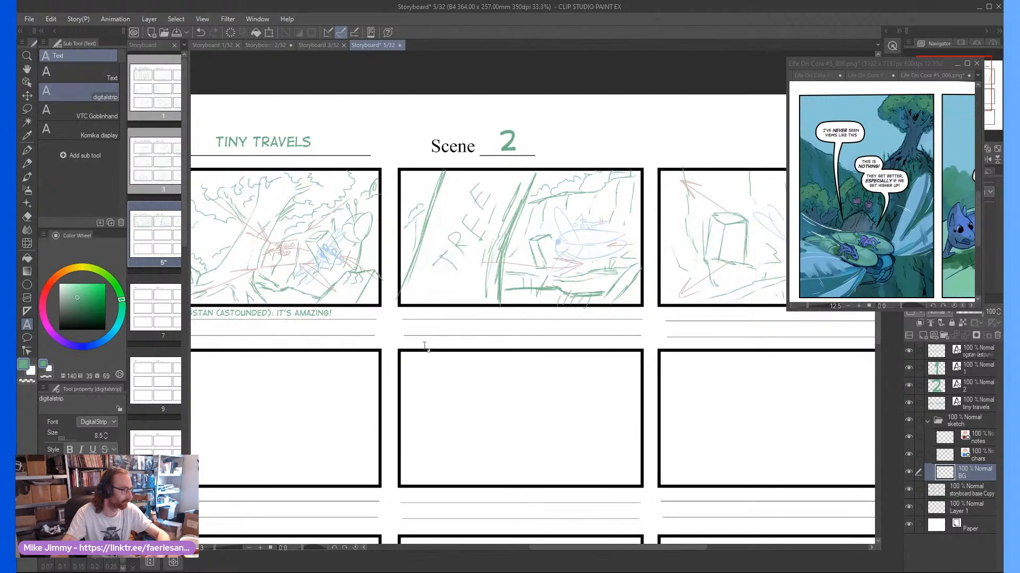
pyautogui.click(454, 313)
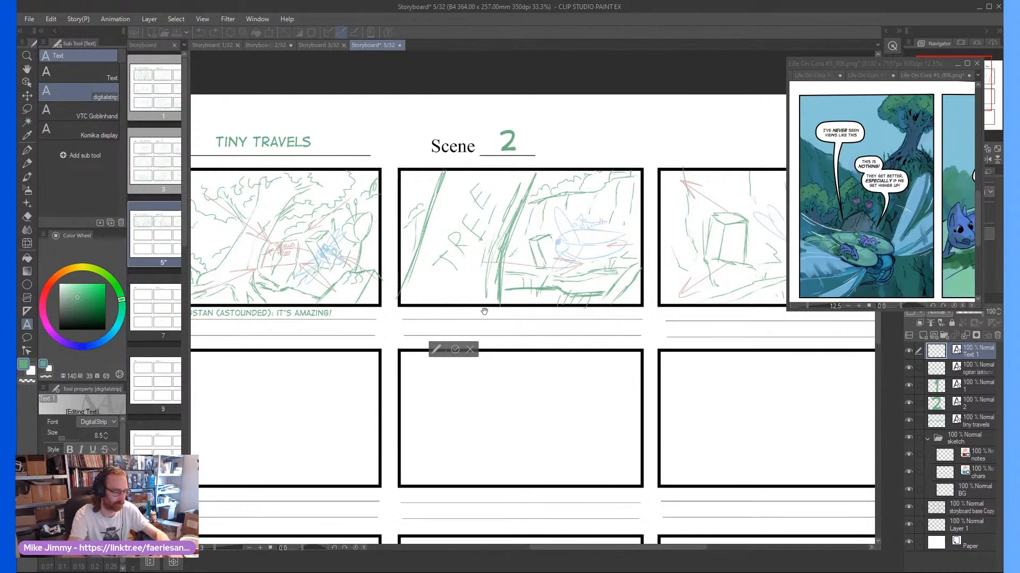
pyautogui.write('OGS')
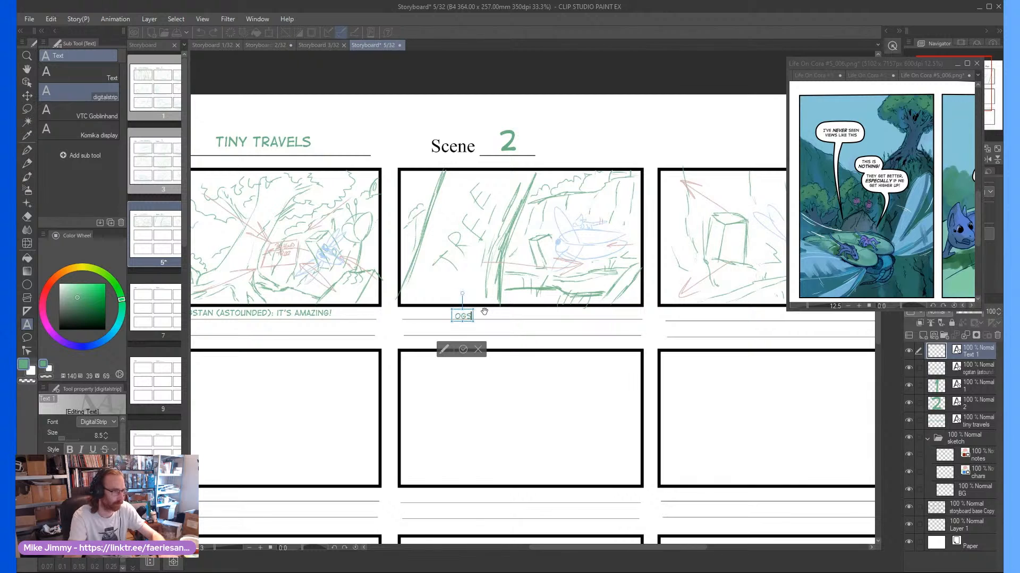
pyautogui.write("TAN: I'VE")
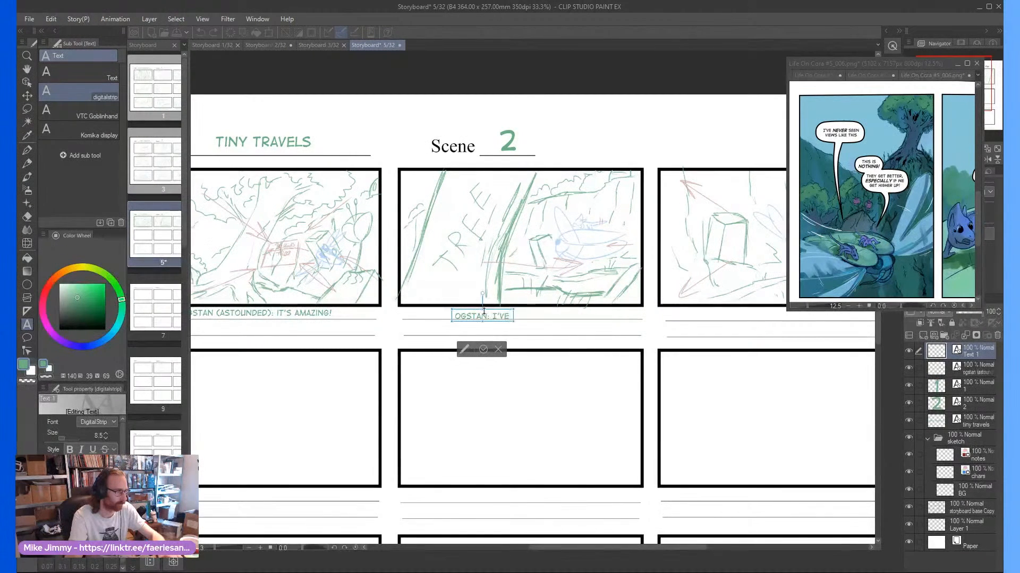
pyautogui.write(' NEVER SEEN')
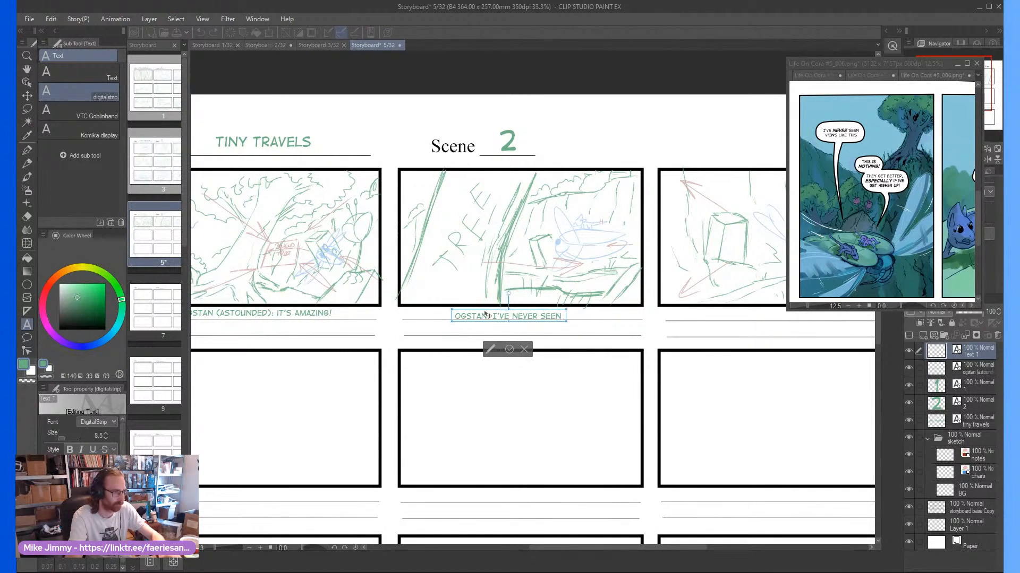
pyautogui.write(' VIEWS LIKE THIS!')
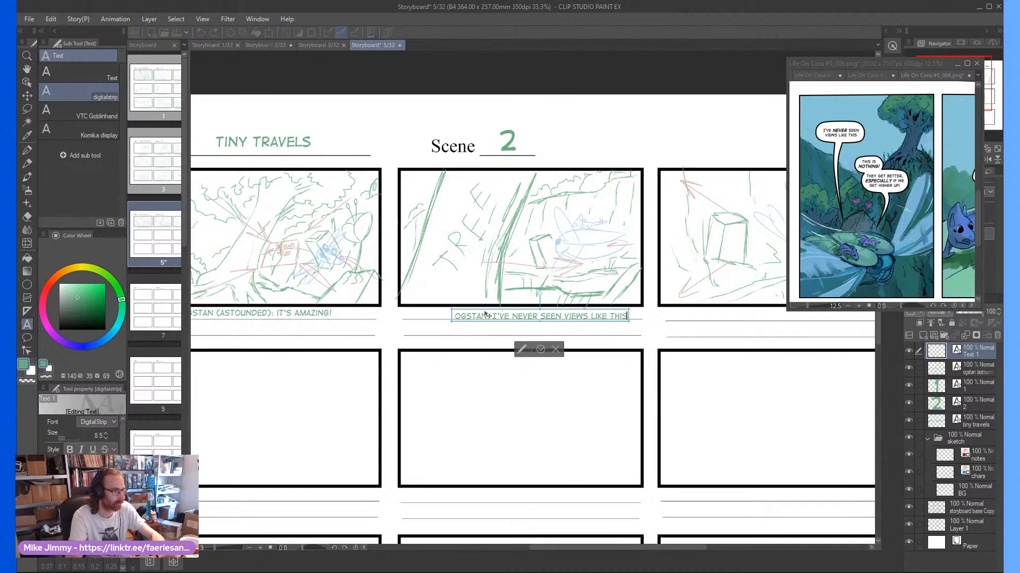
pyautogui.click(543, 349)
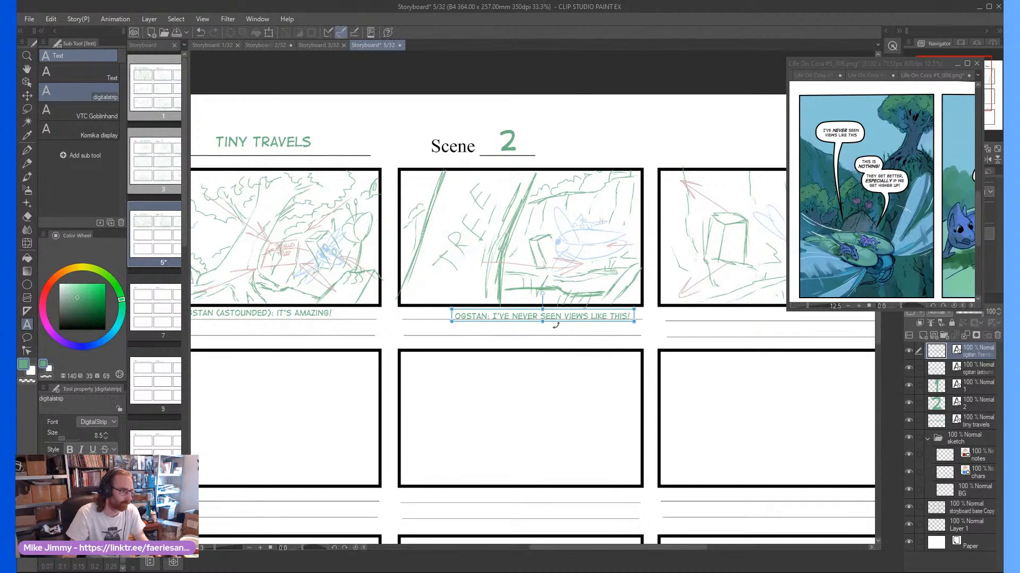
pyautogui.moveTo(564, 314); pyautogui.dragTo(800, 314)
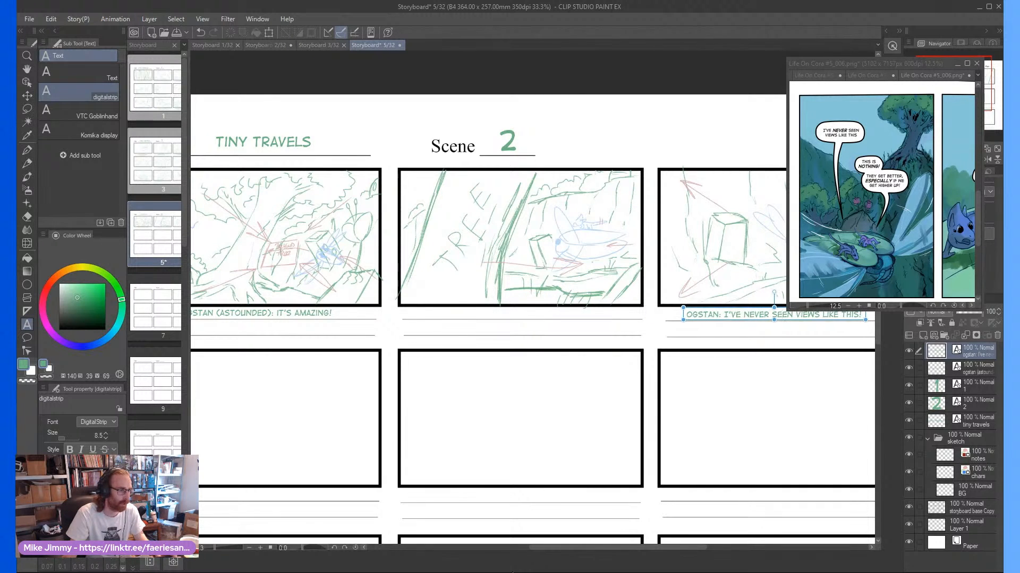
# Caption the second row's first panel "TOYVAN: THIS IS NOTHING! THEY GET EVEN BETTER, ESPECIALLY HIGHER UP!" on two lines, centred beneath the frame
pyautogui.moveTo(556, 550); pyautogui.dragTo(502, 551)
pyautogui.click(419, 495)
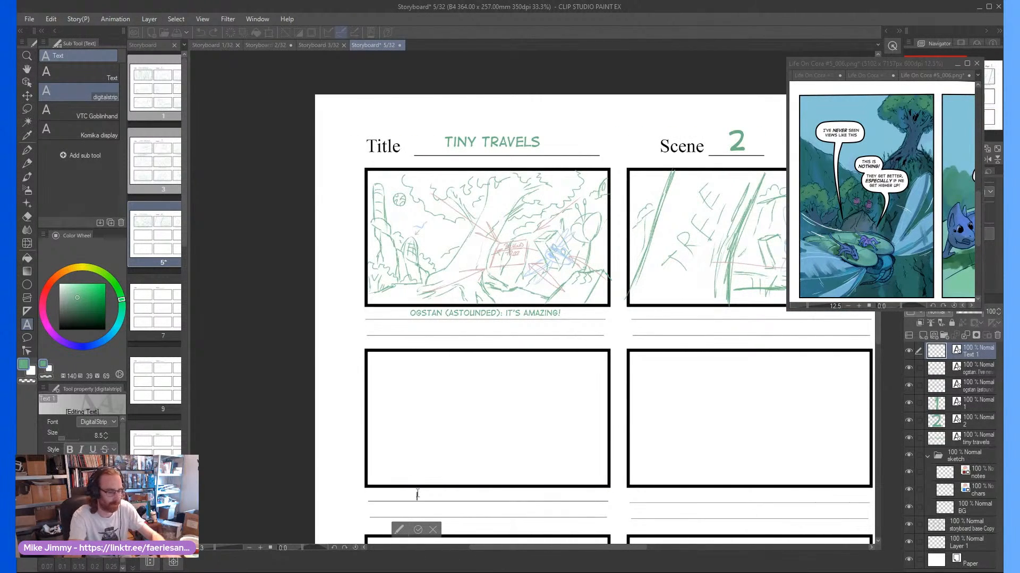
pyautogui.write('TOYVAN:')
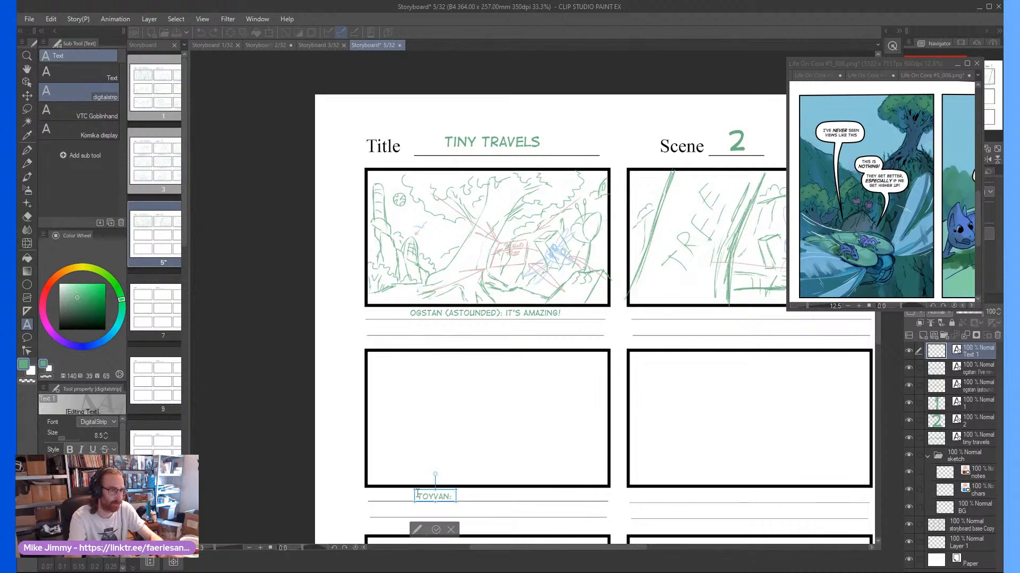
pyautogui.write(' THIS IS NOTHI')
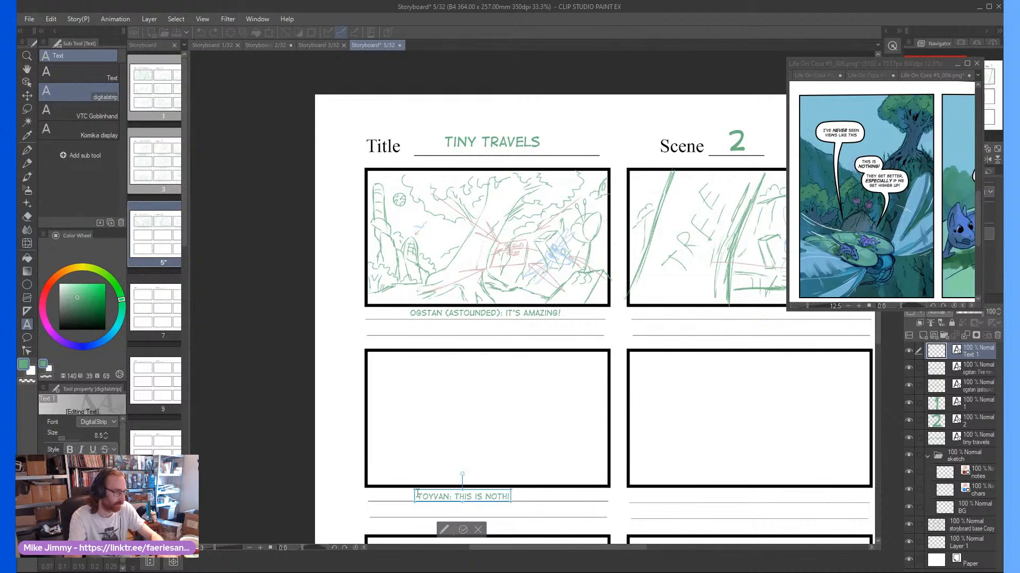
pyautogui.write('NG!')
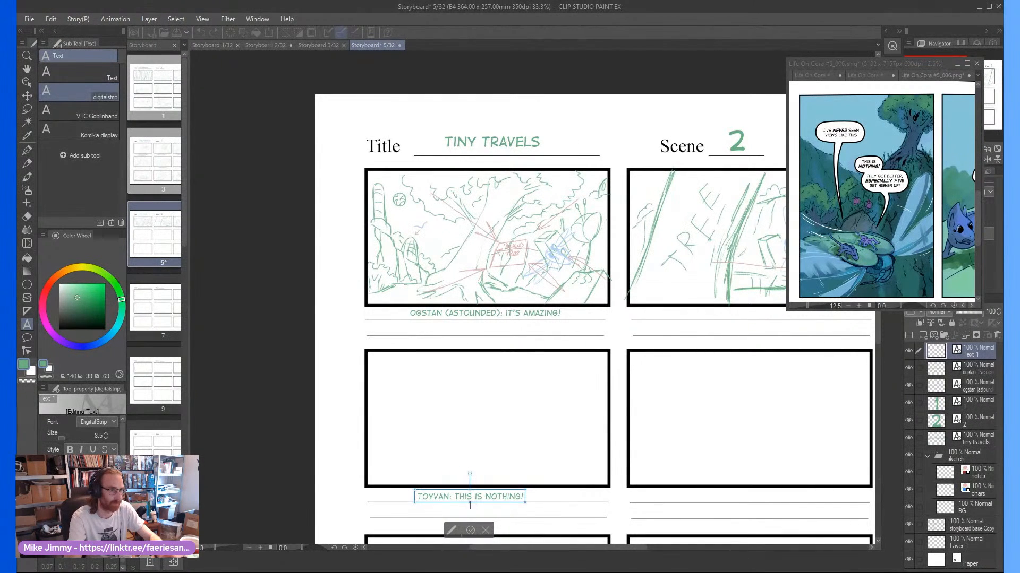
pyautogui.press('Return')
pyautogui.write('THEY GET')
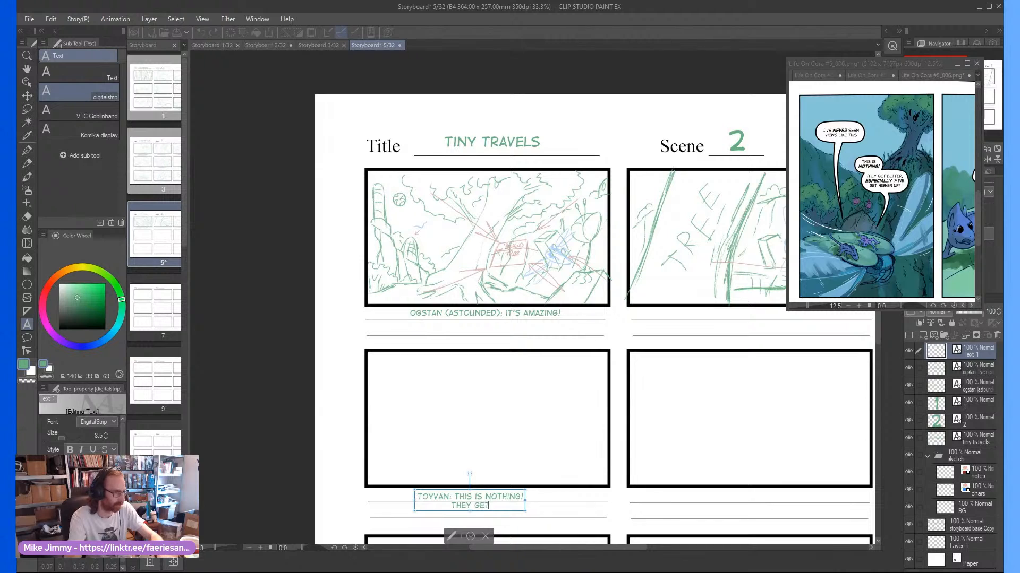
pyautogui.write(' EVEN BETTE')
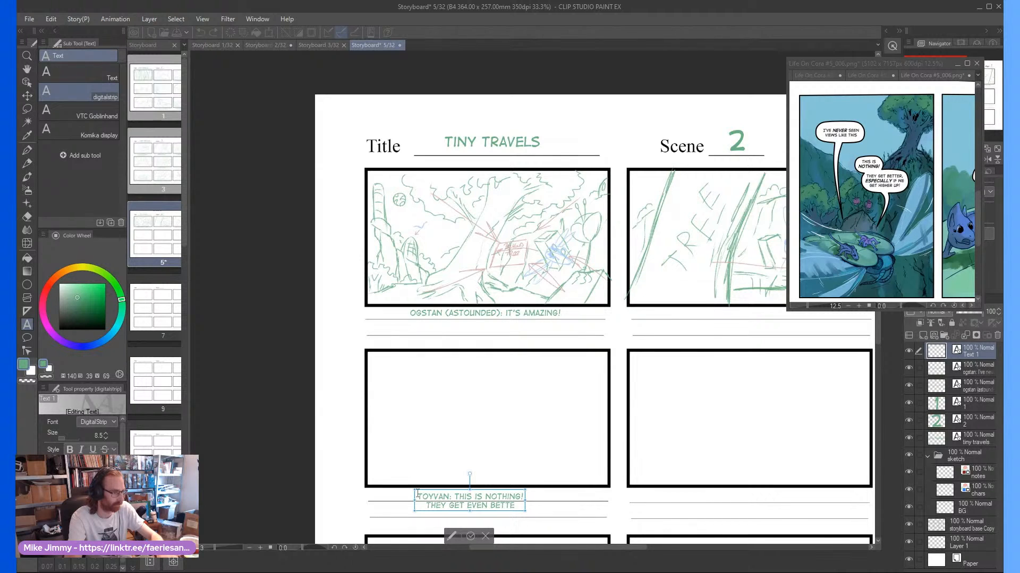
pyautogui.write('R, ESPECIALLY')
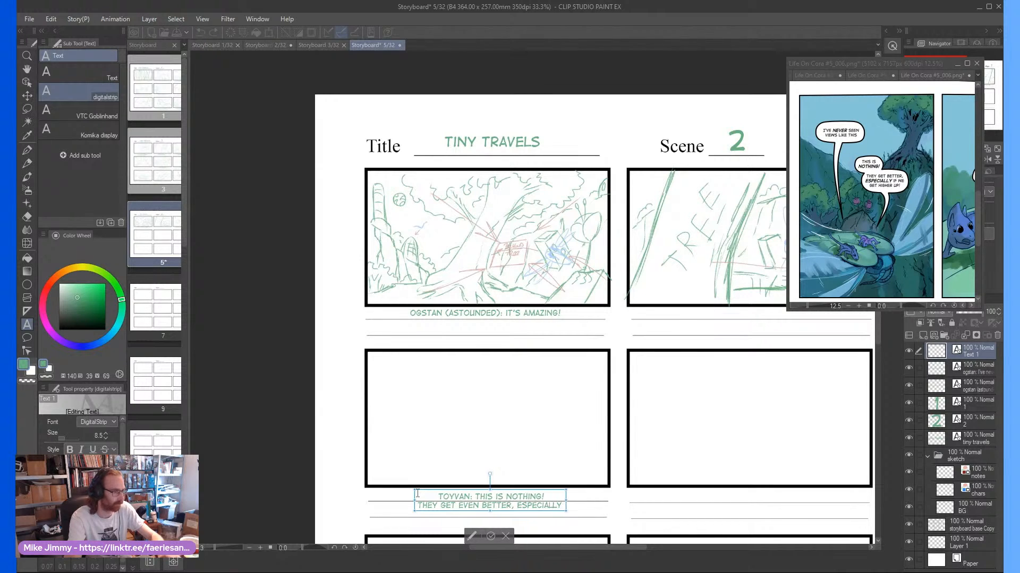
pyautogui.write(' HIGHER UP!')
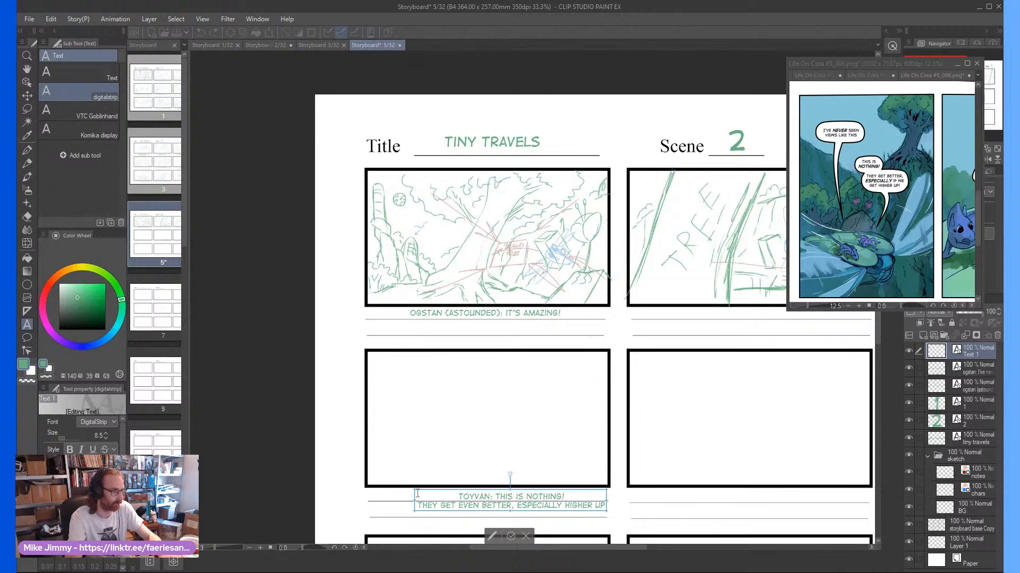
pyautogui.click(511, 532)
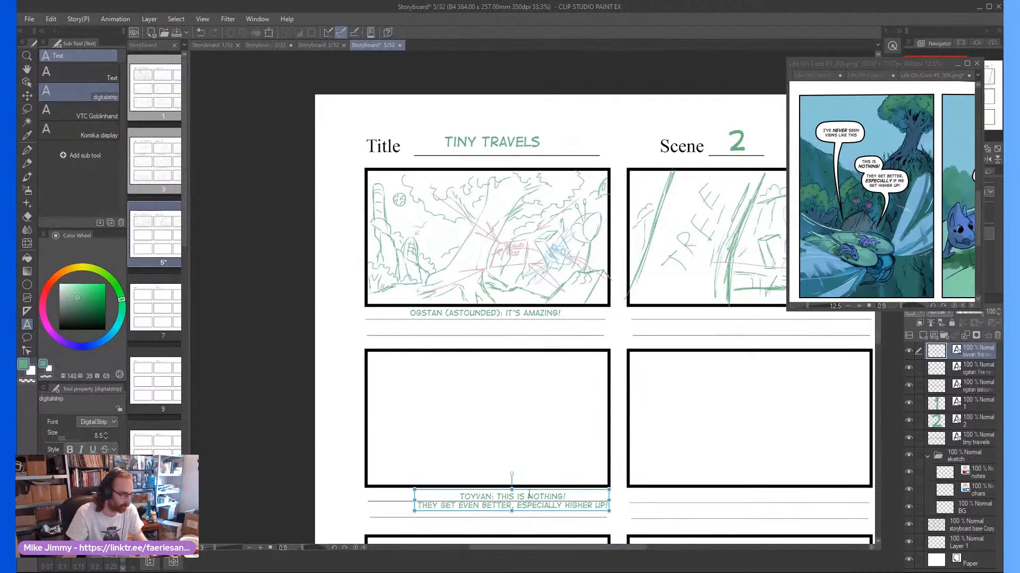
pyautogui.moveTo(532, 495); pyautogui.dragTo(512, 495)
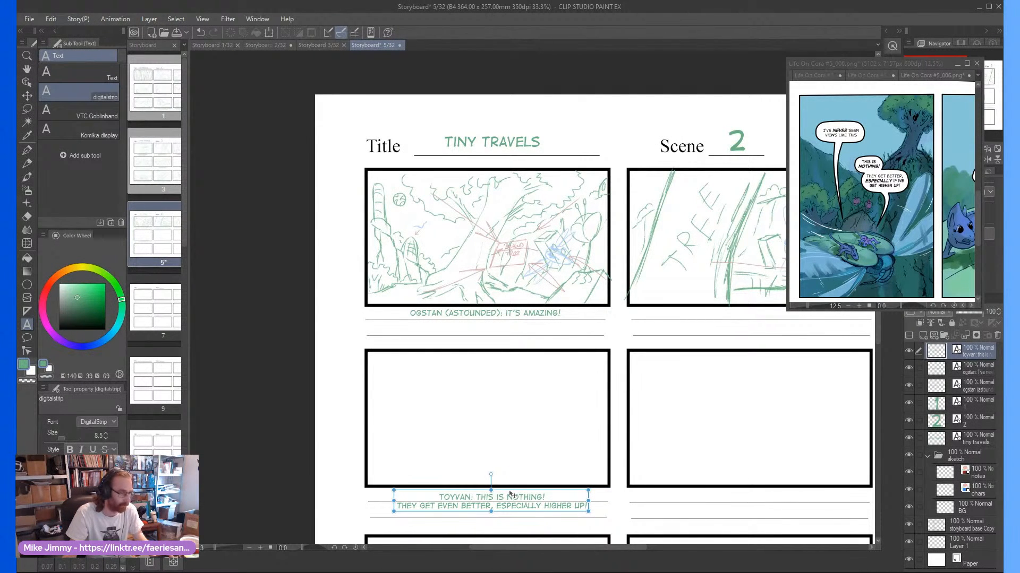
# On the BG layer, pencil a hill ridge rising to a peak and sloping down again across the second row's first panel
pyautogui.scroll(-1, 461, 471)
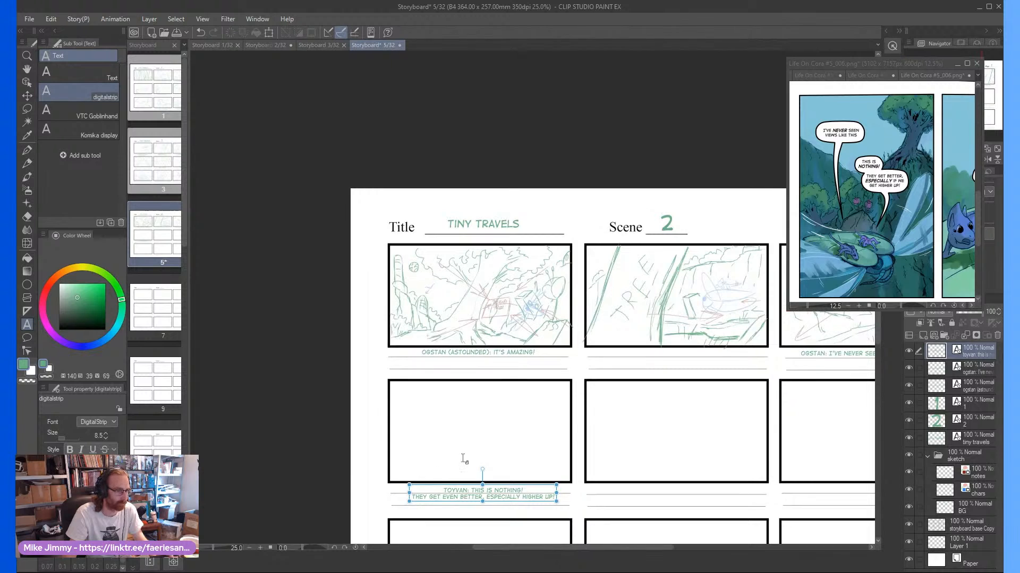
pyautogui.scroll(2, 507, 460)
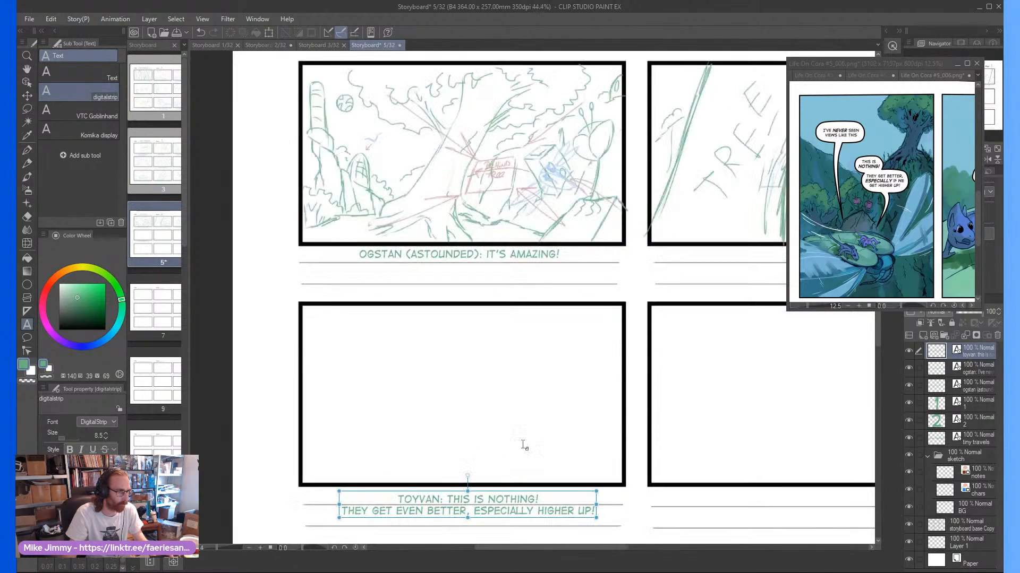
pyautogui.click(980, 477)
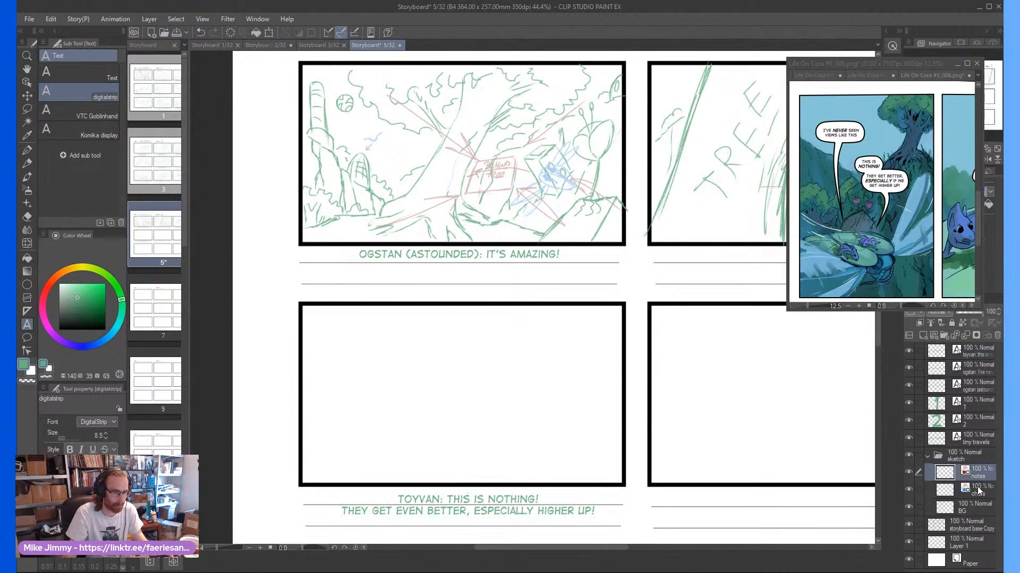
pyautogui.click(979, 491)
pyautogui.click(969, 509)
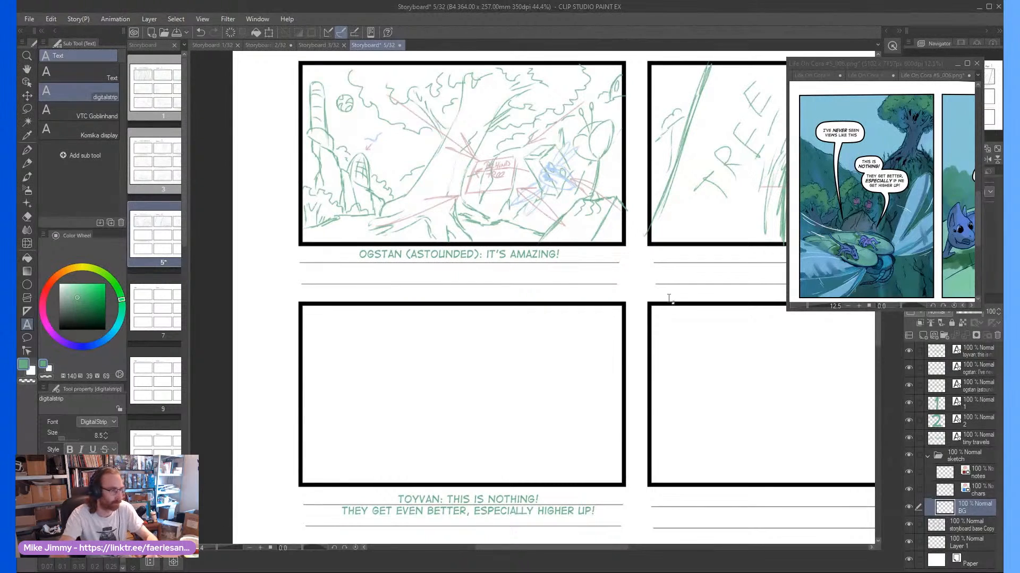
pyautogui.press('p')
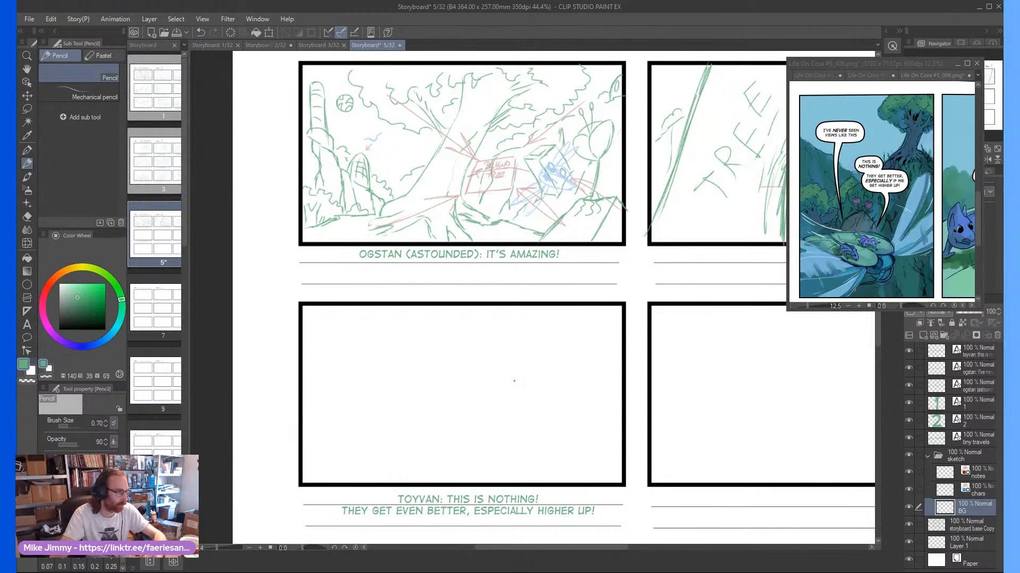
pyautogui.moveTo(488, 376); pyautogui.dragTo(430, 393)
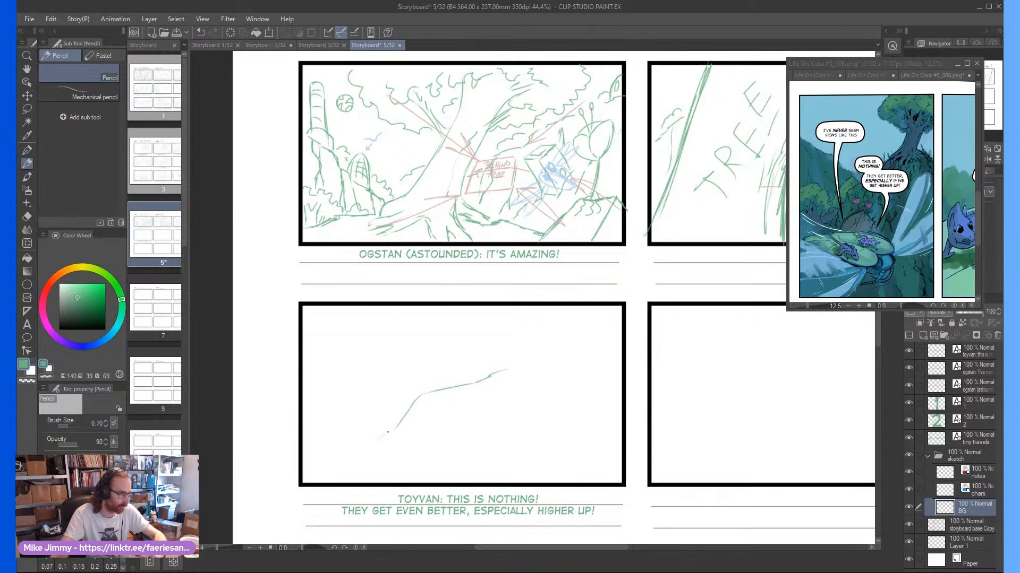
pyautogui.moveTo(388, 433); pyautogui.dragTo(347, 448)
pyautogui.moveTo(506, 372)
pyautogui.mouseDown()
pyautogui.moveTo(554, 394)
pyautogui.moveTo(605, 398)
pyautogui.mouseUp()
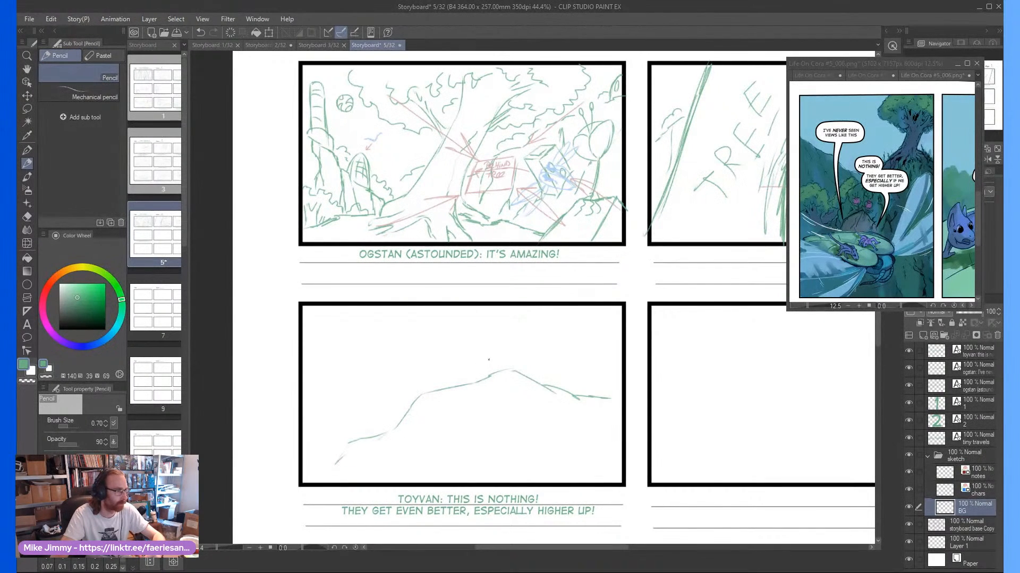
# Sketch a tree on the hill's peak with a flared trunk, roots and scalloped foliage, erasing stray lines along the trunk
pyautogui.moveTo(501, 348); pyautogui.dragTo(475, 378)
pyautogui.moveTo(559, 314); pyautogui.dragTo(531, 360)
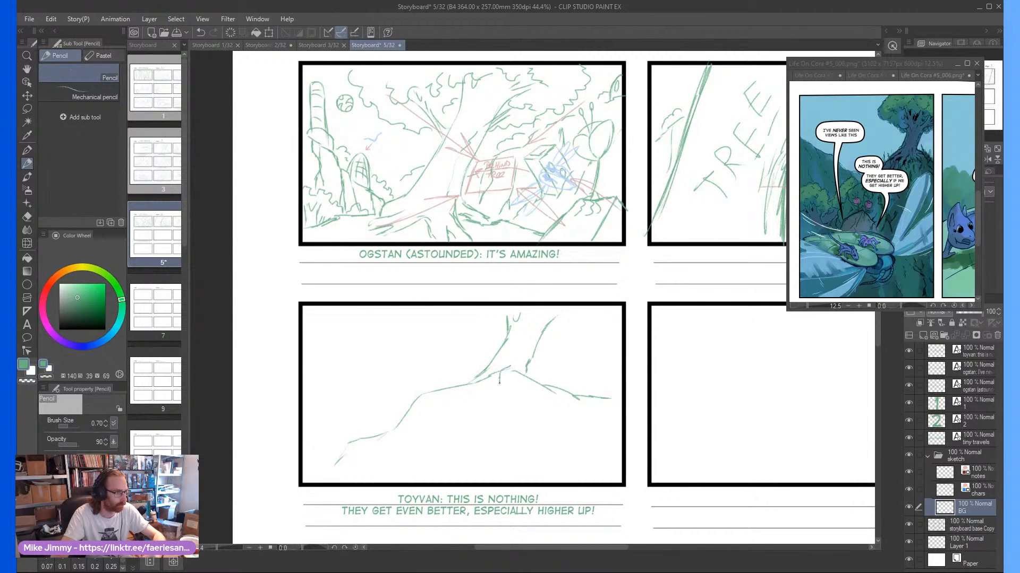
pyautogui.moveTo(560, 319); pyautogui.dragTo(590, 312)
pyautogui.moveTo(487, 326); pyautogui.dragTo(457, 305)
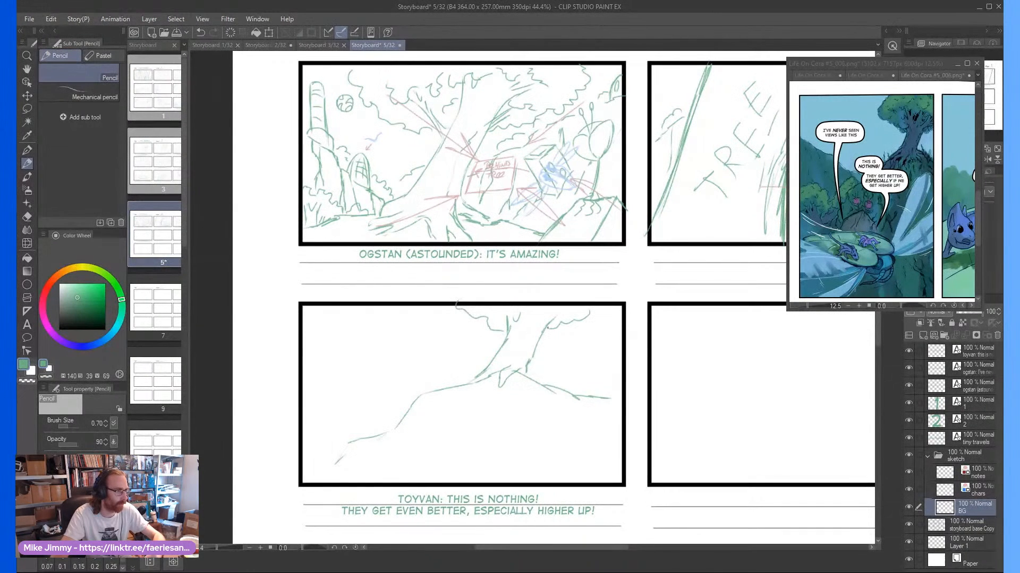
pyautogui.moveTo(543, 321); pyautogui.dragTo(523, 369)
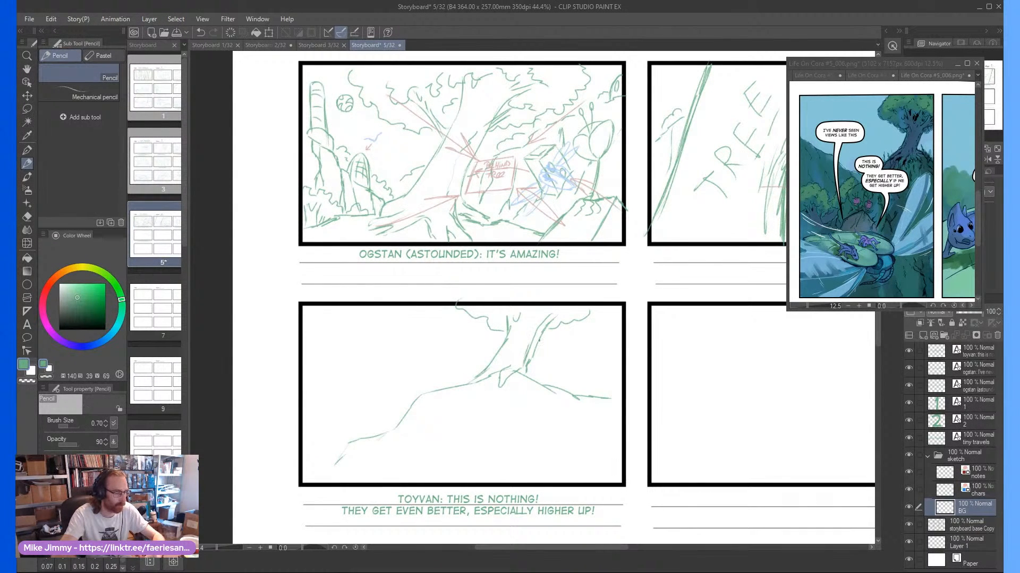
pyautogui.press('e')
pyautogui.moveTo(553, 320)
pyautogui.mouseDown()
pyautogui.moveTo(533, 360)
pyautogui.moveTo(534, 338)
pyautogui.mouseUp()
pyautogui.press('p')
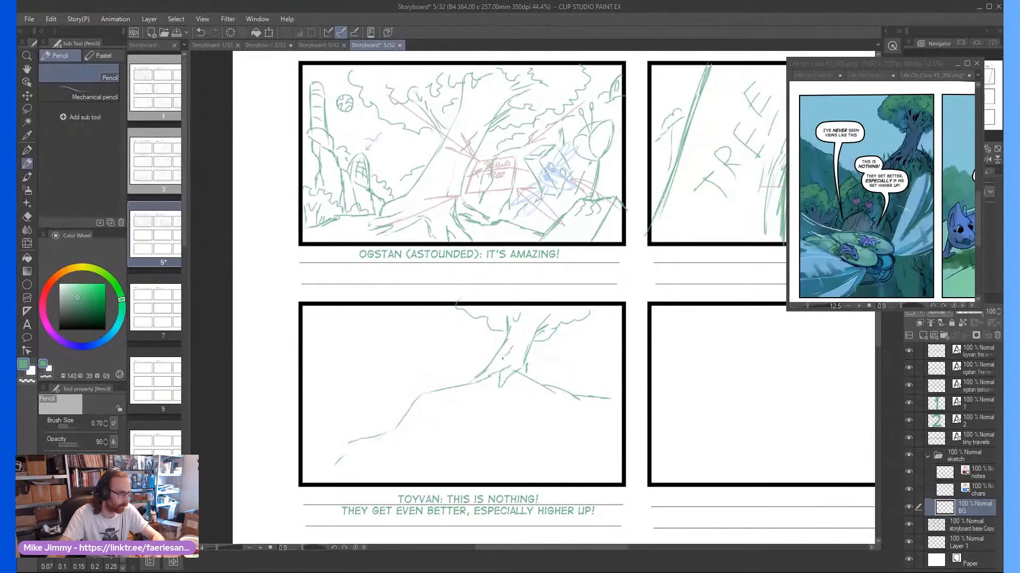
# Draw a pointed rock in the hill panel's foreground with two leafy budded plants growing from its tip
pyautogui.scroll(-1, 459, 375)
pyautogui.scroll(1, 436, 402)
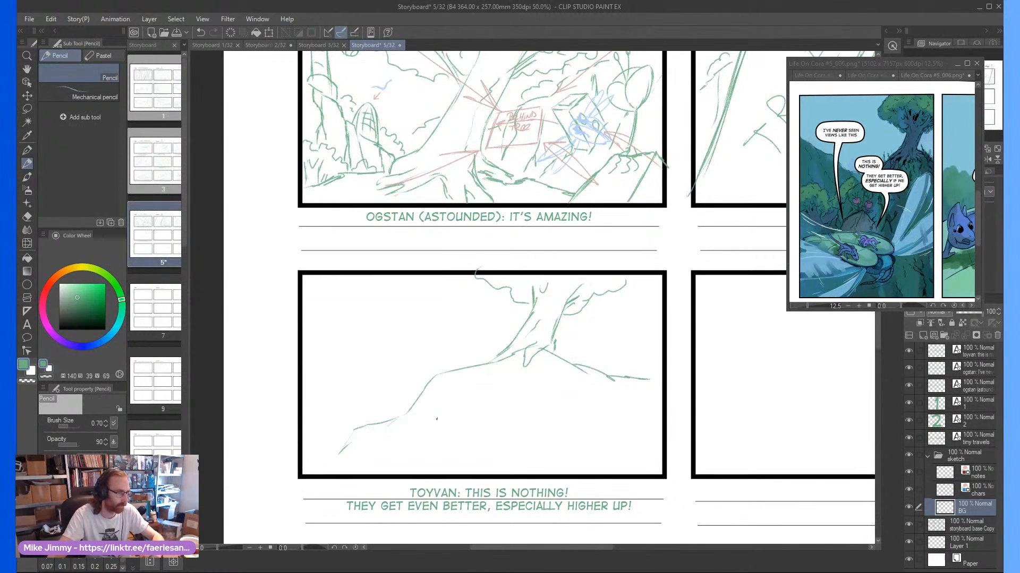
pyautogui.scroll(1, 437, 419)
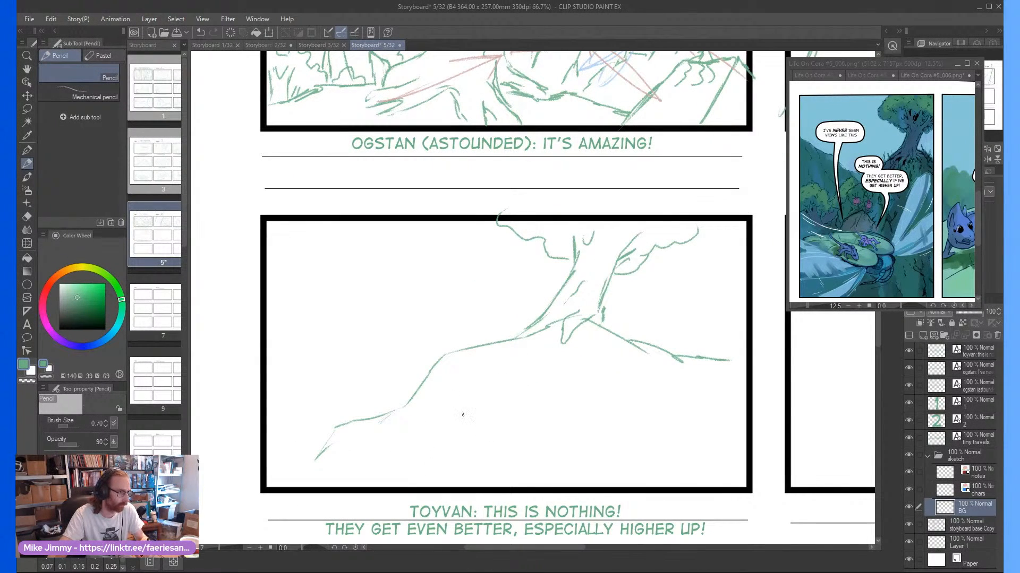
pyautogui.moveTo(462, 415)
pyautogui.mouseDown()
pyautogui.moveTo(488, 434)
pyautogui.moveTo(491, 470)
pyautogui.mouseUp()
pyautogui.moveTo(458, 417)
pyautogui.mouseDown()
pyautogui.moveTo(422, 471)
pyautogui.moveTo(442, 482)
pyautogui.mouseUp()
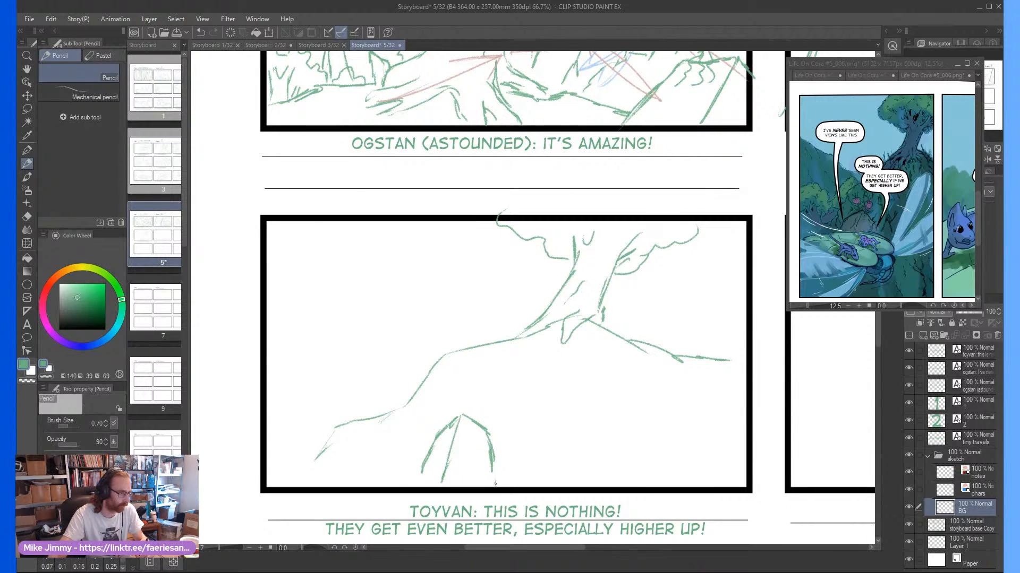
pyautogui.moveTo(471, 416)
pyautogui.mouseDown()
pyautogui.moveTo(497, 383)
pyautogui.moveTo(483, 395)
pyautogui.moveTo(485, 377)
pyautogui.moveTo(476, 412)
pyautogui.moveTo(455, 417)
pyautogui.moveTo(441, 389)
pyautogui.moveTo(450, 398)
pyautogui.moveTo(448, 380)
pyautogui.moveTo(447, 396)
pyautogui.moveTo(438, 385)
pyautogui.moveTo(455, 417)
pyautogui.mouseUp()
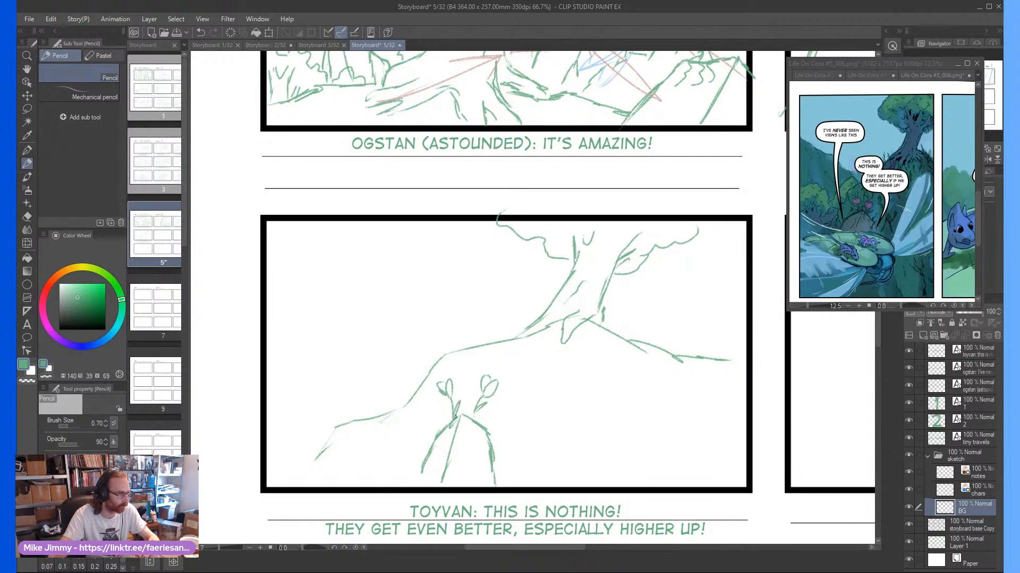
# Extend the hill's lower-left slope with overlapping contour lines running down to the panel's corner
pyautogui.hotkey('ctrl', '-')
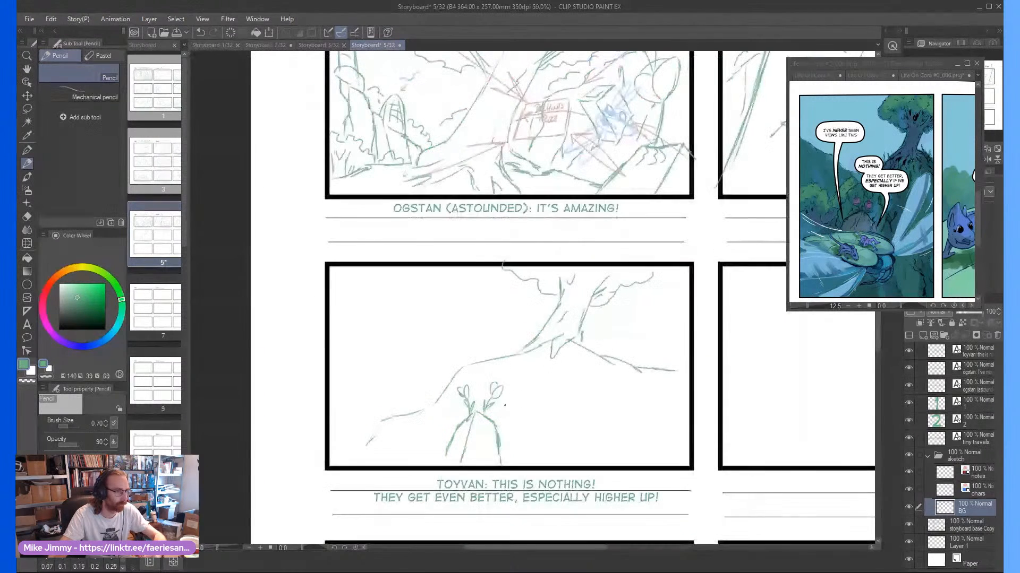
pyautogui.scroll(1, 465, 396)
pyautogui.moveTo(438, 395); pyautogui.dragTo(377, 465)
pyautogui.moveTo(382, 409); pyautogui.dragTo(344, 447)
pyautogui.moveTo(350, 437); pyautogui.dragTo(316, 468)
pyautogui.moveTo(386, 426); pyautogui.dragTo(408, 404)
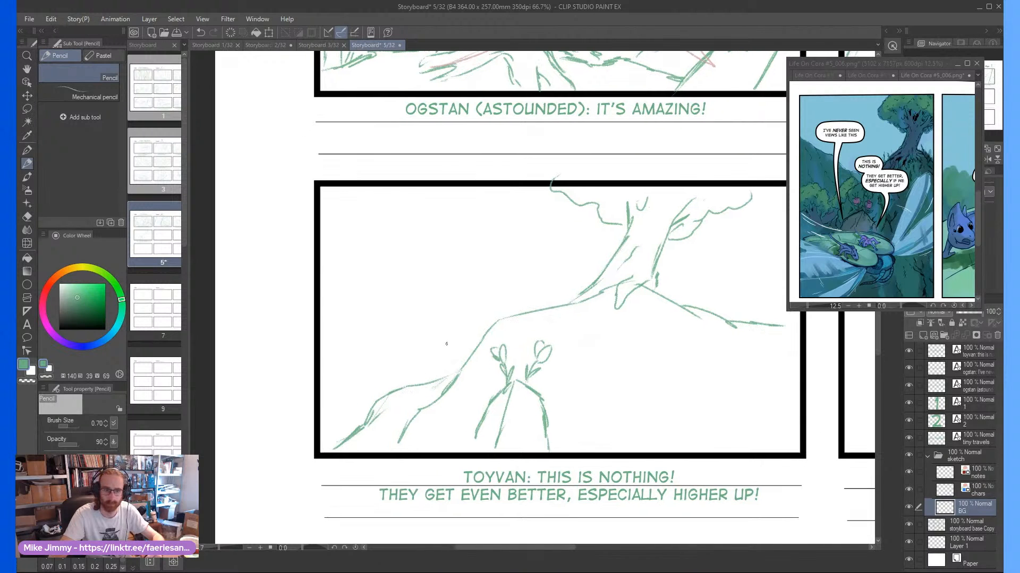
# Draw cliff contour lines running down from the hill's crest to the panel's lower edge, with short strokes at the far right slope
pyautogui.moveTo(577, 301)
pyautogui.mouseDown()
pyautogui.moveTo(584, 355)
pyautogui.moveTo(557, 446)
pyautogui.moveTo(551, 430)
pyautogui.mouseUp()
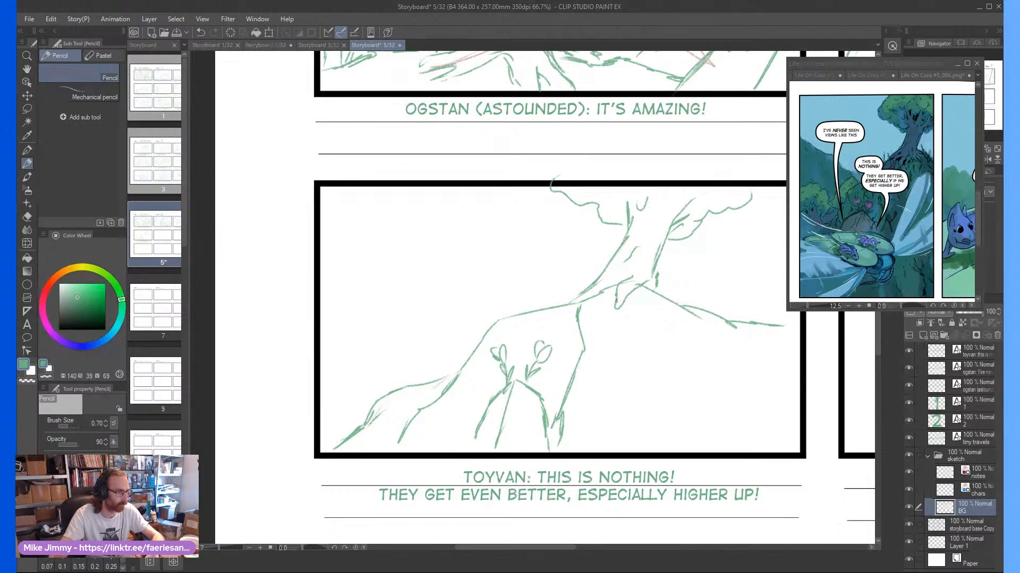
pyautogui.moveTo(679, 295); pyautogui.dragTo(687, 312)
pyautogui.moveTo(685, 307)
pyautogui.mouseDown()
pyautogui.moveTo(704, 323)
pyautogui.moveTo(701, 382)
pyautogui.mouseUp()
pyautogui.moveTo(700, 345); pyautogui.dragTo(714, 446)
pyautogui.moveTo(693, 372); pyautogui.dragTo(676, 462)
pyautogui.moveTo(690, 401); pyautogui.dragTo(684, 418)
pyautogui.moveTo(724, 315)
pyautogui.mouseDown()
pyautogui.moveTo(744, 335)
pyautogui.moveTo(767, 452)
pyautogui.mouseUp()
pyautogui.moveTo(754, 415); pyautogui.dragTo(758, 452)
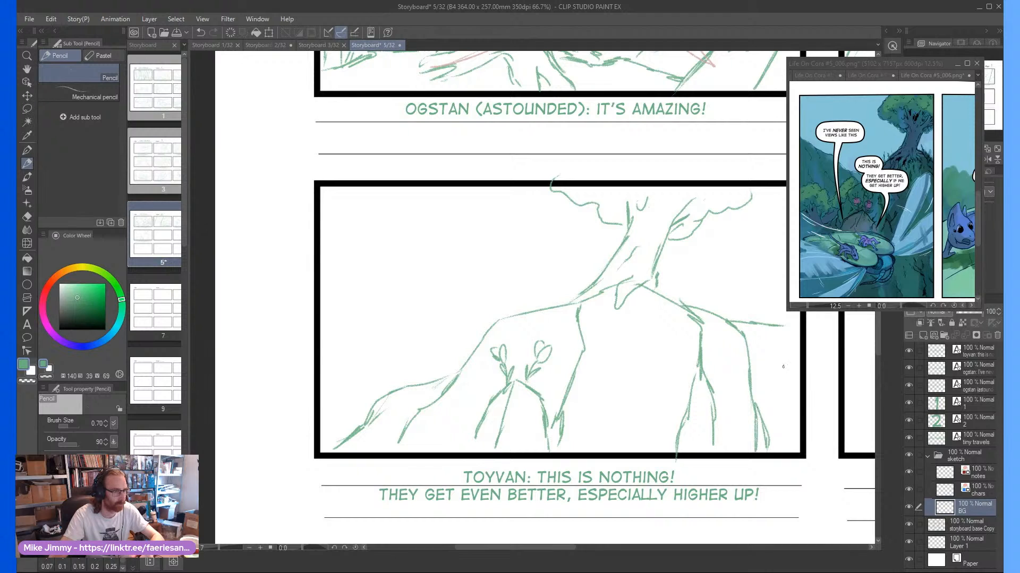
pyautogui.moveTo(788, 336); pyautogui.dragTo(797, 347)
pyautogui.moveTo(782, 329); pyautogui.dragTo(794, 341)
# Draw a distant slope descending from the panel's upper-left corner to the hill, and a branching bush with scalloped foliage on the left ridge
pyautogui.scroll(-1, 641, 334)
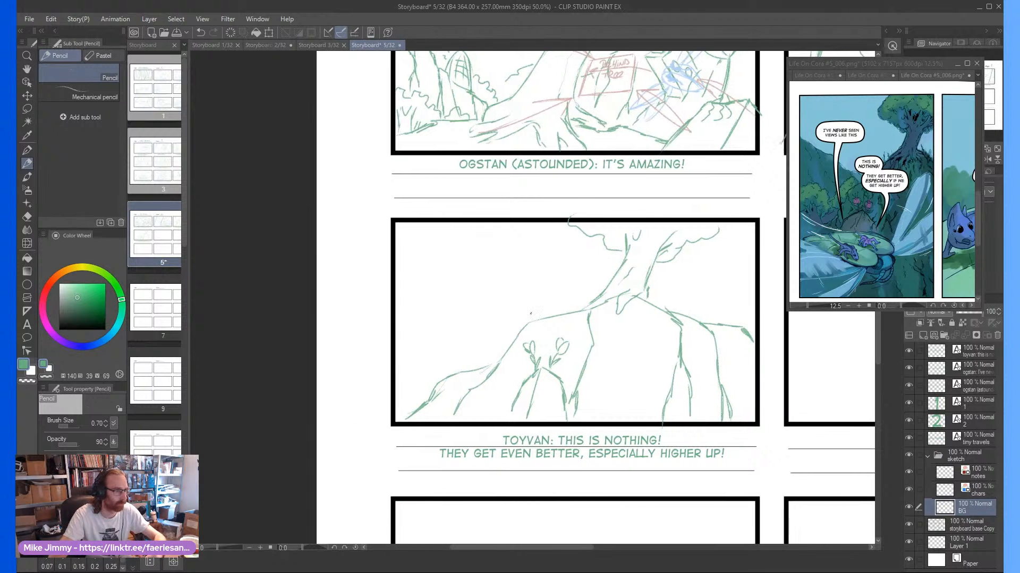
pyautogui.scroll(1, 499, 325)
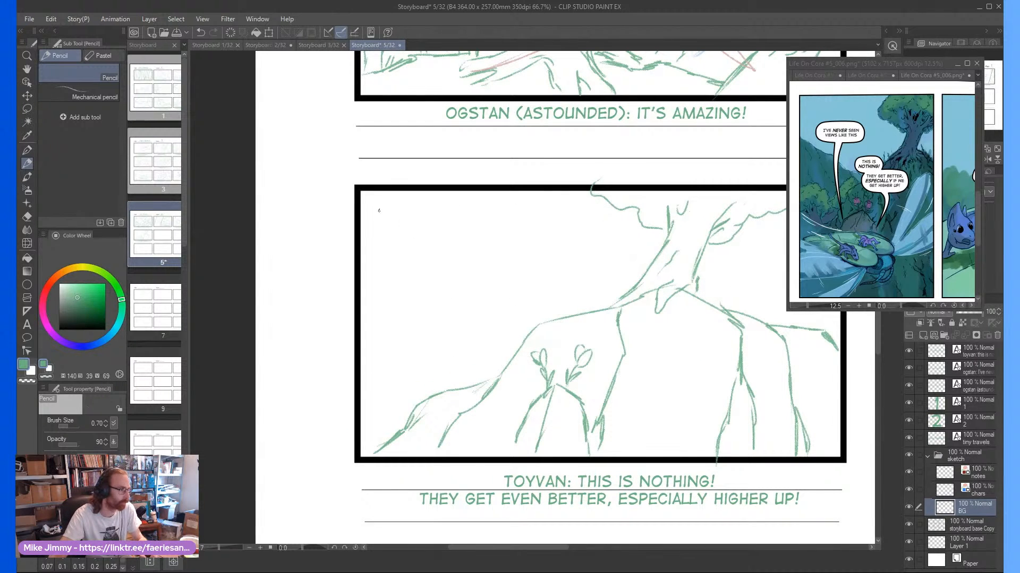
pyautogui.moveTo(368, 209); pyautogui.dragTo(525, 329)
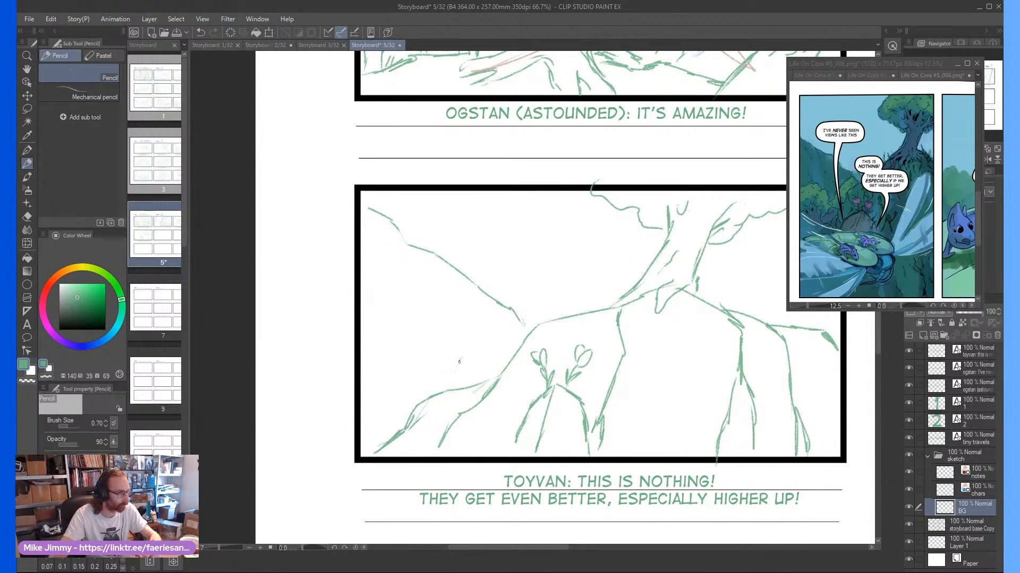
pyautogui.moveTo(459, 362)
pyautogui.mouseDown()
pyautogui.moveTo(454, 384)
pyautogui.moveTo(452, 345)
pyautogui.moveTo(433, 352)
pyautogui.moveTo(440, 389)
pyautogui.mouseUp()
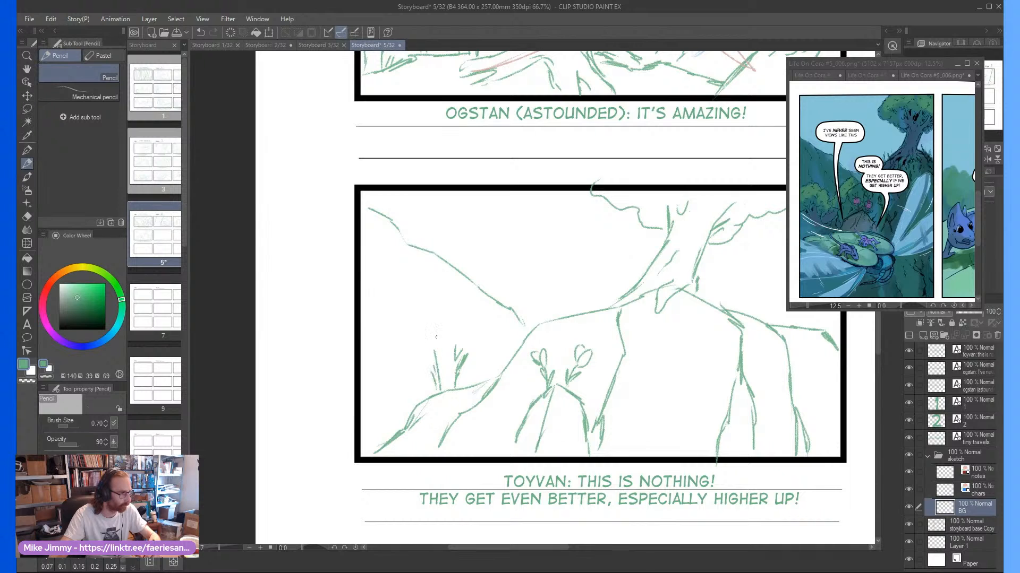
pyautogui.moveTo(431, 322)
pyautogui.mouseDown()
pyautogui.moveTo(402, 340)
pyautogui.moveTo(404, 383)
pyautogui.mouseUp()
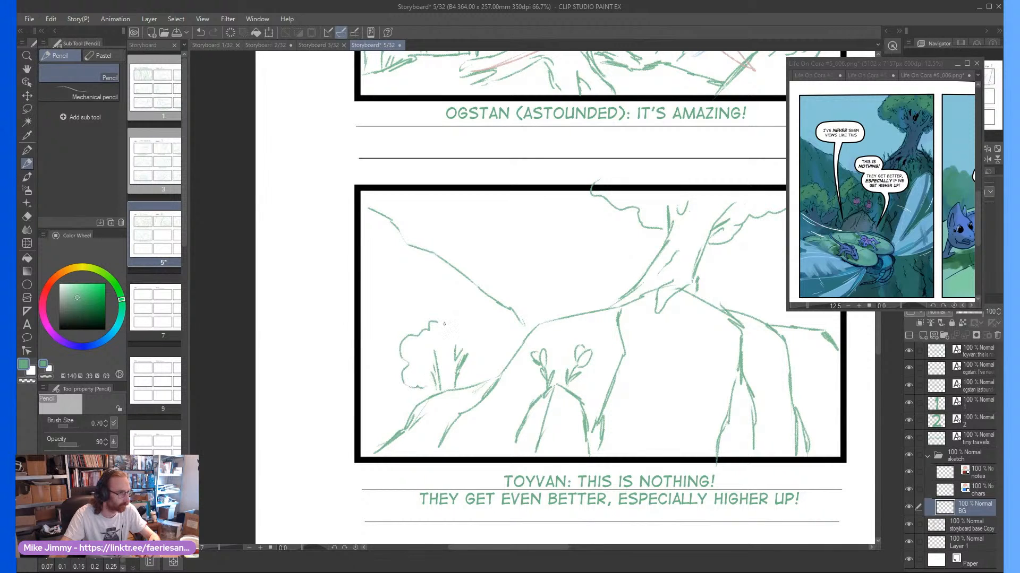
pyautogui.moveTo(444, 323)
pyautogui.mouseDown()
pyautogui.moveTo(481, 343)
pyautogui.moveTo(468, 368)
pyautogui.moveTo(438, 356)
pyautogui.mouseUp()
pyautogui.moveTo(445, 358); pyautogui.dragTo(443, 348)
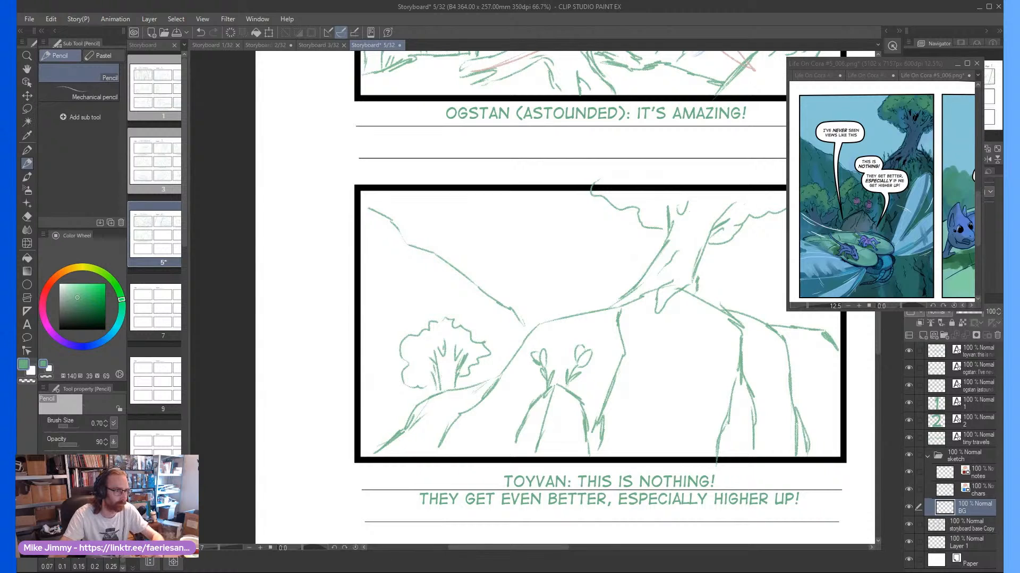
# Add spiky grass strokes in the panel's lower-left corner and scalloped foliage along the top of the distant slope
pyautogui.moveTo(376, 444); pyautogui.dragTo(375, 394)
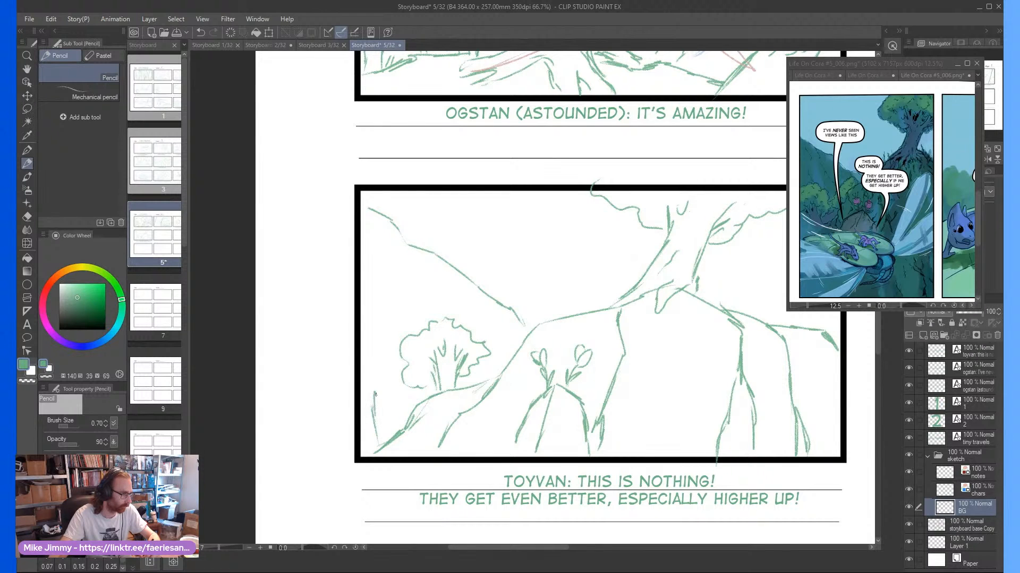
pyautogui.scroll(-2, 471, 315)
pyautogui.scroll(1, 452, 319)
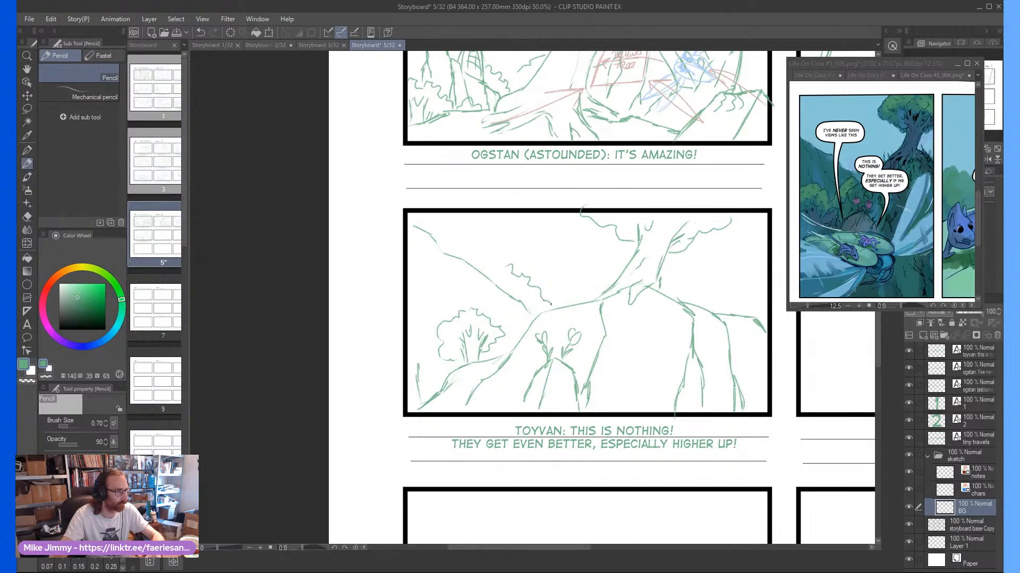
pyautogui.moveTo(477, 259)
pyautogui.mouseDown()
pyautogui.moveTo(466, 237)
pyautogui.moveTo(442, 245)
pyautogui.moveTo(489, 271)
pyautogui.mouseUp()
# On the notes layer, draw red arrows pointing outward to all four corners of the hill panel
pyautogui.scroll(-1, 550, 250)
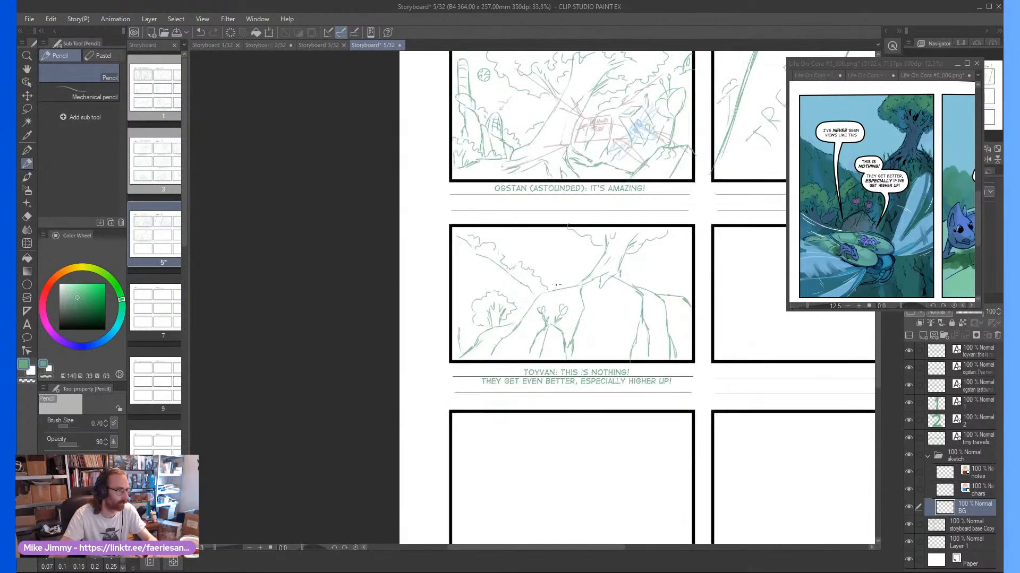
pyautogui.scroll(1, 576, 292)
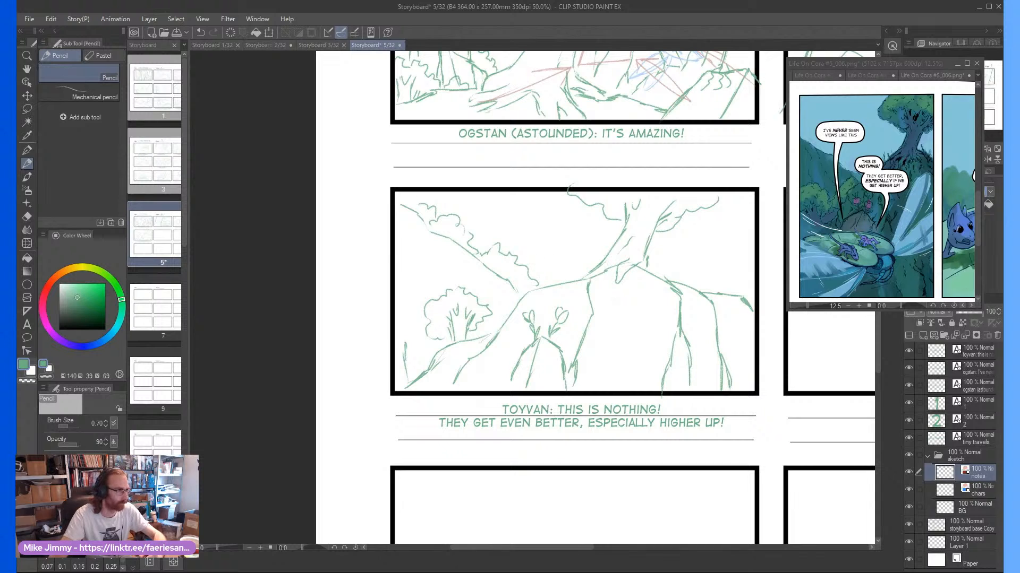
pyautogui.scroll(-1, 564, 261)
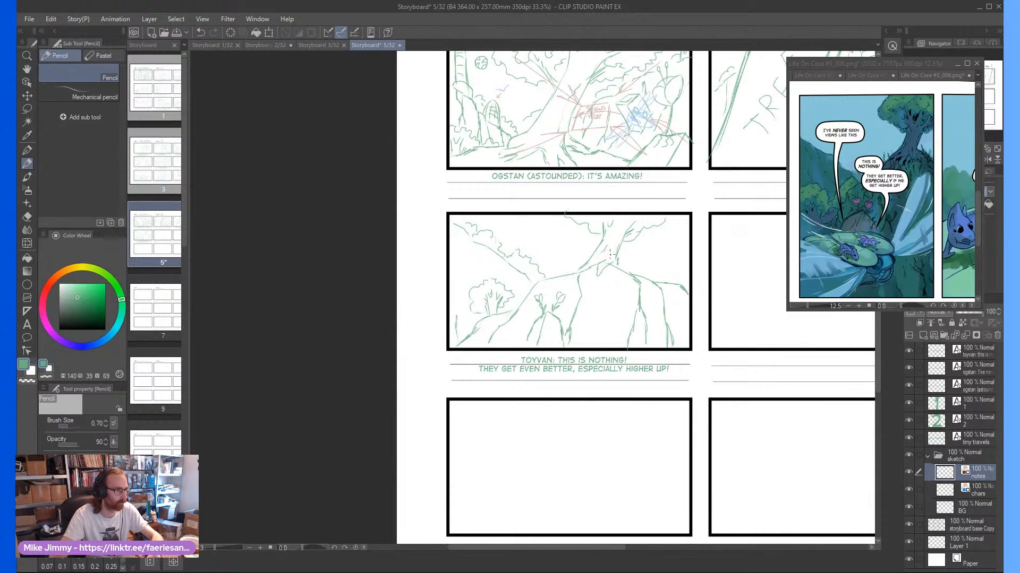
pyautogui.scroll(1, 605, 257)
pyautogui.moveTo(653, 253); pyautogui.dragTo(720, 207)
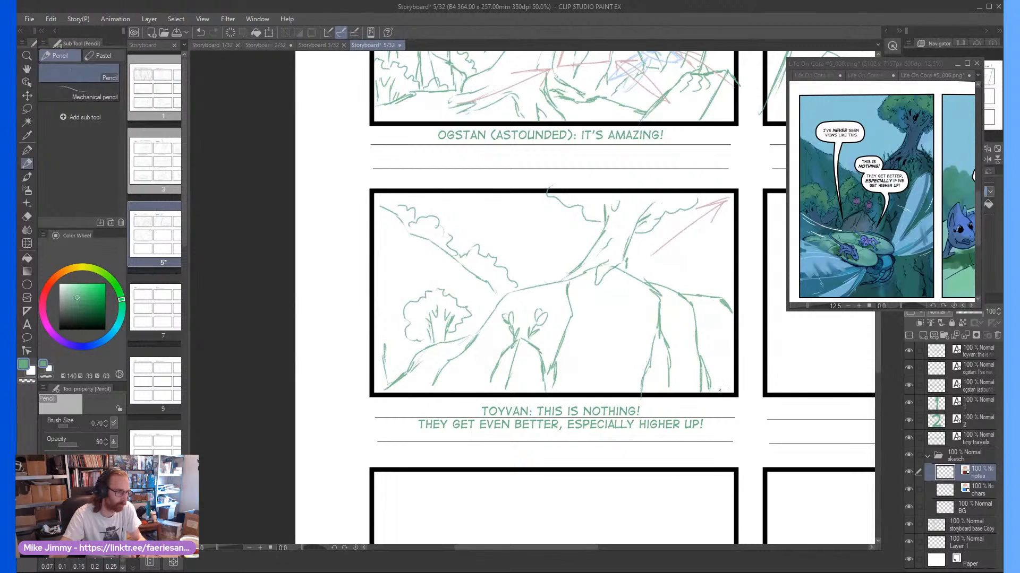
pyautogui.moveTo(652, 333); pyautogui.dragTo(715, 380)
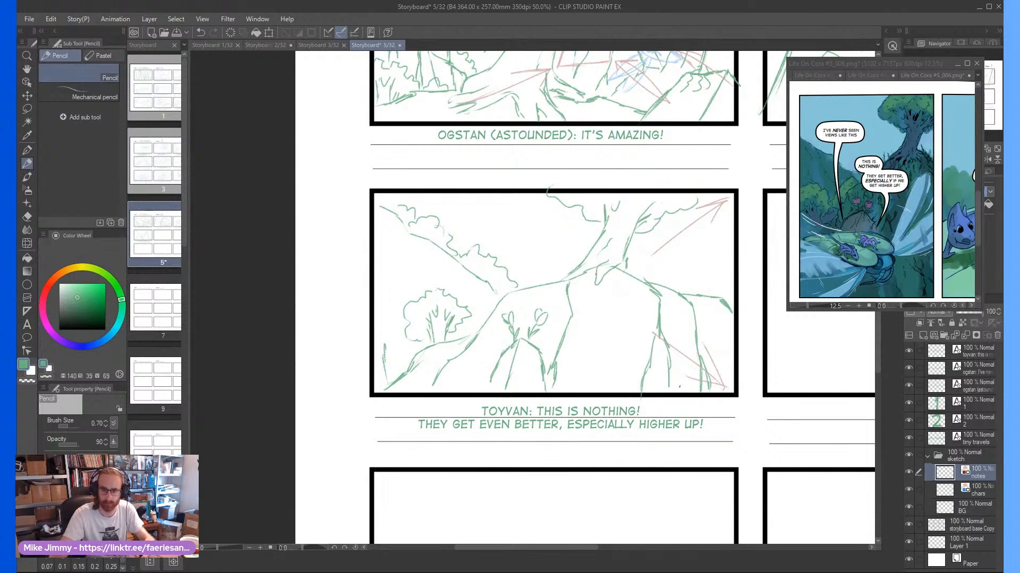
pyautogui.moveTo(446, 356)
pyautogui.mouseDown()
pyautogui.moveTo(381, 390)
pyautogui.moveTo(413, 380)
pyautogui.mouseUp()
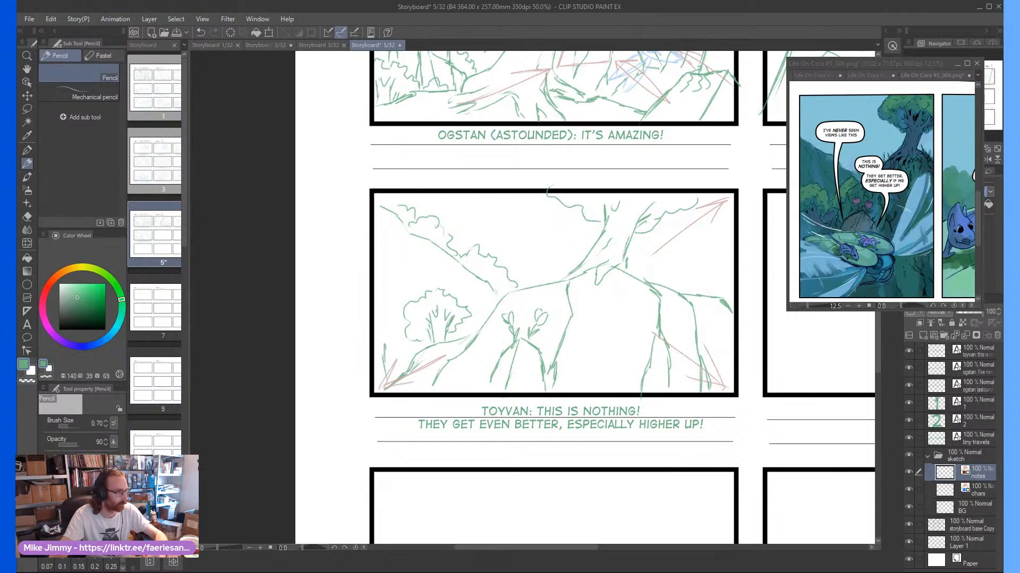
pyautogui.moveTo(384, 196); pyautogui.dragTo(441, 261)
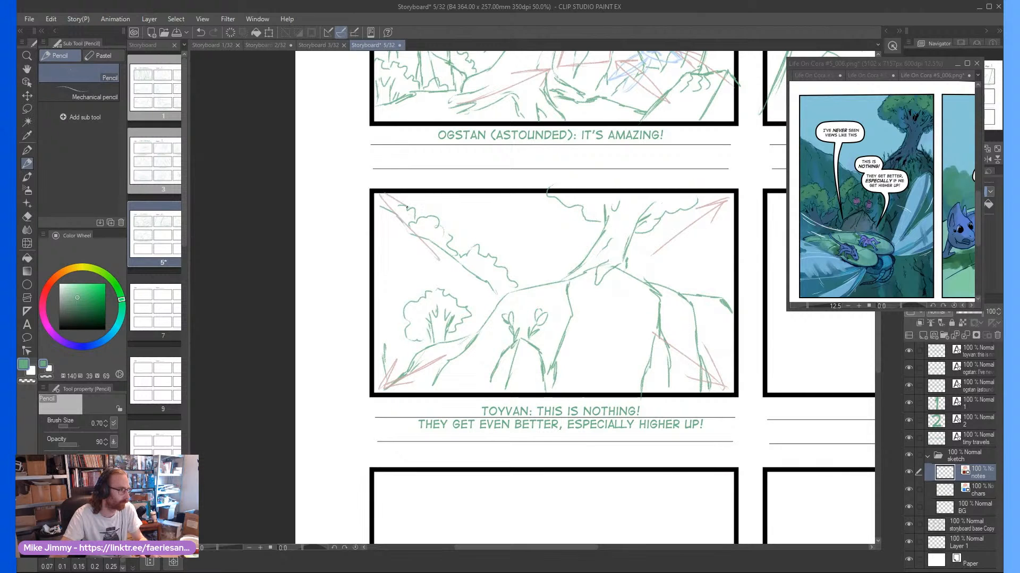
# Draw a small red rectangular frame near the hill panel's centre, and make the chars layer active
pyautogui.scroll(-4, 530, 221)
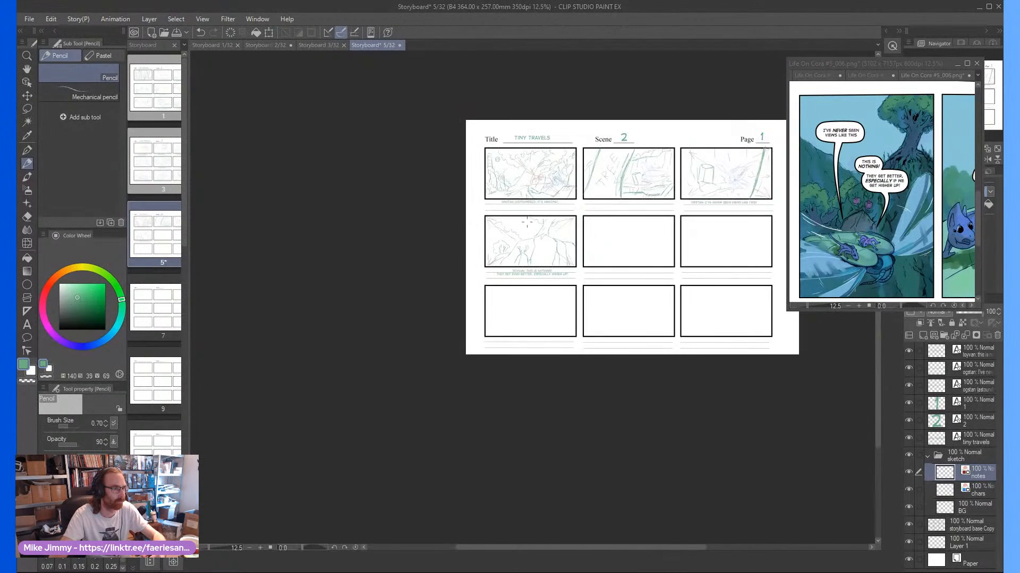
pyautogui.scroll(4, 530, 221)
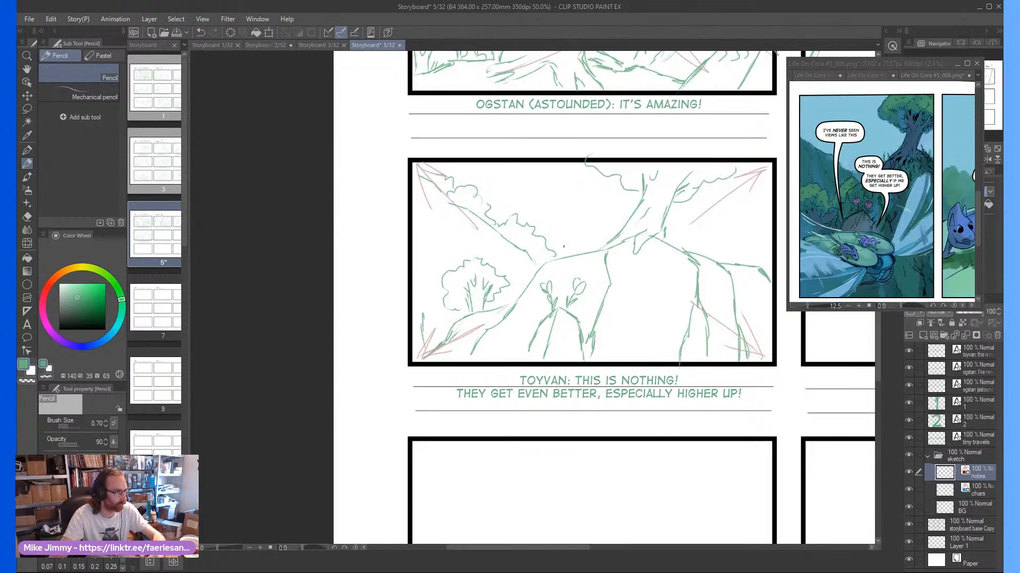
pyautogui.scroll(-1, 553, 251)
pyautogui.scroll(2, 588, 243)
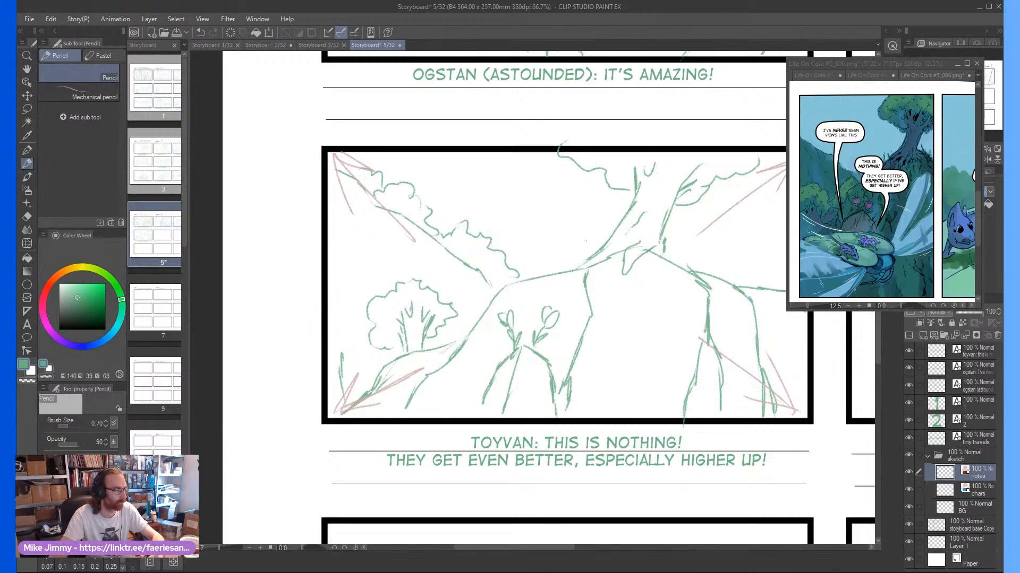
pyautogui.moveTo(567, 217); pyautogui.dragTo(627, 220)
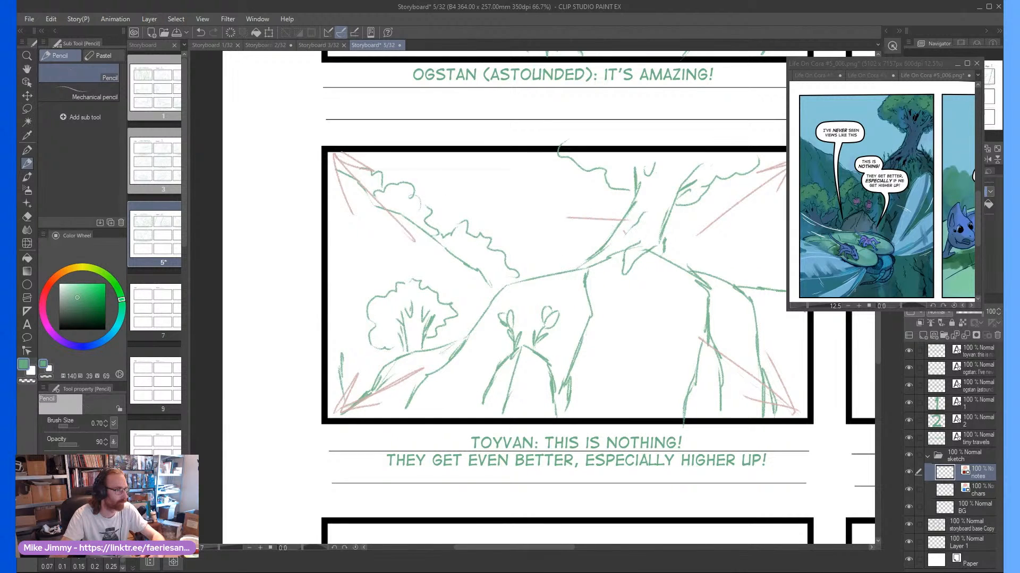
pyautogui.moveTo(532, 217)
pyautogui.mouseDown()
pyautogui.moveTo(522, 299)
pyautogui.moveTo(625, 303)
pyautogui.moveTo(631, 217)
pyautogui.mouseUp()
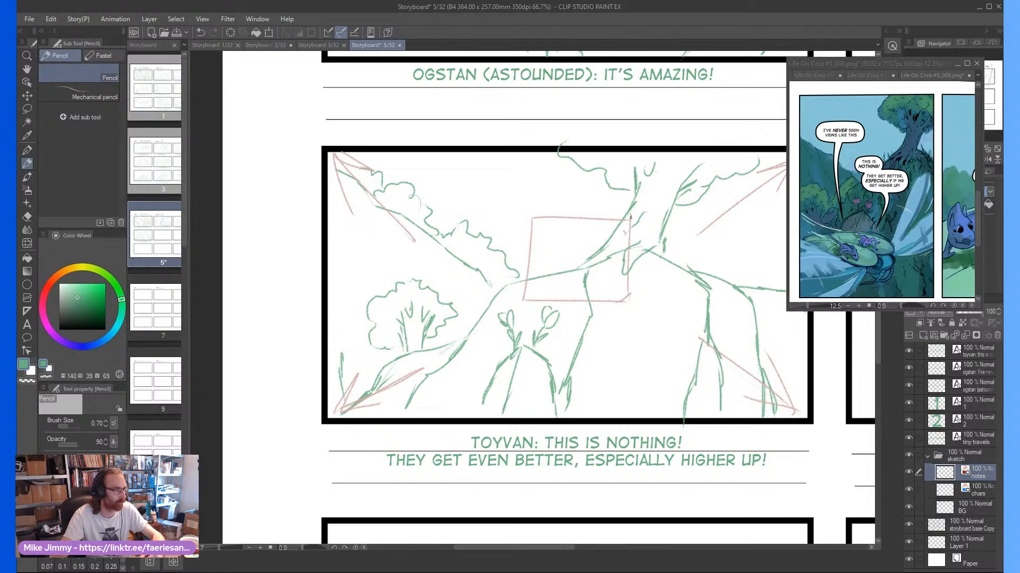
pyautogui.moveTo(548, 253); pyautogui.dragTo(544, 240)
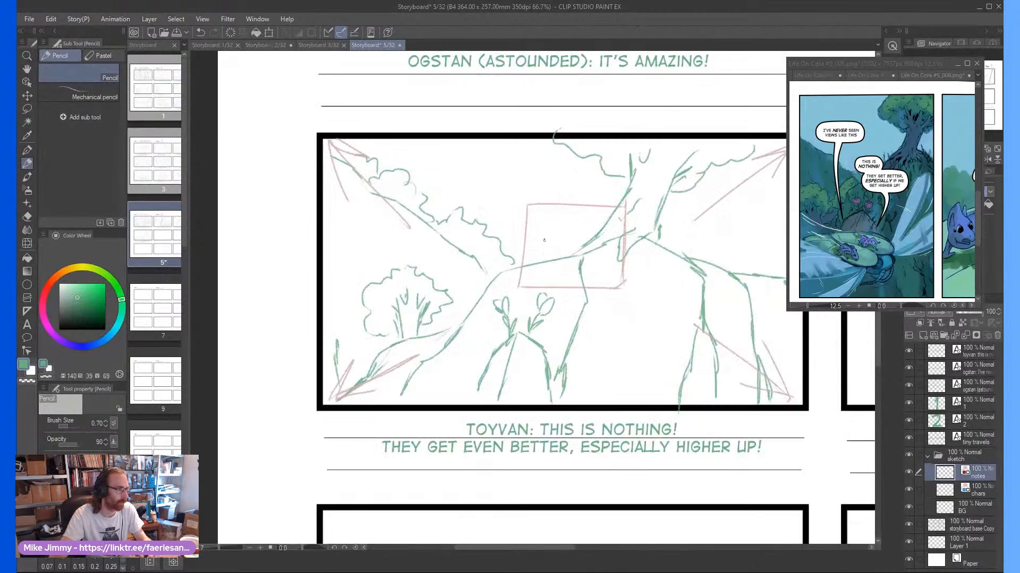
pyautogui.click(962, 490)
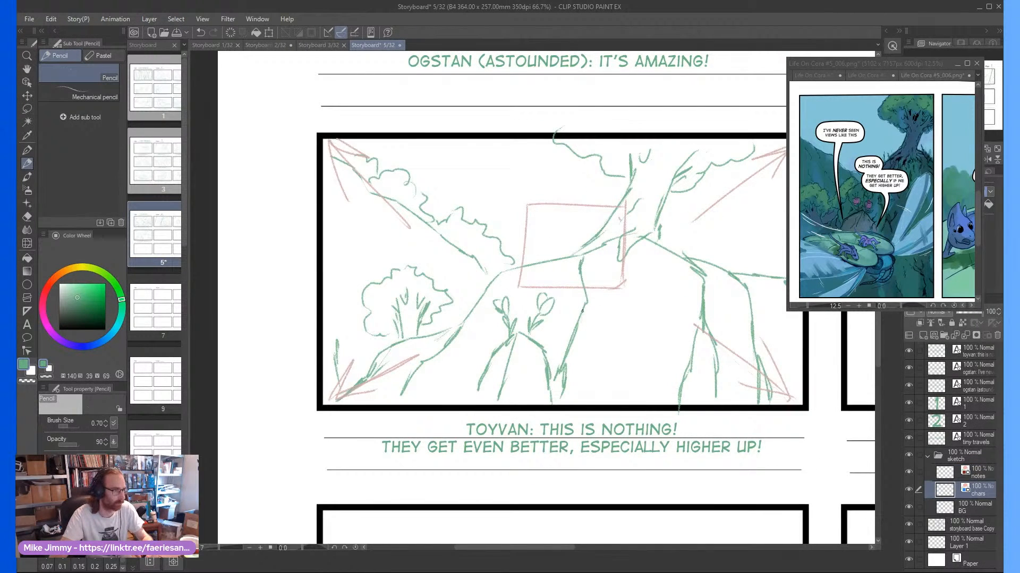
pyautogui.scroll(-2, 593, 277)
pyautogui.moveTo(593, 277); pyautogui.dragTo(579, 284)
pyautogui.scroll(2, 579, 284)
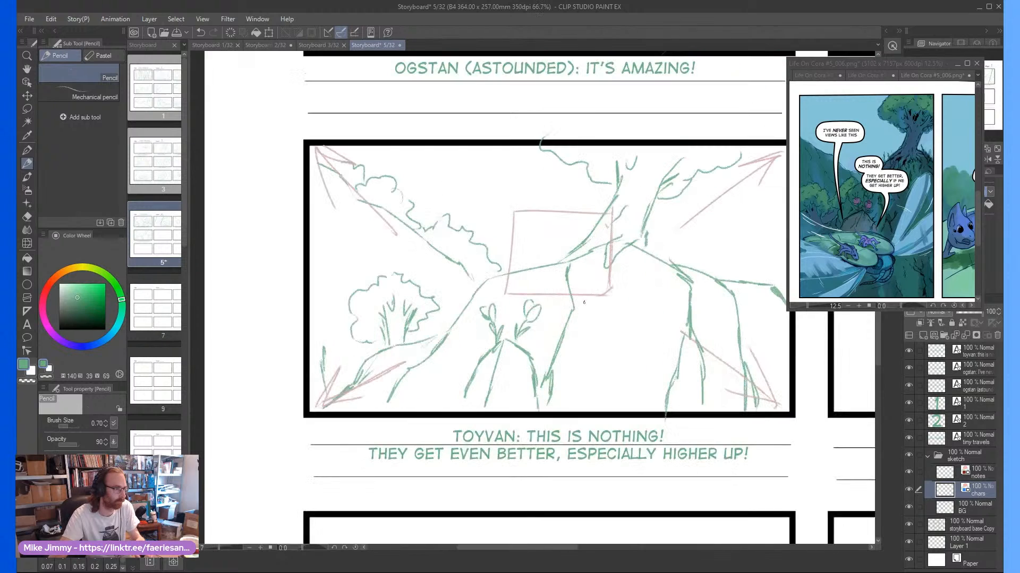
pyautogui.moveTo(602, 327)
pyautogui.mouseDown()
pyautogui.moveTo(558, 320)
pyautogui.moveTo(574, 344)
pyautogui.moveTo(538, 286)
pyautogui.mouseUp()
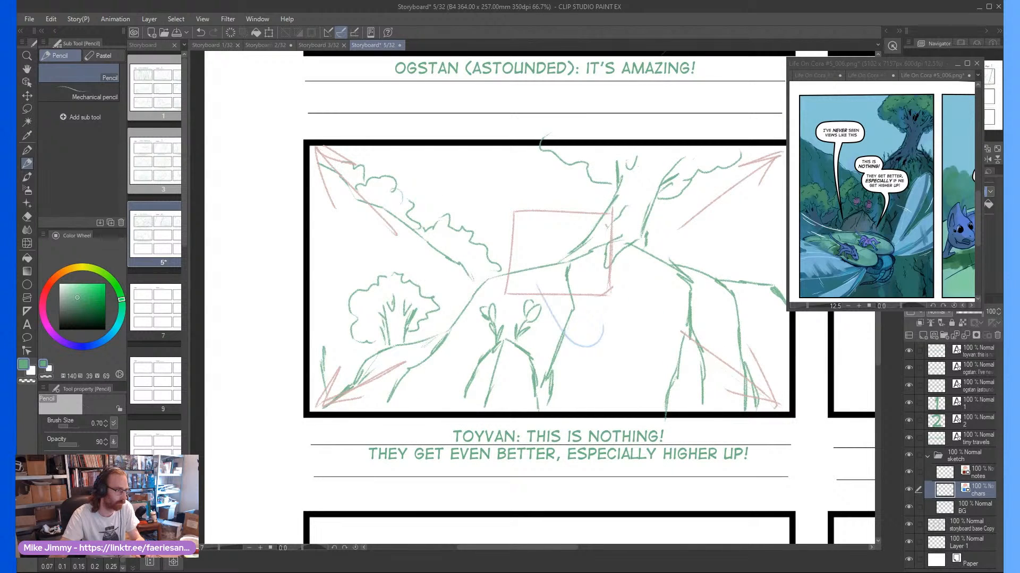
pyautogui.moveTo(607, 325); pyautogui.dragTo(637, 304)
pyautogui.moveTo(546, 248); pyautogui.dragTo(526, 257)
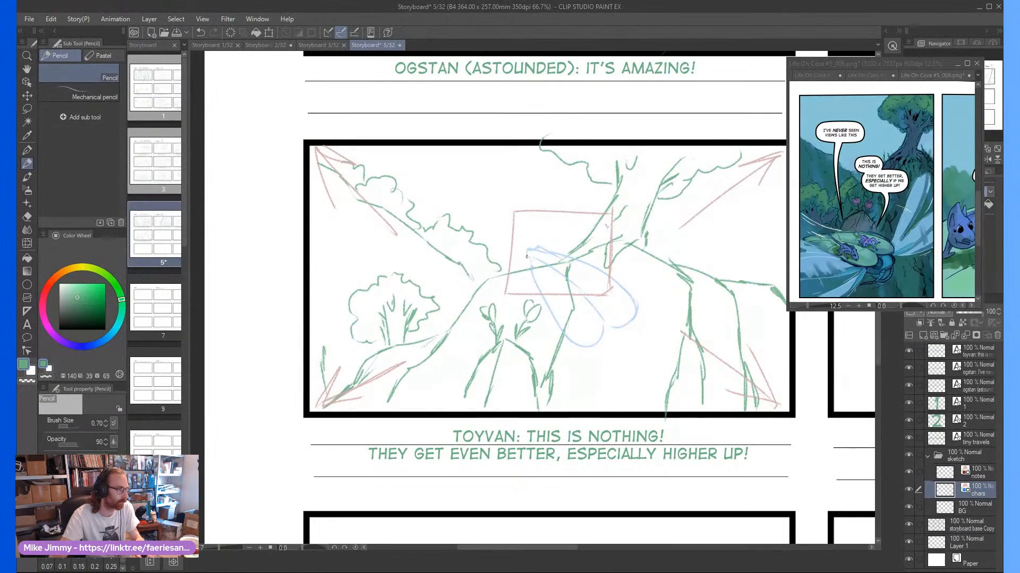
pyautogui.scroll(2, 539, 270)
pyautogui.scroll(-2, 547, 218)
pyautogui.scroll(2, 533, 212)
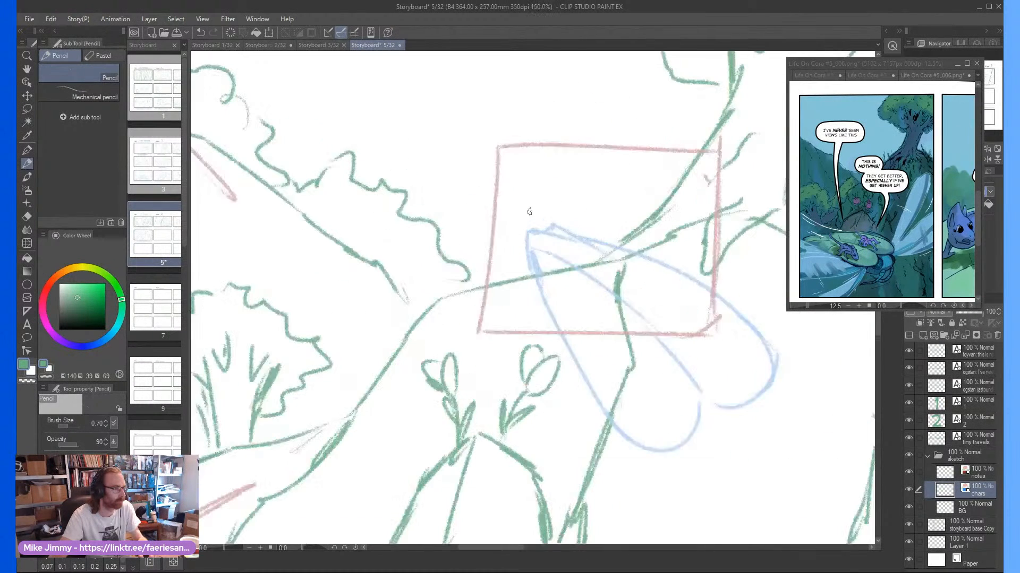
pyautogui.scroll(-1, 533, 218)
pyautogui.scroll(-2, 534, 218)
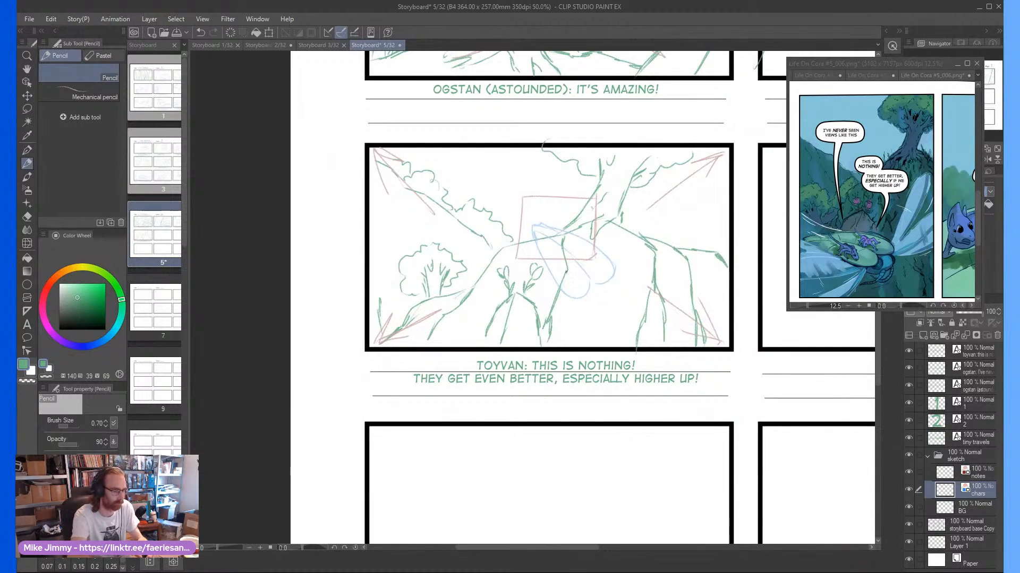
pyautogui.press('e')
pyautogui.moveTo(584, 265); pyautogui.dragTo(547, 233)
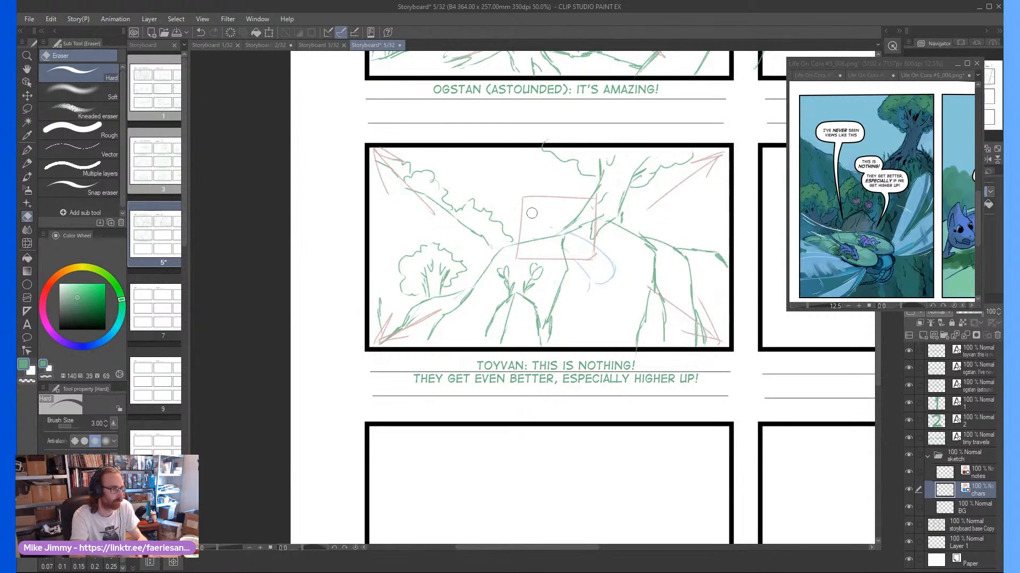
pyautogui.moveTo(611, 284)
pyautogui.mouseDown()
pyautogui.moveTo(584, 240)
pyautogui.moveTo(592, 260)
pyautogui.mouseUp()
pyautogui.press('p')
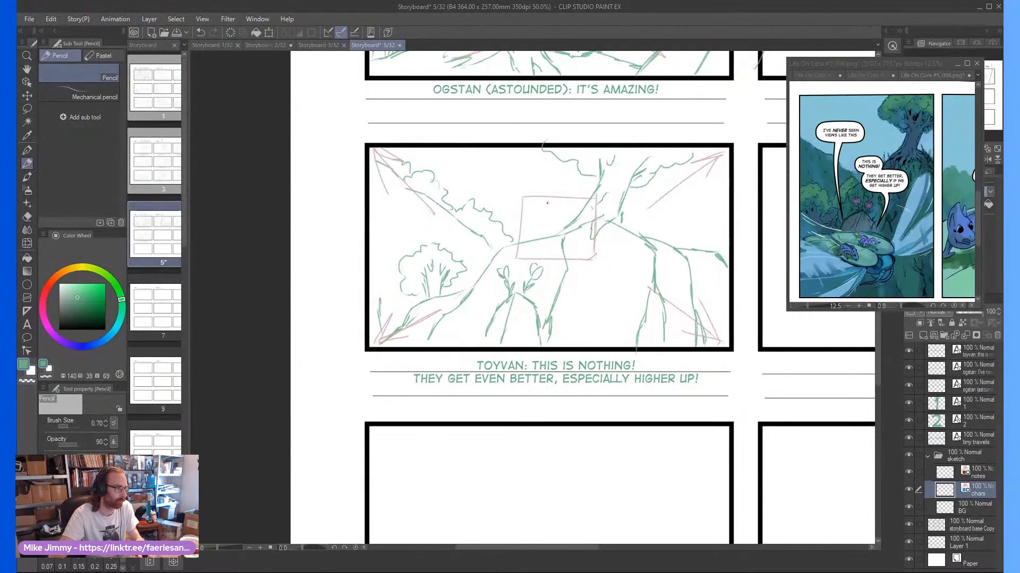
# Sketch the flying insect's long tapering body and rounded head across the hill panel's lower-left foreground
pyautogui.scroll(1, 529, 212)
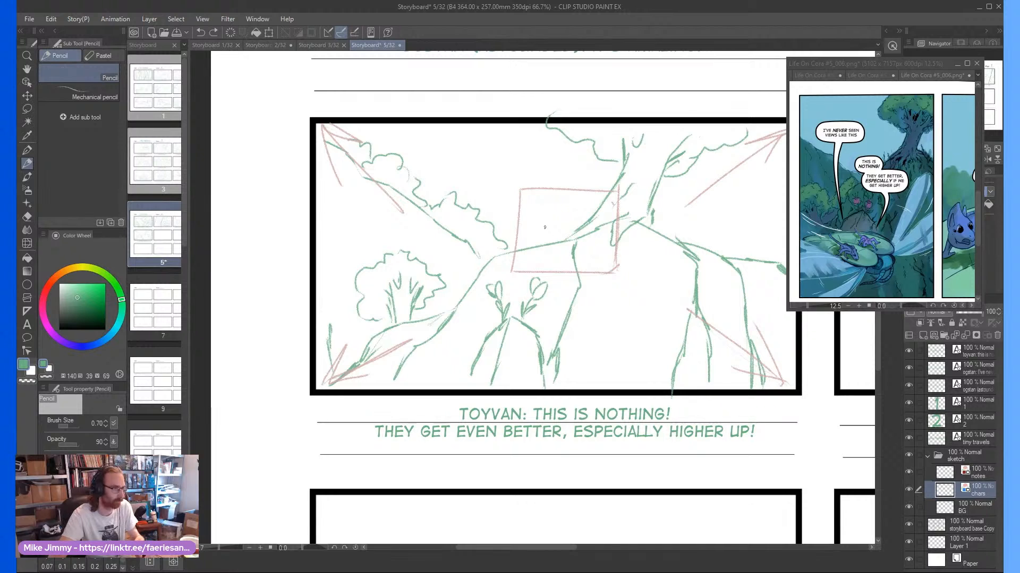
pyautogui.scroll(-1, 538, 320)
pyautogui.scroll(-1, 538, 320)
pyautogui.scroll(1, 530, 341)
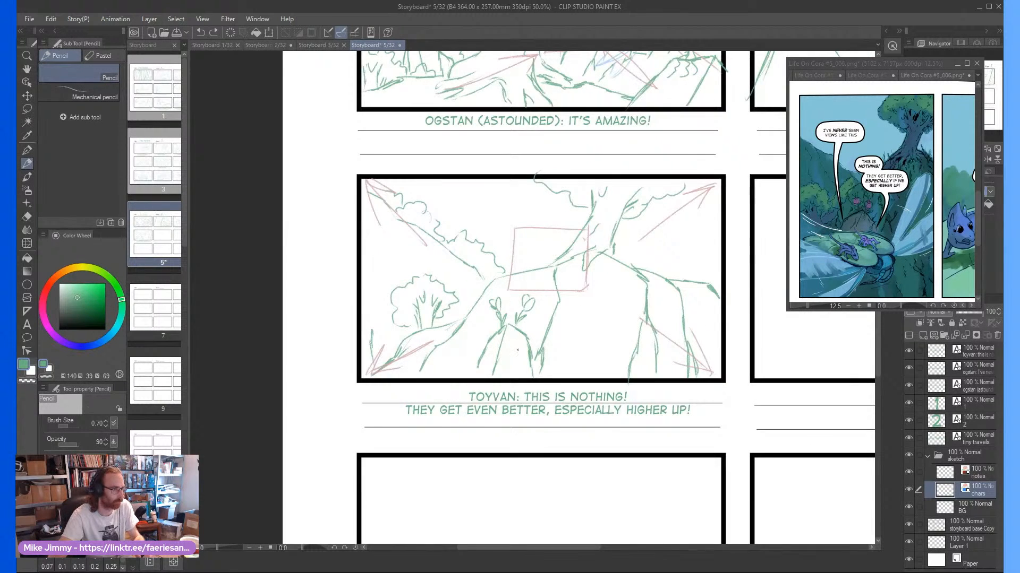
pyautogui.scroll(1, 517, 350)
pyautogui.moveTo(562, 348)
pyautogui.mouseDown()
pyautogui.moveTo(487, 354)
pyautogui.moveTo(515, 366)
pyautogui.moveTo(427, 312)
pyautogui.moveTo(483, 354)
pyautogui.moveTo(389, 265)
pyautogui.moveTo(582, 341)
pyautogui.moveTo(578, 315)
pyautogui.moveTo(590, 316)
pyautogui.moveTo(454, 257)
pyautogui.mouseUp()
pyautogui.moveTo(580, 313)
pyautogui.mouseDown()
pyautogui.moveTo(403, 257)
pyautogui.moveTo(477, 268)
pyautogui.moveTo(564, 305)
pyautogui.moveTo(587, 336)
pyautogui.moveTo(511, 374)
pyautogui.moveTo(541, 336)
pyautogui.mouseUp()
pyautogui.scroll(2, 517, 340)
pyautogui.scroll(-2, 520, 351)
pyautogui.scroll(4, 515, 304)
pyautogui.moveTo(531, 335); pyautogui.dragTo(528, 351)
# Draw the insect's long narrow wings, extending toward the panel's lower-left corner and upward from behind the head
pyautogui.scroll(-4, 394, 383)
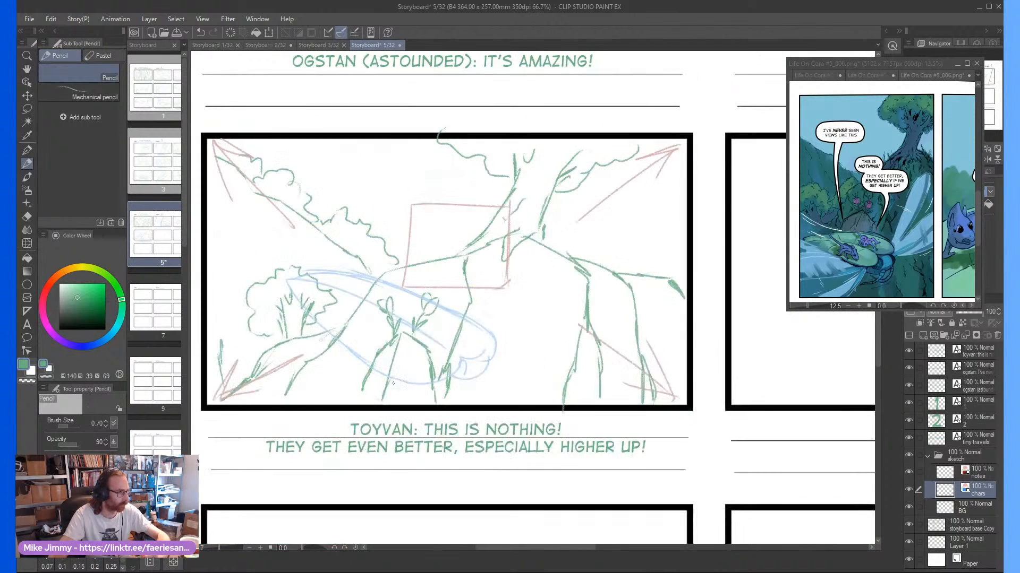
pyautogui.moveTo(357, 371); pyautogui.dragTo(294, 401)
pyautogui.moveTo(493, 338)
pyautogui.mouseDown()
pyautogui.moveTo(549, 259)
pyautogui.moveTo(486, 322)
pyautogui.moveTo(517, 240)
pyautogui.moveTo(480, 330)
pyautogui.mouseUp()
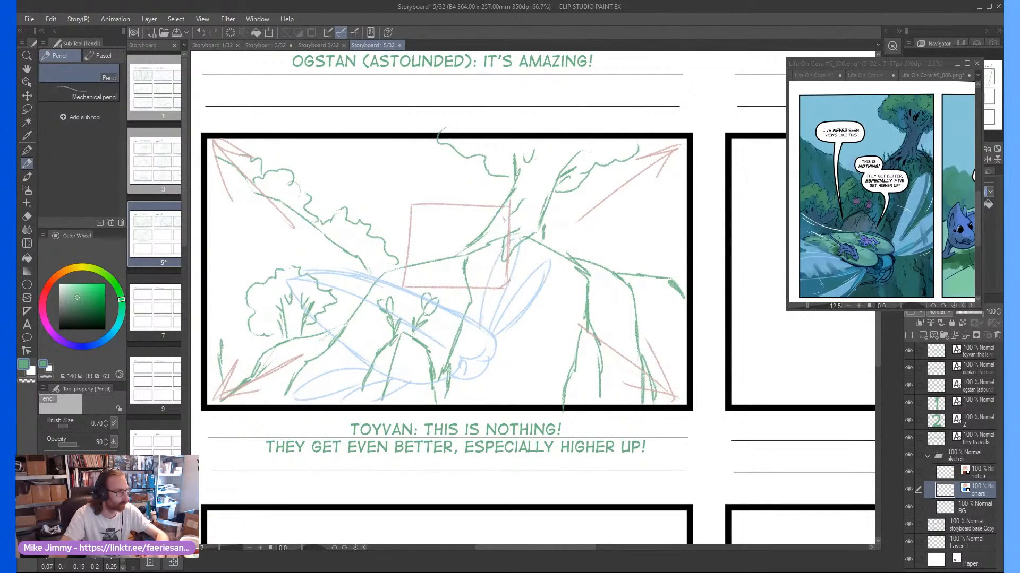
# Sketch the first rider's head with a round eye, pointed ear and open mouth on the lower edge of the insect's body
pyautogui.scroll(5, 385, 361)
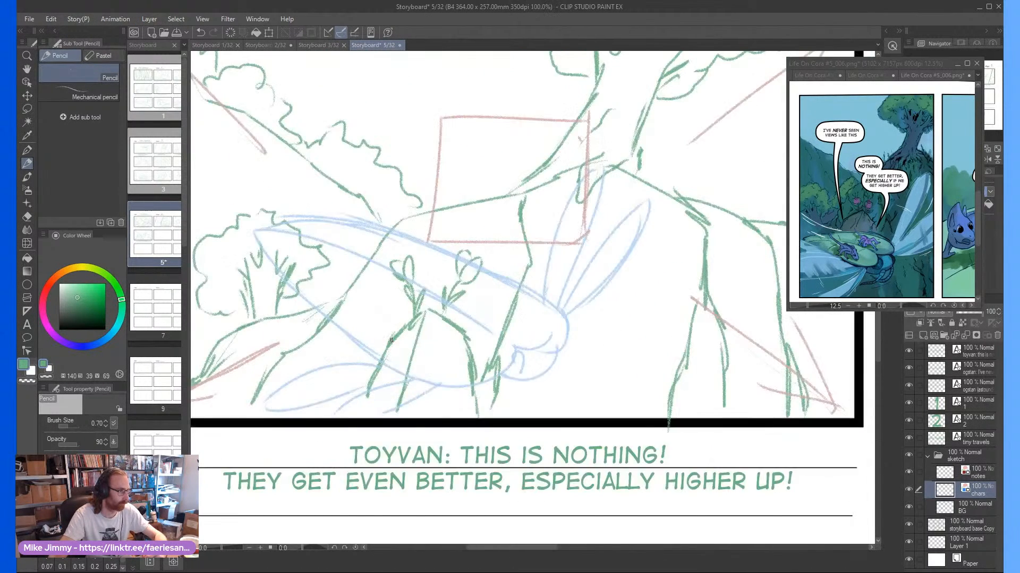
pyautogui.scroll(-5, 495, 328)
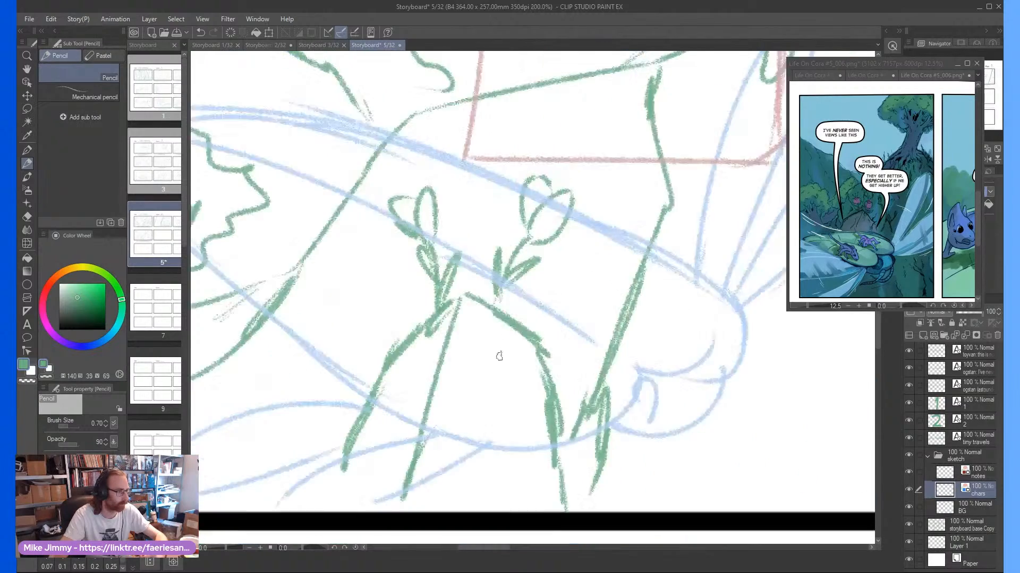
pyautogui.scroll(-4, 497, 341)
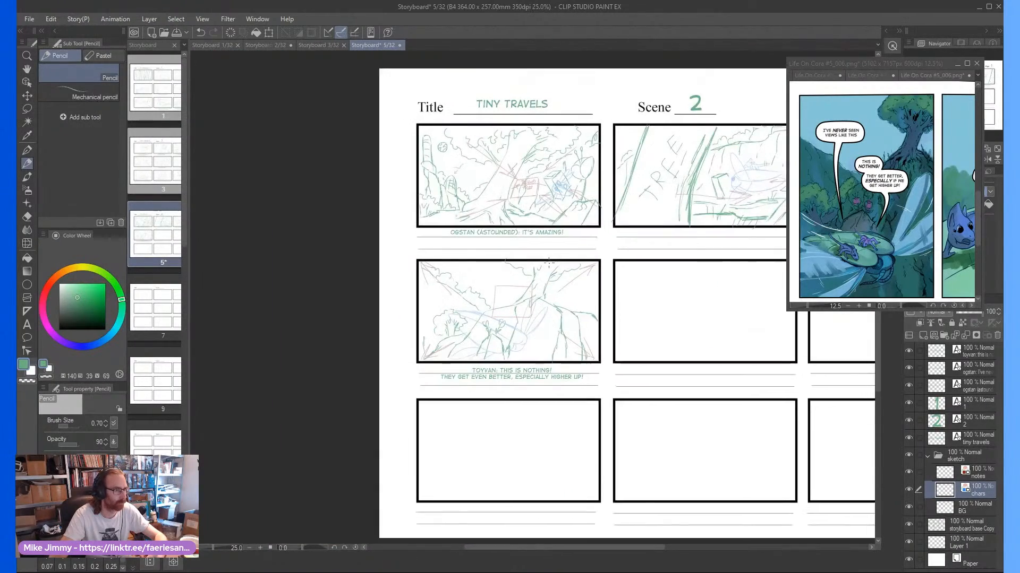
pyautogui.scroll(4, 465, 392)
pyautogui.scroll(4, 465, 391)
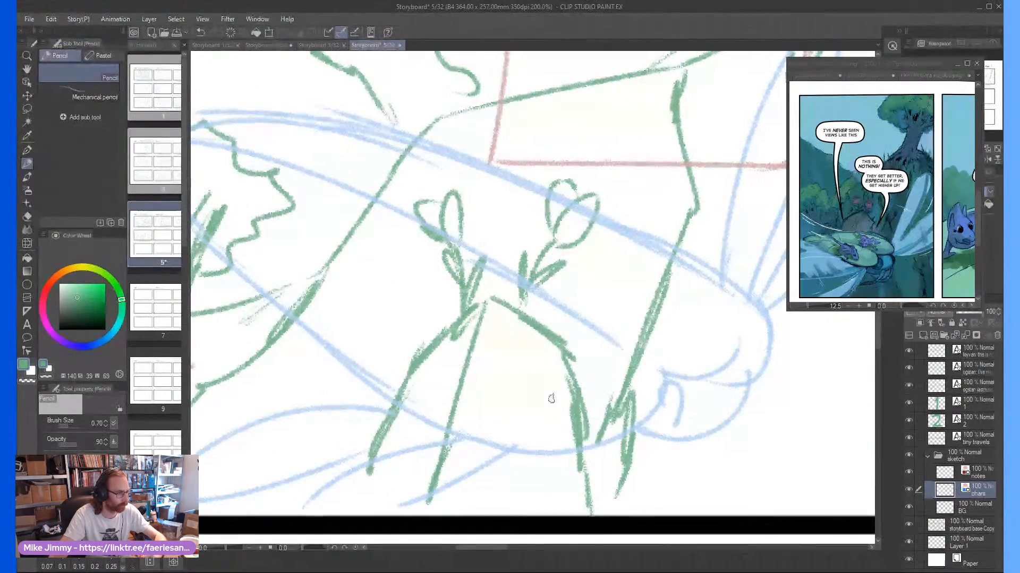
pyautogui.moveTo(525, 411)
pyautogui.mouseDown()
pyautogui.moveTo(565, 375)
pyautogui.moveTo(557, 390)
pyautogui.moveTo(512, 398)
pyautogui.moveTo(530, 424)
pyautogui.moveTo(511, 390)
pyautogui.moveTo(528, 368)
pyautogui.moveTo(559, 378)
pyautogui.moveTo(544, 321)
pyautogui.moveTo(563, 379)
pyautogui.moveTo(549, 303)
pyautogui.moveTo(513, 365)
pyautogui.moveTo(526, 361)
pyautogui.moveTo(521, 390)
pyautogui.mouseUp()
pyautogui.scroll(4, 524, 408)
pyautogui.scroll(-2, 520, 341)
pyautogui.scroll(-2, 521, 340)
pyautogui.moveTo(525, 354)
pyautogui.mouseDown()
pyautogui.moveTo(503, 335)
pyautogui.moveTo(510, 365)
pyautogui.moveTo(543, 384)
pyautogui.moveTo(555, 361)
pyautogui.moveTo(552, 398)
pyautogui.moveTo(528, 400)
pyautogui.moveTo(509, 373)
pyautogui.moveTo(515, 393)
pyautogui.moveTo(518, 380)
pyautogui.moveTo(501, 384)
pyautogui.moveTo(512, 393)
pyautogui.moveTo(497, 361)
pyautogui.mouseUp()
# Draw the first rider's back and long tapering tail trailing up behind the head, and add the bent limbs beneath it
pyautogui.moveTo(485, 276); pyautogui.dragTo(413, 223)
pyautogui.scroll(-1, 418, 201)
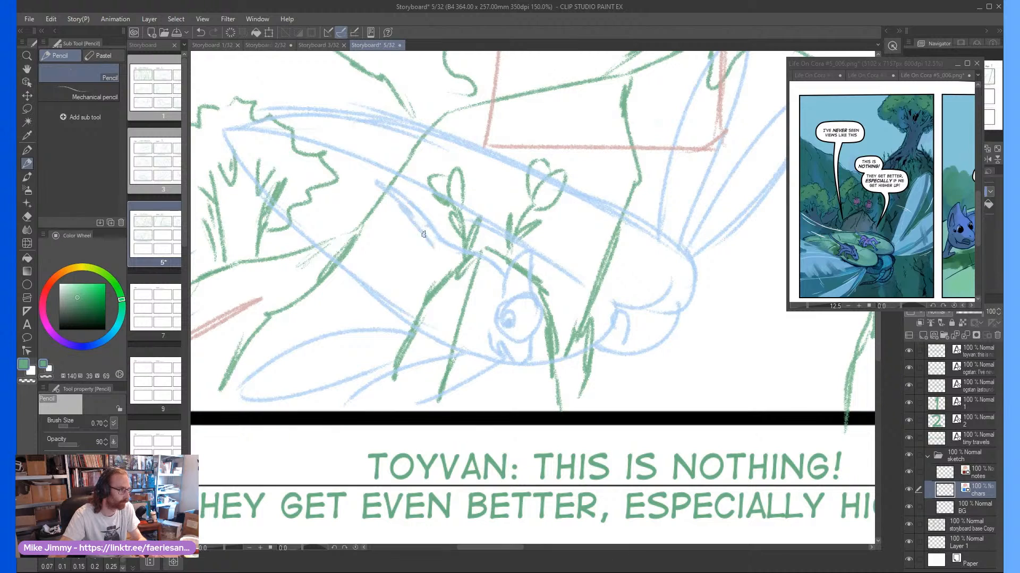
pyautogui.scroll(1, 446, 258)
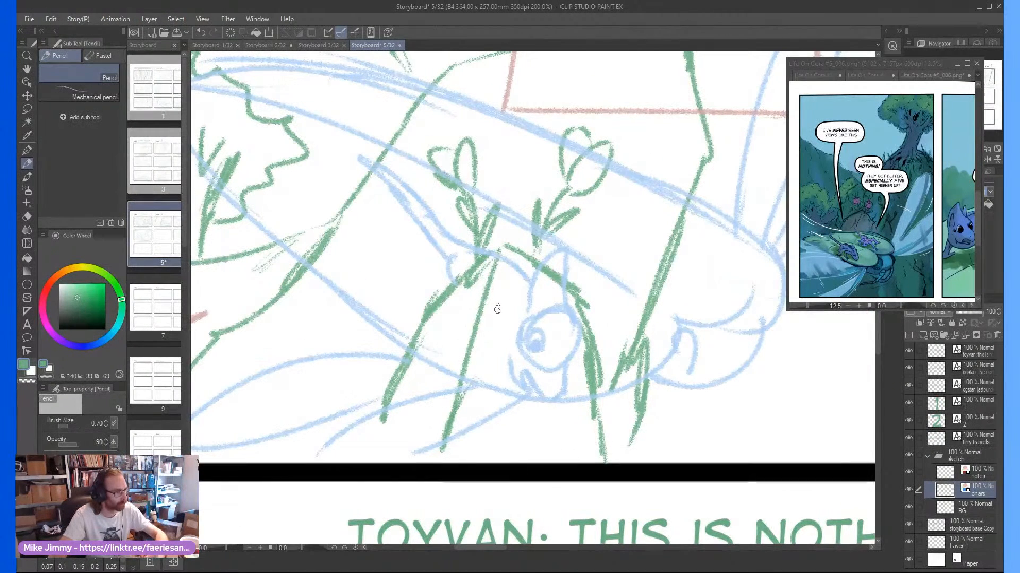
pyautogui.moveTo(515, 306)
pyautogui.mouseDown()
pyautogui.moveTo(463, 326)
pyautogui.moveTo(488, 358)
pyautogui.moveTo(505, 358)
pyautogui.moveTo(437, 306)
pyautogui.moveTo(453, 326)
pyautogui.mouseUp()
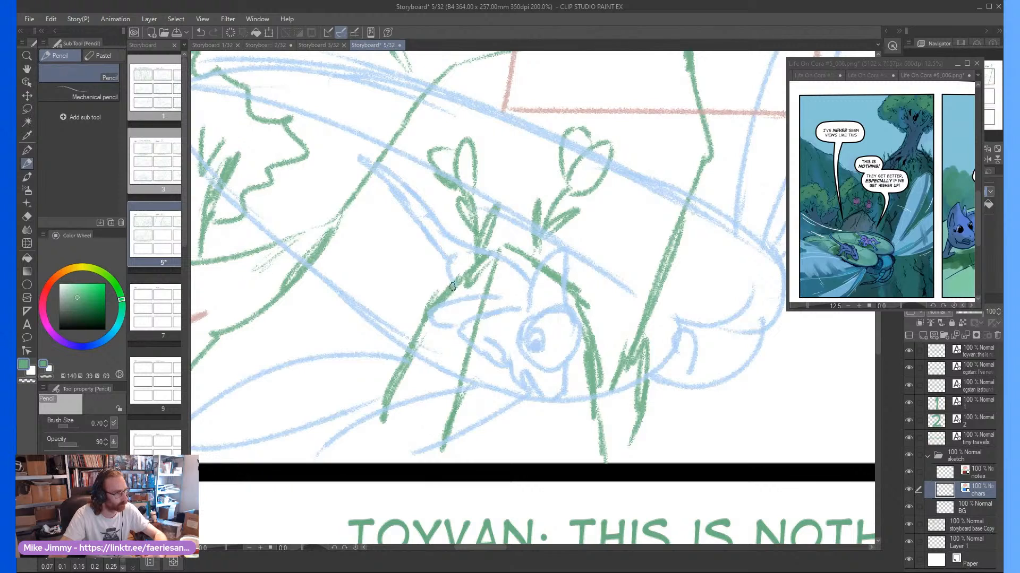
pyautogui.moveTo(448, 274); pyautogui.dragTo(458, 300)
pyautogui.scroll(-3, 458, 277)
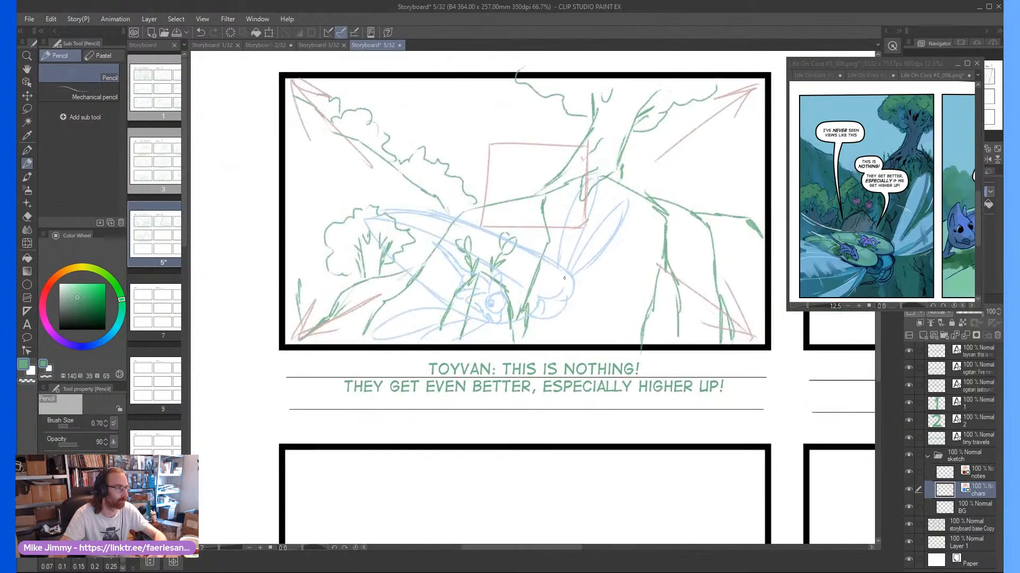
# Start the second rider's head with a round eye and tall ear on the insect's upper body, near the wing bases
pyautogui.scroll(3, 537, 279)
pyautogui.moveTo(539, 287)
pyautogui.mouseDown()
pyautogui.moveTo(561, 263)
pyautogui.moveTo(535, 237)
pyautogui.moveTo(523, 284)
pyautogui.moveTo(550, 286)
pyautogui.moveTo(547, 245)
pyautogui.moveTo(537, 268)
pyautogui.moveTo(564, 266)
pyautogui.mouseUp()
pyautogui.scroll(2, 540, 262)
pyautogui.scroll(-2, 484, 301)
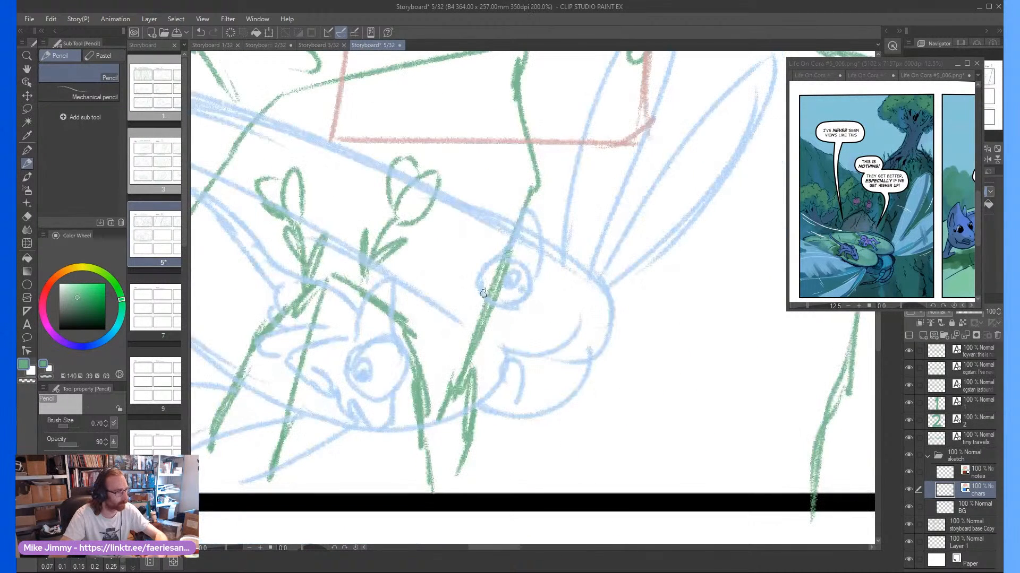
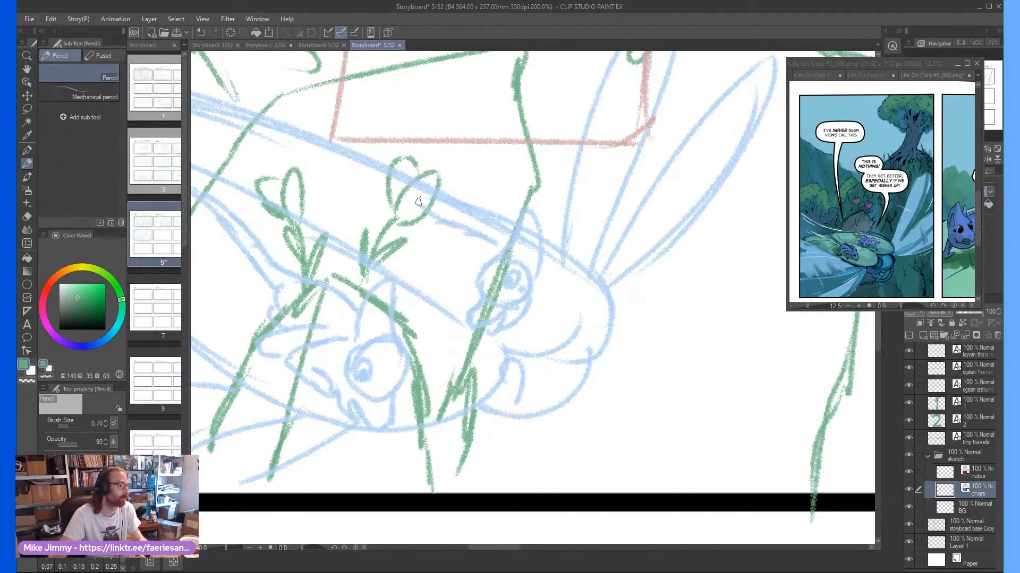
# Draw the second rider's tail curling up behind the body and the bent limbs beside the head
pyautogui.scroll(-2, 409, 190)
pyautogui.scroll(1, 410, 160)
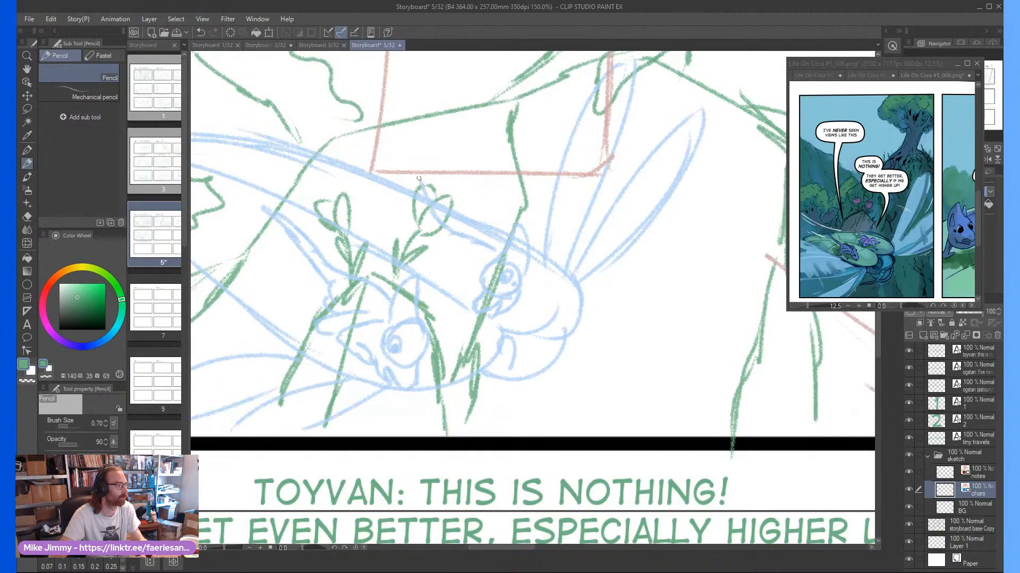
pyautogui.scroll(1, 446, 242)
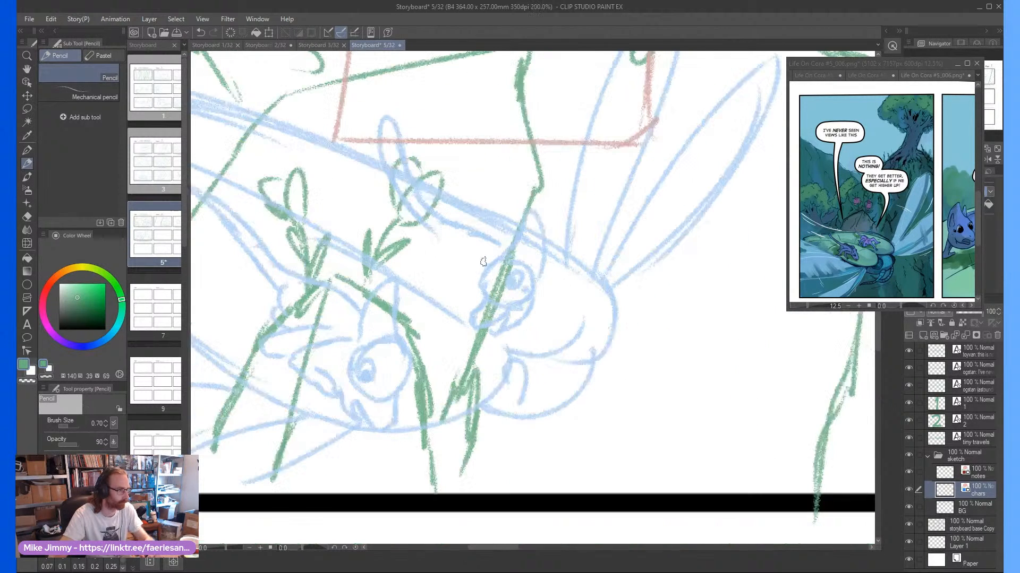
pyautogui.moveTo(482, 255)
pyautogui.mouseDown()
pyautogui.moveTo(444, 279)
pyautogui.moveTo(472, 277)
pyautogui.mouseUp()
pyautogui.moveTo(444, 275)
pyautogui.mouseDown()
pyautogui.moveTo(453, 301)
pyautogui.moveTo(460, 293)
pyautogui.mouseUp()
pyautogui.moveTo(466, 243)
pyautogui.mouseDown()
pyautogui.moveTo(432, 254)
pyautogui.moveTo(443, 285)
pyautogui.mouseUp()
pyautogui.moveTo(427, 235); pyautogui.dragTo(428, 250)
pyautogui.scroll(-2, 460, 237)
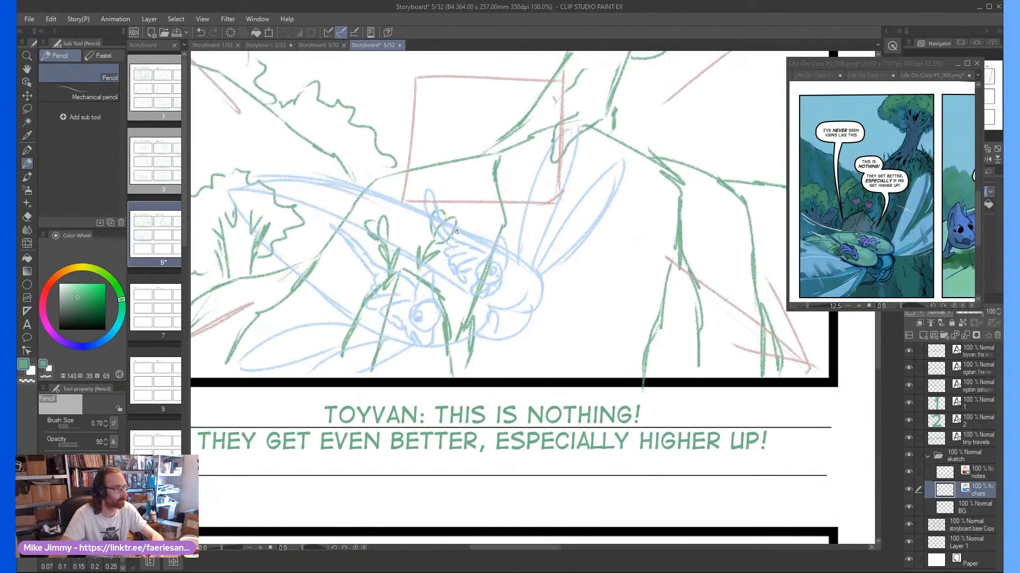
# Erase the insect's overlong outer body outline and the tapered end that overlaps the bush
pyautogui.scroll(2, 460, 234)
pyautogui.scroll(-5, 461, 234)
pyautogui.scroll(1, 409, 250)
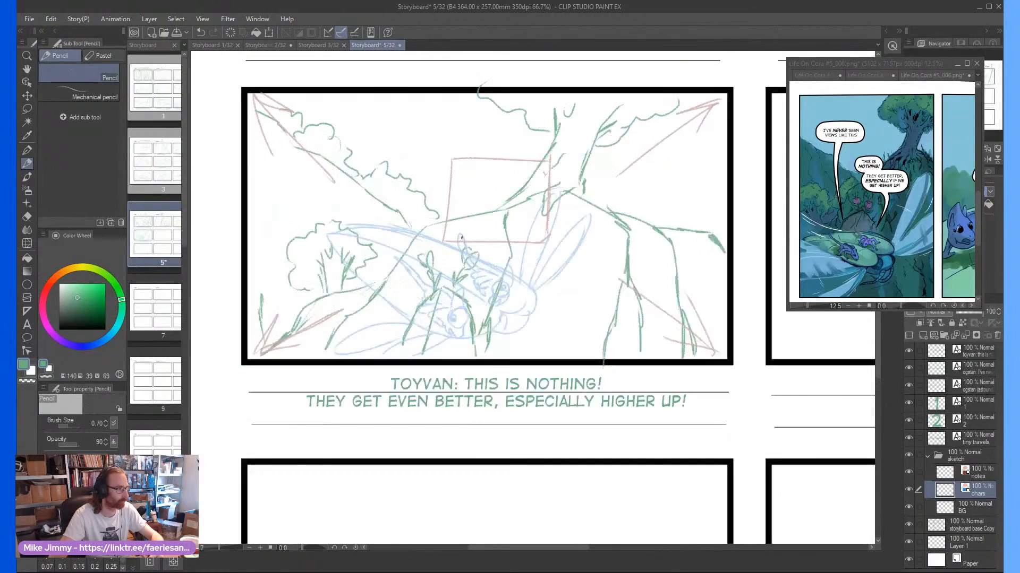
pyautogui.scroll(1, 409, 250)
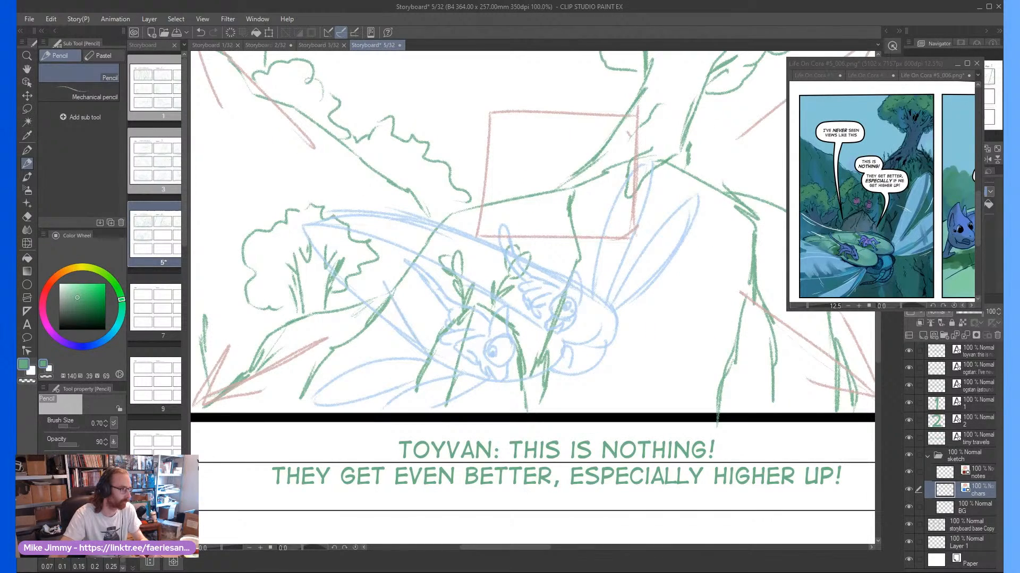
pyautogui.press('^')
pyautogui.press('^')
pyautogui.press('^')
pyautogui.press('^')
pyautogui.press('^')
pyautogui.press('^')
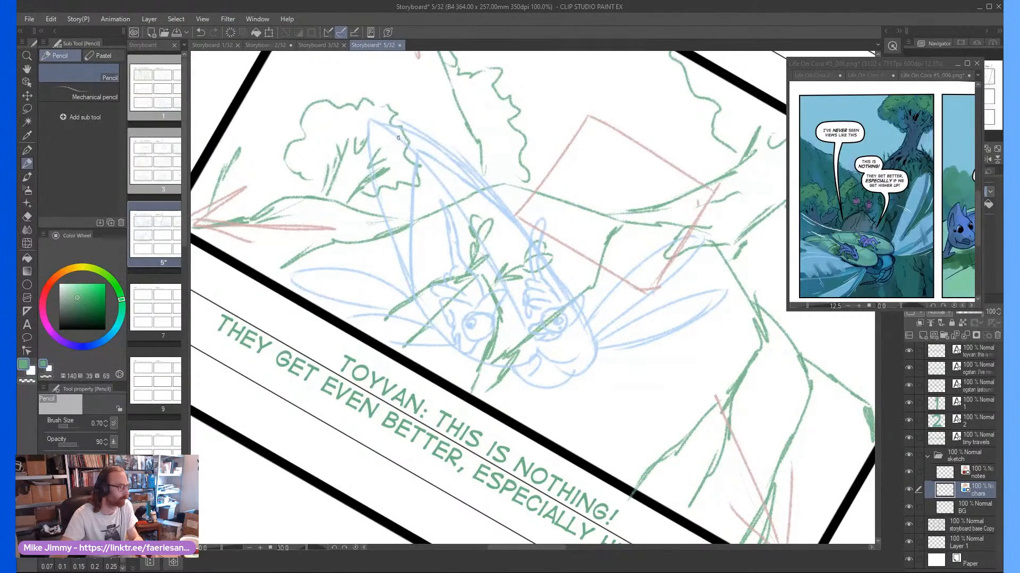
pyautogui.press('e')
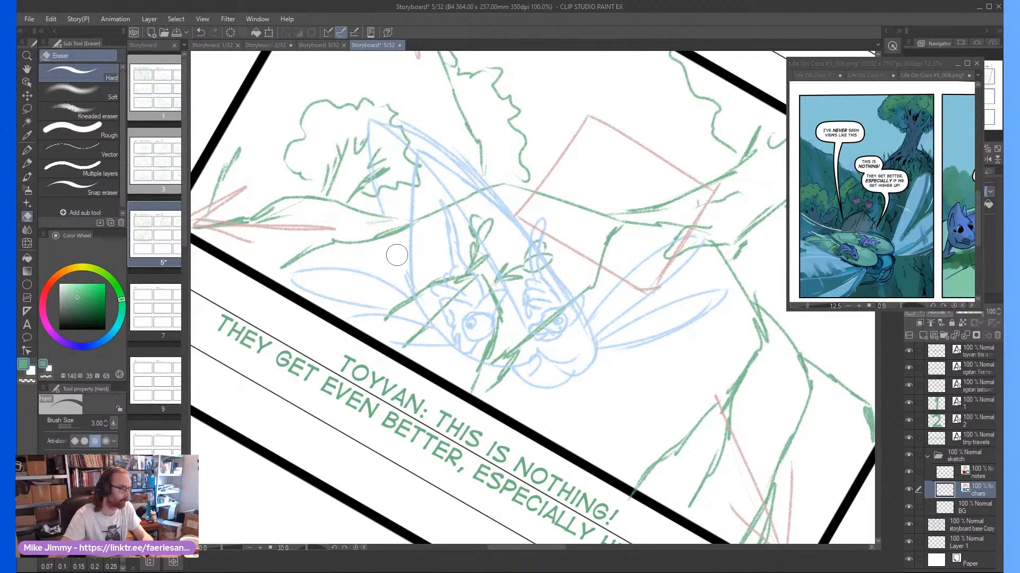
pyautogui.moveTo(396, 255)
pyautogui.mouseDown()
pyautogui.moveTo(404, 281)
pyautogui.moveTo(373, 113)
pyautogui.moveTo(407, 139)
pyautogui.moveTo(396, 142)
pyautogui.moveTo(406, 127)
pyautogui.moveTo(505, 175)
pyautogui.moveTo(470, 170)
pyautogui.moveTo(517, 198)
pyautogui.moveTo(532, 225)
pyautogui.mouseUp()
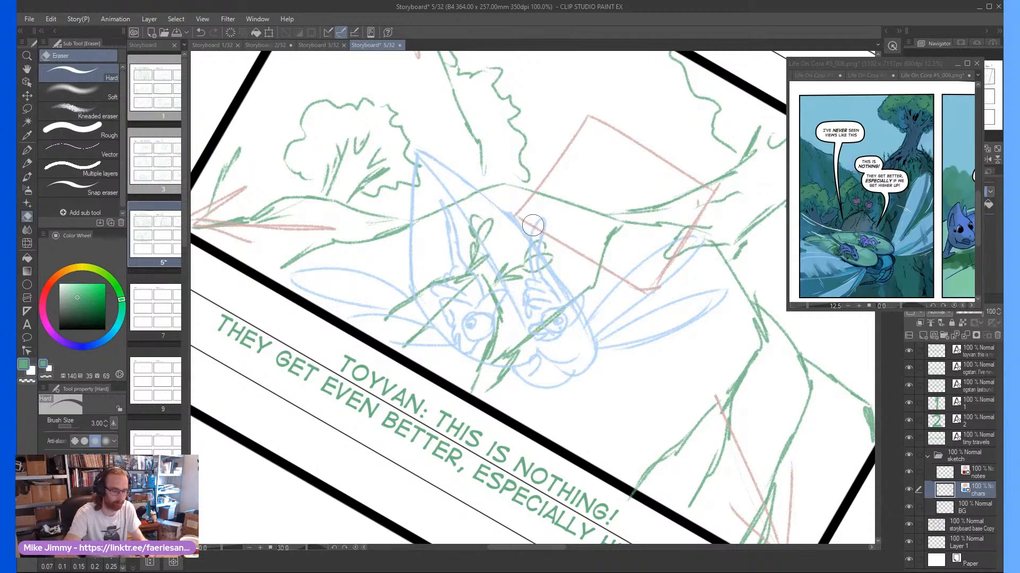
# On the notes layer, draw a curved motion arrow sweeping from the red frame down to the insect's back
pyautogui.press('p')
pyautogui.press('-')
pyautogui.press('-')
pyautogui.press('-')
pyautogui.press('-')
pyautogui.press('-')
pyautogui.press('-')
pyautogui.press('-')
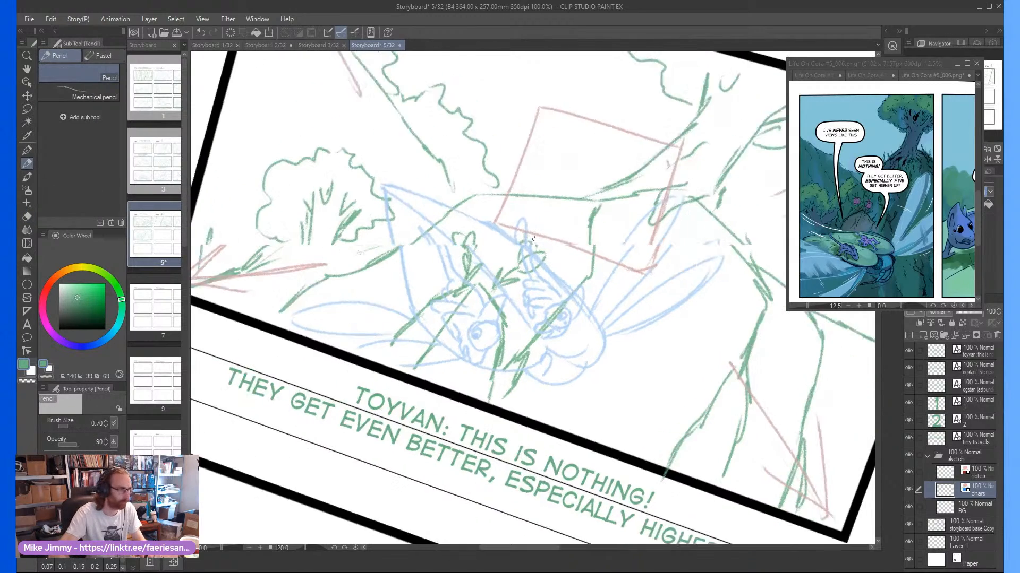
pyautogui.click(967, 469)
pyautogui.scroll(-2, 486, 262)
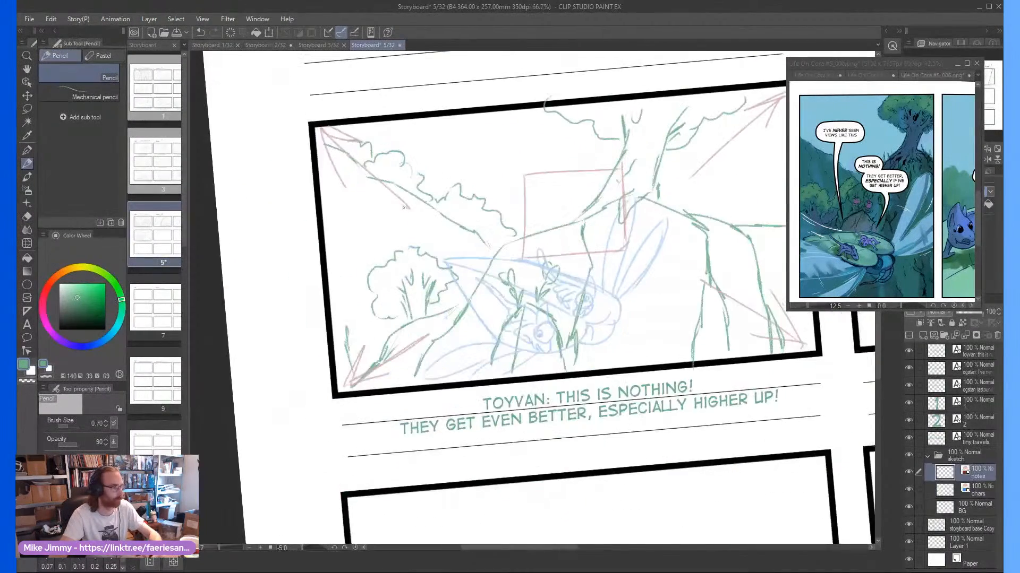
pyautogui.scroll(2, 486, 261)
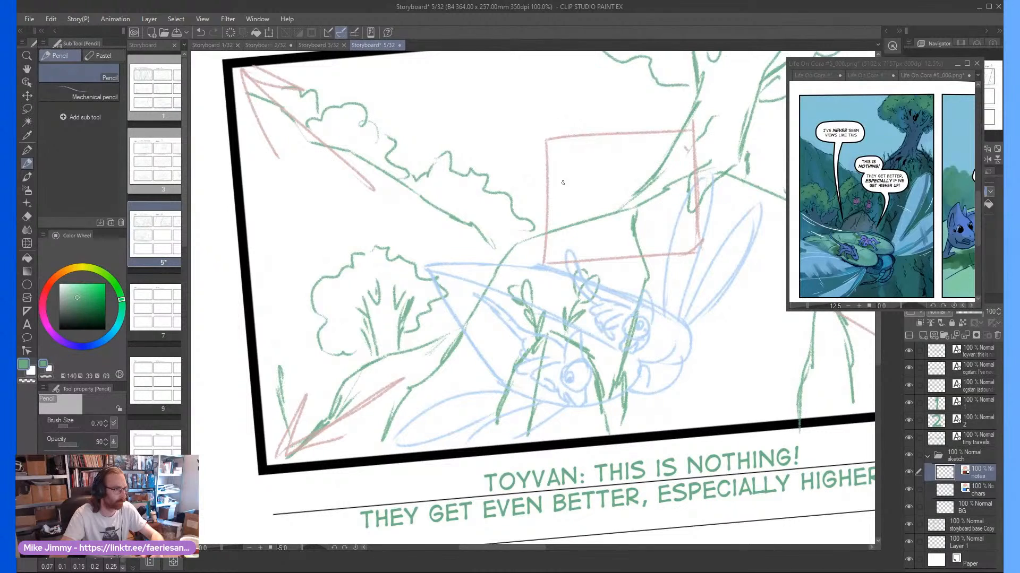
pyautogui.moveTo(569, 178)
pyautogui.mouseDown()
pyautogui.moveTo(497, 239)
pyautogui.moveTo(490, 272)
pyautogui.moveTo(505, 282)
pyautogui.moveTo(494, 276)
pyautogui.mouseUp()
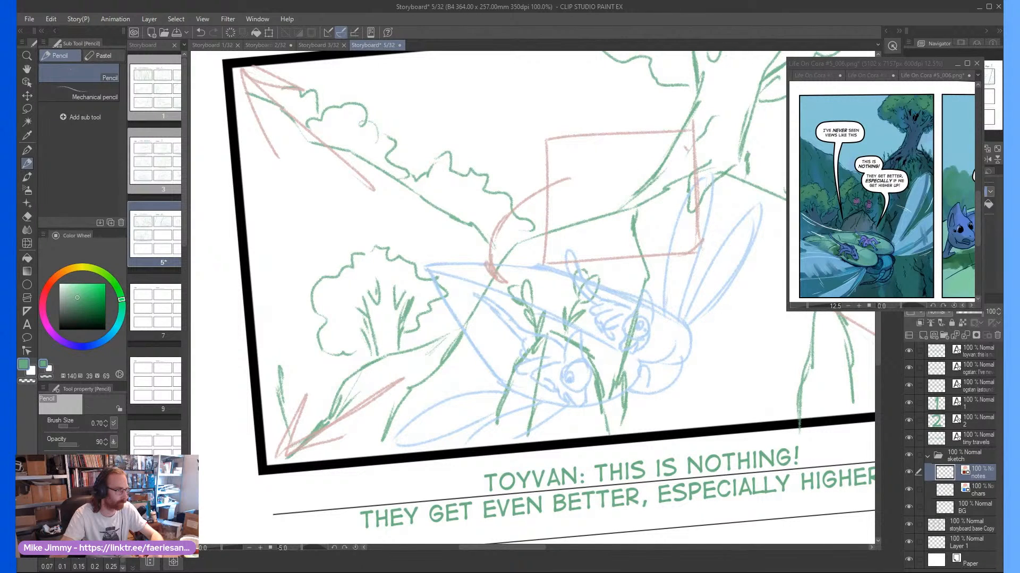
pyautogui.moveTo(508, 214); pyautogui.dragTo(542, 186)
pyautogui.moveTo(468, 253); pyautogui.dragTo(508, 282)
# Examine the next panel of the comic reference, where the two blue and purple creatures talk
pyautogui.scroll(-2, 502, 273)
pyautogui.press('^')
pyautogui.press('^')
pyautogui.press('^')
pyautogui.press('^')
pyautogui.scroll(-2, 582, 354)
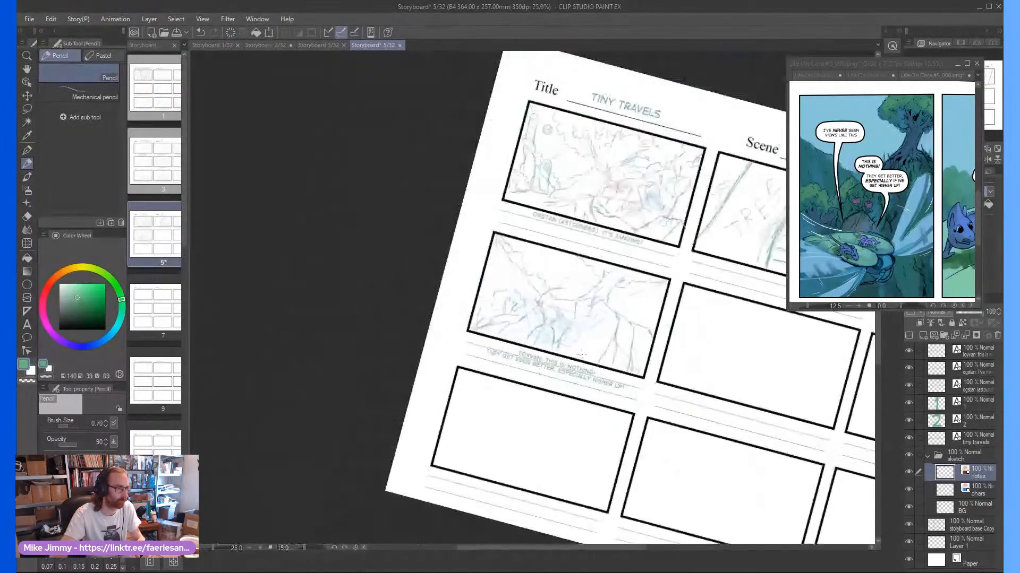
pyautogui.press('-')
pyautogui.press('-')
pyautogui.press('-')
pyautogui.click(877, 221)
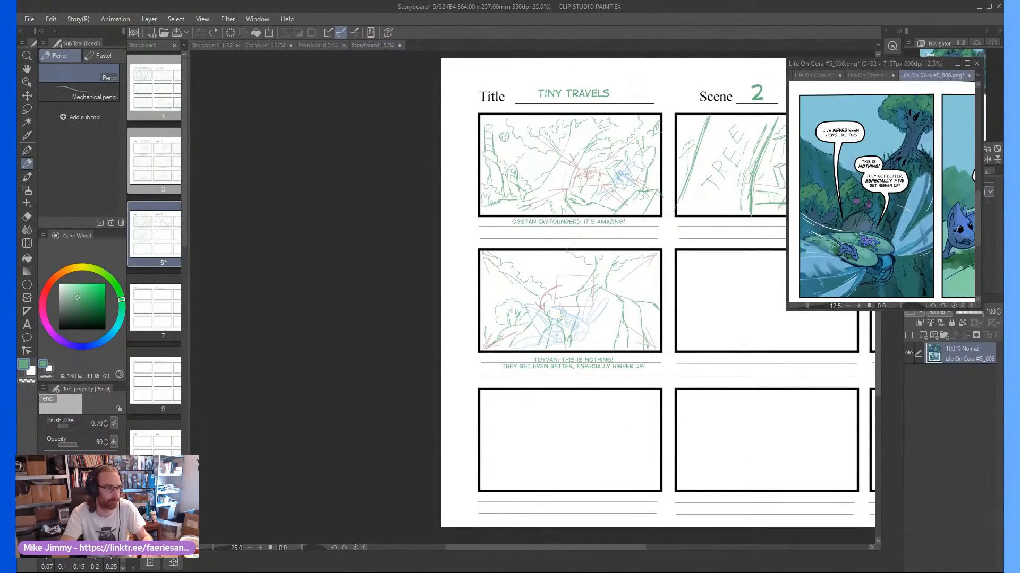
pyautogui.hotkey('ctrl', '-')
pyautogui.hotkey('ctrl', '-')
pyautogui.hotkey('ctrl', '-')
pyautogui.hotkey('ctrl', '-')
pyautogui.hotkey('ctrl', '+')
pyautogui.hotkey('ctrl', '+')
pyautogui.hotkey('ctrl', '+')
pyautogui.hotkey('ctrl', '+')
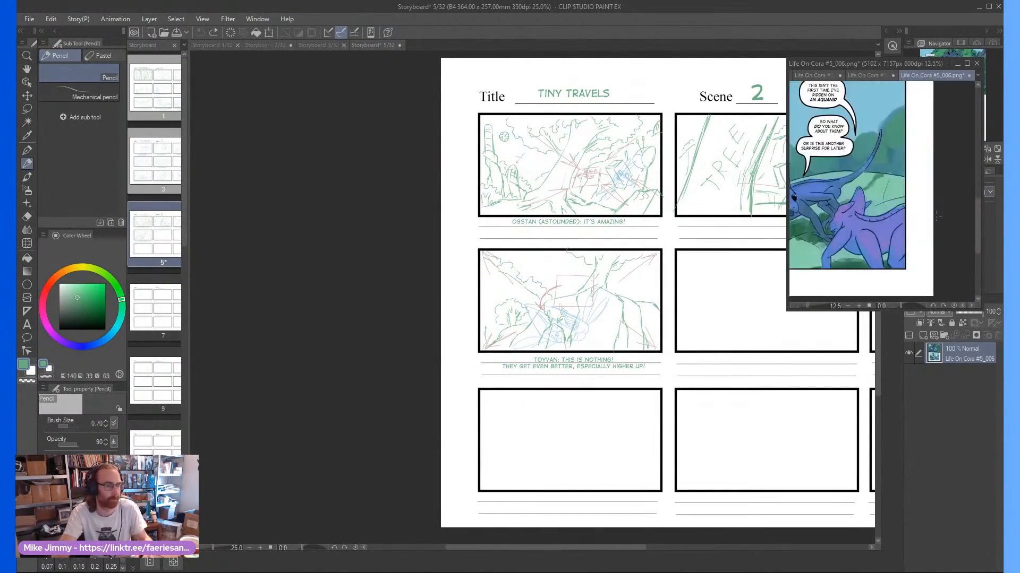
pyautogui.click(652, 293)
pyautogui.scroll(-2, 657, 291)
pyautogui.scroll(3, 709, 269)
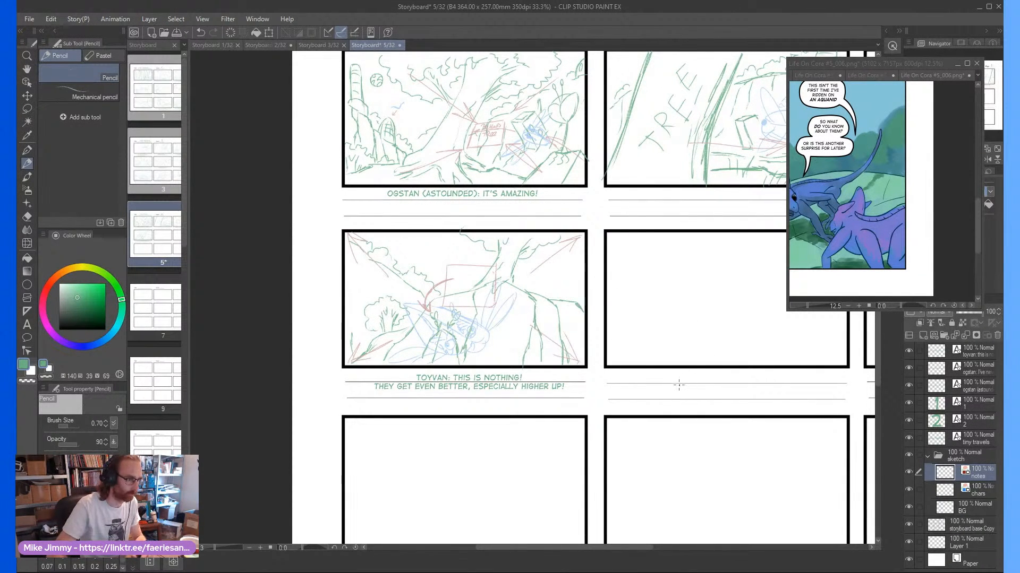
pyautogui.hscroll(3, 677, 354)
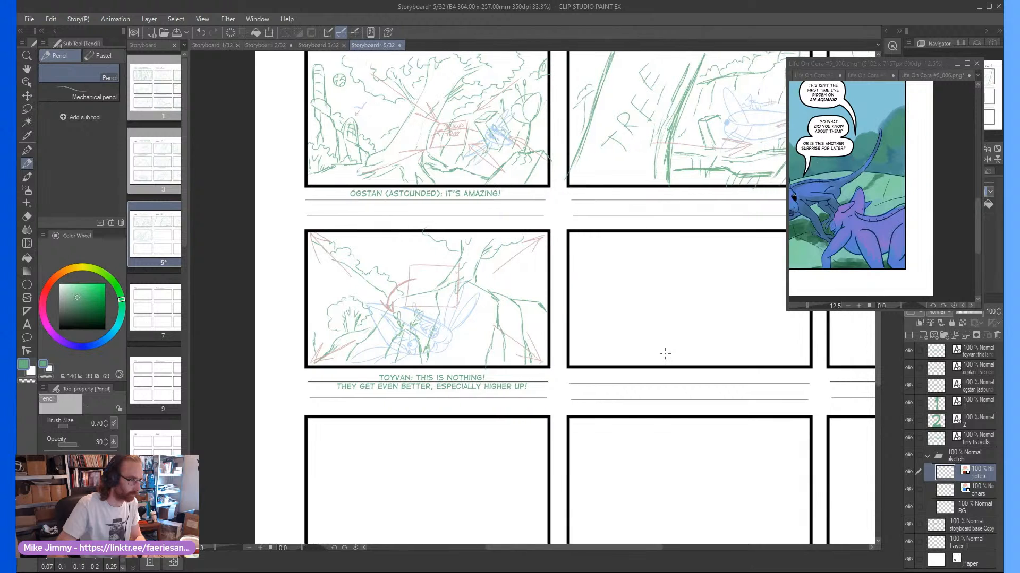
pyautogui.scroll(-1, 675, 337)
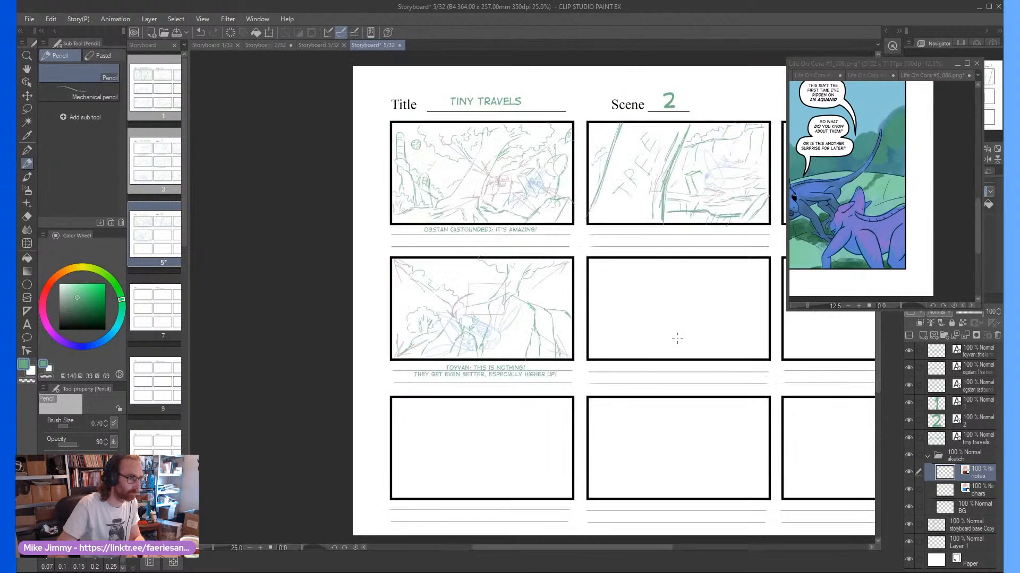
pyautogui.hscroll(3, 678, 338)
pyautogui.scroll(2, 640, 314)
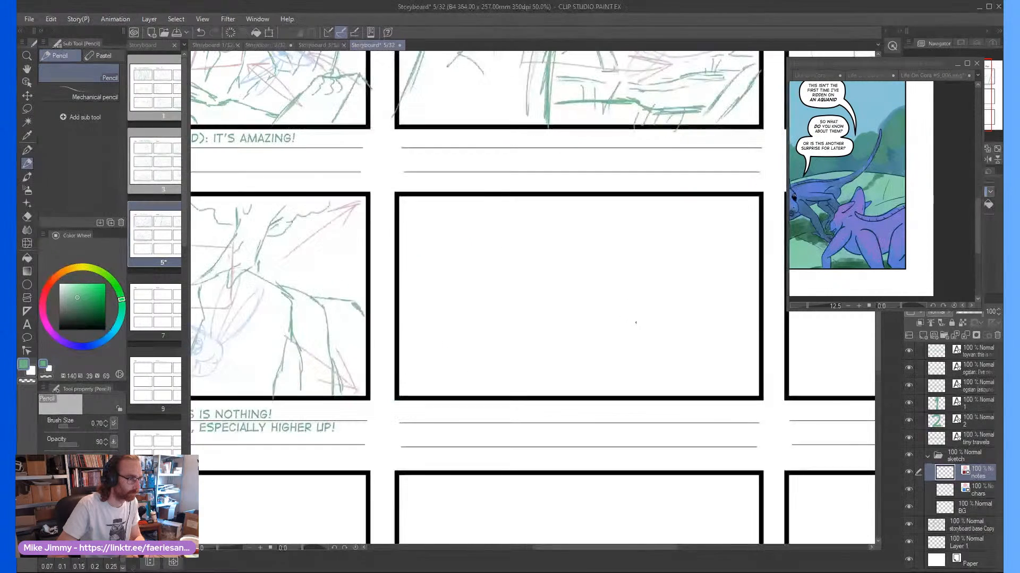
pyautogui.scroll(-1, 596, 325)
pyautogui.scroll(1, 594, 330)
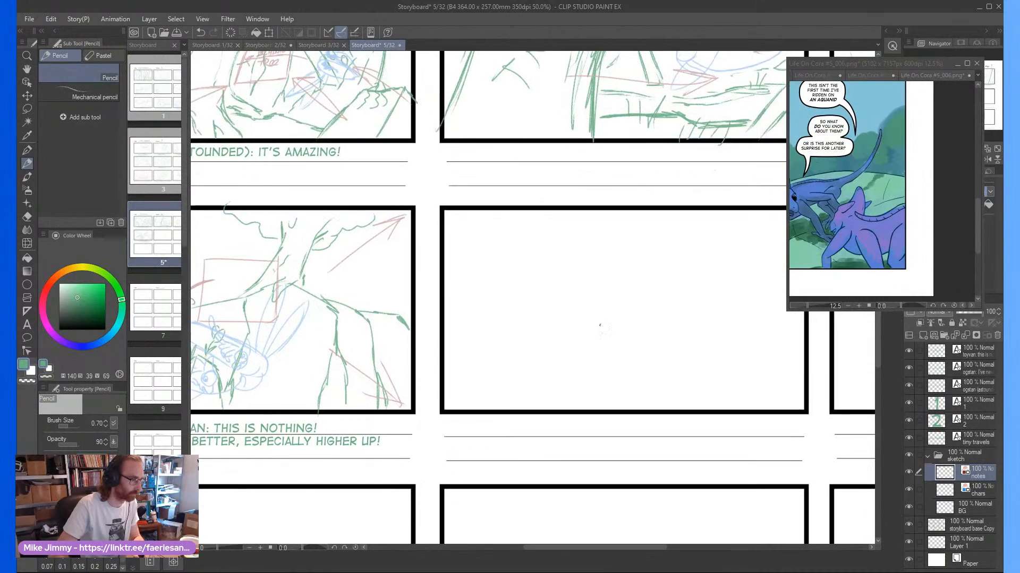
pyautogui.scroll(-1, 605, 335)
pyautogui.scroll(1, 620, 342)
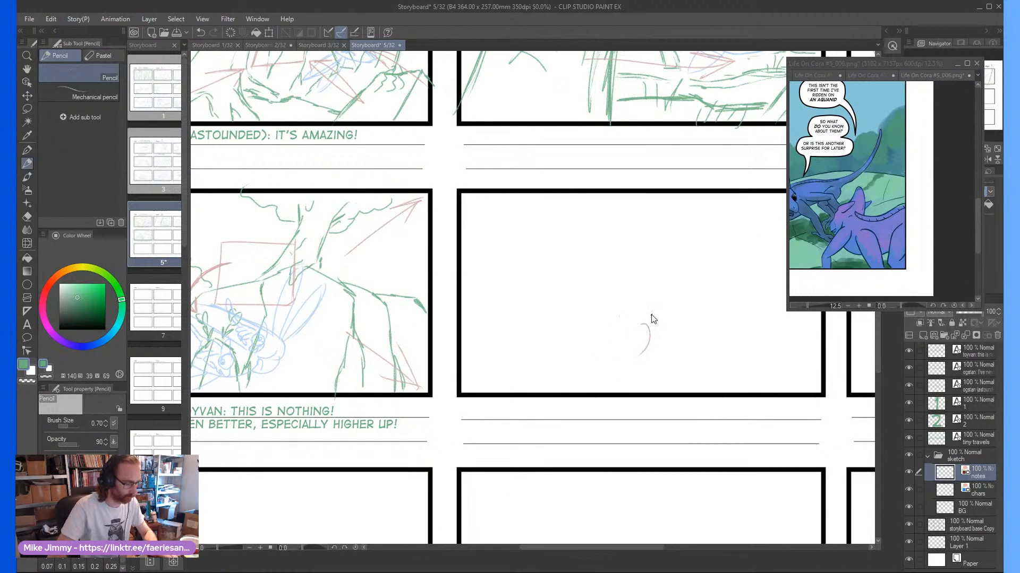
pyautogui.hotkey('ctrl', 'z')
# Make the BG layer active and save the storyboard page
pyautogui.click(956, 508)
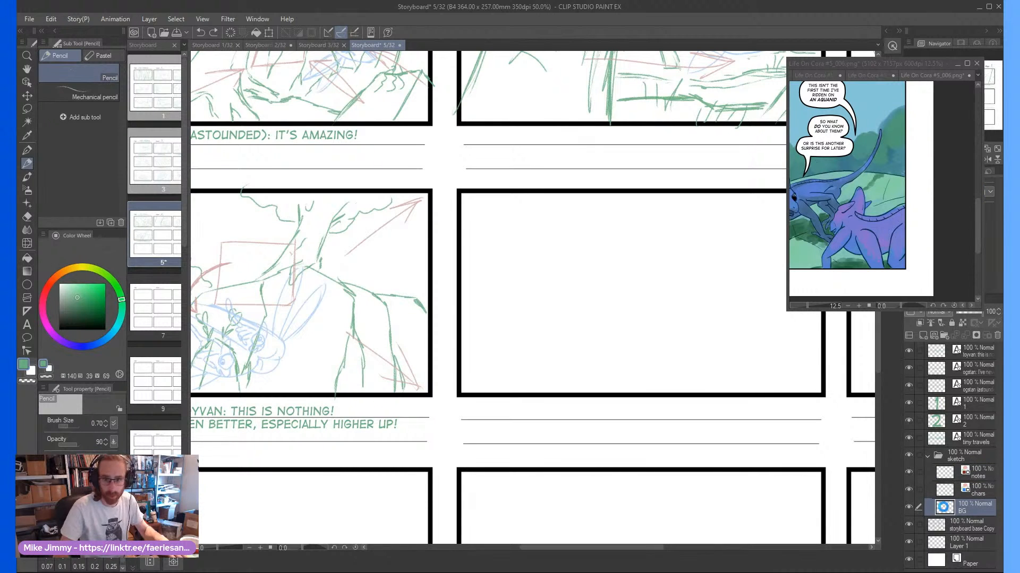
pyautogui.hotkey('ctrl', 's')
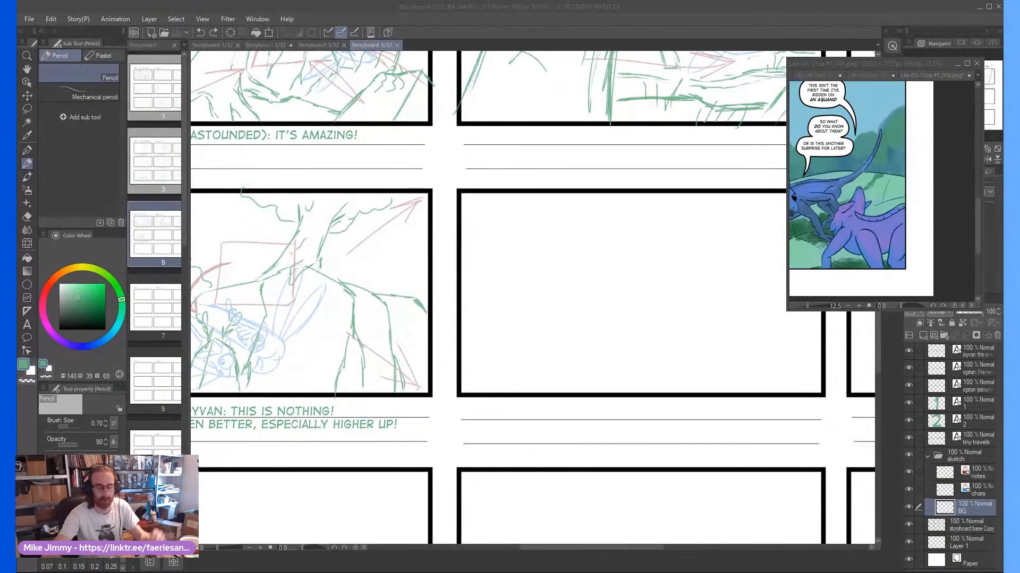
pyautogui.click(596, 291)
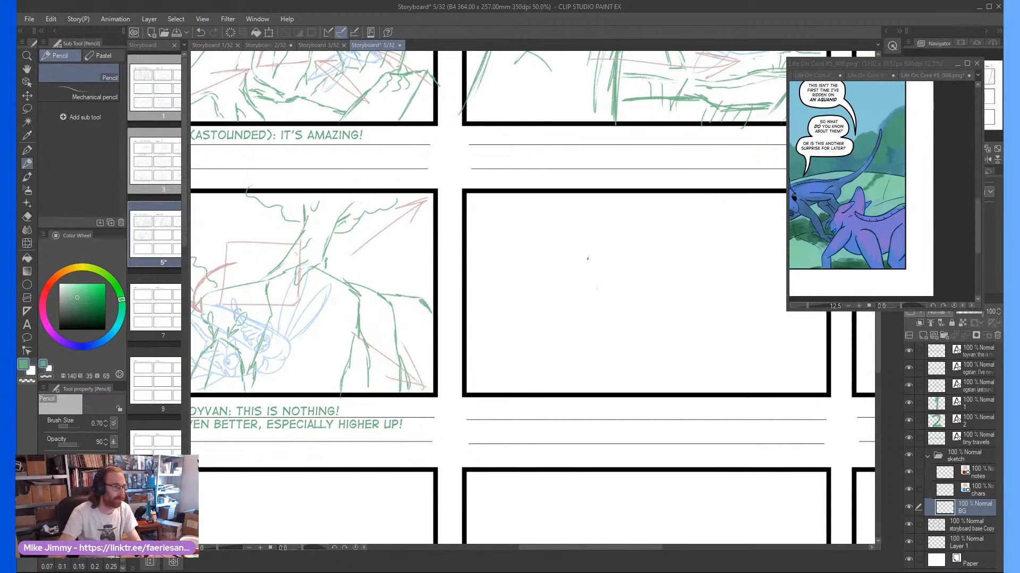
pyautogui.scroll(-3, 597, 291)
pyautogui.scroll(4, 644, 303)
pyautogui.scroll(-1, 628, 292)
pyautogui.moveTo(621, 275); pyautogui.dragTo(626, 279)
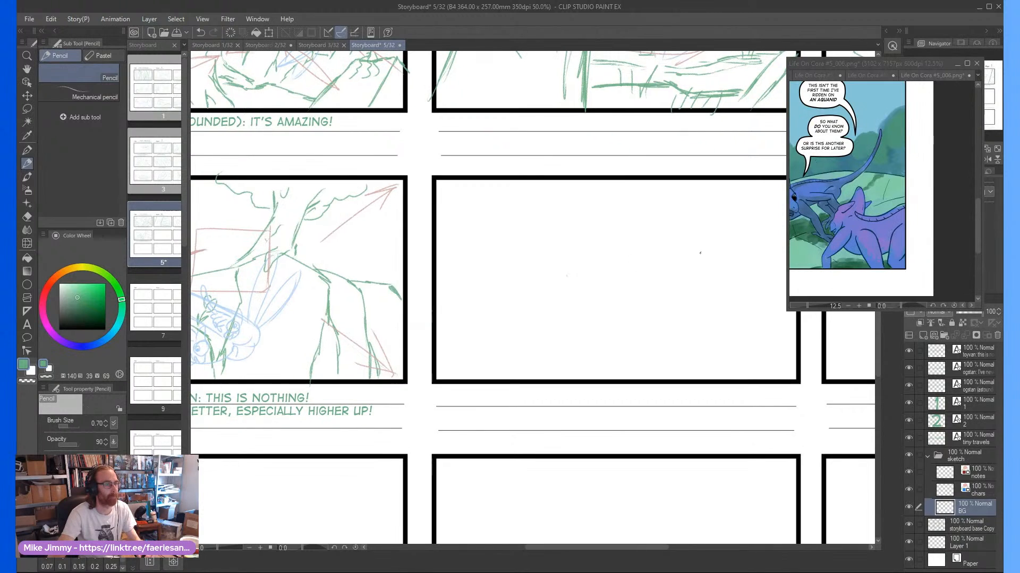
pyautogui.scroll(1, 649, 334)
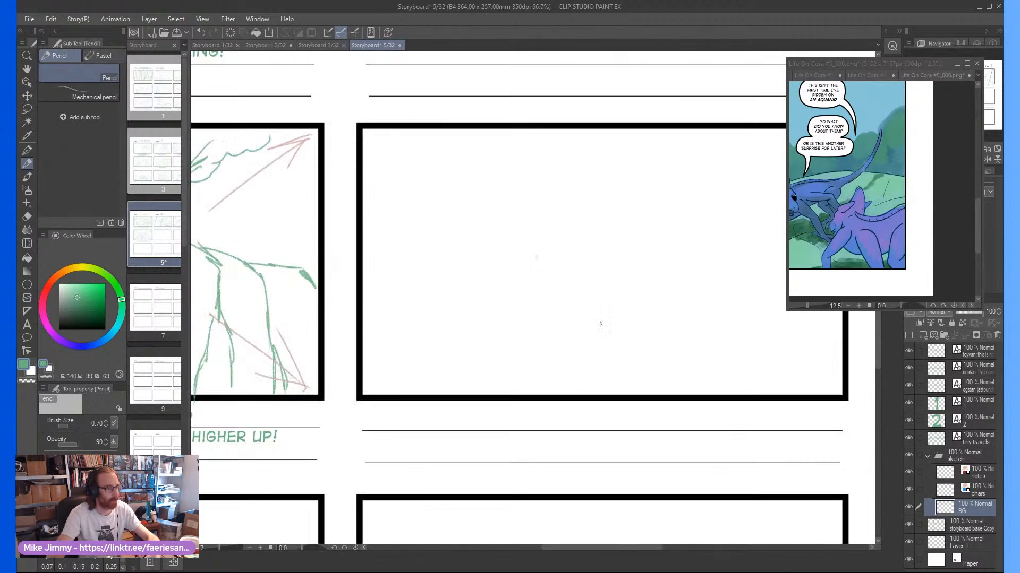
pyautogui.scroll(-2, 608, 305)
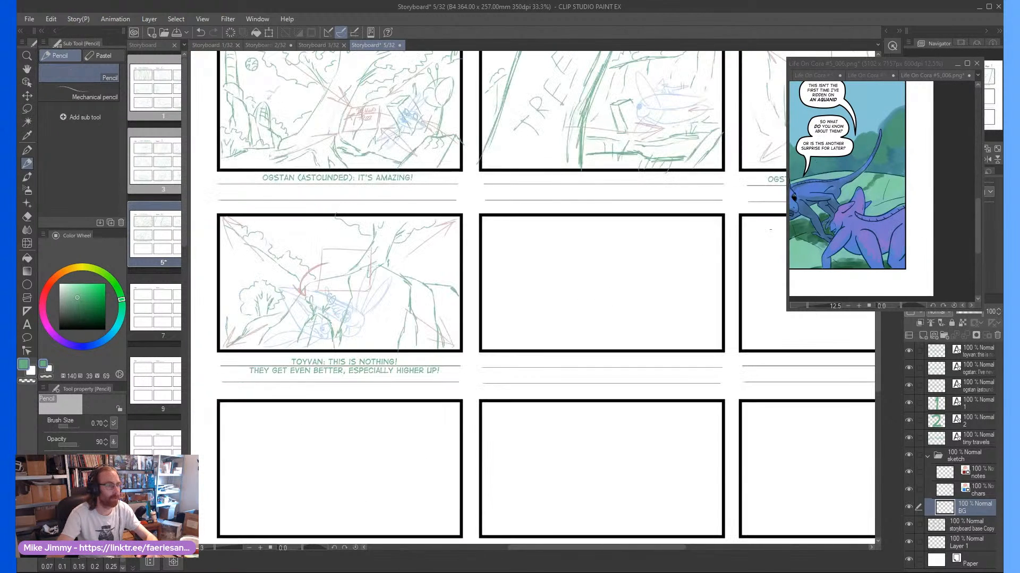
# Following the reference panel, draw two large leaf-shaped lobes meeting at a pointed tip in the second row's middle panel
pyautogui.click(963, 306)
pyautogui.hscroll(-4, 828, 244)
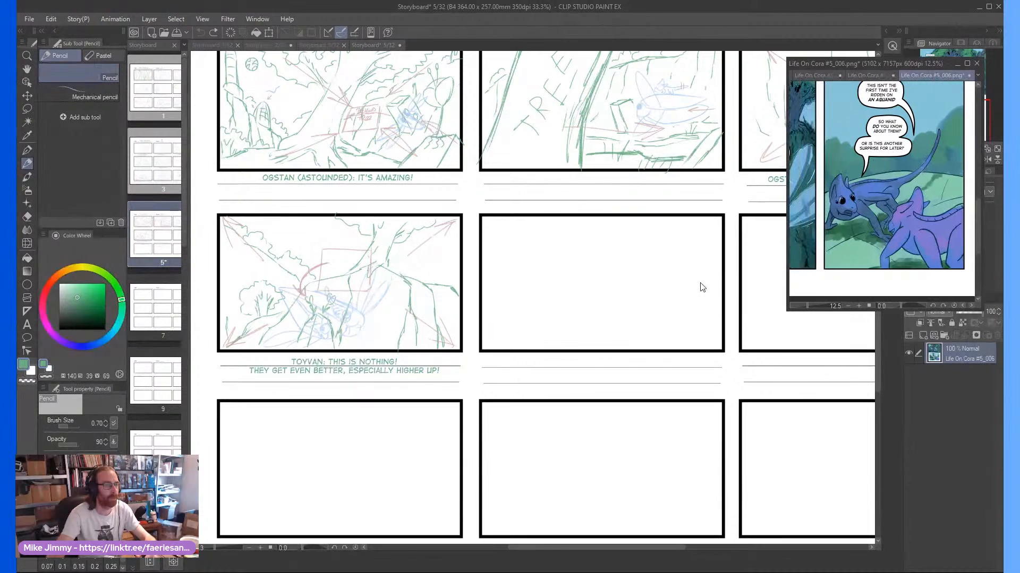
pyautogui.click(615, 307)
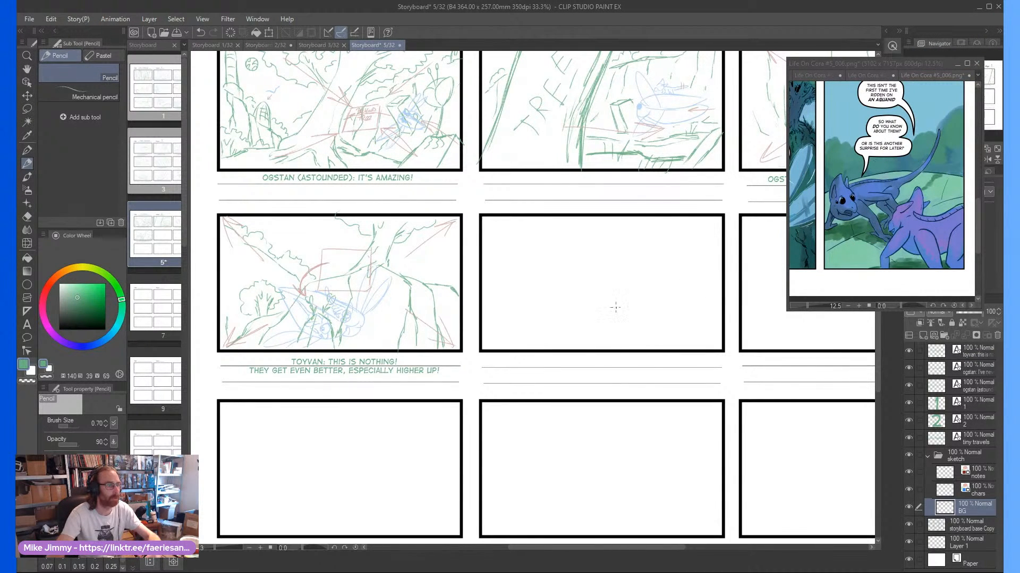
pyautogui.scroll(1, 615, 306)
pyautogui.scroll(-1, 597, 306)
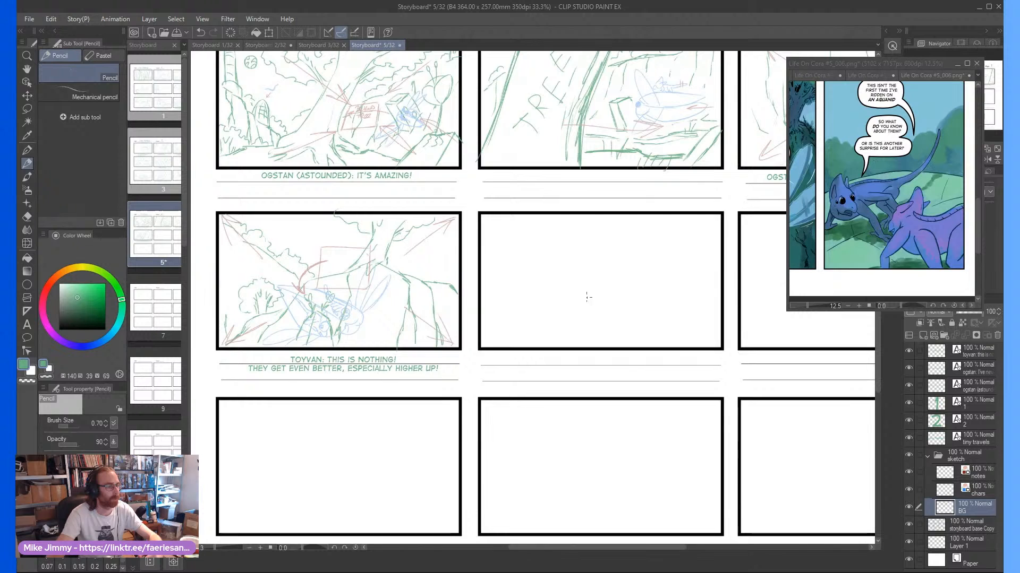
pyautogui.scroll(1, 588, 296)
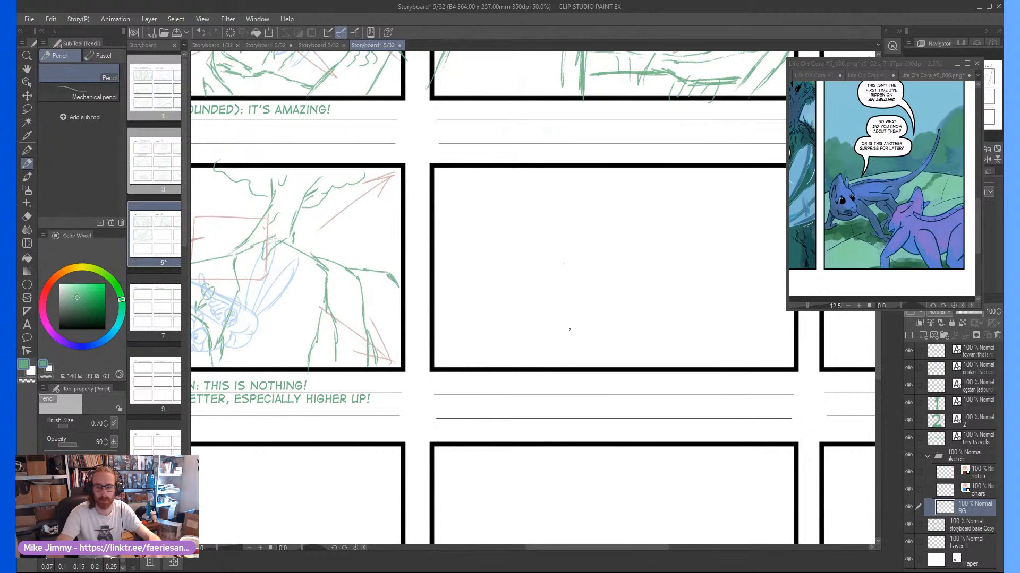
pyautogui.moveTo(606, 322)
pyautogui.mouseDown()
pyautogui.moveTo(530, 345)
pyautogui.moveTo(513, 338)
pyautogui.moveTo(499, 304)
pyautogui.moveTo(494, 328)
pyautogui.moveTo(536, 267)
pyautogui.moveTo(500, 296)
pyautogui.moveTo(581, 249)
pyautogui.moveTo(595, 244)
pyautogui.moveTo(563, 258)
pyautogui.moveTo(701, 221)
pyautogui.moveTo(596, 332)
pyautogui.moveTo(656, 360)
pyautogui.moveTo(701, 314)
pyautogui.moveTo(685, 327)
pyautogui.moveTo(698, 231)
pyautogui.mouseUp()
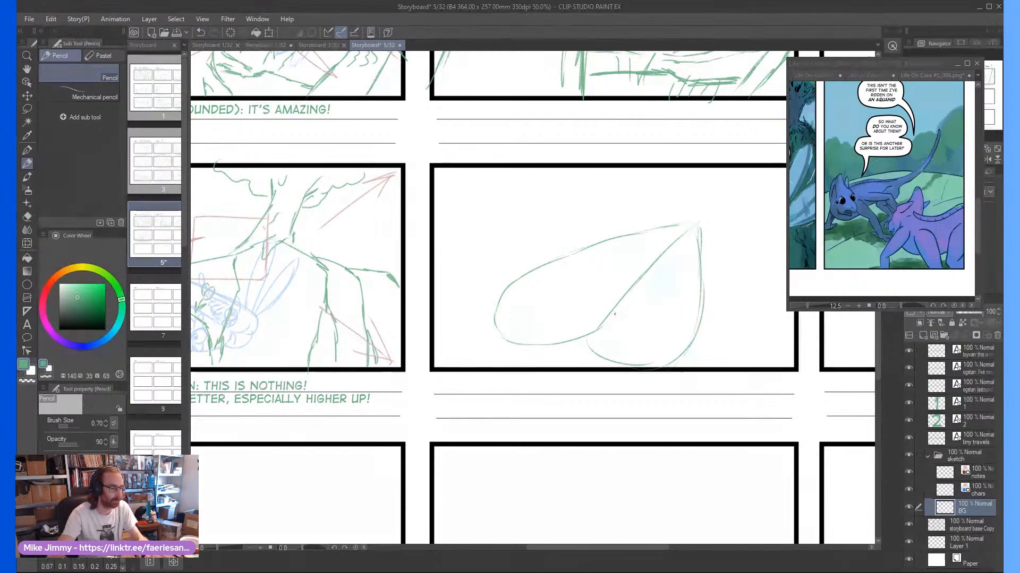
# On the chars layer, draw long curved strokes fanning outward from both sides of the leaf-shaped lobes to the panel edges
pyautogui.click(977, 491)
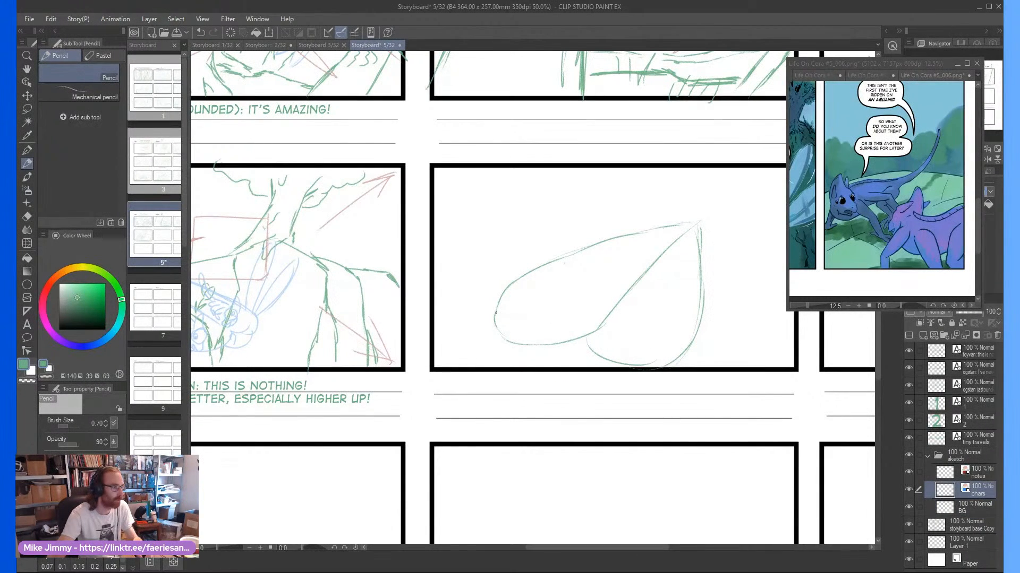
pyautogui.moveTo(431, 270)
pyautogui.mouseDown()
pyautogui.moveTo(491, 307)
pyautogui.moveTo(431, 223)
pyautogui.mouseUp()
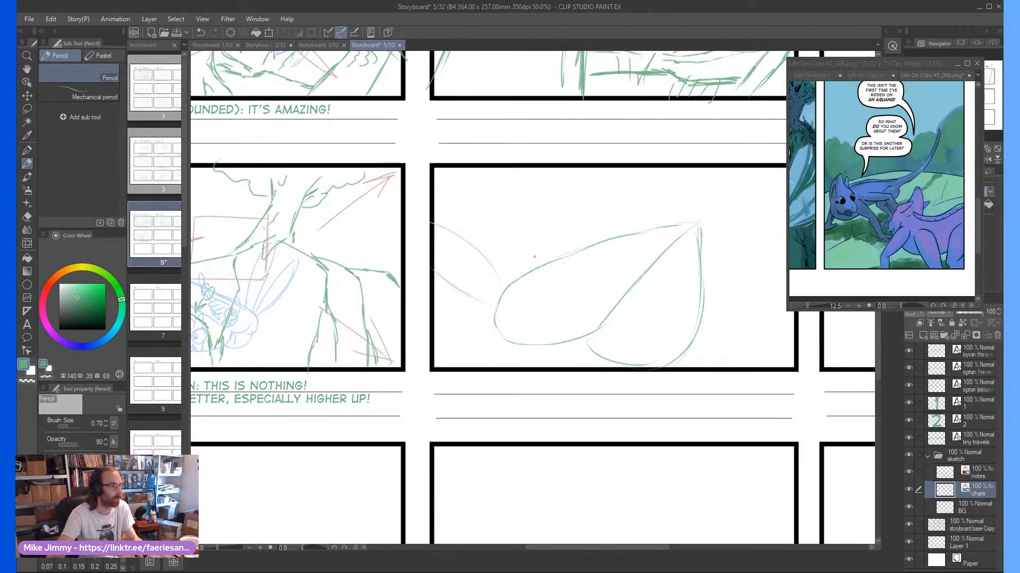
pyautogui.moveTo(528, 260)
pyautogui.mouseDown()
pyautogui.moveTo(486, 215)
pyautogui.moveTo(443, 194)
pyautogui.mouseUp()
pyautogui.moveTo(453, 232); pyautogui.dragTo(435, 205)
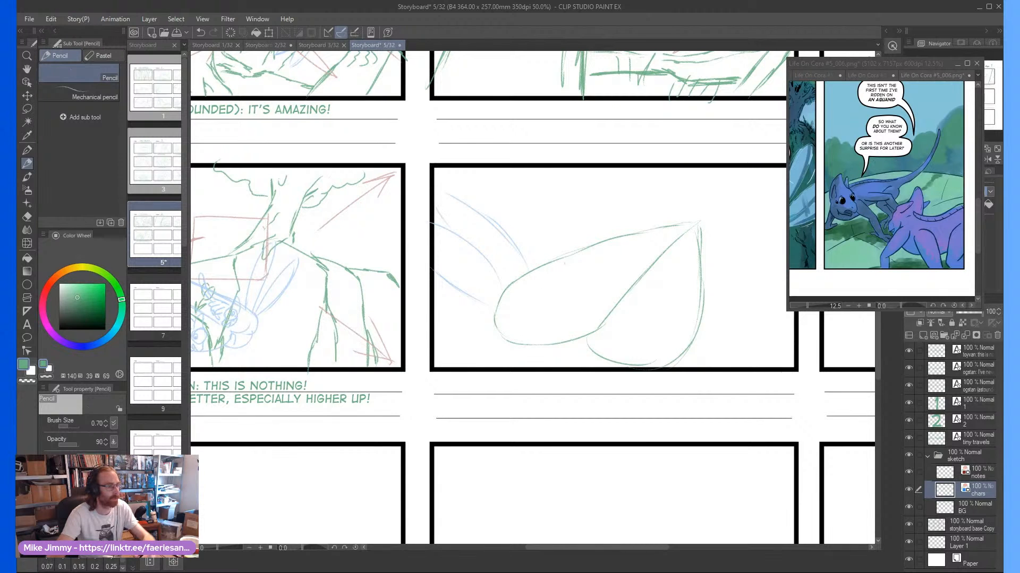
pyautogui.hscroll(10, 748, 342)
pyautogui.moveTo(656, 313)
pyautogui.mouseDown()
pyautogui.moveTo(696, 284)
pyautogui.moveTo(734, 278)
pyautogui.mouseUp()
pyautogui.moveTo(735, 323); pyautogui.dragTo(649, 335)
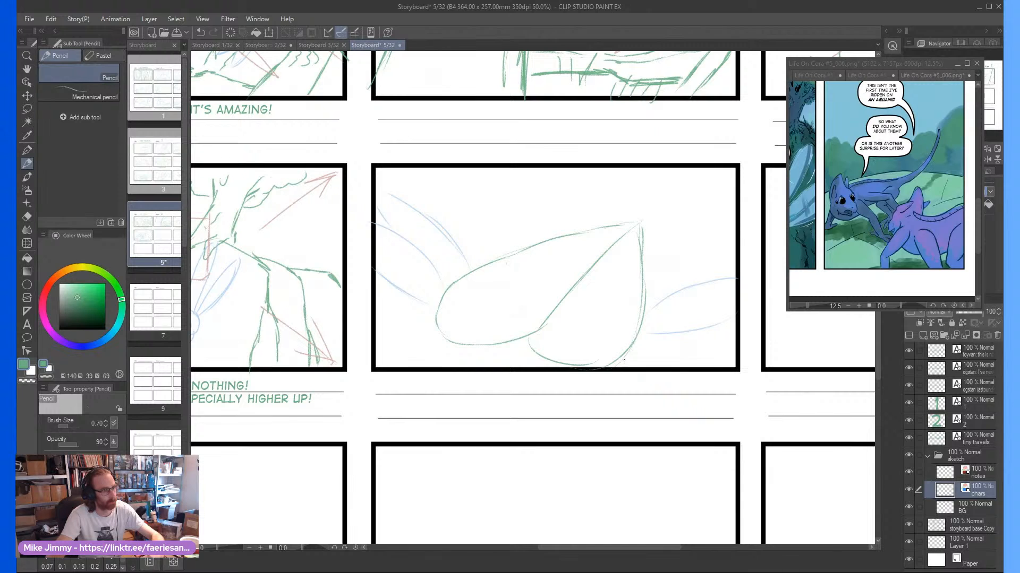
# On the BG layer, reinforce and widen the smaller right lobe's outline with fuller curves running up to the pointed tip
pyautogui.scroll(1, 507, 333)
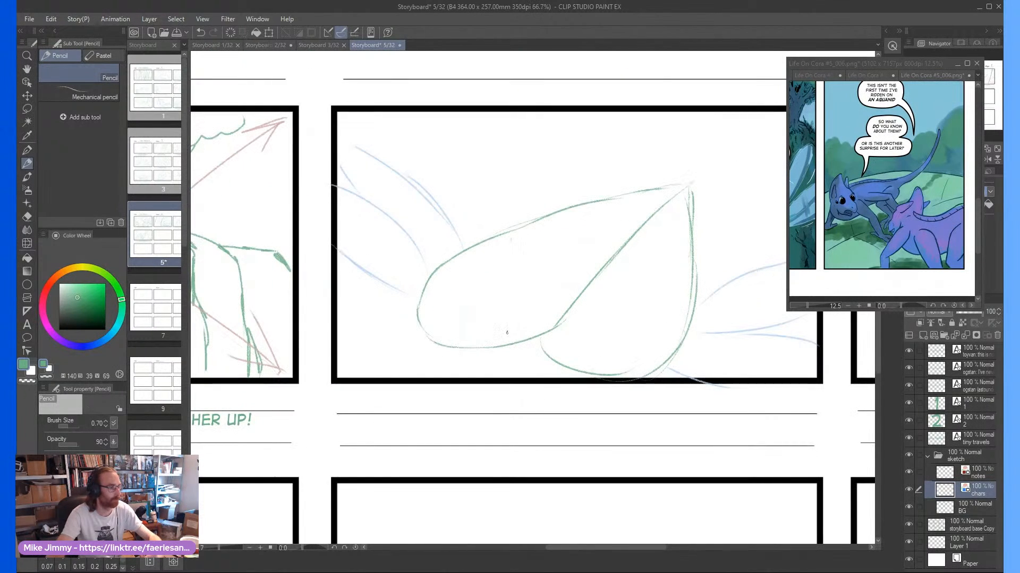
pyautogui.hotkey('alt', '[')
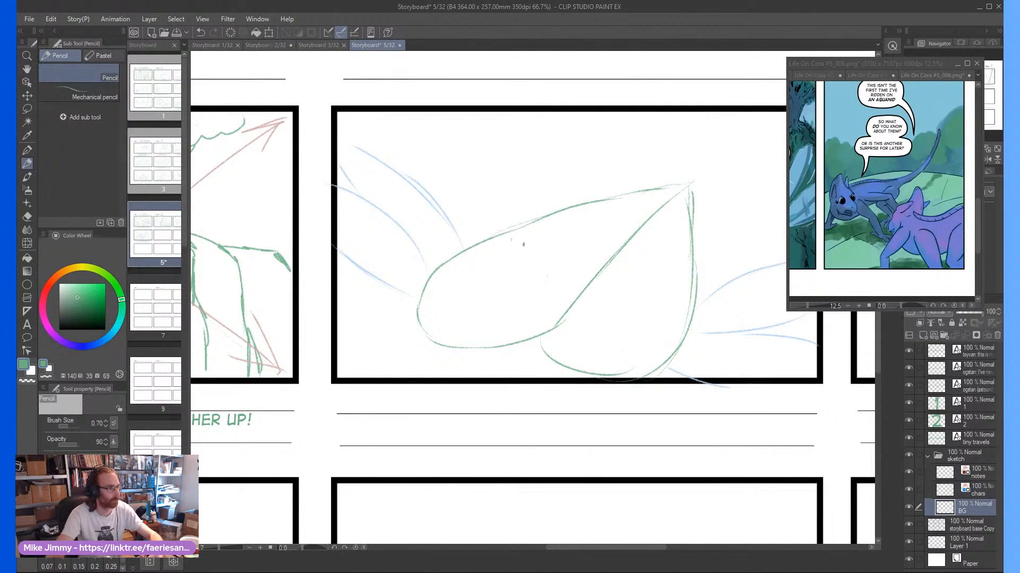
pyautogui.moveTo(550, 335)
pyautogui.mouseDown()
pyautogui.moveTo(566, 358)
pyautogui.moveTo(640, 392)
pyautogui.moveTo(699, 280)
pyautogui.mouseUp()
pyautogui.moveTo(701, 340); pyautogui.dragTo(692, 207)
pyautogui.moveTo(702, 272); pyautogui.dragTo(689, 196)
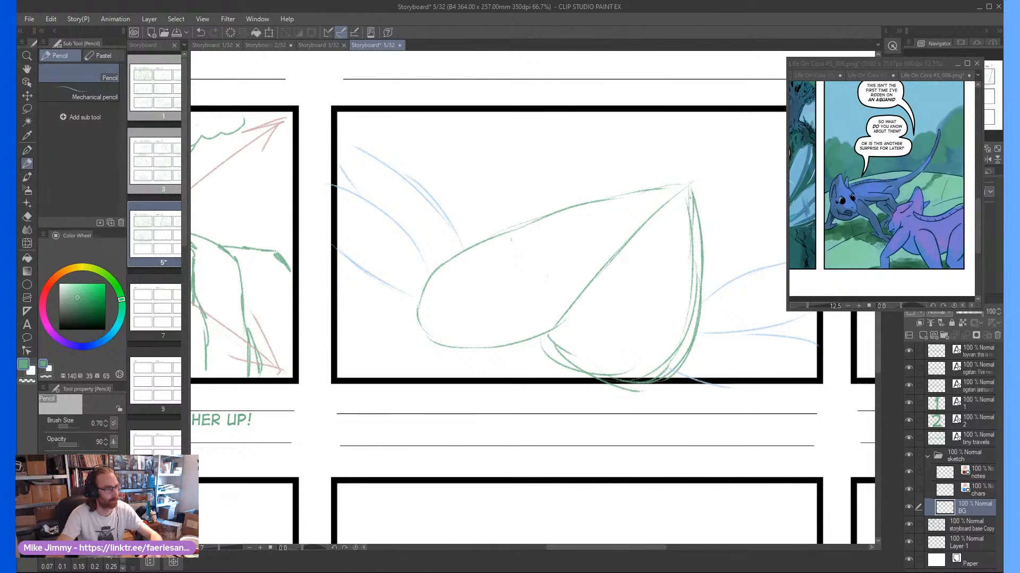
# On the chars layer, draw a small creature's head inside the right lobe, with an open beak, pointed crest, ear and eyes
pyautogui.hotkey('alt', ']')
pyautogui.scroll(2, 574, 292)
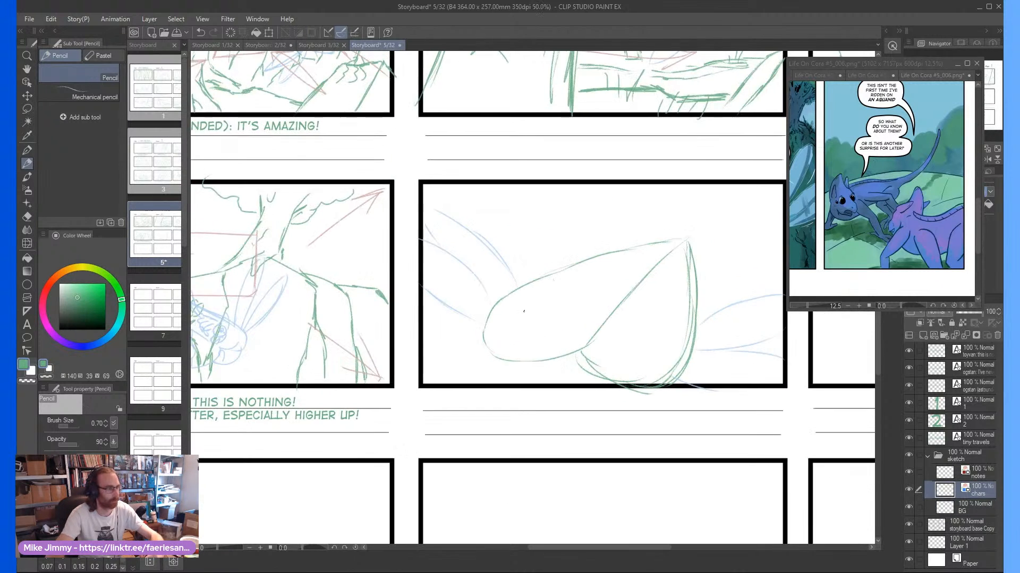
pyautogui.scroll(-2, 573, 291)
pyautogui.scroll(2, 569, 322)
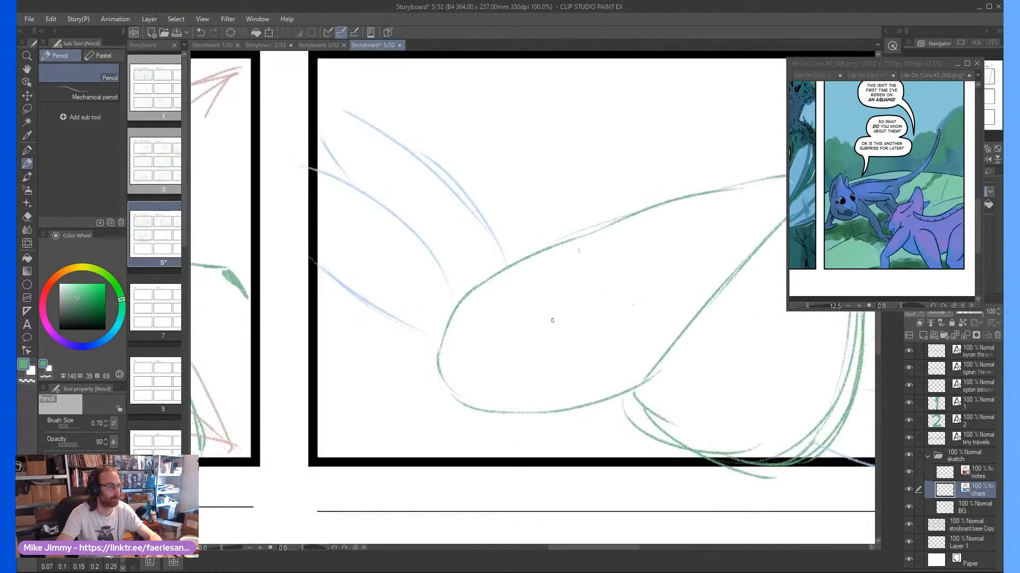
pyautogui.scroll(-2, 569, 322)
pyautogui.scroll(2, 674, 360)
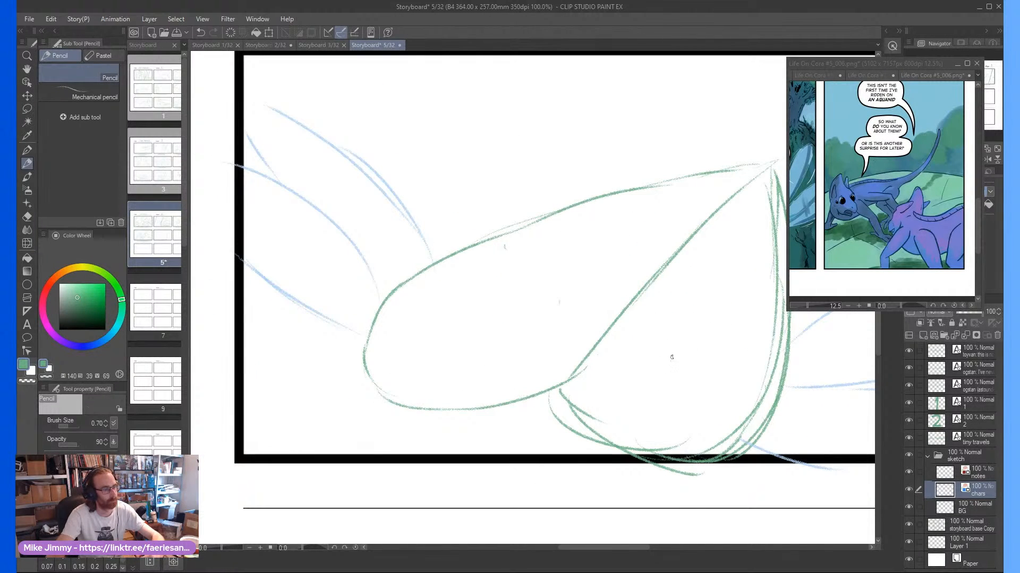
pyautogui.moveTo(668, 369)
pyautogui.mouseDown()
pyautogui.moveTo(678, 328)
pyautogui.moveTo(654, 338)
pyautogui.moveTo(668, 366)
pyautogui.moveTo(656, 336)
pyautogui.moveTo(696, 292)
pyautogui.moveTo(697, 339)
pyautogui.moveTo(714, 336)
pyautogui.moveTo(696, 352)
pyautogui.mouseUp()
pyautogui.scroll(1, 694, 333)
pyautogui.moveTo(629, 348)
pyautogui.mouseDown()
pyautogui.moveTo(596, 369)
pyautogui.moveTo(633, 371)
pyautogui.moveTo(606, 386)
pyautogui.moveTo(625, 391)
pyautogui.moveTo(608, 388)
pyautogui.moveTo(668, 394)
pyautogui.moveTo(631, 396)
pyautogui.moveTo(665, 386)
pyautogui.mouseUp()
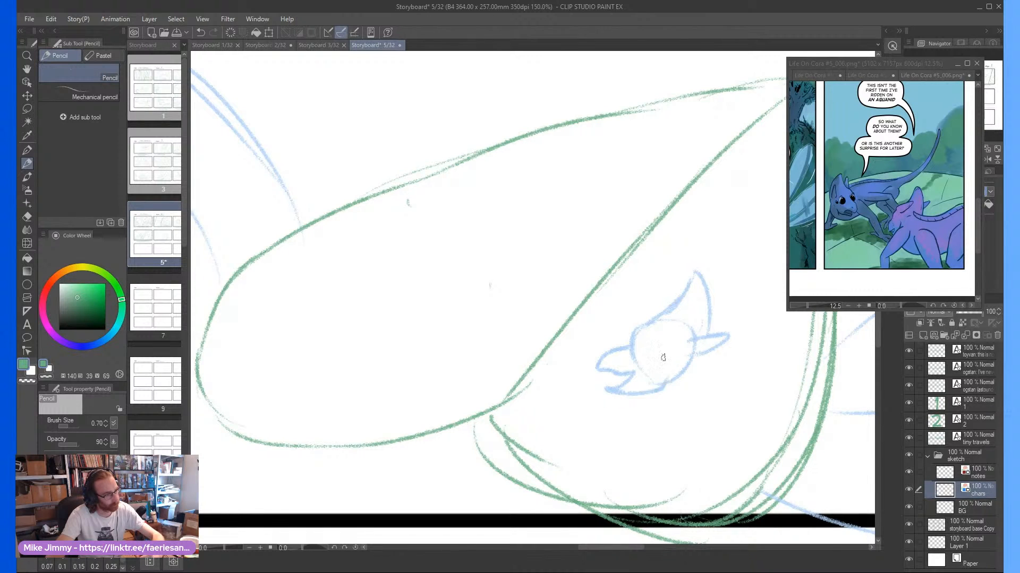
pyautogui.scroll(1, 648, 341)
pyautogui.moveTo(649, 341)
pyautogui.mouseDown()
pyautogui.moveTo(678, 326)
pyautogui.moveTo(652, 352)
pyautogui.moveTo(667, 347)
pyautogui.moveTo(643, 349)
pyautogui.moveTo(655, 338)
pyautogui.moveTo(645, 349)
pyautogui.moveTo(674, 358)
pyautogui.mouseUp()
pyautogui.scroll(-2, 671, 358)
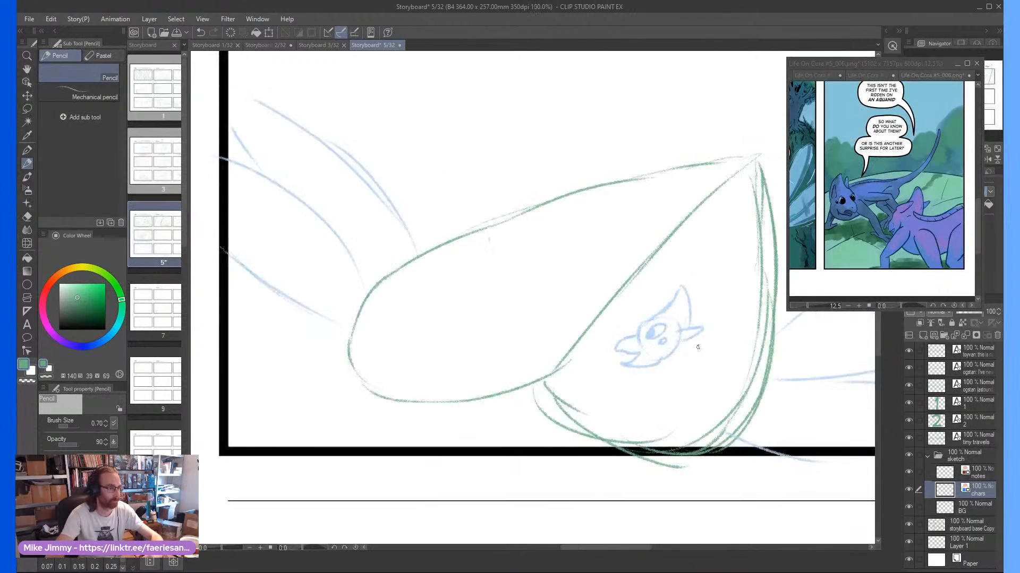
# Draw the right lobe creature's crouching body with bent legs and a long tail curving up towards the lobe's tip
pyautogui.scroll(1, 663, 358)
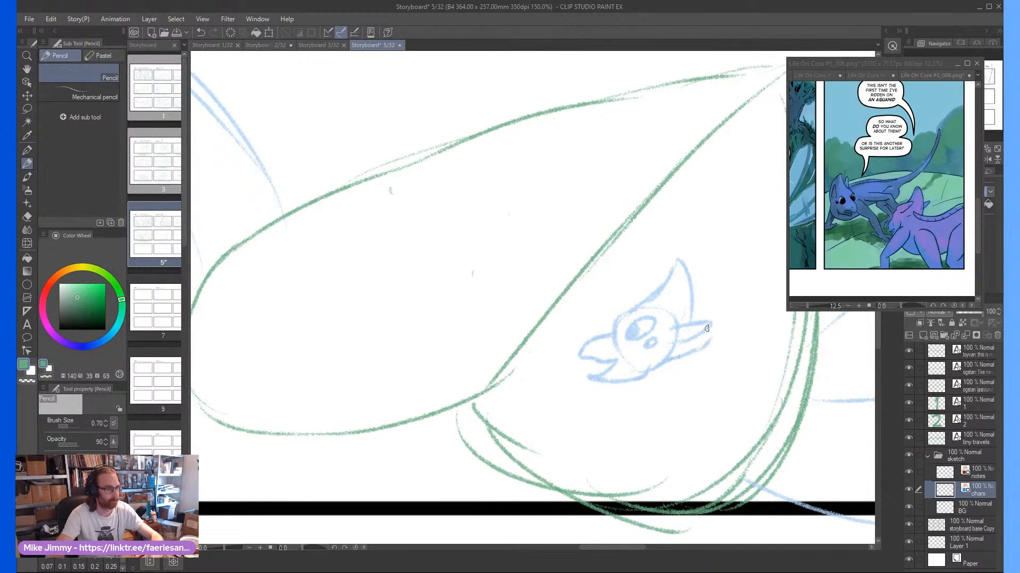
pyautogui.moveTo(712, 345); pyautogui.dragTo(706, 298)
pyautogui.scroll(-1, 718, 340)
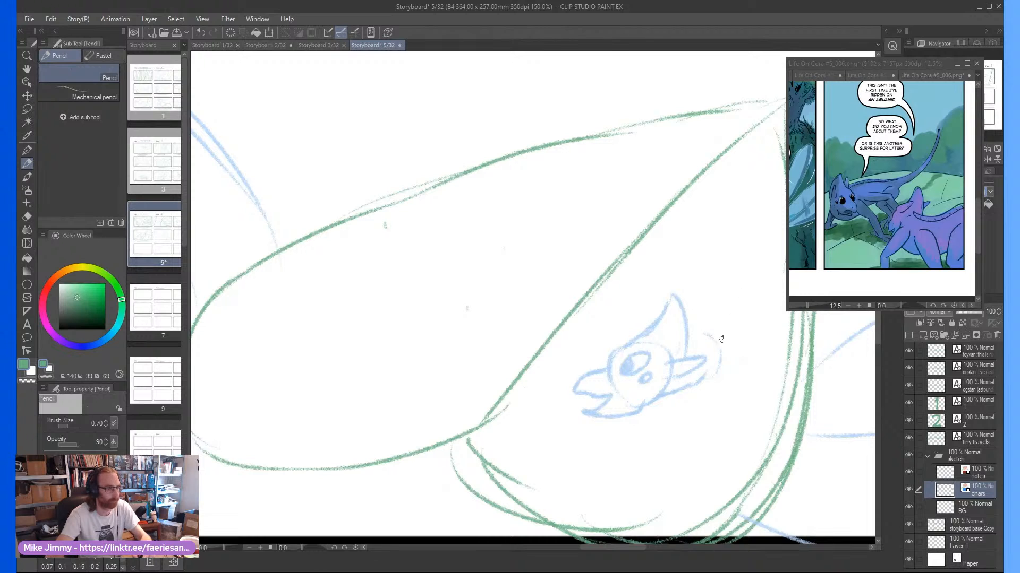
pyautogui.scroll(-2, 719, 279)
pyautogui.scroll(1, 691, 302)
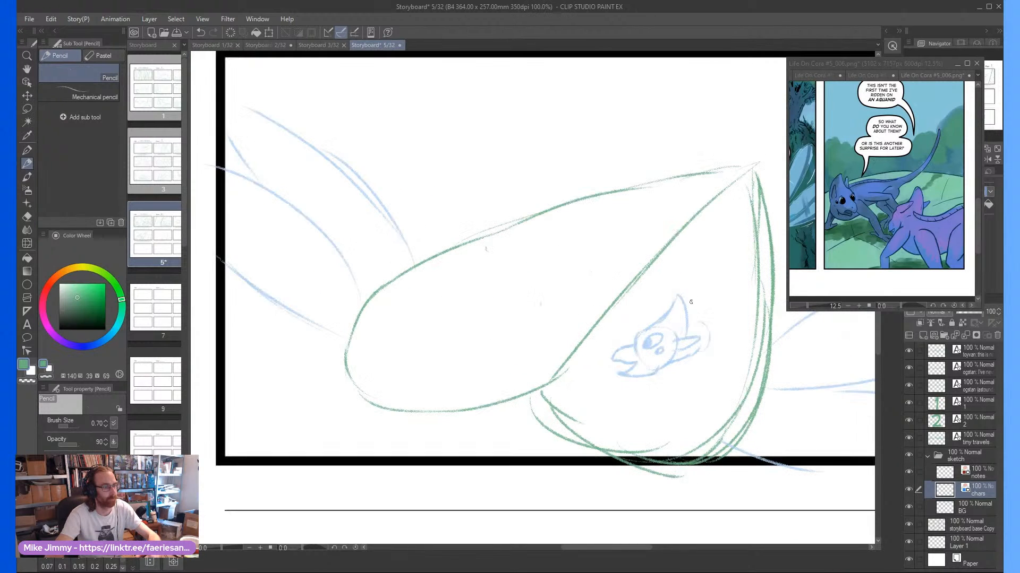
pyautogui.moveTo(691, 296)
pyautogui.mouseDown()
pyautogui.moveTo(730, 219)
pyautogui.moveTo(707, 284)
pyautogui.mouseUp()
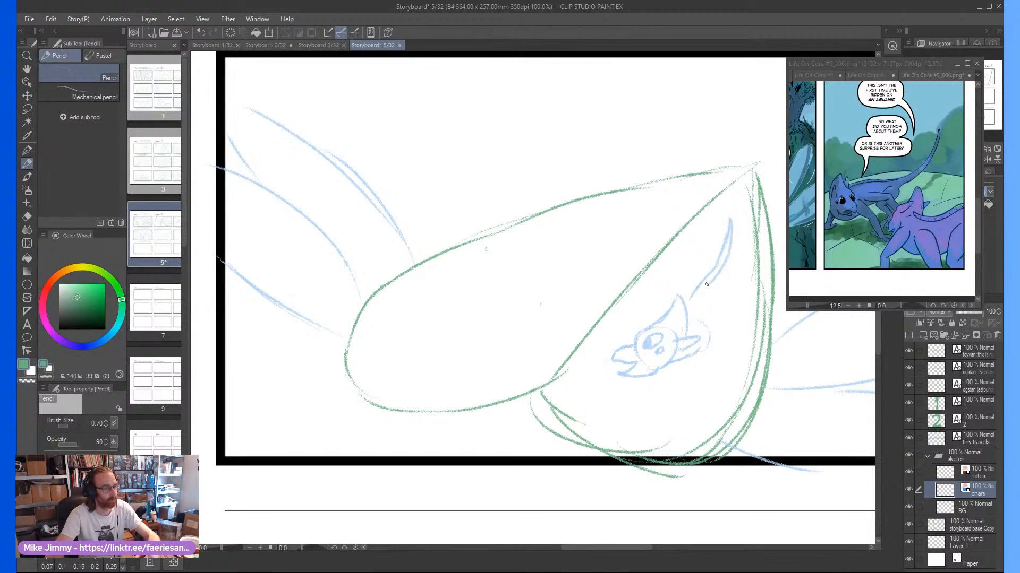
pyautogui.scroll(2, 710, 292)
pyautogui.moveTo(706, 318)
pyautogui.mouseDown()
pyautogui.moveTo(736, 387)
pyautogui.moveTo(695, 367)
pyautogui.moveTo(736, 384)
pyautogui.moveTo(704, 402)
pyautogui.moveTo(709, 374)
pyautogui.mouseUp()
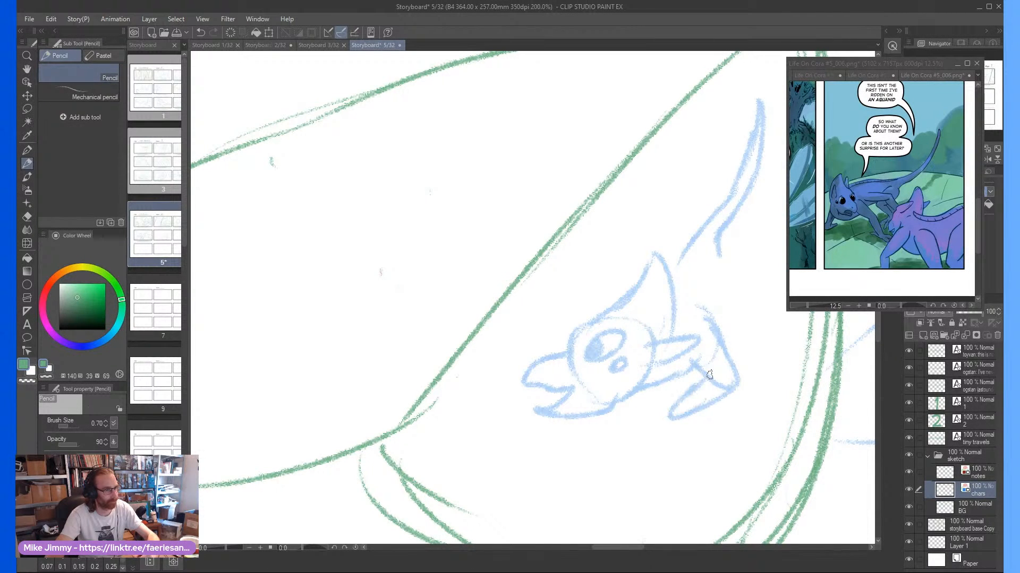
pyautogui.moveTo(713, 301)
pyautogui.mouseDown()
pyautogui.moveTo(771, 328)
pyautogui.moveTo(772, 346)
pyautogui.moveTo(755, 367)
pyautogui.moveTo(739, 363)
pyautogui.moveTo(746, 336)
pyautogui.moveTo(723, 337)
pyautogui.mouseUp()
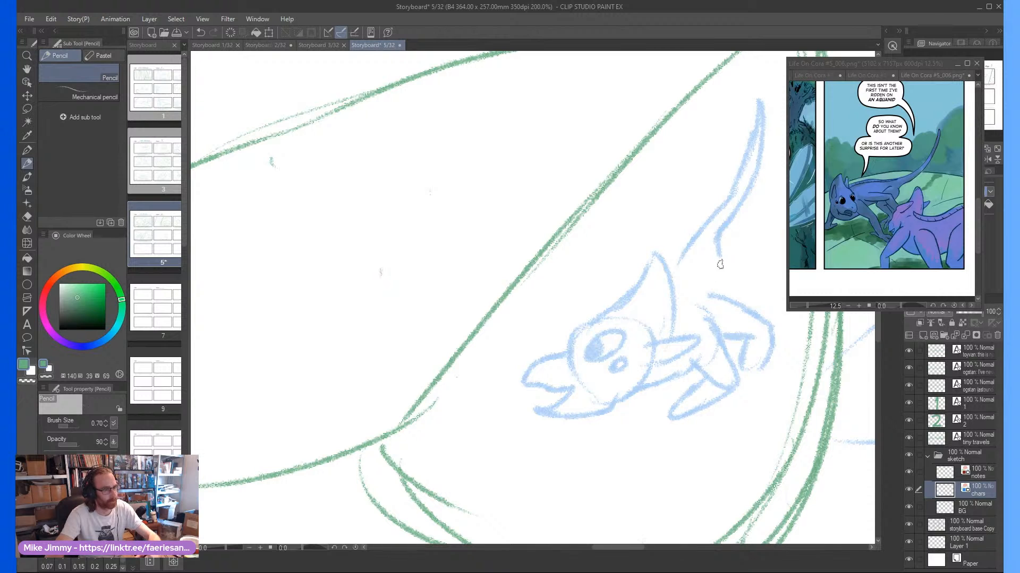
pyautogui.moveTo(718, 254)
pyautogui.mouseDown()
pyautogui.moveTo(710, 286)
pyautogui.moveTo(736, 289)
pyautogui.mouseUp()
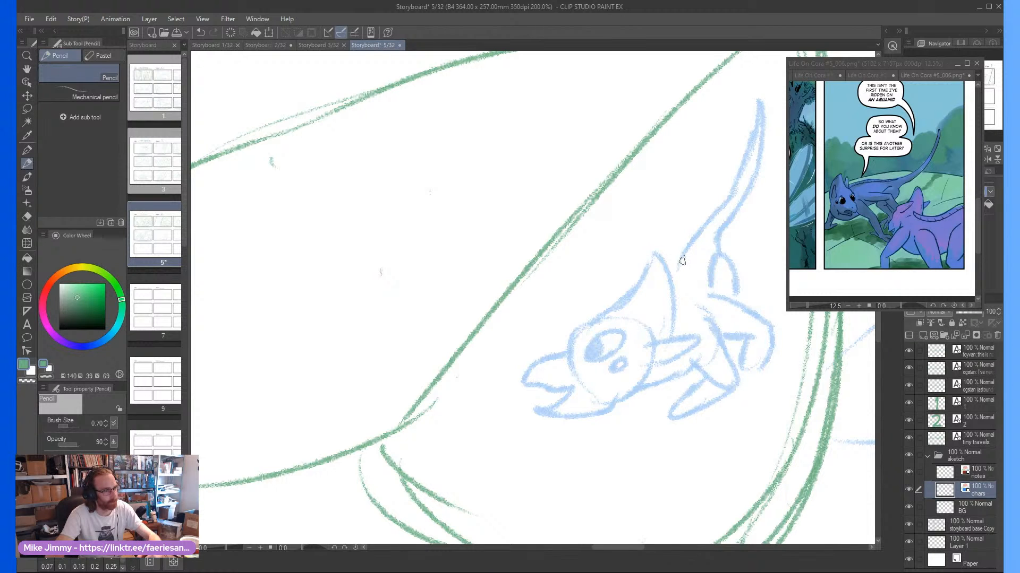
# Draw a second creature's head with closed beak, crest and eyes inside the left lobe, plus its chest and bent front leg
pyautogui.scroll(-3, 683, 261)
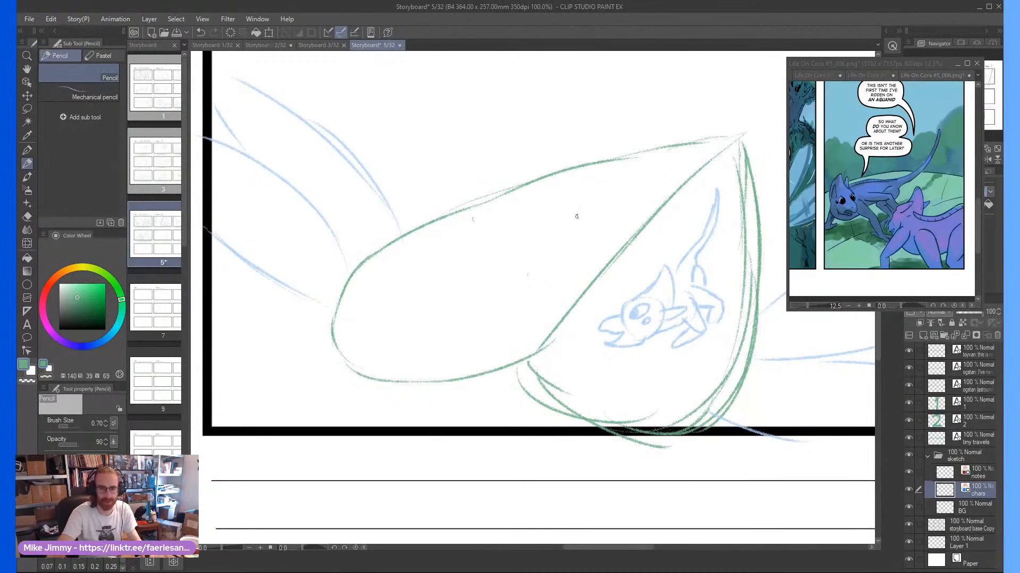
pyautogui.moveTo(556, 209); pyautogui.dragTo(567, 219)
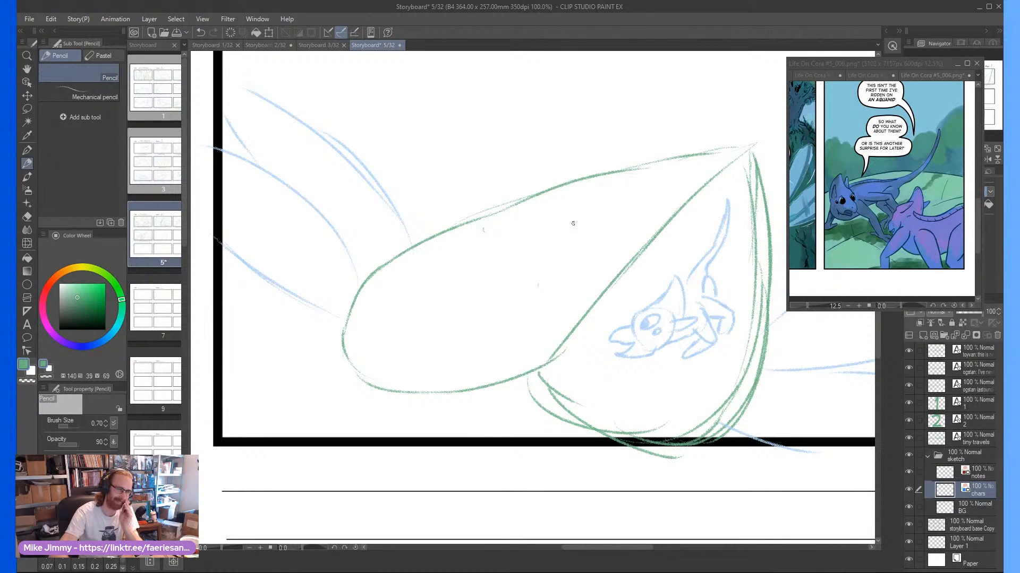
pyautogui.scroll(-1, 429, 324)
pyautogui.scroll(3, 428, 322)
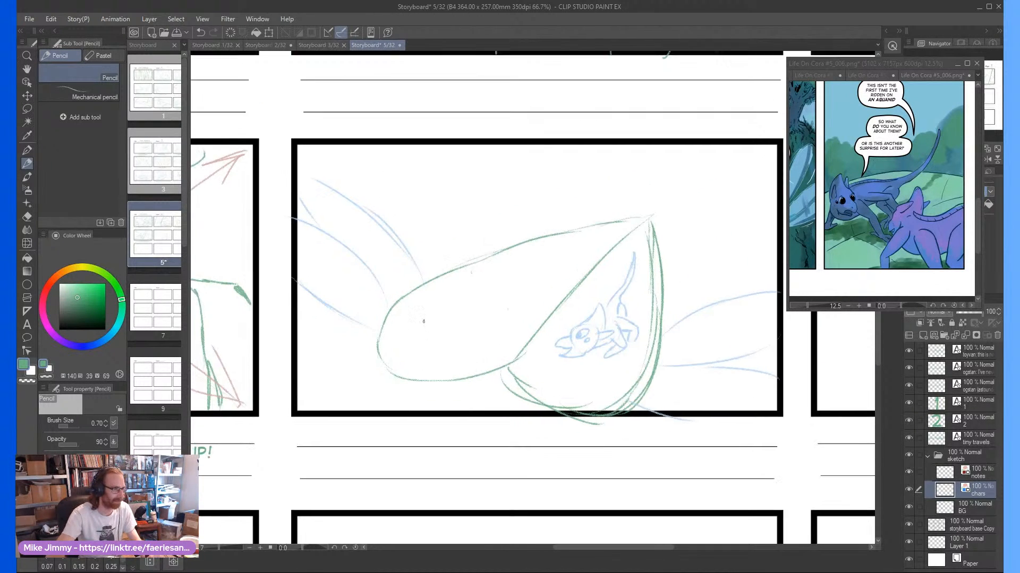
pyautogui.scroll(-1, 503, 283)
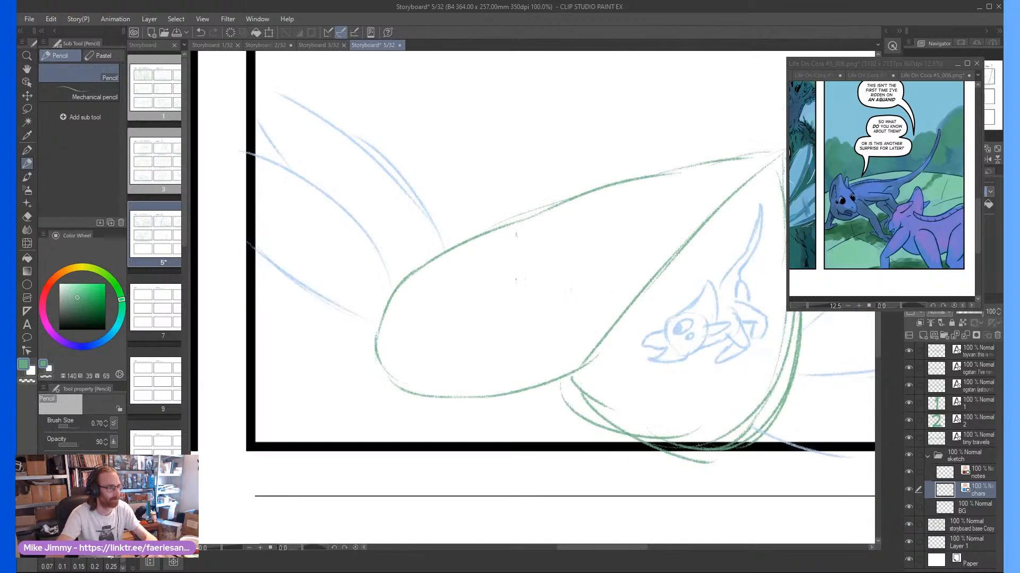
pyautogui.scroll(1, 524, 287)
pyautogui.scroll(-1, 557, 284)
pyautogui.scroll(-1, 656, 292)
pyautogui.scroll(1, 584, 290)
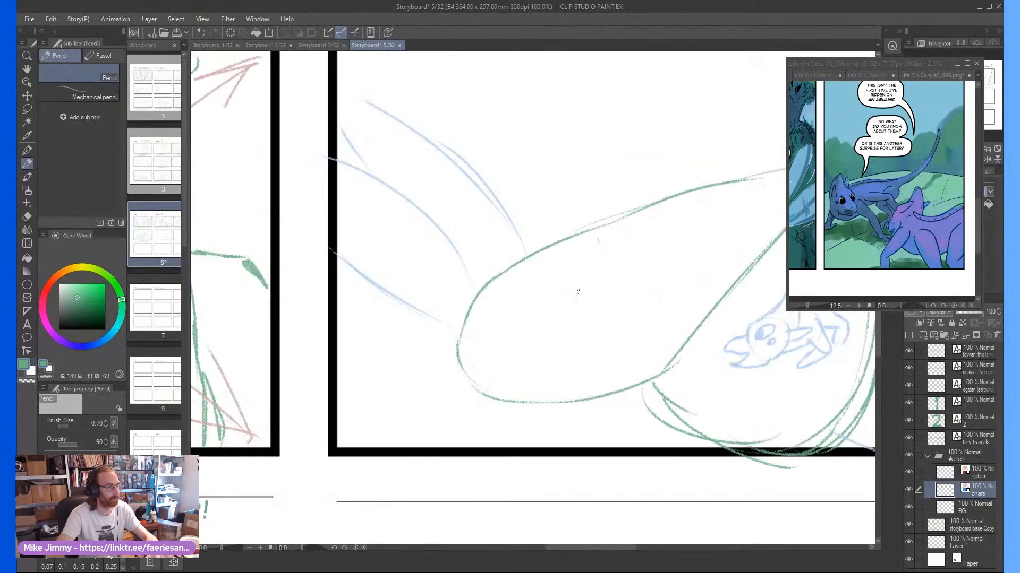
pyautogui.scroll(1, 551, 310)
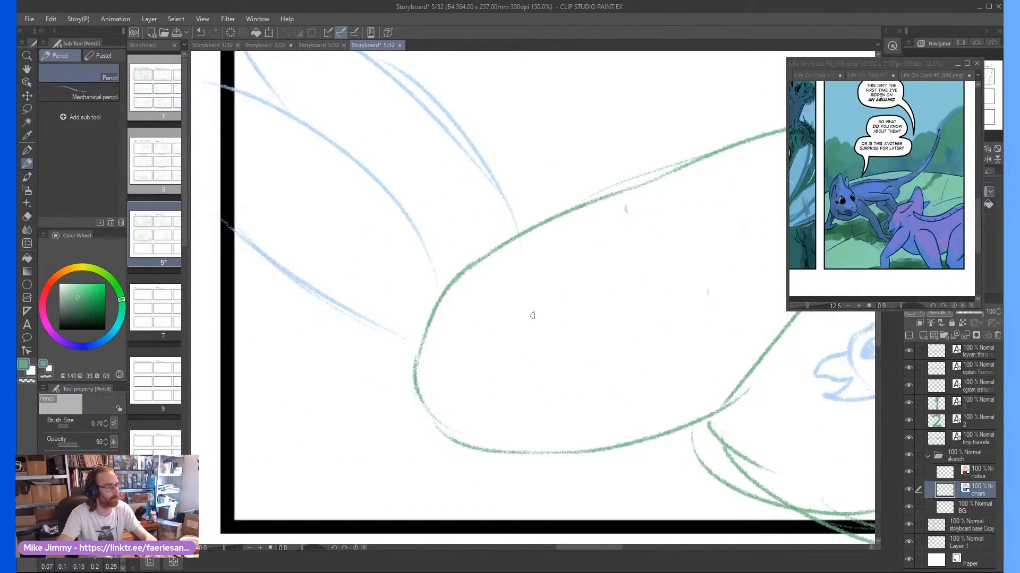
pyautogui.moveTo(495, 335)
pyautogui.mouseDown()
pyautogui.moveTo(520, 301)
pyautogui.moveTo(506, 281)
pyautogui.moveTo(488, 289)
pyautogui.moveTo(504, 342)
pyautogui.moveTo(499, 278)
pyautogui.moveTo(541, 251)
pyautogui.moveTo(555, 275)
pyautogui.moveTo(534, 289)
pyautogui.moveTo(530, 316)
pyautogui.moveTo(507, 293)
pyautogui.moveTo(489, 301)
pyautogui.moveTo(498, 320)
pyautogui.moveTo(497, 296)
pyautogui.moveTo(491, 318)
pyautogui.moveTo(521, 308)
pyautogui.moveTo(464, 326)
pyautogui.moveTo(455, 352)
pyautogui.moveTo(547, 336)
pyautogui.moveTo(612, 308)
pyautogui.moveTo(591, 344)
pyautogui.moveTo(547, 368)
pyautogui.moveTo(578, 327)
pyautogui.moveTo(528, 344)
pyautogui.mouseUp()
pyautogui.scroll(-1, 571, 308)
pyautogui.scroll(1, 569, 313)
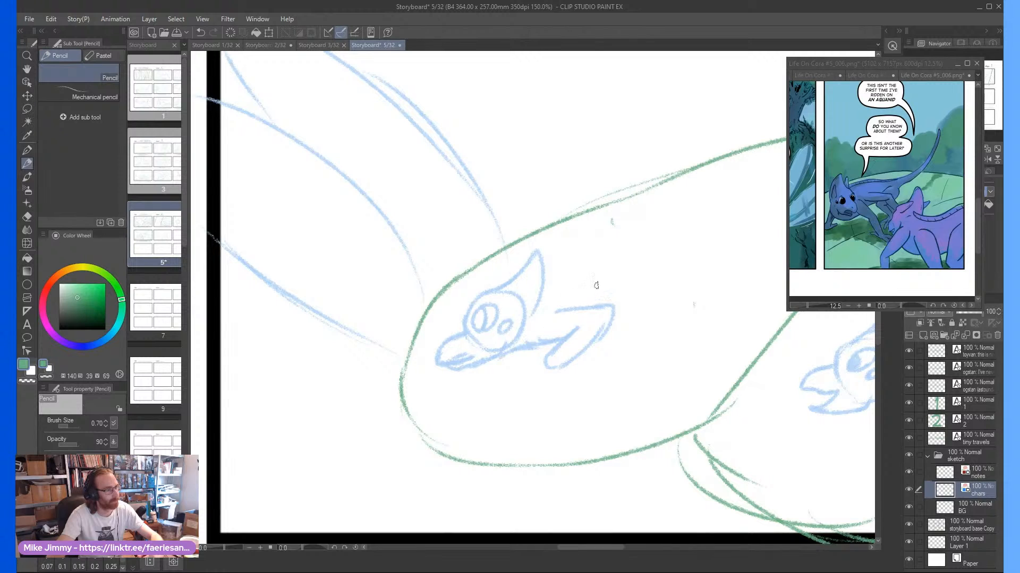
# Complete the left lobe creature with its other legs, back and a long tail rising past the lobe's upper edge, and refine its head
pyautogui.moveTo(565, 305)
pyautogui.mouseDown()
pyautogui.moveTo(621, 283)
pyautogui.moveTo(638, 321)
pyautogui.moveTo(608, 324)
pyautogui.mouseUp()
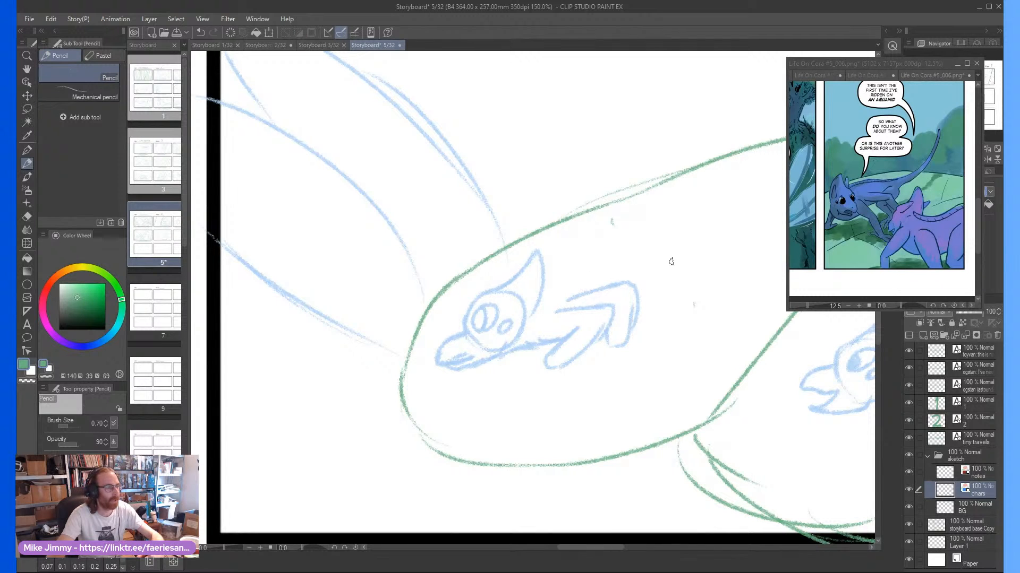
pyautogui.moveTo(617, 263)
pyautogui.mouseDown()
pyautogui.moveTo(596, 286)
pyautogui.moveTo(611, 266)
pyautogui.moveTo(629, 279)
pyautogui.mouseUp()
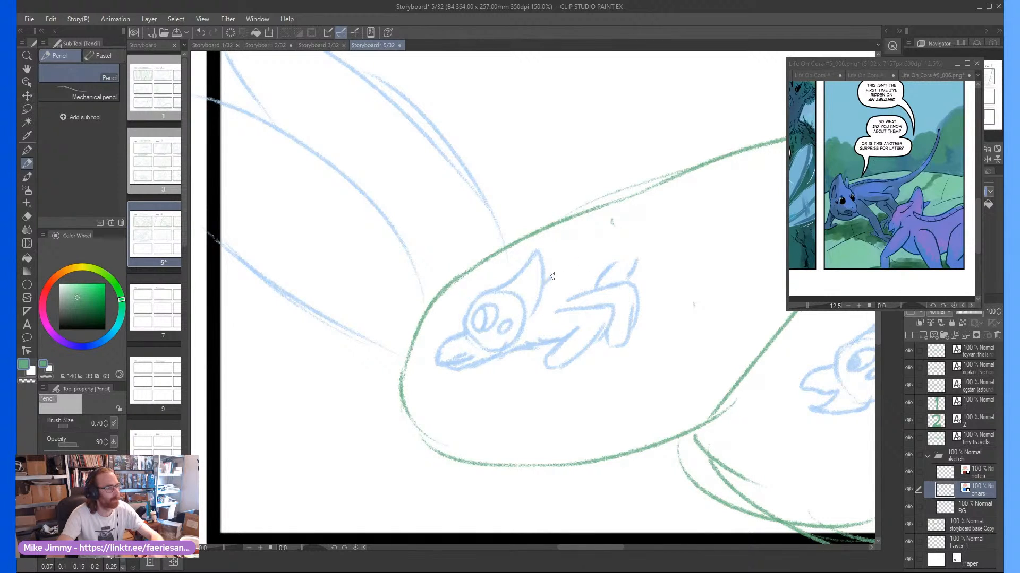
pyautogui.moveTo(552, 276); pyautogui.dragTo(587, 258)
pyautogui.scroll(-5, 592, 251)
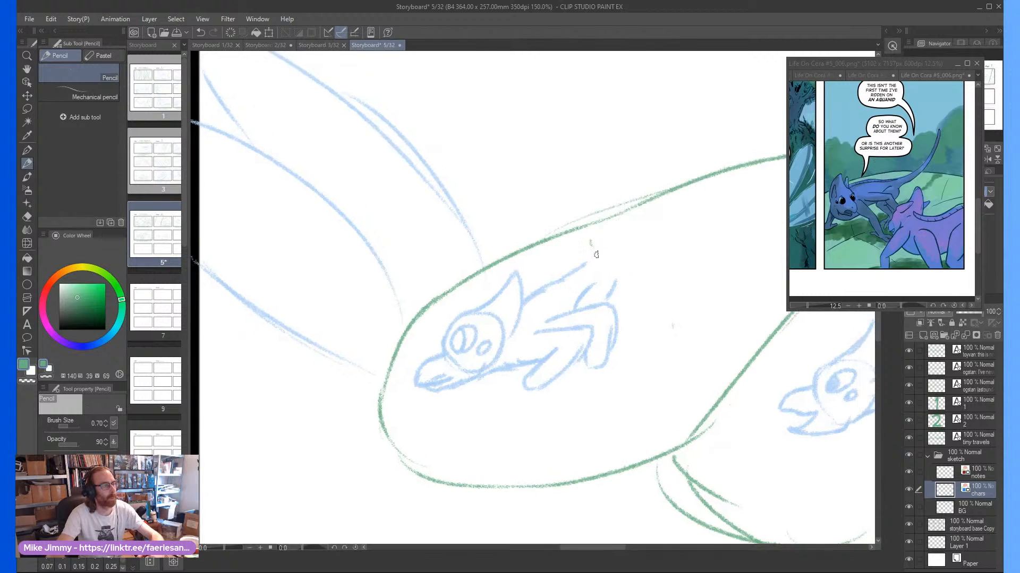
pyautogui.scroll(1, 583, 266)
pyautogui.moveTo(563, 275)
pyautogui.mouseDown()
pyautogui.moveTo(601, 247)
pyautogui.moveTo(647, 181)
pyautogui.moveTo(628, 233)
pyautogui.moveTo(594, 264)
pyautogui.moveTo(551, 277)
pyautogui.mouseUp()
pyautogui.scroll(1, 551, 283)
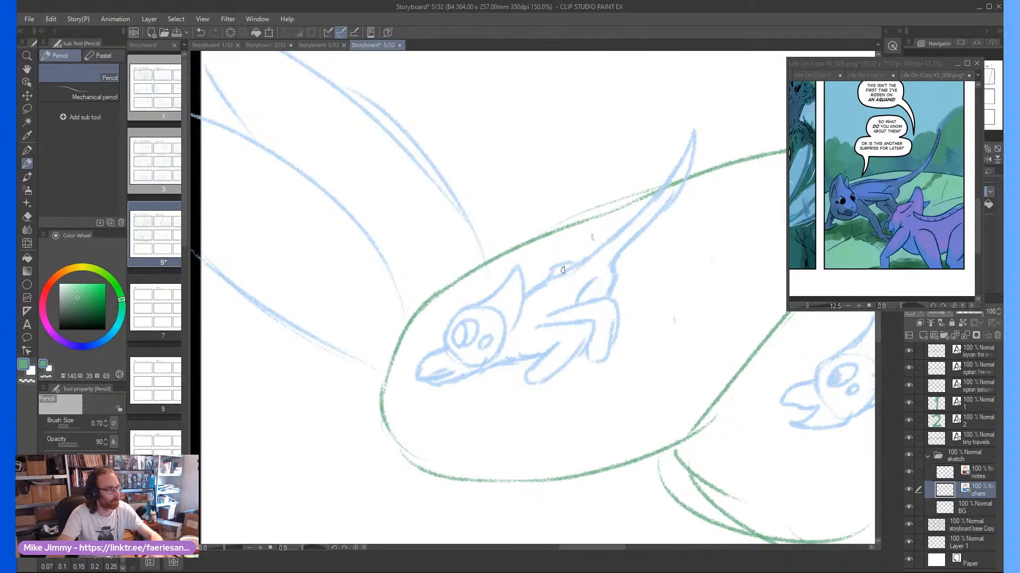
pyautogui.scroll(-2, 544, 276)
pyautogui.scroll(3, 544, 276)
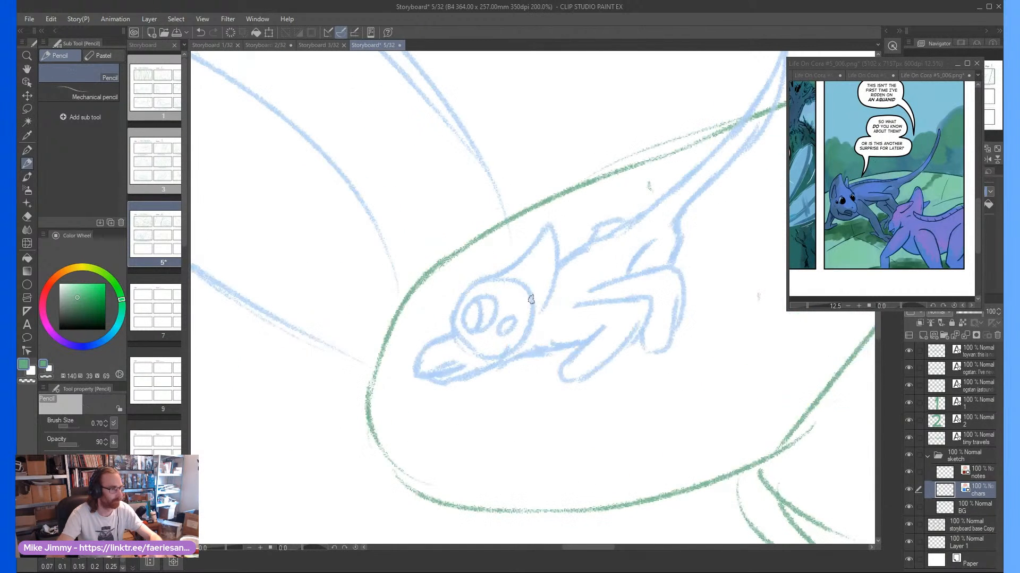
pyautogui.moveTo(523, 316)
pyautogui.mouseDown()
pyautogui.moveTo(543, 264)
pyautogui.moveTo(546, 276)
pyautogui.moveTo(518, 264)
pyautogui.moveTo(523, 273)
pyautogui.mouseUp()
# Caption the leaf panel with the two creatures "TOYVAN: THIS ISN'T THE FIRST TIME I'VE RIDDEN ON AN AQUANID"
pyautogui.scroll(-3, 527, 248)
pyautogui.scroll(-1, 651, 364)
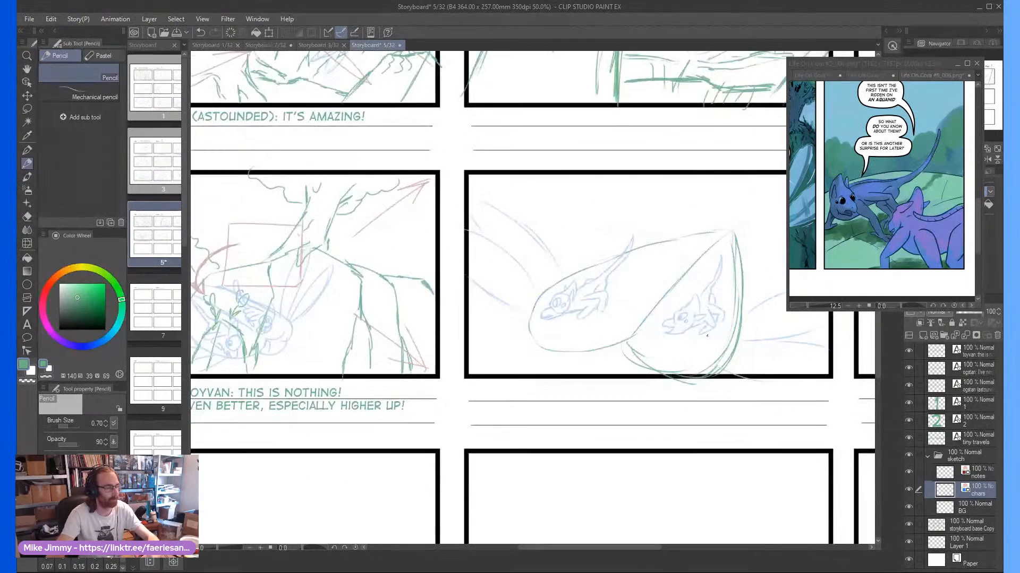
pyautogui.click(29, 324)
pyautogui.click(511, 408)
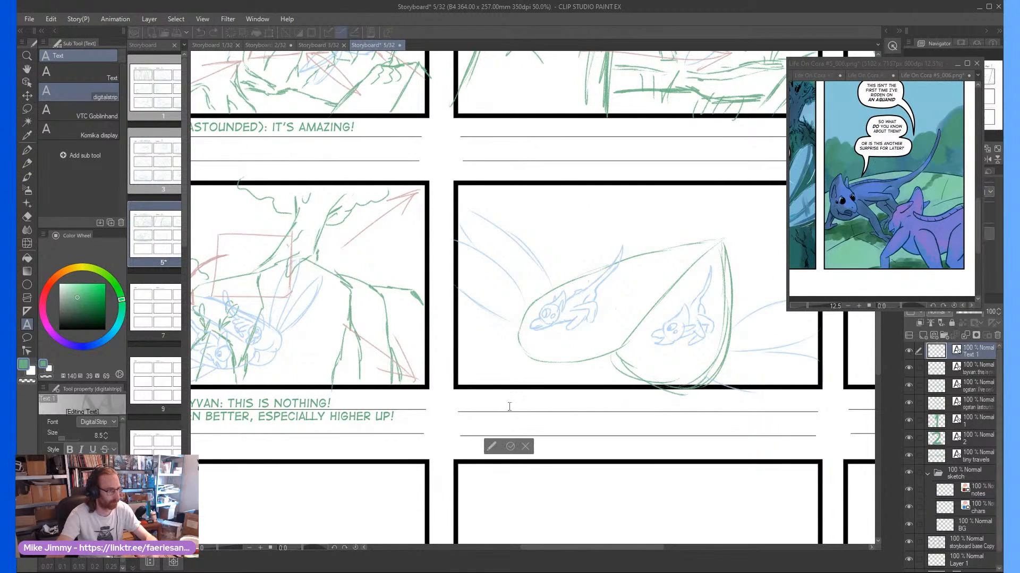
pyautogui.write("this isn't the first tim")
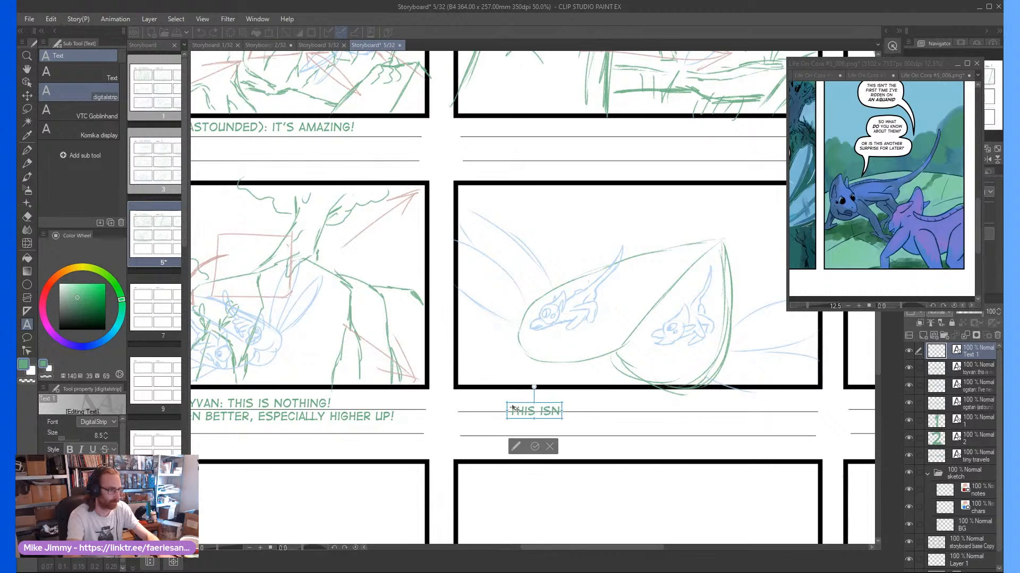
pyautogui.write('e i')
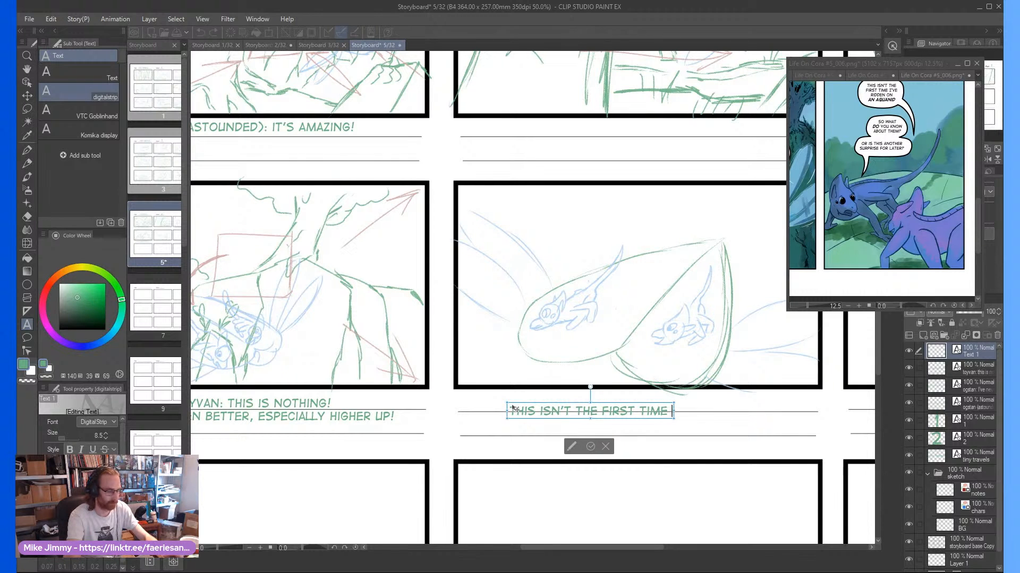
pyautogui.press('BackSpace')
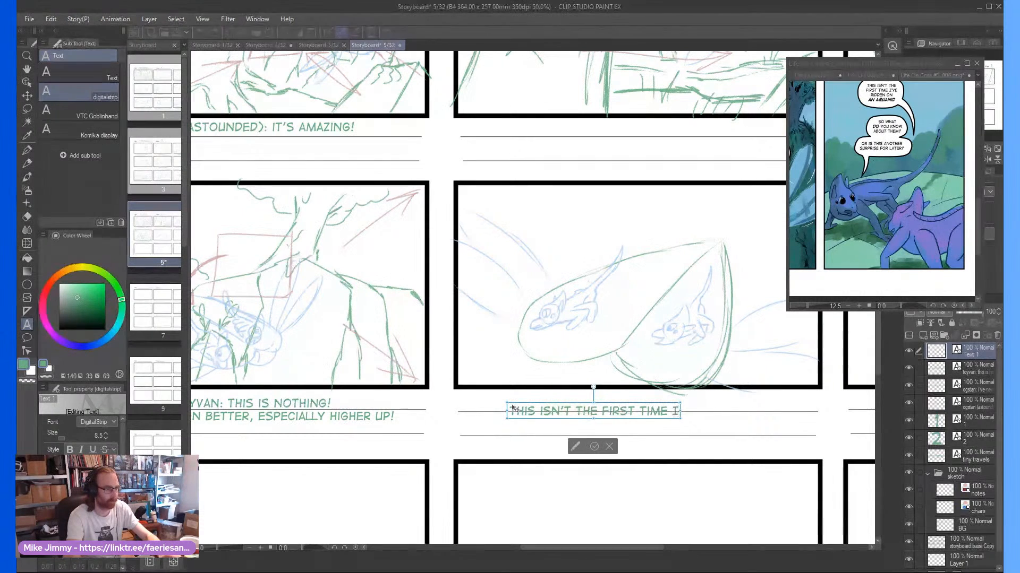
pyautogui.write("'ve ridden an")
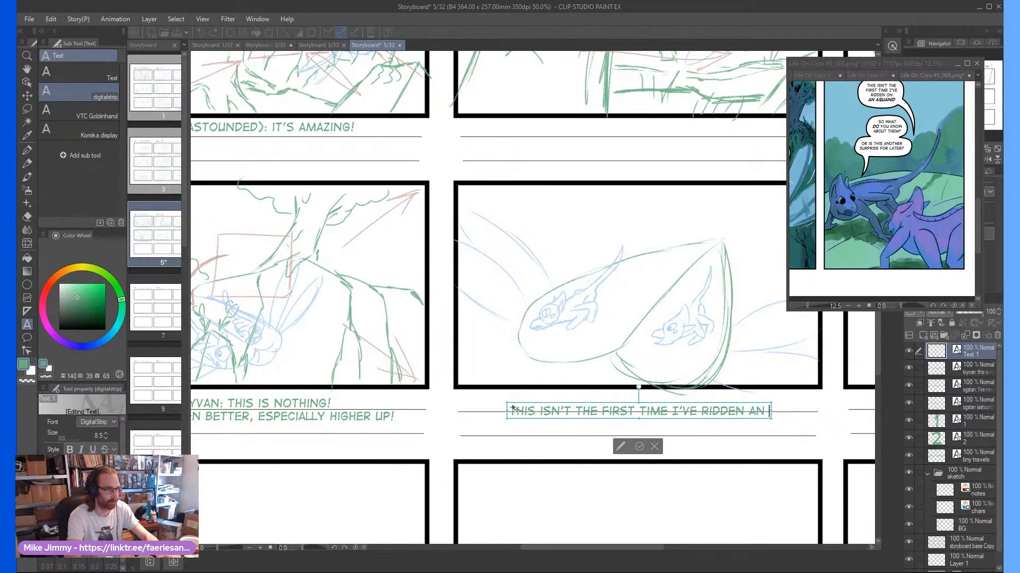
pyautogui.press('BackSpace')
pyautogui.press('BackSpace')
pyautogui.press('BackSpace')
pyautogui.write('on an a')
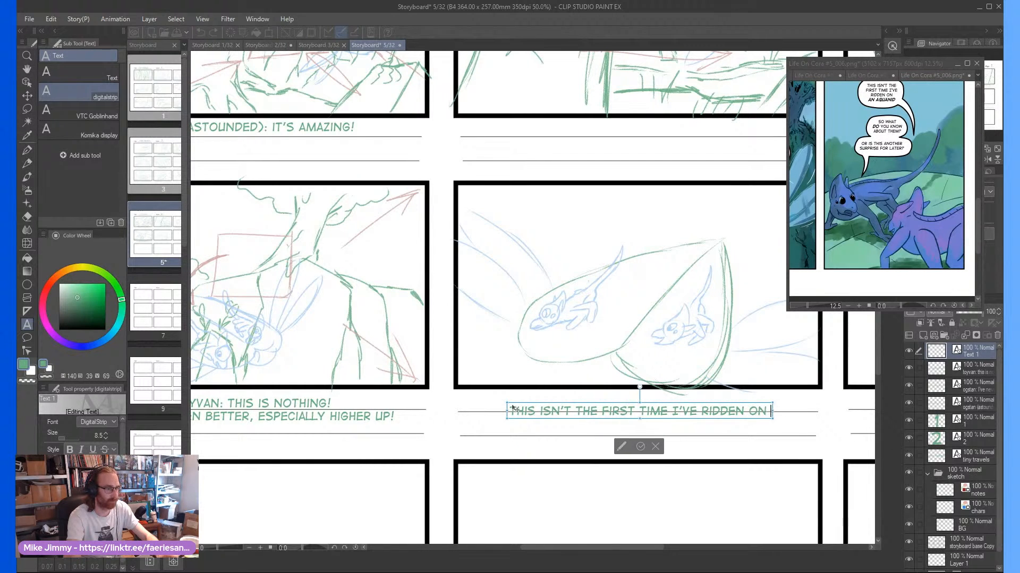
pyautogui.write('quanid')
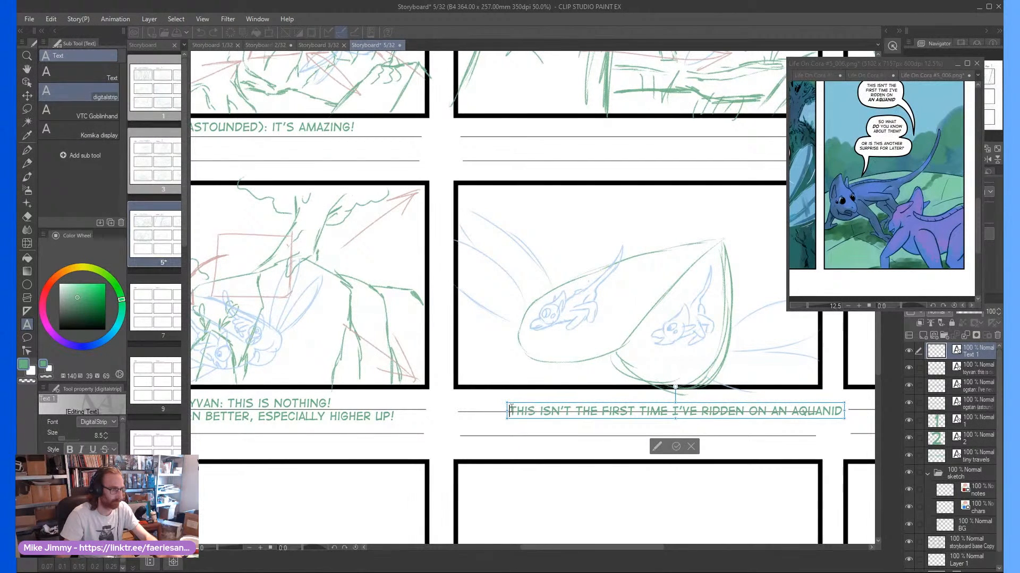
pyautogui.write('toyvan:')
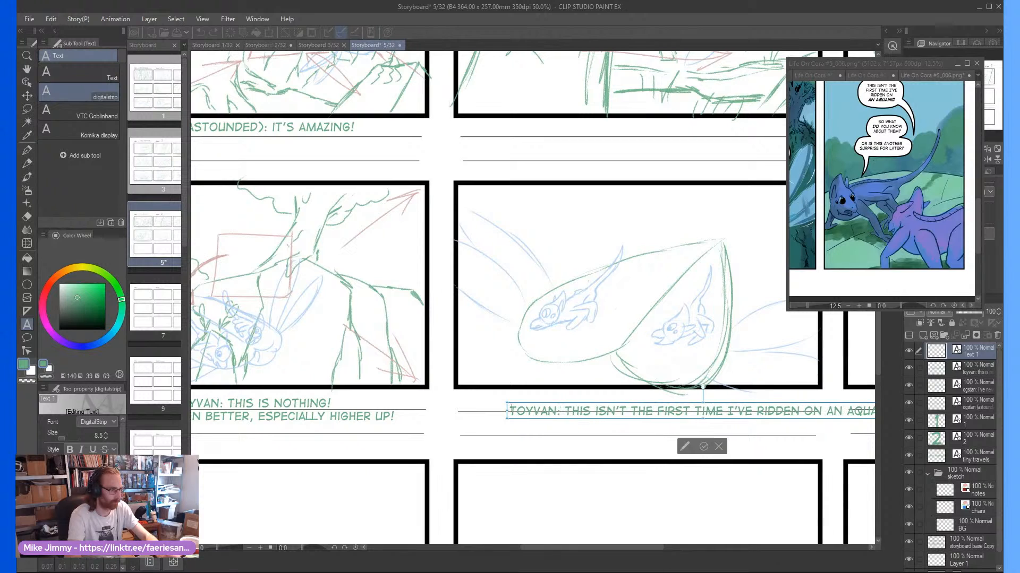
pyautogui.click(704, 446)
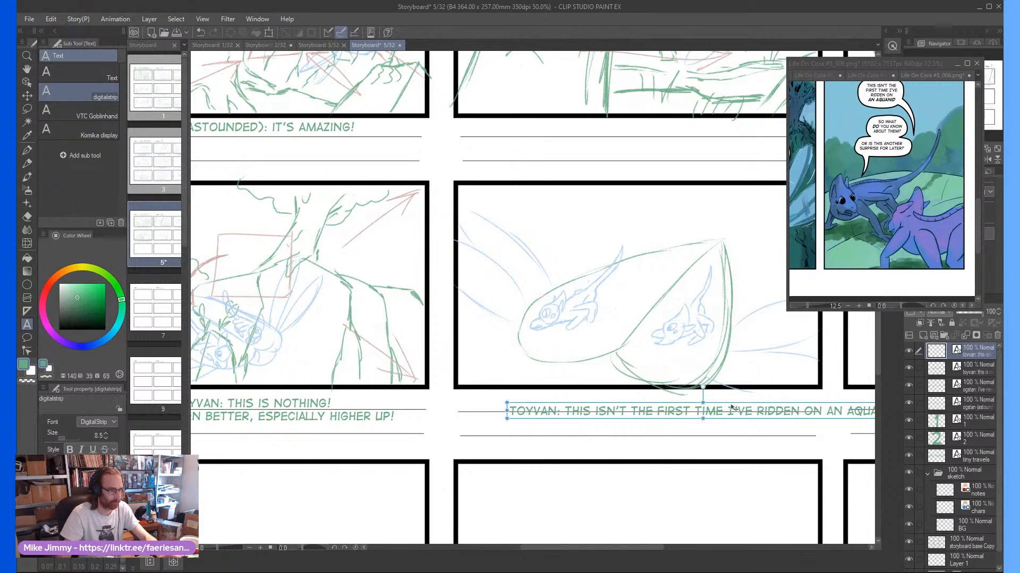
# Break the Toyvan caption into two lines before "ON AN AQUANID" and position it on the ruled lines beneath its panel
pyautogui.moveTo(731, 407); pyautogui.dragTo(669, 400)
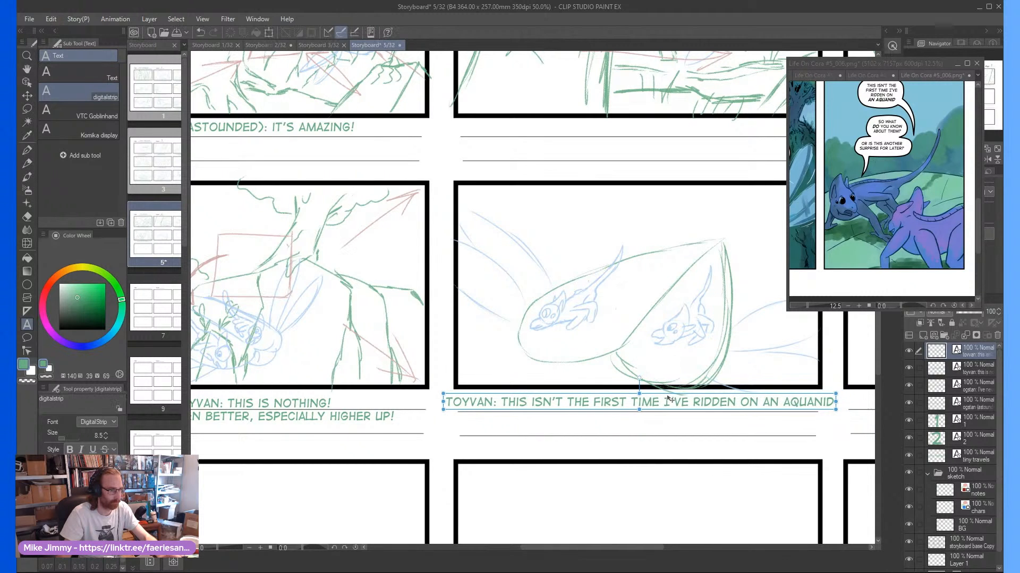
pyautogui.click(741, 401)
pyautogui.press('Return')
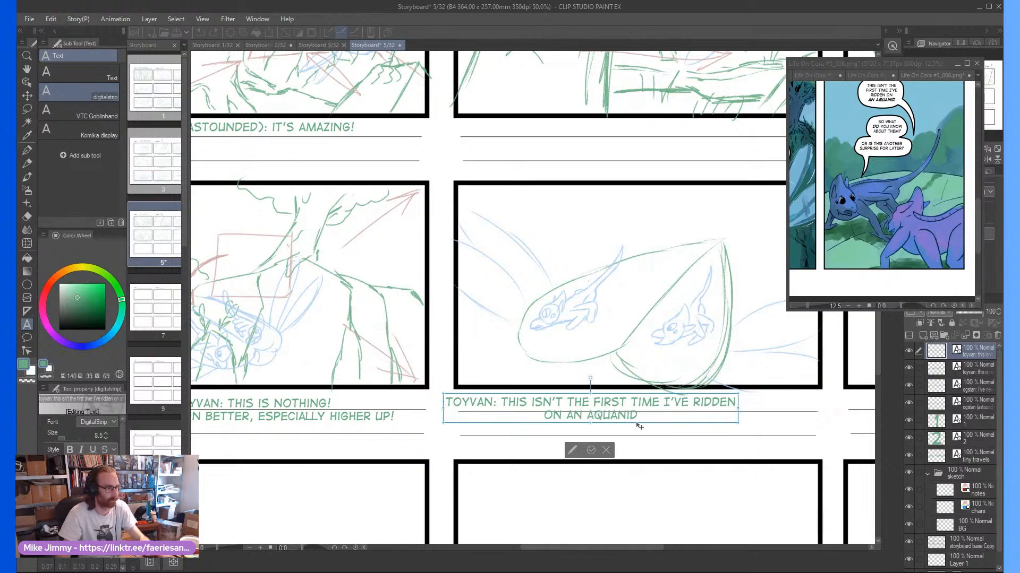
pyautogui.click(591, 452)
pyautogui.moveTo(620, 399); pyautogui.dragTo(654, 403)
# Caption the empty last panel of the second row "OGSTAN: REALLY?" and position it just above the first ruled line
pyautogui.moveTo(606, 547); pyautogui.dragTo(700, 548)
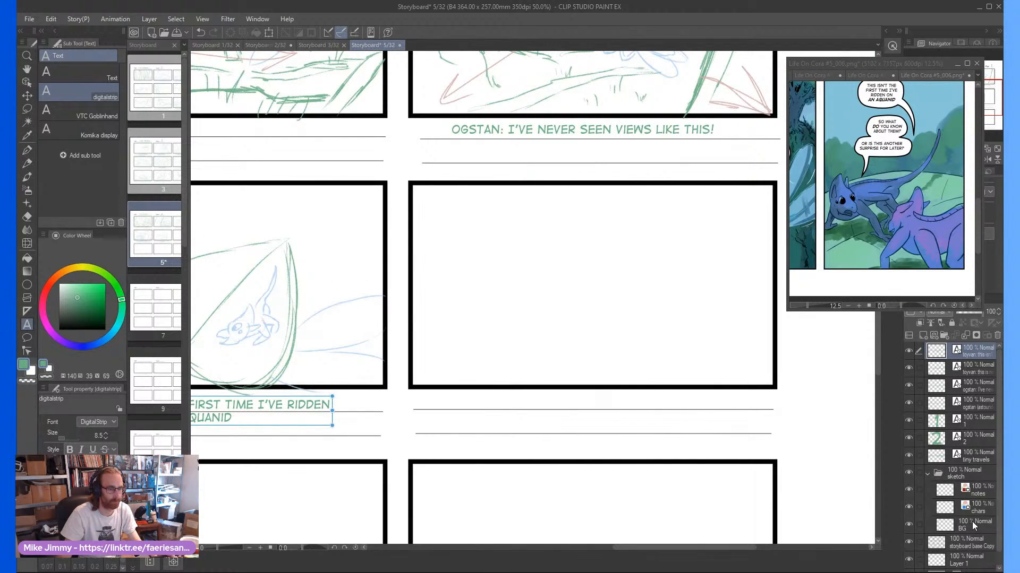
pyautogui.click(508, 401)
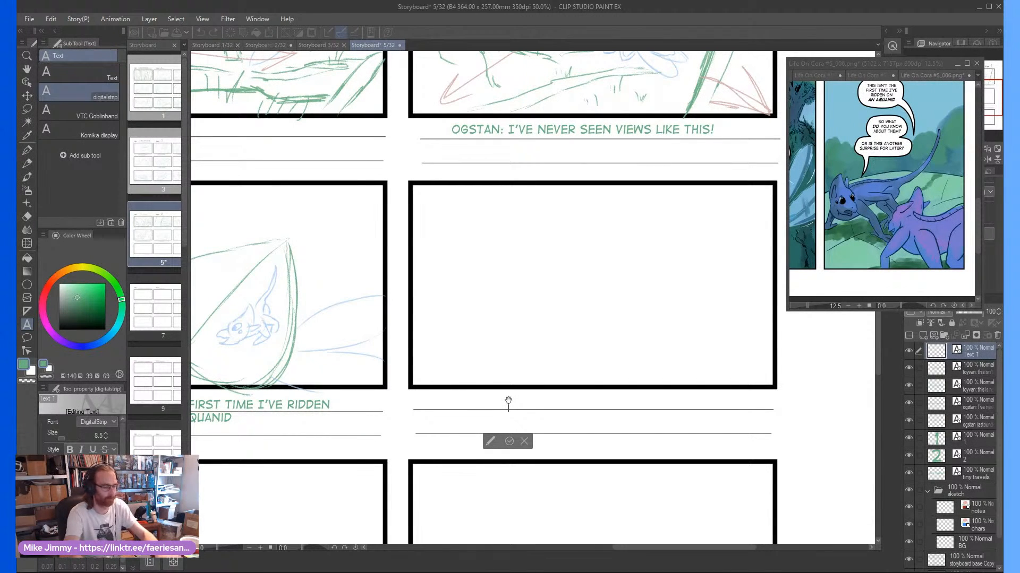
pyautogui.write('really')
pyautogui.press('BackSpace')
pyautogui.press('BackSpace')
pyautogui.press('BackSpace')
pyautogui.press('BackSpace')
pyautogui.press('BackSpace')
pyautogui.press('BackSpace')
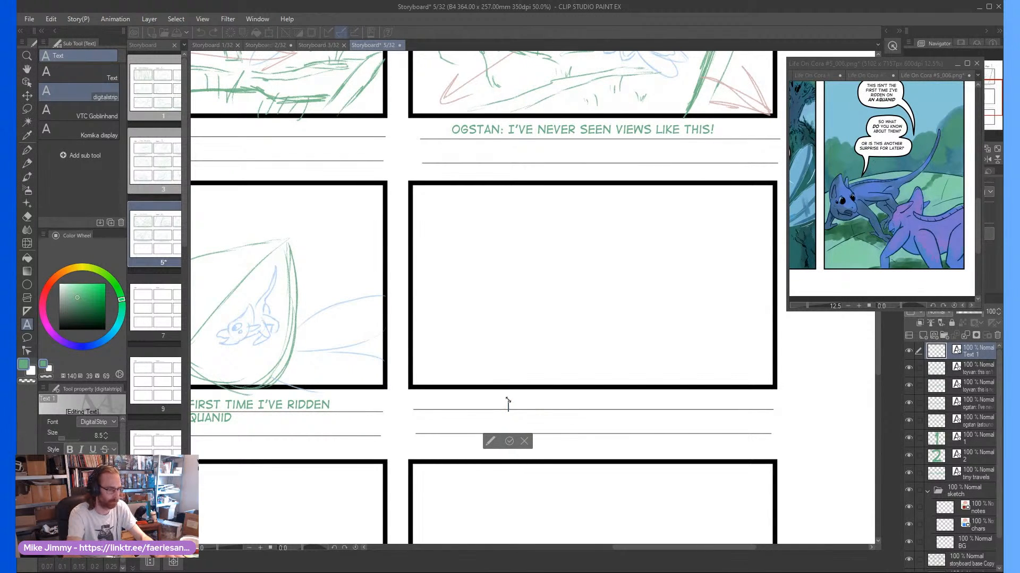
pyautogui.write('ogstan?')
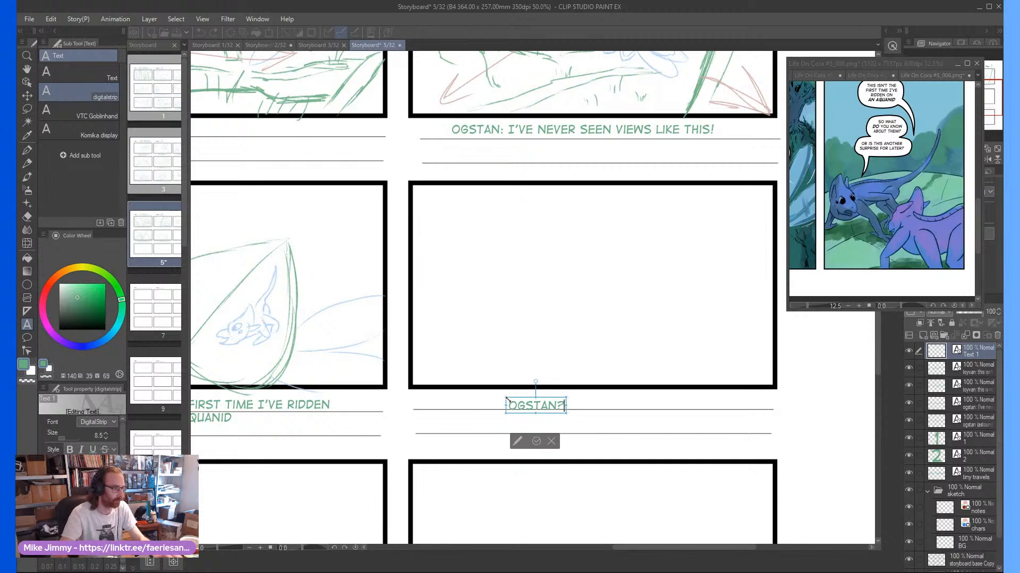
pyautogui.press('BackSpace')
pyautogui.write(':')
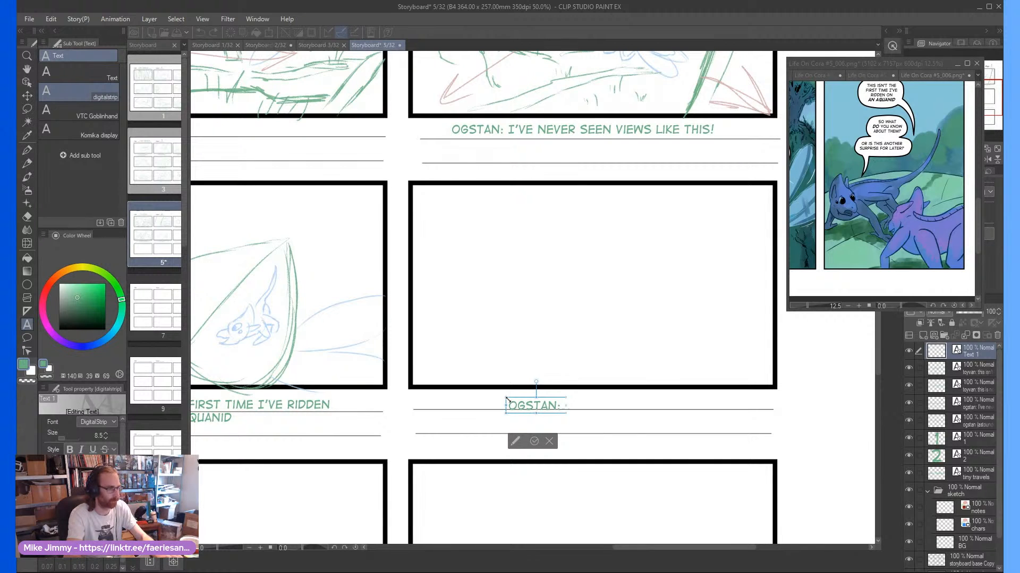
pyautogui.write(' really?')
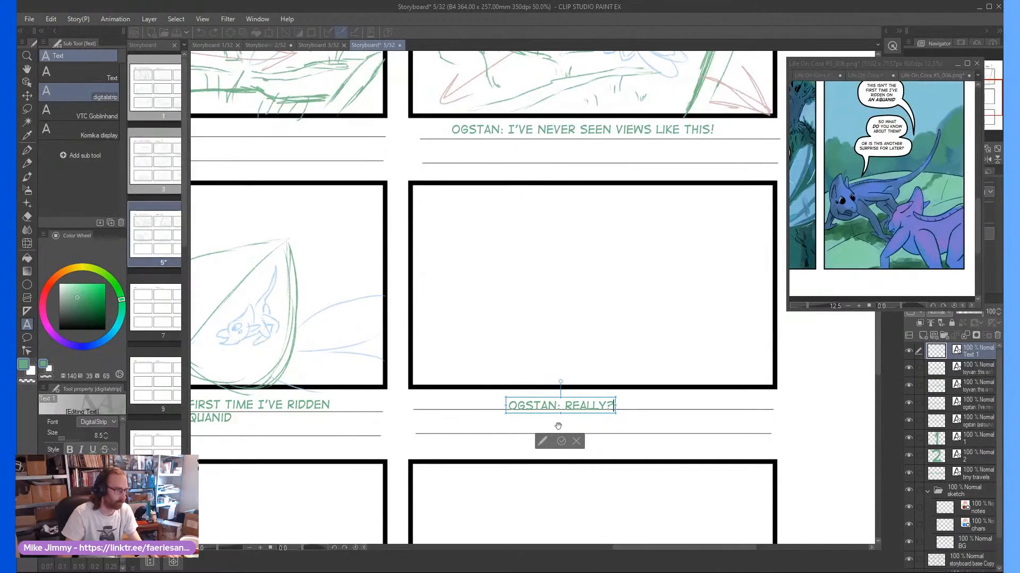
pyautogui.click(562, 440)
pyautogui.moveTo(574, 401); pyautogui.dragTo(588, 396)
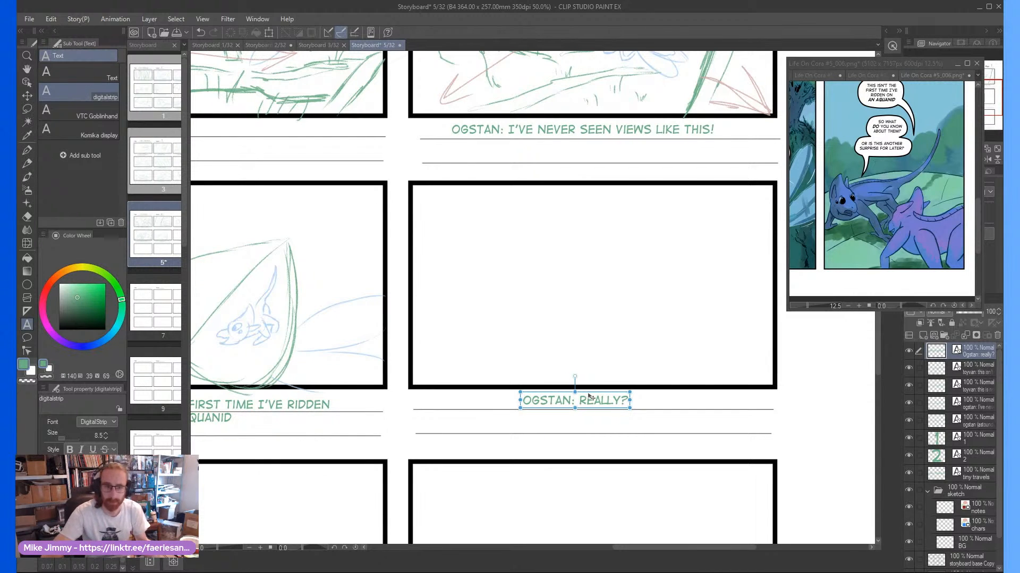
pyautogui.click(714, 345)
pyautogui.click(727, 379)
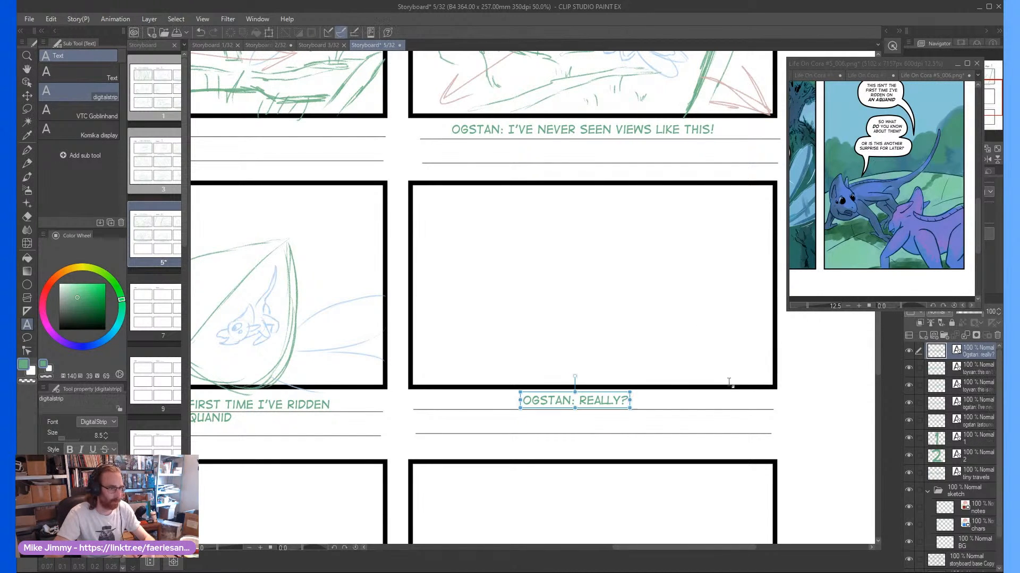
# On the BG layer, pencil a large two-lobed leaf shape with a pointed upper tip in the "OGSTAN: REALLY?" panel
pyautogui.click(980, 530)
pyautogui.click(964, 541)
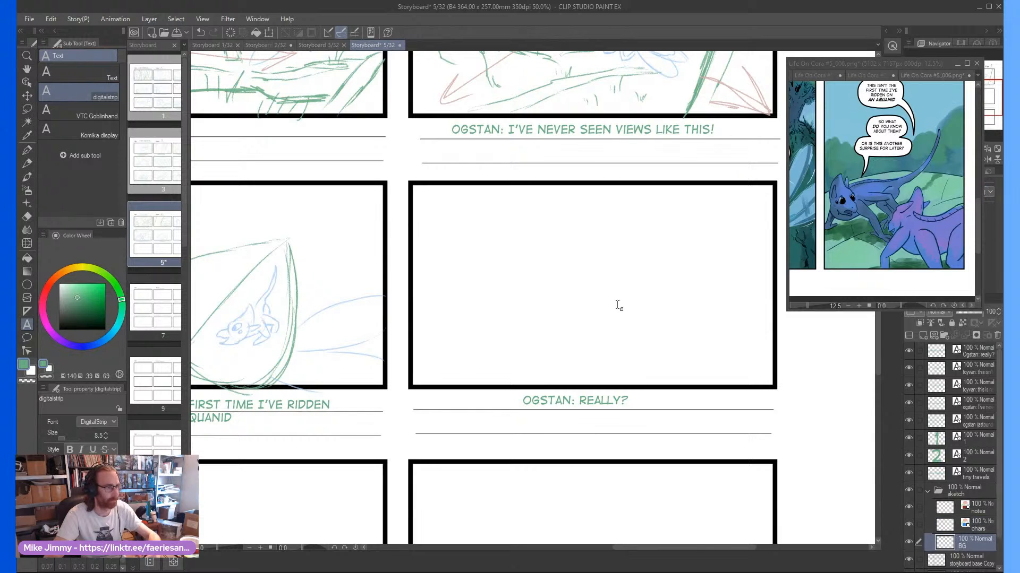
pyautogui.scroll(-1, 581, 300)
pyautogui.scroll(2, 600, 322)
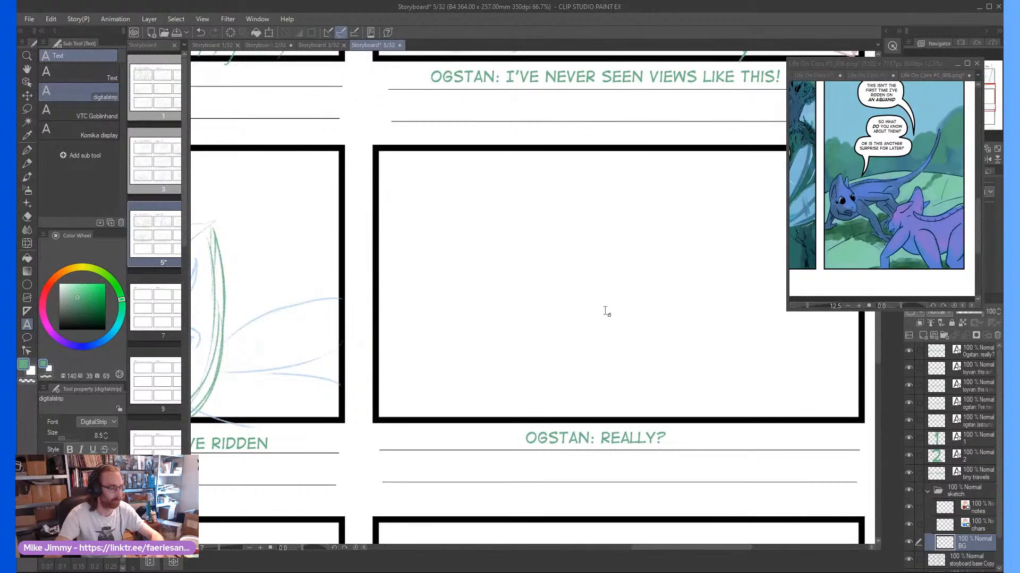
pyautogui.press('p')
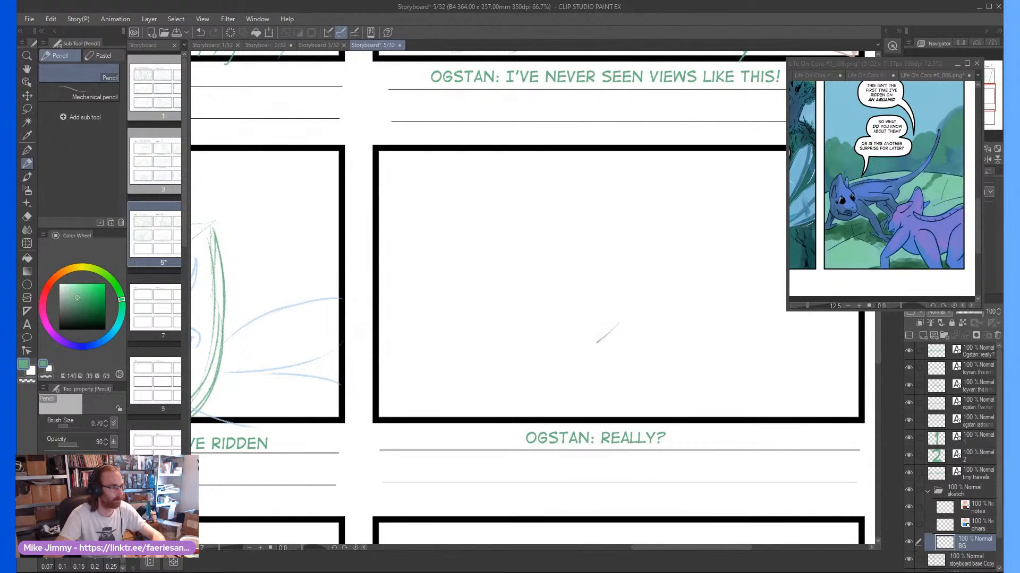
pyautogui.moveTo(598, 342)
pyautogui.mouseDown()
pyautogui.moveTo(486, 353)
pyautogui.moveTo(468, 330)
pyautogui.moveTo(513, 269)
pyautogui.moveTo(499, 279)
pyautogui.moveTo(606, 239)
pyautogui.moveTo(722, 223)
pyautogui.moveTo(715, 355)
pyautogui.moveTo(674, 406)
pyautogui.moveTo(650, 414)
pyautogui.moveTo(584, 393)
pyautogui.moveTo(562, 367)
pyautogui.moveTo(656, 268)
pyautogui.moveTo(716, 228)
pyautogui.mouseUp()
pyautogui.scroll(-3, 545, 378)
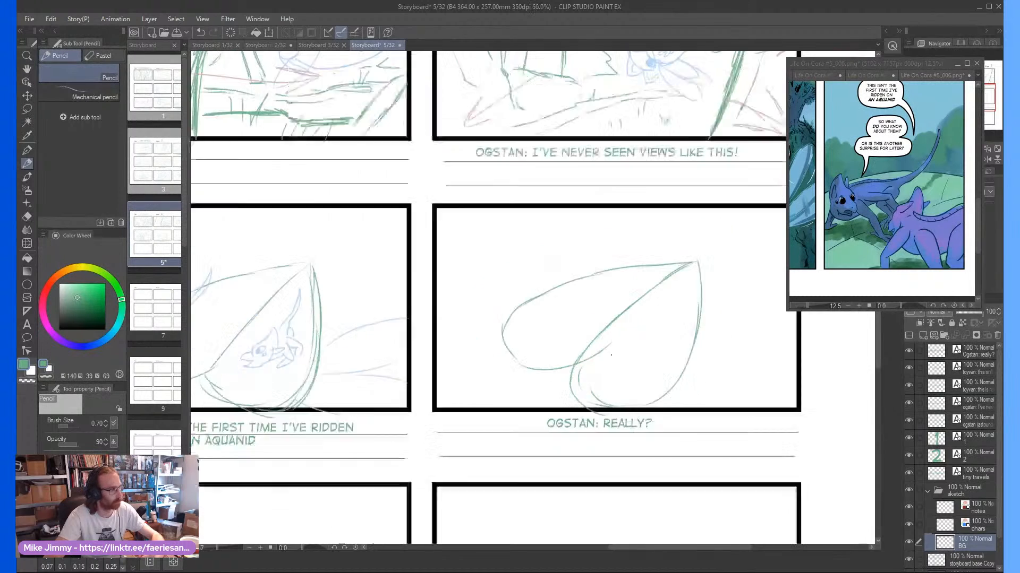
pyautogui.scroll(3, 554, 358)
pyautogui.moveTo(535, 349); pyautogui.dragTo(506, 320)
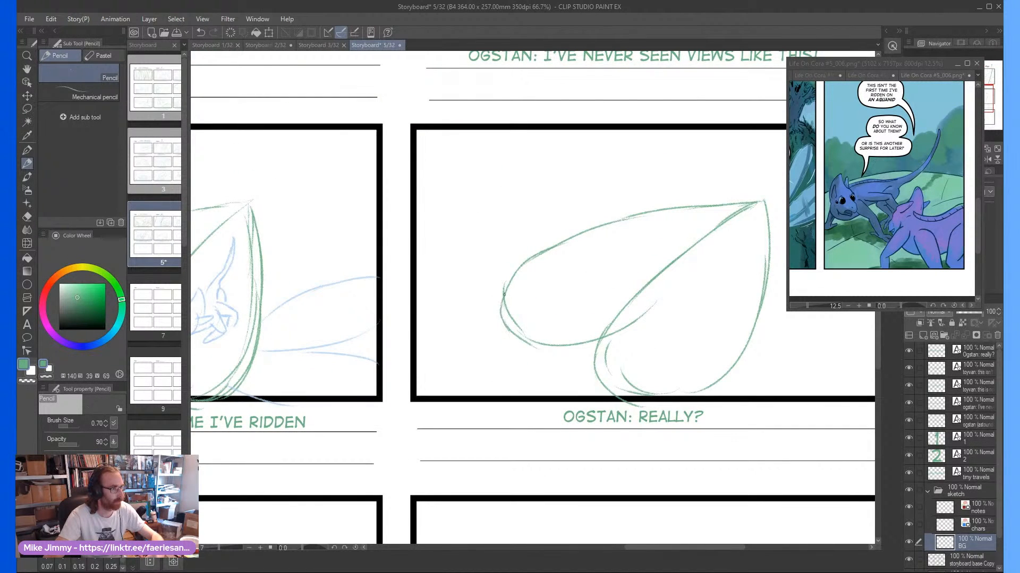
# On the chars layer, draw long wing shapes extending from both sides of the new leaf to the panel's edges
pyautogui.scroll(-2, 584, 234)
pyautogui.scroll(1, 497, 253)
pyautogui.click(967, 523)
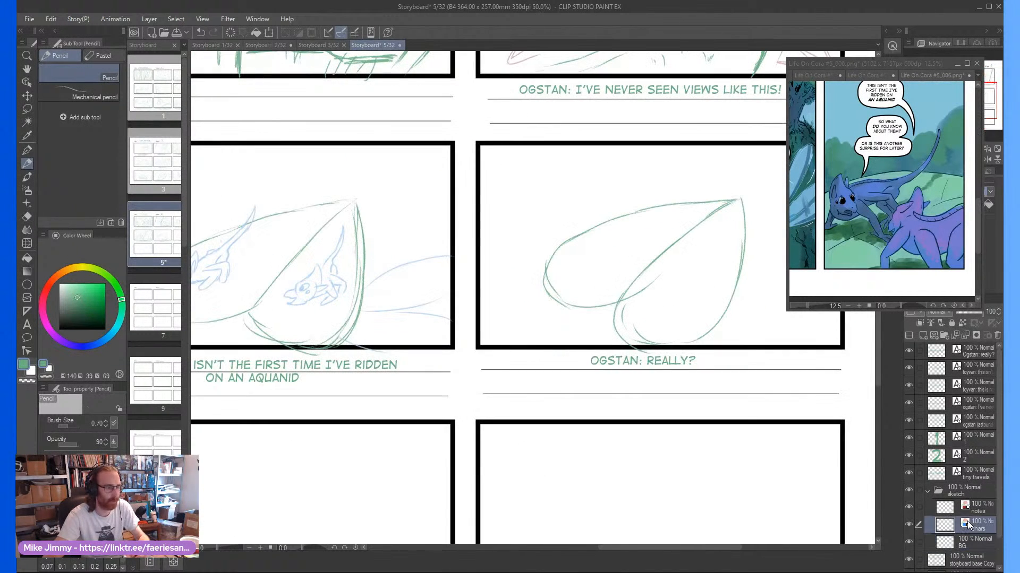
pyautogui.scroll(-2, 538, 221)
pyautogui.scroll(2, 758, 341)
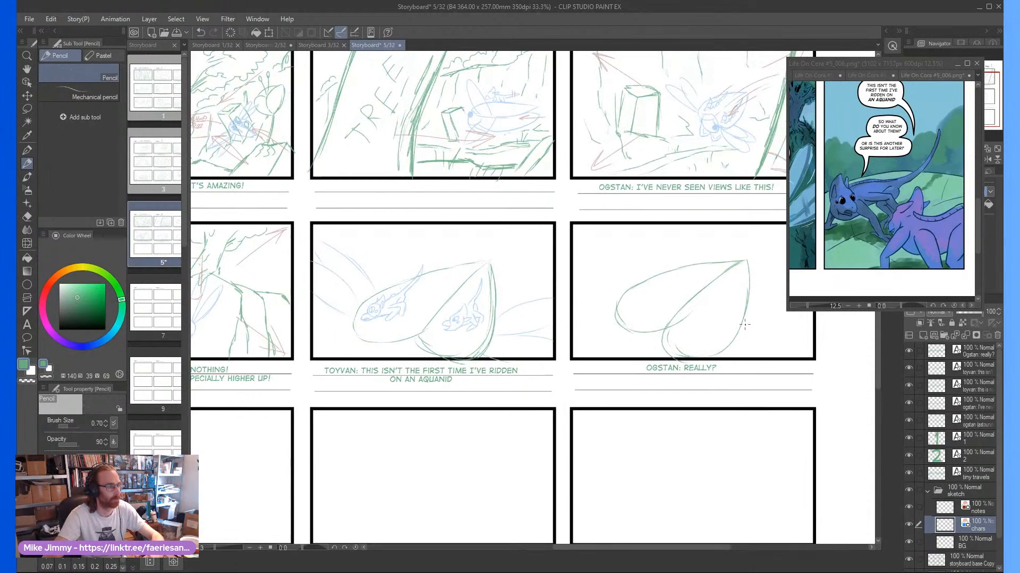
pyautogui.moveTo(728, 340)
pyautogui.mouseDown()
pyautogui.moveTo(818, 326)
pyautogui.moveTo(836, 352)
pyautogui.moveTo(711, 363)
pyautogui.mouseUp()
pyautogui.scroll(-2, 710, 344)
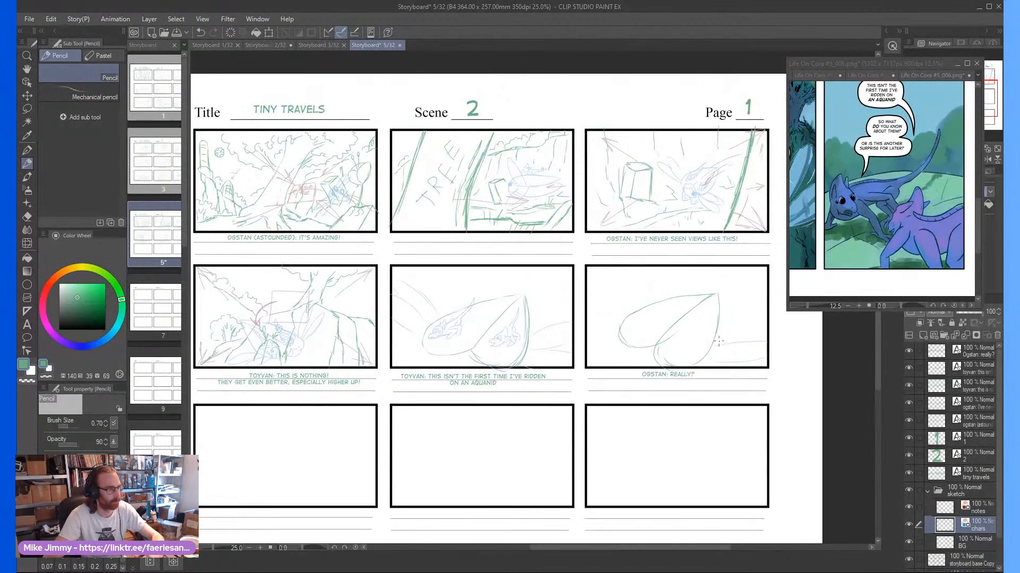
pyautogui.scroll(1, 751, 316)
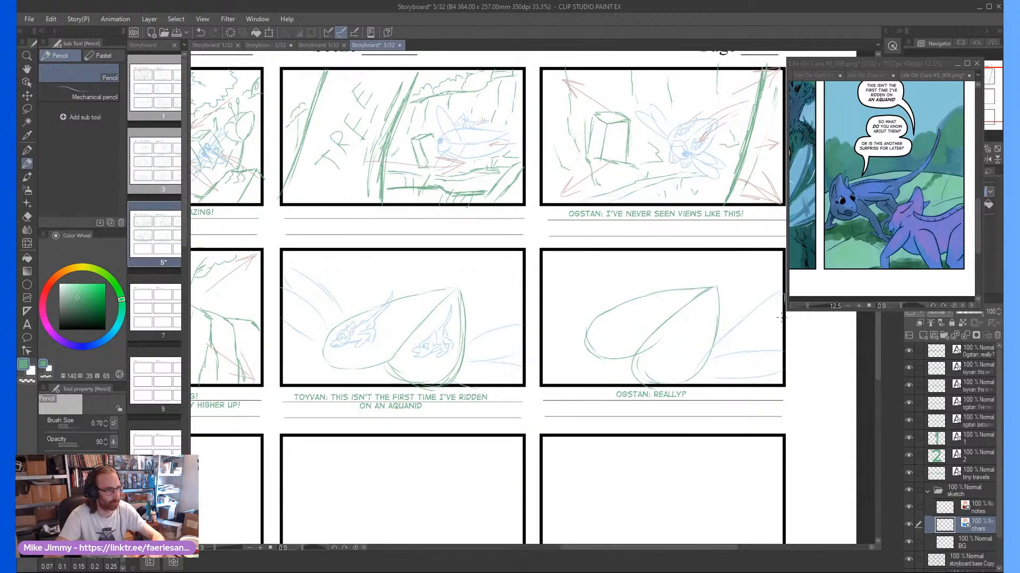
pyautogui.scroll(1, 594, 312)
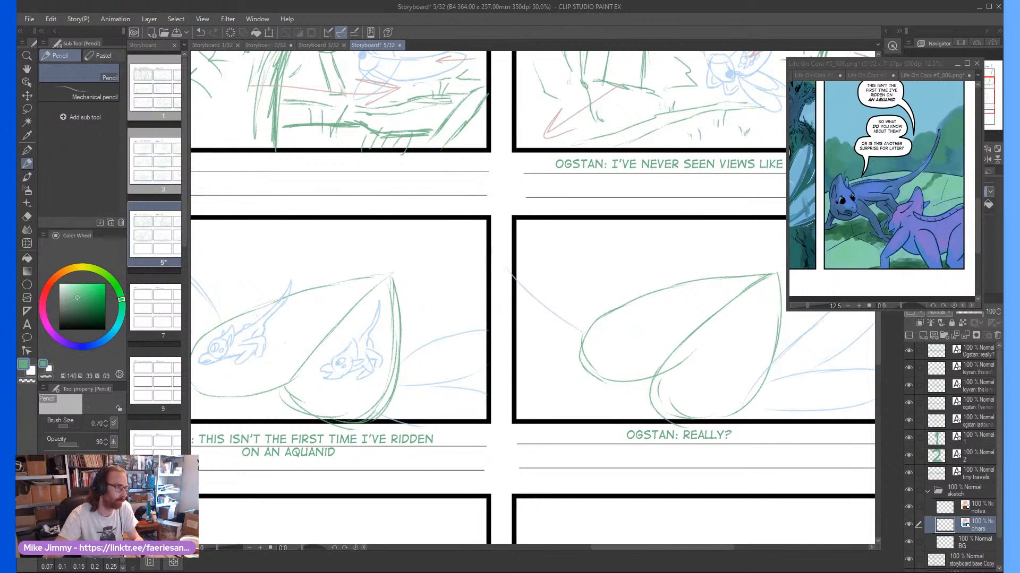
pyautogui.moveTo(518, 258); pyautogui.dragTo(575, 299)
pyautogui.moveTo(555, 227); pyautogui.dragTo(615, 302)
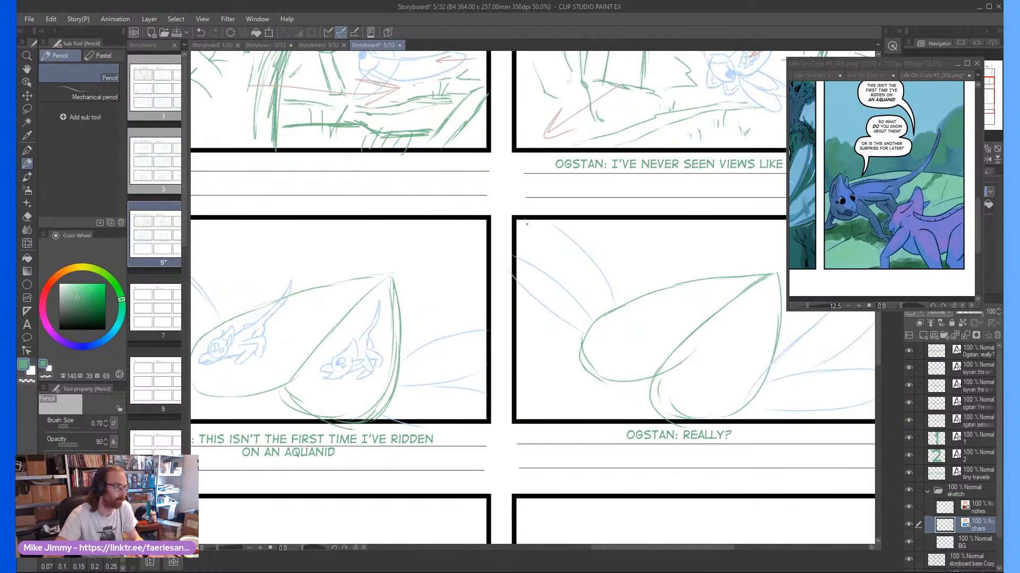
pyautogui.scroll(-2, 527, 224)
pyautogui.scroll(2, 582, 299)
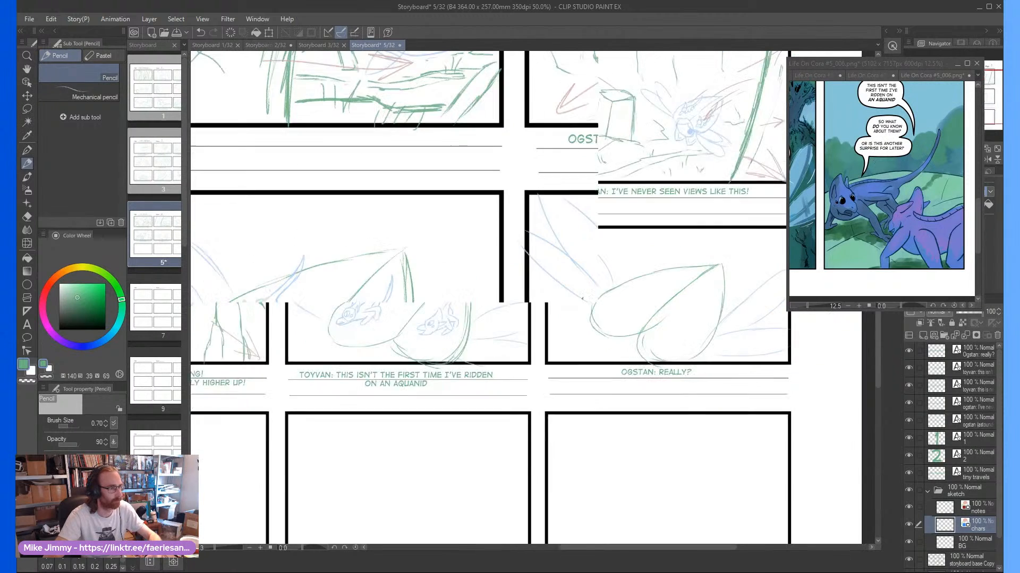
# In the "OGSTAN: REALLY?" panel, pencil a rider's head with pointed ear, eye and open mouth inside the leaf's left lobe
pyautogui.scroll(3, 610, 308)
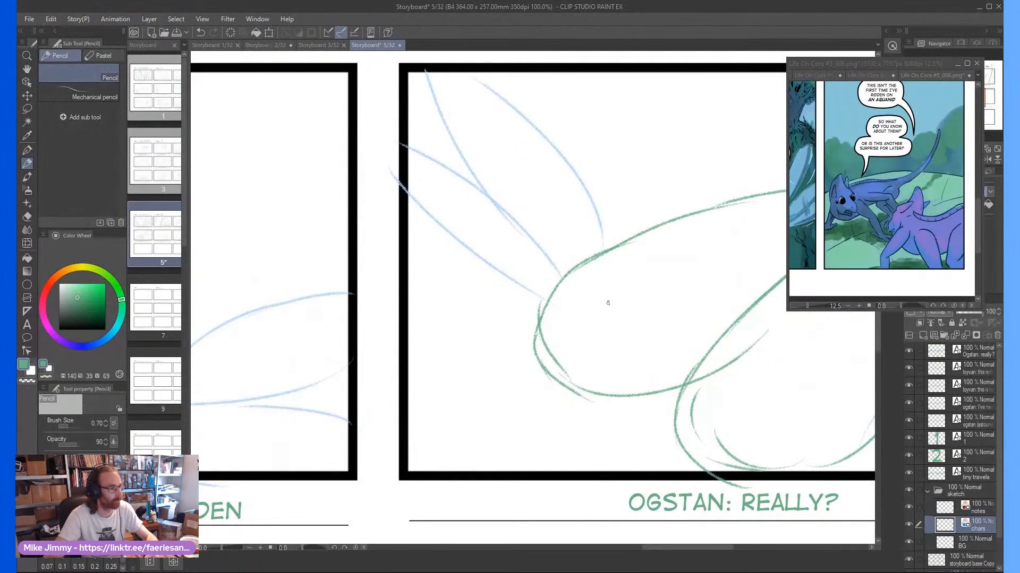
pyautogui.moveTo(625, 319)
pyautogui.mouseDown()
pyautogui.moveTo(636, 299)
pyautogui.moveTo(608, 292)
pyautogui.moveTo(618, 321)
pyautogui.mouseUp()
pyautogui.moveTo(622, 286)
pyautogui.mouseDown()
pyautogui.moveTo(625, 252)
pyautogui.moveTo(619, 278)
pyautogui.mouseUp()
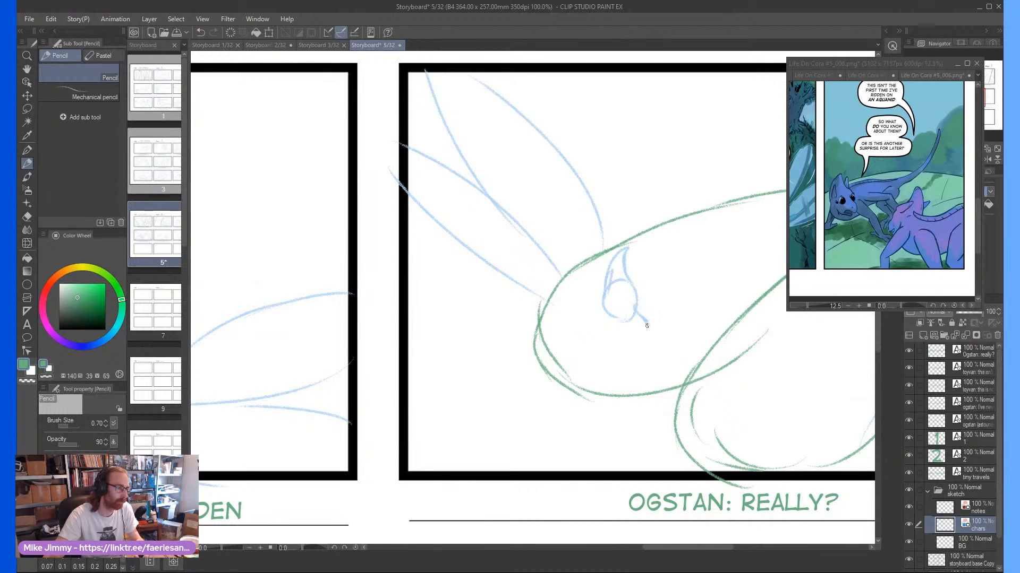
pyautogui.moveTo(647, 325)
pyautogui.mouseDown()
pyautogui.moveTo(643, 339)
pyautogui.moveTo(620, 331)
pyautogui.moveTo(633, 344)
pyautogui.mouseUp()
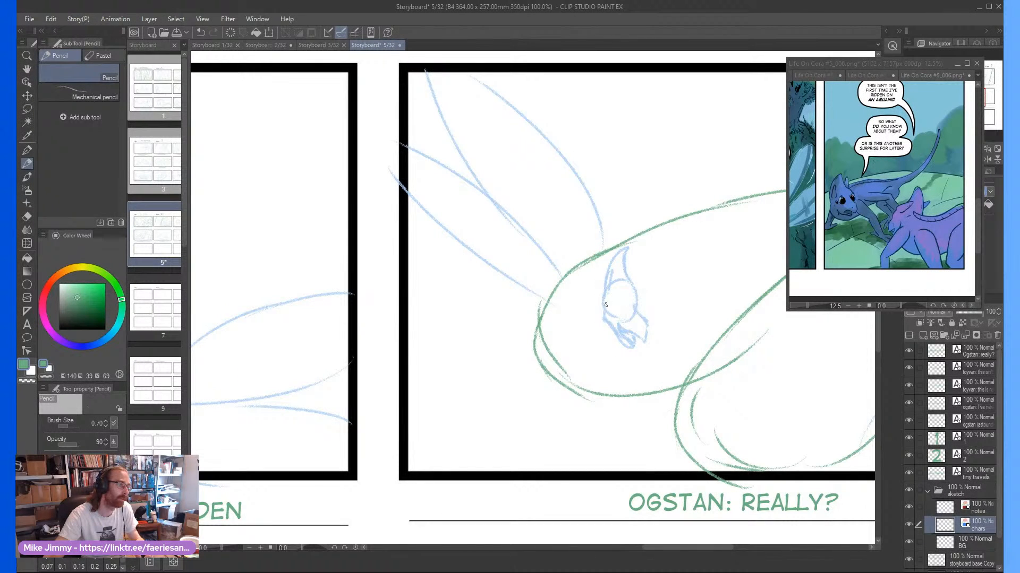
pyautogui.scroll(3, 605, 305)
pyautogui.moveTo(612, 322)
pyautogui.mouseDown()
pyautogui.moveTo(604, 298)
pyautogui.moveTo(608, 324)
pyautogui.mouseUp()
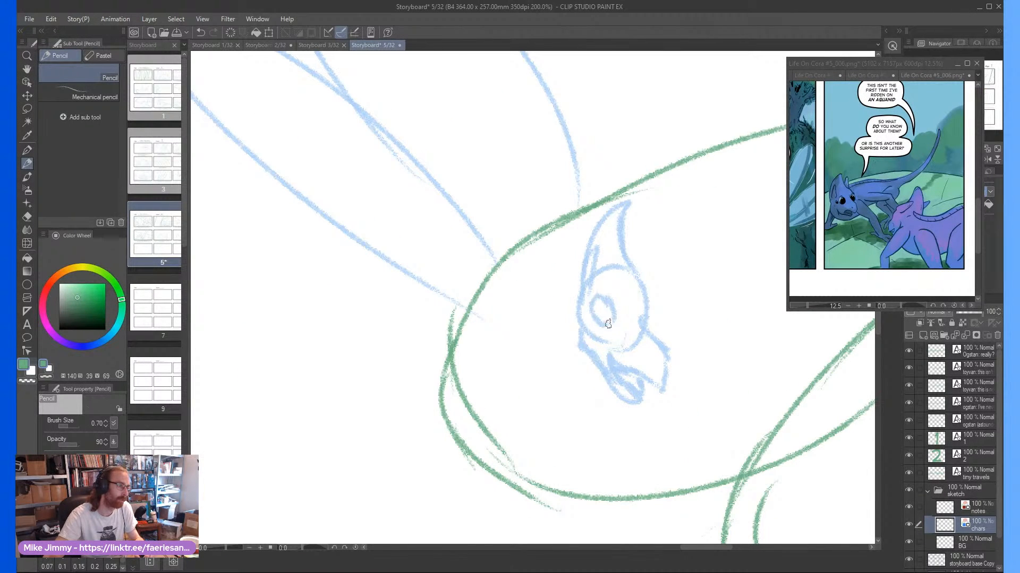
pyautogui.scroll(-3, 652, 304)
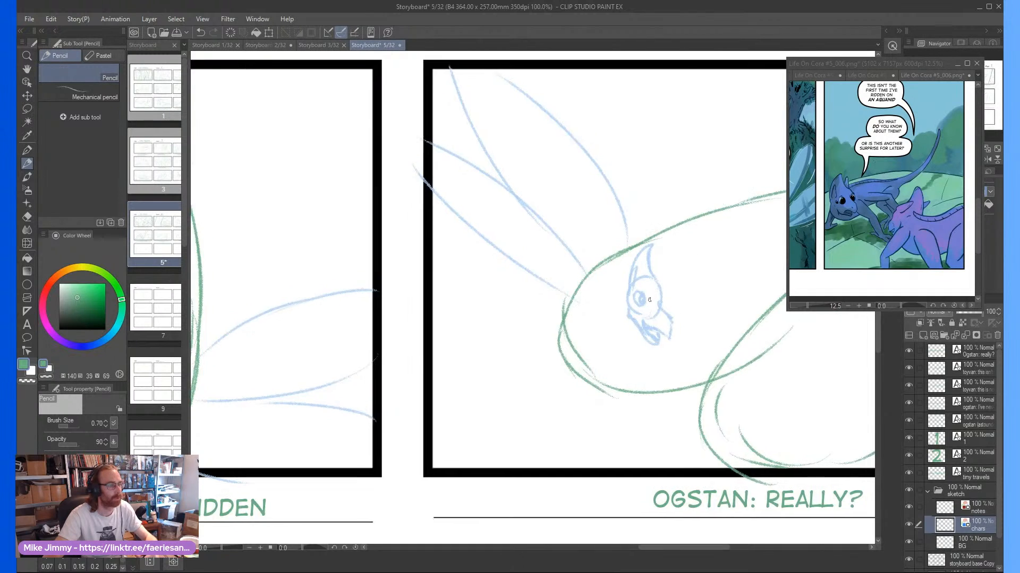
# Sketch the body, bent legs and long raised tail of the rider in the leaf's left lobe
pyautogui.scroll(2, 652, 300)
pyautogui.scroll(-2, 680, 286)
pyautogui.moveTo(706, 250)
pyautogui.mouseDown()
pyautogui.moveTo(669, 271)
pyautogui.moveTo(666, 344)
pyautogui.moveTo(649, 326)
pyautogui.moveTo(684, 318)
pyautogui.moveTo(689, 340)
pyautogui.moveTo(658, 374)
pyautogui.mouseUp()
pyautogui.scroll(1, 666, 344)
pyautogui.moveTo(668, 339)
pyautogui.mouseDown()
pyautogui.moveTo(660, 362)
pyautogui.moveTo(684, 333)
pyautogui.moveTo(650, 344)
pyautogui.moveTo(675, 308)
pyautogui.moveTo(649, 315)
pyautogui.moveTo(709, 299)
pyautogui.moveTo(721, 343)
pyautogui.moveTo(698, 322)
pyautogui.mouseUp()
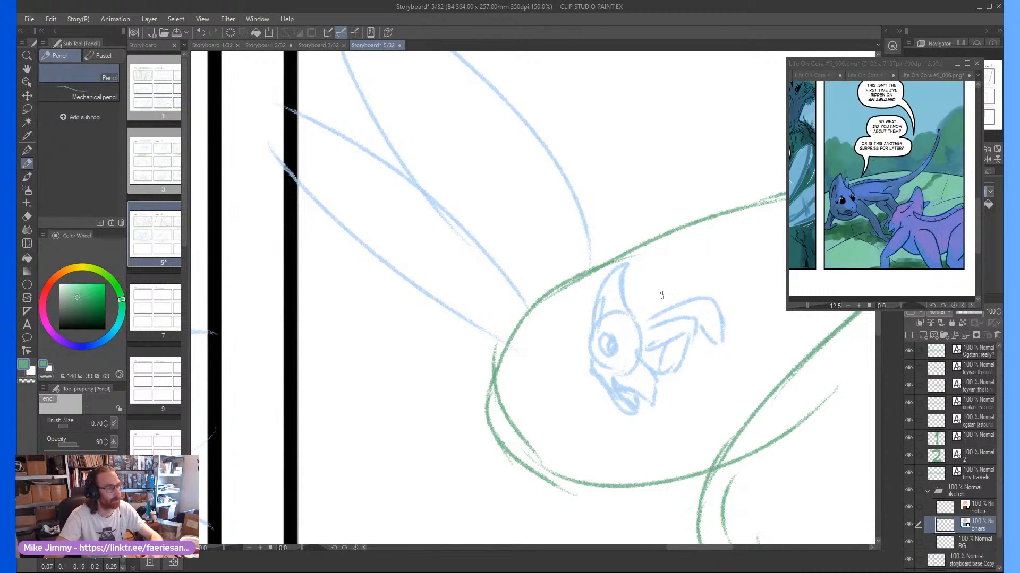
pyautogui.scroll(-3, 644, 299)
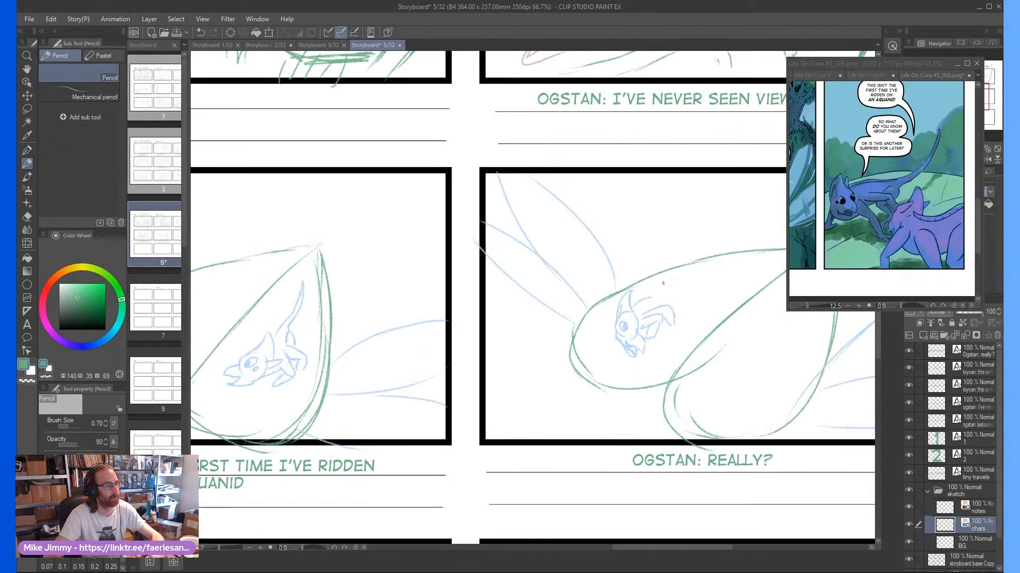
pyautogui.scroll(2, 628, 307)
pyautogui.moveTo(613, 331)
pyautogui.mouseDown()
pyautogui.moveTo(700, 276)
pyautogui.moveTo(629, 341)
pyautogui.mouseUp()
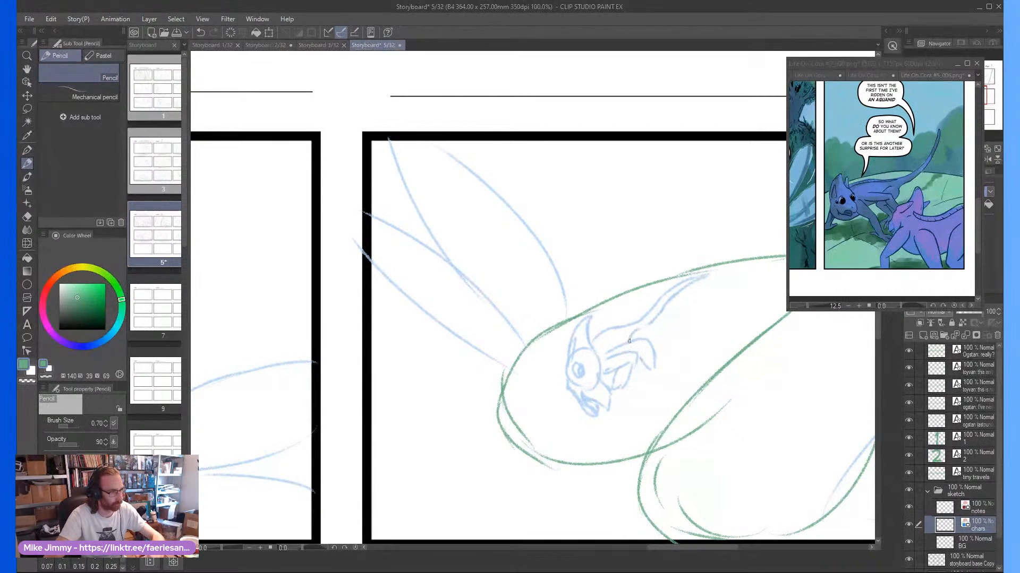
pyautogui.scroll(-3, 583, 354)
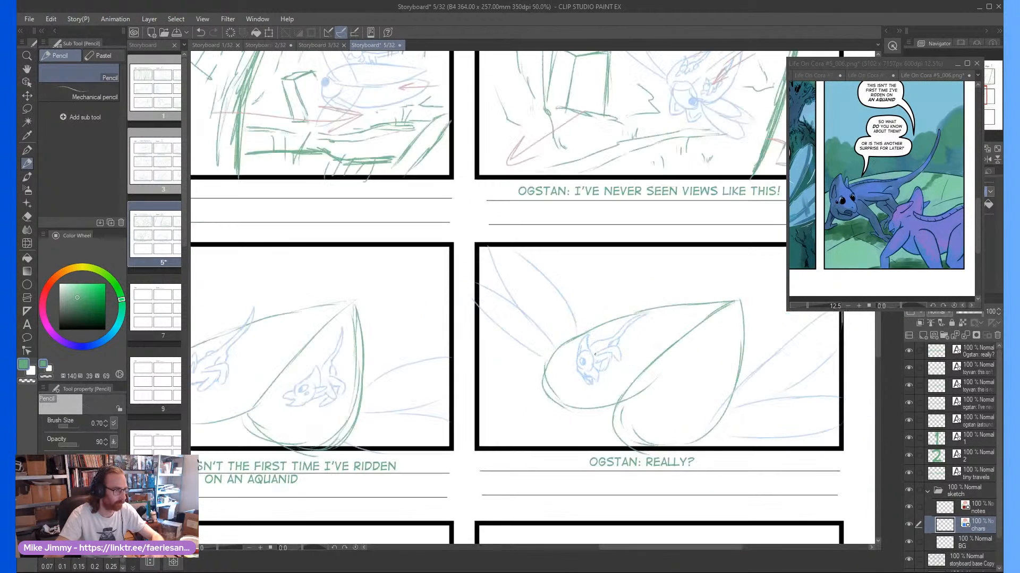
pyautogui.scroll(4, 705, 393)
pyautogui.scroll(-3, 705, 393)
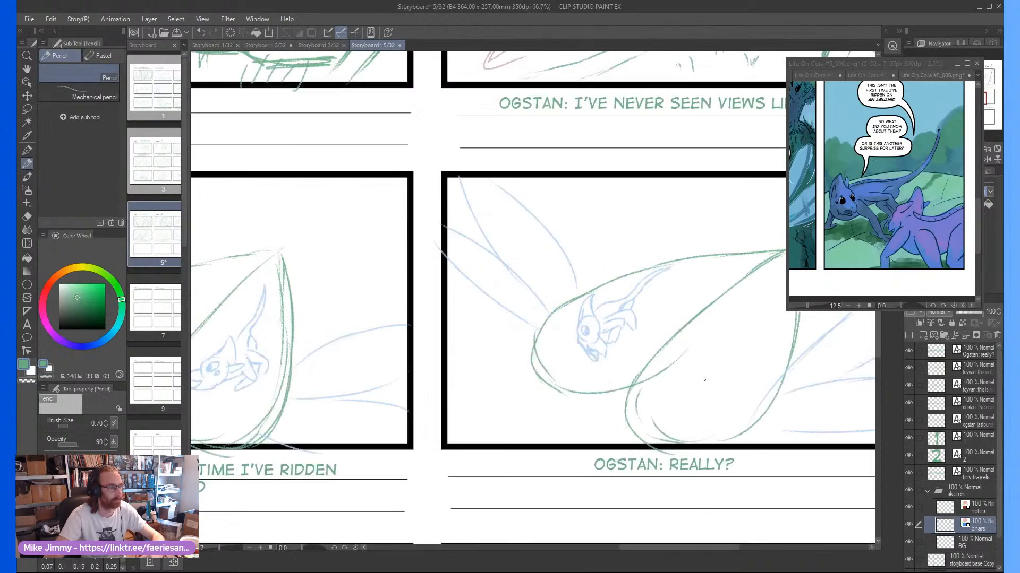
# Pencil a second rider facing left in the leaf's right lobe, with its head, pointed ear, snout and front legs
pyautogui.scroll(2, 687, 391)
pyautogui.moveTo(663, 406)
pyautogui.mouseDown()
pyautogui.moveTo(684, 388)
pyautogui.moveTo(678, 409)
pyautogui.moveTo(677, 373)
pyautogui.moveTo(648, 400)
pyautogui.moveTo(646, 388)
pyautogui.moveTo(703, 340)
pyautogui.moveTo(688, 380)
pyautogui.mouseUp()
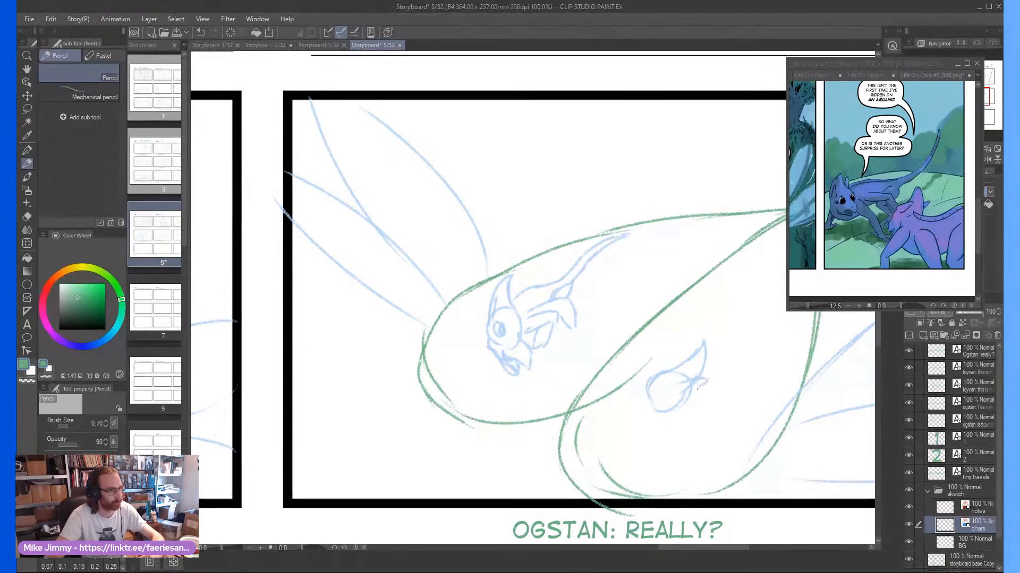
pyautogui.scroll(2, 644, 399)
pyautogui.moveTo(652, 383)
pyautogui.mouseDown()
pyautogui.moveTo(612, 409)
pyautogui.moveTo(643, 418)
pyautogui.moveTo(630, 420)
pyautogui.moveTo(753, 397)
pyautogui.moveTo(758, 417)
pyautogui.moveTo(717, 437)
pyautogui.moveTo(739, 416)
pyautogui.moveTo(718, 407)
pyautogui.moveTo(694, 418)
pyautogui.moveTo(760, 388)
pyautogui.moveTo(739, 384)
pyautogui.moveTo(781, 376)
pyautogui.moveTo(764, 404)
pyautogui.mouseUp()
pyautogui.scroll(-2, 709, 382)
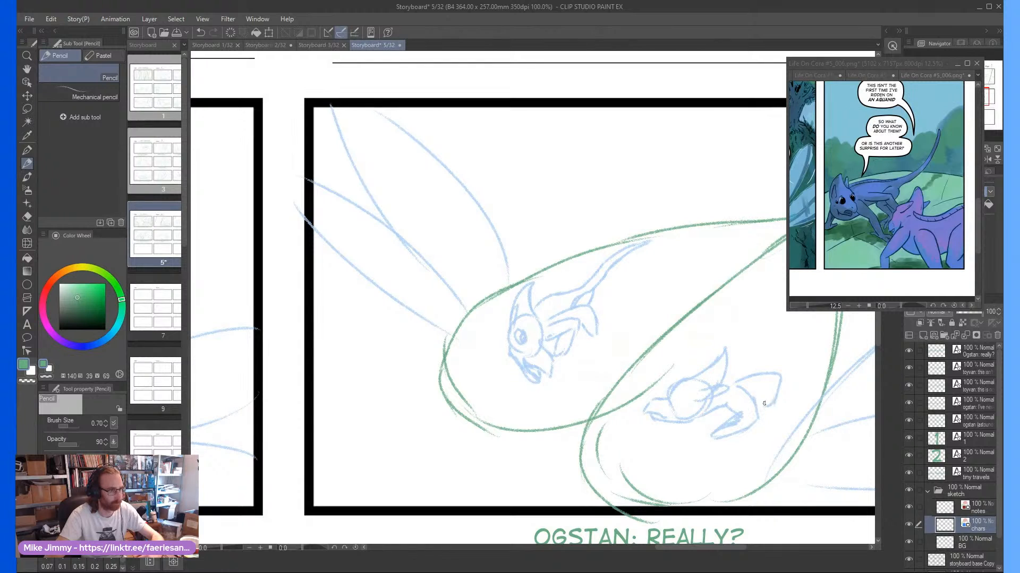
# Complete the second rider with a hind leg, back line, long upward tail and an eye
pyautogui.scroll(-1, 764, 356)
pyautogui.moveTo(763, 357)
pyautogui.mouseDown()
pyautogui.moveTo(729, 365)
pyautogui.moveTo(740, 369)
pyautogui.moveTo(713, 404)
pyautogui.moveTo(729, 387)
pyautogui.moveTo(730, 408)
pyautogui.moveTo(738, 364)
pyautogui.moveTo(737, 387)
pyautogui.moveTo(770, 308)
pyautogui.moveTo(733, 359)
pyautogui.mouseUp()
pyautogui.scroll(1, 729, 391)
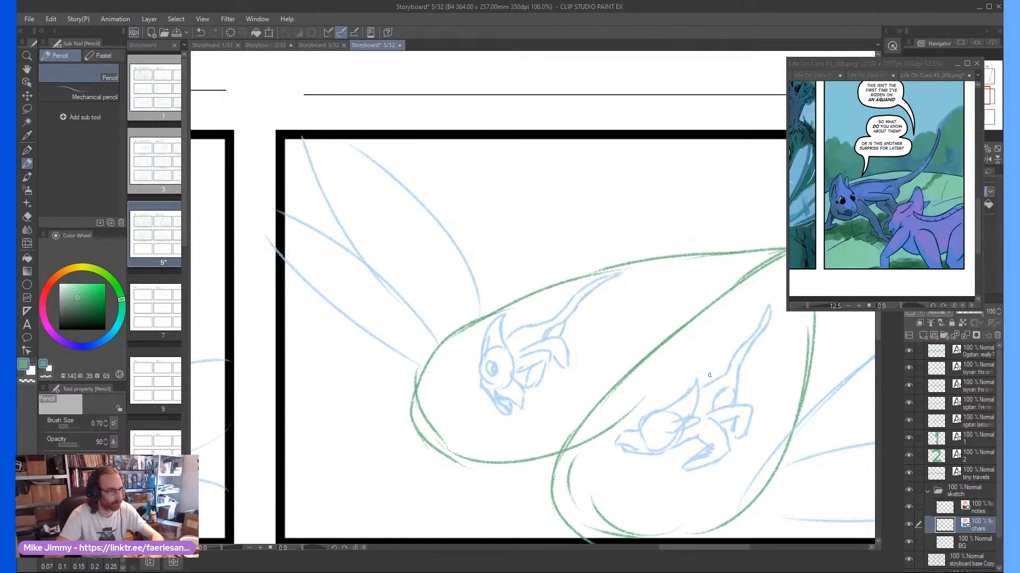
pyautogui.scroll(-1, 646, 429)
pyautogui.scroll(3, 652, 427)
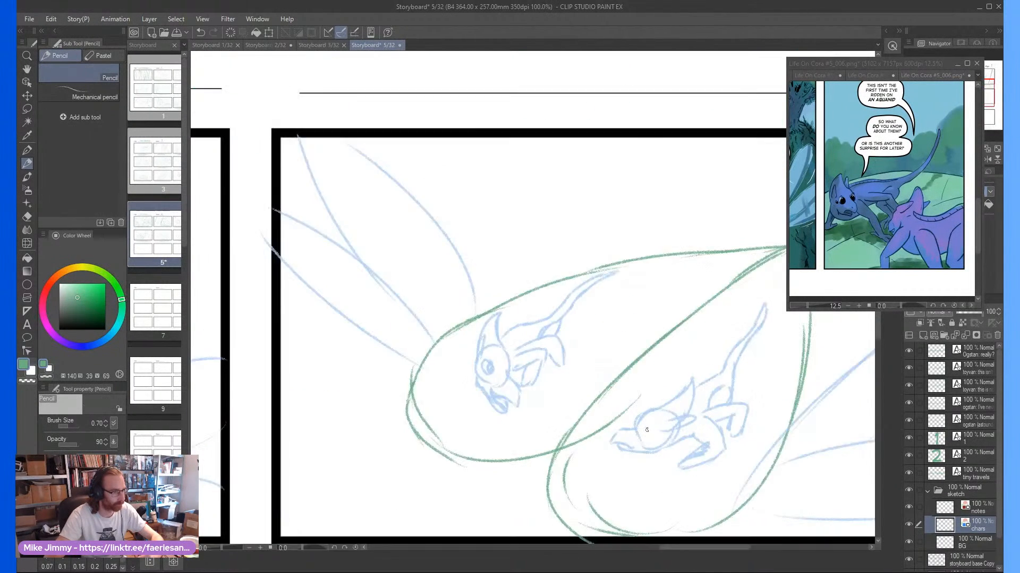
pyautogui.moveTo(642, 428)
pyautogui.mouseDown()
pyautogui.moveTo(663, 425)
pyautogui.moveTo(642, 428)
pyautogui.mouseUp()
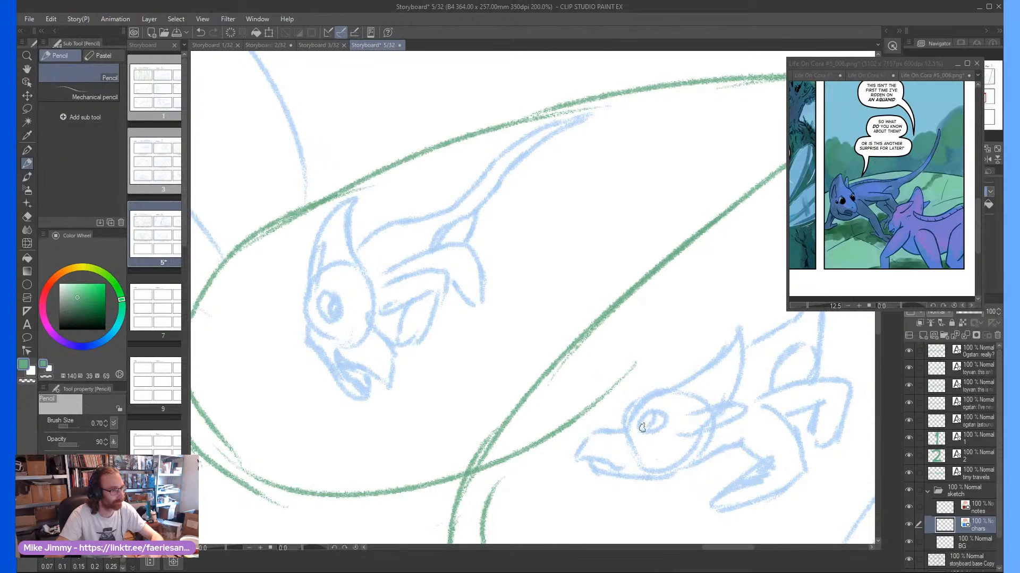
pyautogui.scroll(-5, 662, 440)
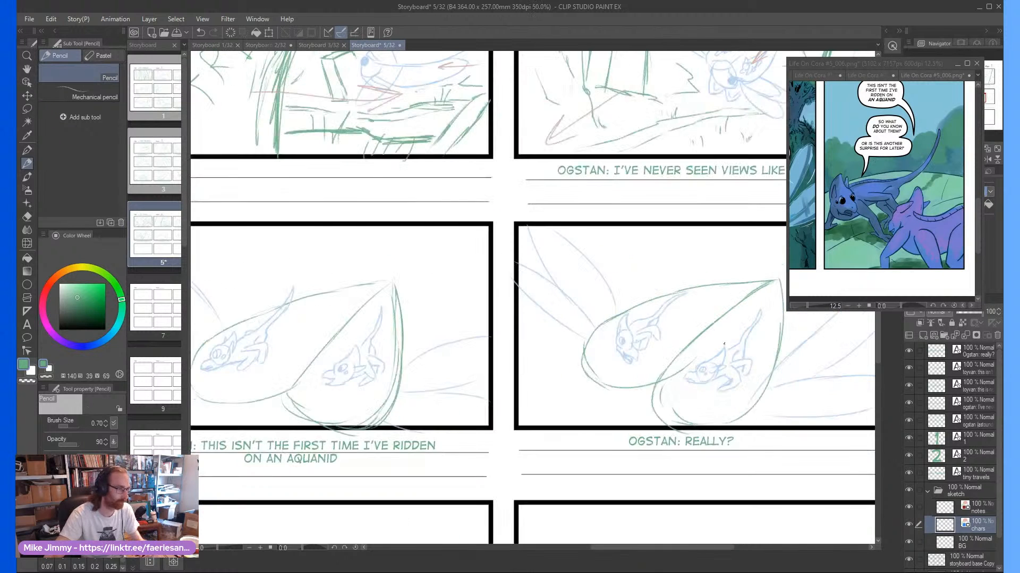
# On the BG layer, pencil a two-lobed leaf with a pointed upper-right tip in the first panel of the third row
pyautogui.scroll(-4, 527, 337)
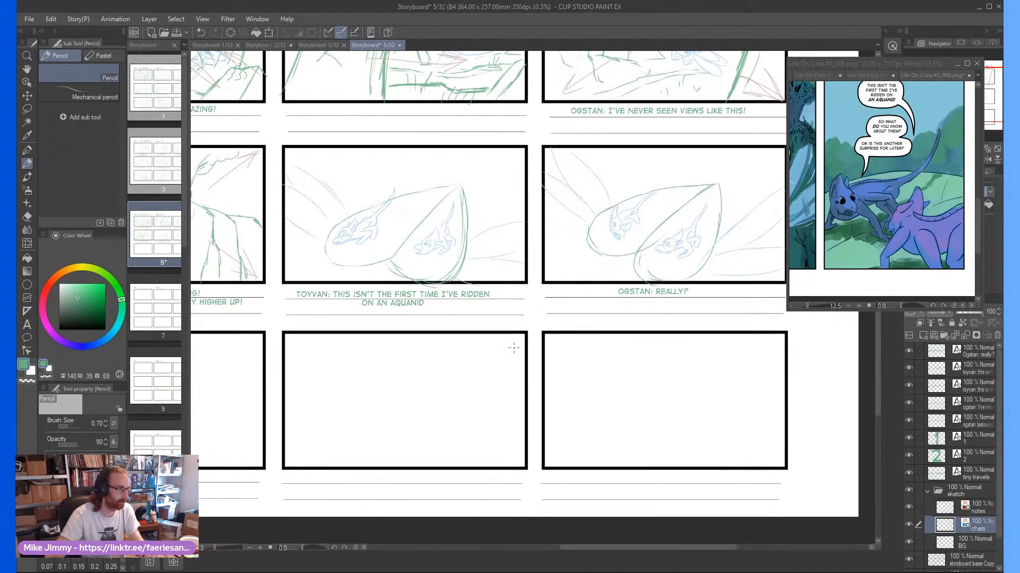
pyautogui.hscroll(-5, 513, 354)
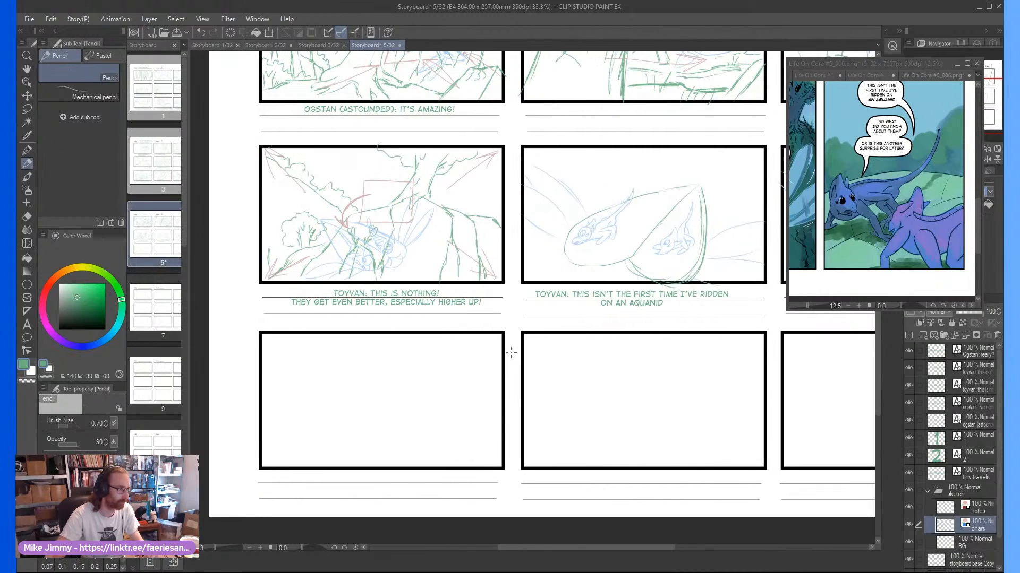
pyautogui.hscroll(-3, 510, 341)
pyautogui.scroll(2, 319, 410)
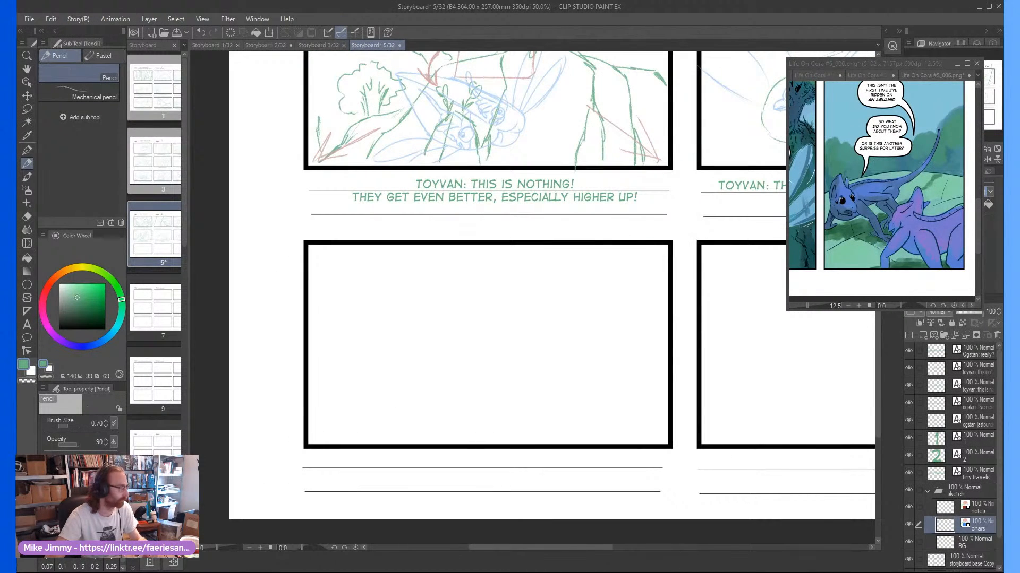
pyautogui.click(964, 548)
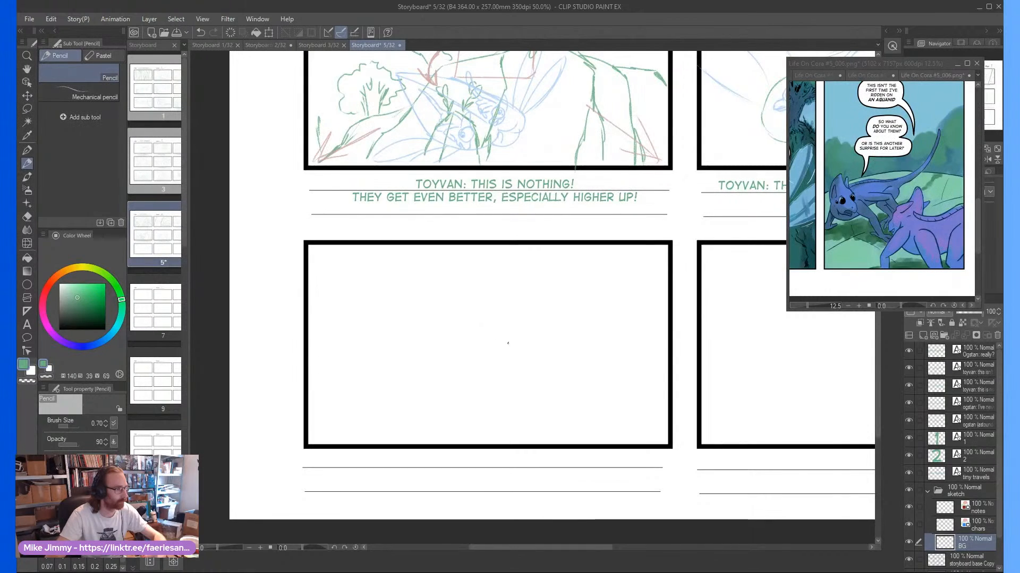
pyautogui.scroll(-1, 518, 338)
pyautogui.scroll(-3, 518, 337)
pyautogui.scroll(2, 537, 302)
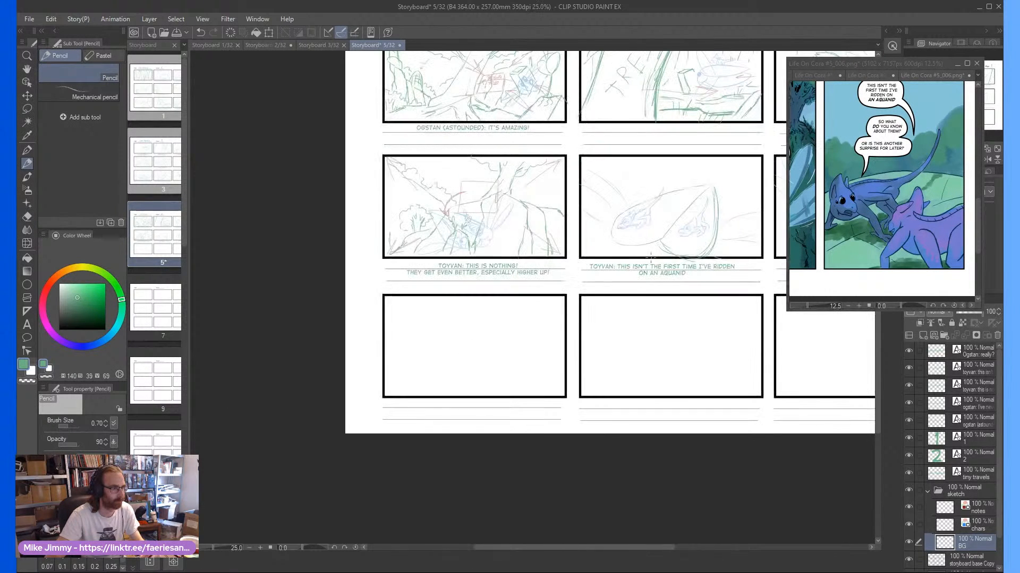
pyautogui.scroll(3, 461, 332)
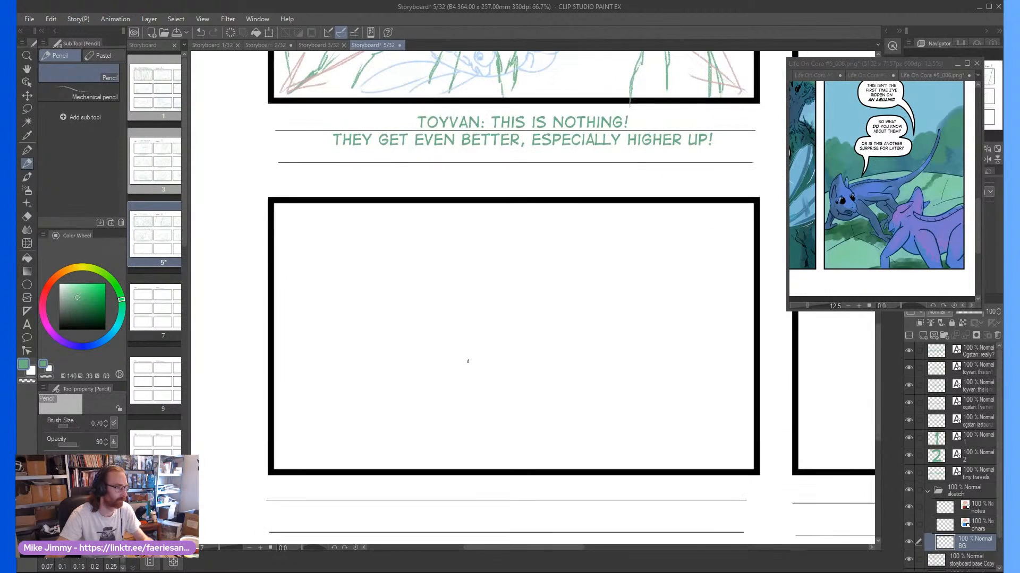
pyautogui.moveTo(487, 406)
pyautogui.mouseDown()
pyautogui.moveTo(396, 417)
pyautogui.moveTo(418, 356)
pyautogui.moveTo(391, 385)
pyautogui.moveTo(479, 315)
pyautogui.moveTo(590, 287)
pyautogui.moveTo(528, 331)
pyautogui.moveTo(481, 406)
pyautogui.moveTo(464, 398)
pyautogui.moveTo(461, 408)
pyautogui.moveTo(516, 430)
pyautogui.moveTo(571, 383)
pyautogui.moveTo(593, 319)
pyautogui.moveTo(585, 344)
pyautogui.moveTo(593, 308)
pyautogui.moveTo(524, 299)
pyautogui.mouseUp()
pyautogui.hotkey('ctrl', '-')
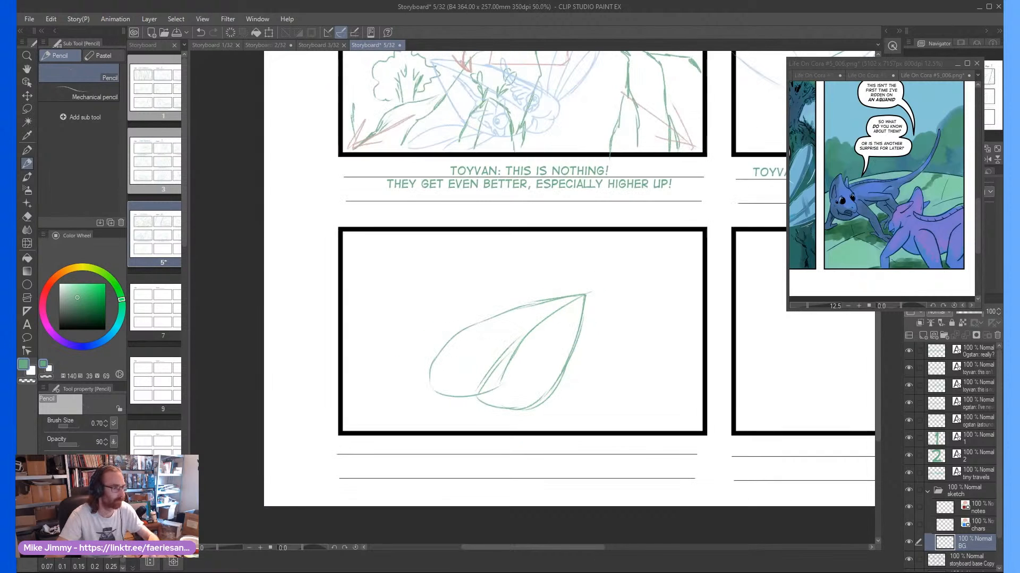
# On the chars layer, draw long wing shapes reaching from both sides of the third-row leaf towards the panel's edges
pyautogui.click(967, 526)
pyautogui.hotkey('ctrl', '+')
pyautogui.moveTo(521, 408); pyautogui.dragTo(600, 439)
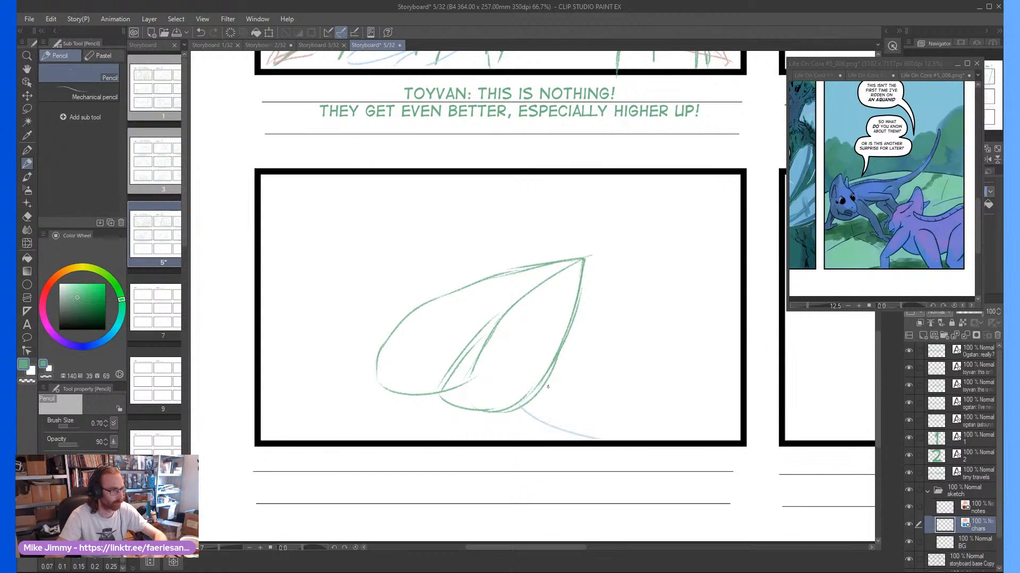
pyautogui.moveTo(550, 379); pyautogui.dragTo(660, 413)
pyautogui.moveTo(570, 383)
pyautogui.mouseDown()
pyautogui.moveTo(688, 340)
pyautogui.moveTo(739, 337)
pyautogui.moveTo(654, 391)
pyautogui.mouseUp()
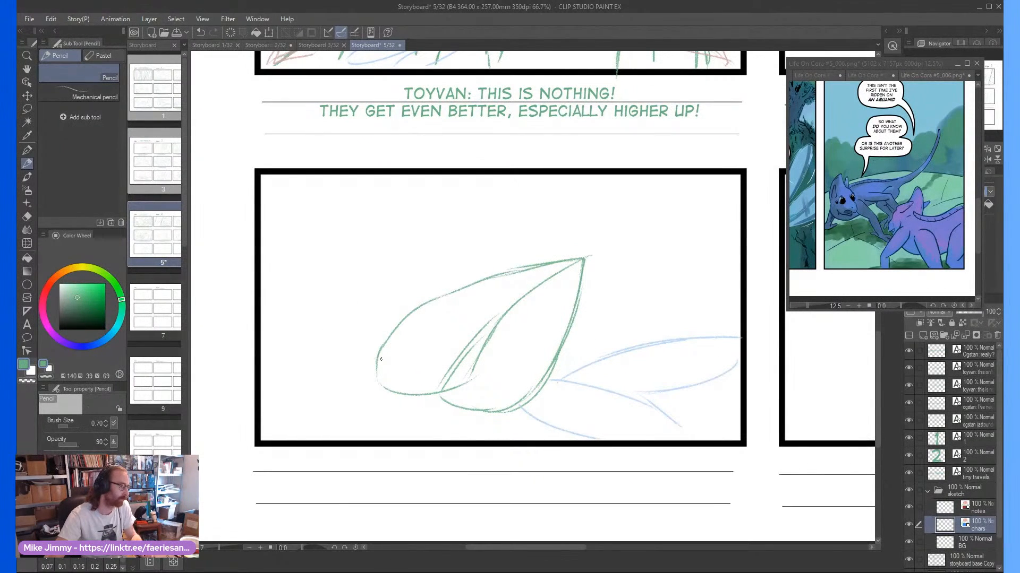
pyautogui.moveTo(381, 359); pyautogui.dragTo(245, 301)
pyautogui.moveTo(387, 332); pyautogui.dragTo(263, 277)
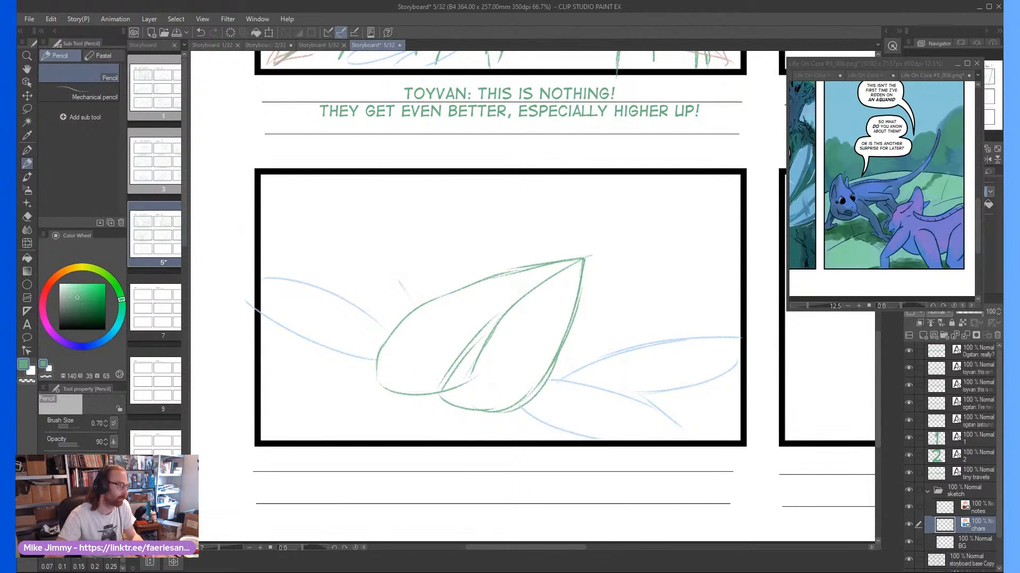
pyautogui.moveTo(399, 276)
pyautogui.mouseDown()
pyautogui.moveTo(313, 218)
pyautogui.moveTo(274, 204)
pyautogui.mouseUp()
pyautogui.moveTo(259, 238); pyautogui.dragTo(291, 275)
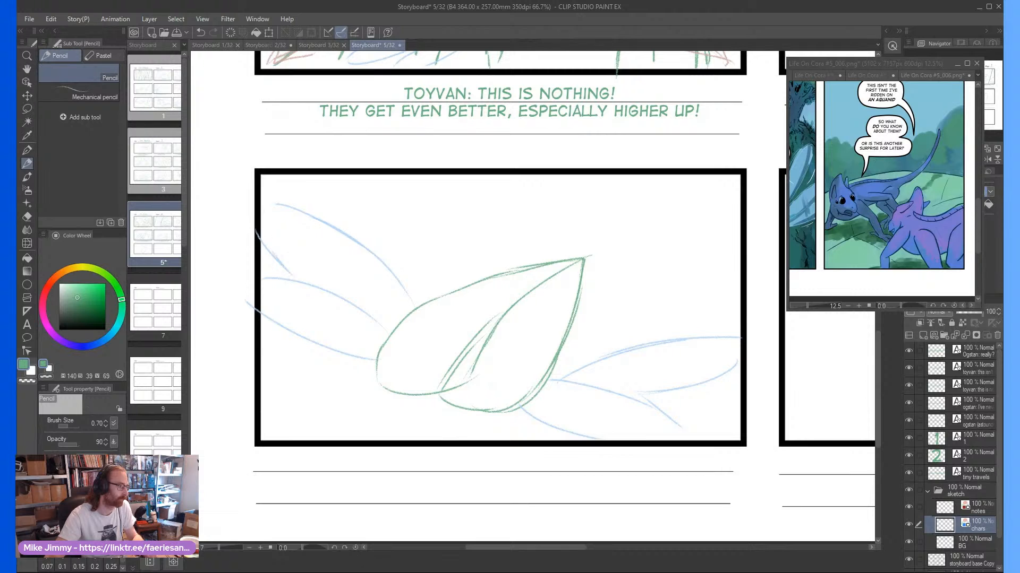
# On the chars layer, sketch a rider's head with pointed ear, eye and mouth in the left lobe of the third-row leaf
pyautogui.scroll(2, 479, 376)
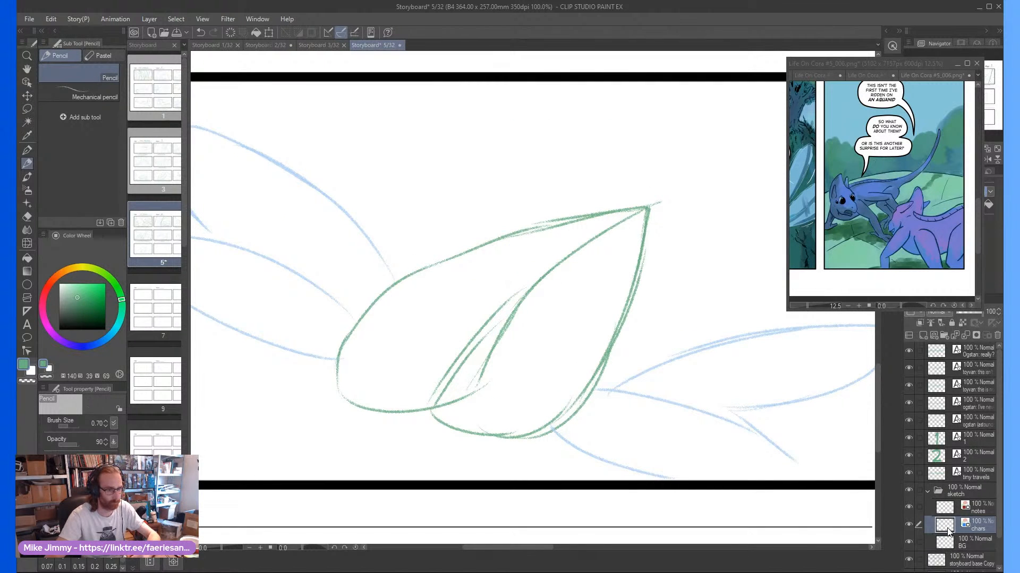
pyautogui.click(970, 547)
pyautogui.click(970, 523)
pyautogui.scroll(1, 405, 358)
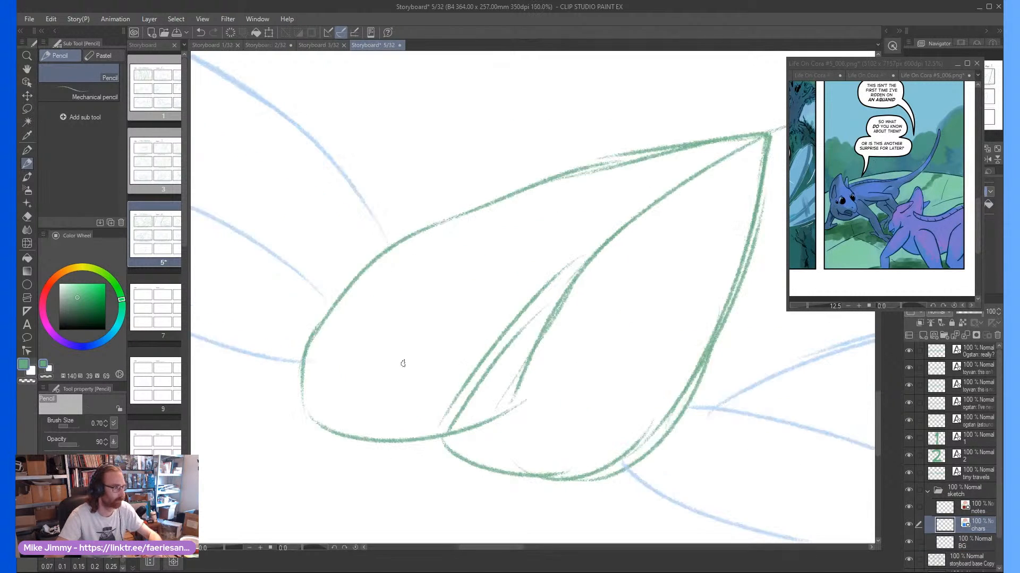
pyautogui.scroll(-3, 405, 353)
pyautogui.scroll(3, 395, 336)
pyautogui.moveTo(410, 366)
pyautogui.mouseDown()
pyautogui.moveTo(437, 334)
pyautogui.moveTo(428, 342)
pyautogui.moveTo(405, 317)
pyautogui.moveTo(397, 364)
pyautogui.mouseUp()
pyautogui.moveTo(430, 324)
pyautogui.mouseDown()
pyautogui.moveTo(410, 277)
pyautogui.moveTo(392, 324)
pyautogui.moveTo(383, 319)
pyautogui.moveTo(406, 326)
pyautogui.moveTo(396, 324)
pyautogui.moveTo(393, 287)
pyautogui.moveTo(423, 338)
pyautogui.moveTo(393, 336)
pyautogui.moveTo(394, 345)
pyautogui.moveTo(413, 347)
pyautogui.moveTo(388, 350)
pyautogui.moveTo(451, 369)
pyautogui.moveTo(451, 395)
pyautogui.moveTo(410, 385)
pyautogui.moveTo(434, 396)
pyautogui.moveTo(425, 400)
pyautogui.moveTo(391, 376)
pyautogui.mouseUp()
pyautogui.scroll(1, 404, 337)
pyautogui.scroll(-2, 440, 298)
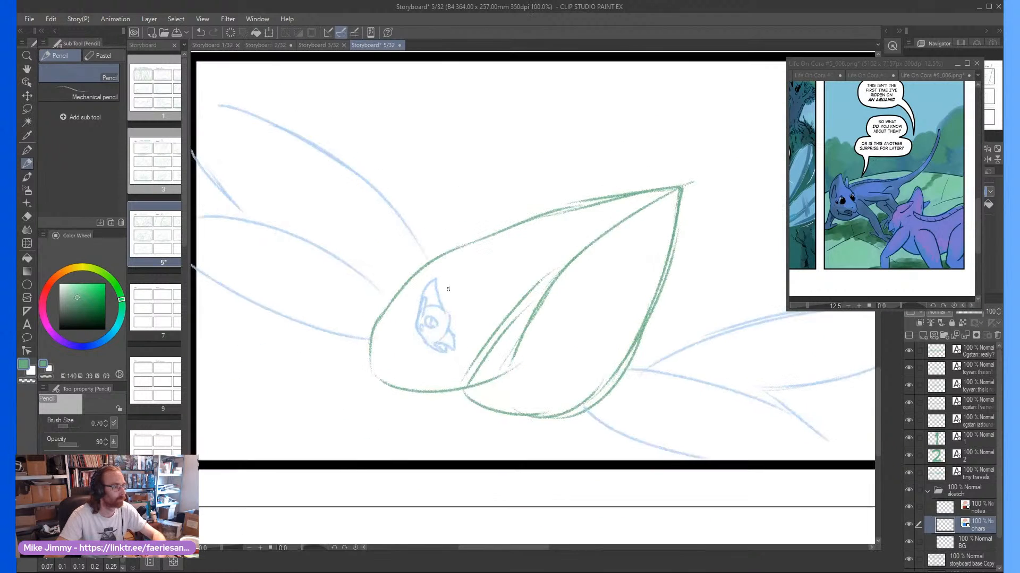
# Add the body, legs and long raised tail to the rider in the third-row leaf's left lobe
pyautogui.moveTo(431, 304)
pyautogui.mouseDown()
pyautogui.moveTo(558, 209)
pyautogui.moveTo(478, 293)
pyautogui.moveTo(484, 301)
pyautogui.moveTo(490, 285)
pyautogui.moveTo(487, 316)
pyautogui.moveTo(460, 323)
pyautogui.moveTo(478, 327)
pyautogui.moveTo(454, 344)
pyautogui.moveTo(476, 311)
pyautogui.moveTo(456, 316)
pyautogui.moveTo(486, 312)
pyautogui.mouseUp()
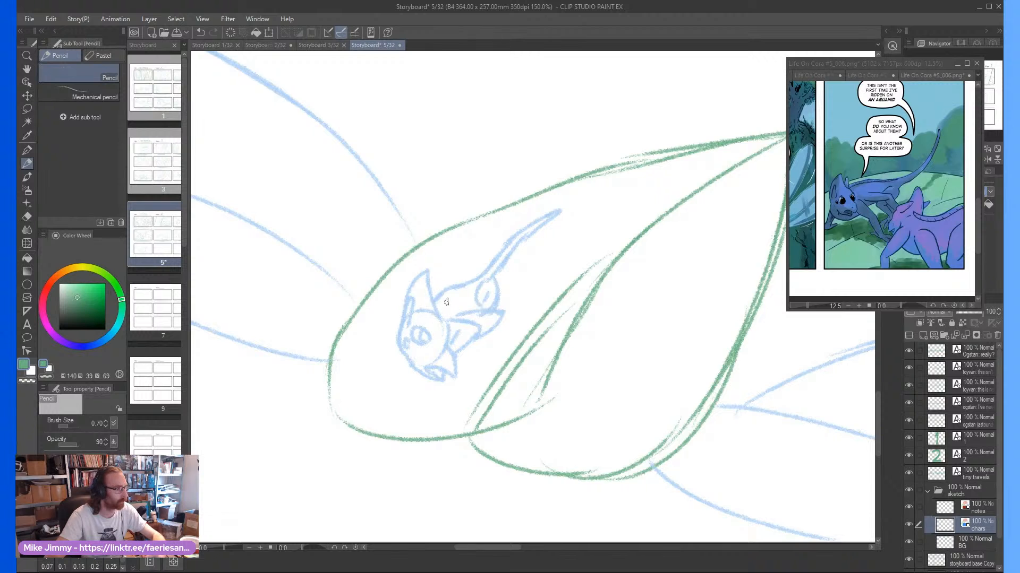
pyautogui.scroll(-3, 446, 302)
pyautogui.scroll(3, 510, 330)
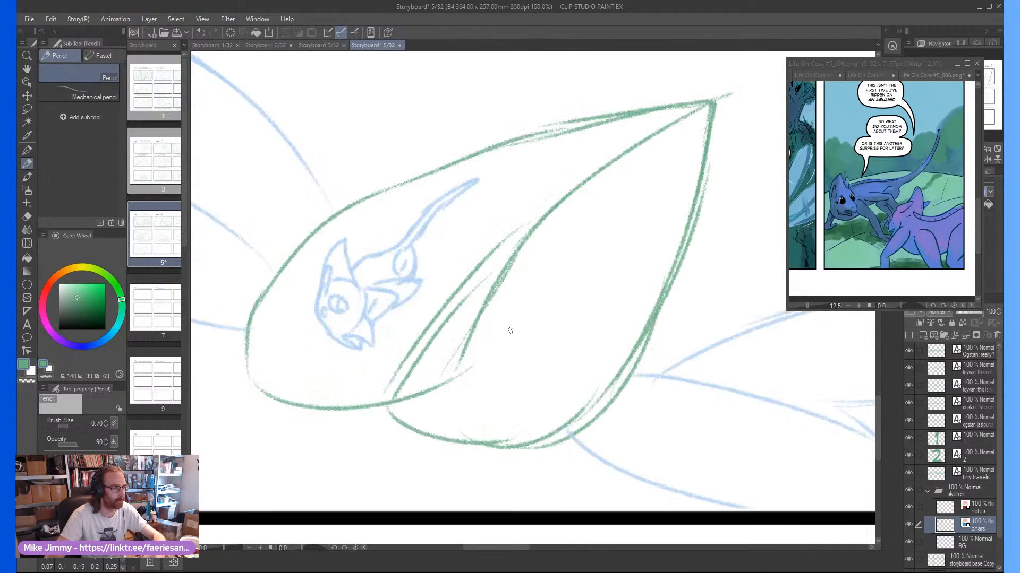
# On the BG layer, erase the stray inner lines in the third-row leaf's right lobe and return to the Pencil tool
pyautogui.press('e')
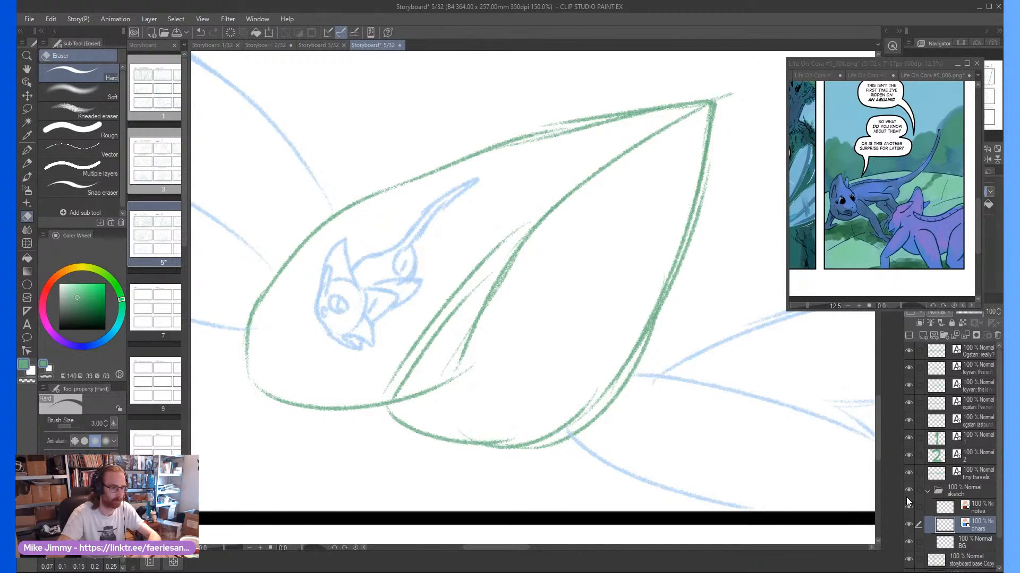
pyautogui.click(947, 541)
pyautogui.moveTo(455, 396)
pyautogui.mouseDown()
pyautogui.moveTo(468, 332)
pyautogui.moveTo(519, 279)
pyautogui.mouseUp()
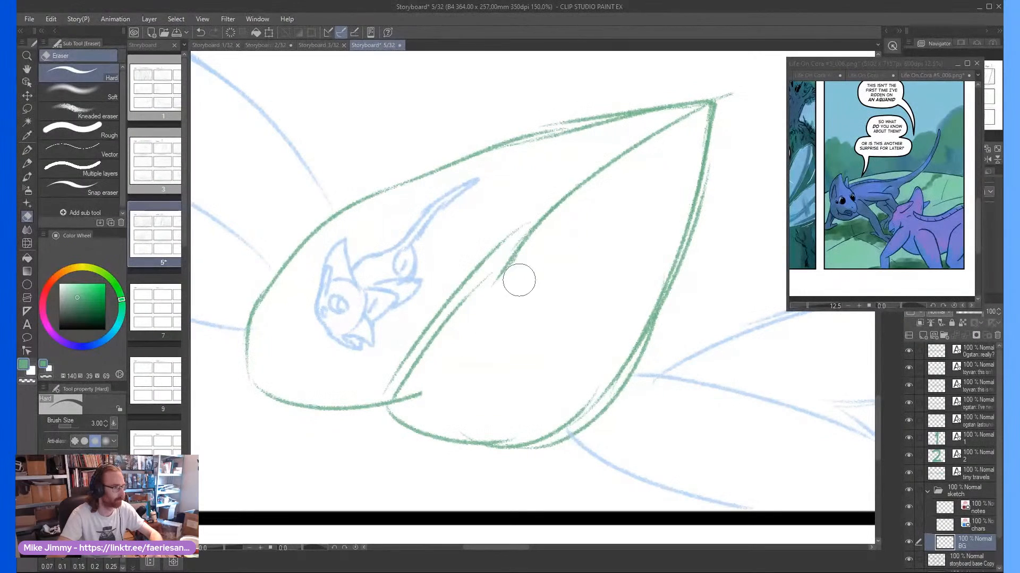
pyautogui.press('p')
pyautogui.scroll(-2, 520, 325)
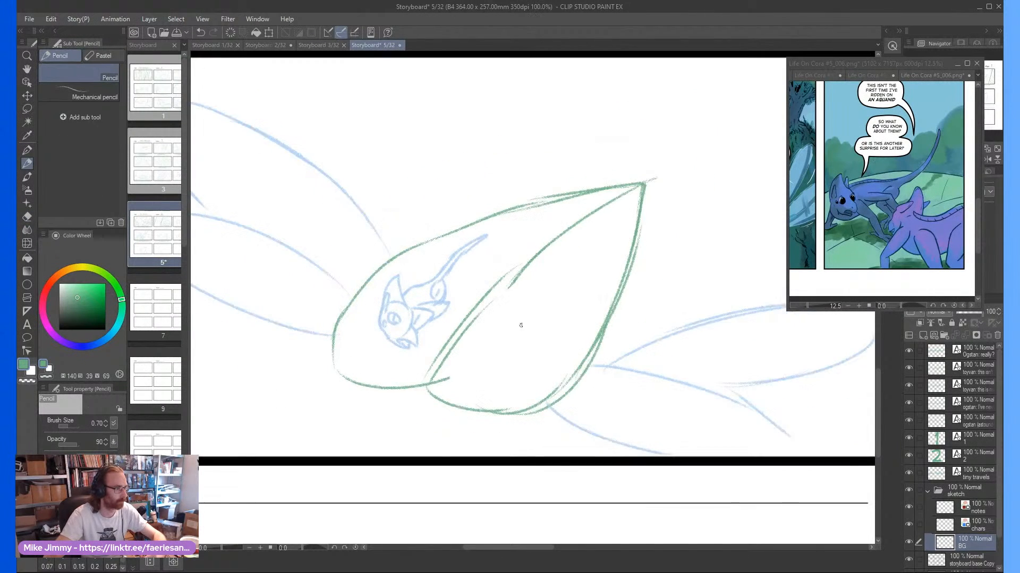
pyautogui.scroll(2, 521, 325)
pyautogui.moveTo(514, 376)
pyautogui.mouseDown()
pyautogui.moveTo(551, 350)
pyautogui.moveTo(535, 336)
pyautogui.mouseUp()
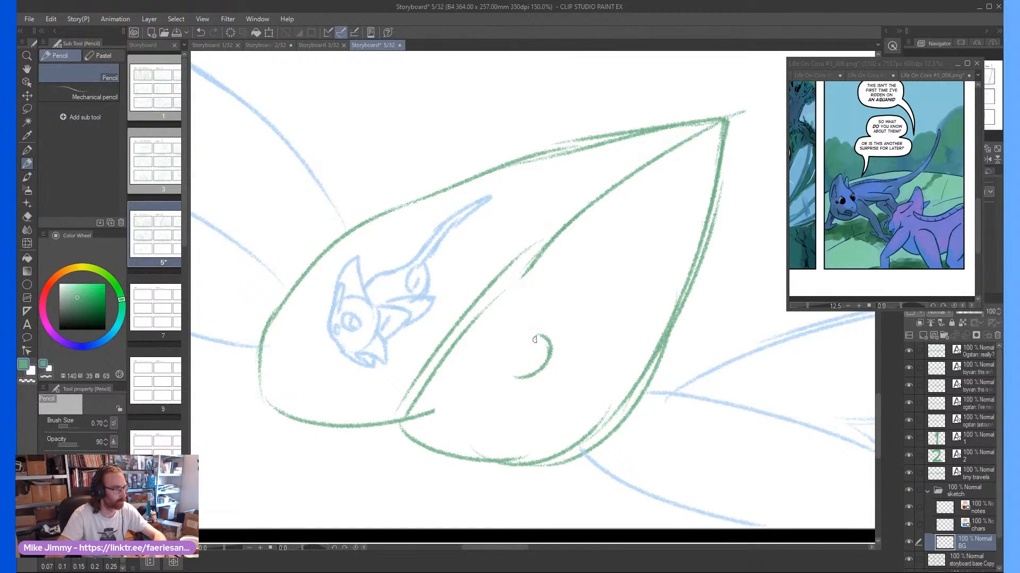
pyautogui.hotkey('ctrl', 'z')
pyautogui.hotkey('ctrl', 'z')
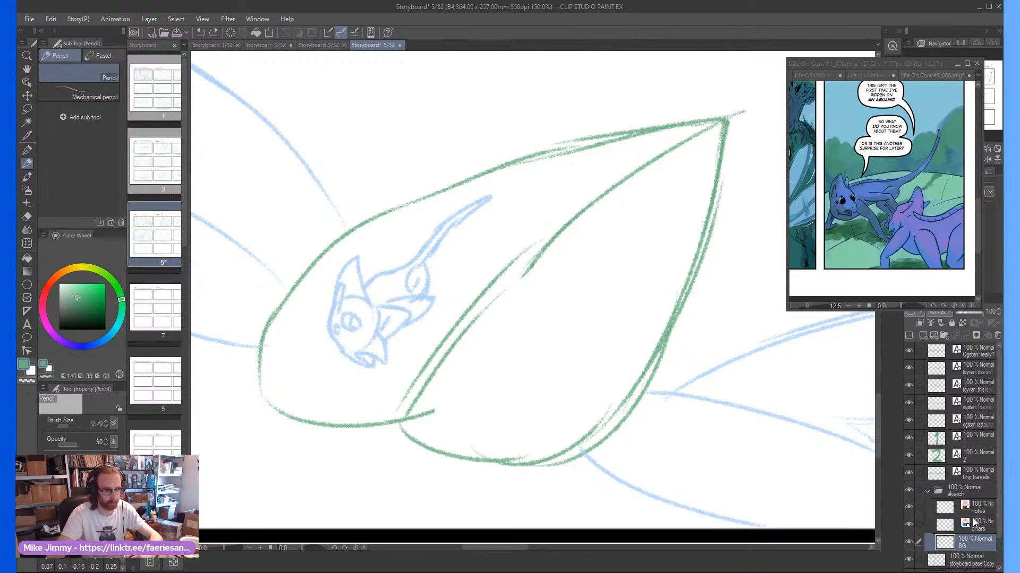
# On the chars layer, sketch a second rider with crested head, eye, ear, body, legs and raised tail in the third-row leaf's right lobe
pyautogui.click(976, 524)
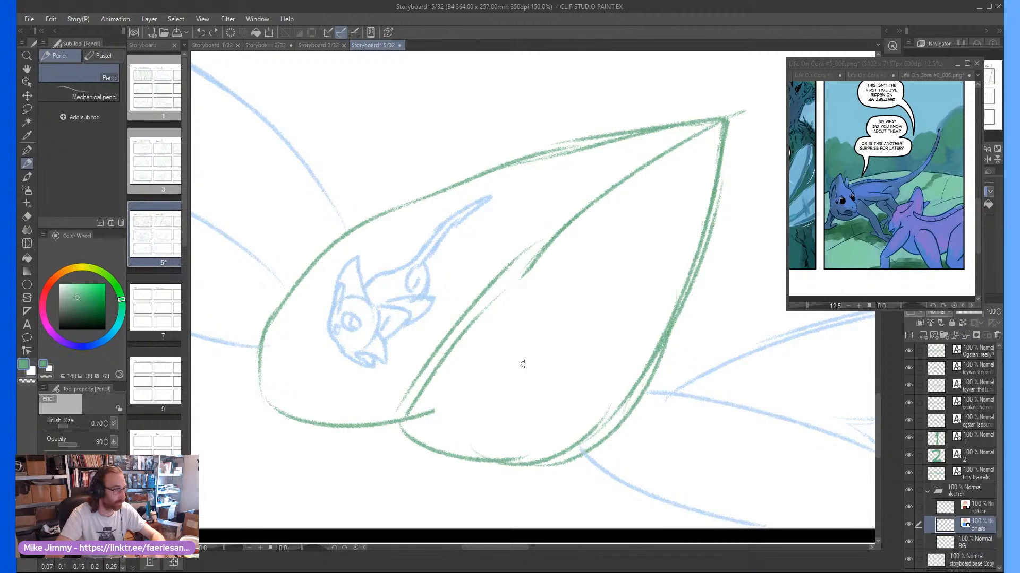
pyautogui.moveTo(523, 364)
pyautogui.mouseDown()
pyautogui.moveTo(550, 341)
pyautogui.moveTo(503, 350)
pyautogui.moveTo(553, 282)
pyautogui.moveTo(539, 337)
pyautogui.moveTo(557, 337)
pyautogui.moveTo(474, 380)
pyautogui.moveTo(515, 375)
pyautogui.moveTo(525, 341)
pyautogui.moveTo(512, 355)
pyautogui.mouseUp()
pyautogui.scroll(1, 527, 349)
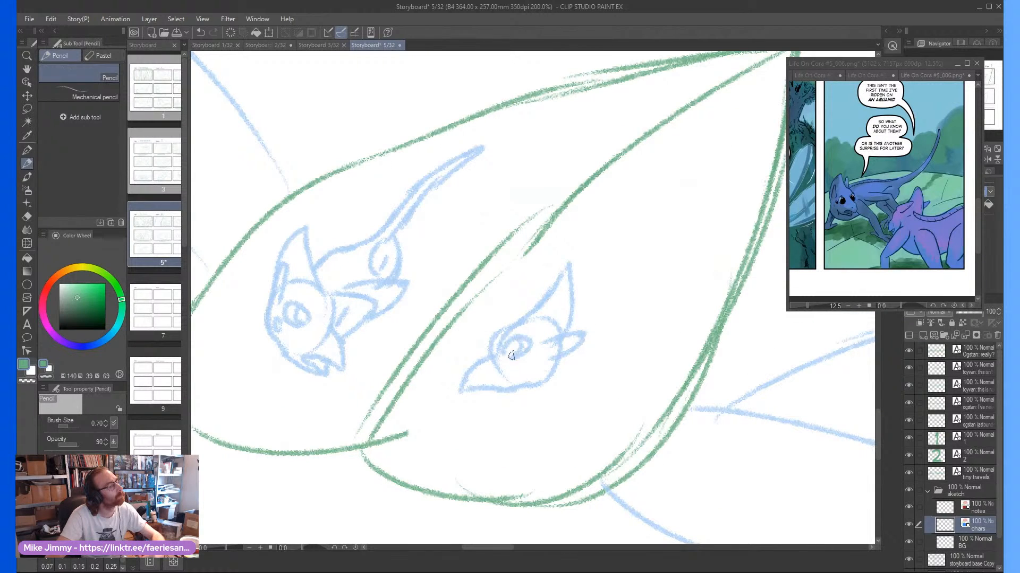
pyautogui.scroll(-1, 579, 355)
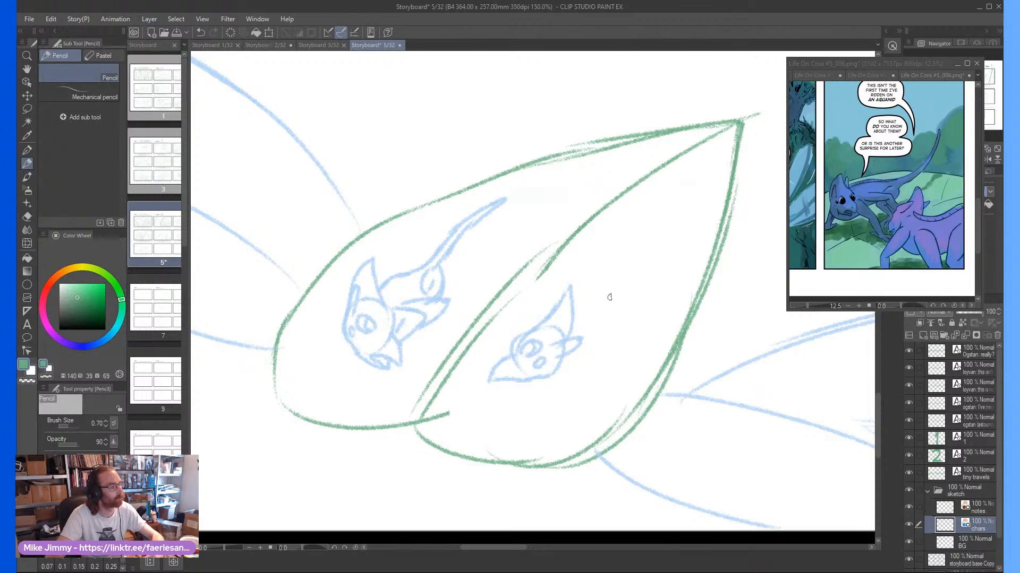
pyautogui.moveTo(576, 350)
pyautogui.mouseDown()
pyautogui.moveTo(608, 325)
pyautogui.moveTo(624, 257)
pyautogui.moveTo(617, 296)
pyautogui.moveTo(629, 249)
pyautogui.moveTo(661, 205)
pyautogui.moveTo(626, 232)
pyautogui.moveTo(598, 284)
pyautogui.moveTo(587, 347)
pyautogui.moveTo(581, 336)
pyautogui.moveTo(613, 329)
pyautogui.moveTo(609, 388)
pyautogui.moveTo(604, 349)
pyautogui.moveTo(575, 356)
pyautogui.mouseUp()
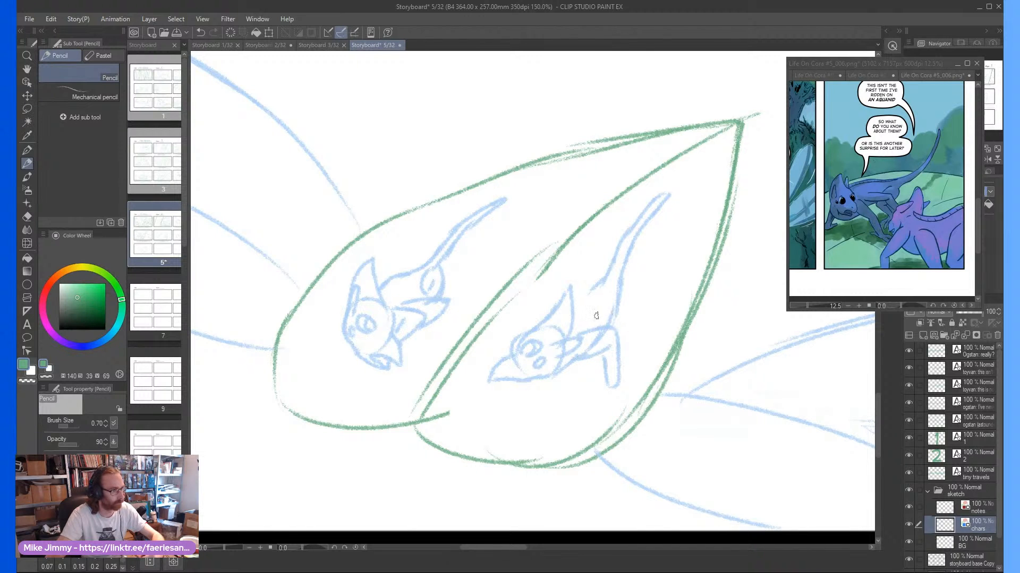
pyautogui.moveTo(596, 316)
pyautogui.mouseDown()
pyautogui.moveTo(632, 300)
pyautogui.moveTo(640, 361)
pyautogui.moveTo(614, 297)
pyautogui.moveTo(602, 310)
pyautogui.mouseUp()
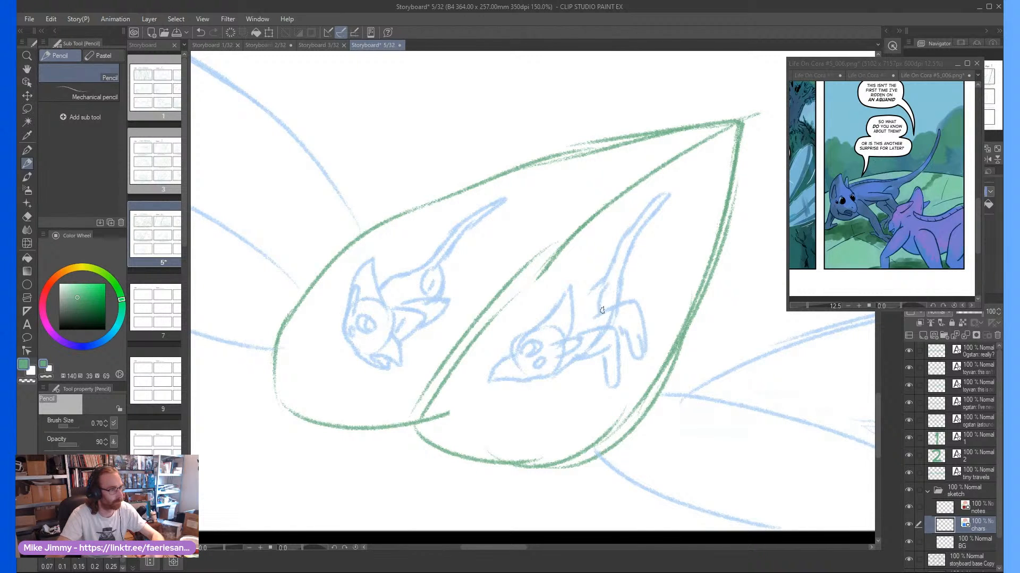
# Start a text caption on the lines below the third-row leaf panel reading "ogstan: so what do you know about them?"
pyautogui.scroll(-3, 584, 297)
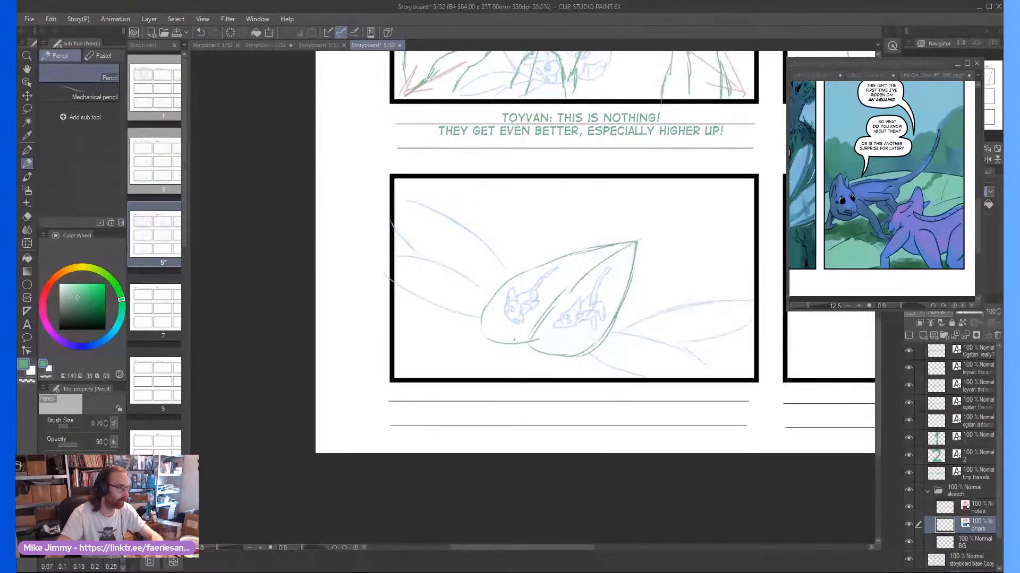
pyautogui.moveTo(514, 340); pyautogui.dragTo(520, 345)
pyautogui.click(27, 324)
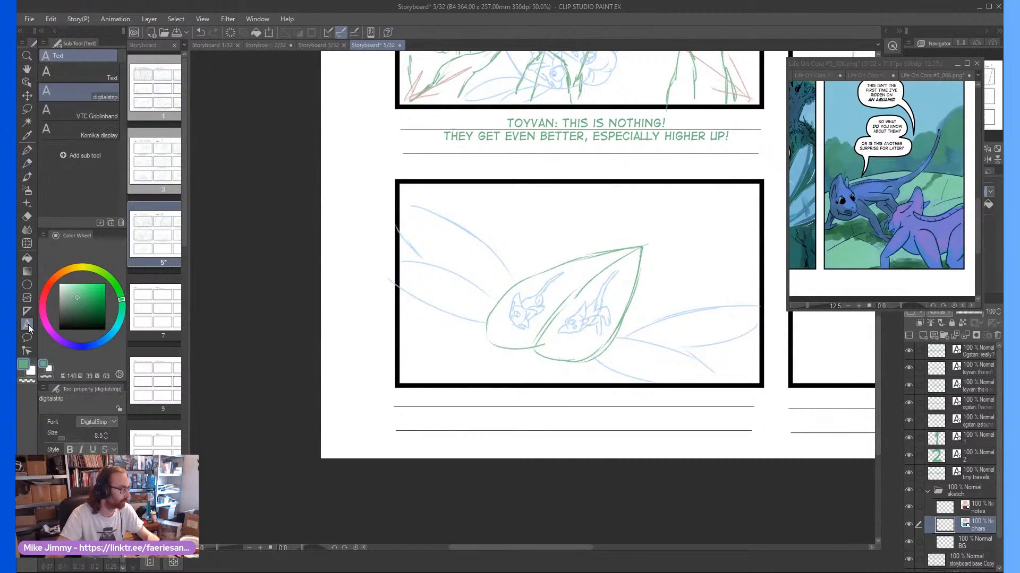
pyautogui.click(436, 399)
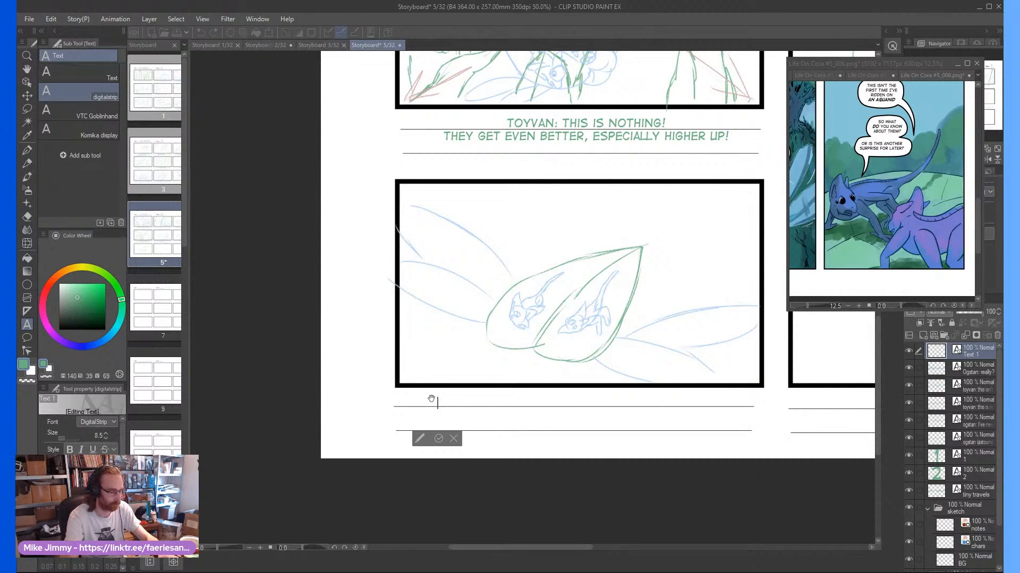
pyautogui.write('ogstan: ')
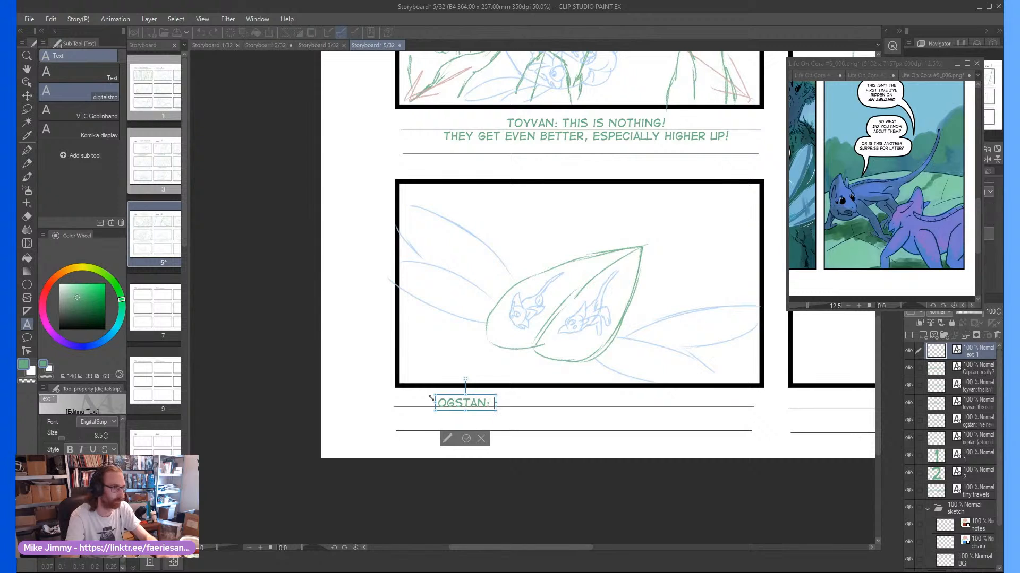
pyautogui.write('so what ')
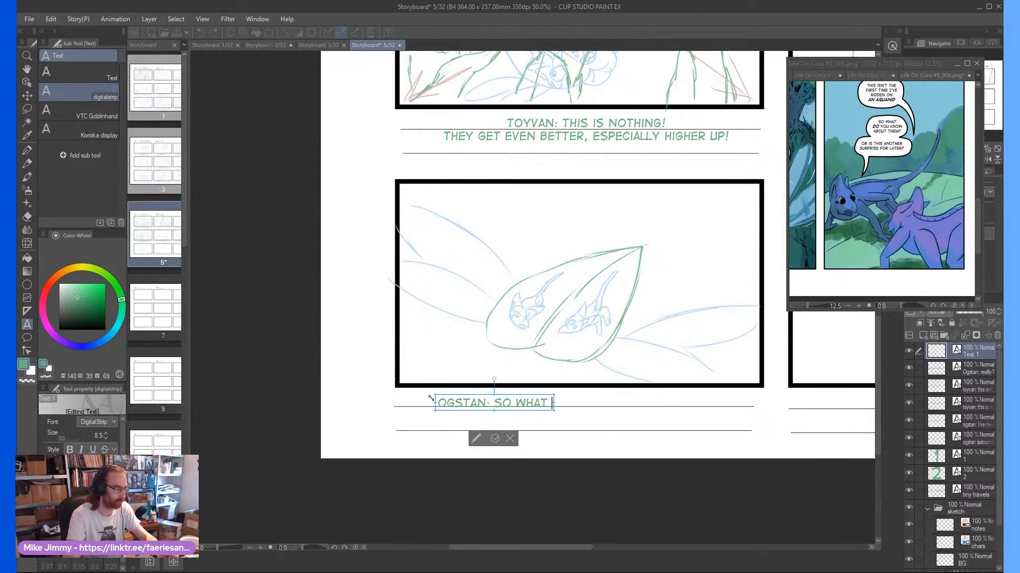
pyautogui.write('do')
pyautogui.press('BackSpace')
pyautogui.press('BackSpace')
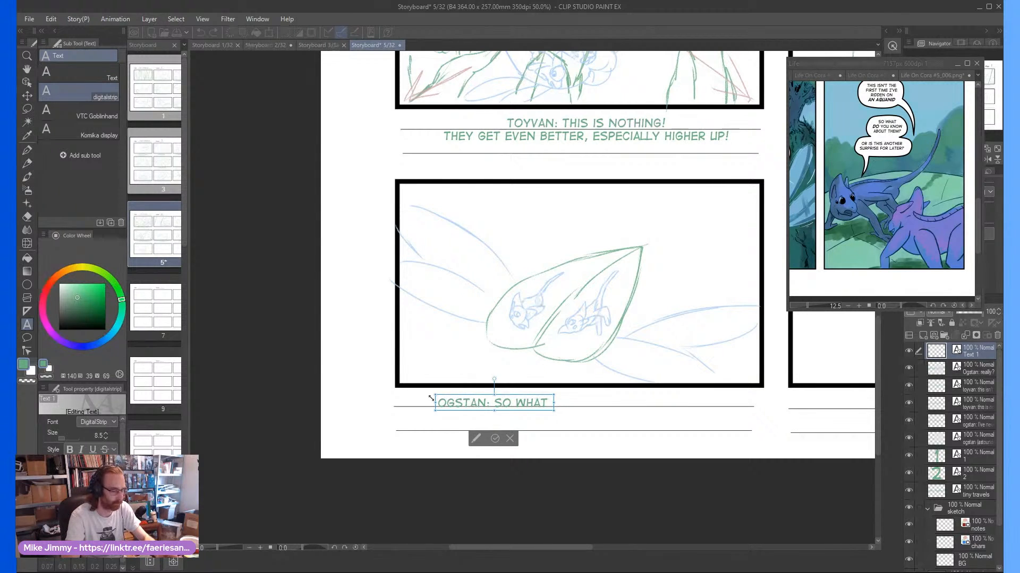
pyautogui.write('do you know a')
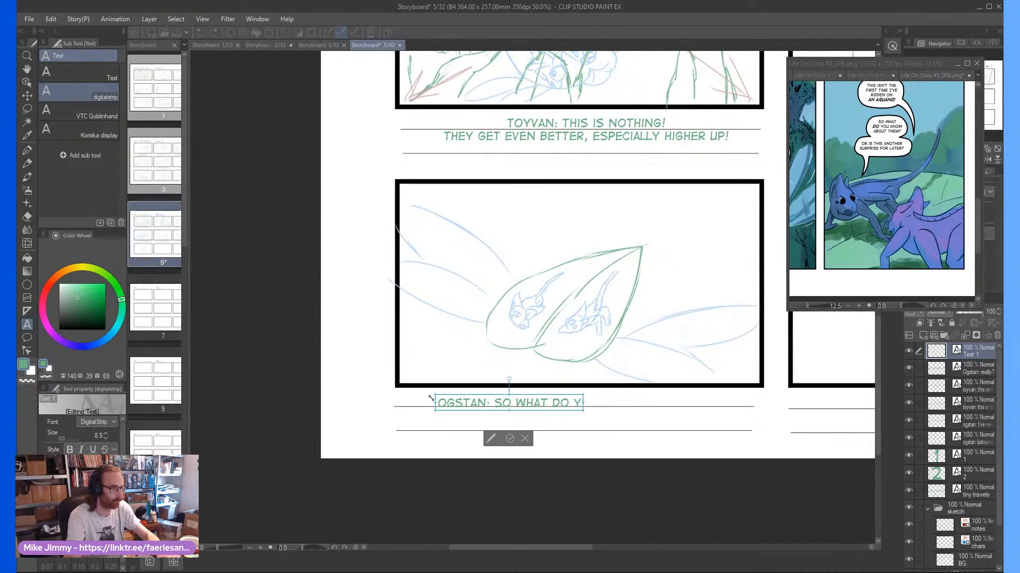
pyautogui.write('bout them?')
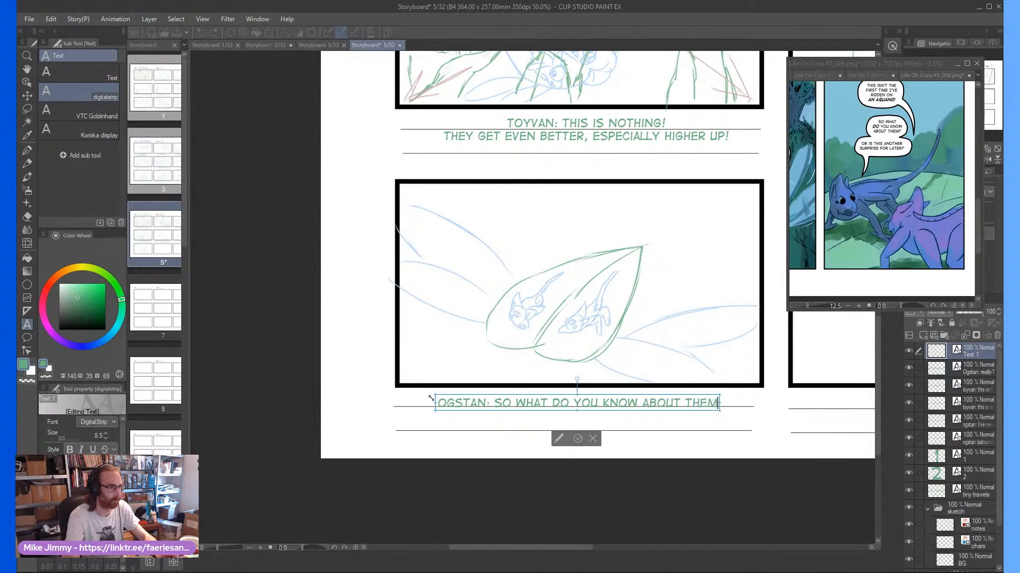
pyautogui.press('Return')
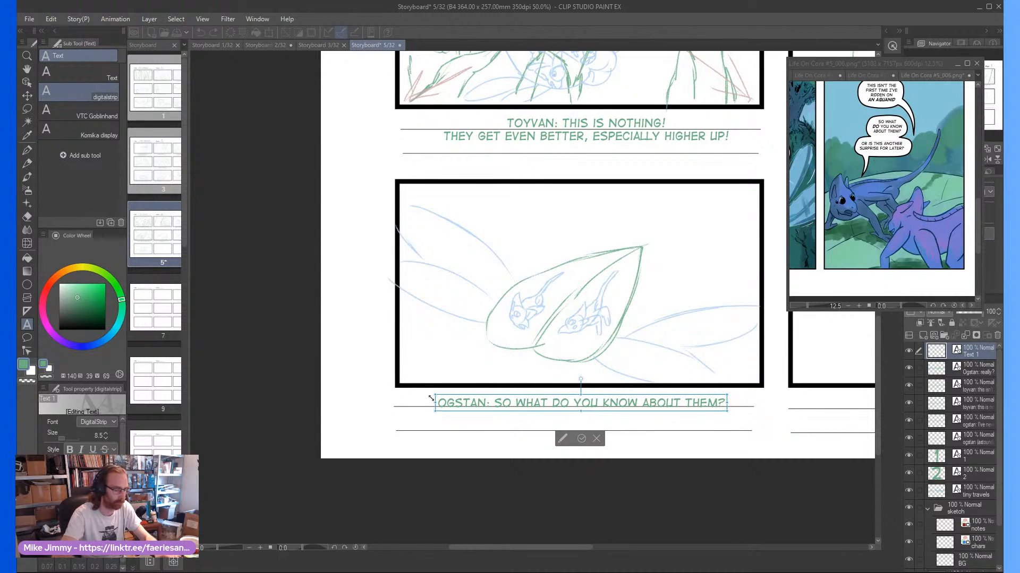
# Add the second caption line "or is this another surprise for later?" and commit the text
pyautogui.write('or is this another surp')
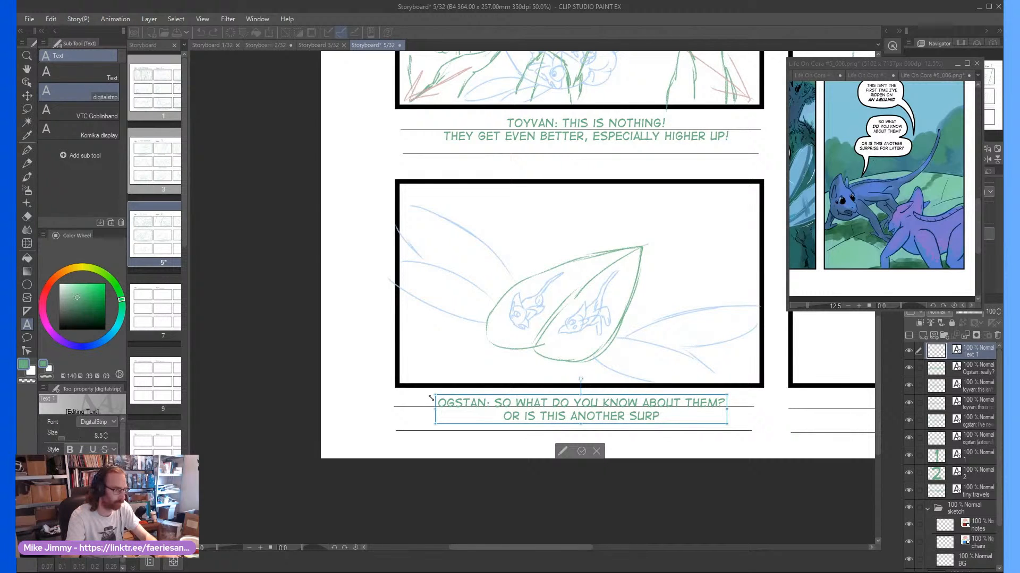
pyautogui.write('rise for later')
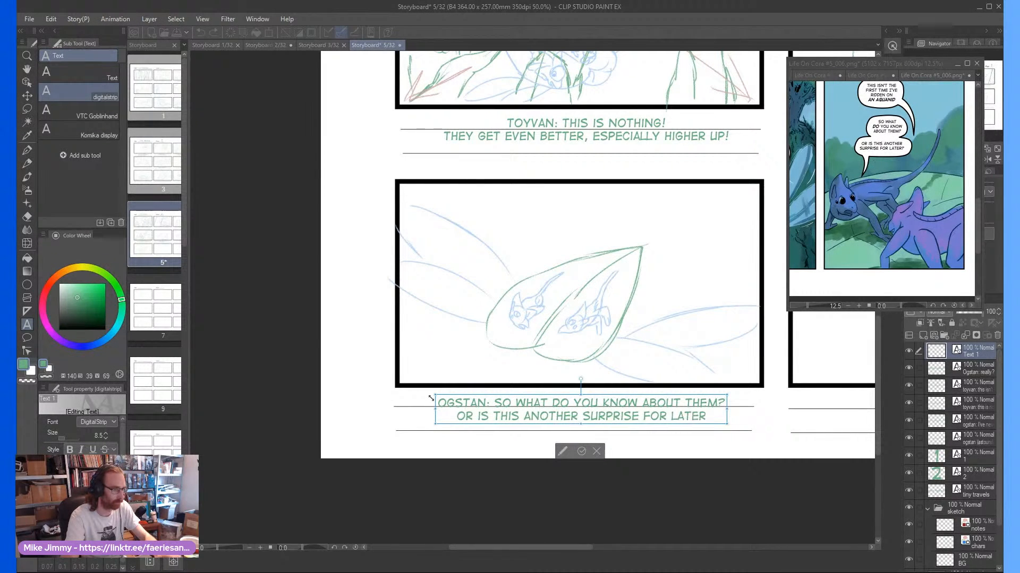
pyautogui.write('?')
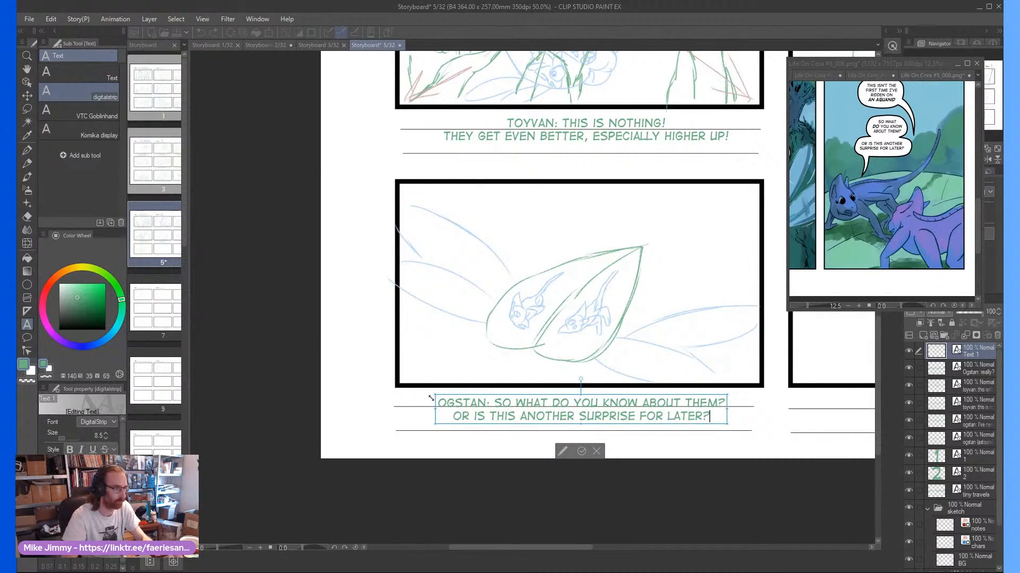
pyautogui.click(583, 450)
# Nudge the Ogstan caption slightly up and left on its caption lines and save the storyboard
pyautogui.moveTo(610, 399); pyautogui.dragTo(607, 396)
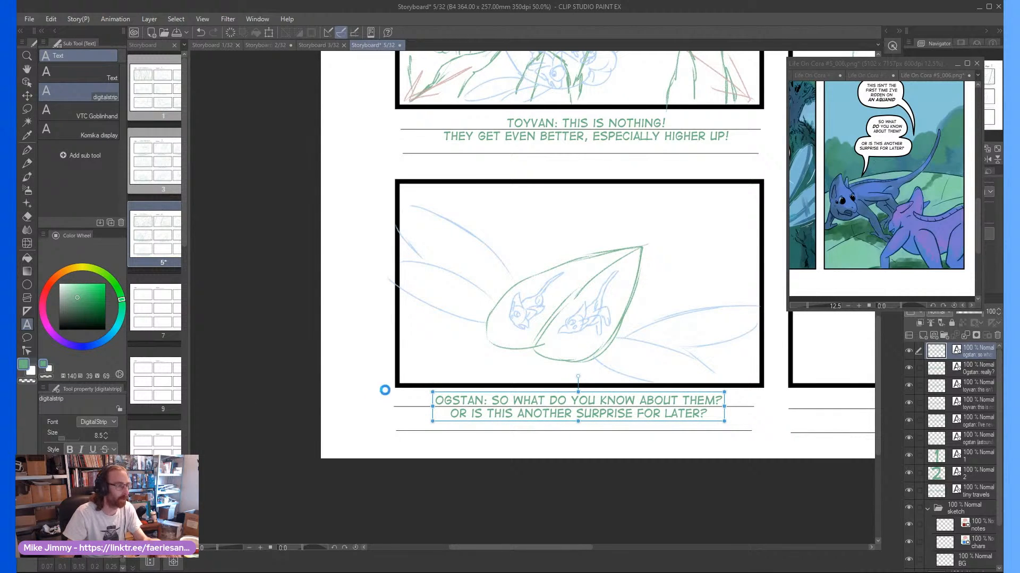
pyautogui.hotkey('ctrl', 's')
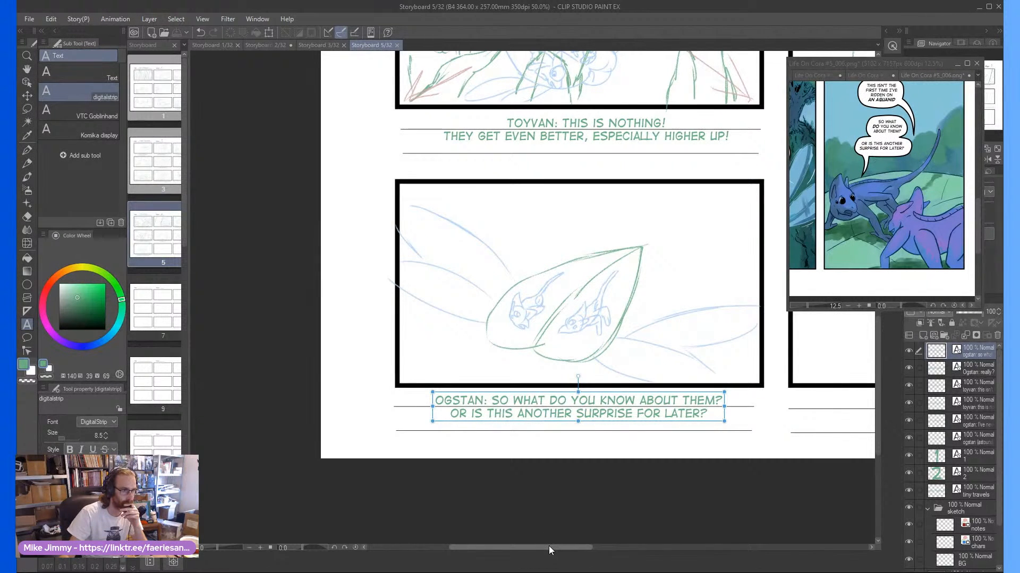
# Switch the comic reference window to page Life On Cora #5_007.png and enlarge its upper panels
pyautogui.moveTo(549, 547); pyautogui.dragTo(629, 546)
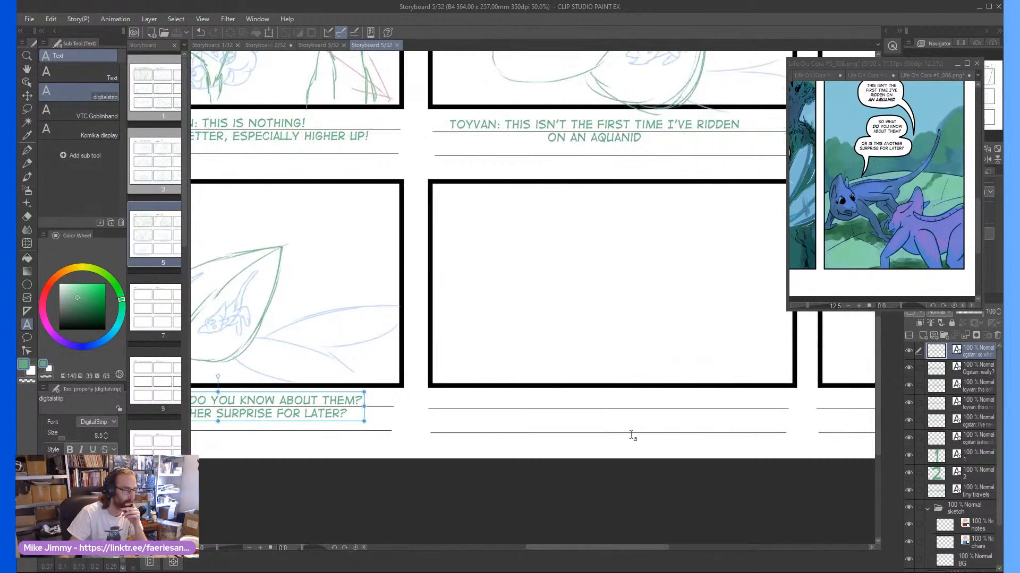
pyautogui.scroll(-2, 633, 432)
pyautogui.click(928, 76)
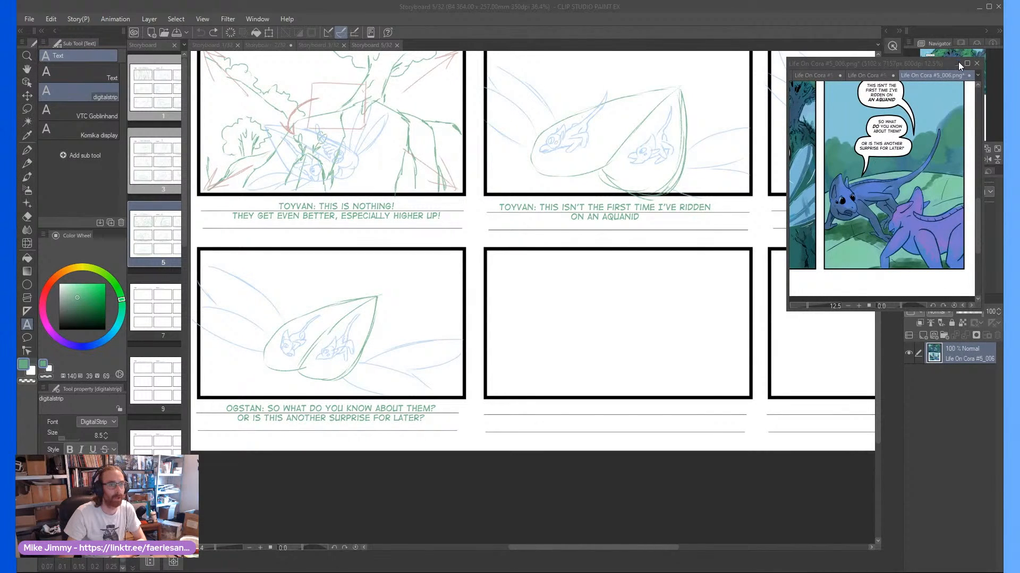
pyautogui.click(978, 73)
pyautogui.click(951, 159)
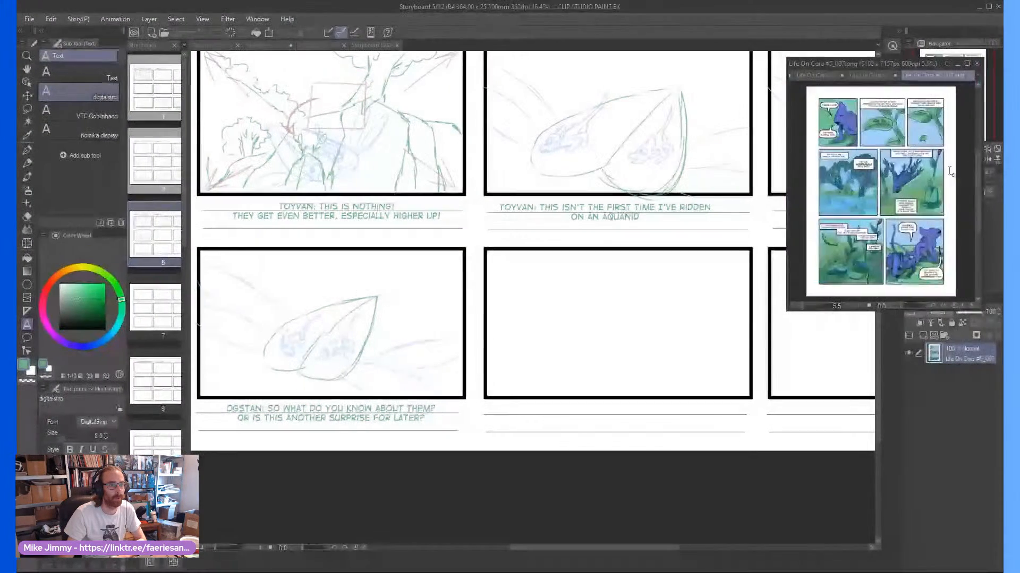
pyautogui.scroll(2, 843, 96)
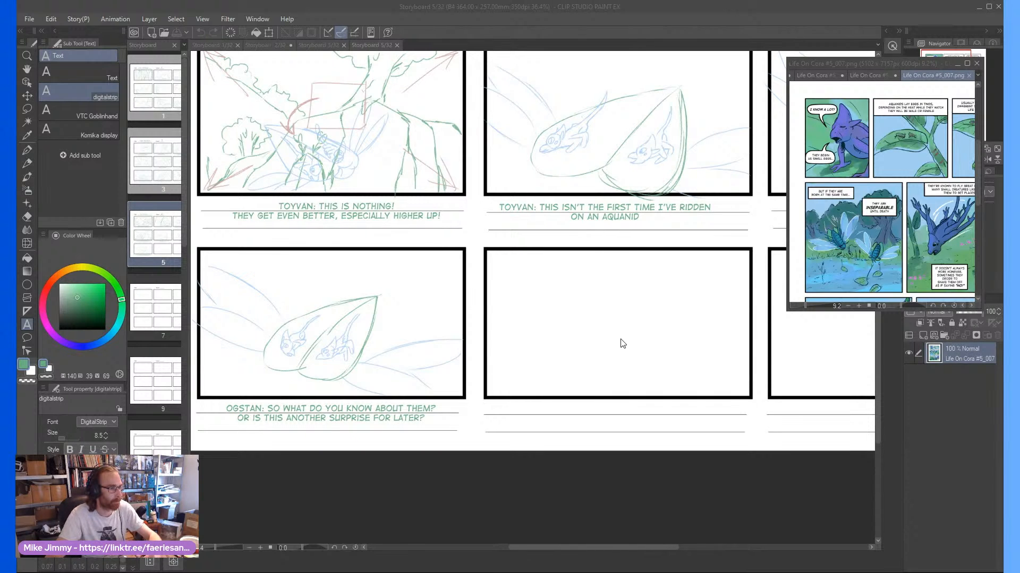
# On the BG layer, sketch the leaf's curved edge with the Pencil across the upper-left corner of the third row's empty second panel
pyautogui.click(605, 313)
pyautogui.scroll(1, 629, 330)
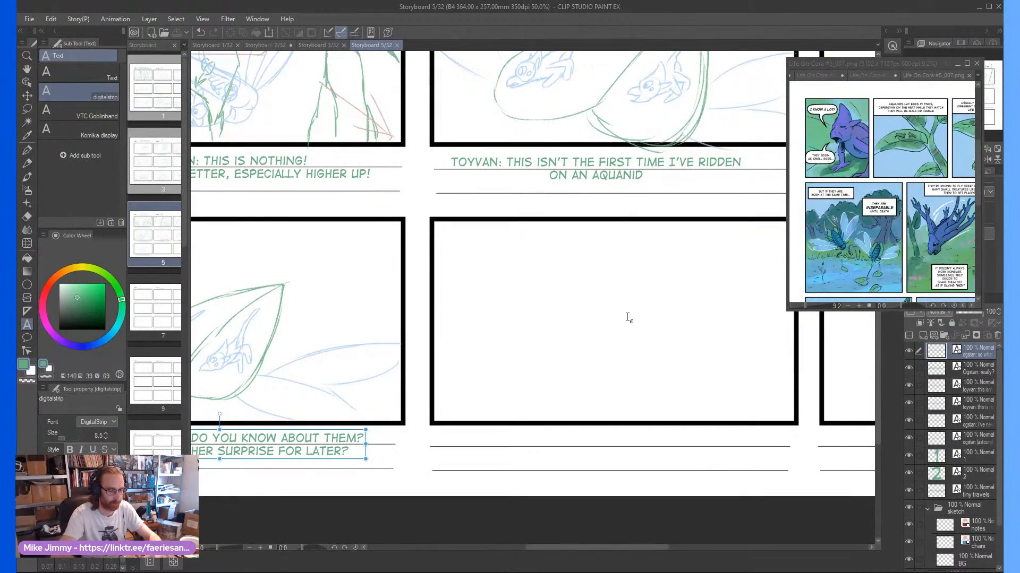
pyautogui.press('p')
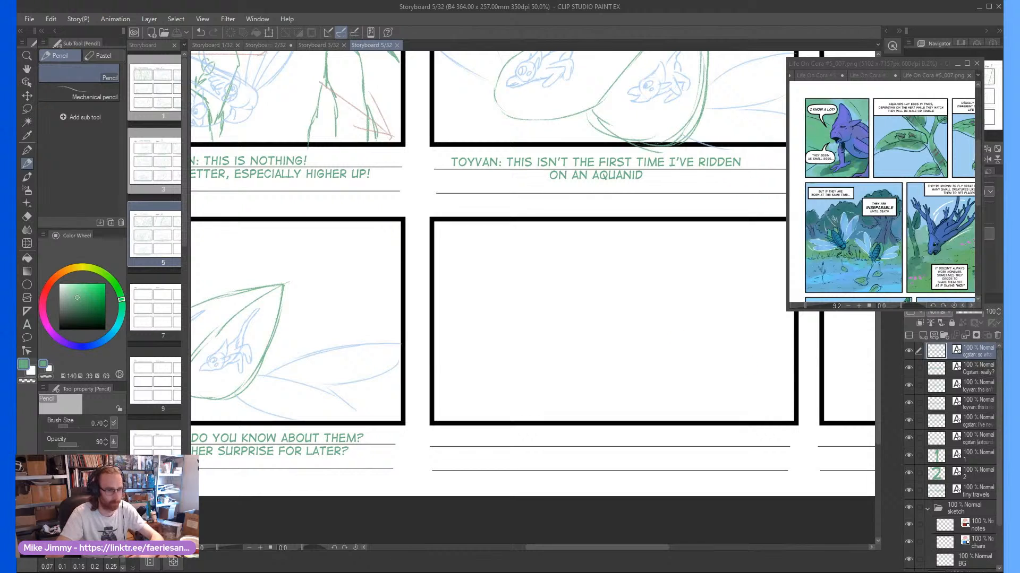
pyautogui.click(975, 560)
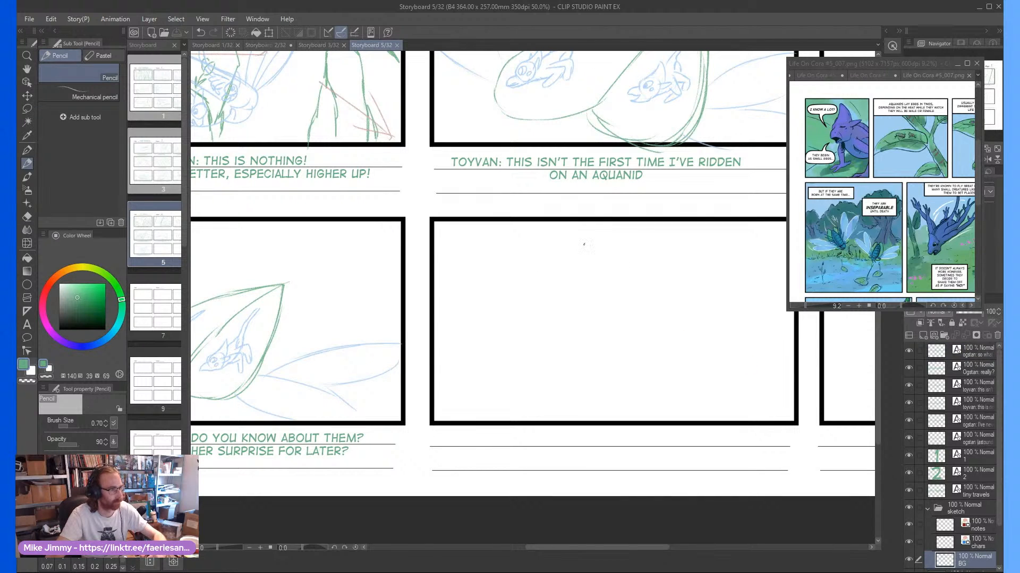
pyautogui.moveTo(609, 233); pyautogui.dragTo(486, 296)
pyautogui.moveTo(552, 259); pyautogui.dragTo(438, 337)
pyautogui.moveTo(502, 287); pyautogui.dragTo(440, 335)
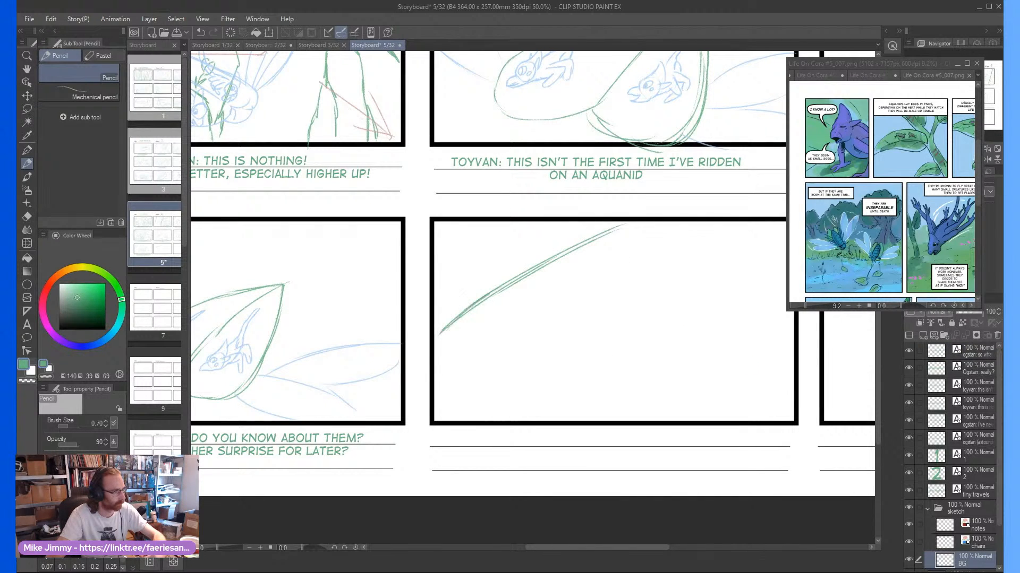
pyautogui.moveTo(502, 285)
pyautogui.mouseDown()
pyautogui.moveTo(553, 251)
pyautogui.moveTo(631, 223)
pyautogui.mouseUp()
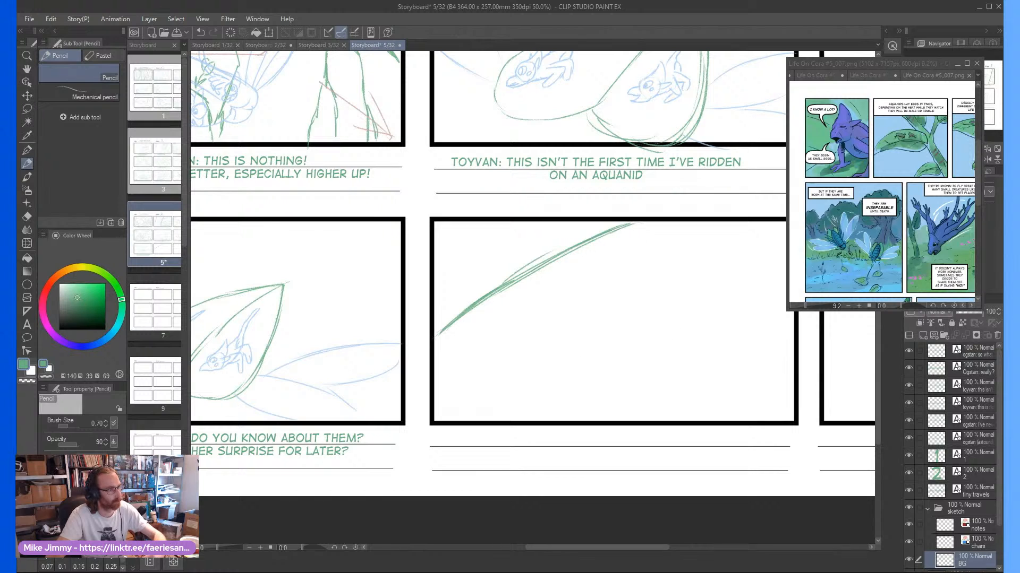
# Draw the leaf's opposite curved edge across the second panel's lower-right corner on the BG layer
pyautogui.click(946, 541)
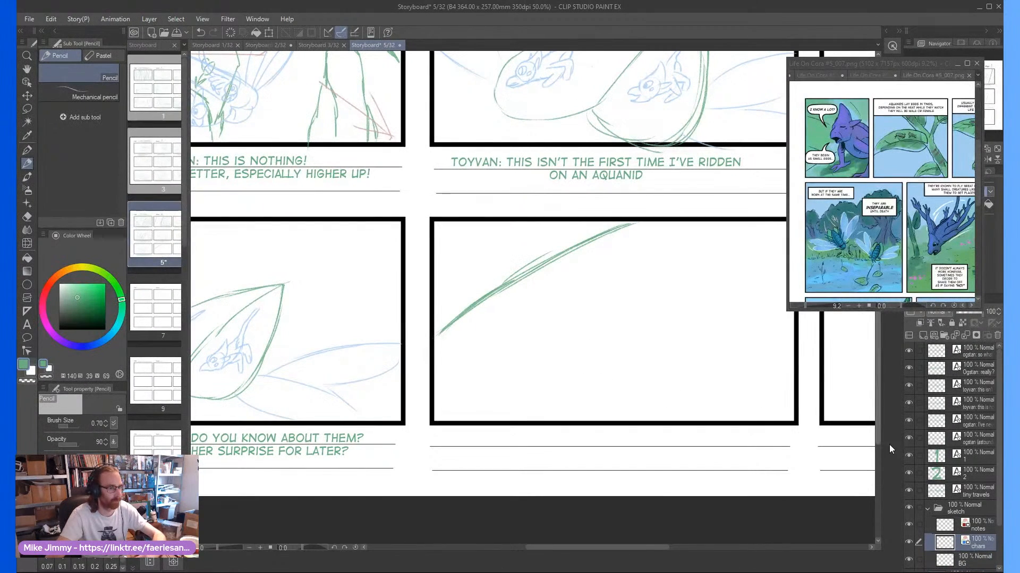
pyautogui.click(950, 558)
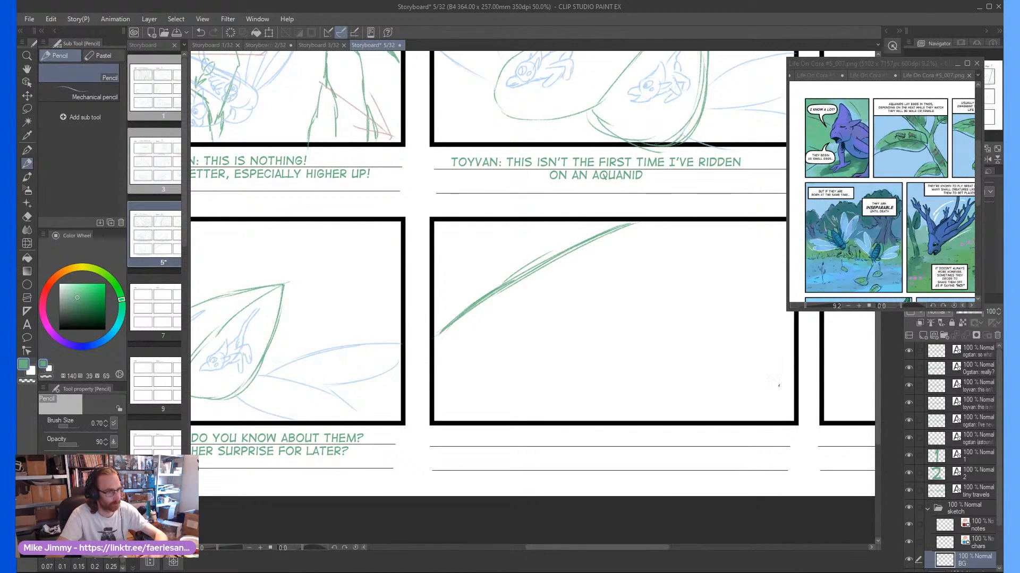
pyautogui.moveTo(796, 371)
pyautogui.mouseDown()
pyautogui.moveTo(697, 432)
pyautogui.moveTo(704, 422)
pyautogui.mouseUp()
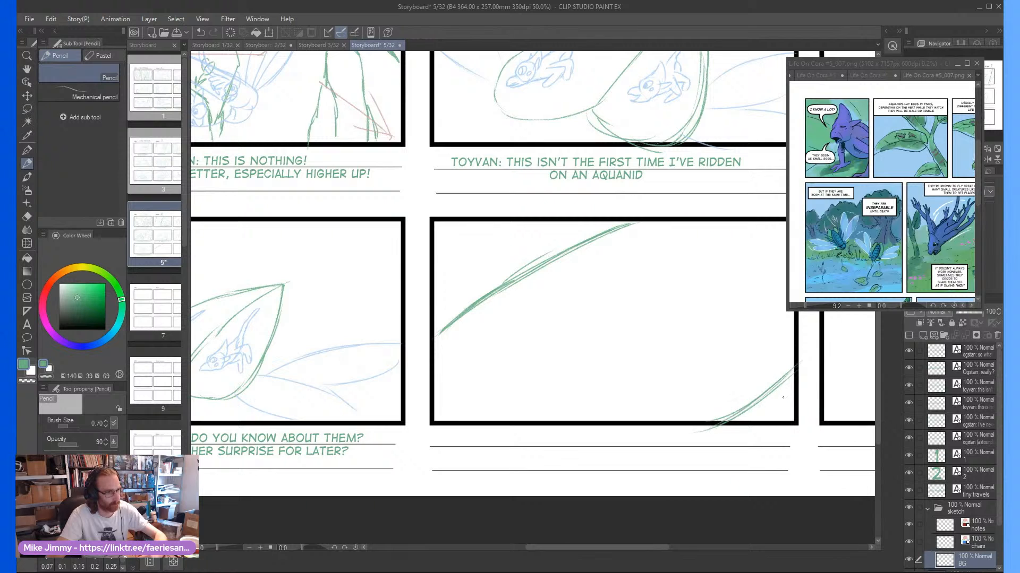
# On the chars layer, sketch Toyvan's round head with pointed crest, ear and closed eyes in the third row's second panel
pyautogui.click(972, 542)
pyautogui.hotkey('ctrl', '+')
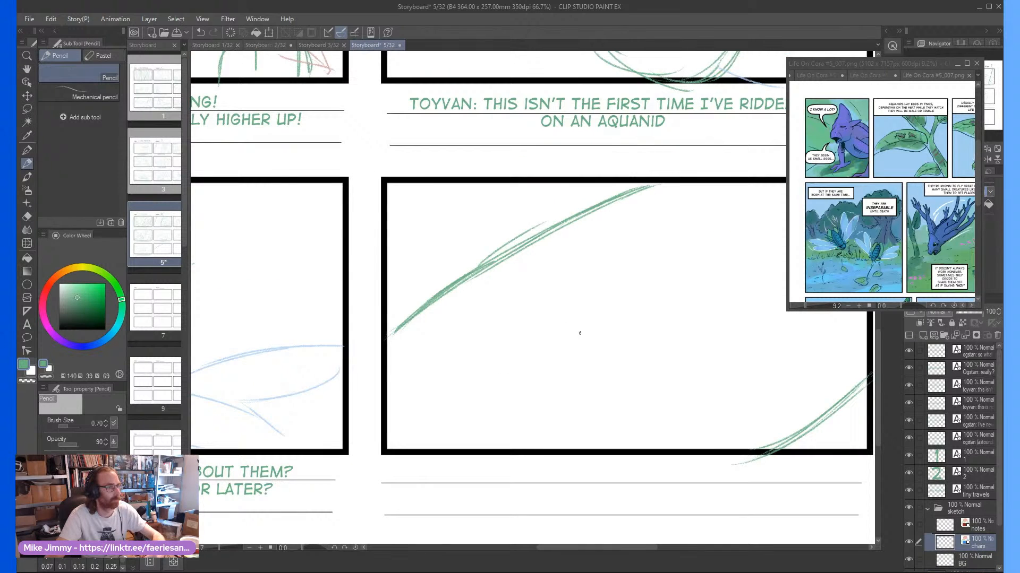
pyautogui.moveTo(577, 340)
pyautogui.mouseDown()
pyautogui.moveTo(596, 302)
pyautogui.moveTo(526, 273)
pyautogui.moveTo(508, 335)
pyautogui.moveTo(588, 326)
pyautogui.moveTo(507, 298)
pyautogui.moveTo(535, 261)
pyautogui.moveTo(564, 249)
pyautogui.moveTo(587, 183)
pyautogui.moveTo(596, 292)
pyautogui.moveTo(640, 271)
pyautogui.moveTo(600, 311)
pyautogui.mouseUp()
pyautogui.scroll(1, 547, 296)
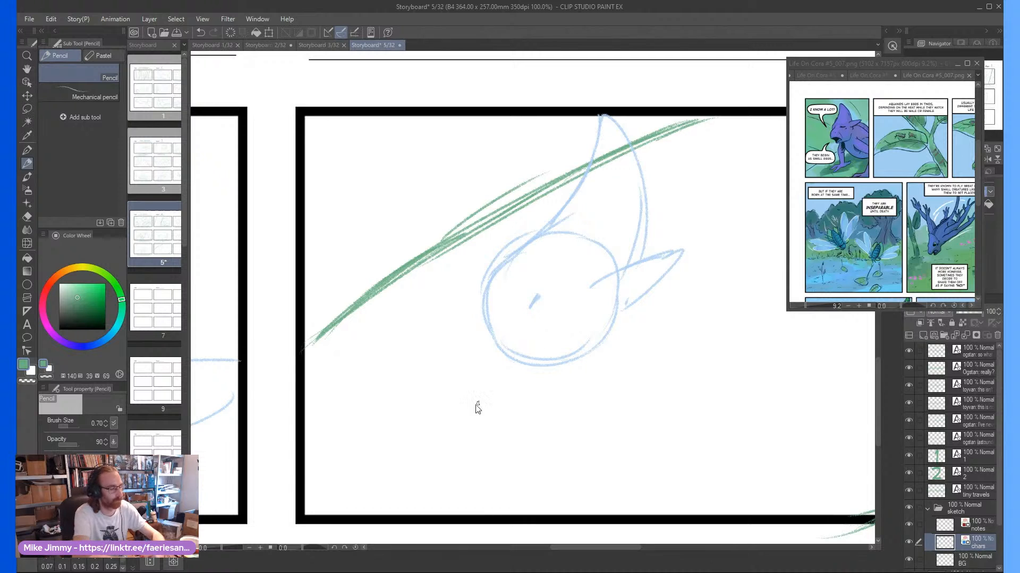
pyautogui.hotkey('ctrl', 'z')
pyautogui.moveTo(532, 314)
pyautogui.mouseDown()
pyautogui.moveTo(567, 296)
pyautogui.moveTo(528, 314)
pyautogui.moveTo(579, 317)
pyautogui.mouseUp()
pyautogui.scroll(-2, 499, 325)
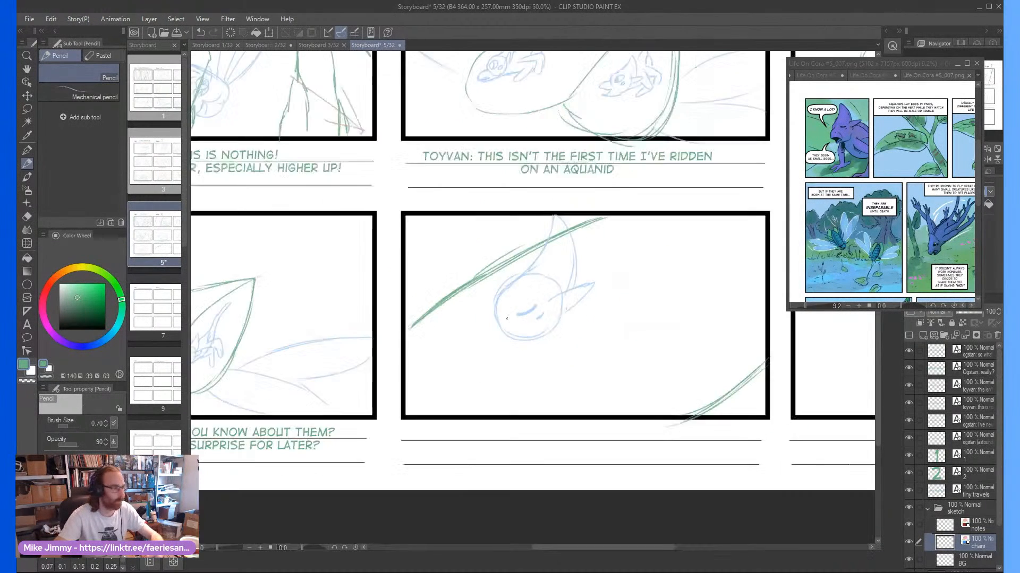
# Draw the open, beak-like mouth and jaw along the lower front of Toyvan's head
pyautogui.scroll(2, 494, 311)
pyautogui.moveTo(509, 299)
pyautogui.mouseDown()
pyautogui.moveTo(487, 353)
pyautogui.moveTo(520, 375)
pyautogui.moveTo(493, 354)
pyautogui.moveTo(530, 347)
pyautogui.moveTo(569, 356)
pyautogui.moveTo(512, 387)
pyautogui.moveTo(526, 395)
pyautogui.moveTo(622, 325)
pyautogui.mouseUp()
pyautogui.scroll(-1, 651, 305)
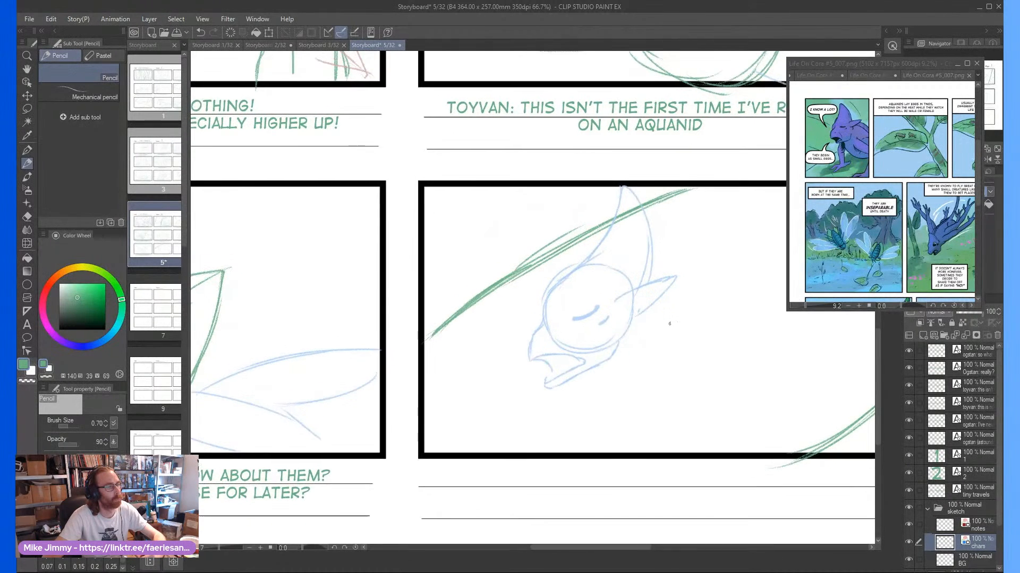
pyautogui.scroll(1, 674, 325)
pyautogui.scroll(-2, 446, 298)
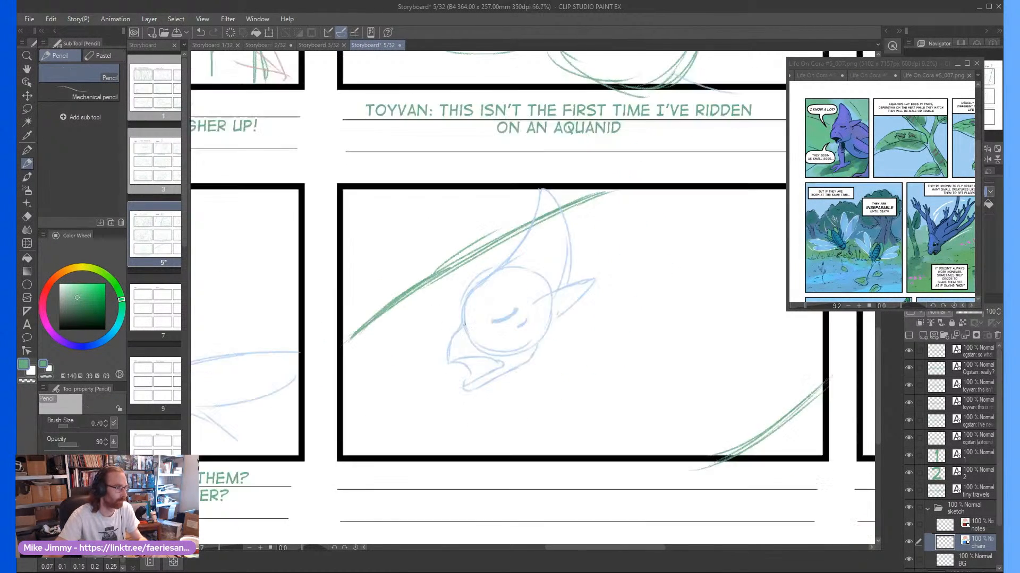
pyautogui.scroll(1, 524, 346)
# Sketch the belly and back contours of the body, running from the head toward the panel's upper-right edge
pyautogui.moveTo(524, 346)
pyautogui.mouseDown()
pyautogui.moveTo(640, 290)
pyautogui.moveTo(615, 317)
pyautogui.moveTo(712, 195)
pyautogui.mouseUp()
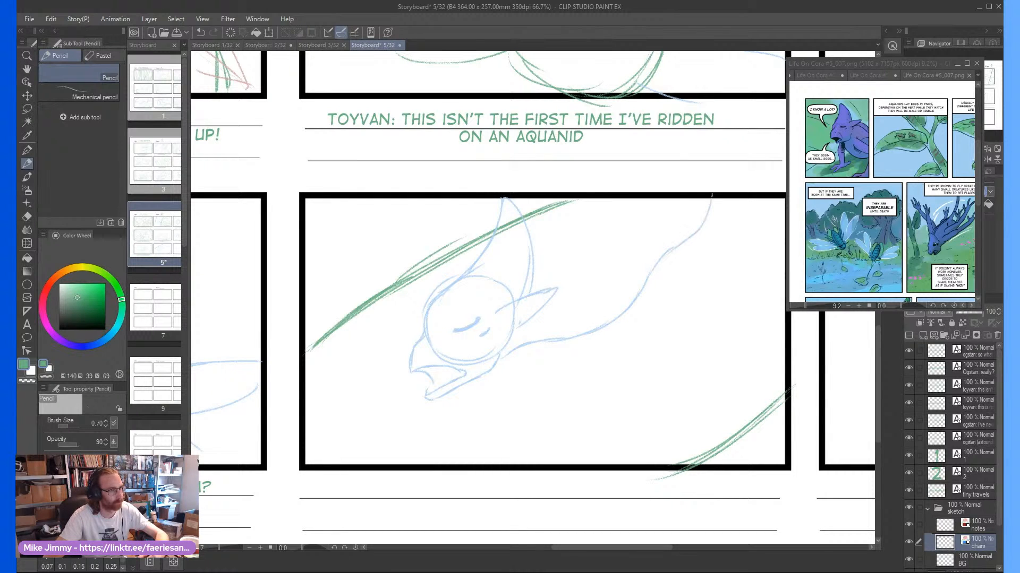
pyautogui.moveTo(630, 200)
pyautogui.mouseDown()
pyautogui.moveTo(584, 239)
pyautogui.moveTo(532, 248)
pyautogui.mouseUp()
pyautogui.scroll(-1, 397, 293)
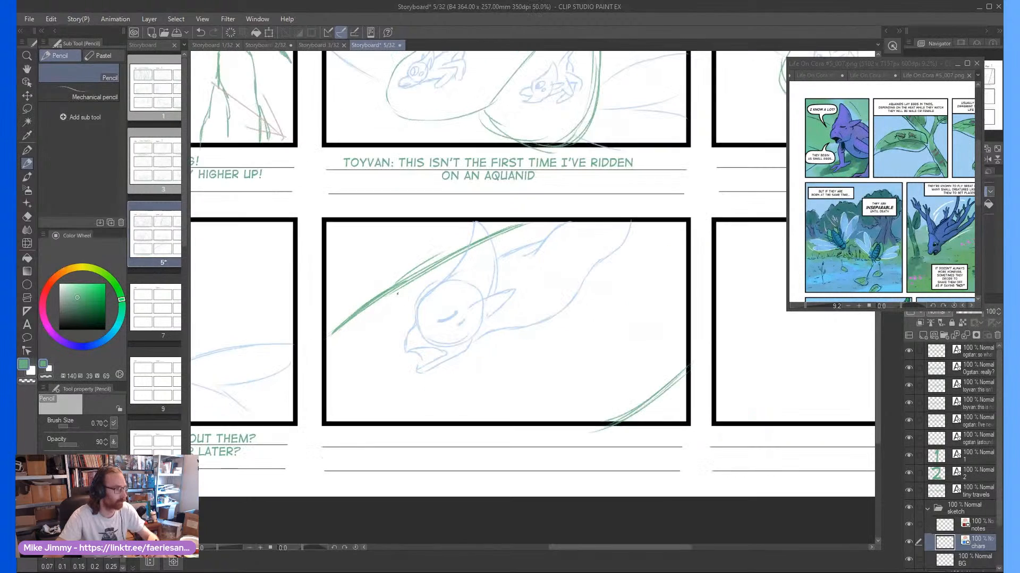
pyautogui.scroll(2, 555, 319)
# Draw the bent near arm with its elbow below the body and the hand curled beside the chin
pyautogui.moveTo(544, 275); pyautogui.dragTo(594, 364)
pyautogui.moveTo(577, 332)
pyautogui.mouseDown()
pyautogui.moveTo(579, 392)
pyautogui.moveTo(499, 315)
pyautogui.mouseUp()
pyautogui.moveTo(501, 319)
pyautogui.mouseDown()
pyautogui.moveTo(537, 371)
pyautogui.moveTo(566, 379)
pyautogui.moveTo(512, 351)
pyautogui.moveTo(565, 368)
pyautogui.moveTo(497, 341)
pyautogui.moveTo(477, 284)
pyautogui.moveTo(470, 315)
pyautogui.moveTo(478, 343)
pyautogui.moveTo(457, 389)
pyautogui.moveTo(481, 364)
pyautogui.moveTo(459, 390)
pyautogui.moveTo(471, 368)
pyautogui.moveTo(457, 378)
pyautogui.moveTo(481, 391)
pyautogui.moveTo(499, 366)
pyautogui.moveTo(488, 382)
pyautogui.mouseUp()
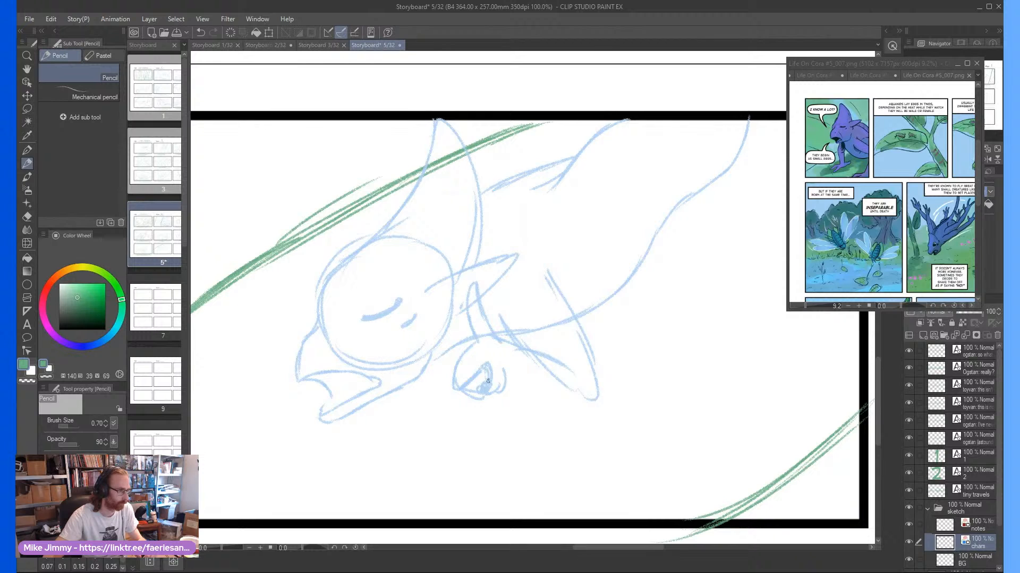
pyautogui.moveTo(595, 400); pyautogui.dragTo(518, 384)
pyautogui.scroll(-2, 483, 329)
pyautogui.moveTo(502, 338); pyautogui.dragTo(513, 348)
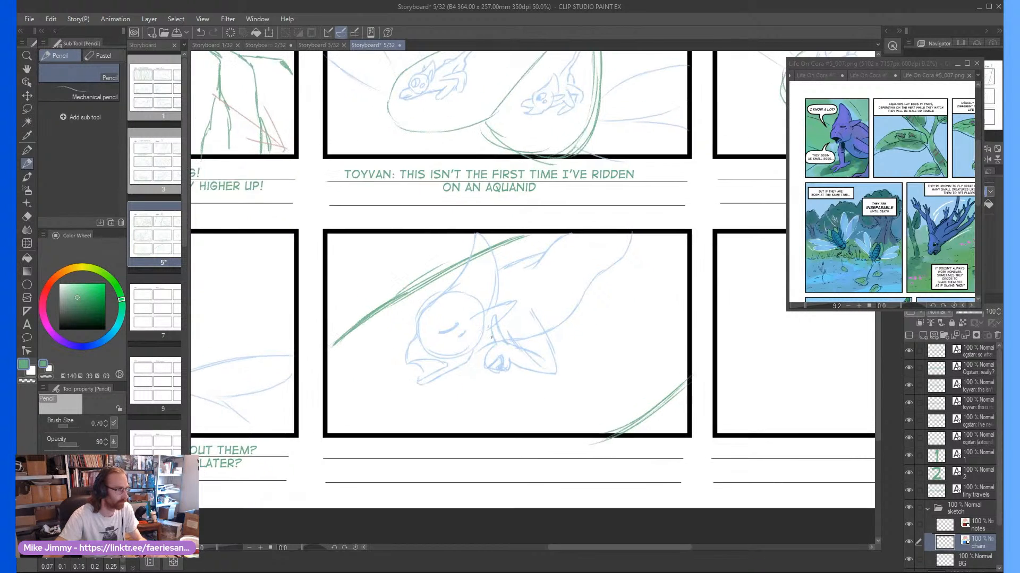
# Sketch the bent rear limb reaching down from the hips toward the leaf
pyautogui.scroll(1, 520, 349)
pyautogui.moveTo(565, 267)
pyautogui.mouseDown()
pyautogui.moveTo(644, 336)
pyautogui.moveTo(642, 347)
pyautogui.moveTo(636, 328)
pyautogui.moveTo(627, 402)
pyautogui.mouseUp()
pyautogui.moveTo(612, 332)
pyautogui.mouseDown()
pyautogui.moveTo(610, 387)
pyautogui.moveTo(589, 322)
pyautogui.moveTo(560, 298)
pyautogui.mouseUp()
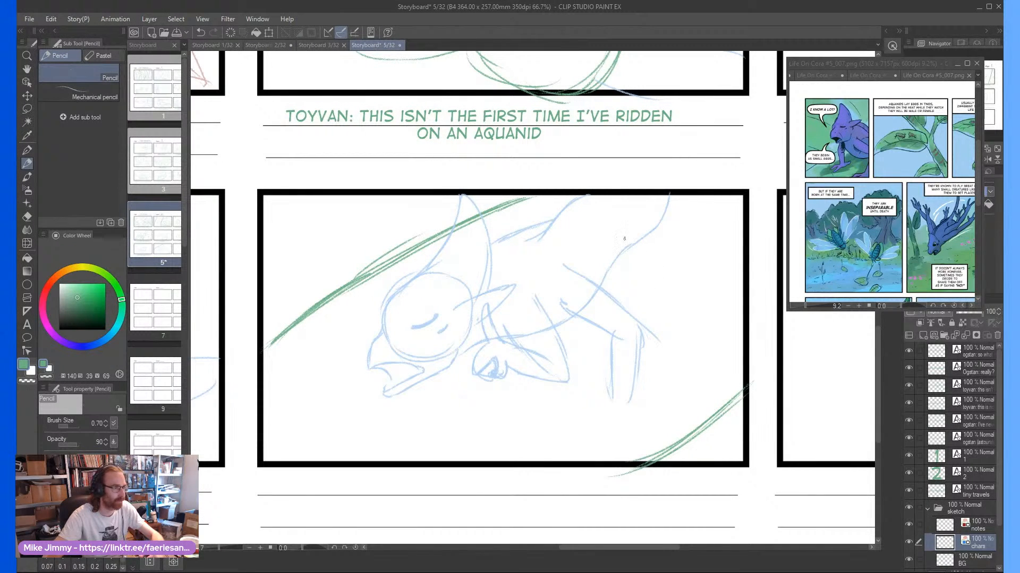
# Sketch the raised limb shapes branching off behind the hips and reinforce the line of the back
pyautogui.moveTo(618, 218); pyautogui.dragTo(600, 273)
pyautogui.moveTo(659, 225)
pyautogui.mouseDown()
pyautogui.moveTo(637, 263)
pyautogui.moveTo(612, 276)
pyautogui.moveTo(666, 273)
pyautogui.mouseUp()
pyautogui.moveTo(611, 295)
pyautogui.mouseDown()
pyautogui.moveTo(674, 262)
pyautogui.moveTo(653, 257)
pyautogui.moveTo(592, 276)
pyautogui.moveTo(599, 249)
pyautogui.moveTo(593, 278)
pyautogui.mouseUp()
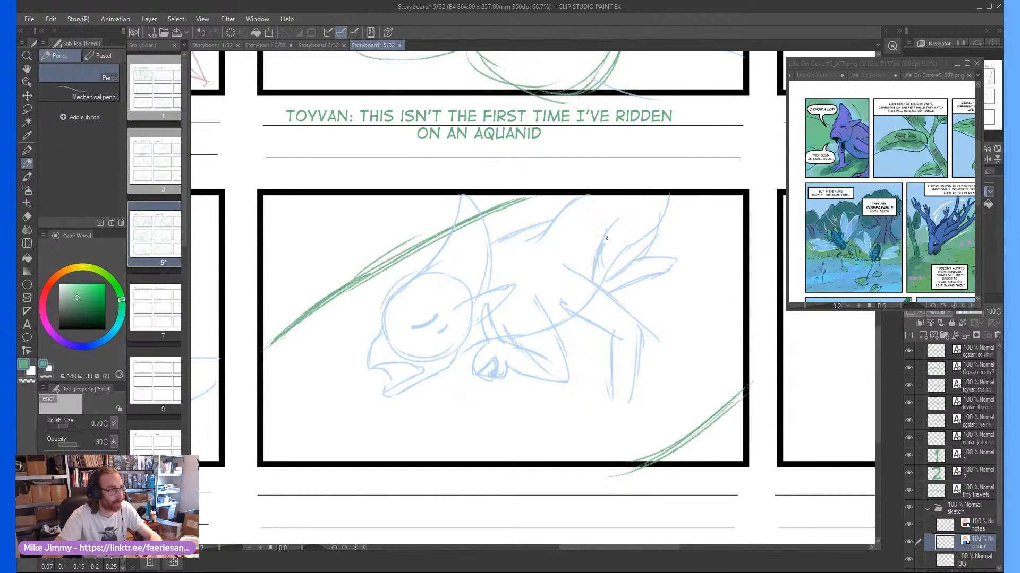
pyautogui.moveTo(513, 234); pyautogui.dragTo(584, 195)
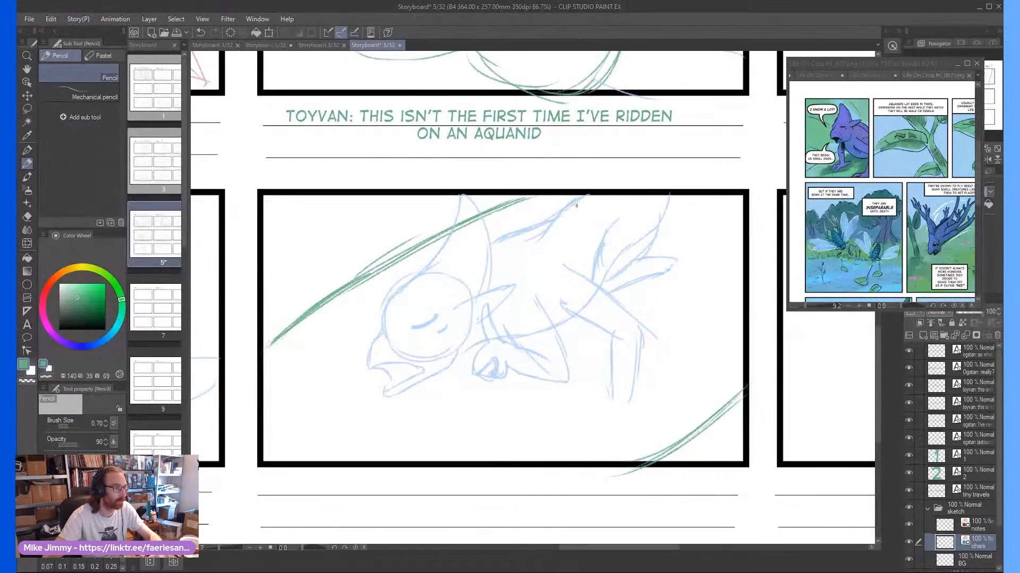
pyautogui.scroll(-2, 590, 225)
pyautogui.scroll(1, 443, 252)
pyautogui.scroll(3, 511, 383)
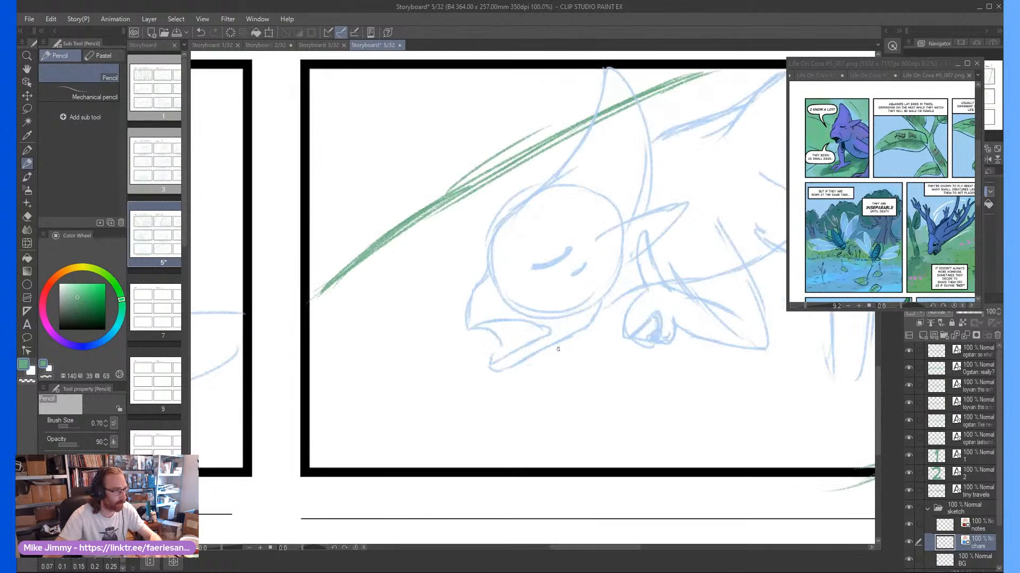
# Draw the fingers of the other hand spread out beneath Toyvan's jaw
pyautogui.moveTo(572, 348)
pyautogui.mouseDown()
pyautogui.moveTo(511, 383)
pyautogui.moveTo(556, 340)
pyautogui.moveTo(559, 378)
pyautogui.mouseUp()
pyautogui.scroll(-3, 573, 350)
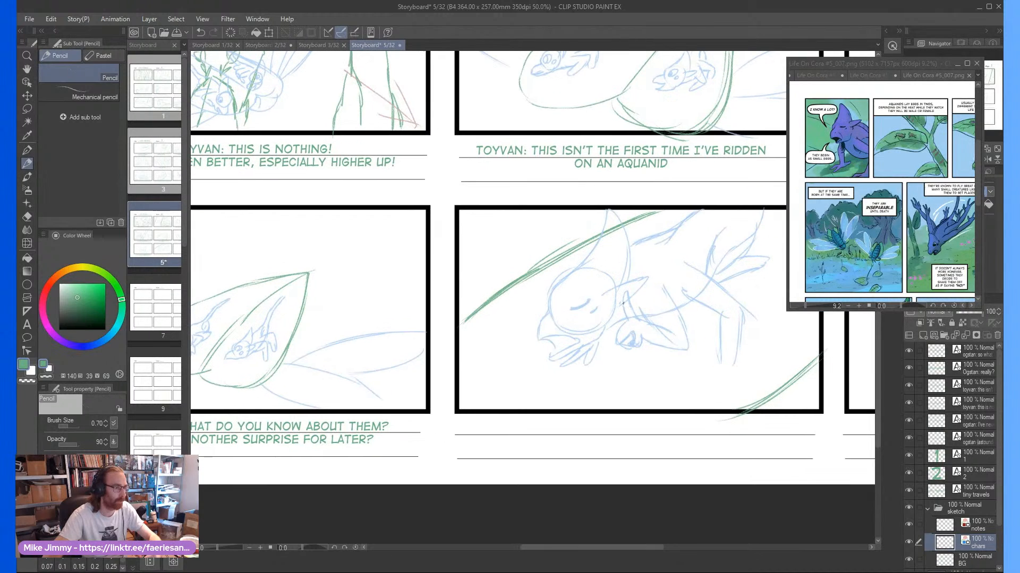
pyautogui.scroll(-1, 614, 304)
pyautogui.scroll(2, 612, 274)
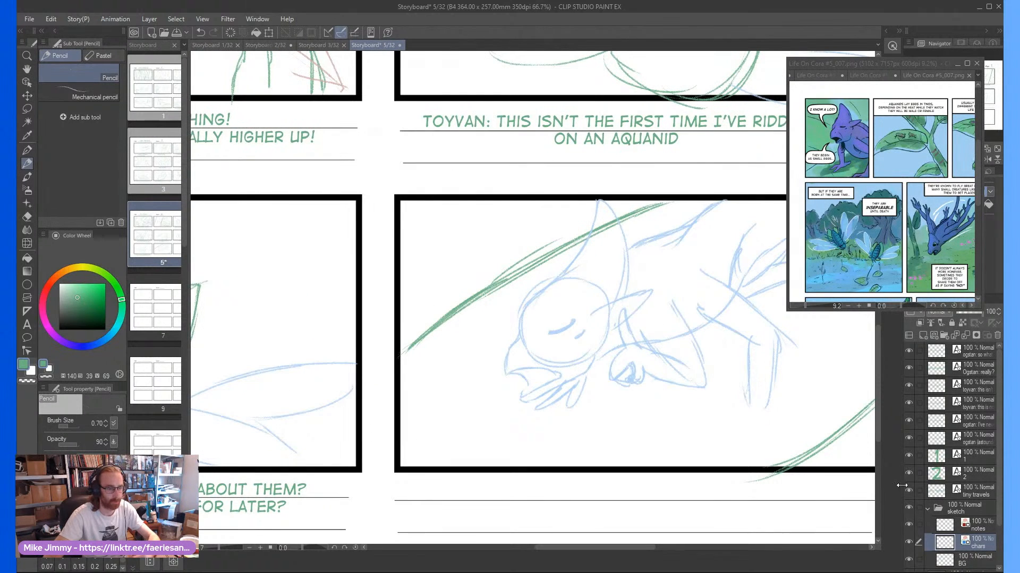
# On the BG layer, erase the leaf edge where it crosses Toyvan's crest with the Hard eraser, and return to the Pencil
pyautogui.click(971, 559)
pyautogui.press('e')
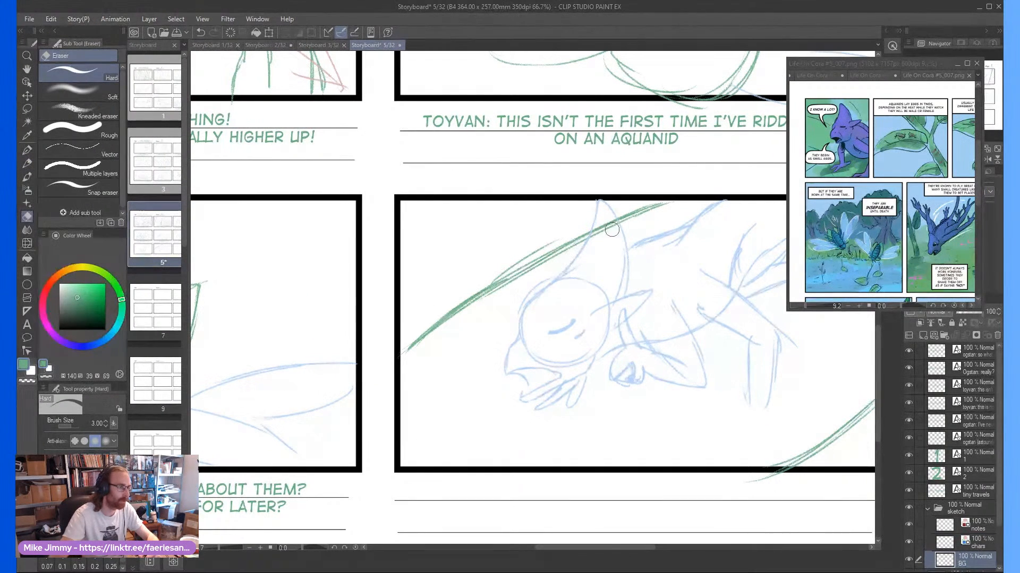
pyautogui.press('p')
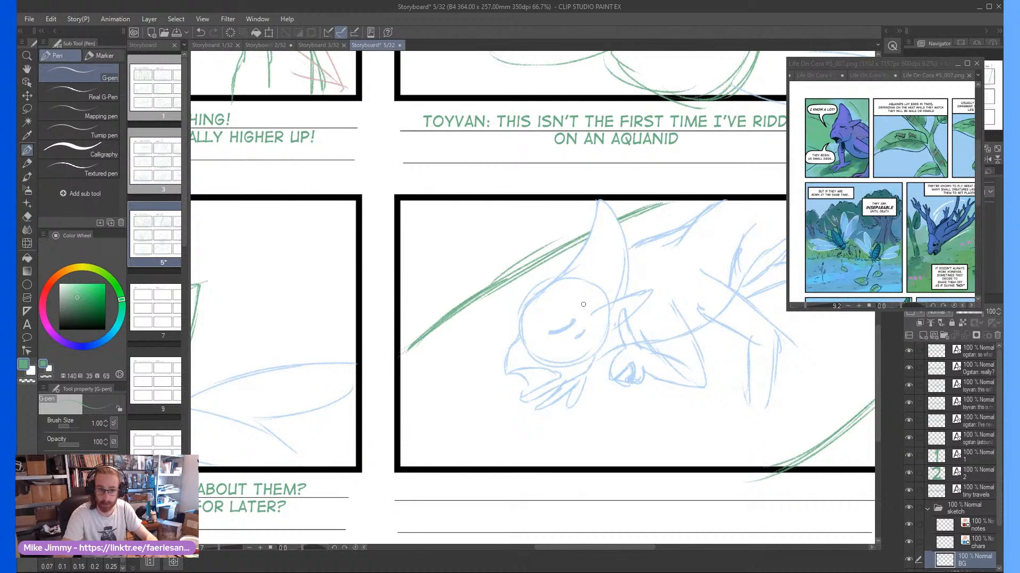
pyautogui.press('p')
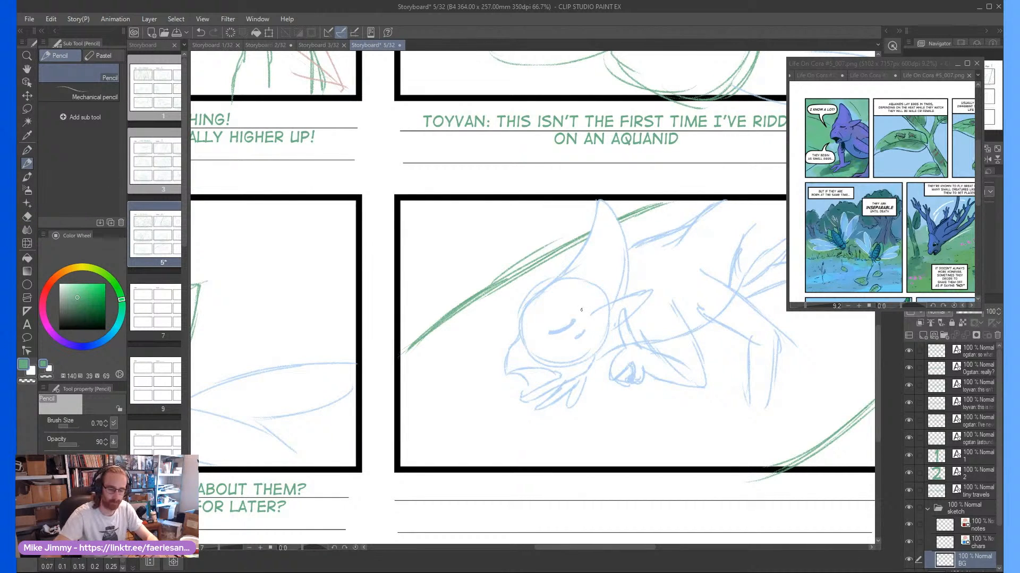
pyautogui.scroll(-3, 581, 309)
pyautogui.scroll(3, 661, 299)
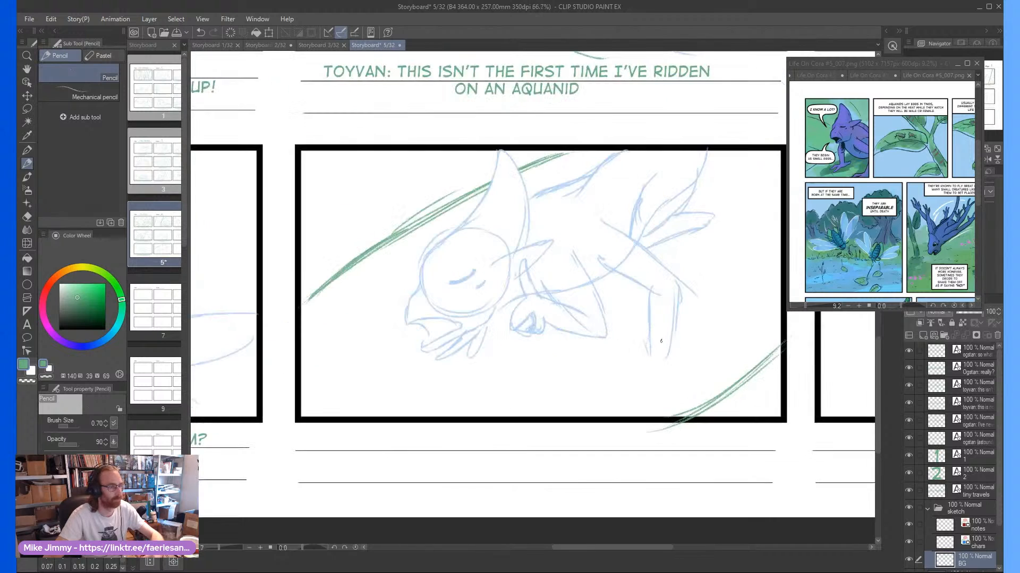
# Undo the stray heel stroke on the BG layer, sketch the rear foot with toes on the chars layer, and refine the raised limb
pyautogui.moveTo(692, 340); pyautogui.dragTo(668, 363)
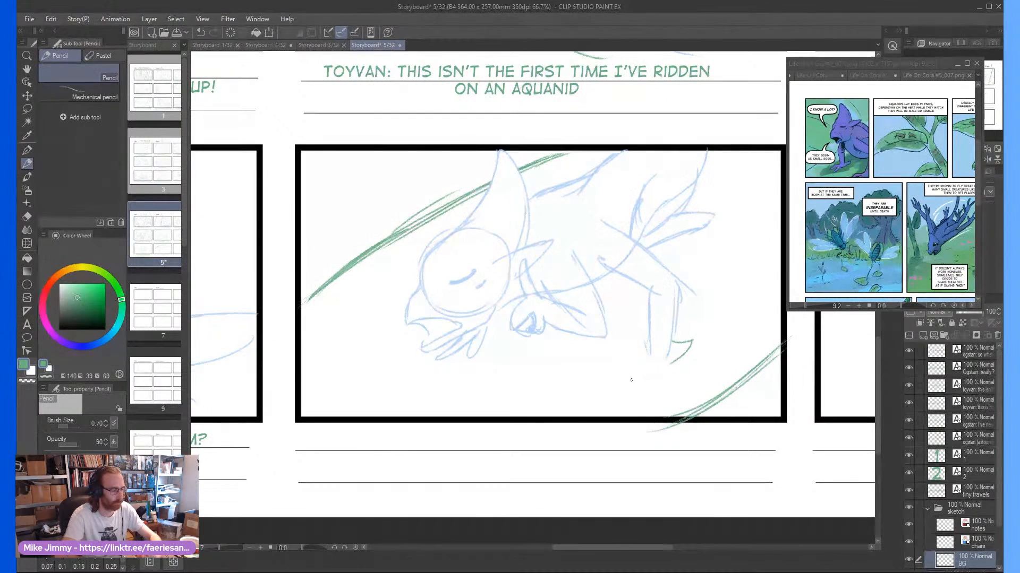
pyautogui.hotkey('ctrl', 'z')
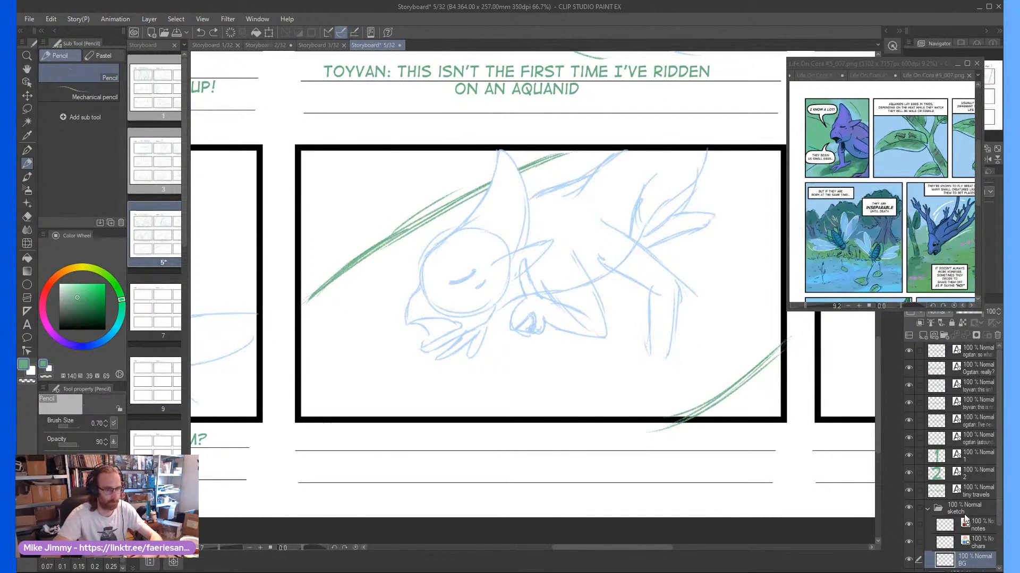
pyautogui.click(964, 543)
pyautogui.moveTo(672, 346)
pyautogui.mouseDown()
pyautogui.moveTo(692, 337)
pyautogui.moveTo(687, 352)
pyautogui.moveTo(641, 383)
pyautogui.mouseUp()
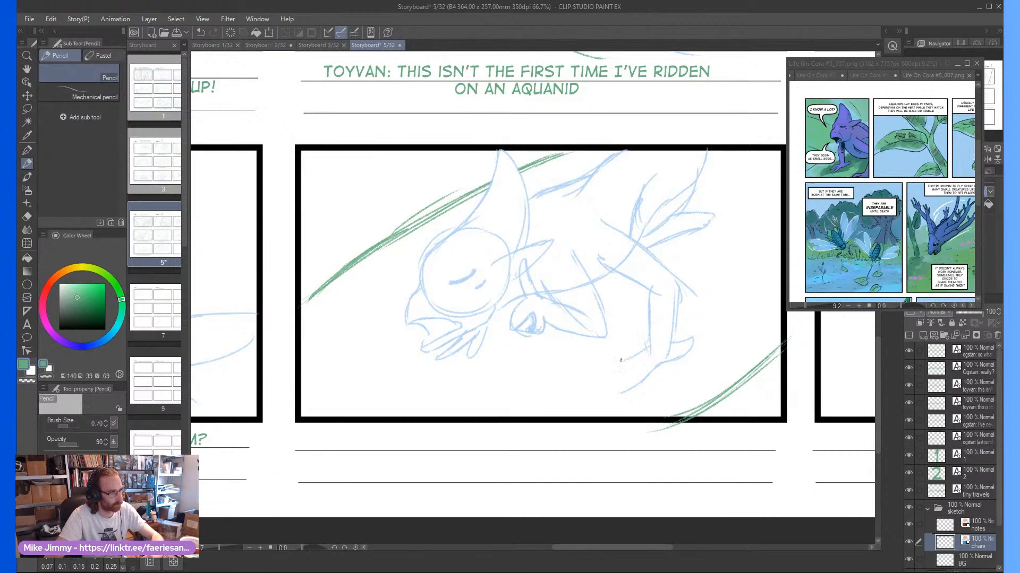
pyautogui.moveTo(625, 371); pyautogui.dragTo(615, 386)
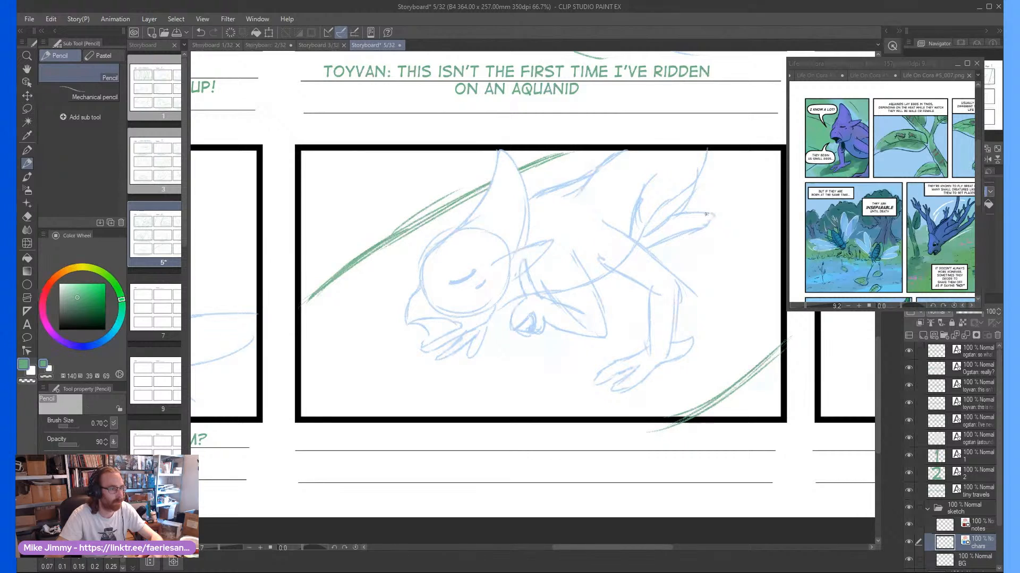
pyautogui.moveTo(706, 214)
pyautogui.mouseDown()
pyautogui.moveTo(736, 206)
pyautogui.moveTo(668, 248)
pyautogui.mouseUp()
# Start a digitalstrip text caption below the second panel reading "TOYVAN: I KNOW A LOT!"
pyautogui.scroll(-3, 551, 289)
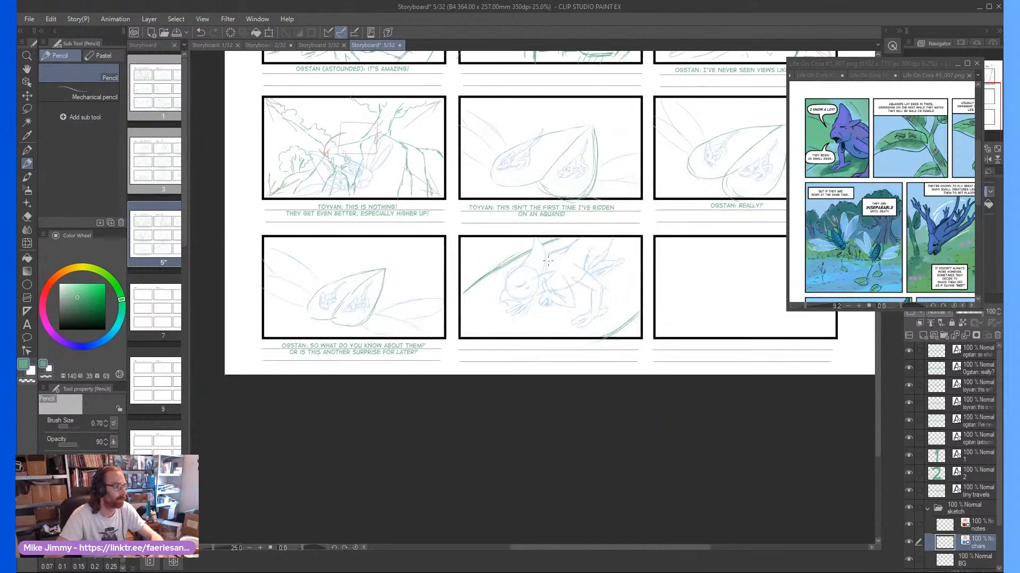
pyautogui.scroll(1, 555, 272)
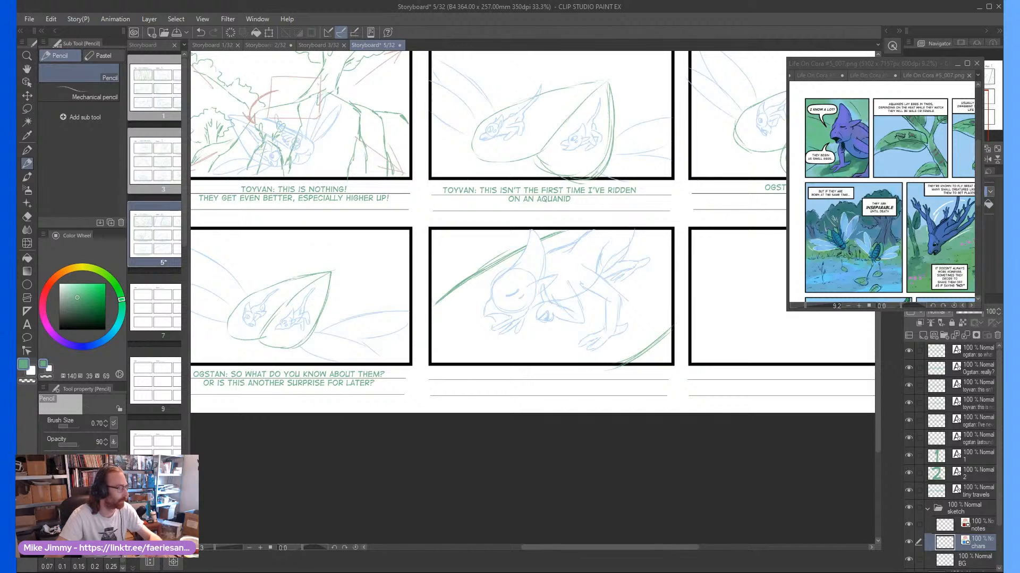
pyautogui.click(26, 337)
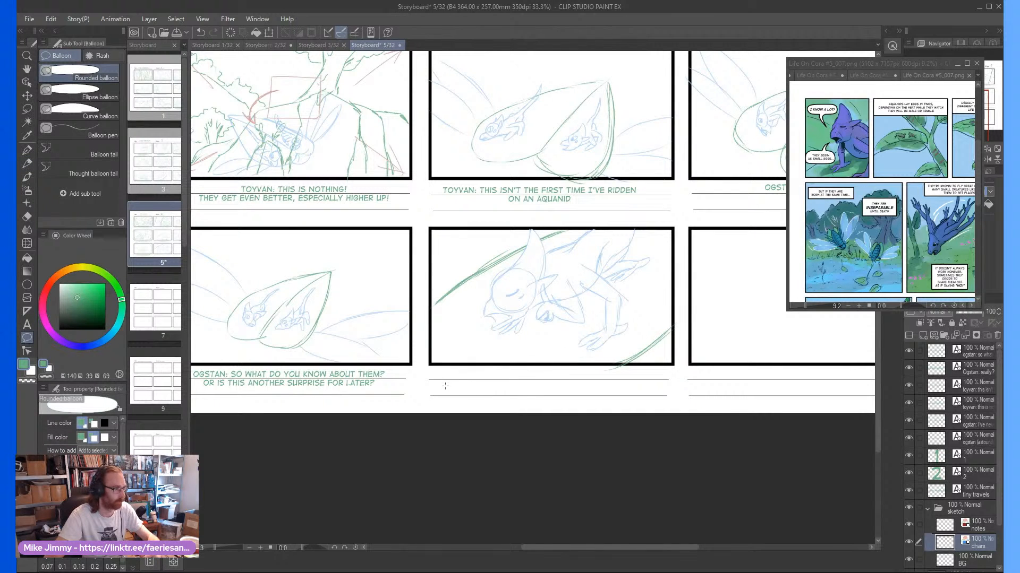
pyautogui.click(27, 324)
pyautogui.click(471, 371)
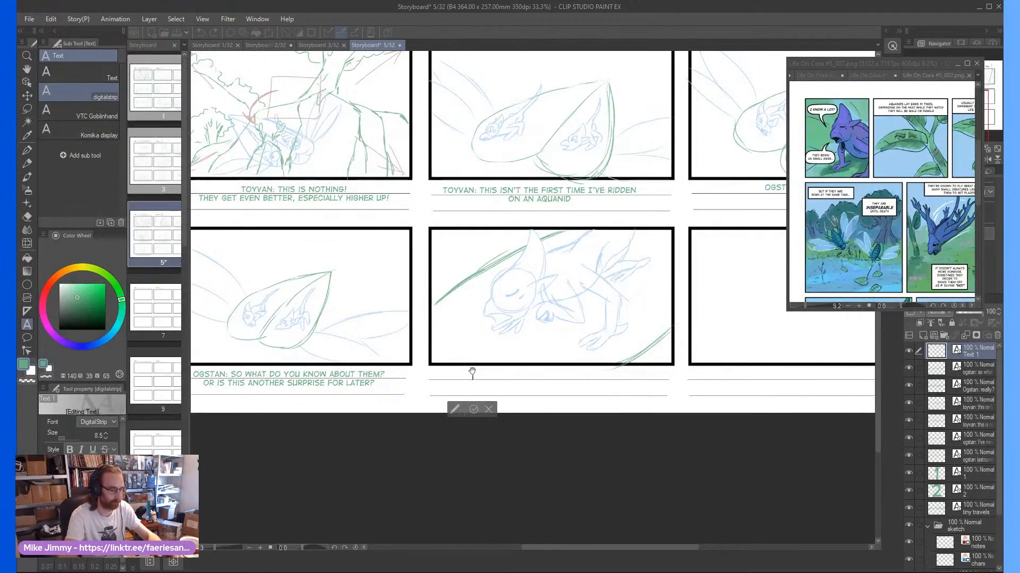
pyautogui.write('TOYVAN: I KNOW A LOT!')
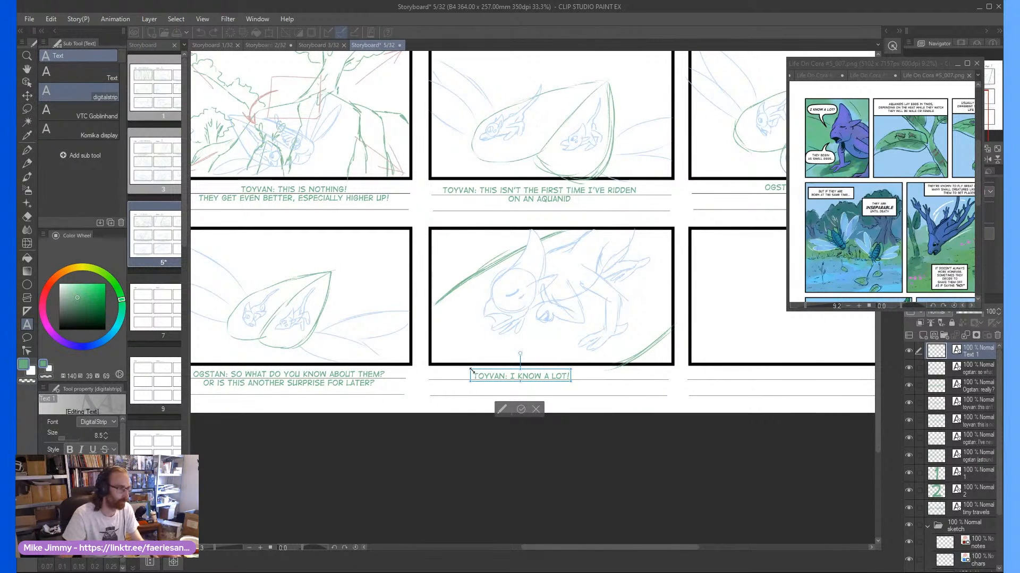
# Add the second caption line "THEY BEGIN AS SMALL EGGS..." and nudge the caption slightly up and right on its lines
pyautogui.press('Return')
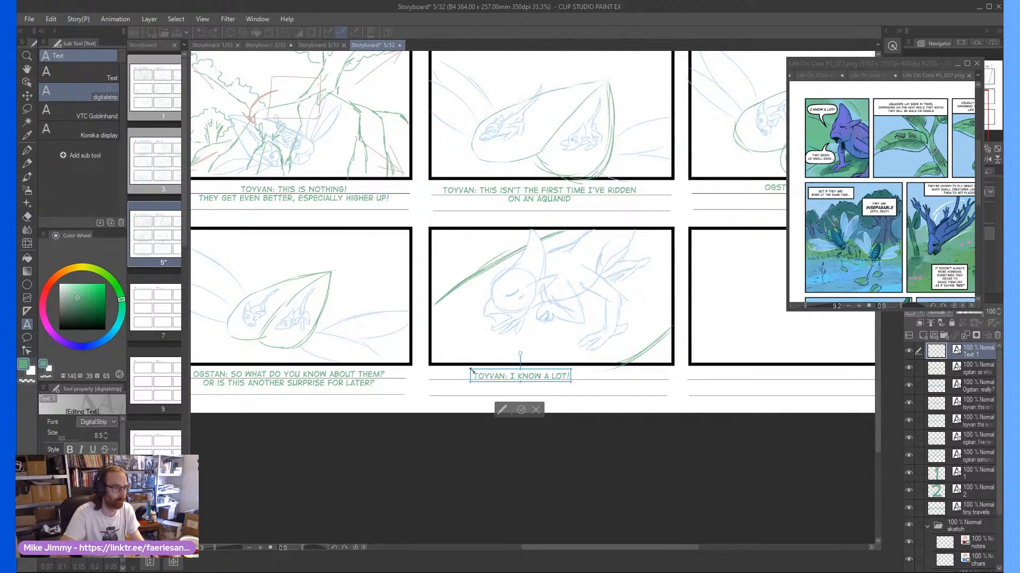
pyautogui.write('THEY ')
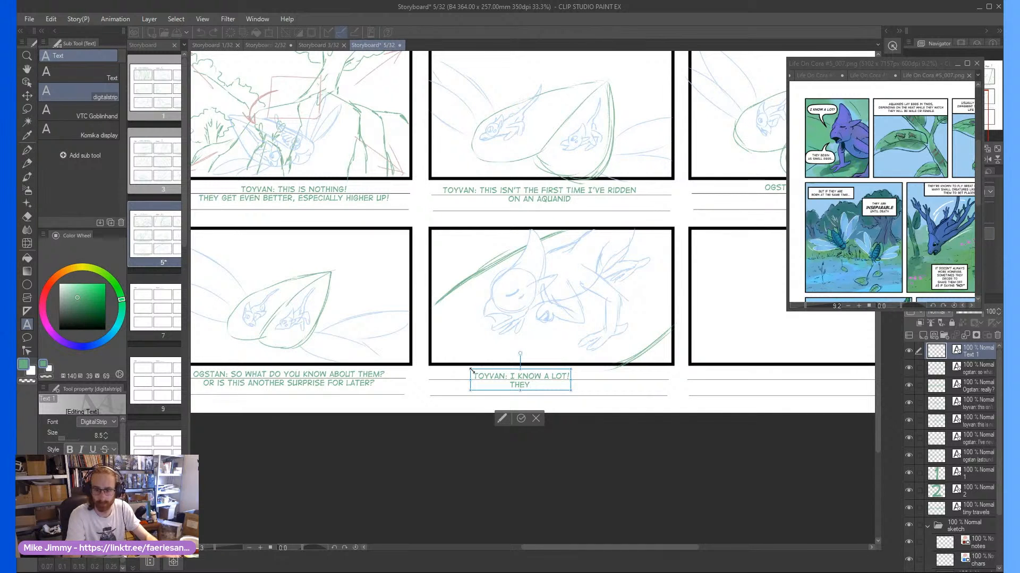
pyautogui.write('START T')
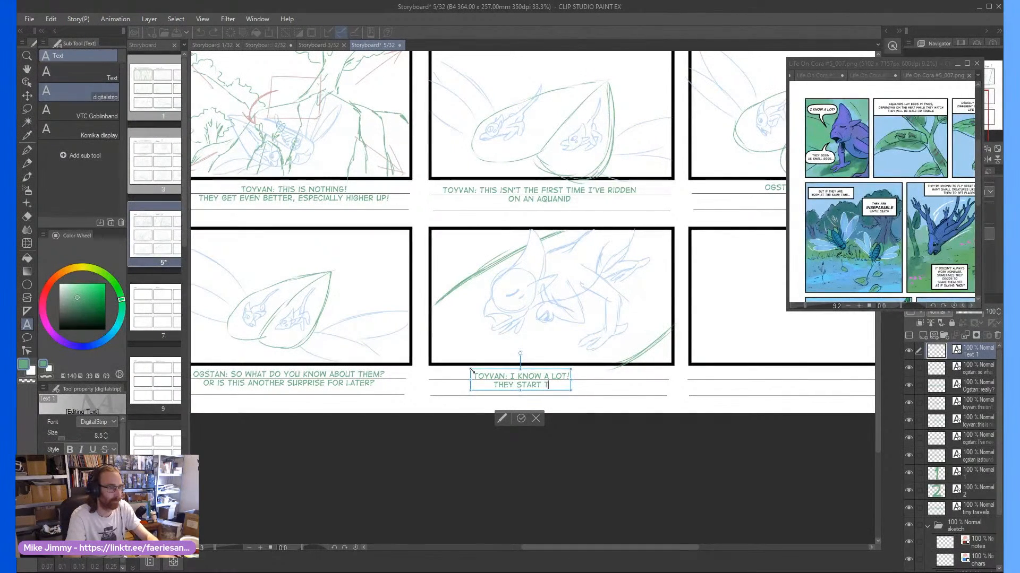
pyautogui.press('BackSpace')
pyautogui.press('BackSpace')
pyautogui.press('BackSpace')
pyautogui.press('BackSpace')
pyautogui.press('BackSpace')
pyautogui.press('BackSpace')
pyautogui.press('BackSpace')
pyautogui.write('BE')
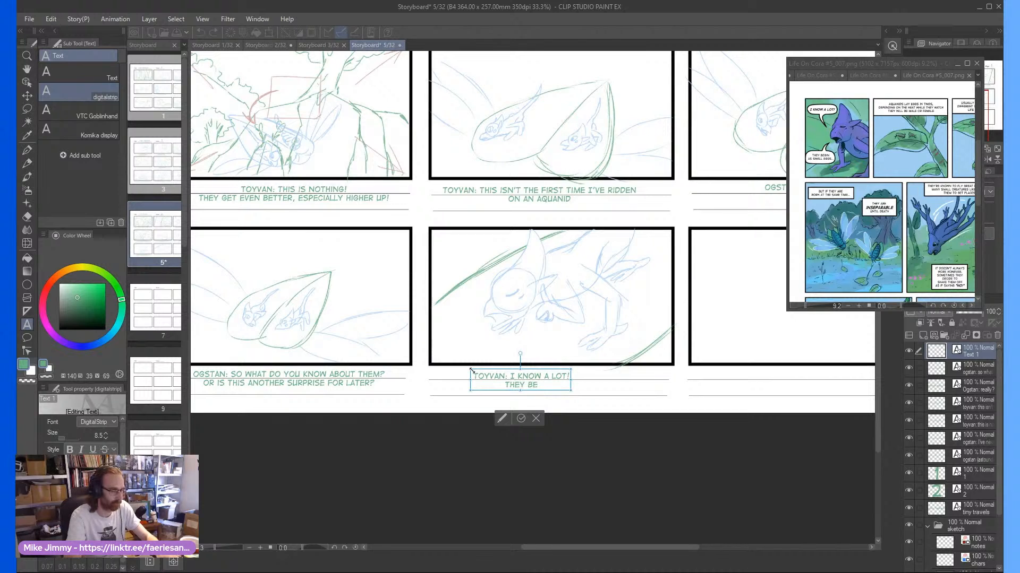
pyautogui.write('GIN AS SM')
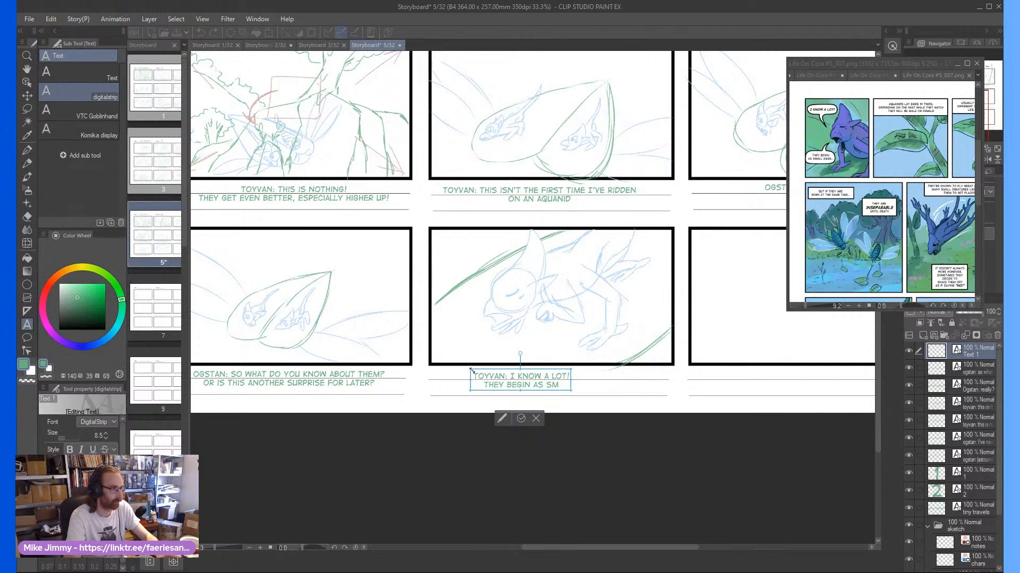
pyautogui.write('ALL EGGS...')
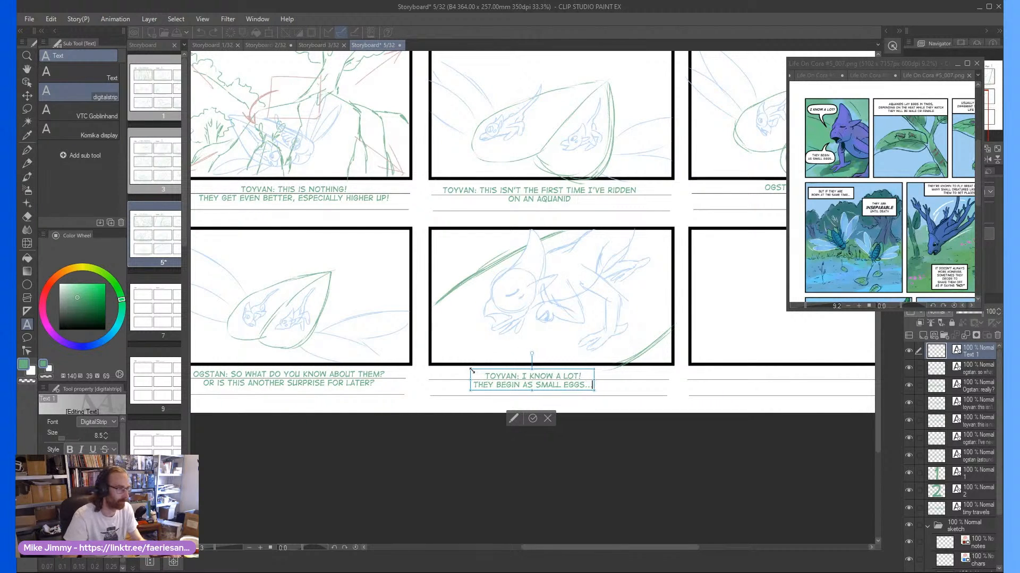
pyautogui.click(533, 418)
pyautogui.moveTo(553, 374); pyautogui.dragTo(556, 372)
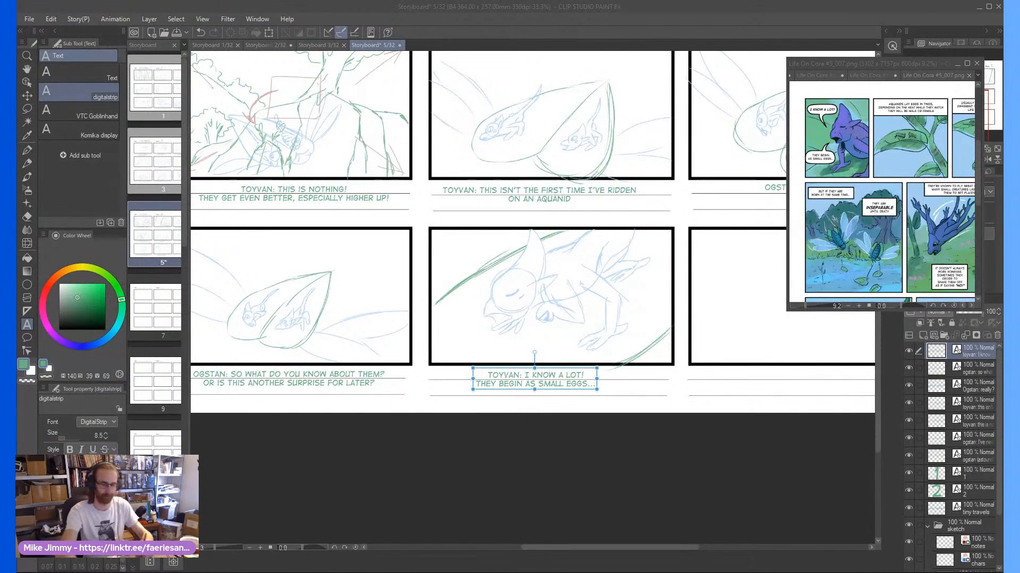
# Scribble a loose diagonal zigzag across the empty ninth panel with the Pencil on the BG layer
pyautogui.moveTo(626, 546); pyautogui.dragTo(673, 486)
pyautogui.scroll(-3, 963, 545)
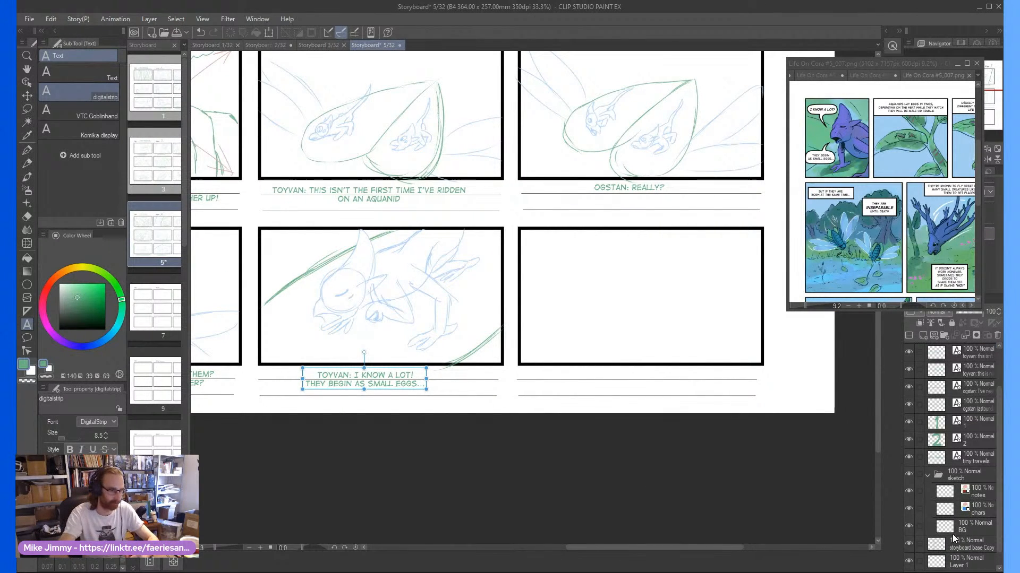
pyautogui.click(958, 527)
pyautogui.scroll(1, 696, 325)
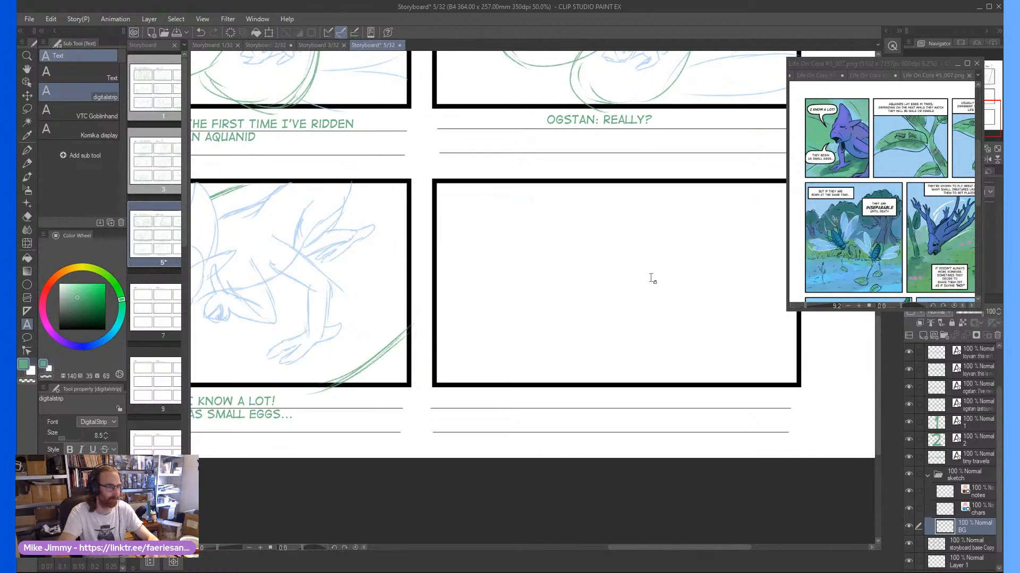
pyautogui.press('p')
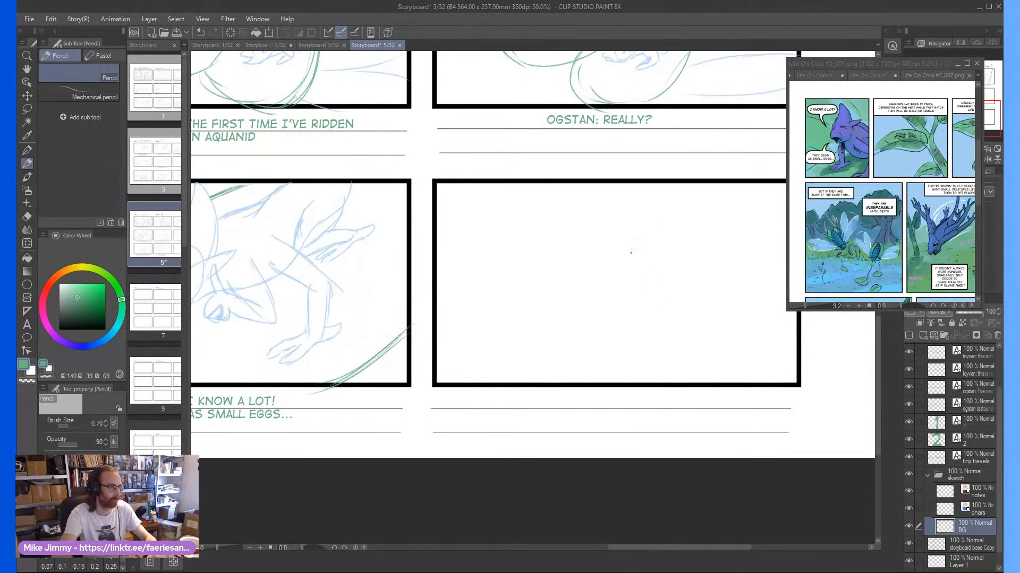
pyautogui.scroll(-1, 737, 235)
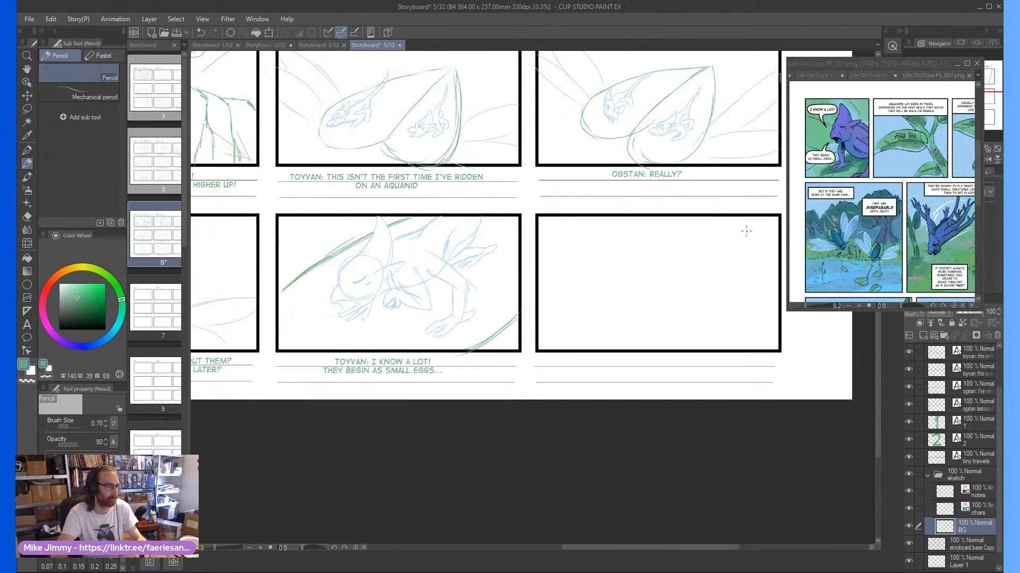
pyautogui.moveTo(742, 231)
pyautogui.mouseDown()
pyautogui.moveTo(723, 249)
pyautogui.moveTo(671, 226)
pyautogui.moveTo(667, 260)
pyautogui.moveTo(626, 253)
pyautogui.moveTo(618, 320)
pyautogui.moveTo(581, 301)
pyautogui.moveTo(560, 318)
pyautogui.mouseUp()
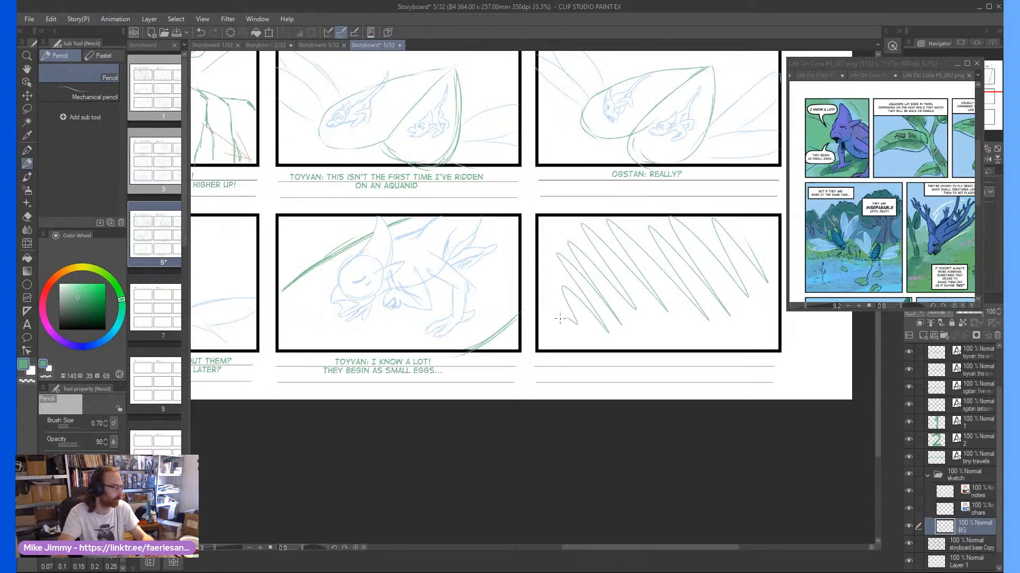
# Add a digitalstrip caption reading "QUICK FADE" centred below the ninth panel, and save the page
pyautogui.click(30, 323)
pyautogui.click(602, 359)
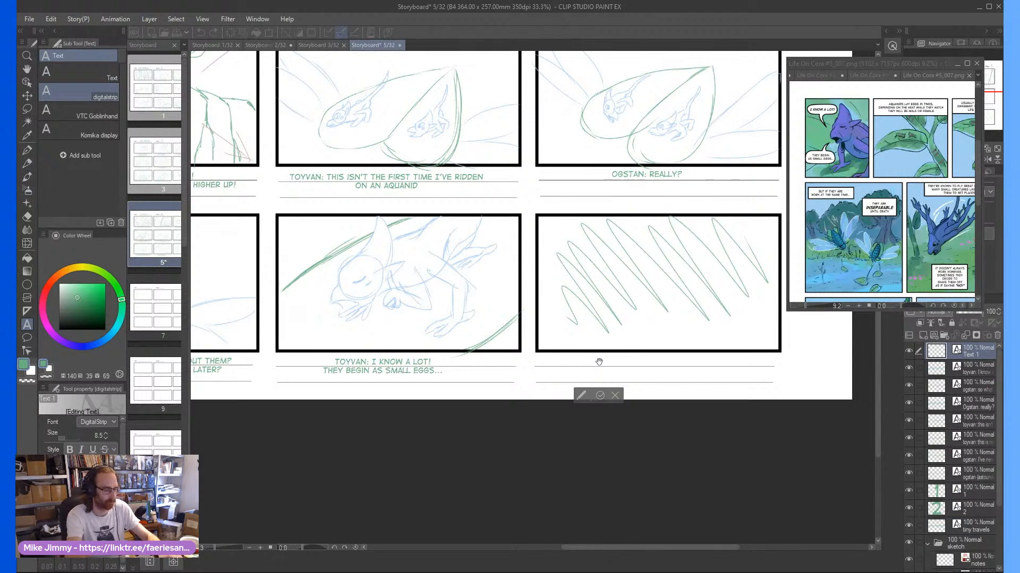
pyautogui.write('quick fad')
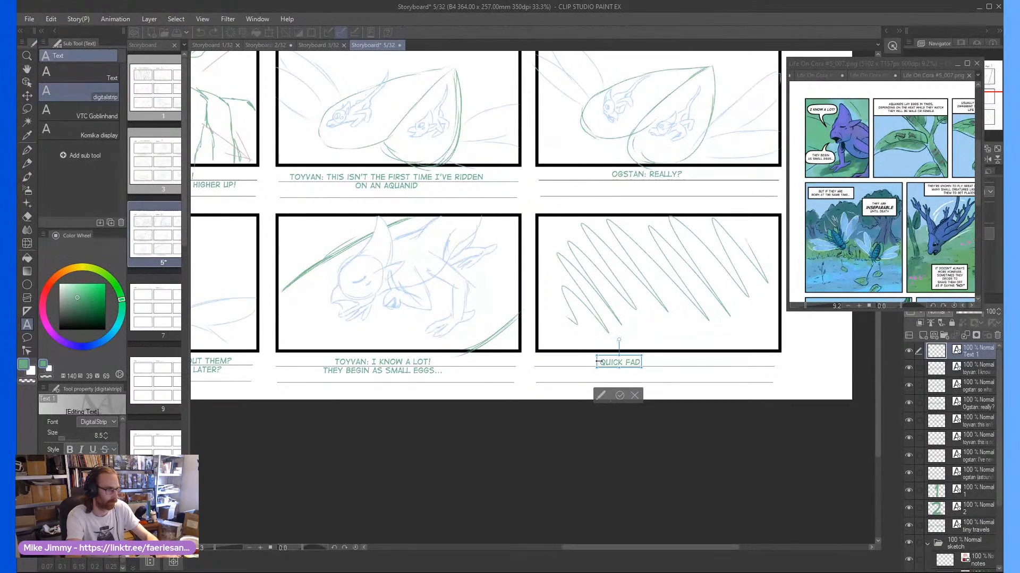
pyautogui.write('e')
pyautogui.click(622, 394)
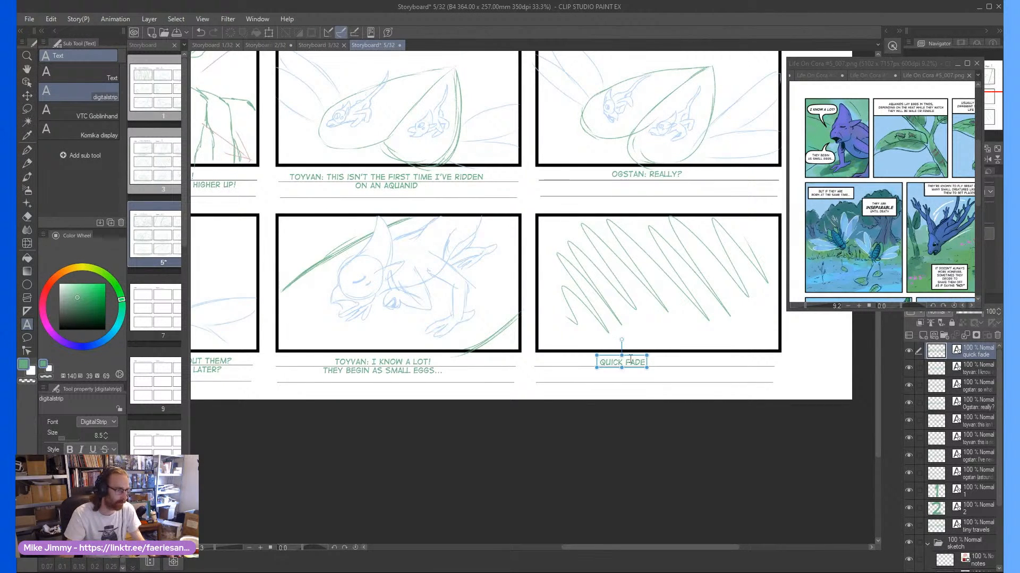
pyautogui.moveTo(630, 359); pyautogui.dragTo(668, 361)
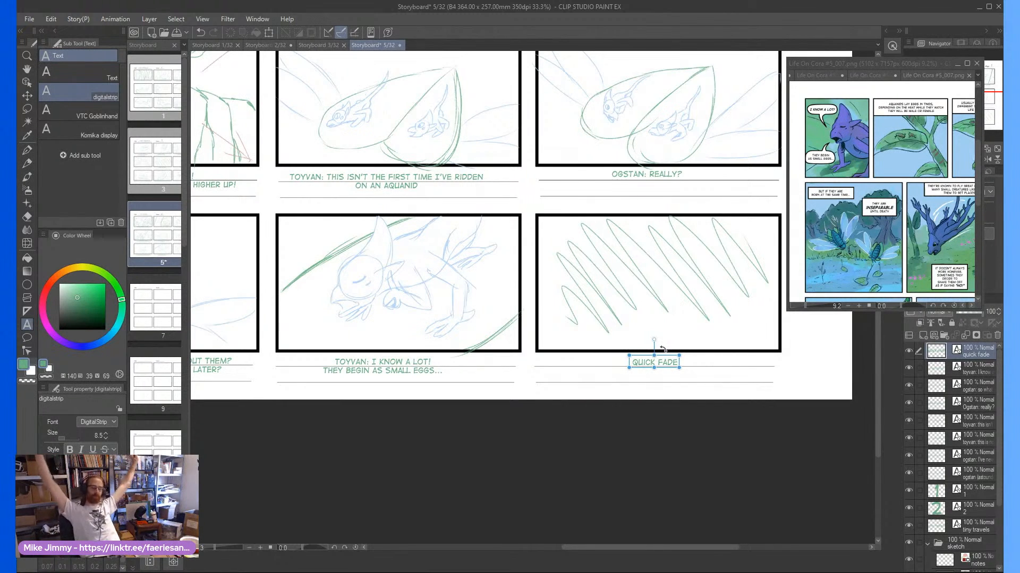
pyautogui.hotkey('ctrl', 's')
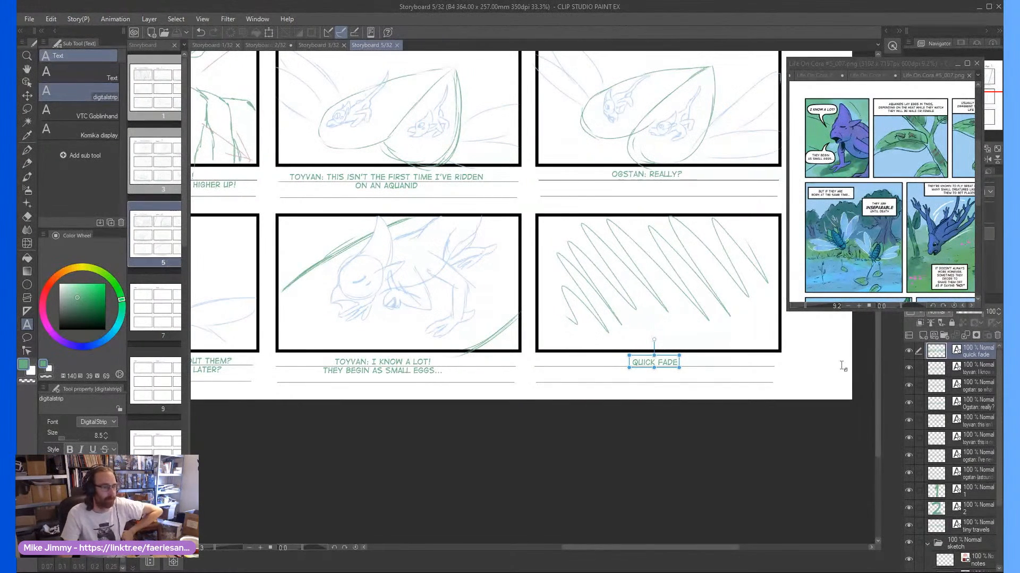
# Switch to the scene 1 storyboard page and move the floating comic reference window clear of the canvas
pyautogui.moveTo(877, 356)
pyautogui.mouseDown()
pyautogui.moveTo(897, 228)
pyautogui.moveTo(882, 349)
pyautogui.mouseUp()
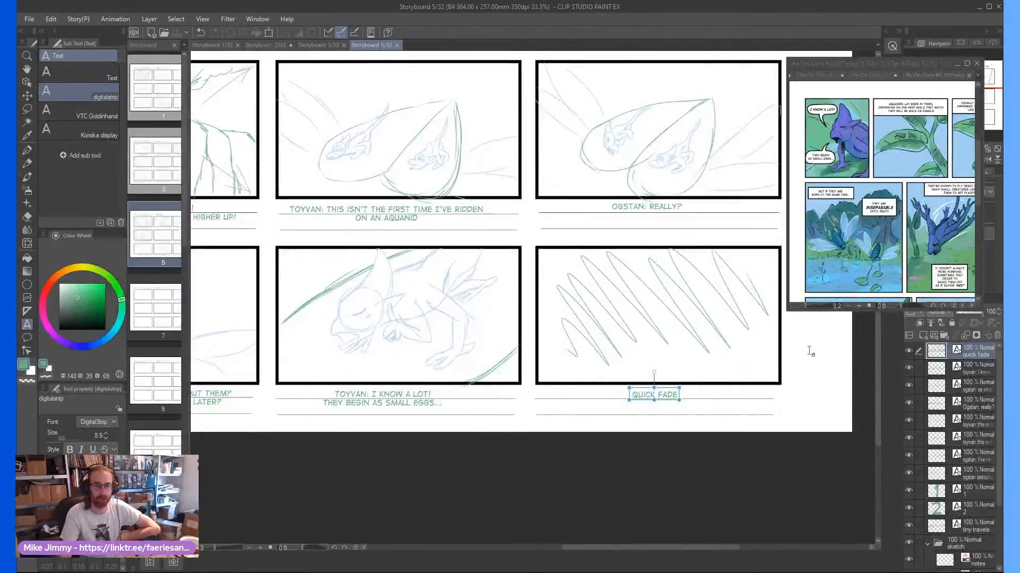
pyautogui.scroll(-1, 697, 364)
pyautogui.scroll(-1, 674, 361)
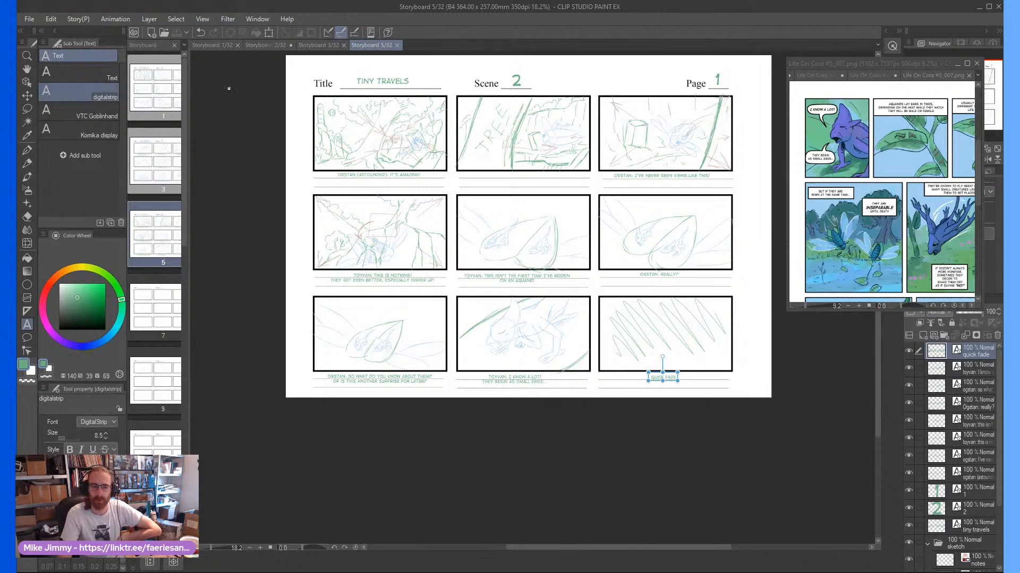
pyautogui.click(211, 45)
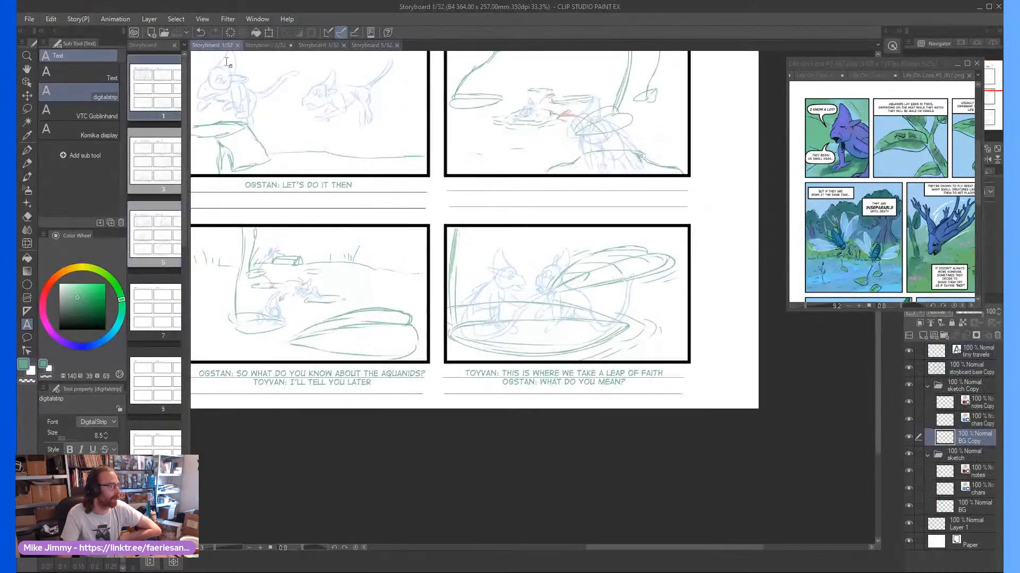
pyautogui.moveTo(671, 549); pyautogui.dragTo(534, 547)
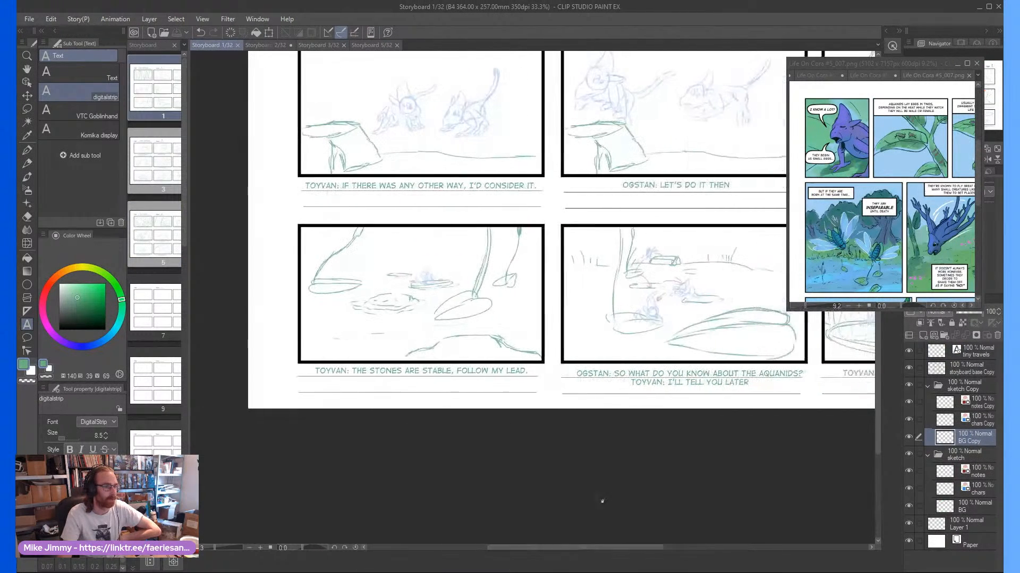
pyautogui.moveTo(894, 60); pyautogui.dragTo(902, 62)
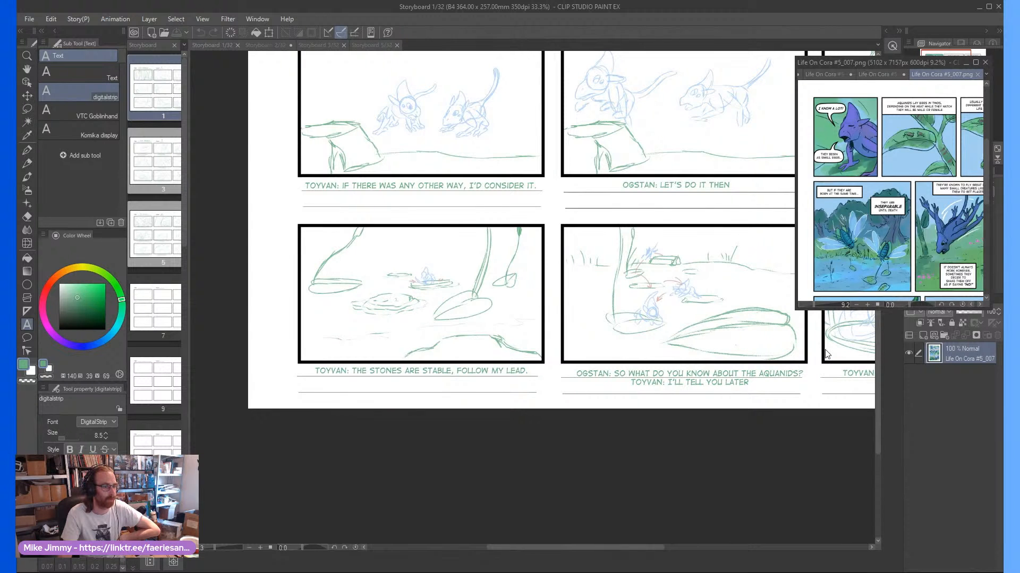
pyautogui.click(800, 348)
pyautogui.scroll(-6, 798, 348)
pyautogui.scroll(3, 697, 171)
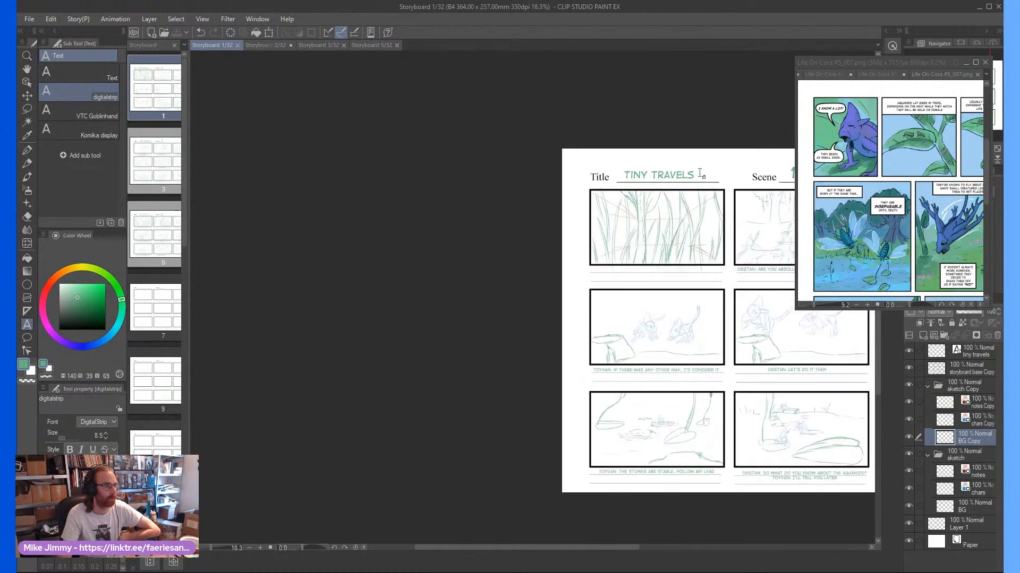
pyautogui.scroll(3, 700, 174)
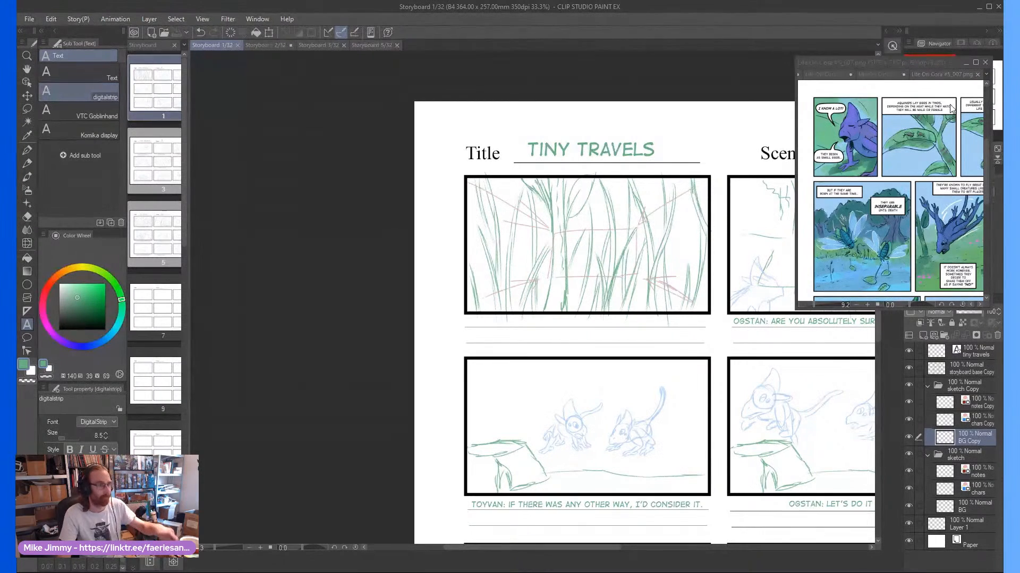
pyautogui.click(903, 60)
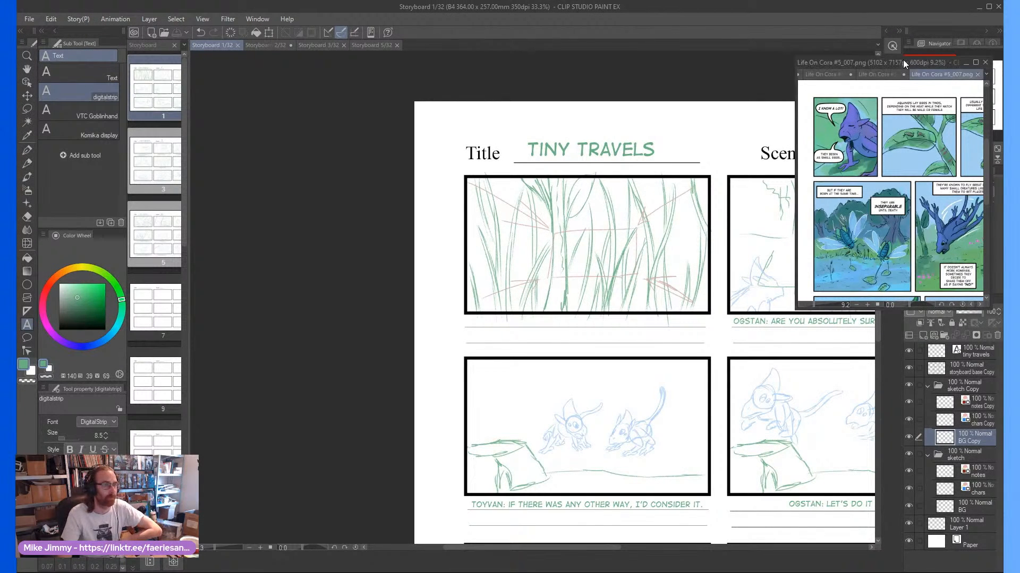
pyautogui.moveTo(887, 62); pyautogui.dragTo(1002, 62)
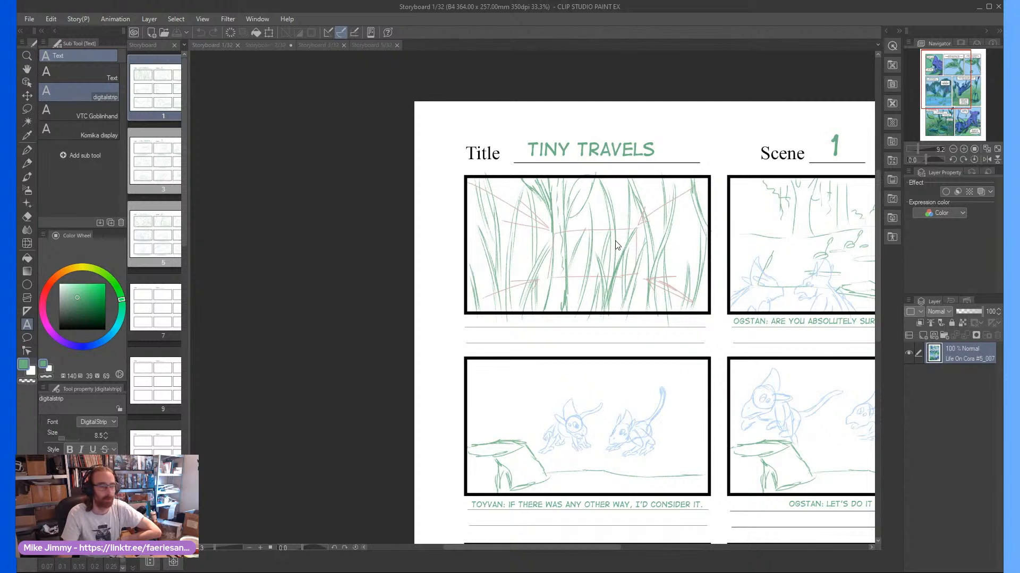
# Review the scene 1 panels, examining the grass opening shot, the character staging and the dialogue captions
pyautogui.click(602, 219)
pyautogui.scroll(1, 636, 212)
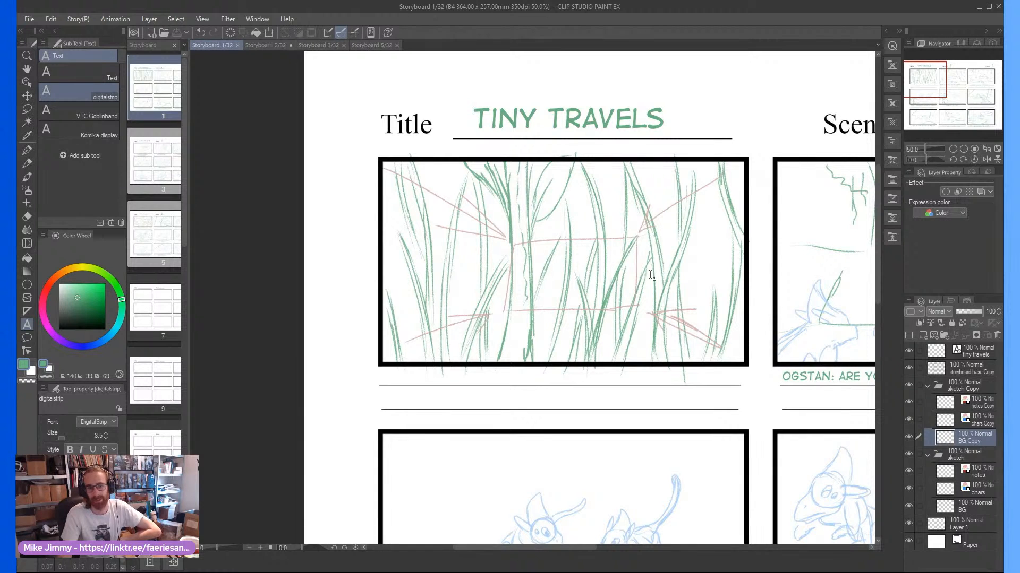
pyautogui.scroll(1, 651, 275)
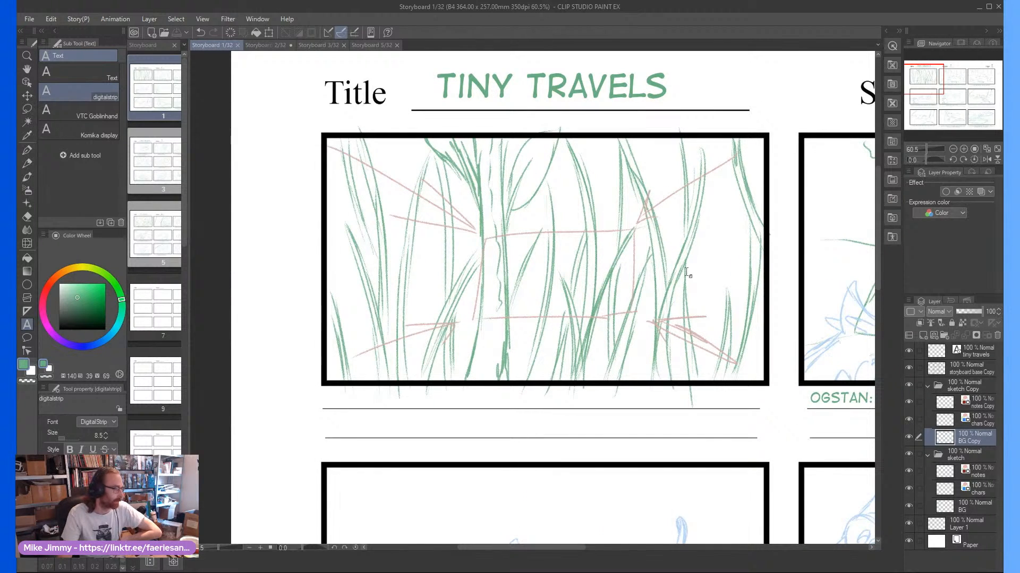
pyautogui.scroll(-1, 687, 272)
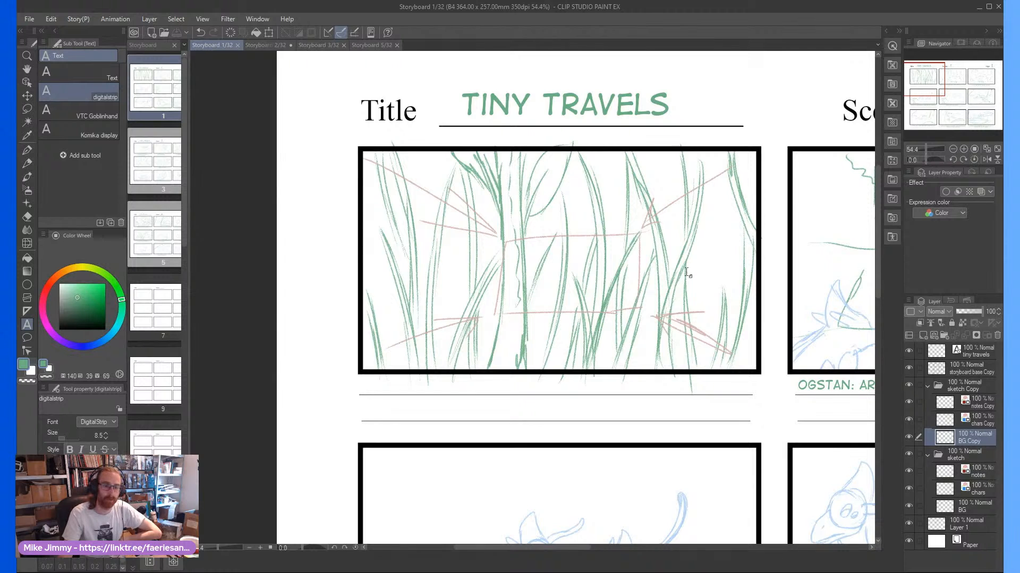
pyautogui.scroll(-1, 688, 272)
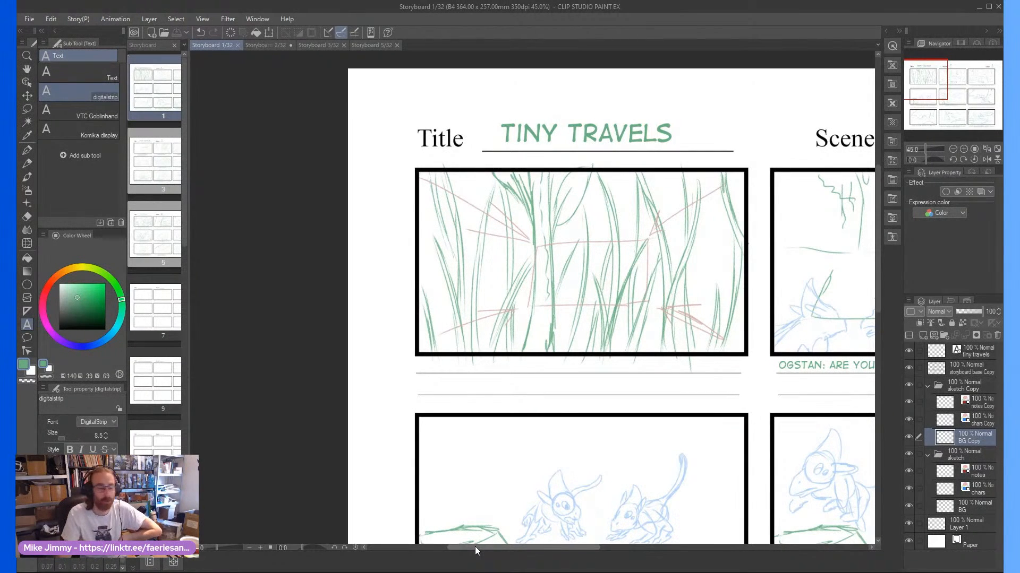
pyautogui.moveTo(475, 546); pyautogui.dragTo(601, 548)
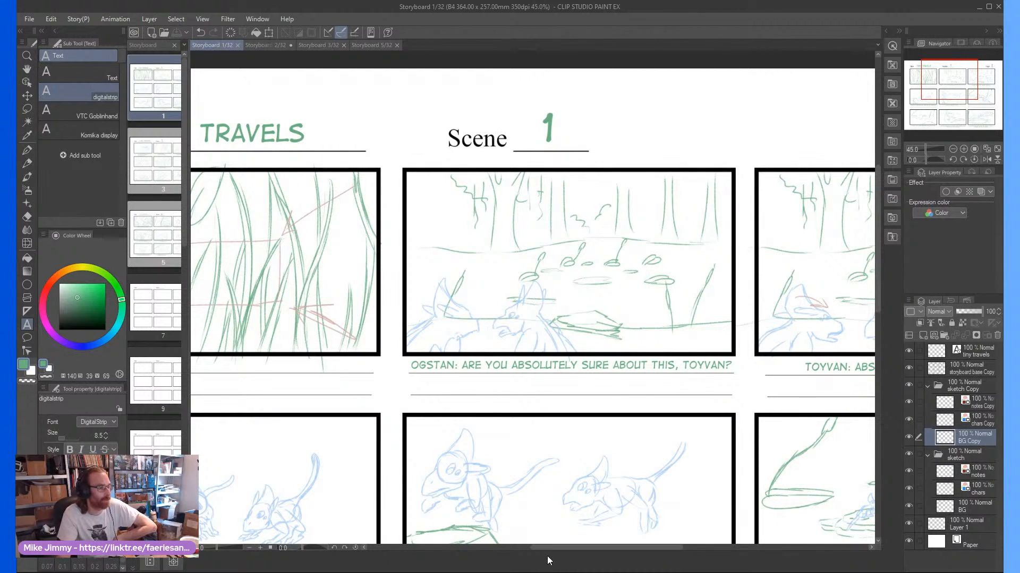
pyautogui.moveTo(563, 547); pyautogui.dragTo(534, 550)
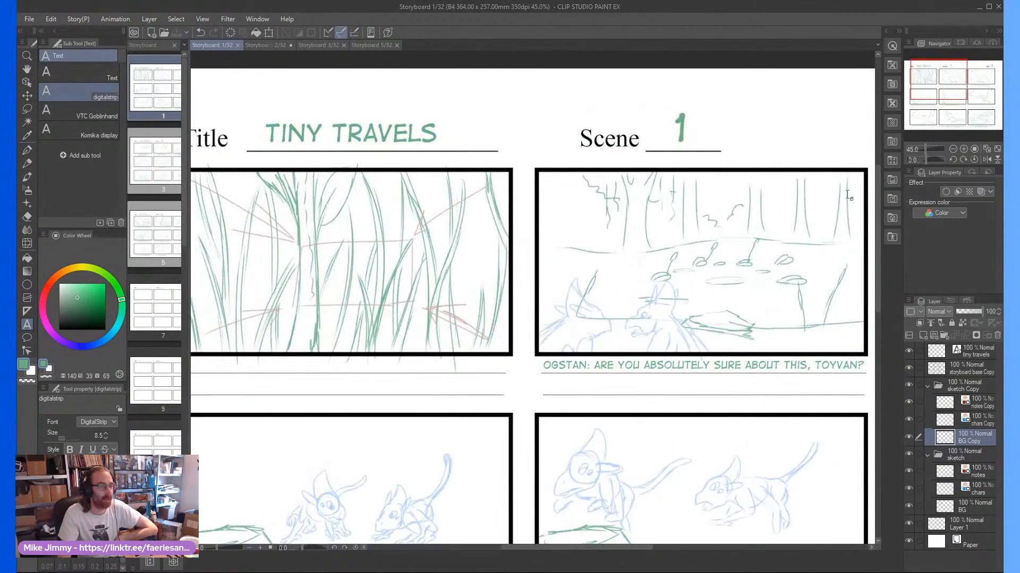
pyautogui.moveTo(880, 216); pyautogui.dragTo(877, 282)
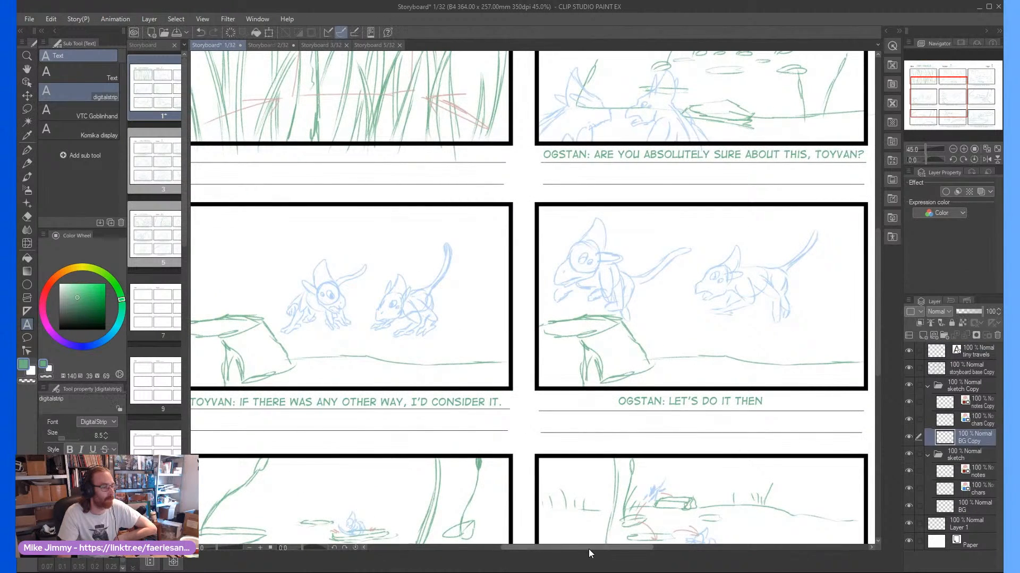
pyautogui.moveTo(588, 548); pyautogui.dragTo(550, 551)
pyautogui.scroll(2, 552, 483)
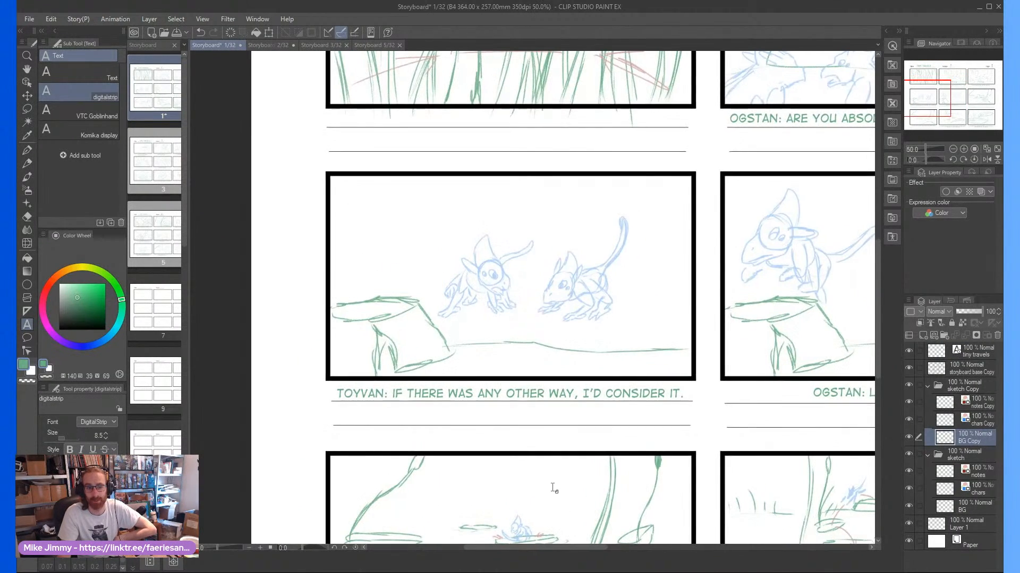
pyautogui.scroll(-1, 523, 501)
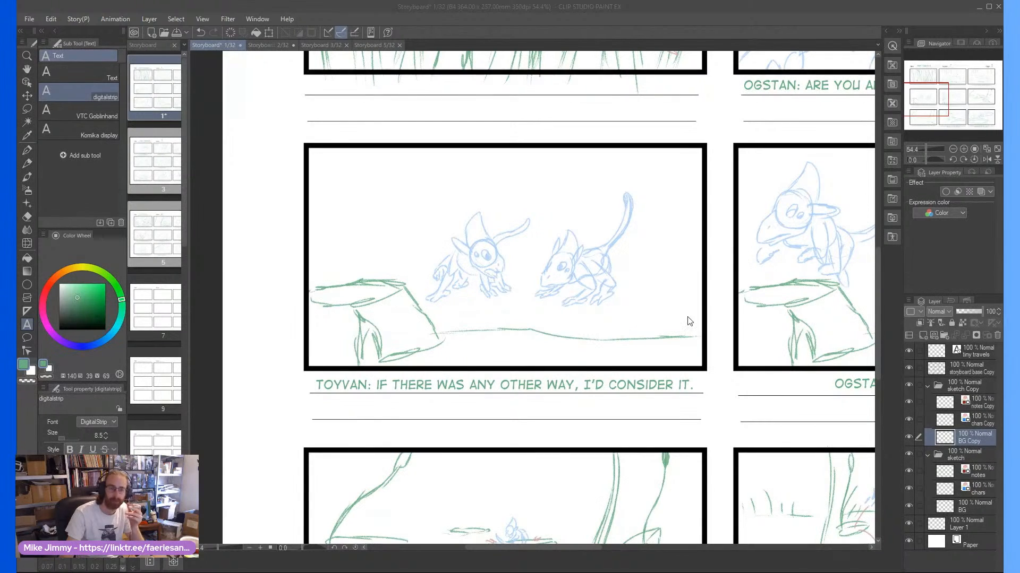
pyautogui.click(690, 5)
pyautogui.scroll(-3, 613, 136)
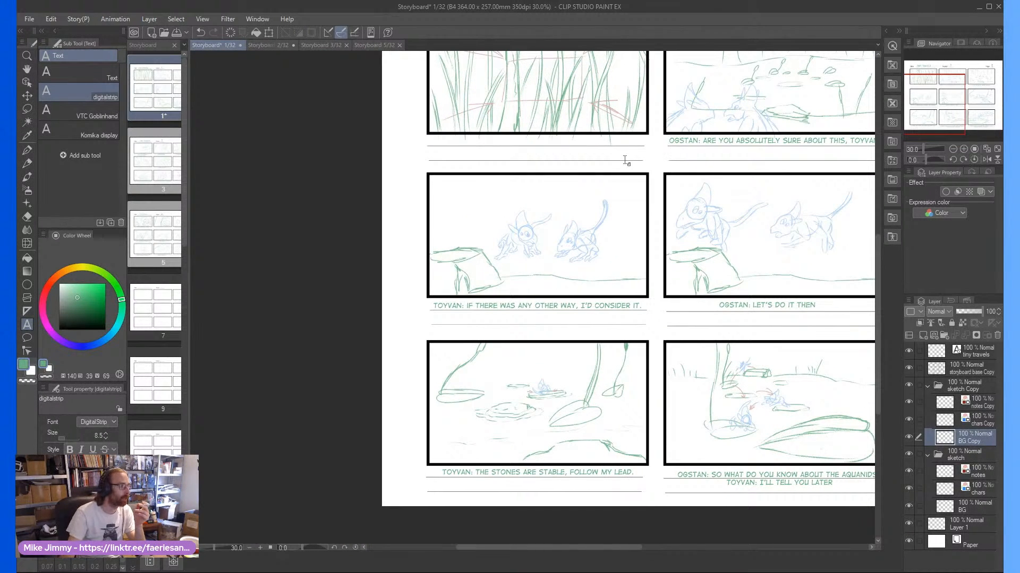
pyautogui.scroll(1, 614, 139)
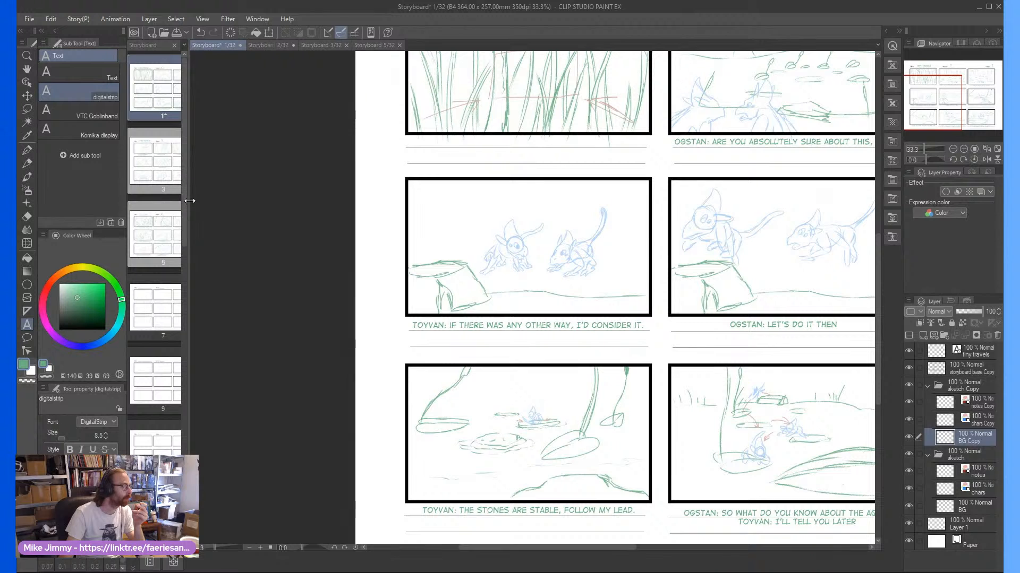
# Widen the page overview to show full spreads, move the scene 2 page from position 5 to position 4, and save it
pyautogui.moveTo(186, 201); pyautogui.dragTo(325, 202)
pyautogui.doubleClick(203, 222)
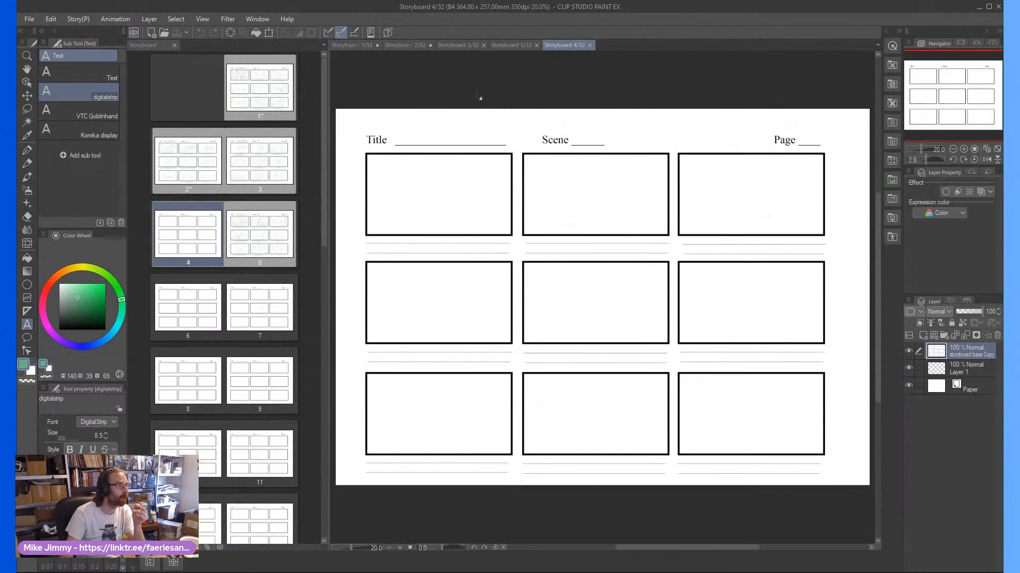
pyautogui.click(513, 42)
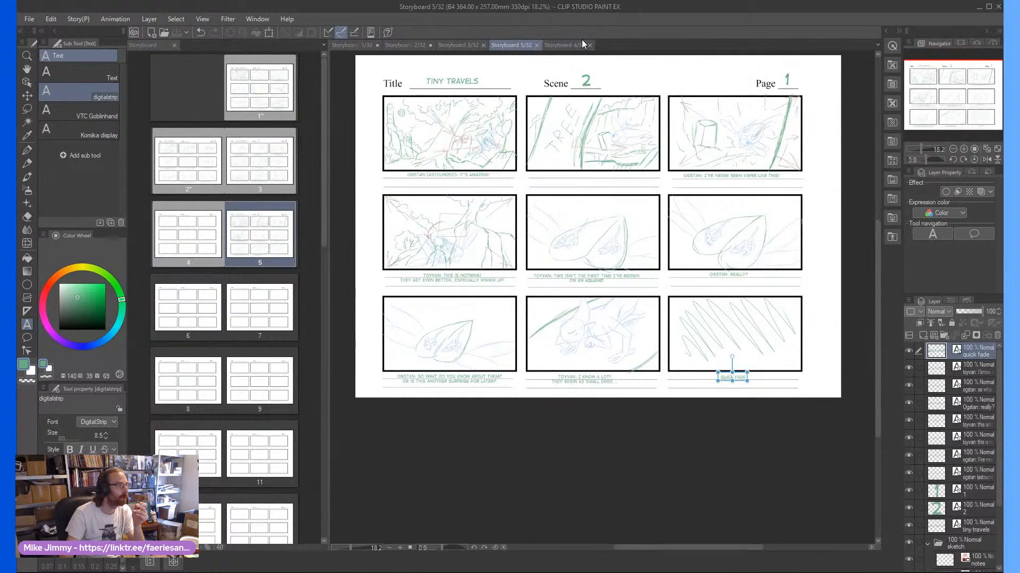
pyautogui.moveTo(253, 241); pyautogui.dragTo(172, 234)
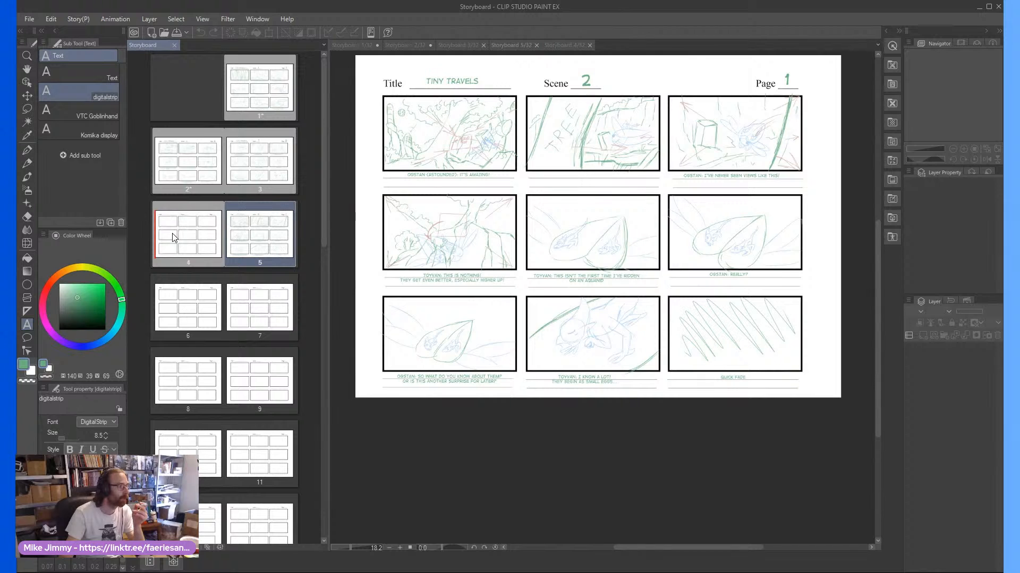
pyautogui.click(513, 45)
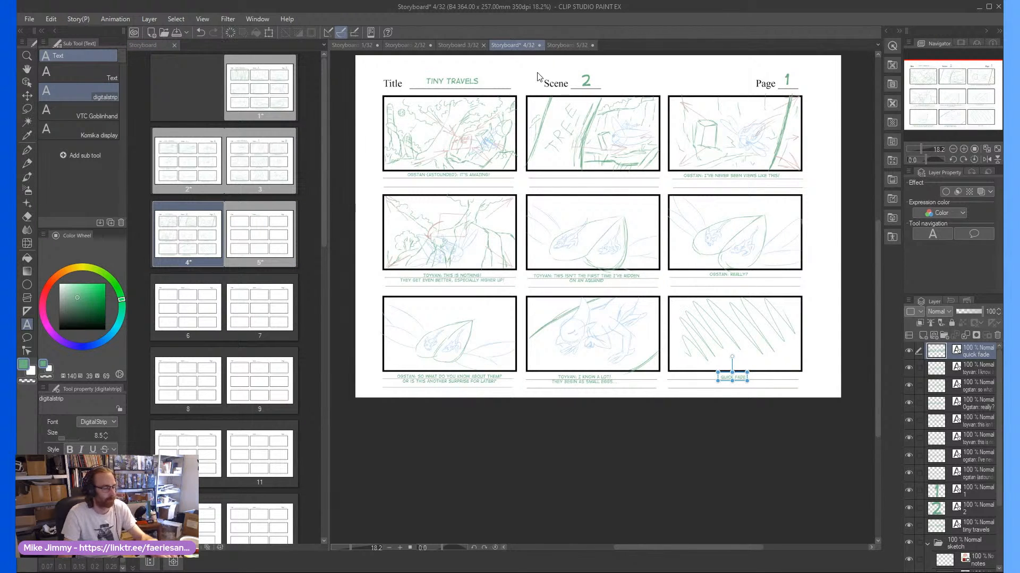
pyautogui.hotkey('ctrl', 's')
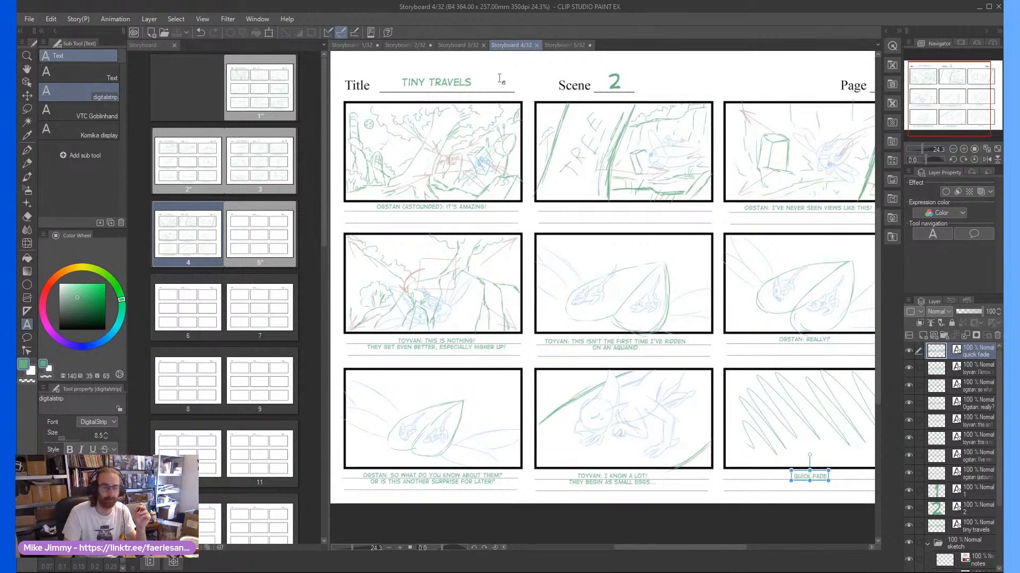
# Open the blank fifth storyboard page and save it
pyautogui.doubleClick(253, 227)
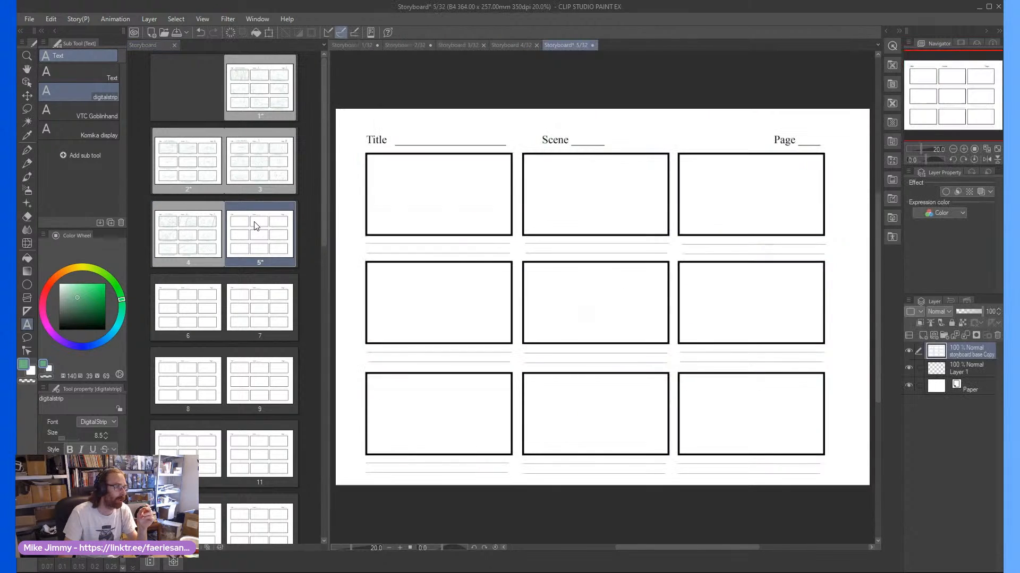
pyautogui.hotkey('ctrl', 's')
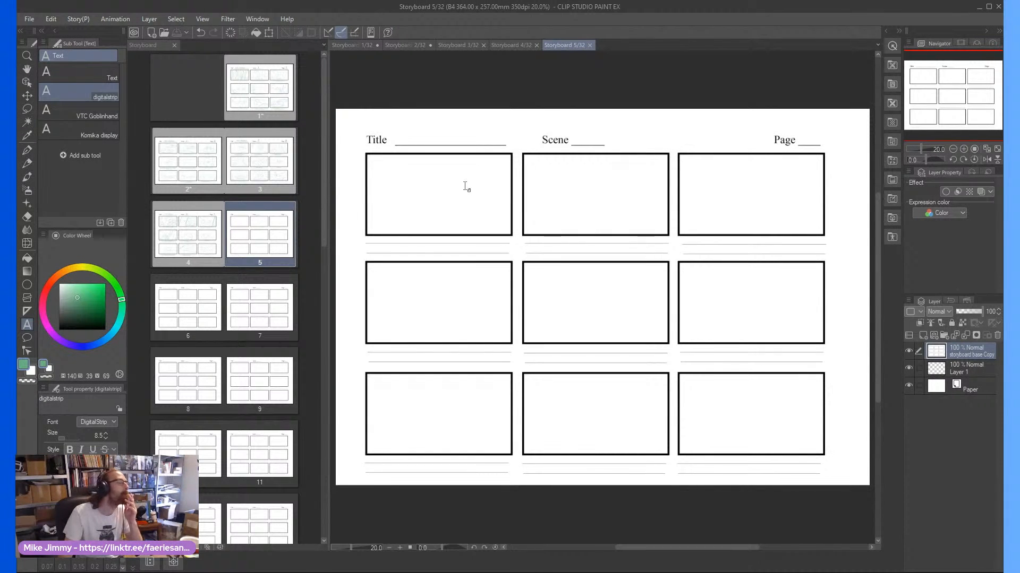
# On scene 2 page 4 of the storyboard file, merge all caption and number text layers down into the "tiny travels" title layer
pyautogui.doubleClick(170, 242)
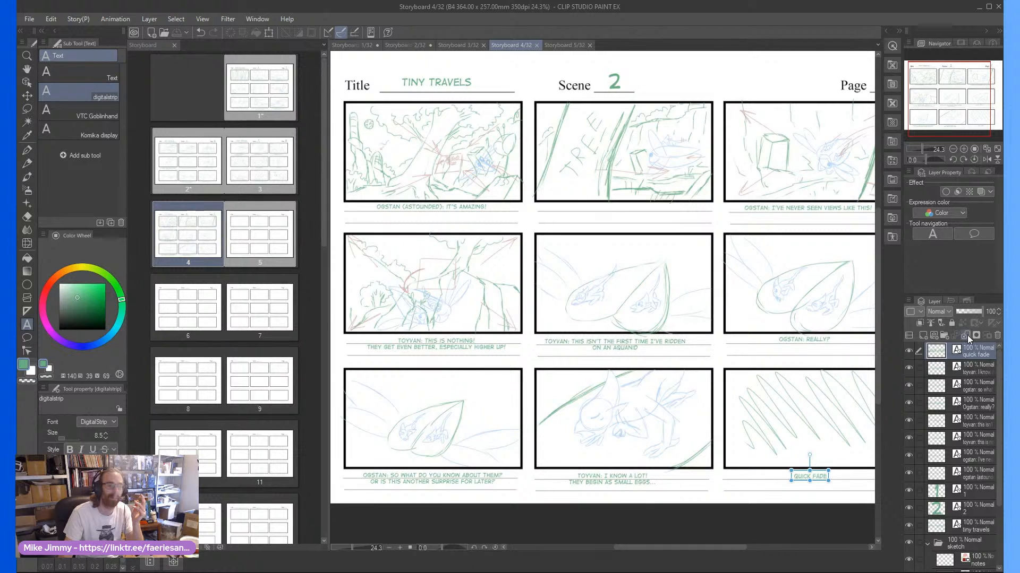
pyautogui.click(967, 336)
pyautogui.click(967, 336)
pyautogui.click(967, 336)
pyautogui.click(966, 335)
pyautogui.click(967, 336)
pyautogui.click(967, 336)
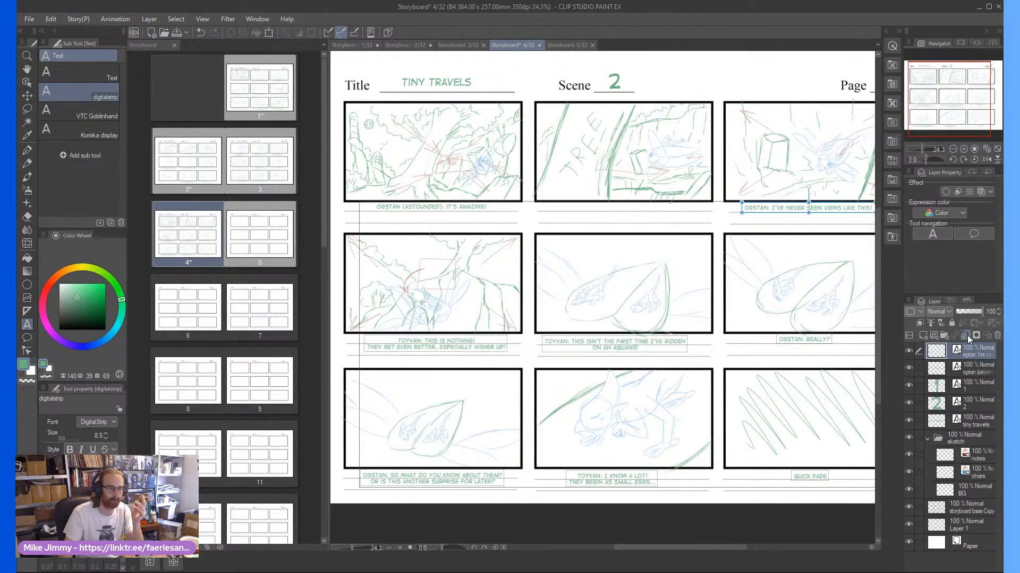
pyautogui.click(967, 336)
pyautogui.click(967, 336)
pyautogui.click(967, 335)
pyautogui.click(967, 335)
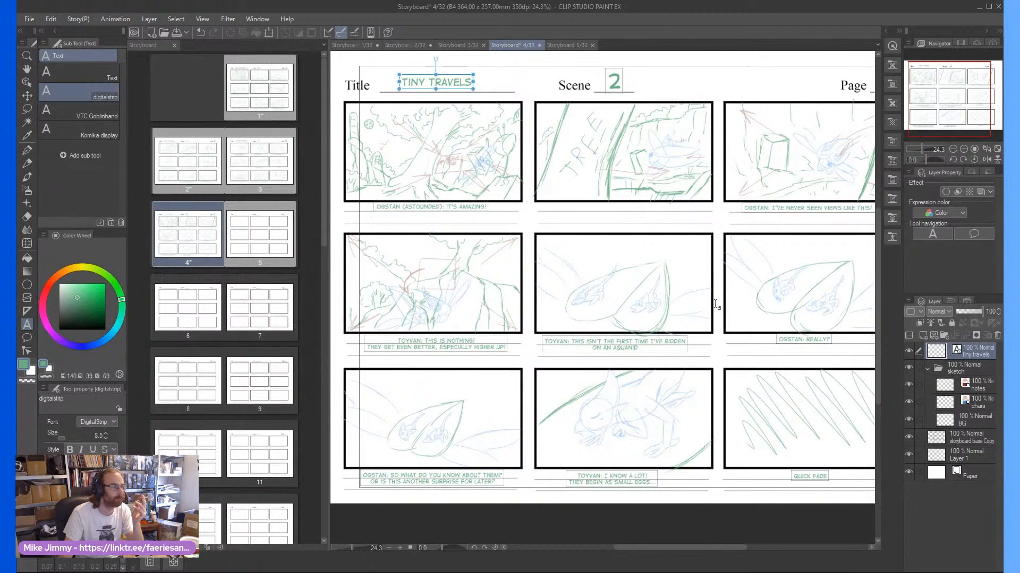
pyautogui.scroll(-2, 739, 276)
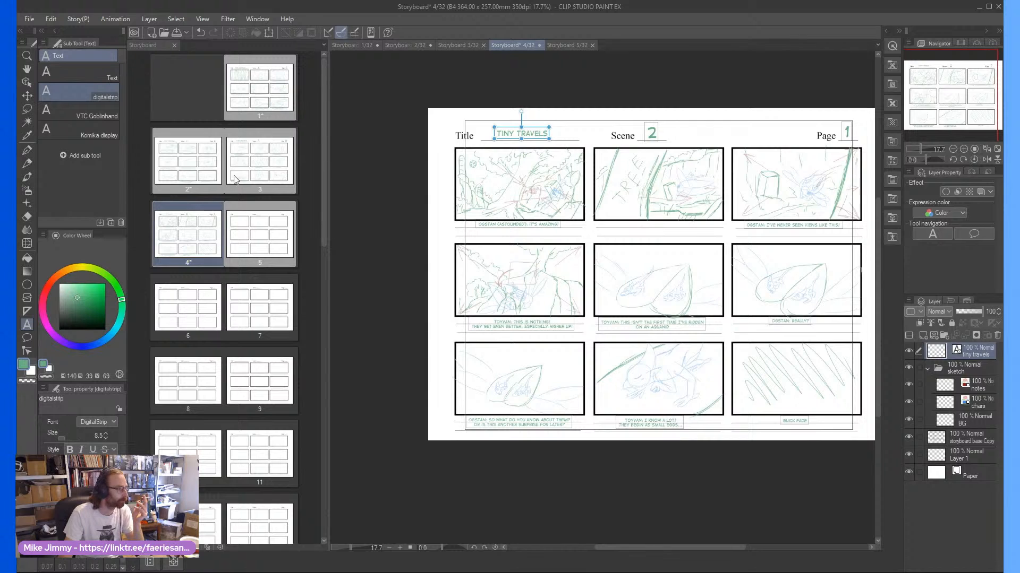
# Merge the third storyboard page's caption and number text layers down into its "tiny travels" layer, check page 2's layers, and save page 3
pyautogui.doubleClick(234, 175)
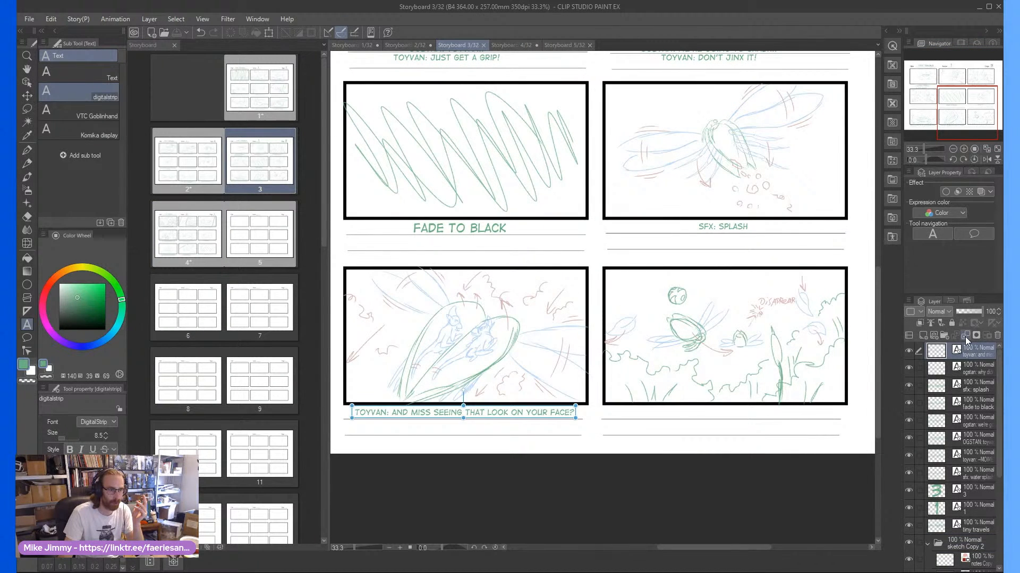
pyautogui.click(964, 336)
pyautogui.click(964, 337)
pyautogui.click(964, 336)
pyautogui.click(964, 337)
pyautogui.click(964, 337)
pyautogui.click(964, 336)
pyautogui.click(964, 337)
pyautogui.click(964, 337)
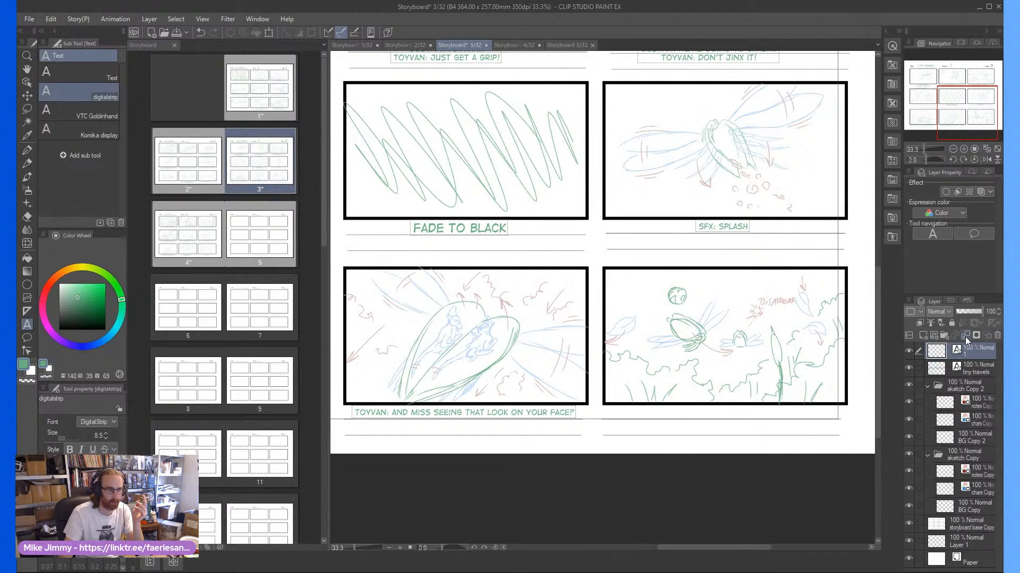
pyautogui.click(965, 336)
pyautogui.doubleClick(184, 182)
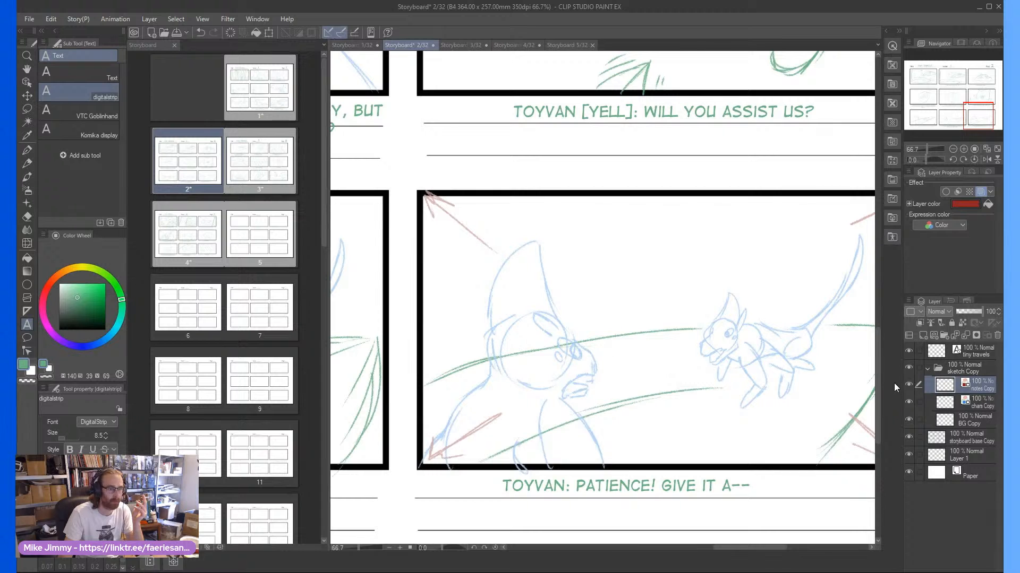
pyautogui.doubleClick(241, 176)
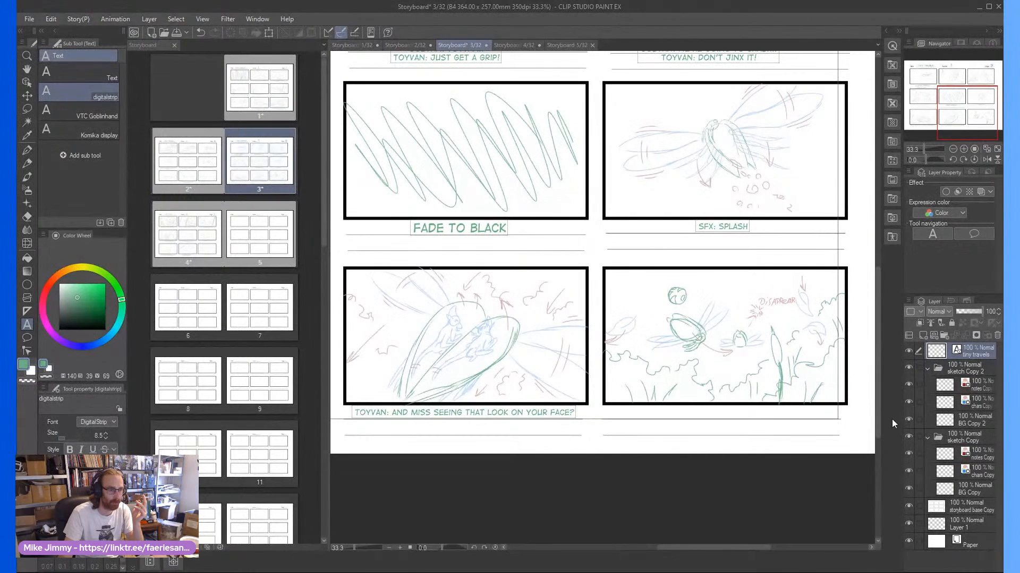
pyautogui.hotkey('ctrl', 's')
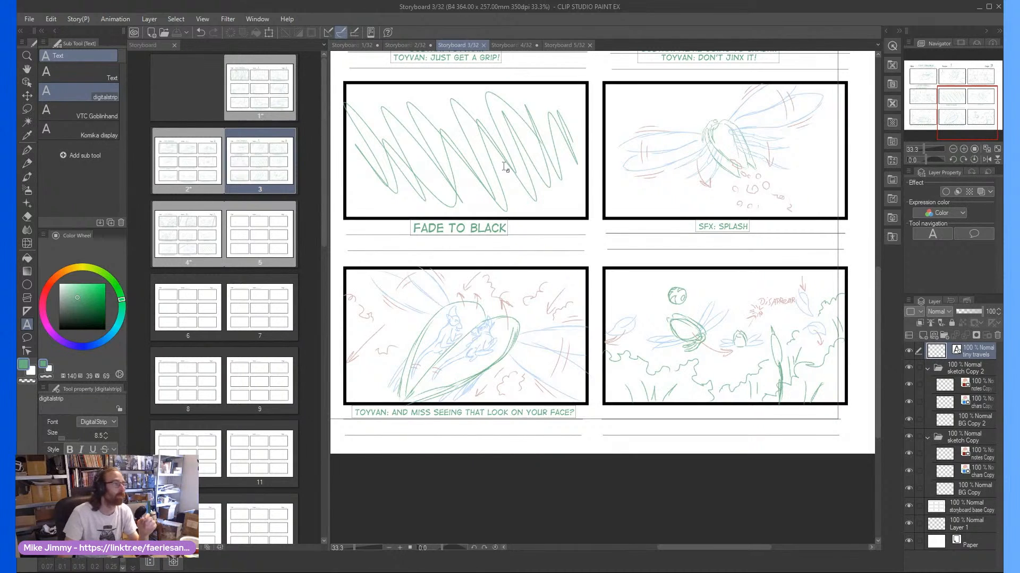
# Save storyboard pages 1 and 4, and return to the blank page 5
pyautogui.click(400, 45)
pyautogui.click(354, 45)
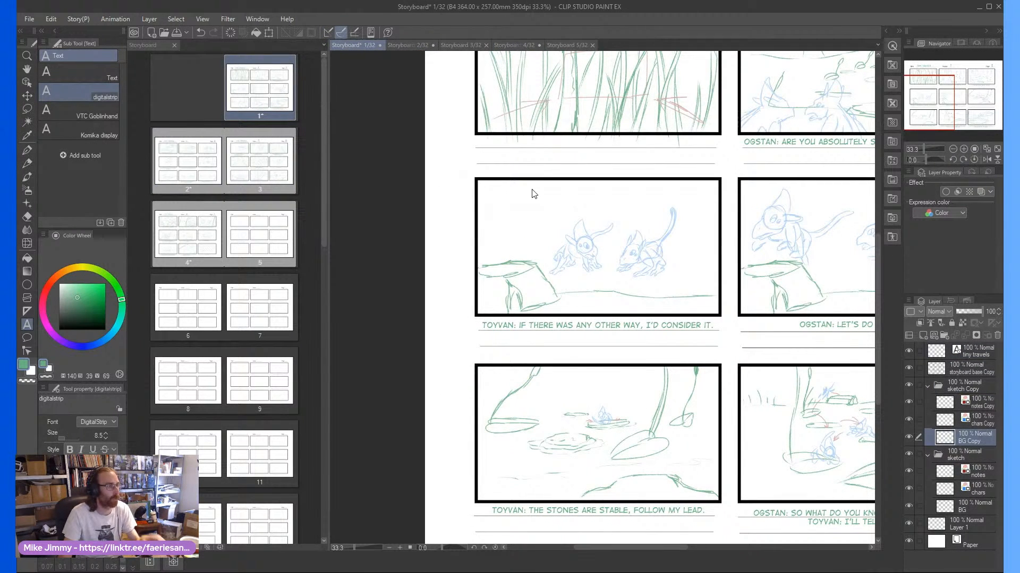
pyautogui.click(512, 45)
pyautogui.scroll(2, 826, 218)
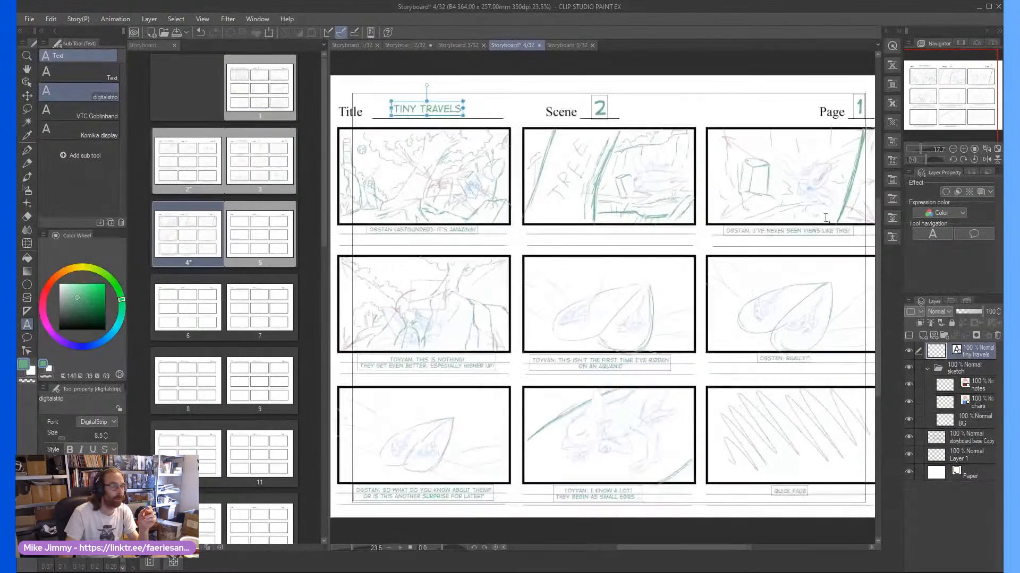
pyautogui.hscroll(3, 826, 218)
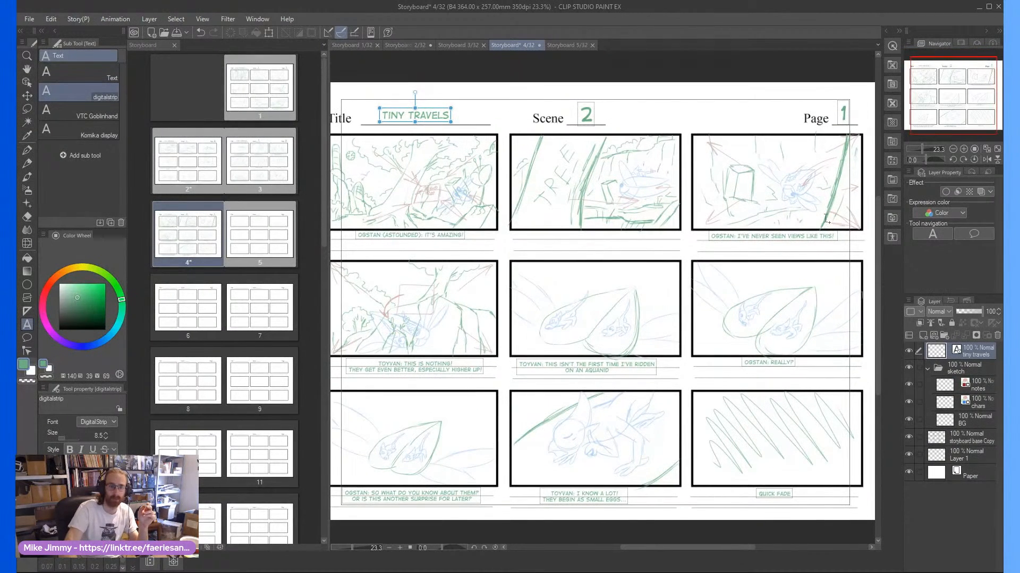
pyautogui.hscroll(-2, 826, 218)
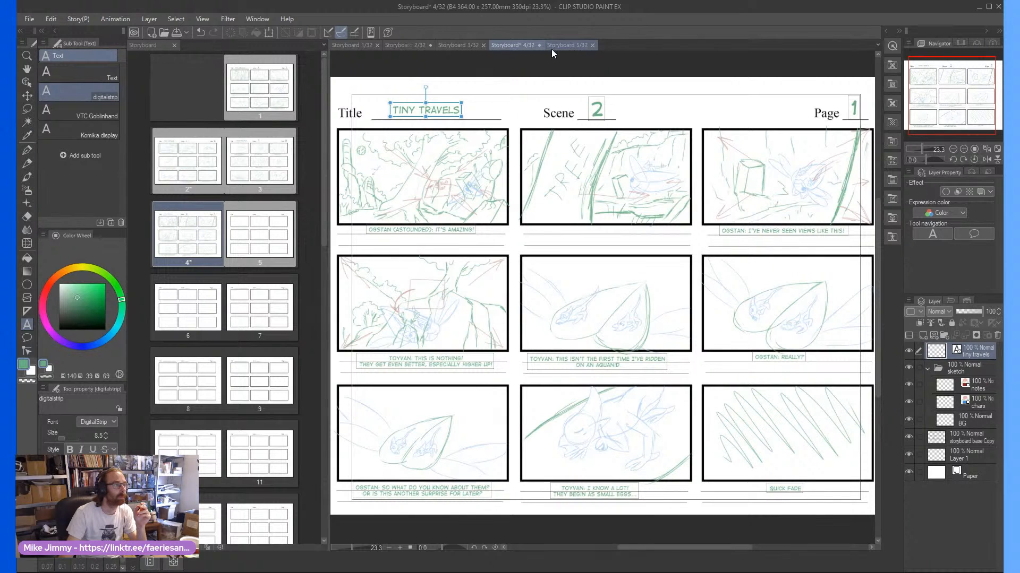
pyautogui.hotkey('ctrl', 's')
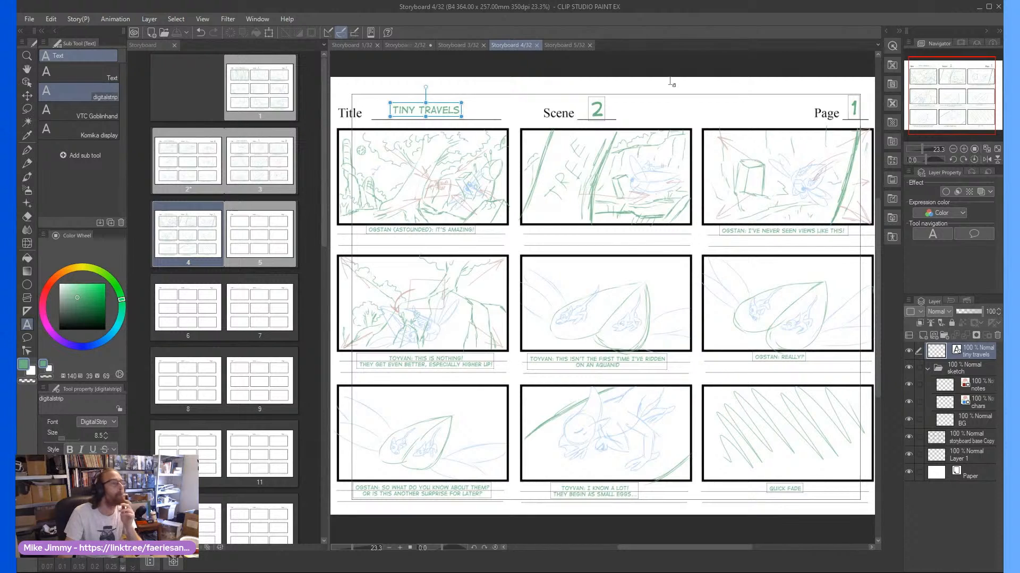
pyautogui.click(550, 46)
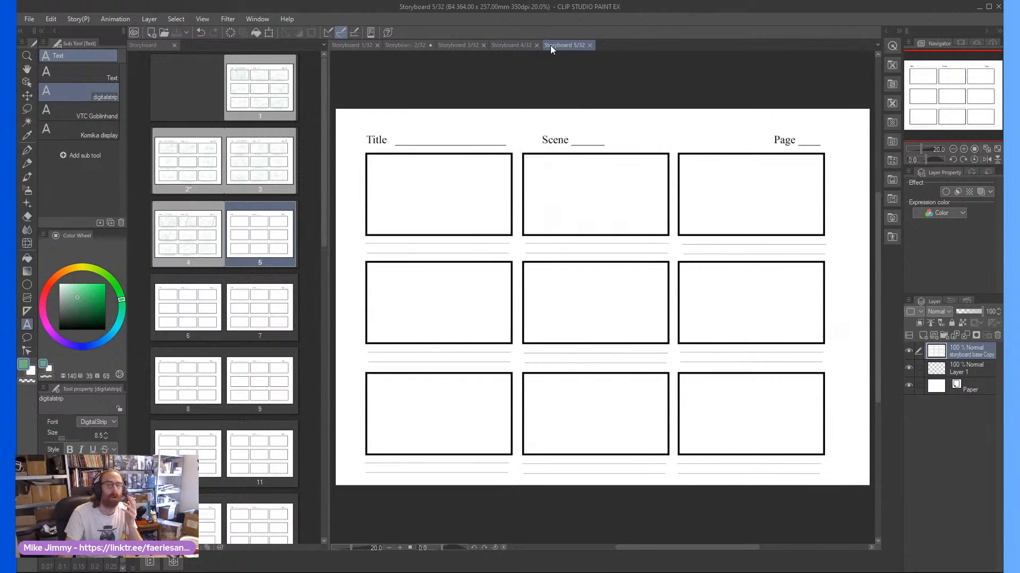